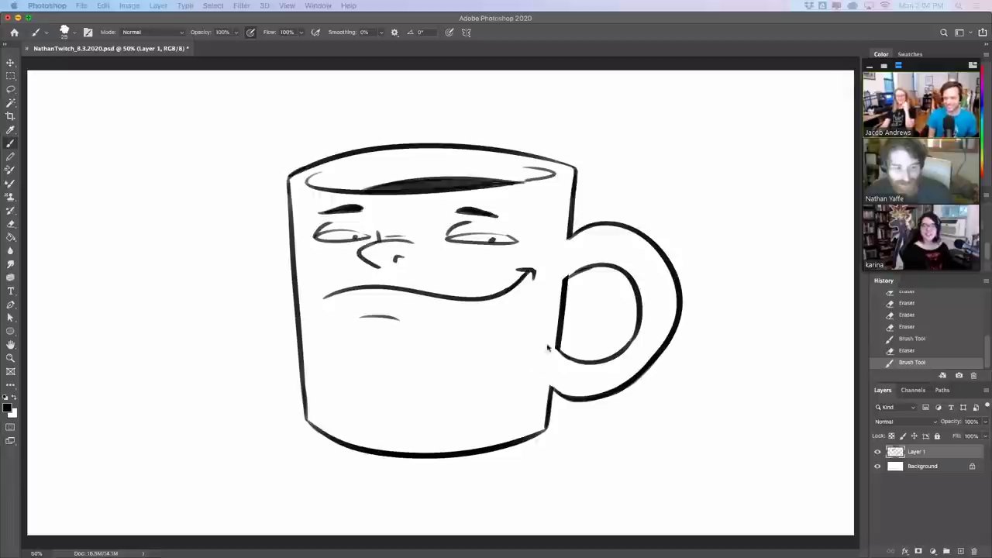
Step: Duplicate the mug drawing on Layer 1 and hide the original layer
{"action": "left_click", "coordinate": [517, 388]}
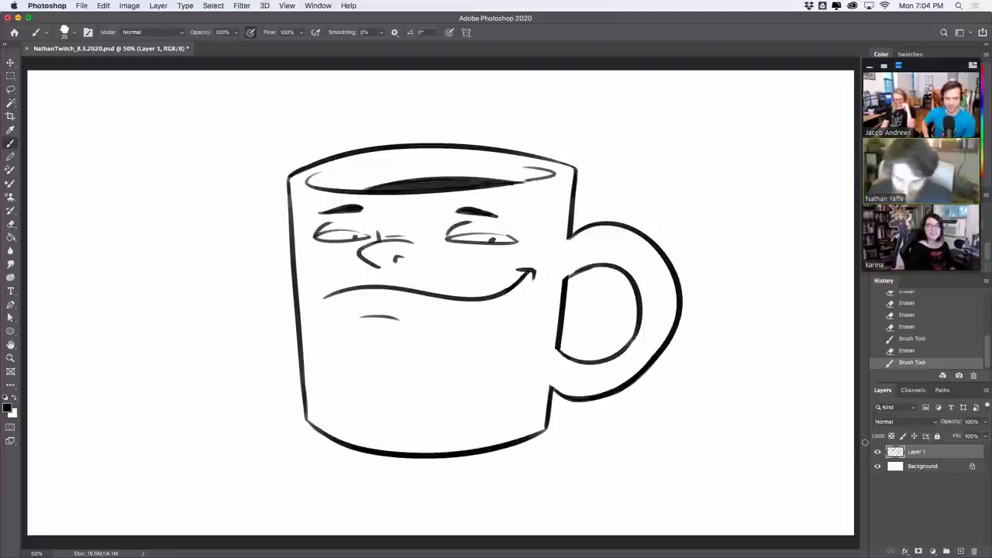
{"action": "key", "text": "super+j"}
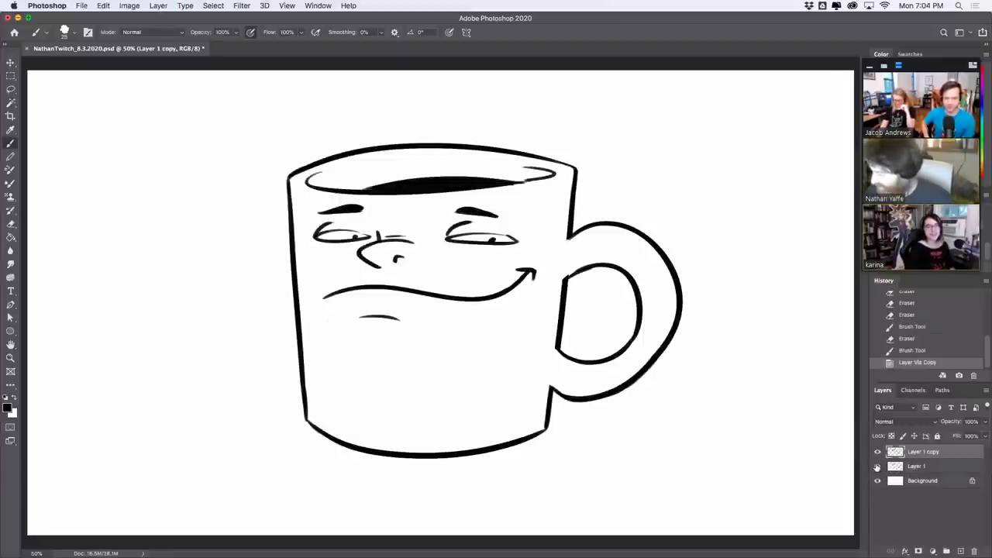
{"action": "left_click", "coordinate": [878, 465]}
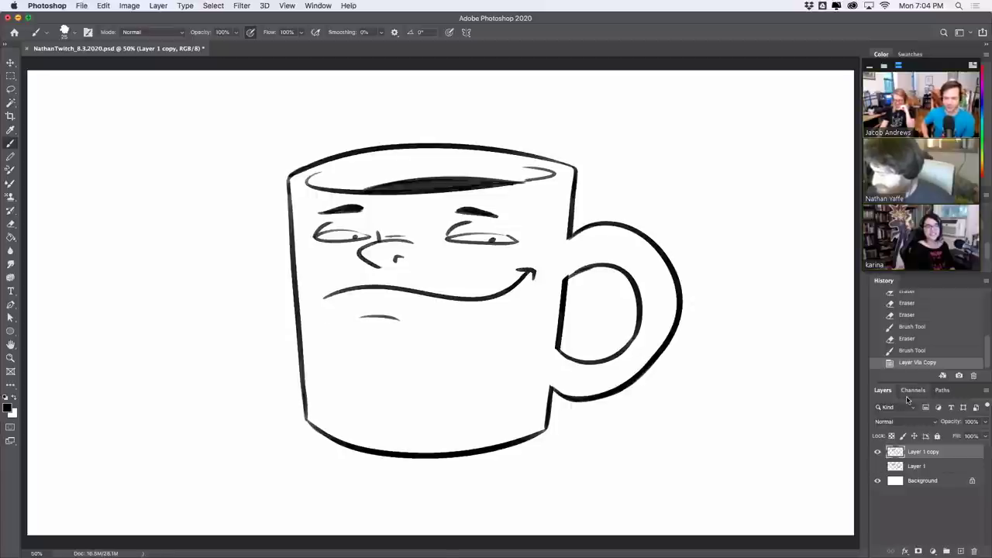
Step: Erase the eyebrows, upper eyelid lines and pupils from the mug's face on the copied layer
{"action": "mouse_move", "coordinate": [479, 216]}
{"action": "left_mouse_down"}
{"action": "mouse_move", "coordinate": [452, 213]}
{"action": "mouse_move", "coordinate": [473, 213]}
{"action": "left_mouse_up"}
{"action": "mouse_move", "coordinate": [411, 212]}
{"action": "left_mouse_down"}
{"action": "mouse_move", "coordinate": [369, 210]}
{"action": "mouse_move", "coordinate": [357, 197]}
{"action": "left_mouse_up"}
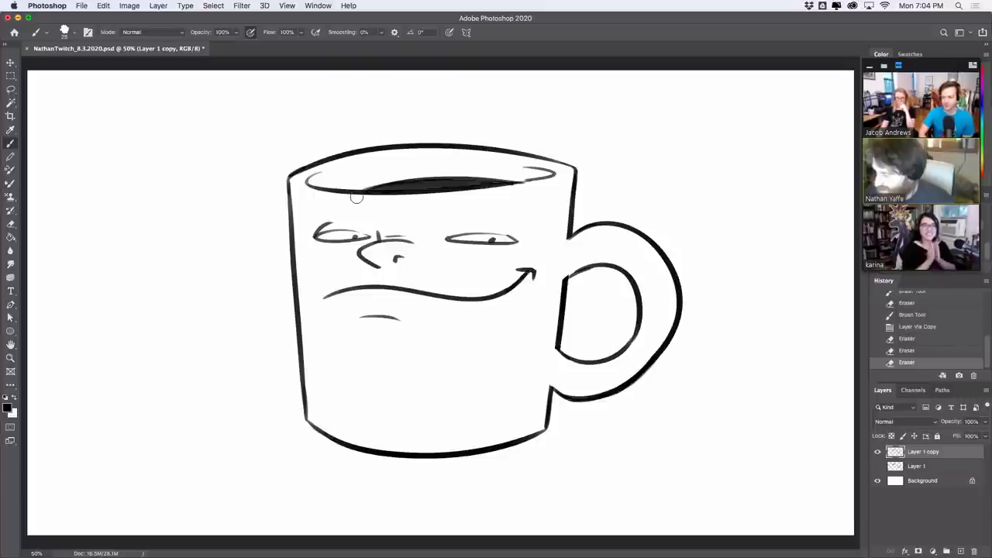
{"action": "mouse_move", "coordinate": [325, 231]}
{"action": "left_mouse_down"}
{"action": "mouse_move", "coordinate": [337, 220]}
{"action": "mouse_move", "coordinate": [359, 238]}
{"action": "left_mouse_up"}
{"action": "mouse_move", "coordinate": [498, 231]}
{"action": "left_mouse_down"}
{"action": "mouse_move", "coordinate": [487, 238]}
{"action": "mouse_move", "coordinate": [502, 238]}
{"action": "left_mouse_up"}
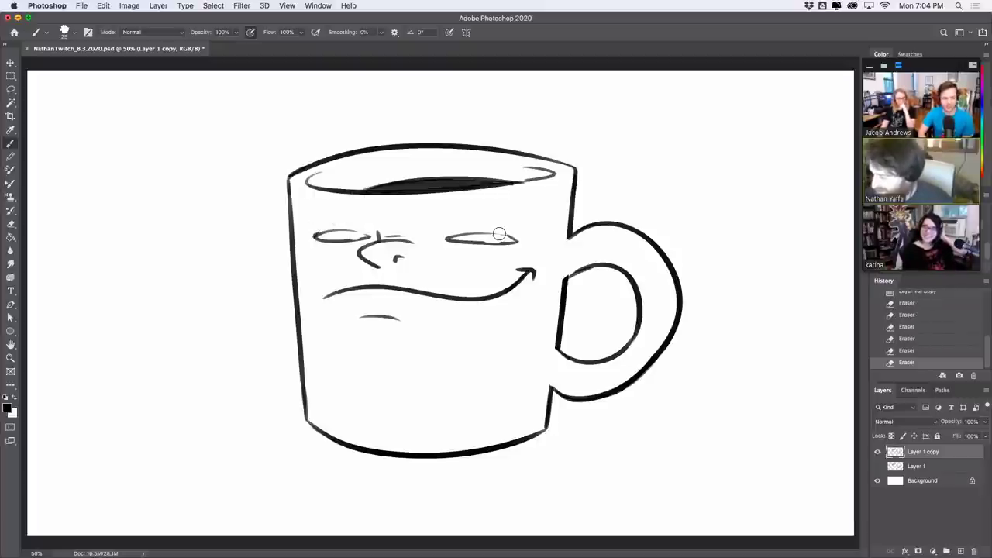
Step: Give the mug's left eye a large dark pupil with white highlights and a tear running down from it
{"action": "key", "text": "b"}
{"action": "left_click_drag", "start_coordinate": [336, 232], "coordinate": [356, 236]}
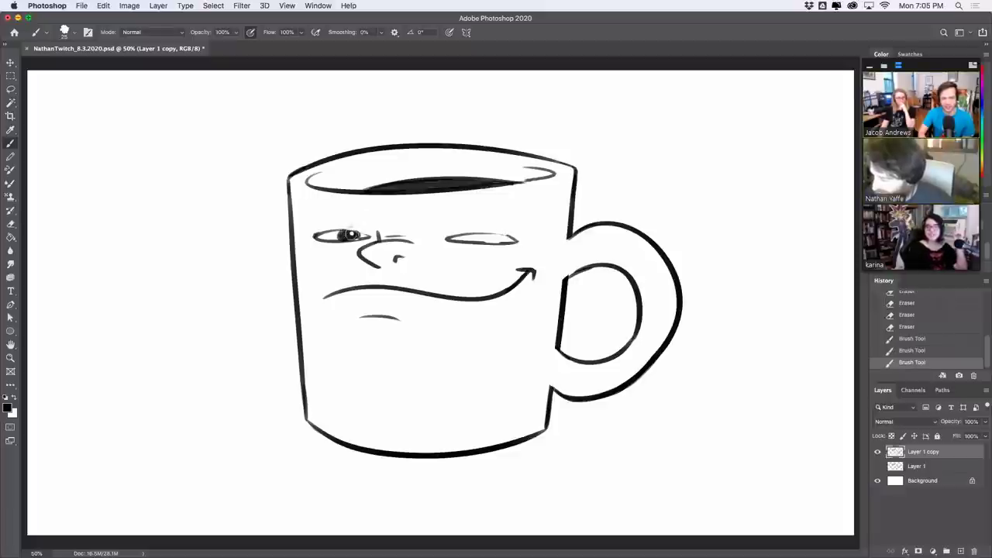
{"action": "left_click", "coordinate": [350, 233]}
{"action": "left_click", "coordinate": [345, 237]}
{"action": "left_click", "coordinate": [351, 233]}
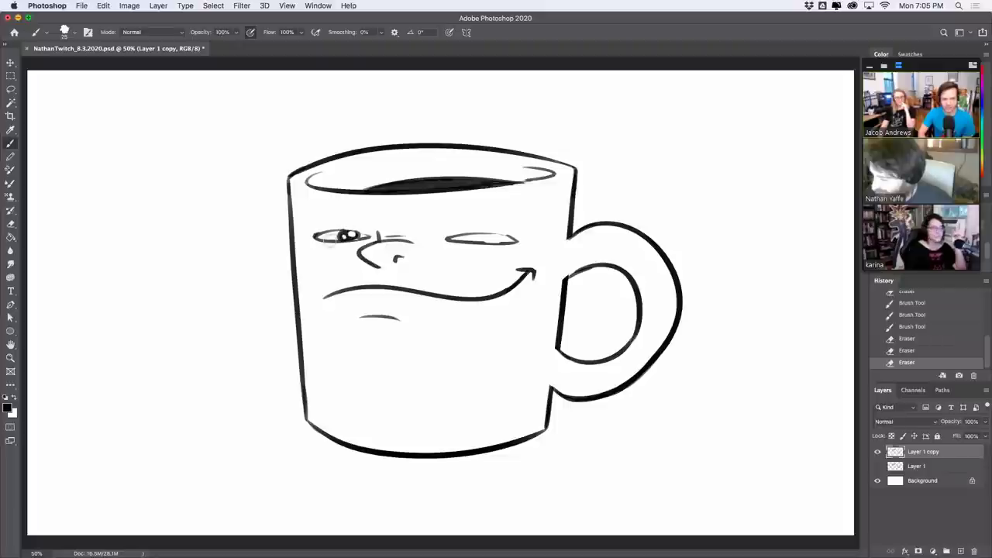
{"action": "mouse_move", "coordinate": [329, 238]}
{"action": "left_mouse_down"}
{"action": "mouse_move", "coordinate": [339, 241]}
{"action": "mouse_move", "coordinate": [332, 263]}
{"action": "mouse_move", "coordinate": [339, 252]}
{"action": "left_mouse_up"}
{"action": "key", "text": "b"}
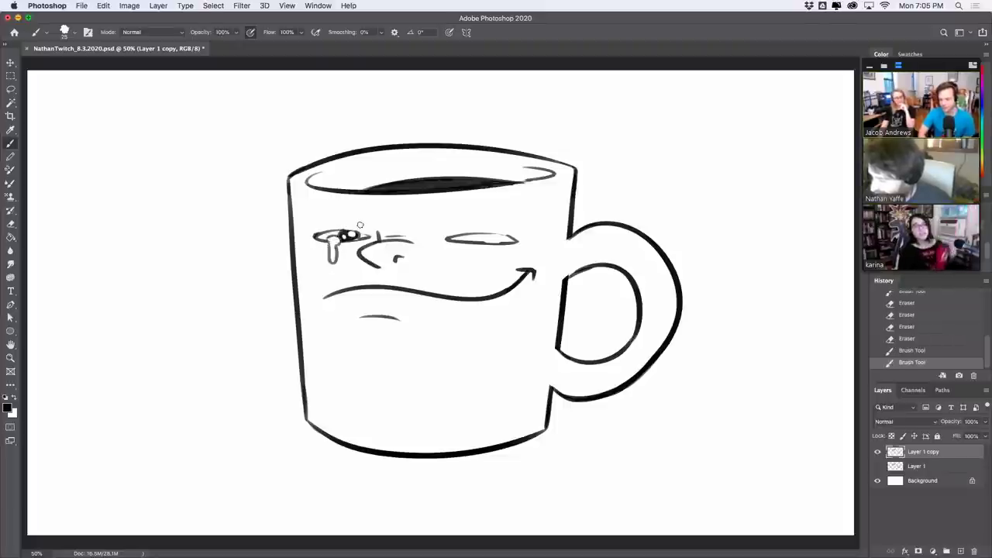
Step: Give the mug's right eye a matching dark pupil with white highlights and a falling tear
{"action": "mouse_move", "coordinate": [489, 241]}
{"action": "left_mouse_down"}
{"action": "mouse_move", "coordinate": [491, 263]}
{"action": "mouse_move", "coordinate": [499, 241]}
{"action": "mouse_move", "coordinate": [472, 242]}
{"action": "mouse_move", "coordinate": [494, 242]}
{"action": "mouse_move", "coordinate": [482, 238]}
{"action": "left_mouse_up"}
{"action": "key", "text": "e"}
{"action": "key", "text": "b"}
{"action": "key", "text": "e"}
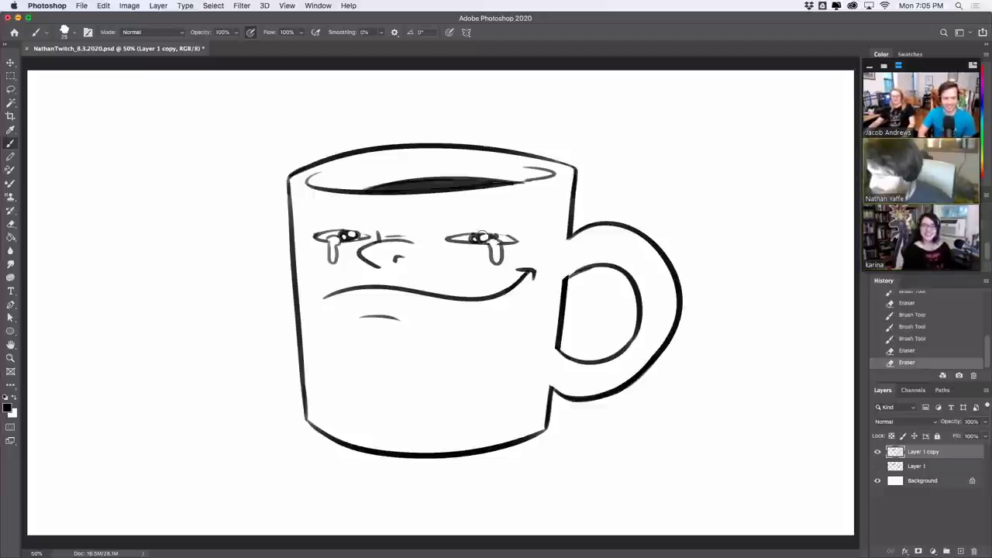
Step: Draw slanted, worried eyebrows above both eyes, with a small curved crease beside each inner end
{"action": "left_click_drag", "start_coordinate": [328, 220], "coordinate": [362, 214]}
{"action": "mouse_move", "coordinate": [443, 209]}
{"action": "left_mouse_down"}
{"action": "mouse_move", "coordinate": [496, 220]}
{"action": "mouse_move", "coordinate": [432, 217]}
{"action": "left_mouse_up"}
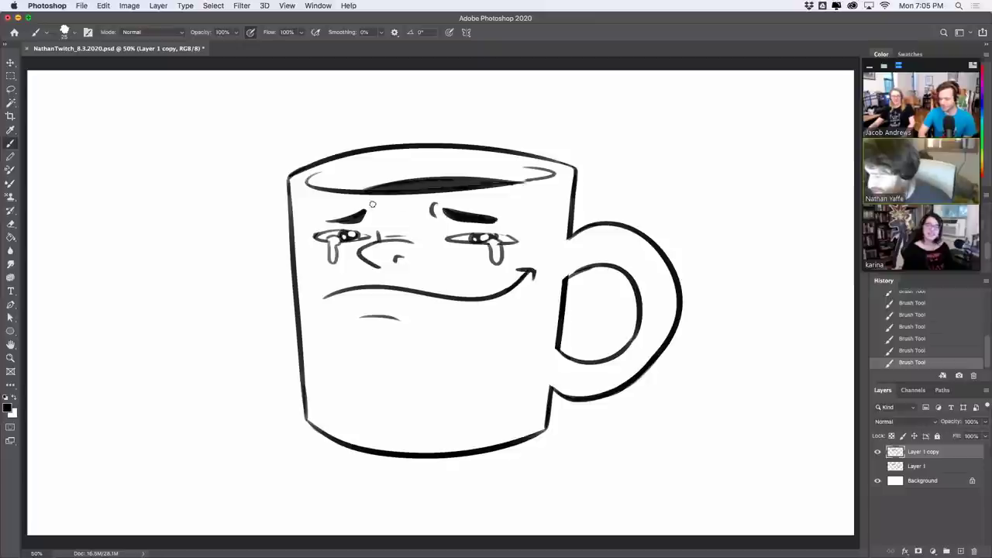
{"action": "left_click_drag", "start_coordinate": [372, 203], "coordinate": [375, 217]}
Step: Replace most of the mouth and chin line with a wavy, trembling mouth and a few short chin marks
{"action": "mouse_move", "coordinate": [366, 277]}
{"action": "left_mouse_down"}
{"action": "mouse_move", "coordinate": [375, 310]}
{"action": "mouse_move", "coordinate": [407, 322]}
{"action": "mouse_move", "coordinate": [390, 310]}
{"action": "mouse_move", "coordinate": [385, 289]}
{"action": "mouse_move", "coordinate": [332, 290]}
{"action": "mouse_move", "coordinate": [474, 301]}
{"action": "left_mouse_up"}
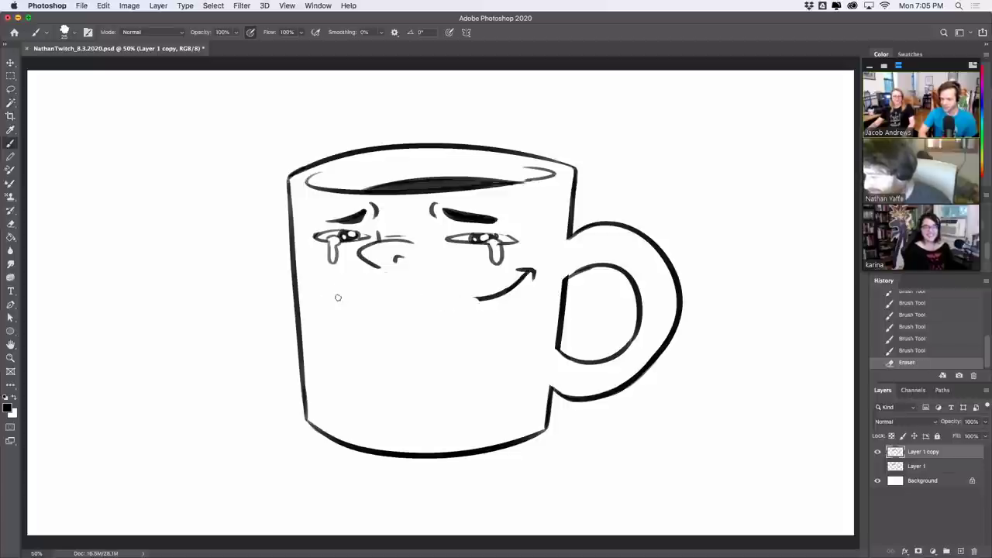
{"action": "mouse_move", "coordinate": [339, 296]}
{"action": "left_mouse_down"}
{"action": "mouse_move", "coordinate": [485, 297]}
{"action": "mouse_move", "coordinate": [328, 298]}
{"action": "mouse_move", "coordinate": [329, 280]}
{"action": "left_mouse_up"}
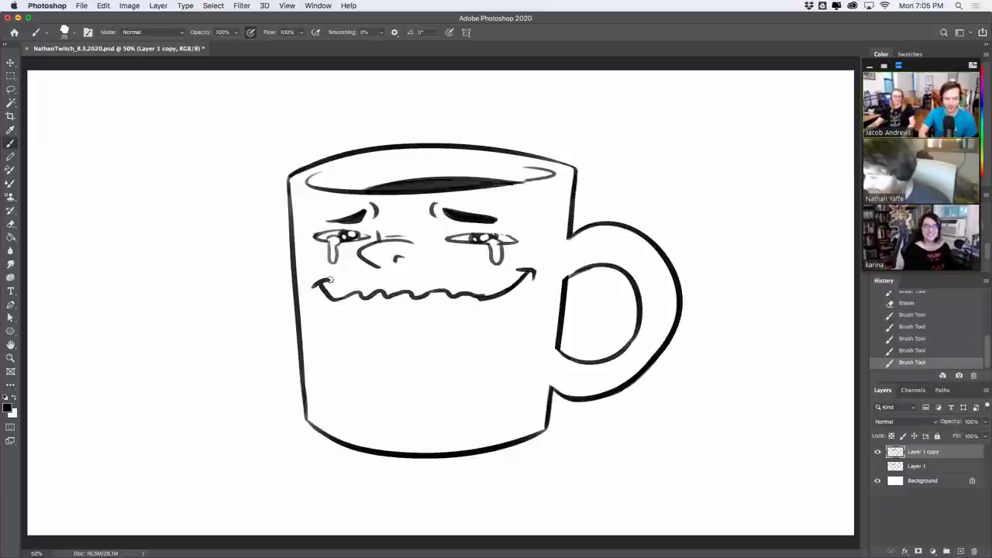
{"action": "left_click_drag", "start_coordinate": [382, 314], "coordinate": [392, 325]}
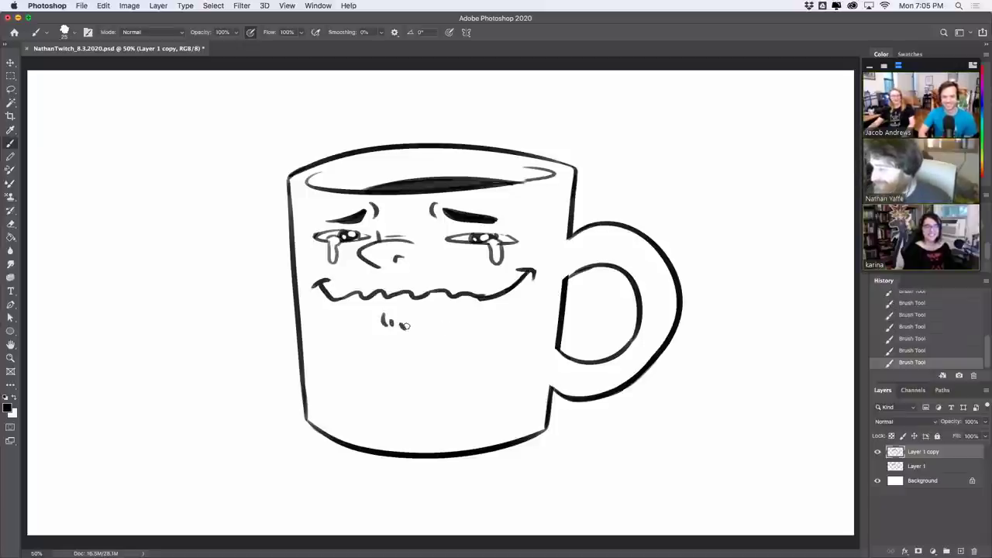
Step: Hand-letter the word THANK in capitals above the mug's rim
{"action": "left_click_drag", "start_coordinate": [262, 116], "coordinate": [265, 144]}
{"action": "mouse_move", "coordinate": [237, 122]}
{"action": "left_mouse_down"}
{"action": "mouse_move", "coordinate": [273, 104]}
{"action": "mouse_move", "coordinate": [288, 134]}
{"action": "left_mouse_up"}
{"action": "left_click_drag", "start_coordinate": [306, 93], "coordinate": [309, 121]}
{"action": "mouse_move", "coordinate": [286, 113]}
{"action": "left_mouse_down"}
{"action": "mouse_move", "coordinate": [307, 108]}
{"action": "mouse_move", "coordinate": [325, 122]}
{"action": "left_mouse_up"}
{"action": "mouse_move", "coordinate": [342, 91]}
{"action": "left_mouse_down"}
{"action": "mouse_move", "coordinate": [354, 121]}
{"action": "mouse_move", "coordinate": [352, 107]}
{"action": "mouse_move", "coordinate": [374, 122]}
{"action": "left_mouse_up"}
{"action": "mouse_move", "coordinate": [375, 93]}
{"action": "left_mouse_down"}
{"action": "mouse_move", "coordinate": [400, 91]}
{"action": "mouse_move", "coordinate": [425, 117]}
{"action": "mouse_move", "coordinate": [451, 118]}
{"action": "left_mouse_up"}
{"action": "left_click_drag", "start_coordinate": [431, 101], "coordinate": [465, 84]}
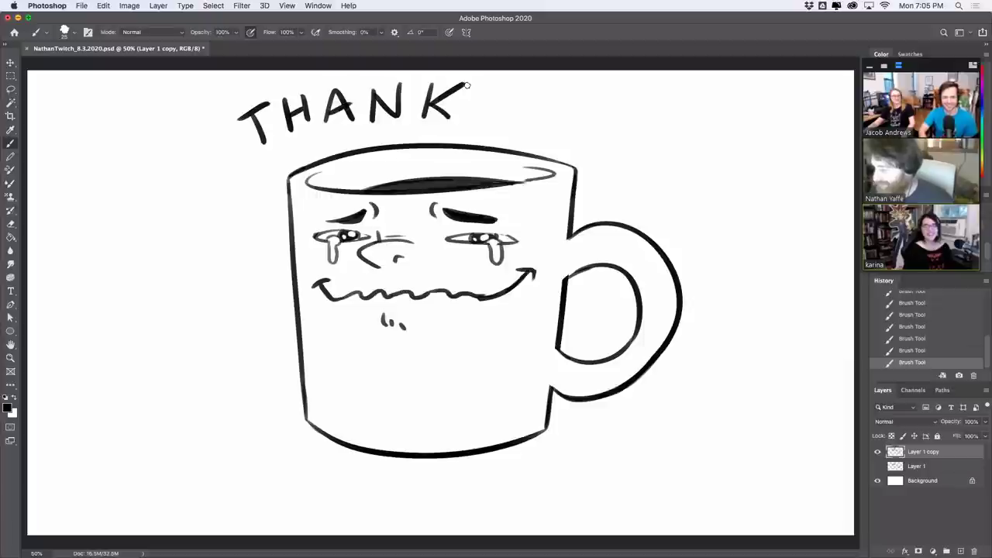
Step: Draw wavy speech-bubble sides around THANK, with a squiggly tail curving down beside the mug's left edge
{"action": "left_click_drag", "start_coordinate": [223, 90], "coordinate": [241, 164]}
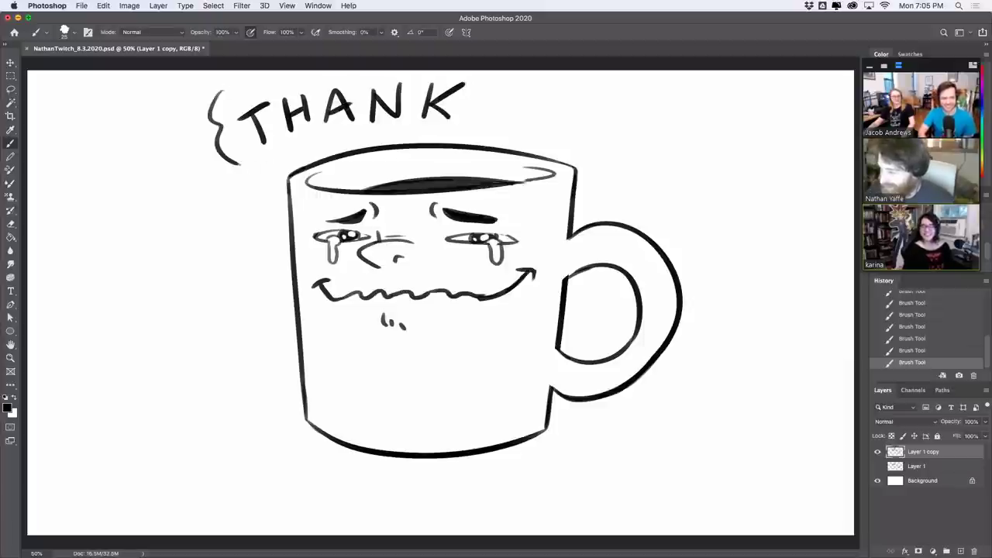
{"action": "left_click_drag", "start_coordinate": [470, 76], "coordinate": [482, 119]}
{"action": "mouse_move", "coordinate": [240, 166]}
{"action": "left_mouse_down"}
{"action": "mouse_move", "coordinate": [220, 228]}
{"action": "mouse_move", "coordinate": [251, 283]}
{"action": "mouse_move", "coordinate": [230, 254]}
{"action": "mouse_move", "coordinate": [249, 224]}
{"action": "mouse_move", "coordinate": [244, 196]}
{"action": "mouse_move", "coordinate": [274, 182]}
{"action": "left_mouse_up"}
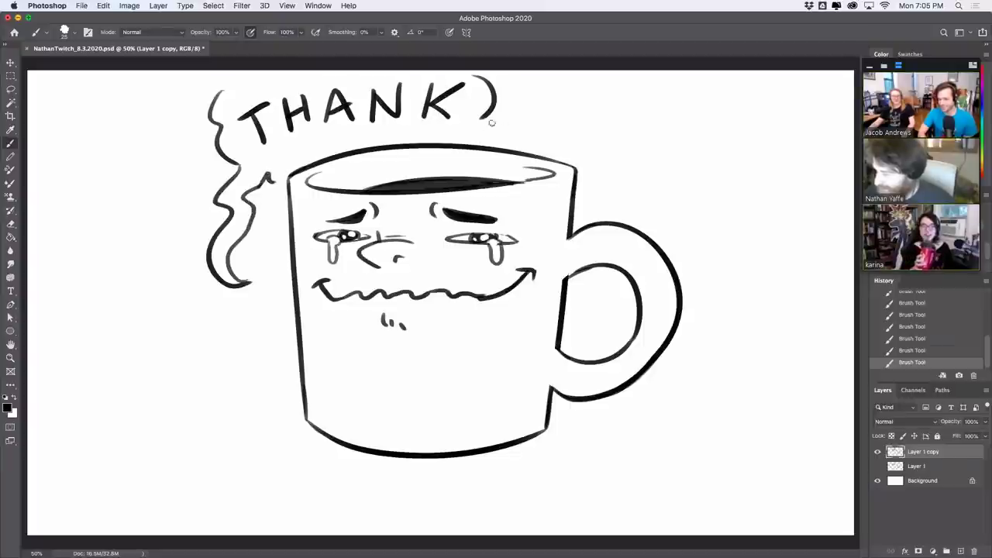
{"action": "left_click_drag", "start_coordinate": [479, 120], "coordinate": [486, 137]}
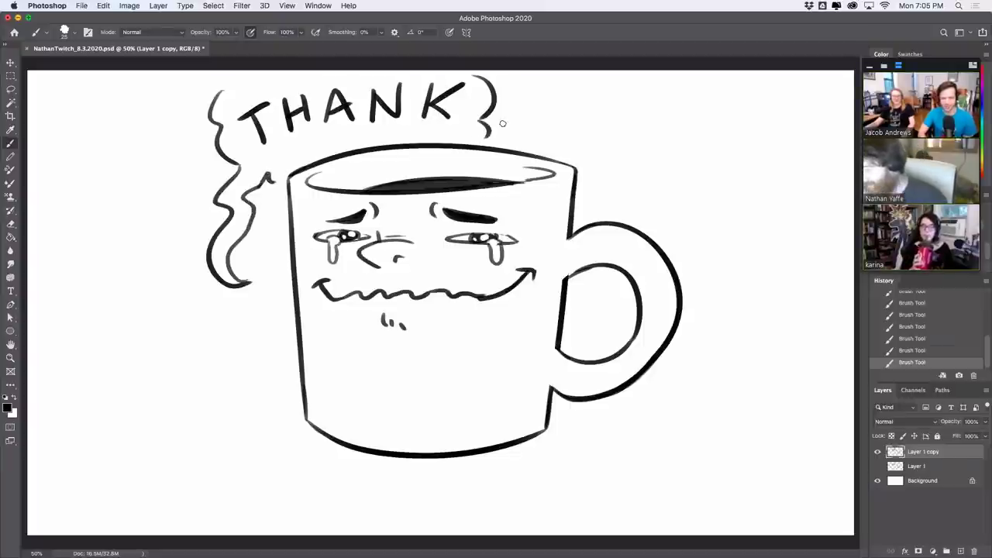
{"action": "left_click_drag", "start_coordinate": [569, 267], "coordinate": [573, 272]}
{"action": "key", "text": "super+z"}
{"action": "key", "text": "super+z"}
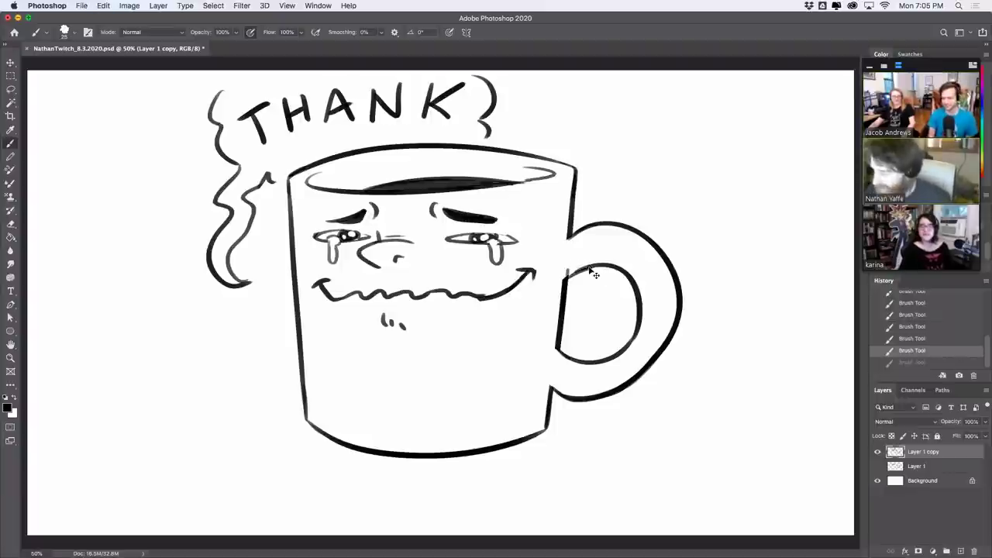
Step: Move the whole drawing slightly down the canvas to make room above the lettering, and return to the Brush
{"action": "key", "text": "v"}
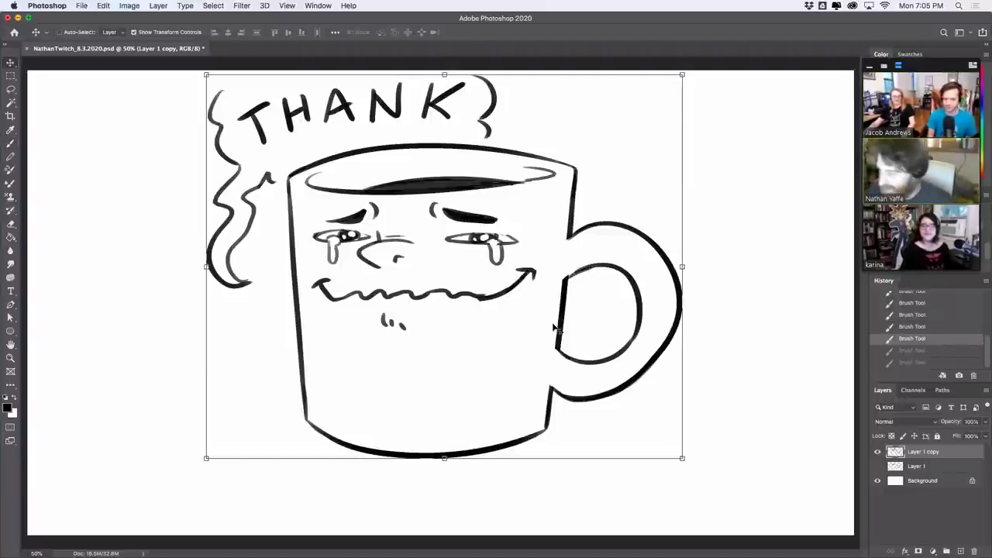
{"action": "left_click_drag", "start_coordinate": [569, 324], "coordinate": [572, 344]}
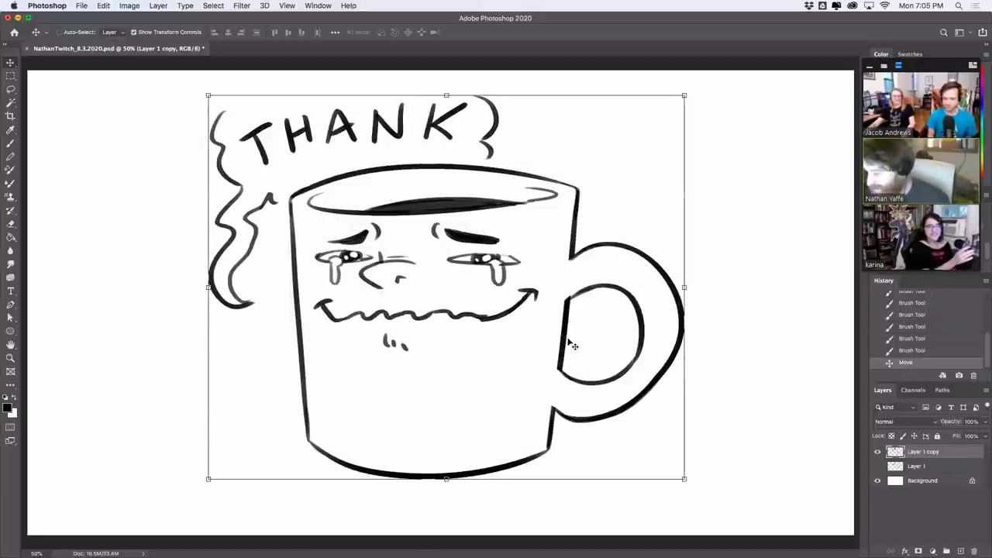
{"action": "left_click", "coordinate": [12, 143]}
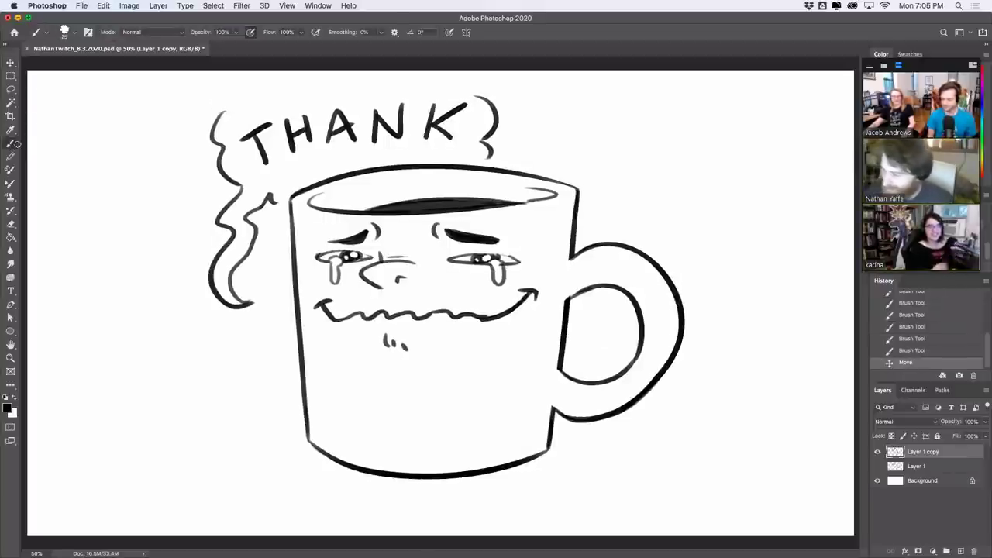
Step: Clean up the top of the right eye's tear and add short slanted blush lines beneath both eyes
{"action": "key", "text": "e"}
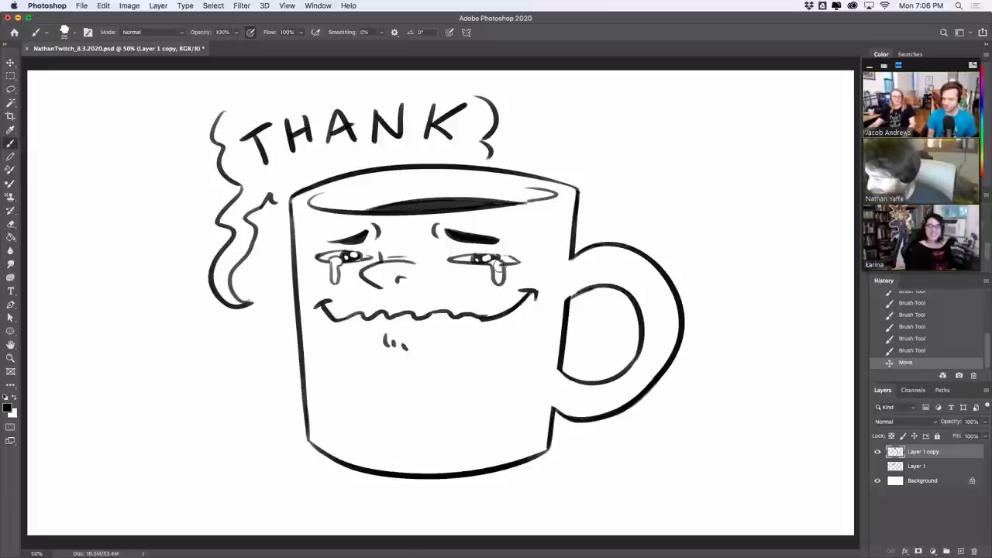
{"action": "left_click_drag", "start_coordinate": [495, 264], "coordinate": [502, 256]}
{"action": "left_click_drag", "start_coordinate": [462, 284], "coordinate": [465, 276]}
{"action": "left_click_drag", "start_coordinate": [469, 284], "coordinate": [484, 275]}
{"action": "mouse_move", "coordinate": [327, 291]}
{"action": "left_mouse_down"}
{"action": "mouse_move", "coordinate": [324, 281]}
{"action": "mouse_move", "coordinate": [337, 281]}
{"action": "left_mouse_up"}
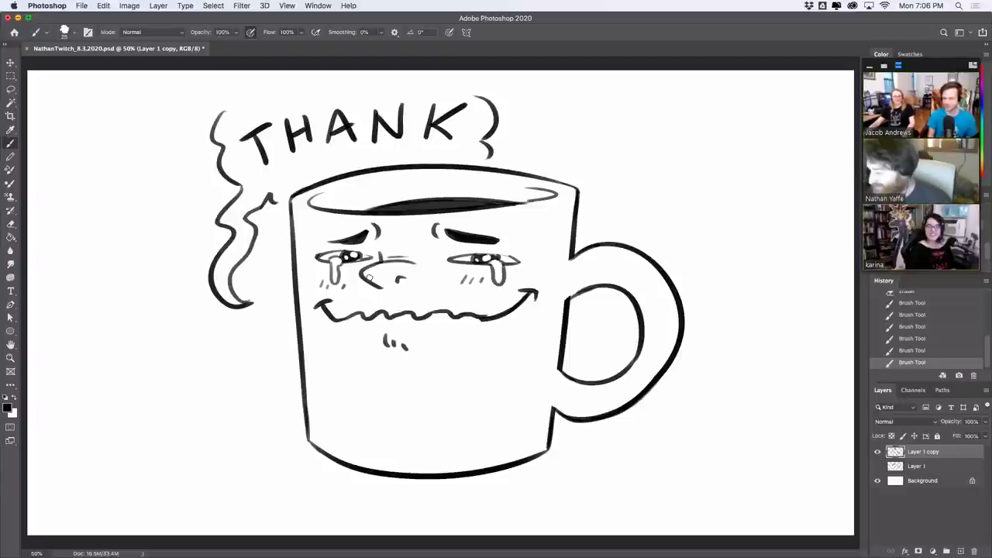
Step: Draw the broken wavy top outline of the speech bubble above THANK
{"action": "left_click_drag", "start_coordinate": [239, 98], "coordinate": [331, 78]}
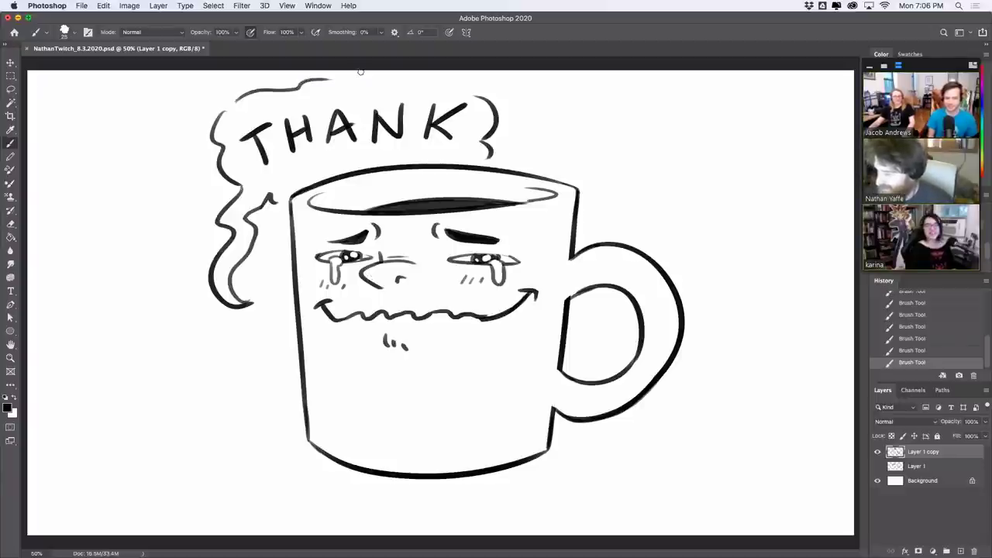
{"action": "left_click_drag", "start_coordinate": [405, 81], "coordinate": [476, 86]}
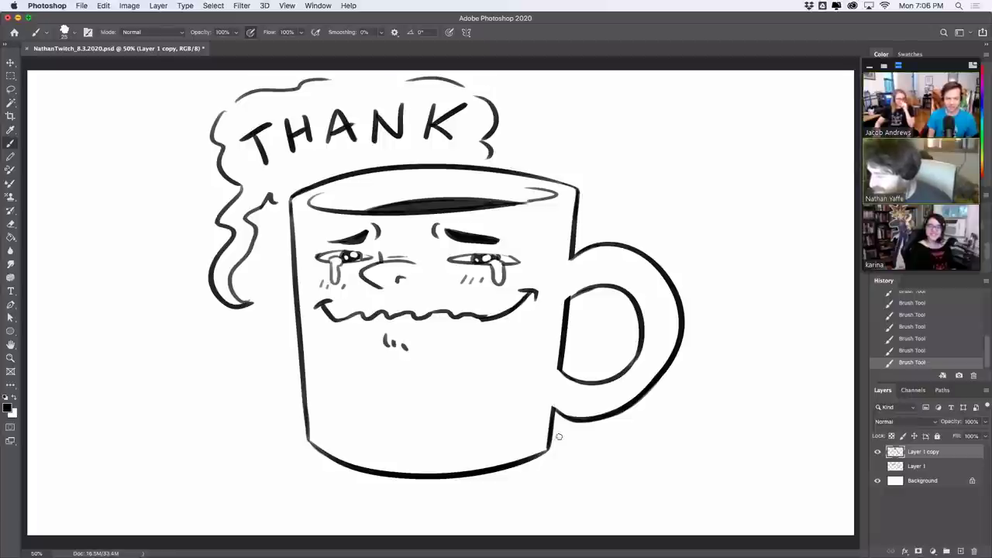
Step: Try extra contour and shading strokes around the mug's handle, then clear them away
{"action": "left_click_drag", "start_coordinate": [574, 279], "coordinate": [634, 278]}
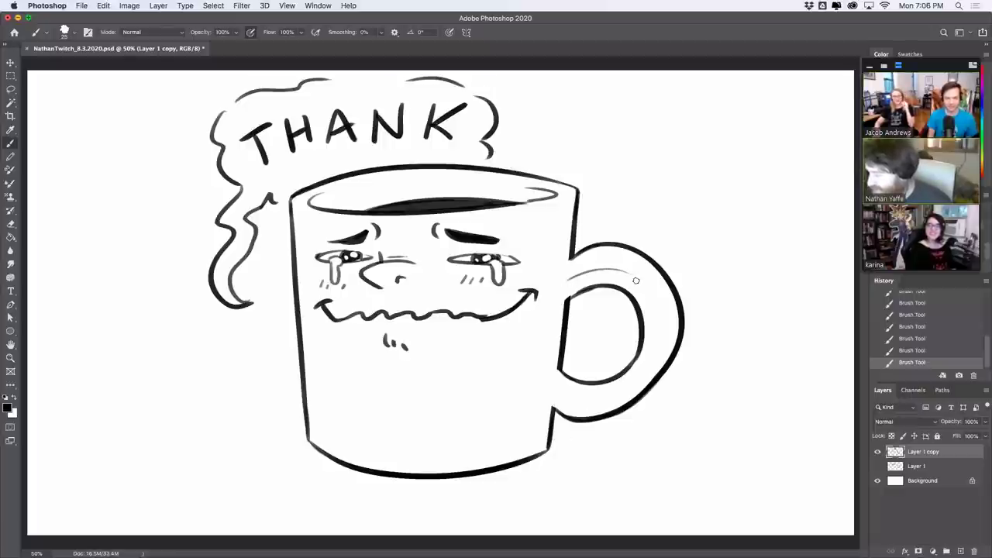
{"action": "key", "text": "super+z"}
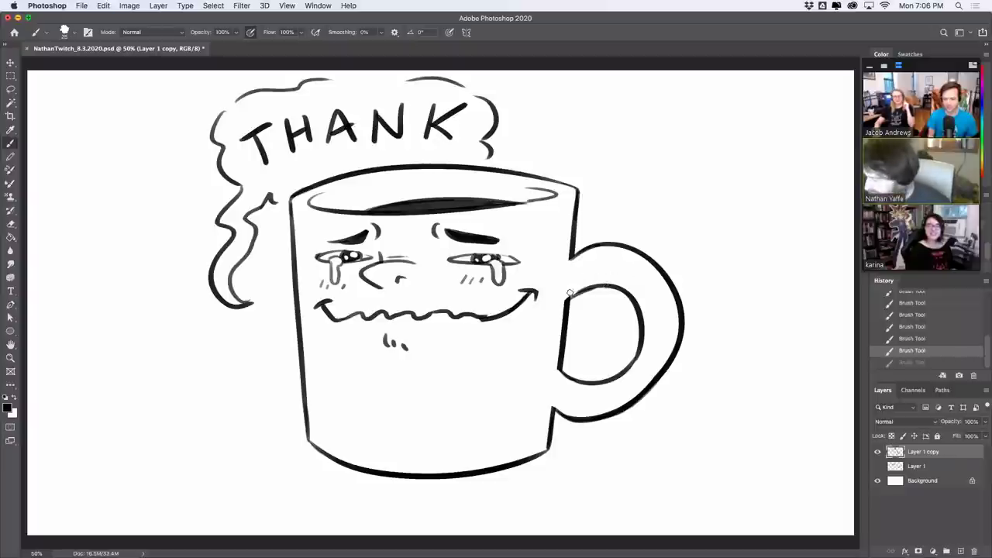
{"action": "mouse_move", "coordinate": [571, 290]}
{"action": "left_mouse_down"}
{"action": "mouse_move", "coordinate": [603, 269]}
{"action": "mouse_move", "coordinate": [627, 275]}
{"action": "left_mouse_up"}
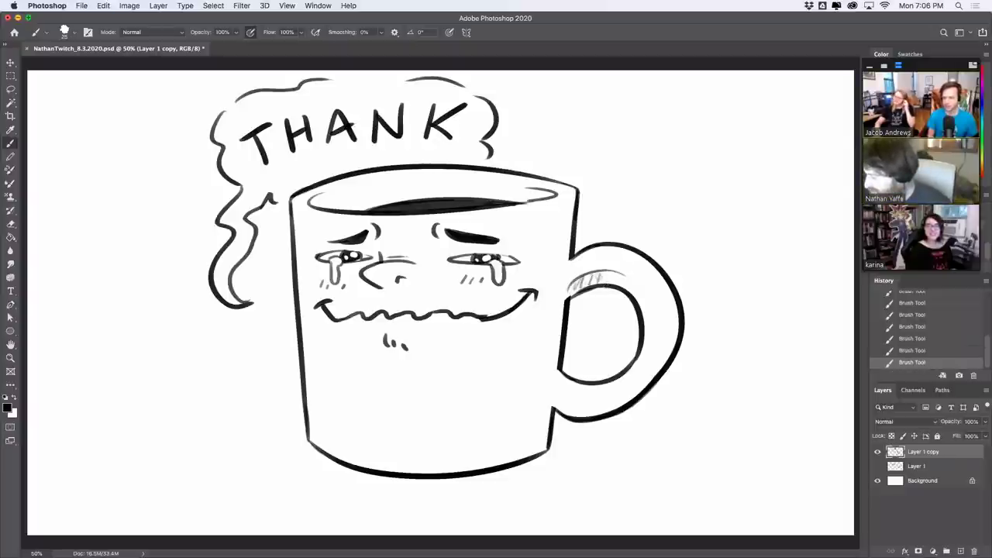
{"action": "key", "text": "ctrl+z"}
{"action": "key", "text": "ctrl+z"}
{"action": "key", "text": "ctrl+z"}
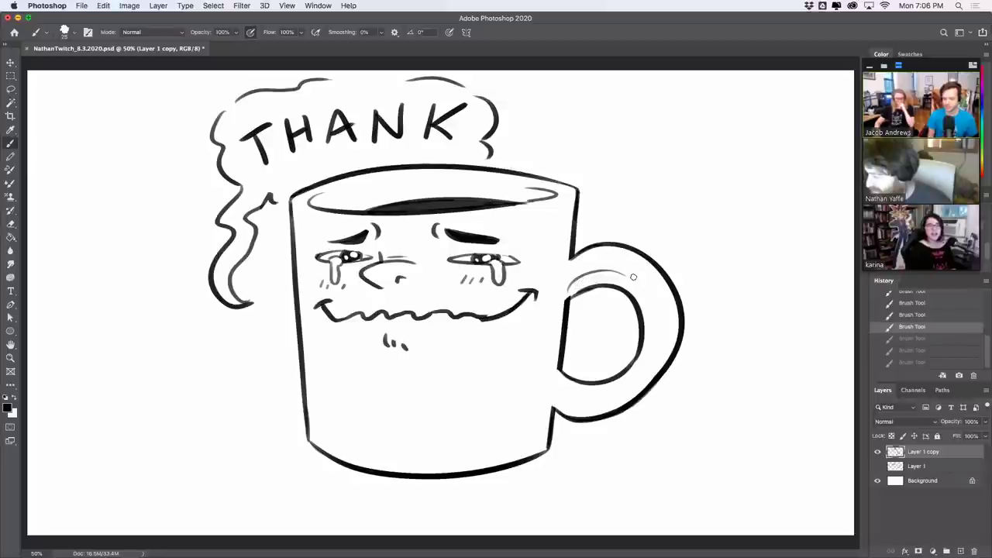
{"action": "key", "text": "e"}
{"action": "mouse_move", "coordinate": [572, 287]}
{"action": "left_mouse_down"}
{"action": "mouse_move", "coordinate": [612, 274]}
{"action": "mouse_move", "coordinate": [600, 272]}
{"action": "mouse_move", "coordinate": [634, 276]}
{"action": "left_mouse_up"}
{"action": "key", "text": "b"}
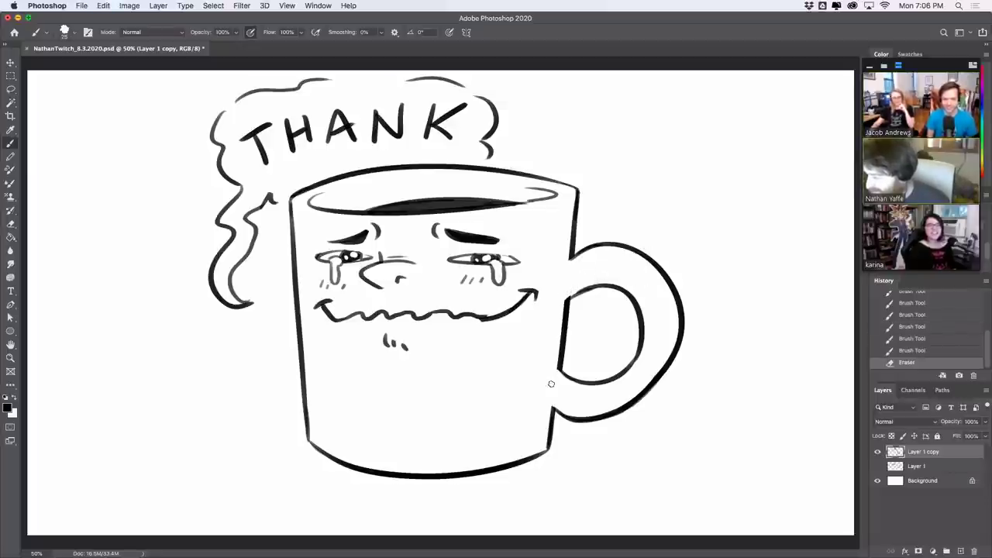
{"action": "left_click_drag", "start_coordinate": [550, 382], "coordinate": [558, 416]}
{"action": "key", "text": "ctrl+z"}
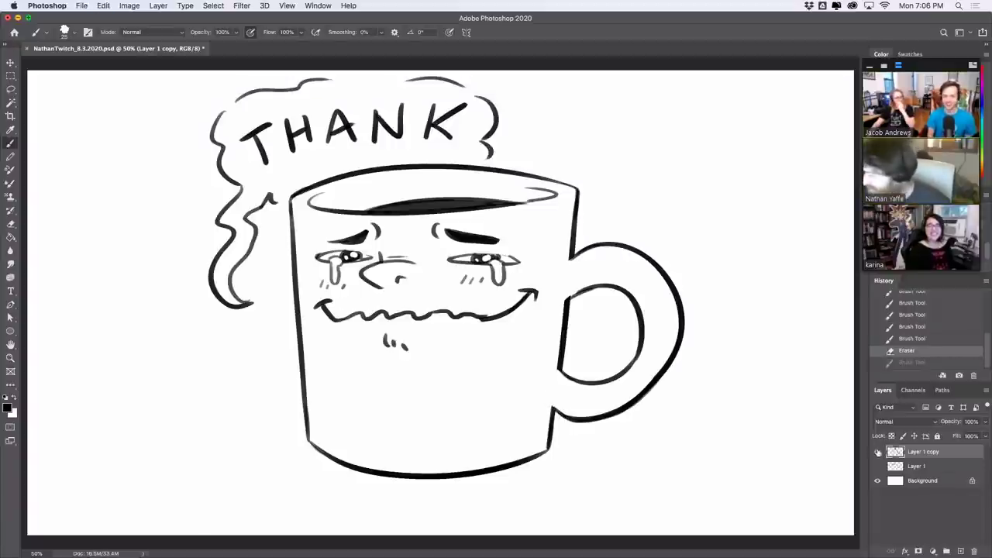
Step: Hide the Layer 1 copy drawing and add a new empty layer above it
{"action": "left_click", "coordinate": [877, 451]}
{"action": "left_click", "coordinate": [878, 452]}
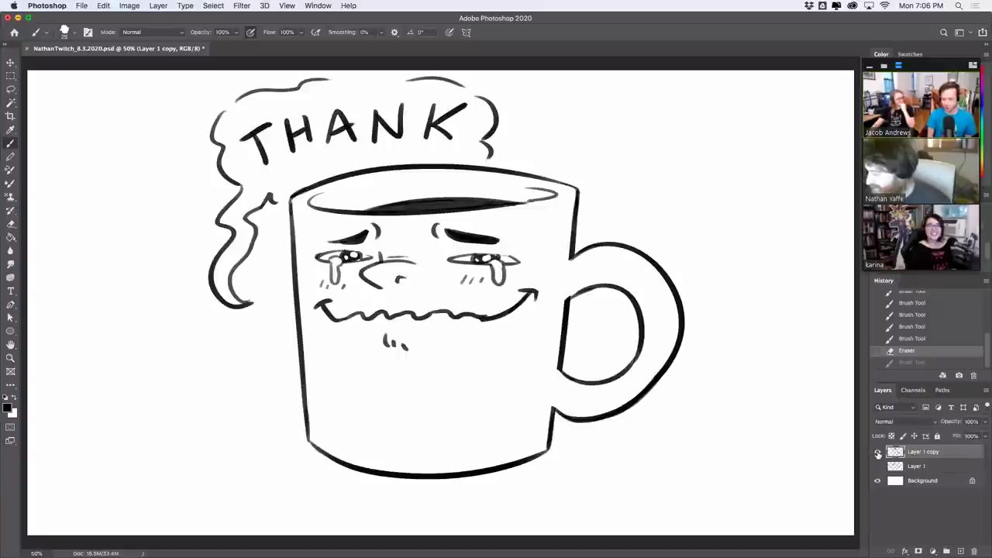
{"action": "left_click", "coordinate": [877, 451]}
{"action": "left_click", "coordinate": [961, 550]}
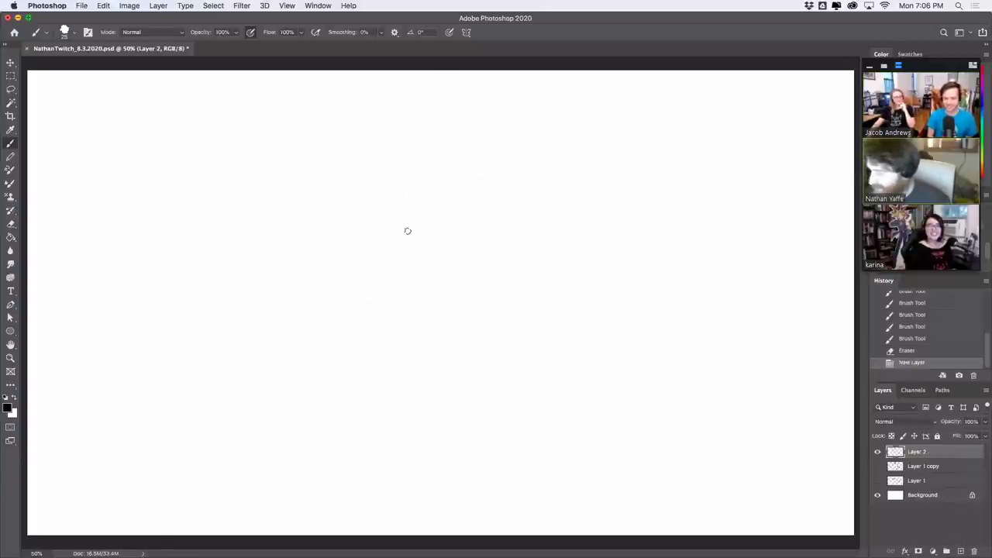
{"action": "left_click_drag", "start_coordinate": [372, 237], "coordinate": [537, 176]}
{"action": "key", "text": "ctrl+z"}
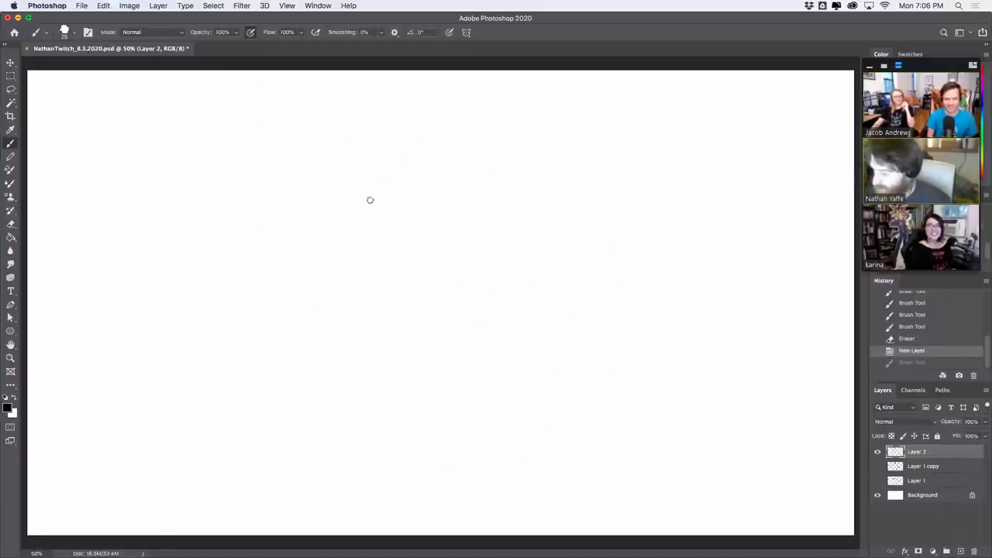
{"action": "mouse_move", "coordinate": [361, 204]}
{"action": "left_mouse_down"}
{"action": "mouse_move", "coordinate": [381, 162]}
{"action": "mouse_move", "coordinate": [580, 222]}
{"action": "left_mouse_up"}
{"action": "key", "text": "ctrl+z"}
{"action": "left_click_drag", "start_coordinate": [348, 225], "coordinate": [589, 222]}
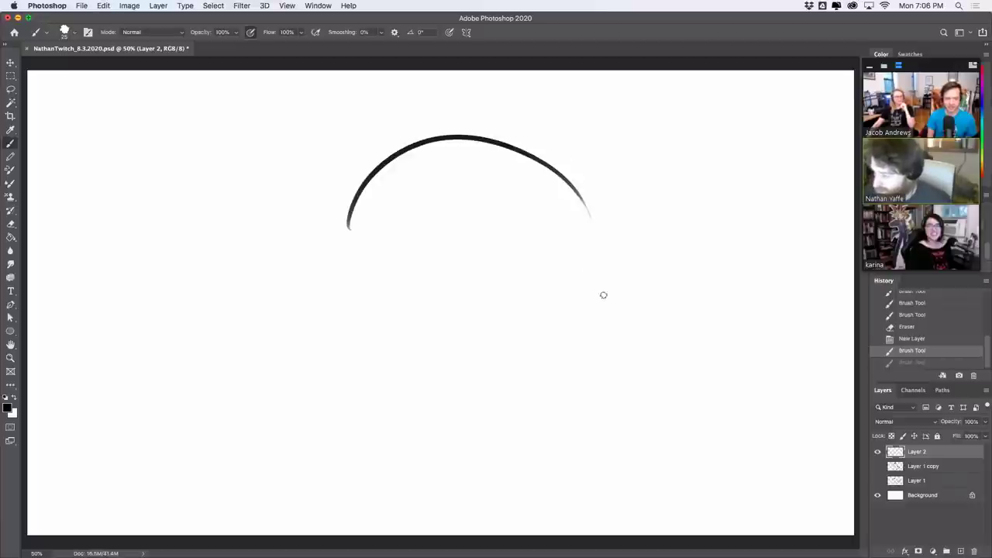
{"action": "key", "text": "ctrl+z"}
{"action": "left_click_drag", "start_coordinate": [357, 212], "coordinate": [519, 153]}
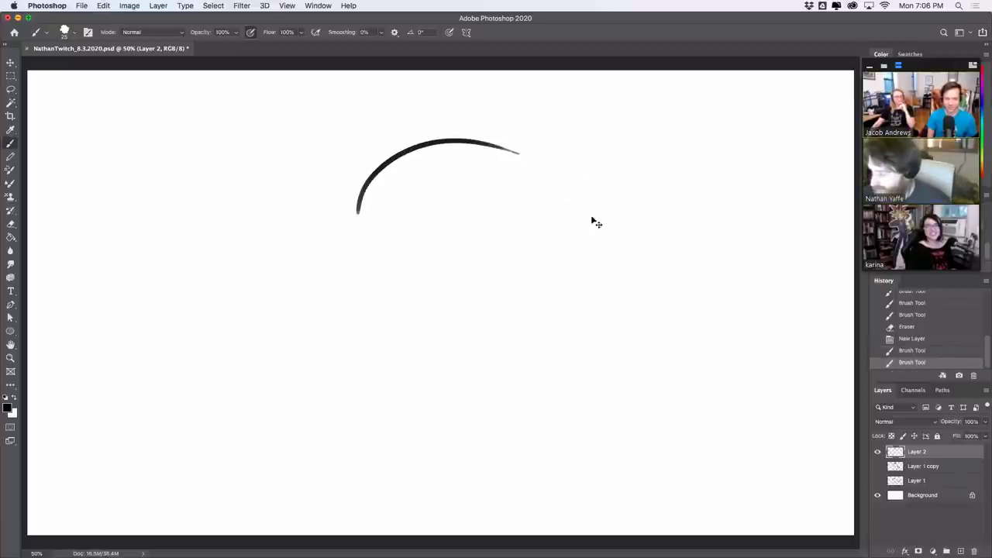
{"action": "key", "text": "ctrl+z"}
{"action": "left_click_drag", "start_coordinate": [369, 159], "coordinate": [350, 227]}
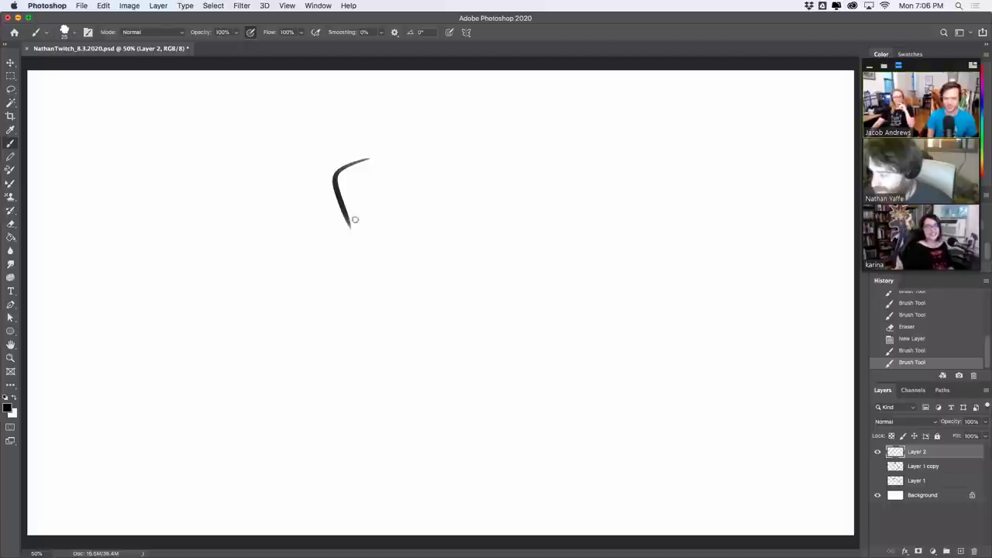
{"action": "key", "text": "ctrl+z"}
Step: Try a tilted mug outline with a curved rim, inner lip ellipse and two sides, then erase it all
{"action": "mouse_move", "coordinate": [321, 185]}
{"action": "left_mouse_down"}
{"action": "mouse_move", "coordinate": [354, 276]}
{"action": "mouse_move", "coordinate": [539, 117]}
{"action": "mouse_move", "coordinate": [585, 120]}
{"action": "left_mouse_up"}
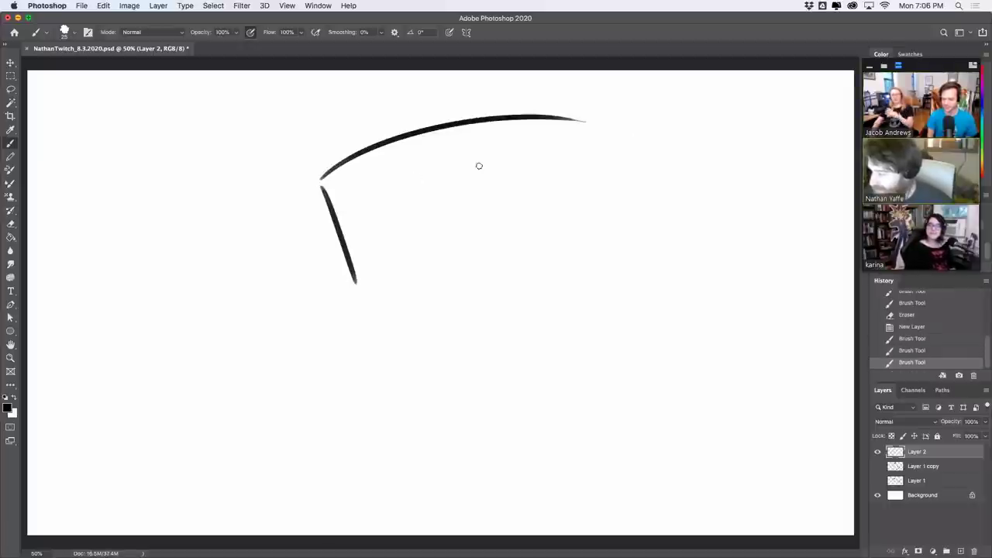
{"action": "left_click_drag", "start_coordinate": [352, 169], "coordinate": [577, 138]}
{"action": "key", "text": "ctrl+z"}
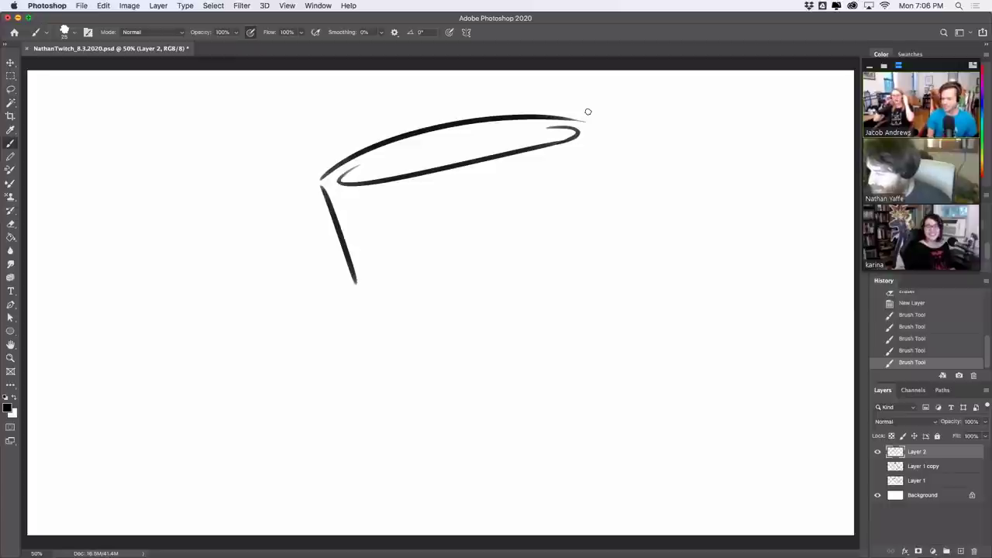
{"action": "mouse_move", "coordinate": [595, 126]}
{"action": "left_mouse_down"}
{"action": "mouse_move", "coordinate": [641, 233]}
{"action": "mouse_move", "coordinate": [647, 280]}
{"action": "left_mouse_up"}
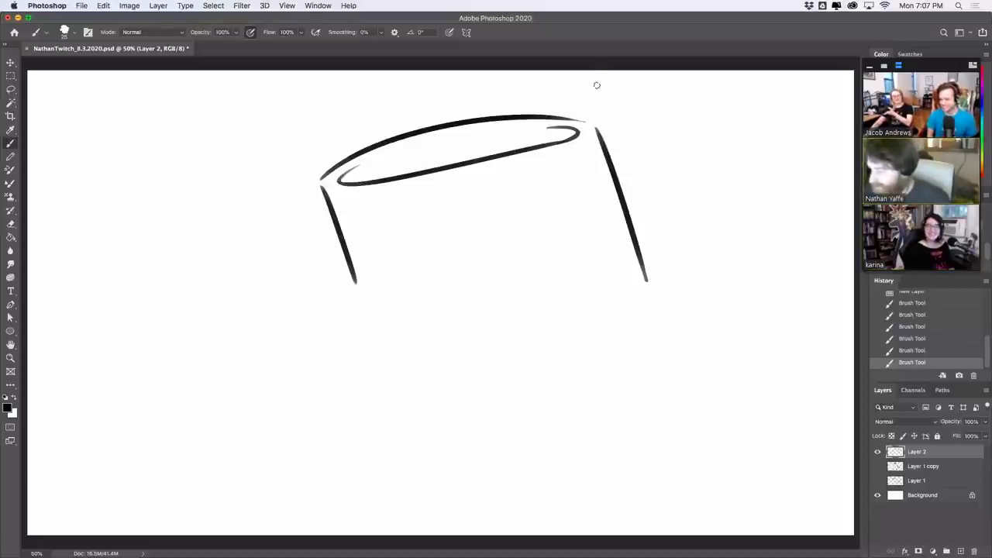
{"action": "mouse_move", "coordinate": [594, 122]}
{"action": "left_mouse_down"}
{"action": "mouse_move", "coordinate": [638, 259]}
{"action": "mouse_move", "coordinate": [622, 182]}
{"action": "mouse_move", "coordinate": [529, 148]}
{"action": "mouse_move", "coordinate": [513, 122]}
{"action": "mouse_move", "coordinate": [449, 124]}
{"action": "mouse_move", "coordinate": [328, 168]}
{"action": "mouse_move", "coordinate": [350, 262]}
{"action": "mouse_move", "coordinate": [338, 184]}
{"action": "mouse_move", "coordinate": [552, 152]}
{"action": "mouse_move", "coordinate": [537, 147]}
{"action": "left_mouse_up"}
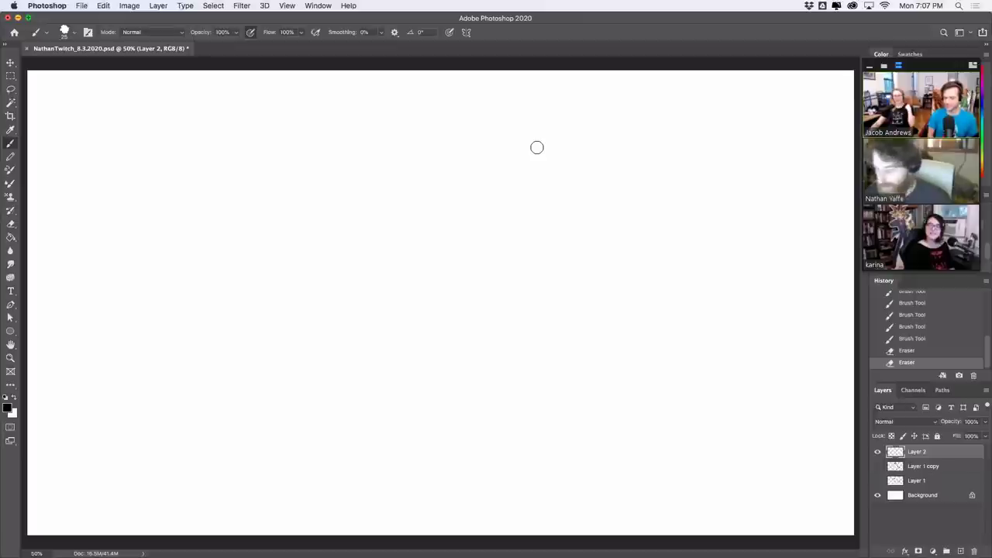
Step: Draw a large tilted mug body with slanted sides, an arched top edge and a curved bottom edge
{"action": "left_click_drag", "start_coordinate": [314, 162], "coordinate": [348, 349]}
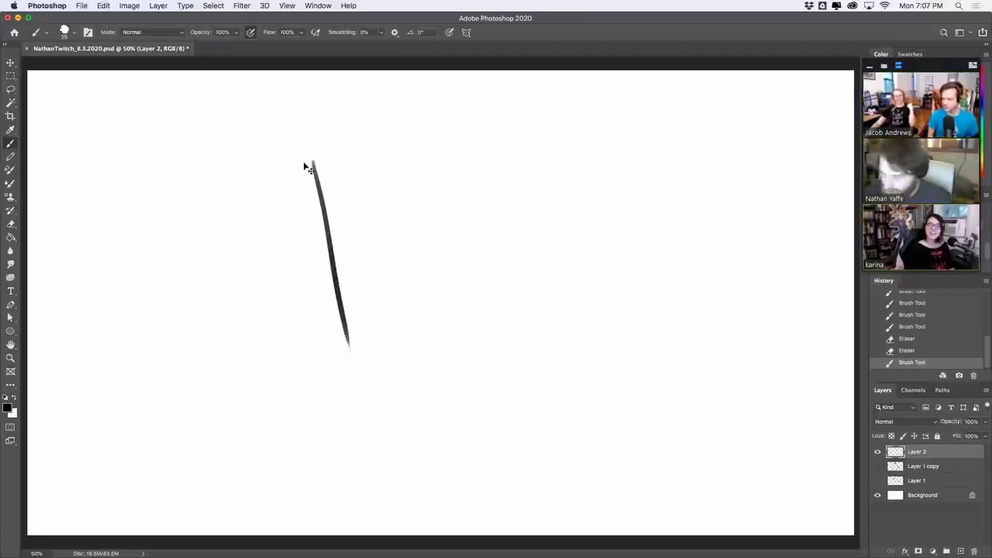
{"action": "key", "text": "super+z"}
{"action": "left_click_drag", "start_coordinate": [308, 160], "coordinate": [341, 369]}
{"action": "key", "text": "super+z"}
{"action": "left_click_drag", "start_coordinate": [309, 161], "coordinate": [358, 387]}
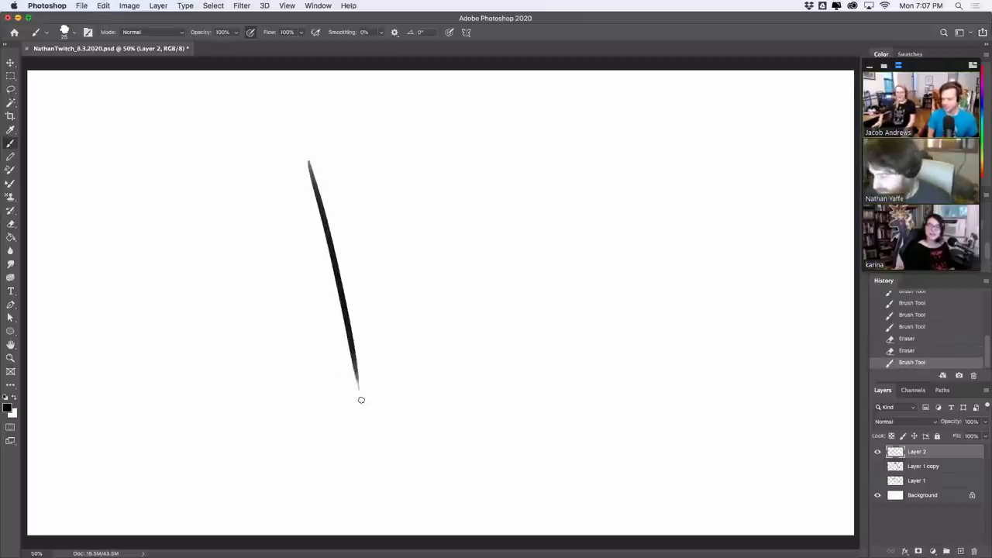
{"action": "mouse_move", "coordinate": [310, 155]}
{"action": "left_mouse_down"}
{"action": "mouse_move", "coordinate": [581, 119]}
{"action": "mouse_move", "coordinate": [620, 347]}
{"action": "left_mouse_up"}
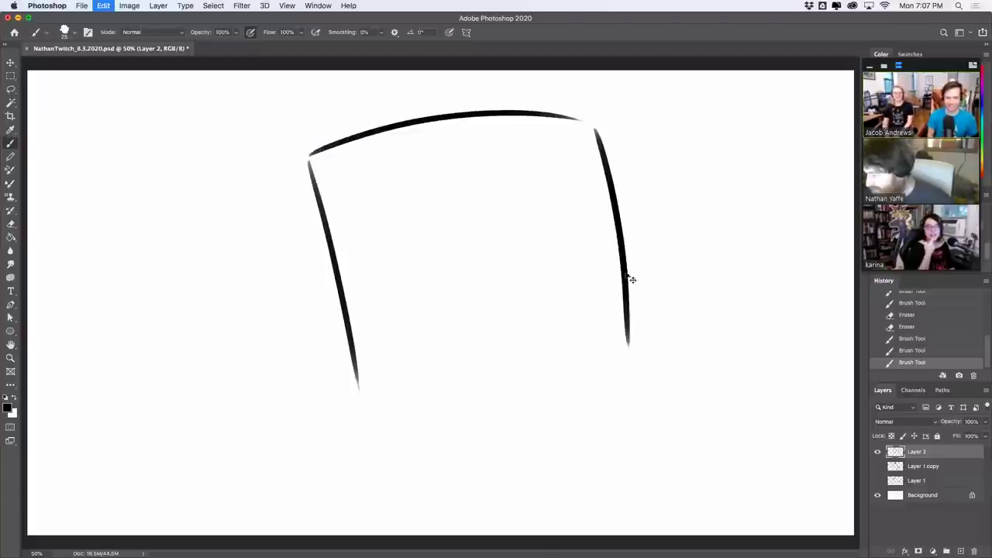
{"action": "key", "text": "super+z"}
{"action": "left_click_drag", "start_coordinate": [591, 128], "coordinate": [620, 345]}
{"action": "left_click_drag", "start_coordinate": [373, 411], "coordinate": [616, 393]}
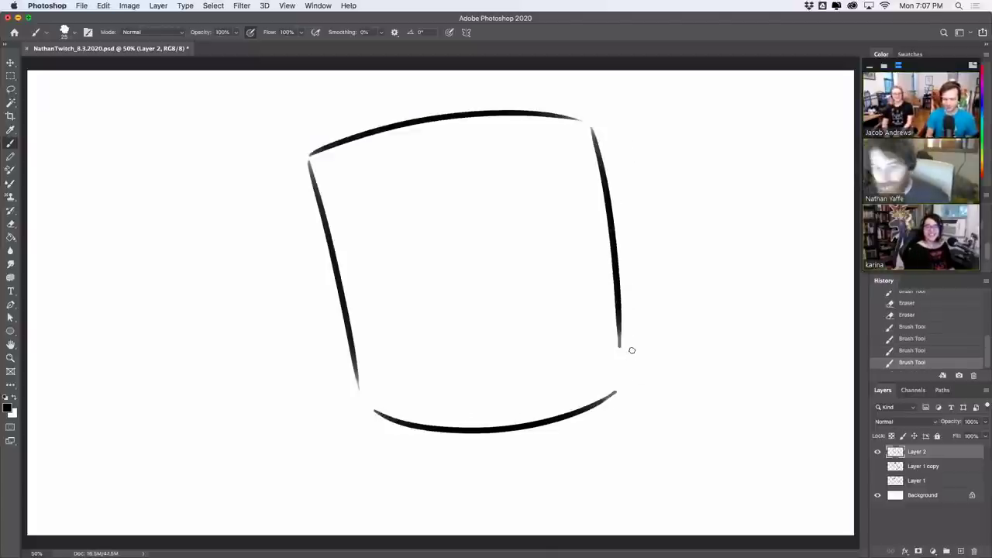
Step: Draw the face's arched left eye and both curved brows, then erase the lower part of the mug's right side
{"action": "left_click_drag", "start_coordinate": [421, 217], "coordinate": [506, 203]}
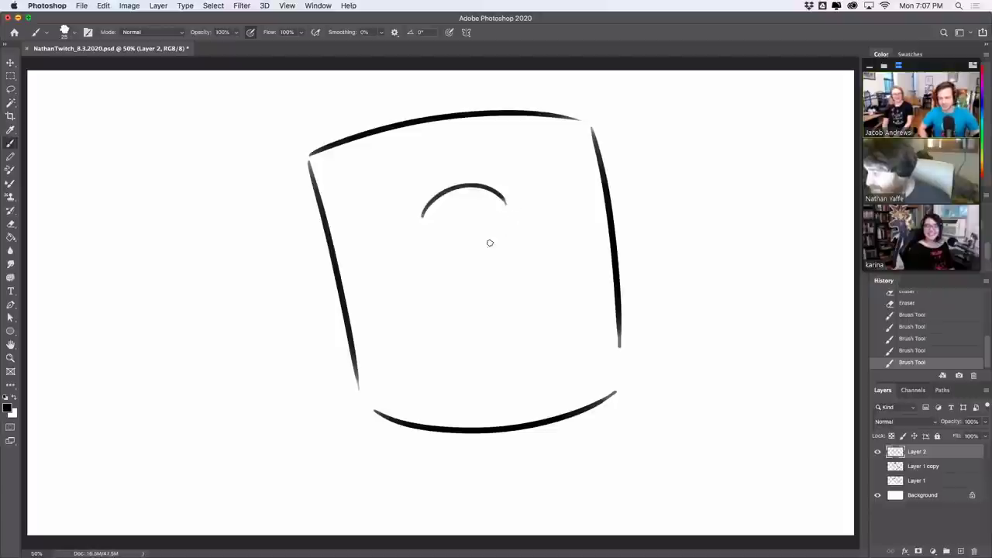
{"action": "left_click_drag", "start_coordinate": [418, 179], "coordinate": [508, 160]}
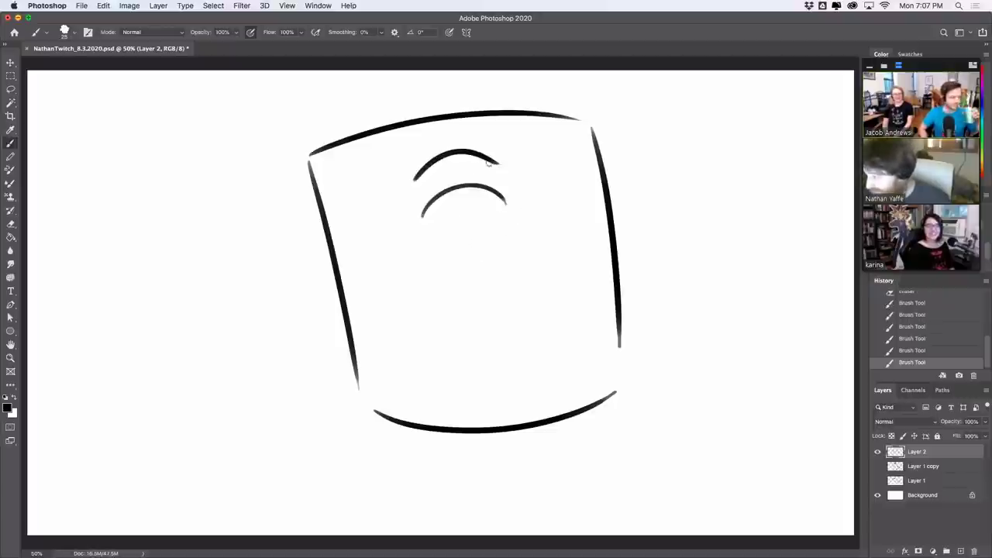
{"action": "key", "text": "super+z"}
{"action": "left_click_drag", "start_coordinate": [418, 180], "coordinate": [508, 160]}
{"action": "key", "text": "super+z"}
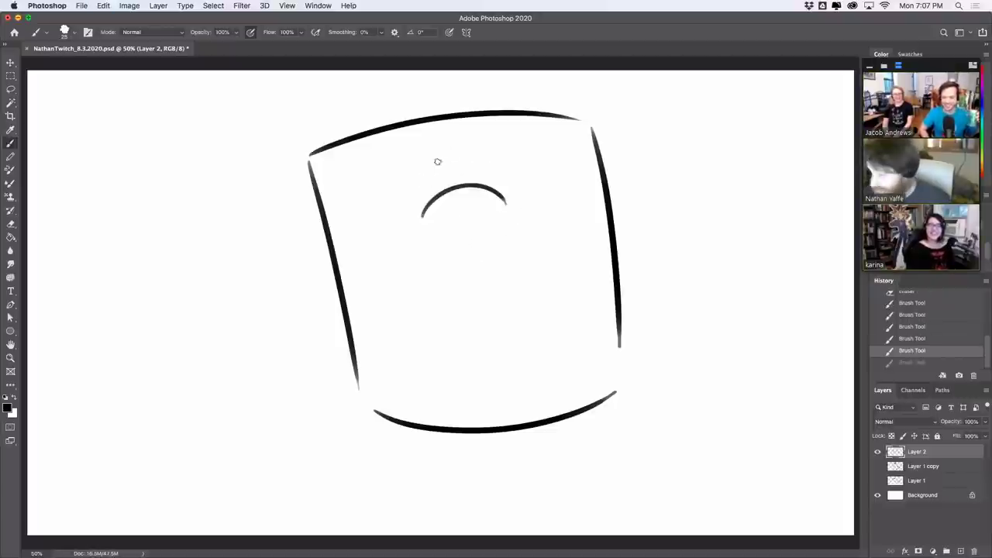
{"action": "left_click_drag", "start_coordinate": [422, 174], "coordinate": [504, 155]}
{"action": "left_click_drag", "start_coordinate": [566, 161], "coordinate": [605, 154]}
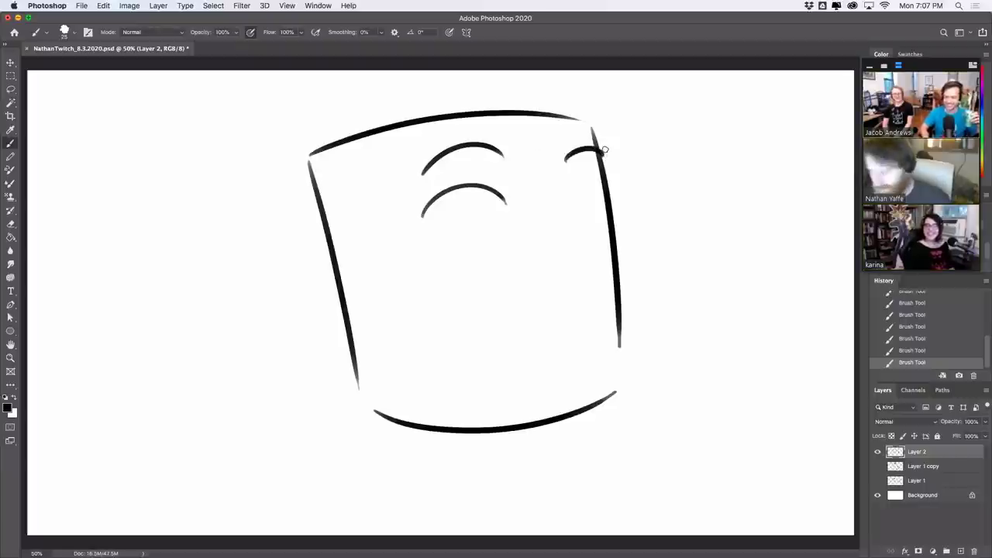
{"action": "mouse_move", "coordinate": [600, 271]}
{"action": "left_mouse_down"}
{"action": "mouse_move", "coordinate": [620, 286]}
{"action": "mouse_move", "coordinate": [614, 297]}
{"action": "mouse_move", "coordinate": [621, 260]}
{"action": "left_mouse_up"}
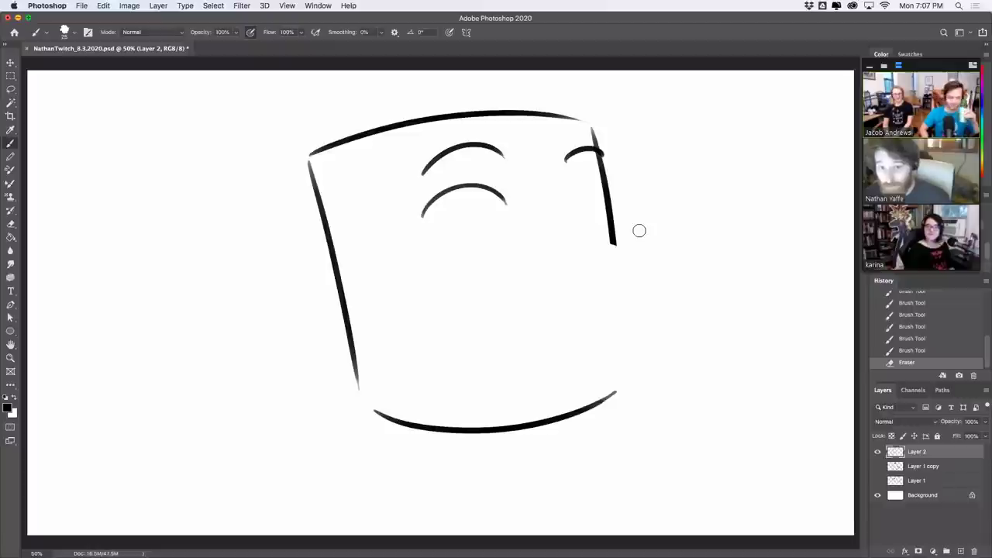
Step: Try a pointed open mouth with a protruding upper lip and a curved cheek line
{"action": "mouse_move", "coordinate": [503, 295]}
{"action": "left_mouse_down"}
{"action": "mouse_move", "coordinate": [618, 267]}
{"action": "mouse_move", "coordinate": [572, 265]}
{"action": "mouse_move", "coordinate": [618, 264]}
{"action": "left_mouse_up"}
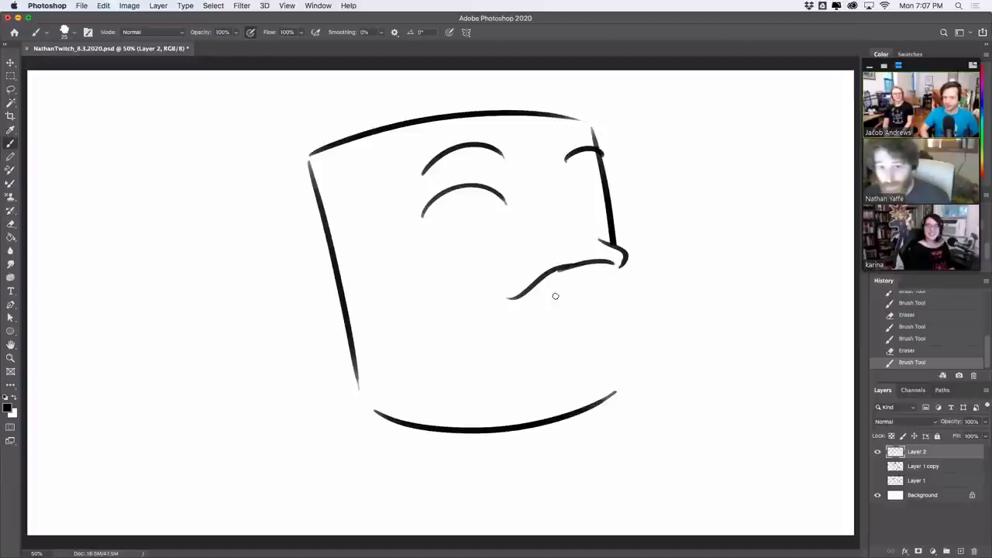
{"action": "mouse_move", "coordinate": [502, 293]}
{"action": "left_mouse_down"}
{"action": "mouse_move", "coordinate": [500, 308]}
{"action": "mouse_move", "coordinate": [597, 339]}
{"action": "left_mouse_up"}
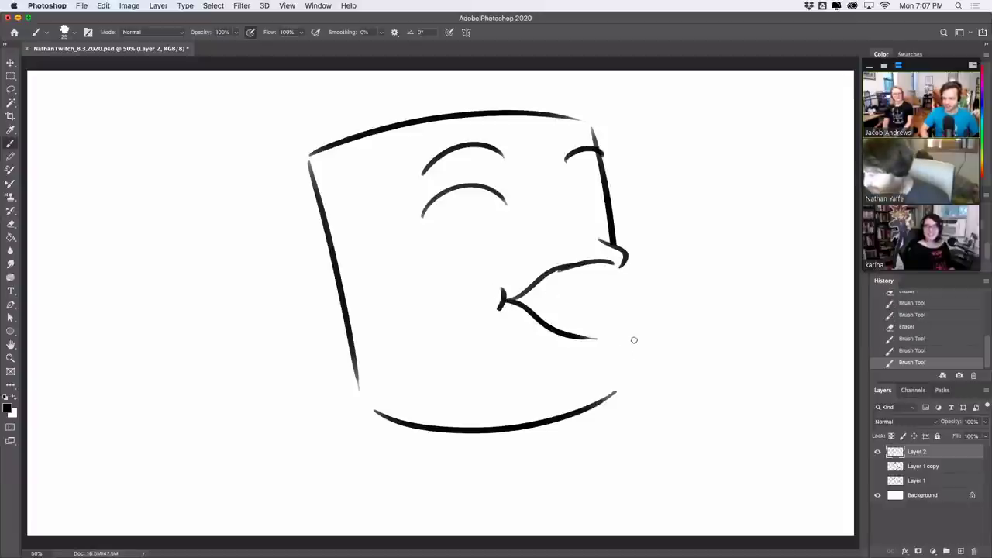
{"action": "left_click_drag", "start_coordinate": [513, 238], "coordinate": [495, 287]}
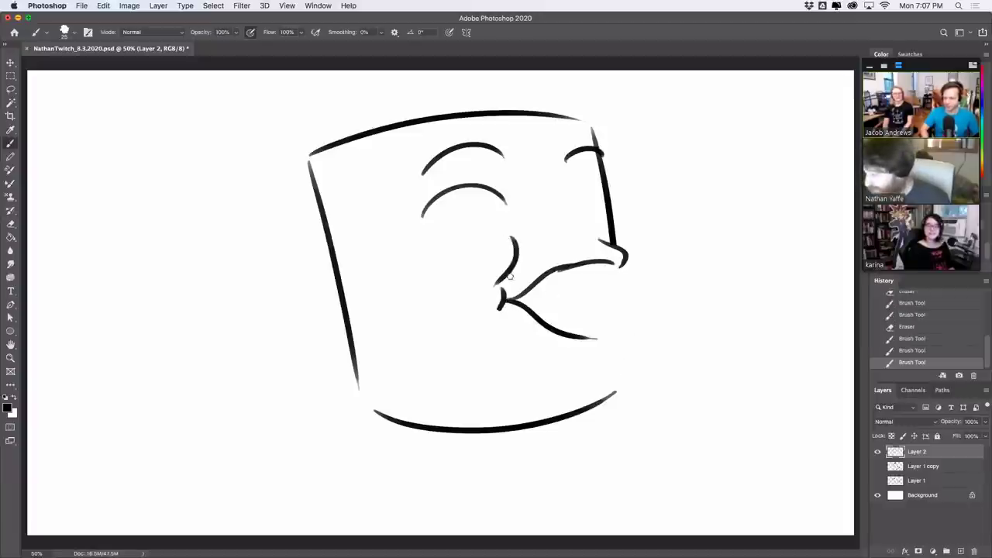
{"action": "key", "text": "super+z"}
{"action": "mouse_move", "coordinate": [513, 239]}
{"action": "left_mouse_down"}
{"action": "mouse_move", "coordinate": [492, 288]}
{"action": "mouse_move", "coordinate": [504, 288]}
{"action": "mouse_move", "coordinate": [496, 312]}
{"action": "left_mouse_up"}
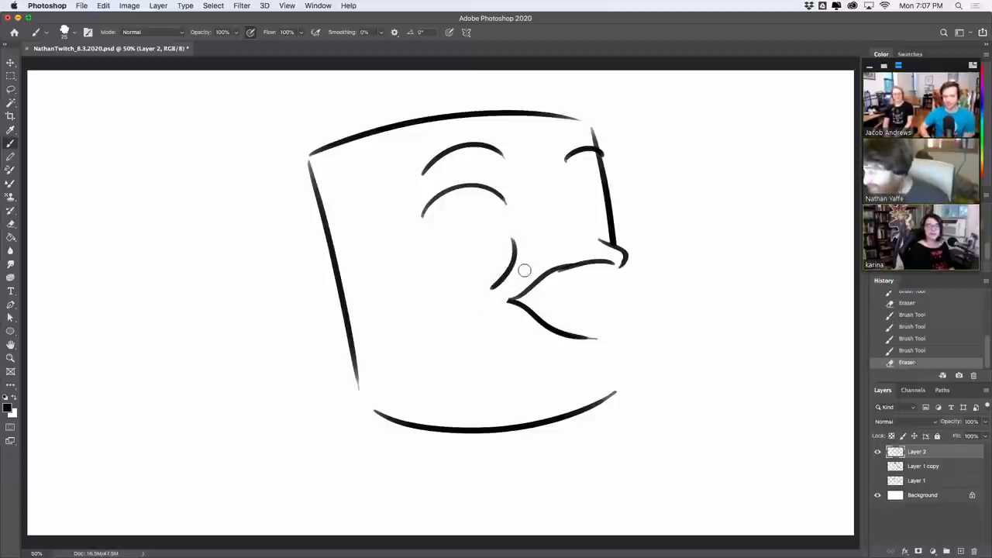
{"action": "mouse_move", "coordinate": [608, 272]}
{"action": "left_mouse_down"}
{"action": "mouse_move", "coordinate": [591, 304]}
{"action": "mouse_move", "coordinate": [601, 326]}
{"action": "left_mouse_up"}
{"action": "key", "text": "super+z"}
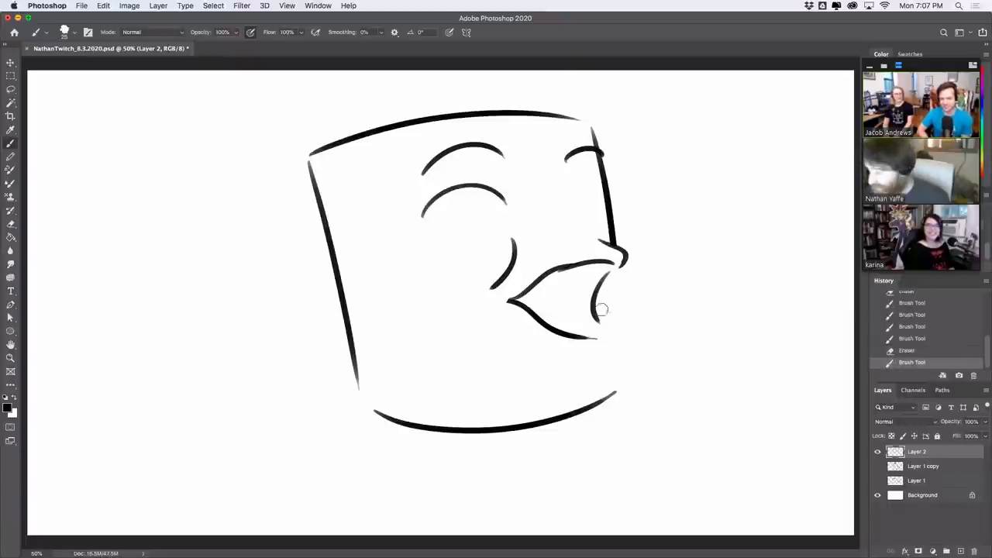
Step: Try a shorter back edge for the open mouth, then erase the whole mouth and the cheek line
{"action": "mouse_move", "coordinate": [534, 279]}
{"action": "left_mouse_down"}
{"action": "mouse_move", "coordinate": [520, 290]}
{"action": "mouse_move", "coordinate": [533, 318]}
{"action": "mouse_move", "coordinate": [574, 323]}
{"action": "left_mouse_up"}
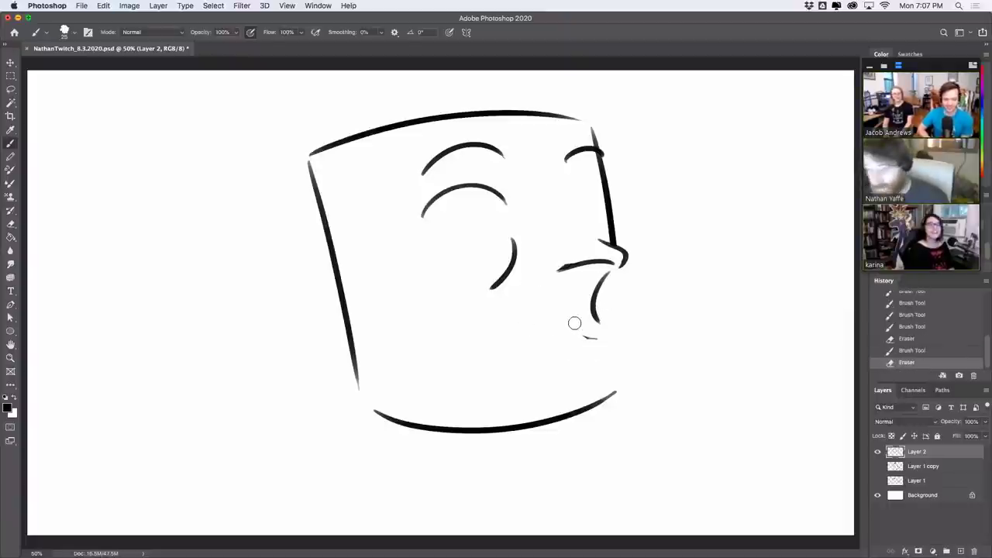
{"action": "left_click_drag", "start_coordinate": [567, 267], "coordinate": [583, 334]}
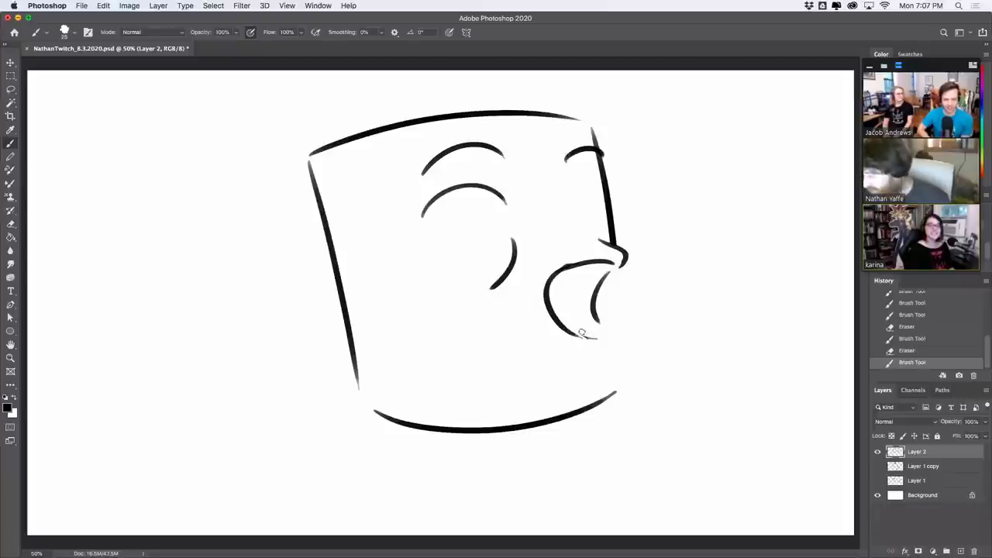
{"action": "key", "text": "super+z"}
{"action": "left_click_drag", "start_coordinate": [564, 271], "coordinate": [587, 338]}
{"action": "key", "text": "super+z"}
{"action": "mouse_move", "coordinate": [565, 276]}
{"action": "left_mouse_down"}
{"action": "mouse_move", "coordinate": [539, 299]}
{"action": "mouse_move", "coordinate": [598, 321]}
{"action": "left_mouse_up"}
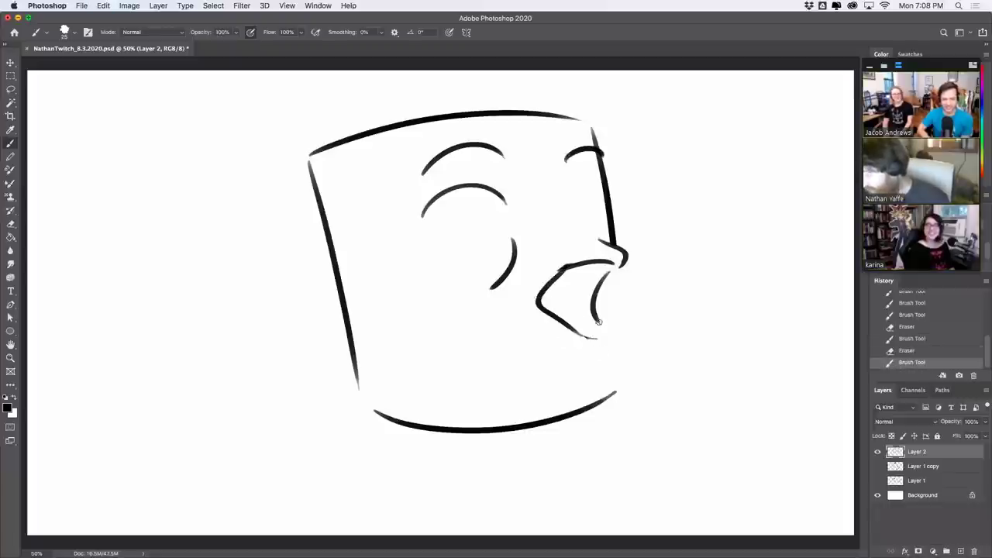
{"action": "mouse_move", "coordinate": [595, 240]}
{"action": "left_mouse_down"}
{"action": "mouse_move", "coordinate": [628, 259]}
{"action": "mouse_move", "coordinate": [545, 287]}
{"action": "mouse_move", "coordinate": [564, 327]}
{"action": "mouse_move", "coordinate": [590, 325]}
{"action": "mouse_move", "coordinate": [602, 289]}
{"action": "mouse_move", "coordinate": [597, 326]}
{"action": "mouse_move", "coordinate": [572, 328]}
{"action": "left_mouse_up"}
{"action": "left_click_drag", "start_coordinate": [528, 235], "coordinate": [519, 260]}
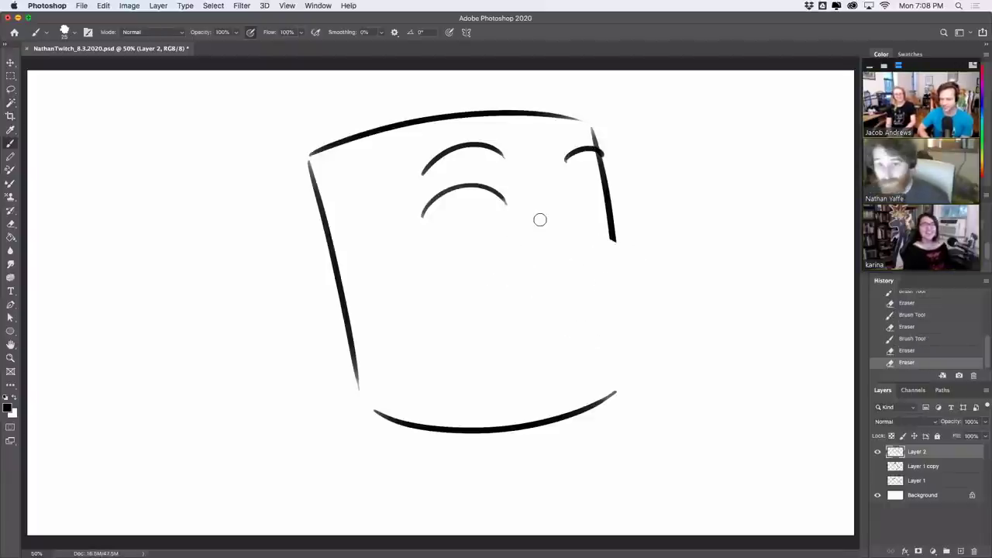
Step: Draw the outer curve of a full lower lip and a thick double-lined upper lip at the mug's right edge
{"action": "left_click_drag", "start_coordinate": [550, 345], "coordinate": [625, 322]}
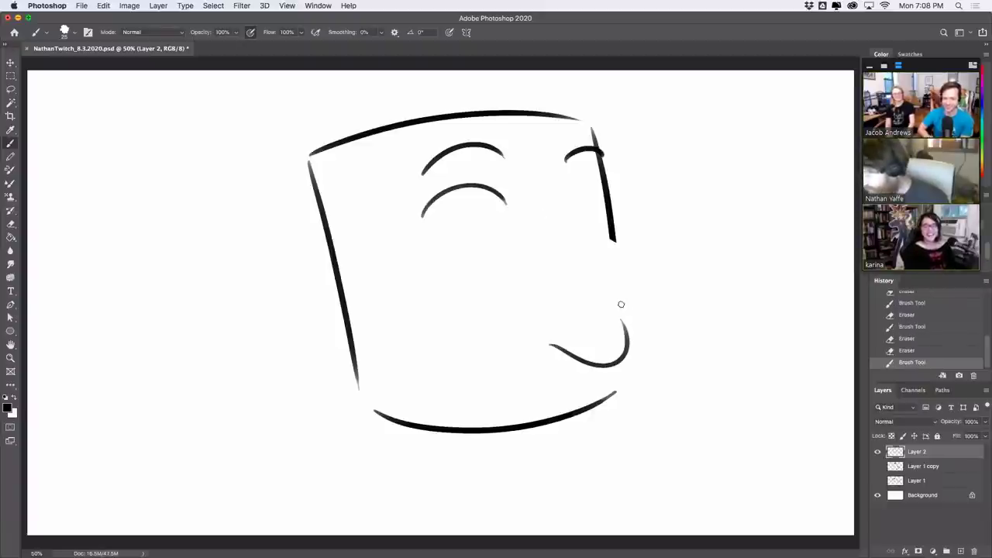
{"action": "left_click_drag", "start_coordinate": [629, 250], "coordinate": [629, 282]}
{"action": "key", "text": "super+z"}
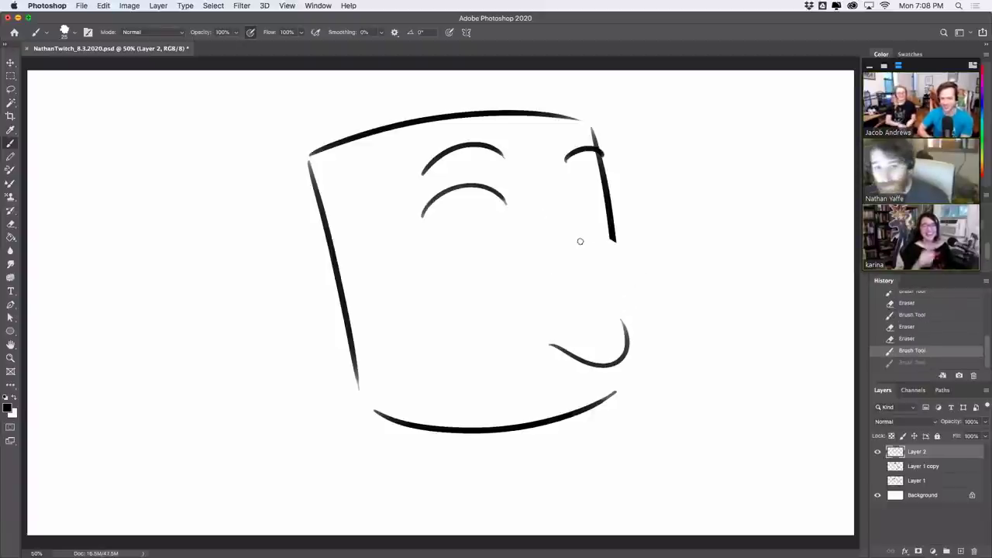
{"action": "mouse_move", "coordinate": [542, 271]}
{"action": "left_mouse_down"}
{"action": "mouse_move", "coordinate": [636, 267]}
{"action": "mouse_move", "coordinate": [611, 267]}
{"action": "left_mouse_up"}
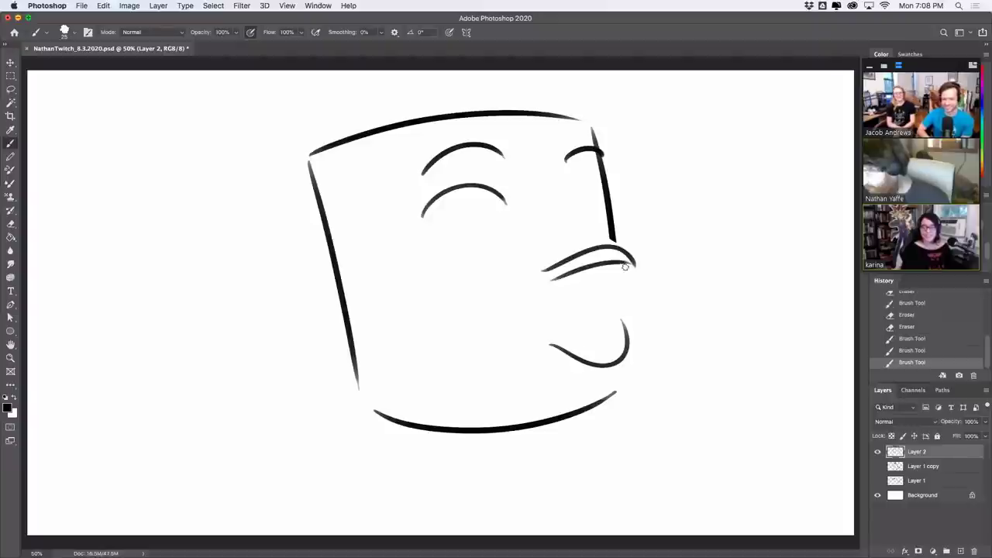
{"action": "key", "text": "super+z"}
{"action": "key", "text": "super+z"}
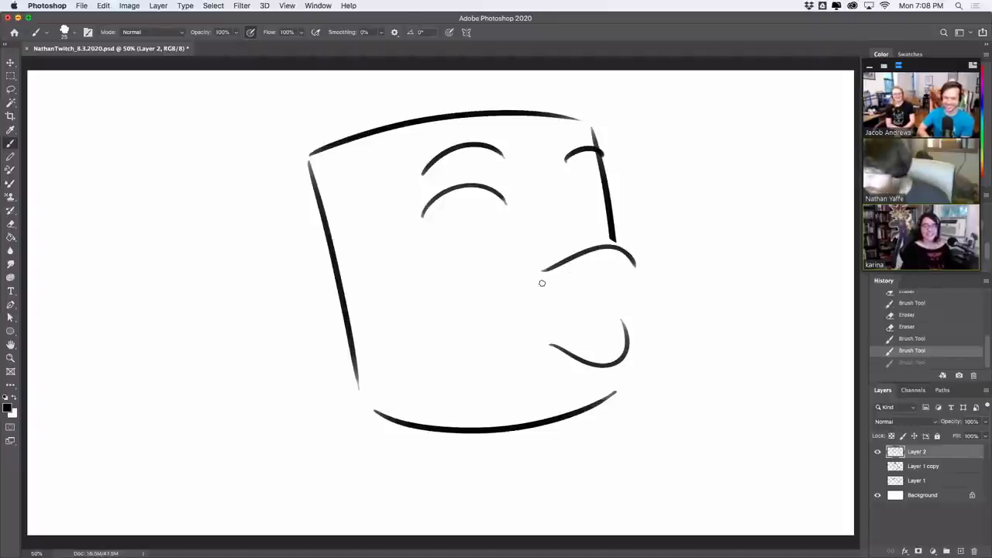
{"action": "mouse_move", "coordinate": [540, 282]}
{"action": "left_mouse_down"}
{"action": "mouse_move", "coordinate": [620, 265]}
{"action": "mouse_move", "coordinate": [618, 283]}
{"action": "left_mouse_up"}
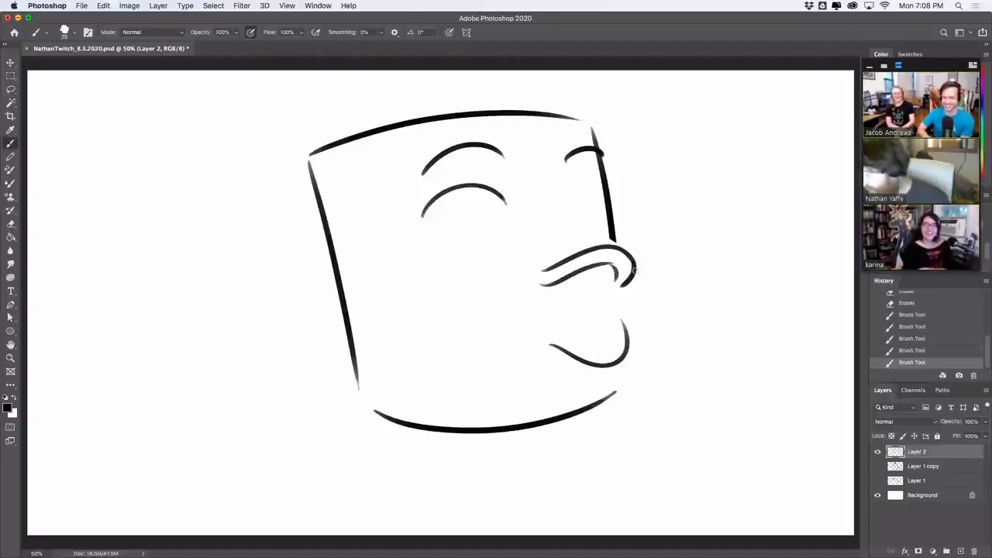
Step: Draw the inner edge of the lower lip, close the front of the mouth and add a curved tongue inside
{"action": "left_click_drag", "start_coordinate": [540, 296], "coordinate": [606, 343]}
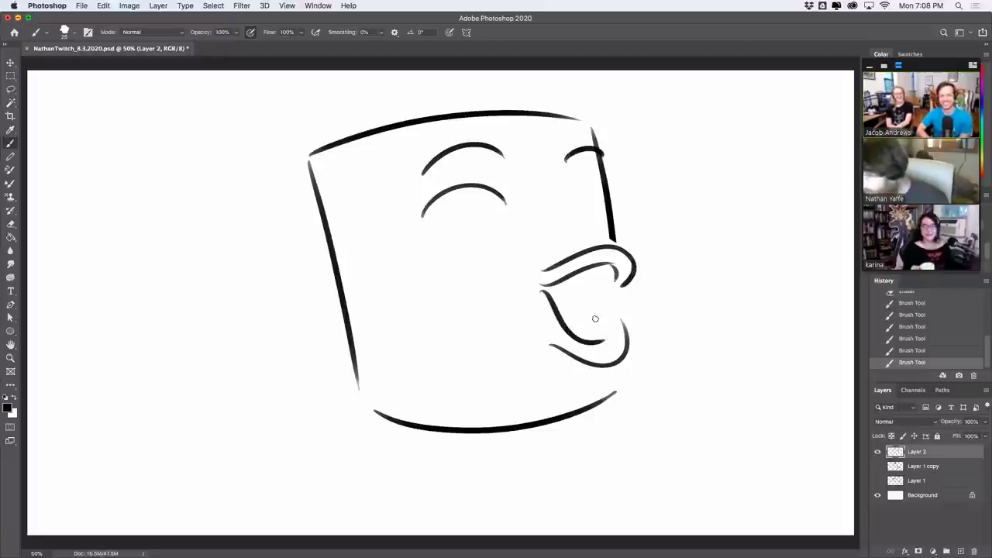
{"action": "key", "text": "super+z"}
{"action": "left_click_drag", "start_coordinate": [545, 287], "coordinate": [618, 345]}
{"action": "mouse_move", "coordinate": [602, 304]}
{"action": "left_mouse_down"}
{"action": "mouse_move", "coordinate": [618, 342]}
{"action": "mouse_move", "coordinate": [627, 326]}
{"action": "mouse_move", "coordinate": [624, 270]}
{"action": "left_mouse_up"}
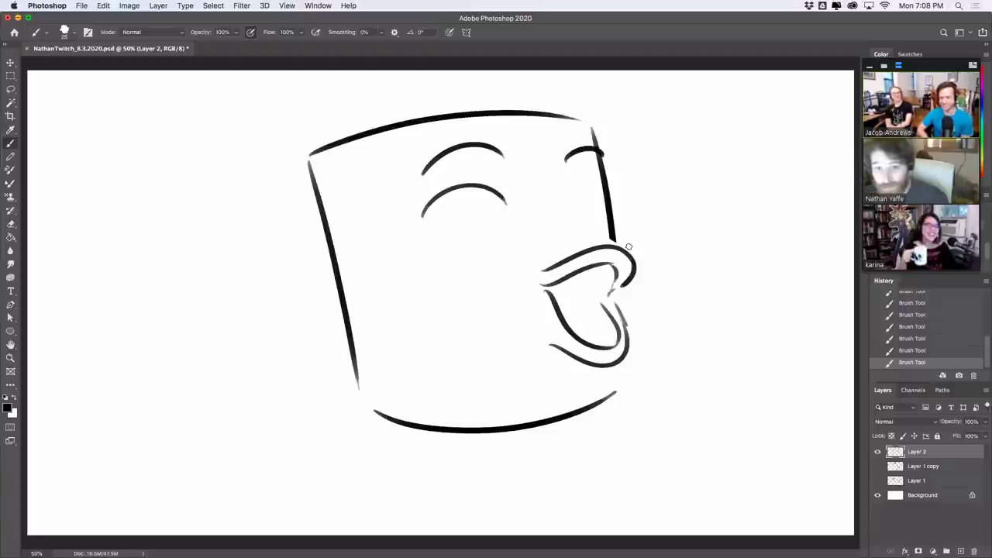
{"action": "left_click_drag", "start_coordinate": [556, 300], "coordinate": [595, 329]}
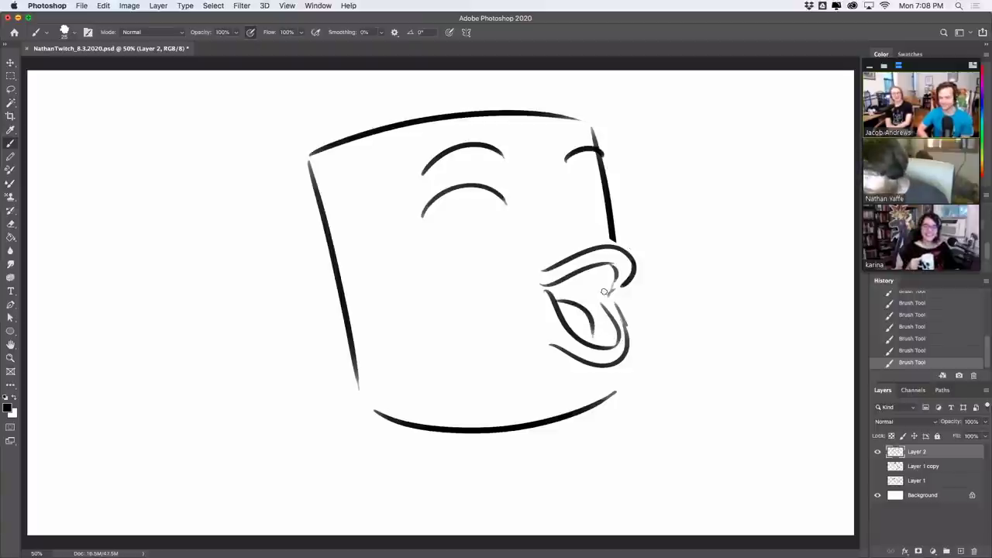
Step: Rework the upper lip with a lower mouth corner and shortened outer line, and add a small mark above it
{"action": "mouse_move", "coordinate": [523, 294]}
{"action": "left_mouse_down"}
{"action": "mouse_move", "coordinate": [600, 264]}
{"action": "mouse_move", "coordinate": [620, 233]}
{"action": "mouse_move", "coordinate": [562, 282]}
{"action": "mouse_move", "coordinate": [537, 285]}
{"action": "mouse_move", "coordinate": [582, 264]}
{"action": "mouse_move", "coordinate": [543, 291]}
{"action": "mouse_move", "coordinate": [604, 267]}
{"action": "left_mouse_up"}
{"action": "key", "text": "super+z"}
{"action": "key", "text": "super+z"}
{"action": "key", "text": "super+z"}
{"action": "mouse_move", "coordinate": [554, 286]}
{"action": "left_mouse_down"}
{"action": "mouse_move", "coordinate": [587, 264]}
{"action": "mouse_move", "coordinate": [542, 273]}
{"action": "mouse_move", "coordinate": [626, 250]}
{"action": "mouse_move", "coordinate": [634, 263]}
{"action": "left_mouse_up"}
{"action": "key", "text": "super+z"}
{"action": "key", "text": "super+shift+z"}
{"action": "key", "text": "super+z"}
{"action": "mouse_move", "coordinate": [596, 236]}
{"action": "left_mouse_down"}
{"action": "mouse_move", "coordinate": [615, 246]}
{"action": "mouse_move", "coordinate": [599, 248]}
{"action": "mouse_move", "coordinate": [617, 246]}
{"action": "left_mouse_up"}
{"action": "key", "text": "super+z"}
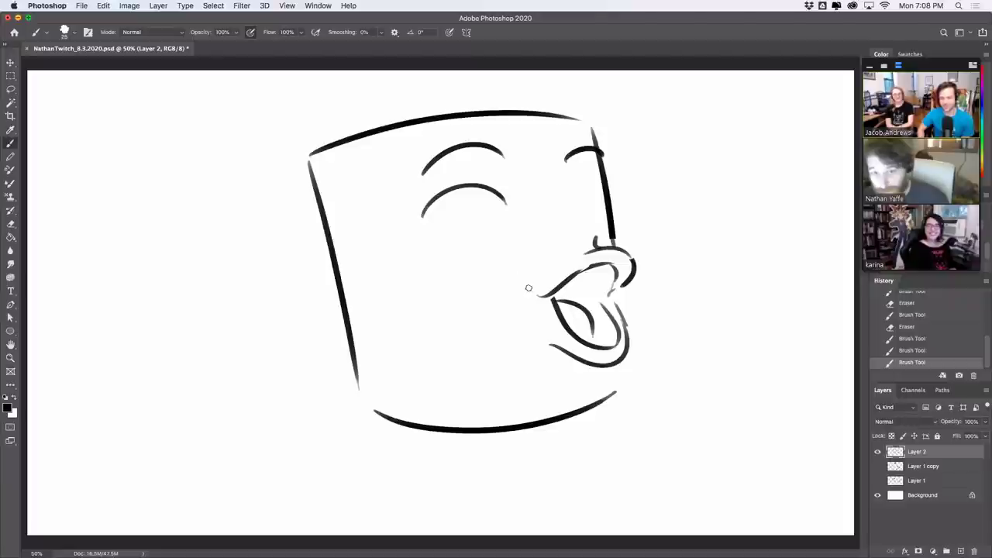
Step: Draw crease lines behind the mouth corner, plus a fold and a rounded chin below the lower lip
{"action": "key", "text": "super+z"}
{"action": "left_click_drag", "start_coordinate": [536, 279], "coordinate": [538, 310]}
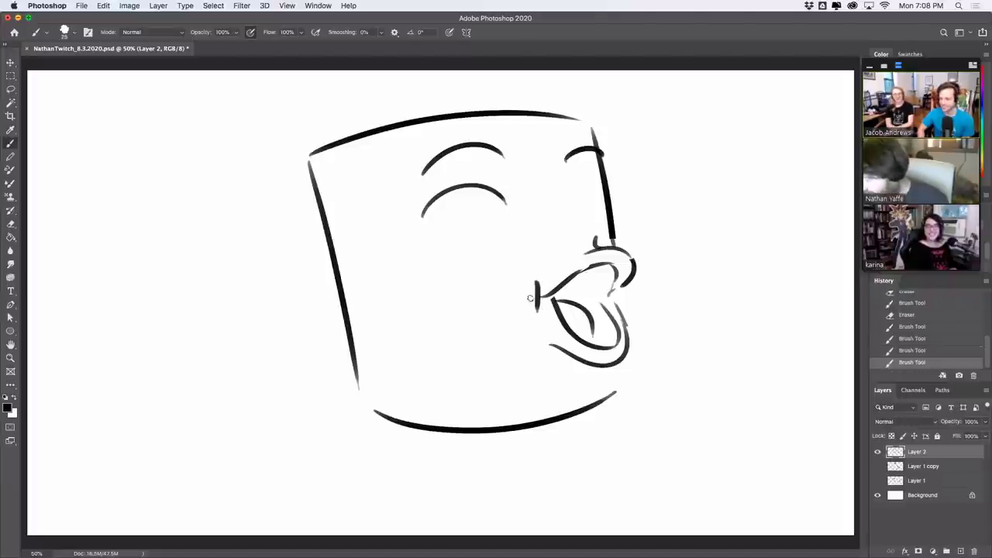
{"action": "left_click_drag", "start_coordinate": [469, 288], "coordinate": [504, 326]}
{"action": "key", "text": "super+z"}
{"action": "left_click_drag", "start_coordinate": [540, 248], "coordinate": [523, 284]}
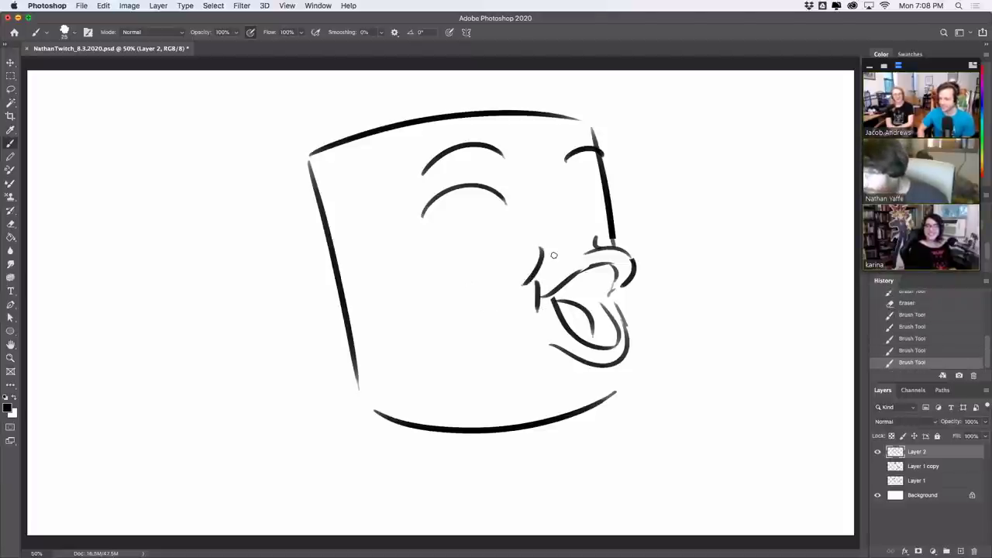
{"action": "mouse_move", "coordinate": [557, 361]}
{"action": "left_mouse_down"}
{"action": "mouse_move", "coordinate": [607, 389]}
{"action": "mouse_move", "coordinate": [603, 400]}
{"action": "mouse_move", "coordinate": [555, 418]}
{"action": "mouse_move", "coordinate": [593, 416]}
{"action": "mouse_move", "coordinate": [603, 387]}
{"action": "left_mouse_up"}
{"action": "key", "text": "super+z"}
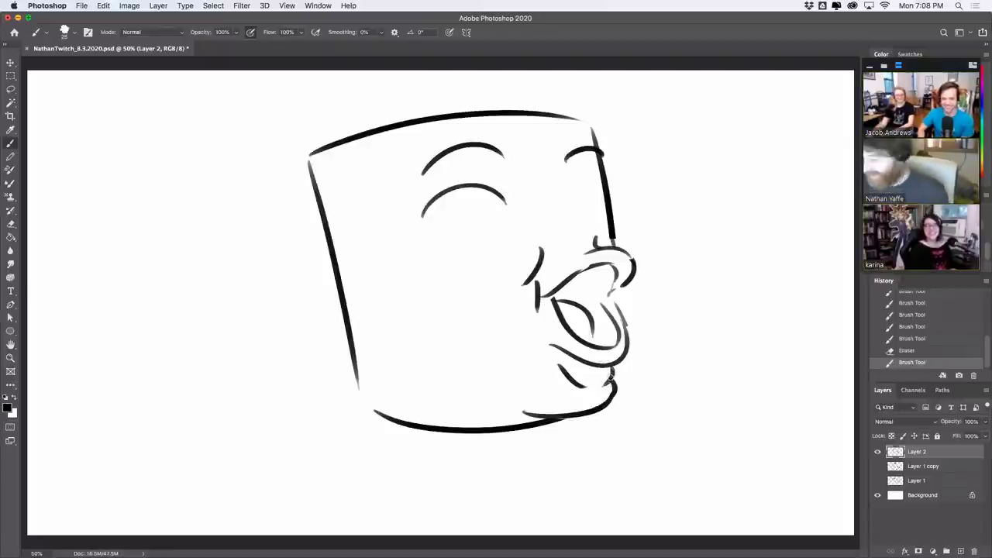
Step: Redraw the inner line of the upper lip as one smooth curve and try out a front edge for the mouth
{"action": "mouse_move", "coordinate": [561, 276]}
{"action": "left_mouse_down"}
{"action": "mouse_move", "coordinate": [616, 263]}
{"action": "mouse_move", "coordinate": [610, 292]}
{"action": "left_mouse_up"}
{"action": "mouse_move", "coordinate": [617, 280]}
{"action": "left_mouse_down"}
{"action": "mouse_move", "coordinate": [583, 274]}
{"action": "mouse_move", "coordinate": [611, 266]}
{"action": "mouse_move", "coordinate": [608, 299]}
{"action": "left_mouse_up"}
{"action": "key", "text": "super+z"}
{"action": "key", "text": "super+z"}
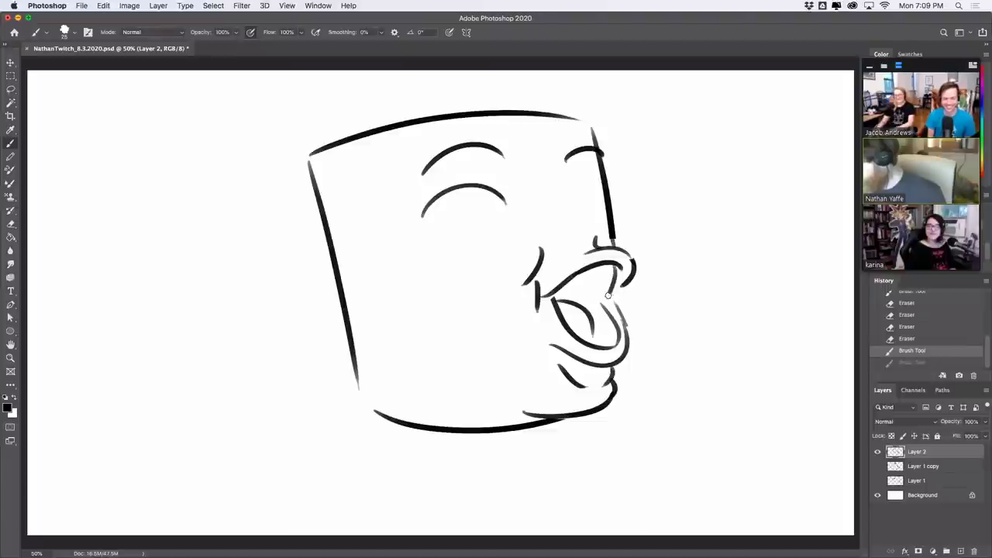
{"action": "key", "text": "super+shift+z"}
{"action": "key", "text": "super+z"}
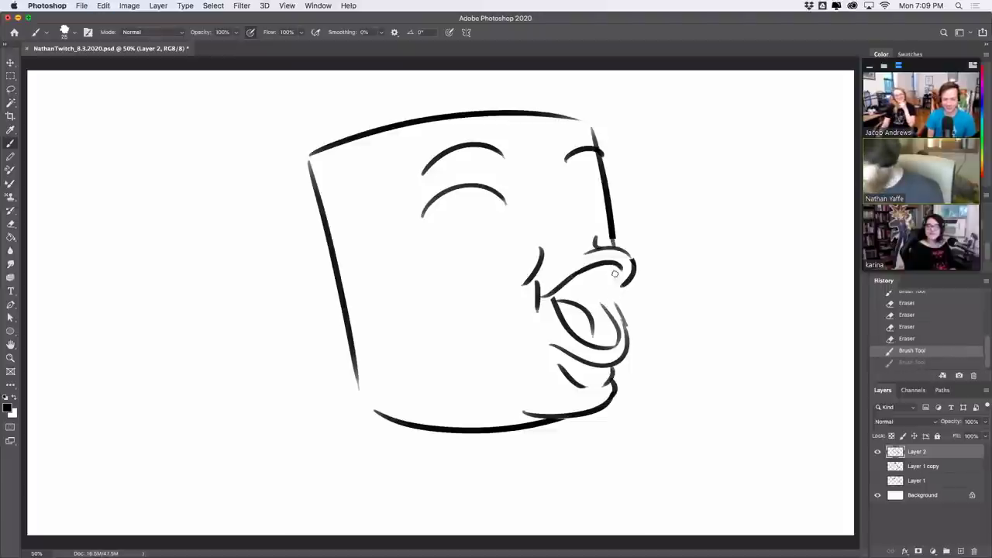
Step: Draw the front edge of the open mouth and close the tip of the upper lip where it meets the lower lip
{"action": "left_click_drag", "start_coordinate": [619, 270], "coordinate": [611, 306]}
{"action": "key", "text": "super+z"}
{"action": "left_click", "coordinate": [619, 271]}
{"action": "mouse_move", "coordinate": [619, 269]}
{"action": "left_mouse_down"}
{"action": "mouse_move", "coordinate": [611, 308]}
{"action": "mouse_move", "coordinate": [616, 289]}
{"action": "mouse_move", "coordinate": [621, 311]}
{"action": "mouse_move", "coordinate": [635, 267]}
{"action": "left_mouse_up"}
{"action": "key", "text": "super+z"}
{"action": "key", "text": "super+z"}
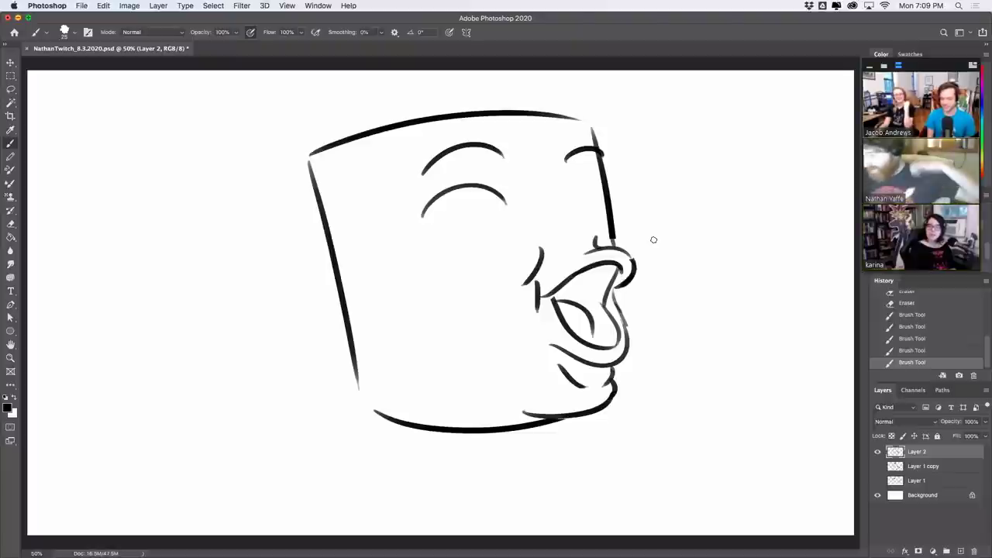
Step: Replace the near eye's closed arc and the lower part of the mug's front edge with a rounded nose above the upper lip
{"action": "mouse_move", "coordinate": [499, 197]}
{"action": "left_mouse_down"}
{"action": "mouse_move", "coordinate": [434, 195]}
{"action": "mouse_move", "coordinate": [484, 189]}
{"action": "left_mouse_up"}
{"action": "mouse_move", "coordinate": [609, 187]}
{"action": "left_mouse_down"}
{"action": "mouse_move", "coordinate": [611, 225]}
{"action": "mouse_move", "coordinate": [615, 210]}
{"action": "mouse_move", "coordinate": [629, 246]}
{"action": "left_mouse_up"}
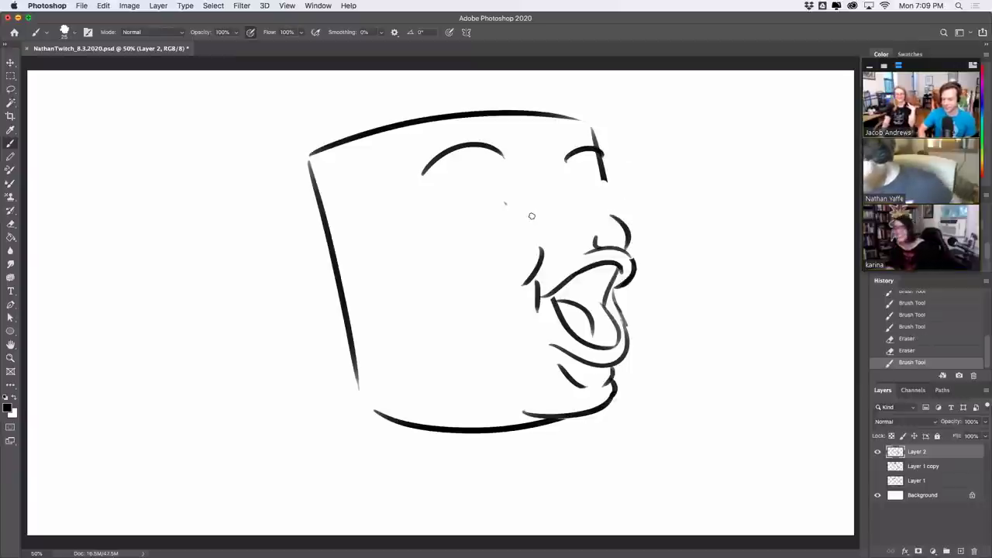
{"action": "left_click_drag", "start_coordinate": [529, 217], "coordinate": [540, 249]}
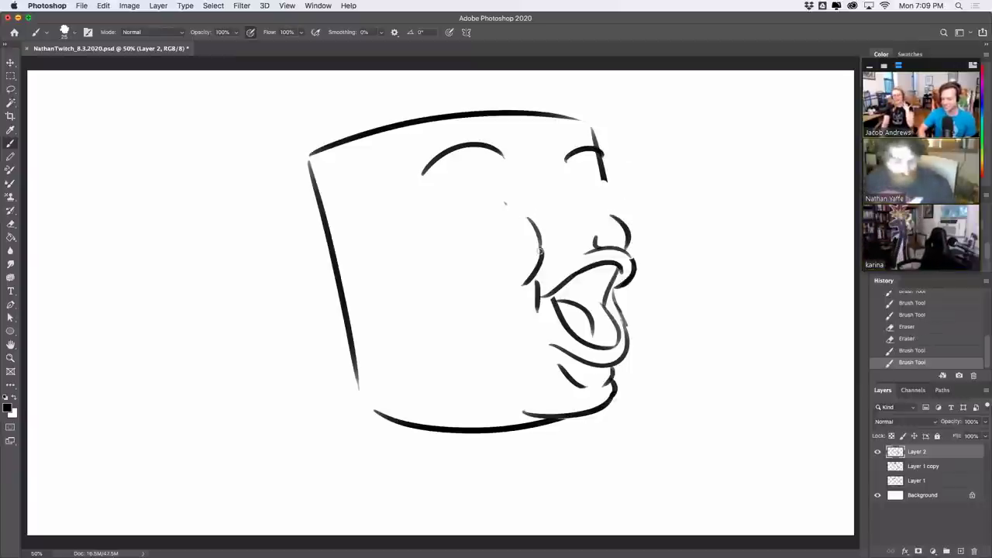
{"action": "key", "text": "super+z"}
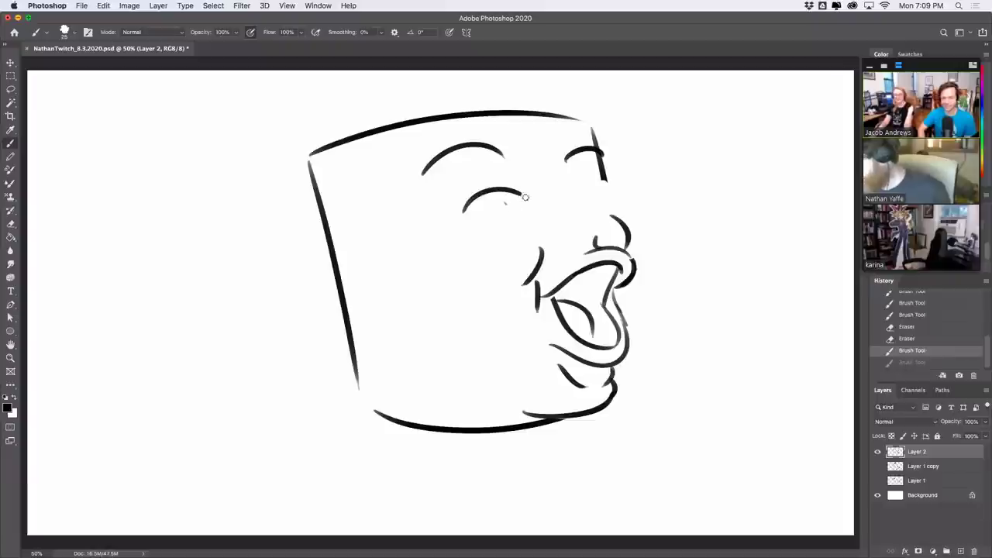
Step: Draw an open near eye with an oval pupil at its front and a small bag line beneath it
{"action": "key", "text": "super+shift+z"}
{"action": "key", "text": "super+z"}
{"action": "left_click", "coordinate": [501, 206]}
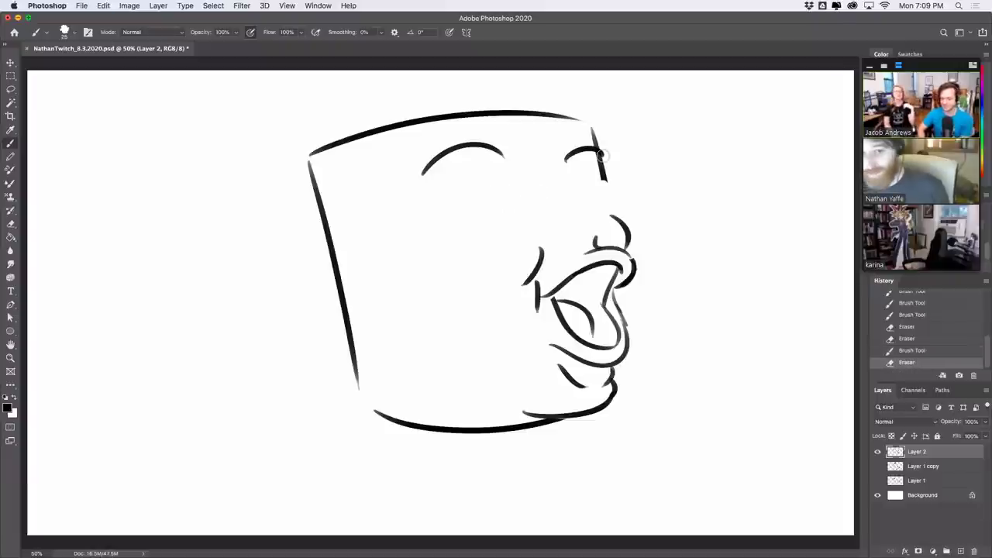
{"action": "mouse_move", "coordinate": [458, 210]}
{"action": "left_mouse_down"}
{"action": "mouse_move", "coordinate": [521, 199]}
{"action": "mouse_move", "coordinate": [521, 212]}
{"action": "mouse_move", "coordinate": [519, 193]}
{"action": "mouse_move", "coordinate": [504, 205]}
{"action": "mouse_move", "coordinate": [512, 243]}
{"action": "left_mouse_up"}
{"action": "key", "text": "super+z"}
{"action": "key", "text": "super+z"}
{"action": "key", "text": "super+z"}
{"action": "key", "text": "super+z"}
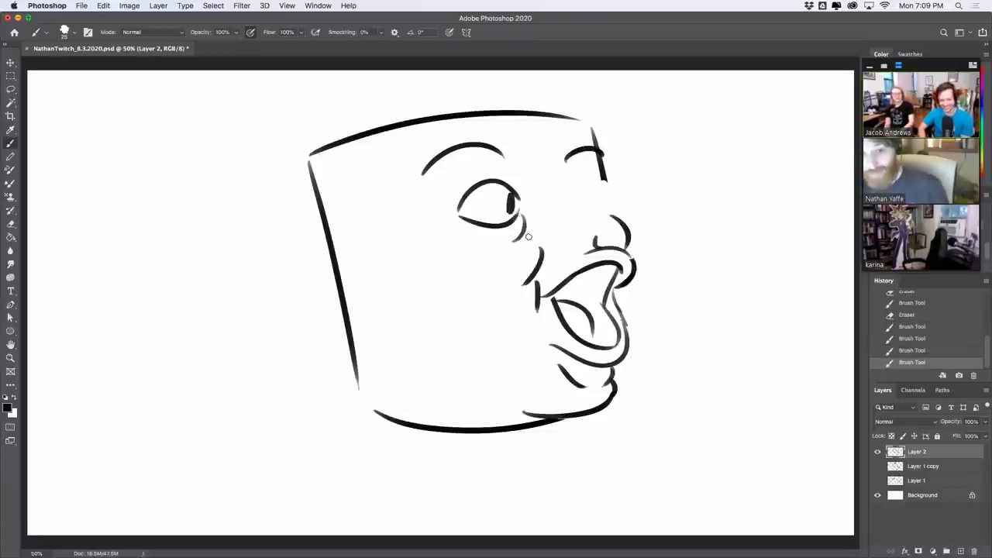
Step: Draw the upper lid of the far eye, then erase both thin eyebrows and the mug's remaining front edge
{"action": "left_click_drag", "start_coordinate": [571, 185], "coordinate": [609, 181]}
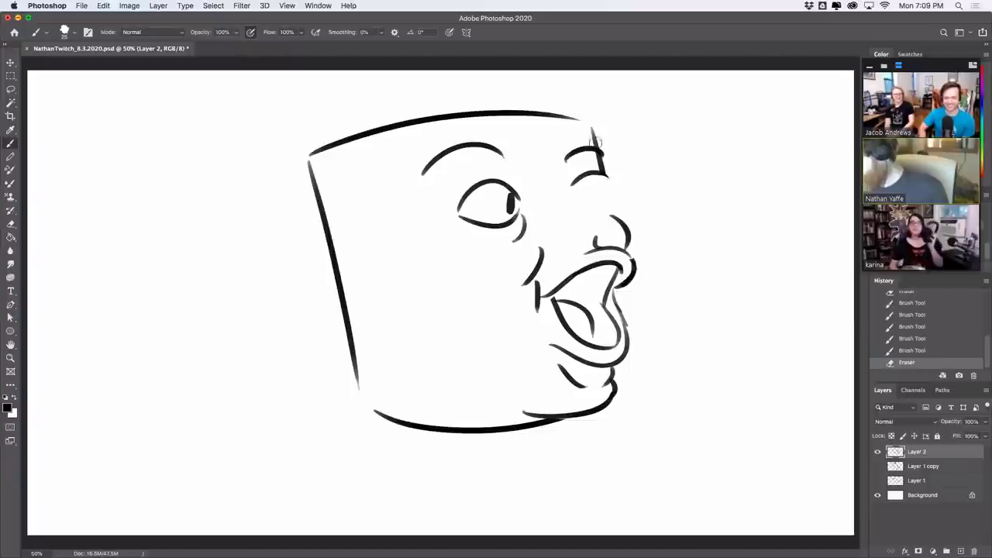
{"action": "mouse_move", "coordinate": [587, 145]}
{"action": "left_mouse_down"}
{"action": "mouse_move", "coordinate": [574, 157]}
{"action": "mouse_move", "coordinate": [595, 149]}
{"action": "mouse_move", "coordinate": [605, 163]}
{"action": "mouse_move", "coordinate": [598, 127]}
{"action": "mouse_move", "coordinate": [597, 155]}
{"action": "left_mouse_up"}
{"action": "left_click_drag", "start_coordinate": [473, 154], "coordinate": [516, 163]}
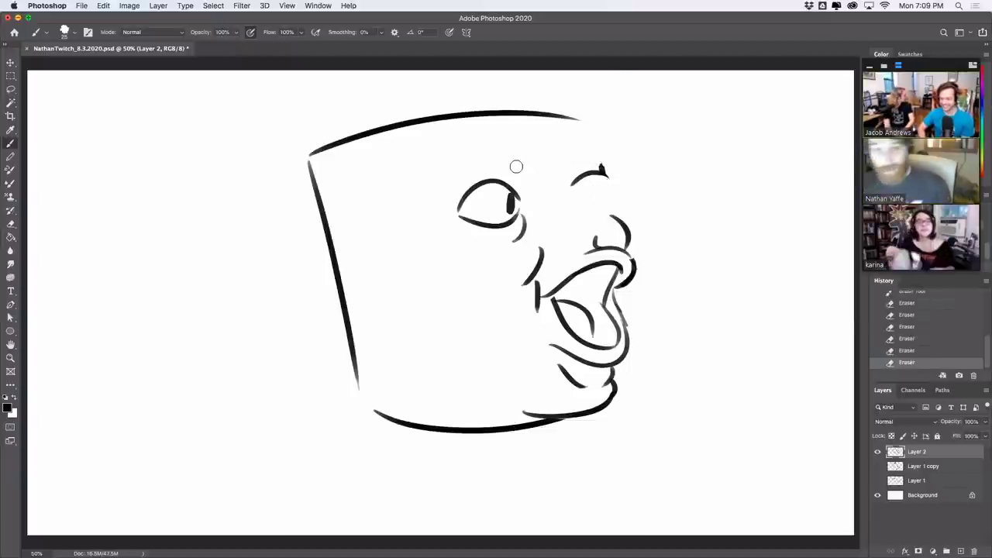
Step: Draw a thick arched eyebrow above each eye, filling the curves with overlapping strokes
{"action": "left_click_drag", "start_coordinate": [445, 172], "coordinate": [514, 151]}
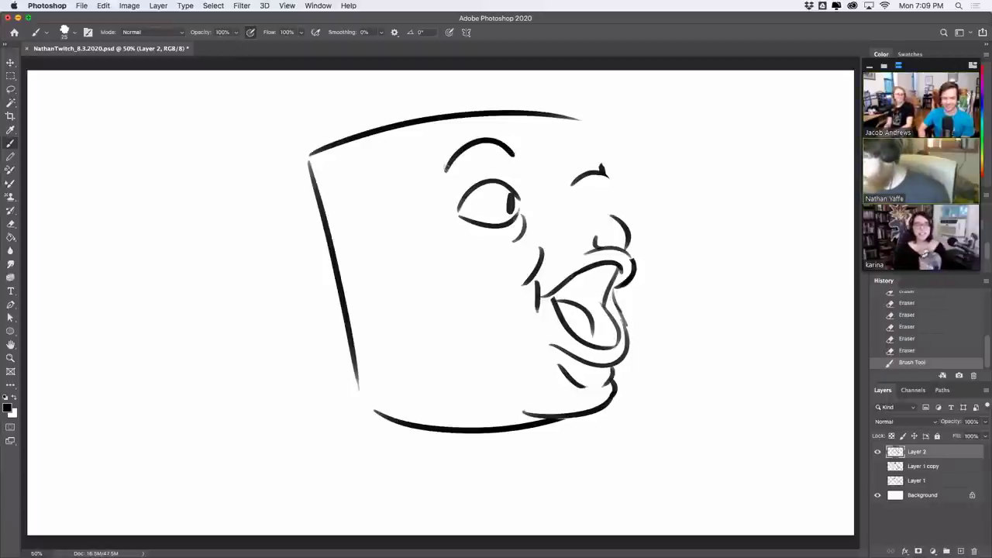
{"action": "left_click_drag", "start_coordinate": [446, 170], "coordinate": [511, 154]}
{"action": "key", "text": "super+z"}
{"action": "key", "text": "shift+super+z"}
{"action": "key", "text": "super+z"}
{"action": "mouse_move", "coordinate": [454, 164]}
{"action": "left_mouse_down"}
{"action": "mouse_move", "coordinate": [513, 155]}
{"action": "mouse_move", "coordinate": [502, 147]}
{"action": "left_mouse_up"}
{"action": "mouse_move", "coordinate": [451, 164]}
{"action": "left_mouse_down"}
{"action": "mouse_move", "coordinate": [473, 148]}
{"action": "mouse_move", "coordinate": [509, 148]}
{"action": "left_mouse_up"}
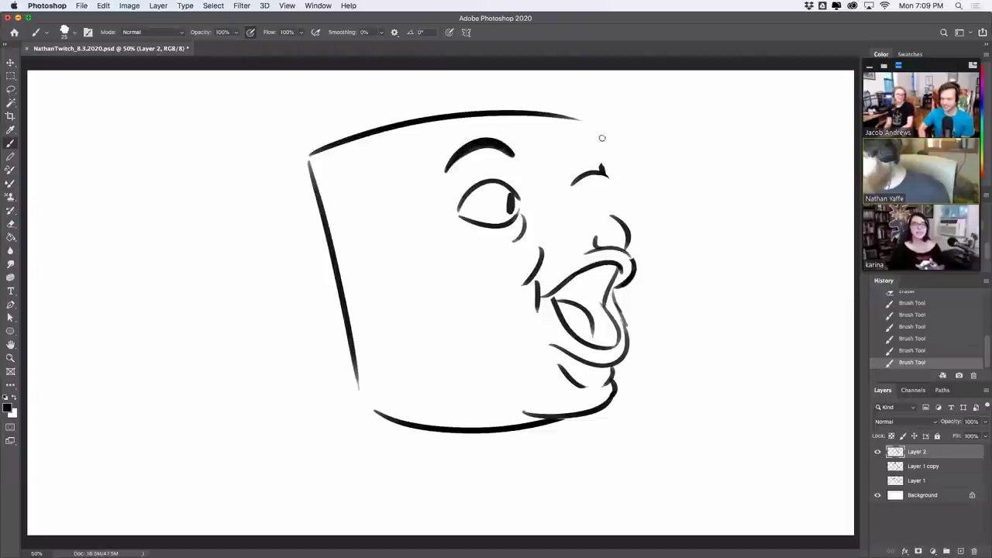
{"action": "mouse_move", "coordinate": [571, 145]}
{"action": "left_mouse_down"}
{"action": "mouse_move", "coordinate": [612, 143]}
{"action": "mouse_move", "coordinate": [602, 152]}
{"action": "left_mouse_up"}
{"action": "key", "text": "ctrl+z"}
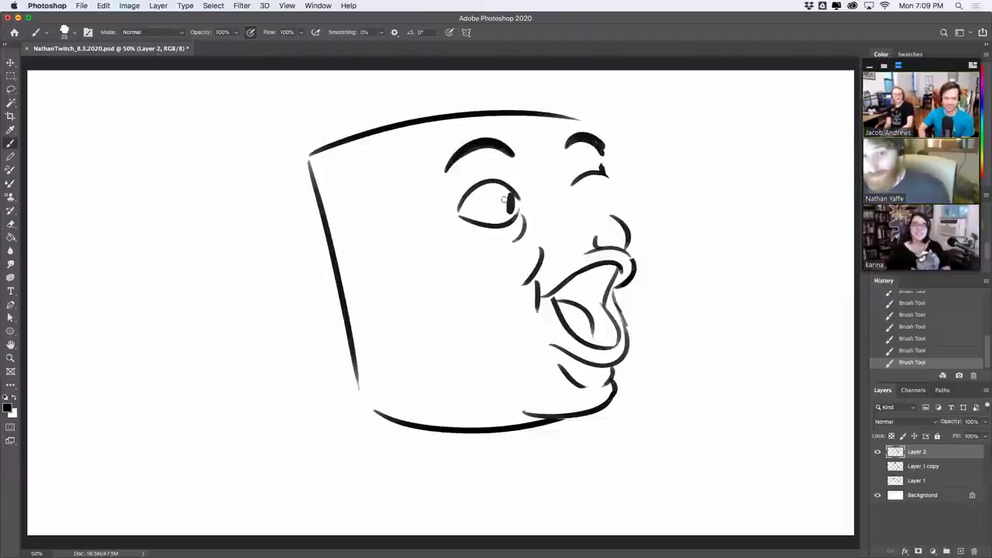
Step: Thicken the bag line under the near eye and replace the cheek creases with one long curve down to the mouth corner
{"action": "left_click_drag", "start_coordinate": [489, 231], "coordinate": [520, 226]}
{"action": "key", "text": "super+z"}
{"action": "key", "text": "shift+super+z"}
{"action": "key", "text": "super+z"}
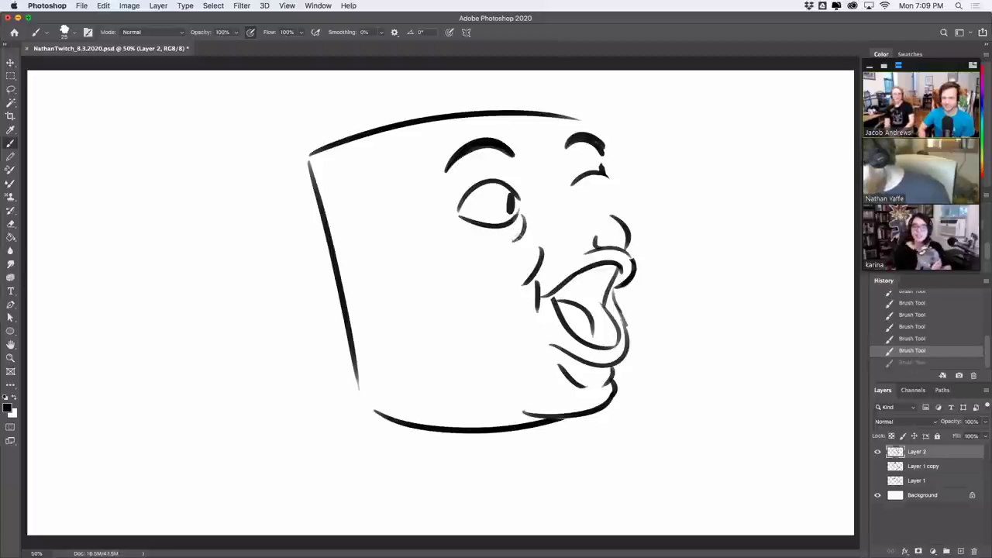
{"action": "key", "text": "ctrl+shift+z"}
{"action": "key", "text": "e"}
{"action": "left_click_drag", "start_coordinate": [538, 237], "coordinate": [538, 275]}
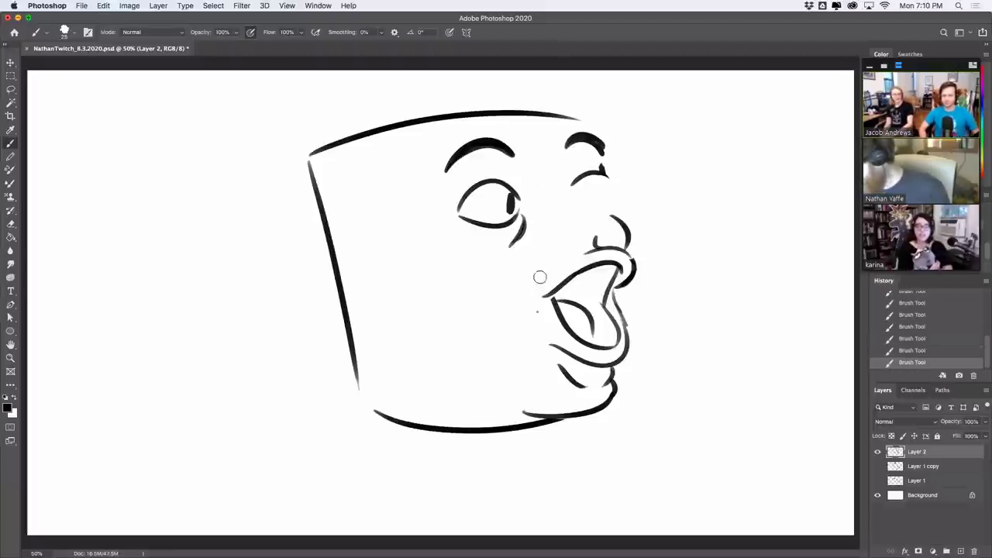
{"action": "left_click_drag", "start_coordinate": [547, 229], "coordinate": [535, 310]}
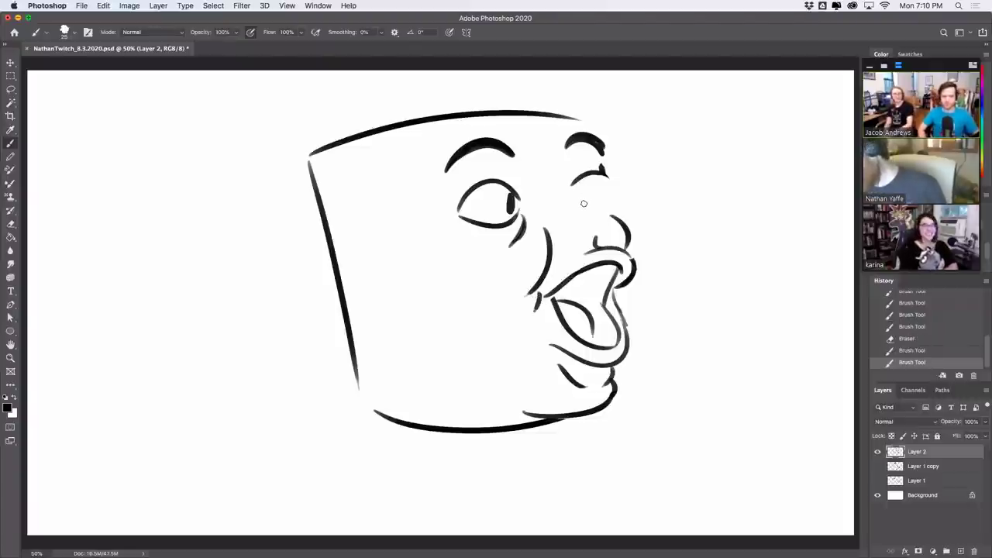
Step: Add a lower lid and a dark oval pupil to the far eye
{"action": "left_click_drag", "start_coordinate": [578, 206], "coordinate": [605, 193]}
{"action": "key", "text": "super+z"}
{"action": "left_click", "coordinate": [604, 183]}
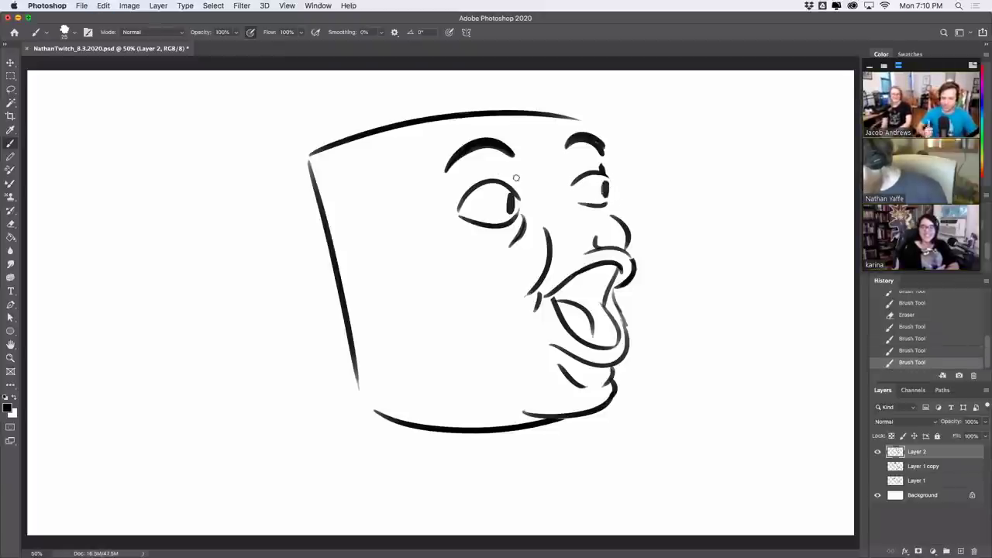
Step: Rework the near eye with a rounder upper lid that closes its front and a smaller pupil
{"action": "left_click_drag", "start_coordinate": [500, 172], "coordinate": [527, 191]}
{"action": "key", "text": "super+z"}
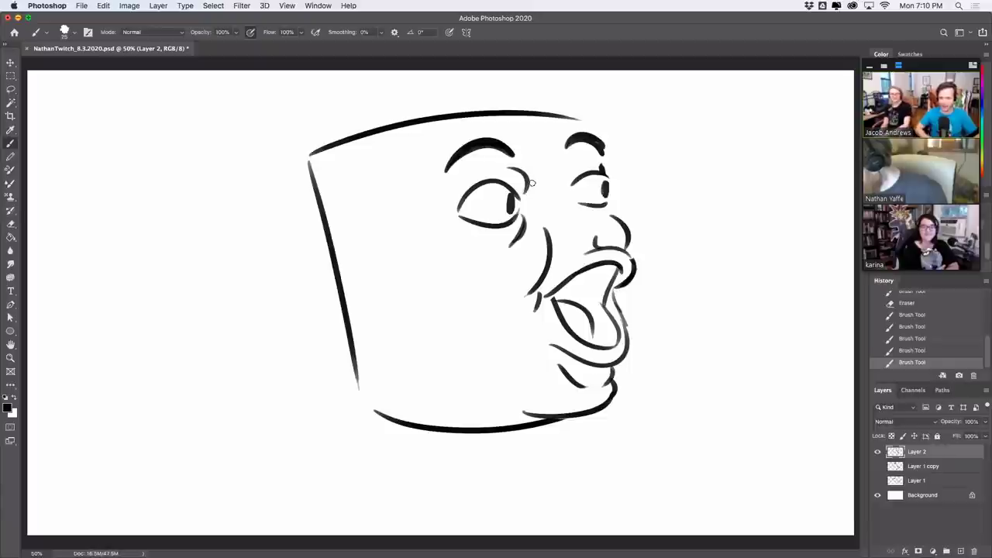
{"action": "mouse_move", "coordinate": [595, 159]}
{"action": "left_mouse_down"}
{"action": "mouse_move", "coordinate": [607, 172]}
{"action": "mouse_move", "coordinate": [593, 160]}
{"action": "left_mouse_up"}
{"action": "key", "text": "super+z"}
{"action": "mouse_move", "coordinate": [516, 170]}
{"action": "left_mouse_down"}
{"action": "mouse_move", "coordinate": [531, 187]}
{"action": "mouse_move", "coordinate": [523, 174]}
{"action": "left_mouse_up"}
{"action": "mouse_move", "coordinate": [508, 199]}
{"action": "left_mouse_down"}
{"action": "mouse_move", "coordinate": [509, 189]}
{"action": "mouse_move", "coordinate": [474, 193]}
{"action": "mouse_move", "coordinate": [473, 184]}
{"action": "mouse_move", "coordinate": [465, 196]}
{"action": "mouse_move", "coordinate": [510, 195]}
{"action": "left_mouse_up"}
{"action": "left_click", "coordinate": [495, 147]}
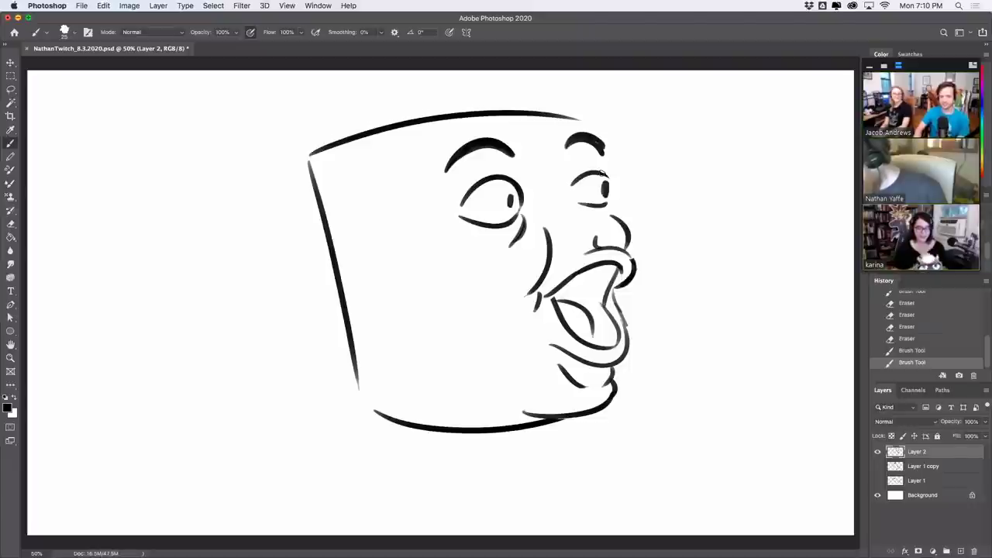
Step: Shrink the far eye's pupil and draw a small bag line beneath the eye
{"action": "key", "text": "e"}
{"action": "left_click_drag", "start_coordinate": [605, 183], "coordinate": [603, 239]}
{"action": "key", "text": "b"}
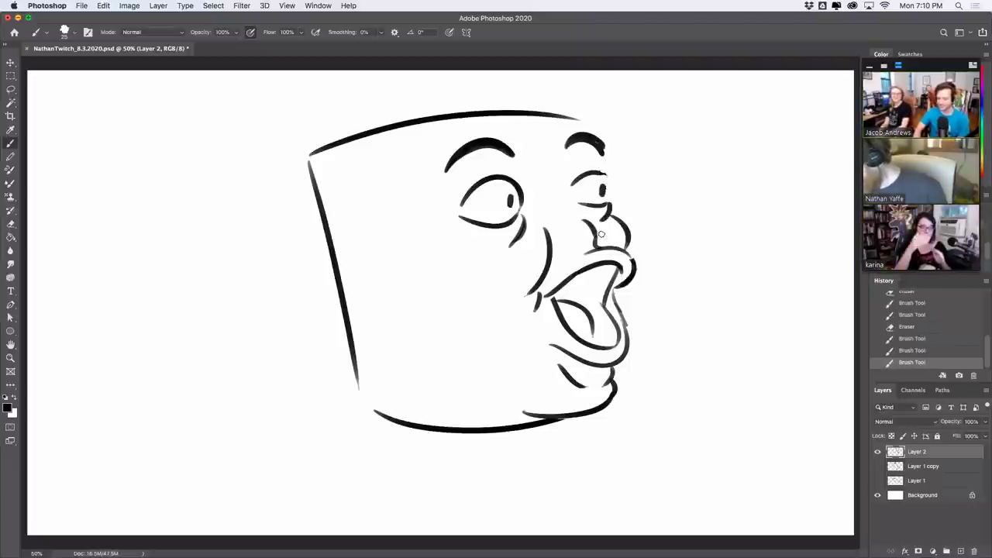
{"action": "key", "text": "super+z"}
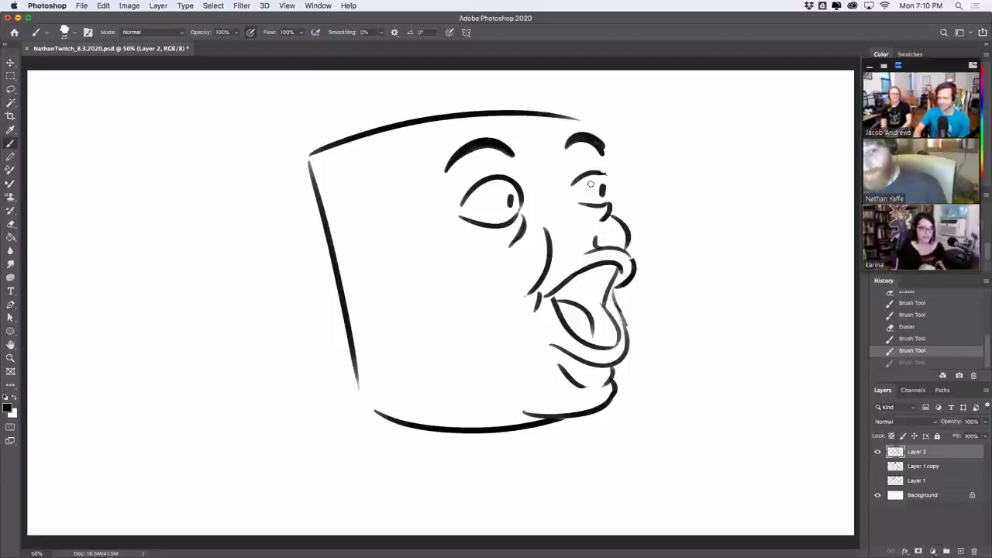
Step: Redraw the nostril line and outline the front of the far eye and the brow bump above it
{"action": "key", "text": "e"}
{"action": "mouse_move", "coordinate": [601, 230]}
{"action": "left_mouse_down"}
{"action": "mouse_move", "coordinate": [589, 245]}
{"action": "mouse_move", "coordinate": [605, 241]}
{"action": "left_mouse_up"}
{"action": "key", "text": "b"}
{"action": "mouse_move", "coordinate": [609, 173]}
{"action": "left_mouse_down"}
{"action": "mouse_move", "coordinate": [614, 206]}
{"action": "mouse_move", "coordinate": [605, 149]}
{"action": "left_mouse_up"}
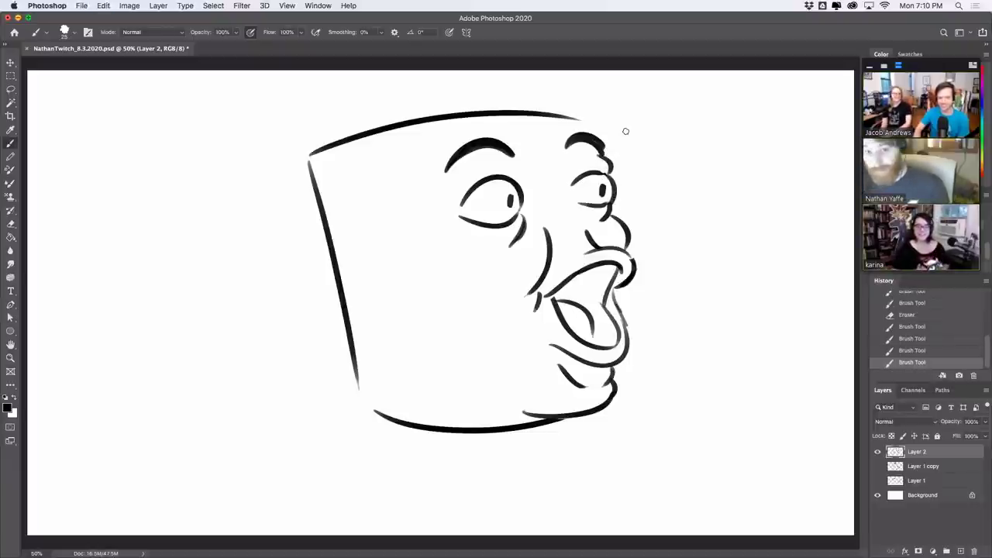
Step: Try a large round handle at the back of the mug, then rotate the whole face drawing slightly clockwise and reposition it
{"action": "left_click_drag", "start_coordinate": [279, 197], "coordinate": [352, 356]}
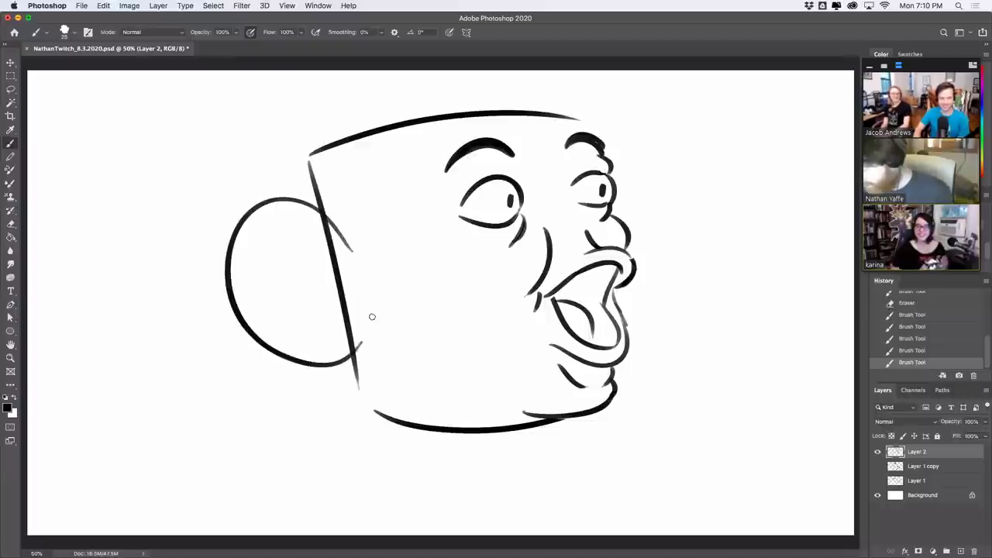
{"action": "key", "text": "super+z"}
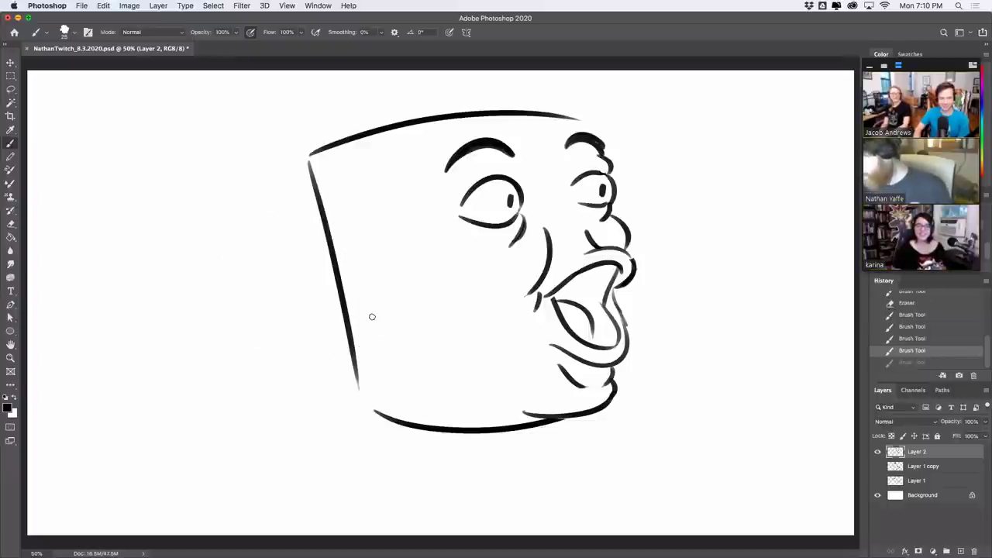
{"action": "left_click", "coordinate": [11, 62]}
{"action": "left_click_drag", "start_coordinate": [646, 107], "coordinate": [686, 141]}
{"action": "left_click_drag", "start_coordinate": [596, 236], "coordinate": [571, 286]}
{"action": "key", "text": "Return"}
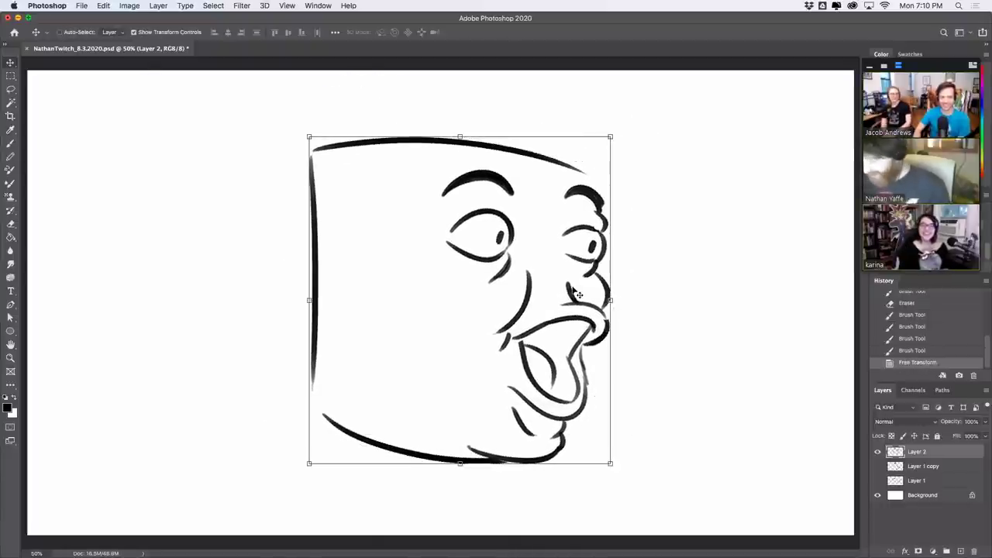
Step: Erase the mug's top edge and draw a short slanted cheek line behind the mouth
{"action": "left_click", "coordinate": [11, 143]}
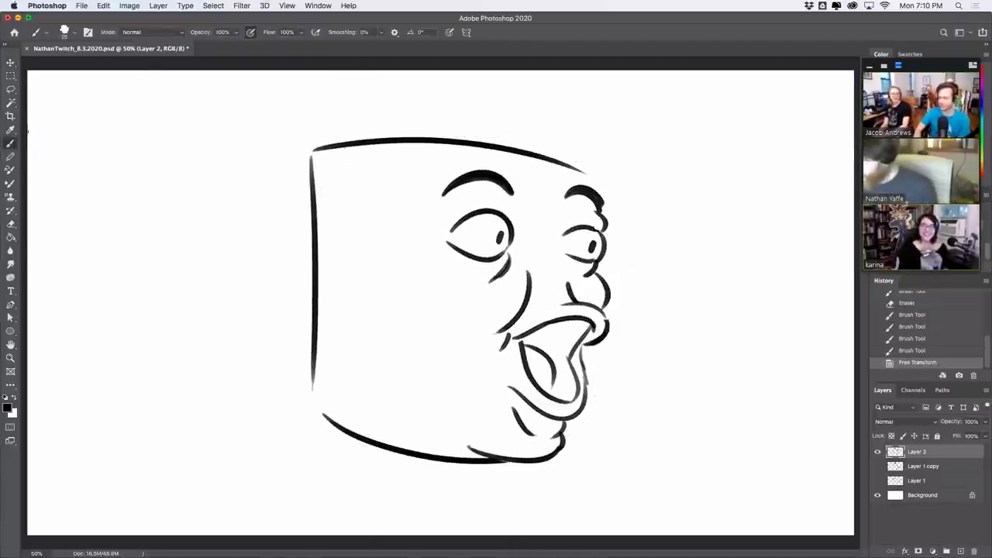
{"action": "mouse_move", "coordinate": [353, 144]}
{"action": "left_mouse_down"}
{"action": "mouse_move", "coordinate": [315, 145]}
{"action": "mouse_move", "coordinate": [451, 133]}
{"action": "mouse_move", "coordinate": [549, 161]}
{"action": "mouse_move", "coordinate": [589, 146]}
{"action": "left_mouse_up"}
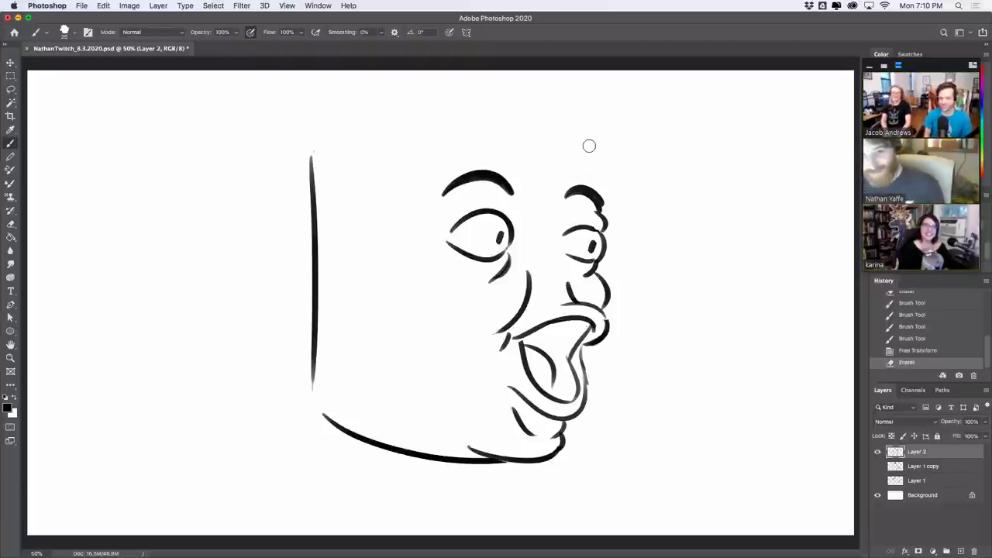
{"action": "left_click_drag", "start_coordinate": [408, 308], "coordinate": [420, 329]}
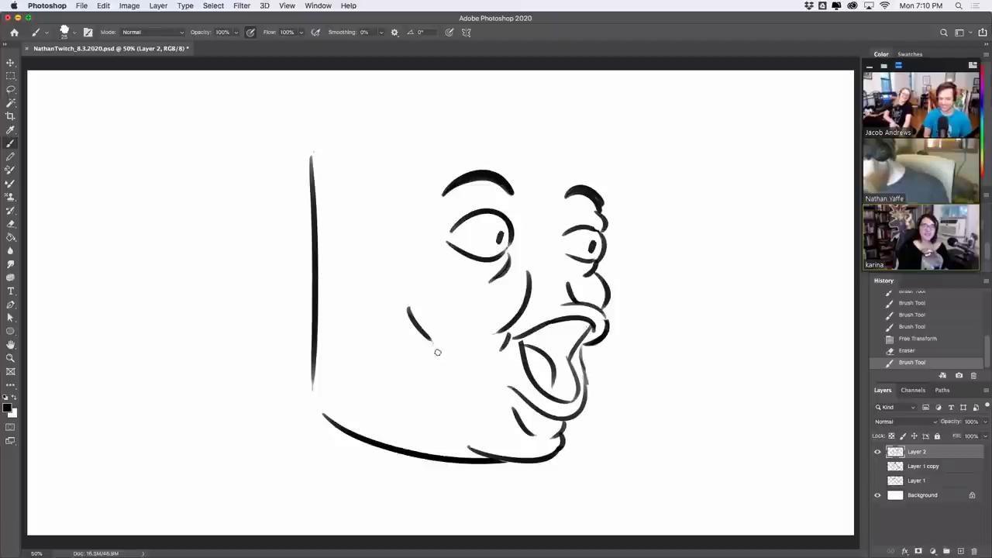
{"action": "key", "text": "ctrl+z"}
{"action": "left_click_drag", "start_coordinate": [418, 299], "coordinate": [449, 339]}
{"action": "key", "text": "ctrl+z"}
Step: Close the back corners of both eyes with short rounded strokes and redraw the far eye's upper lid
{"action": "mouse_move", "coordinate": [557, 247]}
{"action": "left_mouse_down"}
{"action": "mouse_move", "coordinate": [583, 232]}
{"action": "mouse_move", "coordinate": [583, 251]}
{"action": "mouse_move", "coordinate": [560, 247]}
{"action": "left_mouse_up"}
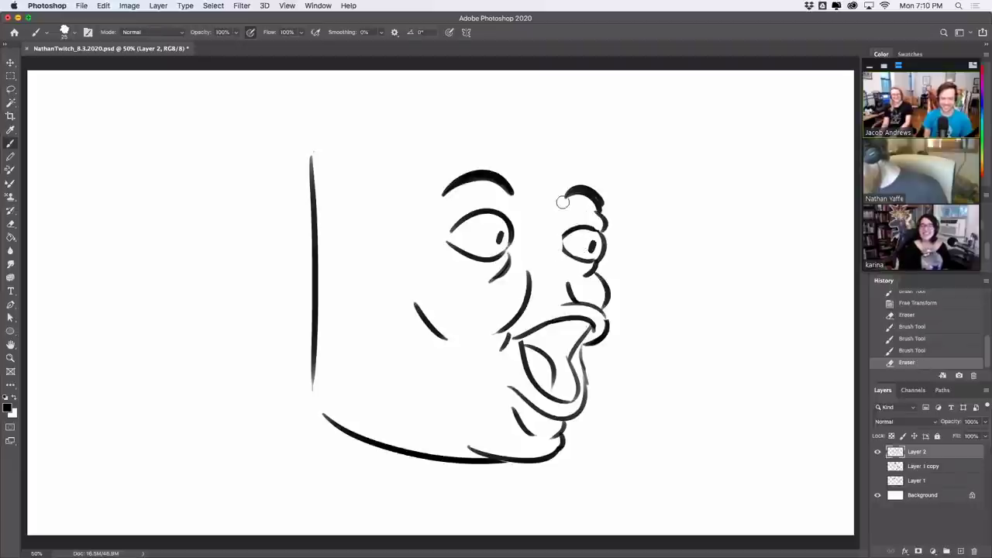
{"action": "left_click_drag", "start_coordinate": [452, 228], "coordinate": [453, 245]}
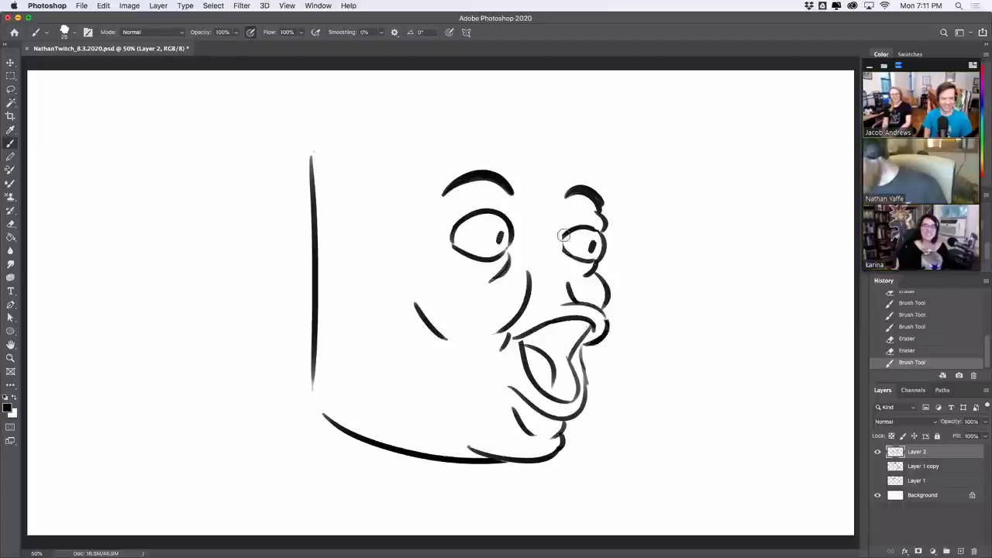
{"action": "mouse_move", "coordinate": [562, 237]}
{"action": "left_mouse_down"}
{"action": "mouse_move", "coordinate": [587, 219]}
{"action": "mouse_move", "coordinate": [603, 238]}
{"action": "mouse_move", "coordinate": [566, 238]}
{"action": "mouse_move", "coordinate": [581, 227]}
{"action": "mouse_move", "coordinate": [603, 232]}
{"action": "left_mouse_up"}
{"action": "key", "text": "super+z"}
{"action": "key", "text": "super+z"}
{"action": "key", "text": "super+z"}
{"action": "key", "text": "super+z"}
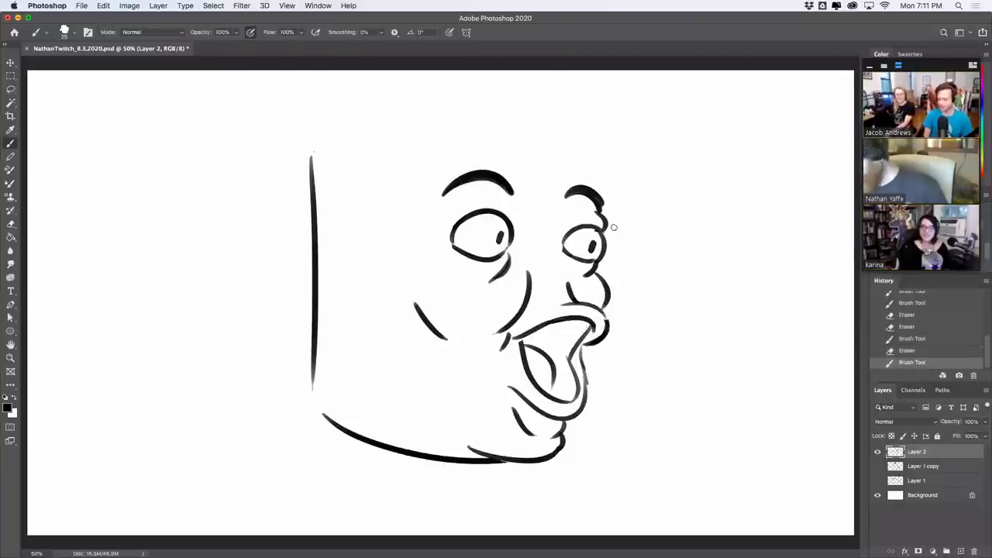
Step: Erase the inner edge of the upper lip and redraw it as a higher arch that dips at the front
{"action": "key", "text": "e"}
{"action": "left_click_drag", "start_coordinate": [575, 335], "coordinate": [561, 364]}
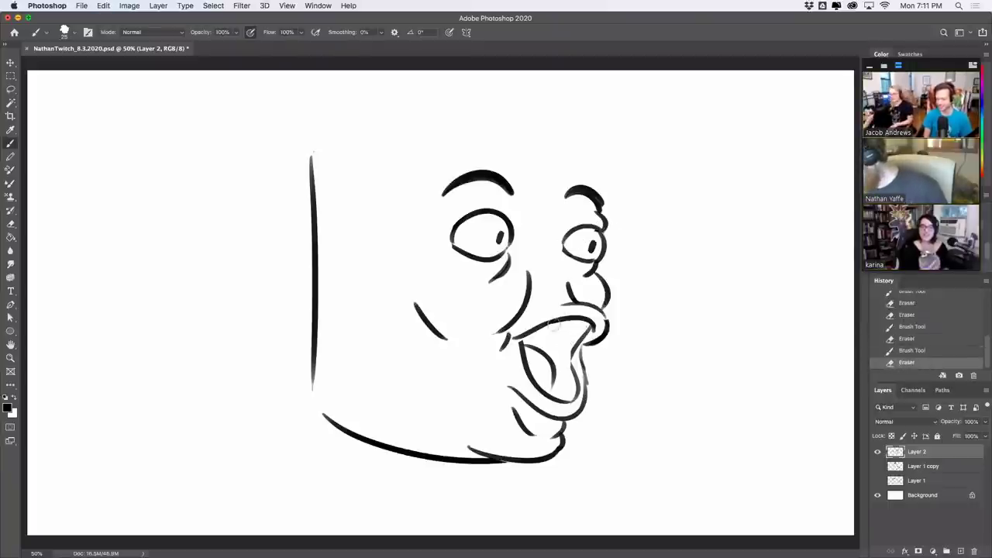
{"action": "left_click_drag", "start_coordinate": [597, 319], "coordinate": [532, 328]}
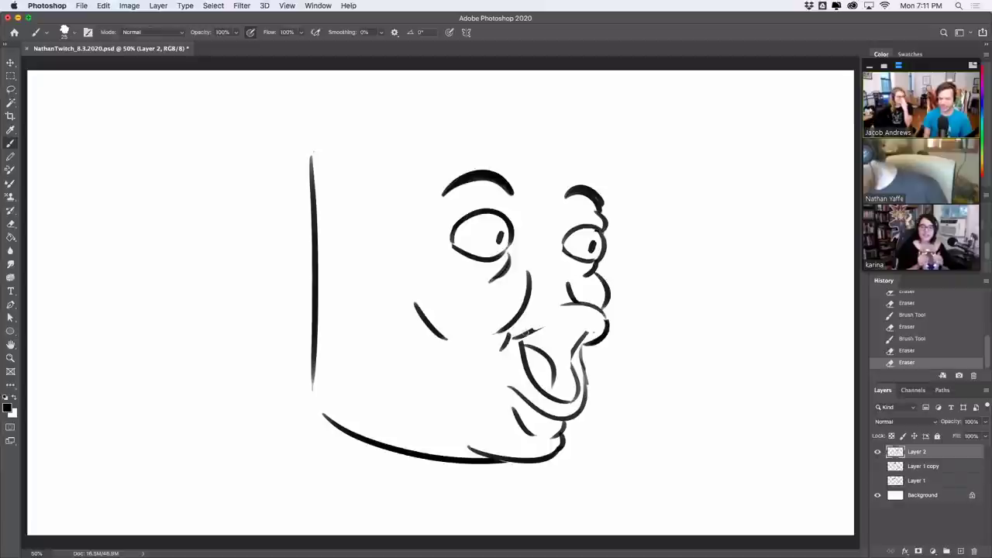
{"action": "left_click_drag", "start_coordinate": [518, 337], "coordinate": [591, 326]}
{"action": "key", "text": "super+z"}
{"action": "key", "text": "super+z"}
{"action": "left_click_drag", "start_coordinate": [521, 335], "coordinate": [600, 324]}
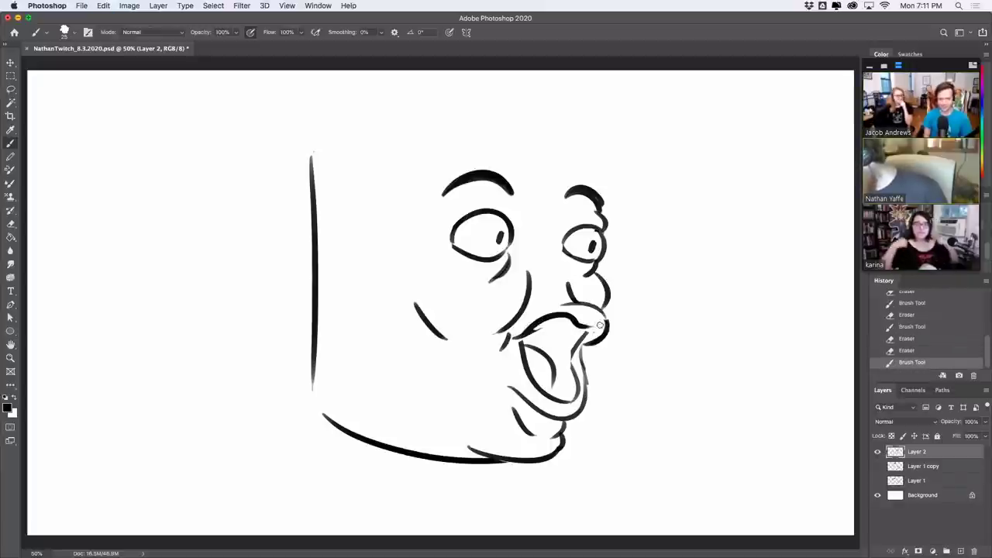
{"action": "key", "text": "super+z"}
{"action": "mouse_move", "coordinate": [518, 336]}
{"action": "left_mouse_down"}
{"action": "mouse_move", "coordinate": [593, 324]}
{"action": "mouse_move", "coordinate": [572, 318]}
{"action": "mouse_move", "coordinate": [603, 341]}
{"action": "left_mouse_up"}
{"action": "key", "text": "super+z"}
Step: Erase the upper lip's outer edge, redraw it with a protruding front tip and close the underside of the nose above it
{"action": "key", "text": "e"}
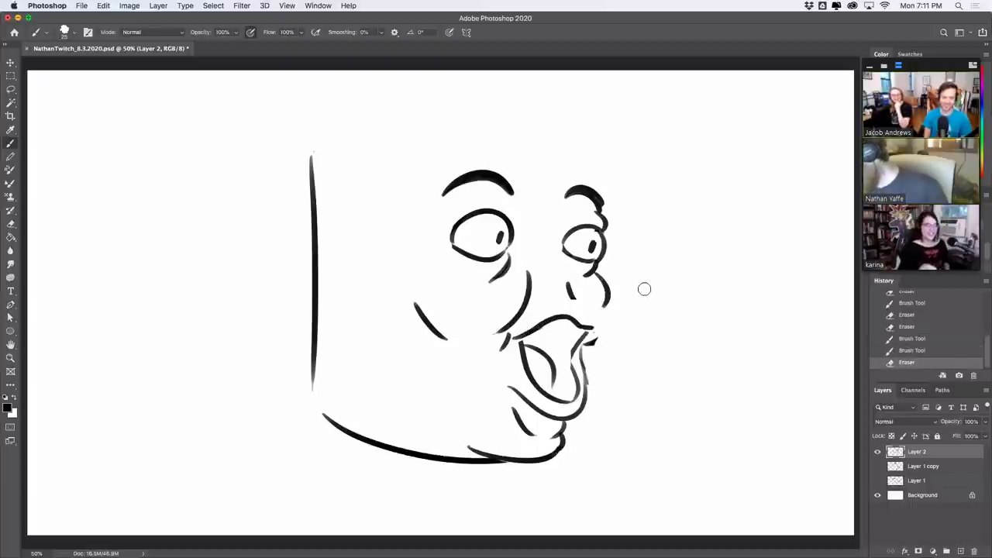
{"action": "mouse_move", "coordinate": [549, 307]}
{"action": "left_mouse_down"}
{"action": "mouse_move", "coordinate": [604, 317]}
{"action": "mouse_move", "coordinate": [605, 335]}
{"action": "mouse_move", "coordinate": [574, 359]}
{"action": "left_mouse_up"}
{"action": "key", "text": "super+z"}
{"action": "key", "text": "super+z"}
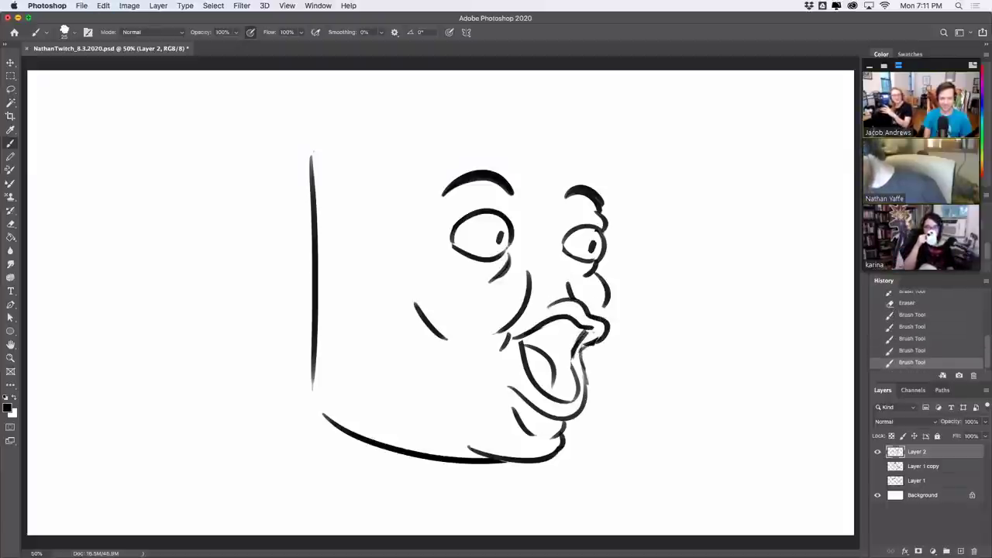
{"action": "left_click_drag", "start_coordinate": [608, 297], "coordinate": [593, 316]}
{"action": "key", "text": "super+z"}
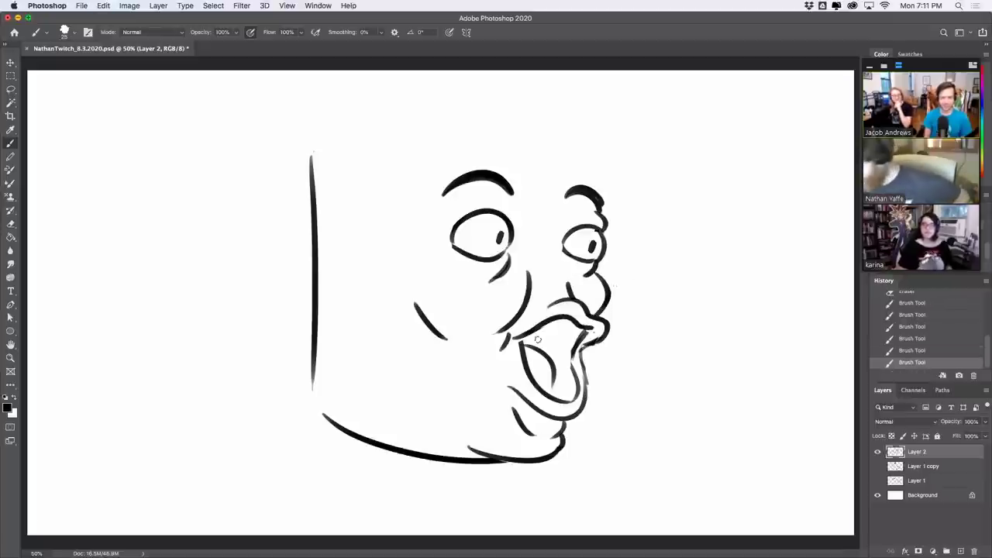
Step: Erase the mouth's back corner and the long cheek fold, then redraw the corner pulled farther back with a short crease at its end
{"action": "mouse_move", "coordinate": [542, 329]}
{"action": "left_mouse_down"}
{"action": "mouse_move", "coordinate": [513, 339]}
{"action": "mouse_move", "coordinate": [553, 314]}
{"action": "mouse_move", "coordinate": [528, 386]}
{"action": "left_mouse_up"}
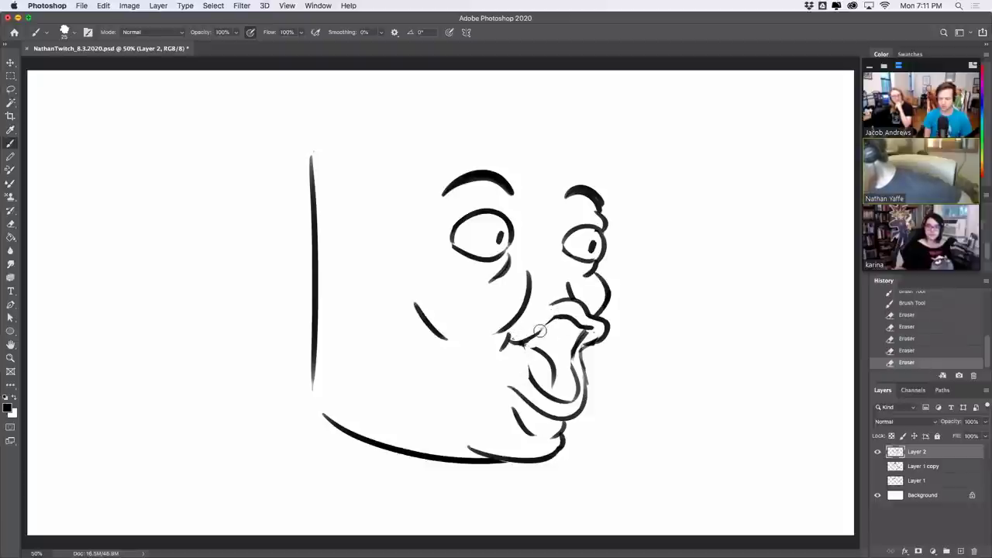
{"action": "left_click_drag", "start_coordinate": [521, 345], "coordinate": [534, 381]}
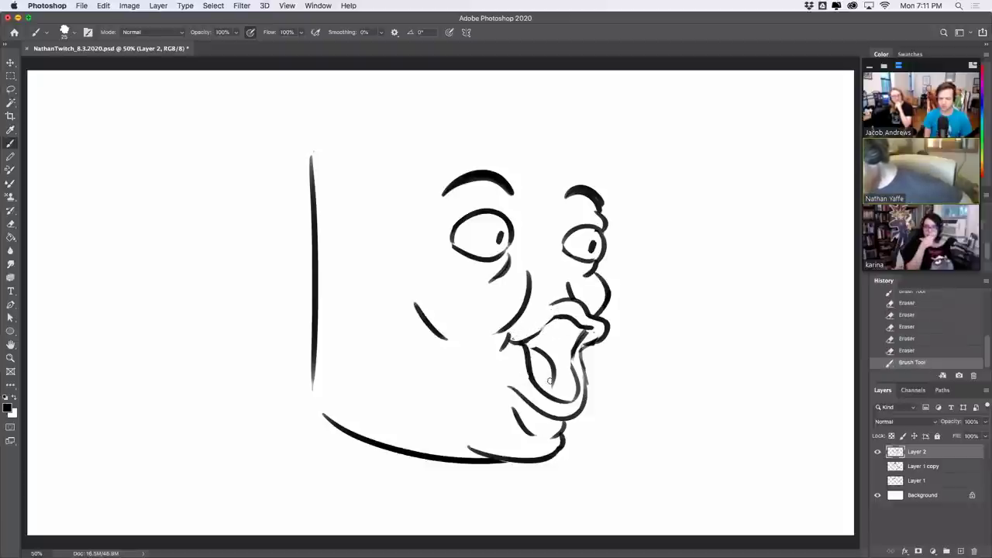
{"action": "mouse_move", "coordinate": [502, 346]}
{"action": "left_mouse_down"}
{"action": "mouse_move", "coordinate": [534, 272]}
{"action": "mouse_move", "coordinate": [522, 298]}
{"action": "left_mouse_up"}
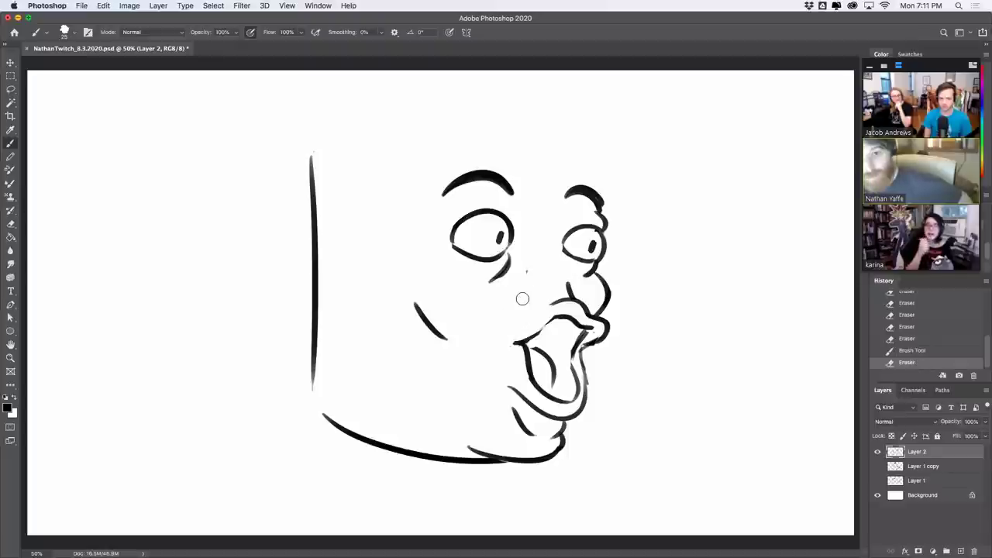
{"action": "mouse_move", "coordinate": [488, 335]}
{"action": "left_mouse_down"}
{"action": "mouse_move", "coordinate": [538, 329]}
{"action": "mouse_move", "coordinate": [527, 337]}
{"action": "mouse_move", "coordinate": [503, 313]}
{"action": "left_mouse_up"}
{"action": "key", "text": "super+z"}
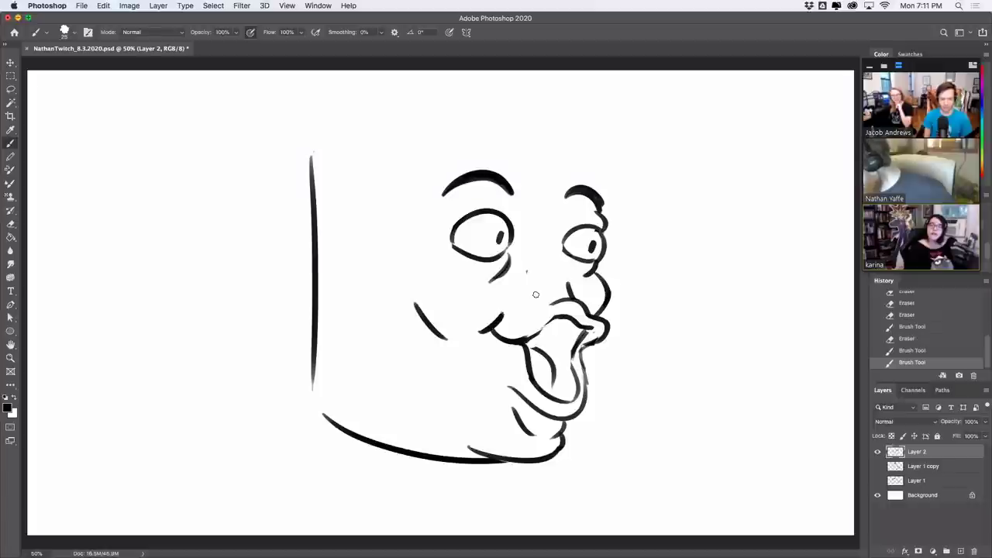
{"action": "key", "text": "super+z"}
Step: Draw a short curved cheek fold beneath the near eye and a small crease under that eye's back corner
{"action": "mouse_move", "coordinate": [525, 273]}
{"action": "left_mouse_down"}
{"action": "mouse_move", "coordinate": [514, 315]}
{"action": "mouse_move", "coordinate": [497, 317]}
{"action": "left_mouse_up"}
{"action": "key", "text": "super+z"}
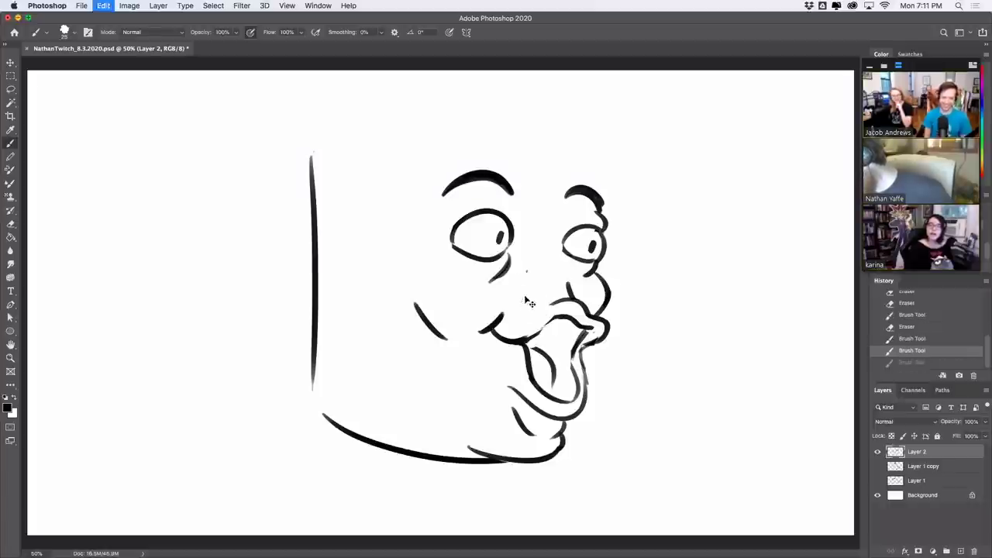
{"action": "left_click_drag", "start_coordinate": [523, 279], "coordinate": [497, 306]}
{"action": "key", "text": "super+z"}
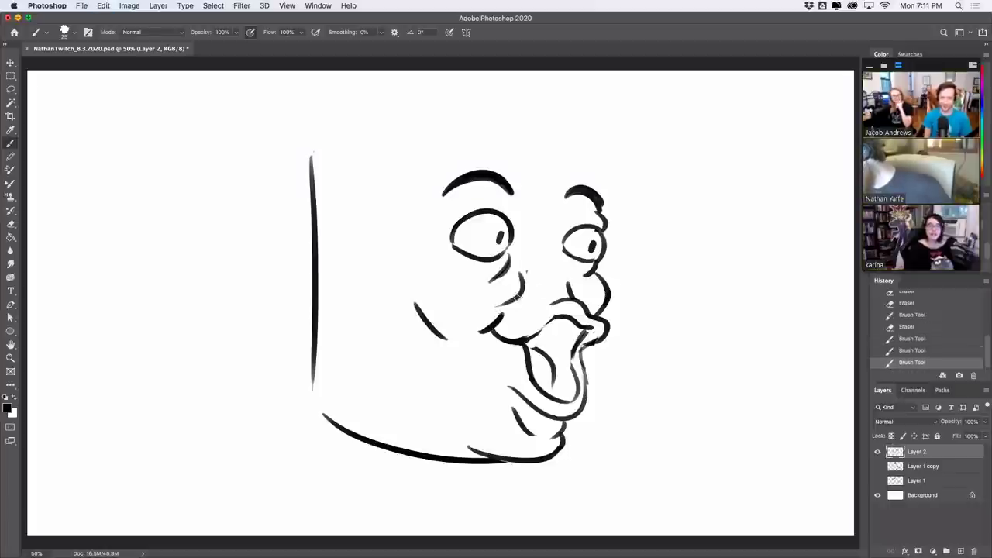
{"action": "left_click_drag", "start_coordinate": [534, 279], "coordinate": [547, 271]}
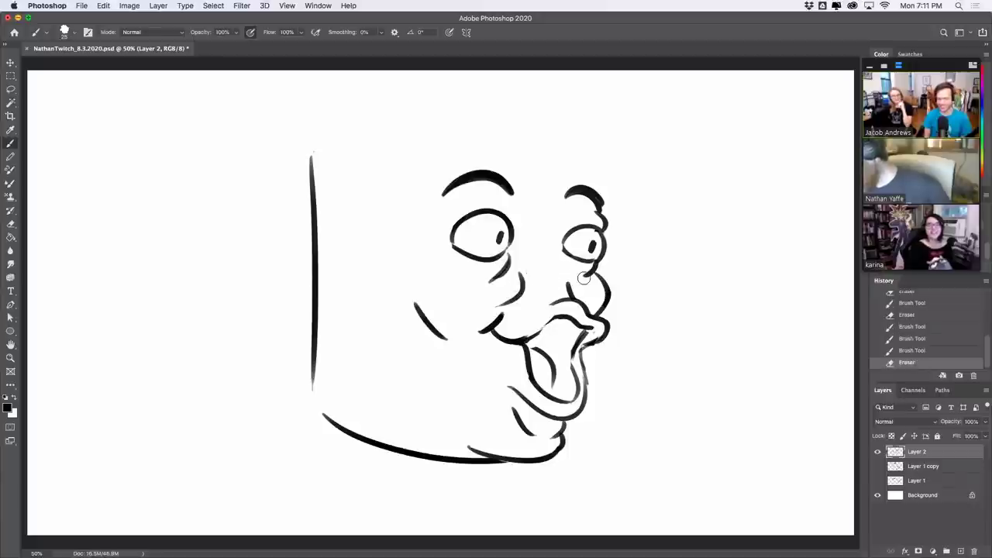
{"action": "left_click_drag", "start_coordinate": [530, 334], "coordinate": [570, 309]}
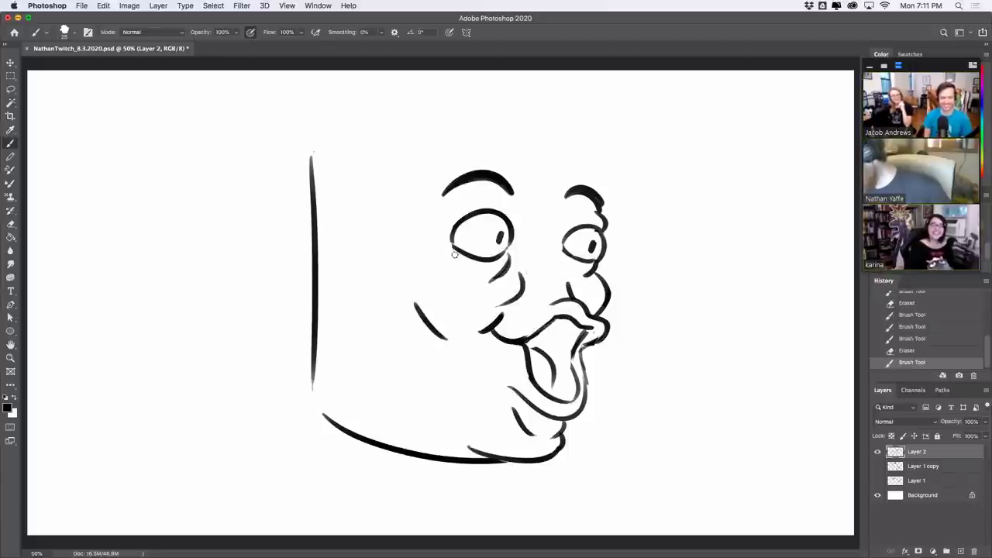
{"action": "left_click_drag", "start_coordinate": [442, 249], "coordinate": [465, 267]}
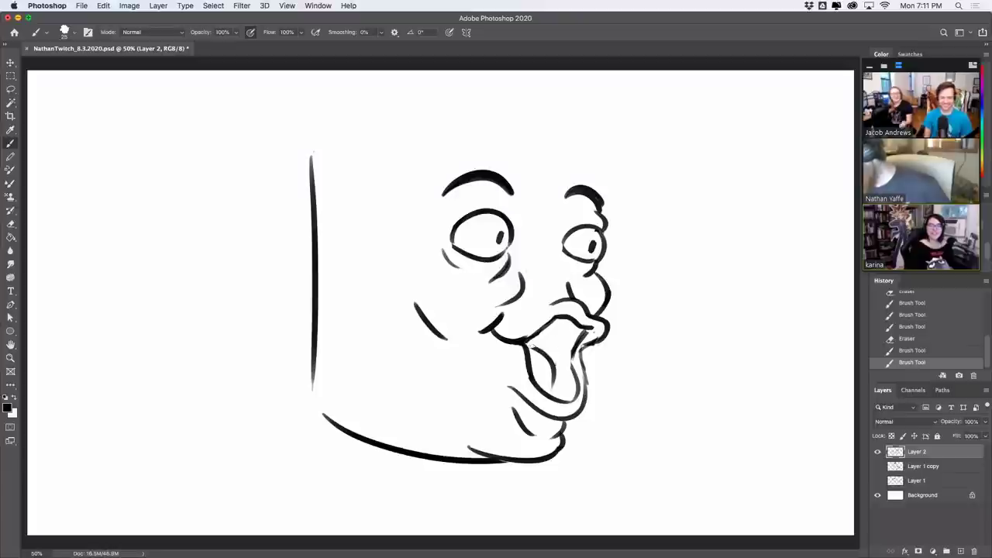
{"action": "key", "text": "super+z"}
Step: Fill the inside of the open mouth with solid black, leaving the tongue shape white
{"action": "mouse_move", "coordinate": [532, 348]}
{"action": "left_mouse_down"}
{"action": "mouse_move", "coordinate": [552, 366]}
{"action": "mouse_move", "coordinate": [555, 387]}
{"action": "left_mouse_up"}
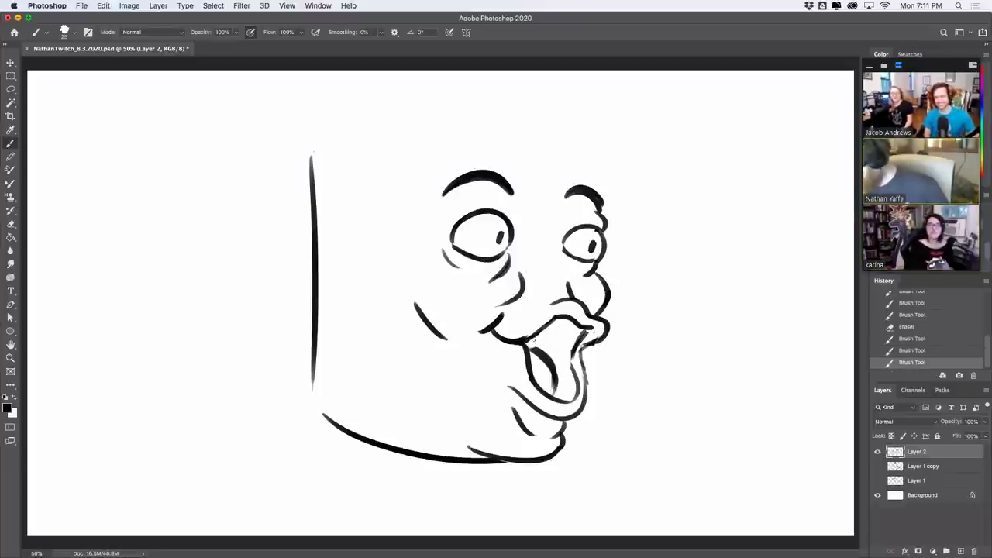
{"action": "mouse_move", "coordinate": [529, 345]}
{"action": "left_mouse_down"}
{"action": "mouse_move", "coordinate": [552, 365]}
{"action": "mouse_move", "coordinate": [559, 333]}
{"action": "mouse_move", "coordinate": [555, 359]}
{"action": "mouse_move", "coordinate": [550, 336]}
{"action": "mouse_move", "coordinate": [559, 321]}
{"action": "mouse_move", "coordinate": [558, 352]}
{"action": "mouse_move", "coordinate": [572, 320]}
{"action": "mouse_move", "coordinate": [578, 332]}
{"action": "mouse_move", "coordinate": [556, 365]}
{"action": "mouse_move", "coordinate": [561, 386]}
{"action": "mouse_move", "coordinate": [569, 354]}
{"action": "left_mouse_up"}
{"action": "left_click_drag", "start_coordinate": [566, 395], "coordinate": [569, 398]}
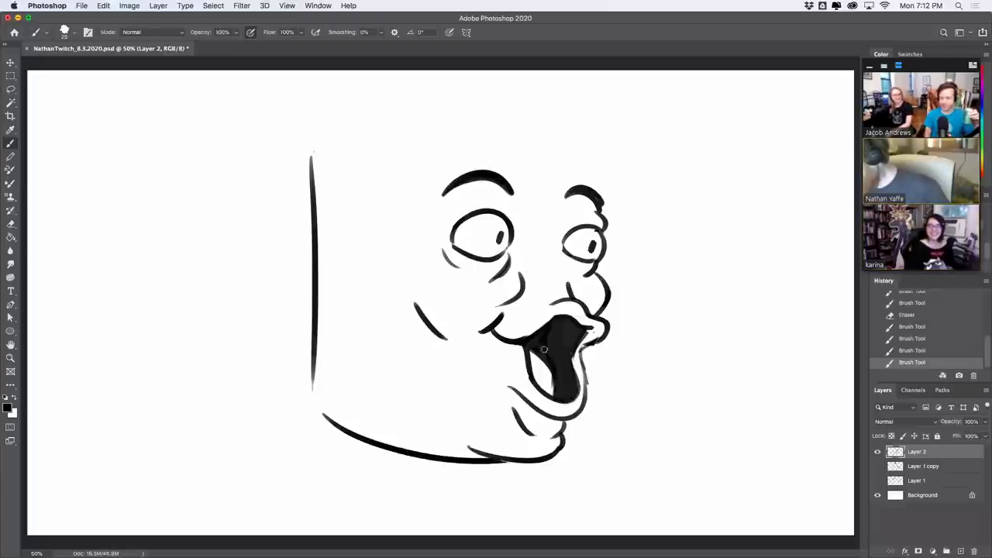
{"action": "left_click_drag", "start_coordinate": [551, 365], "coordinate": [555, 369]}
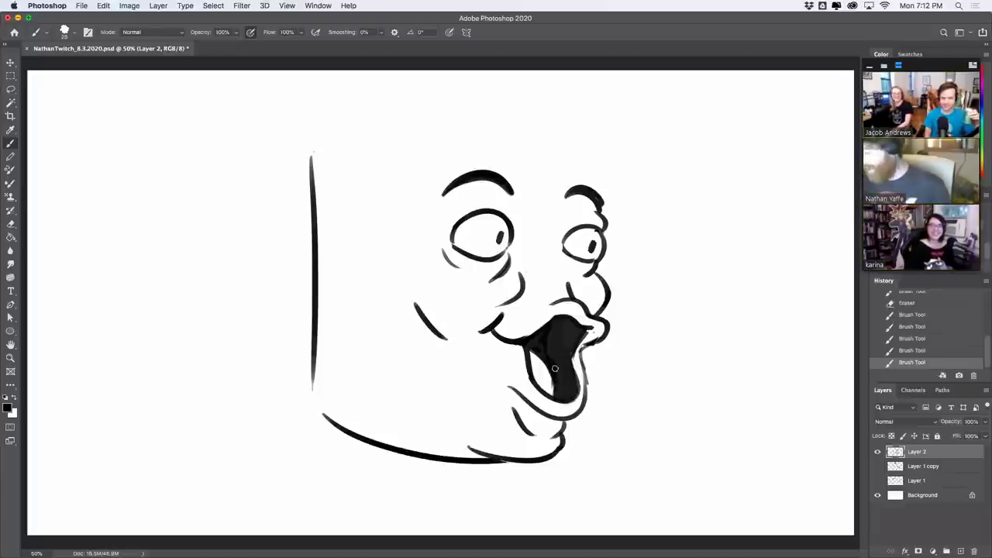
Step: Draw the mug's front edge above the far brow and a flat, slightly tilted oval for the front and ends of the opening
{"action": "left_click_drag", "start_coordinate": [602, 164], "coordinate": [601, 200]}
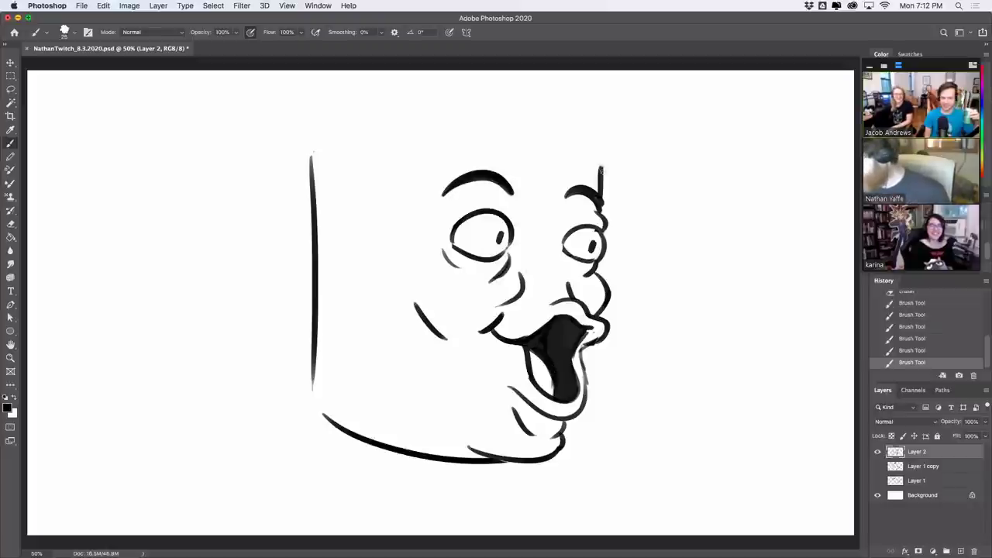
{"action": "left_click_drag", "start_coordinate": [396, 122], "coordinate": [607, 152]}
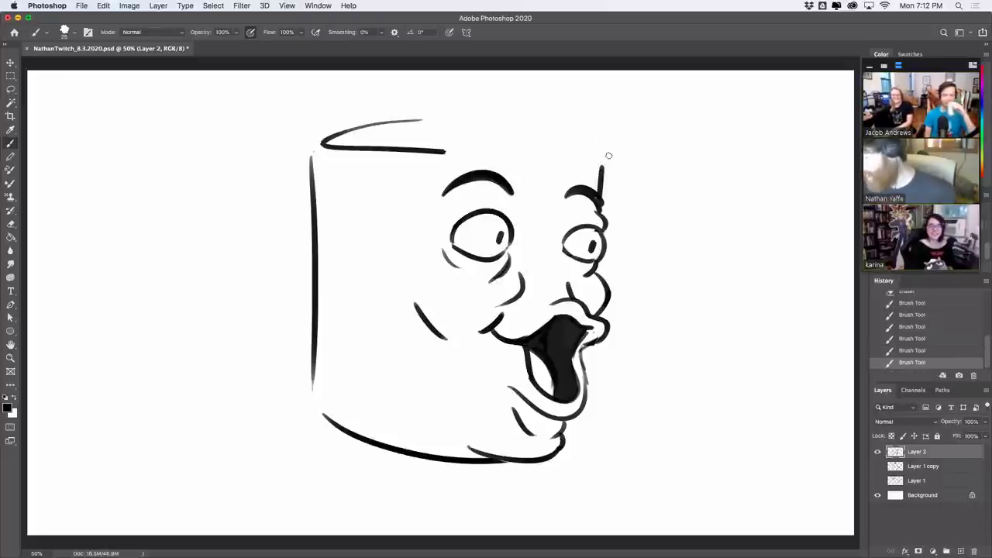
{"action": "key", "text": "ctrl+z"}
{"action": "mouse_move", "coordinate": [396, 122]}
{"action": "left_mouse_down"}
{"action": "mouse_move", "coordinate": [409, 146]}
{"action": "mouse_move", "coordinate": [586, 160]}
{"action": "left_mouse_up"}
{"action": "key", "text": "super+z"}
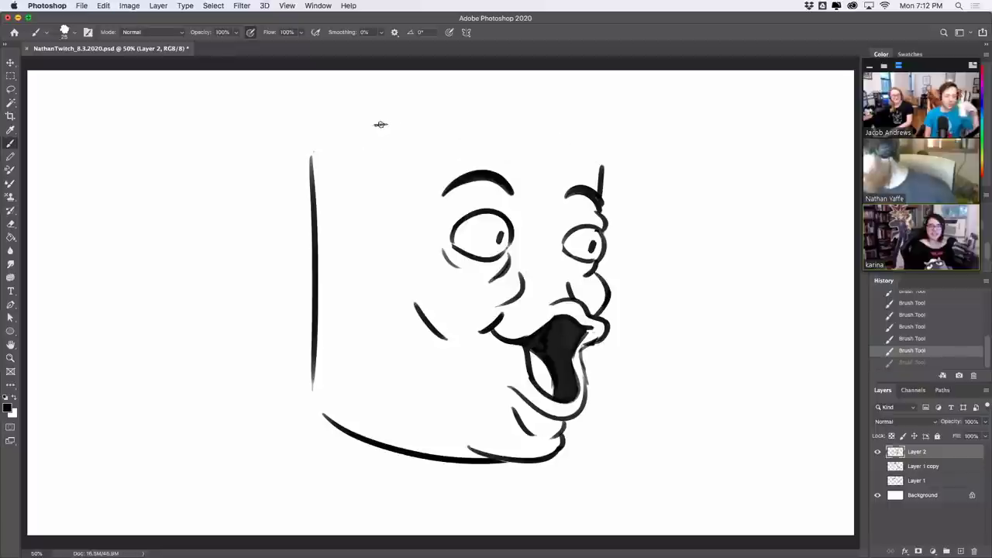
{"action": "left_click_drag", "start_coordinate": [386, 124], "coordinate": [578, 159]}
{"action": "mouse_move", "coordinate": [534, 134]}
{"action": "left_mouse_down"}
{"action": "mouse_move", "coordinate": [578, 155]}
{"action": "mouse_move", "coordinate": [564, 158]}
{"action": "mouse_move", "coordinate": [582, 153]}
{"action": "mouse_move", "coordinate": [572, 157]}
{"action": "left_mouse_up"}
{"action": "key", "text": "super+z"}
{"action": "key", "text": "super+z"}
{"action": "key", "text": "super+z"}
{"action": "key", "text": "super+z"}
{"action": "left_click_drag", "start_coordinate": [552, 142], "coordinate": [591, 153]}
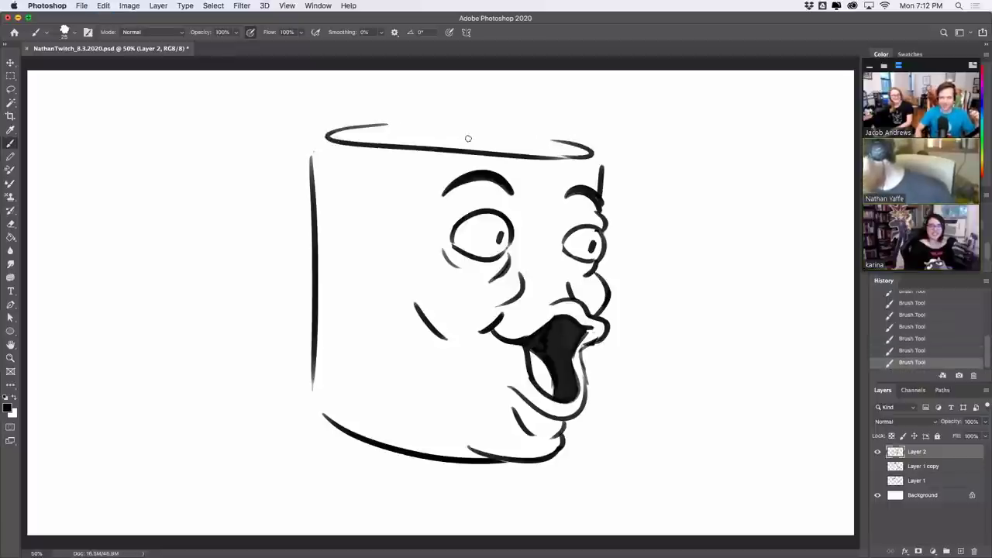
Step: Add the back arc of the mug's opening, shade a black crescent inside it and round off the rim's front corner
{"action": "left_click_drag", "start_coordinate": [390, 123], "coordinate": [552, 136]}
{"action": "key", "text": "ctrl+z"}
{"action": "mouse_move", "coordinate": [401, 123]}
{"action": "left_mouse_down"}
{"action": "mouse_move", "coordinate": [547, 134]}
{"action": "mouse_move", "coordinate": [516, 135]}
{"action": "mouse_move", "coordinate": [541, 140]}
{"action": "mouse_move", "coordinate": [527, 133]}
{"action": "left_mouse_up"}
{"action": "key", "text": "super+z"}
{"action": "key", "text": "super+z"}
{"action": "mouse_move", "coordinate": [381, 142]}
{"action": "left_mouse_down"}
{"action": "mouse_move", "coordinate": [527, 155]}
{"action": "mouse_move", "coordinate": [446, 143]}
{"action": "mouse_move", "coordinate": [484, 148]}
{"action": "left_mouse_up"}
{"action": "left_click_drag", "start_coordinate": [414, 142], "coordinate": [527, 151]}
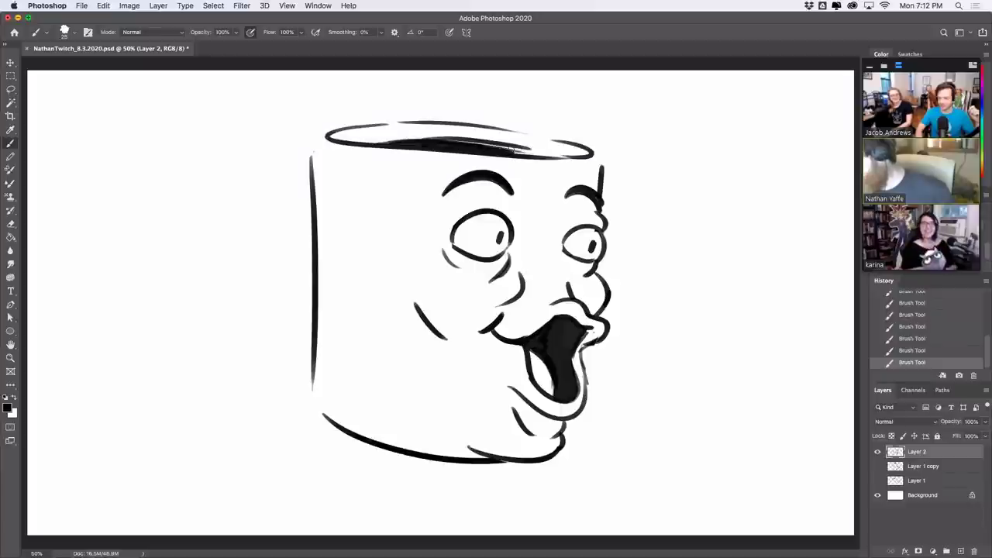
{"action": "key", "text": "super+z"}
{"action": "mouse_move", "coordinate": [439, 142]}
{"action": "left_mouse_down"}
{"action": "mouse_move", "coordinate": [555, 151]}
{"action": "mouse_move", "coordinate": [603, 176]}
{"action": "mouse_move", "coordinate": [596, 140]}
{"action": "mouse_move", "coordinate": [606, 187]}
{"action": "left_mouse_up"}
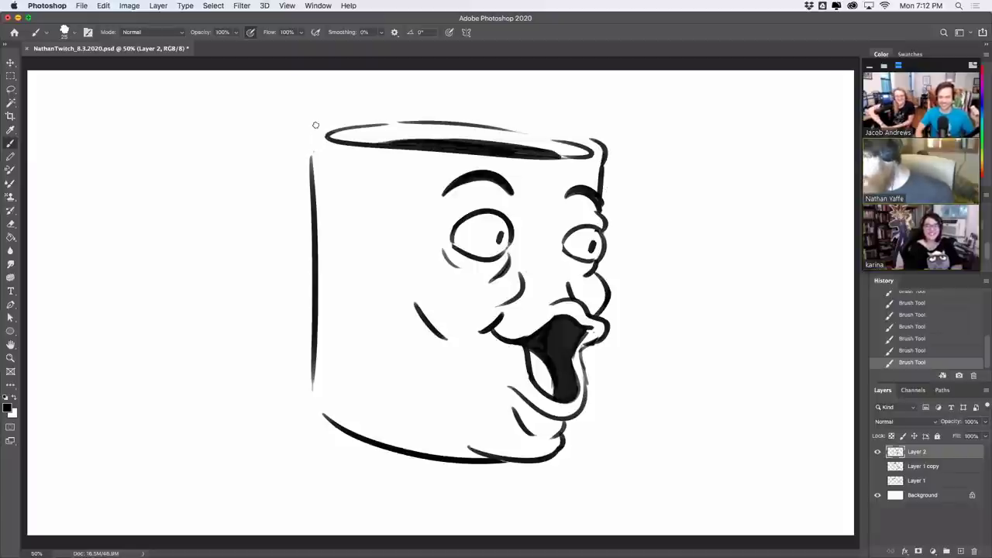
Step: Extend the mug's back edge upward and draw a long outer rim arc across the top to the front corner
{"action": "mouse_move", "coordinate": [310, 143]}
{"action": "left_mouse_down"}
{"action": "mouse_move", "coordinate": [318, 122]}
{"action": "mouse_move", "coordinate": [307, 144]}
{"action": "mouse_move", "coordinate": [313, 175]}
{"action": "mouse_move", "coordinate": [314, 153]}
{"action": "mouse_move", "coordinate": [385, 108]}
{"action": "left_mouse_up"}
{"action": "key", "text": "super+z"}
{"action": "key", "text": "super+z"}
{"action": "key", "text": "super+z"}
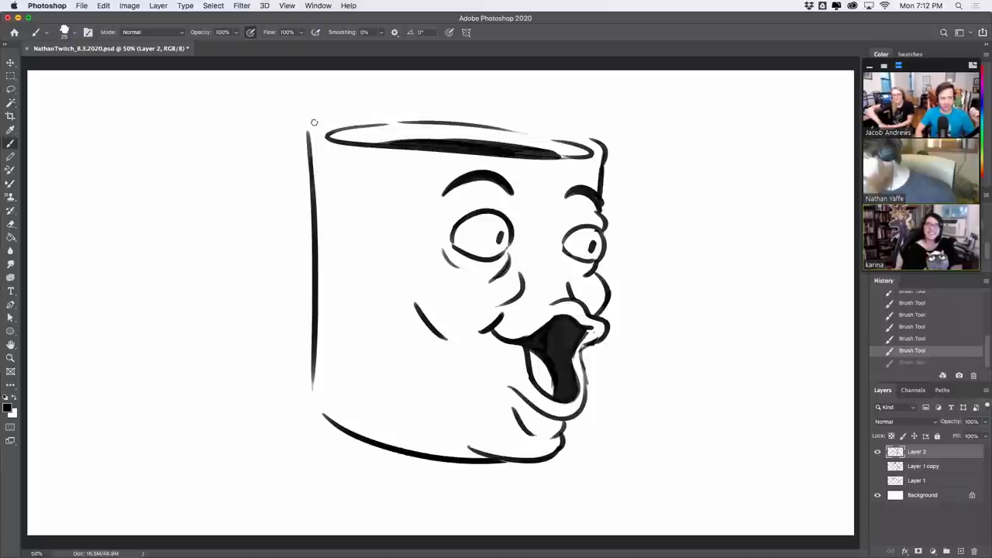
{"action": "mouse_move", "coordinate": [312, 124]}
{"action": "left_mouse_down"}
{"action": "mouse_move", "coordinate": [487, 118]}
{"action": "mouse_move", "coordinate": [527, 118]}
{"action": "left_mouse_up"}
{"action": "key", "text": "super+z"}
{"action": "mouse_move", "coordinate": [321, 117]}
{"action": "left_mouse_down"}
{"action": "mouse_move", "coordinate": [527, 118]}
{"action": "mouse_move", "coordinate": [598, 141]}
{"action": "left_mouse_up"}
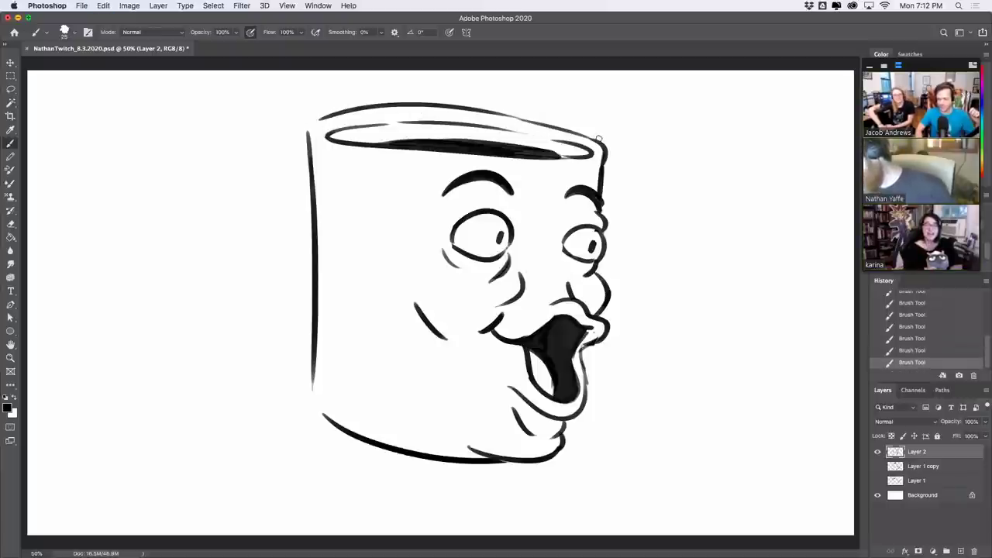
Step: Draw a large round handle outline behind the mug and erase the mug's back edge where the handle joins it
{"action": "left_click_drag", "start_coordinate": [300, 201], "coordinate": [324, 359]}
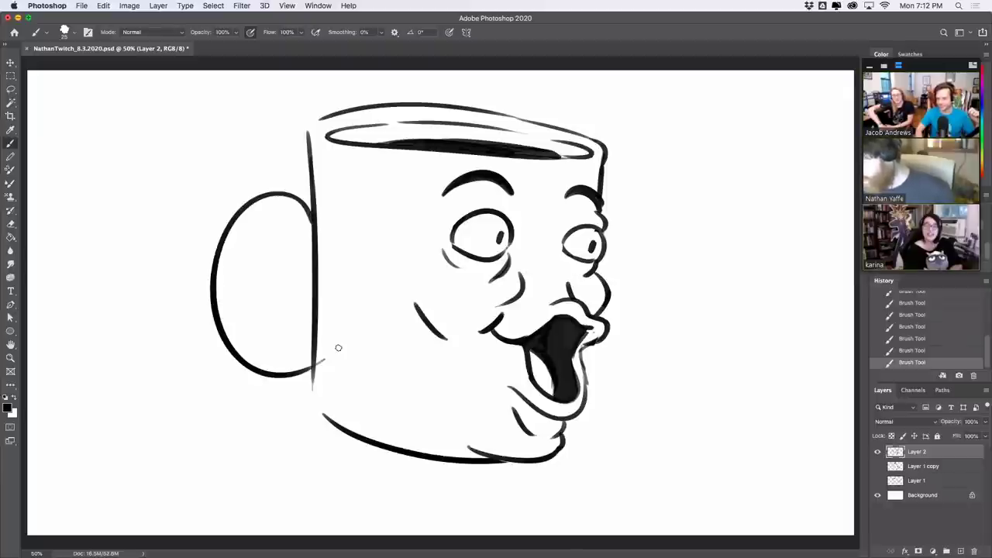
{"action": "key", "text": "super+z"}
{"action": "left_click_drag", "start_coordinate": [314, 211], "coordinate": [320, 341]}
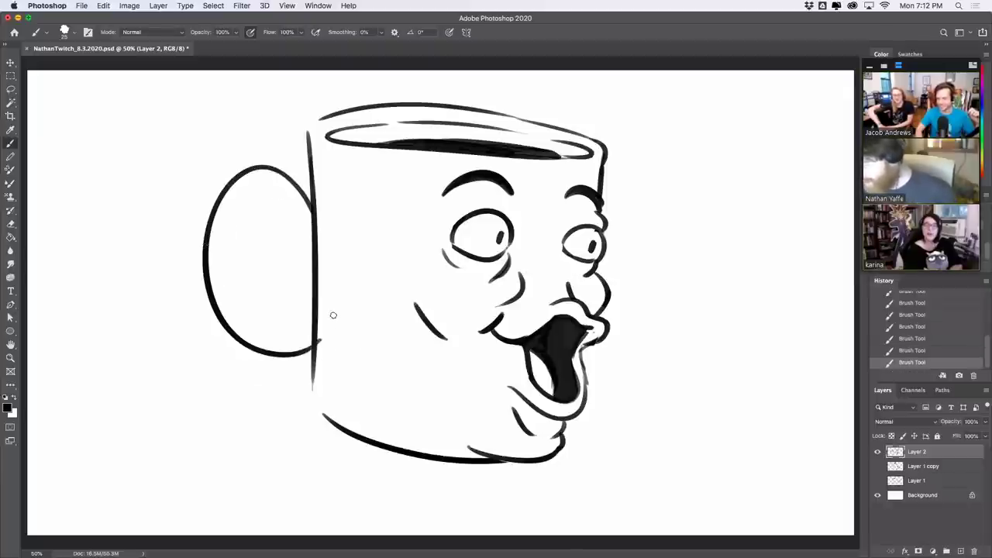
{"action": "key", "text": "super+z"}
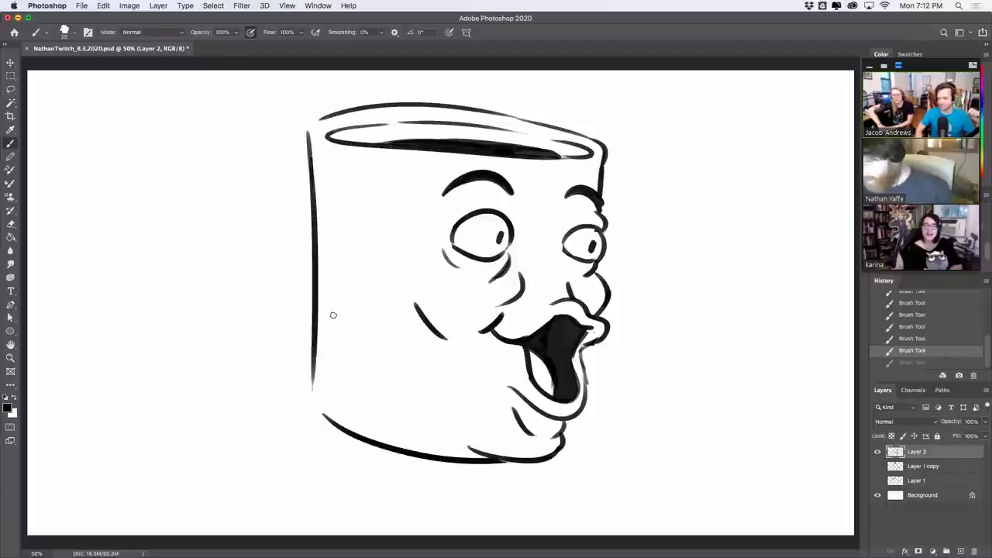
{"action": "left_click_drag", "start_coordinate": [312, 198], "coordinate": [314, 338]}
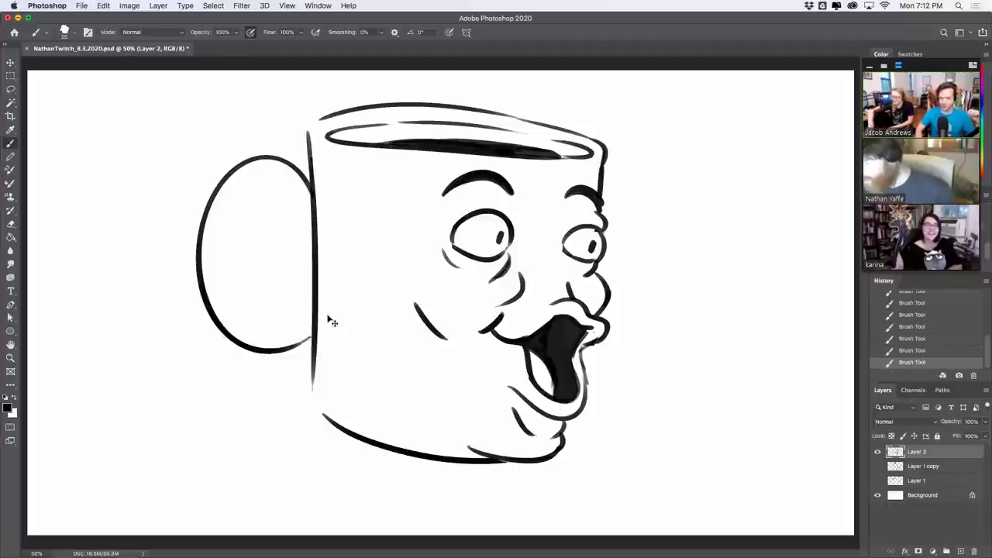
{"action": "key", "text": "super+z"}
{"action": "left_click_drag", "start_coordinate": [306, 164], "coordinate": [312, 364]}
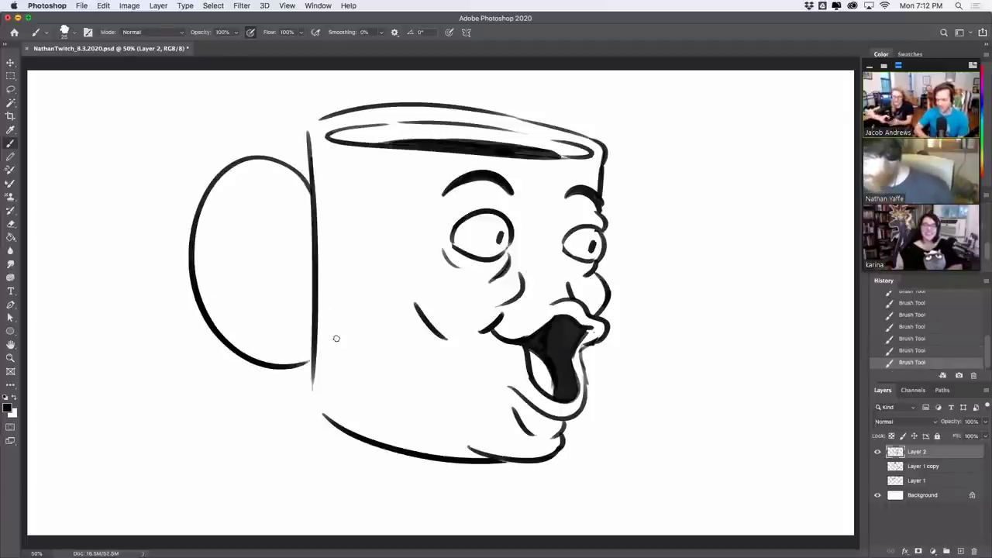
{"action": "left_click_drag", "start_coordinate": [319, 221], "coordinate": [305, 206]}
{"action": "mouse_move", "coordinate": [320, 332]}
{"action": "left_mouse_down"}
{"action": "mouse_move", "coordinate": [308, 341]}
{"action": "mouse_move", "coordinate": [320, 332]}
{"action": "mouse_move", "coordinate": [310, 359]}
{"action": "left_mouse_up"}
Step: Draw the inner loop of the handle, parallel to its outer outline and meeting the mug's back edge
{"action": "left_click_drag", "start_coordinate": [228, 243], "coordinate": [316, 224]}
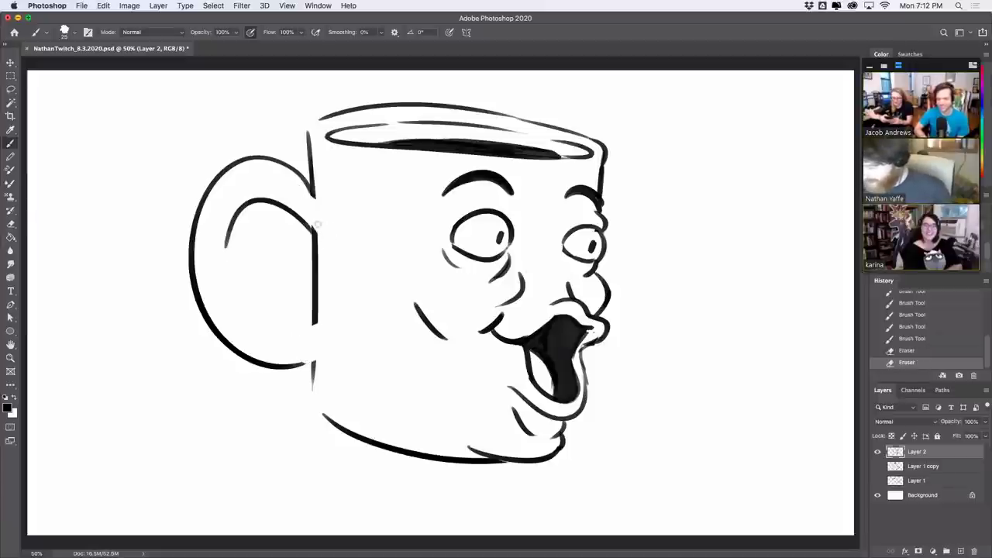
{"action": "key", "text": "super+z"}
{"action": "left_click_drag", "start_coordinate": [228, 248], "coordinate": [318, 232]}
{"action": "key", "text": "super+z"}
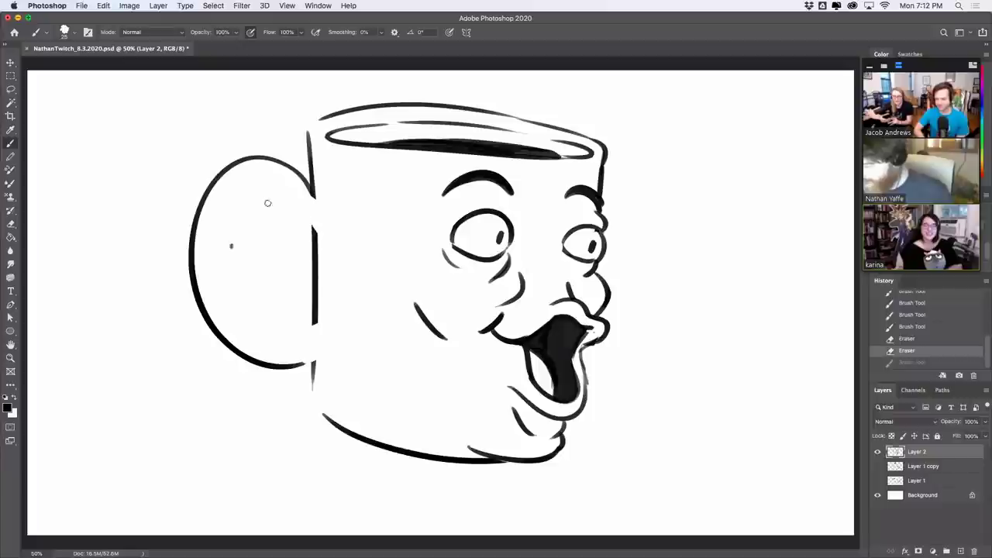
{"action": "left_click_drag", "start_coordinate": [229, 248], "coordinate": [316, 227]}
{"action": "key", "text": "super+z"}
{"action": "left_click_drag", "start_coordinate": [230, 248], "coordinate": [314, 232]}
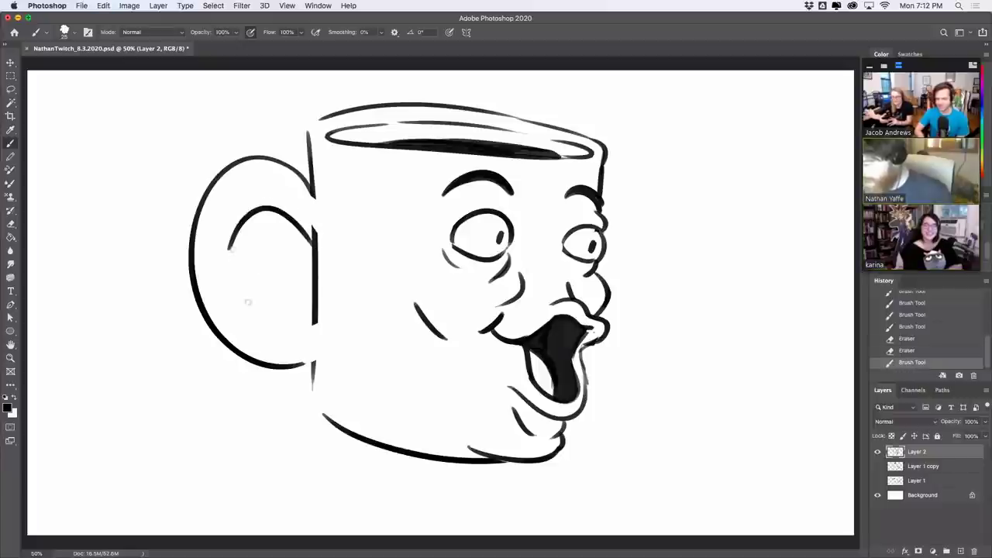
{"action": "key", "text": "super+z"}
{"action": "mouse_move", "coordinate": [231, 248]}
{"action": "left_mouse_down"}
{"action": "mouse_move", "coordinate": [294, 325]}
{"action": "mouse_move", "coordinate": [309, 319]}
{"action": "mouse_move", "coordinate": [243, 313]}
{"action": "mouse_move", "coordinate": [313, 314]}
{"action": "left_mouse_up"}
{"action": "key", "text": "super+z"}
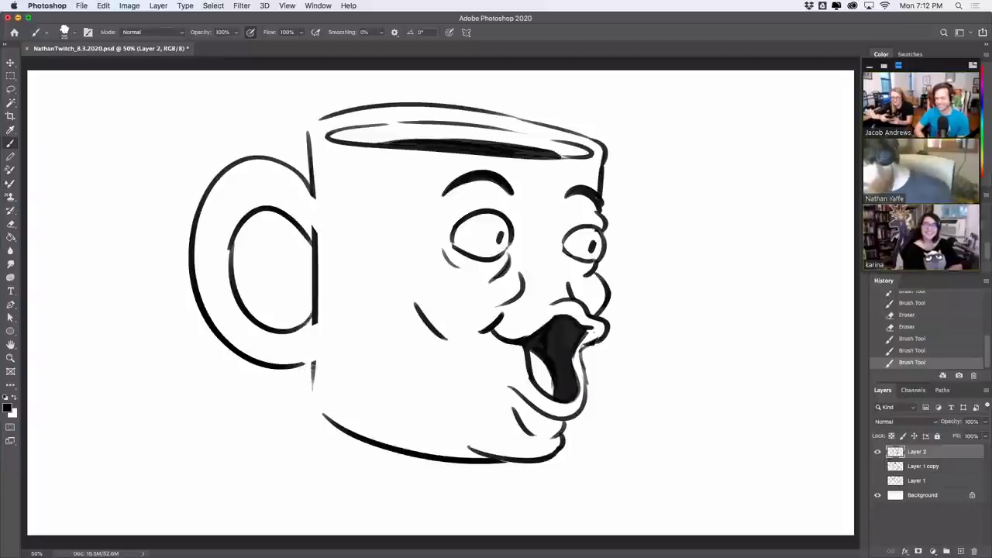
Step: Extend the mug's back edge below the handle and join its upper end to the long outer rim arc
{"action": "mouse_move", "coordinate": [300, 365]}
{"action": "left_mouse_down"}
{"action": "mouse_move", "coordinate": [314, 361]}
{"action": "mouse_move", "coordinate": [315, 401]}
{"action": "left_mouse_up"}
{"action": "left_click_drag", "start_coordinate": [306, 138], "coordinate": [400, 103]}
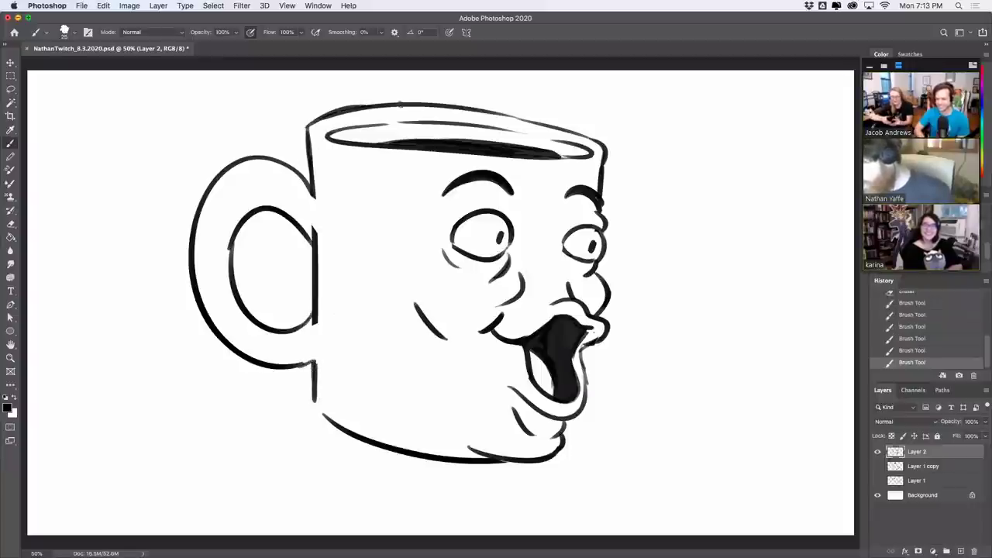
{"action": "key", "text": "super+z"}
{"action": "left_click_drag", "start_coordinate": [308, 129], "coordinate": [407, 107]}
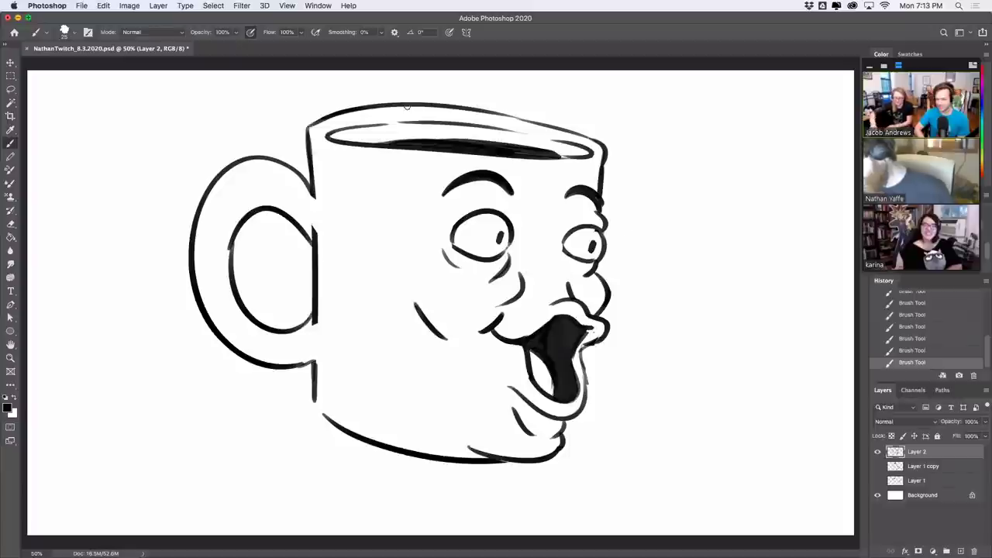
Step: Draw a slanted nose line from beside the front eye down to just above the upper lip
{"action": "key", "text": "super+z"}
{"action": "left_click_drag", "start_coordinate": [563, 246], "coordinate": [573, 292]}
{"action": "key", "text": "super+z"}
{"action": "key", "text": "super+z"}
{"action": "key", "text": "super+z"}
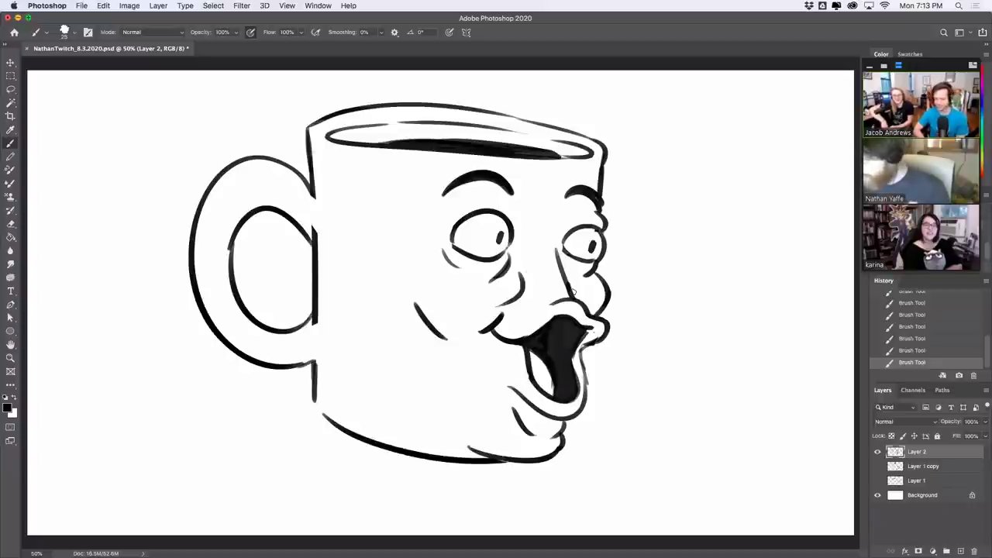
Step: Add a small cheek crease and two long curved fold lines low on the mug, and round the back edge into the base
{"action": "left_click_drag", "start_coordinate": [431, 334], "coordinate": [448, 346]}
{"action": "left_click_drag", "start_coordinate": [368, 350], "coordinate": [424, 412]}
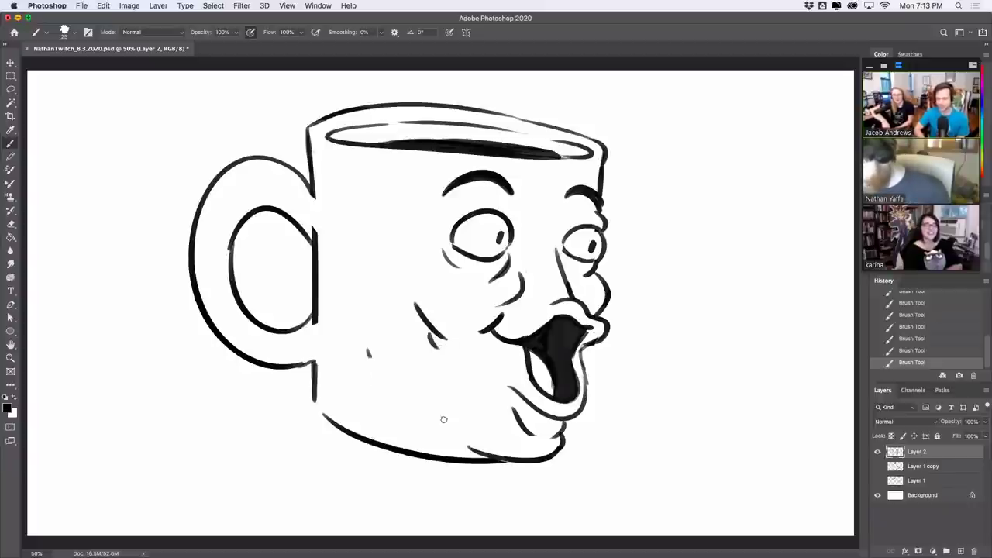
{"action": "key", "text": "super+z"}
{"action": "left_click_drag", "start_coordinate": [385, 370], "coordinate": [427, 420]}
{"action": "left_click_drag", "start_coordinate": [380, 396], "coordinate": [409, 431]}
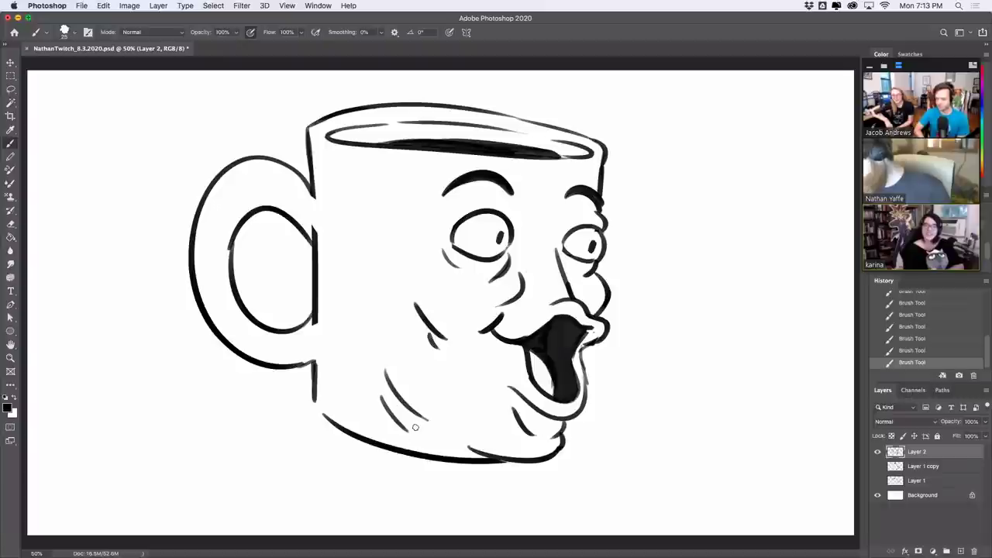
{"action": "key", "text": "super+z"}
{"action": "left_click_drag", "start_coordinate": [359, 365], "coordinate": [392, 433]}
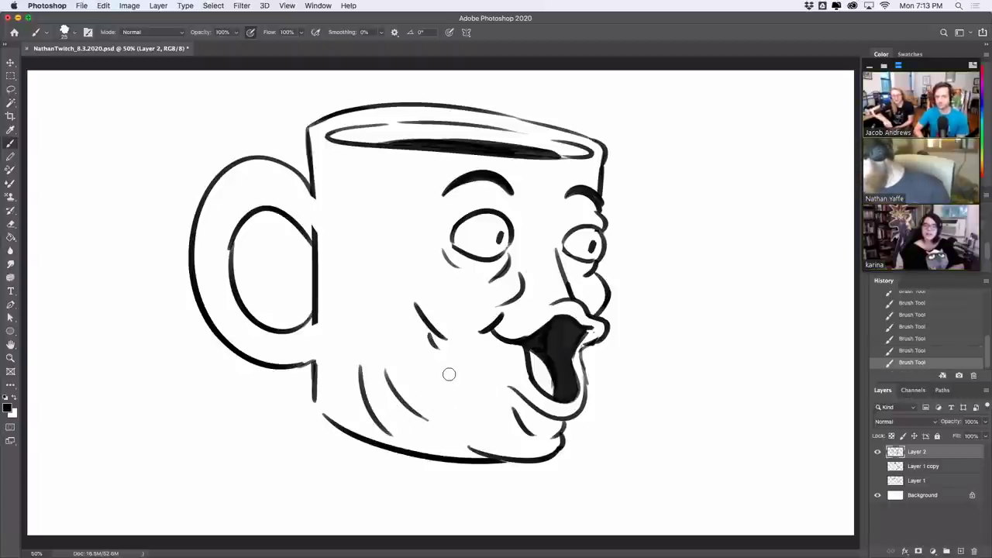
{"action": "left_click_drag", "start_coordinate": [314, 362], "coordinate": [353, 421]}
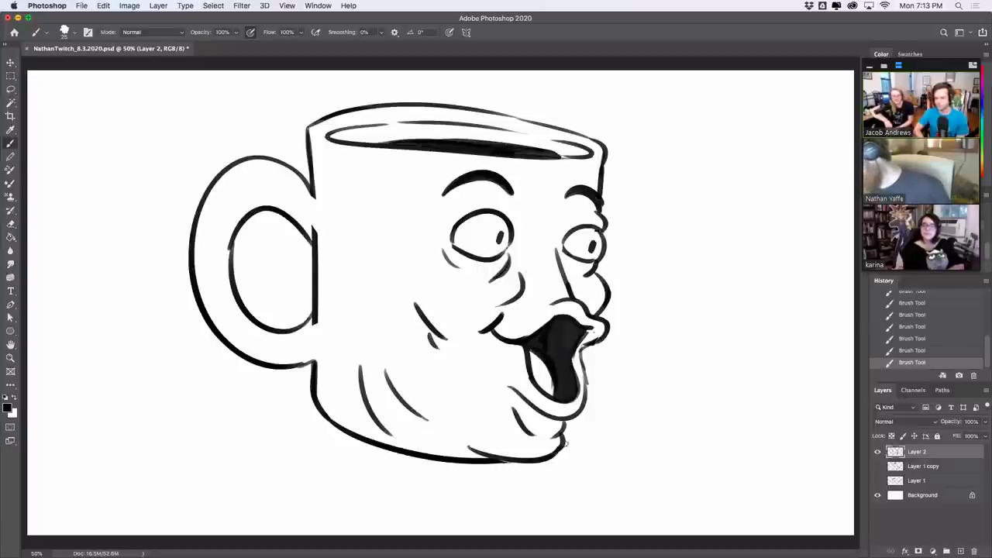
Step: Clean up the upper lip with the eraser and redraw its outline, extending it back above the mouth
{"action": "left_click_drag", "start_coordinate": [594, 333], "coordinate": [579, 356]}
{"action": "left_click_drag", "start_coordinate": [538, 323], "coordinate": [567, 311]}
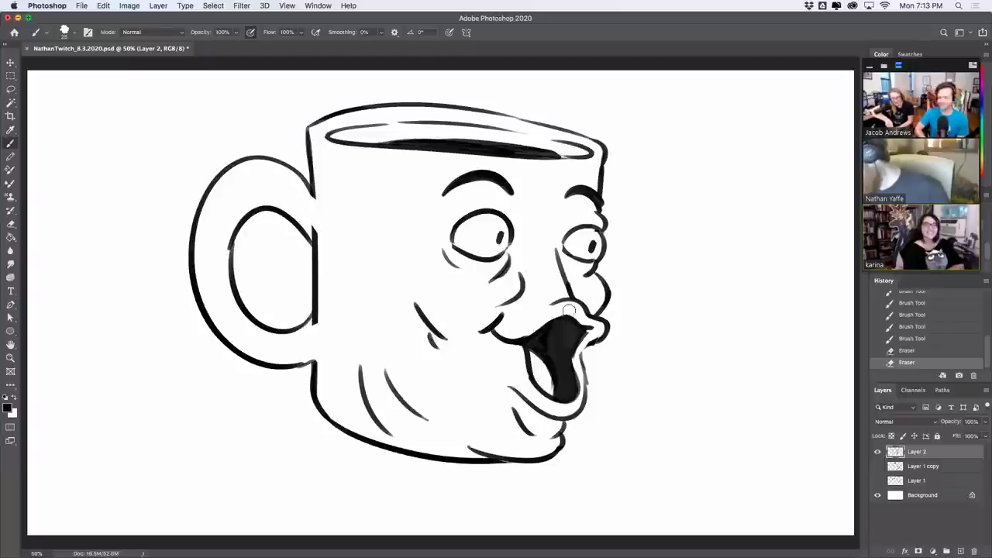
{"action": "mouse_move", "coordinate": [525, 335]}
{"action": "left_mouse_down"}
{"action": "mouse_move", "coordinate": [577, 314]}
{"action": "mouse_move", "coordinate": [591, 326]}
{"action": "mouse_move", "coordinate": [566, 302]}
{"action": "mouse_move", "coordinate": [556, 307]}
{"action": "mouse_move", "coordinate": [568, 302]}
{"action": "left_mouse_up"}
{"action": "key", "text": "super+z"}
{"action": "key", "text": "super+z"}
{"action": "key", "text": "super+z"}
{"action": "key", "text": "super+z"}
{"action": "key", "text": "super+z"}
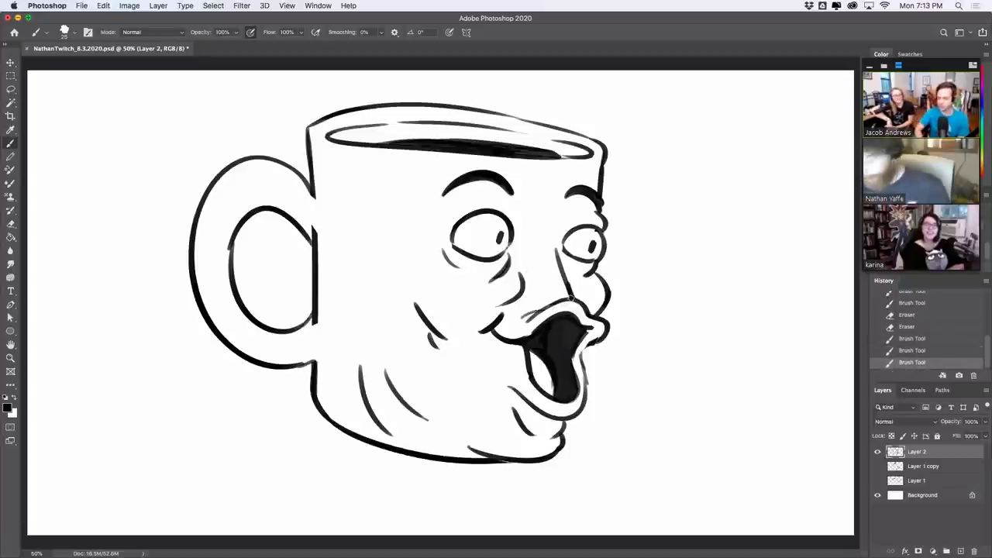
Step: Reshape the back side of the lower lip's outline and add a short chin crease beneath it
{"action": "mouse_move", "coordinate": [515, 355]}
{"action": "left_mouse_down"}
{"action": "mouse_move", "coordinate": [542, 409]}
{"action": "mouse_move", "coordinate": [510, 388]}
{"action": "left_mouse_up"}
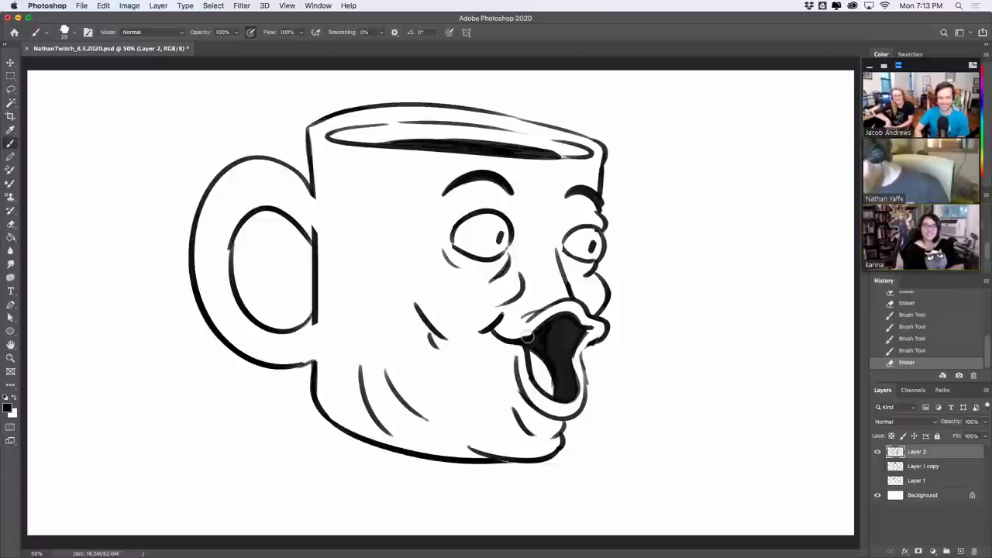
{"action": "mouse_move", "coordinate": [528, 337]}
{"action": "left_mouse_down"}
{"action": "mouse_move", "coordinate": [532, 386]}
{"action": "mouse_move", "coordinate": [524, 380]}
{"action": "mouse_move", "coordinate": [534, 361]}
{"action": "mouse_move", "coordinate": [517, 396]}
{"action": "left_mouse_up"}
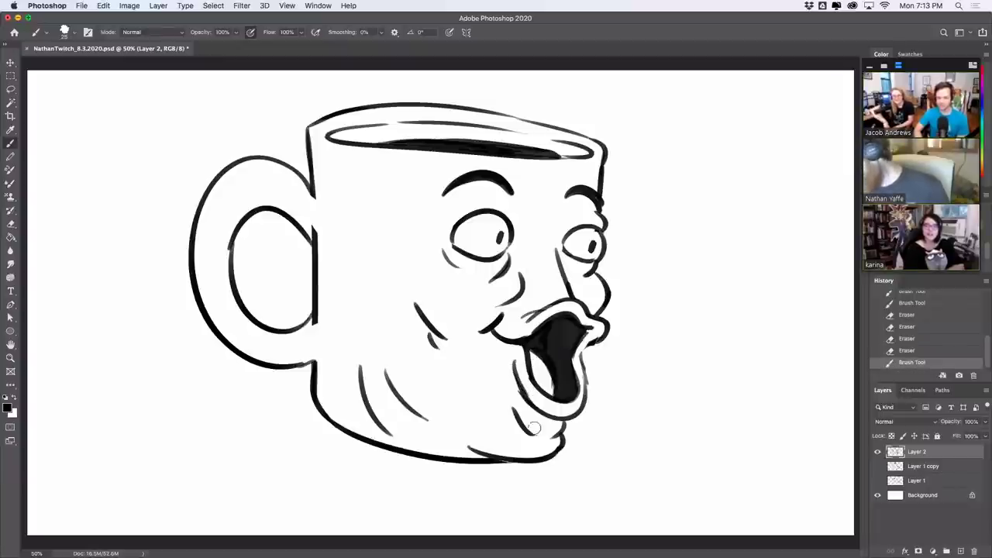
{"action": "mouse_move", "coordinate": [533, 428]}
{"action": "left_mouse_down"}
{"action": "mouse_move", "coordinate": [530, 436]}
{"action": "mouse_move", "coordinate": [565, 440]}
{"action": "mouse_move", "coordinate": [561, 432]}
{"action": "mouse_move", "coordinate": [559, 449]}
{"action": "left_mouse_up"}
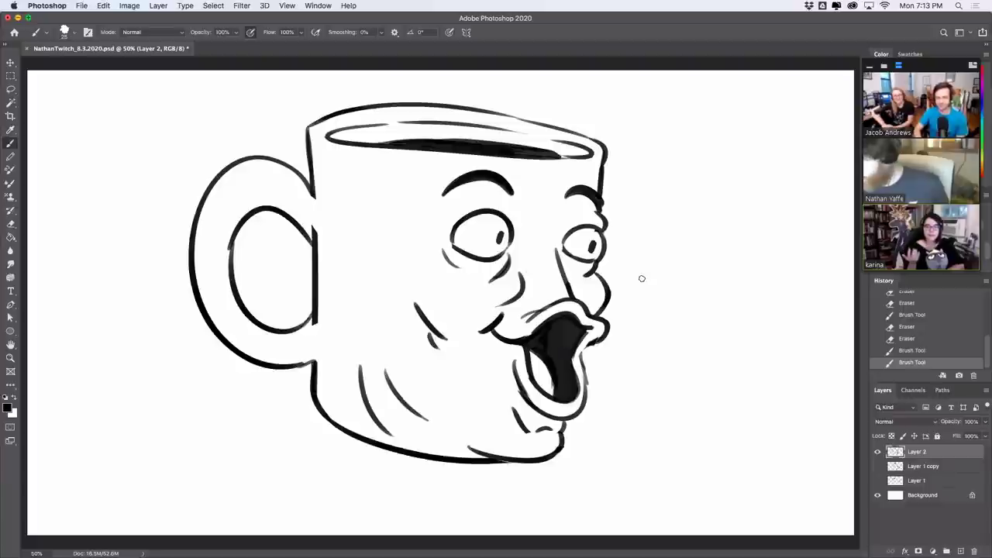
Step: Add short creases at the inner ends of both eyebrows and two small drop shapes in front of the mug
{"action": "left_click_drag", "start_coordinate": [504, 190], "coordinate": [516, 206]}
{"action": "left_click_drag", "start_coordinate": [496, 186], "coordinate": [517, 191]}
{"action": "mouse_move", "coordinate": [514, 180]}
{"action": "left_mouse_down"}
{"action": "mouse_move", "coordinate": [517, 189]}
{"action": "mouse_move", "coordinate": [575, 186]}
{"action": "mouse_move", "coordinate": [602, 203]}
{"action": "mouse_move", "coordinate": [670, 175]}
{"action": "mouse_move", "coordinate": [665, 212]}
{"action": "left_mouse_up"}
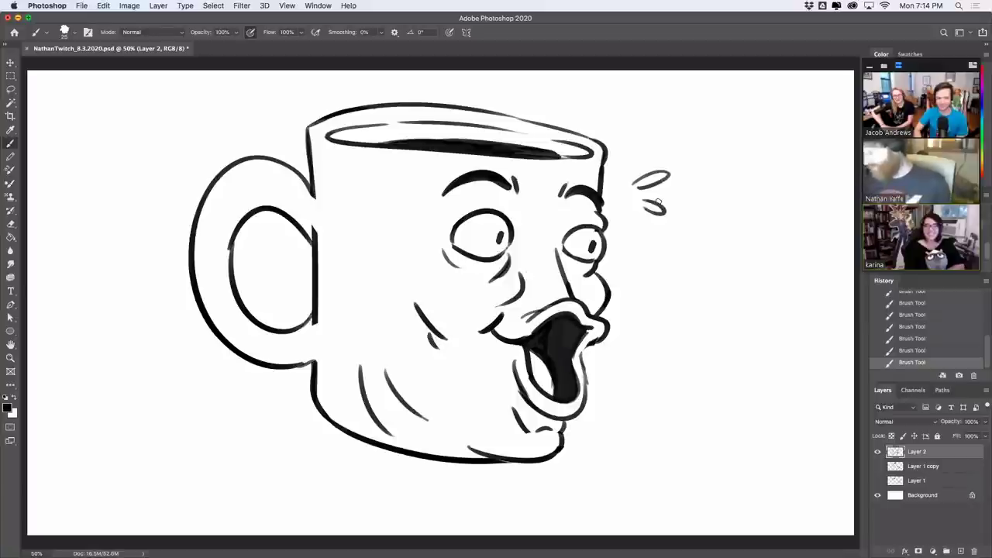
Step: Erase and redraw the front corner of the lips, extending the black mouth interior into the reshaped corner
{"action": "mouse_move", "coordinate": [586, 353]}
{"action": "left_mouse_down"}
{"action": "mouse_move", "coordinate": [605, 323]}
{"action": "mouse_move", "coordinate": [584, 349]}
{"action": "mouse_move", "coordinate": [597, 330]}
{"action": "mouse_move", "coordinate": [589, 333]}
{"action": "left_mouse_up"}
{"action": "left_click_drag", "start_coordinate": [581, 345], "coordinate": [591, 332]}
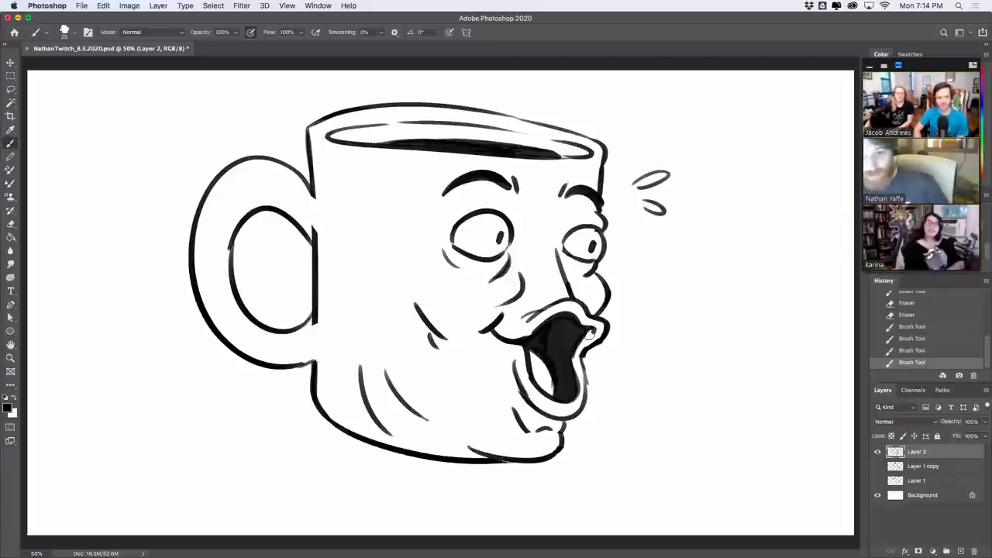
{"action": "left_click_drag", "start_coordinate": [583, 370], "coordinate": [587, 382]}
{"action": "mouse_move", "coordinate": [587, 380]}
{"action": "left_mouse_down"}
{"action": "mouse_move", "coordinate": [590, 393]}
{"action": "mouse_move", "coordinate": [574, 364]}
{"action": "mouse_move", "coordinate": [608, 332]}
{"action": "mouse_move", "coordinate": [585, 355]}
{"action": "left_mouse_up"}
{"action": "left_click_drag", "start_coordinate": [598, 346], "coordinate": [582, 356]}
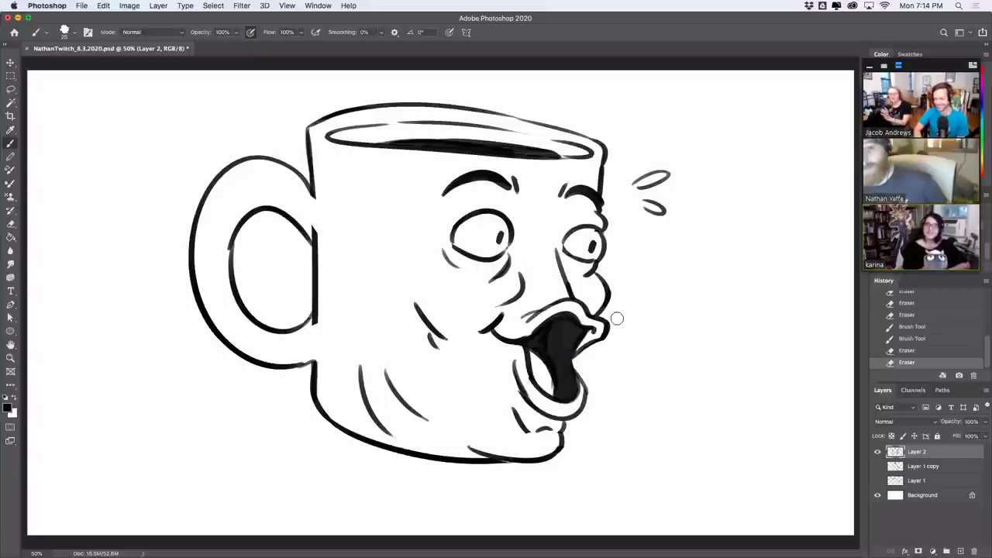
{"action": "mouse_move", "coordinate": [587, 333]}
{"action": "left_mouse_down"}
{"action": "mouse_move", "coordinate": [572, 372]}
{"action": "mouse_move", "coordinate": [602, 320]}
{"action": "mouse_move", "coordinate": [586, 350]}
{"action": "mouse_move", "coordinate": [579, 346]}
{"action": "left_mouse_up"}
{"action": "key", "text": "super+z"}
{"action": "left_click_drag", "start_coordinate": [591, 333], "coordinate": [571, 367]}
{"action": "left_click_drag", "start_coordinate": [588, 336], "coordinate": [596, 330]}
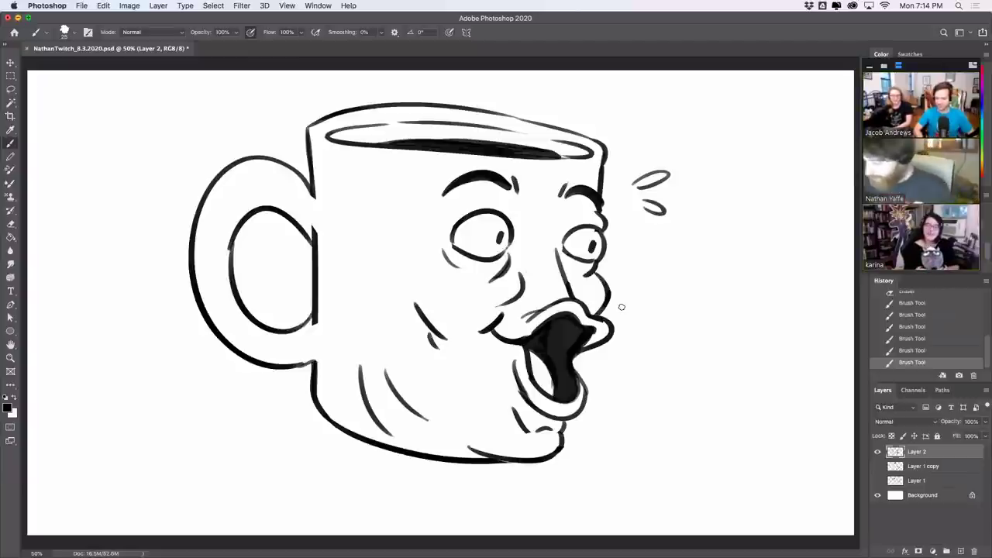
Step: Duplicate Layer 2 and hide the original layer
{"action": "key", "text": "v"}
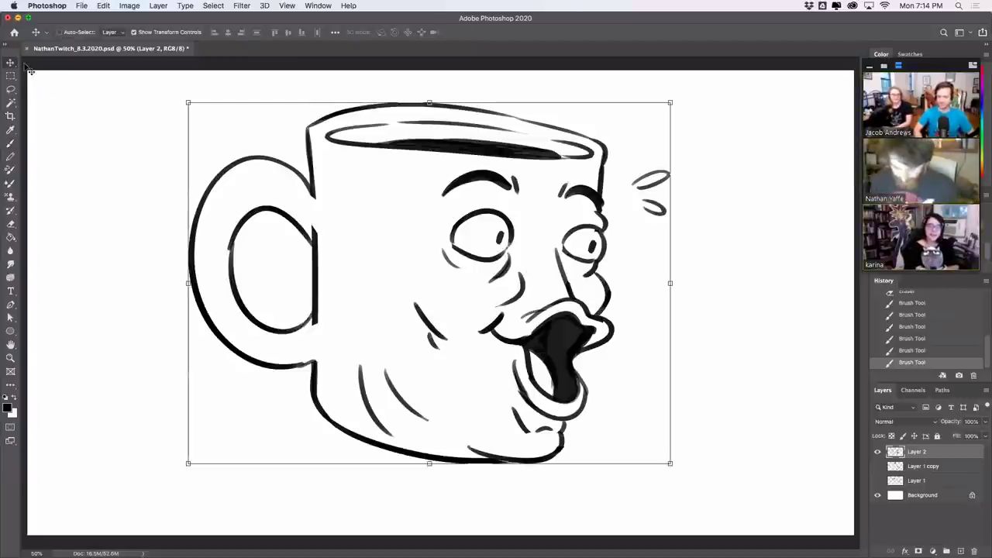
{"action": "key", "text": "super+plus"}
{"action": "key", "text": "super+minus"}
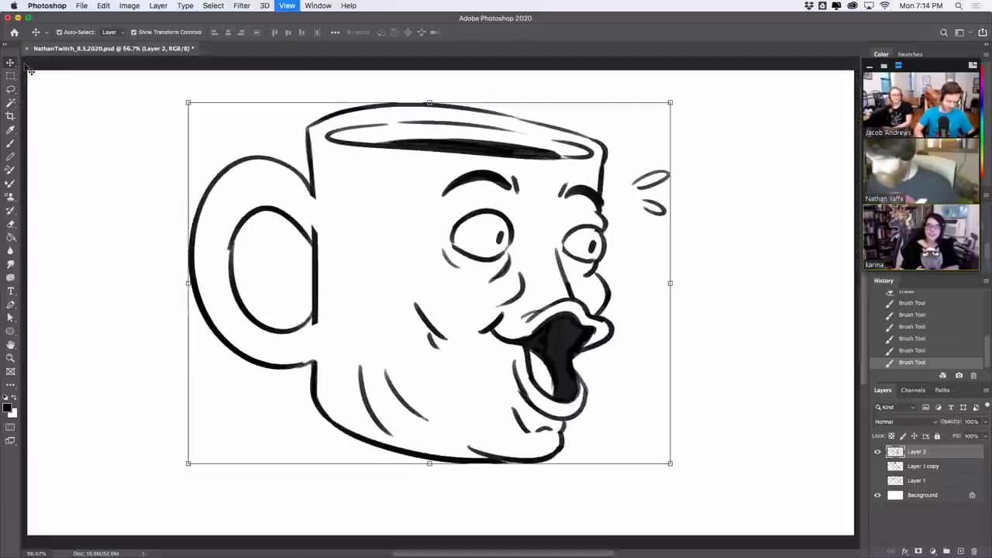
{"action": "key", "text": "super+j"}
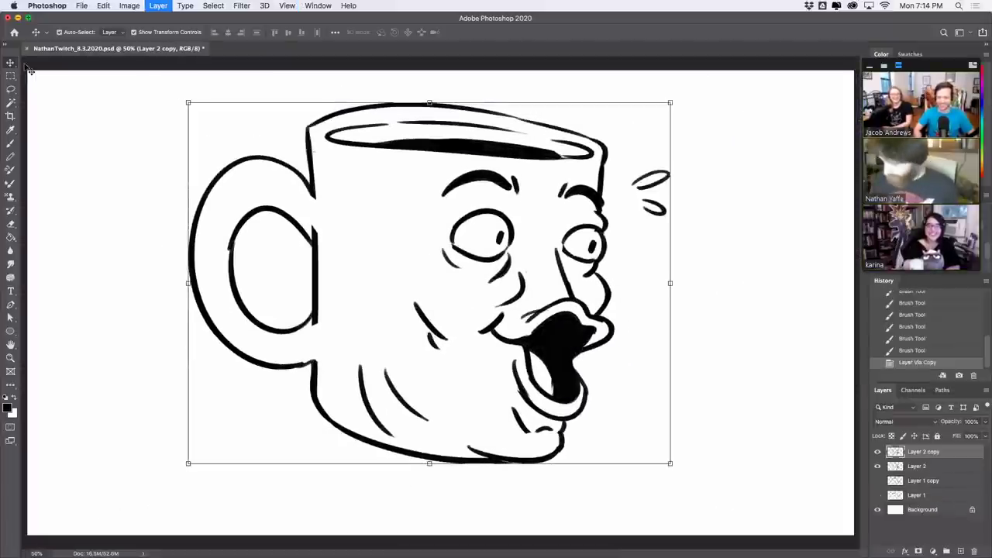
{"action": "left_click", "coordinate": [877, 466]}
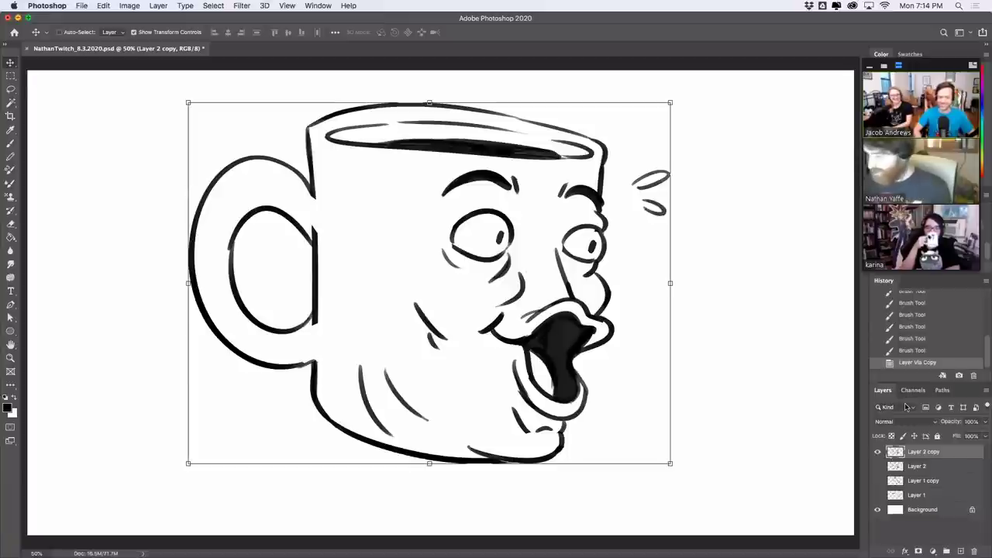
Step: Scale the duplicated mug down to a tiny version and place it slightly above and behind the canvas centre
{"action": "left_click_drag", "start_coordinate": [669, 103], "coordinate": [436, 235]}
{"action": "key", "text": "Return"}
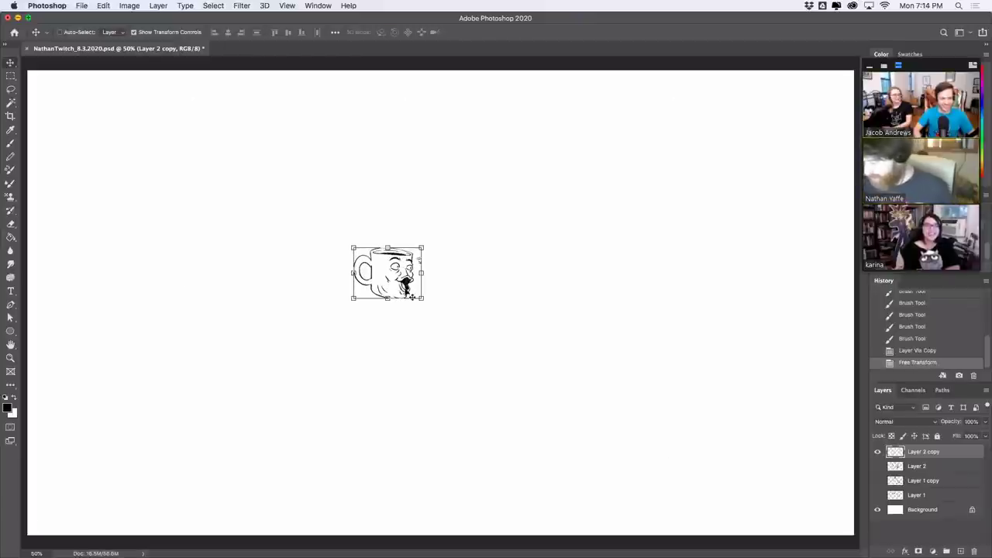
{"action": "left_click_drag", "start_coordinate": [412, 296], "coordinate": [416, 302]}
{"action": "key", "text": "Return"}
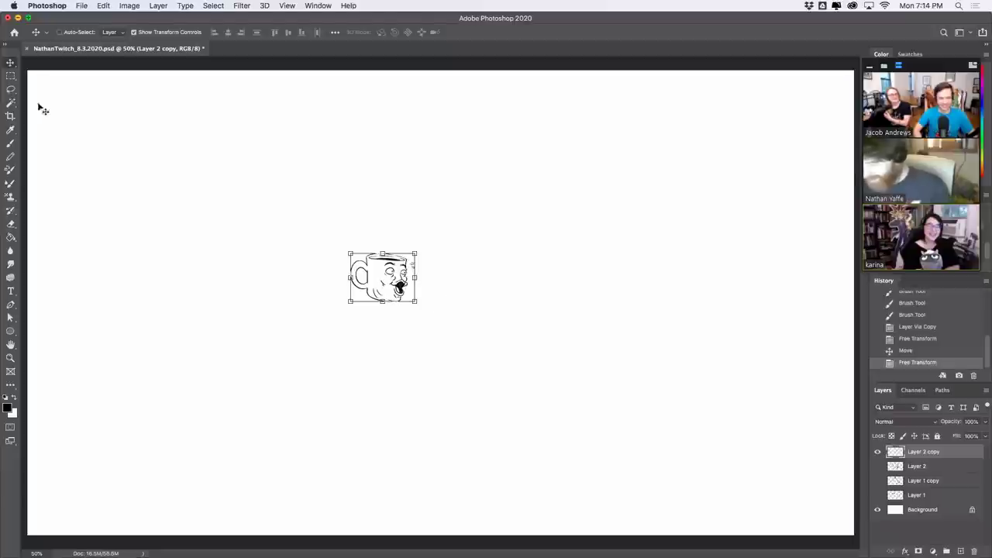
Step: Hide the shrunken Layer 2 copy and make the full-size Layer 2 visible and active
{"action": "left_click", "coordinate": [11, 75]}
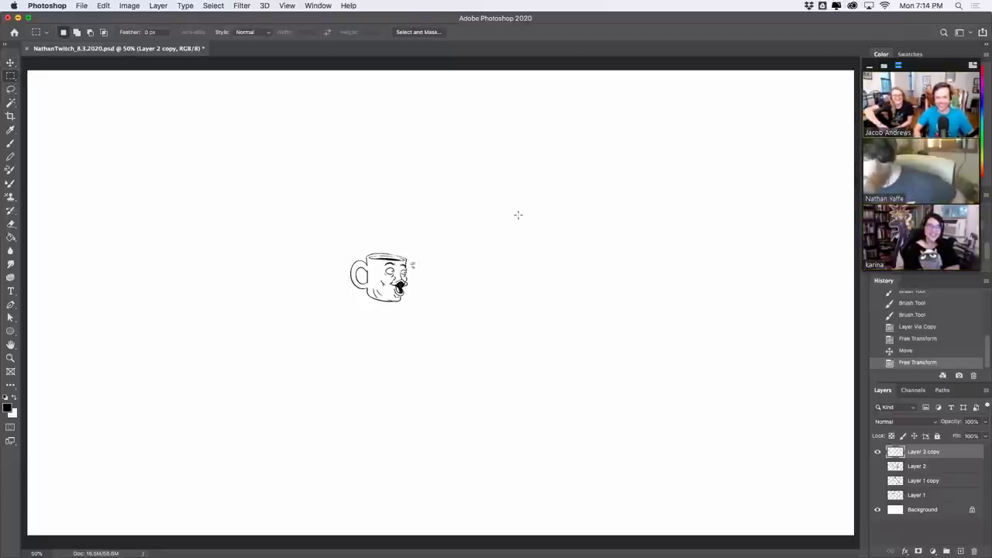
{"action": "left_click", "coordinate": [877, 451]}
{"action": "left_click", "coordinate": [878, 466]}
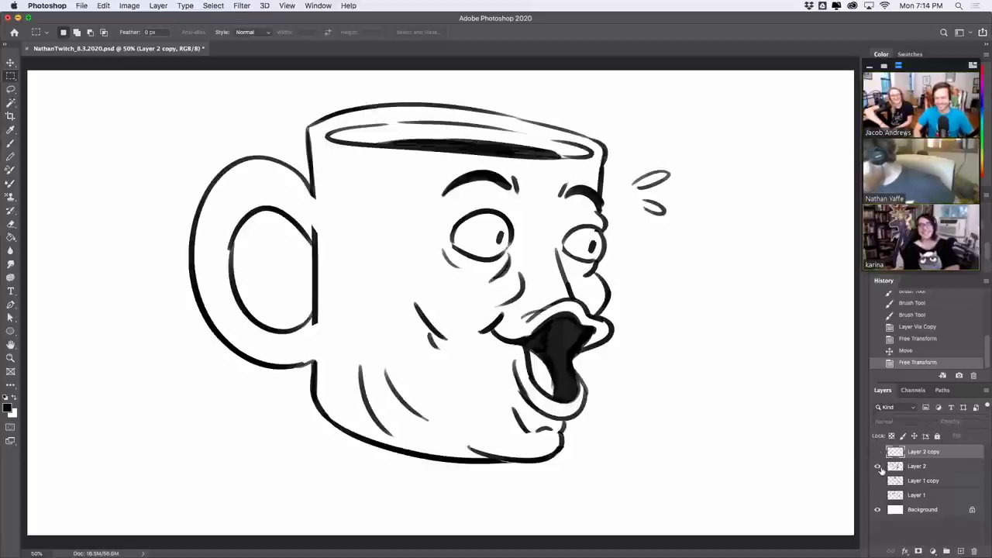
{"action": "left_click", "coordinate": [11, 62]}
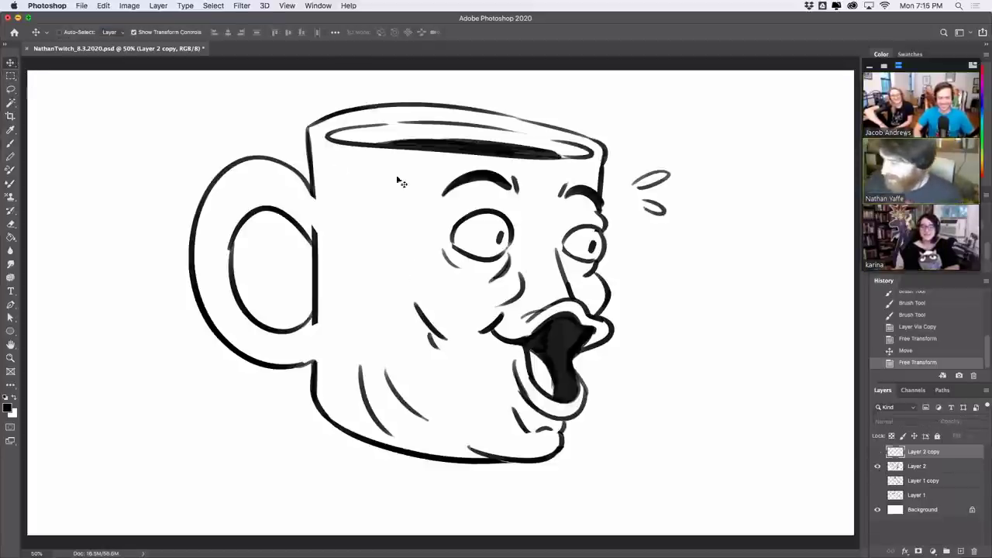
{"action": "left_click", "coordinate": [909, 470]}
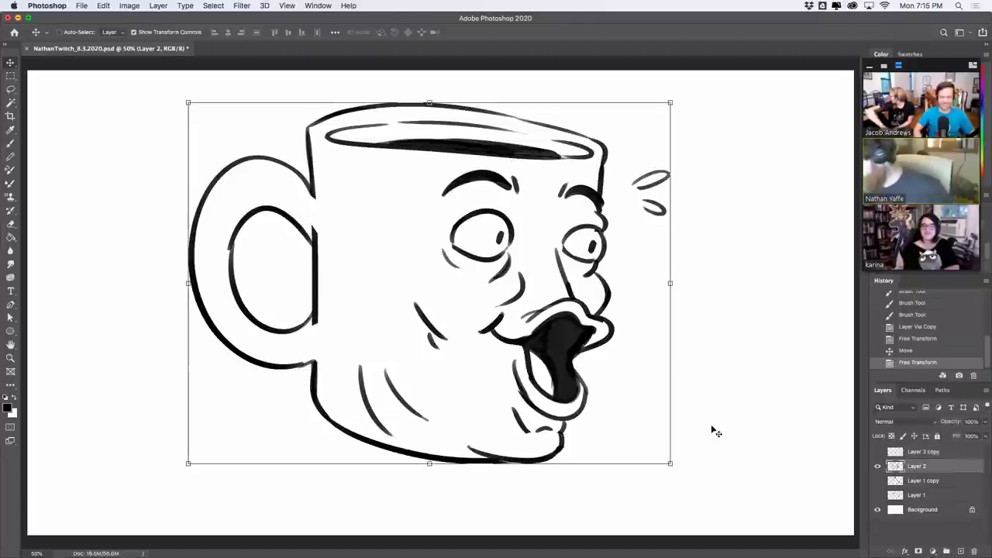
{"action": "left_click_drag", "start_coordinate": [550, 370], "coordinate": [541, 386]}
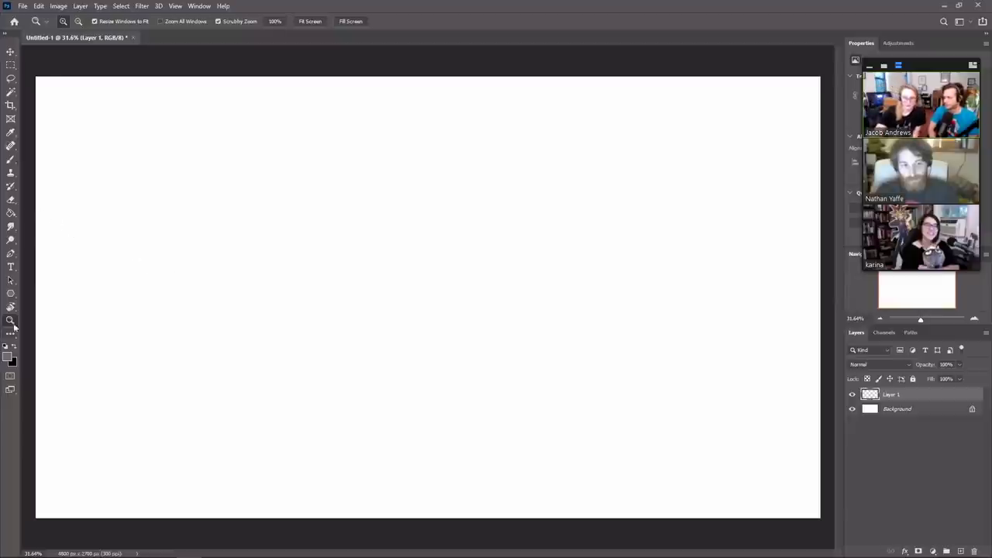
Step: Frame a large square drawing area in the middle of the blank canvas by filling everything outside it with black on Layer 1
{"action": "left_click", "coordinate": [12, 66]}
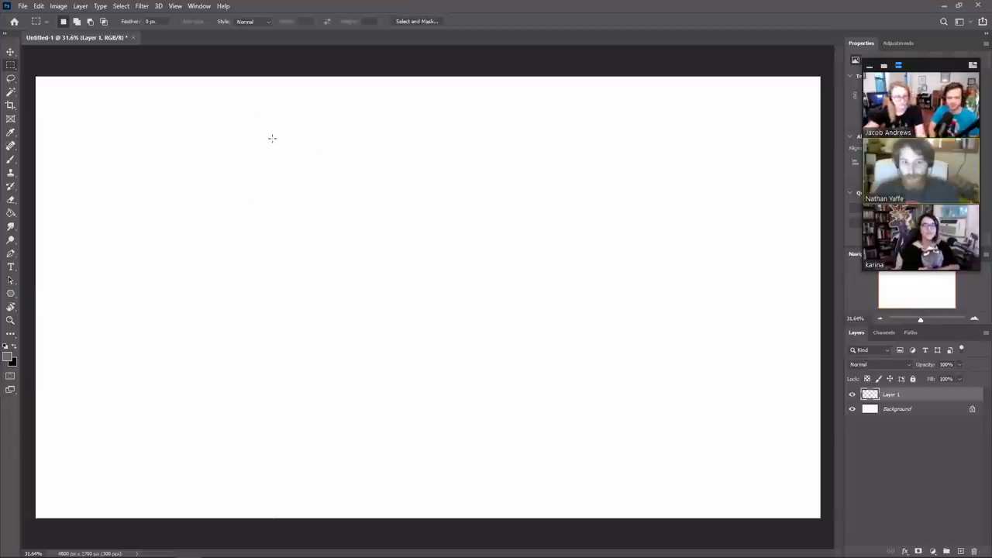
{"action": "left_click_drag", "start_coordinate": [258, 111], "coordinate": [620, 484]}
{"action": "key", "text": "space"}
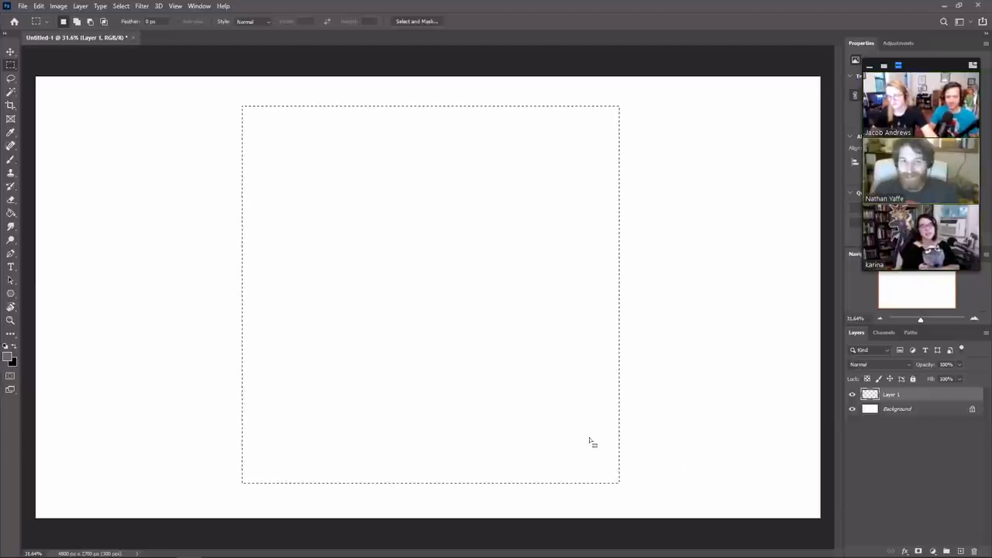
{"action": "key", "text": "d"}
{"action": "key", "text": "g"}
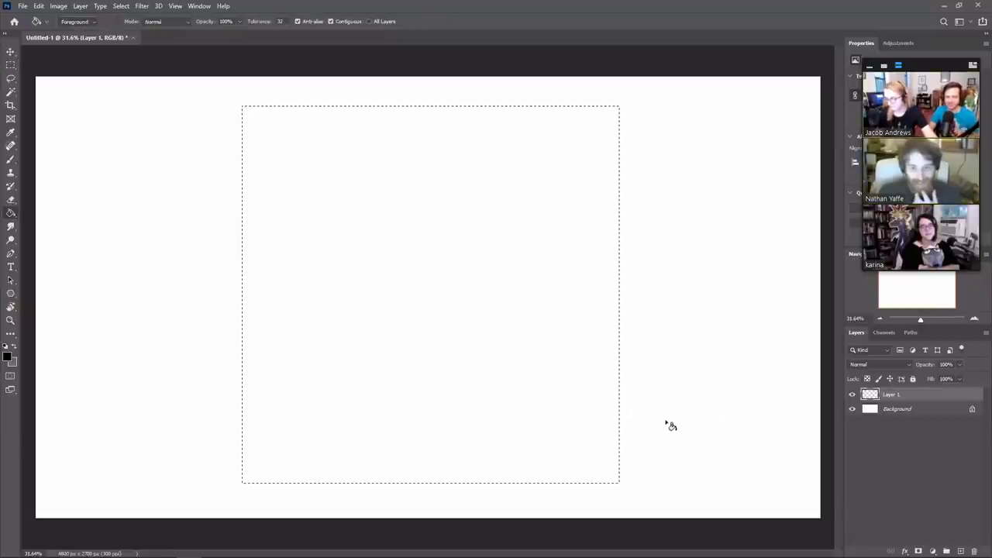
{"action": "key", "text": "ctrl+shift+i"}
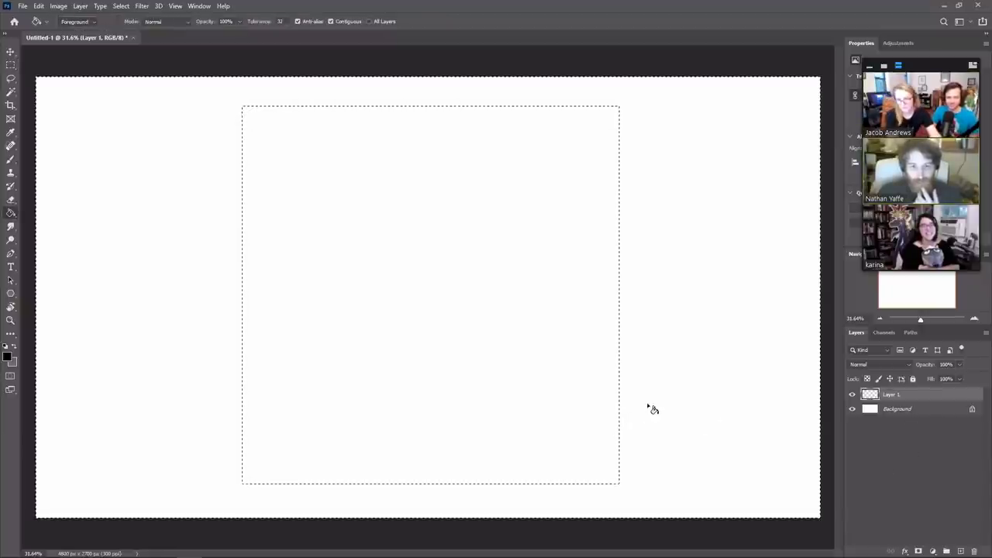
{"action": "left_click", "coordinate": [665, 488]}
{"action": "key", "text": "ctrl+d"}
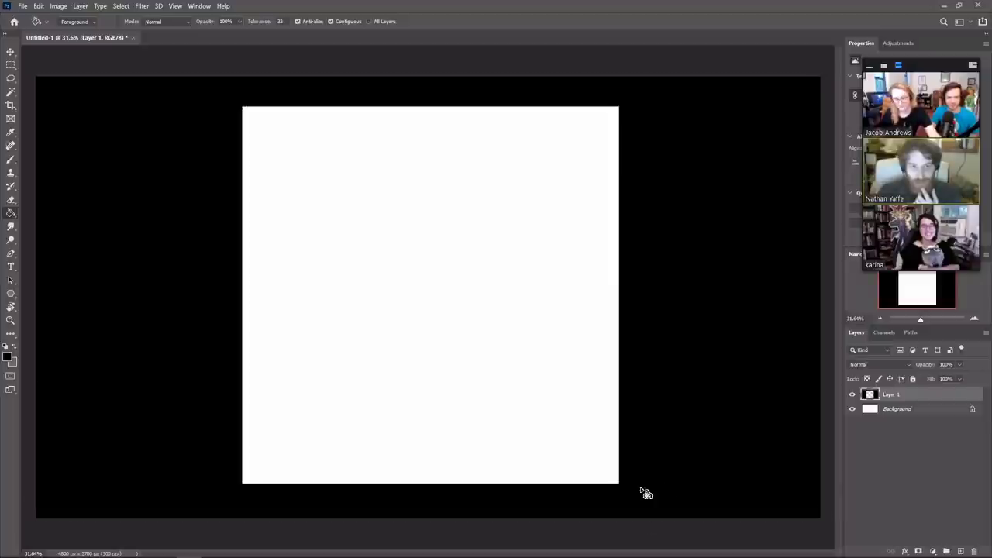
Step: Add a new layer above the black frame and switch to the Pencil tool
{"action": "left_click", "coordinate": [959, 551]}
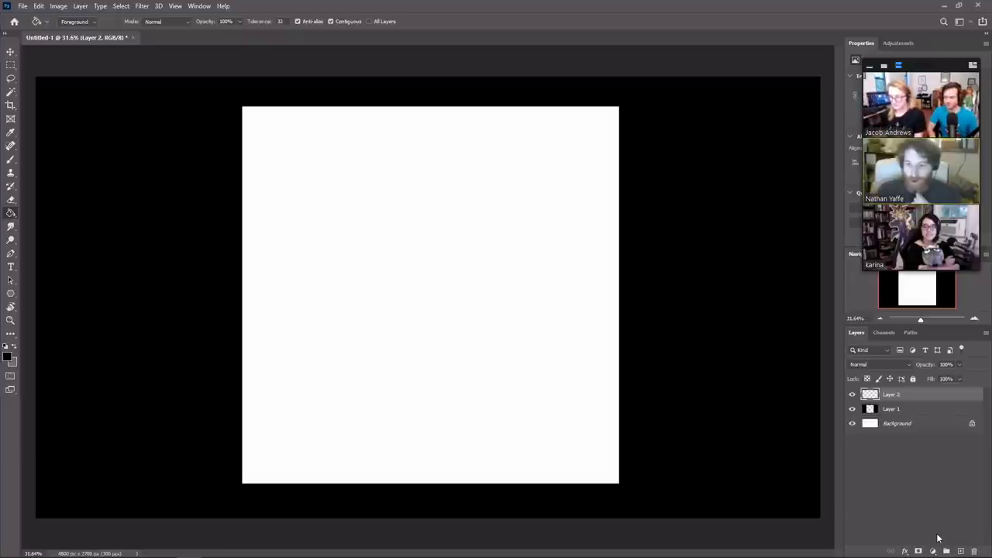
{"action": "left_click", "coordinate": [10, 159]}
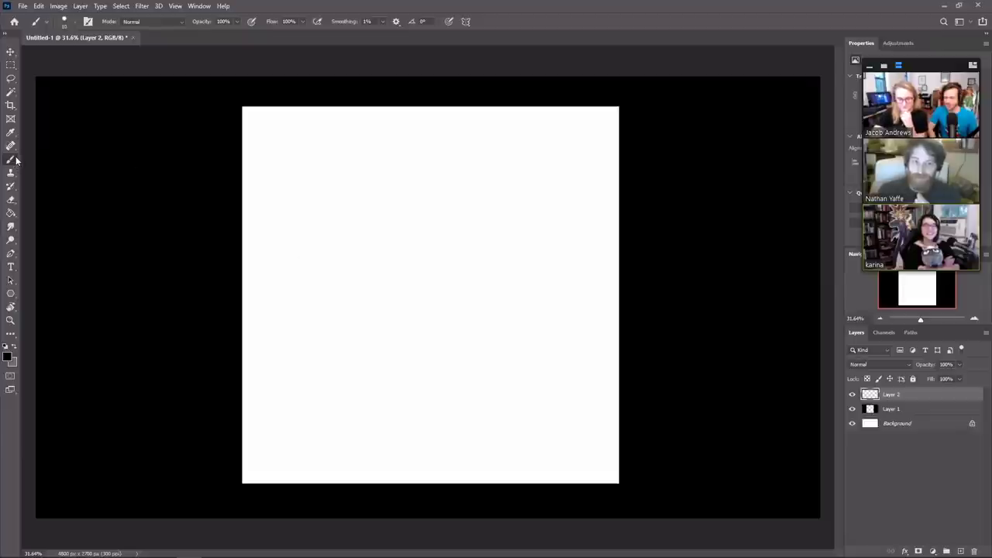
{"action": "right_click", "coordinate": [13, 161]}
{"action": "left_click", "coordinate": [60, 169]}
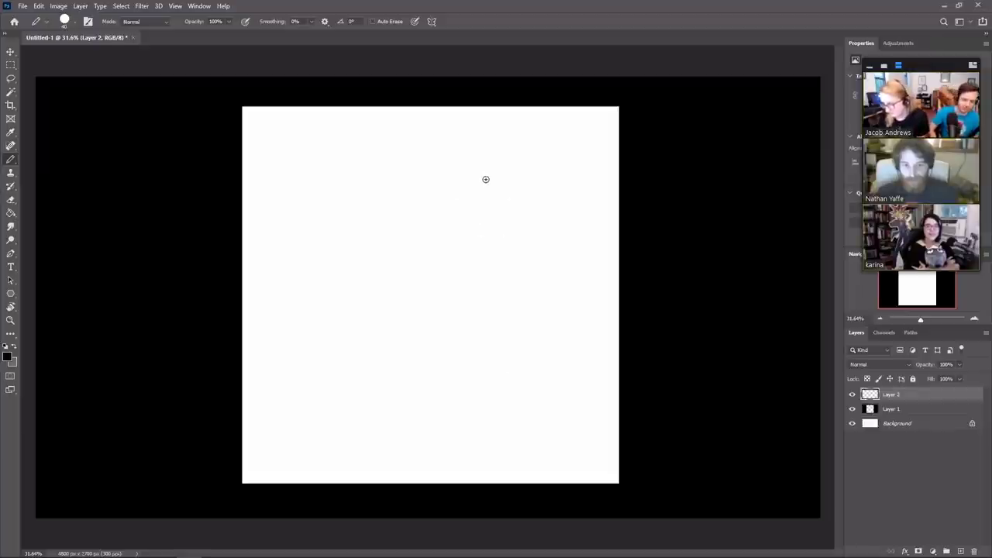
Step: Sketch the creature's large curved head outline, with two diverging mouth lines starting from the front lower corner of the face
{"action": "mouse_move", "coordinate": [485, 179]}
{"action": "left_mouse_down"}
{"action": "mouse_move", "coordinate": [444, 165]}
{"action": "mouse_move", "coordinate": [375, 187]}
{"action": "mouse_move", "coordinate": [336, 254]}
{"action": "mouse_move", "coordinate": [333, 315]}
{"action": "left_mouse_up"}
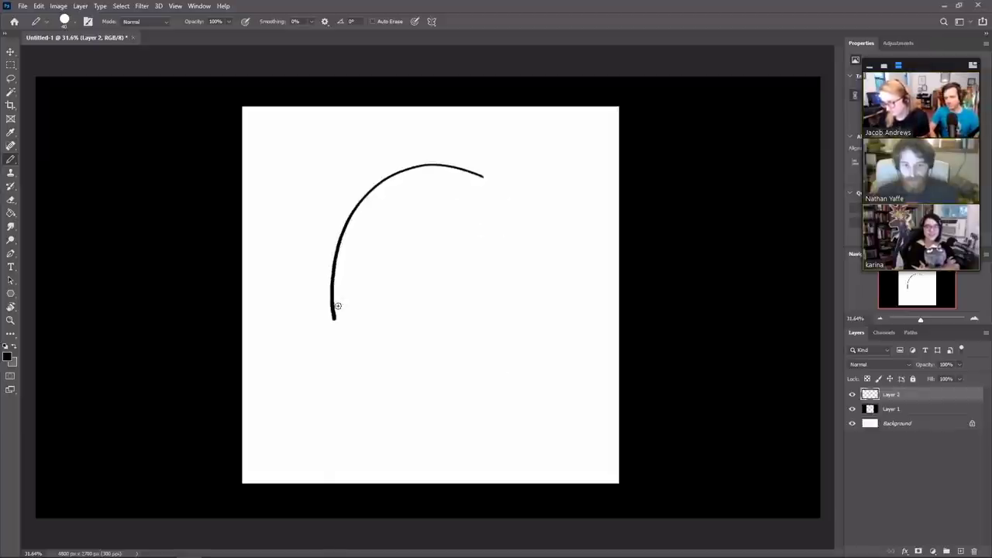
{"action": "key", "text": "ctrl+z"}
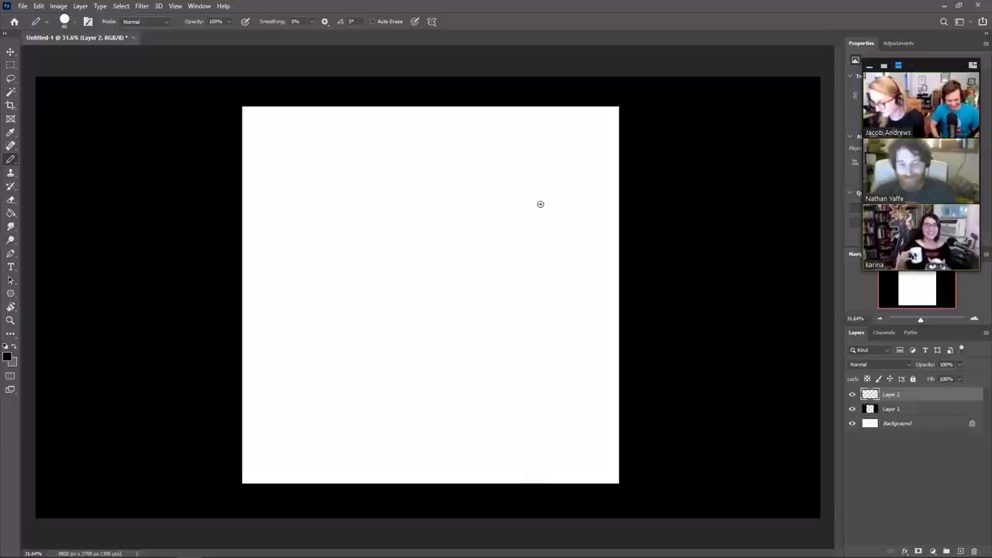
{"action": "mouse_move", "coordinate": [539, 199]}
{"action": "left_mouse_down"}
{"action": "mouse_move", "coordinate": [472, 161]}
{"action": "mouse_move", "coordinate": [377, 203]}
{"action": "mouse_move", "coordinate": [353, 317]}
{"action": "mouse_move", "coordinate": [362, 328]}
{"action": "mouse_move", "coordinate": [355, 317]}
{"action": "mouse_move", "coordinate": [455, 310]}
{"action": "left_mouse_up"}
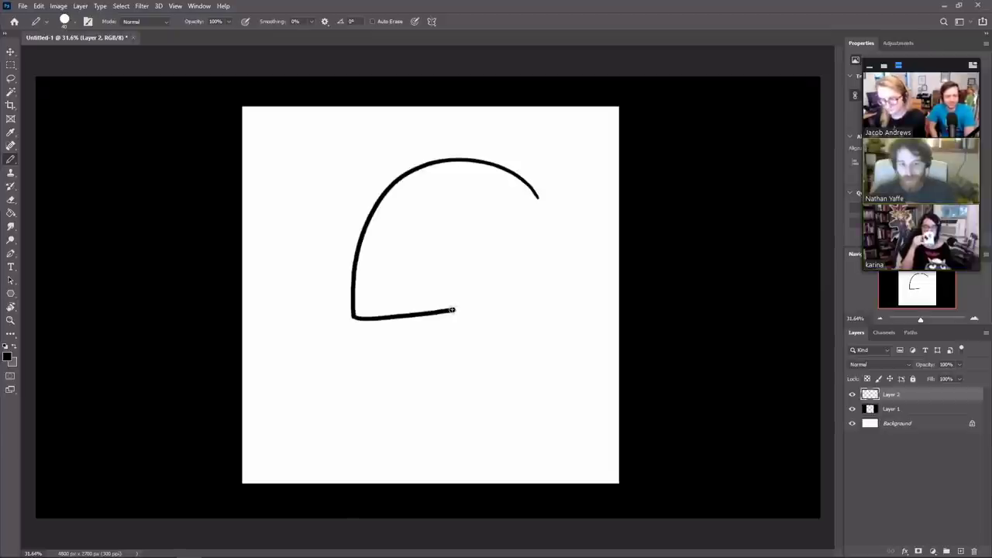
{"action": "key", "text": "ctrl+z"}
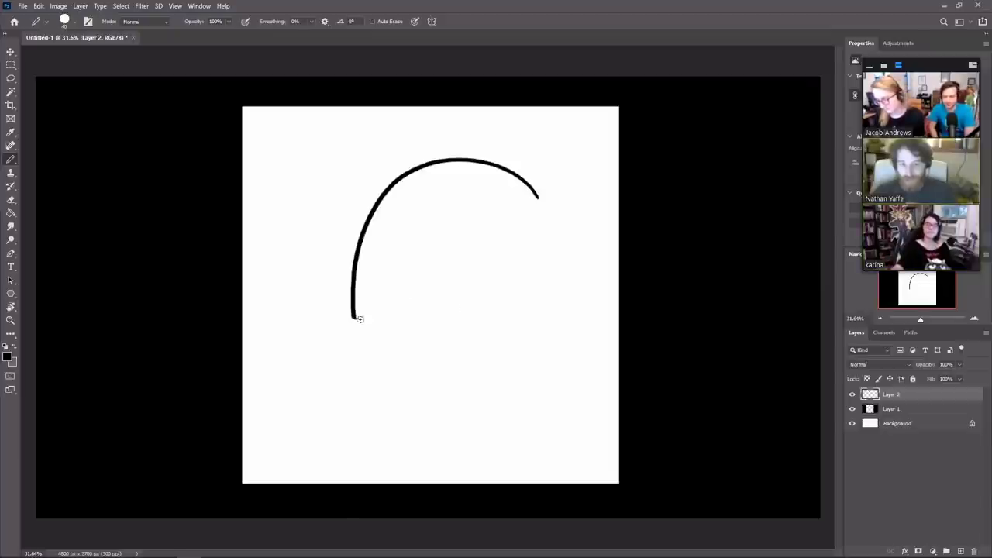
{"action": "left_click_drag", "start_coordinate": [360, 319], "coordinate": [468, 298]}
{"action": "left_click_drag", "start_coordinate": [361, 318], "coordinate": [485, 332]}
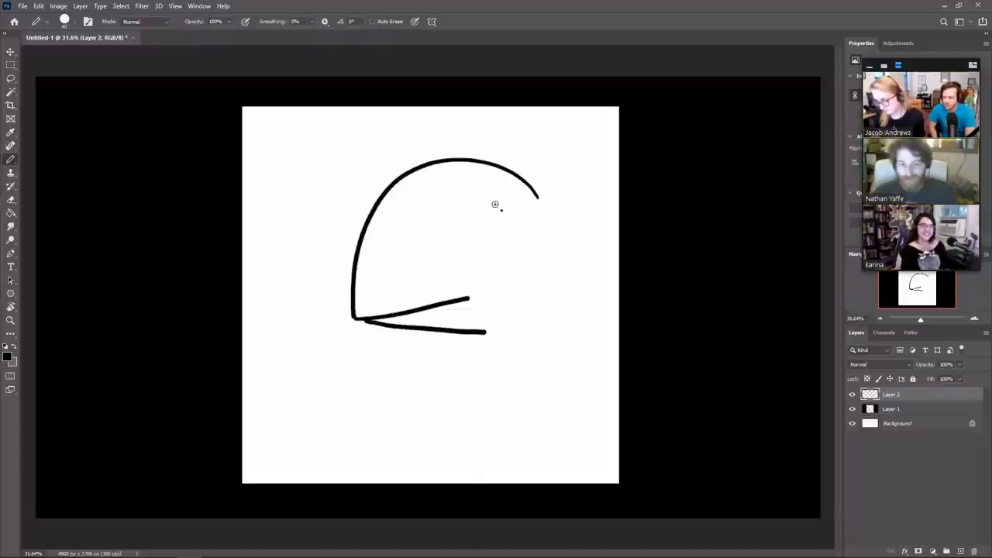
Step: Draw a large tilted, pointed oval eye inside the upper half of the head, redoing strokes until the outline closes
{"action": "mouse_move", "coordinate": [500, 207]}
{"action": "left_mouse_down"}
{"action": "mouse_move", "coordinate": [447, 197]}
{"action": "mouse_move", "coordinate": [412, 259]}
{"action": "mouse_move", "coordinate": [454, 267]}
{"action": "mouse_move", "coordinate": [492, 246]}
{"action": "mouse_move", "coordinate": [508, 219]}
{"action": "mouse_move", "coordinate": [484, 192]}
{"action": "mouse_move", "coordinate": [426, 209]}
{"action": "mouse_move", "coordinate": [424, 246]}
{"action": "left_mouse_up"}
{"action": "key", "text": "ctrl+z"}
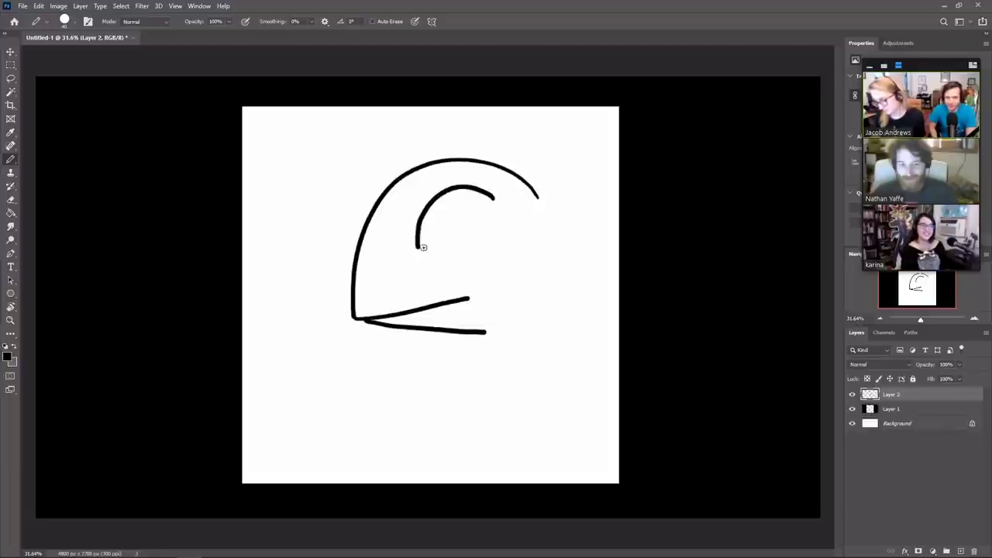
{"action": "key", "text": "ctrl+z"}
{"action": "mouse_move", "coordinate": [497, 203]}
{"action": "left_mouse_down"}
{"action": "mouse_move", "coordinate": [423, 223]}
{"action": "mouse_move", "coordinate": [420, 246]}
{"action": "mouse_move", "coordinate": [439, 259]}
{"action": "mouse_move", "coordinate": [492, 250]}
{"action": "mouse_move", "coordinate": [505, 204]}
{"action": "left_mouse_up"}
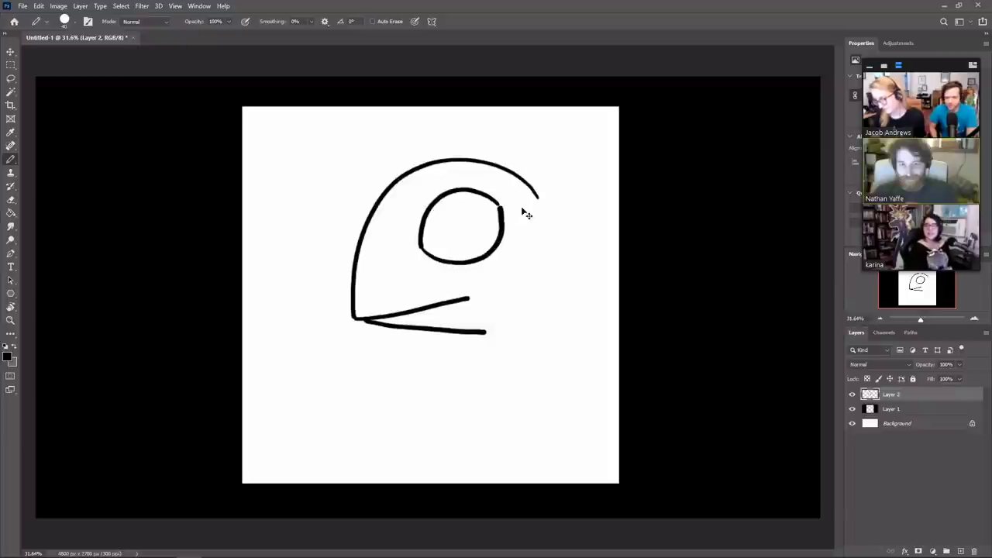
{"action": "key", "text": "ctrl+z"}
{"action": "mouse_move", "coordinate": [423, 247]}
{"action": "left_mouse_down"}
{"action": "mouse_move", "coordinate": [487, 235]}
{"action": "mouse_move", "coordinate": [500, 203]}
{"action": "mouse_move", "coordinate": [488, 237]}
{"action": "mouse_move", "coordinate": [467, 252]}
{"action": "mouse_move", "coordinate": [420, 246]}
{"action": "left_mouse_up"}
{"action": "key", "text": "ctrl+z"}
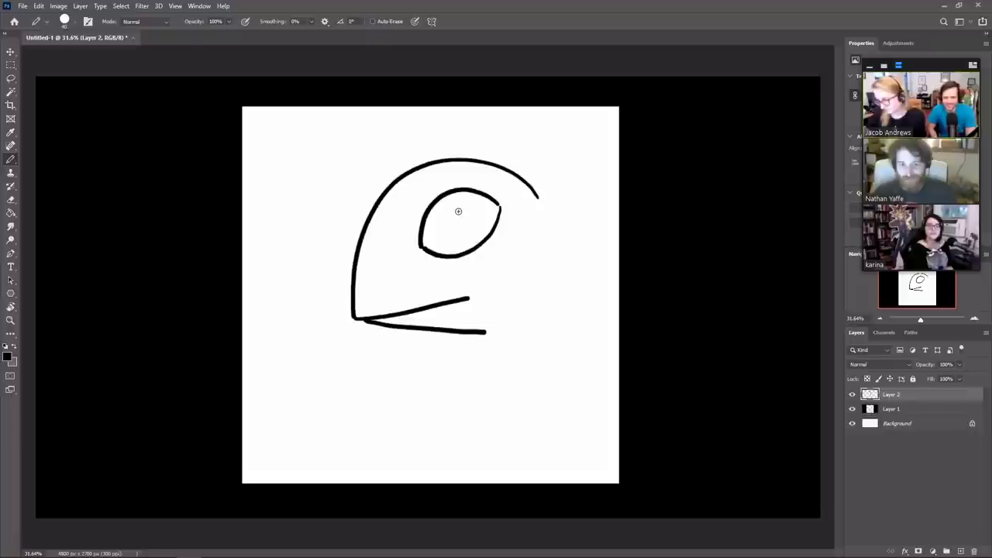
Step: Draw a thick X-shaped pupil in the middle of the eye
{"action": "left_click_drag", "start_coordinate": [453, 208], "coordinate": [468, 234]}
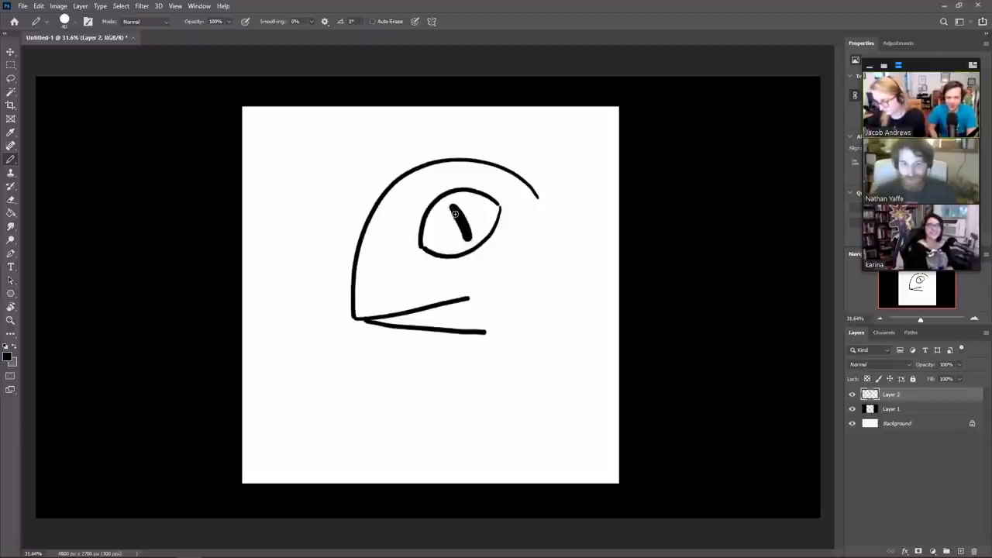
{"action": "key", "text": "e"}
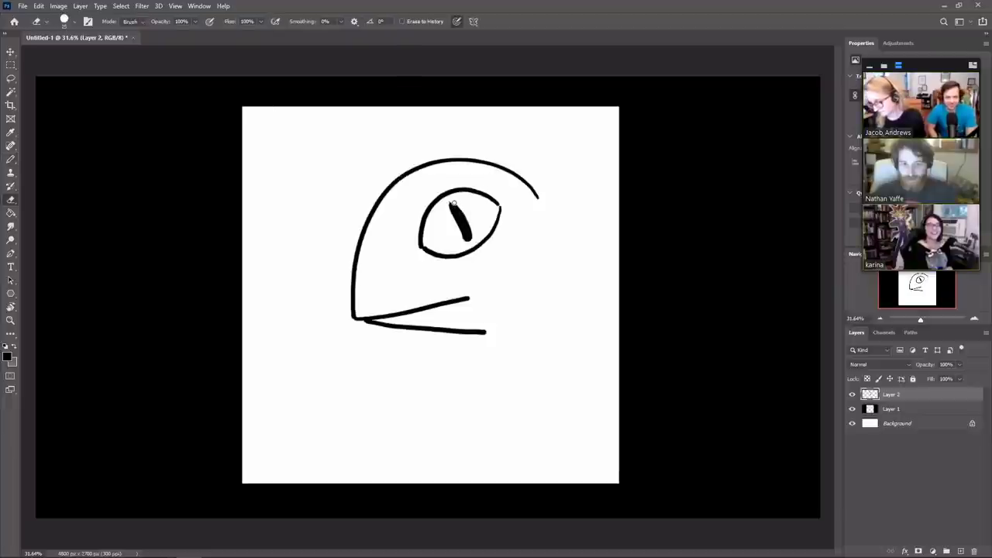
{"action": "key", "text": "v"}
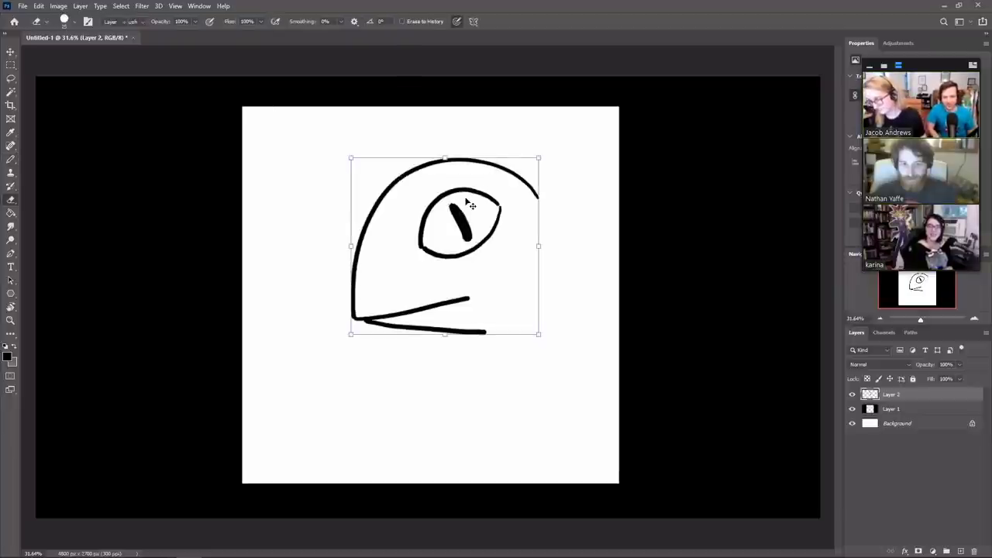
{"action": "key", "text": "b"}
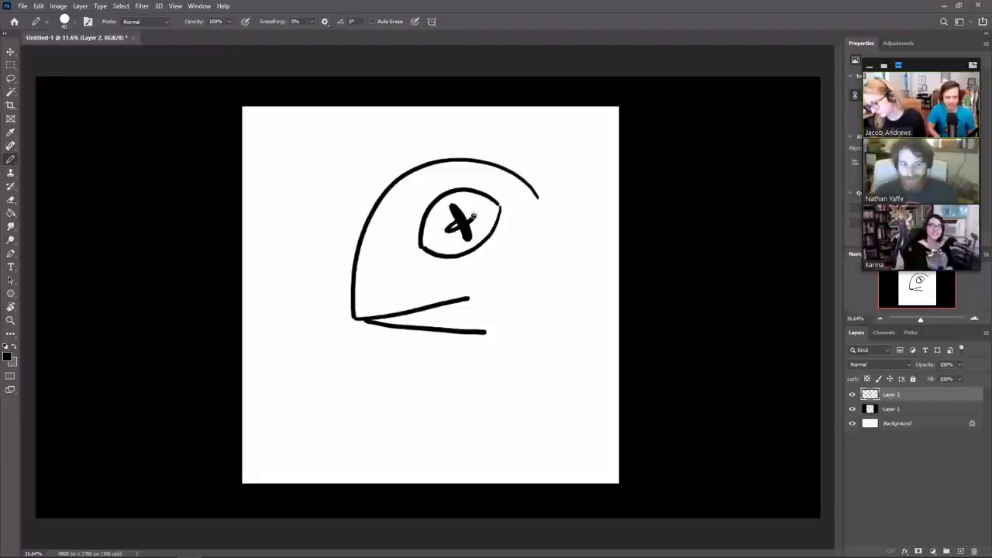
{"action": "mouse_move", "coordinate": [474, 216]}
{"action": "left_mouse_down"}
{"action": "mouse_move", "coordinate": [452, 228]}
{"action": "mouse_move", "coordinate": [469, 217]}
{"action": "mouse_move", "coordinate": [457, 221]}
{"action": "left_mouse_up"}
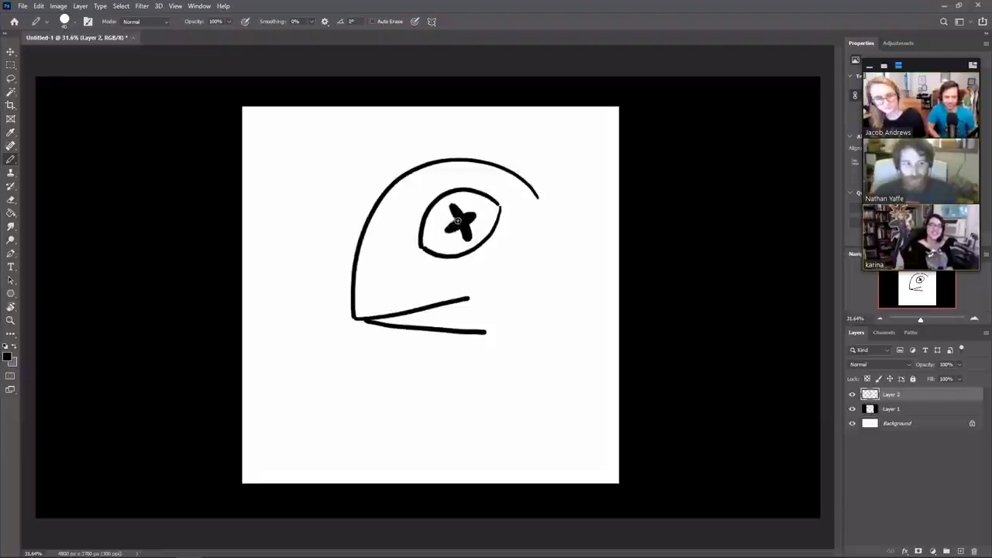
{"action": "key", "text": "e"}
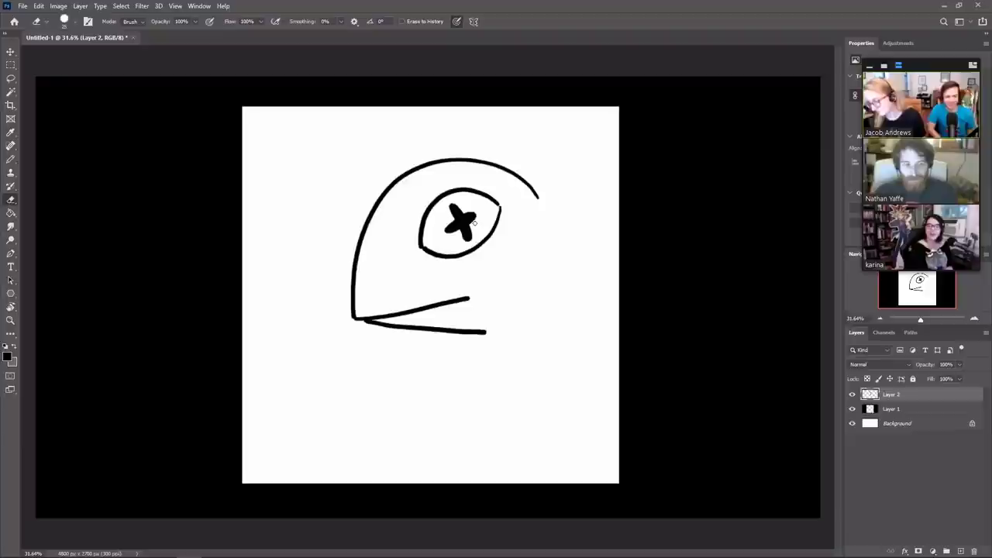
{"action": "key", "text": "b"}
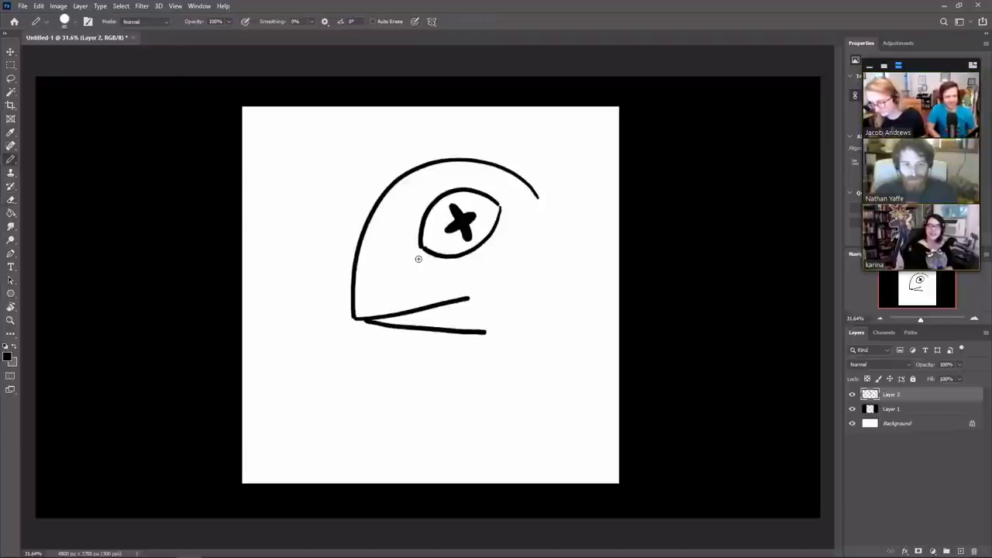
Step: Add a curved bag line under the eye and a second eye bulging from the head's front edge
{"action": "mouse_move", "coordinate": [417, 255]}
{"action": "left_mouse_down"}
{"action": "mouse_move", "coordinate": [455, 268]}
{"action": "mouse_move", "coordinate": [489, 255]}
{"action": "left_mouse_up"}
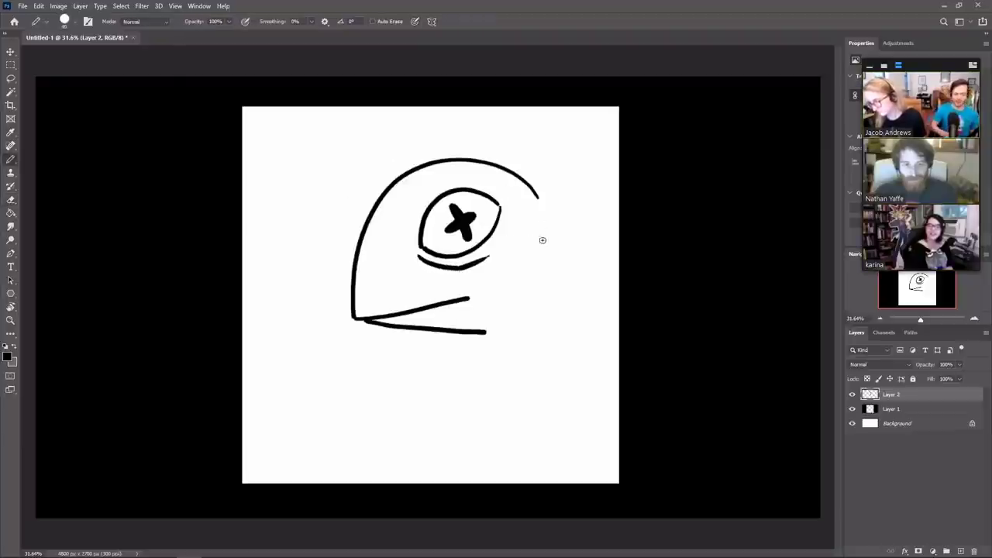
{"action": "key", "text": "ctrl+z"}
{"action": "left_click_drag", "start_coordinate": [420, 256], "coordinate": [500, 252]}
{"action": "mouse_move", "coordinate": [390, 187]}
{"action": "left_mouse_down"}
{"action": "mouse_move", "coordinate": [362, 211]}
{"action": "mouse_move", "coordinate": [356, 246]}
{"action": "mouse_move", "coordinate": [380, 187]}
{"action": "mouse_move", "coordinate": [355, 222]}
{"action": "mouse_move", "coordinate": [353, 266]}
{"action": "left_mouse_up"}
{"action": "key", "text": "ctrl+z"}
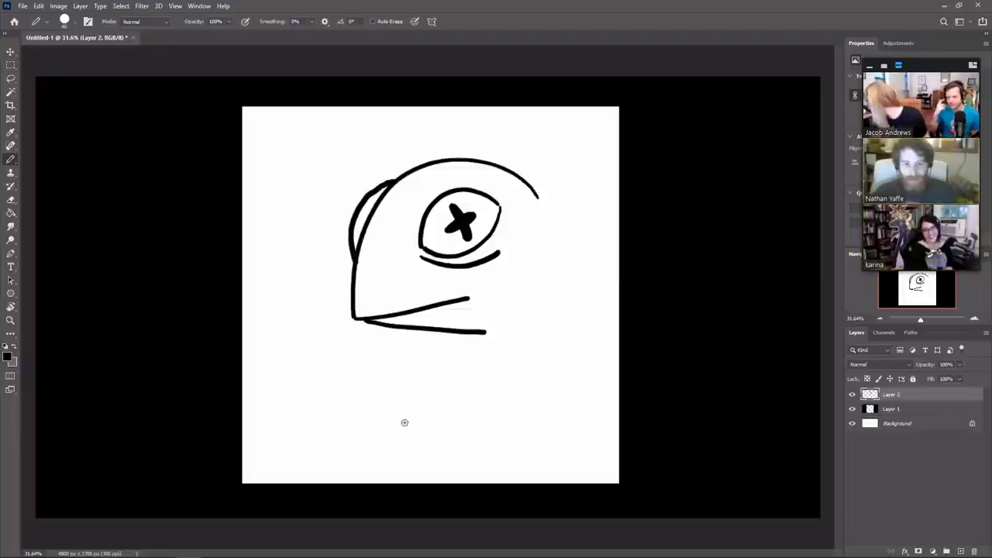
Step: Erase the straight mouth lines and redraw the mouth as two upward-curving lip lines from the face's lower corner
{"action": "key", "text": "e"}
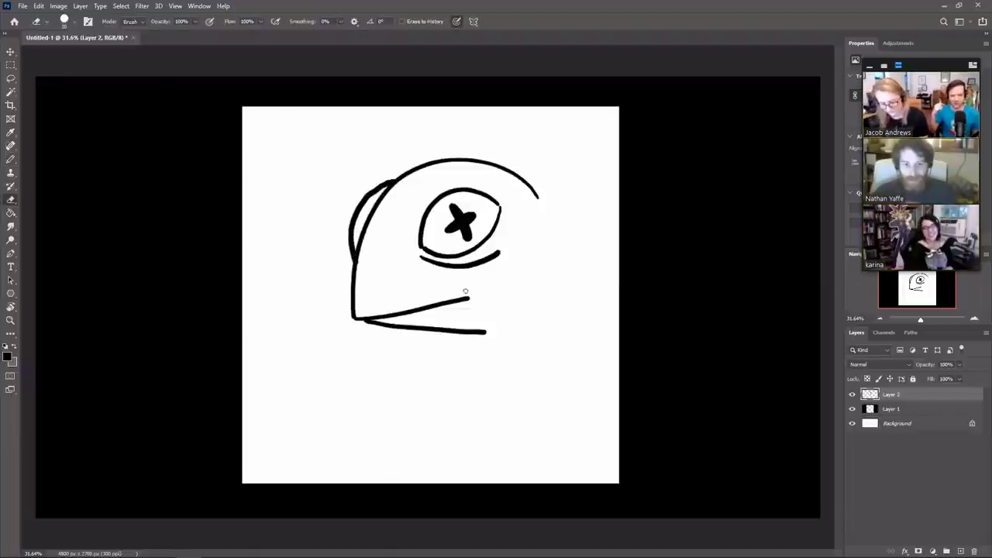
{"action": "mouse_move", "coordinate": [372, 314]}
{"action": "left_mouse_down"}
{"action": "mouse_move", "coordinate": [361, 315]}
{"action": "mouse_move", "coordinate": [465, 301]}
{"action": "mouse_move", "coordinate": [388, 325]}
{"action": "mouse_move", "coordinate": [441, 330]}
{"action": "left_mouse_up"}
{"action": "key", "text": "b"}
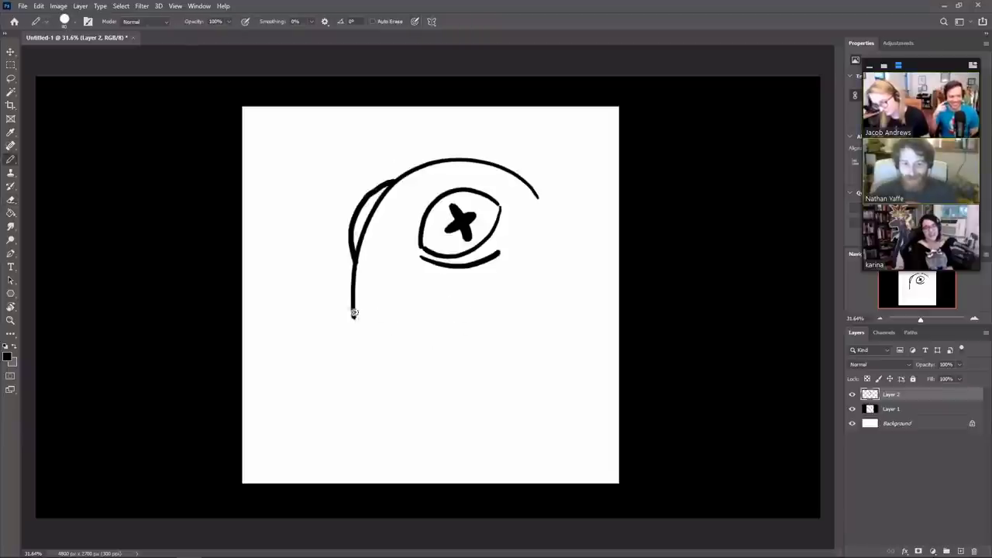
{"action": "left_click_drag", "start_coordinate": [354, 320], "coordinate": [489, 310]}
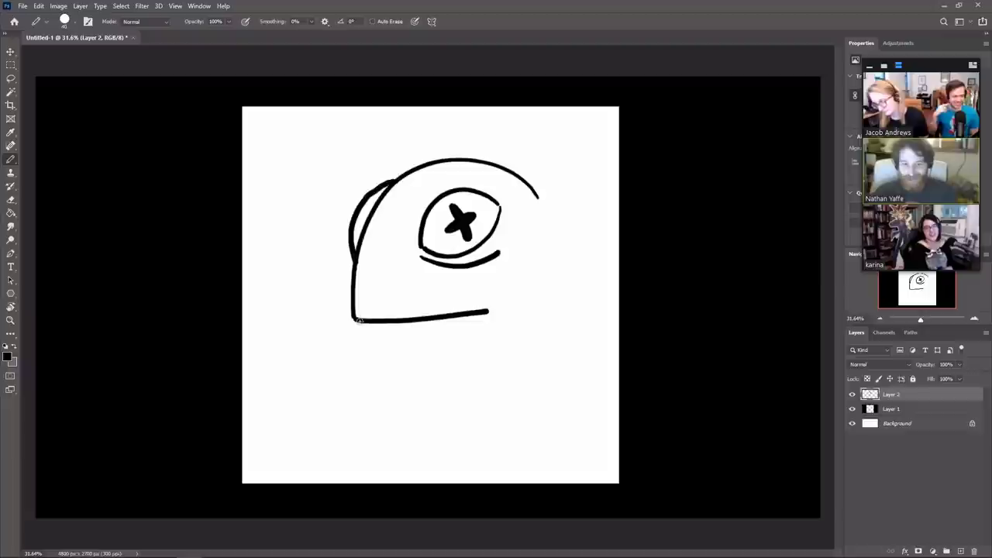
{"action": "key", "text": "ctrl+z"}
{"action": "left_click_drag", "start_coordinate": [354, 317], "coordinate": [488, 304]}
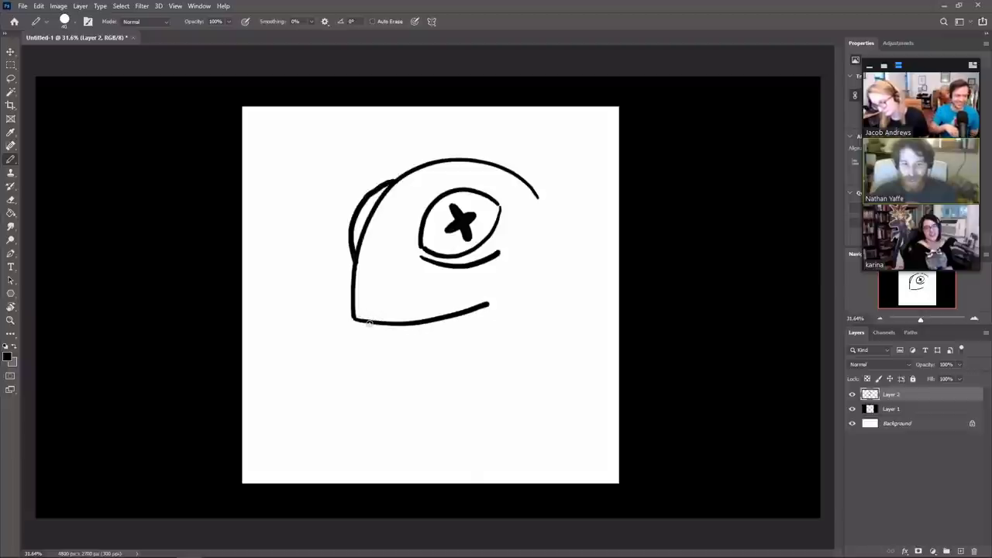
{"action": "mouse_move", "coordinate": [368, 322]}
{"action": "left_mouse_down"}
{"action": "mouse_move", "coordinate": [401, 334]}
{"action": "mouse_move", "coordinate": [509, 332]}
{"action": "left_mouse_up"}
{"action": "key", "text": "ctrl+z"}
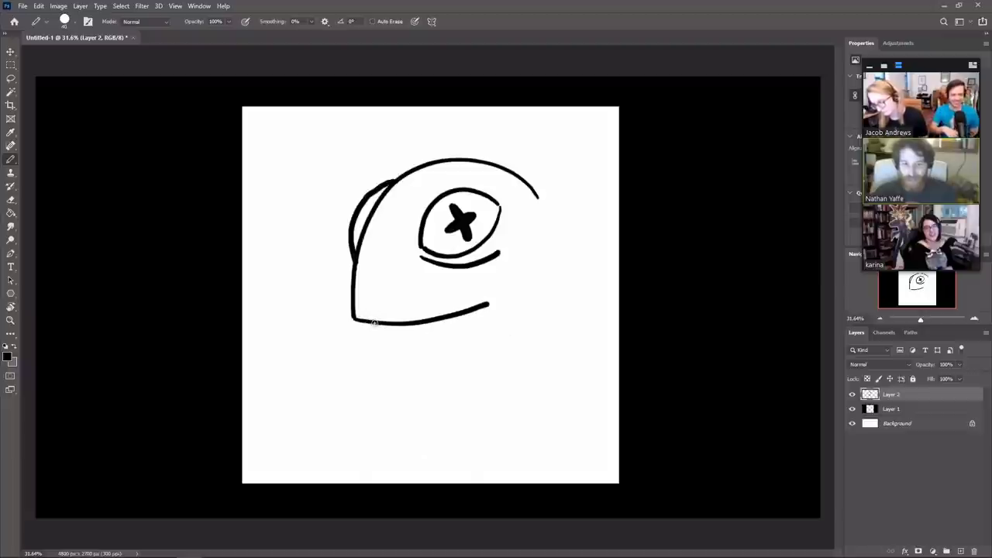
{"action": "mouse_move", "coordinate": [374, 322]}
{"action": "left_mouse_down"}
{"action": "mouse_move", "coordinate": [418, 341]}
{"action": "mouse_move", "coordinate": [509, 318]}
{"action": "left_mouse_up"}
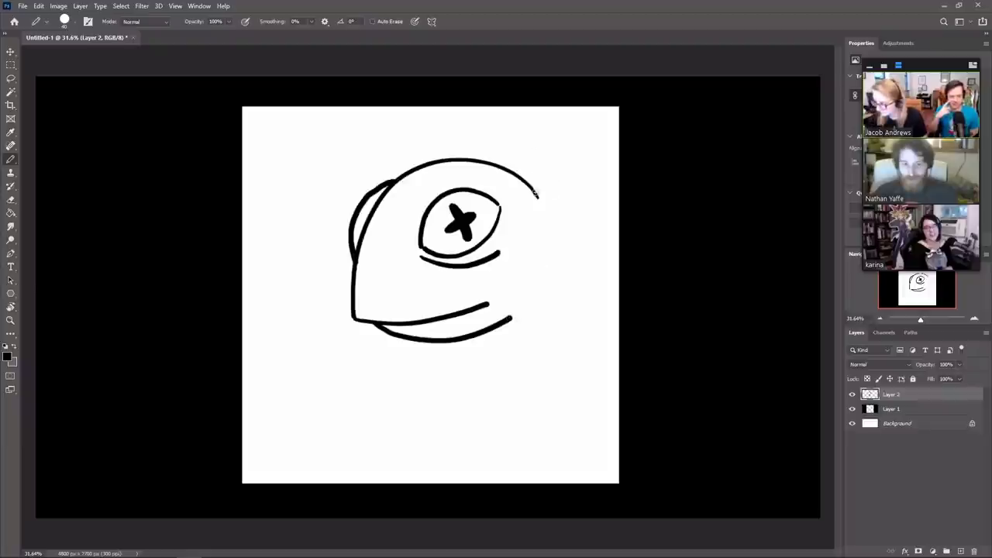
Step: Extend the back of the head downward and outline a wide, thick neck below it, cleaning up its lower front corner
{"action": "left_click_drag", "start_coordinate": [537, 196], "coordinate": [573, 299]}
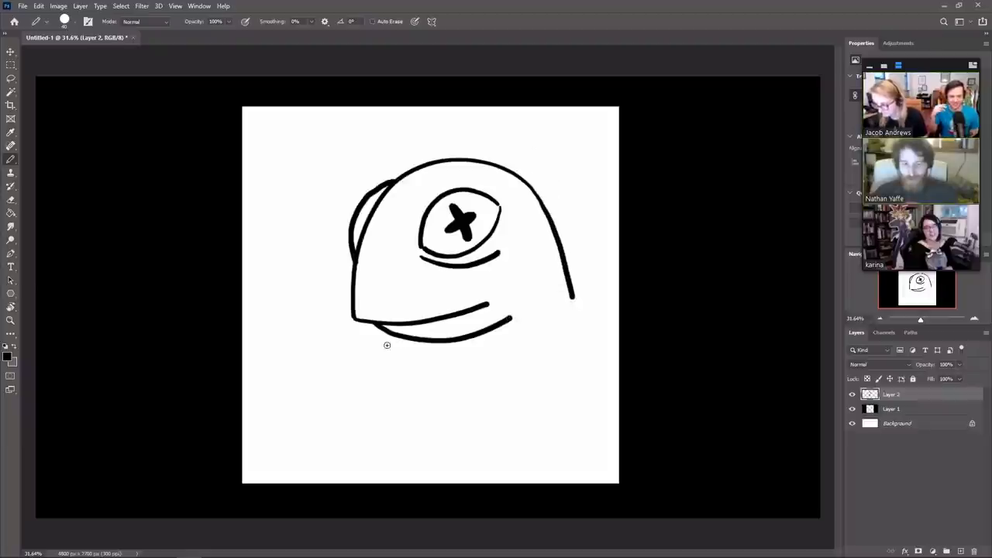
{"action": "mouse_move", "coordinate": [384, 335]}
{"action": "left_mouse_down"}
{"action": "mouse_move", "coordinate": [382, 395]}
{"action": "mouse_move", "coordinate": [414, 416]}
{"action": "left_mouse_up"}
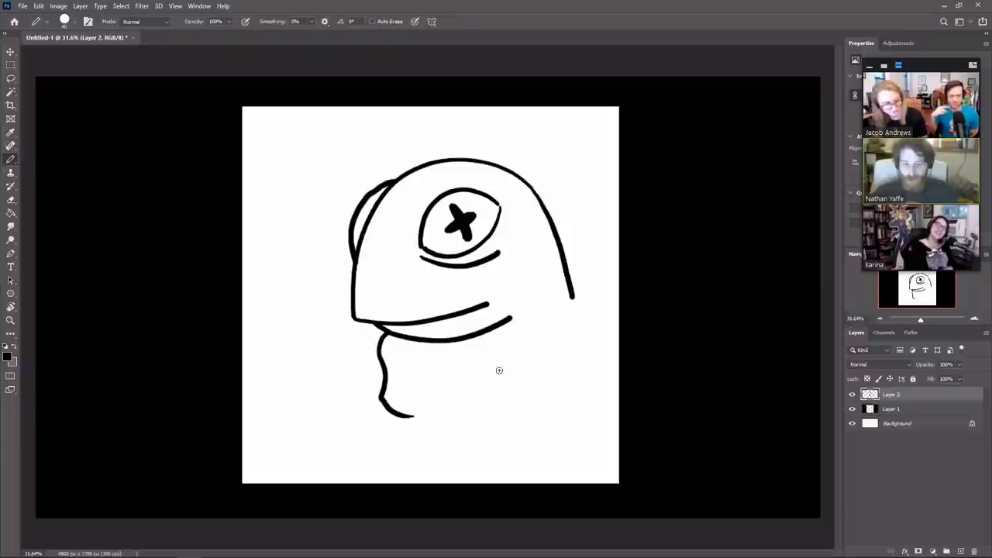
{"action": "mouse_move", "coordinate": [569, 280]}
{"action": "left_mouse_down"}
{"action": "mouse_move", "coordinate": [602, 321]}
{"action": "mouse_move", "coordinate": [585, 363]}
{"action": "mouse_move", "coordinate": [507, 406]}
{"action": "mouse_move", "coordinate": [419, 420]}
{"action": "mouse_move", "coordinate": [383, 397]}
{"action": "left_mouse_up"}
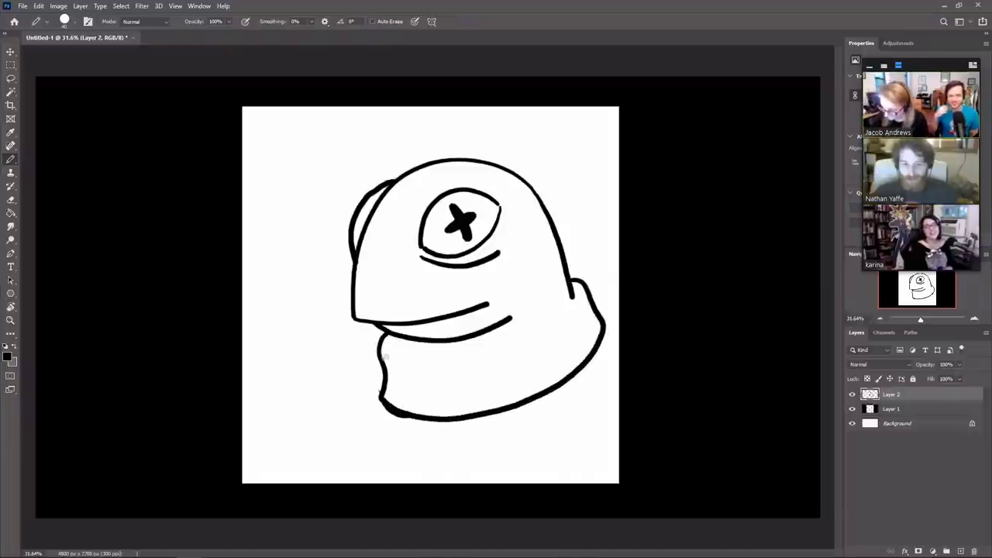
{"action": "key", "text": "e"}
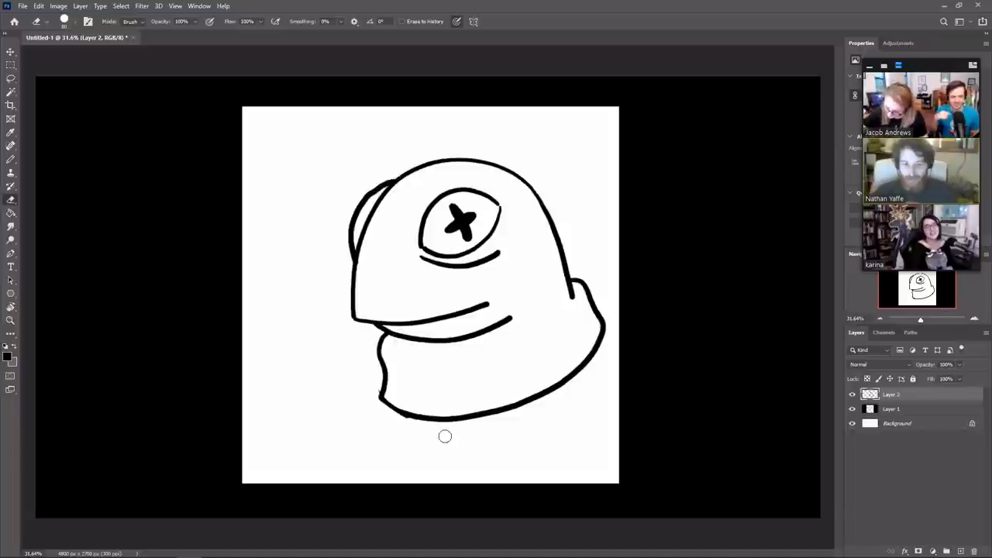
{"action": "key", "text": "b"}
{"action": "mouse_move", "coordinate": [378, 384]}
{"action": "left_mouse_down"}
{"action": "mouse_move", "coordinate": [385, 403]}
{"action": "mouse_move", "coordinate": [408, 412]}
{"action": "left_mouse_up"}
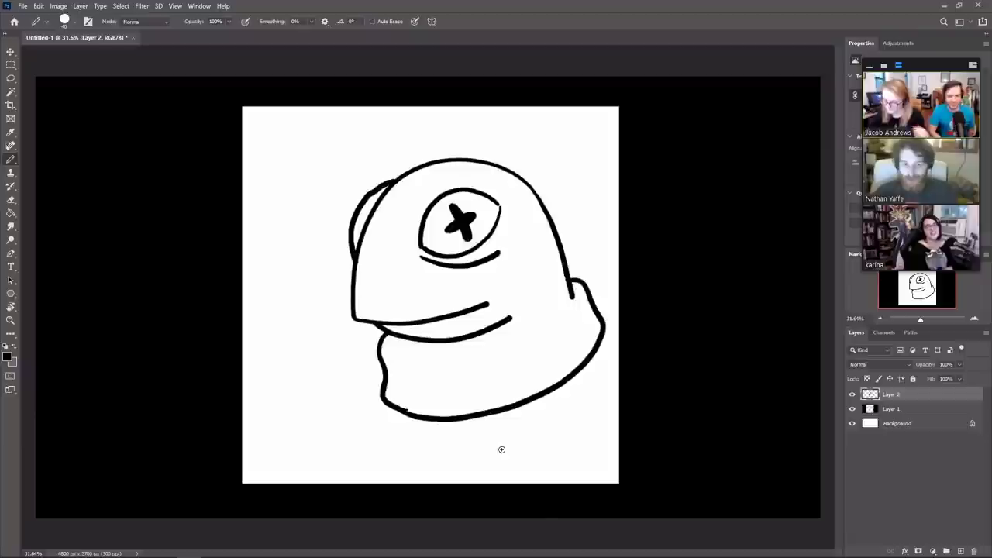
Step: Connect the back of the head to the lower lip with a curved line and refine the junction behind the head
{"action": "mouse_move", "coordinate": [566, 293]}
{"action": "left_mouse_down"}
{"action": "mouse_move", "coordinate": [542, 313]}
{"action": "mouse_move", "coordinate": [464, 338]}
{"action": "left_mouse_up"}
{"action": "key", "text": "ctrl+z"}
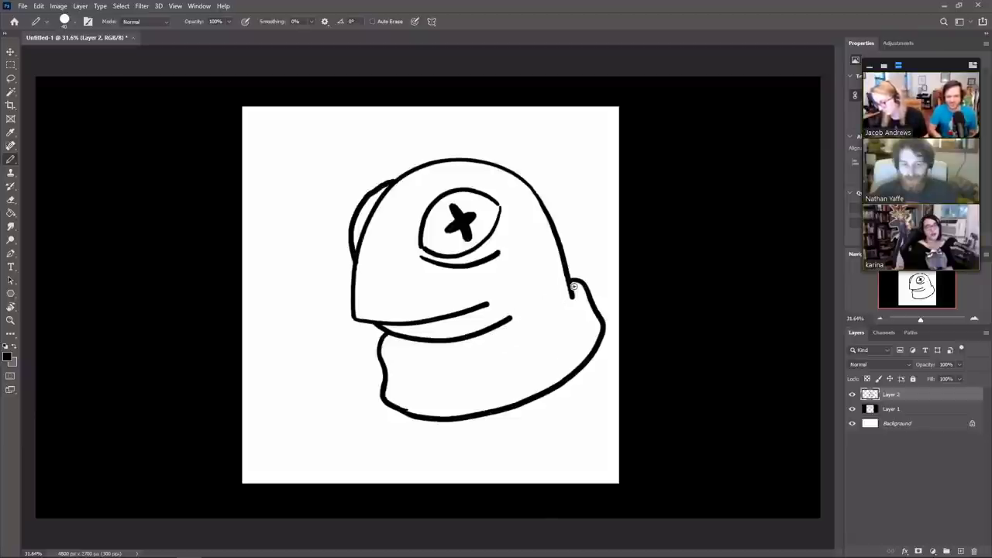
{"action": "left_click_drag", "start_coordinate": [572, 287], "coordinate": [465, 338]}
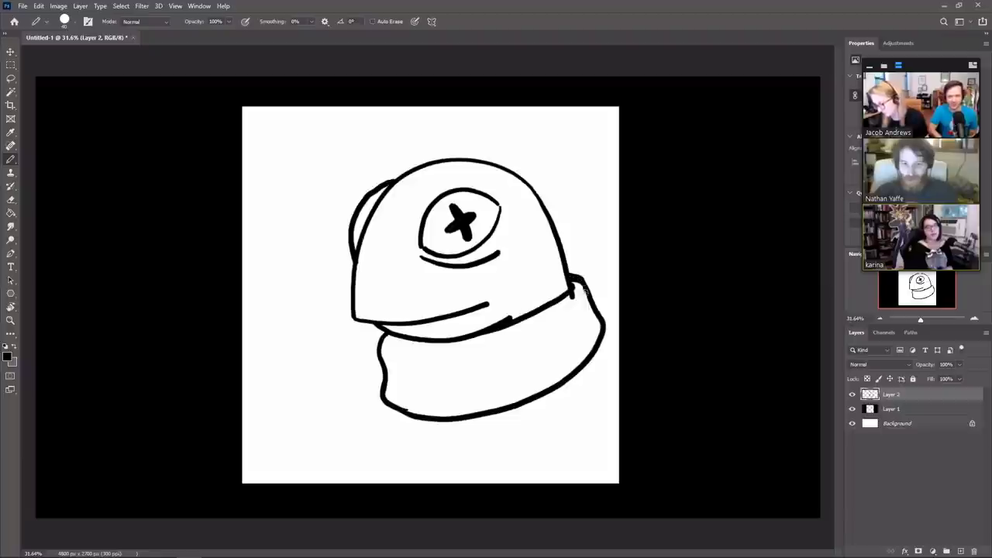
{"action": "key", "text": "e"}
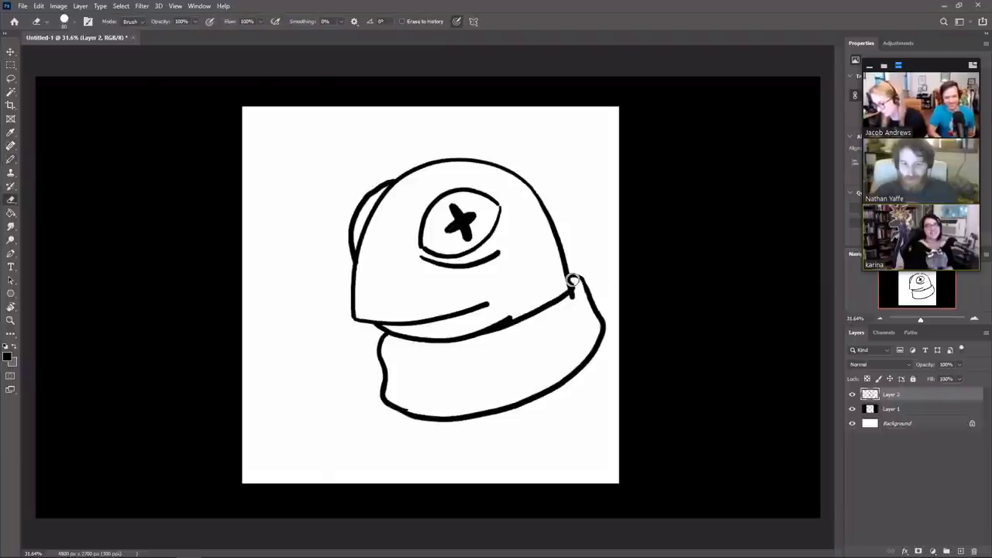
{"action": "key", "text": "b"}
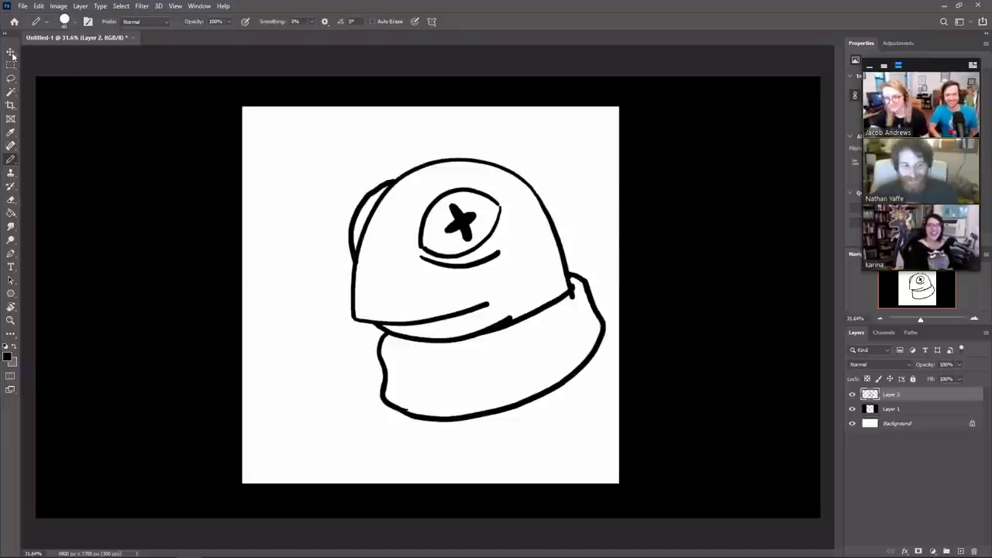
Step: Shift the creature drawing slightly forward and up, and redraw the thick neck band's lower edge with a smoother, slightly higher curve
{"action": "key", "text": "v"}
{"action": "mouse_move", "coordinate": [542, 326]}
{"action": "left_mouse_down"}
{"action": "mouse_move", "coordinate": [522, 310]}
{"action": "mouse_move", "coordinate": [520, 321]}
{"action": "left_mouse_up"}
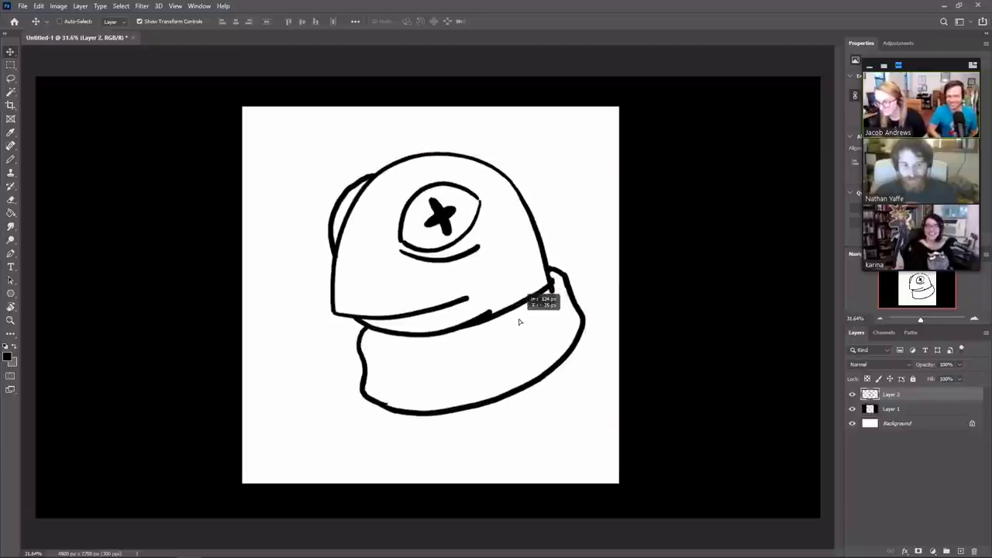
{"action": "key", "text": "b"}
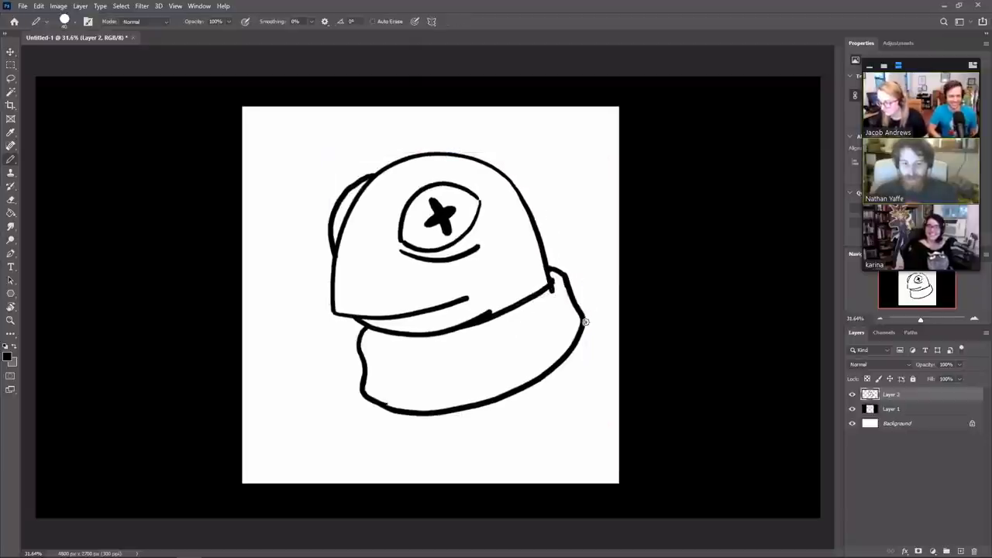
{"action": "key", "text": "e"}
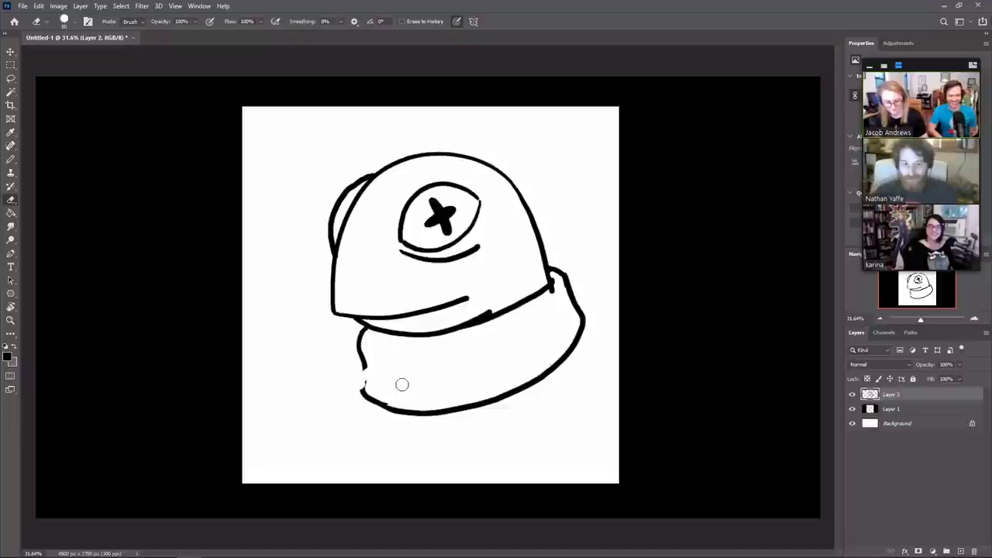
{"action": "mouse_move", "coordinate": [362, 376]}
{"action": "left_mouse_down"}
{"action": "mouse_move", "coordinate": [361, 385]}
{"action": "mouse_move", "coordinate": [496, 399]}
{"action": "left_mouse_up"}
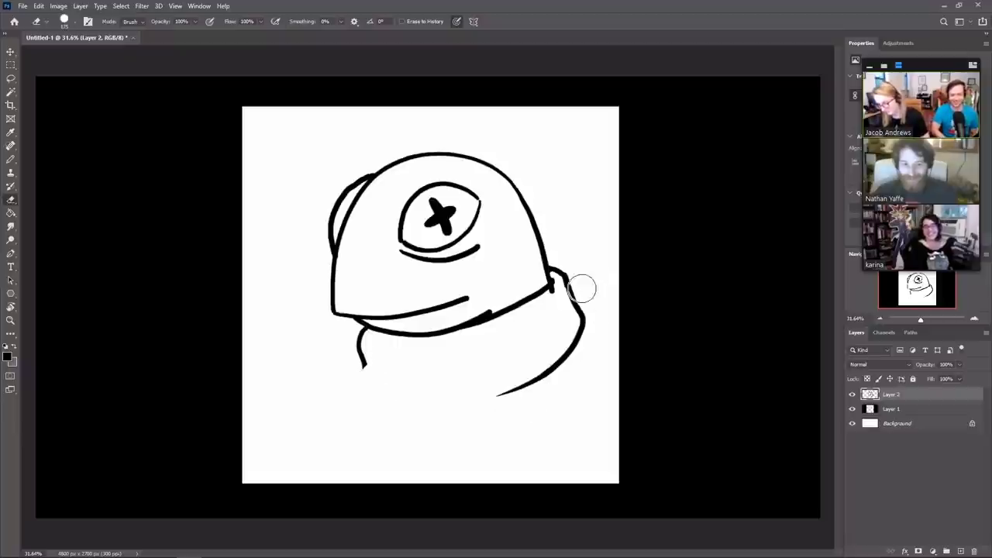
{"action": "key", "text": "v"}
{"action": "key", "text": "b"}
{"action": "mouse_move", "coordinate": [364, 363]}
{"action": "left_mouse_down"}
{"action": "mouse_move", "coordinate": [364, 383]}
{"action": "mouse_move", "coordinate": [411, 401]}
{"action": "mouse_move", "coordinate": [544, 375]}
{"action": "left_mouse_up"}
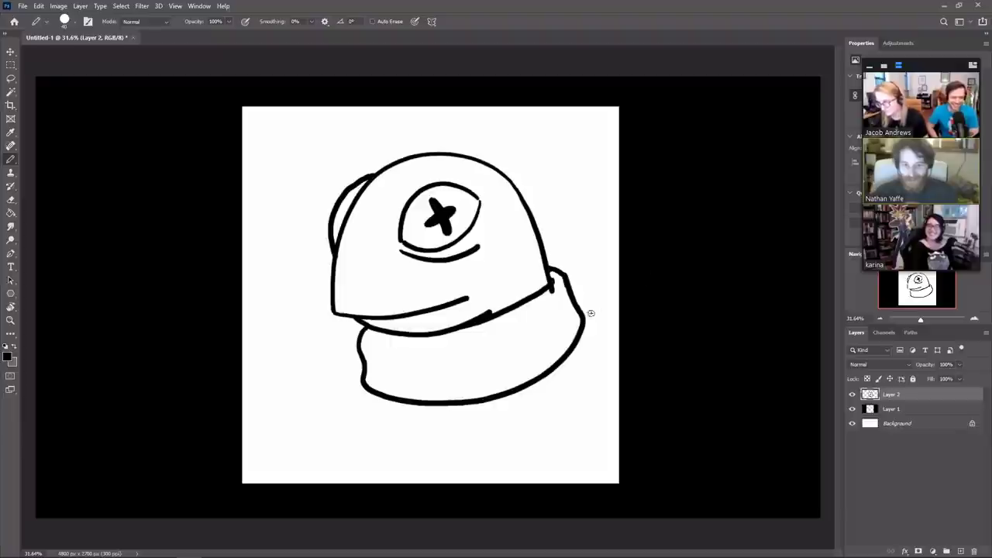
Step: Draw the back of the body as a sloping line from the neck band to the frame's lower corner behind the creature
{"action": "left_click_drag", "start_coordinate": [582, 333], "coordinate": [620, 402]}
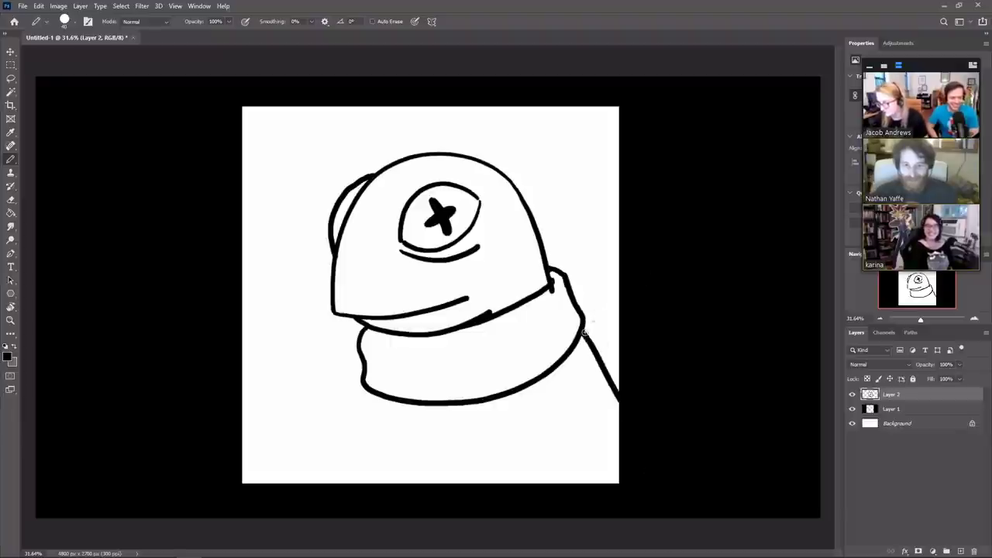
{"action": "key", "text": "ctrl+z"}
{"action": "left_click_drag", "start_coordinate": [579, 331], "coordinate": [614, 484]}
{"action": "key", "text": "ctrl+z"}
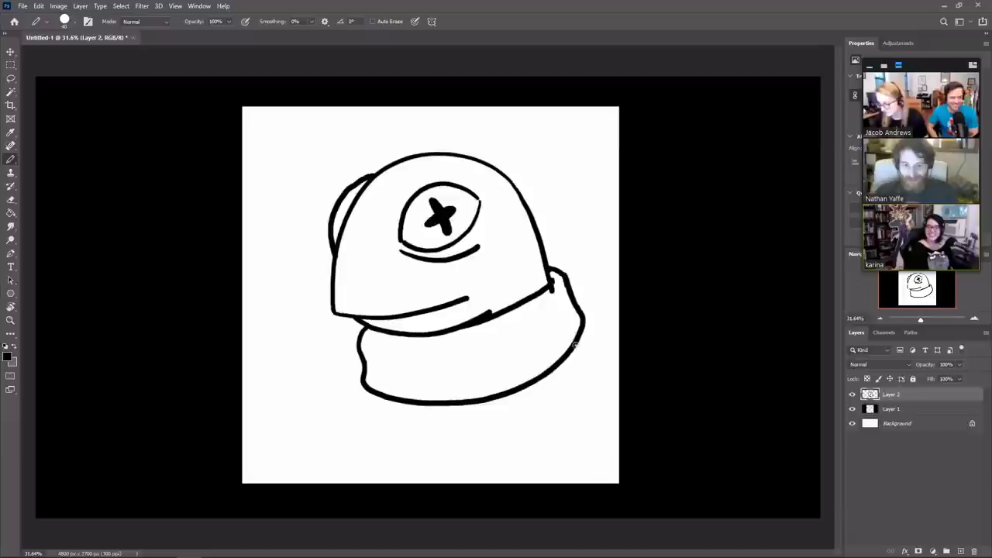
{"action": "left_click_drag", "start_coordinate": [575, 344], "coordinate": [618, 480]}
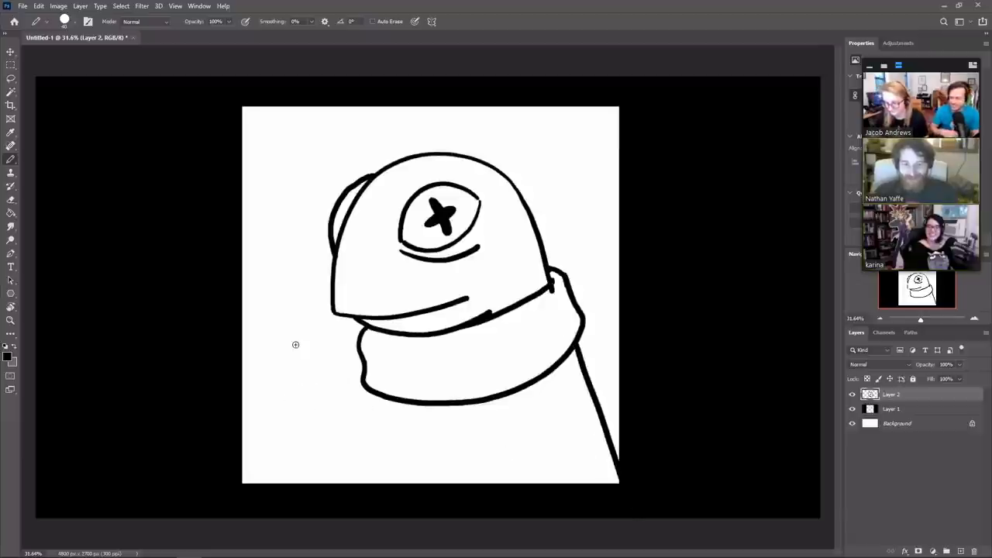
Step: Outline a large upright knife blade in front of the face, with a straight inner edge, curved outer edge and pointed tip
{"action": "left_click_drag", "start_coordinate": [290, 173], "coordinate": [316, 380]}
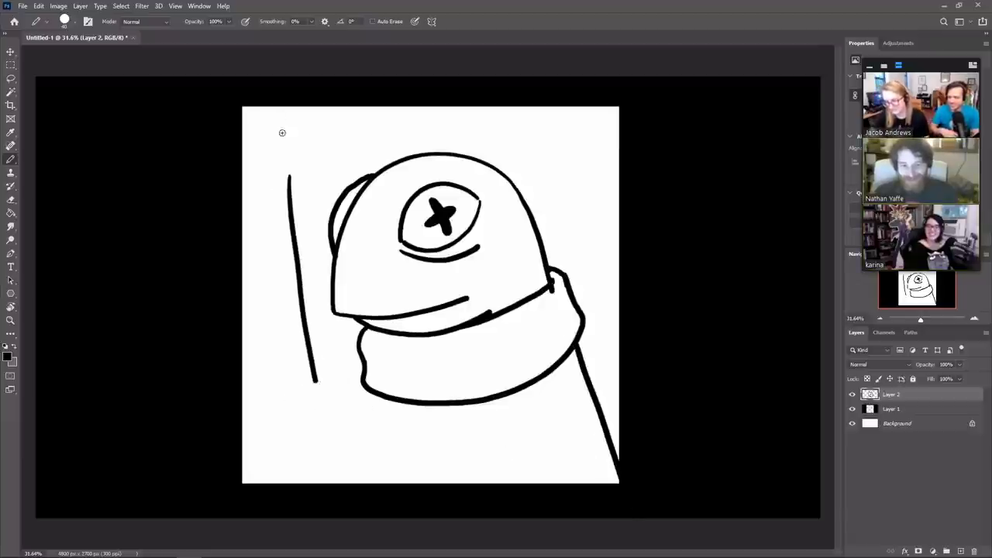
{"action": "key", "text": "ctrl+z"}
{"action": "left_click_drag", "start_coordinate": [286, 146], "coordinate": [333, 380]}
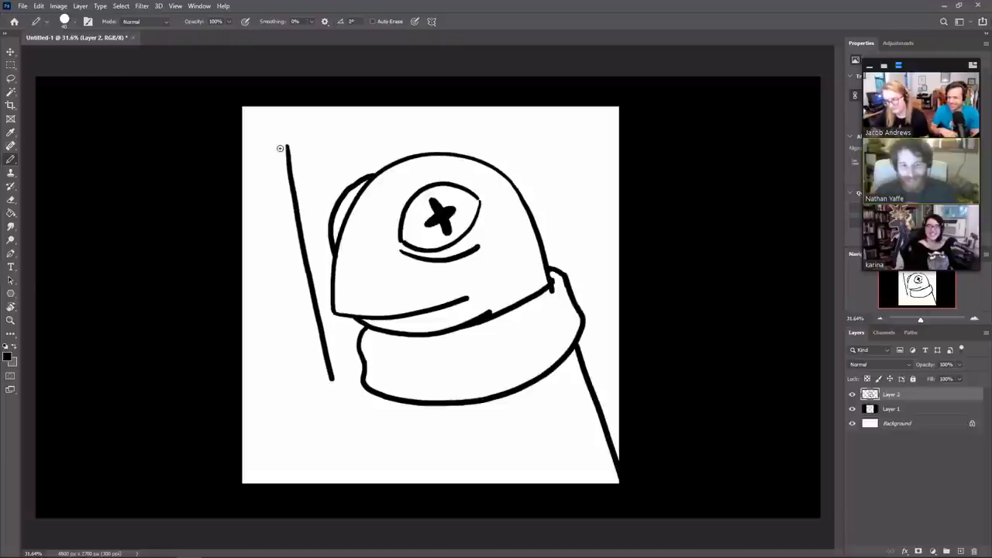
{"action": "mouse_move", "coordinate": [286, 147]}
{"action": "left_mouse_down"}
{"action": "mouse_move", "coordinate": [268, 177]}
{"action": "mouse_move", "coordinate": [254, 274]}
{"action": "mouse_move", "coordinate": [274, 381]}
{"action": "mouse_move", "coordinate": [333, 369]}
{"action": "left_mouse_up"}
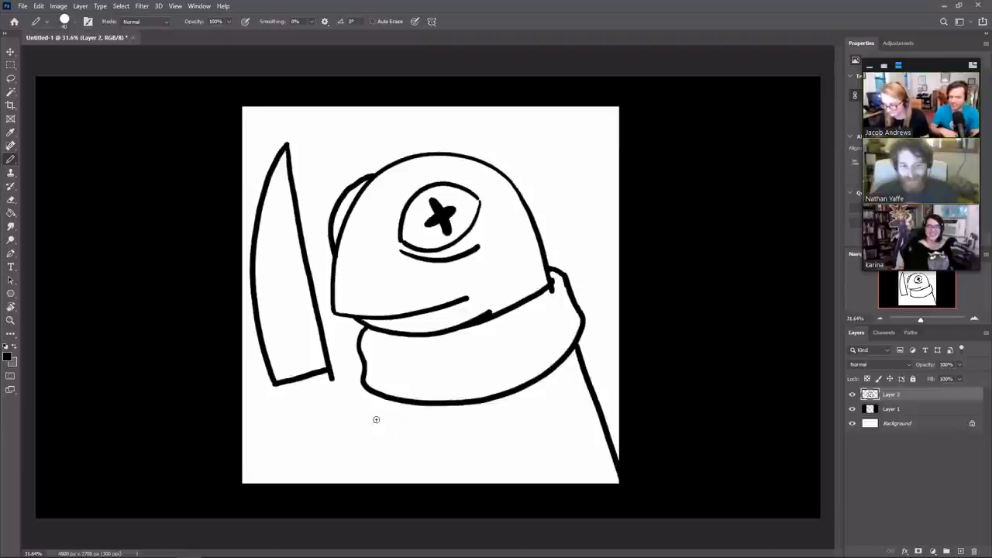
Step: Draw the knife's handle gripped by a small fist below the blade, and add a wavy line down the blade's length
{"action": "mouse_move", "coordinate": [317, 422]}
{"action": "left_mouse_down"}
{"action": "mouse_move", "coordinate": [343, 404]}
{"action": "mouse_move", "coordinate": [355, 441]}
{"action": "mouse_move", "coordinate": [327, 450]}
{"action": "mouse_move", "coordinate": [315, 416]}
{"action": "left_mouse_up"}
{"action": "mouse_move", "coordinate": [313, 375]}
{"action": "left_mouse_down"}
{"action": "mouse_move", "coordinate": [321, 405]}
{"action": "mouse_move", "coordinate": [316, 390]}
{"action": "mouse_move", "coordinate": [320, 406]}
{"action": "mouse_move", "coordinate": [340, 400]}
{"action": "left_mouse_up"}
{"action": "key", "text": "ctrl+z"}
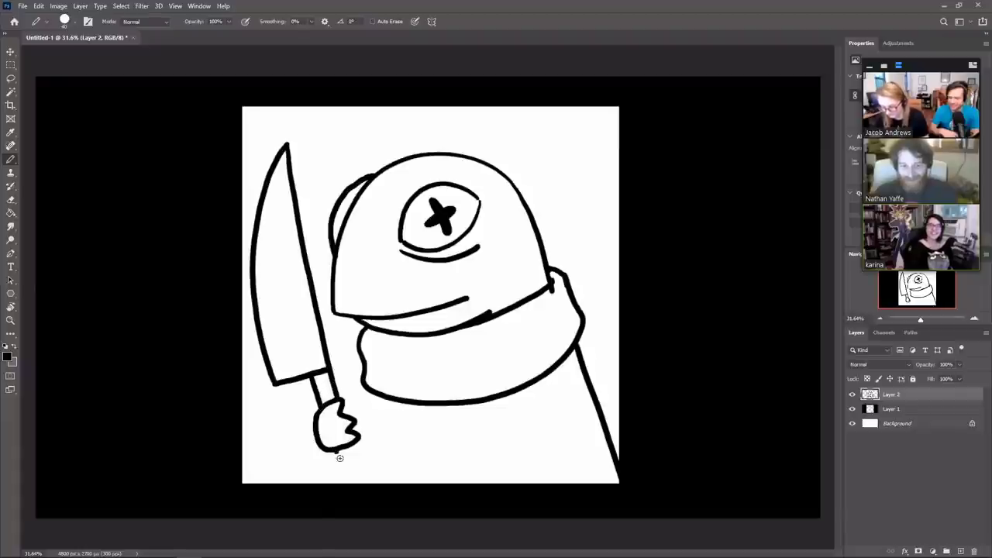
{"action": "mouse_move", "coordinate": [340, 458]}
{"action": "left_mouse_down"}
{"action": "mouse_move", "coordinate": [355, 457]}
{"action": "mouse_move", "coordinate": [358, 443]}
{"action": "left_mouse_up"}
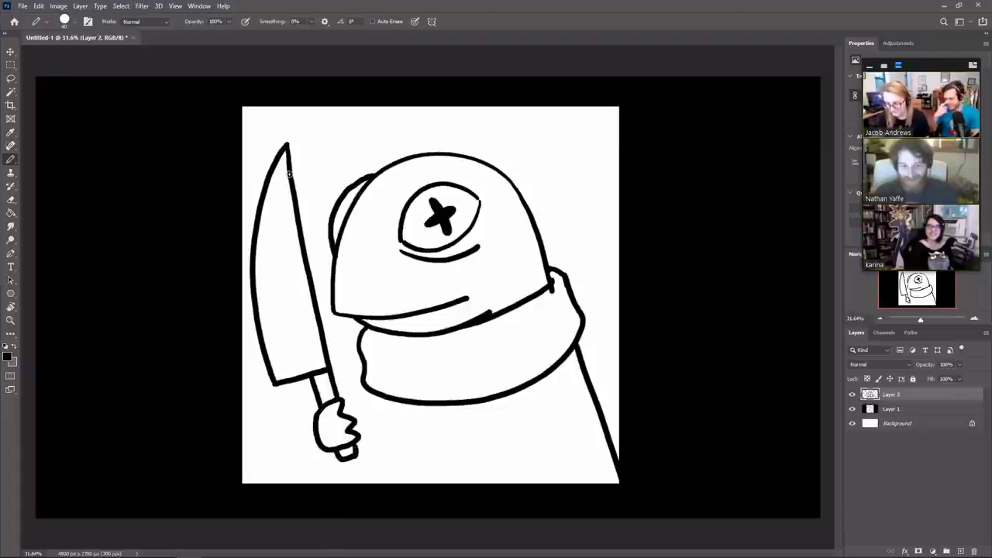
{"action": "mouse_move", "coordinate": [288, 174]}
{"action": "left_mouse_down"}
{"action": "mouse_move", "coordinate": [271, 273]}
{"action": "mouse_move", "coordinate": [279, 314]}
{"action": "mouse_move", "coordinate": [296, 326]}
{"action": "mouse_move", "coordinate": [289, 349]}
{"action": "mouse_move", "coordinate": [304, 376]}
{"action": "mouse_move", "coordinate": [294, 372]}
{"action": "left_mouse_up"}
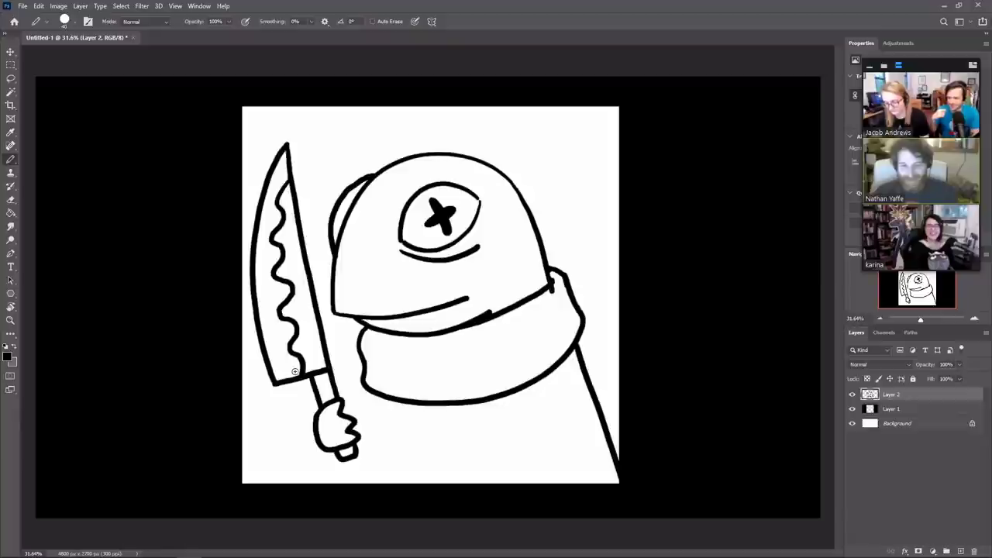
Step: Draw the body's front edge and an inner line down to the frame, plus two curved sides of a hanging scarf end
{"action": "mouse_move", "coordinate": [383, 395]}
{"action": "left_mouse_down"}
{"action": "mouse_move", "coordinate": [359, 540]}
{"action": "mouse_move", "coordinate": [370, 485]}
{"action": "left_mouse_up"}
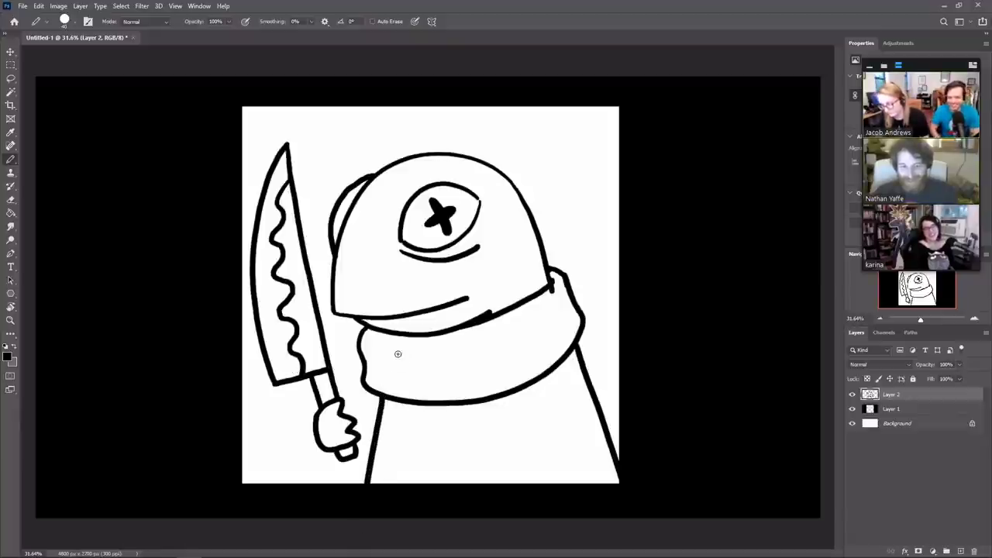
{"action": "key", "text": "ctrl+z"}
{"action": "left_click_drag", "start_coordinate": [383, 395], "coordinate": [365, 519]}
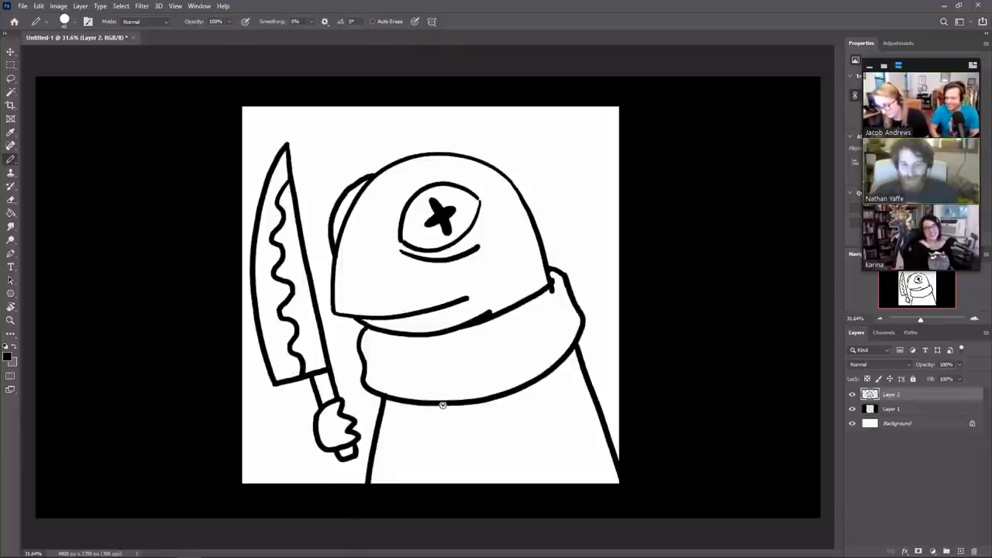
{"action": "left_click_drag", "start_coordinate": [442, 406], "coordinate": [427, 514]}
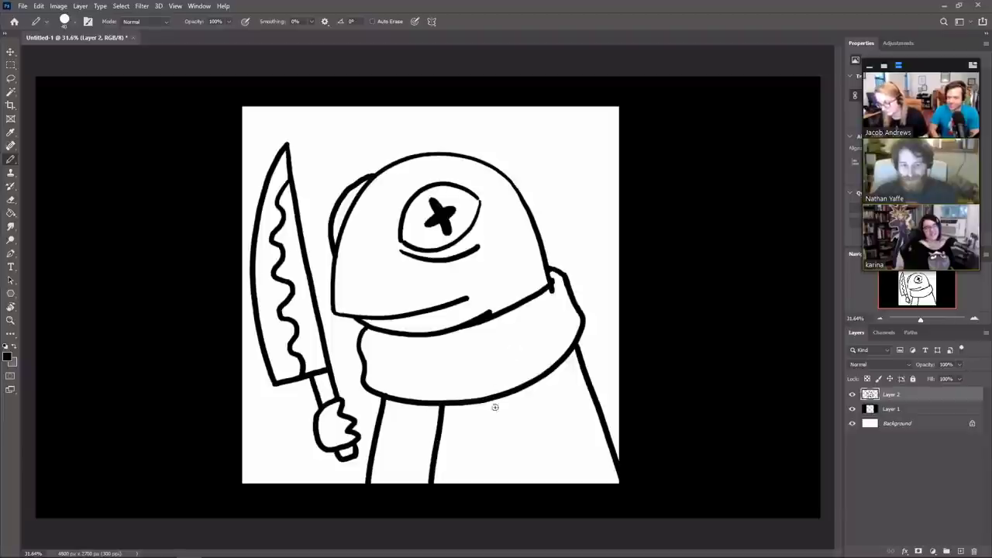
{"action": "left_click_drag", "start_coordinate": [489, 402], "coordinate": [508, 467]}
{"action": "left_click_drag", "start_coordinate": [552, 374], "coordinate": [576, 456]}
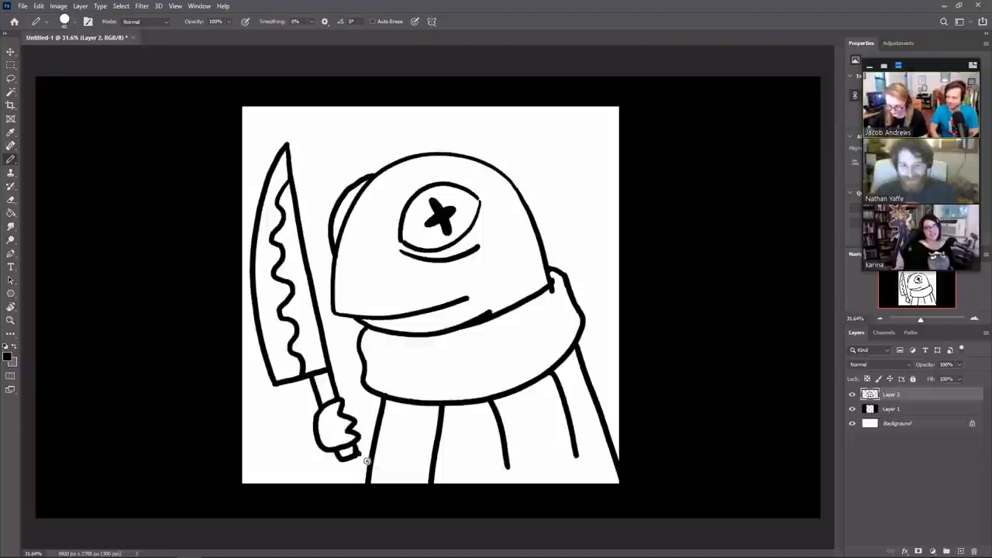
Step: Connect the knife-holding fist to the body with two short curved arm lines
{"action": "mouse_move", "coordinate": [357, 454]}
{"action": "left_mouse_down"}
{"action": "mouse_move", "coordinate": [369, 464]}
{"action": "mouse_move", "coordinate": [355, 472]}
{"action": "mouse_move", "coordinate": [366, 472]}
{"action": "left_mouse_up"}
{"action": "key", "text": "ctrl+z"}
{"action": "key", "text": "ctrl+z"}
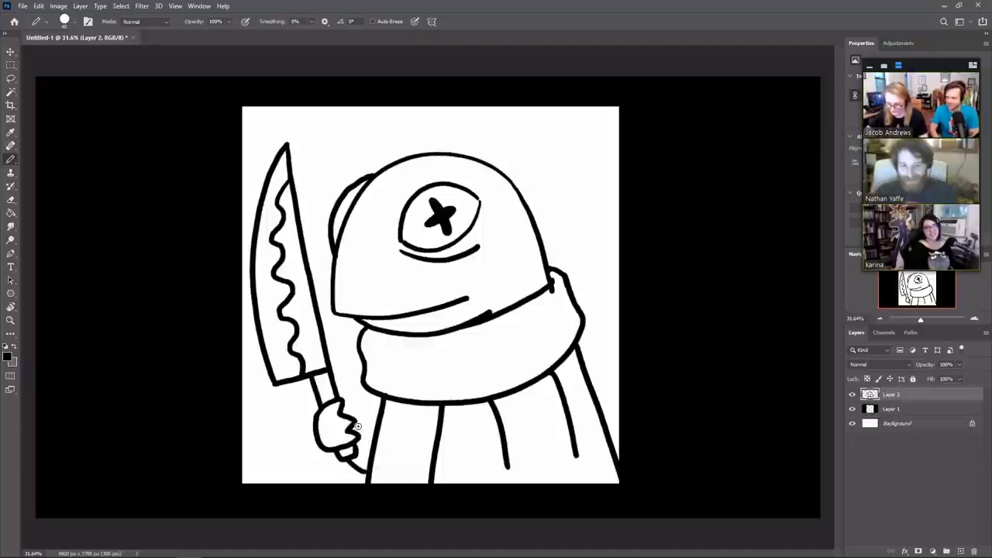
{"action": "left_click_drag", "start_coordinate": [355, 423], "coordinate": [373, 434]}
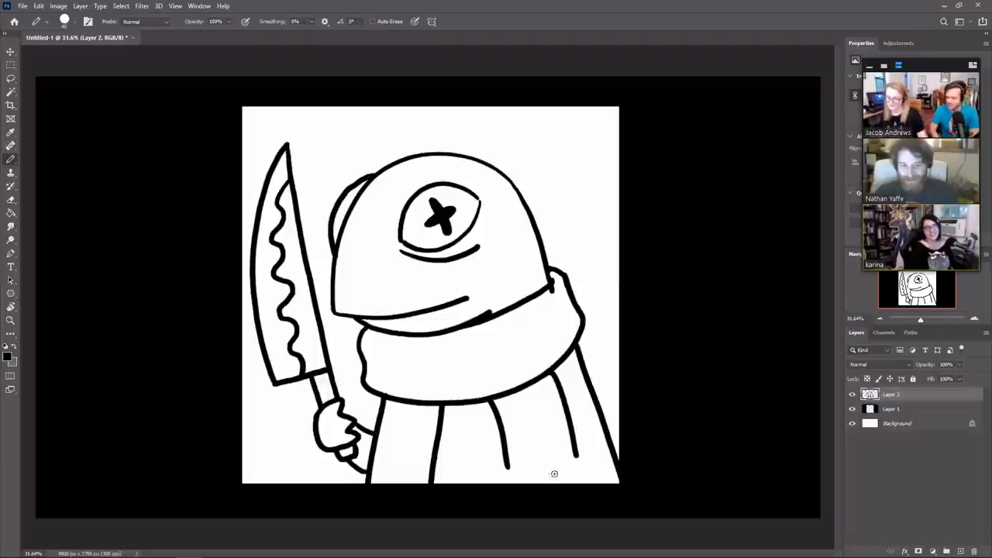
Step: Close the bottom of the hanging scarf end and add a scalloped fringe beneath it
{"action": "left_click_drag", "start_coordinate": [513, 467], "coordinate": [578, 447]}
{"action": "left_click_drag", "start_coordinate": [512, 470], "coordinate": [549, 459]}
{"action": "left_click_drag", "start_coordinate": [564, 462], "coordinate": [577, 445]}
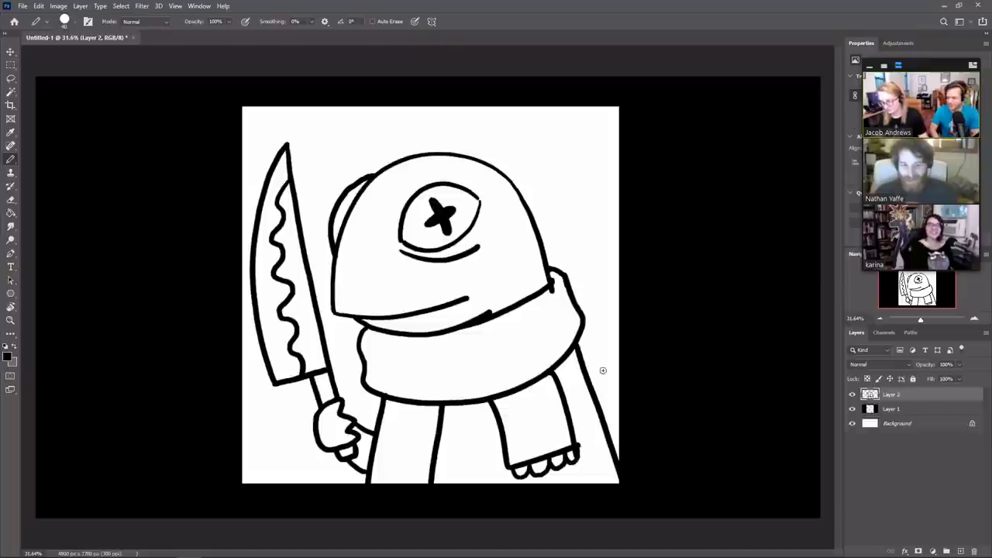
Step: Erase the scarf's fringe and redraw it as smaller scallops along the bottom edge
{"action": "key", "text": "e"}
{"action": "mouse_move", "coordinate": [586, 453]}
{"action": "left_mouse_down"}
{"action": "mouse_move", "coordinate": [499, 482]}
{"action": "mouse_move", "coordinate": [585, 445]}
{"action": "left_mouse_up"}
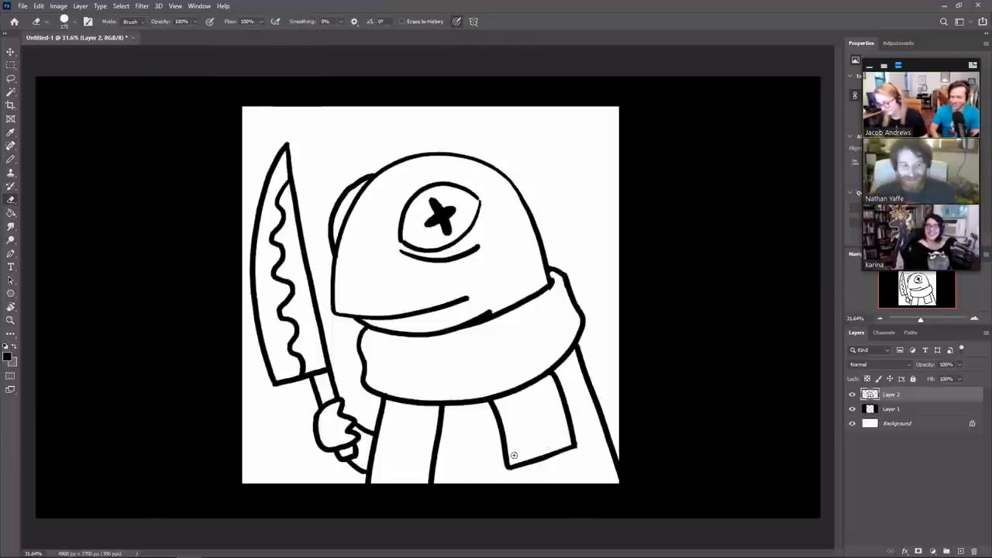
{"action": "key", "text": "b"}
{"action": "mouse_move", "coordinate": [512, 468]}
{"action": "left_mouse_down"}
{"action": "mouse_move", "coordinate": [552, 465]}
{"action": "mouse_move", "coordinate": [579, 446]}
{"action": "mouse_move", "coordinate": [525, 472]}
{"action": "mouse_move", "coordinate": [513, 475]}
{"action": "mouse_move", "coordinate": [510, 463]}
{"action": "left_mouse_up"}
{"action": "key", "text": "ctrl+z"}
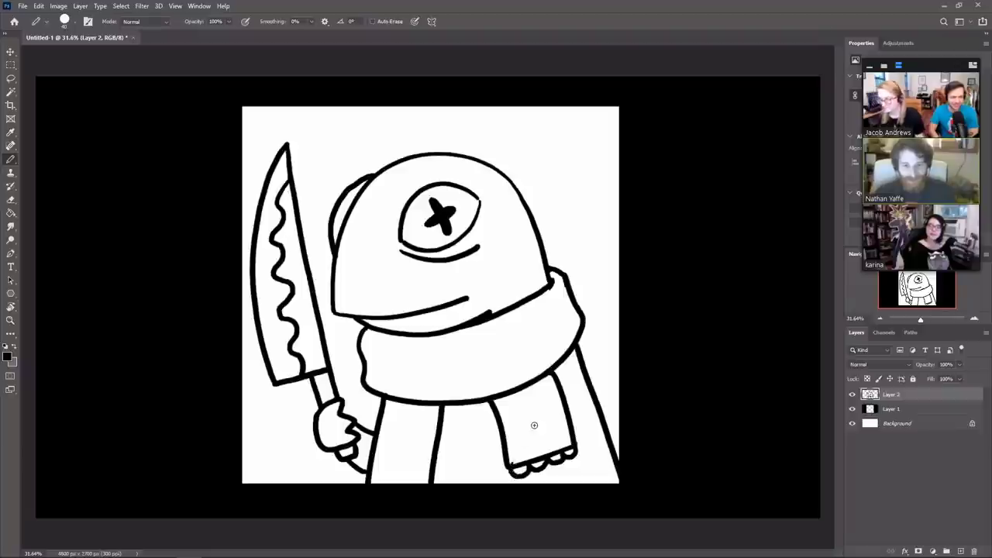
Step: Add three thin stripe lines across the scarf around the neck and one across its hanging end
{"action": "mouse_move", "coordinate": [403, 337]}
{"action": "left_mouse_down"}
{"action": "mouse_move", "coordinate": [403, 396]}
{"action": "mouse_move", "coordinate": [411, 395]}
{"action": "left_mouse_up"}
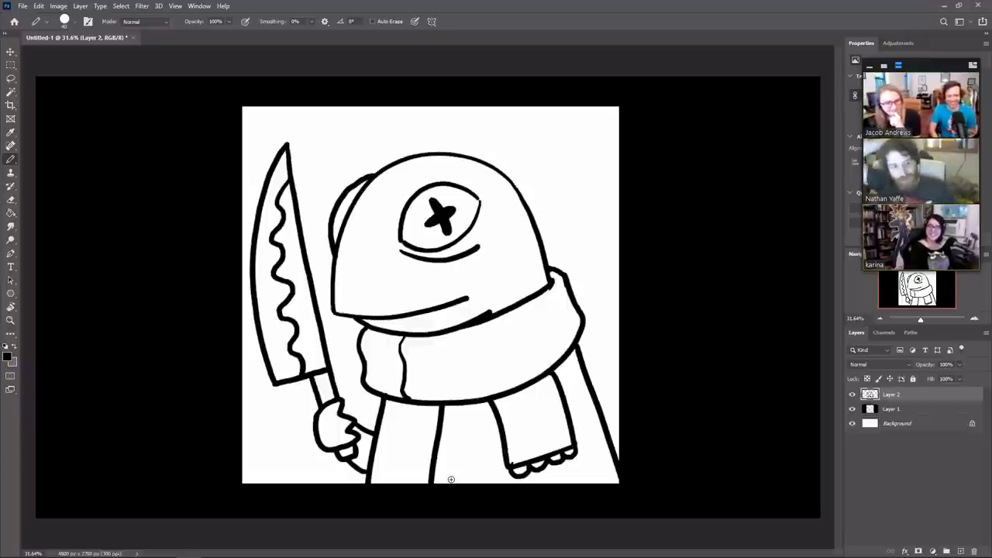
{"action": "left_click_drag", "start_coordinate": [549, 291], "coordinate": [569, 336]}
{"action": "left_click_drag", "start_coordinate": [473, 323], "coordinate": [479, 390]}
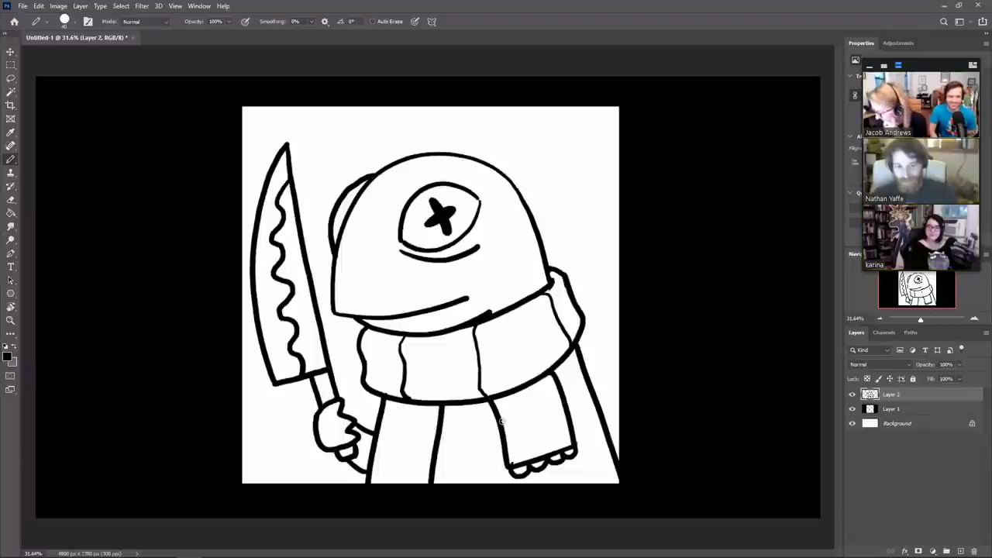
{"action": "left_click_drag", "start_coordinate": [502, 421], "coordinate": [563, 401]}
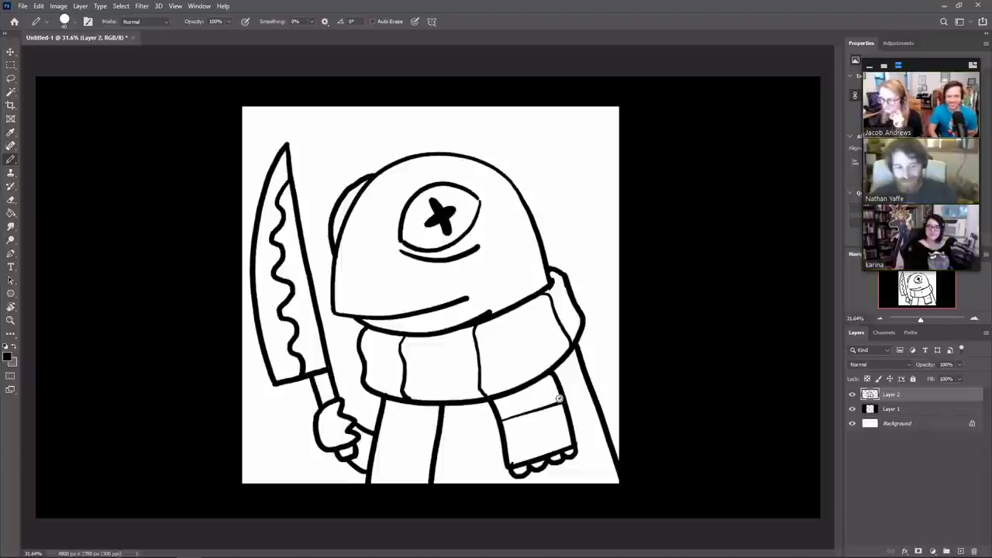
Step: Reduce the eraser size and refine the outline of the second eye bulging from the head's front edge
{"action": "key", "text": "e"}
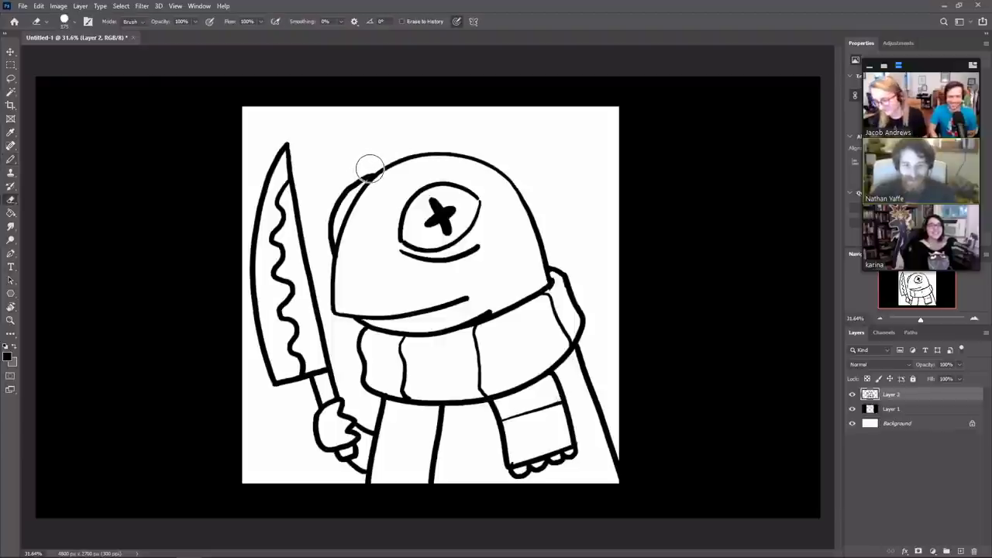
{"action": "key", "text": "bracketleft"}
{"action": "key", "text": "bracketleft"}
{"action": "key", "text": "bracketleft"}
{"action": "key", "text": "bracketleft"}
{"action": "key", "text": "bracketleft"}
{"action": "key", "text": "bracketleft"}
{"action": "key", "text": "bracketleft"}
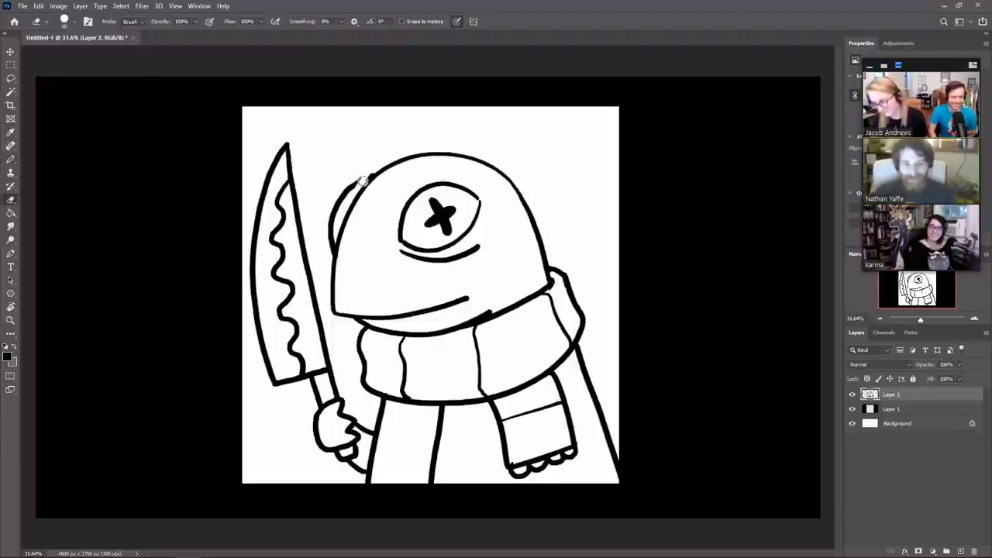
{"action": "key", "text": "b"}
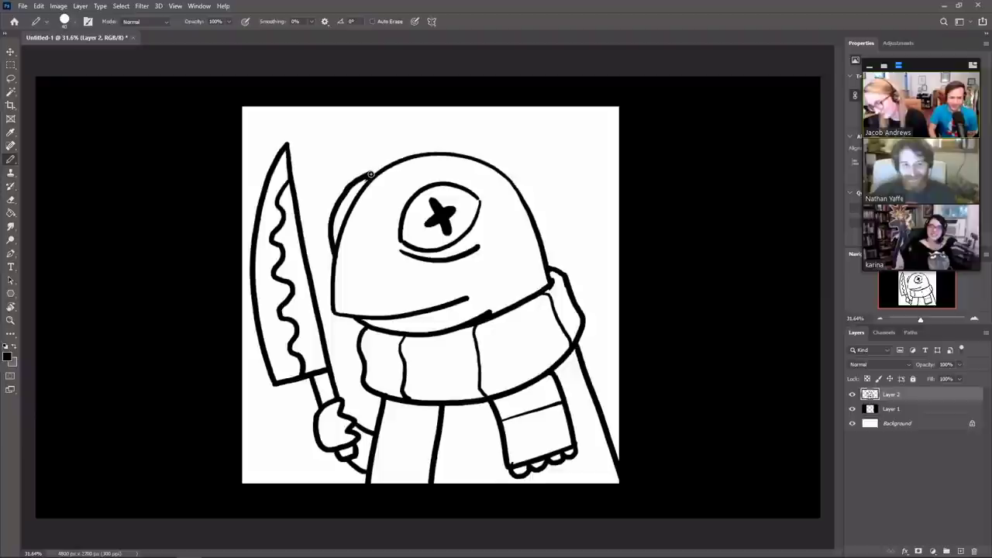
{"action": "mouse_move", "coordinate": [351, 184]}
{"action": "left_mouse_down"}
{"action": "mouse_move", "coordinate": [369, 176]}
{"action": "mouse_move", "coordinate": [336, 216]}
{"action": "left_mouse_up"}
{"action": "key", "text": "ctrl+z"}
{"action": "key", "text": "ctrl+z"}
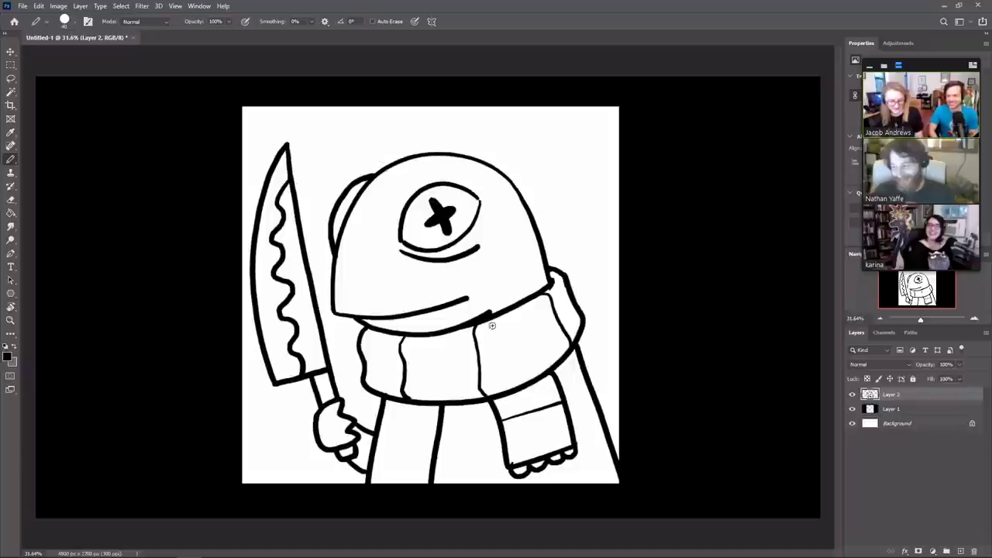
Step: Erase the scarf's middle stripe line and redraw it slightly farther back, slanting down to the scarf's lower edge
{"action": "key", "text": "e"}
{"action": "mouse_move", "coordinate": [474, 330]}
{"action": "left_mouse_down"}
{"action": "mouse_move", "coordinate": [486, 392]}
{"action": "mouse_move", "coordinate": [472, 337]}
{"action": "left_mouse_up"}
{"action": "key", "text": "b"}
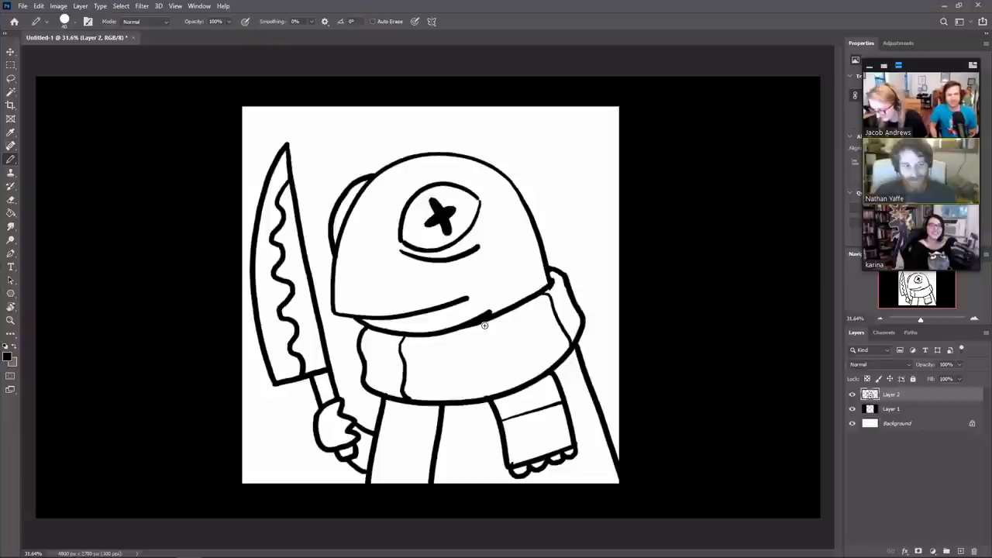
{"action": "left_click_drag", "start_coordinate": [486, 326], "coordinate": [497, 382]}
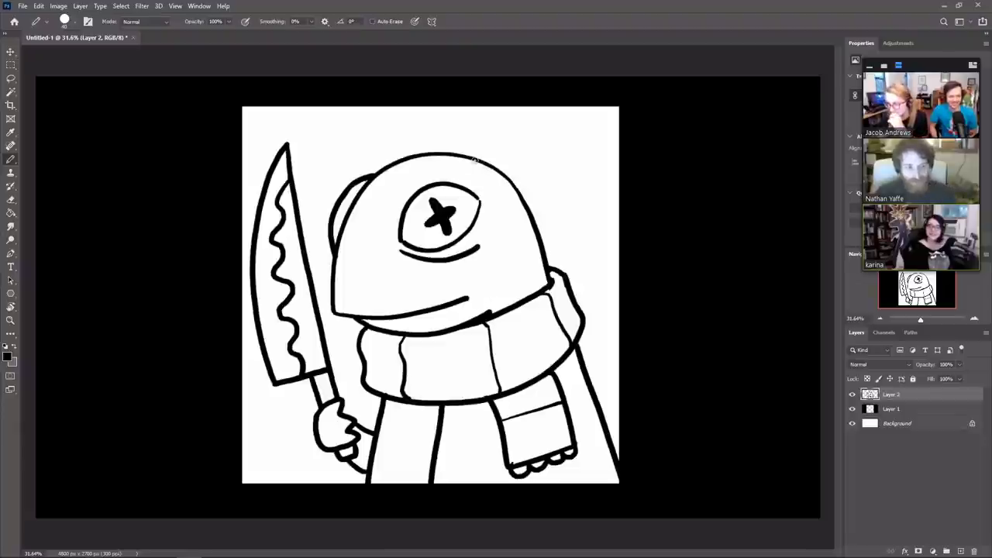
Step: Draw a curved shadow edge inside the head's front and lower lip, and fill the enclosed strip with black
{"action": "mouse_move", "coordinate": [475, 160]}
{"action": "left_mouse_down"}
{"action": "mouse_move", "coordinate": [436, 162]}
{"action": "mouse_move", "coordinate": [381, 204]}
{"action": "mouse_move", "coordinate": [353, 292]}
{"action": "mouse_move", "coordinate": [358, 310]}
{"action": "mouse_move", "coordinate": [365, 302]}
{"action": "mouse_move", "coordinate": [442, 331]}
{"action": "mouse_move", "coordinate": [471, 327]}
{"action": "left_mouse_up"}
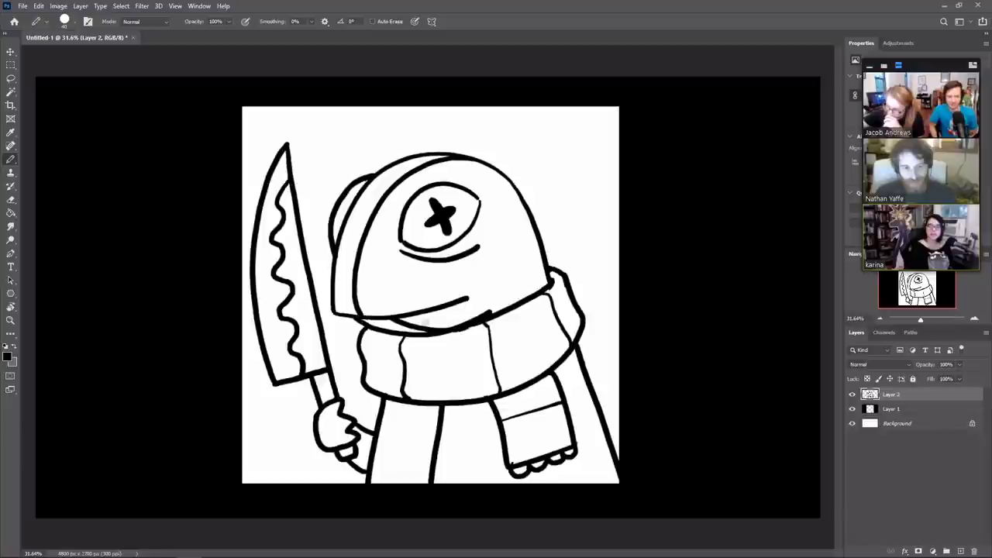
{"action": "key", "text": "g"}
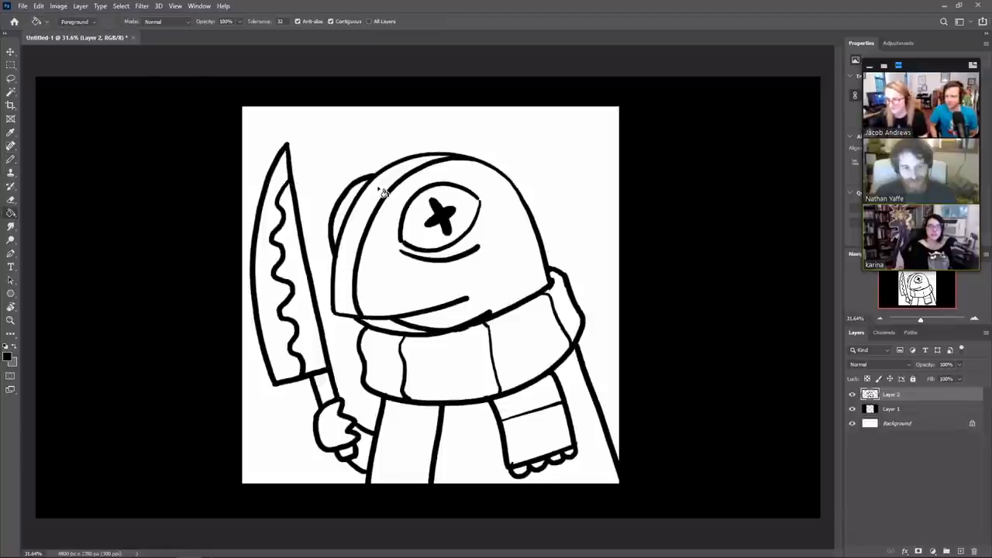
{"action": "left_click", "coordinate": [382, 191]}
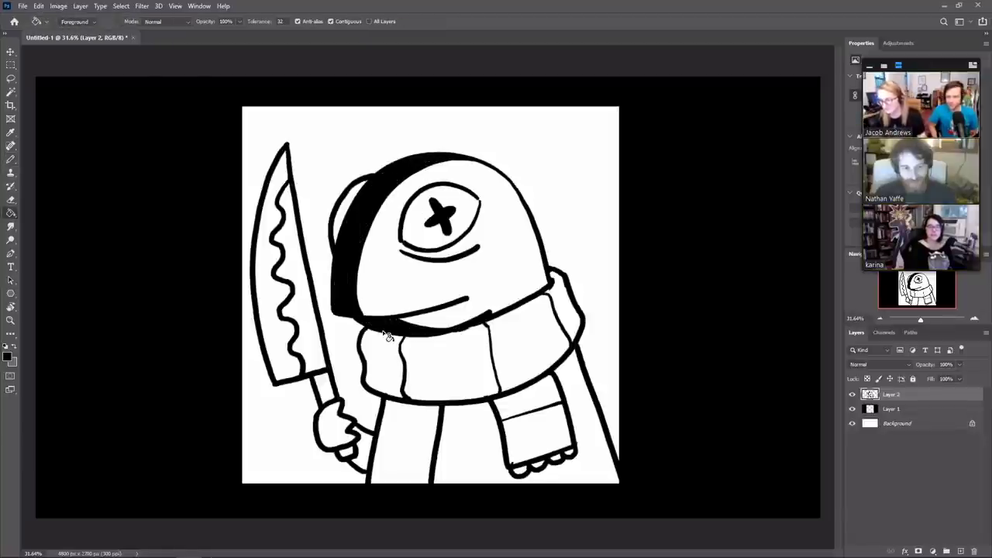
Step: Draw a curved shadow edge across the body just below the scarf and fill the enclosed areas with black
{"action": "key", "text": "b"}
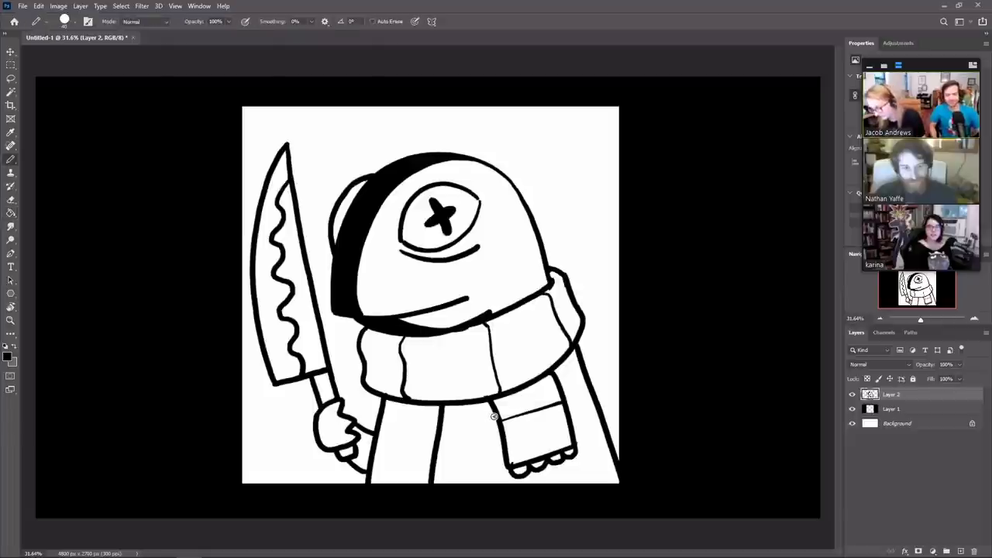
{"action": "mouse_move", "coordinate": [493, 416]}
{"action": "left_mouse_down"}
{"action": "mouse_move", "coordinate": [441, 432]}
{"action": "mouse_move", "coordinate": [424, 413]}
{"action": "mouse_move", "coordinate": [399, 412]}
{"action": "mouse_move", "coordinate": [379, 424]}
{"action": "left_mouse_up"}
{"action": "key", "text": "ctrl+z"}
{"action": "mouse_move", "coordinate": [439, 419]}
{"action": "left_mouse_down"}
{"action": "mouse_move", "coordinate": [405, 420]}
{"action": "mouse_move", "coordinate": [377, 448]}
{"action": "left_mouse_up"}
{"action": "key", "text": "g"}
{"action": "left_click", "coordinate": [431, 411]}
{"action": "left_click", "coordinate": [475, 421]}
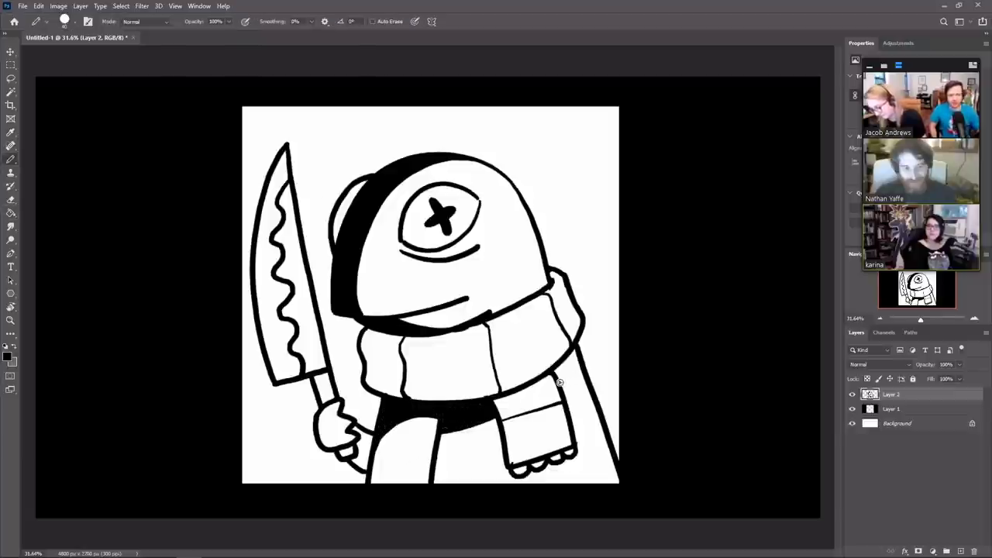
Step: Paint black shadows on the back shoulder beneath the scarf, along the underside of the knife arm, and on the hand
{"action": "key", "text": "b"}
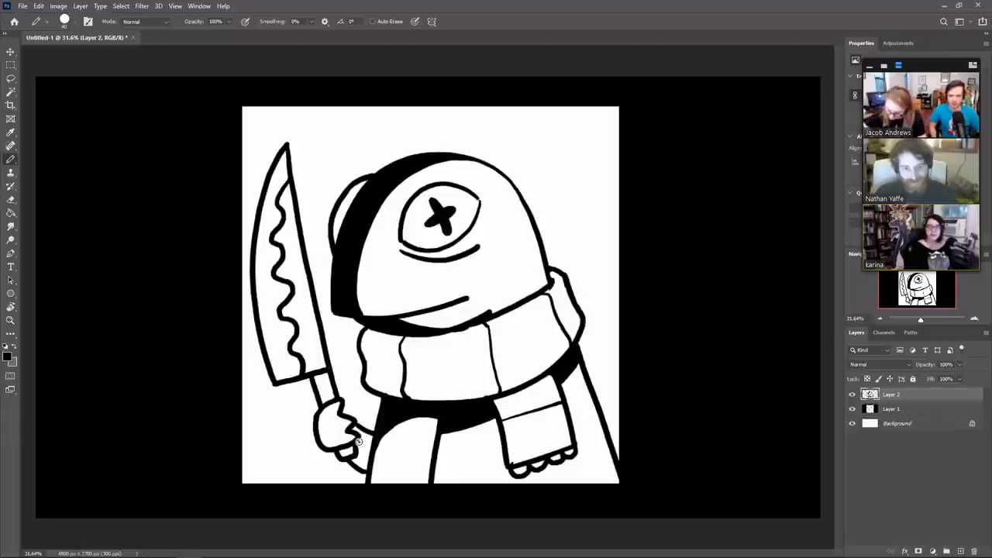
{"action": "left_click_drag", "start_coordinate": [362, 447], "coordinate": [364, 463]}
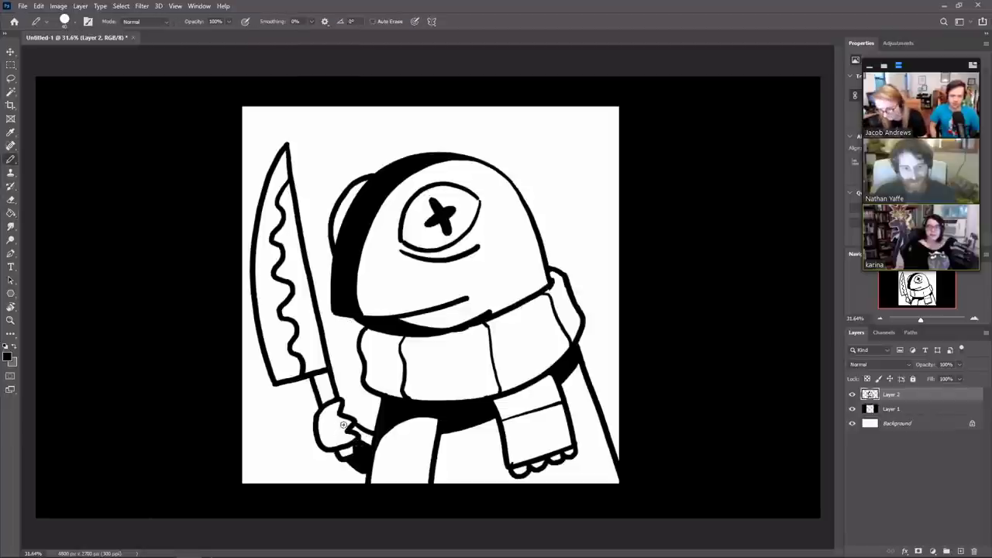
{"action": "mouse_move", "coordinate": [343, 425]}
{"action": "left_mouse_down"}
{"action": "mouse_move", "coordinate": [330, 434]}
{"action": "mouse_move", "coordinate": [340, 415]}
{"action": "left_mouse_up"}
{"action": "key", "text": "ctrl+z"}
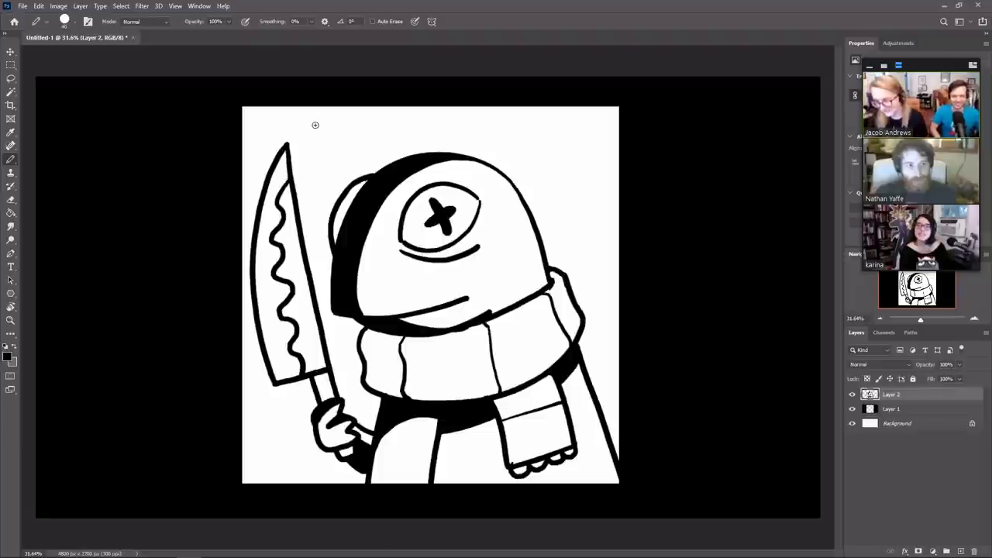
Step: Draw a four-pointed sparkle outline between the knife's tip and the head
{"action": "left_click_drag", "start_coordinate": [315, 127], "coordinate": [309, 159]}
{"action": "key", "text": "ctrl+z"}
{"action": "left_click_drag", "start_coordinate": [309, 116], "coordinate": [307, 155]}
{"action": "left_click_drag", "start_coordinate": [310, 114], "coordinate": [344, 143]}
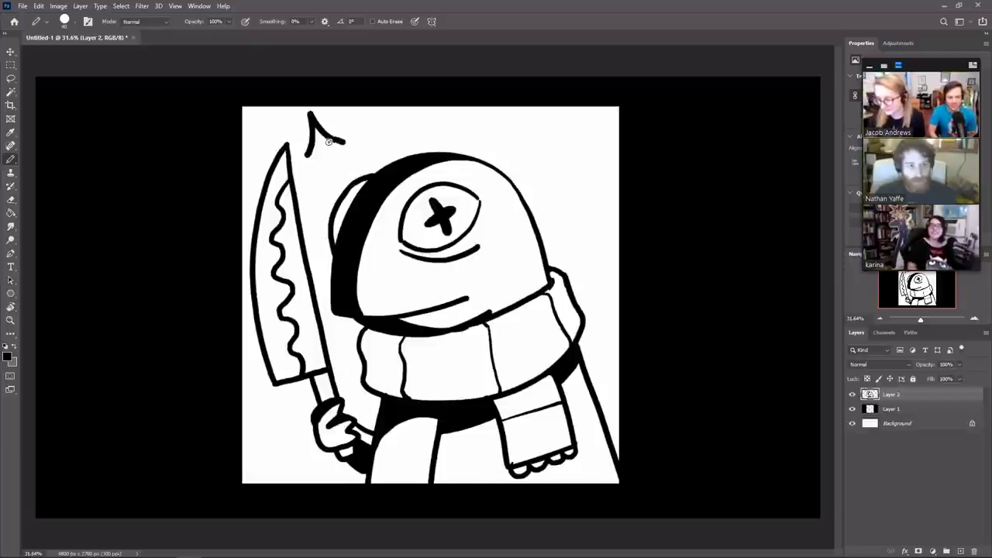
{"action": "left_click_drag", "start_coordinate": [342, 142], "coordinate": [339, 186]}
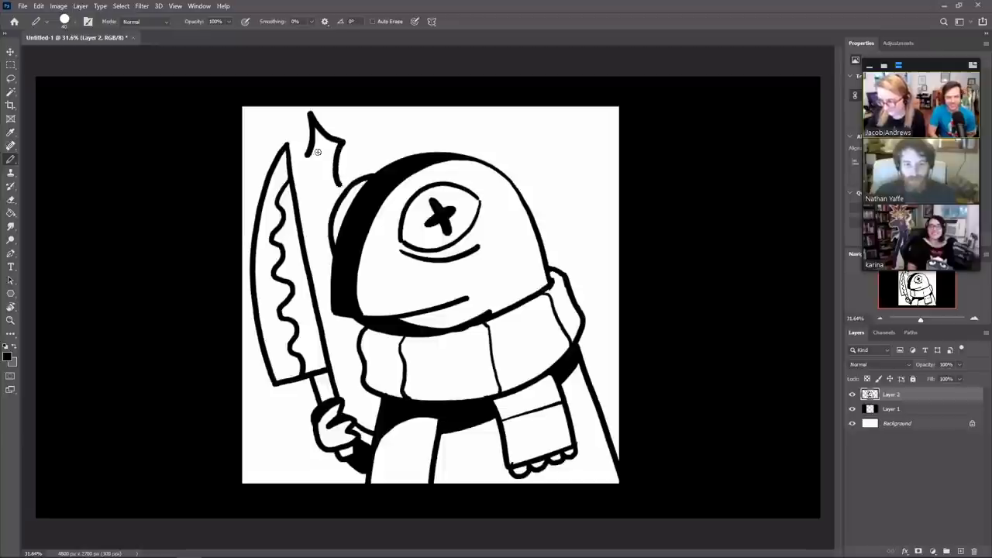
{"action": "mouse_move", "coordinate": [308, 156]}
{"action": "left_mouse_down"}
{"action": "mouse_move", "coordinate": [344, 192]}
{"action": "mouse_move", "coordinate": [355, 135]}
{"action": "mouse_move", "coordinate": [314, 111]}
{"action": "mouse_move", "coordinate": [302, 177]}
{"action": "mouse_move", "coordinate": [327, 195]}
{"action": "left_mouse_up"}
Step: Select the sparkle with the Lasso, rotate it by about 37 degrees, and deselect it
{"action": "key", "text": "l"}
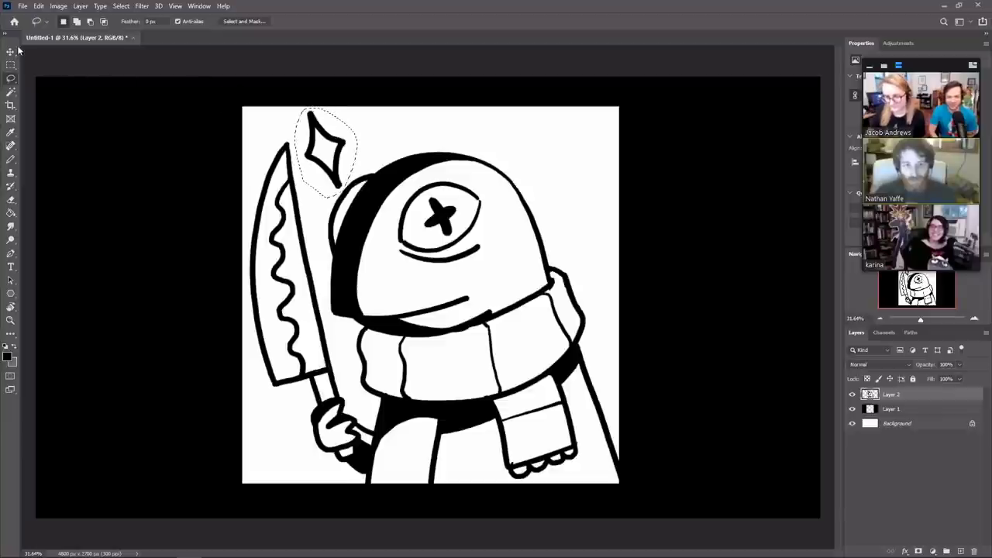
{"action": "key", "text": "v"}
{"action": "left_click_drag", "start_coordinate": [364, 99], "coordinate": [385, 126]}
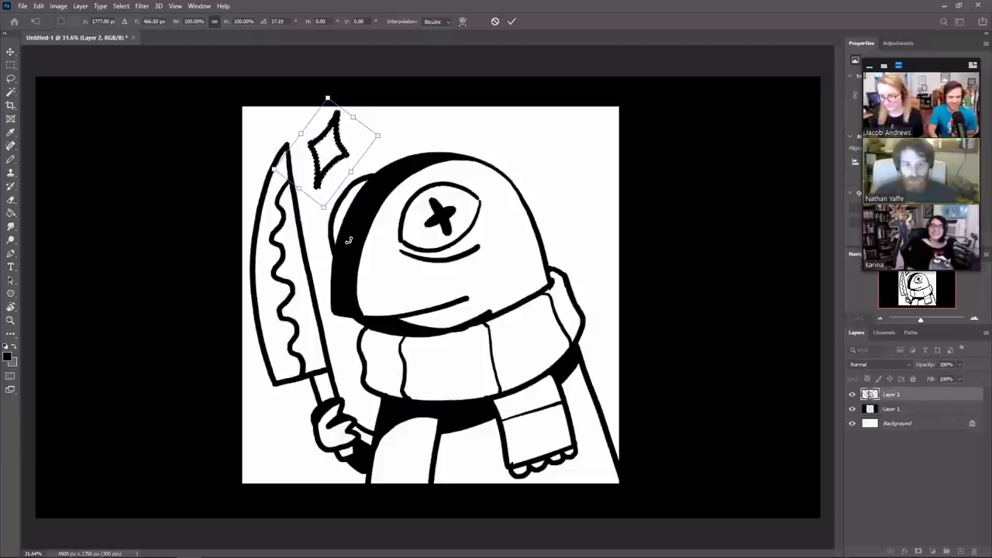
{"action": "key", "text": "Return"}
{"action": "key", "text": "ctrl+d"}
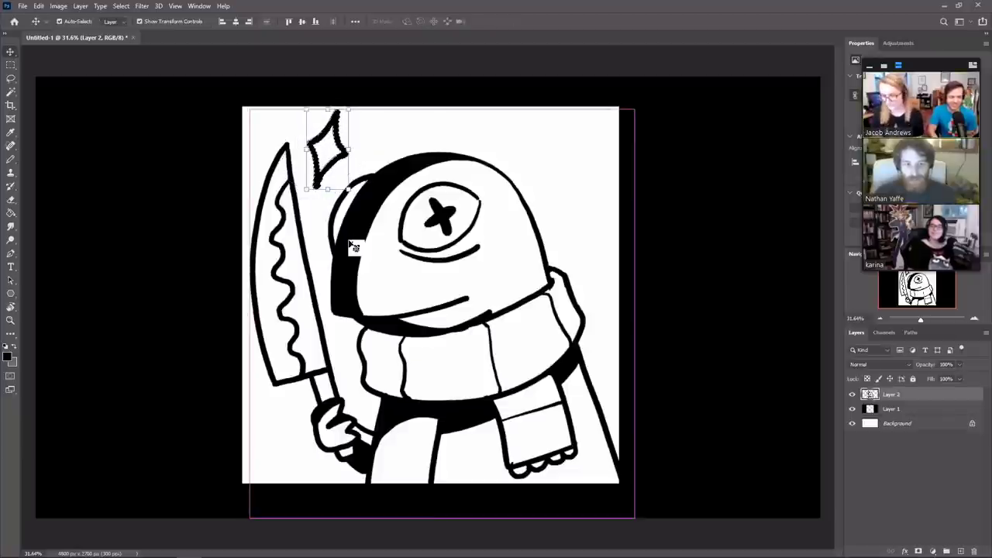
Step: Thicken the curved line under the near eye into a heavy black bag that tapers at both ends
{"action": "key", "text": "b"}
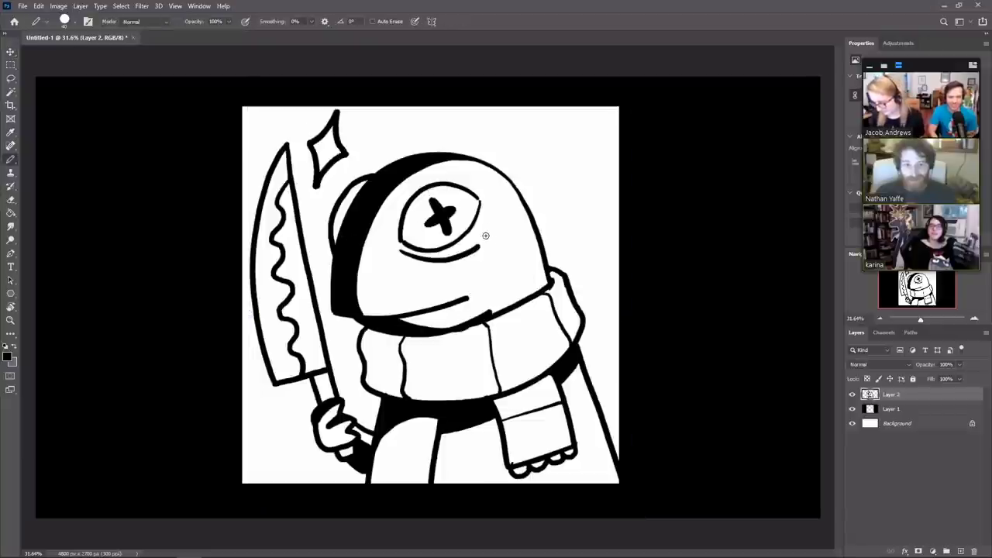
{"action": "left_click_drag", "start_coordinate": [478, 246], "coordinate": [434, 262]}
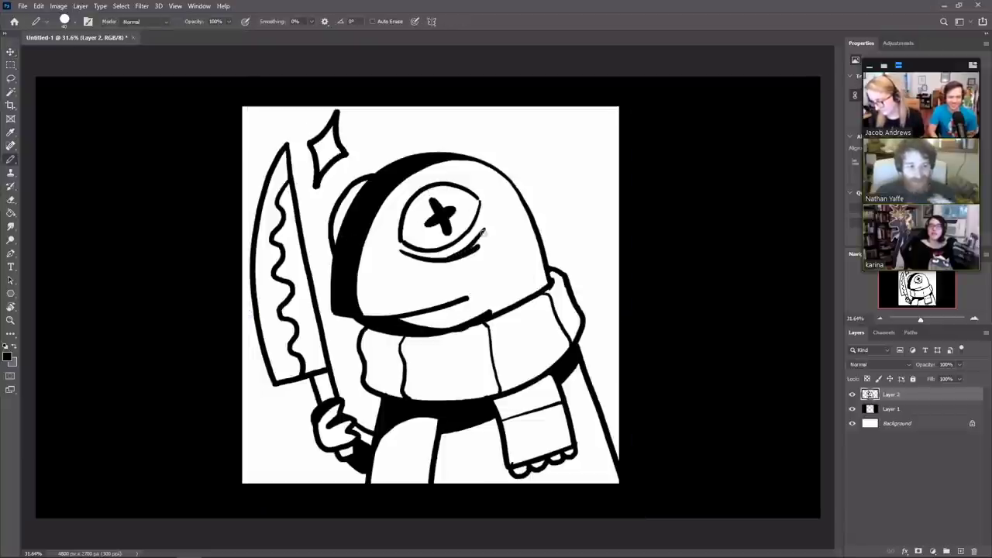
{"action": "mouse_move", "coordinate": [485, 229]}
{"action": "left_mouse_down"}
{"action": "mouse_move", "coordinate": [448, 264]}
{"action": "mouse_move", "coordinate": [423, 266]}
{"action": "mouse_move", "coordinate": [400, 251]}
{"action": "left_mouse_up"}
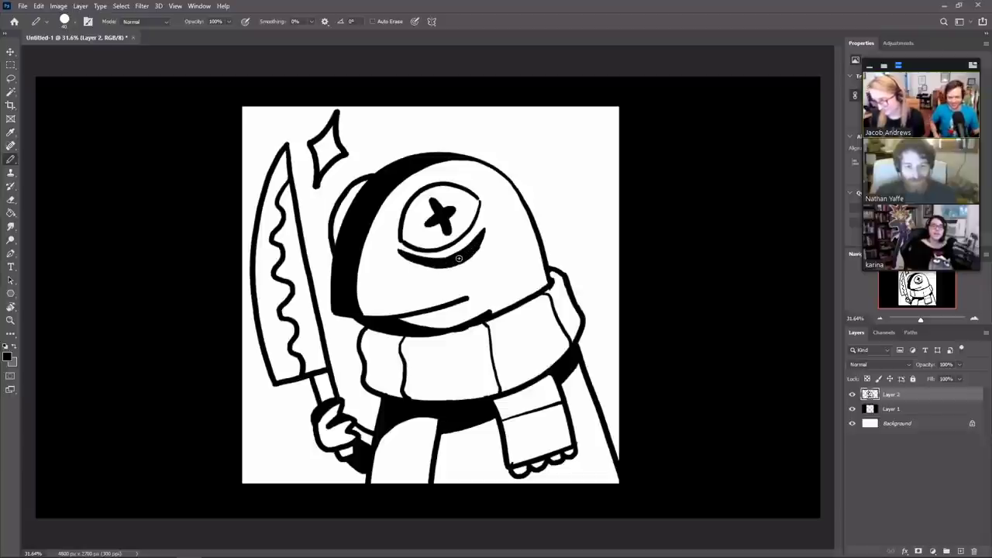
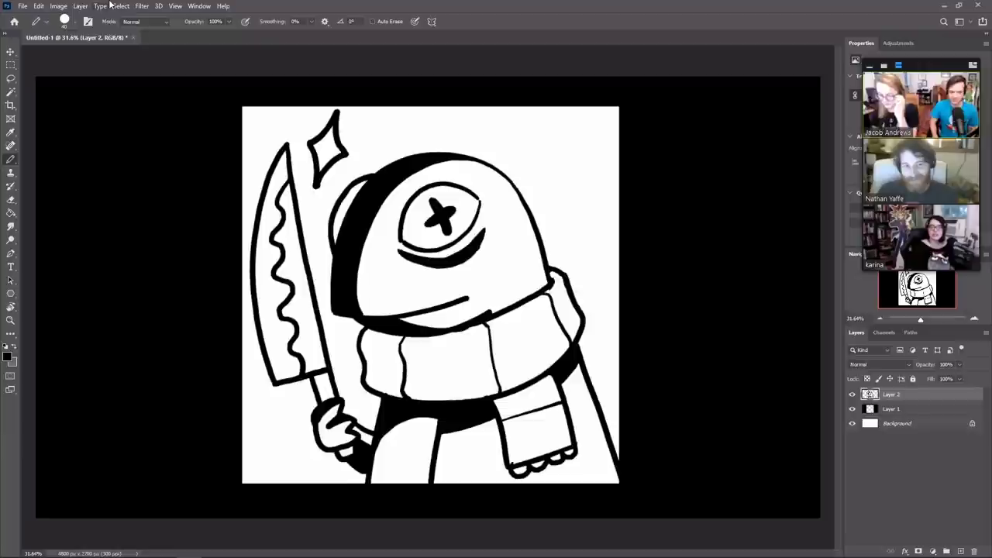
Step: Thicken the outer outline of the hand gripping the knife and clean up its edges with the eraser
{"action": "mouse_move", "coordinate": [341, 401]}
{"action": "left_mouse_down"}
{"action": "mouse_move", "coordinate": [321, 402]}
{"action": "mouse_move", "coordinate": [312, 430]}
{"action": "mouse_move", "coordinate": [338, 455]}
{"action": "mouse_move", "coordinate": [358, 440]}
{"action": "mouse_move", "coordinate": [331, 422]}
{"action": "left_mouse_up"}
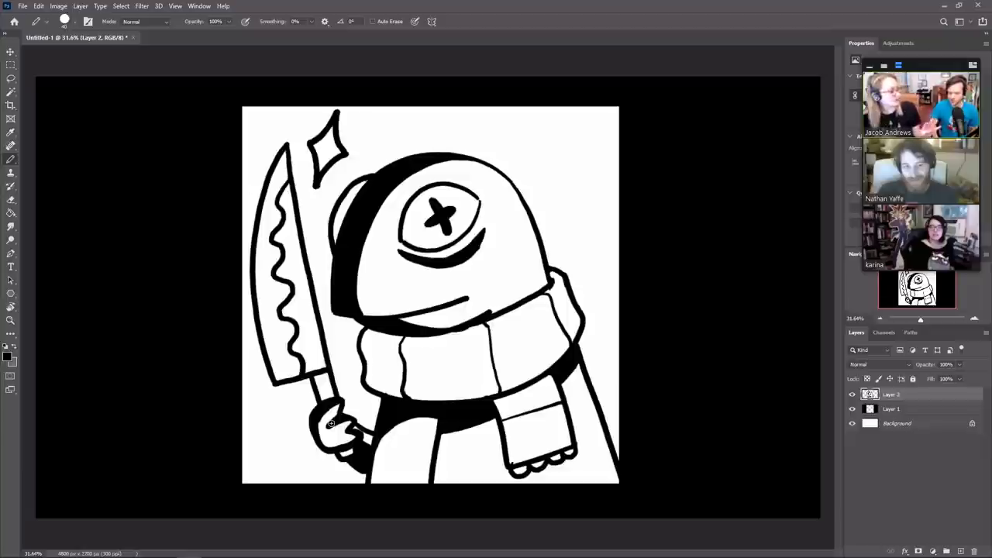
{"action": "key", "text": "e"}
{"action": "mouse_move", "coordinate": [353, 435]}
{"action": "left_mouse_down"}
{"action": "mouse_move", "coordinate": [319, 432]}
{"action": "mouse_move", "coordinate": [338, 406]}
{"action": "mouse_move", "coordinate": [348, 425]}
{"action": "mouse_move", "coordinate": [328, 432]}
{"action": "mouse_move", "coordinate": [358, 435]}
{"action": "mouse_move", "coordinate": [329, 447]}
{"action": "mouse_move", "coordinate": [330, 449]}
{"action": "left_mouse_up"}
{"action": "key", "text": "b"}
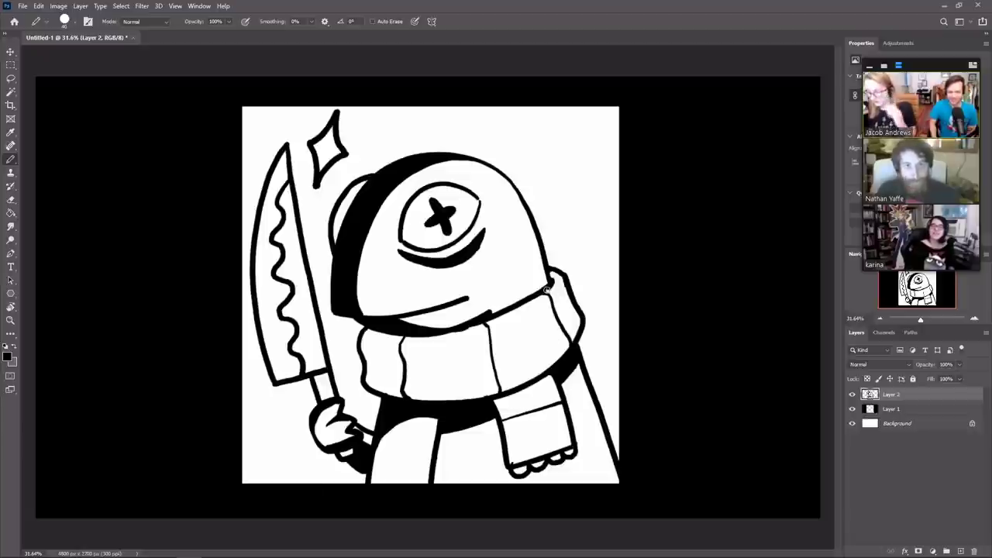
Step: Paint a tapering black shadow fold across the scarf's front and fill the small sections at its front edge with black
{"action": "key", "text": "e"}
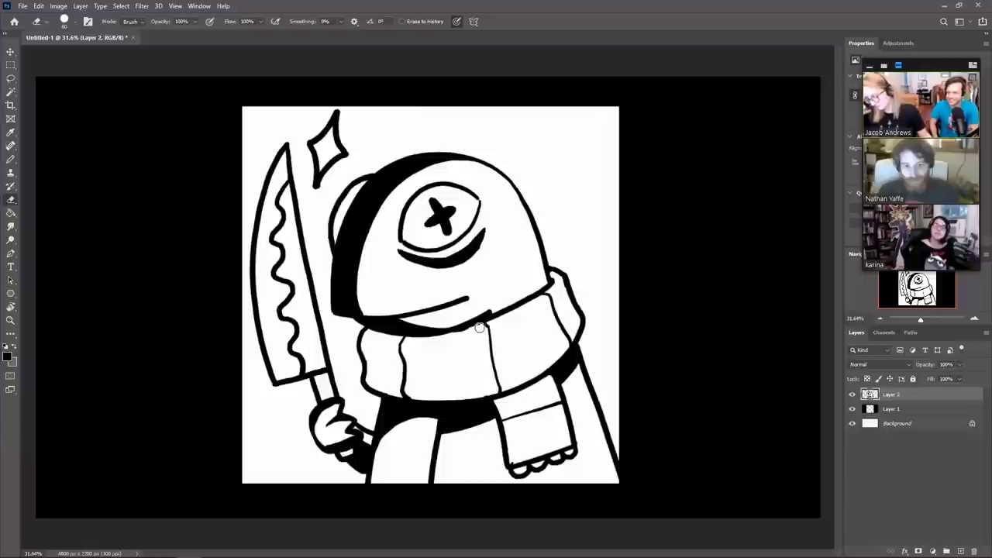
{"action": "key", "text": "b"}
{"action": "key", "text": "b"}
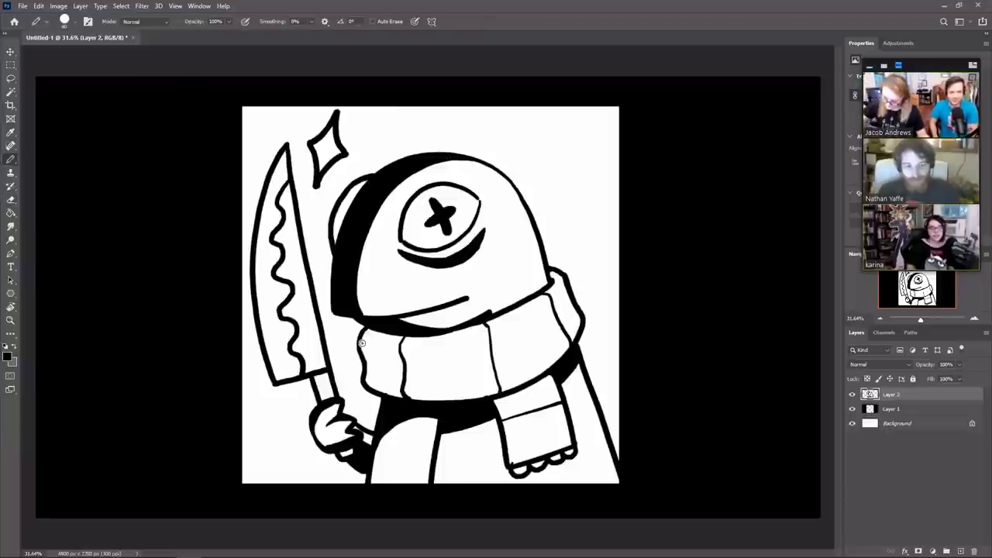
{"action": "mouse_move", "coordinate": [361, 342]}
{"action": "left_mouse_down"}
{"action": "mouse_move", "coordinate": [447, 356]}
{"action": "mouse_move", "coordinate": [430, 370]}
{"action": "mouse_move", "coordinate": [366, 368]}
{"action": "mouse_move", "coordinate": [416, 359]}
{"action": "left_mouse_up"}
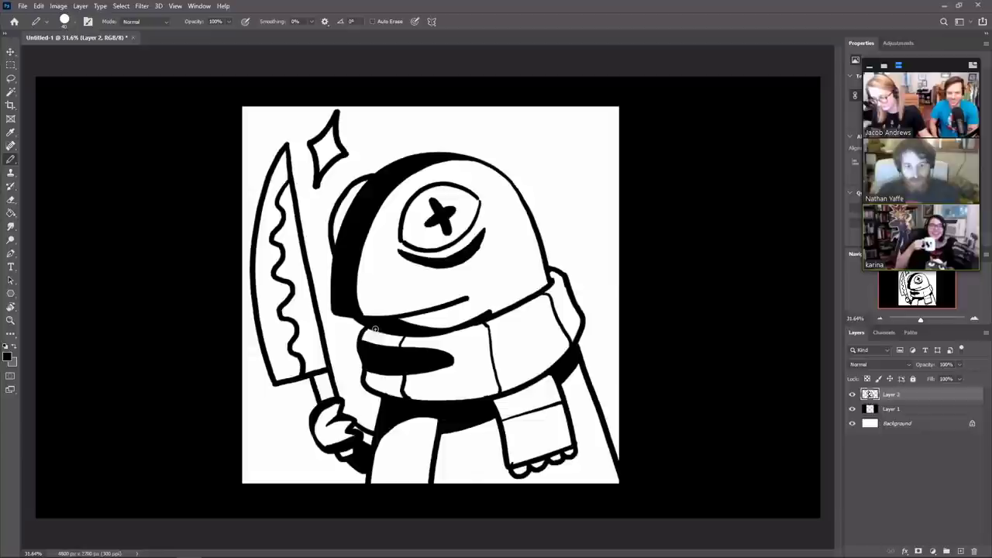
{"action": "mouse_move", "coordinate": [374, 369]}
{"action": "left_mouse_down"}
{"action": "mouse_move", "coordinate": [369, 382]}
{"action": "mouse_move", "coordinate": [382, 386]}
{"action": "mouse_move", "coordinate": [390, 333]}
{"action": "left_mouse_up"}
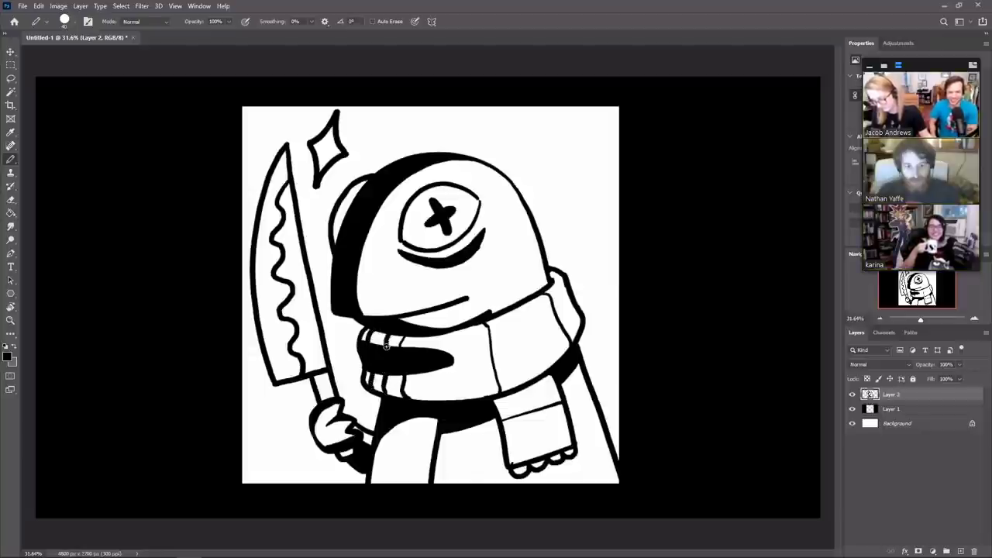
{"action": "key", "text": "g"}
{"action": "left_click", "coordinate": [380, 338]}
{"action": "left_click", "coordinate": [381, 384]}
{"action": "key", "text": "b"}
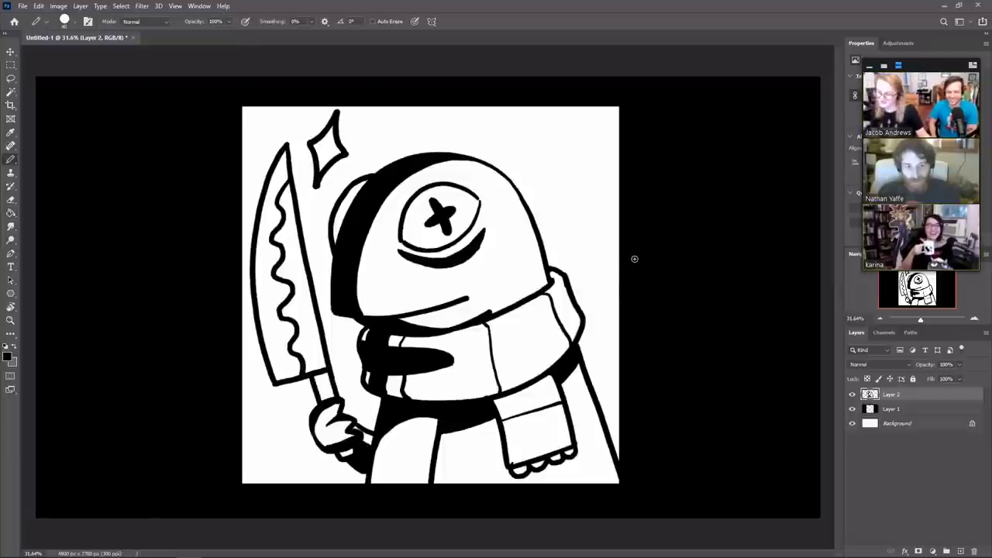
Step: Set the foreground colour to bright green, #49c91c
{"action": "key", "text": "e"}
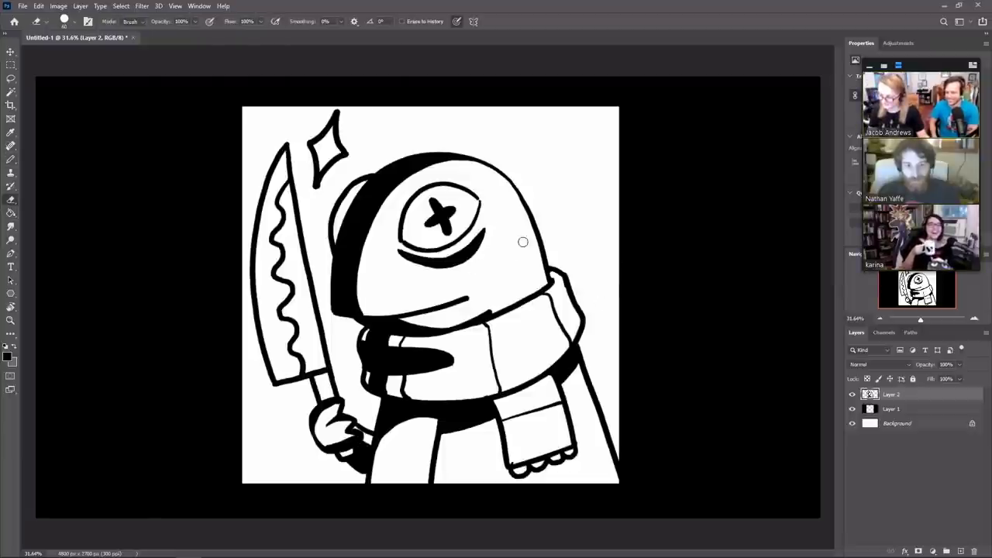
{"action": "key", "text": "z"}
{"action": "key", "text": "ctrl+minus"}
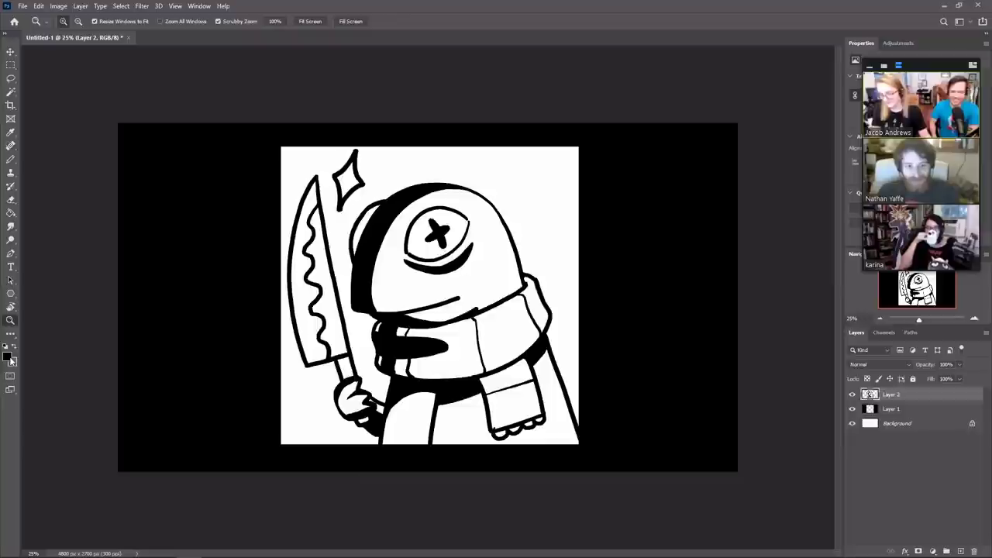
{"action": "left_click", "coordinate": [8, 356]}
{"action": "left_click", "coordinate": [737, 469]}
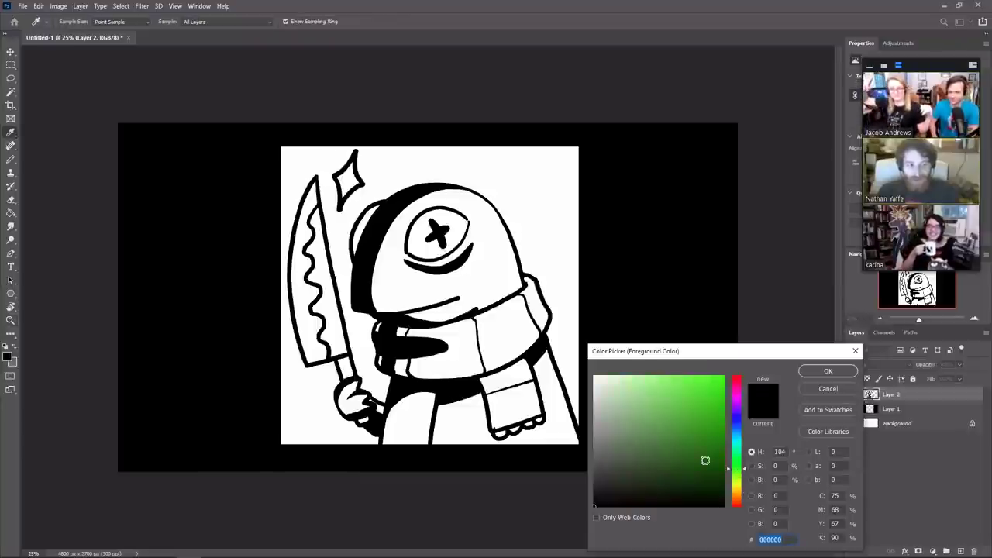
{"action": "left_click", "coordinate": [706, 402]}
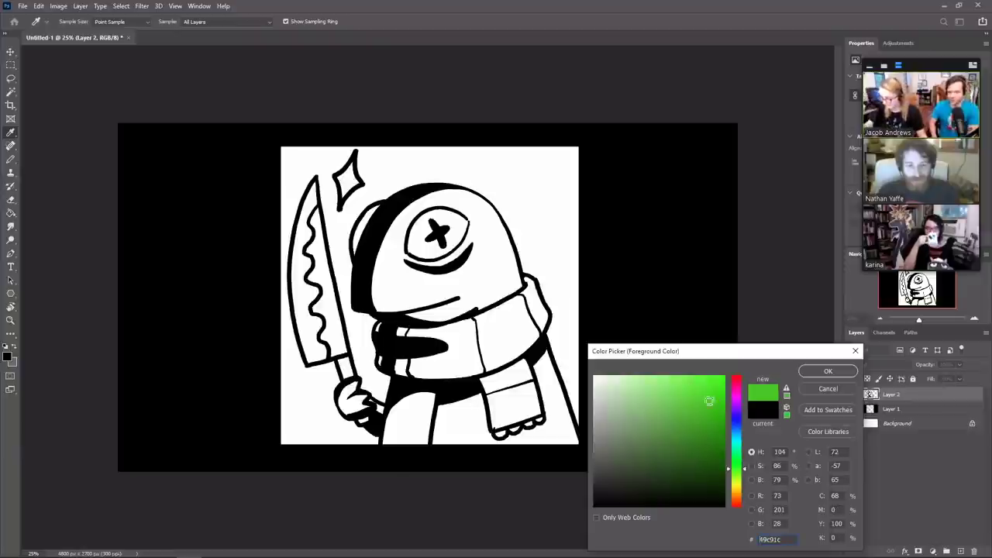
{"action": "left_click", "coordinate": [828, 372]}
Step: Add a new layer directly above Layer 1 and set the Paint Bucket to sample all layers
{"action": "left_click", "coordinate": [935, 410]}
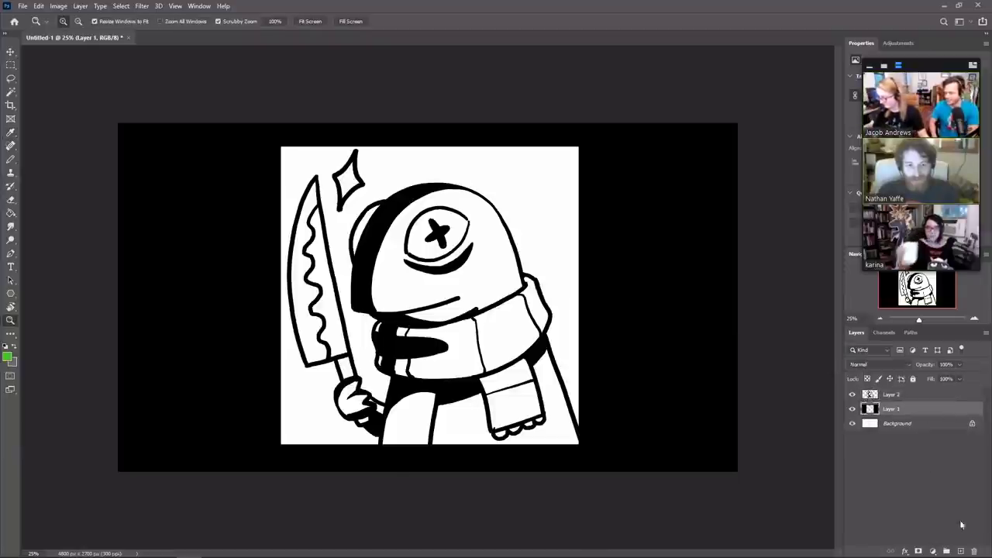
{"action": "left_click", "coordinate": [960, 551]}
{"action": "key", "text": "g"}
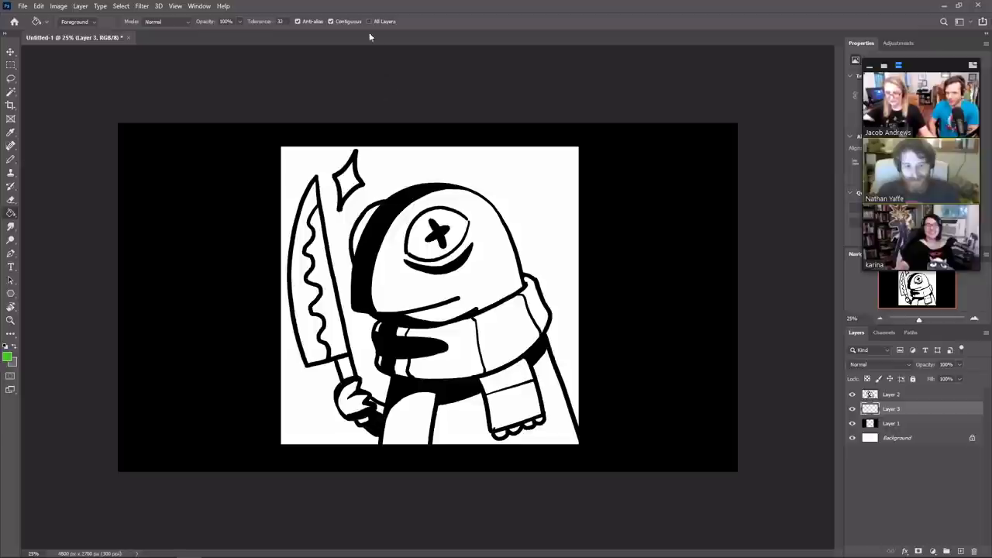
{"action": "left_click", "coordinate": [369, 21]}
Step: Fill the creature's head, body sections and knife hand with the green
{"action": "left_click", "coordinate": [457, 285]}
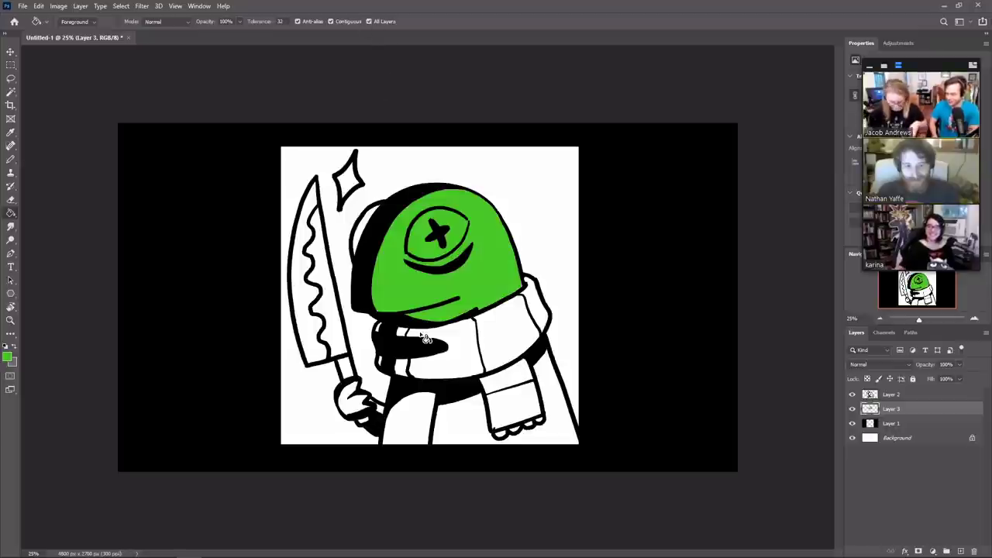
{"action": "left_click", "coordinate": [555, 409]}
{"action": "left_click", "coordinate": [412, 420]}
{"action": "left_click", "coordinate": [364, 404]}
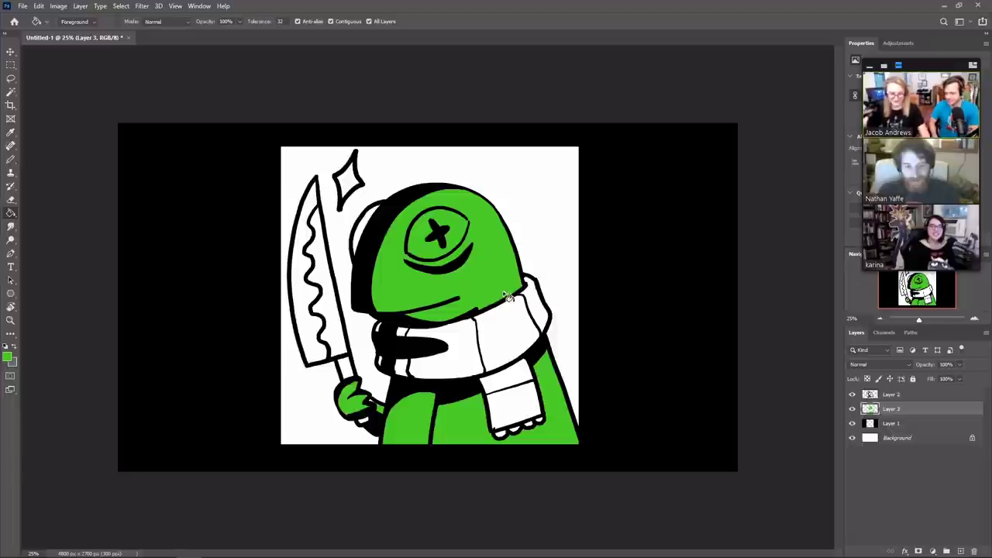
Step: Restore the default colours, make white the foreground, and fill the near eye with it
{"action": "key", "text": "d"}
{"action": "key", "text": "x"}
{"action": "key", "text": "b"}
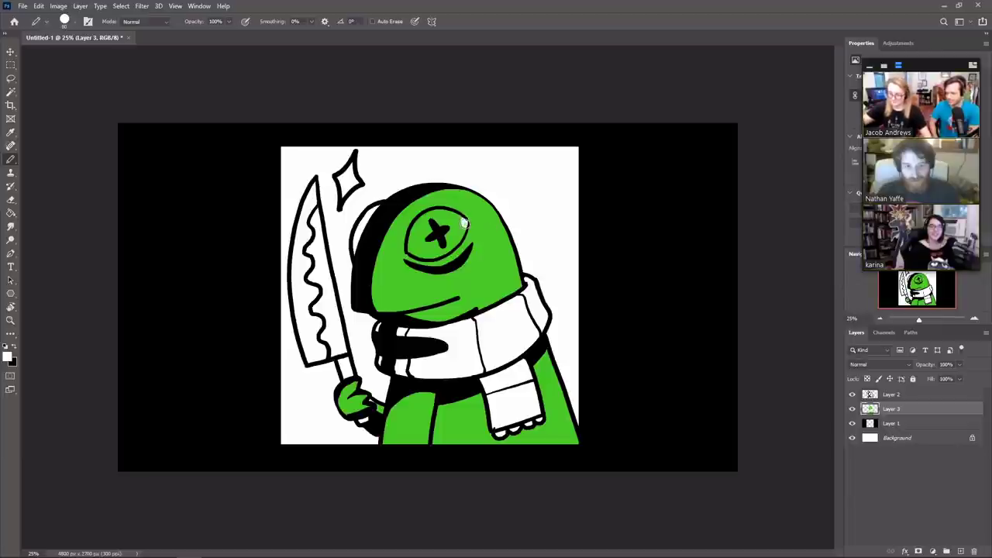
{"action": "key", "text": "g"}
{"action": "left_click", "coordinate": [457, 226]}
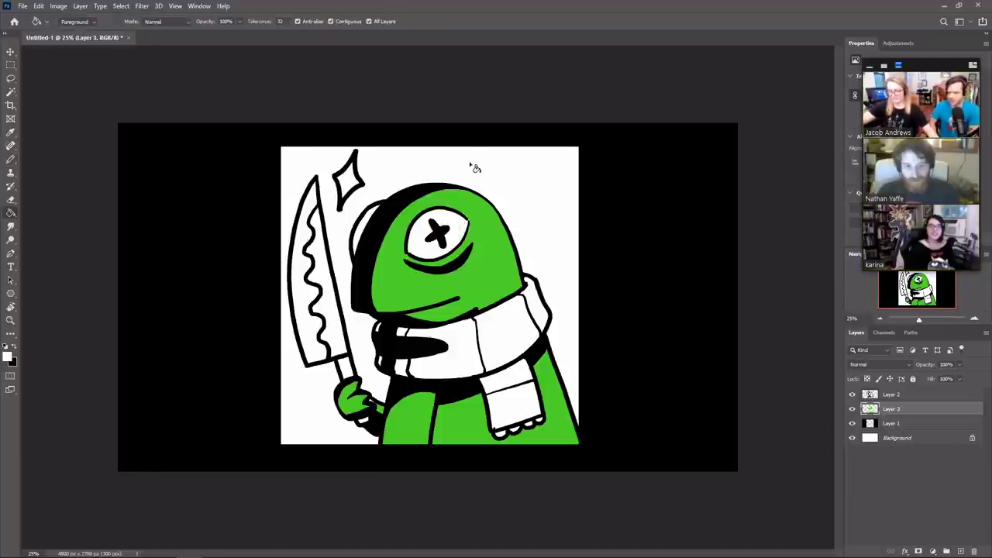
{"action": "key", "text": "b"}
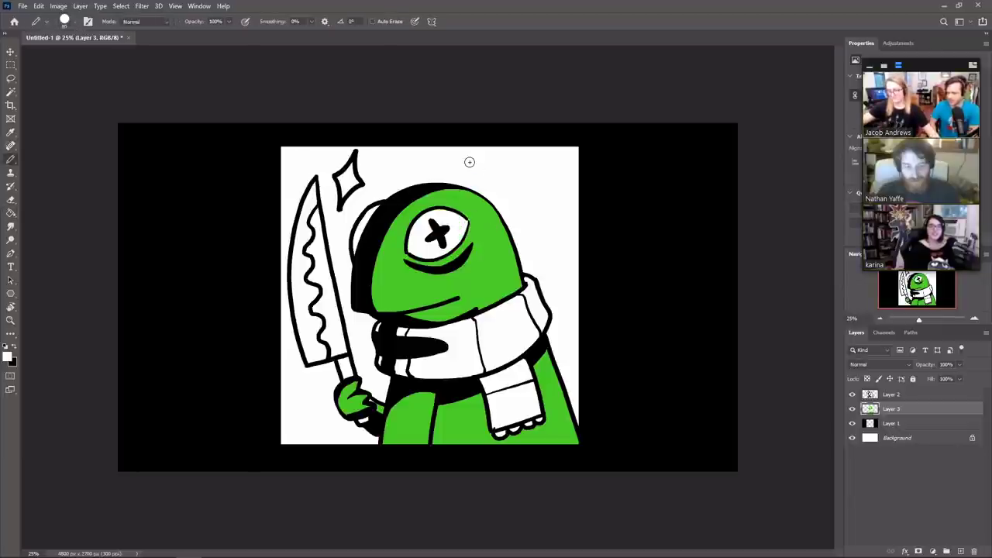
{"action": "left_click", "coordinate": [11, 359]}
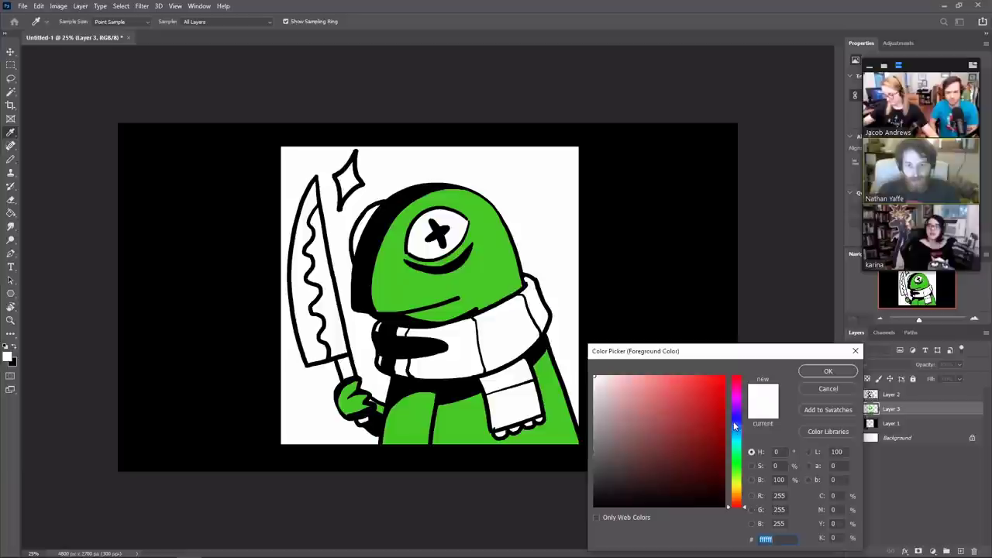
{"action": "left_click", "coordinate": [820, 388]}
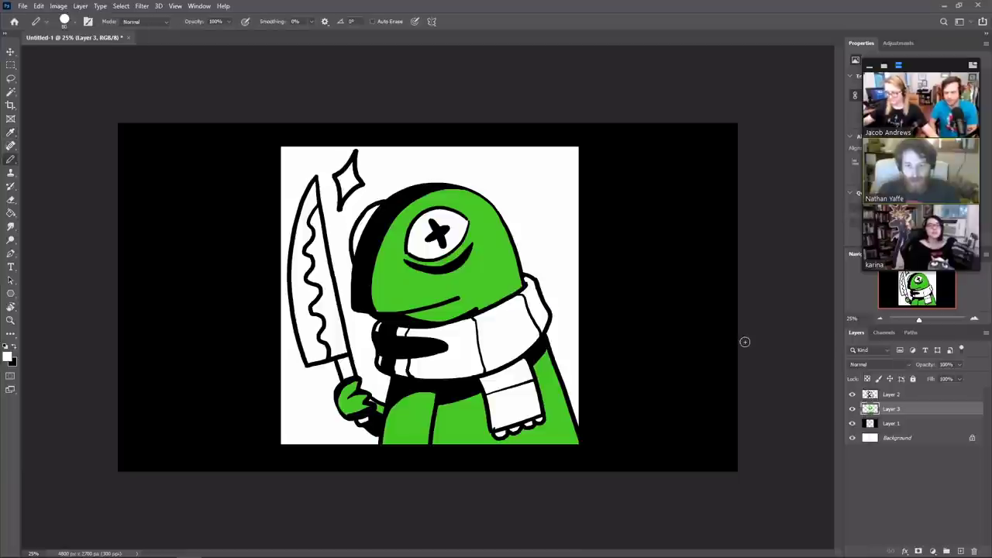
{"action": "key", "text": "z"}
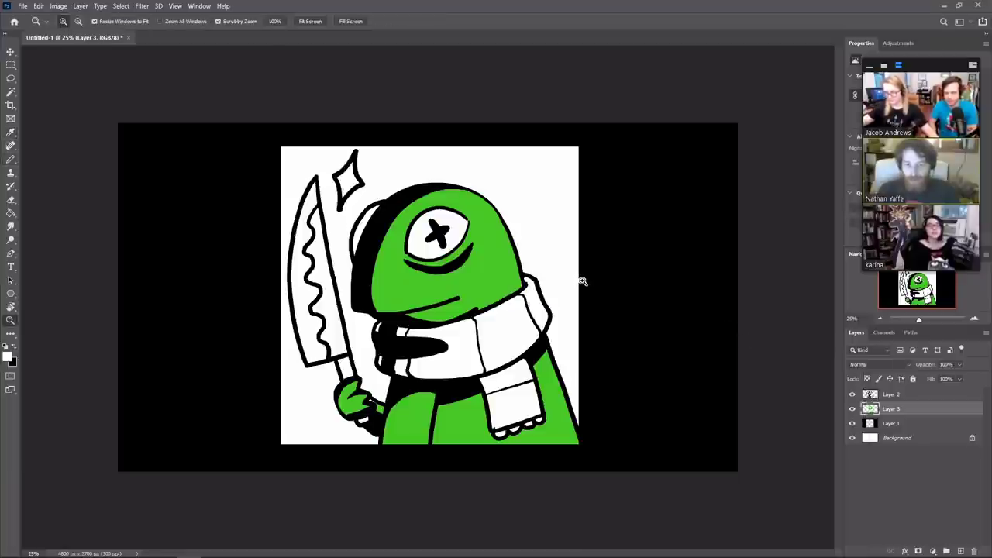
Step: Lock the transparent pixels of Layer 2 and recolour its line art dark brown, #392822, with a very large pencil
{"action": "left_click", "coordinate": [876, 394]}
{"action": "left_click", "coordinate": [867, 378]}
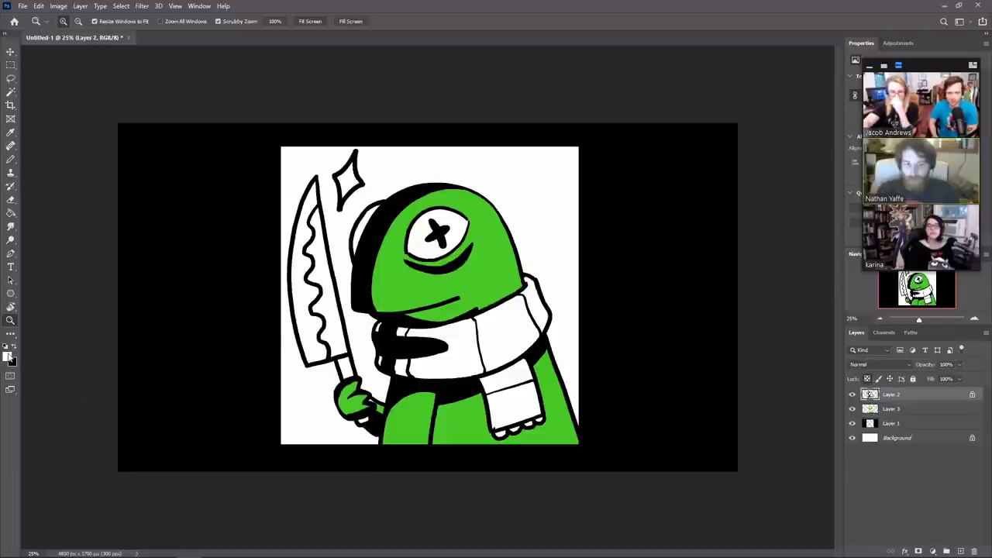
{"action": "left_click", "coordinate": [737, 500]}
{"action": "left_click_drag", "start_coordinate": [666, 447], "coordinate": [646, 478]}
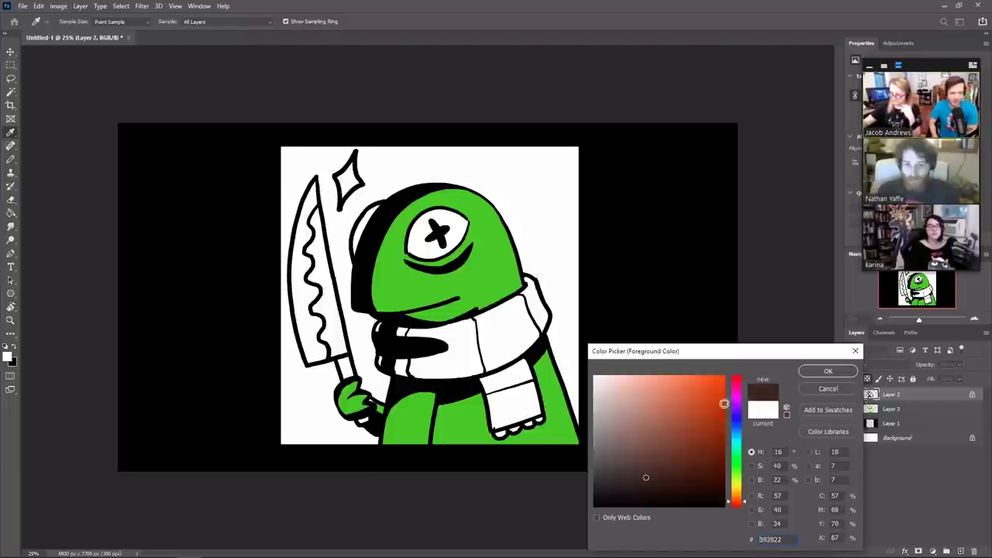
{"action": "left_click", "coordinate": [836, 371]}
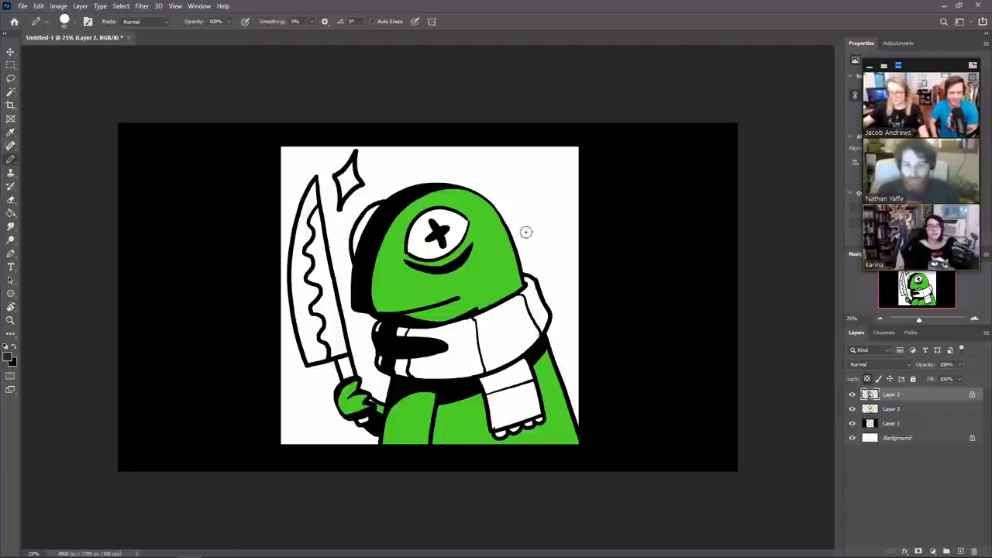
{"action": "mouse_move", "coordinate": [500, 224]}
{"action": "left_mouse_down"}
{"action": "mouse_move", "coordinate": [370, 452]}
{"action": "mouse_move", "coordinate": [430, 211]}
{"action": "mouse_move", "coordinate": [357, 394]}
{"action": "mouse_move", "coordinate": [479, 260]}
{"action": "mouse_move", "coordinate": [444, 445]}
{"action": "mouse_move", "coordinate": [536, 250]}
{"action": "mouse_move", "coordinate": [596, 349]}
{"action": "left_mouse_up"}
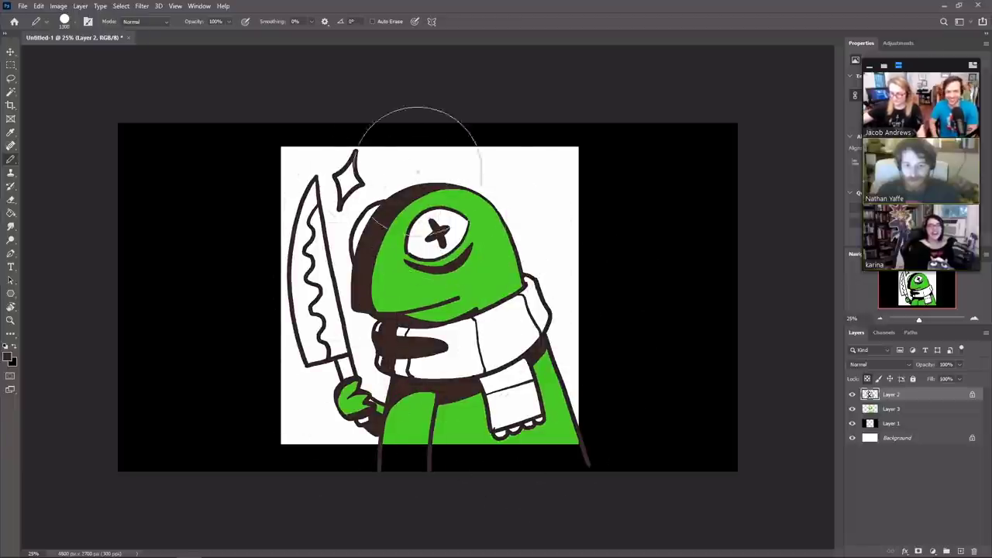
Step: Move Layer 1 to the top of the layer stack, then group Layer 2 and Layer 3 and expand the group
{"action": "left_click", "coordinate": [934, 424]}
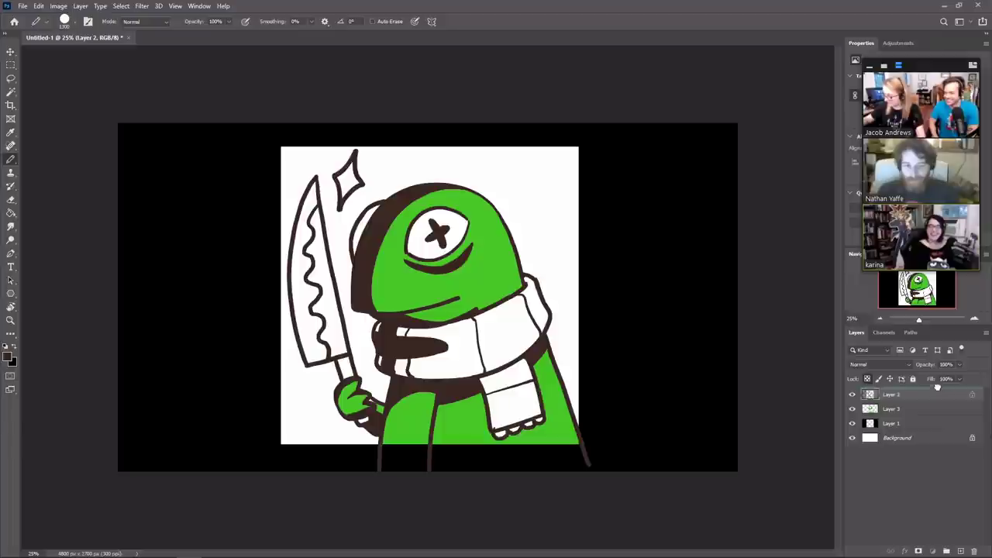
{"action": "left_click_drag", "start_coordinate": [933, 426], "coordinate": [935, 392]}
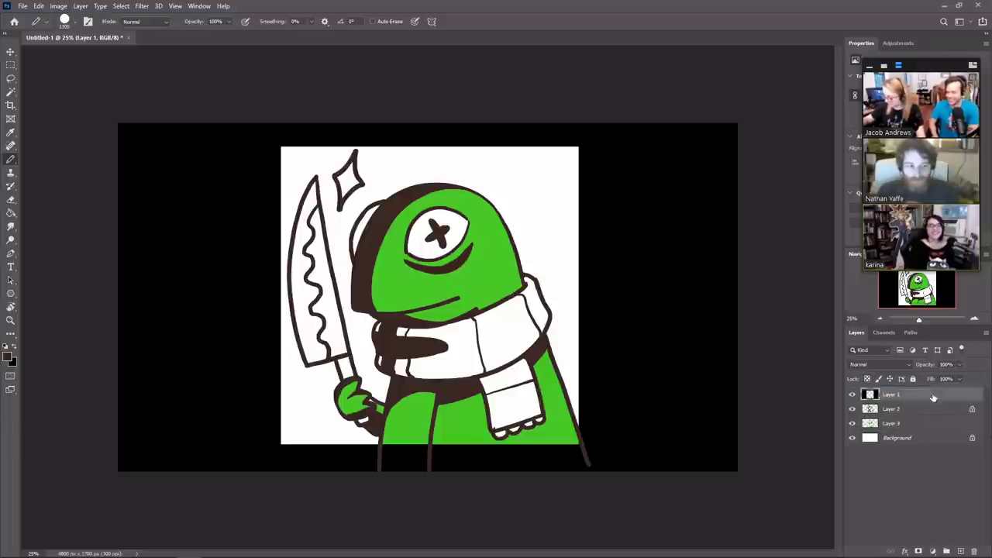
{"action": "left_click", "coordinate": [926, 415]}
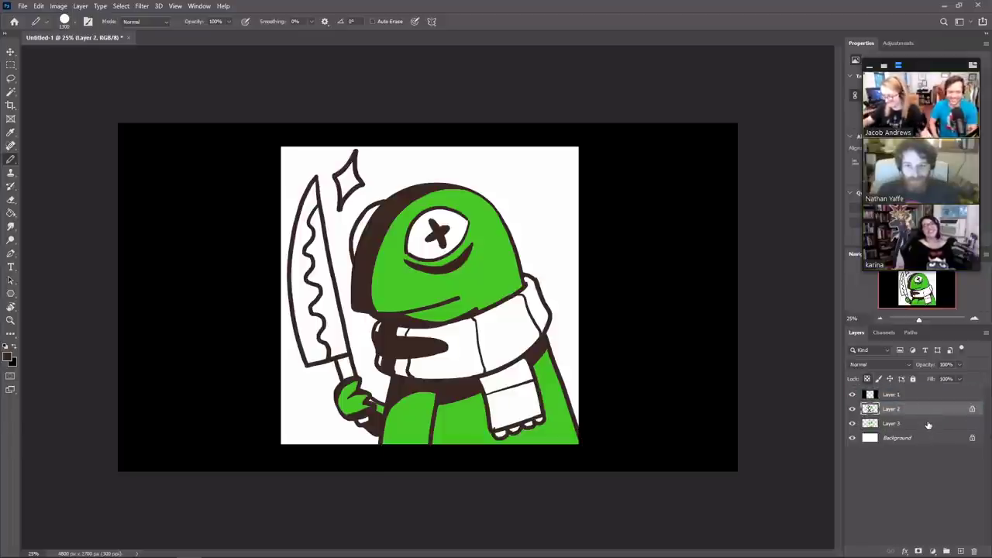
{"action": "left_click", "coordinate": [927, 424], "text": "shift"}
{"action": "key", "text": "ctrl+g"}
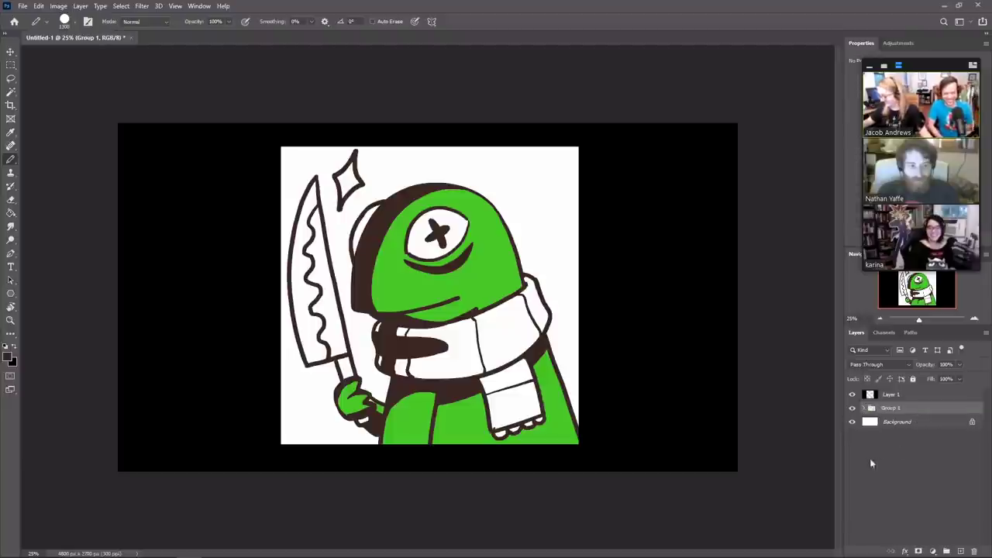
{"action": "left_click", "coordinate": [867, 408]}
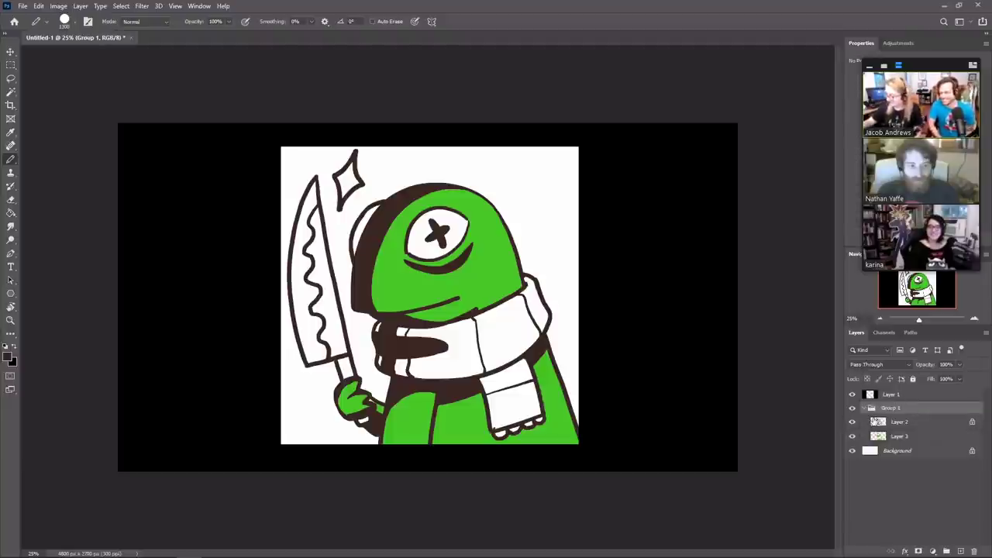
Step: On Layer 3, set the foreground colour to light grey, #cecece, and fill the knife blade's outer curved section
{"action": "left_click", "coordinate": [933, 438]}
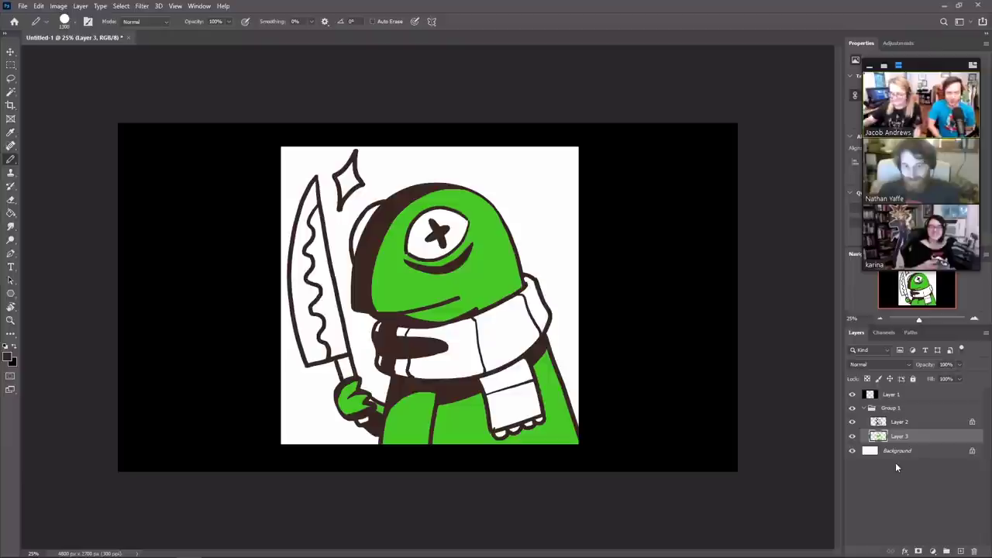
{"action": "left_click", "coordinate": [7, 359]}
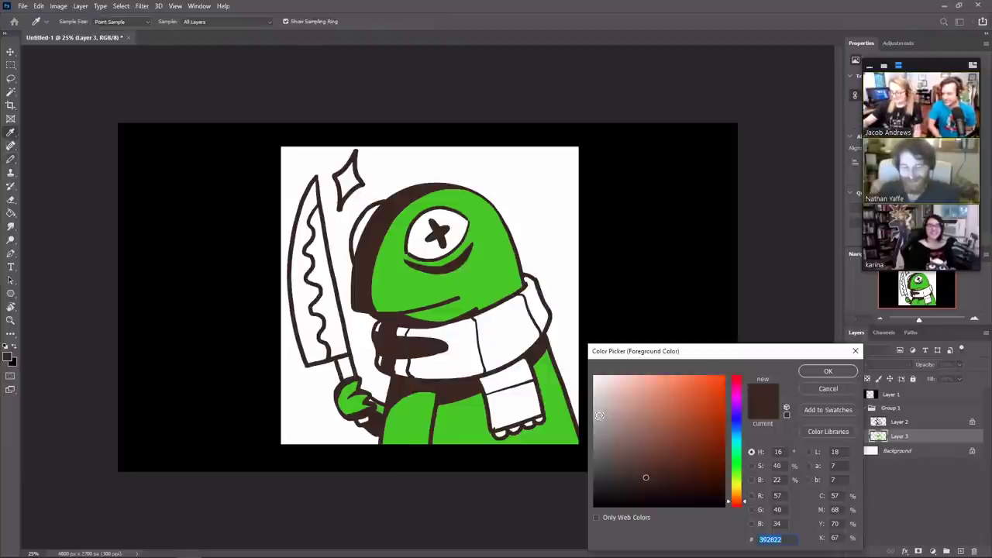
{"action": "left_click", "coordinate": [593, 403]}
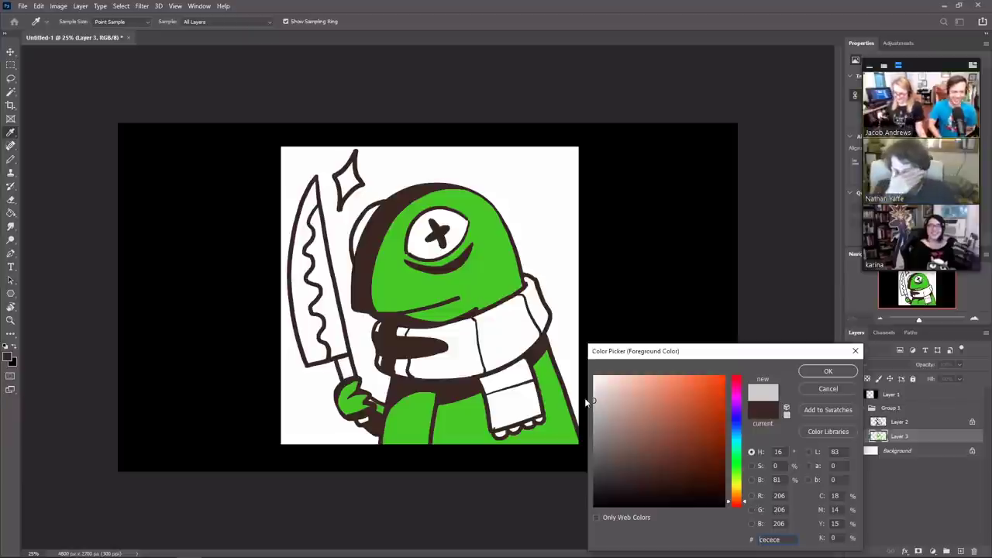
{"action": "key", "text": "Return"}
{"action": "key", "text": "g"}
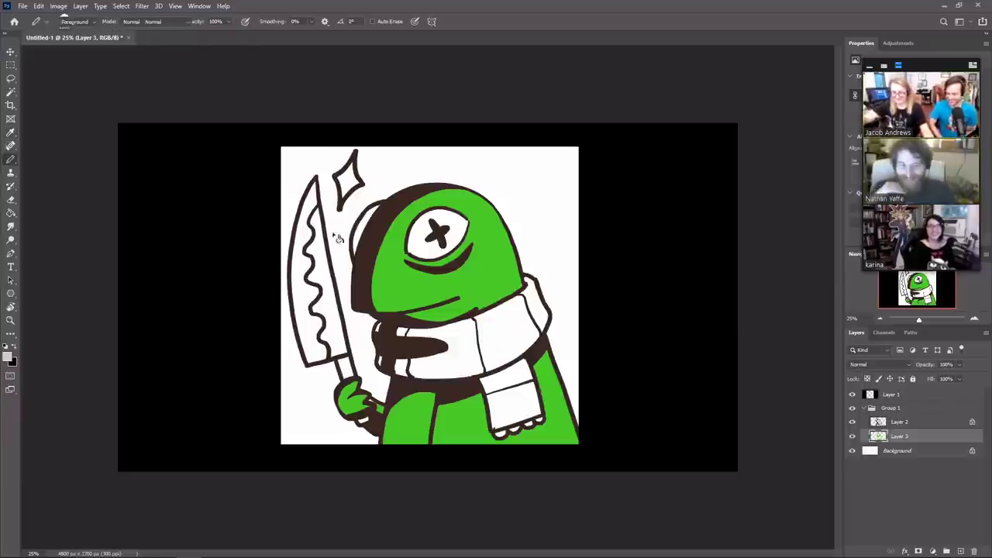
{"action": "left_click", "coordinate": [315, 241]}
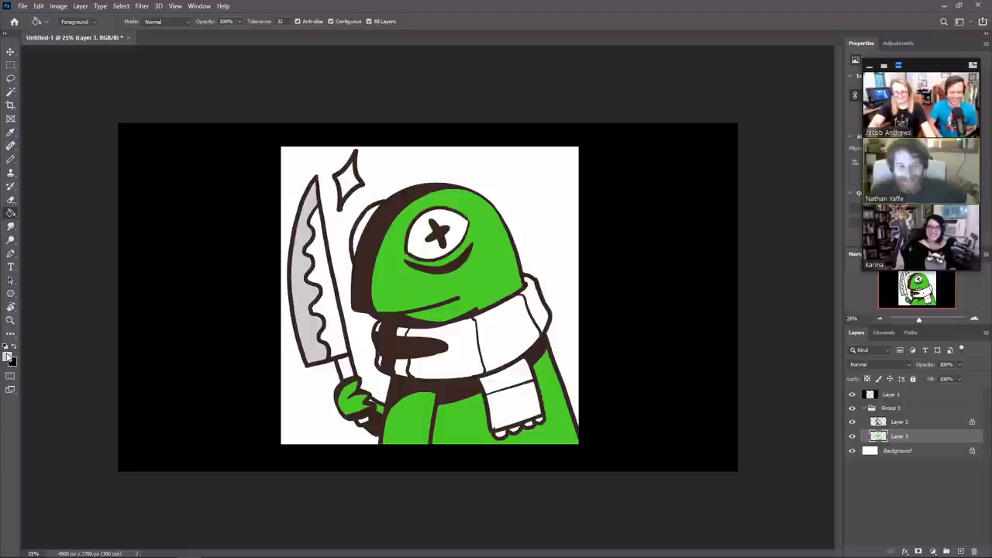
Step: Choose a darker grey and fill the blade's straight-edged section on the other side of the wavy line
{"action": "left_click", "coordinate": [8, 357]}
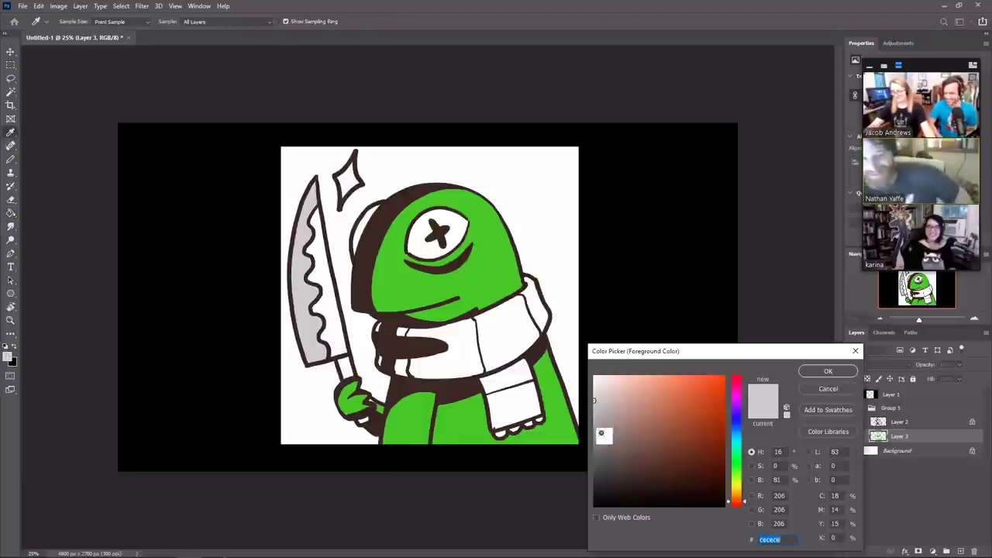
{"action": "left_click", "coordinate": [823, 369]}
{"action": "left_click", "coordinate": [331, 310]}
Step: Set the background colour to brown, #5a3624, swap it to the foreground, and fill the knife handle with it
{"action": "left_click", "coordinate": [13, 361]}
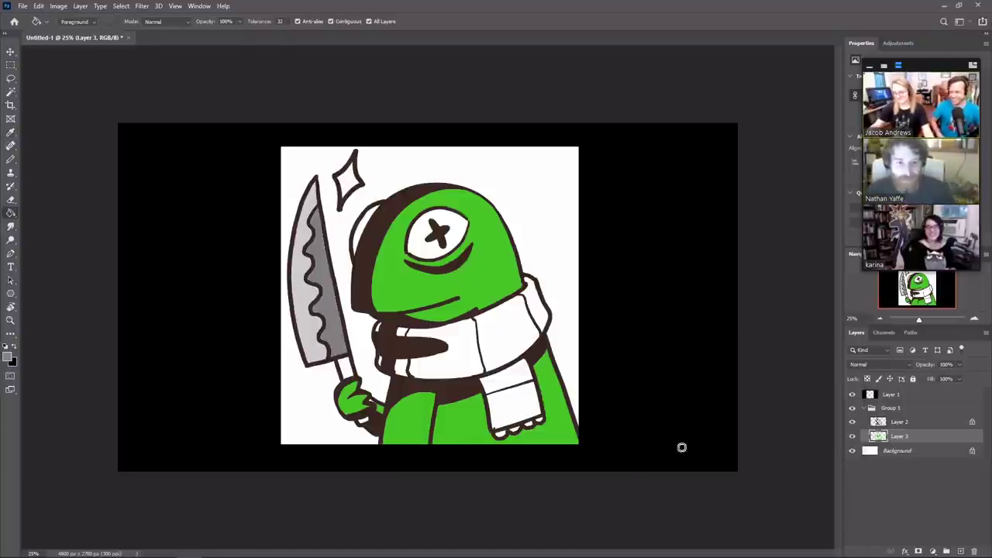
{"action": "left_click", "coordinate": [739, 501]}
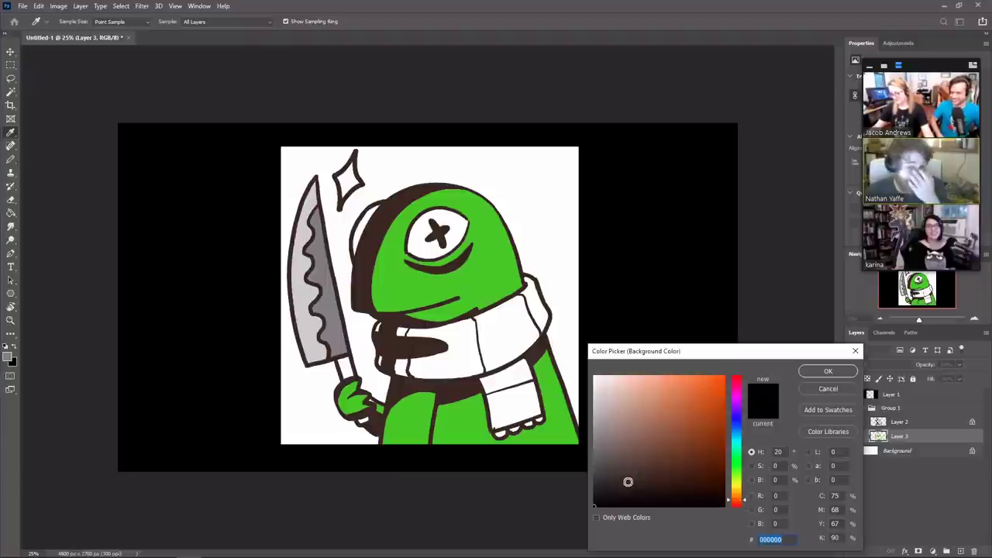
{"action": "left_click", "coordinate": [616, 491]}
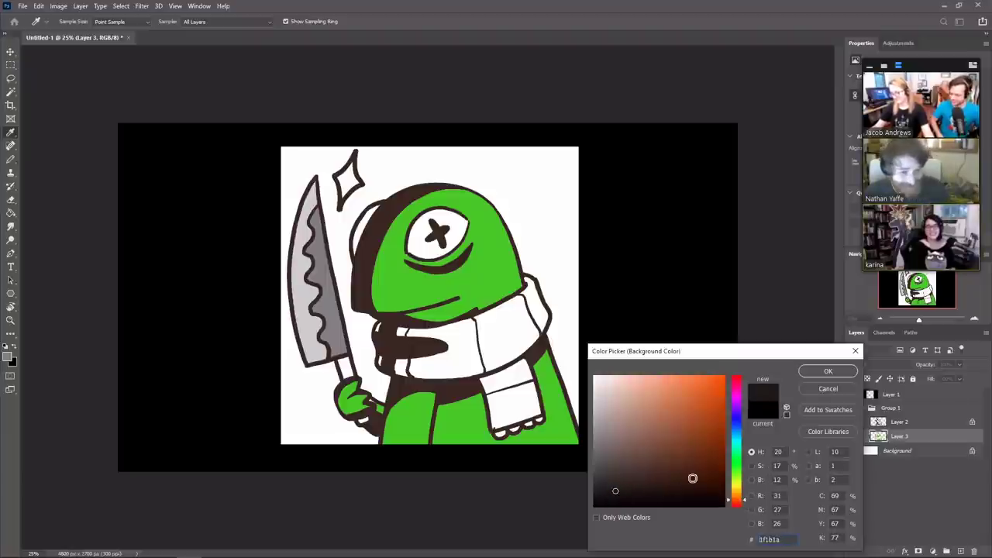
{"action": "left_click", "coordinate": [671, 461]}
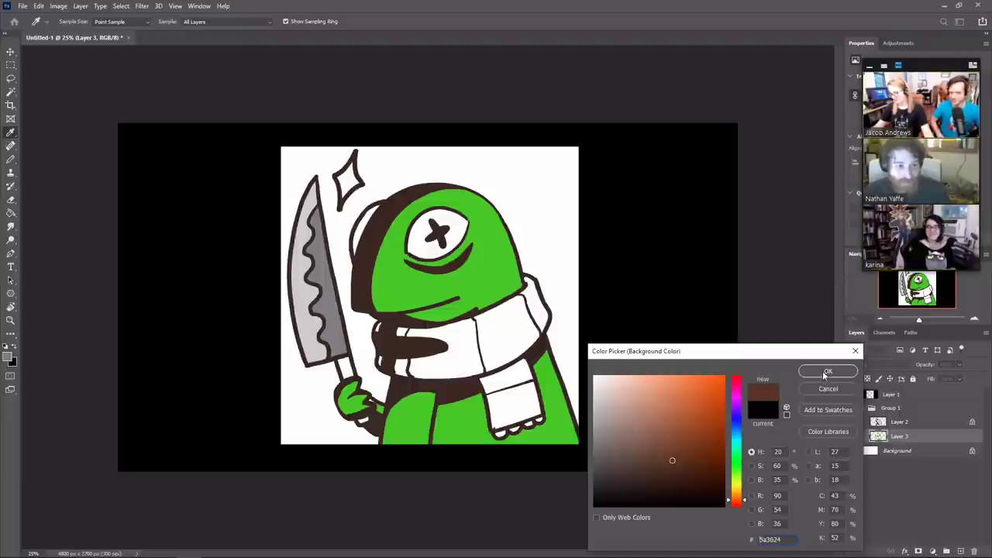
{"action": "left_click", "coordinate": [826, 372]}
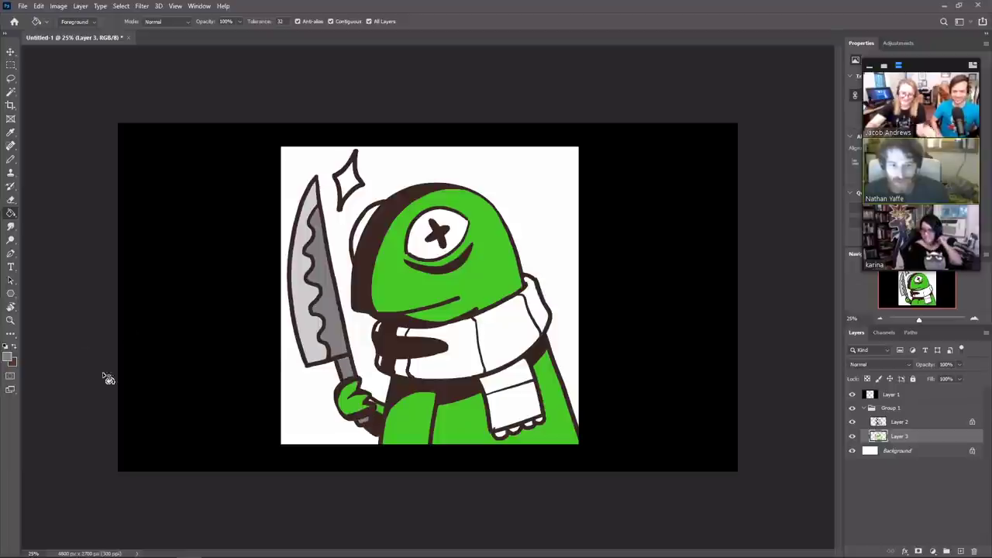
{"action": "key", "text": "x"}
{"action": "left_click", "coordinate": [348, 374]}
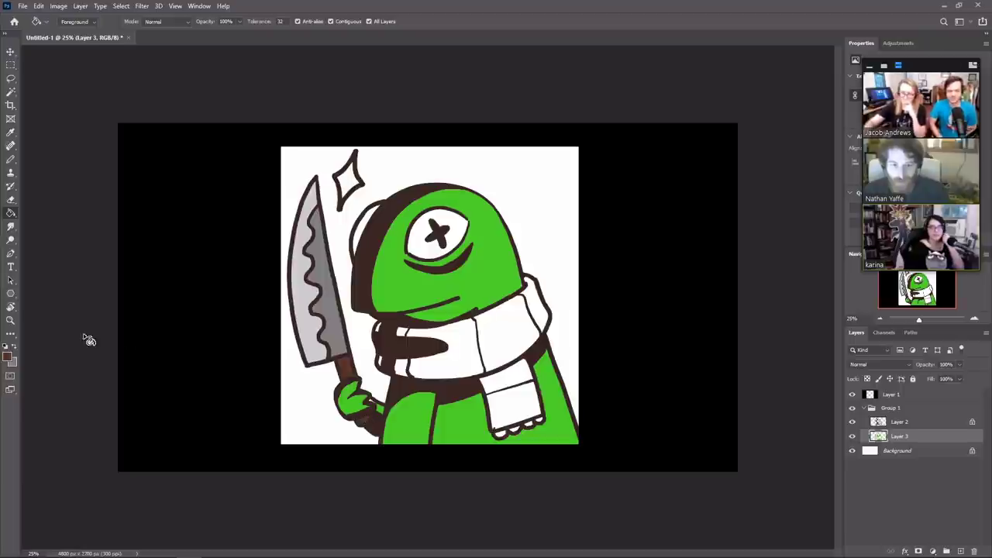
Step: Restore the default colours with white in front, and set the foreground colour to a bright pink with hue 320°
{"action": "key", "text": "d"}
{"action": "key", "text": "x"}
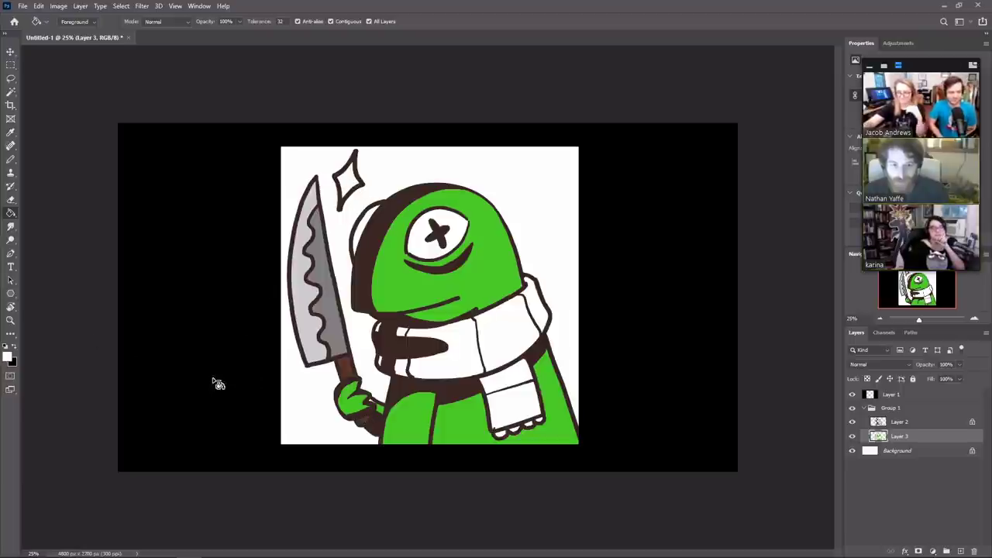
{"action": "left_click", "coordinate": [11, 360]}
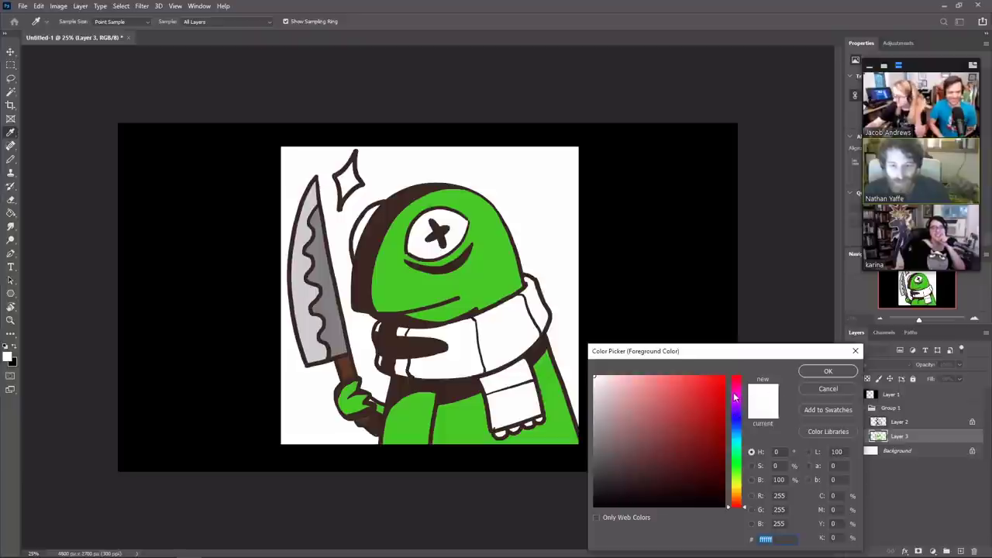
{"action": "left_click", "coordinate": [735, 392]}
{"action": "left_click", "coordinate": [702, 387]}
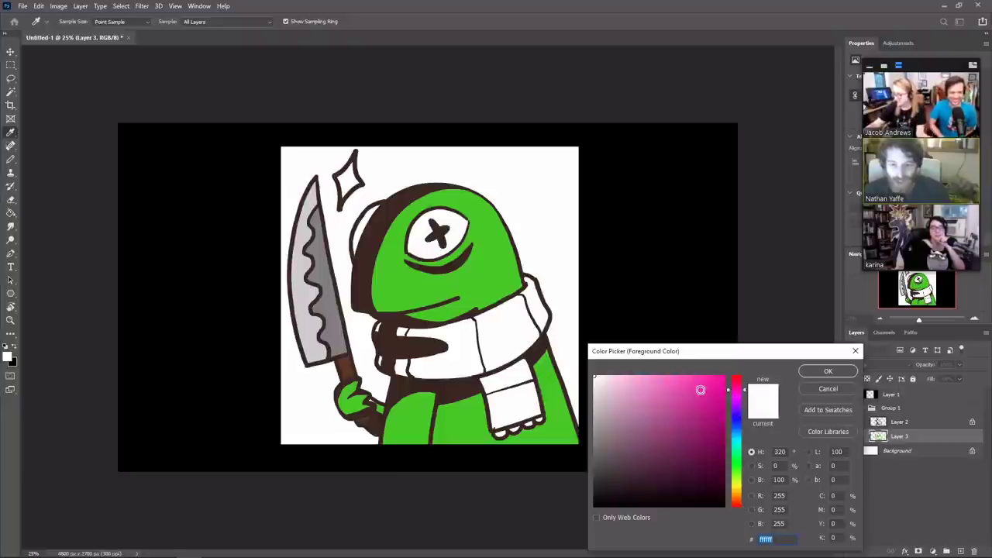
{"action": "left_click", "coordinate": [828, 372]}
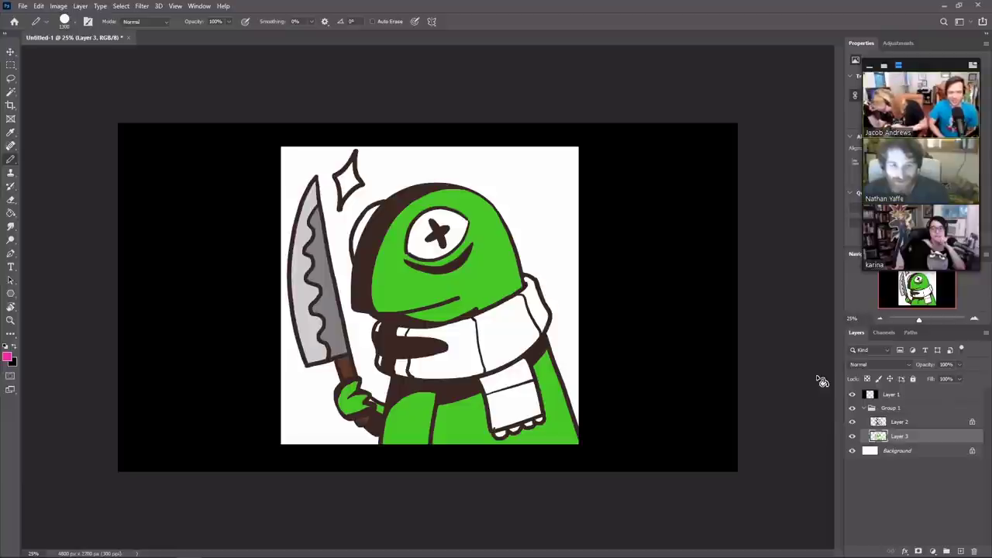
Step: Fill the scarf's hanging end and its fringe with the pink using the Paint Bucket, undoing any stray fill
{"action": "left_click", "coordinate": [10, 214]}
{"action": "left_click", "coordinate": [515, 388]}
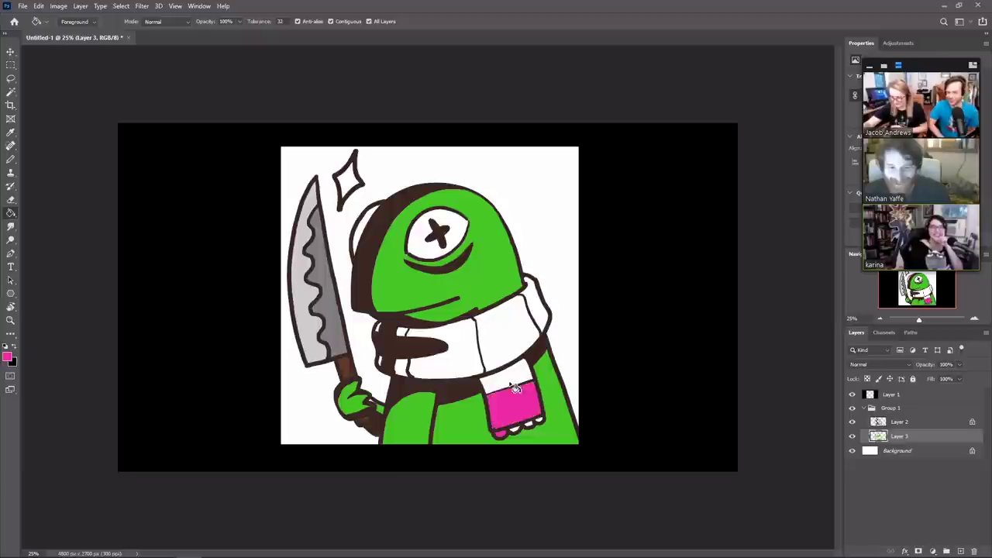
{"action": "left_click", "coordinate": [513, 383]}
{"action": "left_click", "coordinate": [530, 429]}
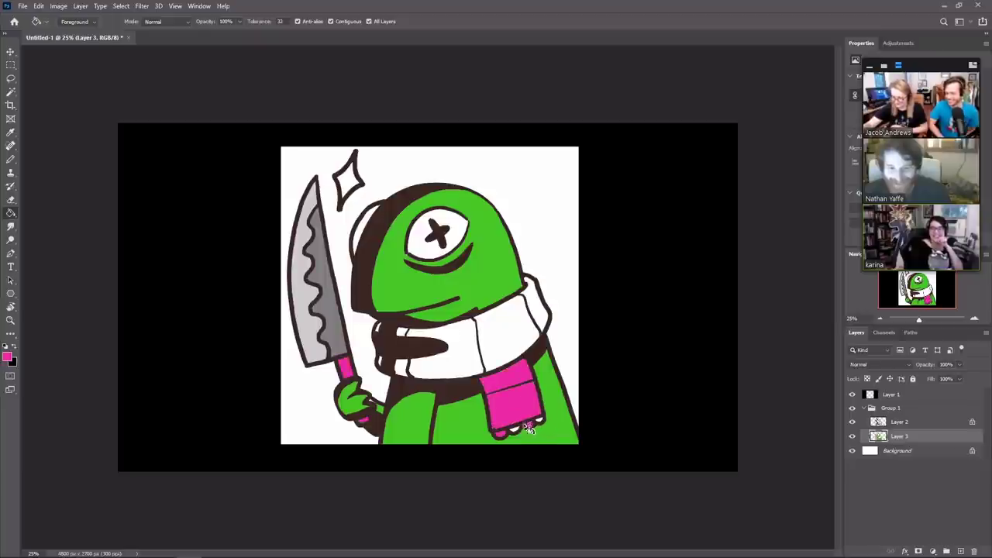
{"action": "key", "text": "ctrl+z"}
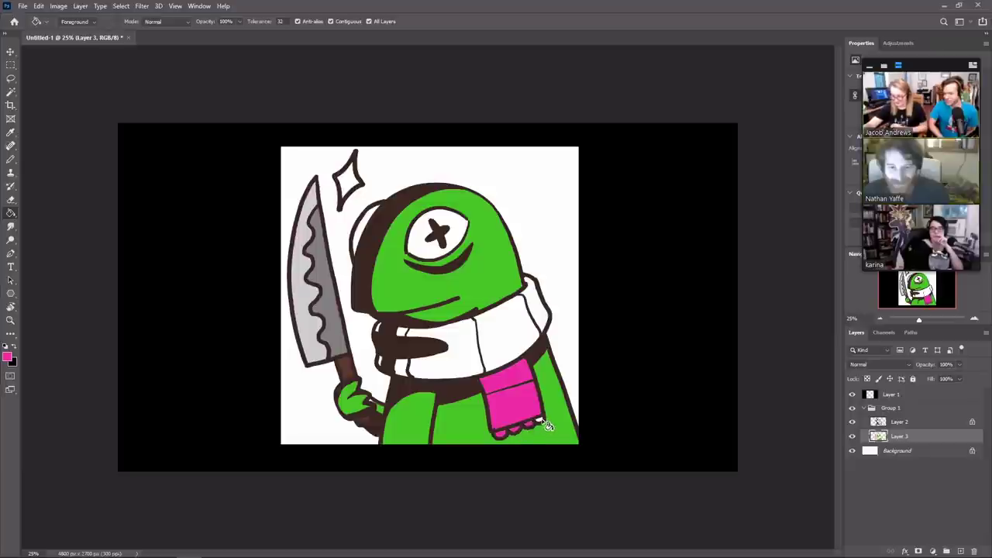
Step: Fill all sections of the scarf wrapped around the creature's neck with the pink
{"action": "left_click", "coordinate": [534, 331]}
{"action": "left_click", "coordinate": [544, 314]}
{"action": "left_click", "coordinate": [473, 349]}
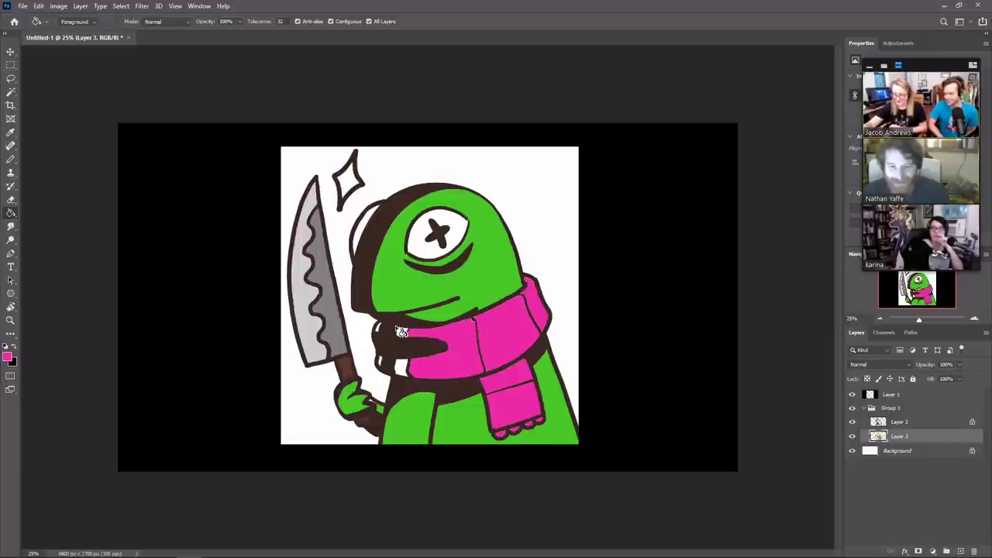
{"action": "left_click", "coordinate": [403, 368]}
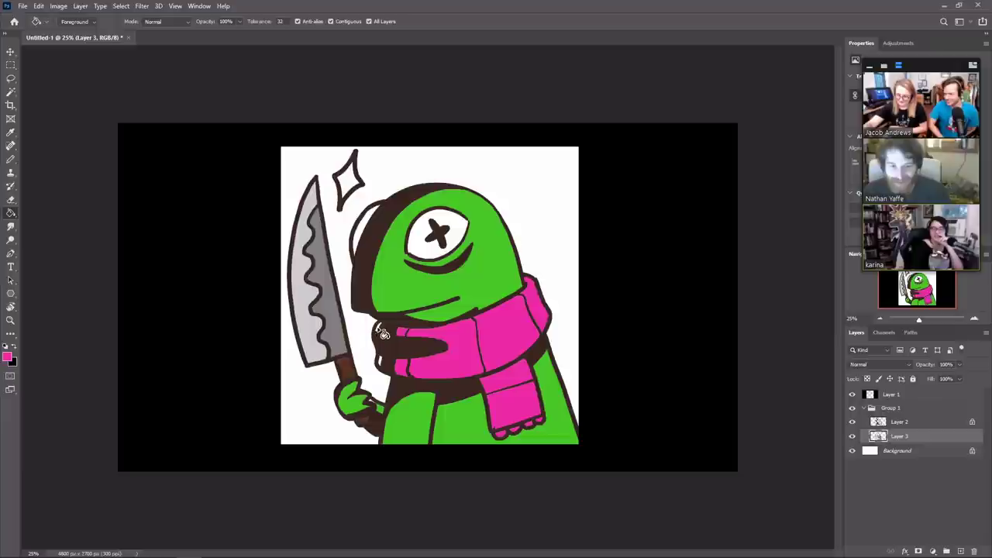
{"action": "left_click", "coordinate": [380, 331]}
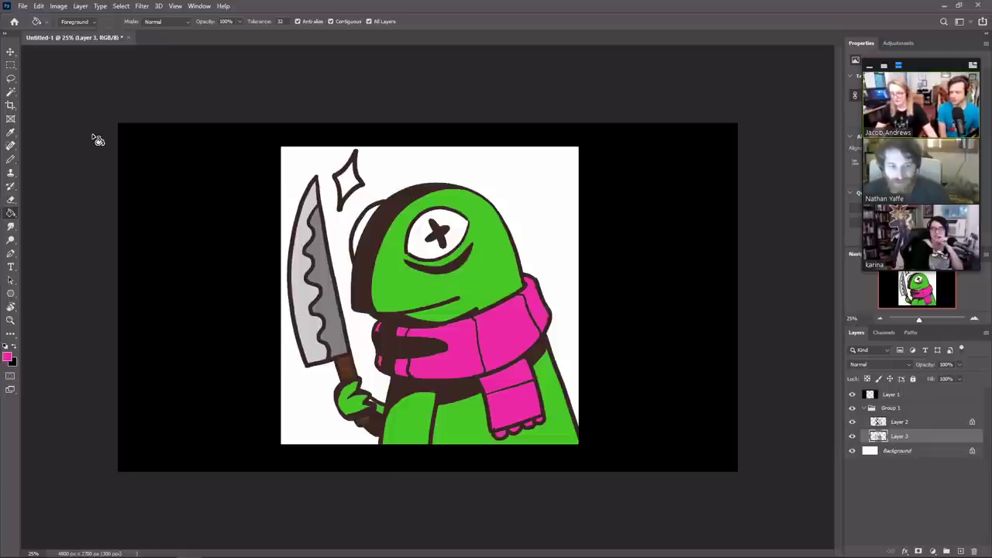
Step: View the drawing in full-screen mode and shrink it to thumbnail size to check how it reads when small
{"action": "key", "text": "f"}
{"action": "key", "text": "f"}
{"action": "key", "text": "z"}
{"action": "left_click", "coordinate": [505, 299], "text": "alt"}
{"action": "left_click", "coordinate": [505, 299], "text": "alt"}
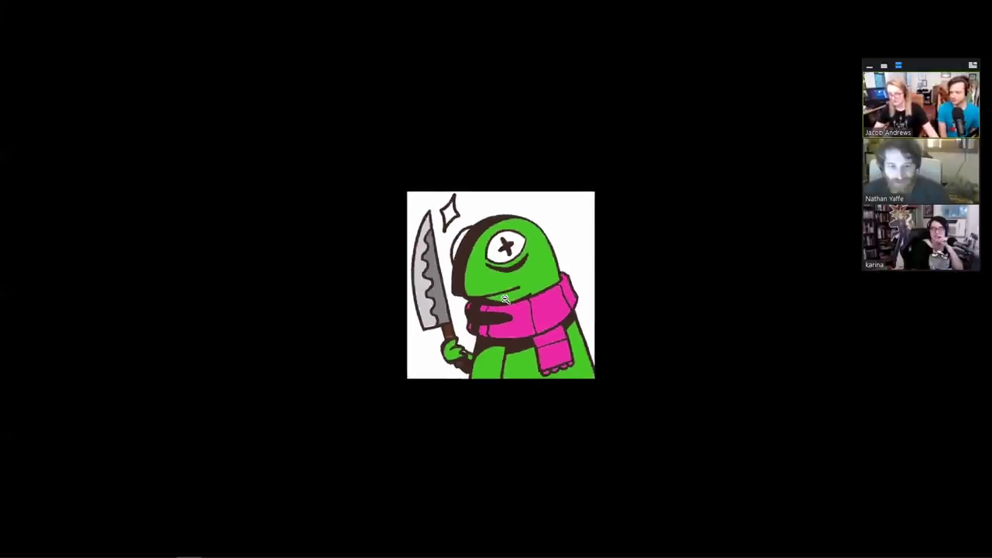
{"action": "left_click", "coordinate": [506, 299], "text": "alt"}
{"action": "left_click", "coordinate": [505, 299], "text": "alt"}
{"action": "scroll", "coordinate": [504, 299], "scroll_direction": "down", "scroll_amount": 2}
{"action": "scroll", "coordinate": [536, 297], "scroll_direction": "down", "scroll_amount": 2}
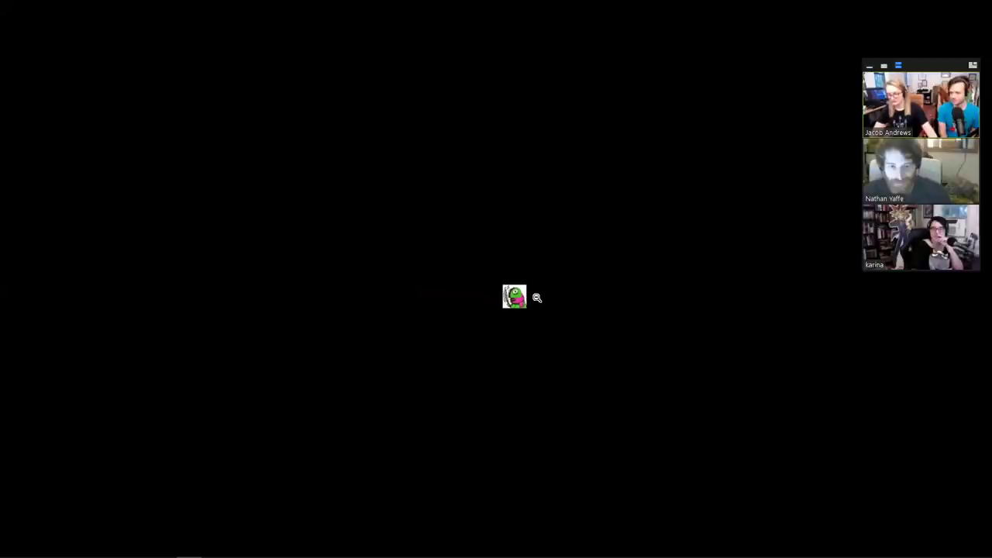
{"action": "scroll", "coordinate": [545, 308], "scroll_direction": "up", "scroll_amount": 1}
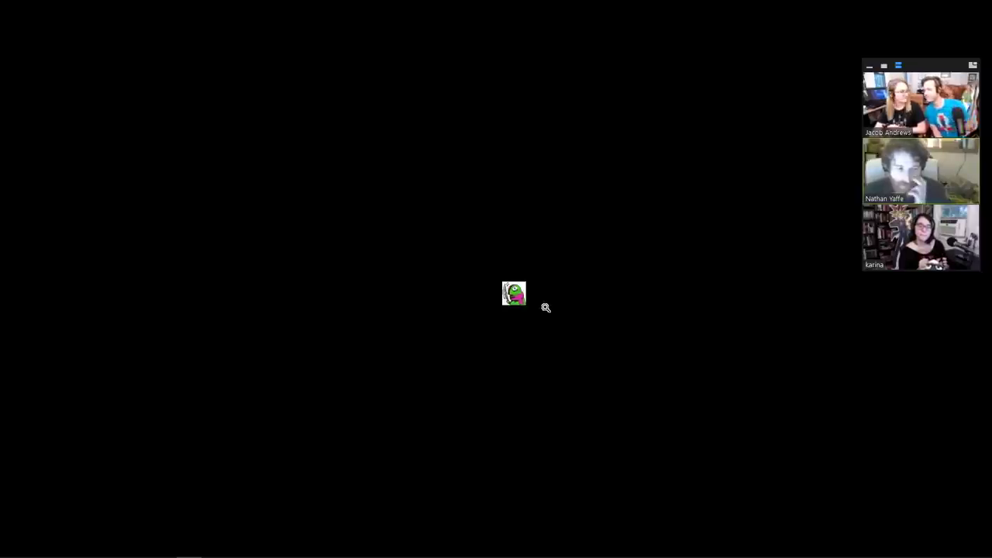
{"action": "scroll", "coordinate": [538, 290], "scroll_direction": "up", "scroll_amount": 7}
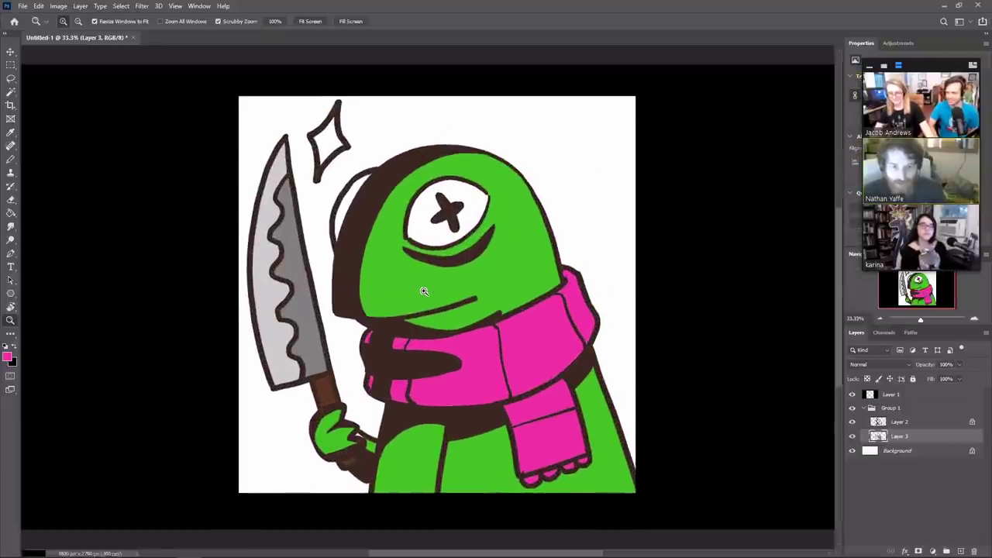
Step: Show the drawing in full-screen mode with the menu bar
{"action": "key", "text": "f"}
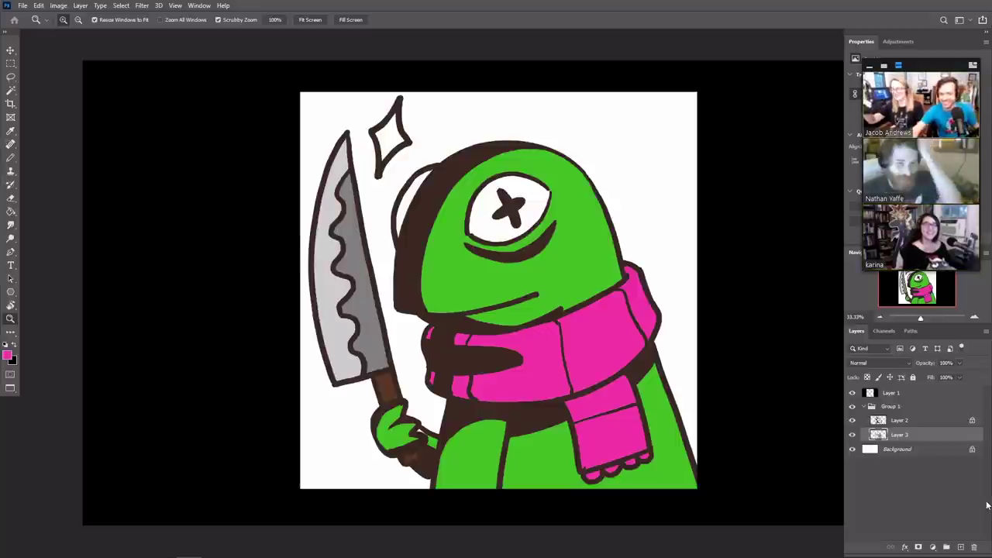
{"action": "left_click", "coordinate": [591, 23]}
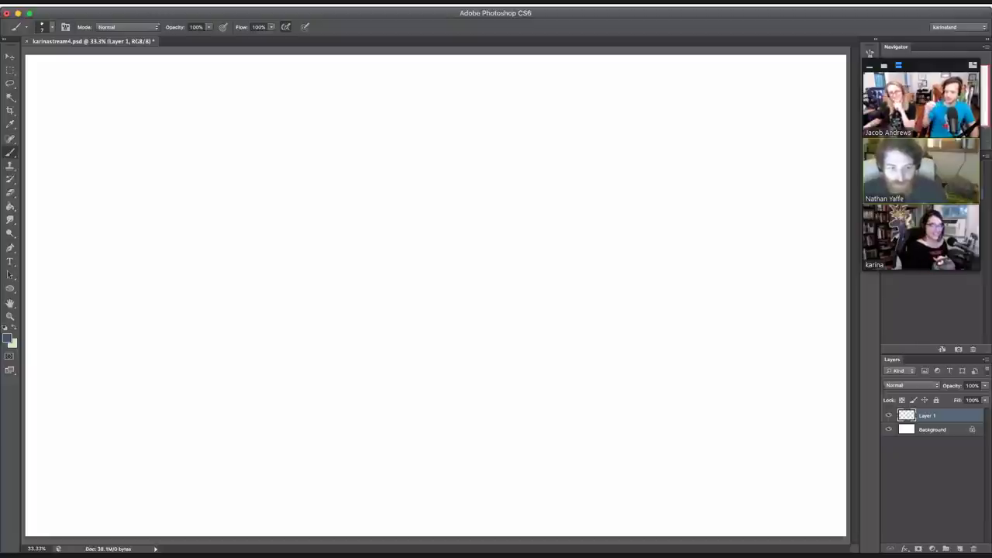
Step: Load the Kyle's Drawing Box - Animator Pencil New brush preset with pressure-controlled size and 100% flow
{"action": "left_click", "coordinate": [22, 27]}
{"action": "left_click", "coordinate": [109, 59]}
{"action": "left_click", "coordinate": [114, 47]}
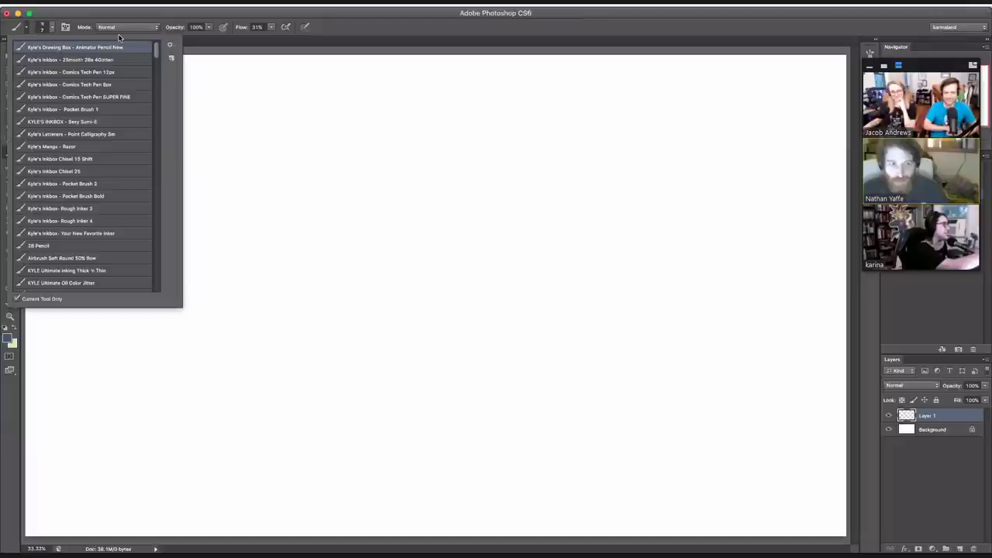
{"action": "left_click", "coordinate": [304, 27]}
{"action": "left_click", "coordinate": [271, 27]}
{"action": "left_click_drag", "start_coordinate": [290, 37], "coordinate": [312, 37]}
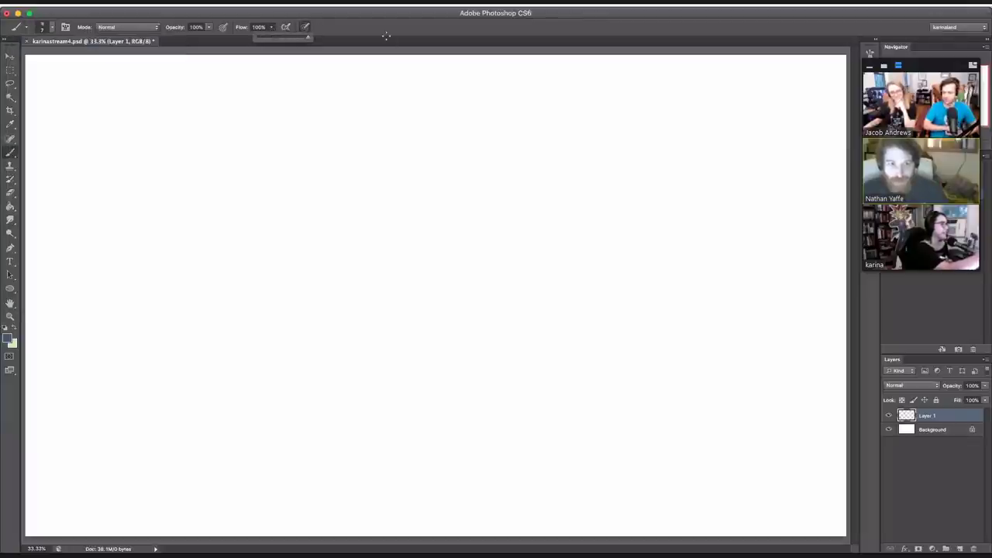
Step: Set the brush size to 17 px, trying sizes out with short test strokes and undoing each one
{"action": "left_click_drag", "start_coordinate": [403, 268], "coordinate": [464, 247]}
{"action": "key", "text": "super+z"}
{"action": "right_click", "coordinate": [461, 255]}
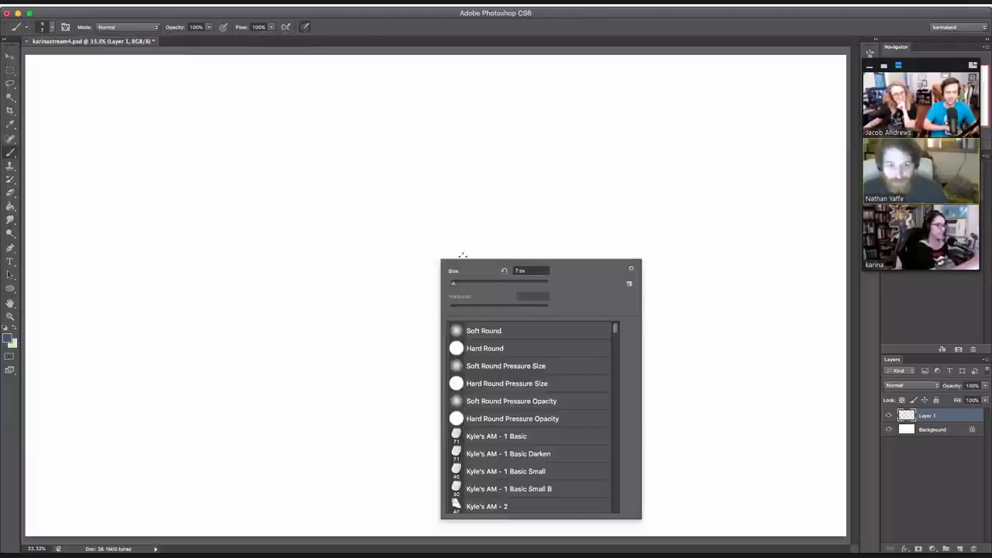
{"action": "left_click", "coordinate": [467, 282]}
{"action": "left_click_drag", "start_coordinate": [408, 230], "coordinate": [460, 215]}
{"action": "key", "text": "super+z"}
{"action": "right_click", "coordinate": [480, 248]}
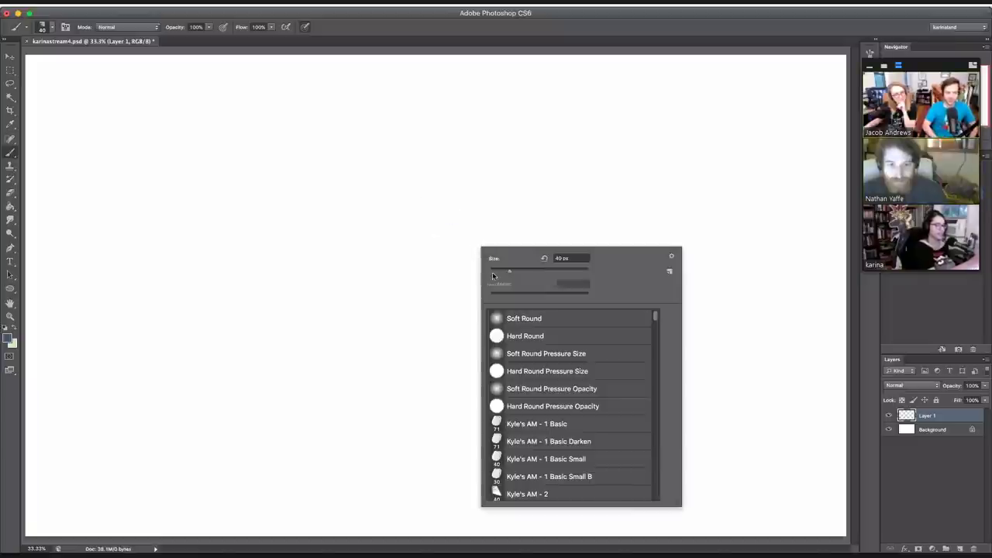
{"action": "left_click", "coordinate": [493, 273]}
{"action": "left_click_drag", "start_coordinate": [396, 261], "coordinate": [432, 245]}
{"action": "key", "text": "super+z"}
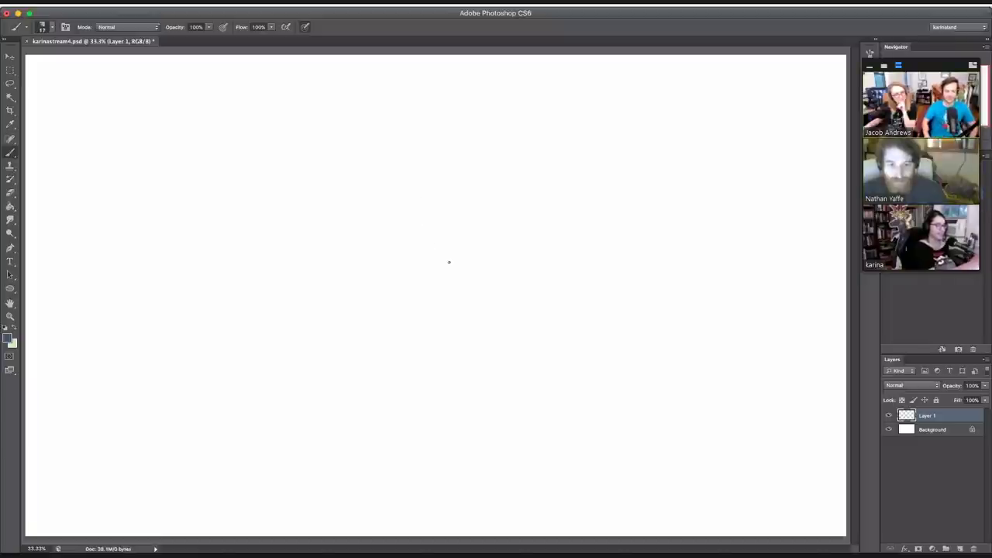
Step: Restore the default black foreground and sketch the curved left side of a large round head on Layer 1
{"action": "left_click", "coordinate": [5, 328]}
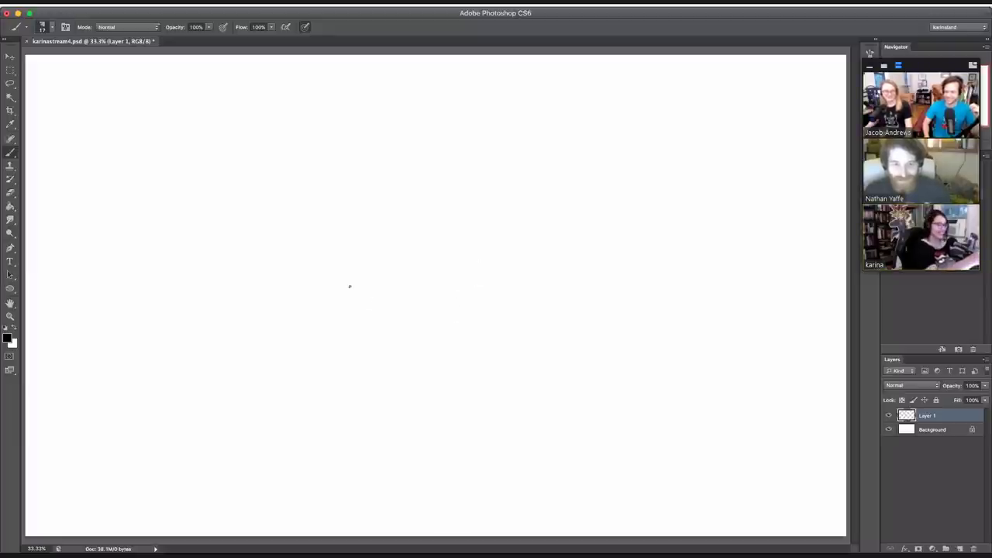
{"action": "left_click_drag", "start_coordinate": [324, 319], "coordinate": [325, 317]}
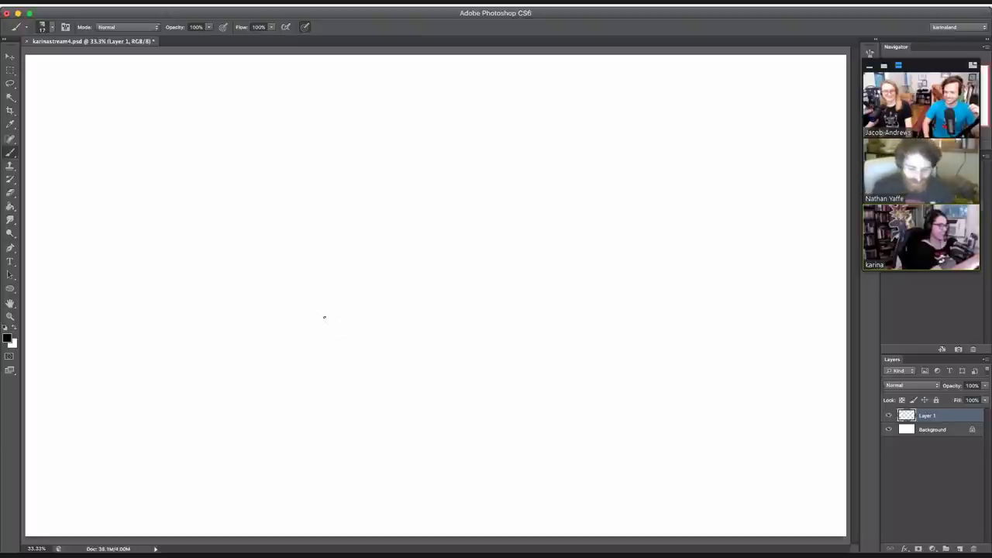
{"action": "left_click_drag", "start_coordinate": [307, 277], "coordinate": [327, 183]}
{"action": "mouse_move", "coordinate": [293, 244]}
{"action": "left_mouse_down"}
{"action": "mouse_move", "coordinate": [328, 348]}
{"action": "mouse_move", "coordinate": [352, 365]}
{"action": "left_mouse_up"}
{"action": "key", "text": "ctrl+z"}
{"action": "mouse_move", "coordinate": [297, 236]}
{"action": "left_mouse_down"}
{"action": "mouse_move", "coordinate": [289, 316]}
{"action": "mouse_move", "coordinate": [439, 395]}
{"action": "left_mouse_up"}
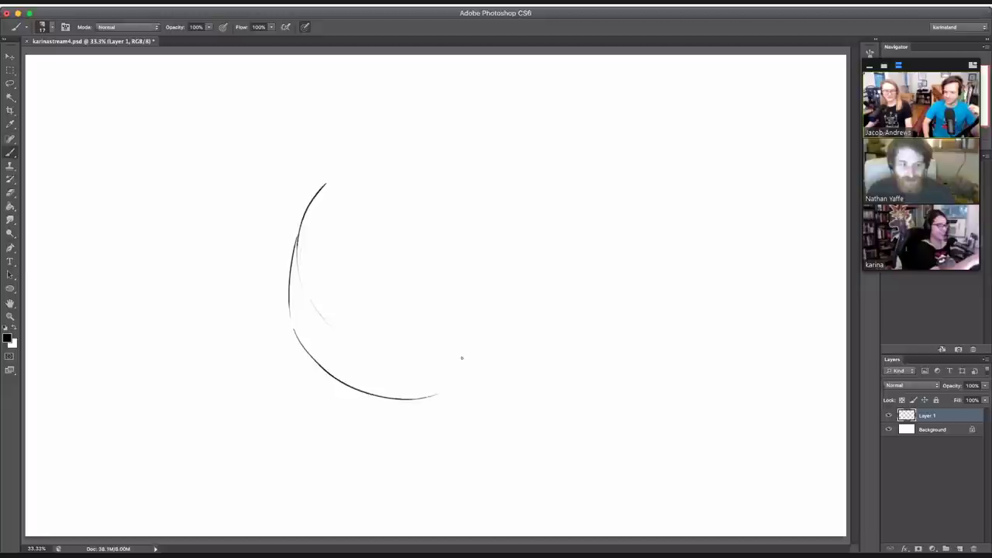
Step: Sketch the top, bottom and right curves of the round head, undoing strokes that miss the shape
{"action": "mouse_move", "coordinate": [288, 287]}
{"action": "left_mouse_down"}
{"action": "mouse_move", "coordinate": [313, 194]}
{"action": "mouse_move", "coordinate": [474, 148]}
{"action": "left_mouse_up"}
{"action": "key", "text": "ctrl+z"}
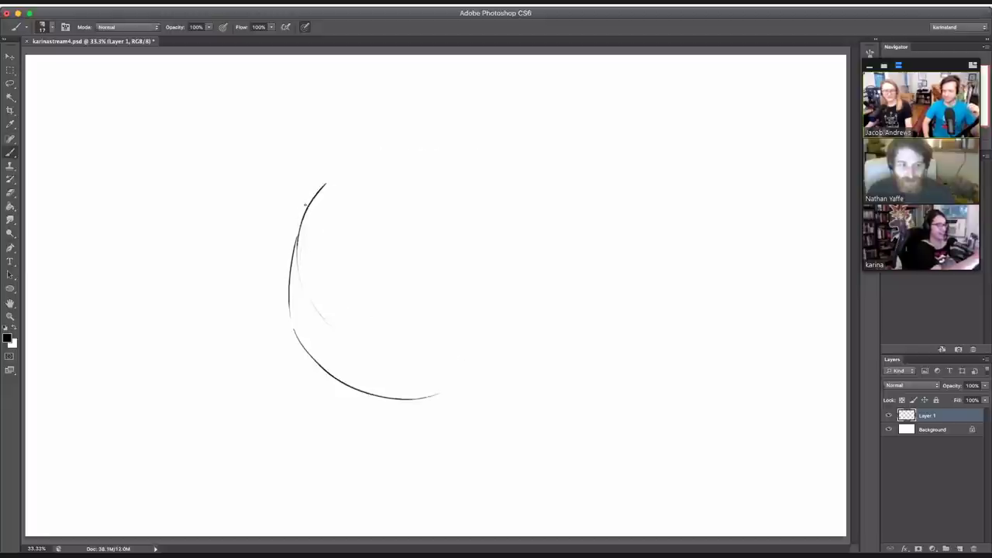
{"action": "mouse_move", "coordinate": [286, 284]}
{"action": "left_mouse_down"}
{"action": "mouse_move", "coordinate": [519, 147]}
{"action": "mouse_move", "coordinate": [490, 139]}
{"action": "mouse_move", "coordinate": [598, 268]}
{"action": "left_mouse_up"}
{"action": "key", "text": "ctrl+z"}
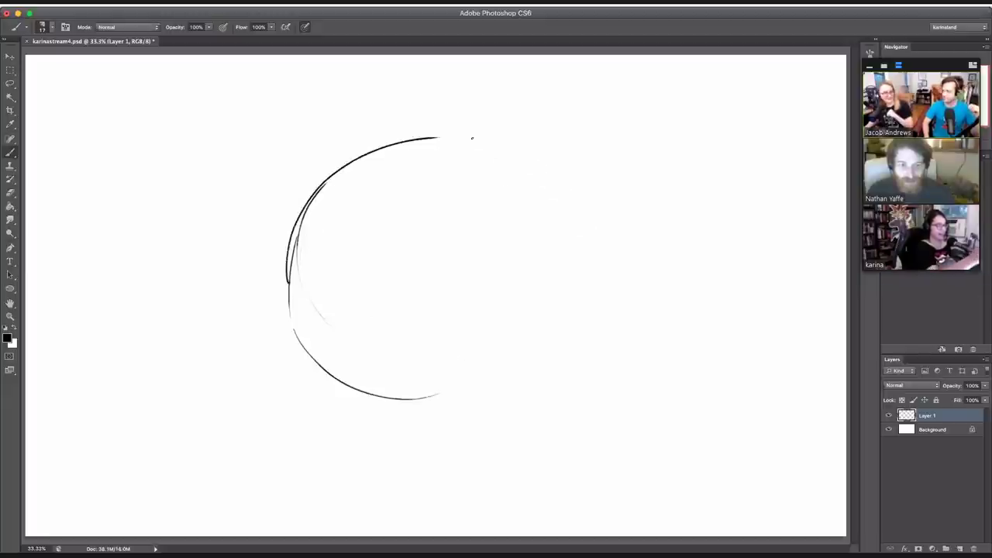
{"action": "left_click_drag", "start_coordinate": [500, 140], "coordinate": [565, 193]}
{"action": "left_click_drag", "start_coordinate": [290, 296], "coordinate": [348, 406]}
{"action": "key", "text": "ctrl+z"}
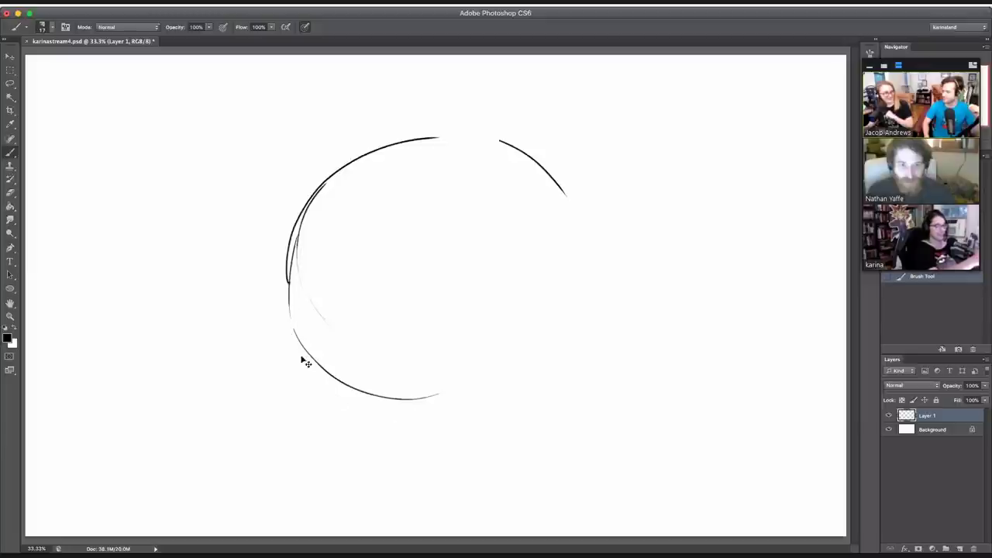
{"action": "mouse_move", "coordinate": [294, 328]}
{"action": "left_mouse_down"}
{"action": "mouse_move", "coordinate": [400, 417]}
{"action": "mouse_move", "coordinate": [463, 420]}
{"action": "mouse_move", "coordinate": [563, 387]}
{"action": "left_mouse_up"}
{"action": "mouse_move", "coordinate": [522, 146]}
{"action": "left_mouse_down"}
{"action": "mouse_move", "coordinate": [586, 248]}
{"action": "mouse_move", "coordinate": [548, 388]}
{"action": "left_mouse_up"}
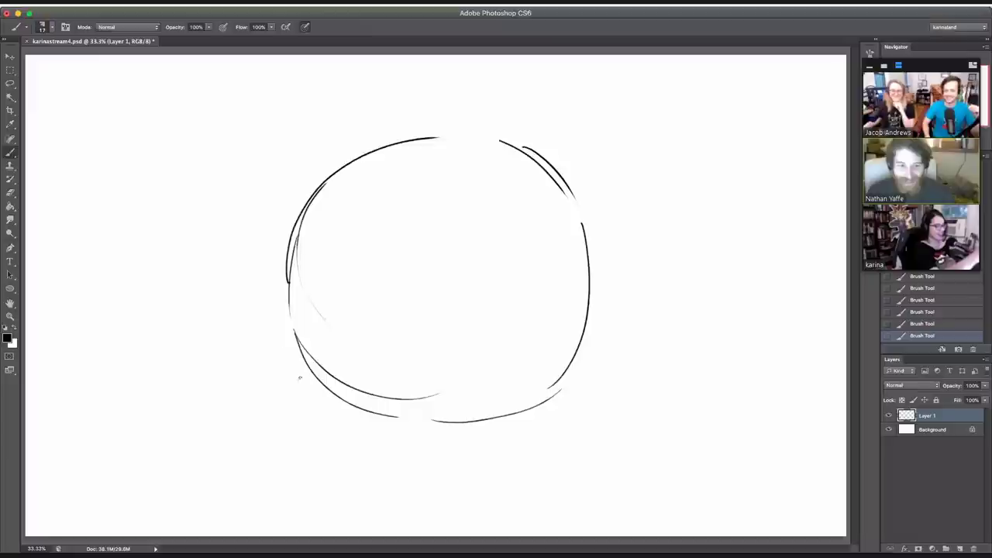
Step: Erase the stray inner lines on the head's left, and rework its right side by clearing the overlapping strokes
{"action": "mouse_move", "coordinate": [304, 345]}
{"action": "left_mouse_down"}
{"action": "mouse_move", "coordinate": [355, 389]}
{"action": "mouse_move", "coordinate": [341, 379]}
{"action": "mouse_move", "coordinate": [378, 396]}
{"action": "mouse_move", "coordinate": [414, 394]}
{"action": "left_mouse_up"}
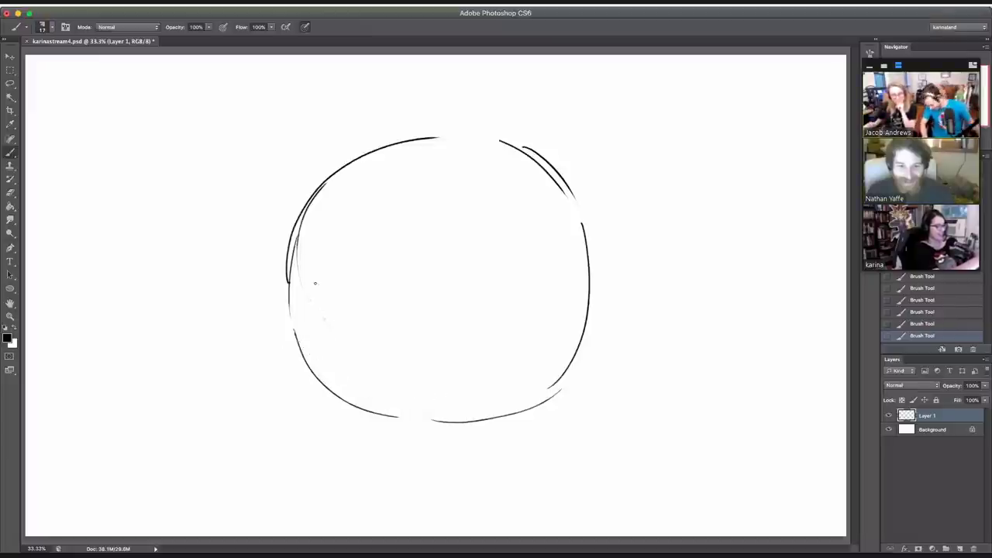
{"action": "left_click_drag", "start_coordinate": [301, 273], "coordinate": [299, 250]}
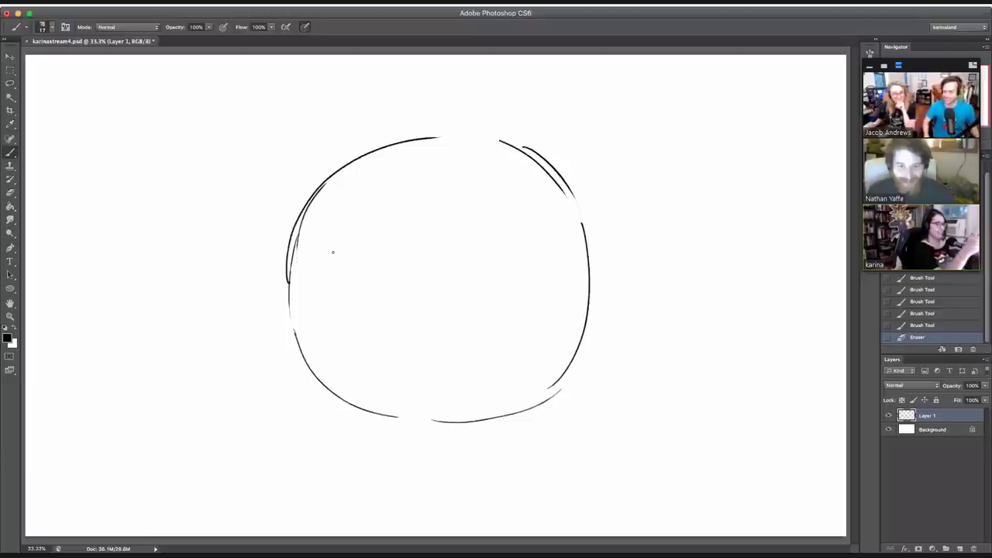
{"action": "left_click_drag", "start_coordinate": [560, 176], "coordinate": [605, 311]}
{"action": "key", "text": "super+z"}
{"action": "mouse_move", "coordinate": [581, 207]}
{"action": "left_mouse_down"}
{"action": "mouse_move", "coordinate": [594, 244]}
{"action": "mouse_move", "coordinate": [591, 358]}
{"action": "mouse_move", "coordinate": [600, 326]}
{"action": "mouse_move", "coordinate": [554, 379]}
{"action": "mouse_move", "coordinate": [575, 357]}
{"action": "mouse_move", "coordinate": [601, 315]}
{"action": "left_mouse_up"}
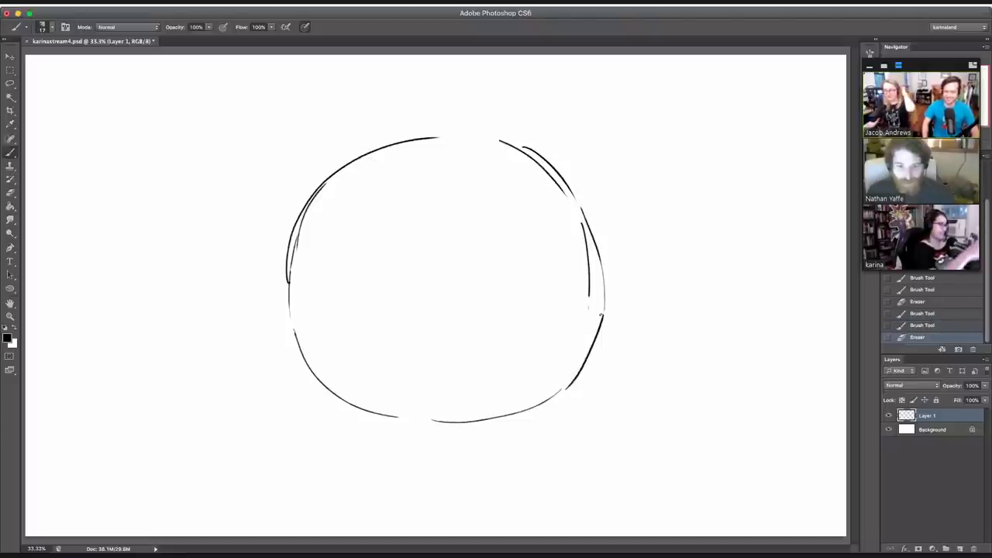
{"action": "key", "text": "e"}
{"action": "right_click", "coordinate": [600, 315]}
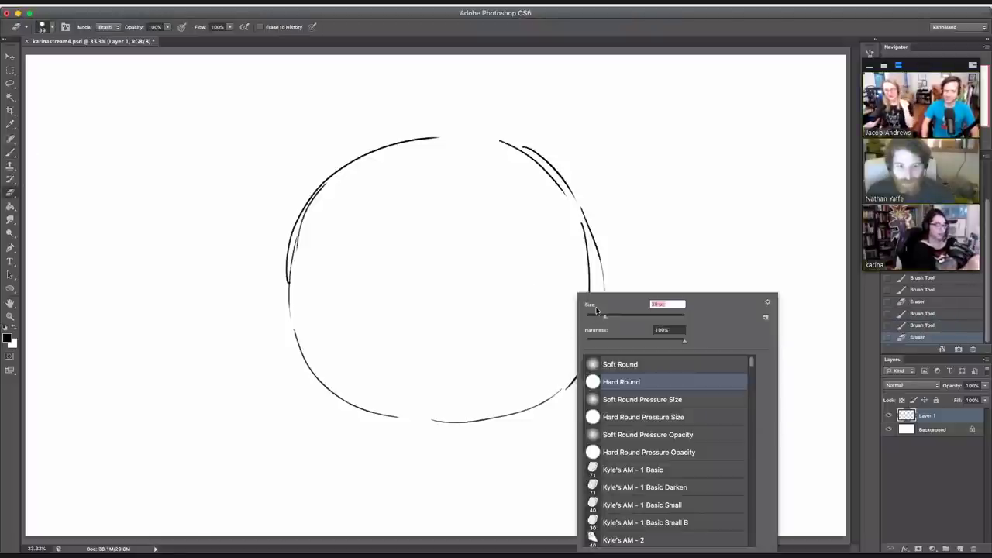
{"action": "left_click_drag", "start_coordinate": [579, 219], "coordinate": [587, 276]}
{"action": "left_click_drag", "start_coordinate": [598, 332], "coordinate": [601, 259]}
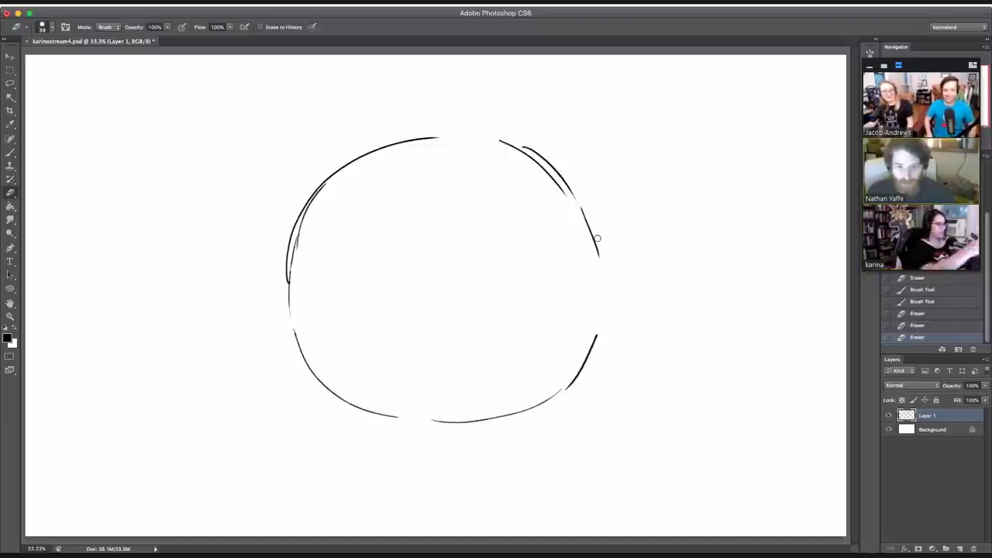
Step: Scale the head sketch down to about 87% and move it up so there is room around it
{"action": "key", "text": "v"}
{"action": "left_click_drag", "start_coordinate": [602, 137], "coordinate": [572, 183]}
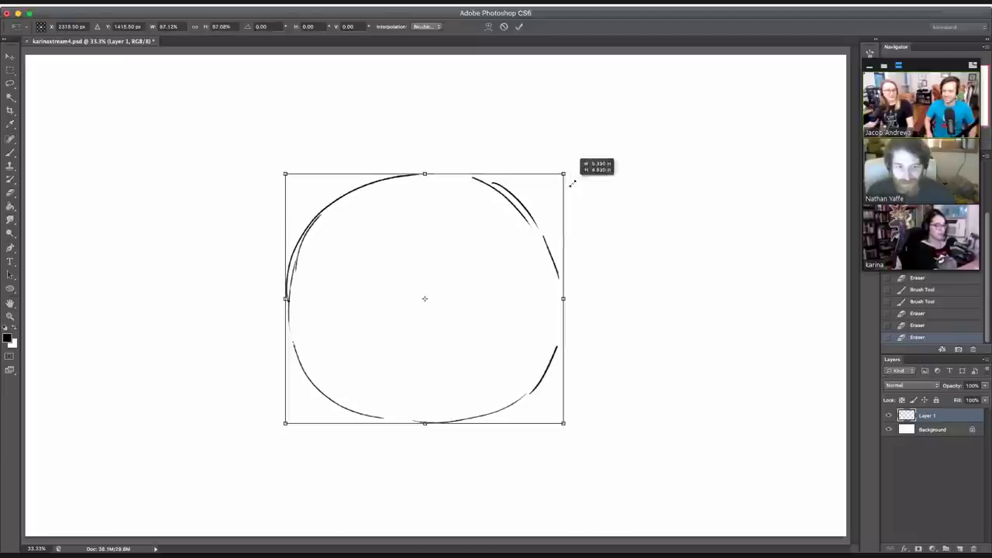
{"action": "left_click_drag", "start_coordinate": [510, 251], "coordinate": [527, 220]}
{"action": "key", "text": "Return"}
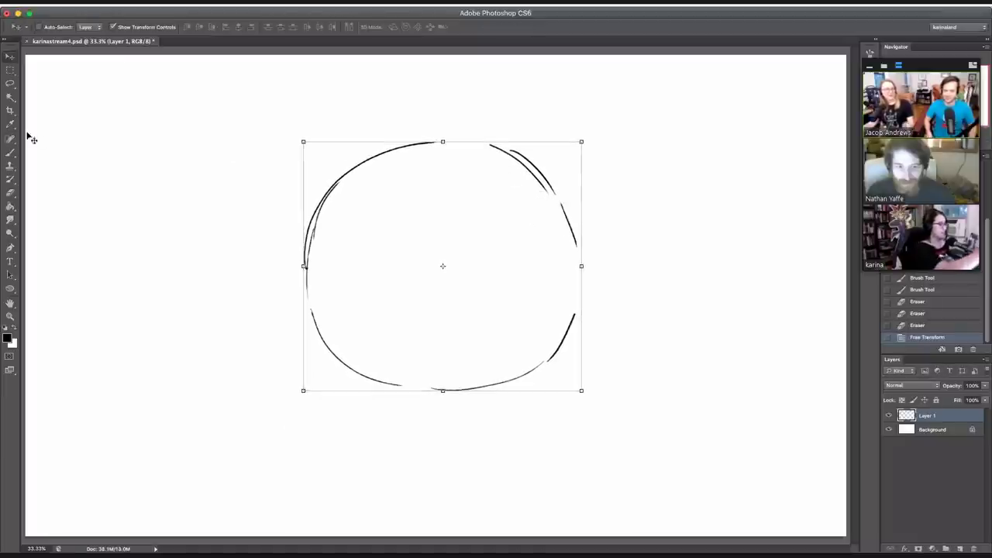
Step: Sketch a pointed cat ear on the head's upper left with the Brush tool, undoing stray strokes
{"action": "left_click", "coordinate": [10, 153]}
{"action": "mouse_move", "coordinate": [306, 250]}
{"action": "left_mouse_down"}
{"action": "mouse_move", "coordinate": [310, 78]}
{"action": "mouse_move", "coordinate": [400, 142]}
{"action": "left_mouse_up"}
{"action": "key", "text": "super+z"}
{"action": "left_click_drag", "start_coordinate": [319, 103], "coordinate": [420, 149]}
{"action": "key", "text": "super+z"}
{"action": "left_click_drag", "start_coordinate": [342, 114], "coordinate": [411, 141]}
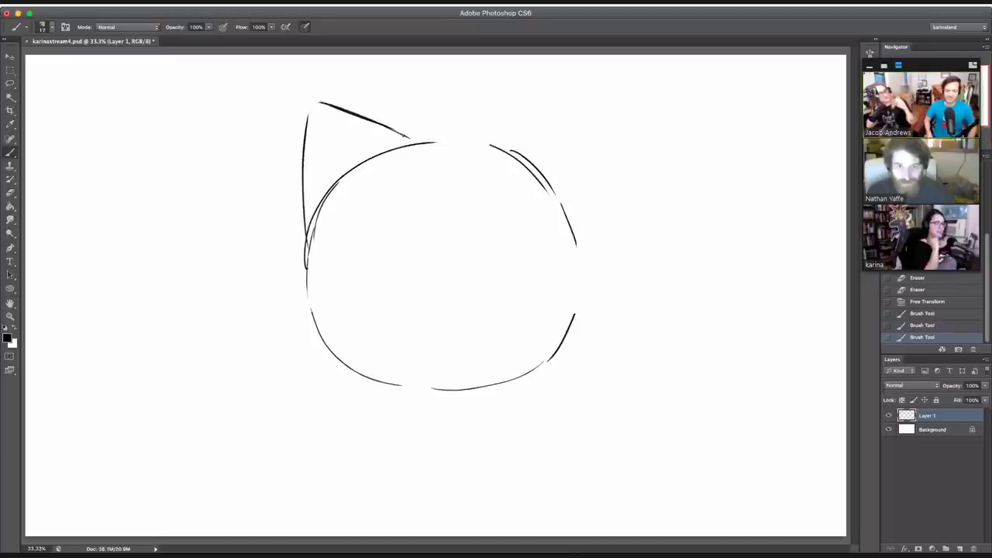
Step: Sketch a matching pointed ear on the head's upper right, redoing its sides until they meet at the tip
{"action": "left_click_drag", "start_coordinate": [508, 141], "coordinate": [557, 119]}
{"action": "key", "text": "ctrl+z"}
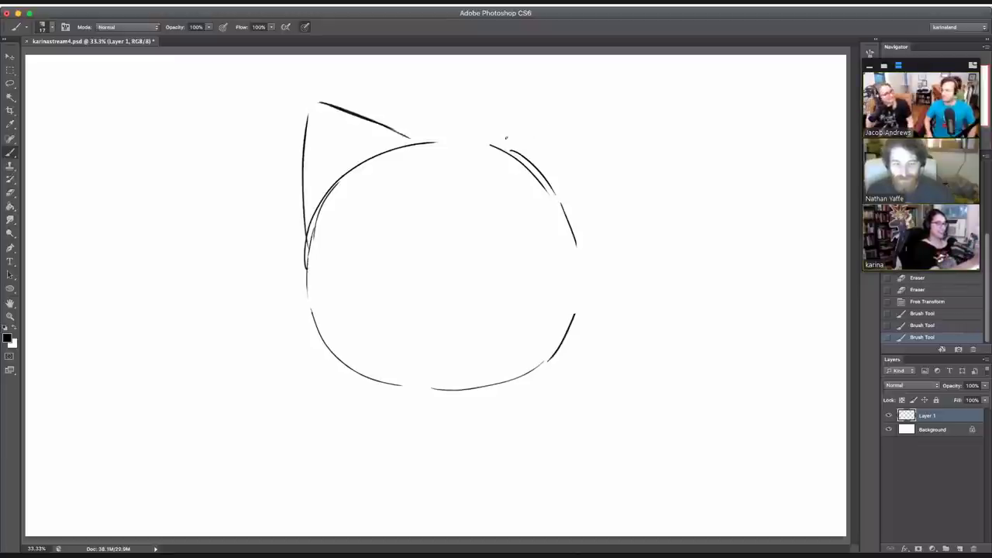
{"action": "left_click_drag", "start_coordinate": [498, 144], "coordinate": [630, 111]}
{"action": "key", "text": "super+z"}
{"action": "left_click_drag", "start_coordinate": [496, 142], "coordinate": [548, 119]}
{"action": "mouse_move", "coordinate": [574, 108]}
{"action": "left_mouse_down"}
{"action": "mouse_move", "coordinate": [583, 107]}
{"action": "mouse_move", "coordinate": [611, 177]}
{"action": "left_mouse_up"}
{"action": "mouse_move", "coordinate": [618, 110]}
{"action": "left_mouse_down"}
{"action": "mouse_move", "coordinate": [593, 233]}
{"action": "mouse_move", "coordinate": [612, 168]}
{"action": "left_mouse_up"}
{"action": "key", "text": "super+z"}
{"action": "left_click_drag", "start_coordinate": [604, 106], "coordinate": [613, 103]}
{"action": "left_click_drag", "start_coordinate": [618, 107], "coordinate": [616, 172]}
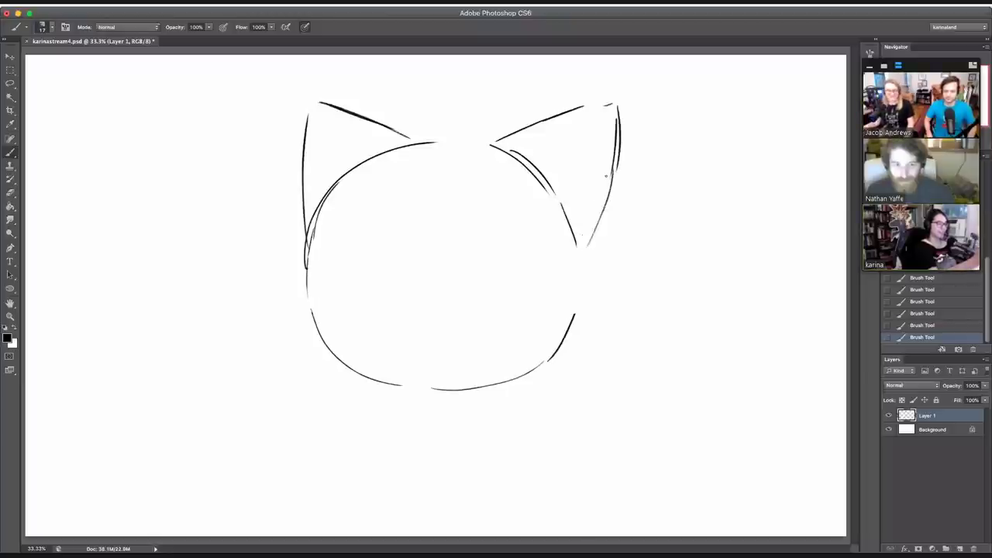
{"action": "key", "text": "super+z"}
{"action": "left_click_drag", "start_coordinate": [616, 105], "coordinate": [612, 169]}
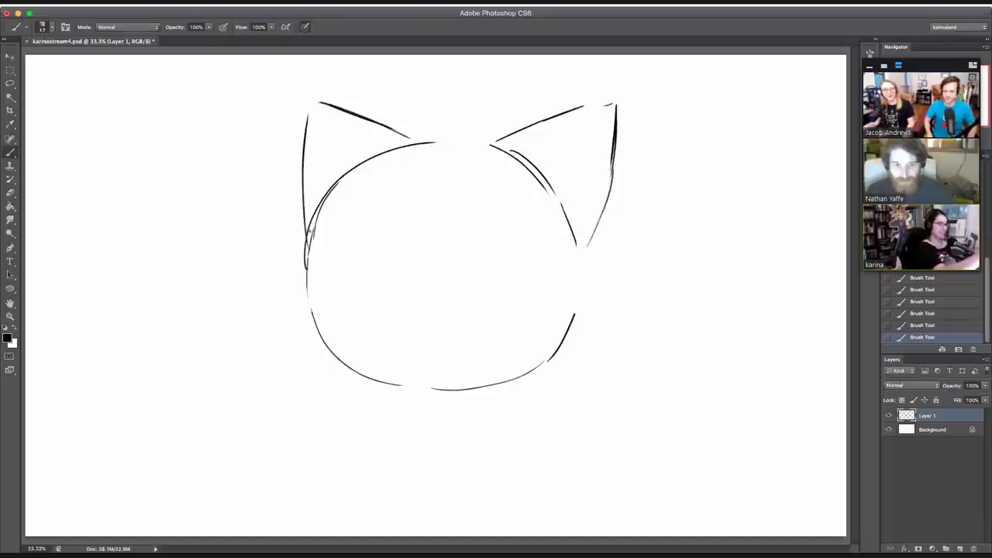
Step: Reinforce the left ear and reshape both lower cheeks with fuller outlines, erasing the old overlapping lines
{"action": "mouse_move", "coordinate": [309, 233]}
{"action": "left_mouse_down"}
{"action": "mouse_move", "coordinate": [304, 95]}
{"action": "mouse_move", "coordinate": [300, 114]}
{"action": "mouse_move", "coordinate": [302, 97]}
{"action": "mouse_move", "coordinate": [397, 142]}
{"action": "mouse_move", "coordinate": [372, 125]}
{"action": "left_mouse_up"}
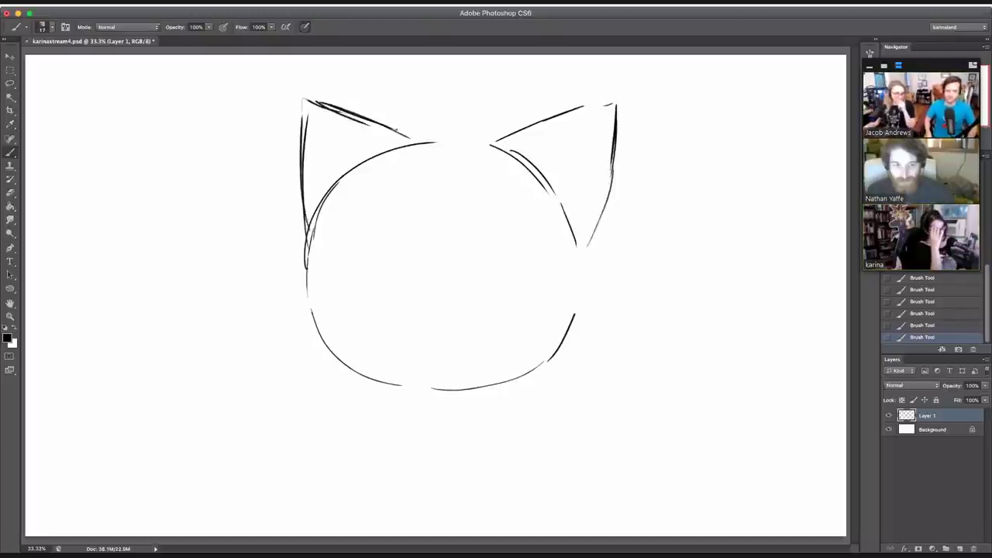
{"action": "mouse_move", "coordinate": [309, 231]}
{"action": "left_mouse_down"}
{"action": "mouse_move", "coordinate": [301, 316]}
{"action": "mouse_move", "coordinate": [324, 352]}
{"action": "mouse_move", "coordinate": [378, 378]}
{"action": "left_mouse_up"}
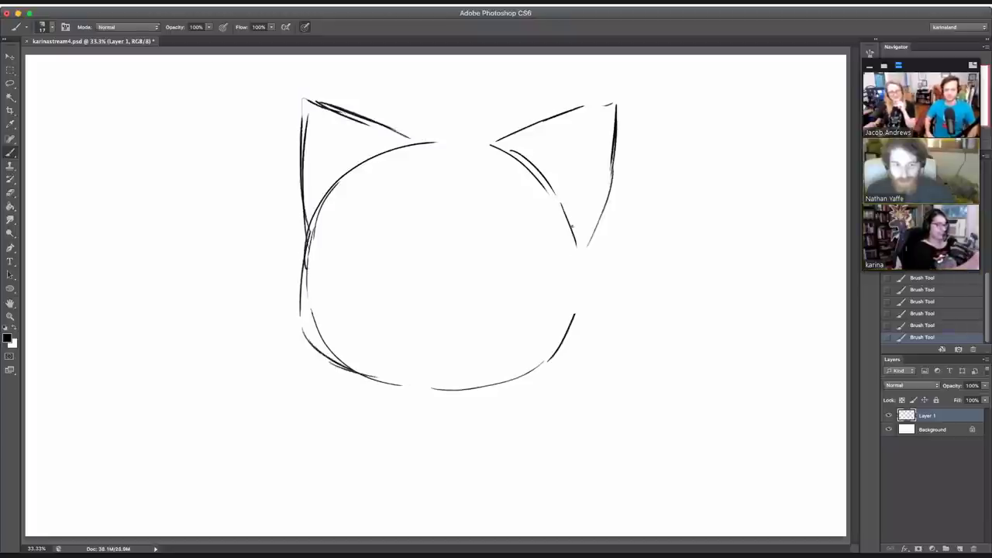
{"action": "left_click_drag", "start_coordinate": [575, 238], "coordinate": [582, 321]}
{"action": "key", "text": "super+z"}
{"action": "mouse_move", "coordinate": [578, 250]}
{"action": "left_mouse_down"}
{"action": "mouse_move", "coordinate": [568, 338]}
{"action": "mouse_move", "coordinate": [577, 326]}
{"action": "mouse_move", "coordinate": [541, 367]}
{"action": "left_mouse_up"}
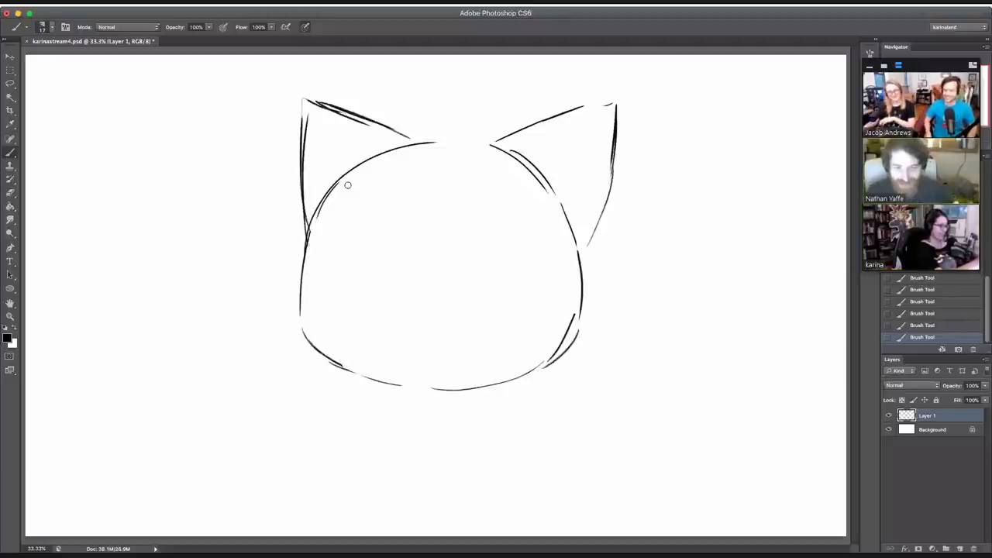
{"action": "left_click", "coordinate": [572, 317]}
{"action": "left_click_drag", "start_coordinate": [568, 323], "coordinate": [549, 359]}
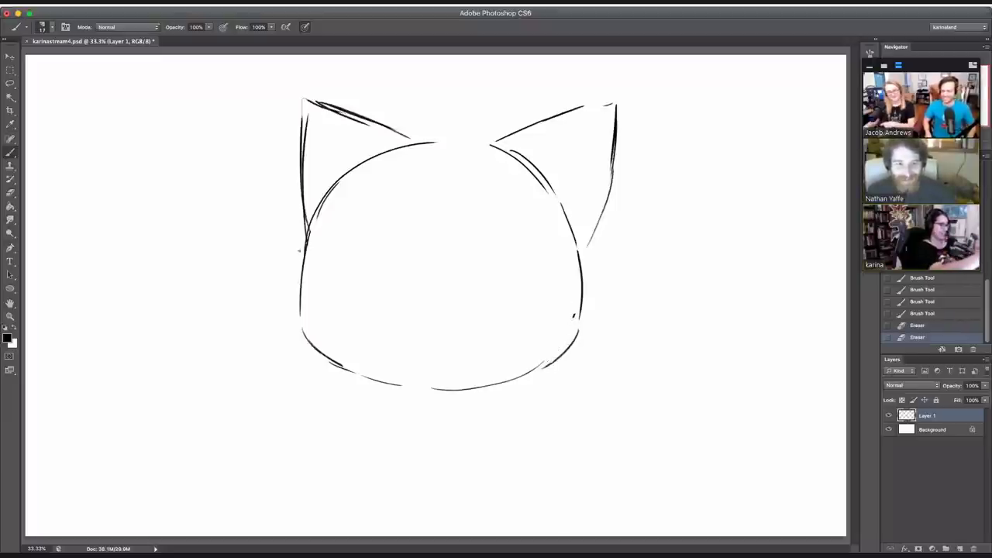
Step: Redraw both ears slightly larger and erase the old inner lines of the left ear
{"action": "mouse_move", "coordinate": [300, 257]}
{"action": "left_mouse_down"}
{"action": "mouse_move", "coordinate": [294, 99]}
{"action": "mouse_move", "coordinate": [384, 140]}
{"action": "left_mouse_up"}
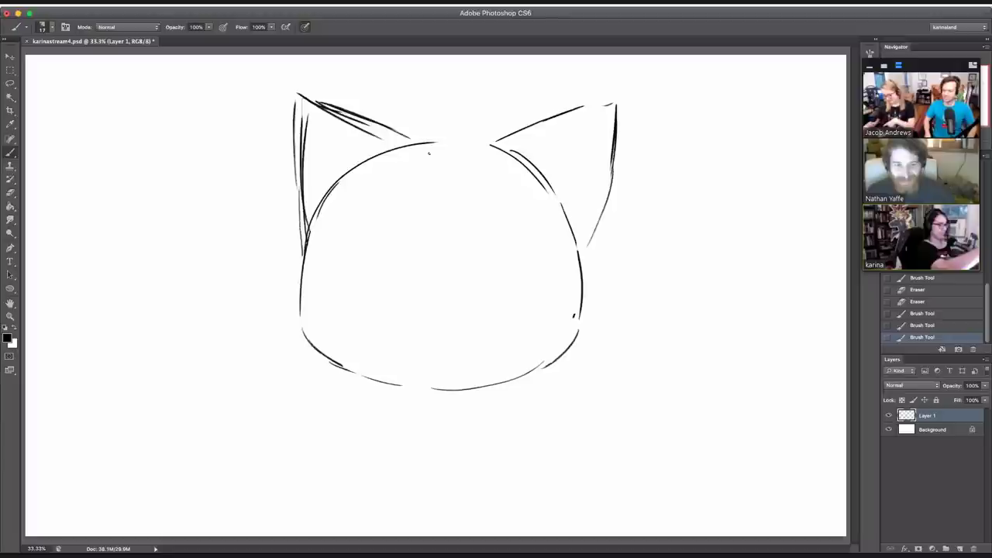
{"action": "mouse_move", "coordinate": [500, 144]}
{"action": "left_mouse_down"}
{"action": "mouse_move", "coordinate": [625, 90]}
{"action": "mouse_move", "coordinate": [612, 110]}
{"action": "mouse_move", "coordinate": [614, 152]}
{"action": "left_mouse_up"}
{"action": "left_click_drag", "start_coordinate": [614, 151], "coordinate": [586, 260]}
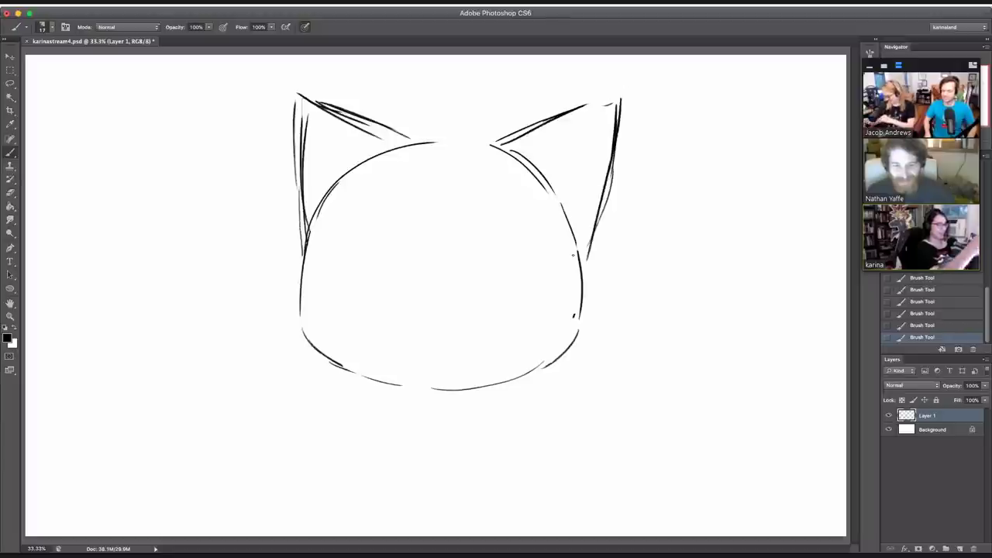
{"action": "key", "text": "e"}
{"action": "mouse_move", "coordinate": [379, 132]}
{"action": "left_mouse_down"}
{"action": "mouse_move", "coordinate": [322, 104]}
{"action": "mouse_move", "coordinate": [404, 136]}
{"action": "left_mouse_up"}
{"action": "left_click_drag", "start_coordinate": [308, 118], "coordinate": [302, 133]}
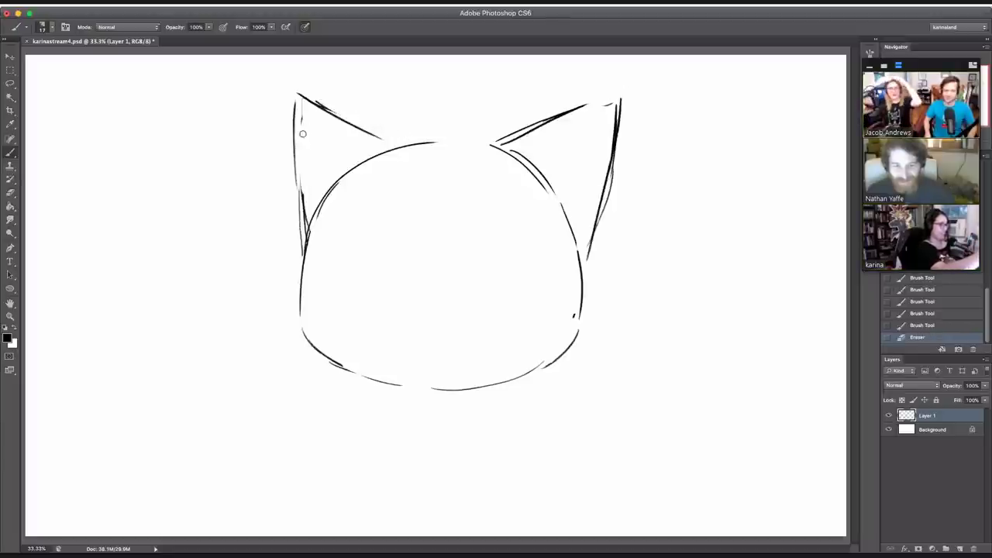
{"action": "left_click", "coordinate": [303, 133]}
Step: Sketch two pointed, leaf-like tufts with rounded curves around them on top of the head between the ears
{"action": "key", "text": "b"}
{"action": "mouse_move", "coordinate": [420, 157]}
{"action": "left_mouse_down"}
{"action": "mouse_move", "coordinate": [407, 94]}
{"action": "mouse_move", "coordinate": [448, 54]}
{"action": "mouse_move", "coordinate": [421, 149]}
{"action": "mouse_move", "coordinate": [517, 72]}
{"action": "mouse_move", "coordinate": [435, 154]}
{"action": "left_mouse_up"}
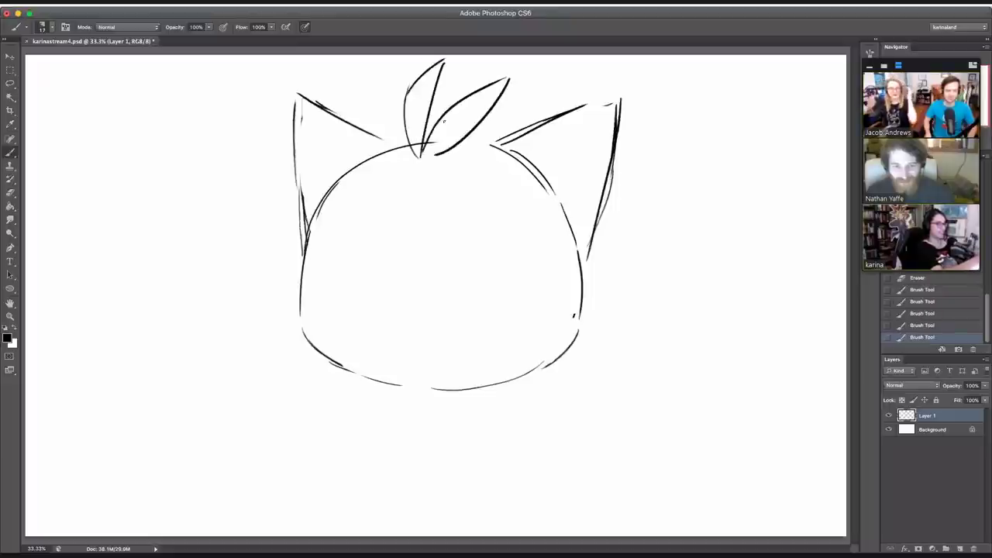
{"action": "left_click_drag", "start_coordinate": [370, 150], "coordinate": [402, 117]}
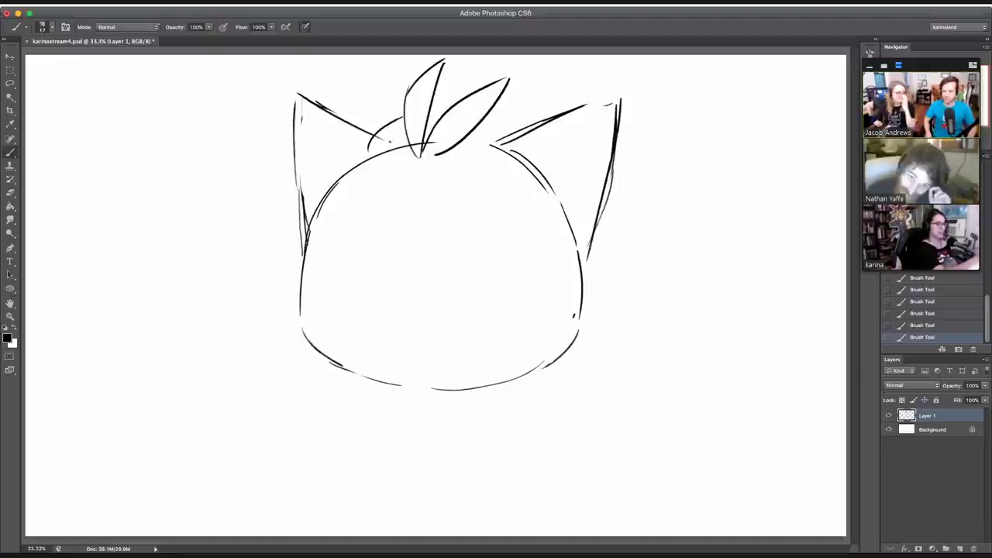
{"action": "mouse_move", "coordinate": [383, 167]}
{"action": "left_mouse_down"}
{"action": "mouse_move", "coordinate": [371, 141]}
{"action": "mouse_move", "coordinate": [390, 138]}
{"action": "left_mouse_up"}
{"action": "left_click_drag", "start_coordinate": [429, 111], "coordinate": [454, 103]}
{"action": "mouse_move", "coordinate": [496, 141]}
{"action": "left_mouse_down"}
{"action": "mouse_move", "coordinate": [465, 154]}
{"action": "mouse_move", "coordinate": [478, 155]}
{"action": "left_mouse_up"}
{"action": "mouse_move", "coordinate": [496, 110]}
{"action": "left_mouse_down"}
{"action": "mouse_move", "coordinate": [538, 123]}
{"action": "mouse_move", "coordinate": [514, 118]}
{"action": "mouse_move", "coordinate": [529, 124]}
{"action": "left_mouse_up"}
{"action": "key", "text": "super+z"}
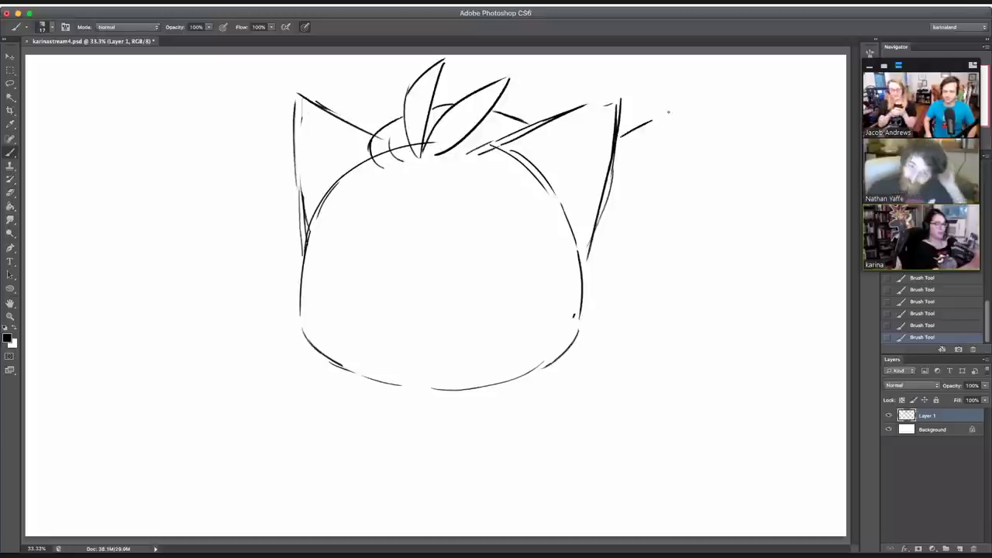
Step: Draw a spiky fur tuft beside the right ear, close its upper edge, and add inner-fold lines to both ears
{"action": "mouse_move", "coordinate": [521, 121]}
{"action": "left_mouse_down"}
{"action": "mouse_move", "coordinate": [534, 84]}
{"action": "mouse_move", "coordinate": [545, 107]}
{"action": "mouse_move", "coordinate": [591, 87]}
{"action": "left_mouse_up"}
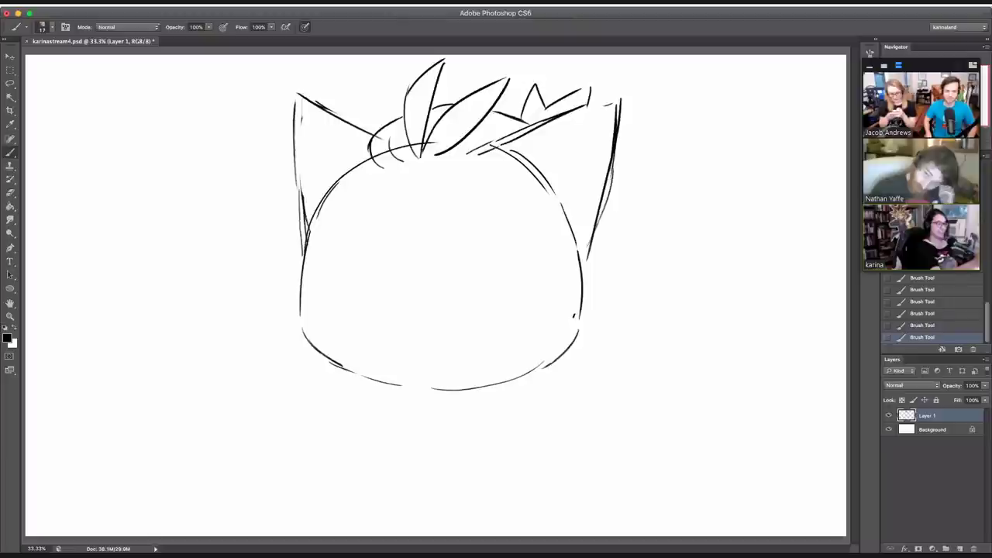
{"action": "left_click_drag", "start_coordinate": [542, 120], "coordinate": [622, 99]}
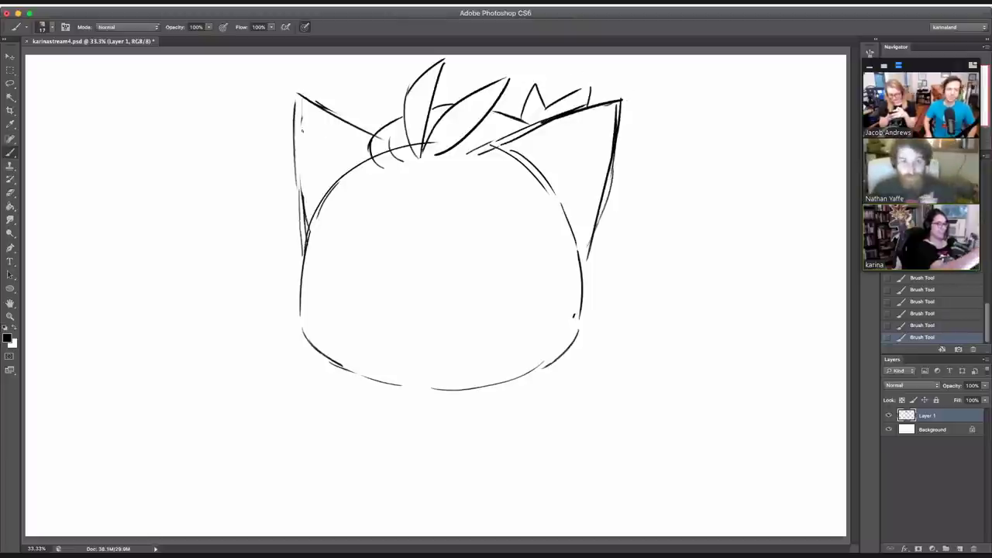
{"action": "left_click_drag", "start_coordinate": [299, 100], "coordinate": [330, 184]}
{"action": "left_click_drag", "start_coordinate": [301, 118], "coordinate": [315, 162]}
{"action": "left_click_drag", "start_coordinate": [617, 106], "coordinate": [551, 205]}
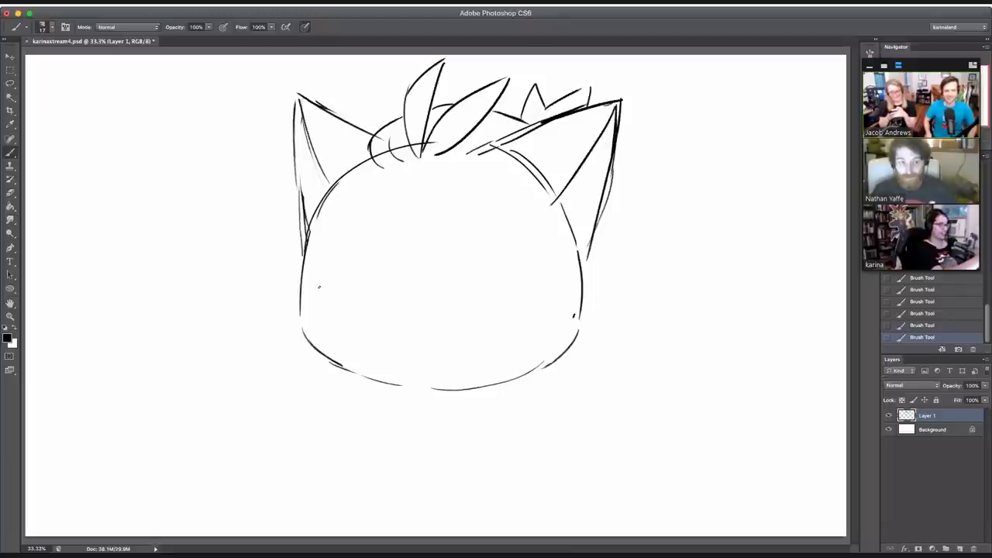
Step: Sketch two large rounded eye outlines side by side across the middle of the cat's face
{"action": "left_click_drag", "start_coordinate": [319, 240], "coordinate": [315, 282]}
{"action": "mouse_move", "coordinate": [328, 221]}
{"action": "left_mouse_down"}
{"action": "mouse_move", "coordinate": [359, 206]}
{"action": "mouse_move", "coordinate": [408, 248]}
{"action": "left_mouse_up"}
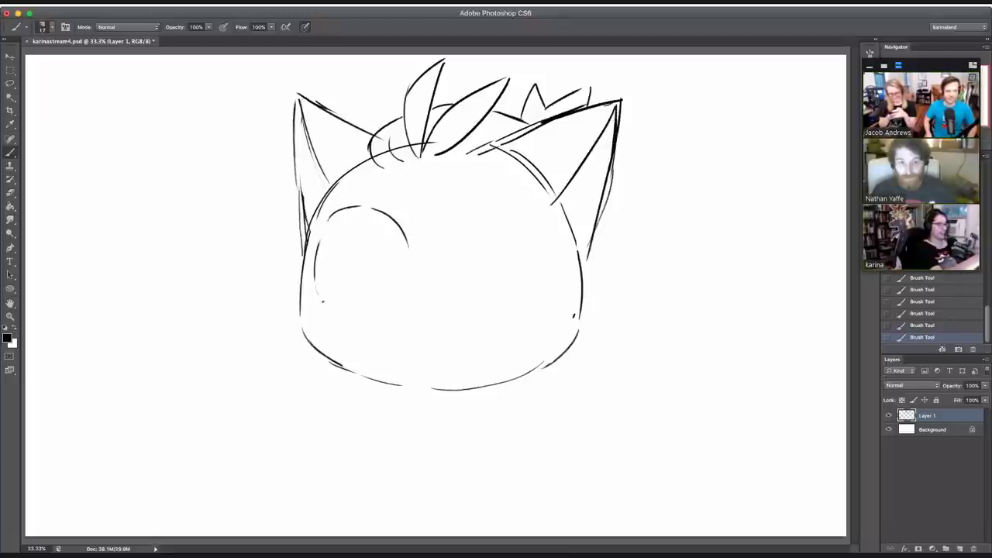
{"action": "left_click_drag", "start_coordinate": [322, 302], "coordinate": [365, 317]}
{"action": "key", "text": "super+z"}
{"action": "mouse_move", "coordinate": [316, 293]}
{"action": "left_mouse_down"}
{"action": "mouse_move", "coordinate": [370, 299]}
{"action": "mouse_move", "coordinate": [413, 276]}
{"action": "left_mouse_up"}
{"action": "left_click_drag", "start_coordinate": [455, 234], "coordinate": [453, 271]}
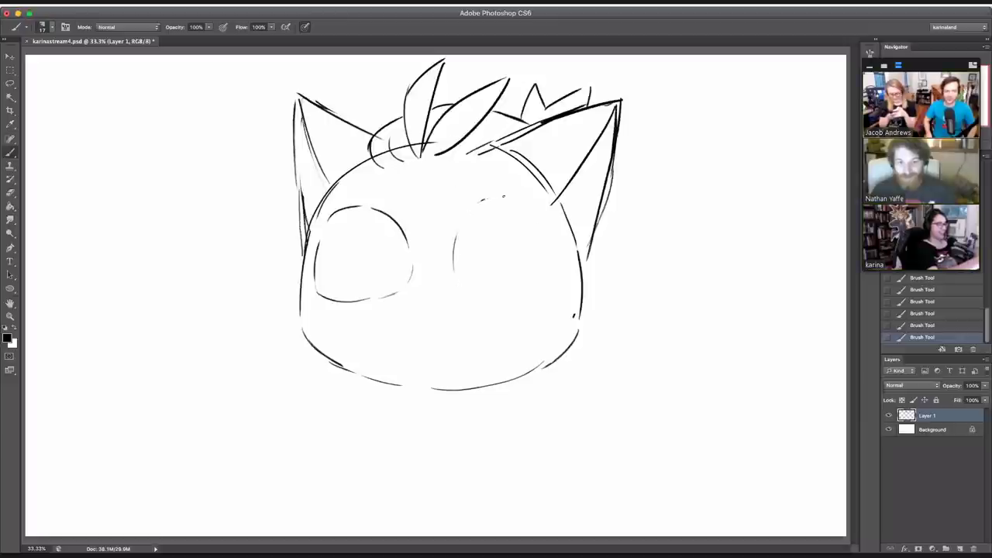
{"action": "mouse_move", "coordinate": [482, 201]}
{"action": "left_mouse_down"}
{"action": "mouse_move", "coordinate": [517, 197]}
{"action": "mouse_move", "coordinate": [558, 242]}
{"action": "left_mouse_up"}
{"action": "mouse_move", "coordinate": [481, 282]}
{"action": "left_mouse_down"}
{"action": "mouse_move", "coordinate": [510, 292]}
{"action": "mouse_move", "coordinate": [553, 281]}
{"action": "left_mouse_up"}
{"action": "key", "text": "ctrl+z"}
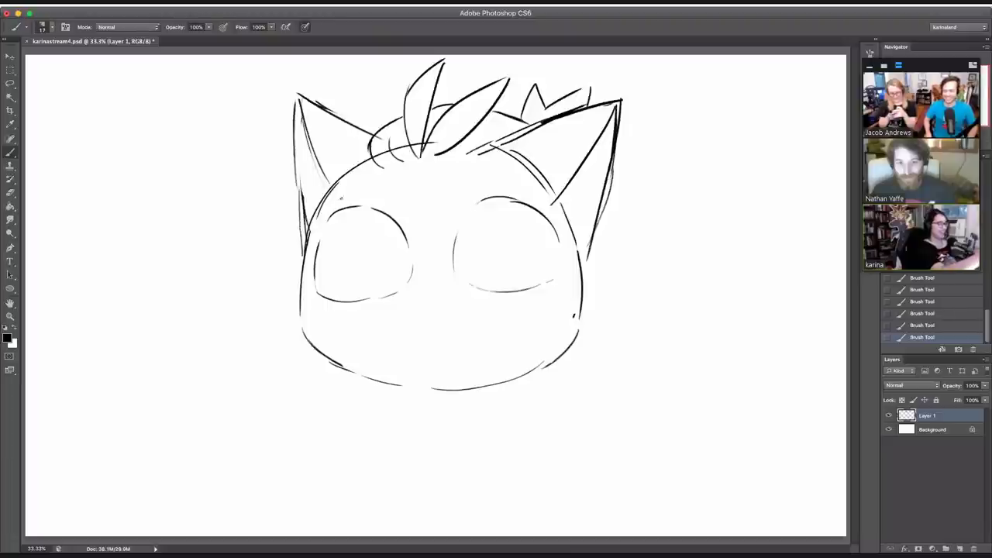
Step: Draw thick angry eyebrows with jagged outer ends slanting toward the nose, with short frown creases between them
{"action": "left_click_drag", "start_coordinate": [331, 195], "coordinate": [388, 214]}
{"action": "left_click_drag", "start_coordinate": [330, 196], "coordinate": [351, 197]}
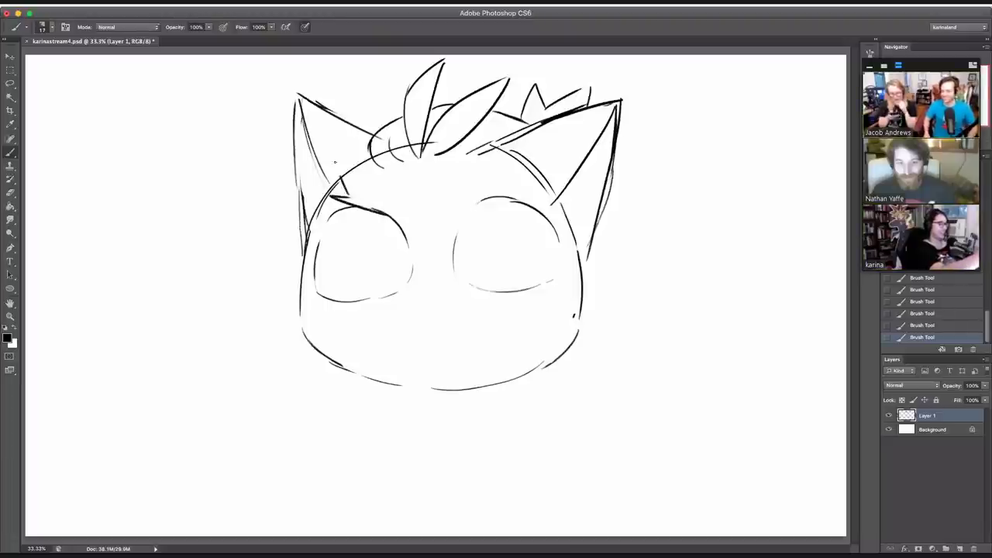
{"action": "left_click_drag", "start_coordinate": [336, 163], "coordinate": [399, 218]}
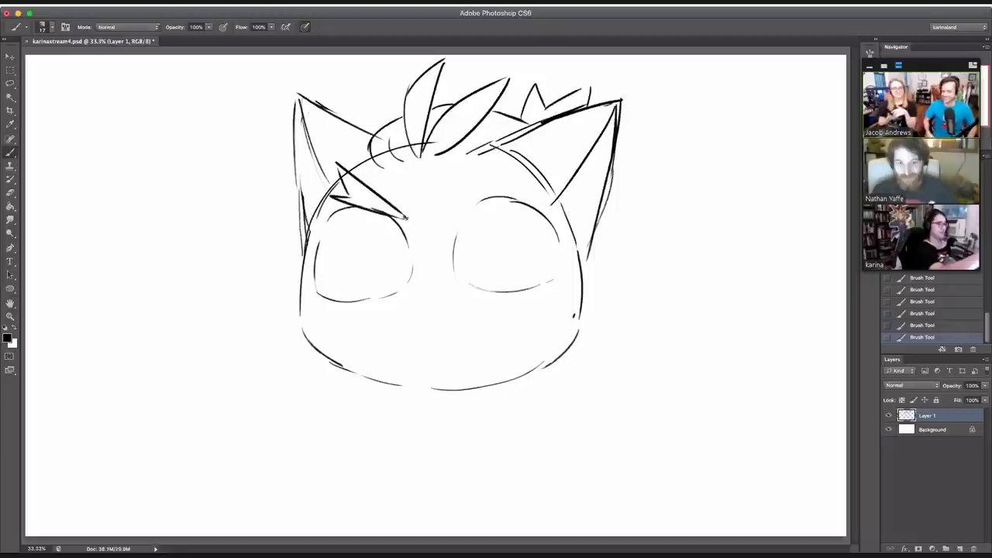
{"action": "mouse_move", "coordinate": [401, 215]}
{"action": "left_mouse_down"}
{"action": "mouse_move", "coordinate": [411, 219]}
{"action": "mouse_move", "coordinate": [411, 208]}
{"action": "mouse_move", "coordinate": [434, 217]}
{"action": "left_mouse_up"}
{"action": "left_click_drag", "start_coordinate": [539, 179], "coordinate": [447, 219]}
{"action": "left_click_drag", "start_coordinate": [502, 174], "coordinate": [455, 220]}
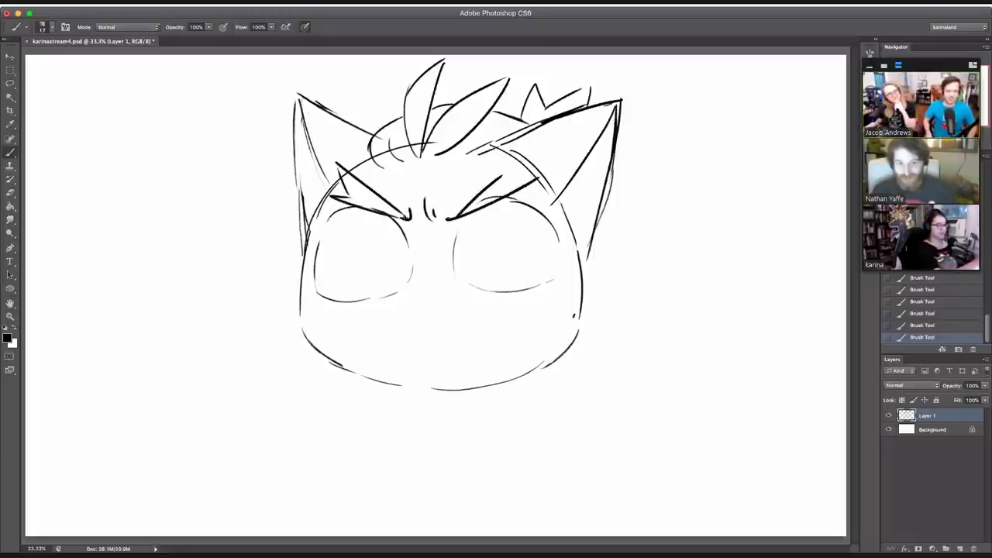
{"action": "left_click_drag", "start_coordinate": [514, 163], "coordinate": [541, 175]}
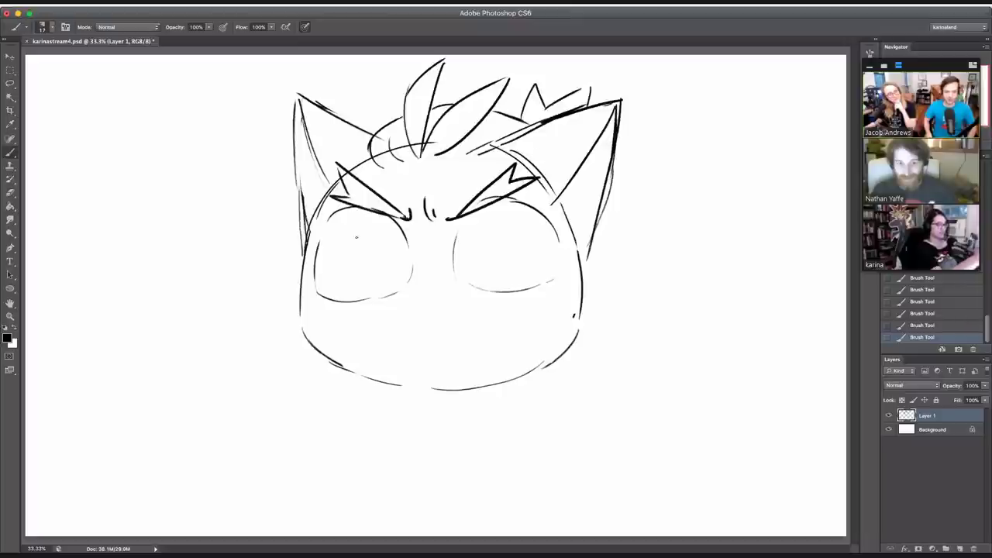
Step: Thicken the upper contours of both eyes beneath the brows and reinforce the inner base of the right ear
{"action": "left_click_drag", "start_coordinate": [339, 211], "coordinate": [334, 250]}
{"action": "key", "text": "super+z"}
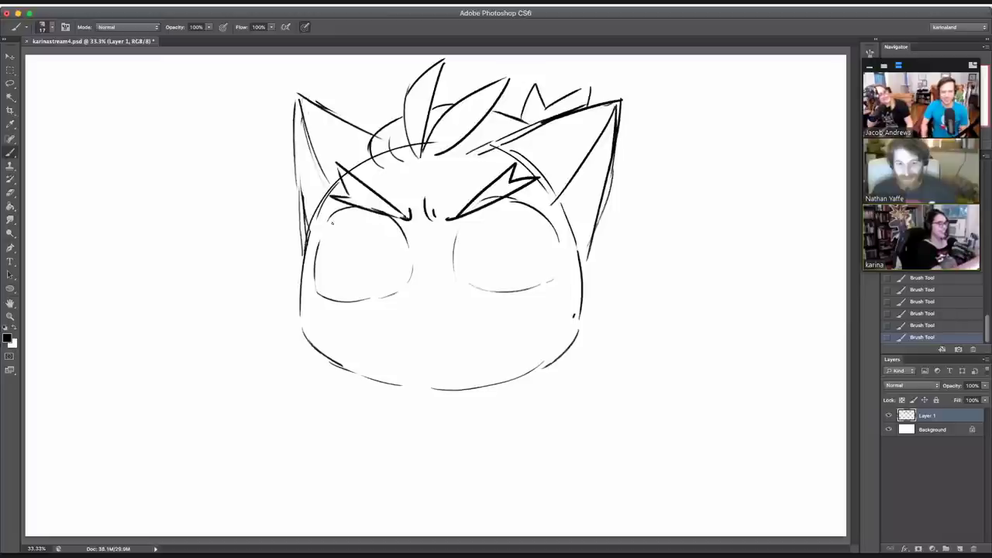
{"action": "left_click_drag", "start_coordinate": [327, 223], "coordinate": [392, 212]}
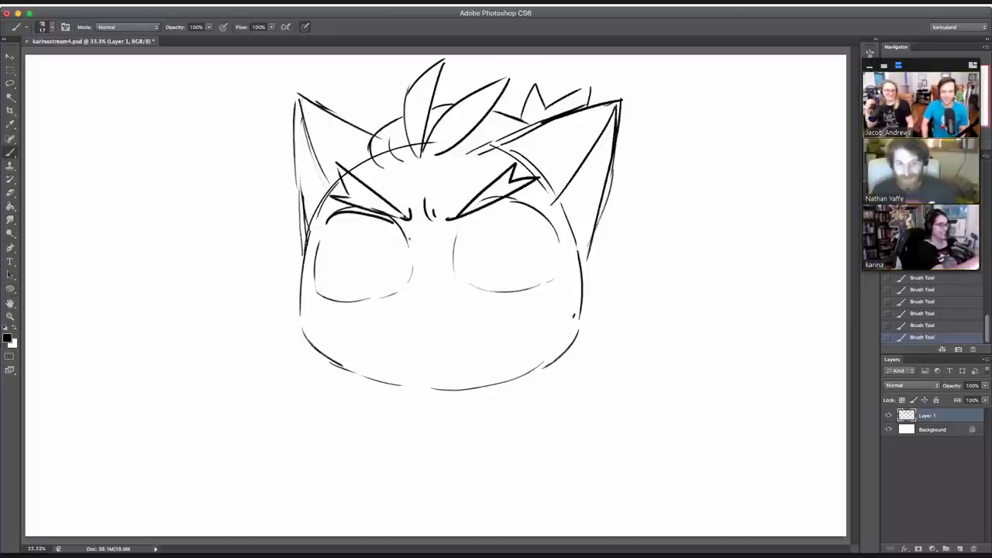
{"action": "mouse_move", "coordinate": [457, 232]}
{"action": "left_mouse_down"}
{"action": "mouse_move", "coordinate": [481, 213]}
{"action": "mouse_move", "coordinate": [526, 204]}
{"action": "mouse_move", "coordinate": [469, 221]}
{"action": "mouse_move", "coordinate": [524, 207]}
{"action": "left_mouse_up"}
{"action": "key", "text": "super+z"}
{"action": "left_click_drag", "start_coordinate": [456, 163], "coordinate": [509, 138]}
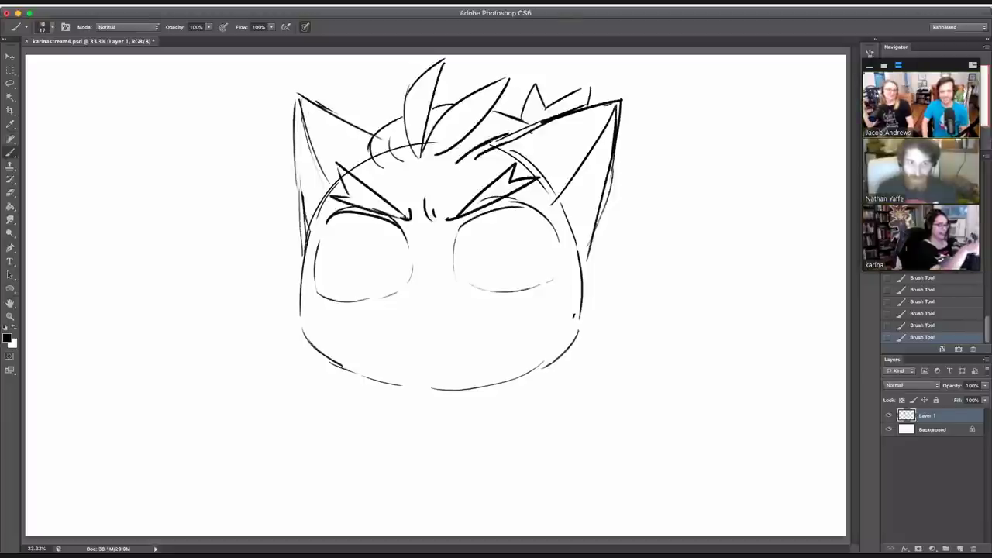
{"action": "mouse_move", "coordinate": [423, 152]}
{"action": "left_mouse_down"}
{"action": "mouse_move", "coordinate": [480, 189]}
{"action": "mouse_move", "coordinate": [378, 185]}
{"action": "mouse_move", "coordinate": [469, 175]}
{"action": "left_mouse_up"}
{"action": "key", "text": "ctrl+z"}
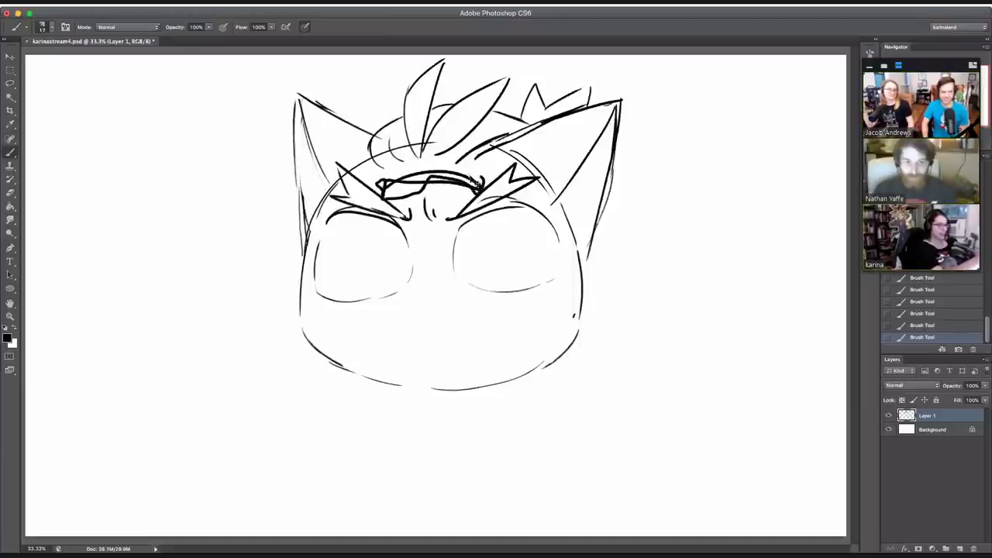
{"action": "key", "text": "ctrl+z"}
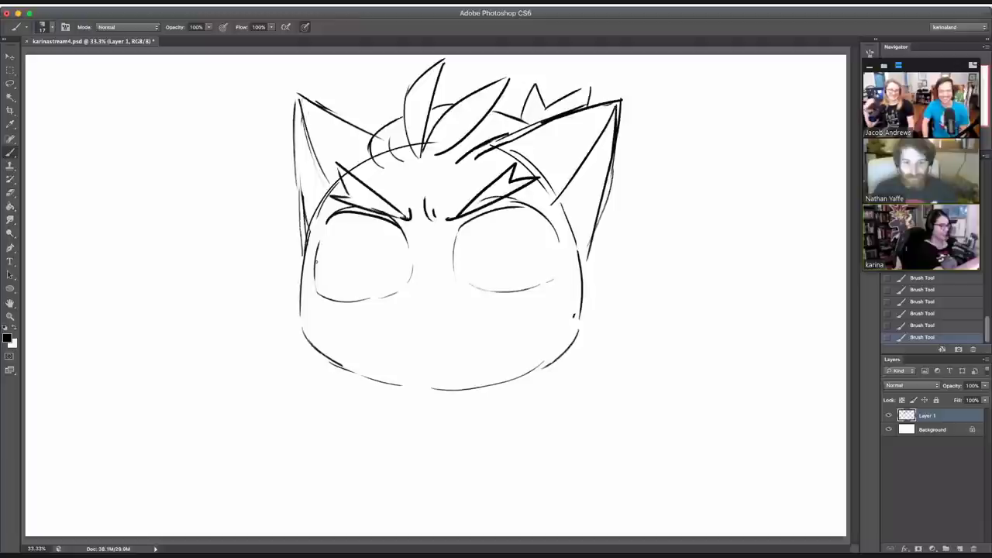
Step: Darken the lower contours of both eyes and the outer contour of the right eye
{"action": "left_click_drag", "start_coordinate": [313, 262], "coordinate": [397, 292]}
{"action": "left_click_drag", "start_coordinate": [484, 282], "coordinate": [458, 288]}
{"action": "left_click_drag", "start_coordinate": [544, 217], "coordinate": [557, 276]}
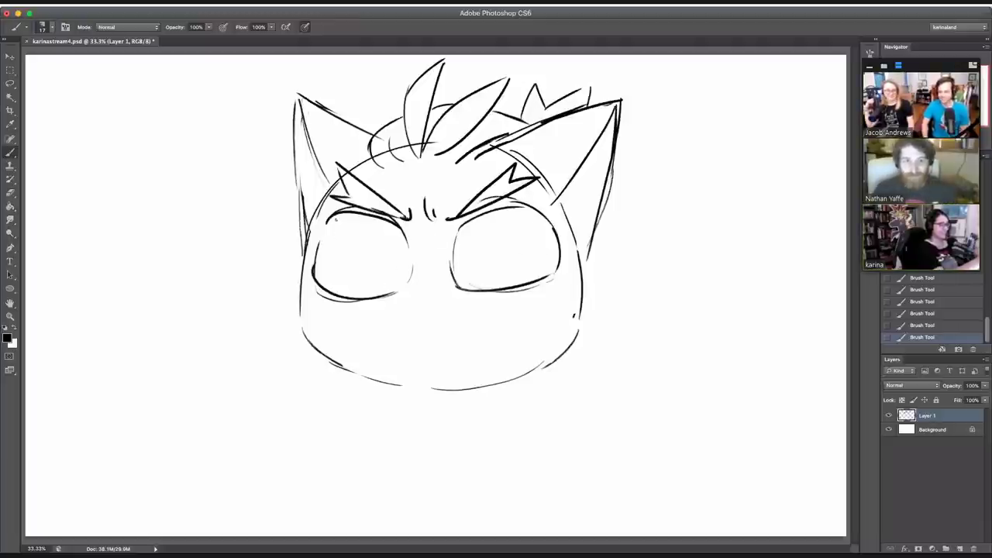
Step: Draw heavy, notched upper eyelid lines and slanted lower lid lines inside both eyes for a grumpy squint
{"action": "mouse_move", "coordinate": [336, 220]}
{"action": "left_mouse_down"}
{"action": "mouse_move", "coordinate": [324, 272]}
{"action": "mouse_move", "coordinate": [392, 222]}
{"action": "left_mouse_up"}
{"action": "key", "text": "super+z"}
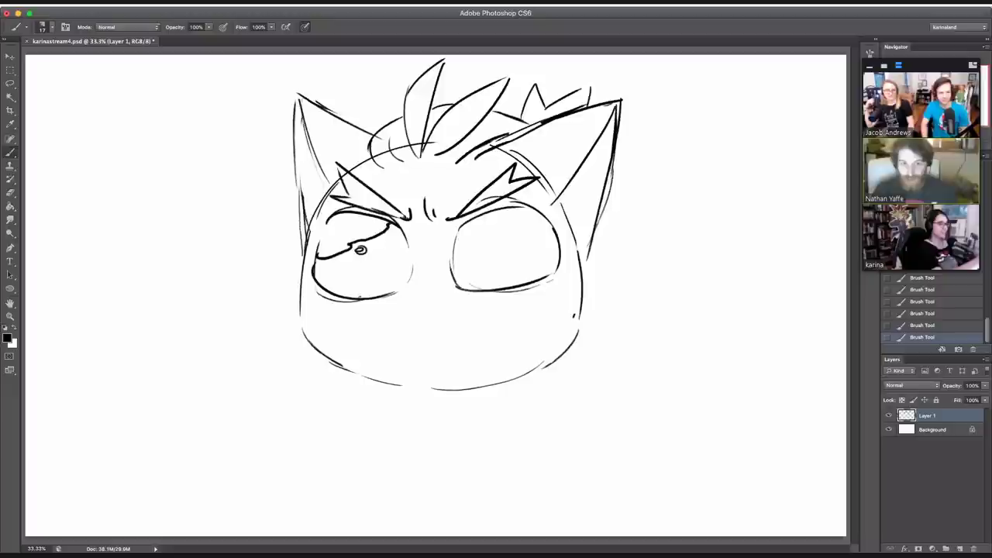
{"action": "left_click_drag", "start_coordinate": [351, 297], "coordinate": [521, 228]}
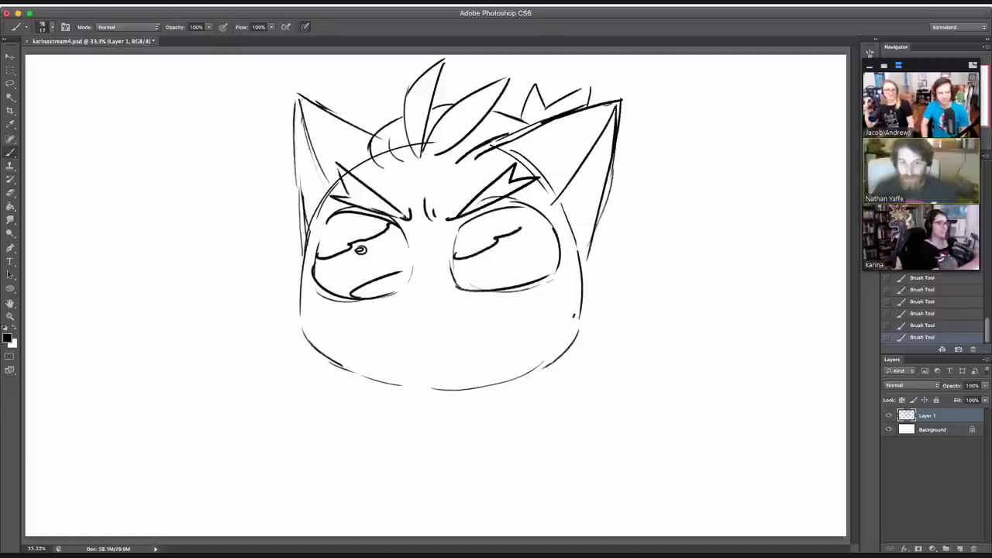
{"action": "key", "text": "super+z"}
{"action": "mouse_move", "coordinate": [455, 262]}
{"action": "left_mouse_down"}
{"action": "mouse_move", "coordinate": [503, 247]}
{"action": "mouse_move", "coordinate": [531, 224]}
{"action": "mouse_move", "coordinate": [526, 216]}
{"action": "left_mouse_up"}
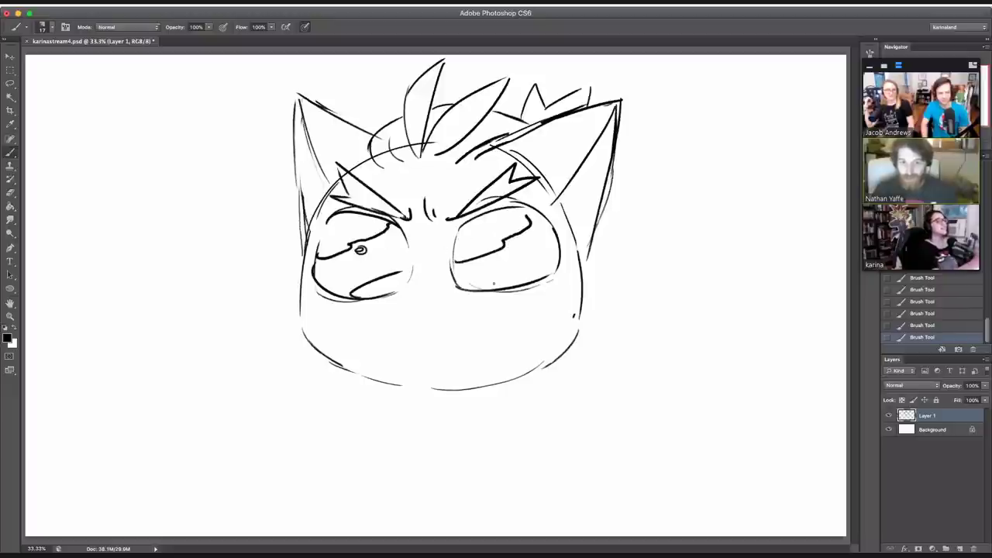
{"action": "left_click_drag", "start_coordinate": [494, 287], "coordinate": [559, 267]}
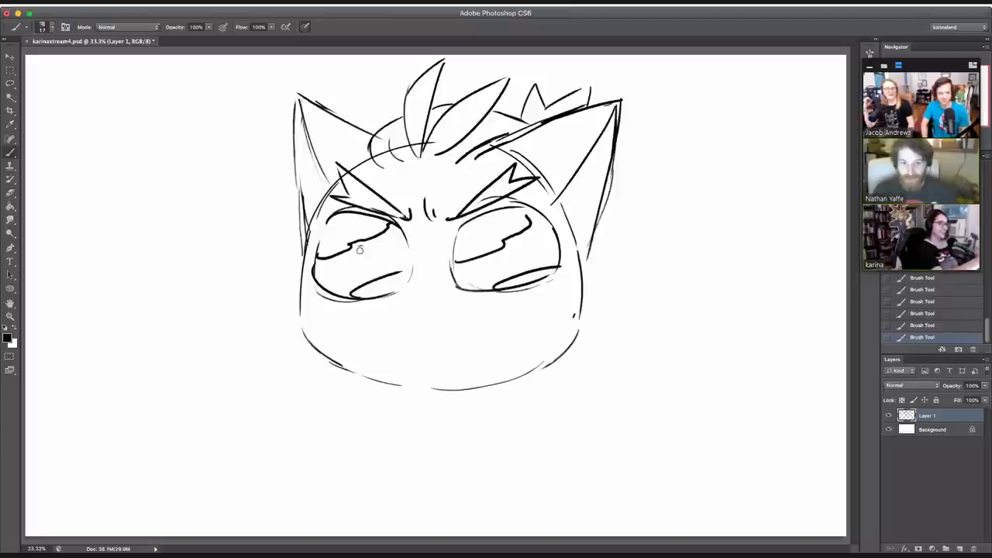
Step: Replace the small round pupil in the left eye with a narrow one hanging from the eyelid
{"action": "mouse_move", "coordinate": [360, 249]}
{"action": "left_mouse_down"}
{"action": "mouse_move", "coordinate": [374, 242]}
{"action": "mouse_move", "coordinate": [362, 265]}
{"action": "mouse_move", "coordinate": [374, 244]}
{"action": "left_mouse_up"}
{"action": "key", "text": "super+z"}
{"action": "key", "text": "super+z"}
{"action": "key", "text": "super+z"}
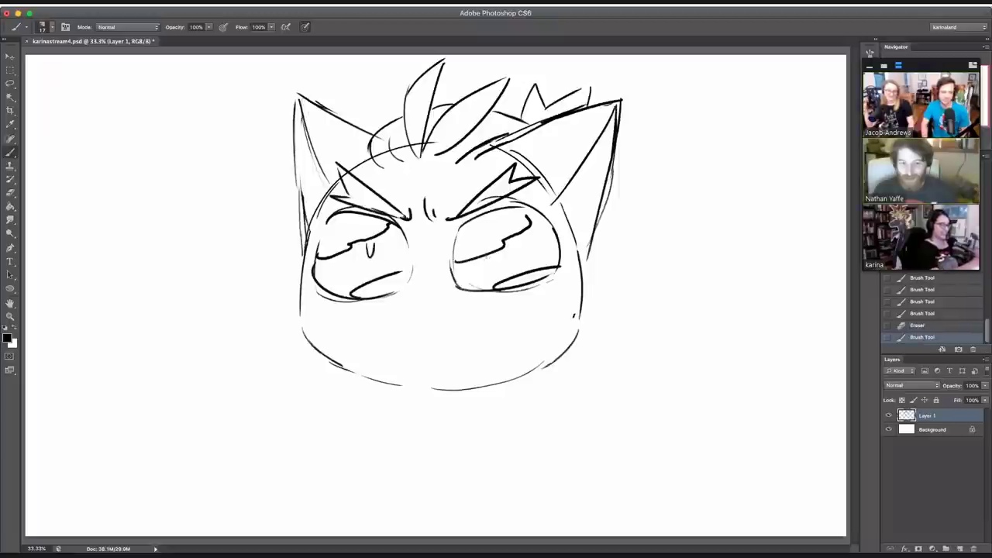
{"action": "key", "text": "super+z"}
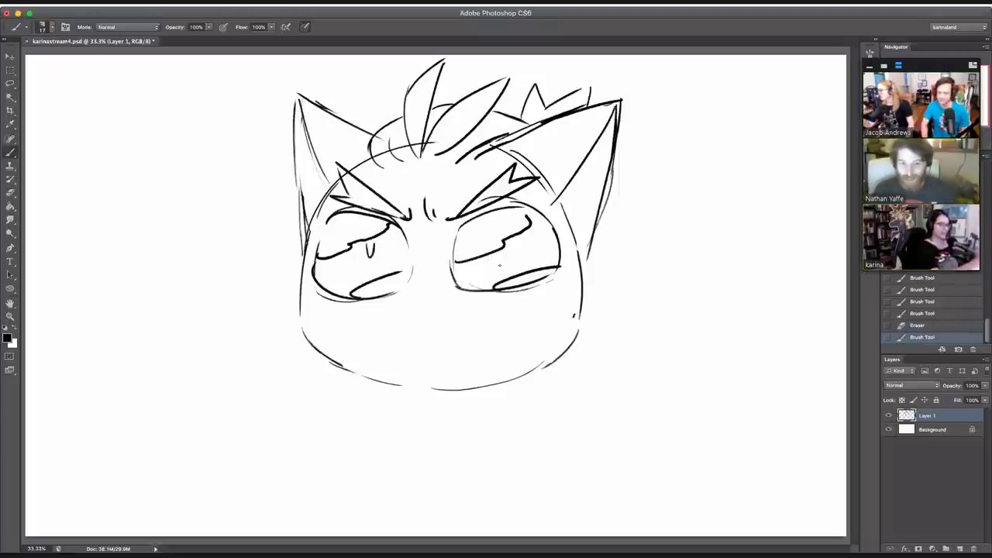
Step: Erase and redraw the inner part of the right eyelid slightly higher, and finish narrow hatched pupils in both eyes
{"action": "left_click_drag", "start_coordinate": [457, 262], "coordinate": [506, 241]}
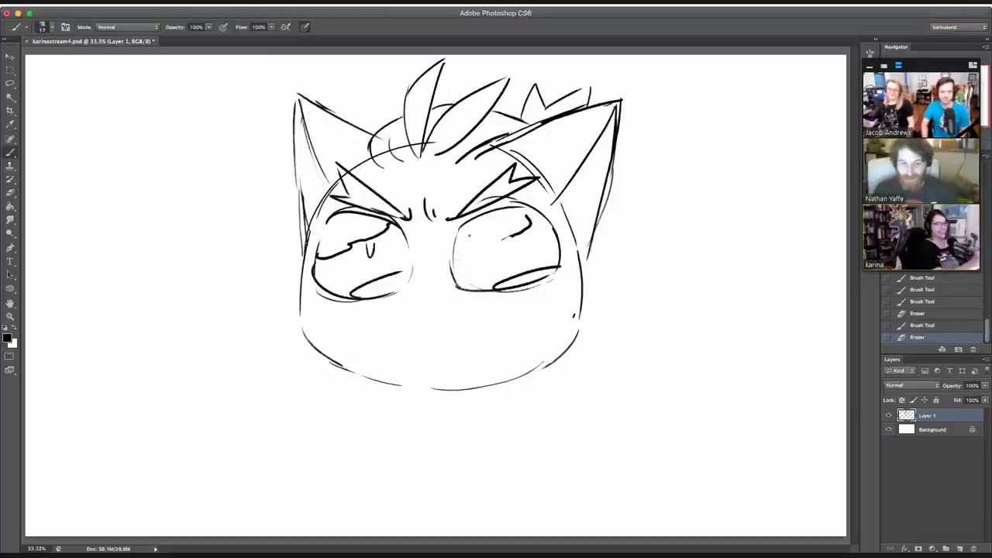
{"action": "mouse_move", "coordinate": [513, 235]}
{"action": "left_mouse_down"}
{"action": "mouse_move", "coordinate": [457, 251]}
{"action": "mouse_move", "coordinate": [491, 245]}
{"action": "left_mouse_up"}
{"action": "key", "text": "super+z"}
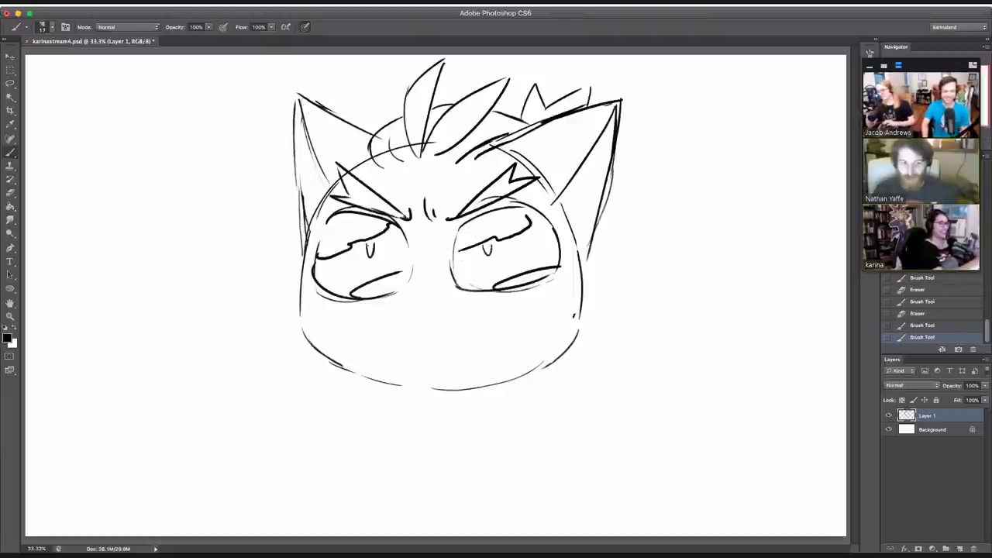
{"action": "mouse_move", "coordinate": [368, 245]}
{"action": "left_mouse_down"}
{"action": "mouse_move", "coordinate": [308, 233]}
{"action": "mouse_move", "coordinate": [375, 245]}
{"action": "left_mouse_up"}
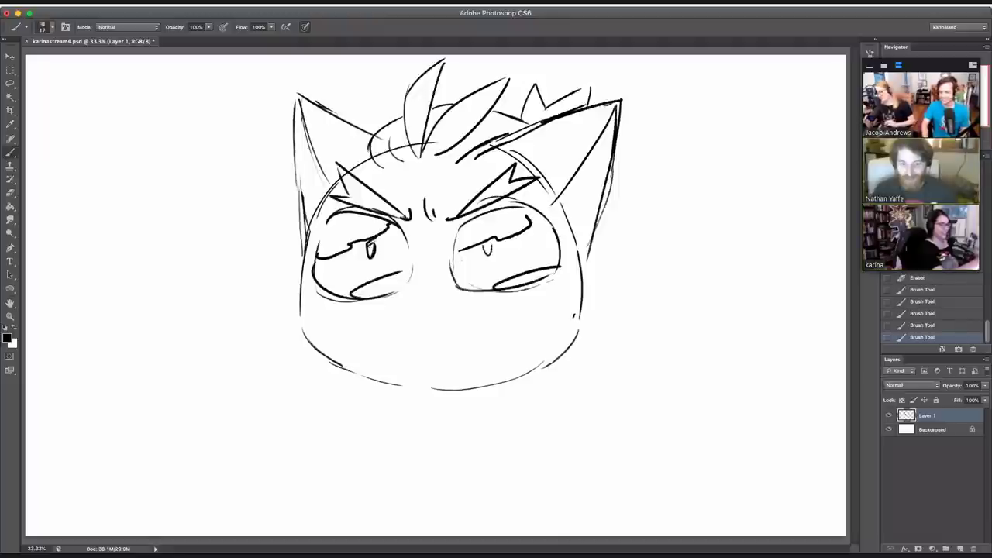
{"action": "left_click_drag", "start_coordinate": [484, 240], "coordinate": [491, 247]}
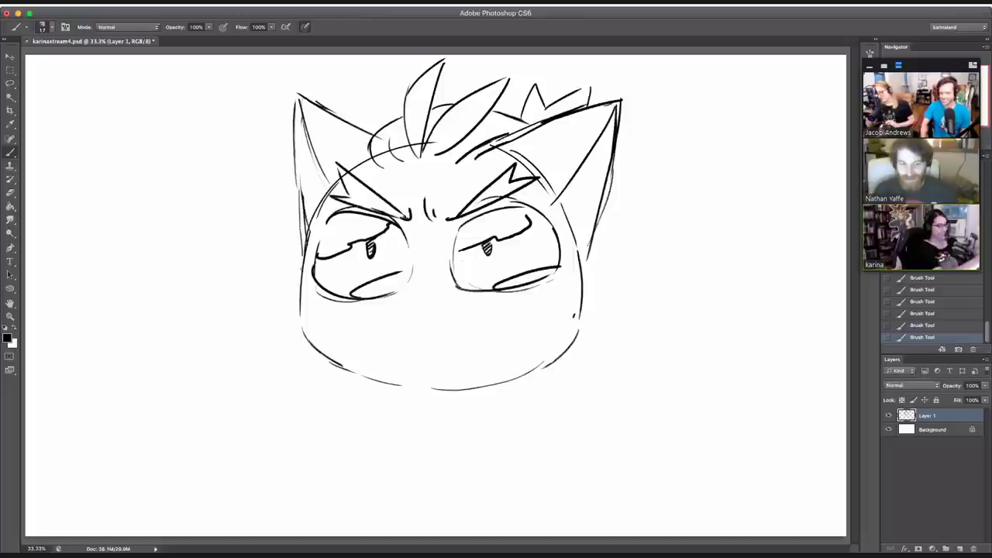
Step: Draw flared cheeks with jagged fur tufts on both sides of the face and erase the old cheek lines inside them
{"action": "mouse_move", "coordinate": [301, 279]}
{"action": "left_mouse_down"}
{"action": "mouse_move", "coordinate": [292, 313]}
{"action": "mouse_move", "coordinate": [302, 338]}
{"action": "left_mouse_up"}
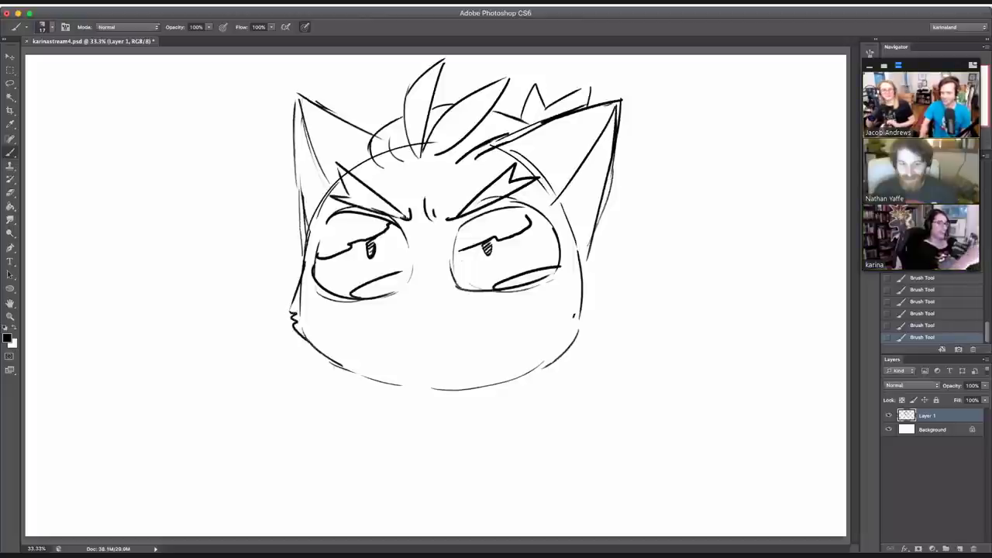
{"action": "mouse_move", "coordinate": [578, 253]}
{"action": "left_mouse_down"}
{"action": "mouse_move", "coordinate": [592, 299]}
{"action": "mouse_move", "coordinate": [574, 337]}
{"action": "mouse_move", "coordinate": [581, 270]}
{"action": "left_mouse_up"}
{"action": "key", "text": "e"}
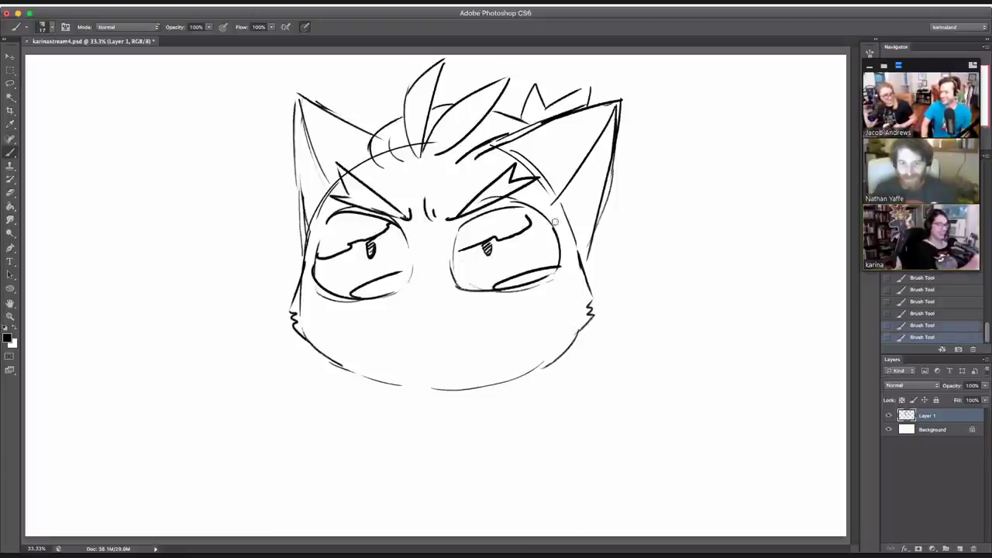
{"action": "mouse_move", "coordinate": [309, 315]}
{"action": "left_mouse_down"}
{"action": "mouse_move", "coordinate": [304, 330]}
{"action": "mouse_move", "coordinate": [303, 284]}
{"action": "left_mouse_up"}
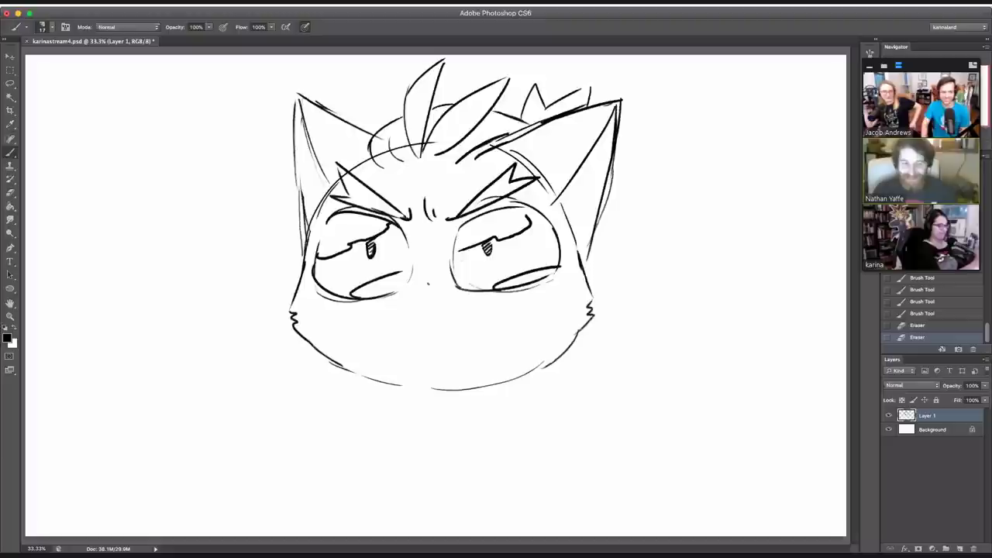
Step: Draw a tiny triangular nose with a short vertical line and a curved, downturned mouth beneath it
{"action": "mouse_move", "coordinate": [427, 281]}
{"action": "left_mouse_down"}
{"action": "mouse_move", "coordinate": [430, 305]}
{"action": "mouse_move", "coordinate": [476, 316]}
{"action": "left_mouse_up"}
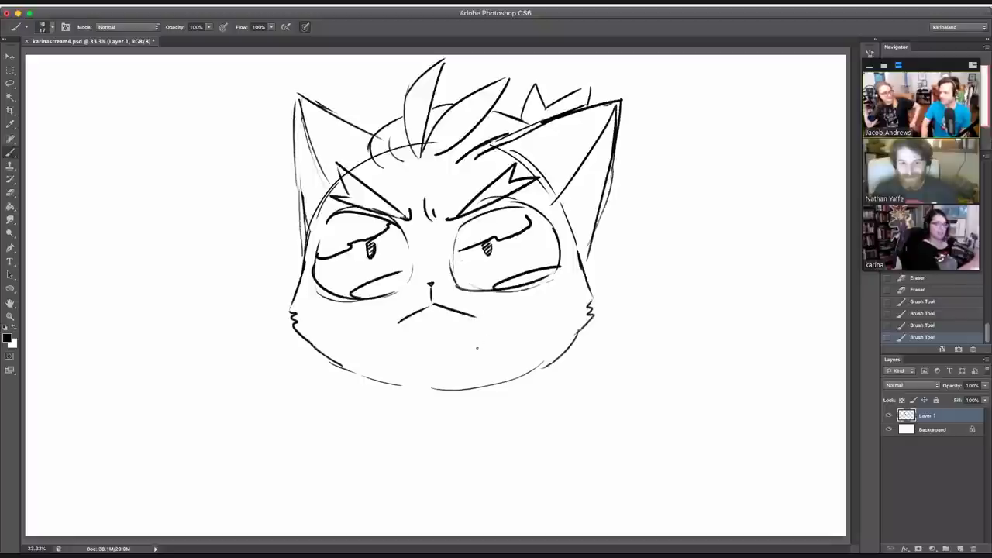
{"action": "key", "text": "ctrl+z"}
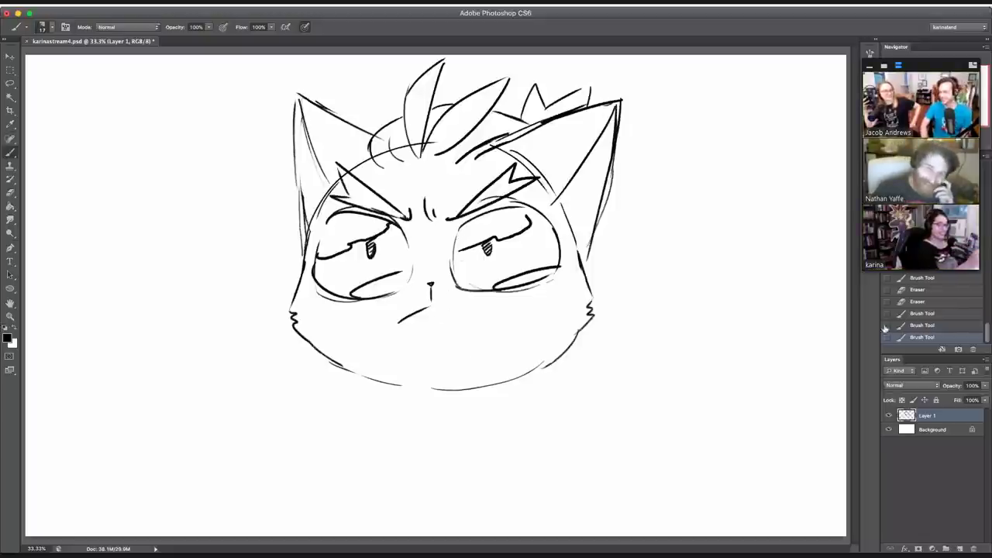
{"action": "left_click", "coordinate": [913, 327]}
{"action": "left_click_drag", "start_coordinate": [397, 321], "coordinate": [486, 324]}
{"action": "key", "text": "super+z"}
{"action": "key", "text": "ctrl+z"}
{"action": "key", "text": "super+z"}
{"action": "key", "text": "super+z"}
{"action": "key", "text": "ctrl+z"}
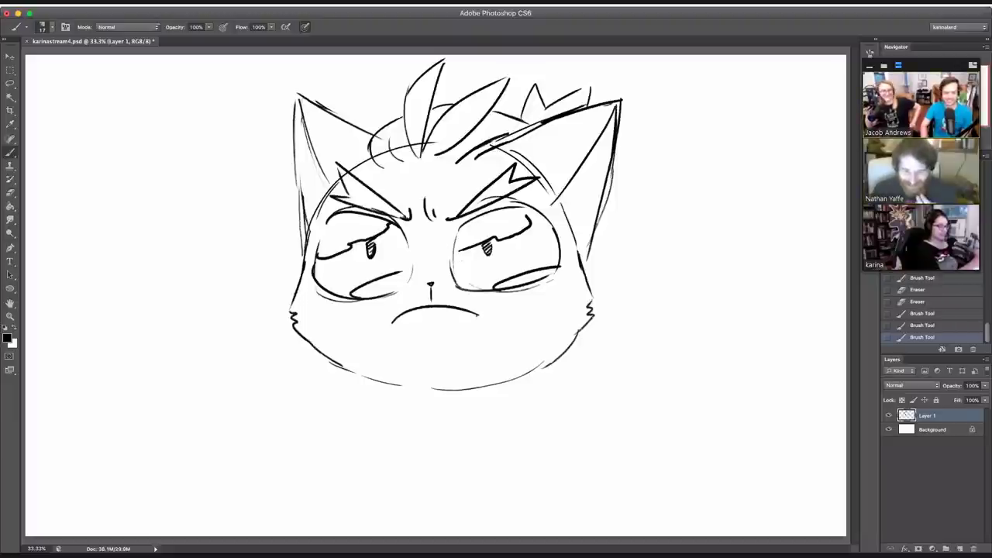
Step: Add a small pointed fang rising from the mouth line near each end of the frown
{"action": "mouse_move", "coordinate": [402, 308]}
{"action": "left_mouse_down"}
{"action": "mouse_move", "coordinate": [398, 317]}
{"action": "mouse_move", "coordinate": [471, 313]}
{"action": "left_mouse_up"}
{"action": "key", "text": "super+z"}
{"action": "key", "text": "super+z"}
{"action": "key", "text": "ctrl+z"}
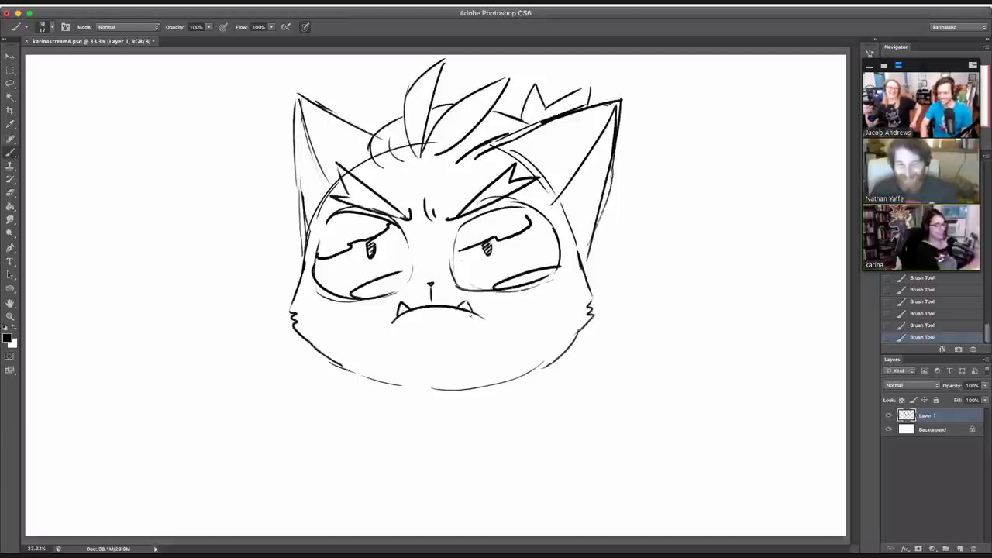
Step: Add three short vertical chin marks below the mouth and darken the jawline up to the right cheek
{"action": "left_click_drag", "start_coordinate": [430, 348], "coordinate": [437, 330]}
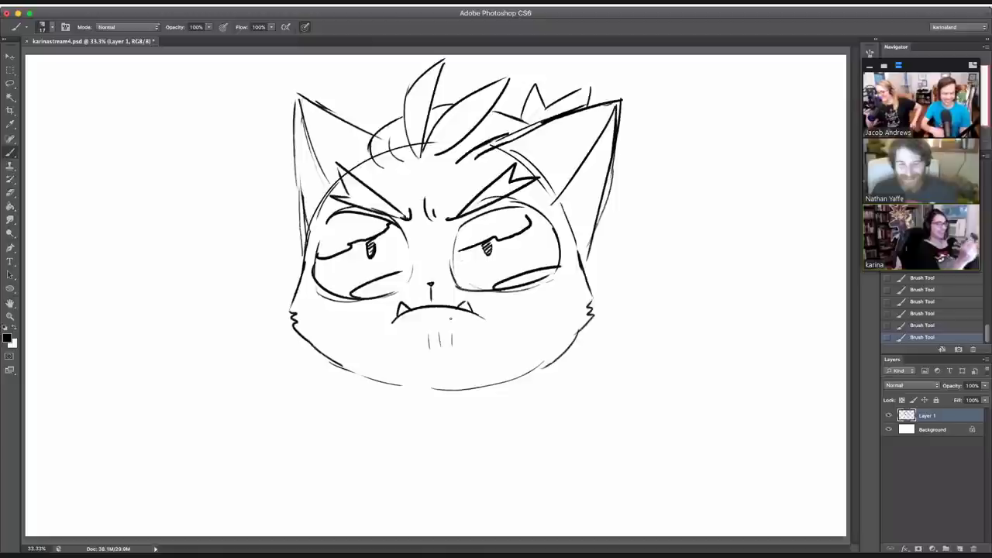
{"action": "left_click_drag", "start_coordinate": [332, 362], "coordinate": [435, 390]}
{"action": "key", "text": "super+z"}
{"action": "left_click_drag", "start_coordinate": [500, 383], "coordinate": [595, 319]}
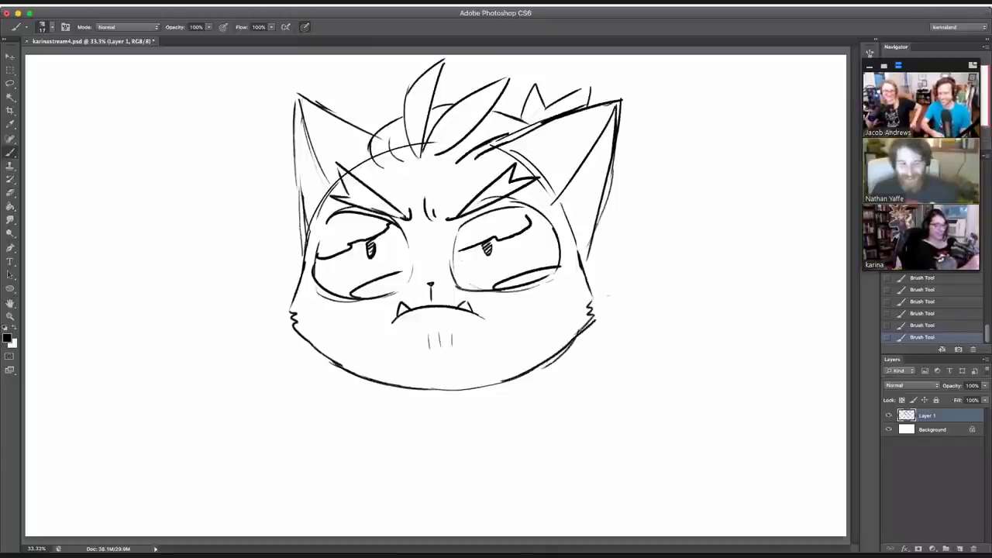
Step: Draw jagged fur tufts inside both ears and short tremble lines beside each side of the head
{"action": "mouse_move", "coordinate": [325, 205]}
{"action": "left_mouse_down"}
{"action": "mouse_move", "coordinate": [304, 159]}
{"action": "mouse_move", "coordinate": [319, 166]}
{"action": "left_mouse_up"}
{"action": "mouse_move", "coordinate": [582, 166]}
{"action": "left_mouse_down"}
{"action": "mouse_move", "coordinate": [591, 183]}
{"action": "mouse_move", "coordinate": [577, 213]}
{"action": "left_mouse_up"}
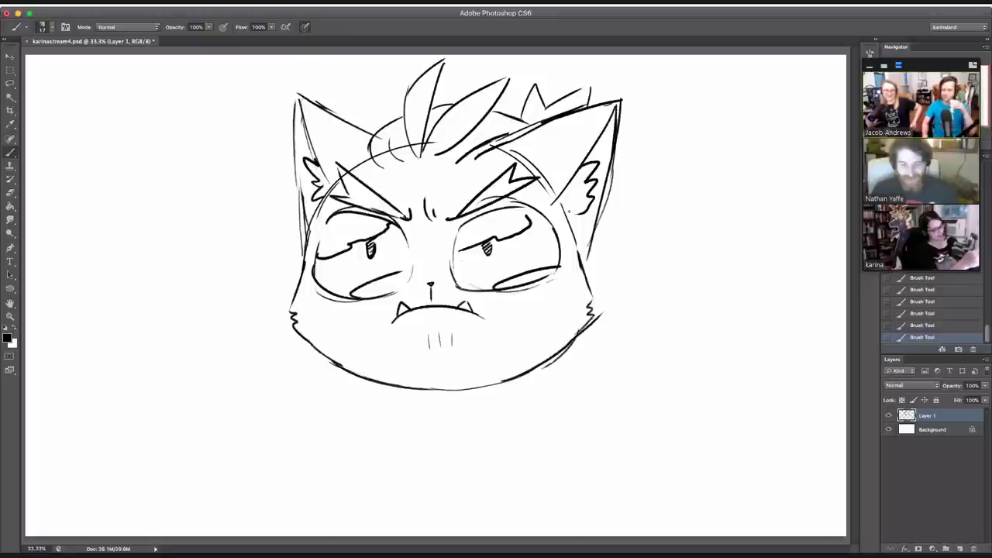
{"action": "mouse_move", "coordinate": [293, 251]}
{"action": "left_mouse_down"}
{"action": "mouse_move", "coordinate": [285, 290]}
{"action": "mouse_move", "coordinate": [280, 267]}
{"action": "left_mouse_up"}
{"action": "left_click_drag", "start_coordinate": [607, 286], "coordinate": [608, 239]}
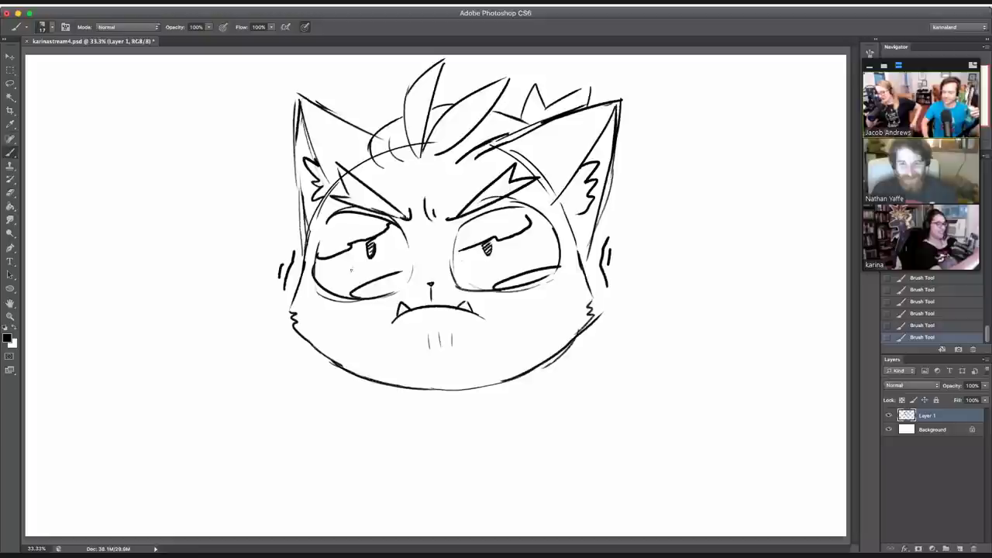
Step: Erase the small pupils and draw large wobbly-edged irises in both eyes, closing the gaps in the upper lid lines
{"action": "left_click_drag", "start_coordinate": [361, 258], "coordinate": [372, 245]}
{"action": "left_click_drag", "start_coordinate": [488, 257], "coordinate": [492, 241]}
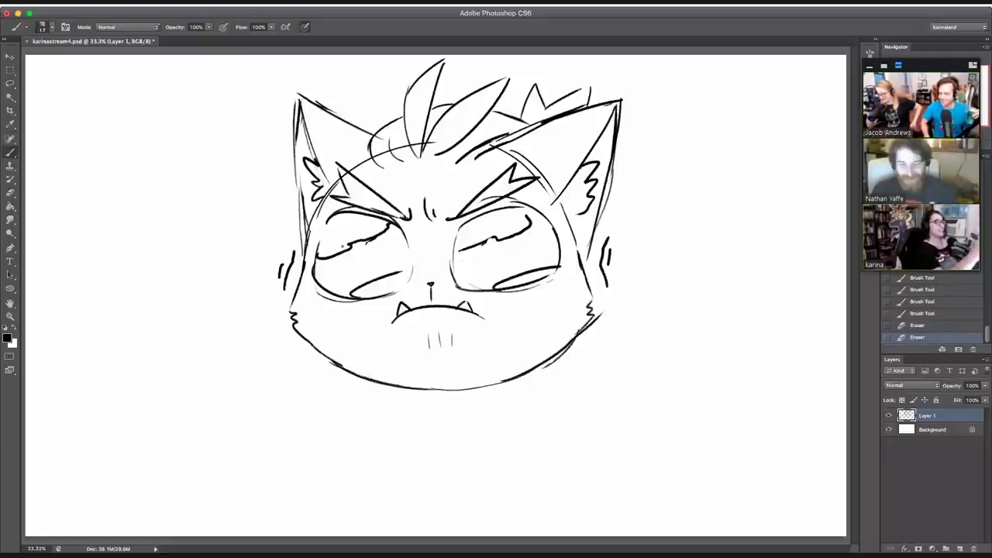
{"action": "mouse_move", "coordinate": [327, 258]}
{"action": "left_mouse_down"}
{"action": "mouse_move", "coordinate": [358, 287]}
{"action": "mouse_move", "coordinate": [397, 240]}
{"action": "mouse_move", "coordinate": [383, 234]}
{"action": "left_mouse_up"}
{"action": "mouse_move", "coordinate": [470, 250]}
{"action": "left_mouse_down"}
{"action": "mouse_move", "coordinate": [472, 276]}
{"action": "mouse_move", "coordinate": [495, 285]}
{"action": "mouse_move", "coordinate": [466, 252]}
{"action": "left_mouse_up"}
{"action": "key", "text": "super+z"}
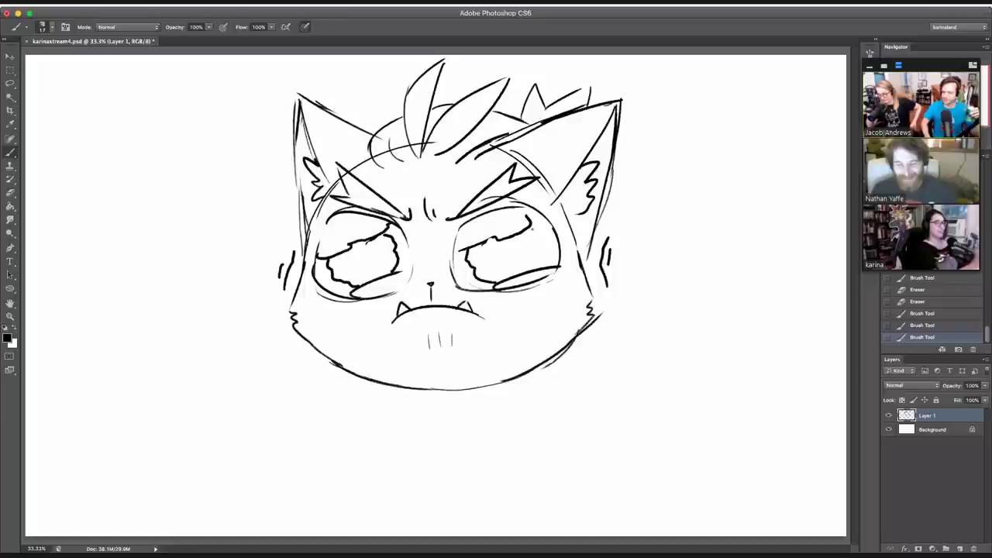
{"action": "left_click_drag", "start_coordinate": [532, 229], "coordinate": [547, 262]}
{"action": "key", "text": "super+z"}
{"action": "left_click_drag", "start_coordinate": [532, 228], "coordinate": [543, 262]}
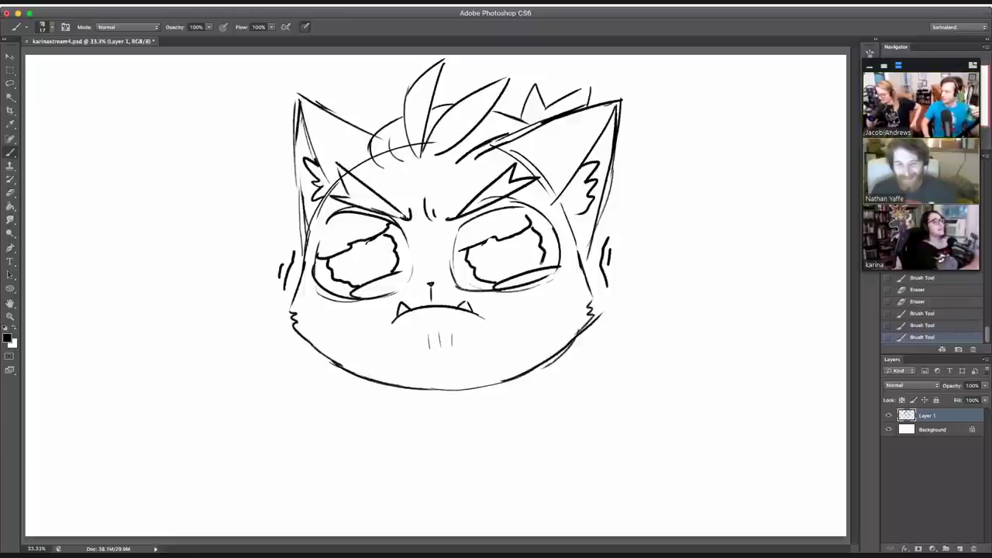
{"action": "left_click_drag", "start_coordinate": [467, 250], "coordinate": [497, 239]}
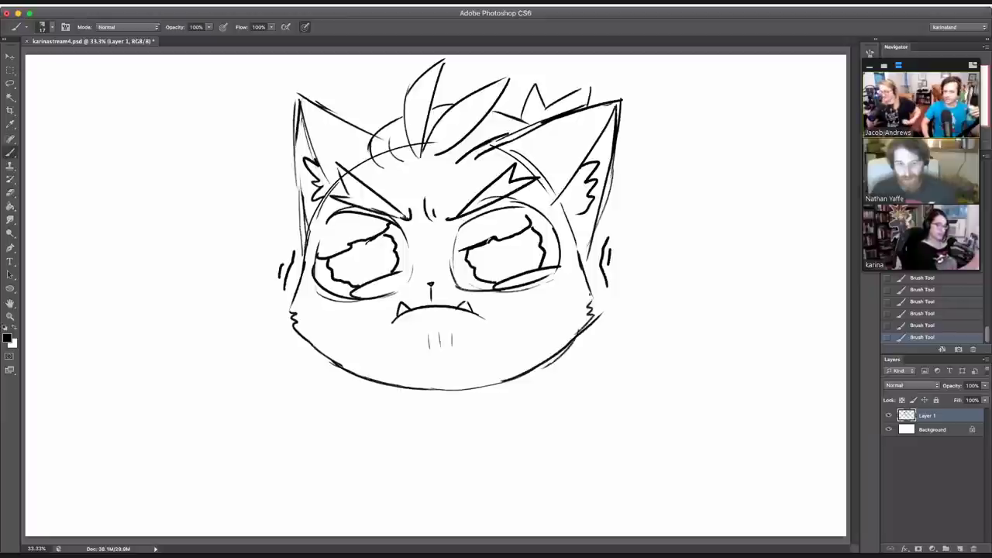
Step: Darken the right side of the head and the lower edges of both ears where they meet the head
{"action": "left_click_drag", "start_coordinate": [580, 251], "coordinate": [591, 300]}
{"action": "mouse_move", "coordinate": [593, 229]}
{"action": "left_mouse_down"}
{"action": "mouse_move", "coordinate": [584, 268]}
{"action": "mouse_move", "coordinate": [579, 252]}
{"action": "left_mouse_up"}
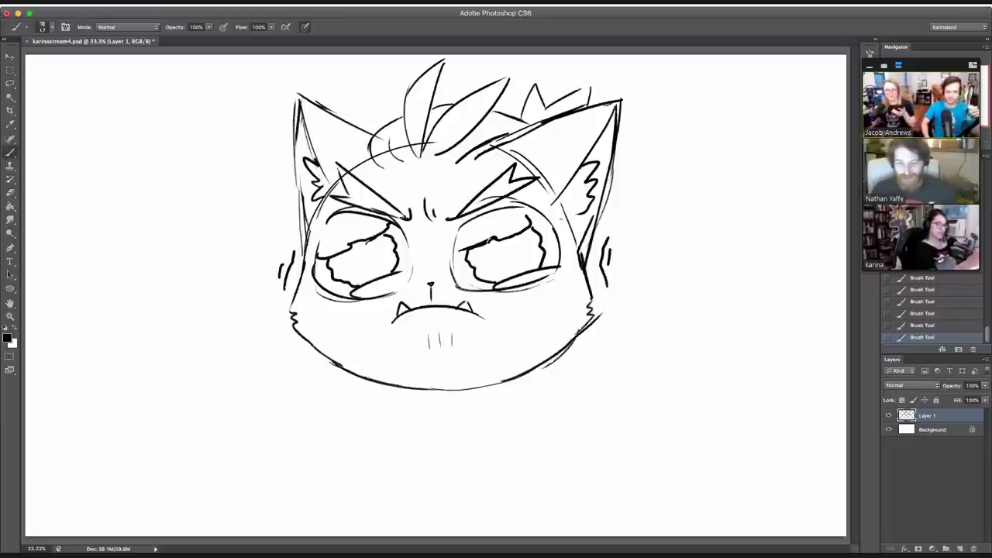
{"action": "mouse_move", "coordinate": [581, 213]}
{"action": "left_mouse_down"}
{"action": "mouse_move", "coordinate": [572, 220]}
{"action": "mouse_move", "coordinate": [576, 237]}
{"action": "left_mouse_up"}
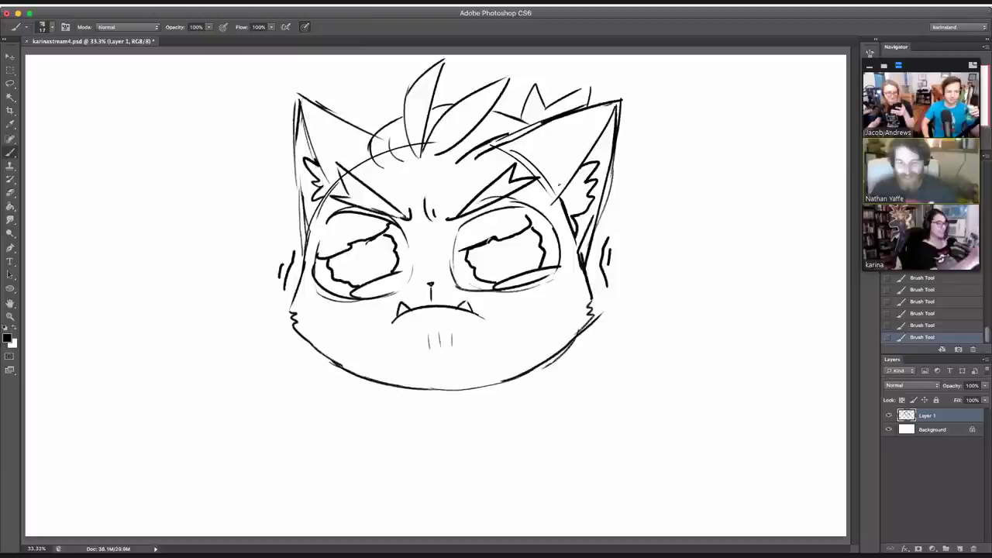
{"action": "mouse_move", "coordinate": [325, 201]}
{"action": "left_mouse_down"}
{"action": "mouse_move", "coordinate": [310, 227]}
{"action": "mouse_move", "coordinate": [330, 265]}
{"action": "left_mouse_up"}
Step: Shade both irises with dense diagonal hatching, leaving a white rim toward the right edge of each
{"action": "left_click_drag", "start_coordinate": [346, 251], "coordinate": [334, 272]}
{"action": "left_click_drag", "start_coordinate": [348, 250], "coordinate": [338, 279]}
{"action": "mouse_move", "coordinate": [362, 244]}
{"action": "left_mouse_down"}
{"action": "mouse_move", "coordinate": [344, 280]}
{"action": "mouse_move", "coordinate": [377, 266]}
{"action": "left_mouse_up"}
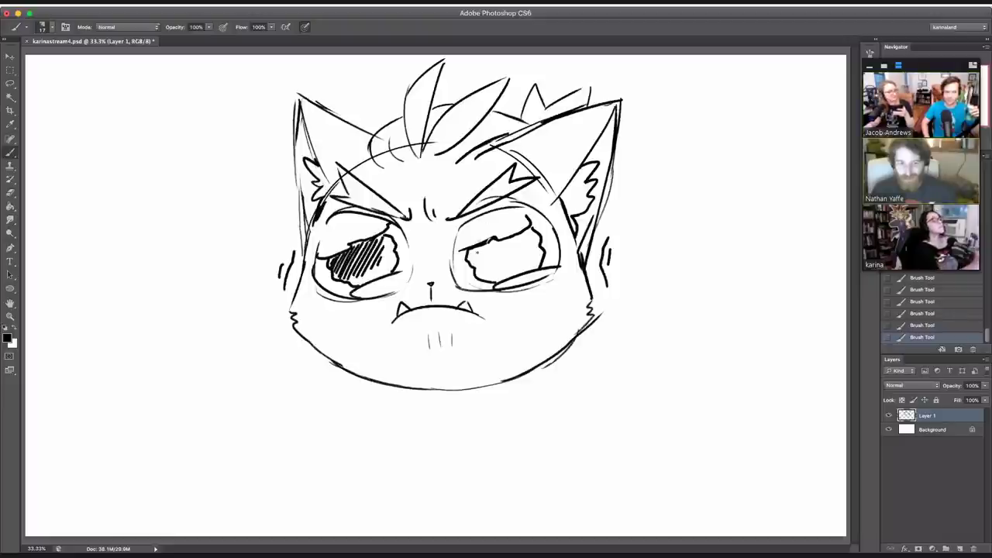
{"action": "left_click_drag", "start_coordinate": [481, 246], "coordinate": [473, 272]}
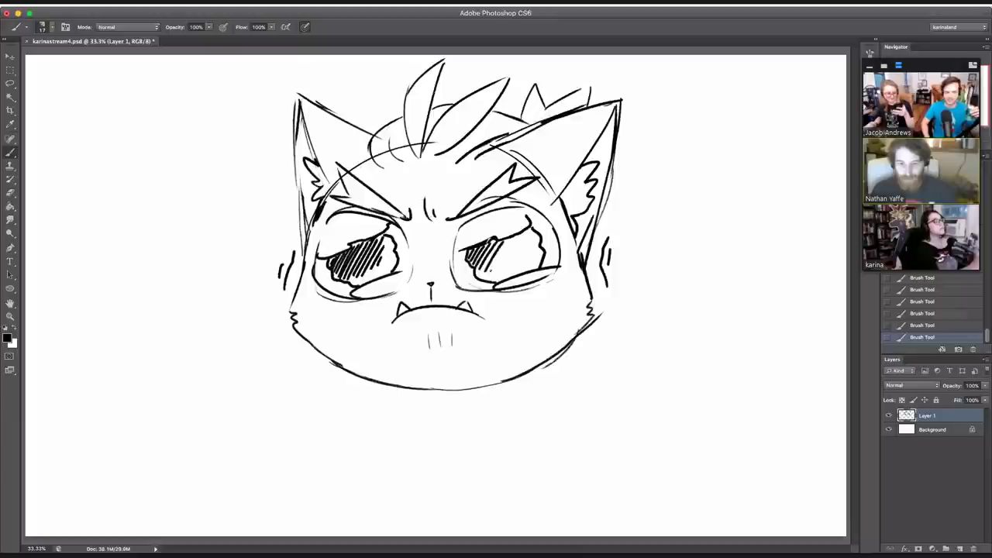
{"action": "mouse_move", "coordinate": [514, 237]}
{"action": "left_mouse_down"}
{"action": "mouse_move", "coordinate": [490, 275]}
{"action": "mouse_move", "coordinate": [501, 271]}
{"action": "left_mouse_up"}
{"action": "mouse_move", "coordinate": [522, 237]}
{"action": "left_mouse_down"}
{"action": "mouse_move", "coordinate": [507, 265]}
{"action": "mouse_move", "coordinate": [516, 264]}
{"action": "left_mouse_up"}
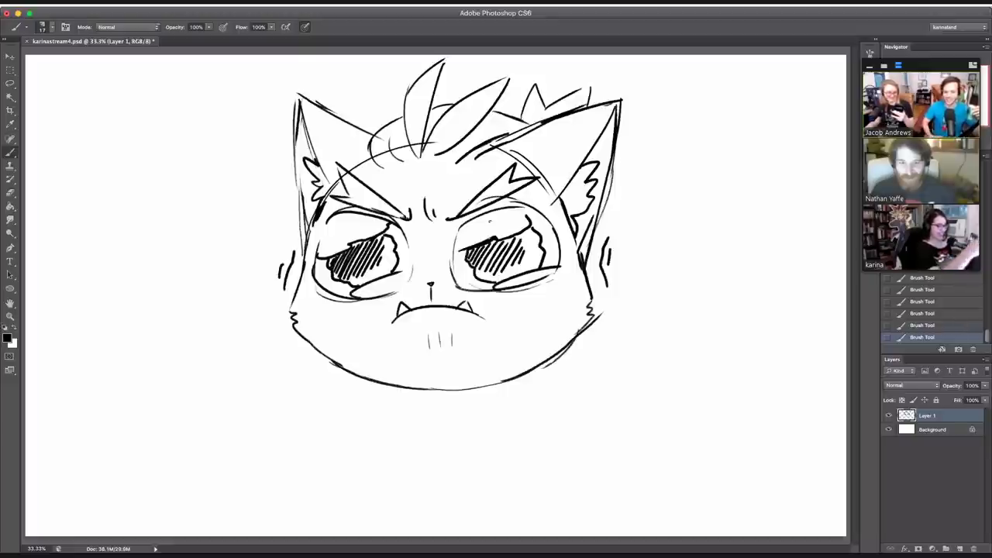
Step: Erase the head line crossing the hair, darken the hair outline and rear spikes, and add a small tuft behind the right ear
{"action": "left_click_drag", "start_coordinate": [391, 149], "coordinate": [409, 145]}
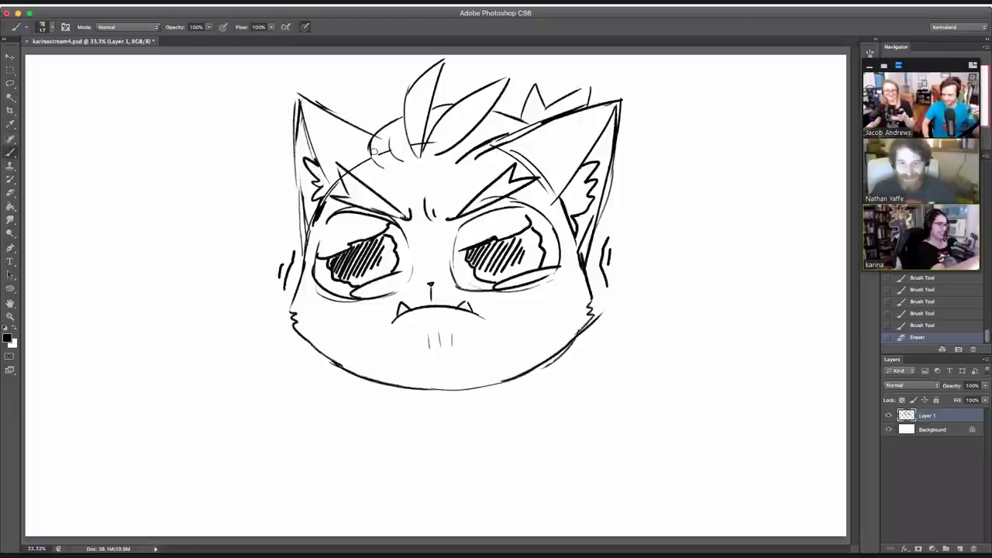
{"action": "left_click", "coordinate": [383, 151]}
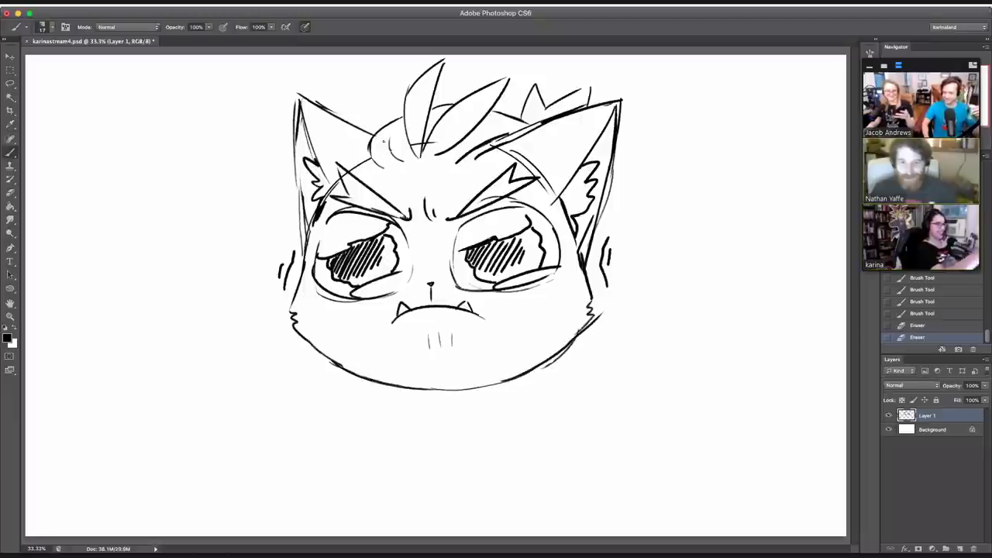
{"action": "key", "text": "b"}
{"action": "left_click_drag", "start_coordinate": [383, 165], "coordinate": [366, 144]}
{"action": "mouse_move", "coordinate": [368, 155]}
{"action": "left_mouse_down"}
{"action": "mouse_move", "coordinate": [404, 113]}
{"action": "mouse_move", "coordinate": [453, 106]}
{"action": "mouse_move", "coordinate": [521, 124]}
{"action": "mouse_move", "coordinate": [535, 77]}
{"action": "mouse_move", "coordinate": [547, 109]}
{"action": "mouse_move", "coordinate": [594, 79]}
{"action": "left_mouse_up"}
{"action": "key", "text": "e"}
{"action": "key", "text": "b"}
{"action": "mouse_move", "coordinate": [592, 79]}
{"action": "left_mouse_down"}
{"action": "mouse_move", "coordinate": [594, 104]}
{"action": "mouse_move", "coordinate": [620, 146]}
{"action": "left_mouse_up"}
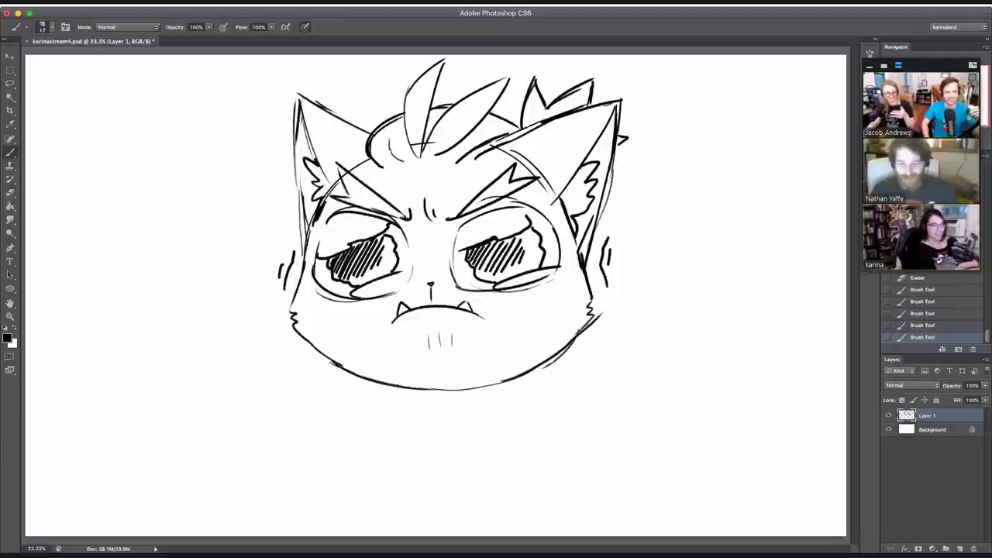
{"action": "scroll", "coordinate": [435, 296], "scroll_direction": "down", "scroll_amount": 2}
{"action": "scroll", "coordinate": [436, 295], "scroll_direction": "up", "scroll_amount": 4}
{"action": "scroll", "coordinate": [436, 296], "scroll_direction": "down", "scroll_amount": 5}
{"action": "scroll", "coordinate": [435, 295], "scroll_direction": "up", "scroll_amount": 3}
{"action": "scroll", "coordinate": [436, 295], "scroll_direction": "down", "scroll_amount": 12}
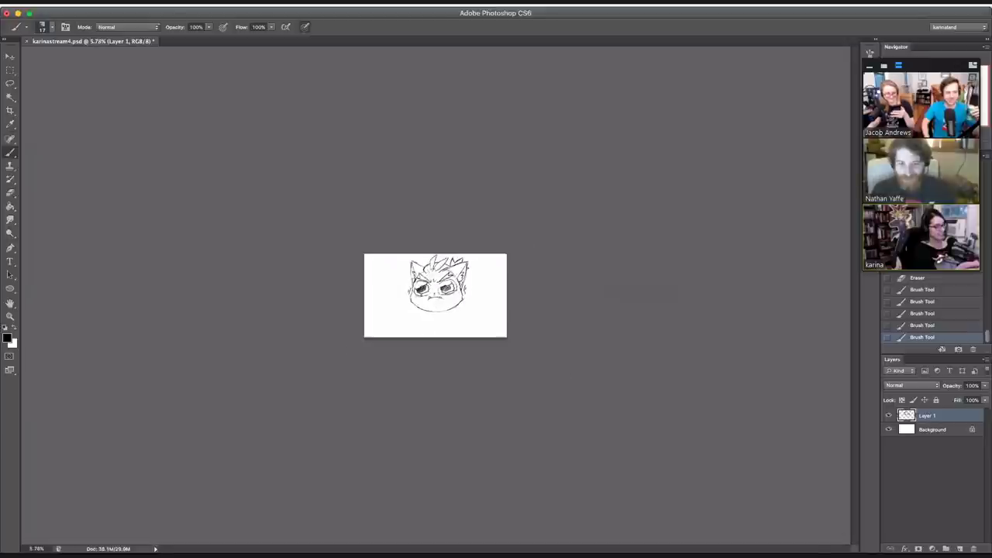
{"action": "scroll", "coordinate": [436, 295], "scroll_direction": "up", "scroll_amount": 10}
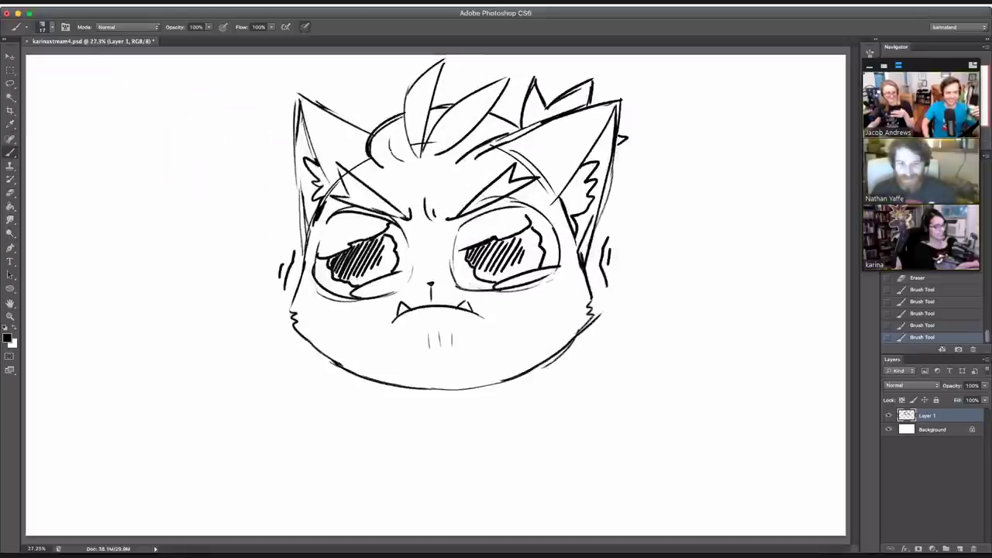
{"action": "scroll", "coordinate": [439, 295], "scroll_direction": "down", "scroll_amount": 2}
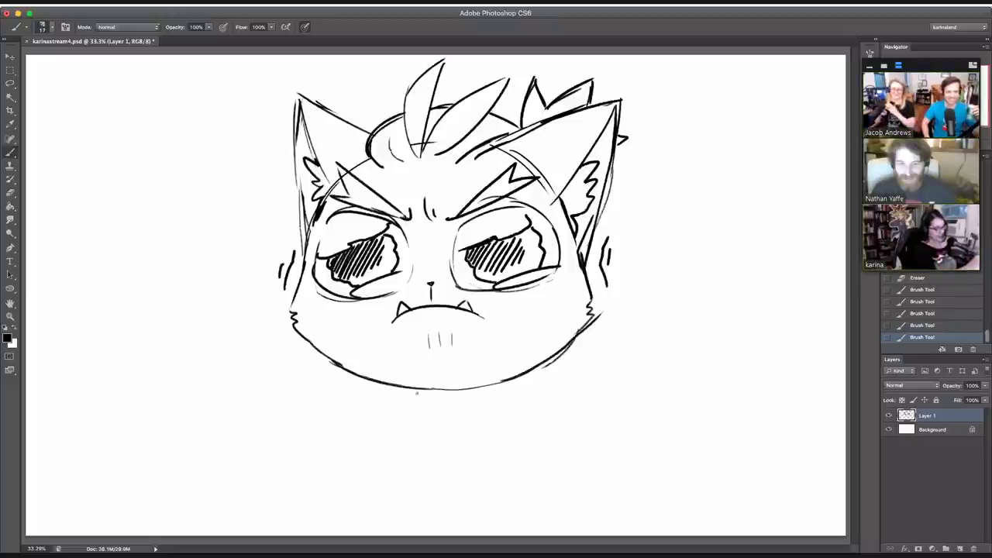
Step: Sketch a small four-legged body below the head with blocky front legs, a rounded rump, a belly line and a slanted hind leg
{"action": "left_click_drag", "start_coordinate": [417, 393], "coordinate": [418, 436]}
{"action": "key", "text": "ctrl+z"}
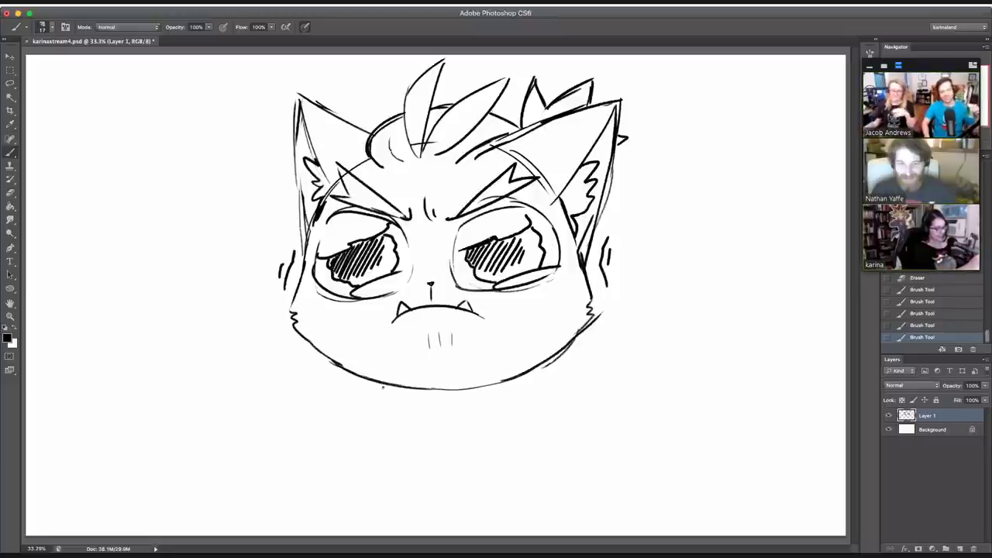
{"action": "mouse_move", "coordinate": [382, 386]}
{"action": "left_mouse_down"}
{"action": "mouse_move", "coordinate": [367, 459]}
{"action": "mouse_move", "coordinate": [382, 475]}
{"action": "mouse_move", "coordinate": [406, 438]}
{"action": "mouse_move", "coordinate": [429, 467]}
{"action": "mouse_move", "coordinate": [462, 468]}
{"action": "left_mouse_up"}
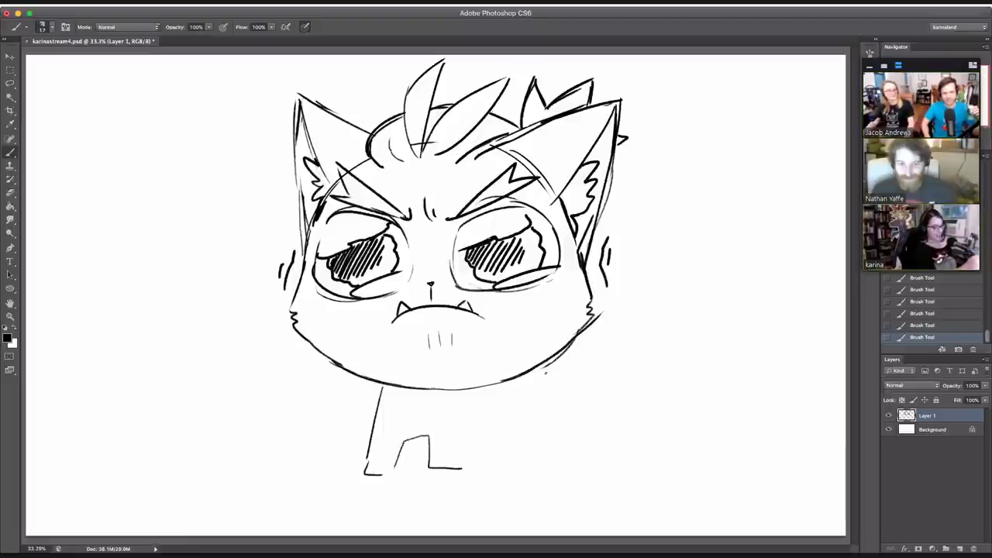
{"action": "left_click_drag", "start_coordinate": [553, 362], "coordinate": [572, 372]}
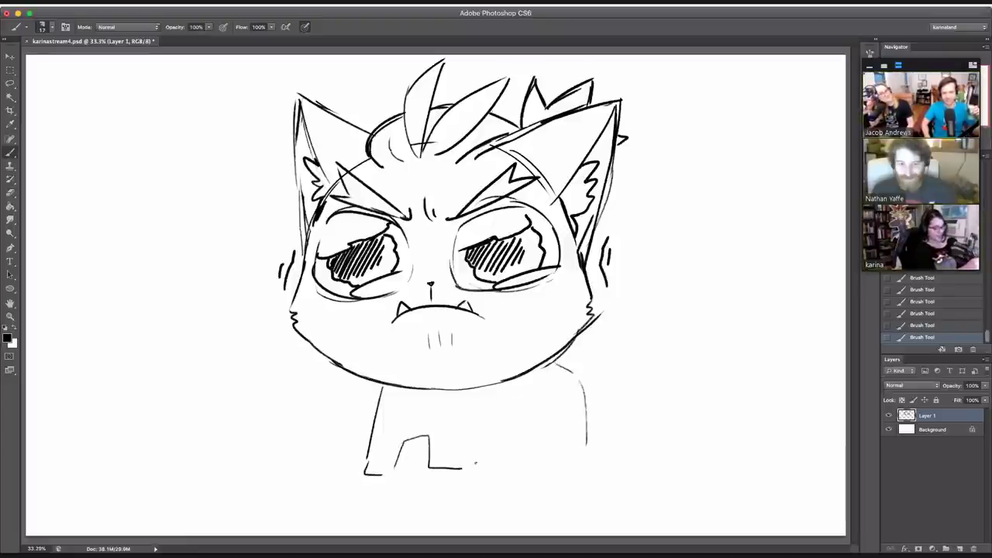
{"action": "mouse_move", "coordinate": [474, 465]}
{"action": "left_mouse_down"}
{"action": "mouse_move", "coordinate": [493, 431]}
{"action": "mouse_move", "coordinate": [530, 439]}
{"action": "mouse_move", "coordinate": [555, 465]}
{"action": "left_mouse_up"}
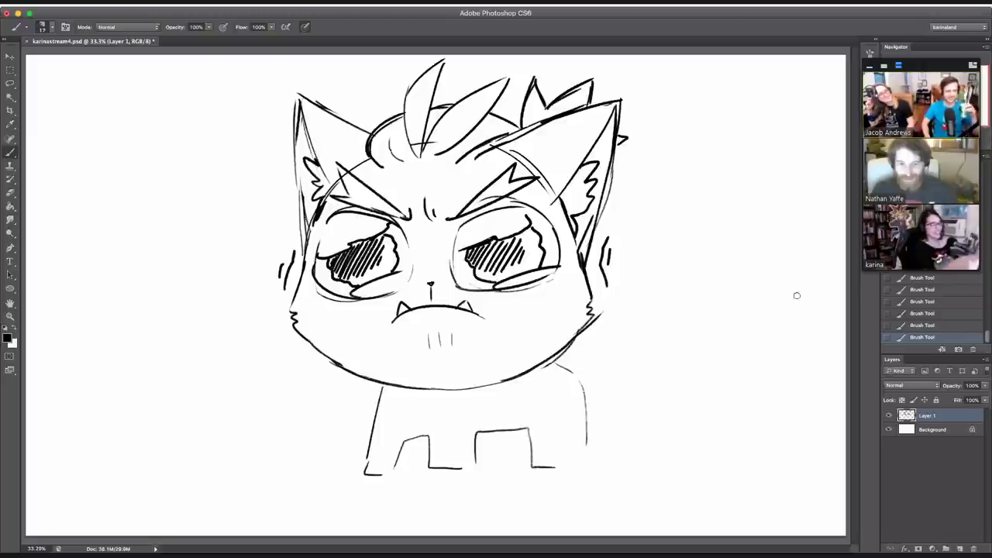
{"action": "mouse_move", "coordinate": [532, 433]}
{"action": "left_mouse_down"}
{"action": "mouse_move", "coordinate": [550, 470]}
{"action": "mouse_move", "coordinate": [559, 470]}
{"action": "left_mouse_up"}
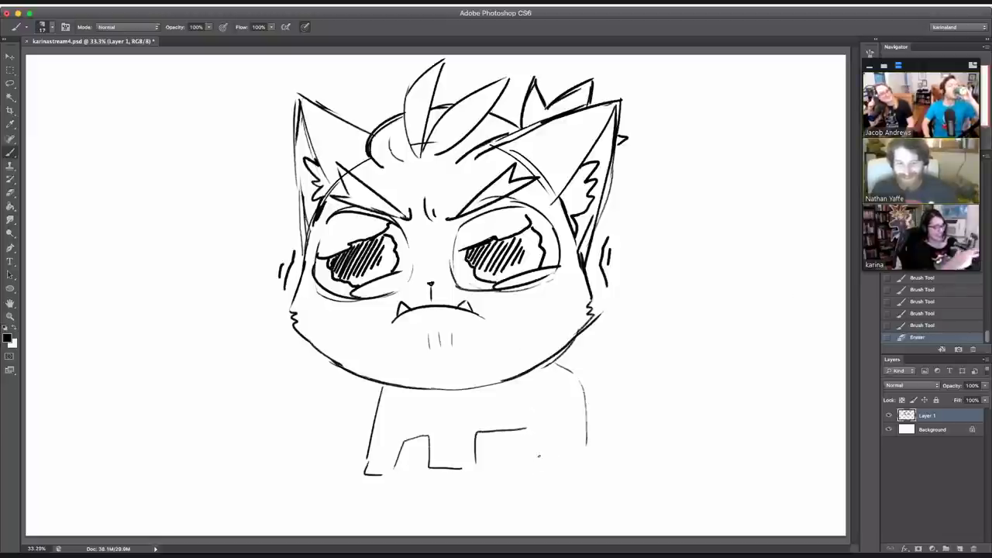
{"action": "mouse_move", "coordinate": [536, 430]}
{"action": "left_mouse_down"}
{"action": "mouse_move", "coordinate": [565, 465]}
{"action": "mouse_move", "coordinate": [588, 465]}
{"action": "left_mouse_up"}
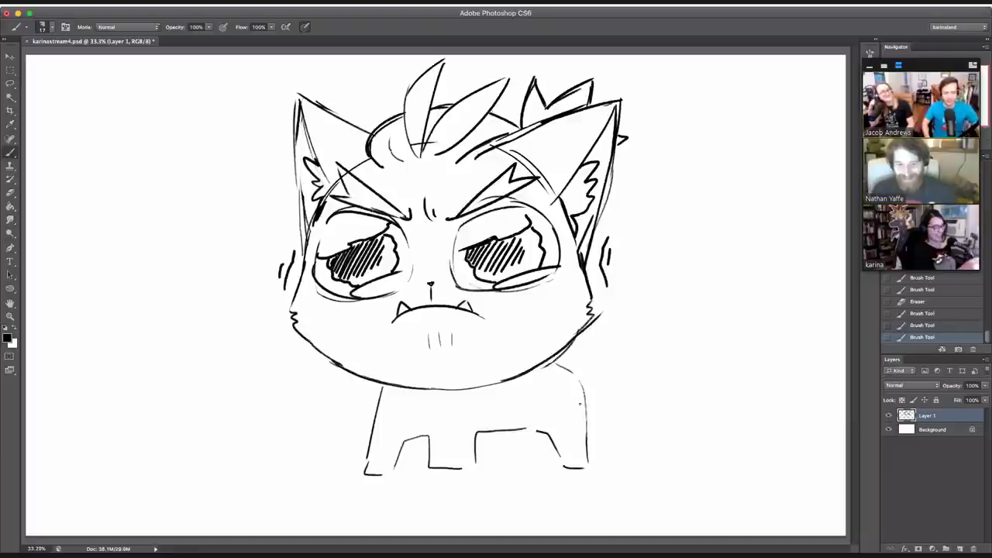
Step: Draw a lobed puff cloud behind the rump, tapering to a sharp point toward the cat
{"action": "left_click_drag", "start_coordinate": [598, 379], "coordinate": [671, 324]}
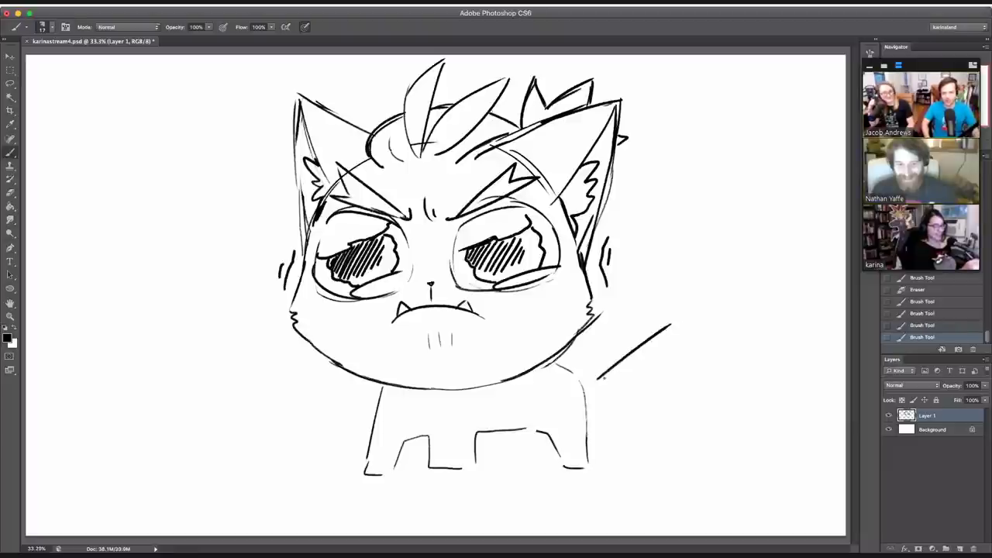
{"action": "key", "text": "super+z"}
{"action": "mouse_move", "coordinate": [597, 381]}
{"action": "left_mouse_down"}
{"action": "mouse_move", "coordinate": [639, 344]}
{"action": "mouse_move", "coordinate": [622, 365]}
{"action": "mouse_move", "coordinate": [651, 365]}
{"action": "left_mouse_up"}
{"action": "key", "text": "super+z"}
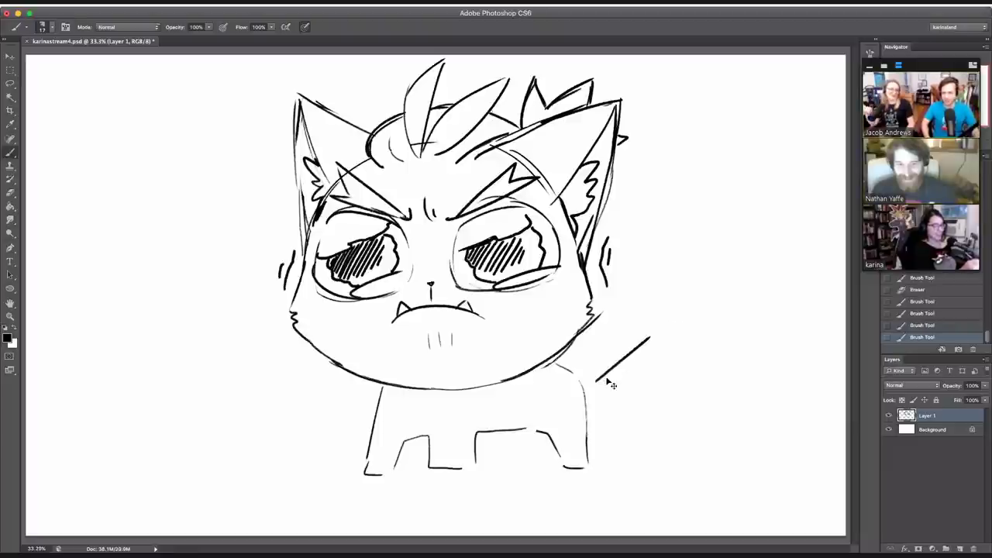
{"action": "mouse_move", "coordinate": [596, 380]}
{"action": "left_mouse_down"}
{"action": "mouse_move", "coordinate": [668, 359]}
{"action": "mouse_move", "coordinate": [648, 311]}
{"action": "mouse_move", "coordinate": [686, 279]}
{"action": "left_mouse_up"}
{"action": "key", "text": "ctrl+z"}
{"action": "mouse_move", "coordinate": [649, 335]}
{"action": "left_mouse_down"}
{"action": "mouse_move", "coordinate": [652, 283]}
{"action": "mouse_move", "coordinate": [710, 321]}
{"action": "mouse_move", "coordinate": [730, 353]}
{"action": "mouse_move", "coordinate": [695, 353]}
{"action": "mouse_move", "coordinate": [669, 363]}
{"action": "left_mouse_up"}
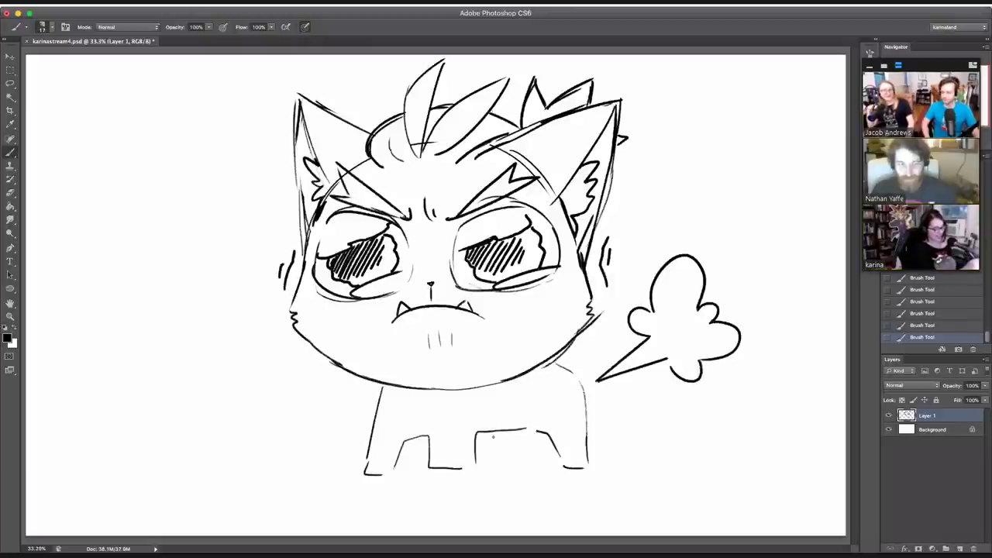
Step: Add the far hind leg under the belly and a short, stubby curled tail on the rump, darkening the back line
{"action": "left_click_drag", "start_coordinate": [491, 434], "coordinate": [523, 458]}
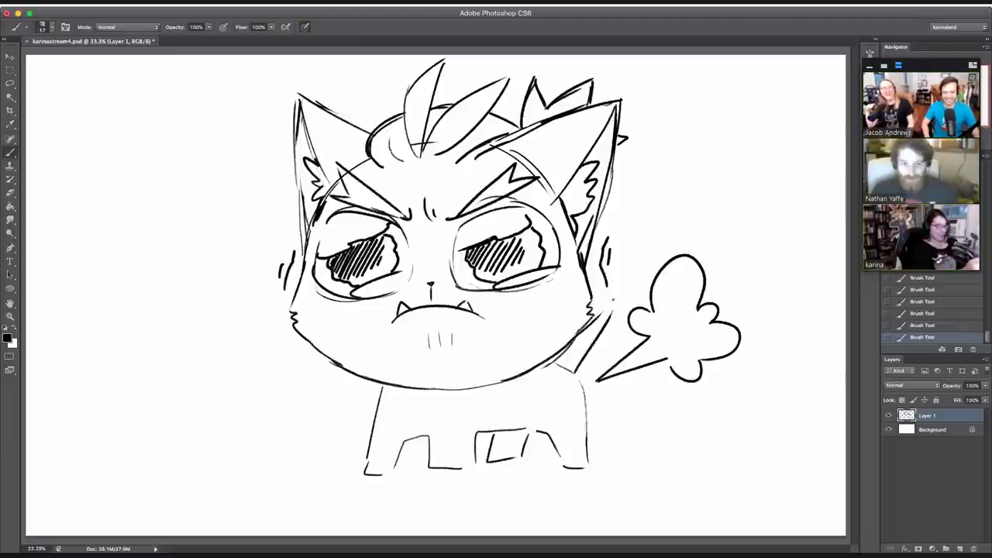
{"action": "mouse_move", "coordinate": [586, 341]}
{"action": "left_mouse_down"}
{"action": "mouse_move", "coordinate": [581, 379]}
{"action": "mouse_move", "coordinate": [578, 364]}
{"action": "left_mouse_up"}
{"action": "key", "text": "super+z"}
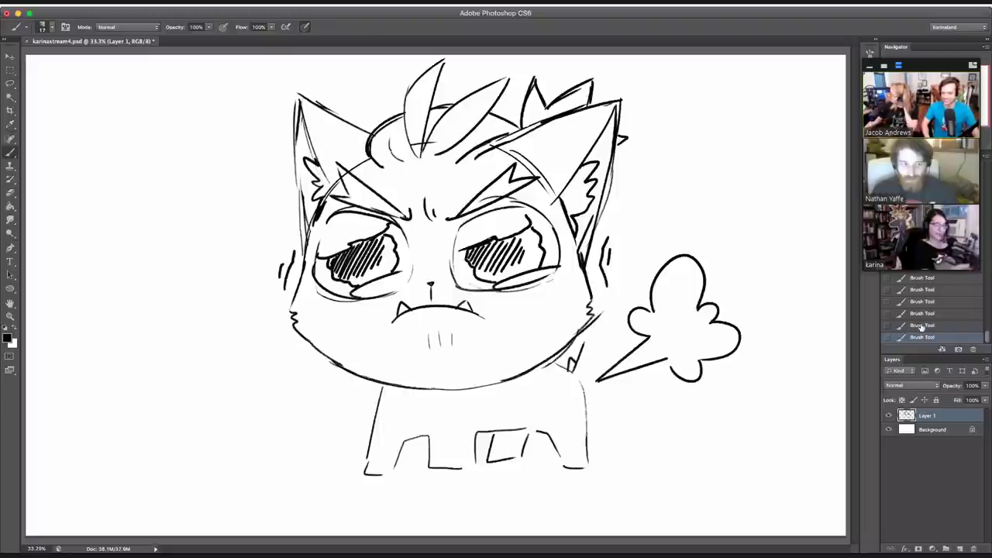
{"action": "key", "text": "ctrl+alt+z"}
{"action": "key", "text": "ctrl+alt+z"}
{"action": "key", "text": "ctrl+shift+z"}
{"action": "key", "text": "ctrl+shift+z"}
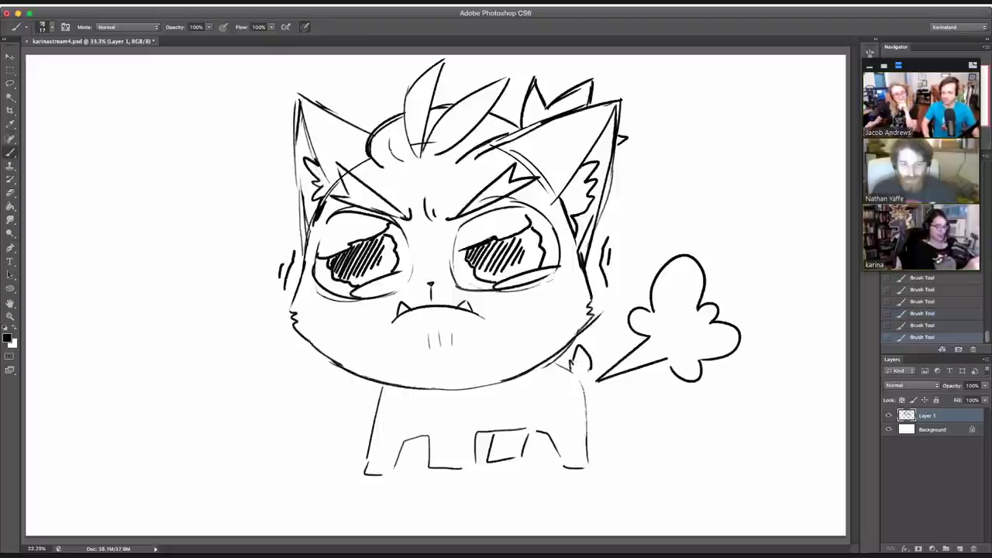
{"action": "key", "text": "ctrl+alt+z"}
{"action": "key", "text": "ctrl+alt+z"}
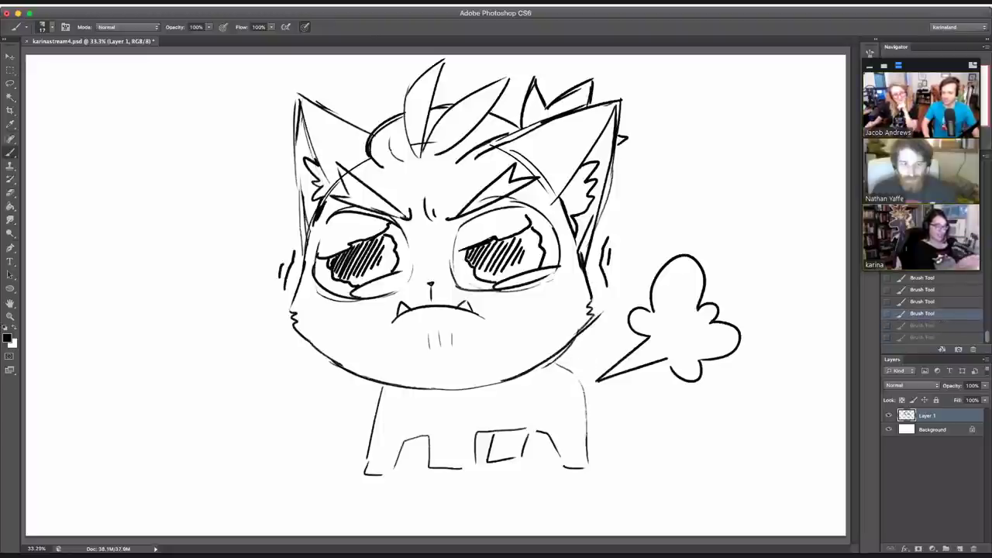
{"action": "key", "text": "ctrl+shift+z"}
{"action": "key", "text": "ctrl+shift+z"}
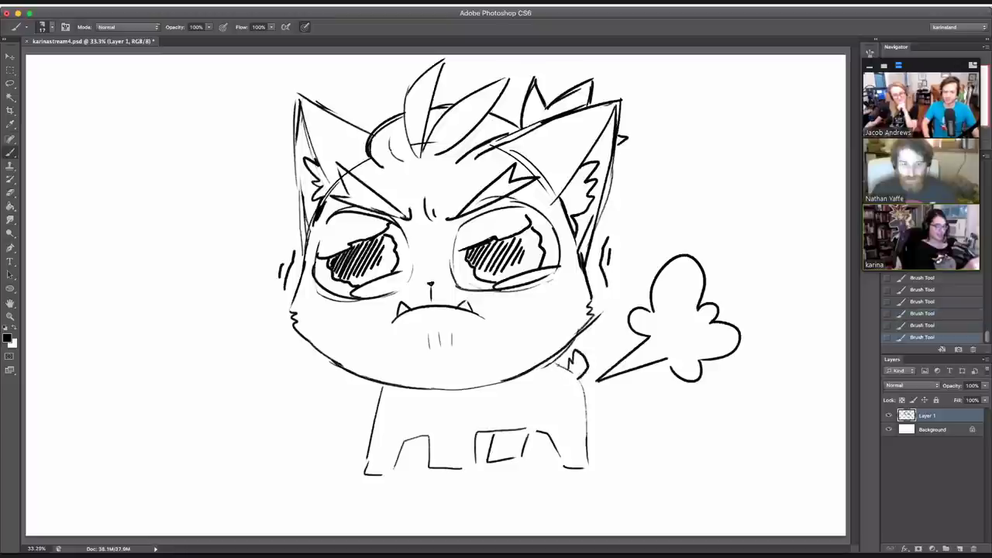
{"action": "left_click_drag", "start_coordinate": [555, 362], "coordinate": [570, 374]}
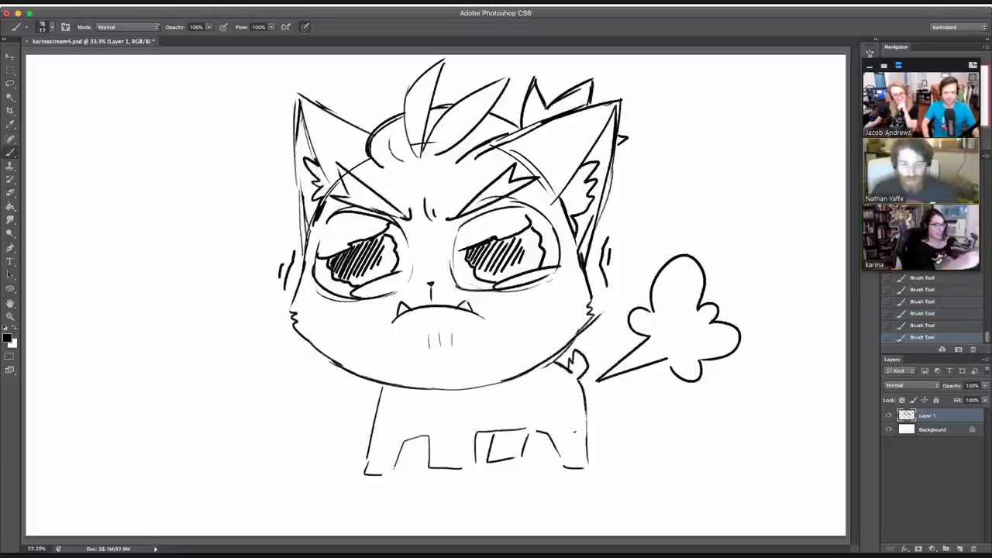
Step: Redraw the front legs with a bold outer line and a rounded near leg, and add a curved chest line between them
{"action": "mouse_move", "coordinate": [366, 473]}
{"action": "left_mouse_down"}
{"action": "mouse_move", "coordinate": [395, 390]}
{"action": "mouse_move", "coordinate": [378, 409]}
{"action": "mouse_move", "coordinate": [439, 466]}
{"action": "mouse_move", "coordinate": [475, 465]}
{"action": "mouse_move", "coordinate": [467, 416]}
{"action": "mouse_move", "coordinate": [441, 438]}
{"action": "mouse_move", "coordinate": [463, 472]}
{"action": "mouse_move", "coordinate": [482, 472]}
{"action": "left_mouse_up"}
{"action": "key", "text": "e"}
{"action": "mouse_move", "coordinate": [484, 431]}
{"action": "left_mouse_down"}
{"action": "mouse_move", "coordinate": [479, 471]}
{"action": "mouse_move", "coordinate": [490, 470]}
{"action": "mouse_move", "coordinate": [489, 446]}
{"action": "mouse_move", "coordinate": [490, 461]}
{"action": "left_mouse_up"}
{"action": "key", "text": "ctrl+z"}
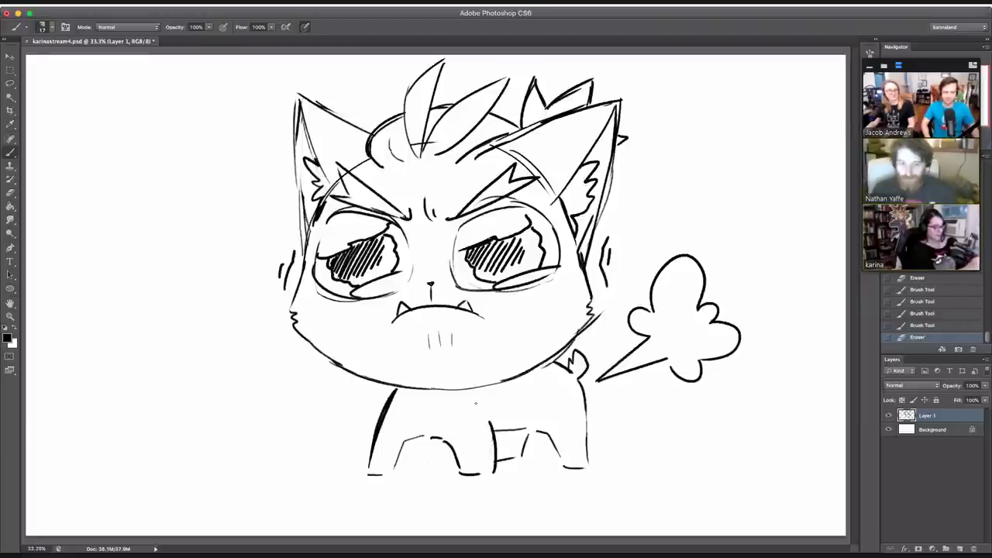
{"action": "mouse_move", "coordinate": [454, 426]}
{"action": "left_mouse_down"}
{"action": "mouse_move", "coordinate": [497, 428]}
{"action": "mouse_move", "coordinate": [458, 461]}
{"action": "left_mouse_up"}
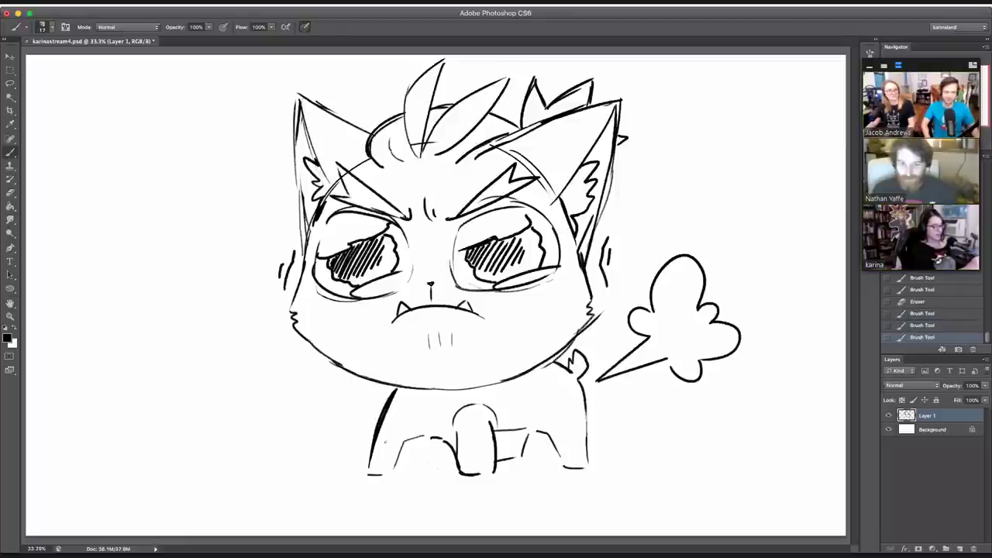
{"action": "mouse_move", "coordinate": [393, 397]}
{"action": "left_mouse_down"}
{"action": "mouse_move", "coordinate": [429, 439]}
{"action": "mouse_move", "coordinate": [429, 430]}
{"action": "mouse_move", "coordinate": [424, 437]}
{"action": "mouse_move", "coordinate": [447, 444]}
{"action": "left_mouse_up"}
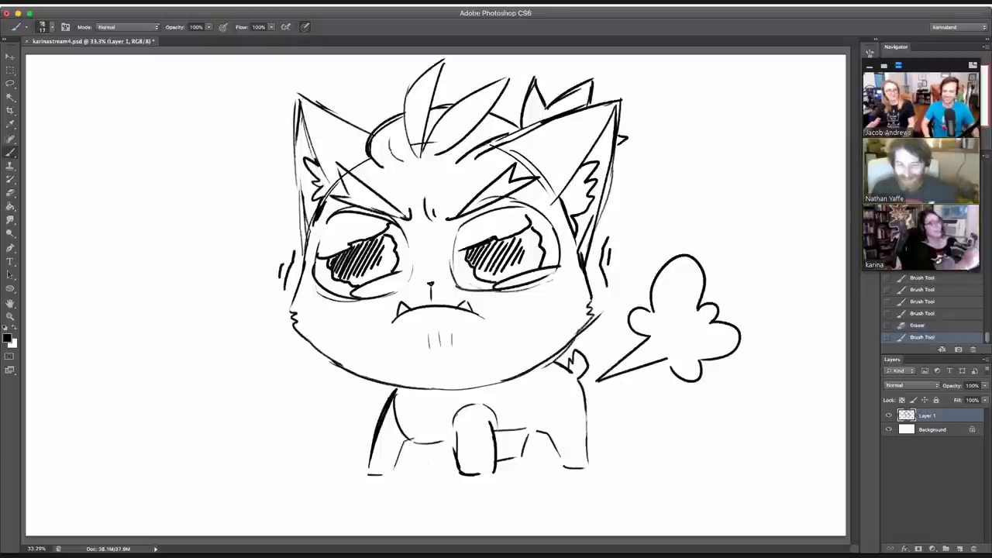
Step: Redraw the chest curve to meet the near front leg and outline the far front leg with a bold line and rounded foot
{"action": "key", "text": "super+z"}
{"action": "left_click_drag", "start_coordinate": [394, 405], "coordinate": [452, 452]}
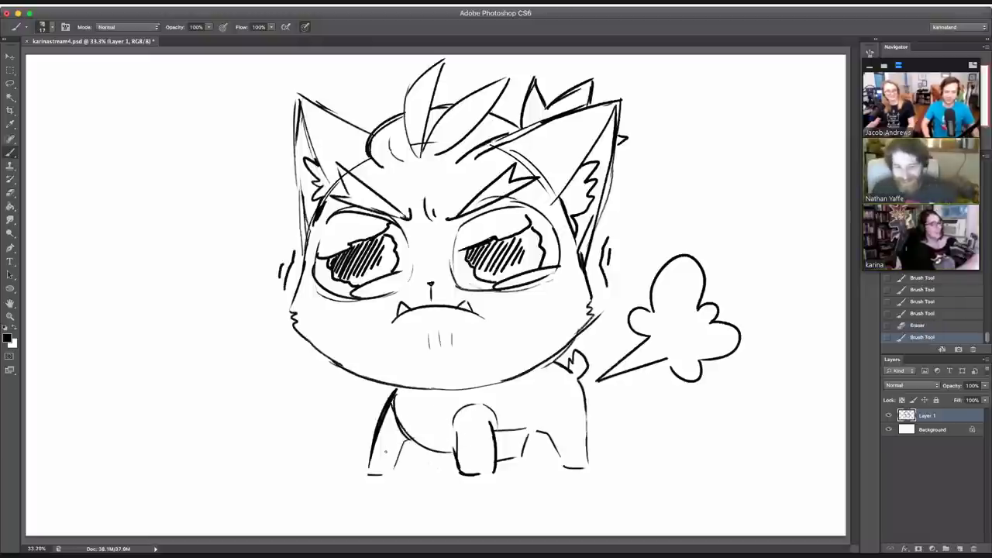
{"action": "mouse_move", "coordinate": [365, 476]}
{"action": "left_mouse_down"}
{"action": "mouse_move", "coordinate": [419, 441]}
{"action": "mouse_move", "coordinate": [454, 450]}
{"action": "left_mouse_up"}
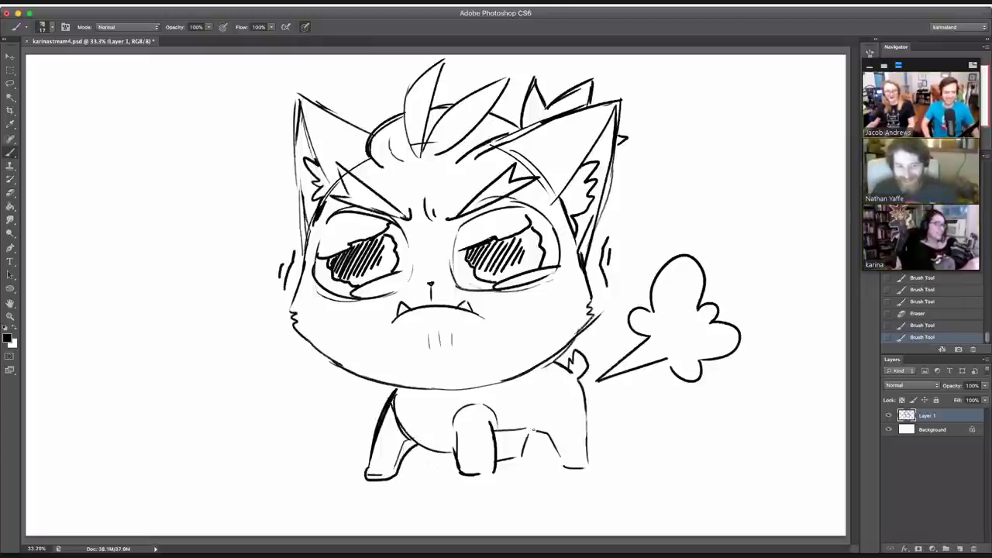
Step: Reshape the near hind leg with a bold rounded outline and redraw the edge of the far hind leg under the belly
{"action": "mouse_move", "coordinate": [549, 434]}
{"action": "left_mouse_down"}
{"action": "mouse_move", "coordinate": [583, 468]}
{"action": "mouse_move", "coordinate": [594, 446]}
{"action": "mouse_move", "coordinate": [586, 423]}
{"action": "left_mouse_up"}
{"action": "left_click_drag", "start_coordinate": [523, 457], "coordinate": [520, 426]}
{"action": "key", "text": "b"}
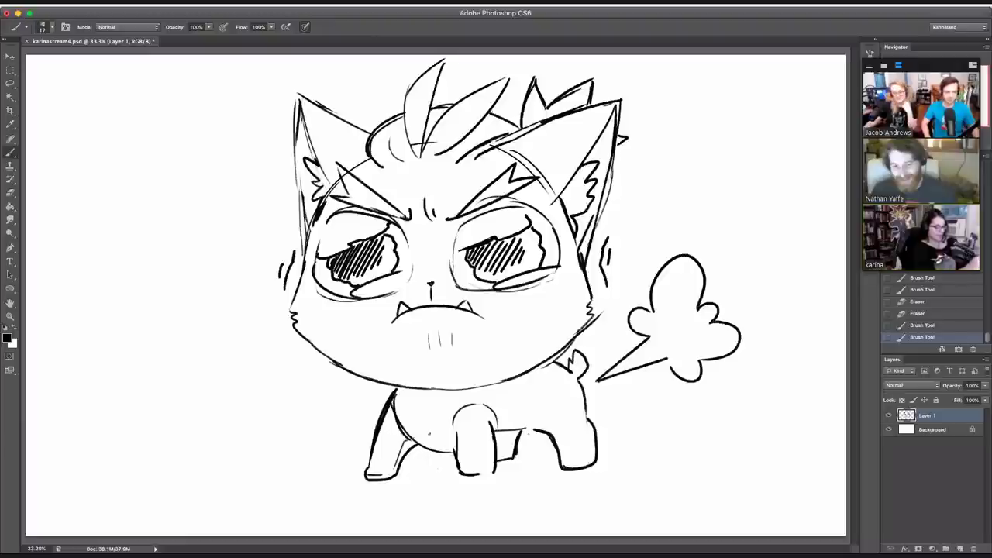
Step: Thicken the chest curve between the front legs and clean up its upper part with the eraser
{"action": "left_click_drag", "start_coordinate": [395, 393], "coordinate": [410, 436]}
{"action": "left_click_drag", "start_coordinate": [409, 436], "coordinate": [463, 450]}
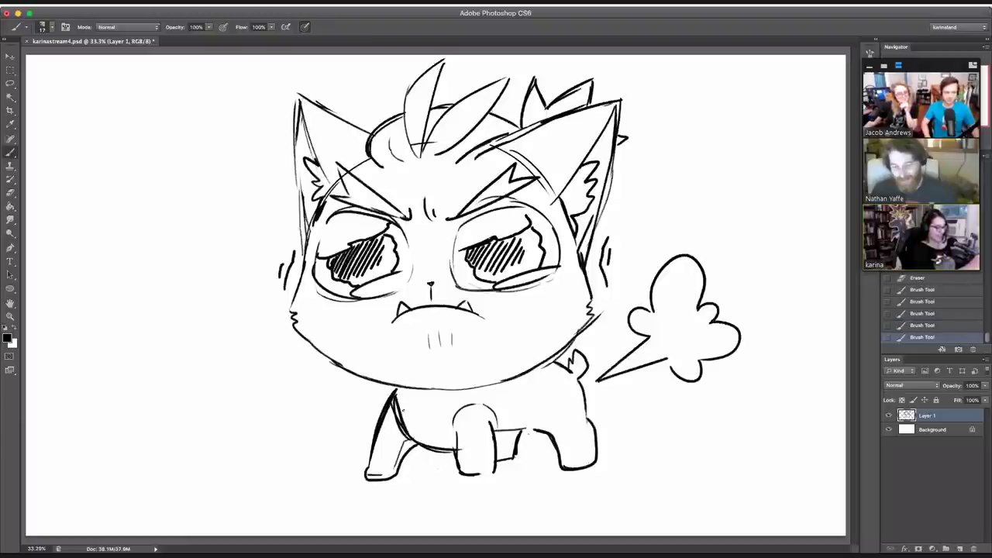
{"action": "left_click_drag", "start_coordinate": [397, 390], "coordinate": [406, 435]}
{"action": "key", "text": "e"}
{"action": "mouse_move", "coordinate": [395, 395]}
{"action": "left_mouse_down"}
{"action": "mouse_move", "coordinate": [403, 437]}
{"action": "mouse_move", "coordinate": [403, 418]}
{"action": "left_mouse_up"}
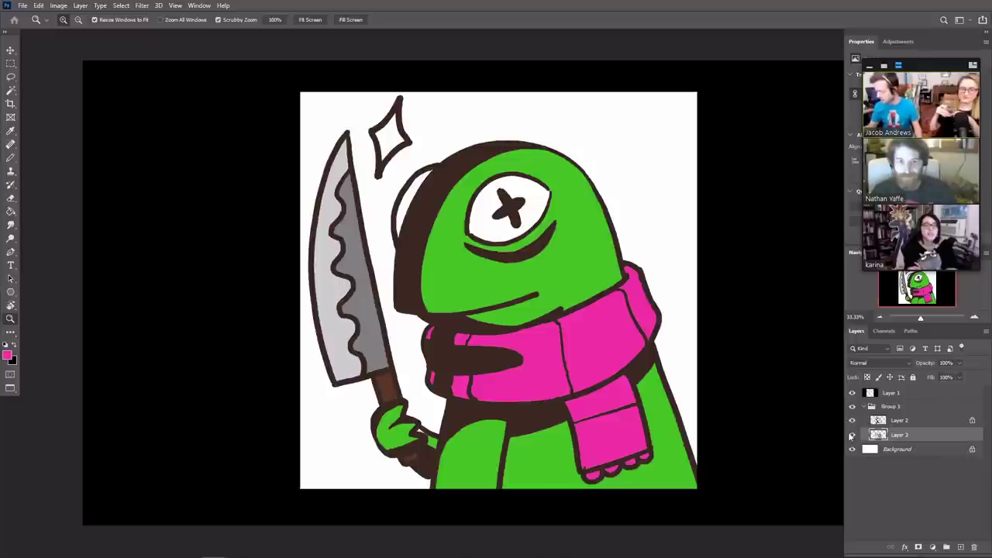
Step: Hide the frog artwork's Layer 2 and Layer 3 and add a blank layer in their group for drawing in black
{"action": "left_click_drag", "start_coordinate": [850, 436], "coordinate": [850, 407]}
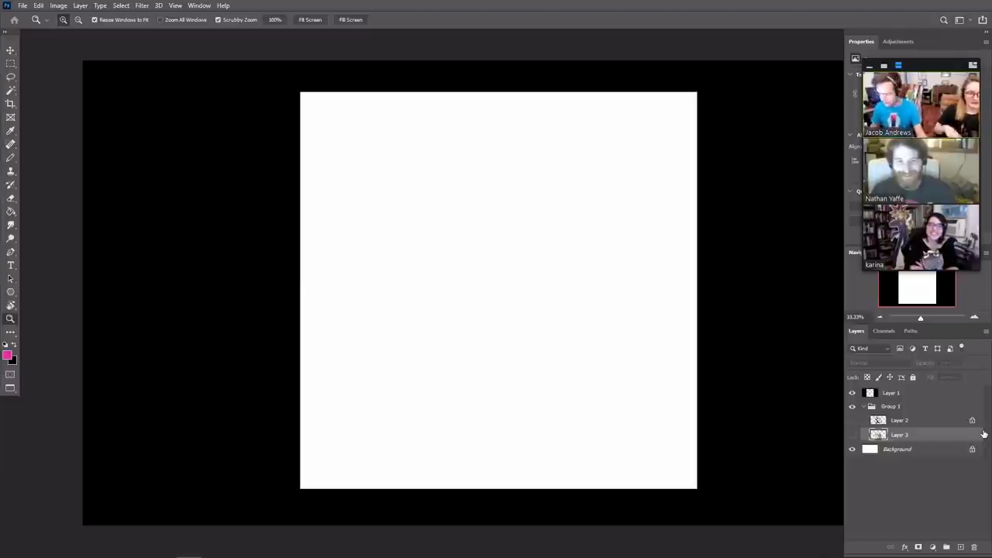
{"action": "left_click", "coordinate": [917, 411]}
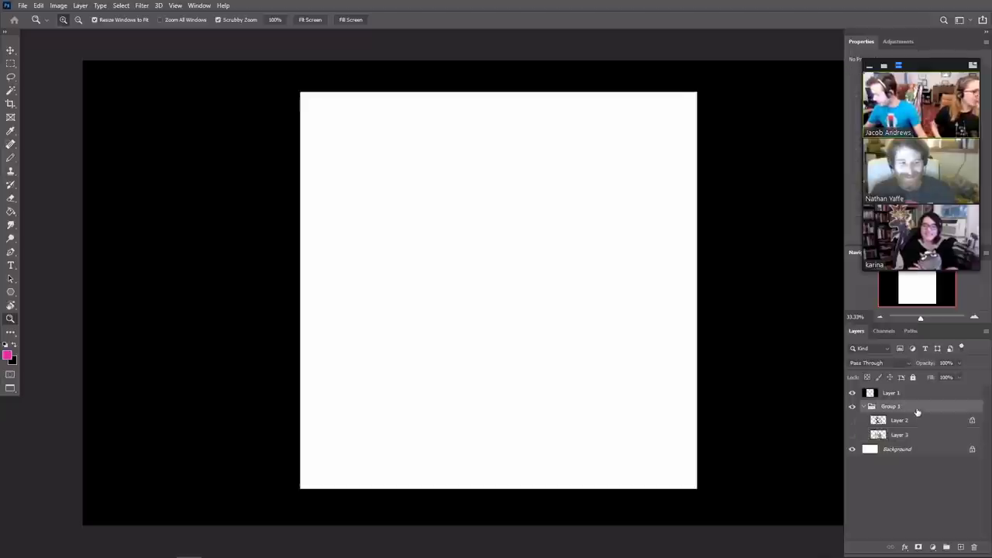
{"action": "left_click", "coordinate": [960, 548]}
{"action": "key", "text": "x"}
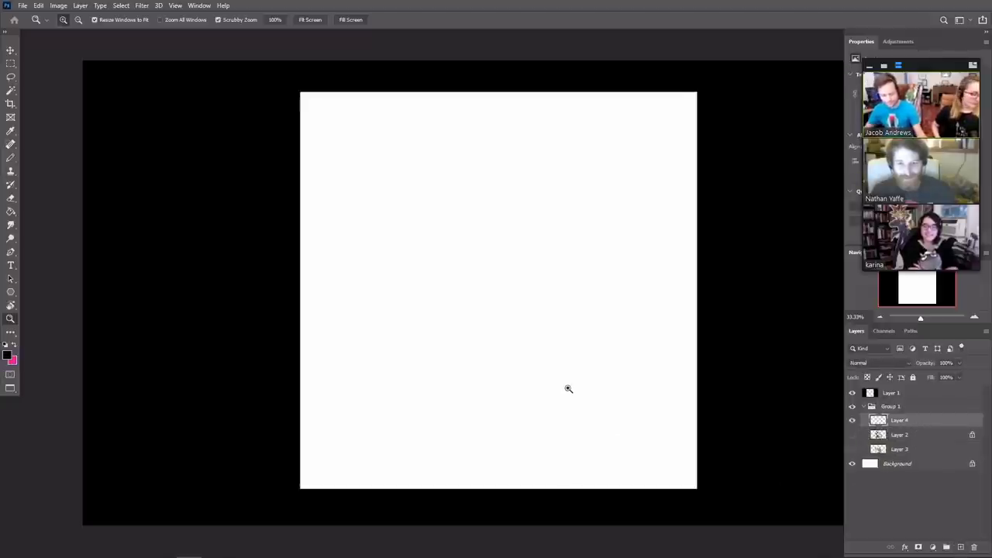
{"action": "key", "text": "b"}
{"action": "mouse_move", "coordinate": [576, 361]}
{"action": "left_mouse_down"}
{"action": "mouse_move", "coordinate": [494, 292]}
{"action": "mouse_move", "coordinate": [501, 323]}
{"action": "mouse_move", "coordinate": [489, 376]}
{"action": "mouse_move", "coordinate": [508, 286]}
{"action": "mouse_move", "coordinate": [522, 355]}
{"action": "mouse_move", "coordinate": [444, 295]}
{"action": "mouse_move", "coordinate": [570, 315]}
{"action": "mouse_move", "coordinate": [462, 373]}
{"action": "mouse_move", "coordinate": [518, 222]}
{"action": "mouse_move", "coordinate": [589, 323]}
{"action": "mouse_move", "coordinate": [604, 365]}
{"action": "left_mouse_up"}
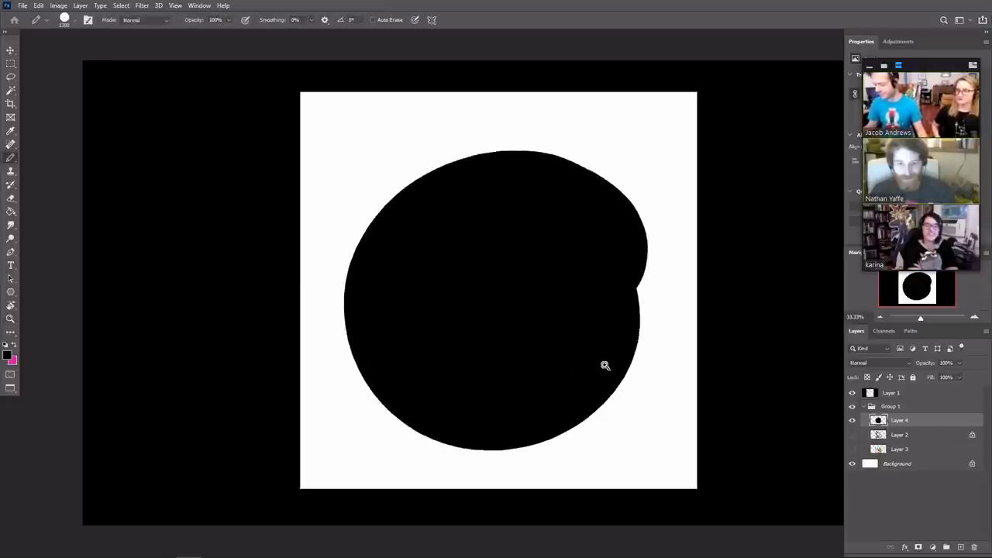
{"action": "key", "text": "ctrl+z"}
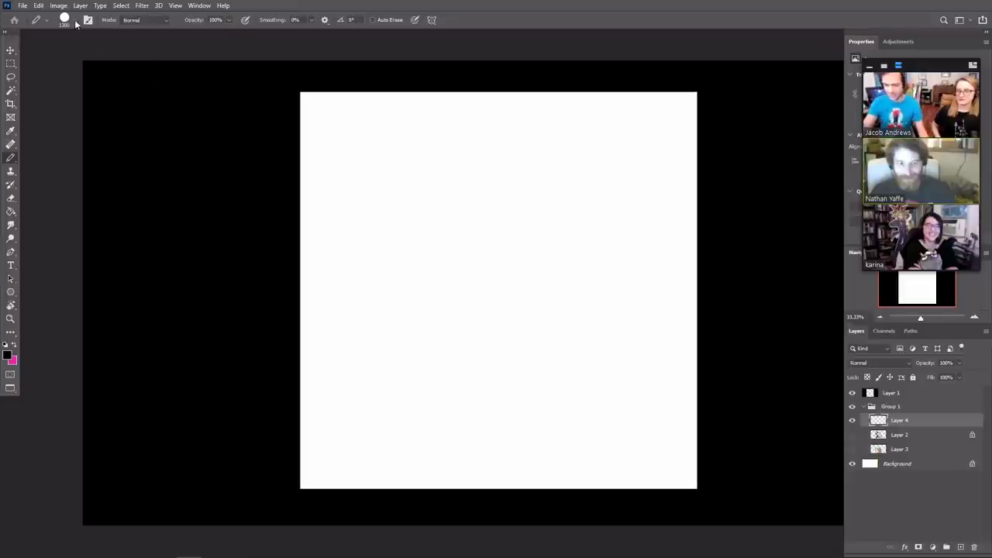
Step: Switch from the Pencil to the Brush tool and choose the Kyle's Inkbox - Pro Comics Inker Rough preset
{"action": "right_click", "coordinate": [11, 161]}
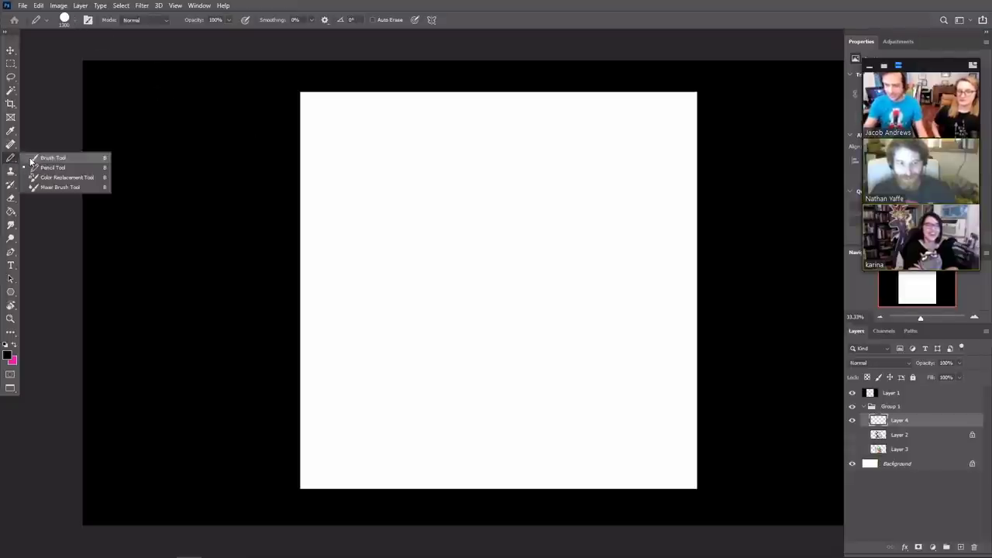
{"action": "left_click", "coordinate": [47, 157]}
{"action": "right_click", "coordinate": [127, 102]}
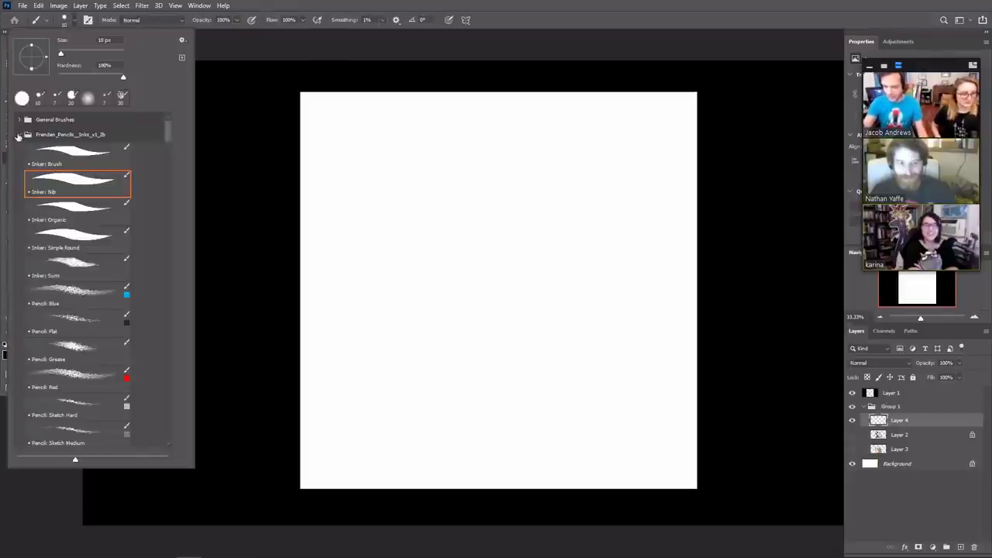
{"action": "left_click", "coordinate": [19, 134]}
{"action": "left_click_drag", "start_coordinate": [175, 135], "coordinate": [183, 341]}
{"action": "left_click", "coordinate": [117, 374]}
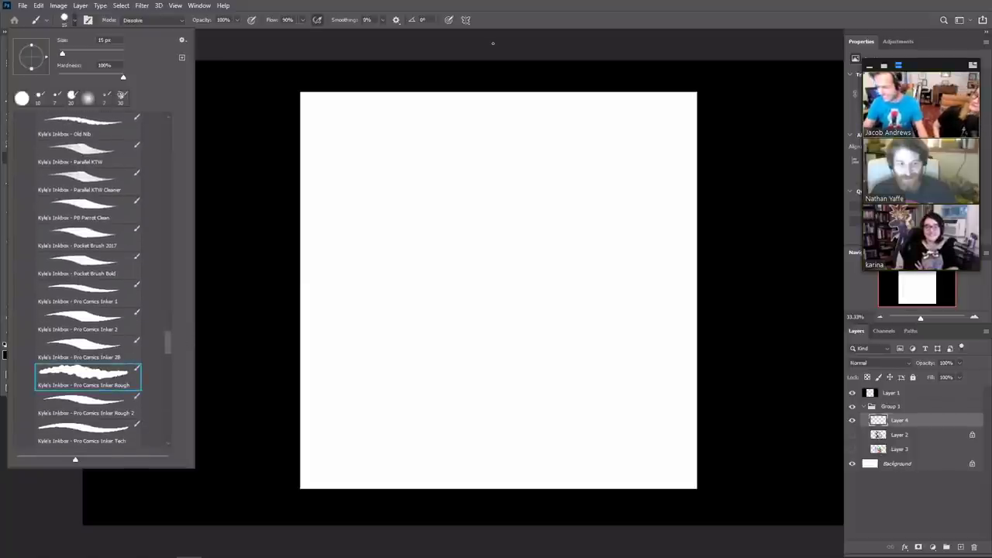
{"action": "mouse_move", "coordinate": [499, 225]}
{"action": "left_mouse_down"}
{"action": "mouse_move", "coordinate": [592, 287]}
{"action": "mouse_move", "coordinate": [555, 421]}
{"action": "left_mouse_up"}
{"action": "key", "text": "ctrl+z"}
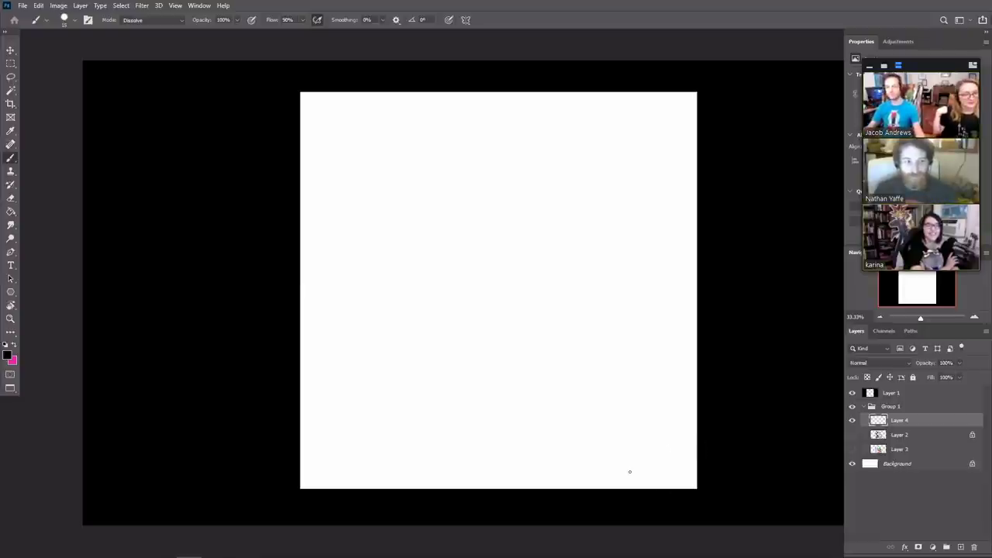
{"action": "mouse_move", "coordinate": [513, 372]}
{"action": "left_mouse_down"}
{"action": "mouse_move", "coordinate": [409, 241]}
{"action": "mouse_move", "coordinate": [553, 192]}
{"action": "mouse_move", "coordinate": [552, 368]}
{"action": "mouse_move", "coordinate": [373, 281]}
{"action": "mouse_move", "coordinate": [594, 226]}
{"action": "mouse_move", "coordinate": [564, 373]}
{"action": "left_mouse_up"}
{"action": "key", "text": "ctrl+z"}
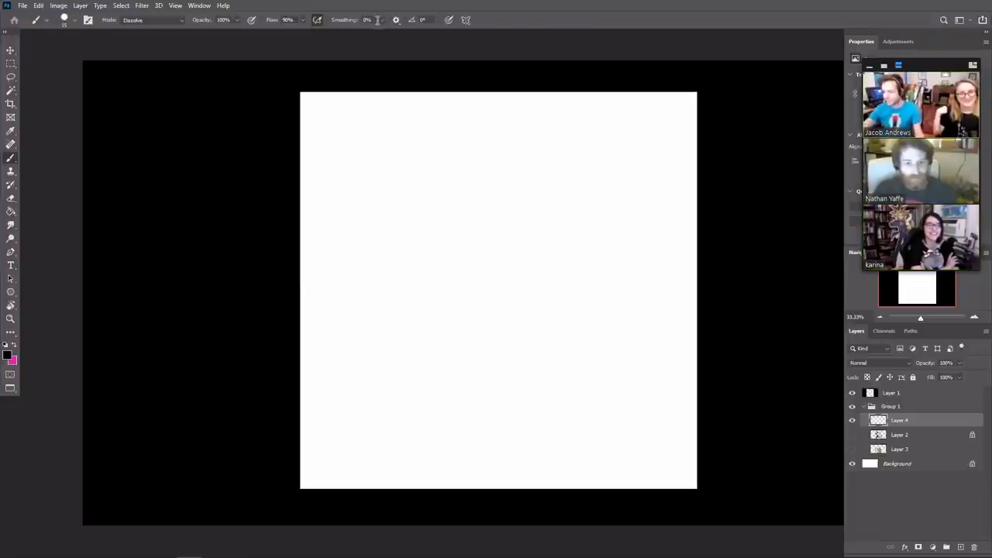
Step: Set the brush smoothing to 10%
{"action": "double_click", "coordinate": [372, 20]}
{"action": "type", "text": "1"}
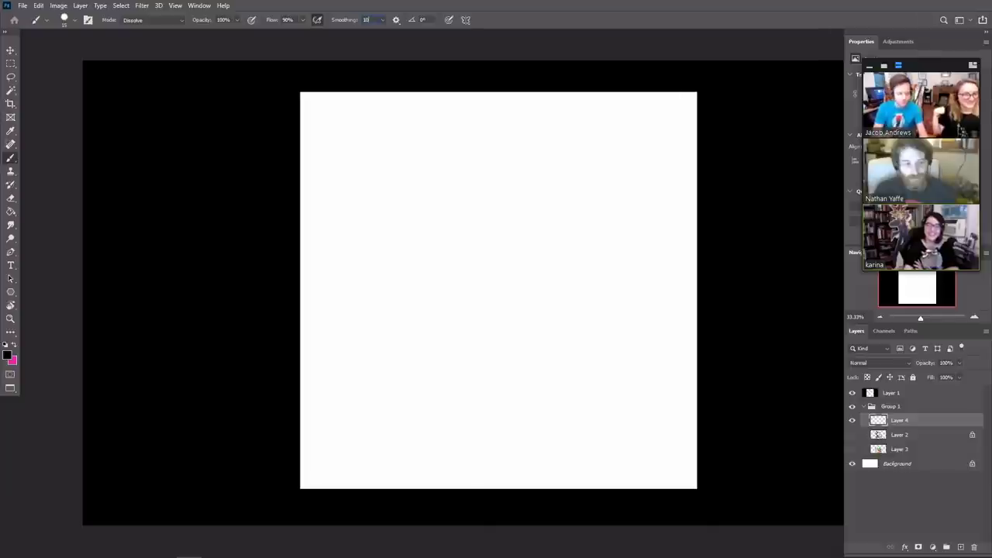
{"action": "key", "text": "Return"}
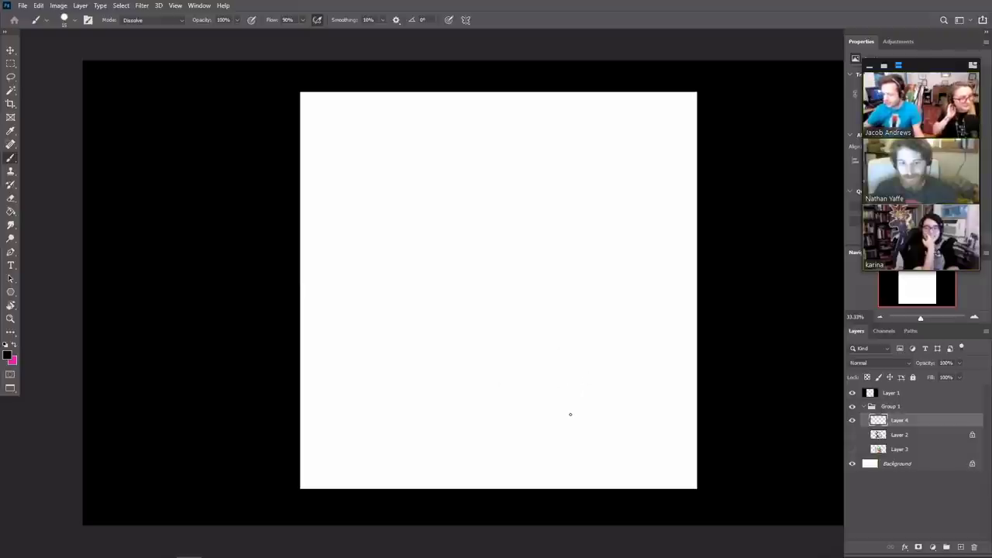
Step: Try to draw a large oval head outline filling most of the white square
{"action": "left_click_drag", "start_coordinate": [570, 412], "coordinate": [383, 405]}
{"action": "key", "text": "ctrl+z"}
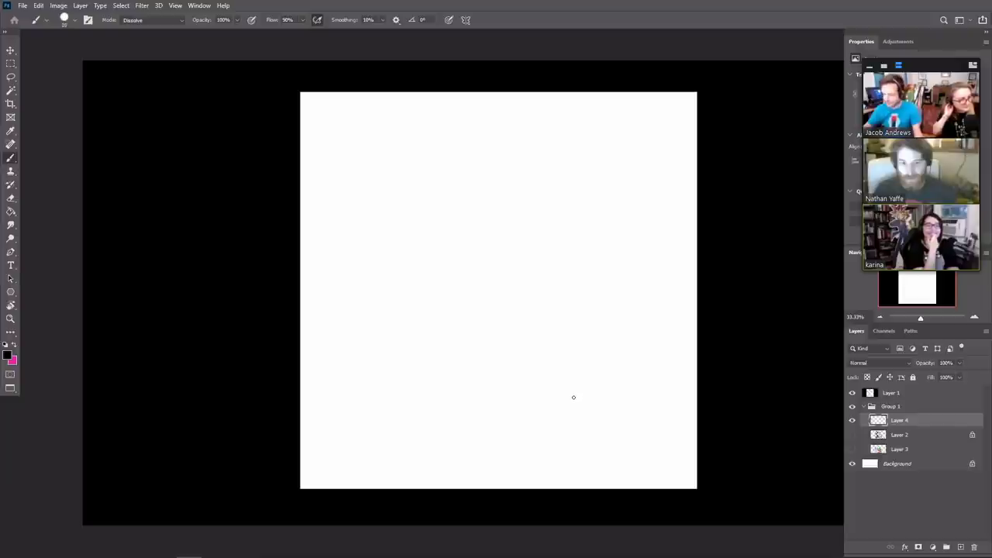
{"action": "mouse_move", "coordinate": [589, 401]}
{"action": "left_mouse_down"}
{"action": "mouse_move", "coordinate": [368, 326]}
{"action": "mouse_move", "coordinate": [458, 140]}
{"action": "mouse_move", "coordinate": [598, 196]}
{"action": "mouse_move", "coordinate": [608, 271]}
{"action": "left_mouse_up"}
{"action": "key", "text": "ctrl+z"}
{"action": "mouse_move", "coordinate": [586, 402]}
{"action": "left_mouse_down"}
{"action": "mouse_move", "coordinate": [363, 312]}
{"action": "mouse_move", "coordinate": [567, 154]}
{"action": "mouse_move", "coordinate": [604, 403]}
{"action": "left_mouse_up"}
Step: Try to erase the oval's mismatched ends at its lower right and bridge the gap with a new stroke
{"action": "key", "text": "e"}
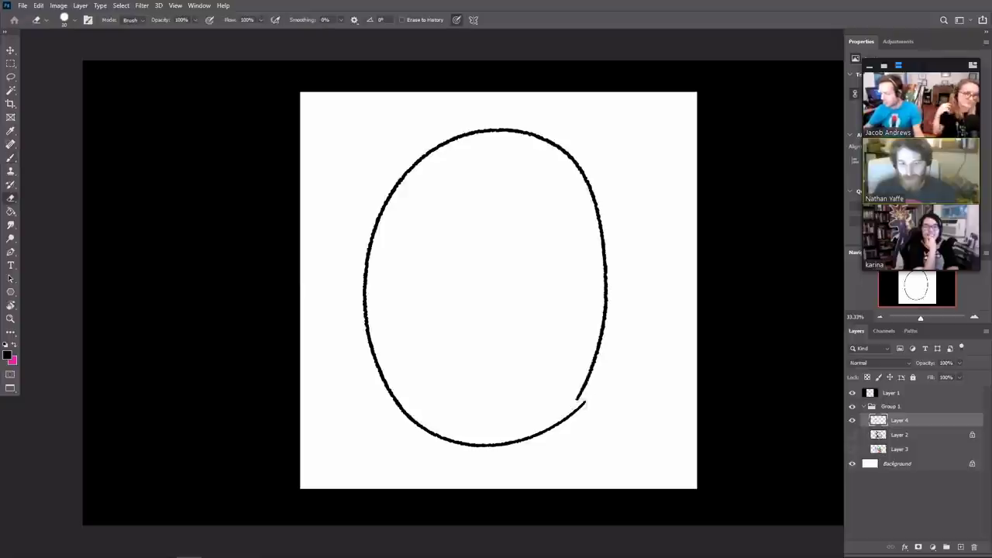
{"action": "left_click_drag", "start_coordinate": [555, 427], "coordinate": [594, 390]}
{"action": "key", "text": "b"}
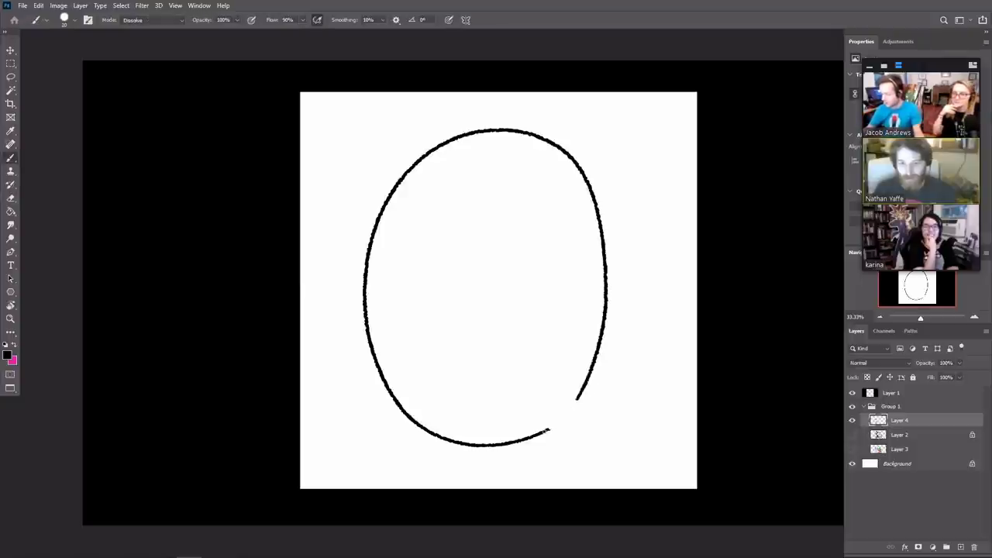
{"action": "left_click_drag", "start_coordinate": [548, 429], "coordinate": [579, 397]}
{"action": "key", "text": "ctrl+z"}
{"action": "left_click_drag", "start_coordinate": [547, 429], "coordinate": [591, 398]}
{"action": "key", "text": "v"}
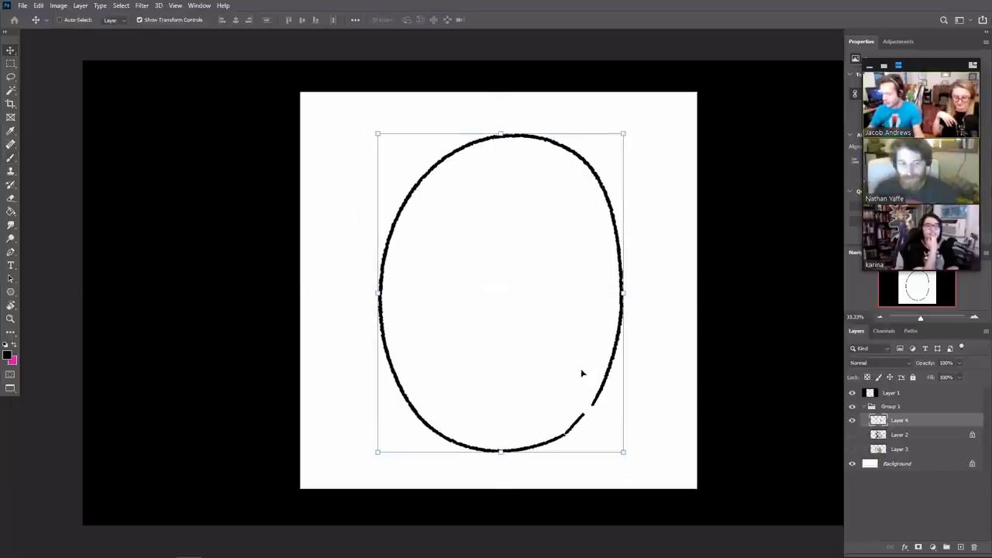
Step: Undo the repair of the oval's gap and delete the layer holding the oval
{"action": "key", "text": "ctrl+z"}
{"action": "key", "text": "ctrl+z"}
{"action": "key", "text": "ctrl+z"}
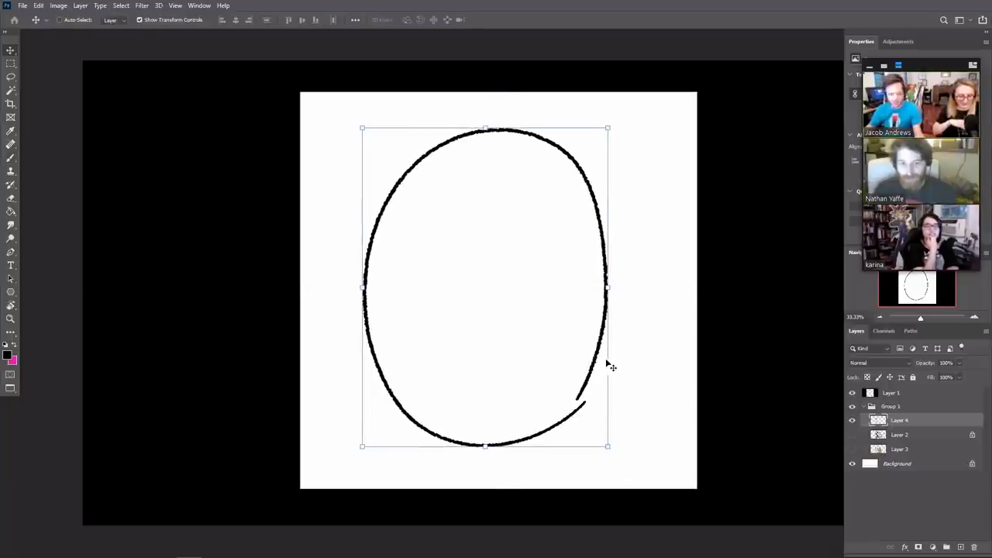
{"action": "key", "text": "Delete"}
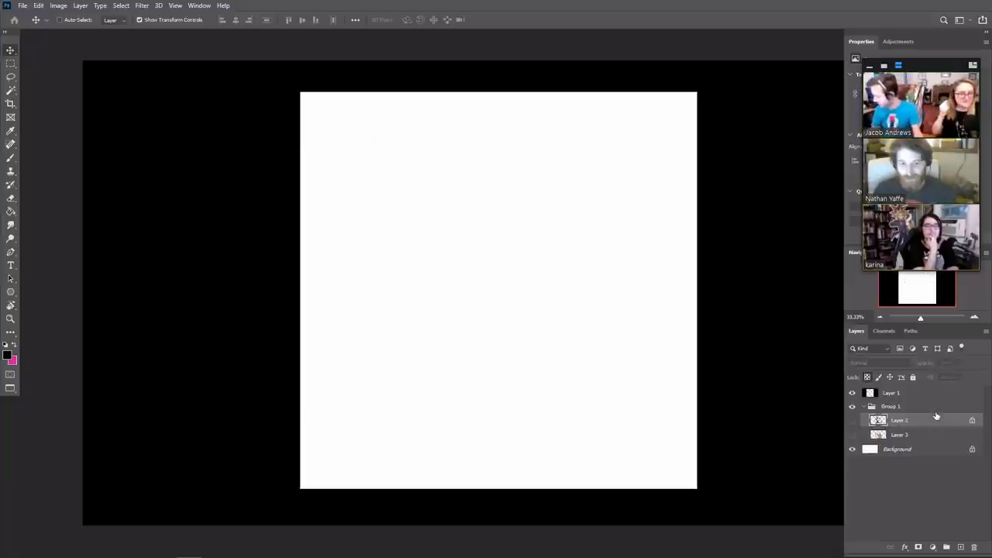
Step: Add a new blank layer, move it out of the frog artwork's group to just above it, and collapse the group
{"action": "left_click", "coordinate": [904, 406]}
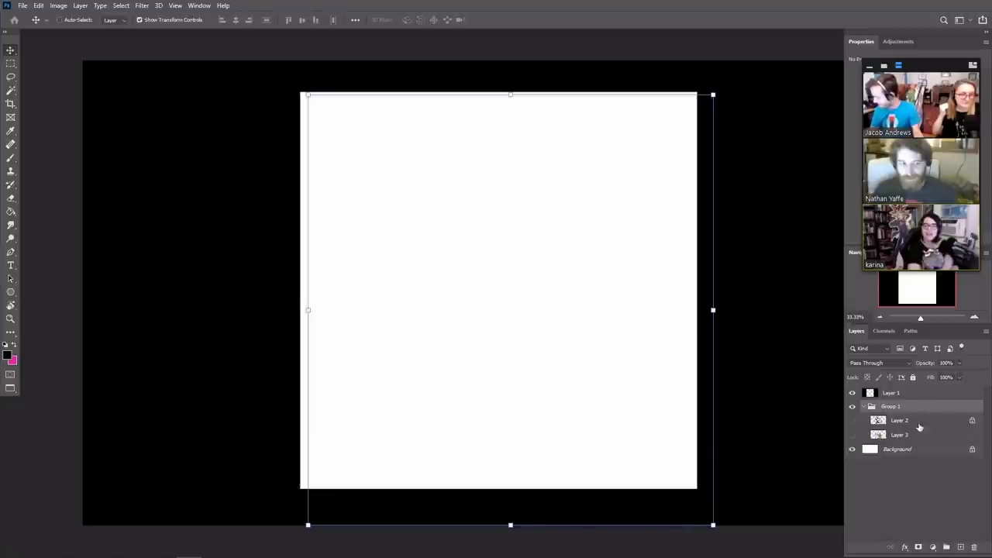
{"action": "left_click", "coordinate": [961, 547]}
{"action": "key", "text": "b"}
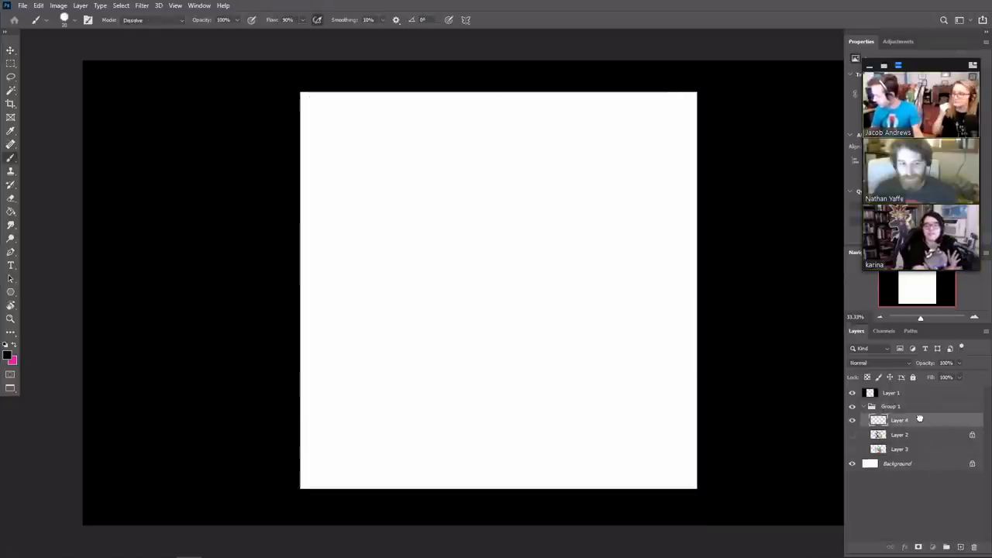
{"action": "left_click_drag", "start_coordinate": [920, 421], "coordinate": [921, 401]}
{"action": "left_click", "coordinate": [864, 420]}
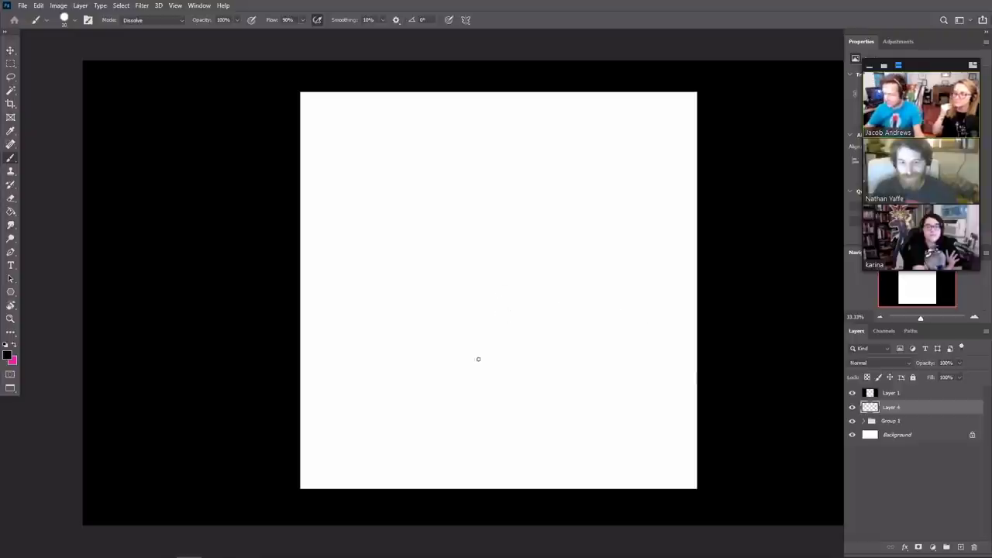
Step: Draw the left half of a tall rounded head outline, curving from the chin up over the crown
{"action": "mouse_move", "coordinate": [513, 409]}
{"action": "left_mouse_down"}
{"action": "mouse_move", "coordinate": [383, 326]}
{"action": "mouse_move", "coordinate": [382, 281]}
{"action": "left_mouse_up"}
{"action": "mouse_move", "coordinate": [383, 318]}
{"action": "left_mouse_down"}
{"action": "mouse_move", "coordinate": [379, 263]}
{"action": "mouse_move", "coordinate": [402, 199]}
{"action": "mouse_move", "coordinate": [487, 155]}
{"action": "left_mouse_up"}
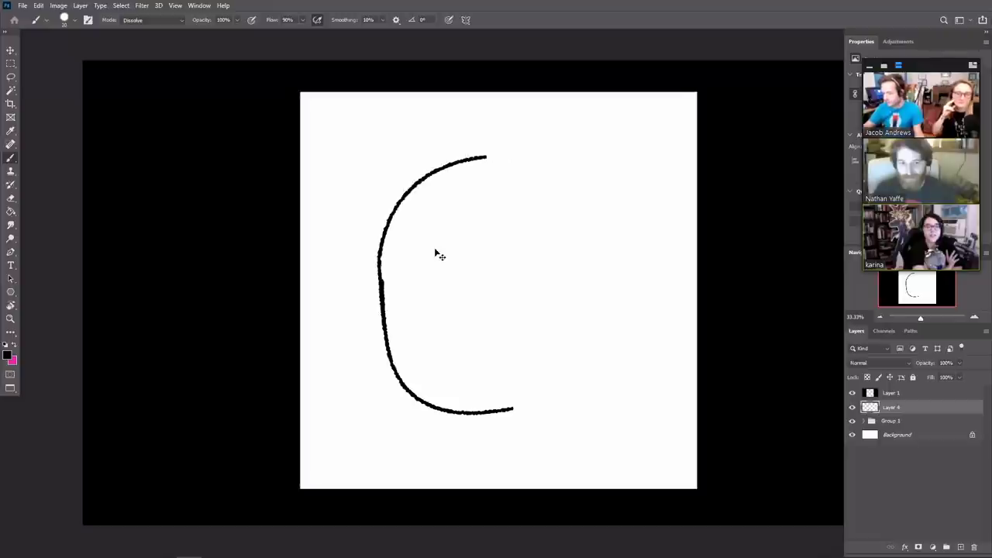
{"action": "key", "text": "ctrl+z"}
{"action": "mouse_move", "coordinate": [383, 291]}
{"action": "left_mouse_down"}
{"action": "mouse_move", "coordinate": [389, 220]}
{"action": "mouse_move", "coordinate": [512, 152]}
{"action": "mouse_move", "coordinate": [566, 189]}
{"action": "mouse_move", "coordinate": [582, 279]}
{"action": "left_mouse_up"}
{"action": "key", "text": "ctrl+z"}
{"action": "key", "text": "e"}
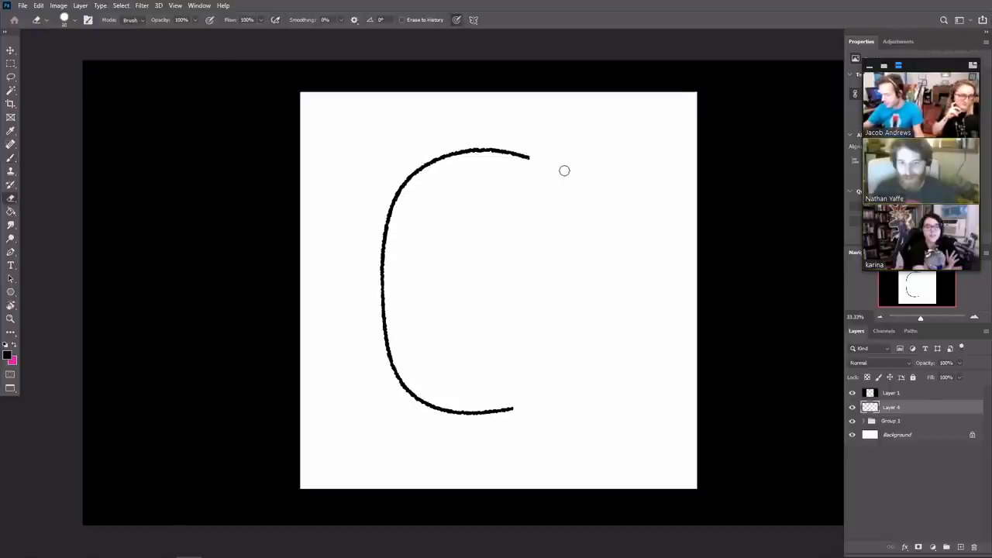
Step: Complete the right half of the head outline from the crown down to the chin
{"action": "key", "text": "b"}
{"action": "mouse_move", "coordinate": [524, 155]}
{"action": "left_mouse_down"}
{"action": "mouse_move", "coordinate": [565, 268]}
{"action": "mouse_move", "coordinate": [565, 306]}
{"action": "left_mouse_up"}
{"action": "key", "text": "ctrl+z"}
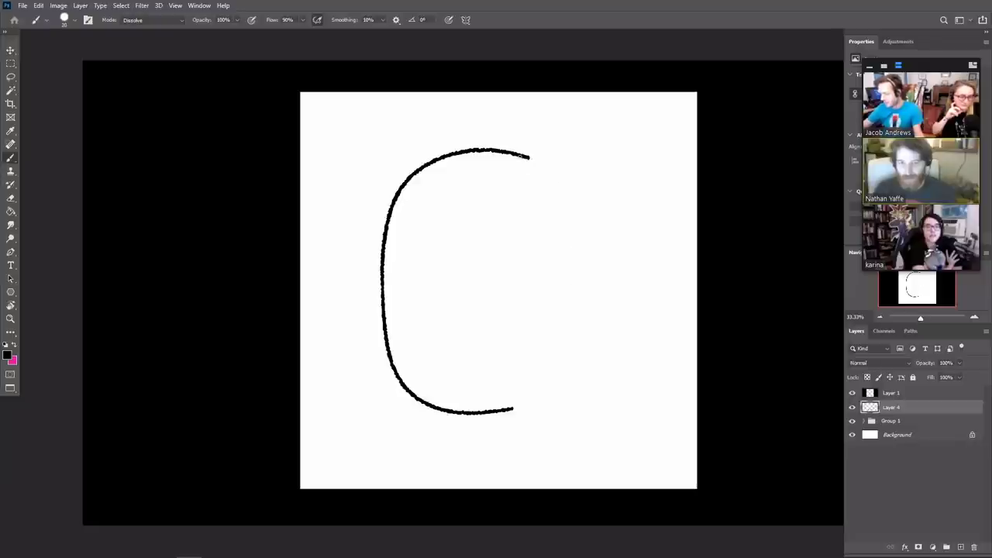
{"action": "mouse_move", "coordinate": [527, 156]}
{"action": "left_mouse_down"}
{"action": "mouse_move", "coordinate": [563, 262]}
{"action": "mouse_move", "coordinate": [564, 314]}
{"action": "mouse_move", "coordinate": [515, 409]}
{"action": "left_mouse_up"}
{"action": "key", "text": "ctrl+z"}
{"action": "mouse_move", "coordinate": [563, 313]}
{"action": "left_mouse_down"}
{"action": "mouse_move", "coordinate": [558, 358]}
{"action": "mouse_move", "coordinate": [513, 407]}
{"action": "left_mouse_up"}
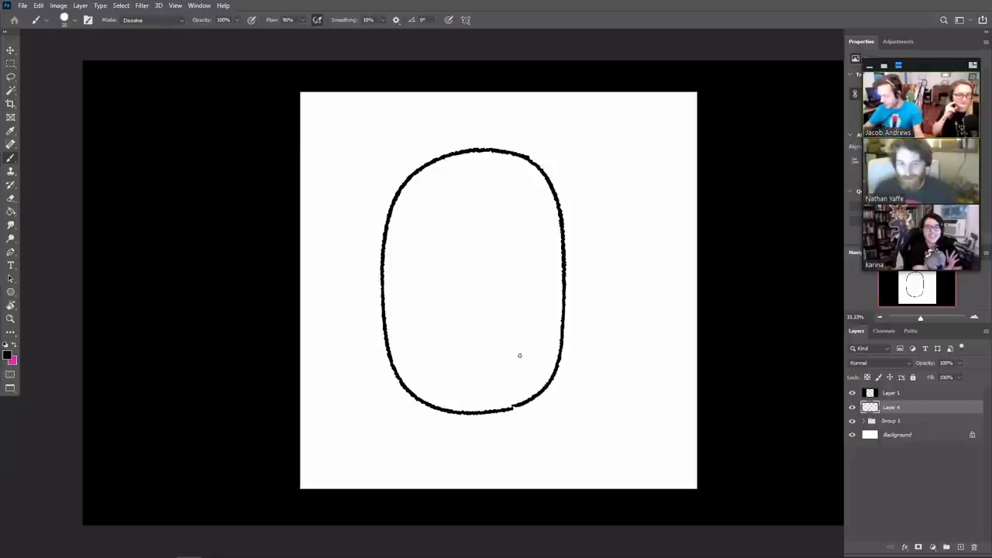
Step: Shift the head outline slightly right and down within the white square
{"action": "key", "text": "v"}
{"action": "left_click_drag", "start_coordinate": [535, 358], "coordinate": [547, 364]}
{"action": "key", "text": "b"}
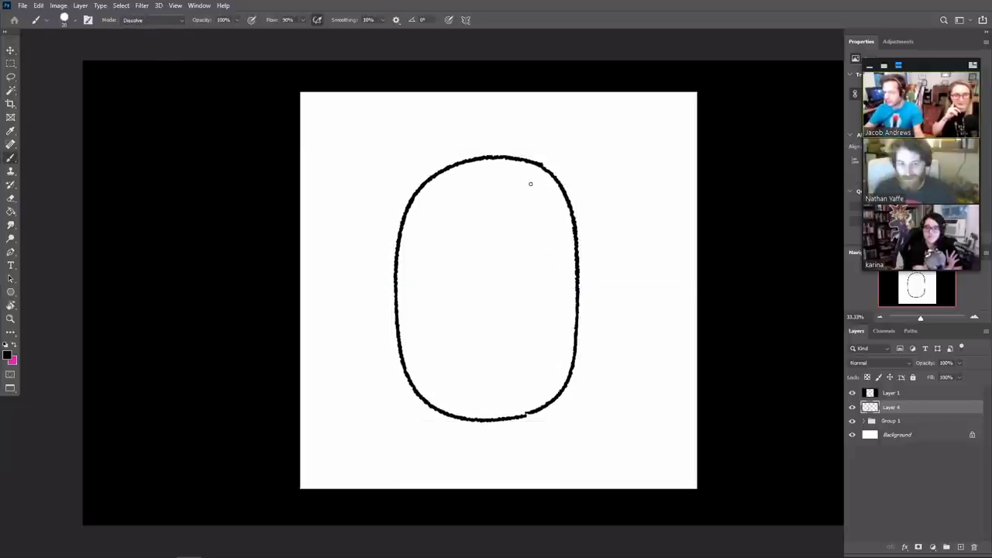
Step: Draw a two-lobed swooping quiff over the head's upper left, with its hairline sweeping across the forehead
{"action": "mouse_move", "coordinate": [525, 184]}
{"action": "left_mouse_down"}
{"action": "mouse_move", "coordinate": [395, 221]}
{"action": "mouse_move", "coordinate": [357, 158]}
{"action": "mouse_move", "coordinate": [413, 140]}
{"action": "mouse_move", "coordinate": [410, 173]}
{"action": "left_mouse_up"}
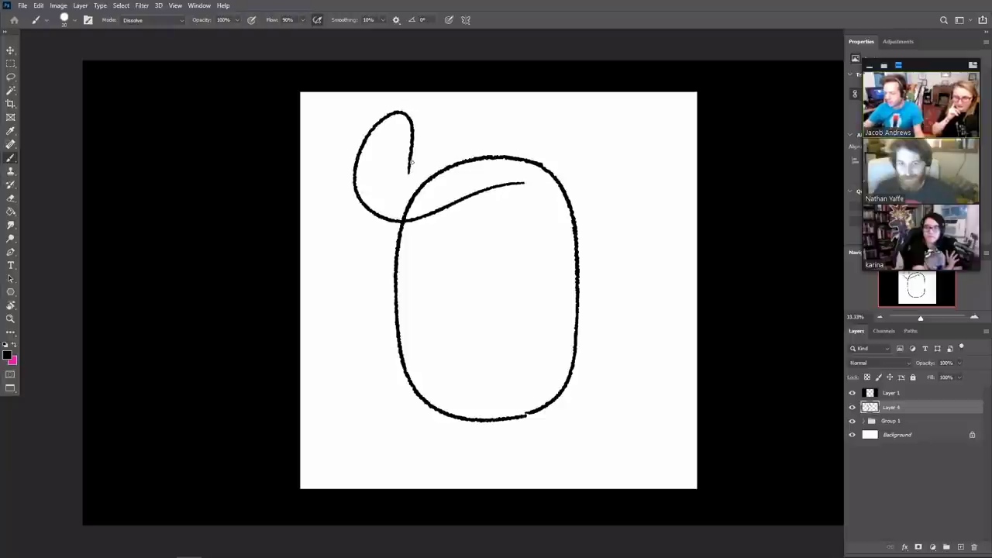
{"action": "key", "text": "ctrl+z"}
{"action": "mouse_move", "coordinate": [535, 185]}
{"action": "left_mouse_down"}
{"action": "mouse_move", "coordinate": [419, 202]}
{"action": "mouse_move", "coordinate": [361, 146]}
{"action": "mouse_move", "coordinate": [419, 147]}
{"action": "mouse_move", "coordinate": [410, 159]}
{"action": "mouse_move", "coordinate": [445, 102]}
{"action": "mouse_move", "coordinate": [451, 158]}
{"action": "left_mouse_up"}
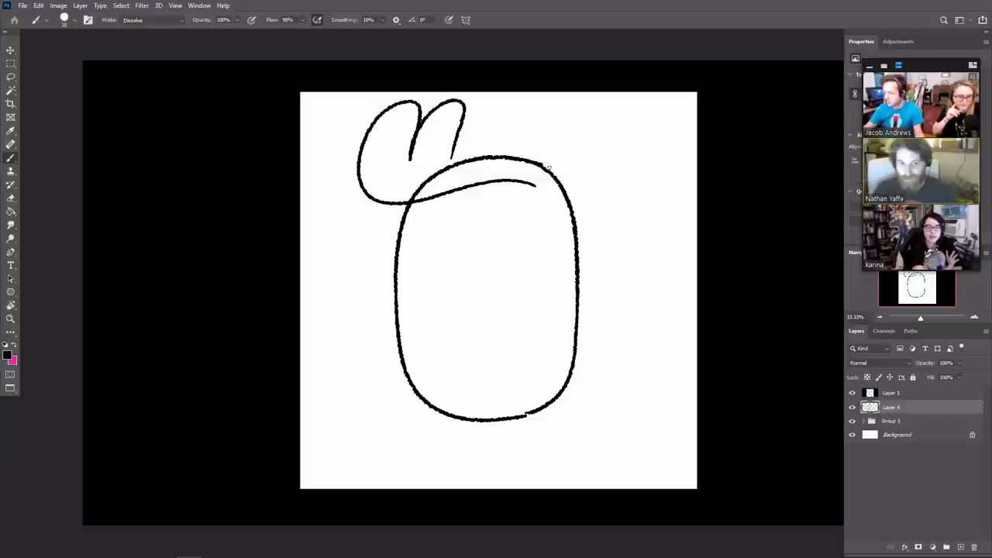
Step: Draw two small rounded hair tufts sticking out from the head's upper right
{"action": "mouse_move", "coordinate": [549, 172]}
{"action": "left_mouse_down"}
{"action": "mouse_move", "coordinate": [573, 163]}
{"action": "mouse_move", "coordinate": [567, 176]}
{"action": "left_mouse_up"}
{"action": "mouse_move", "coordinate": [559, 176]}
{"action": "left_mouse_down"}
{"action": "mouse_move", "coordinate": [571, 185]}
{"action": "mouse_move", "coordinate": [567, 152]}
{"action": "mouse_move", "coordinate": [579, 176]}
{"action": "mouse_move", "coordinate": [564, 186]}
{"action": "mouse_move", "coordinate": [605, 188]}
{"action": "mouse_move", "coordinate": [580, 203]}
{"action": "left_mouse_up"}
{"action": "key", "text": "ctrl+z"}
{"action": "key", "text": "ctrl+z"}
Step: Erase the part of the head outline that crosses inside the quiff
{"action": "key", "text": "e"}
{"action": "mouse_move", "coordinate": [421, 187]}
{"action": "left_mouse_down"}
{"action": "mouse_move", "coordinate": [410, 197]}
{"action": "mouse_move", "coordinate": [461, 161]}
{"action": "mouse_move", "coordinate": [453, 165]}
{"action": "left_mouse_up"}
{"action": "key", "text": "b"}
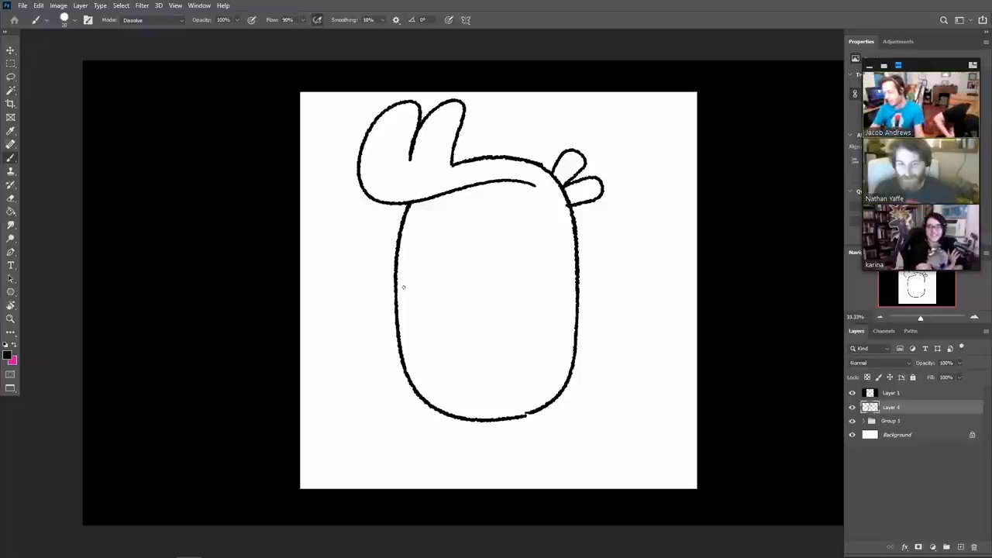
Step: Draw a slanted smiling mouth across the face and a rounded ear on the head's left edge, erasing the outline inside the ear
{"action": "left_click_drag", "start_coordinate": [404, 293], "coordinate": [565, 262]}
{"action": "key", "text": "ctrl+z"}
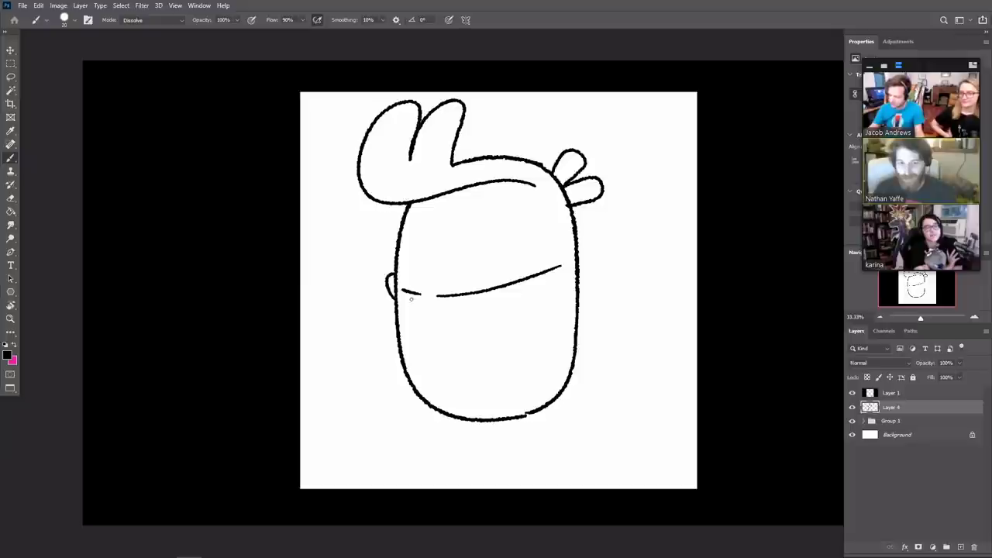
{"action": "left_click_drag", "start_coordinate": [393, 271], "coordinate": [385, 295]}
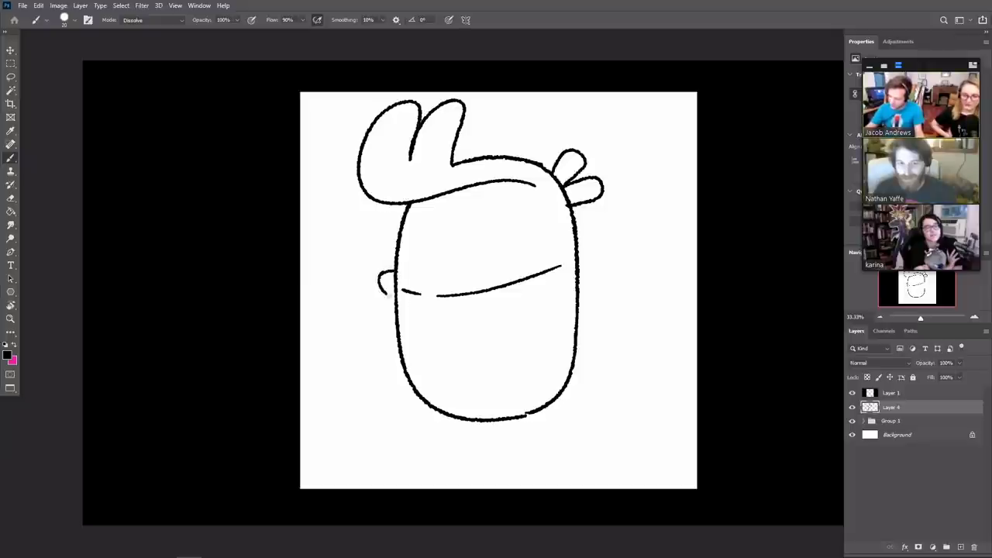
{"action": "key", "text": "e"}
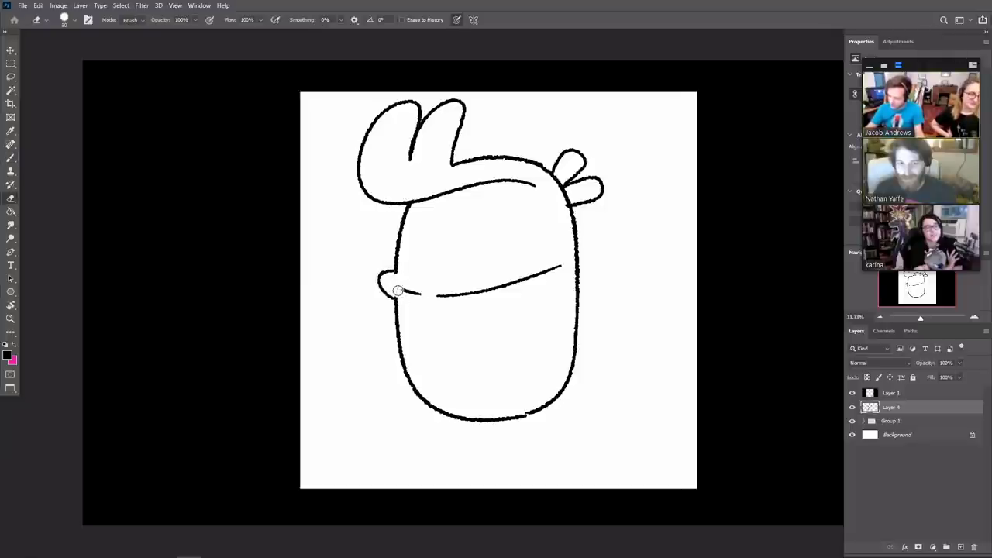
{"action": "key", "text": "b"}
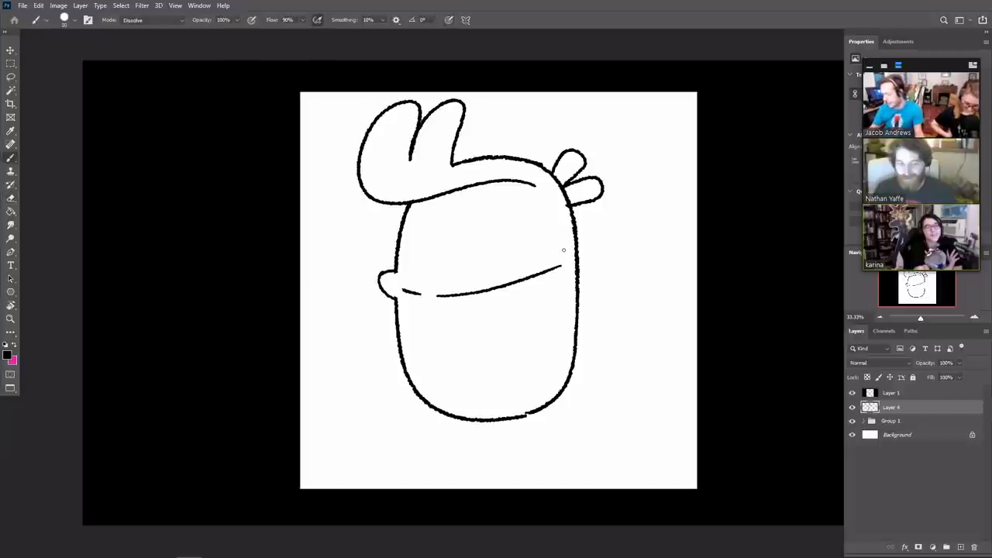
Step: Draw a small curved ear over the head's right edge and erase the head outline inside it
{"action": "left_click_drag", "start_coordinate": [561, 251], "coordinate": [577, 250]}
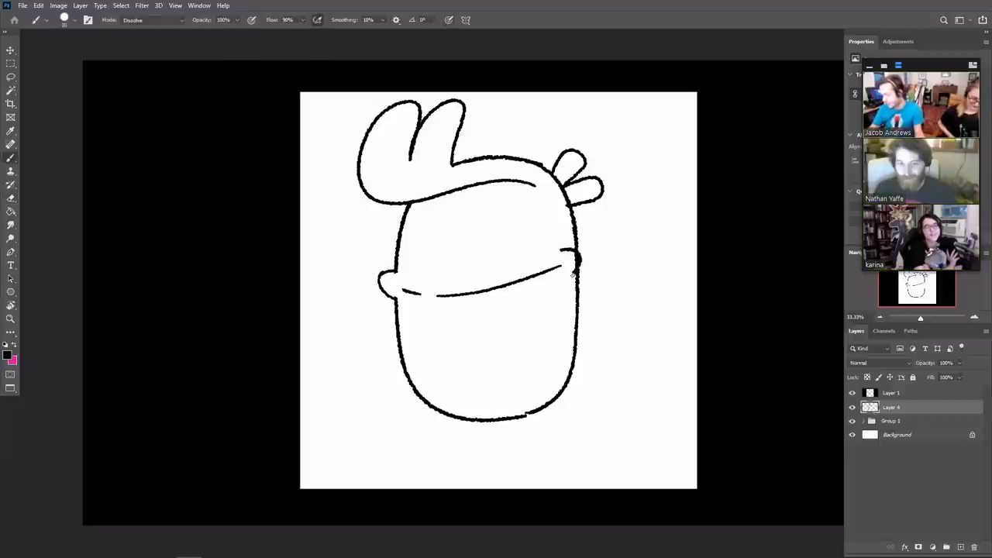
{"action": "key", "text": "e"}
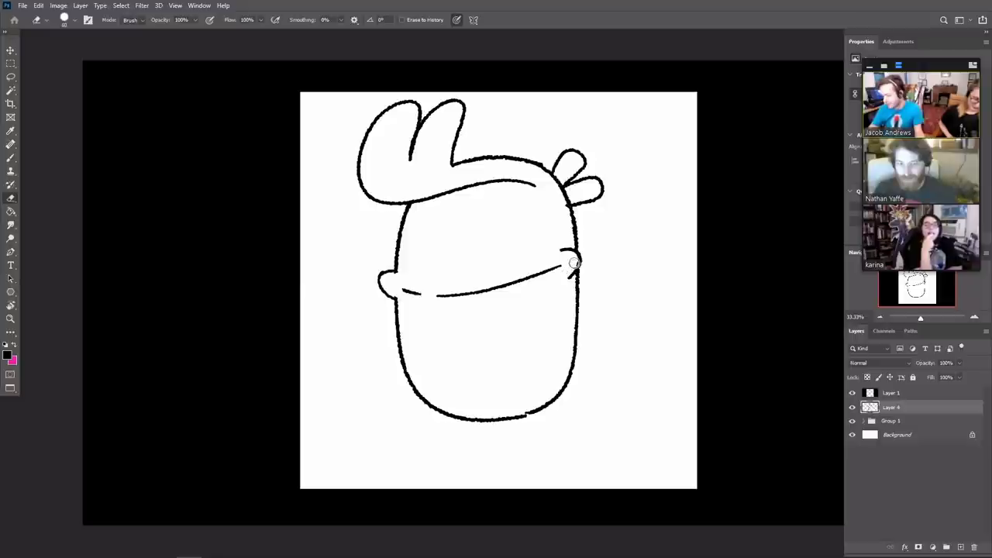
{"action": "key", "text": "b"}
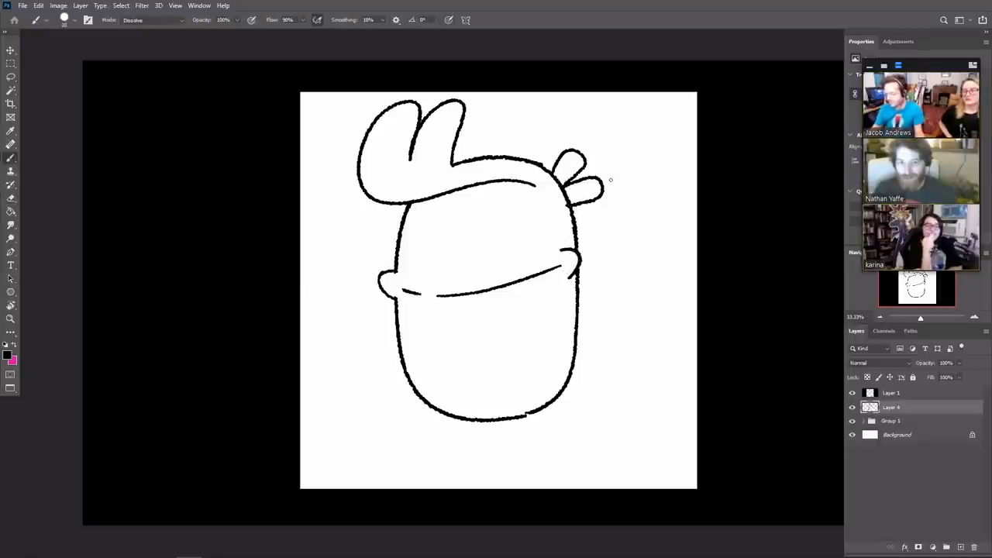
Step: Draw two half-moon eyes with flat lower lids above the mouth and add a small dark pupil in each
{"action": "left_click", "coordinate": [548, 229]}
{"action": "left_click_drag", "start_coordinate": [483, 243], "coordinate": [548, 230]}
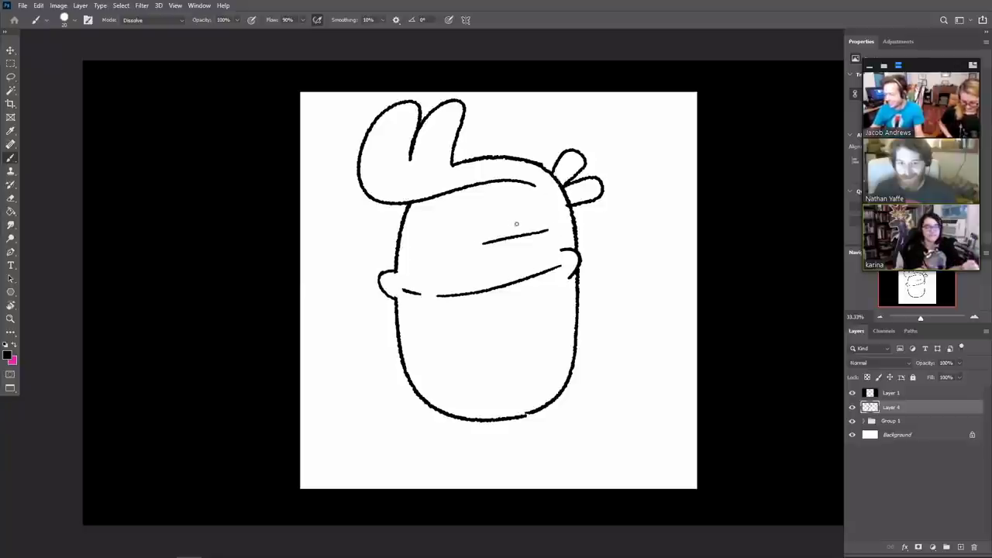
{"action": "mouse_move", "coordinate": [481, 243]}
{"action": "left_mouse_down"}
{"action": "mouse_move", "coordinate": [516, 221]}
{"action": "mouse_move", "coordinate": [548, 230]}
{"action": "left_mouse_up"}
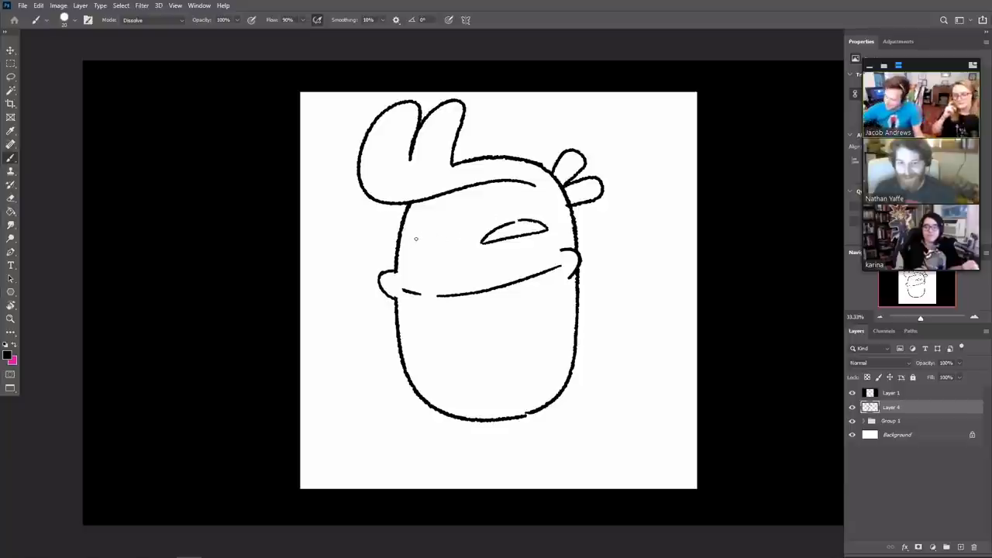
{"action": "mouse_move", "coordinate": [406, 239]}
{"action": "left_mouse_down"}
{"action": "mouse_move", "coordinate": [447, 244]}
{"action": "mouse_move", "coordinate": [413, 226]}
{"action": "mouse_move", "coordinate": [449, 243]}
{"action": "left_mouse_up"}
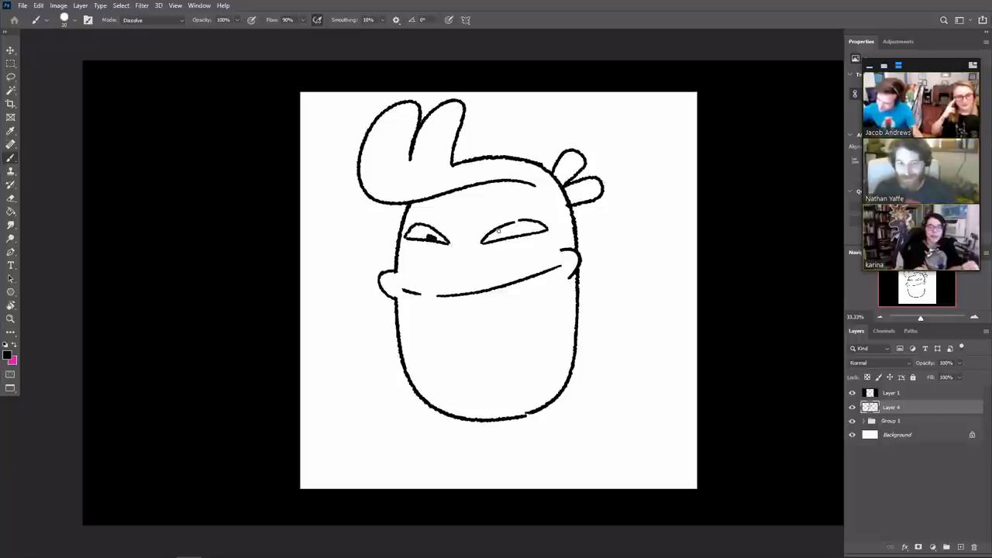
{"action": "left_click_drag", "start_coordinate": [514, 233], "coordinate": [522, 233]}
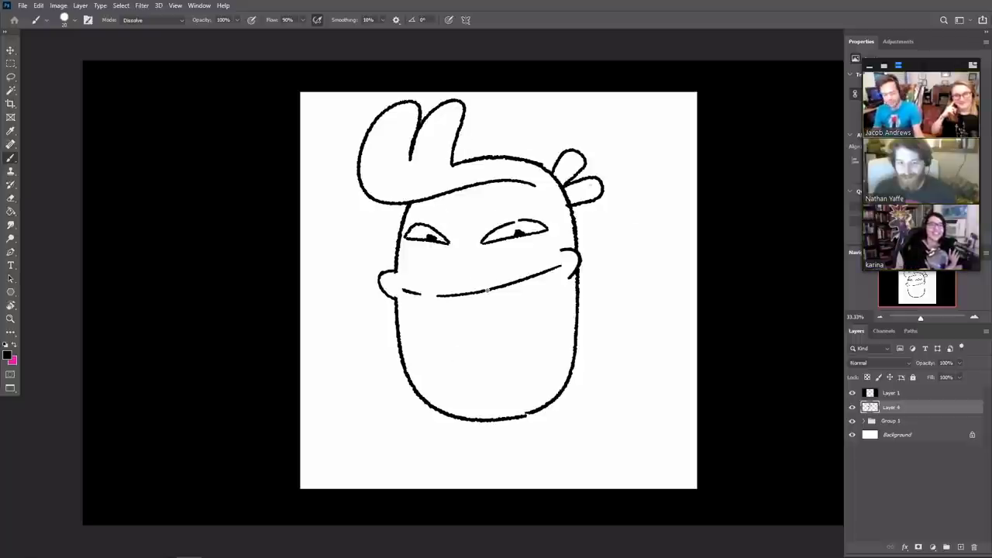
Step: Select the long mouth line and shift it slightly upward, clearing the selection
{"action": "key", "text": "l"}
{"action": "mouse_move", "coordinate": [446, 313]}
{"action": "left_mouse_down"}
{"action": "mouse_move", "coordinate": [416, 301]}
{"action": "mouse_move", "coordinate": [412, 277]}
{"action": "mouse_move", "coordinate": [548, 268]}
{"action": "mouse_move", "coordinate": [567, 282]}
{"action": "mouse_move", "coordinate": [538, 304]}
{"action": "mouse_move", "coordinate": [532, 285]}
{"action": "left_mouse_up"}
{"action": "key", "text": "v"}
{"action": "key", "text": "ctrl+d"}
{"action": "key", "text": "l"}
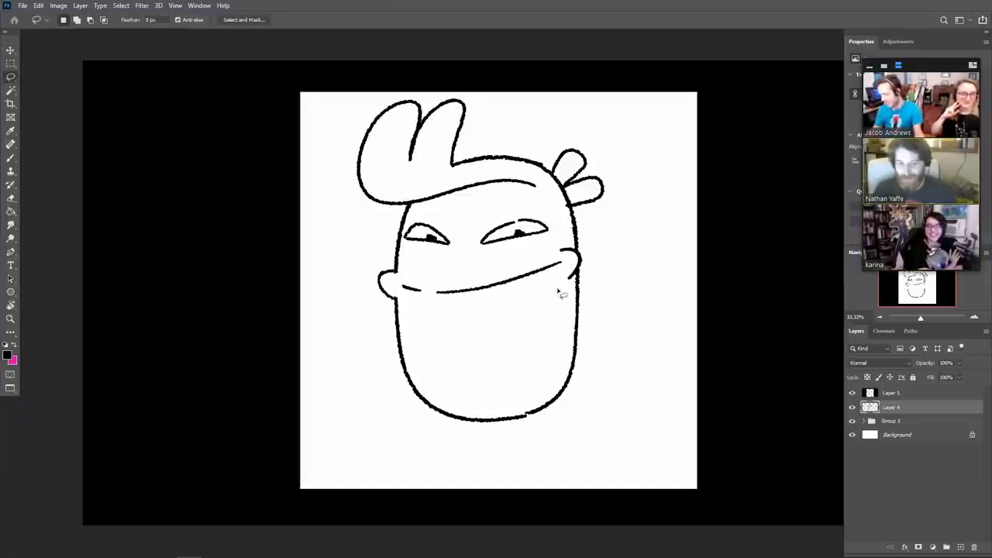
Step: Shorten the head by erasing its lower outline and redrawing both sides of a higher rounded chin with a small gap in the middle
{"action": "key", "text": "e"}
{"action": "mouse_move", "coordinate": [397, 341]}
{"action": "left_mouse_down"}
{"action": "mouse_move", "coordinate": [451, 419]}
{"action": "mouse_move", "coordinate": [558, 396]}
{"action": "left_mouse_up"}
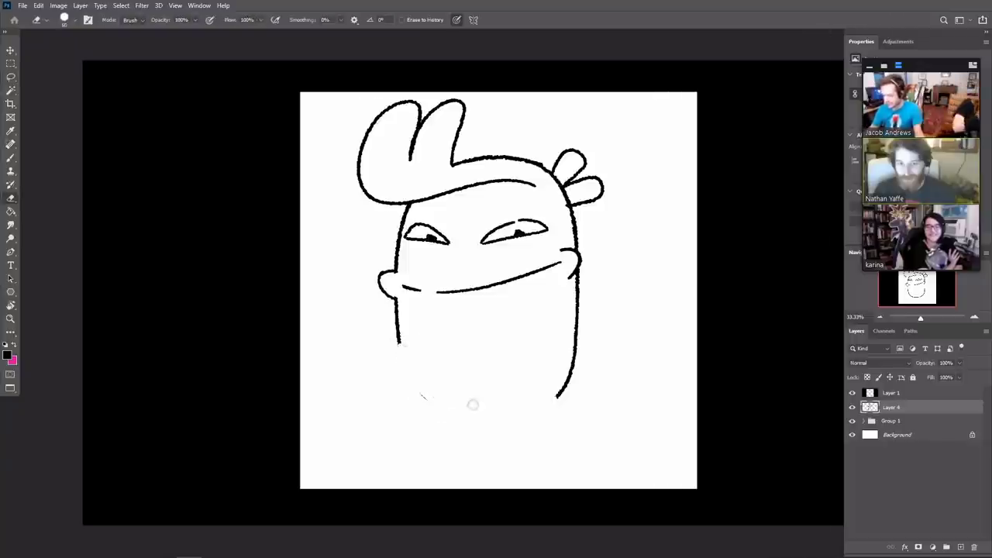
{"action": "key", "text": "b"}
{"action": "mouse_move", "coordinate": [397, 323]}
{"action": "left_mouse_down"}
{"action": "mouse_move", "coordinate": [415, 363]}
{"action": "mouse_move", "coordinate": [461, 380]}
{"action": "left_mouse_up"}
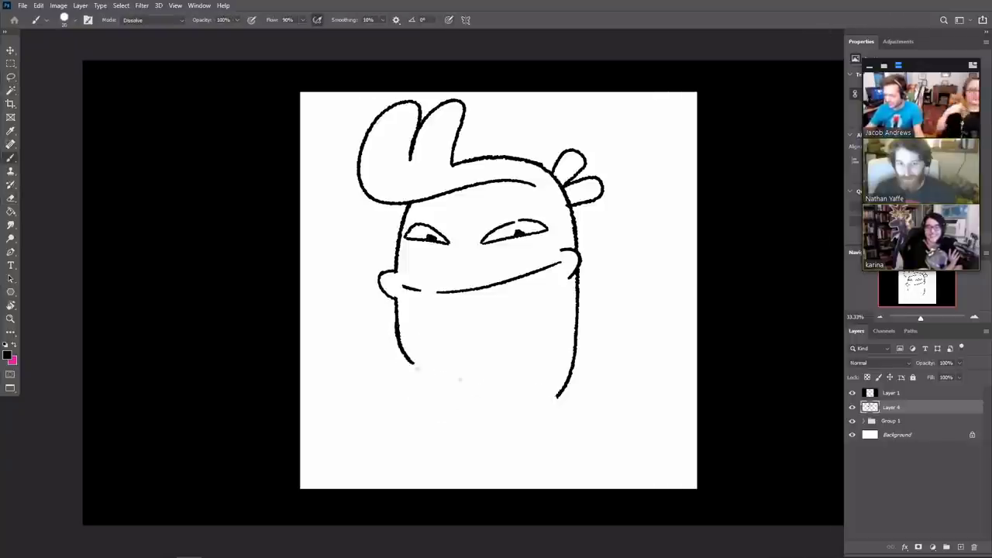
{"action": "key", "text": "ctrl+z"}
{"action": "mouse_move", "coordinate": [396, 318]}
{"action": "left_mouse_down"}
{"action": "mouse_move", "coordinate": [407, 364]}
{"action": "mouse_move", "coordinate": [476, 385]}
{"action": "left_mouse_up"}
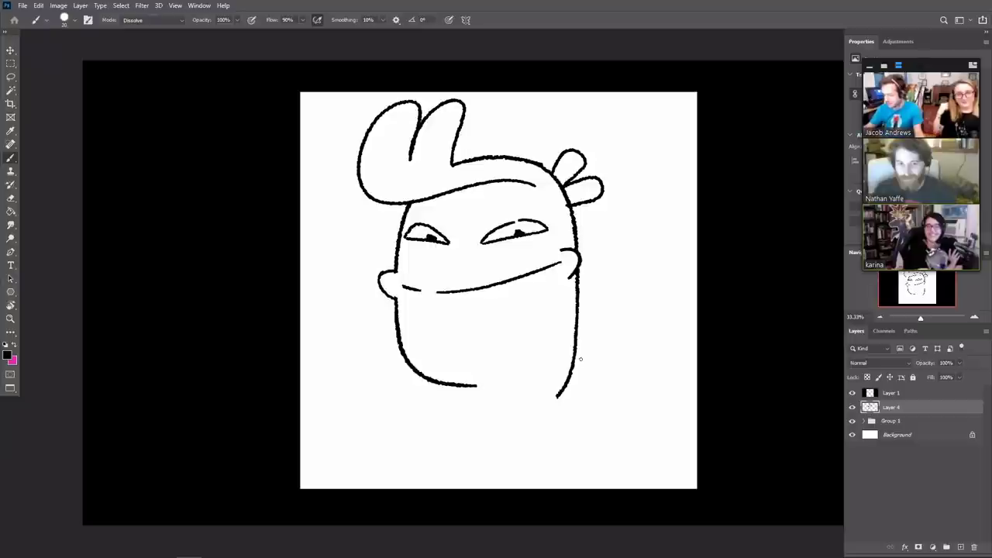
{"action": "key", "text": "e"}
{"action": "left_click_drag", "start_coordinate": [557, 396], "coordinate": [578, 293]}
{"action": "key", "text": "b"}
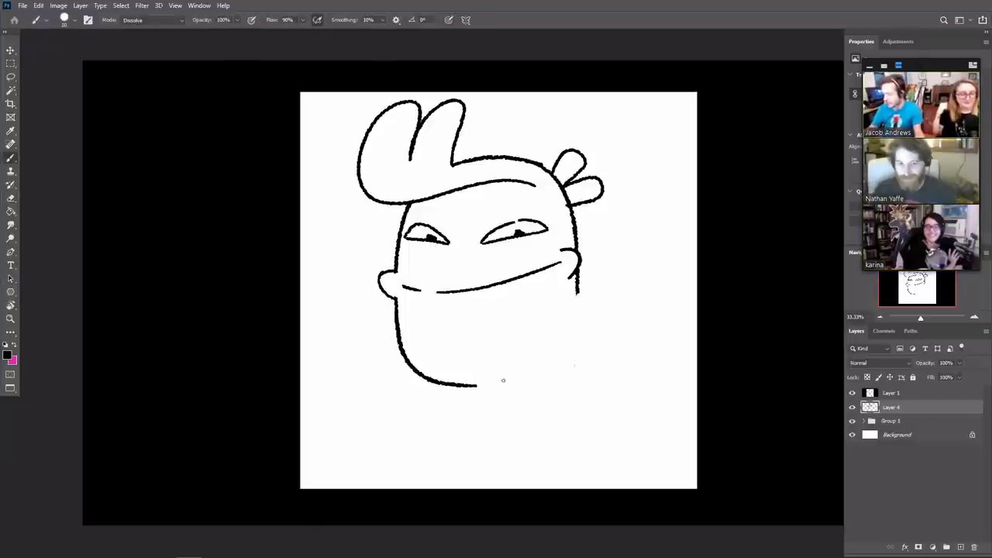
{"action": "mouse_move", "coordinate": [492, 385]}
{"action": "left_mouse_down"}
{"action": "mouse_move", "coordinate": [554, 358]}
{"action": "mouse_move", "coordinate": [577, 272]}
{"action": "mouse_move", "coordinate": [506, 382]}
{"action": "left_mouse_up"}
{"action": "key", "text": "ctrl+z"}
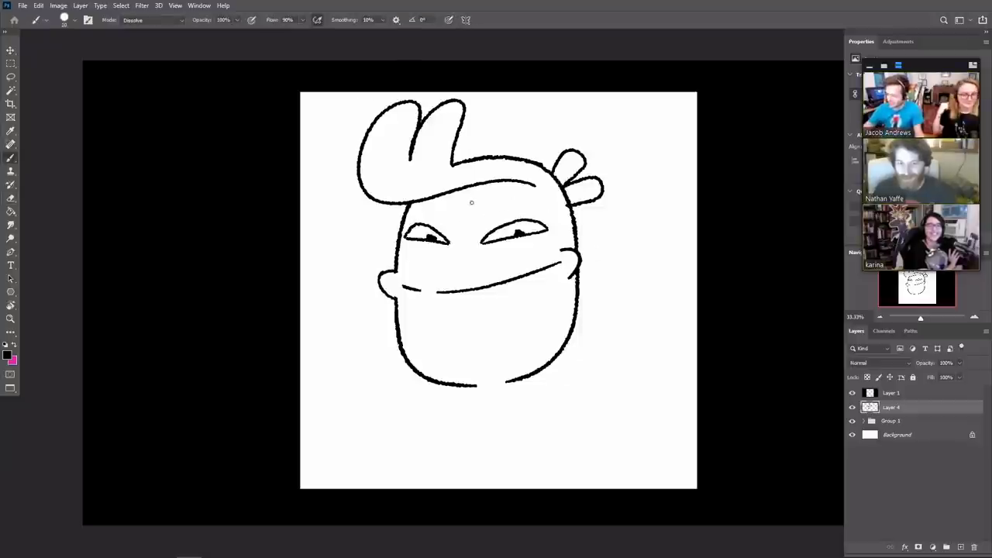
Step: Select the left eye and shift it slightly right toward the face's centre, clearing the selection
{"action": "key", "text": "l"}
{"action": "mouse_move", "coordinate": [426, 262]}
{"action": "left_mouse_down"}
{"action": "mouse_move", "coordinate": [405, 253]}
{"action": "mouse_move", "coordinate": [402, 237]}
{"action": "mouse_move", "coordinate": [461, 259]}
{"action": "mouse_move", "coordinate": [426, 262]}
{"action": "mouse_move", "coordinate": [450, 230]}
{"action": "left_mouse_up"}
{"action": "key", "text": "v"}
{"action": "key", "text": "ctrl+d"}
{"action": "key", "text": "l"}
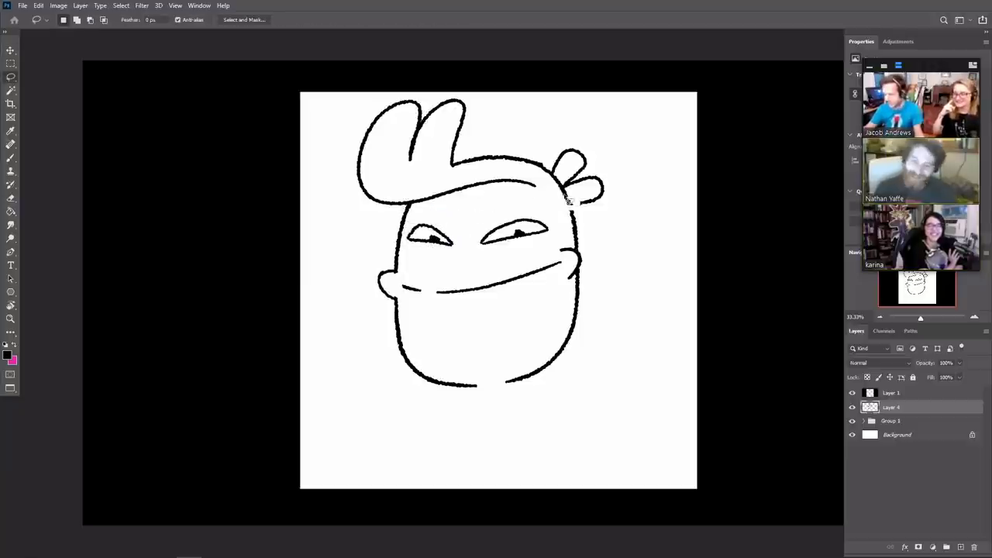
{"action": "key", "text": "b"}
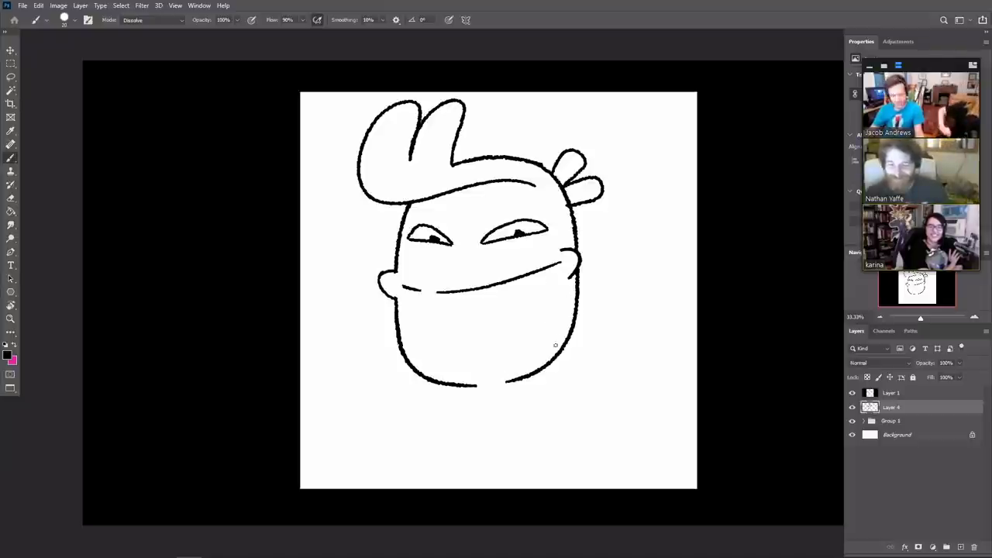
Step: Scale the whole head drawing up proportionally to about 128% and centre it within the white square
{"action": "key", "text": "ctrl+t"}
{"action": "left_click_drag", "start_coordinate": [605, 387], "coordinate": [684, 471]}
{"action": "left_click_drag", "start_coordinate": [622, 430], "coordinate": [603, 431]}
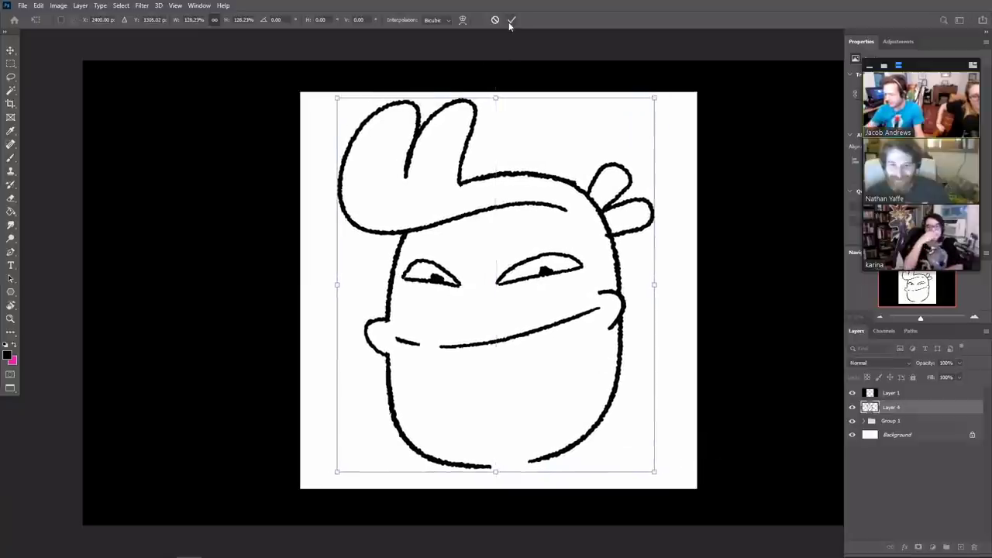
{"action": "left_click", "coordinate": [510, 22]}
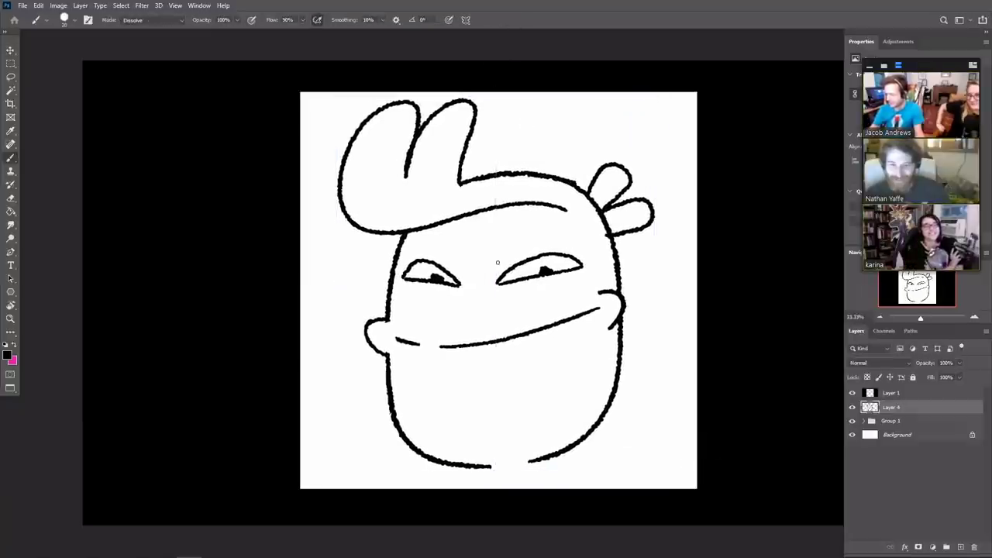
Step: Draw two thick eyebrows slanting down toward the nose above the eyes
{"action": "left_click_drag", "start_coordinate": [496, 261], "coordinate": [531, 238]}
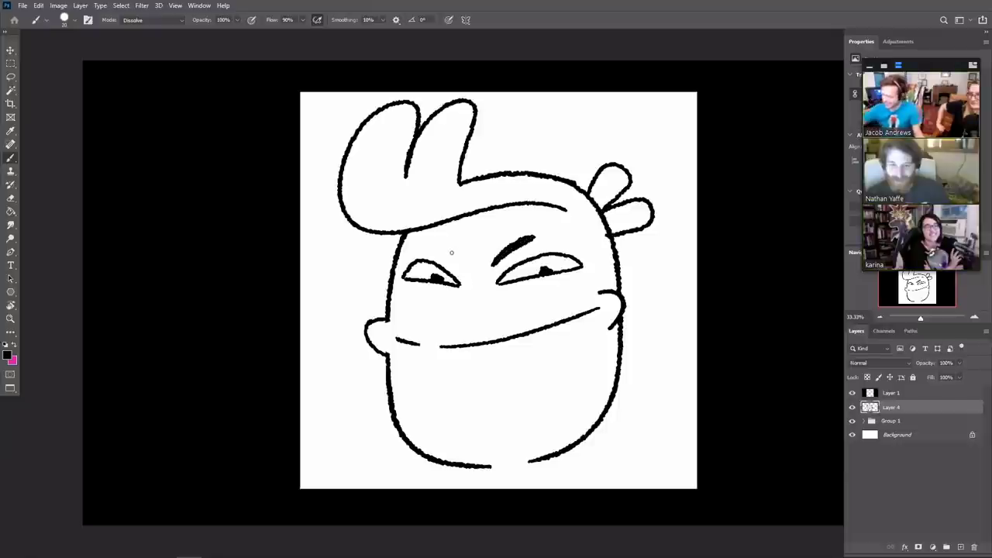
{"action": "left_click_drag", "start_coordinate": [458, 265], "coordinate": [427, 229]}
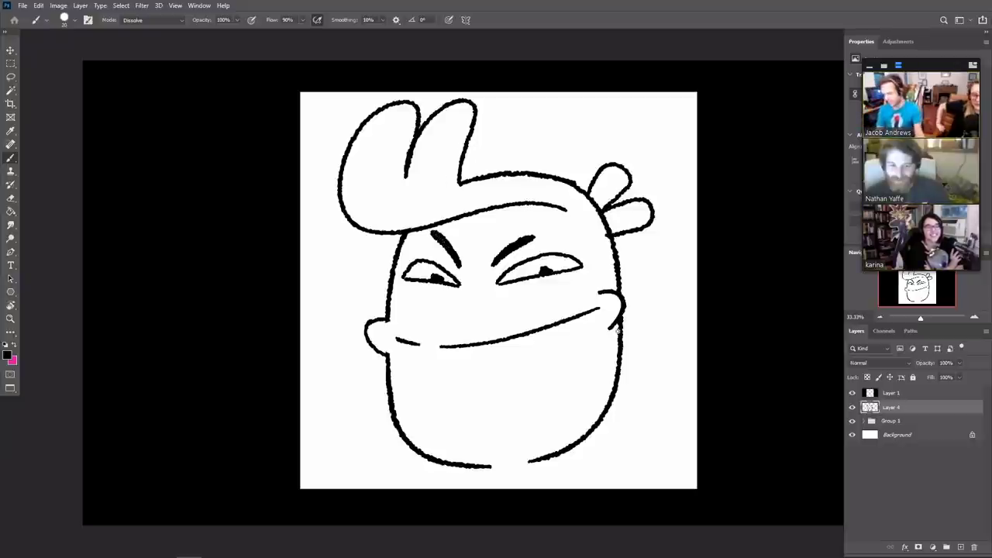
Step: Close the gap in the chin outline and erase the head outline where the two hair tufts join the hair
{"action": "left_click_drag", "start_coordinate": [497, 464], "coordinate": [561, 445]}
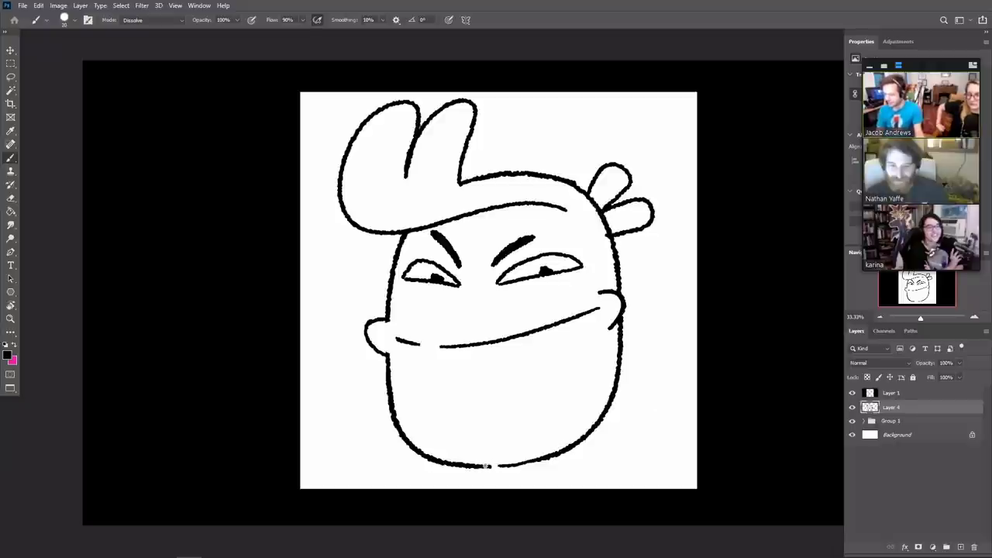
{"action": "left_click_drag", "start_coordinate": [485, 466], "coordinate": [552, 454]}
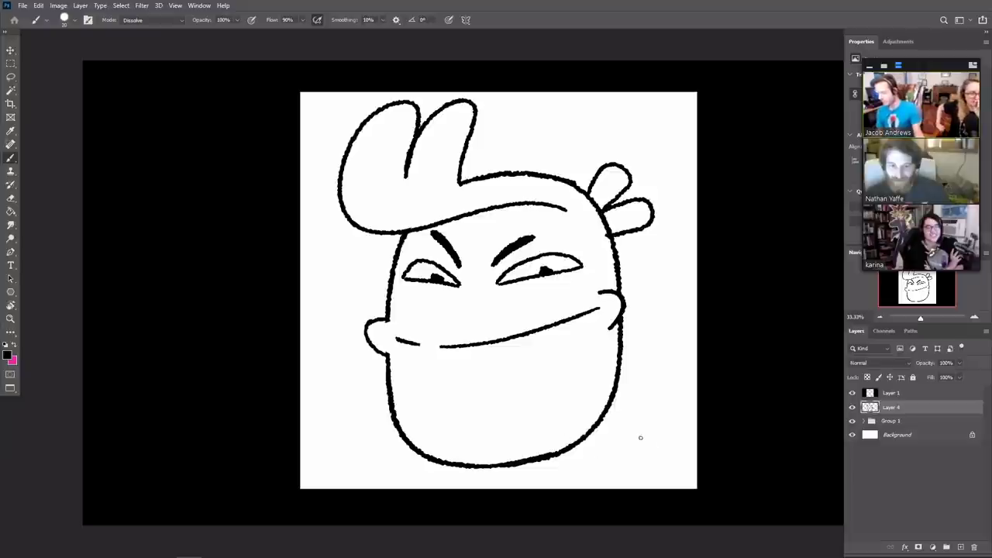
{"action": "key", "text": "e"}
{"action": "left_click_drag", "start_coordinate": [589, 194], "coordinate": [604, 230]}
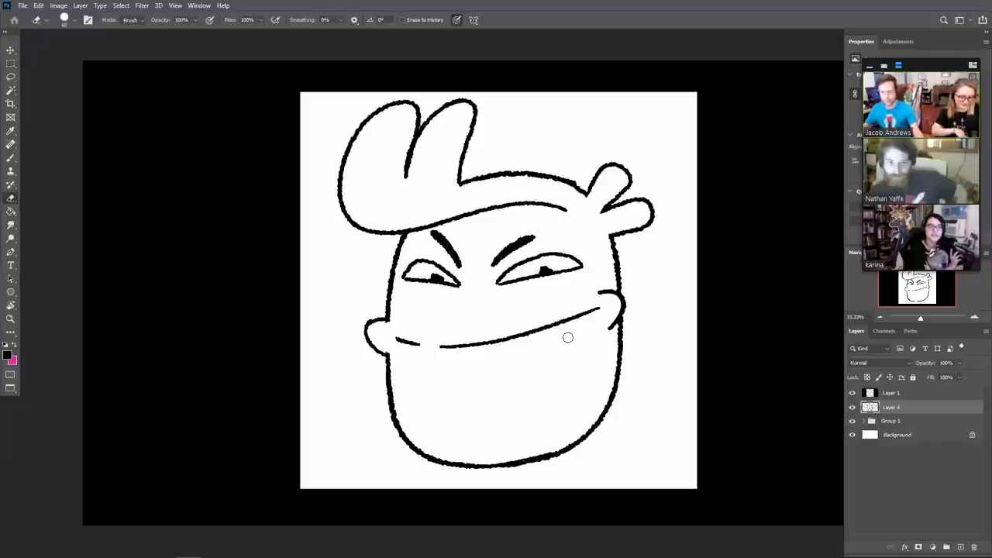
Step: Hide Layer 1 and Layer 4, and add a new empty layer above Layer 1
{"action": "left_click_drag", "start_coordinate": [852, 393], "coordinate": [852, 406]}
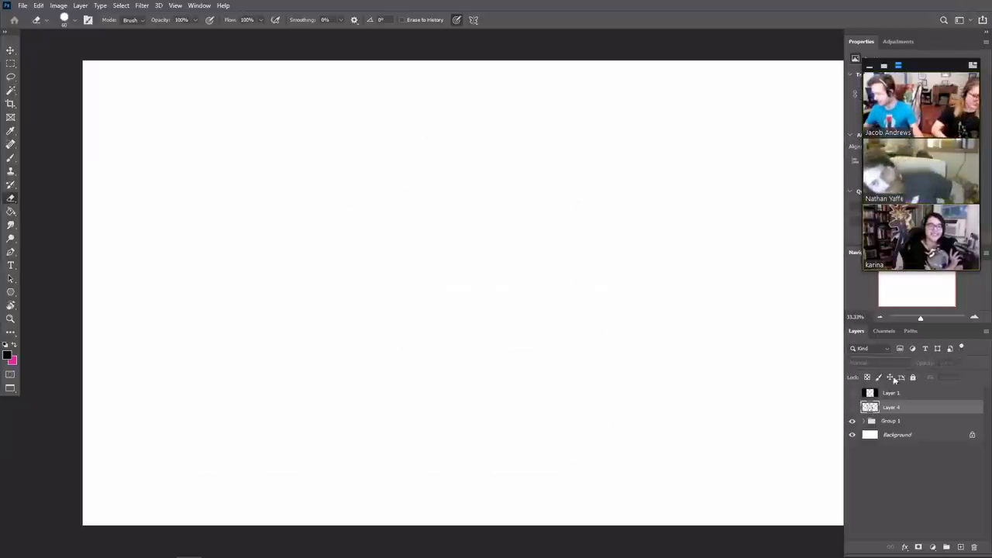
{"action": "left_click", "coordinate": [920, 396]}
{"action": "left_click", "coordinate": [959, 546]}
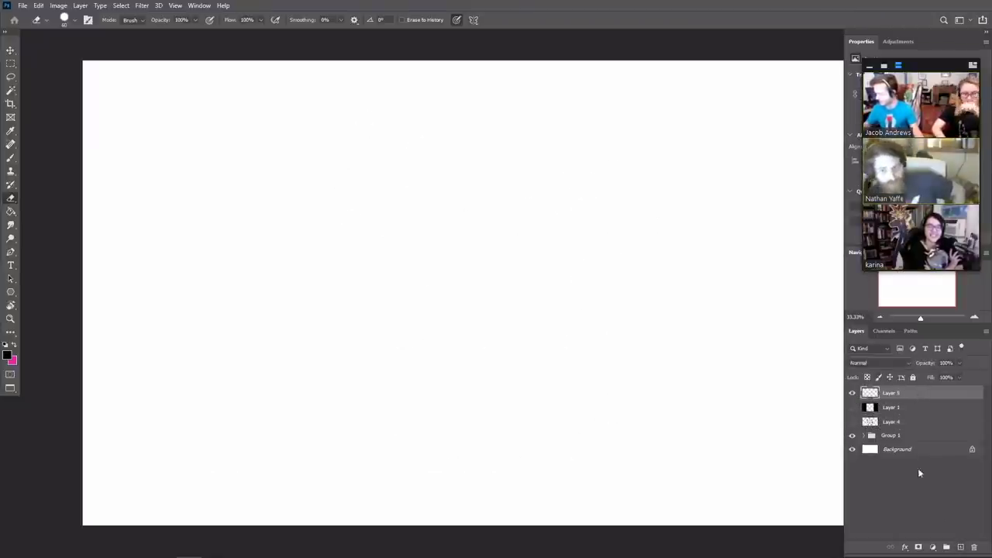
Step: Show the finished head on Layer 4 for a review and hide it again, keeping Layer 5 visible
{"action": "left_click", "coordinate": [852, 421]}
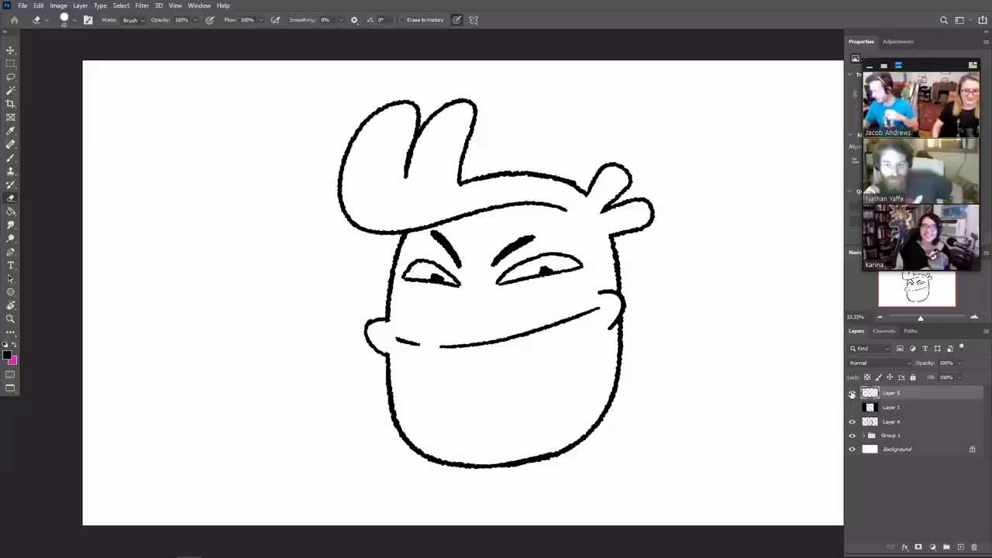
{"action": "left_click_drag", "start_coordinate": [852, 394], "coordinate": [854, 423]}
{"action": "left_click", "coordinate": [852, 393]}
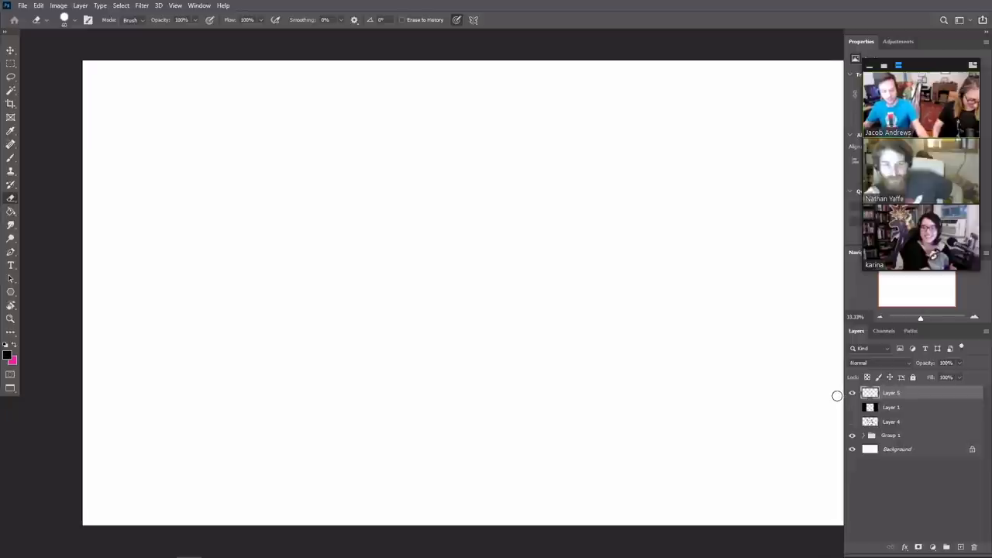
Step: Return to the standard screen mode, fit the whole canvas in the window, and make the Brush tool active on Layer 5
{"action": "key", "text": "b"}
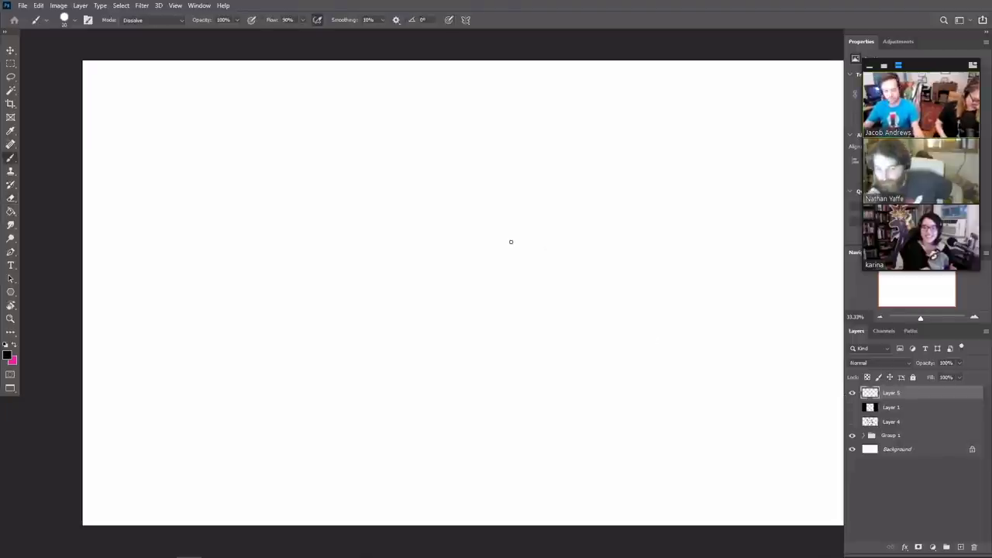
{"action": "key", "text": "h"}
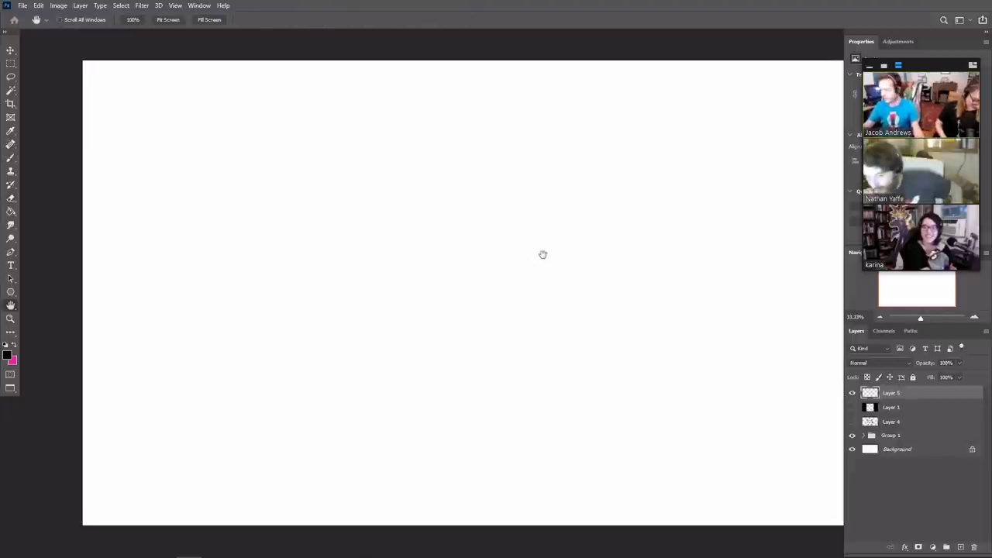
{"action": "mouse_move", "coordinate": [542, 255]}
{"action": "left_mouse_down"}
{"action": "mouse_move", "coordinate": [511, 268]}
{"action": "mouse_move", "coordinate": [509, 259]}
{"action": "left_mouse_up"}
{"action": "key", "text": "f"}
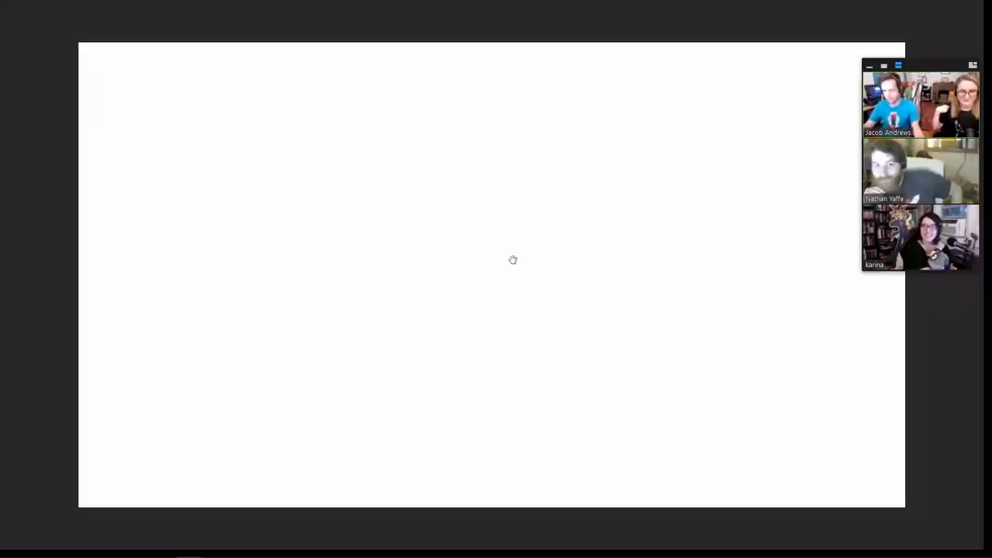
{"action": "key", "text": "f"}
{"action": "key", "text": "z"}
{"action": "key", "text": "ctrl+0"}
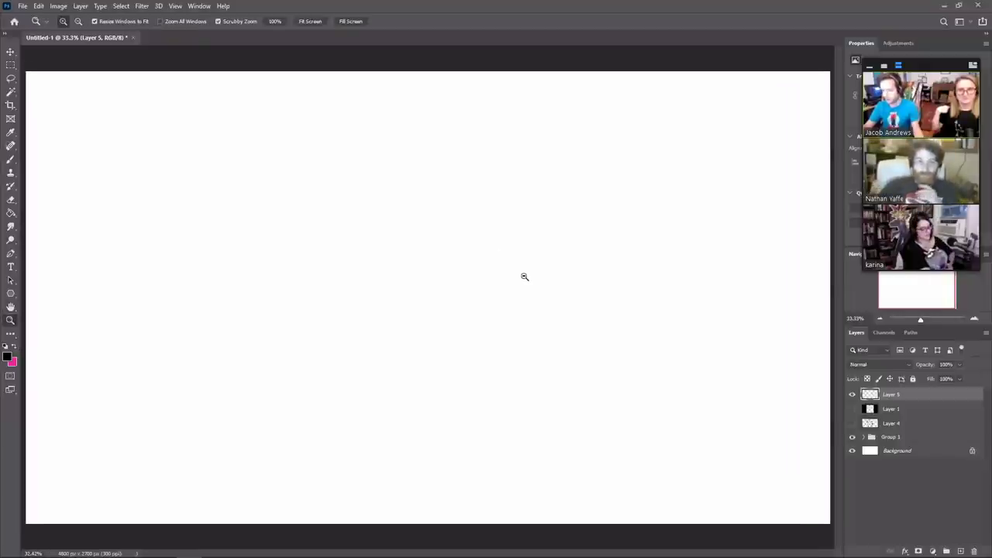
{"action": "key", "text": "b"}
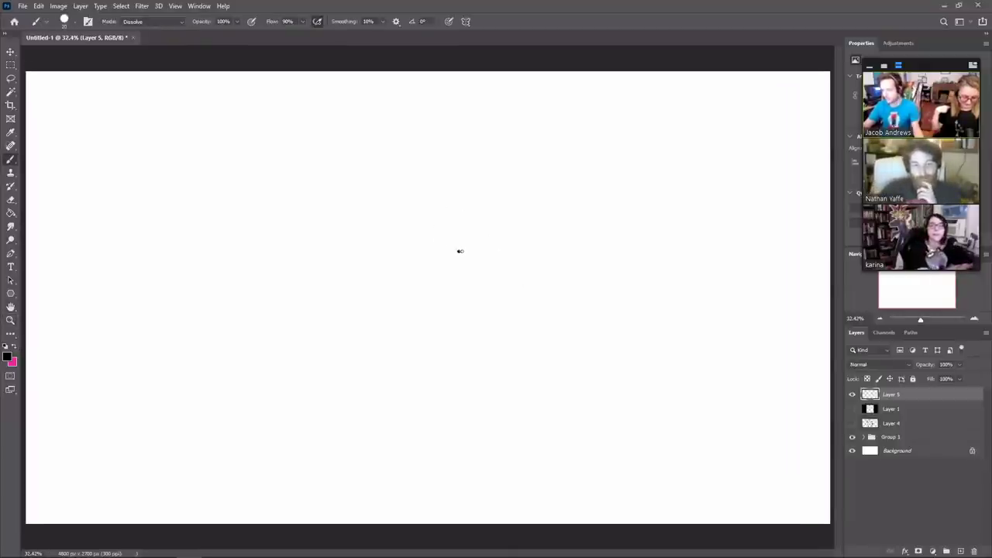
{"action": "left_click_drag", "start_coordinate": [460, 251], "coordinate": [460, 213]}
{"action": "key", "text": "ctrl+z"}
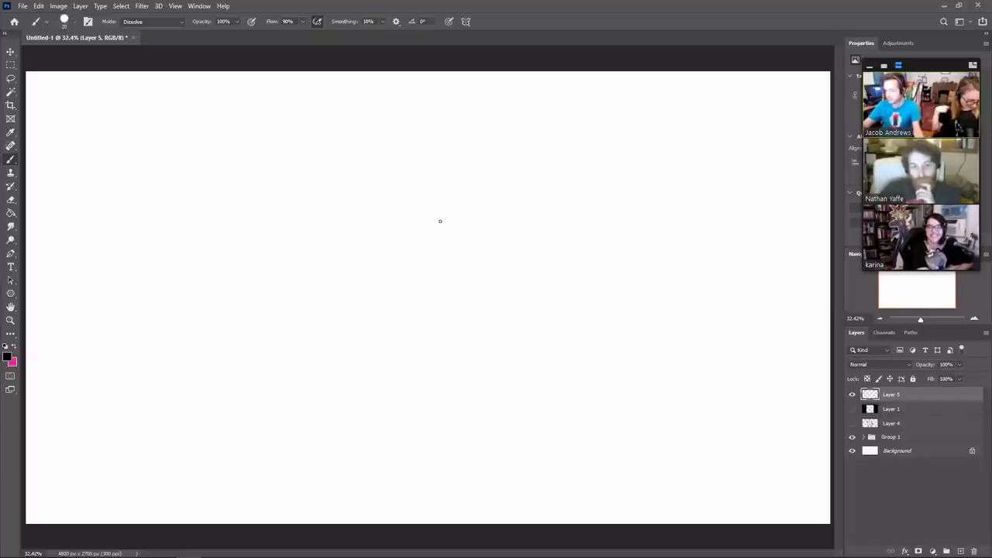
{"action": "mouse_move", "coordinate": [440, 212]}
{"action": "left_mouse_down"}
{"action": "mouse_move", "coordinate": [408, 240]}
{"action": "mouse_move", "coordinate": [354, 204]}
{"action": "left_mouse_up"}
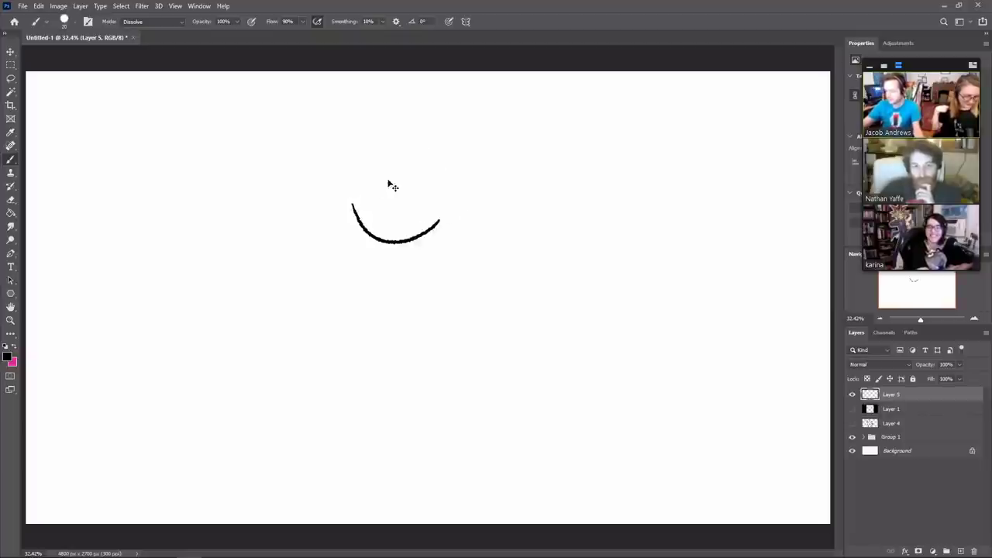
{"action": "key", "text": "ctrl+z"}
Step: Draw a rounded head outline in the upper middle of the canvas, with a round ear and a small gap at the jaw
{"action": "mouse_move", "coordinate": [439, 213]}
{"action": "left_mouse_down"}
{"action": "mouse_move", "coordinate": [390, 234]}
{"action": "mouse_move", "coordinate": [365, 180]}
{"action": "mouse_move", "coordinate": [443, 197]}
{"action": "left_mouse_up"}
{"action": "key", "text": "ctrl+z"}
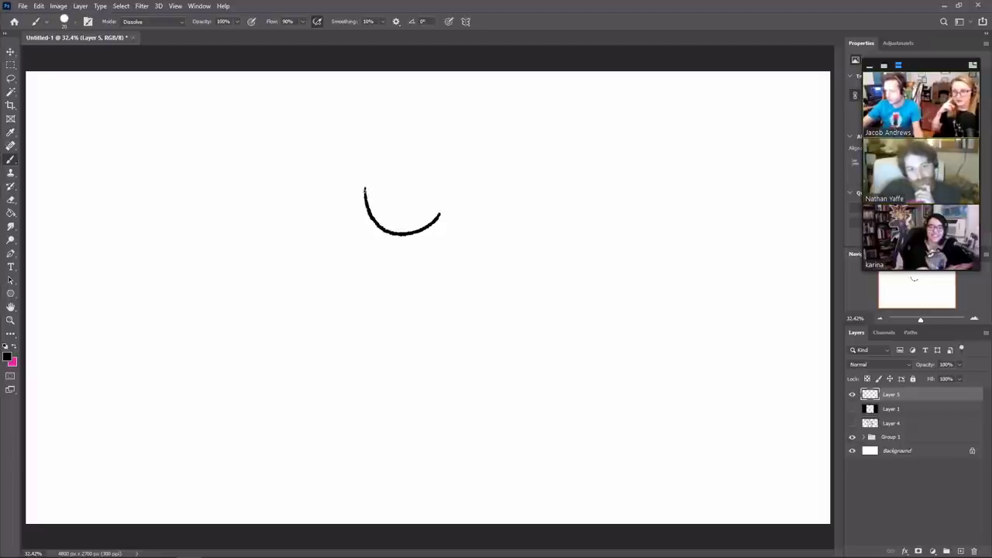
{"action": "mouse_move", "coordinate": [363, 189]}
{"action": "left_mouse_down"}
{"action": "mouse_move", "coordinate": [445, 145]}
{"action": "mouse_move", "coordinate": [450, 185]}
{"action": "mouse_move", "coordinate": [464, 167]}
{"action": "mouse_move", "coordinate": [469, 174]}
{"action": "mouse_move", "coordinate": [462, 201]}
{"action": "mouse_move", "coordinate": [449, 203]}
{"action": "mouse_move", "coordinate": [452, 165]}
{"action": "left_mouse_up"}
Step: Draw a peaked hairline with a small filled tip above the forehead and erase the head outline outside it
{"action": "key", "text": "e"}
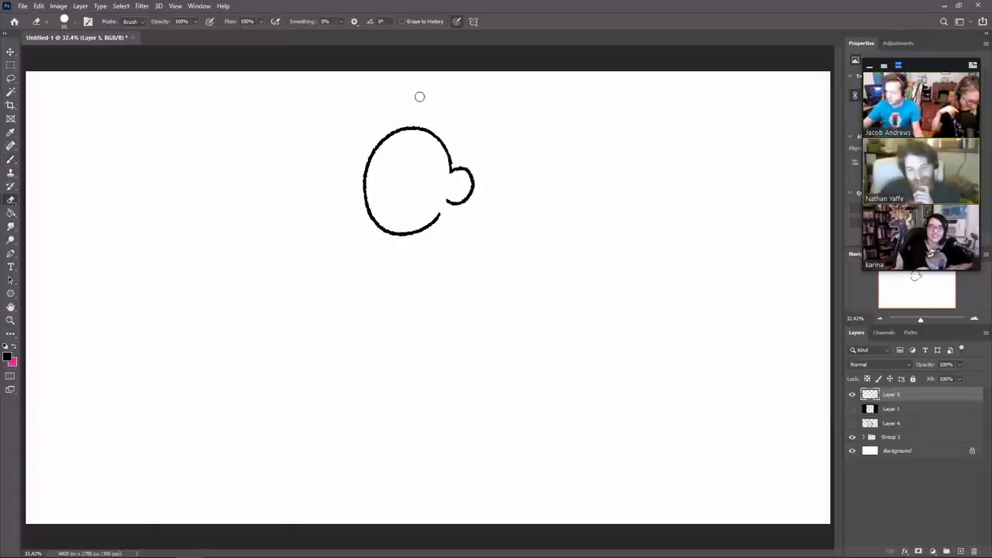
{"action": "key", "text": "b"}
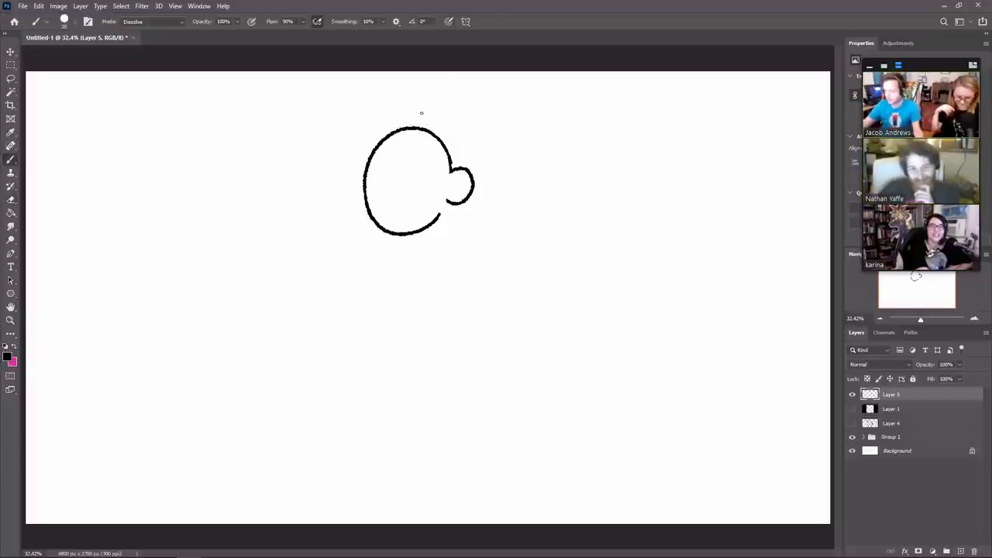
{"action": "left_click_drag", "start_coordinate": [422, 130], "coordinate": [447, 170]}
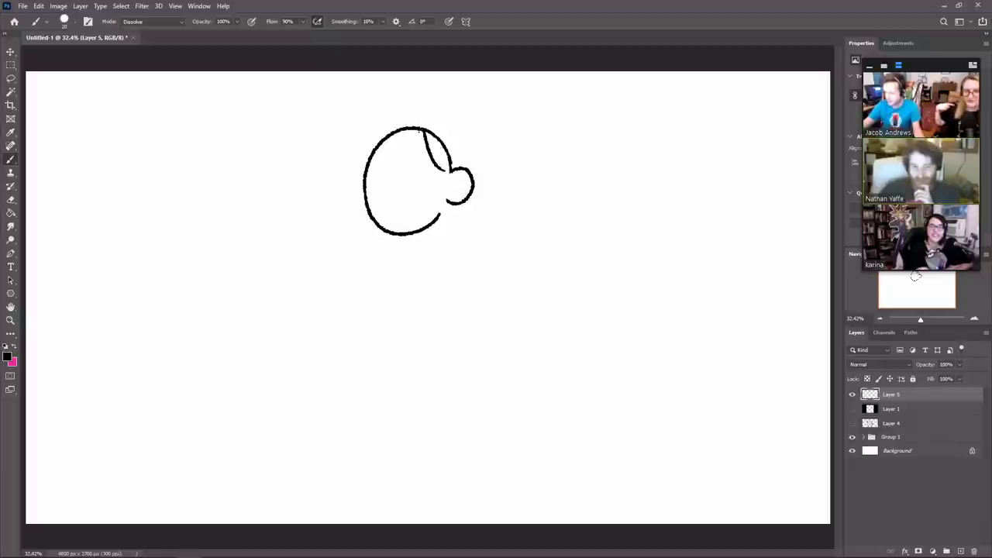
{"action": "mouse_move", "coordinate": [369, 162]}
{"action": "left_mouse_down"}
{"action": "mouse_move", "coordinate": [412, 123]}
{"action": "mouse_move", "coordinate": [431, 126]}
{"action": "mouse_move", "coordinate": [452, 169]}
{"action": "left_mouse_up"}
{"action": "key", "text": "e"}
{"action": "key", "text": "b"}
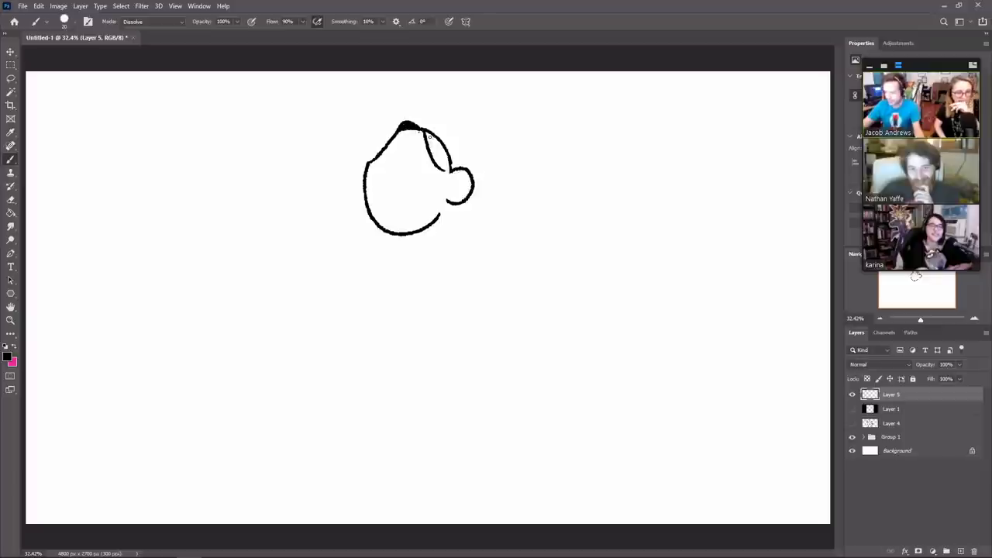
{"action": "key", "text": "e"}
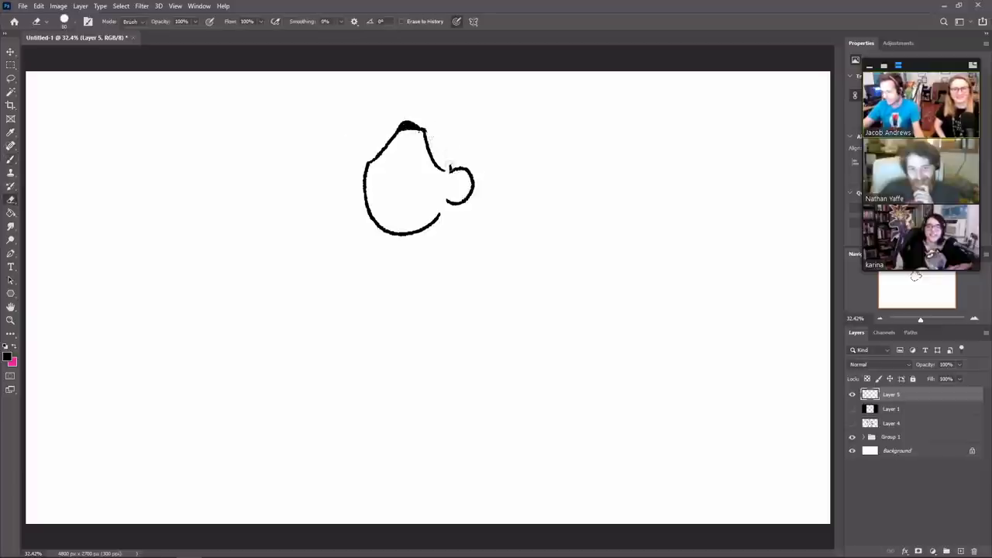
{"action": "key", "text": "b"}
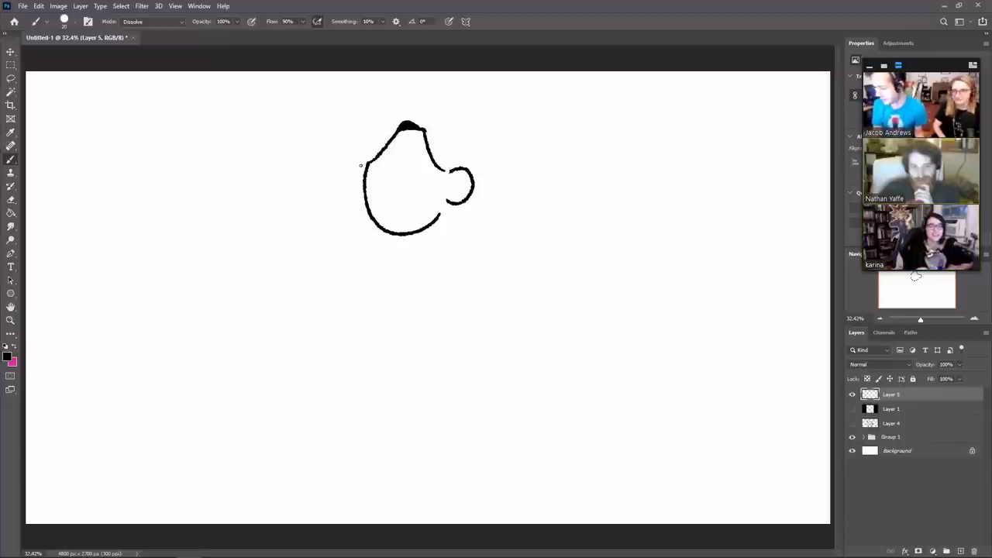
Step: Draw glasses with two rounded lenses across the face and erase the face outline that runs behind them
{"action": "mouse_move", "coordinate": [355, 169]}
{"action": "left_mouse_down"}
{"action": "mouse_move", "coordinate": [454, 155]}
{"action": "mouse_move", "coordinate": [403, 164]}
{"action": "mouse_move", "coordinate": [436, 160]}
{"action": "left_mouse_up"}
{"action": "key", "text": "ctrl+z"}
{"action": "key", "text": "e"}
{"action": "mouse_move", "coordinate": [365, 179]}
{"action": "left_mouse_down"}
{"action": "mouse_move", "coordinate": [364, 170]}
{"action": "mouse_move", "coordinate": [365, 192]}
{"action": "mouse_move", "coordinate": [390, 183]}
{"action": "mouse_move", "coordinate": [392, 168]}
{"action": "mouse_move", "coordinate": [427, 191]}
{"action": "mouse_move", "coordinate": [444, 176]}
{"action": "left_mouse_up"}
{"action": "key", "text": "b"}
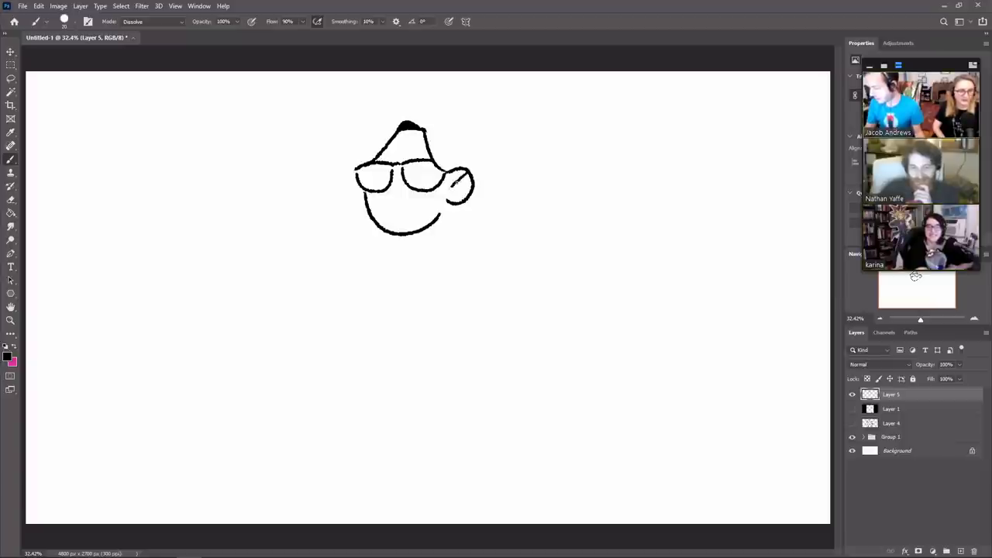
Step: Add the inner ear fold and draw short eyebrow and wrinkle lines on the forehead above the glasses
{"action": "left_click_drag", "start_coordinate": [461, 181], "coordinate": [455, 189]}
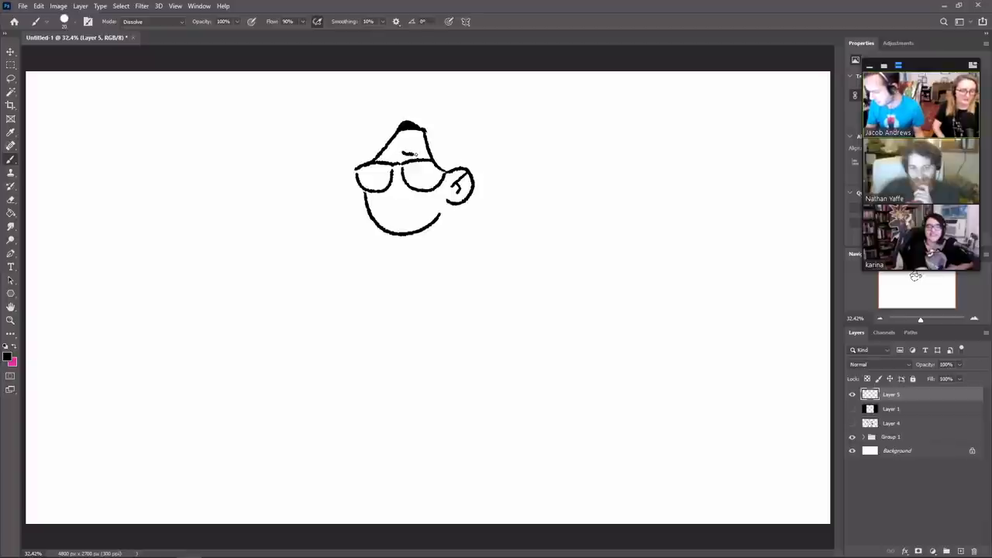
{"action": "mouse_move", "coordinate": [417, 154]}
{"action": "left_mouse_down"}
{"action": "mouse_move", "coordinate": [426, 153]}
{"action": "mouse_move", "coordinate": [389, 151]}
{"action": "mouse_move", "coordinate": [411, 146]}
{"action": "left_mouse_up"}
{"action": "key", "text": "ctrl+z"}
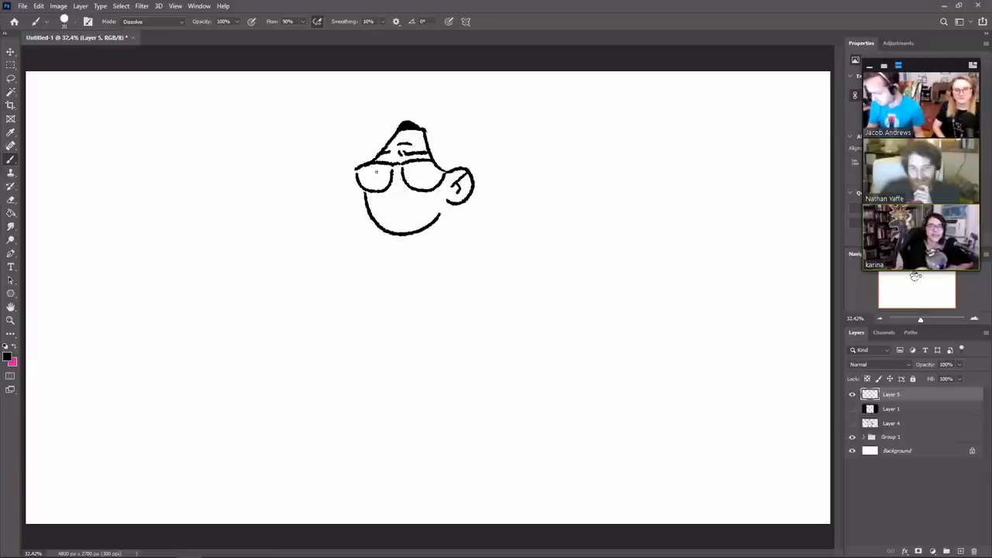
Step: Draw narrow half-closed eyes inside the lenses, a slanted mouth near the chin and a small nose
{"action": "mouse_move", "coordinate": [361, 174]}
{"action": "left_mouse_down"}
{"action": "mouse_move", "coordinate": [430, 174]}
{"action": "mouse_move", "coordinate": [420, 174]}
{"action": "left_mouse_up"}
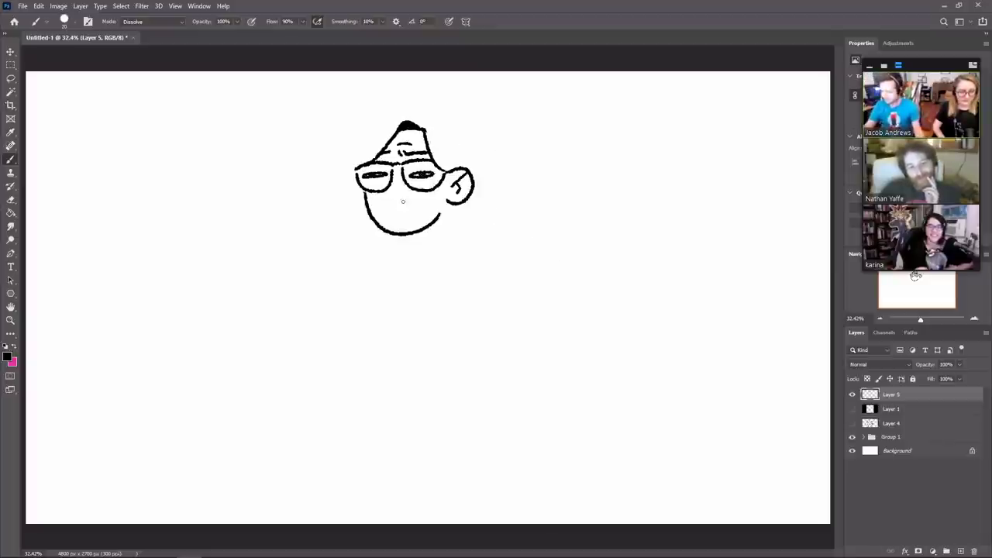
{"action": "mouse_move", "coordinate": [377, 224]}
{"action": "left_mouse_down"}
{"action": "mouse_move", "coordinate": [415, 220]}
{"action": "mouse_move", "coordinate": [384, 230]}
{"action": "mouse_move", "coordinate": [410, 220]}
{"action": "mouse_move", "coordinate": [384, 232]}
{"action": "left_mouse_up"}
{"action": "key", "text": "ctrl+z"}
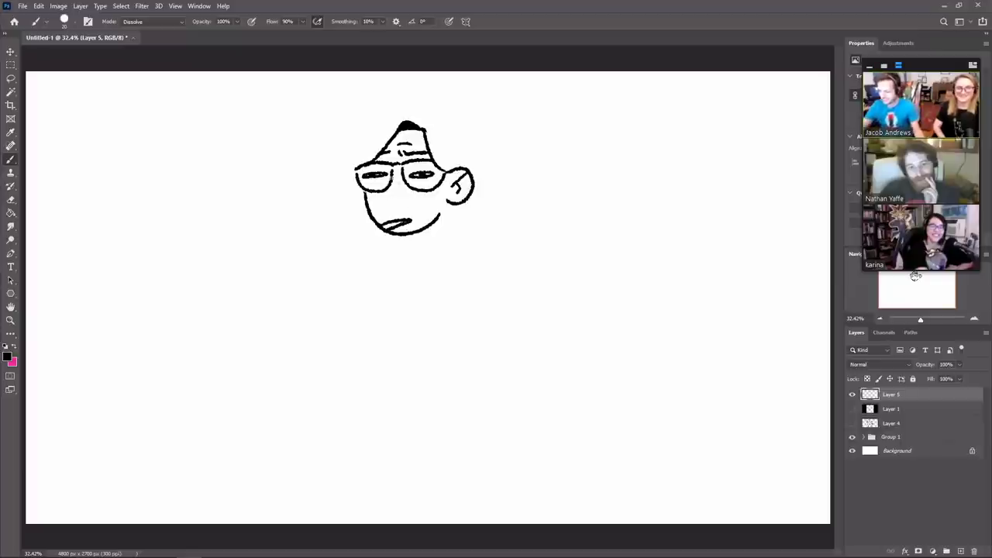
{"action": "left_click_drag", "start_coordinate": [390, 203], "coordinate": [400, 201]}
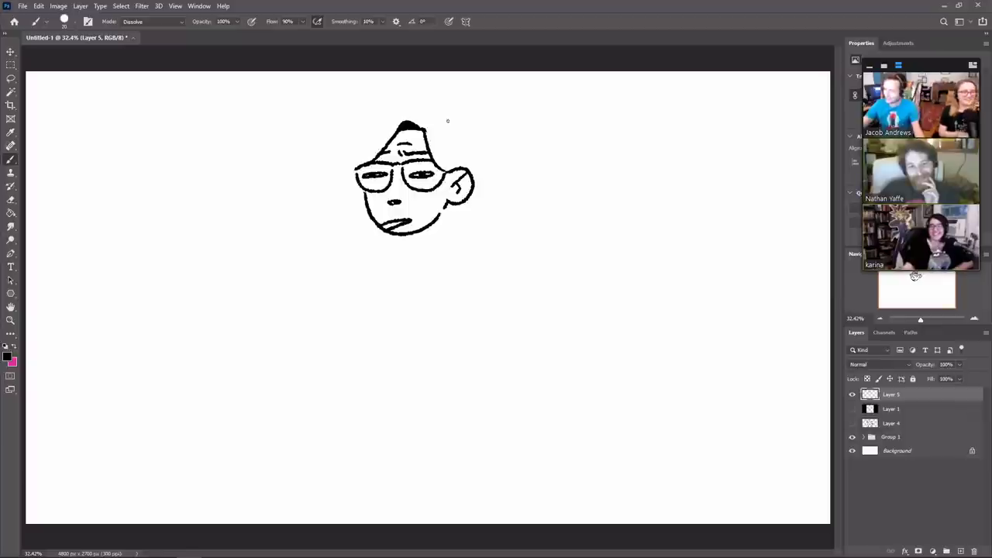
Step: Draw the outer hair contour over the head and down both sides, with a short sideburn line beside the ear
{"action": "left_click_drag", "start_coordinate": [435, 121], "coordinate": [485, 199]}
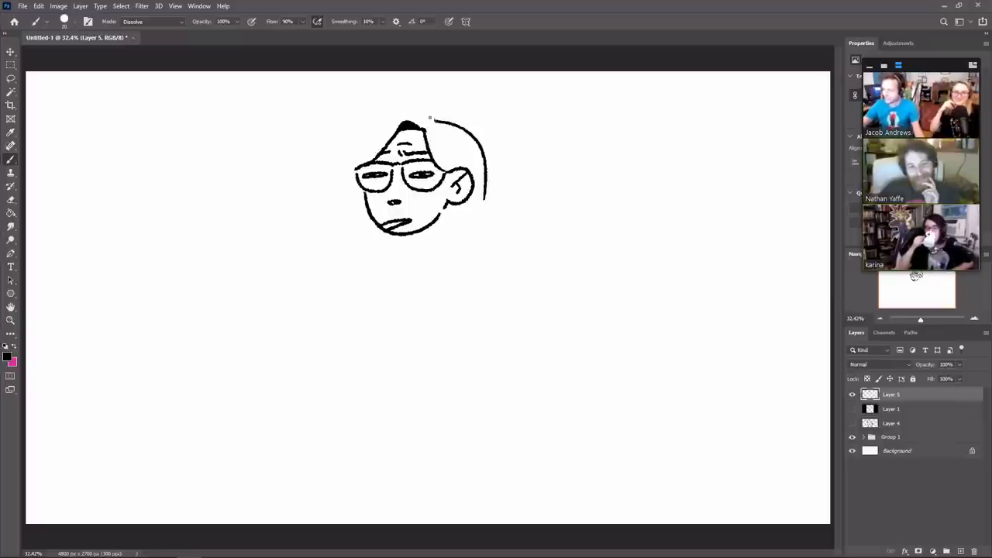
{"action": "mouse_move", "coordinate": [436, 120]}
{"action": "left_mouse_down"}
{"action": "mouse_move", "coordinate": [355, 144]}
{"action": "mouse_move", "coordinate": [348, 248]}
{"action": "left_mouse_up"}
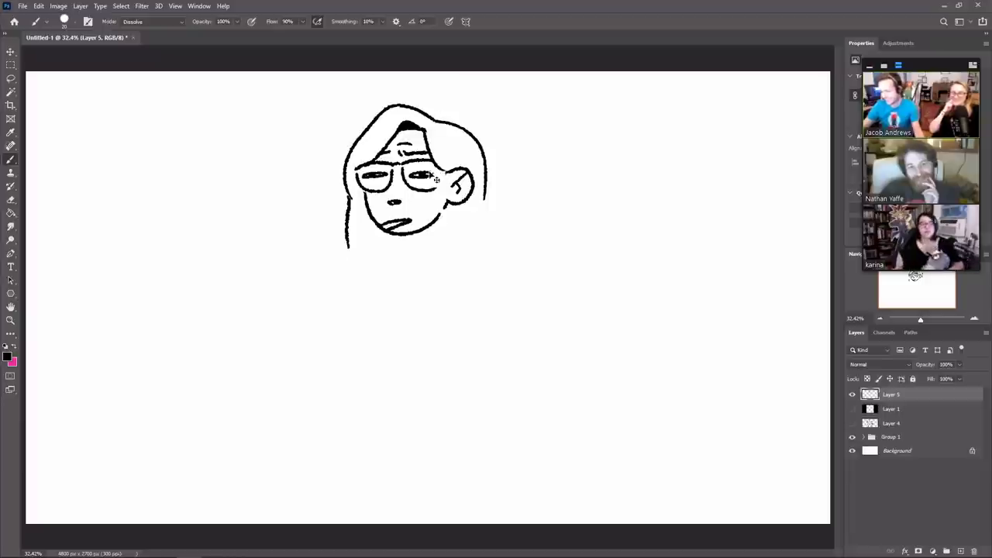
{"action": "key", "text": "ctrl+z"}
{"action": "left_click_drag", "start_coordinate": [349, 186], "coordinate": [356, 246]}
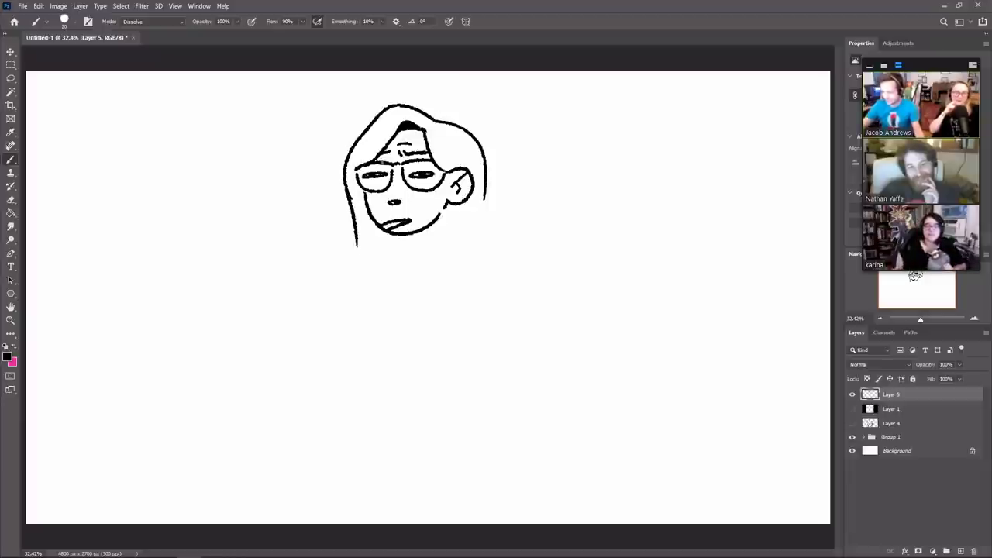
{"action": "key", "text": "ctrl+z"}
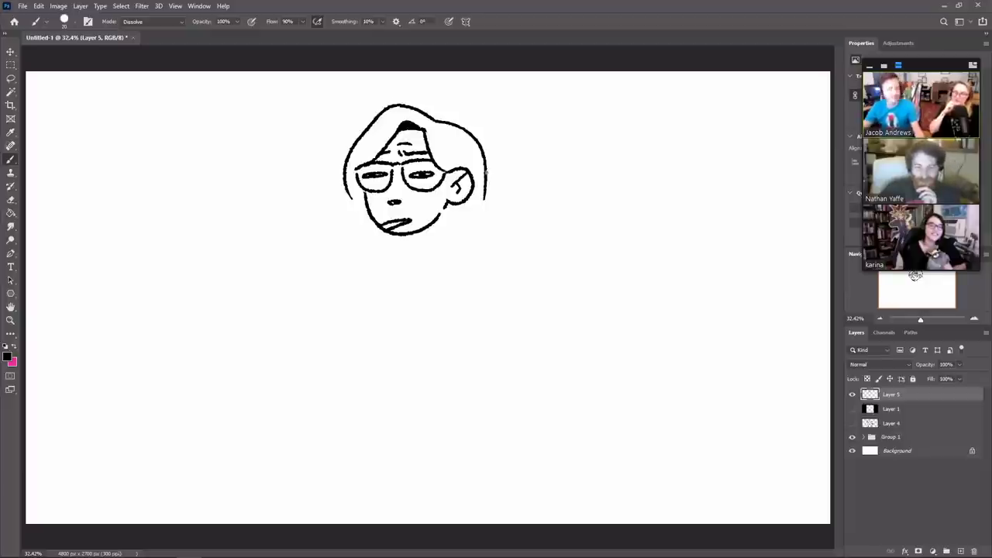
{"action": "mouse_move", "coordinate": [446, 180]}
{"action": "left_mouse_down"}
{"action": "mouse_move", "coordinate": [444, 194]}
{"action": "mouse_move", "coordinate": [481, 242]}
{"action": "left_mouse_up"}
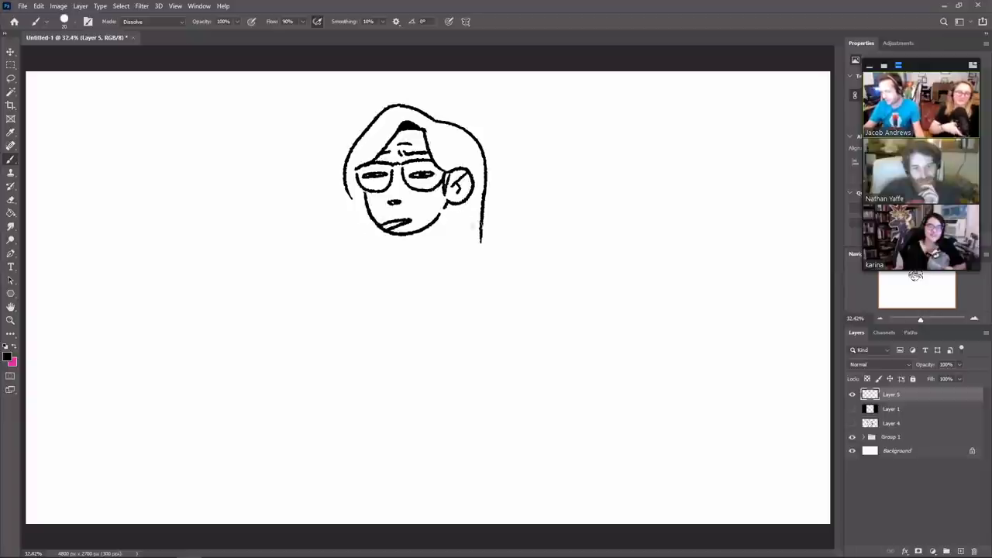
{"action": "key", "text": "ctrl+z"}
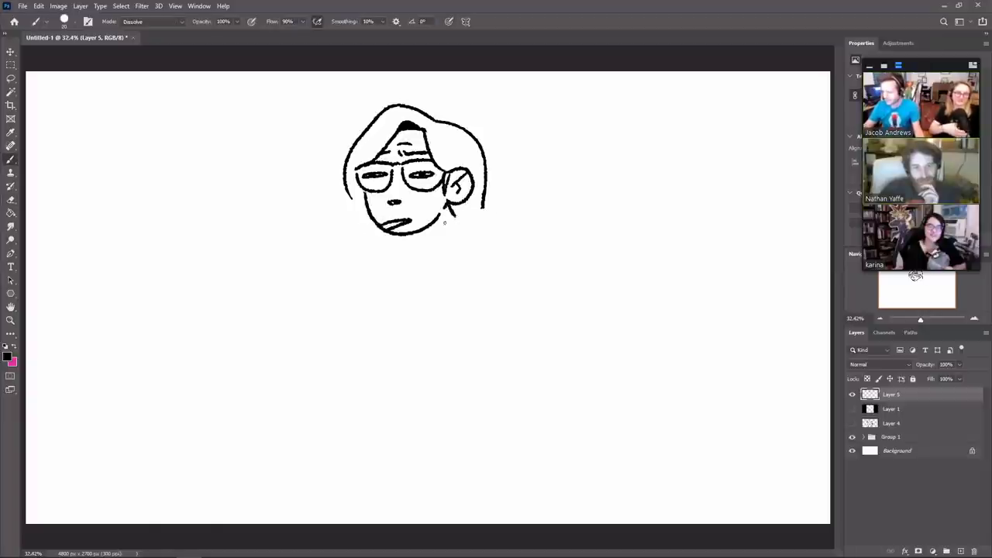
Step: Add a short line under the chin and draw rounded shoulders sloping down on both sides of the neck
{"action": "left_click_drag", "start_coordinate": [402, 232], "coordinate": [416, 239]}
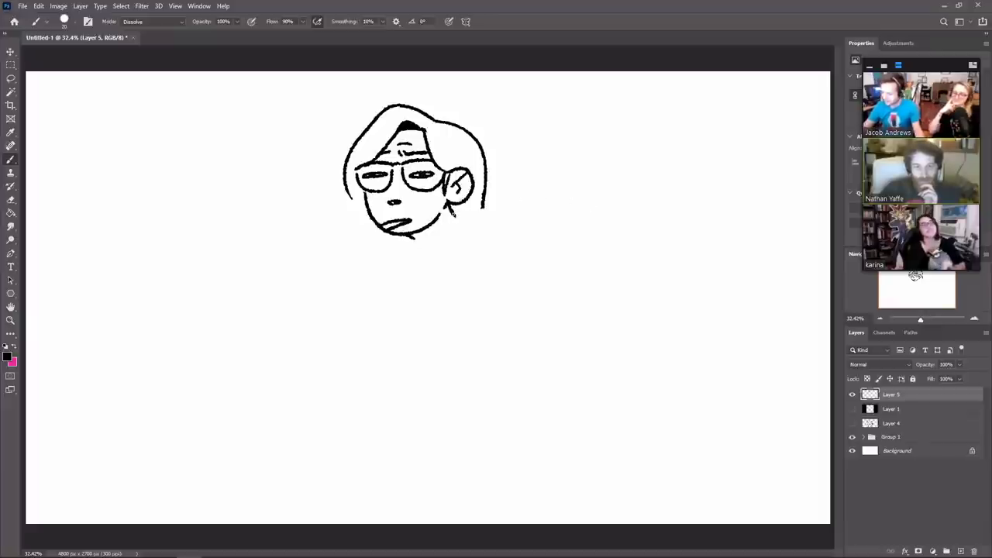
{"action": "left_click_drag", "start_coordinate": [450, 212], "coordinate": [521, 220]}
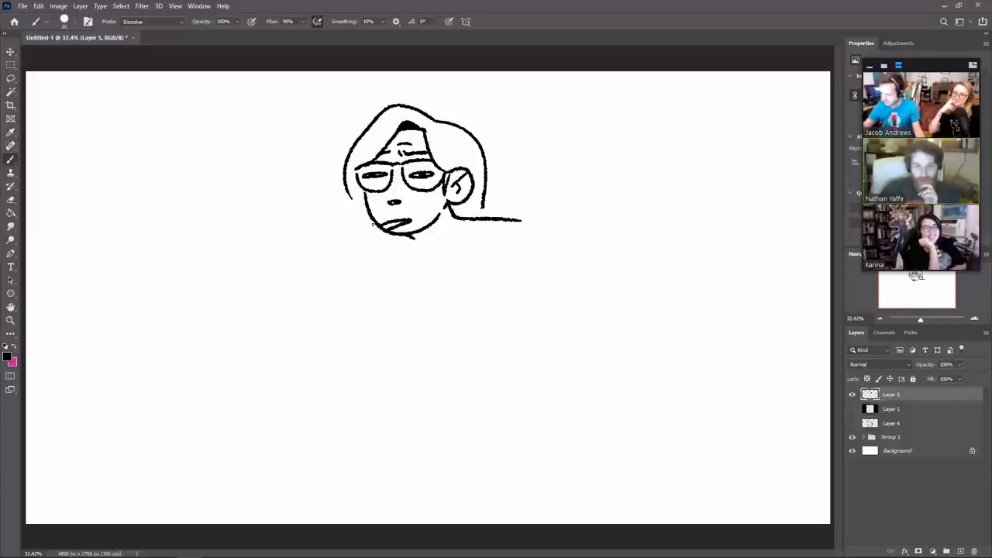
{"action": "mouse_move", "coordinate": [375, 224]}
{"action": "left_mouse_down"}
{"action": "mouse_move", "coordinate": [340, 232]}
{"action": "mouse_move", "coordinate": [326, 273]}
{"action": "left_mouse_up"}
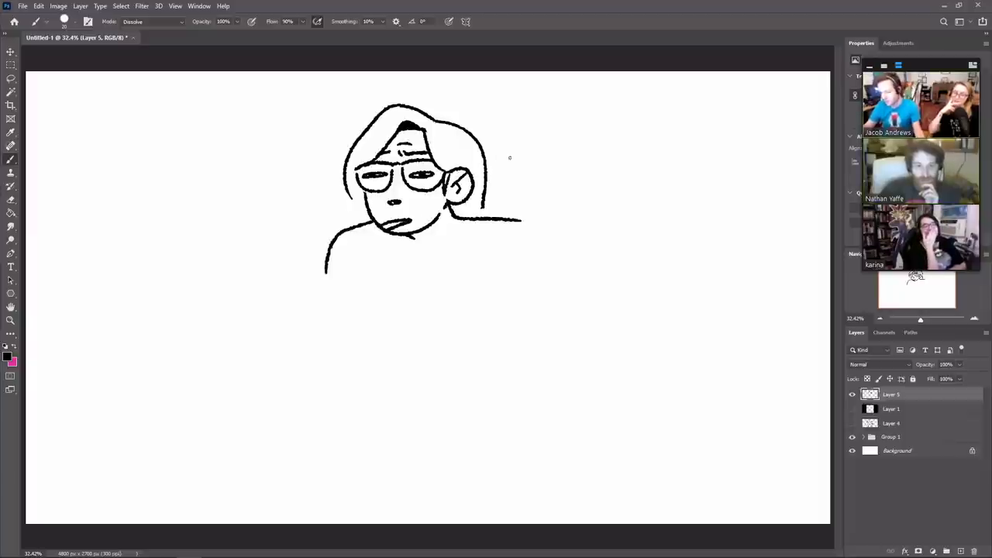
{"action": "left_click_drag", "start_coordinate": [523, 220], "coordinate": [553, 281]}
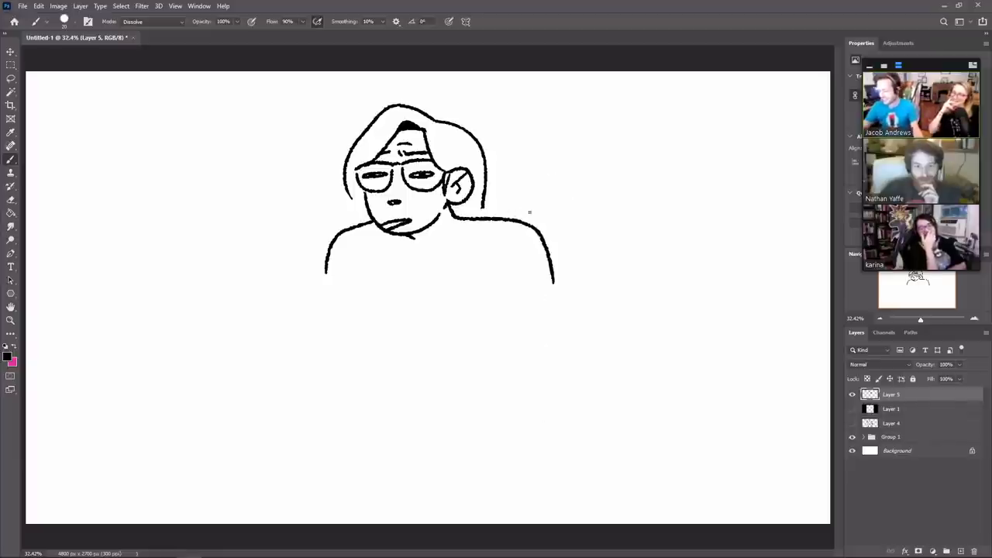
{"action": "key", "text": "ctrl+z"}
{"action": "left_click_drag", "start_coordinate": [521, 220], "coordinate": [568, 281]}
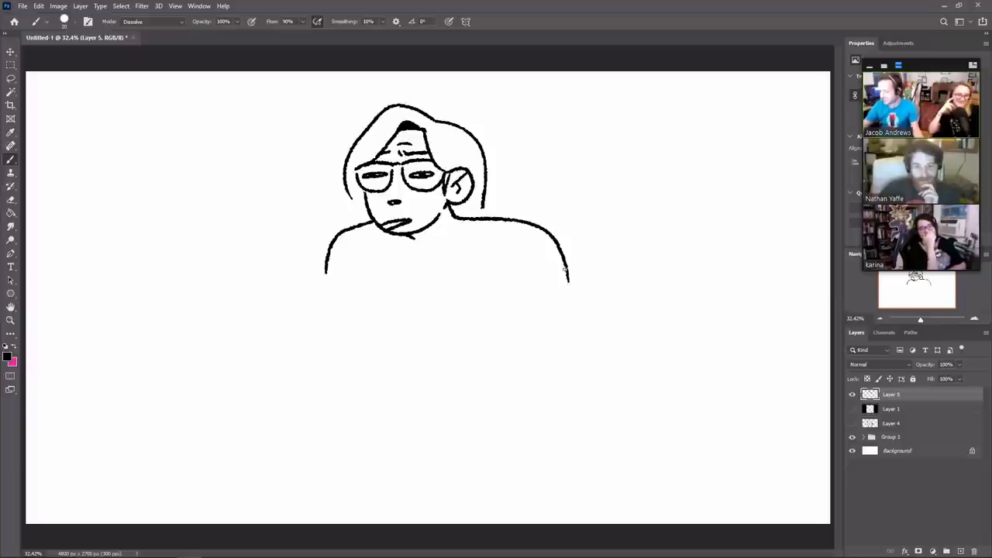
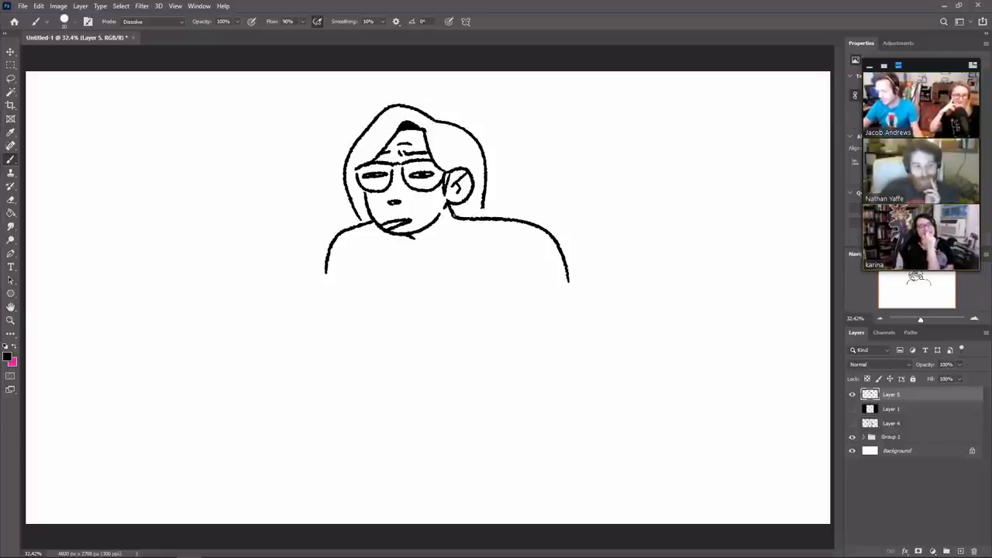
Step: Draw a pointed lock of hair hanging below the ear, and erase the shoulder line that crosses it
{"action": "mouse_move", "coordinate": [448, 206]}
{"action": "left_mouse_down"}
{"action": "mouse_move", "coordinate": [457, 260]}
{"action": "mouse_move", "coordinate": [465, 221]}
{"action": "left_mouse_up"}
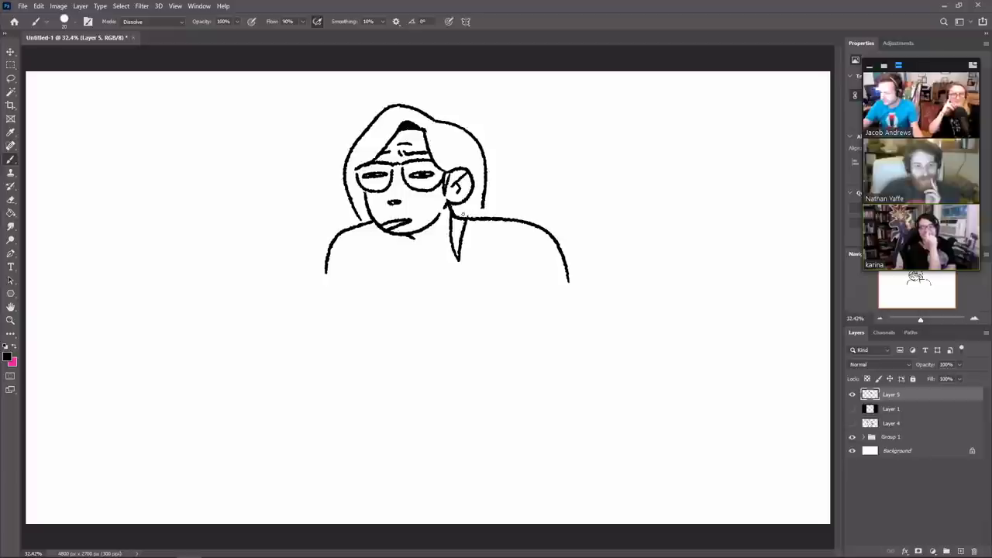
{"action": "key", "text": "e"}
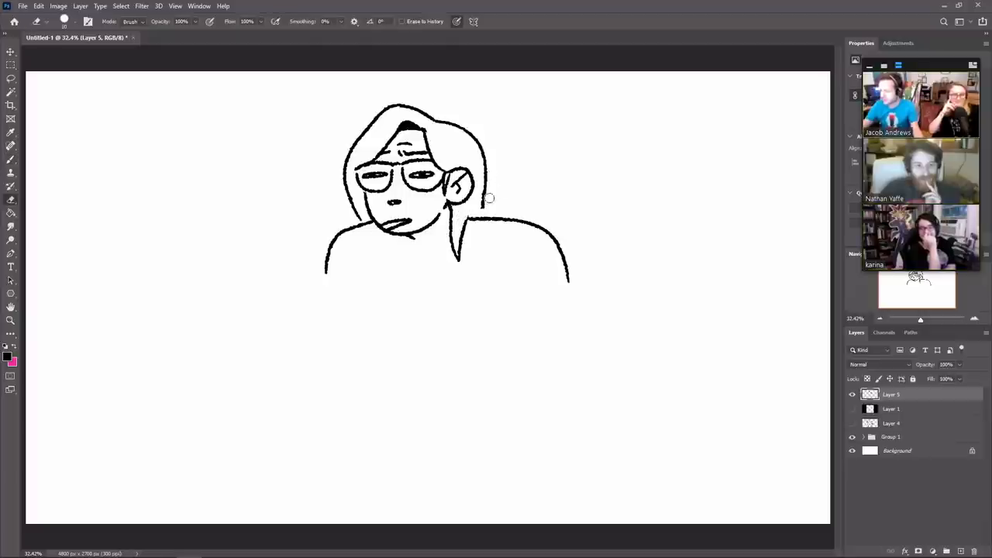
{"action": "key", "text": "b"}
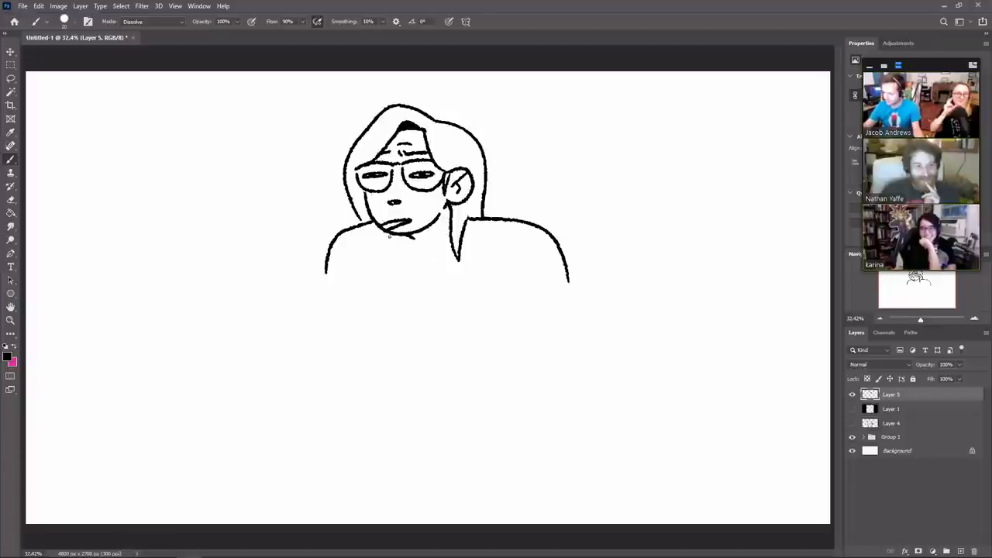
Step: Draw an open V-neck shirt collar with notched lapels on both sides, and a short line rising from its lowest point
{"action": "left_click_drag", "start_coordinate": [387, 235], "coordinate": [413, 275]}
{"action": "key", "text": "ctrl+z"}
{"action": "left_click_drag", "start_coordinate": [387, 233], "coordinate": [420, 277]}
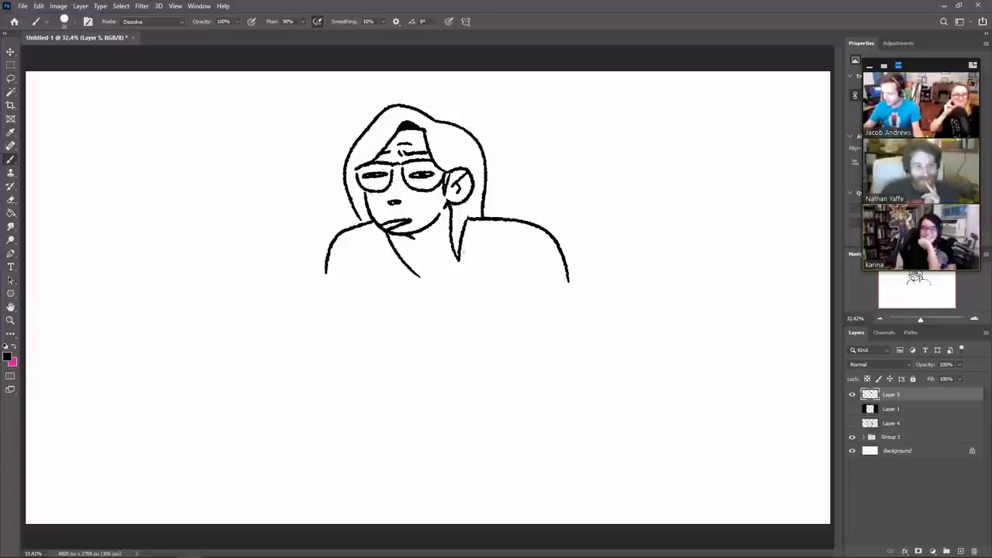
{"action": "mouse_move", "coordinate": [453, 245]}
{"action": "left_mouse_down"}
{"action": "mouse_move", "coordinate": [422, 278]}
{"action": "mouse_move", "coordinate": [378, 261]}
{"action": "mouse_move", "coordinate": [385, 248]}
{"action": "mouse_move", "coordinate": [367, 246]}
{"action": "mouse_move", "coordinate": [372, 222]}
{"action": "left_mouse_up"}
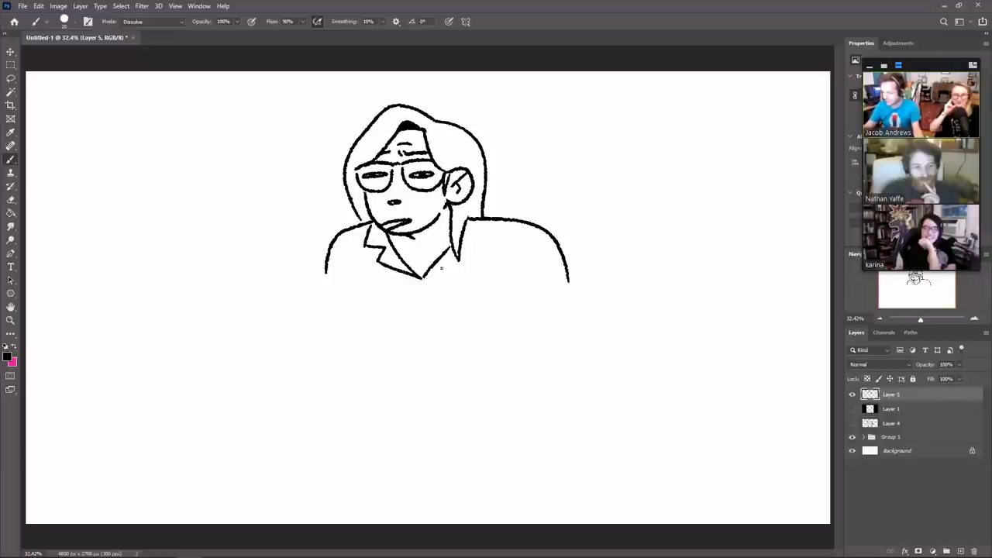
{"action": "left_click_drag", "start_coordinate": [424, 277], "coordinate": [479, 253]}
{"action": "key", "text": "ctrl+z"}
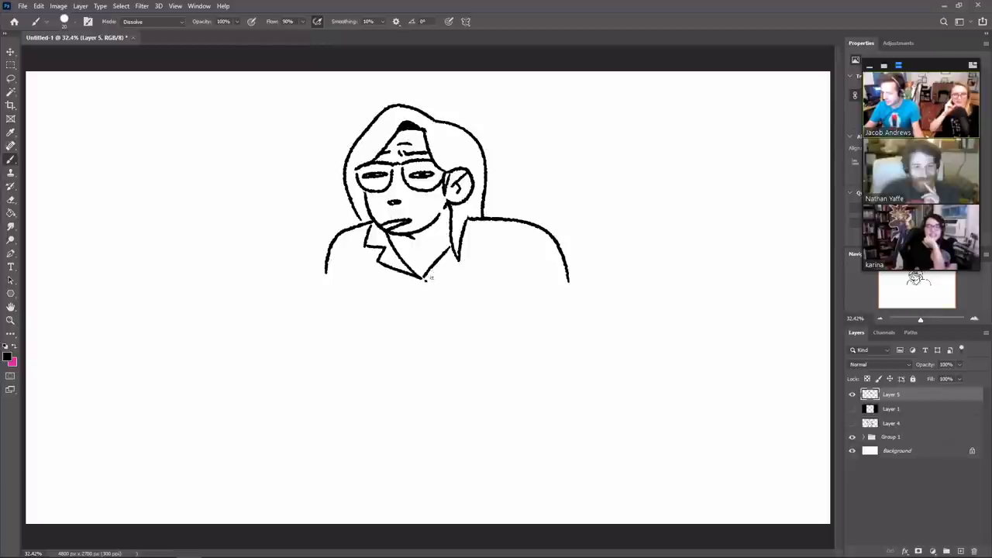
{"action": "mouse_move", "coordinate": [425, 277]}
{"action": "left_mouse_down"}
{"action": "mouse_move", "coordinate": [480, 252]}
{"action": "mouse_move", "coordinate": [468, 234]}
{"action": "mouse_move", "coordinate": [488, 237]}
{"action": "mouse_move", "coordinate": [489, 220]}
{"action": "left_mouse_up"}
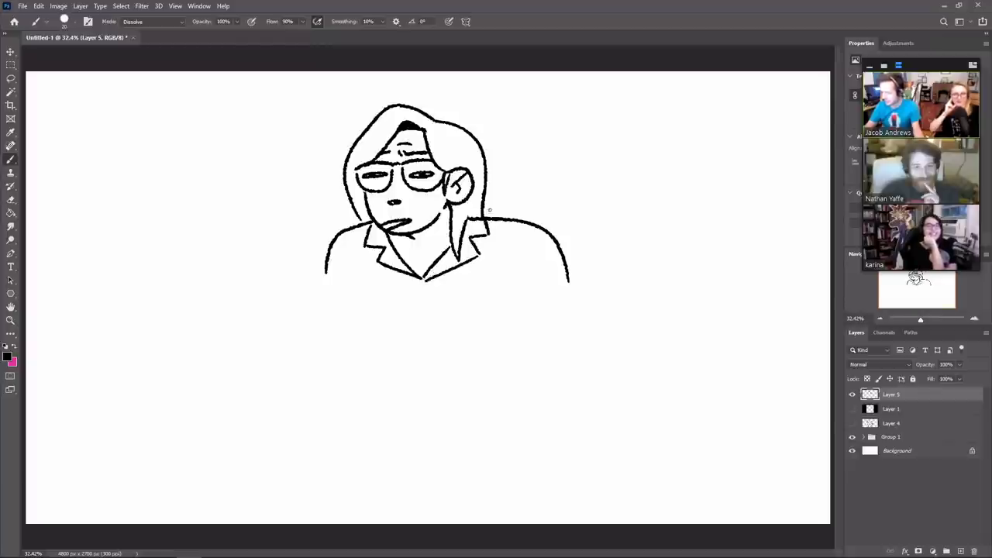
{"action": "left_click_drag", "start_coordinate": [420, 277], "coordinate": [427, 258]}
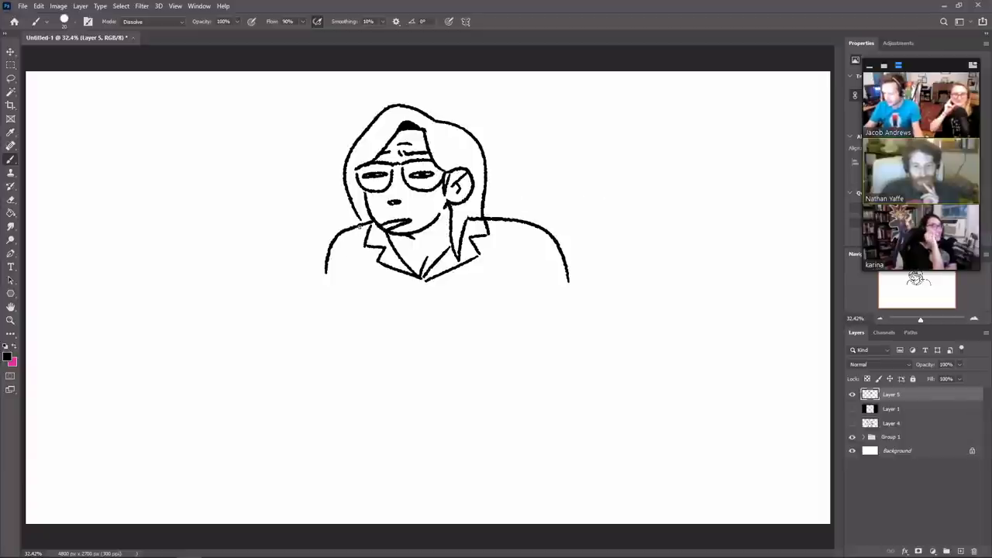
Step: Draw both sides of the torso down from the shoulders and extend the outer line of the lowered arm
{"action": "left_click_drag", "start_coordinate": [359, 225], "coordinate": [361, 313]}
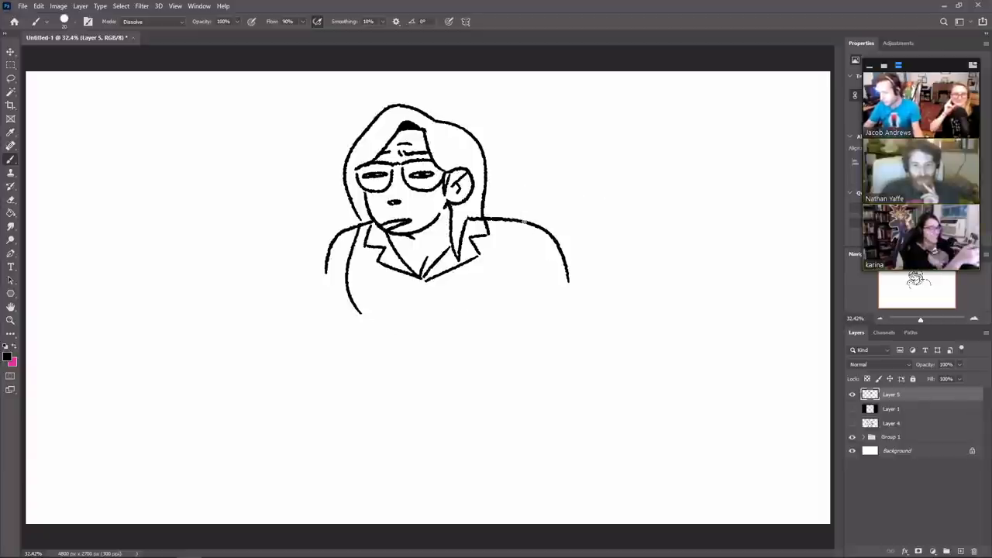
{"action": "left_click_drag", "start_coordinate": [500, 219], "coordinate": [511, 391]}
{"action": "left_click_drag", "start_coordinate": [568, 271], "coordinate": [570, 385]}
{"action": "key", "text": "ctrl+z"}
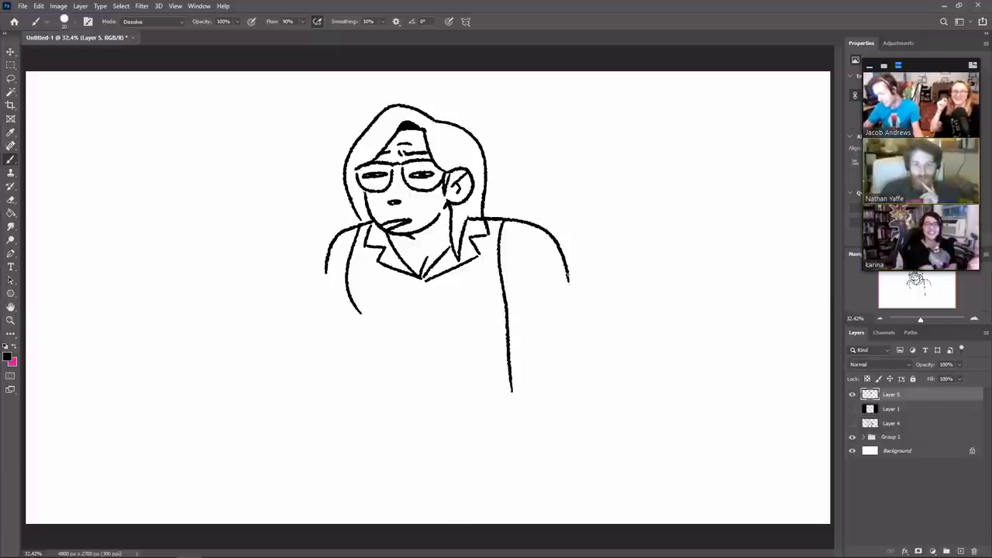
{"action": "left_click_drag", "start_coordinate": [570, 273], "coordinate": [573, 384]}
{"action": "mouse_move", "coordinate": [361, 311]}
{"action": "left_mouse_down"}
{"action": "mouse_move", "coordinate": [365, 363]}
{"action": "mouse_move", "coordinate": [380, 358]}
{"action": "mouse_move", "coordinate": [372, 361]}
{"action": "left_mouse_up"}
{"action": "key", "text": "ctrl+z"}
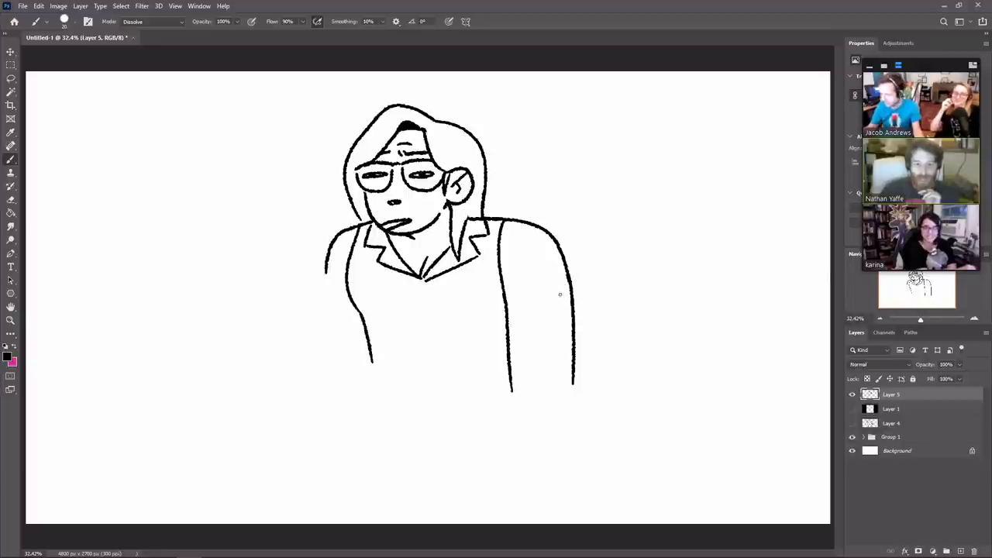
Step: Draw a short crease across the chest and a two-line button placket down the shirt, and lengthen the torso's side line
{"action": "mouse_move", "coordinate": [403, 315]}
{"action": "left_mouse_down"}
{"action": "mouse_move", "coordinate": [446, 318]}
{"action": "mouse_move", "coordinate": [448, 327]}
{"action": "left_mouse_up"}
{"action": "key", "text": "ctrl+z"}
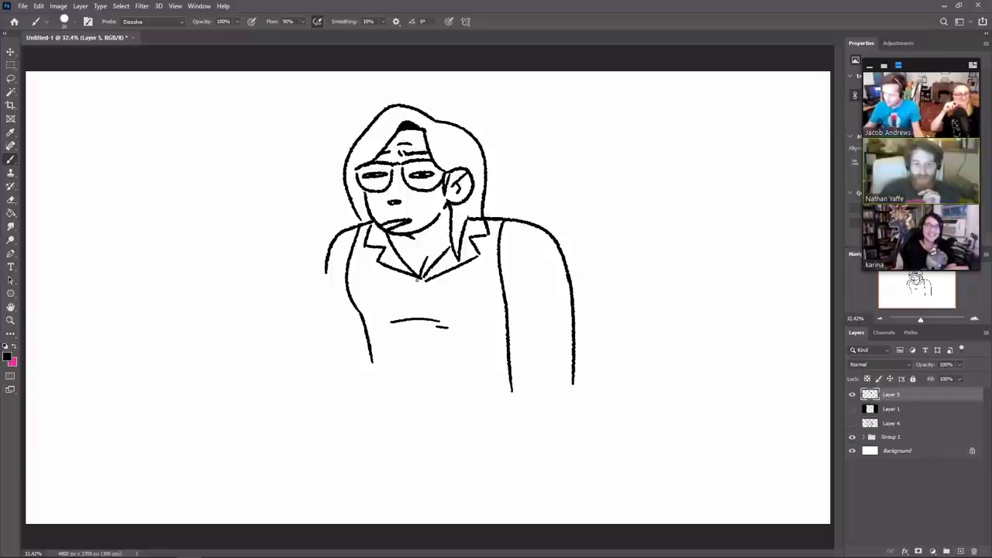
{"action": "mouse_move", "coordinate": [417, 275]}
{"action": "left_mouse_down"}
{"action": "mouse_move", "coordinate": [419, 321]}
{"action": "mouse_move", "coordinate": [428, 317]}
{"action": "mouse_move", "coordinate": [425, 369]}
{"action": "left_mouse_up"}
{"action": "left_click_drag", "start_coordinate": [430, 326], "coordinate": [436, 374]}
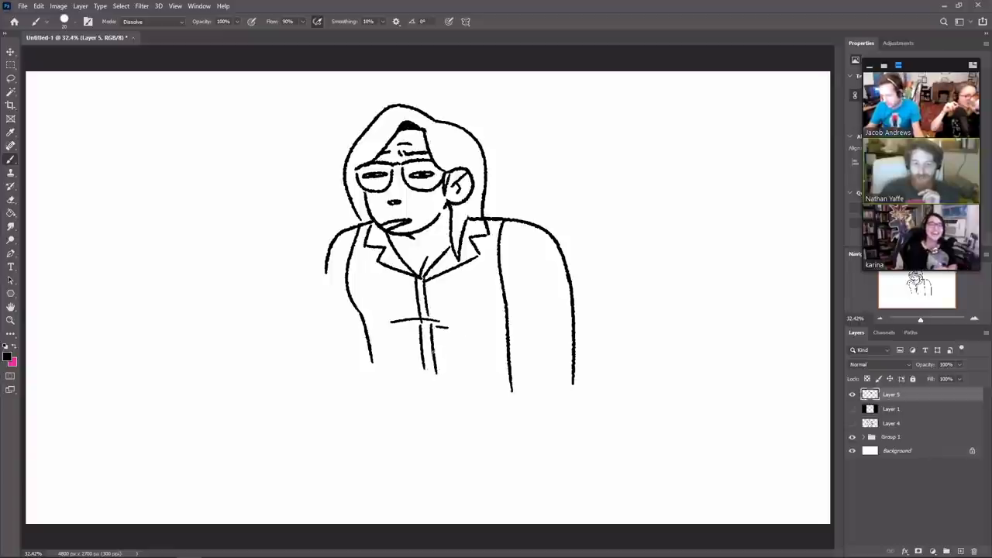
{"action": "left_click_drag", "start_coordinate": [371, 360], "coordinate": [374, 387]}
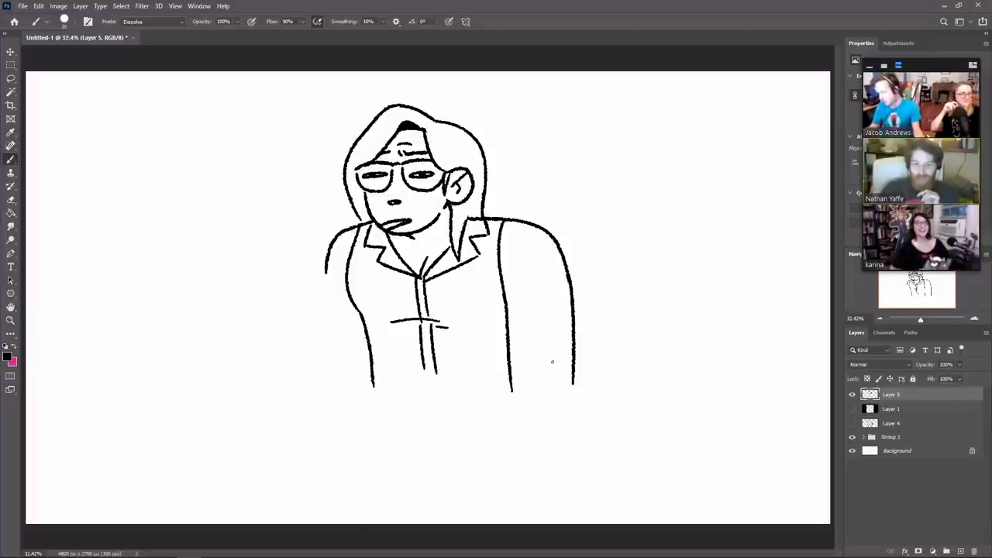
Step: Draw a two-line sleeve cuff, forearm and closed fist on the lowered arm, and erase the cuff line's overshoot
{"action": "left_click_drag", "start_coordinate": [510, 339], "coordinate": [569, 334]}
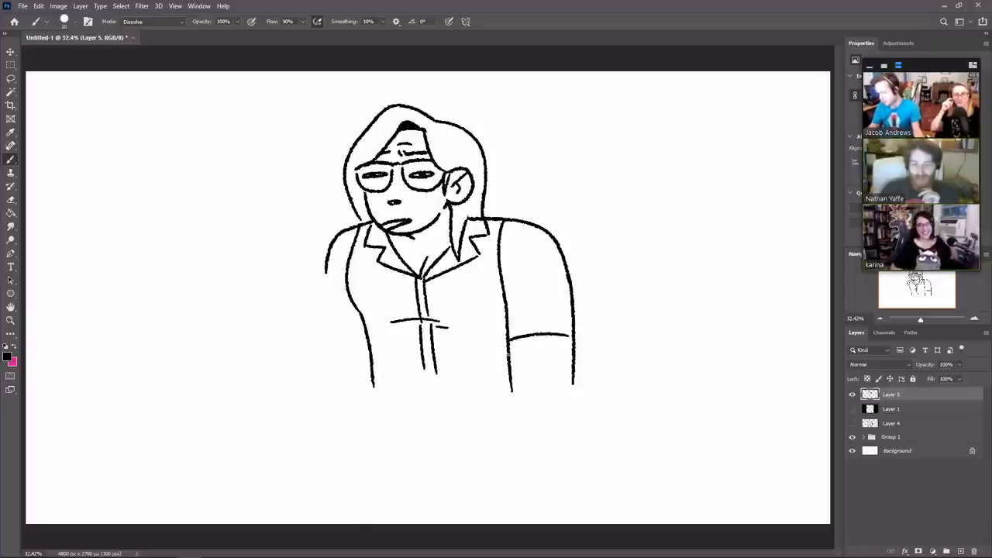
{"action": "left_click_drag", "start_coordinate": [509, 355], "coordinate": [578, 353]}
{"action": "left_click_drag", "start_coordinate": [510, 385], "coordinate": [529, 432]}
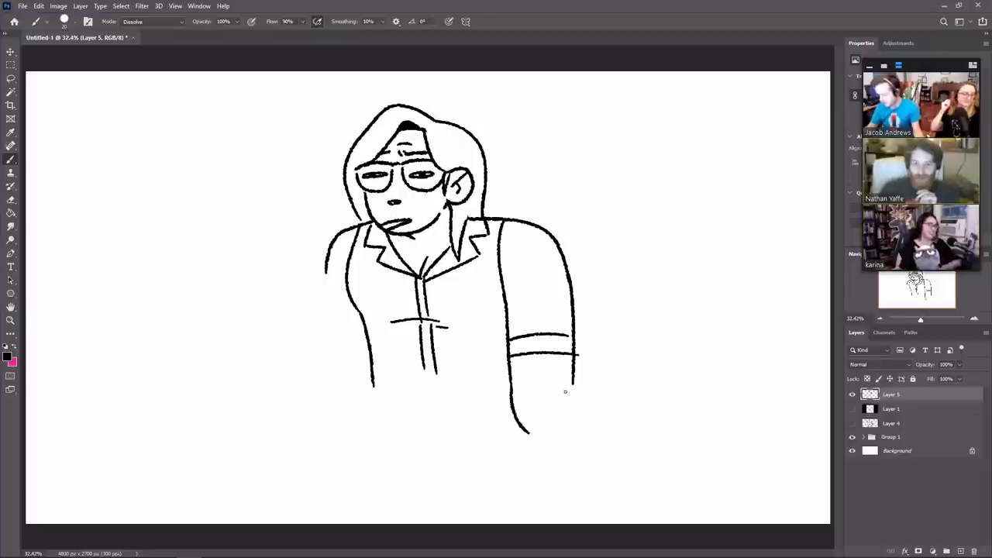
{"action": "mouse_move", "coordinate": [573, 380]}
{"action": "left_mouse_down"}
{"action": "mouse_move", "coordinate": [583, 415]}
{"action": "mouse_move", "coordinate": [561, 404]}
{"action": "mouse_move", "coordinate": [565, 426]}
{"action": "mouse_move", "coordinate": [540, 430]}
{"action": "left_mouse_up"}
{"action": "mouse_move", "coordinate": [535, 416]}
{"action": "left_mouse_down"}
{"action": "mouse_move", "coordinate": [544, 428]}
{"action": "mouse_move", "coordinate": [532, 436]}
{"action": "left_mouse_up"}
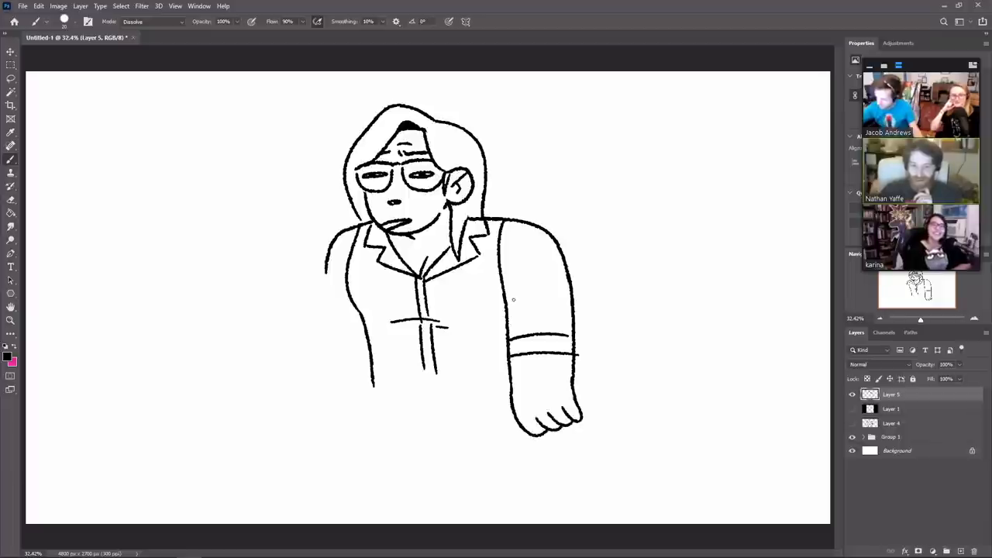
{"action": "key", "text": "e"}
{"action": "left_click_drag", "start_coordinate": [575, 355], "coordinate": [581, 350]}
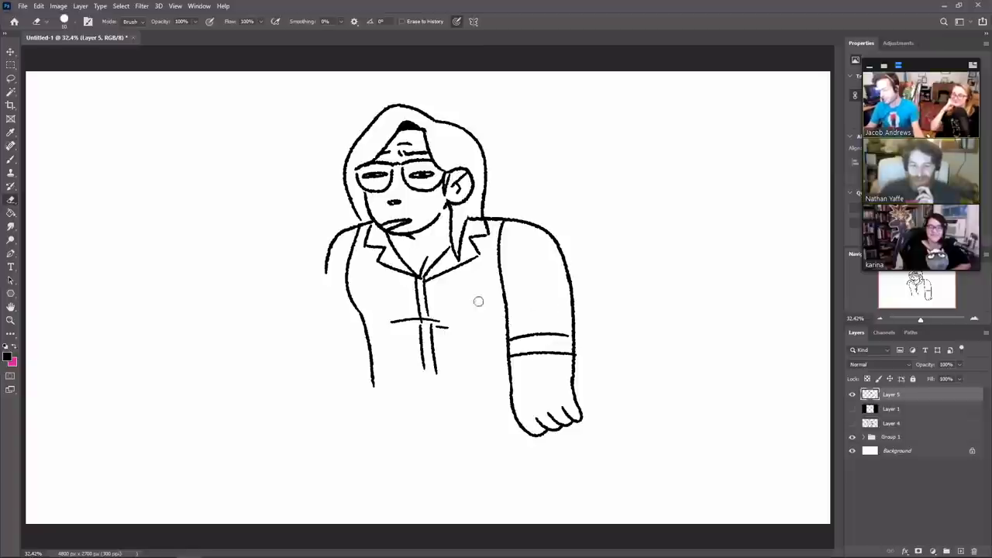
{"action": "key", "text": "b"}
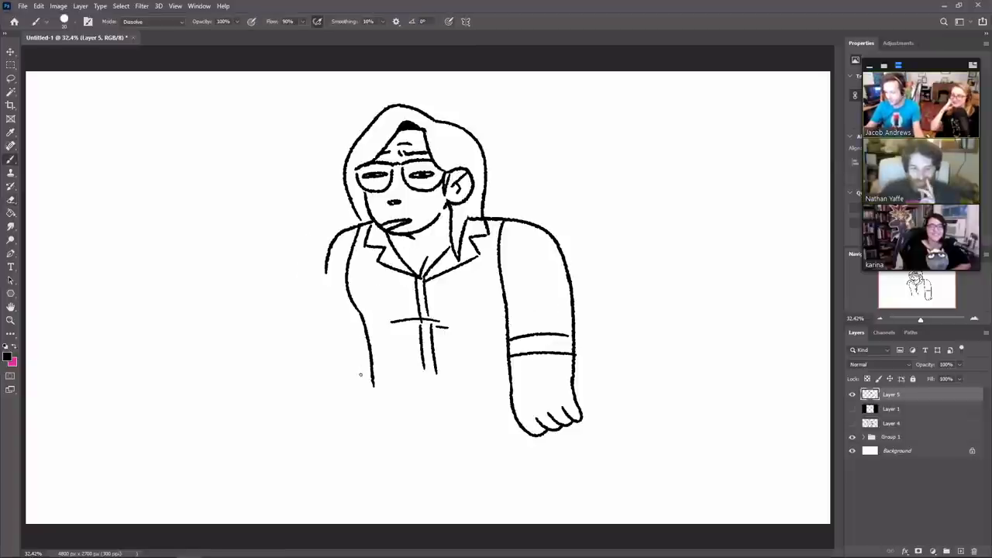
Step: Draw the other arm bent upward with a pointing hand, and add a sleeve cuff at its elbow
{"action": "mouse_move", "coordinate": [333, 338]}
{"action": "left_mouse_down"}
{"action": "mouse_move", "coordinate": [355, 383]}
{"action": "mouse_move", "coordinate": [272, 320]}
{"action": "left_mouse_up"}
{"action": "key", "text": "ctrl+z"}
{"action": "left_click_drag", "start_coordinate": [301, 287], "coordinate": [349, 332]}
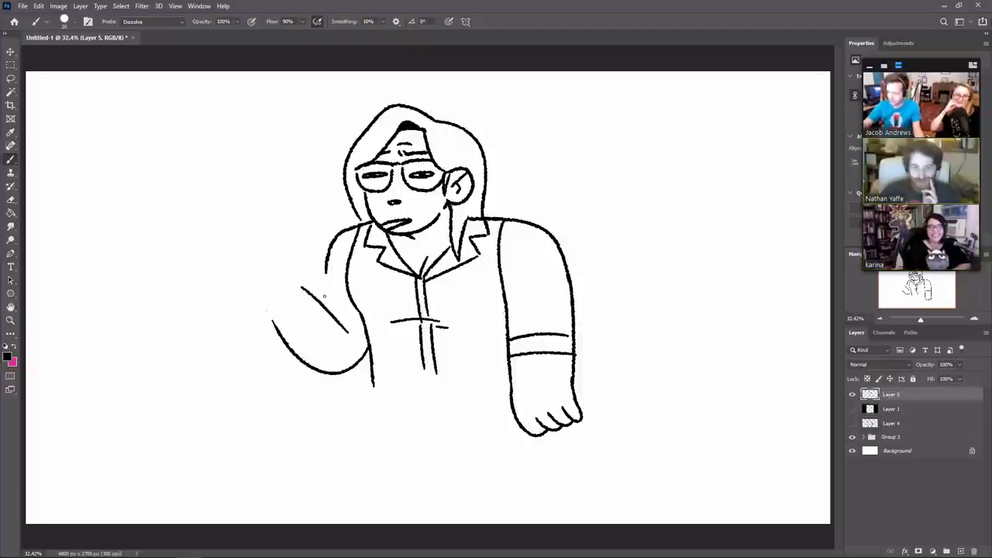
{"action": "left_click_drag", "start_coordinate": [326, 270], "coordinate": [324, 300]}
{"action": "key", "text": "e"}
{"action": "mouse_move", "coordinate": [347, 334]}
{"action": "left_mouse_down"}
{"action": "mouse_move", "coordinate": [264, 289]}
{"action": "mouse_move", "coordinate": [302, 287]}
{"action": "mouse_move", "coordinate": [269, 255]}
{"action": "mouse_move", "coordinate": [255, 294]}
{"action": "mouse_move", "coordinate": [266, 304]}
{"action": "mouse_move", "coordinate": [260, 274]}
{"action": "mouse_move", "coordinate": [271, 316]}
{"action": "left_mouse_up"}
{"action": "key", "text": "b"}
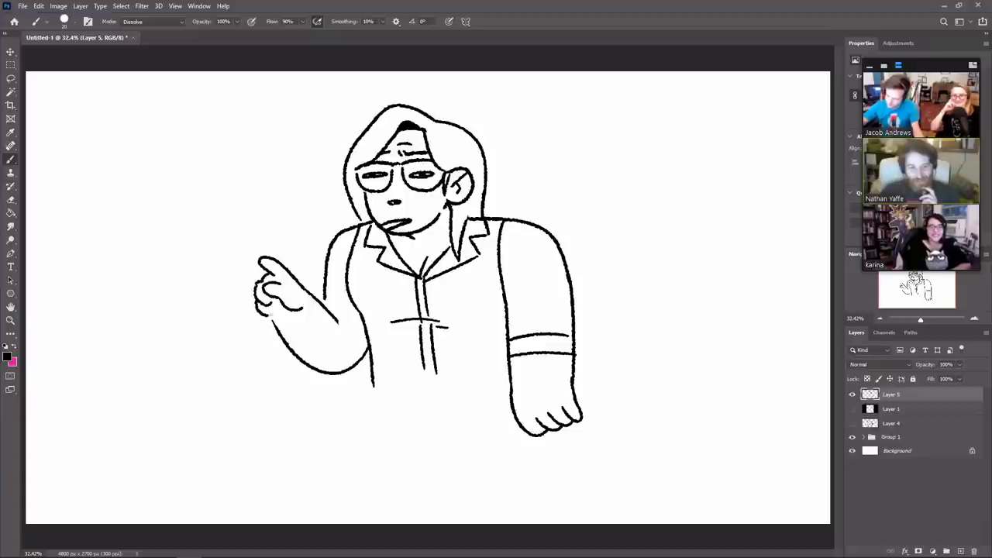
{"action": "left_click_drag", "start_coordinate": [334, 319], "coordinate": [365, 358]}
{"action": "left_click_drag", "start_coordinate": [348, 319], "coordinate": [362, 329]}
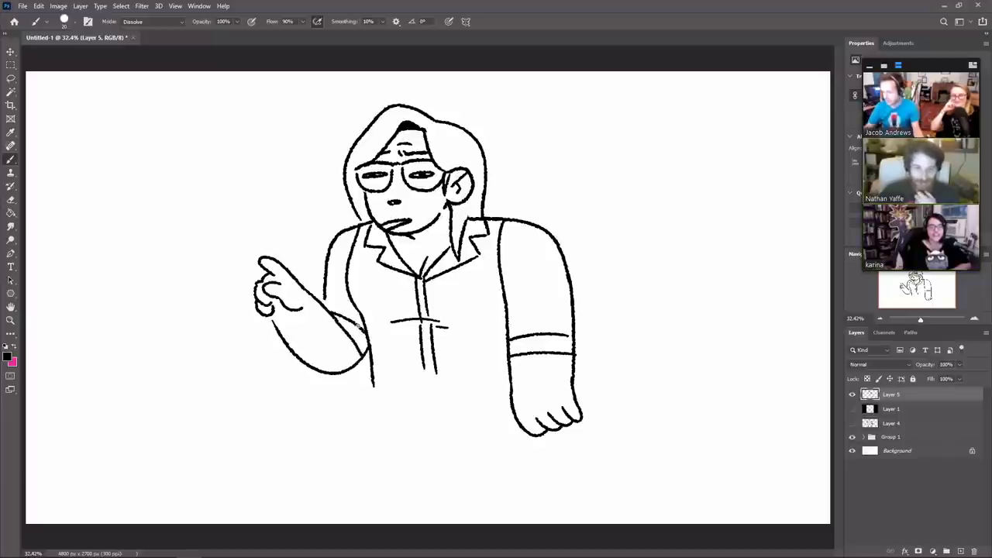
Step: Draw the shirt hem across the waist, with a rectangular belt buckle and pairs of belt-loop lines below it
{"action": "mouse_move", "coordinate": [372, 370]}
{"action": "left_mouse_down"}
{"action": "mouse_move", "coordinate": [374, 395]}
{"action": "mouse_move", "coordinate": [397, 400]}
{"action": "mouse_move", "coordinate": [509, 392]}
{"action": "left_mouse_up"}
{"action": "mouse_move", "coordinate": [377, 399]}
{"action": "left_mouse_down"}
{"action": "mouse_move", "coordinate": [375, 413]}
{"action": "mouse_move", "coordinate": [431, 418]}
{"action": "mouse_move", "coordinate": [451, 417]}
{"action": "mouse_move", "coordinate": [453, 398]}
{"action": "left_mouse_up"}
{"action": "left_click_drag", "start_coordinate": [392, 399], "coordinate": [401, 417]}
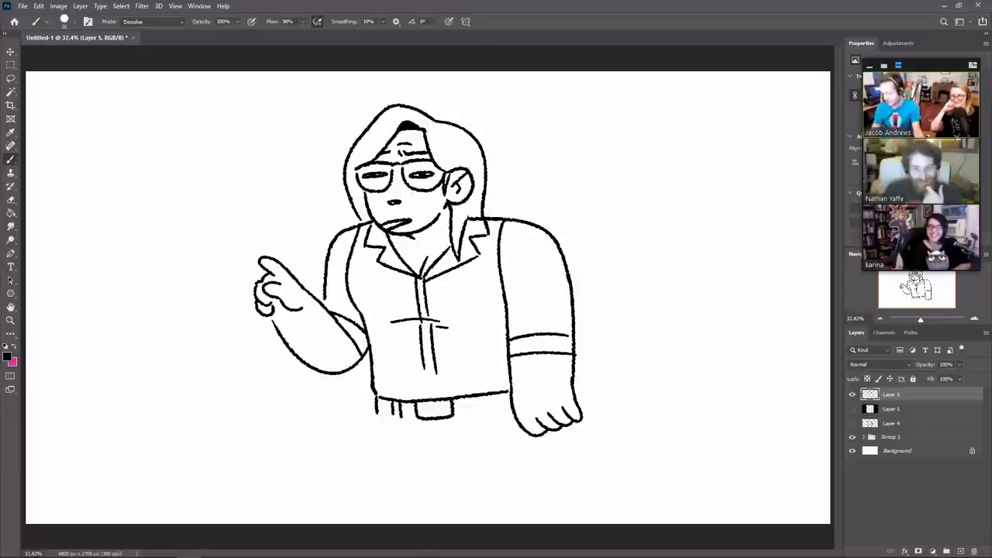
{"action": "left_click_drag", "start_coordinate": [473, 395], "coordinate": [482, 414]}
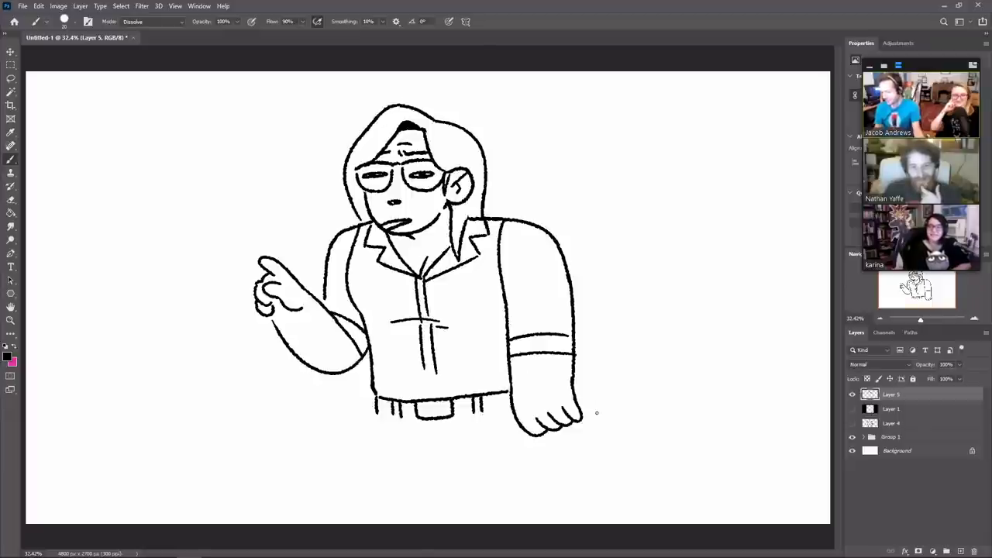
Step: Scale the figure down to about 90% higher on the canvas, and draw three question marks beside the head
{"action": "key", "text": "ctrl+t"}
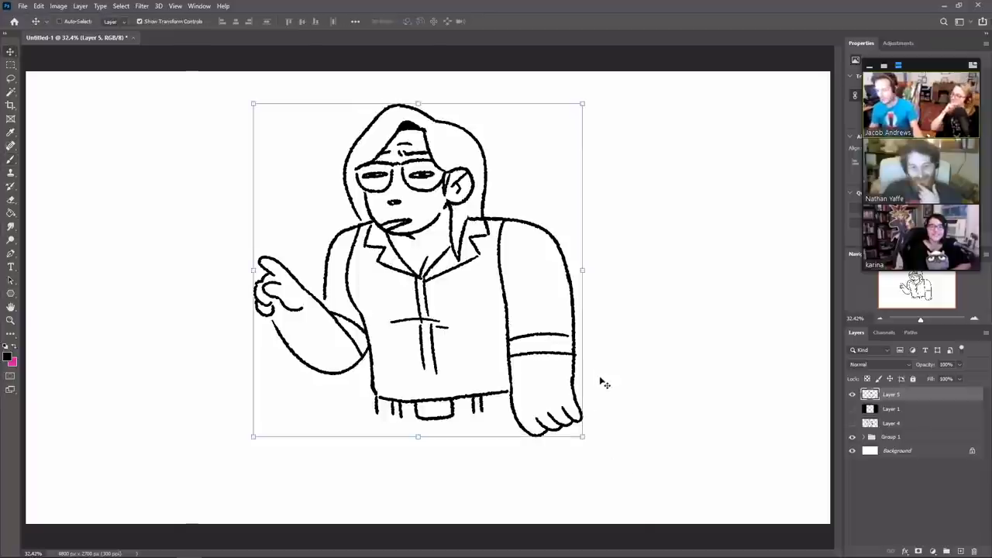
{"action": "mouse_move", "coordinate": [580, 435]}
{"action": "left_mouse_down"}
{"action": "mouse_move", "coordinate": [571, 411]}
{"action": "mouse_move", "coordinate": [550, 403]}
{"action": "mouse_move", "coordinate": [549, 362]}
{"action": "left_mouse_up"}
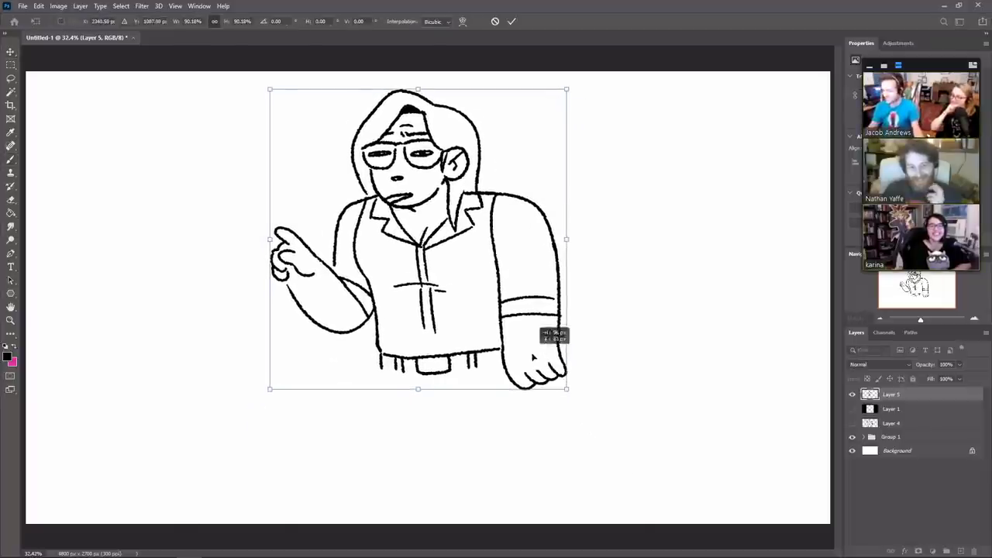
{"action": "left_click", "coordinate": [512, 21]}
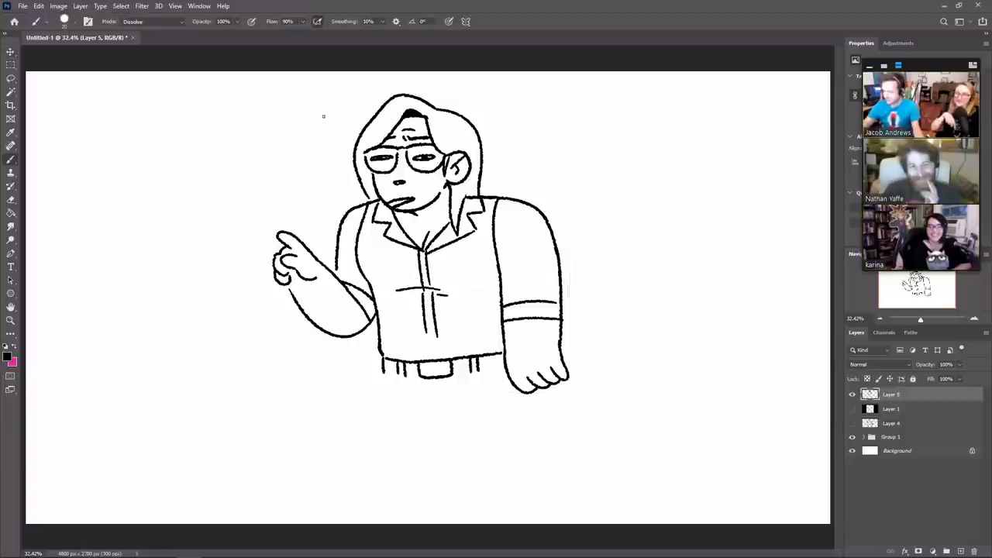
{"action": "left_click_drag", "start_coordinate": [315, 113], "coordinate": [355, 99]}
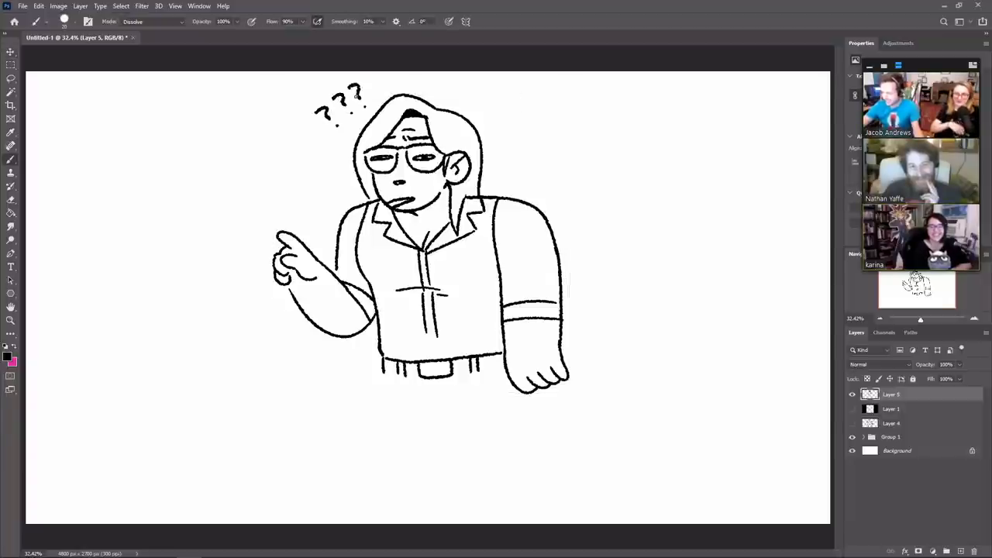
Step: Draw the outer and inner lines of the trouser leg below the raised arm
{"action": "left_click_drag", "start_coordinate": [383, 369], "coordinate": [378, 446]}
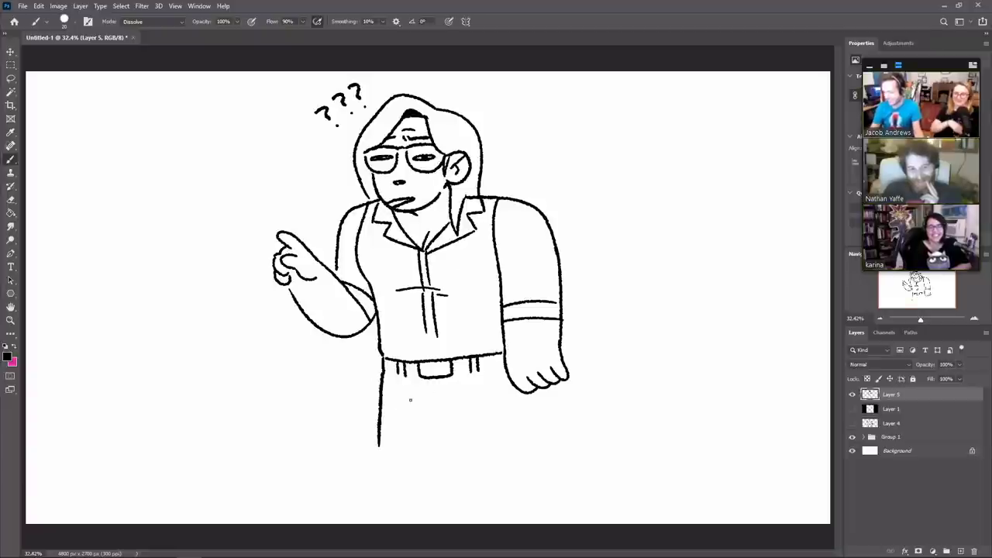
{"action": "left_click_drag", "start_coordinate": [534, 396], "coordinate": [540, 451]}
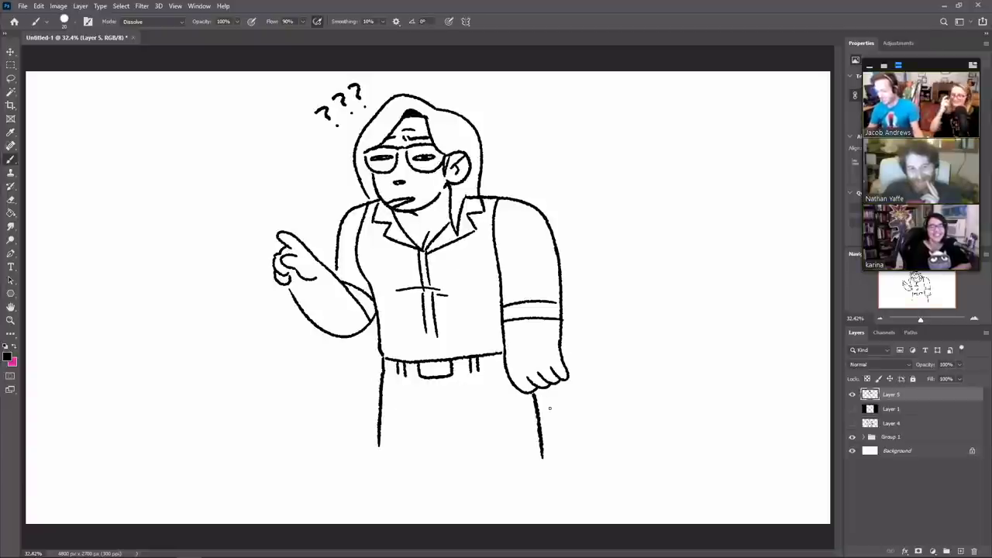
{"action": "key", "text": "ctrl+z"}
{"action": "left_click_drag", "start_coordinate": [545, 388], "coordinate": [537, 423]}
{"action": "key", "text": "ctrl+z"}
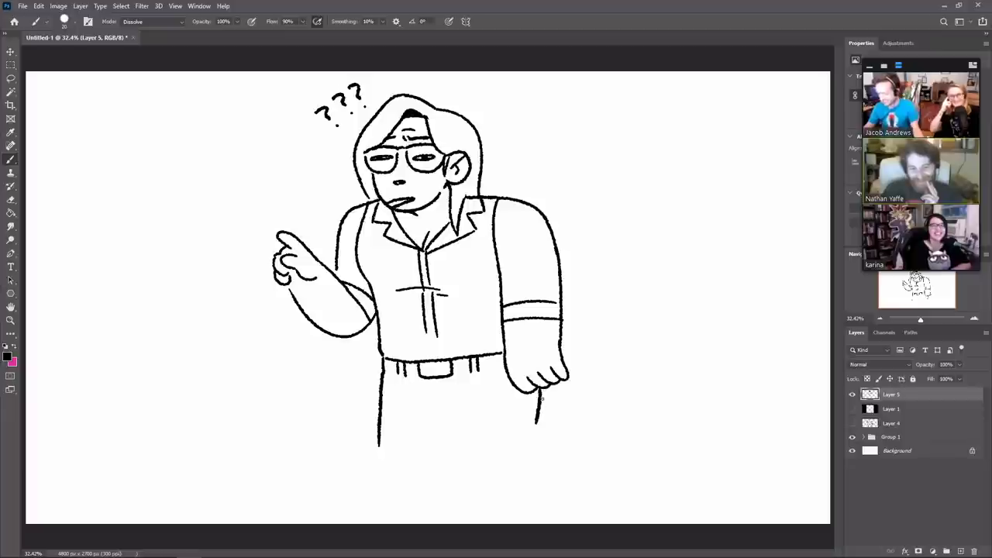
{"action": "left_click_drag", "start_coordinate": [379, 446], "coordinate": [383, 499]}
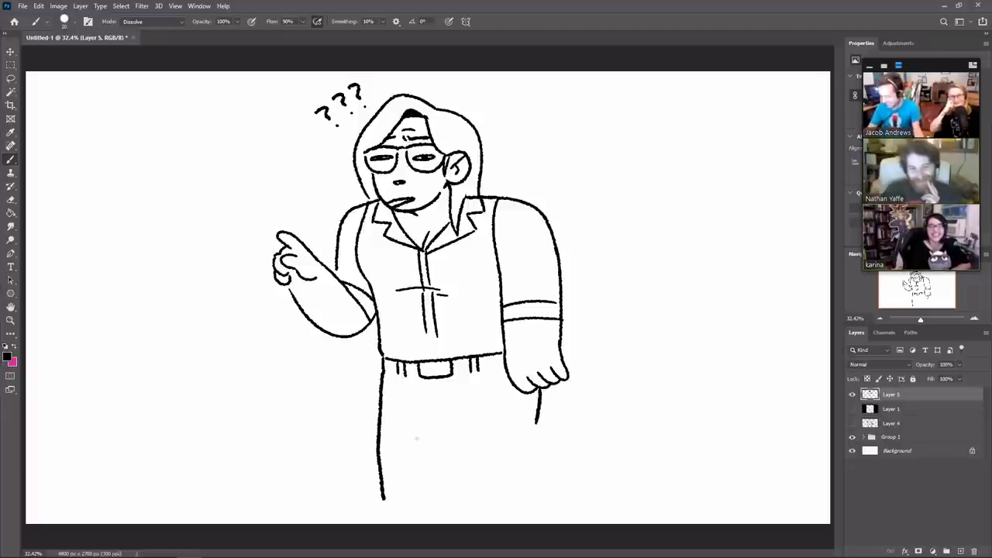
{"action": "mouse_move", "coordinate": [432, 420]}
{"action": "left_mouse_down"}
{"action": "mouse_move", "coordinate": [447, 421]}
{"action": "mouse_move", "coordinate": [426, 441]}
{"action": "mouse_move", "coordinate": [426, 490]}
{"action": "mouse_move", "coordinate": [419, 453]}
{"action": "mouse_move", "coordinate": [418, 497]}
{"action": "left_mouse_up"}
{"action": "key", "text": "ctrl+z"}
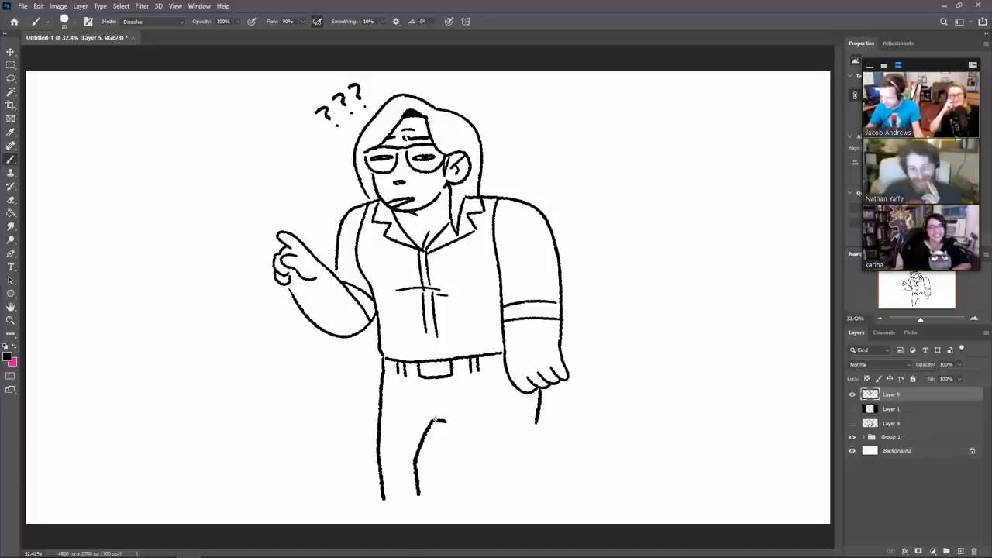
Step: Draw the crotch line and the second trouser leg, and remove the stray line hanging below the fist
{"action": "mouse_move", "coordinate": [437, 420]}
{"action": "left_mouse_down"}
{"action": "mouse_move", "coordinate": [459, 420]}
{"action": "mouse_move", "coordinate": [488, 498]}
{"action": "left_mouse_up"}
{"action": "key", "text": "ctrl+z"}
{"action": "left_click_drag", "start_coordinate": [462, 423], "coordinate": [488, 493]}
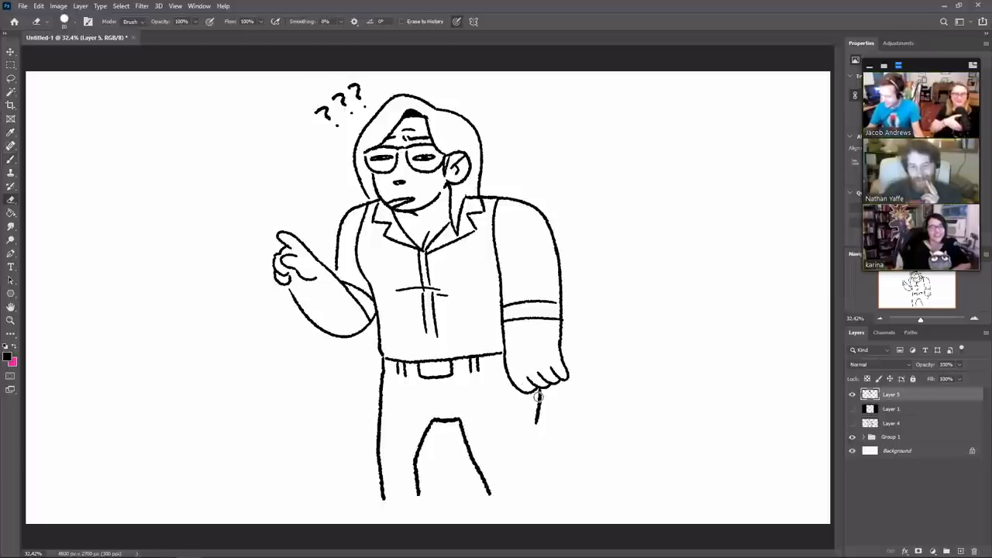
{"action": "key", "text": "ctrl+z"}
{"action": "mouse_move", "coordinate": [518, 389]}
{"action": "left_mouse_down"}
{"action": "mouse_move", "coordinate": [519, 465]}
{"action": "mouse_move", "coordinate": [530, 479]}
{"action": "mouse_move", "coordinate": [510, 438]}
{"action": "mouse_move", "coordinate": [518, 487]}
{"action": "left_mouse_up"}
{"action": "key", "text": "ctrl+z"}
Step: Scale the whole figure and question marks down to 92.62%
{"action": "key", "text": "ctrl+t"}
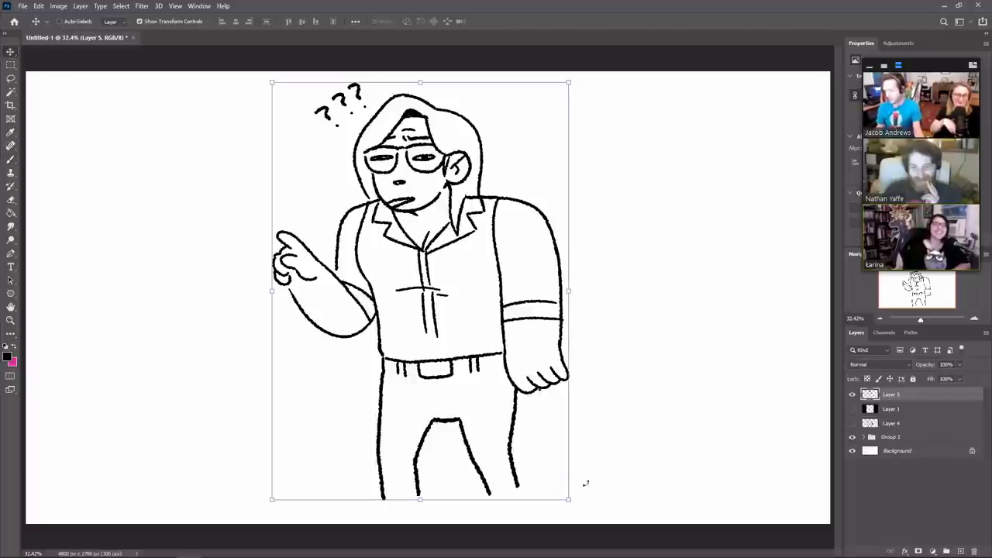
{"action": "left_click_drag", "start_coordinate": [571, 503], "coordinate": [546, 466]}
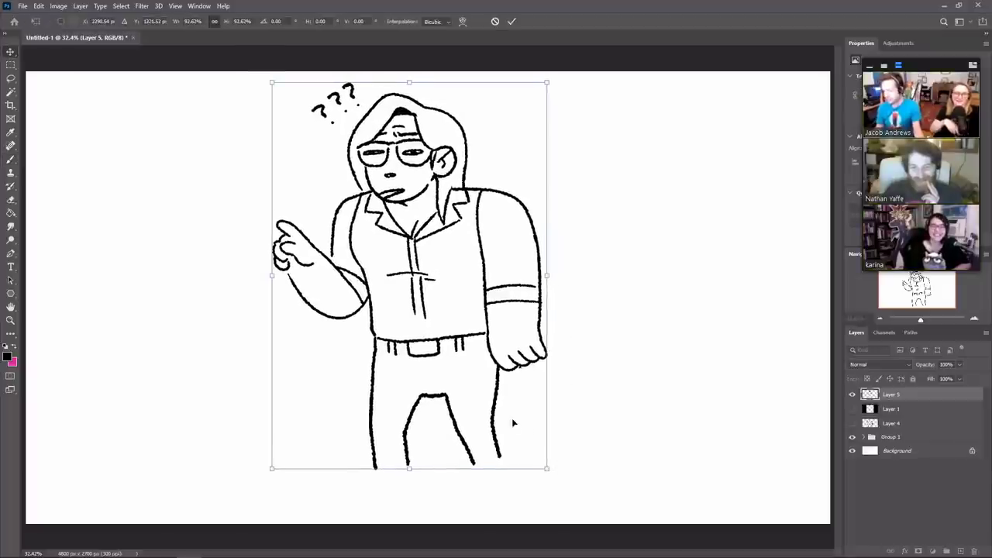
{"action": "left_click", "coordinate": [511, 21]}
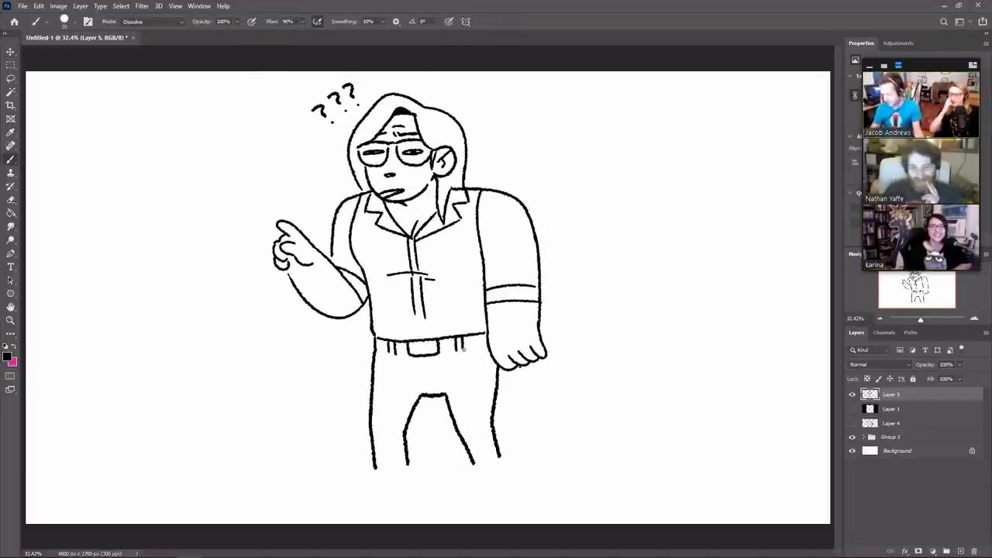
Step: Outline the belt between the loops and fill its segments solid black, leaving the buckle and loops white
{"action": "left_click_drag", "start_coordinate": [463, 351], "coordinate": [488, 349]}
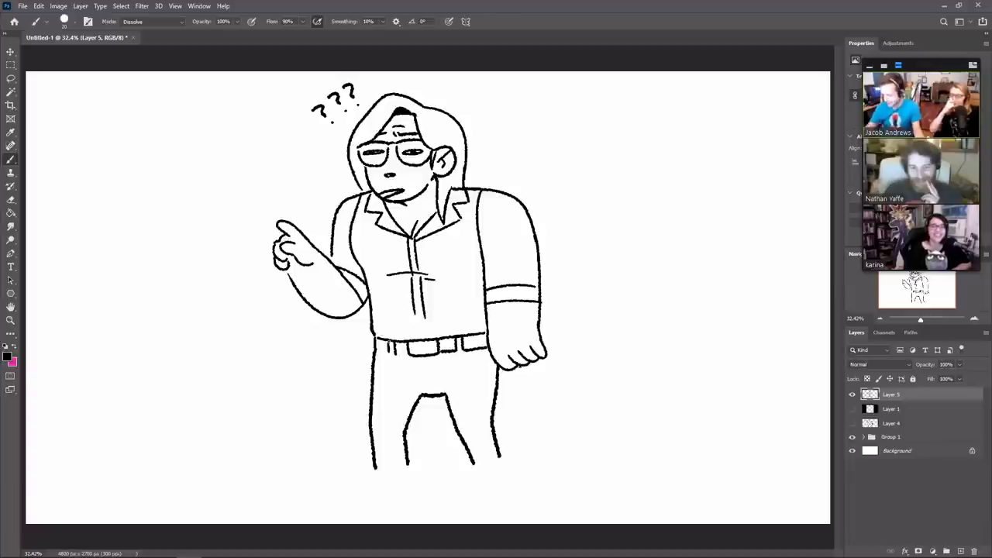
{"action": "mouse_move", "coordinate": [414, 354]}
{"action": "left_mouse_down"}
{"action": "mouse_move", "coordinate": [378, 353]}
{"action": "mouse_move", "coordinate": [487, 343]}
{"action": "left_mouse_up"}
Step: Draw a two-line trouser fly below the buckle and a seam down the leg beside the fist
{"action": "mouse_move", "coordinate": [422, 371]}
{"action": "left_mouse_down"}
{"action": "mouse_move", "coordinate": [425, 394]}
{"action": "mouse_move", "coordinate": [437, 393]}
{"action": "left_mouse_up"}
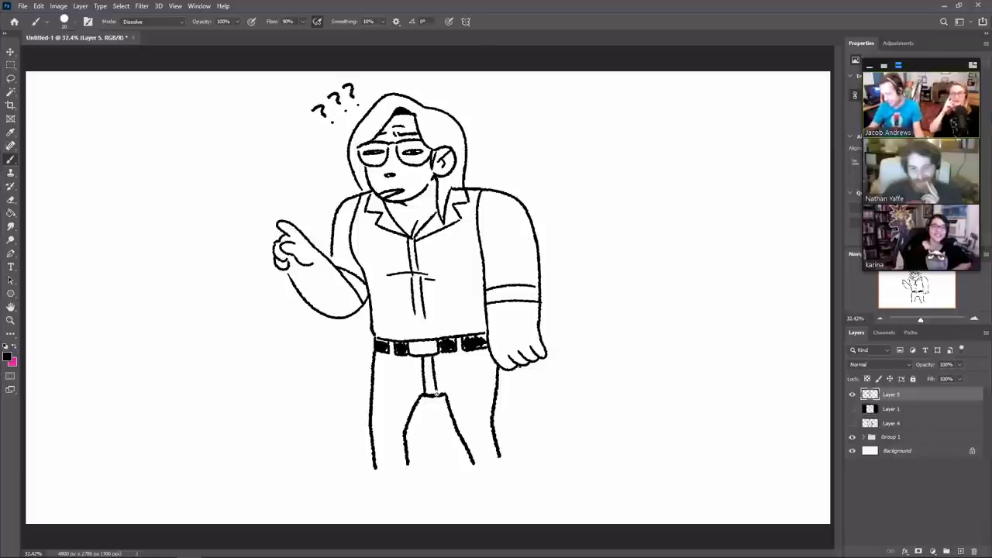
{"action": "key", "text": "ctrl+z"}
{"action": "key", "text": "ctrl+z"}
{"action": "mouse_move", "coordinate": [417, 357]}
{"action": "left_mouse_down"}
{"action": "mouse_move", "coordinate": [422, 391]}
{"action": "mouse_move", "coordinate": [434, 394]}
{"action": "left_mouse_up"}
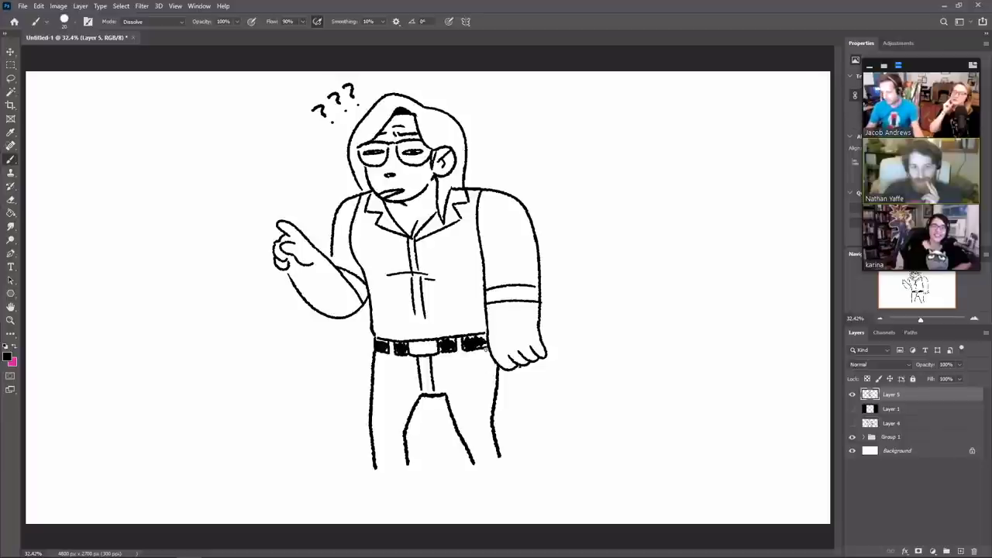
{"action": "left_click_drag", "start_coordinate": [486, 347], "coordinate": [489, 459]}
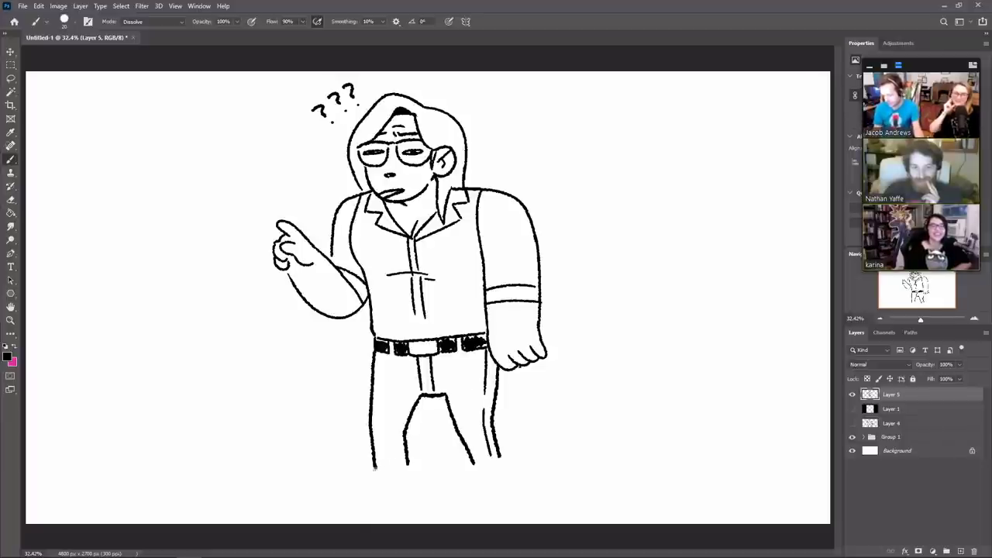
Step: Draw flat-soled feet at the ends of both trouser legs, and erase and reshape the crotch line into a rounder curve
{"action": "mouse_move", "coordinate": [374, 468]}
{"action": "left_mouse_down"}
{"action": "mouse_move", "coordinate": [364, 482]}
{"action": "mouse_move", "coordinate": [389, 484]}
{"action": "mouse_move", "coordinate": [361, 480]}
{"action": "mouse_move", "coordinate": [409, 482]}
{"action": "mouse_move", "coordinate": [413, 465]}
{"action": "left_mouse_up"}
{"action": "key", "text": "ctrl+z"}
{"action": "mouse_move", "coordinate": [473, 463]}
{"action": "left_mouse_down"}
{"action": "mouse_move", "coordinate": [470, 480]}
{"action": "mouse_move", "coordinate": [472, 471]}
{"action": "mouse_move", "coordinate": [470, 479]}
{"action": "mouse_move", "coordinate": [508, 473]}
{"action": "mouse_move", "coordinate": [511, 485]}
{"action": "mouse_move", "coordinate": [497, 453]}
{"action": "left_mouse_up"}
{"action": "key", "text": "ctrl+z"}
{"action": "key", "text": "ctrl+z"}
{"action": "key", "text": "e"}
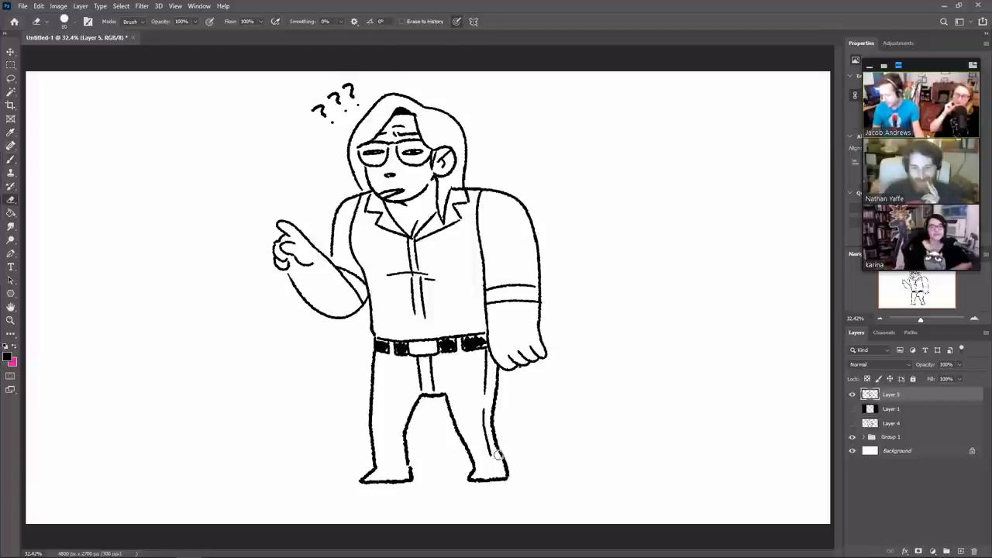
{"action": "mouse_move", "coordinate": [440, 392]}
{"action": "left_mouse_down"}
{"action": "mouse_move", "coordinate": [426, 393]}
{"action": "mouse_move", "coordinate": [448, 402]}
{"action": "left_mouse_up"}
{"action": "key", "text": "b"}
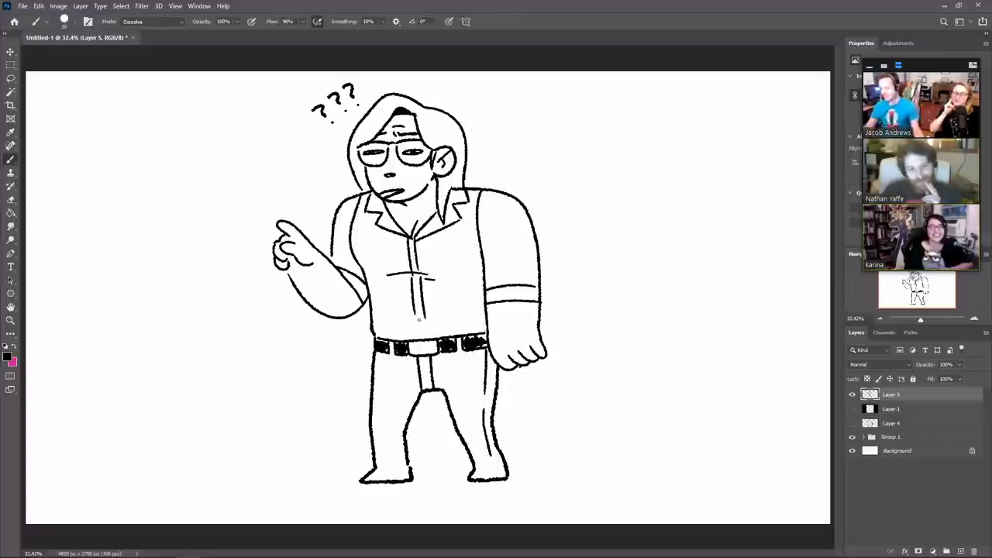
Step: Extend the shirt placket down to the belt, and draw a large rounded backpack behind the figure with straps over both shoulders
{"action": "left_click_drag", "start_coordinate": [417, 338], "coordinate": [422, 311]}
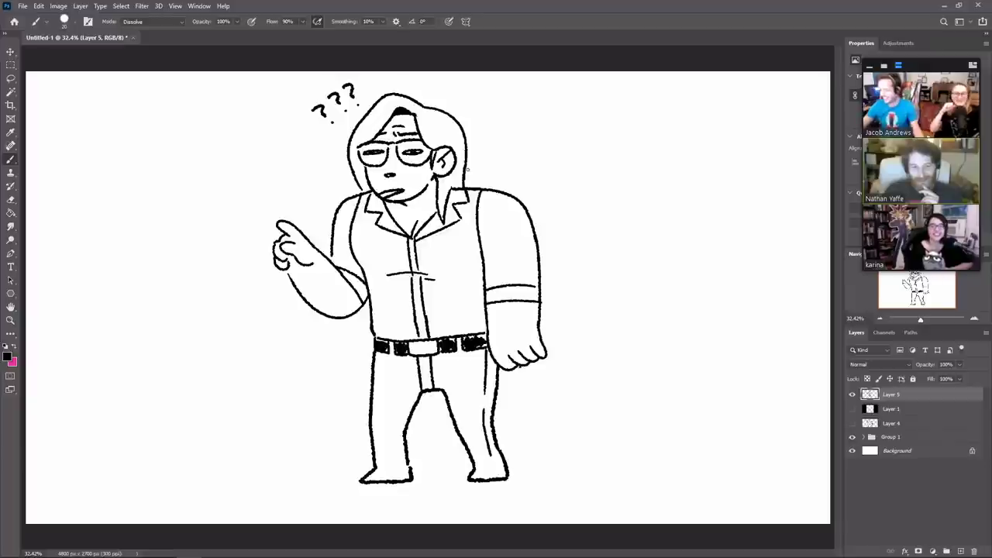
{"action": "mouse_move", "coordinate": [467, 168]}
{"action": "left_mouse_down"}
{"action": "mouse_move", "coordinate": [485, 163]}
{"action": "mouse_move", "coordinate": [565, 196]}
{"action": "mouse_move", "coordinate": [577, 288]}
{"action": "mouse_move", "coordinate": [556, 340]}
{"action": "mouse_move", "coordinate": [541, 344]}
{"action": "left_mouse_up"}
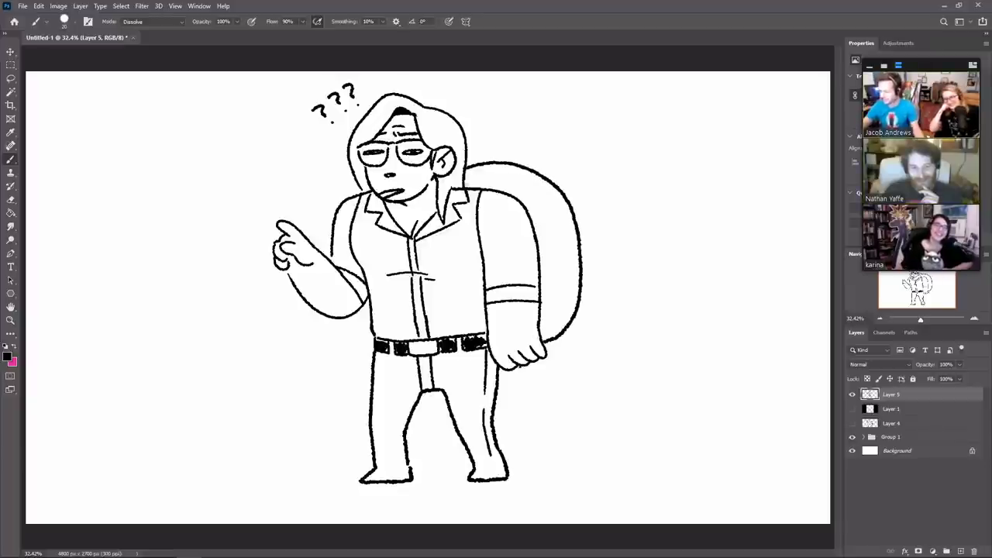
{"action": "key", "text": "e"}
{"action": "mouse_move", "coordinate": [466, 191]}
{"action": "left_mouse_down"}
{"action": "mouse_move", "coordinate": [475, 188]}
{"action": "mouse_move", "coordinate": [469, 240]}
{"action": "mouse_move", "coordinate": [483, 263]}
{"action": "left_mouse_up"}
{"action": "key", "text": "b"}
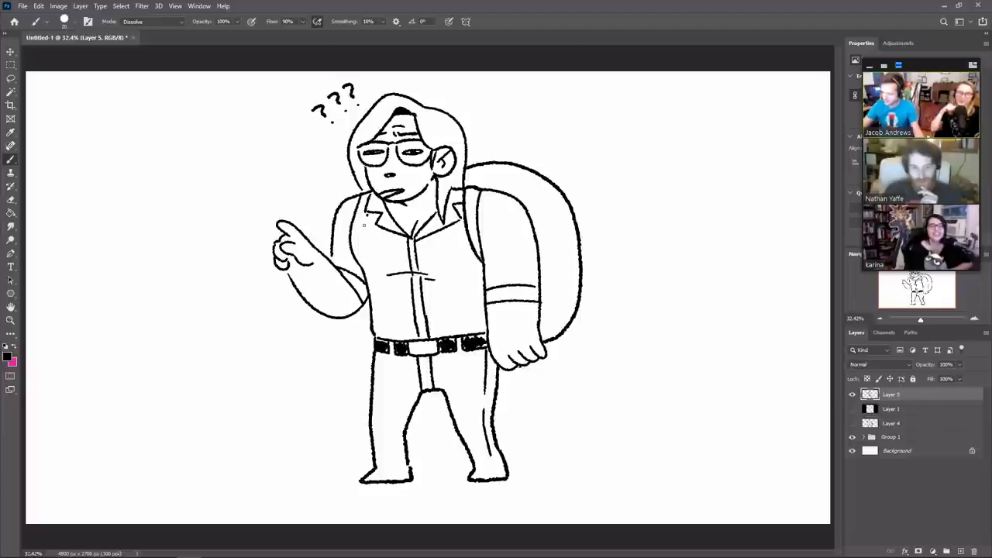
{"action": "left_click_drag", "start_coordinate": [351, 197], "coordinate": [346, 233]}
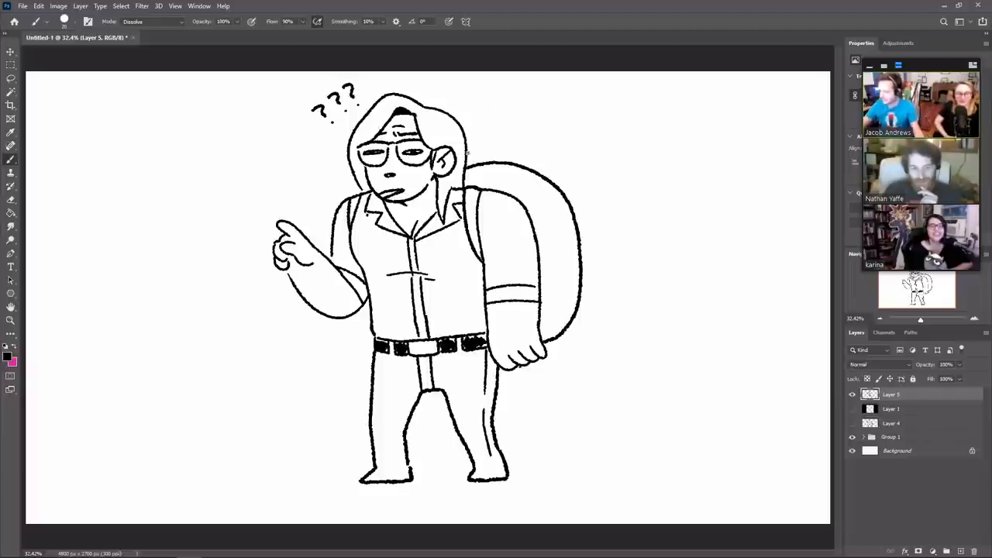
Step: Draw a thick black carry handle on top of the backpack and two pocket bulges along its outer edge
{"action": "mouse_move", "coordinate": [476, 172]}
{"action": "left_mouse_down"}
{"action": "mouse_move", "coordinate": [477, 147]}
{"action": "mouse_move", "coordinate": [508, 141]}
{"action": "mouse_move", "coordinate": [519, 149]}
{"action": "mouse_move", "coordinate": [514, 175]}
{"action": "mouse_move", "coordinate": [506, 155]}
{"action": "mouse_move", "coordinate": [481, 166]}
{"action": "mouse_move", "coordinate": [485, 146]}
{"action": "mouse_move", "coordinate": [500, 144]}
{"action": "mouse_move", "coordinate": [487, 147]}
{"action": "mouse_move", "coordinate": [516, 161]}
{"action": "mouse_move", "coordinate": [477, 162]}
{"action": "mouse_move", "coordinate": [499, 143]}
{"action": "mouse_move", "coordinate": [518, 159]}
{"action": "mouse_move", "coordinate": [476, 166]}
{"action": "mouse_move", "coordinate": [492, 147]}
{"action": "left_mouse_up"}
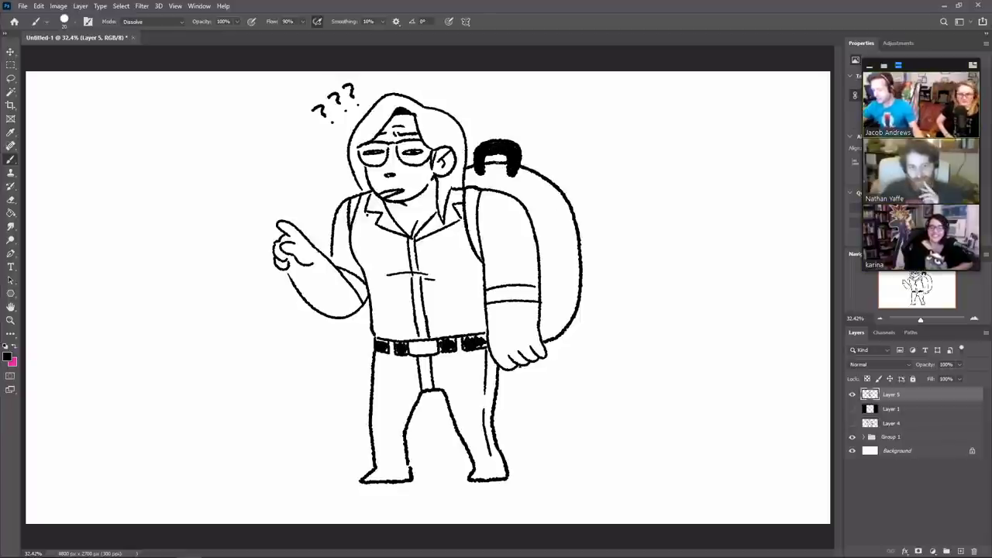
{"action": "mouse_move", "coordinate": [562, 192]}
{"action": "left_mouse_down"}
{"action": "mouse_move", "coordinate": [578, 203]}
{"action": "mouse_move", "coordinate": [575, 247]}
{"action": "left_mouse_up"}
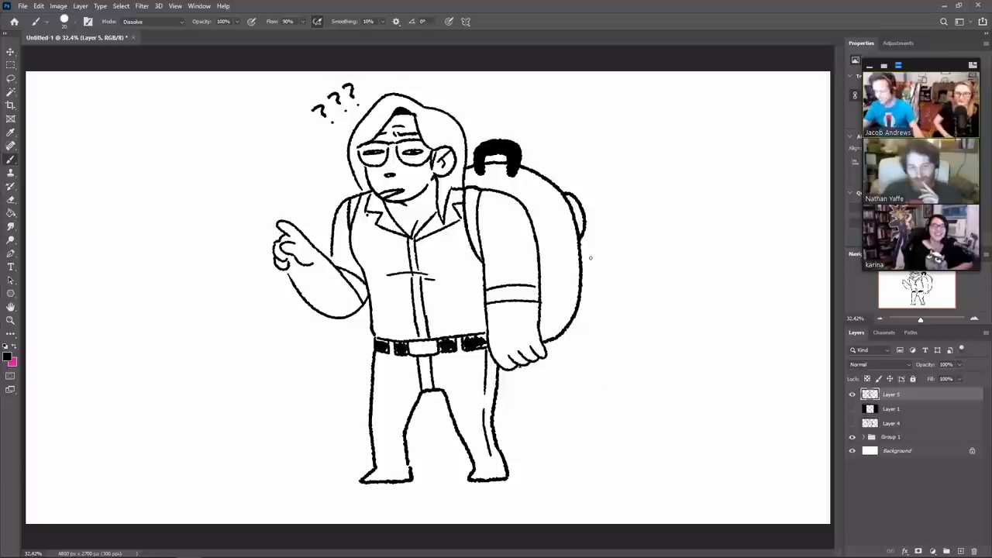
{"action": "mouse_move", "coordinate": [579, 250]}
{"action": "left_mouse_down"}
{"action": "mouse_move", "coordinate": [594, 278]}
{"action": "mouse_move", "coordinate": [589, 309]}
{"action": "mouse_move", "coordinate": [577, 316]}
{"action": "mouse_move", "coordinate": [553, 260]}
{"action": "left_mouse_up"}
{"action": "key", "text": "ctrl+z"}
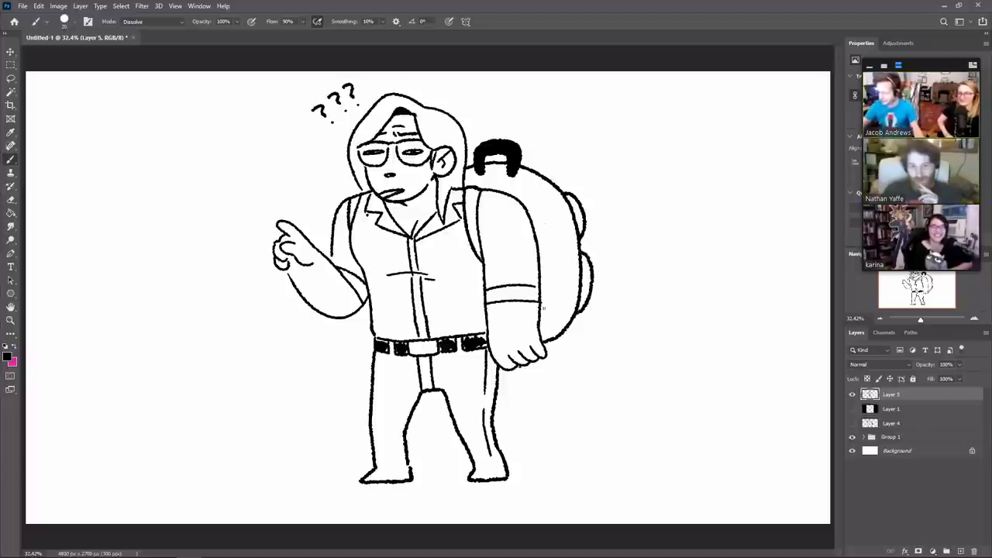
Step: Sketch a curved seam along the backpack's side, and erase its lower part beside the arm
{"action": "left_click_drag", "start_coordinate": [540, 330], "coordinate": [555, 248]}
{"action": "key", "text": "ctrl+z"}
{"action": "mouse_move", "coordinate": [540, 331]}
{"action": "left_mouse_down"}
{"action": "mouse_move", "coordinate": [549, 259]}
{"action": "mouse_move", "coordinate": [541, 321]}
{"action": "left_mouse_up"}
{"action": "key", "text": "ctrl+z"}
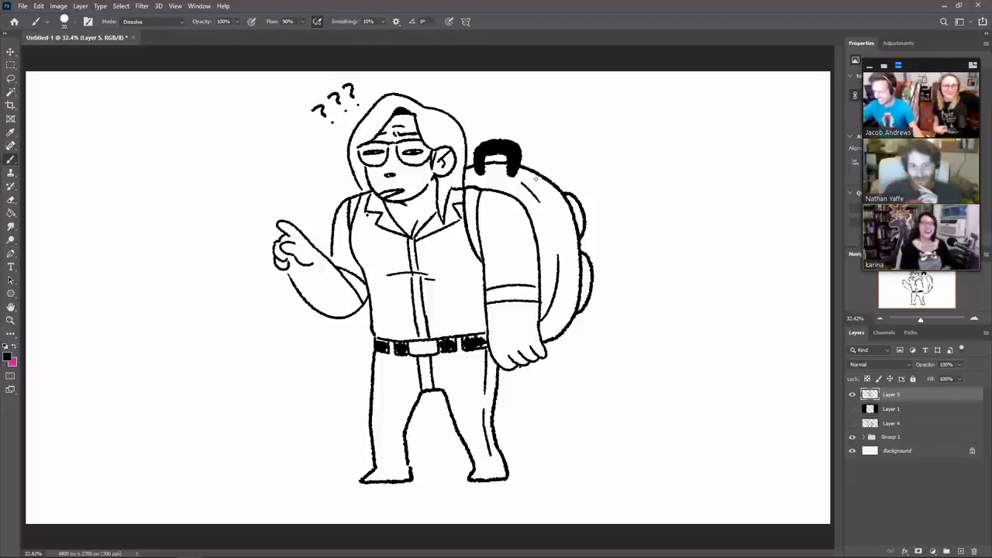
{"action": "key", "text": "e"}
{"action": "mouse_move", "coordinate": [542, 321]}
{"action": "left_mouse_down"}
{"action": "mouse_move", "coordinate": [556, 294]}
{"action": "mouse_move", "coordinate": [540, 313]}
{"action": "mouse_move", "coordinate": [584, 292]}
{"action": "mouse_move", "coordinate": [561, 249]}
{"action": "left_mouse_up"}
Step: Draw a horizontal seam across the lower backpack and a long vertical seam running down to it
{"action": "key", "text": "b"}
{"action": "key", "text": "e"}
{"action": "key", "text": "b"}
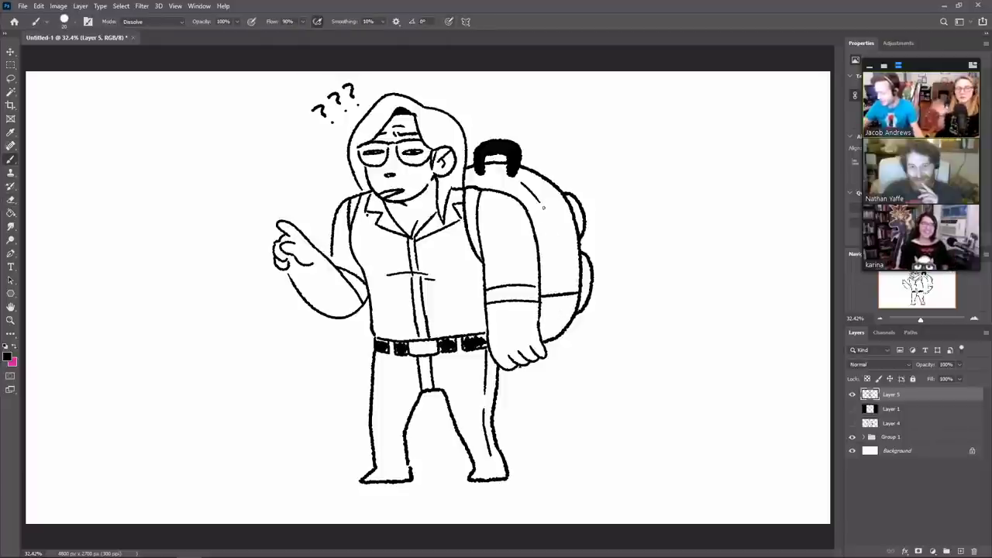
{"action": "left_click_drag", "start_coordinate": [544, 210], "coordinate": [559, 299]}
{"action": "key", "text": "e"}
{"action": "key", "text": "b"}
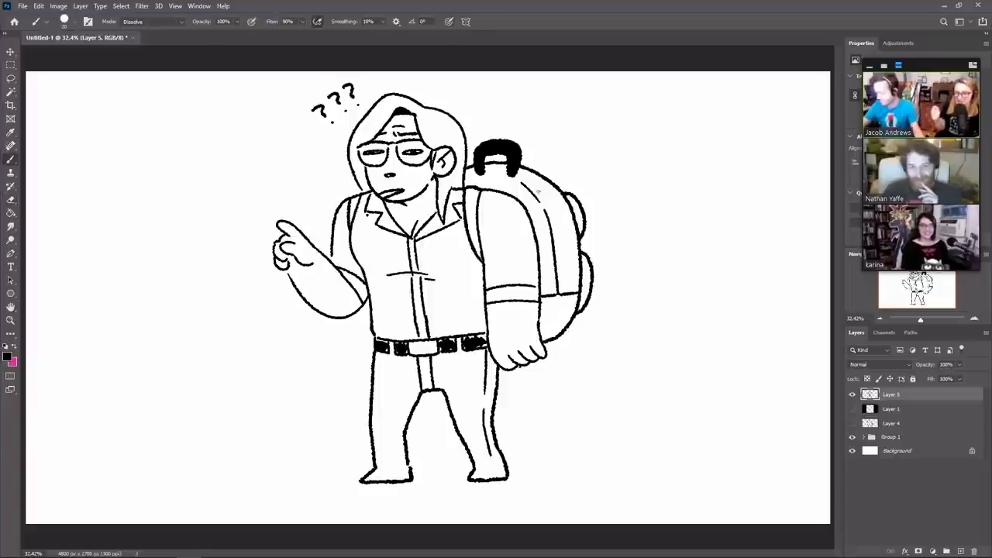
Step: Add a small patch beside the backpack's upper pocket and a line under the handle, and hatch the near shoulder strap with short rungs
{"action": "left_click_drag", "start_coordinate": [540, 202], "coordinate": [584, 211]}
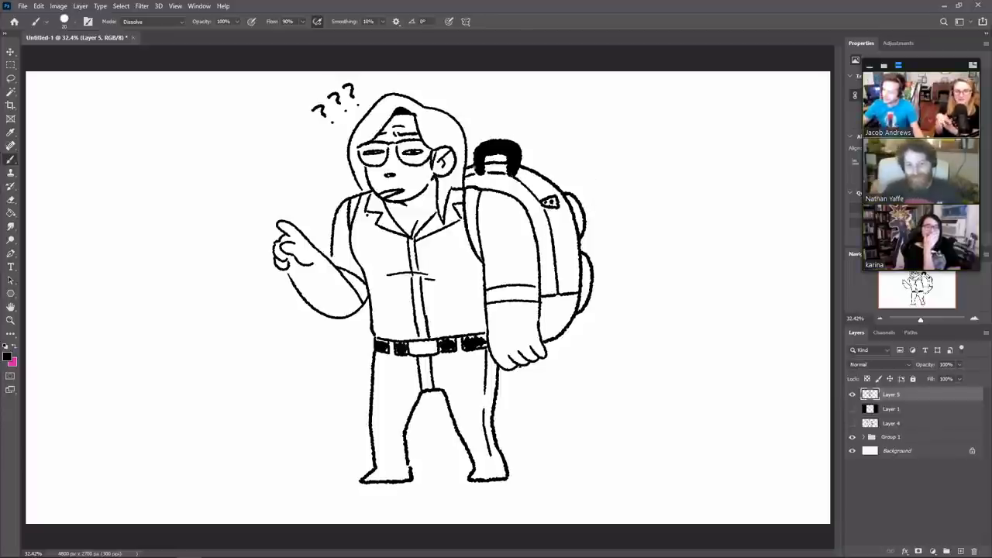
{"action": "left_click_drag", "start_coordinate": [479, 254], "coordinate": [469, 192]}
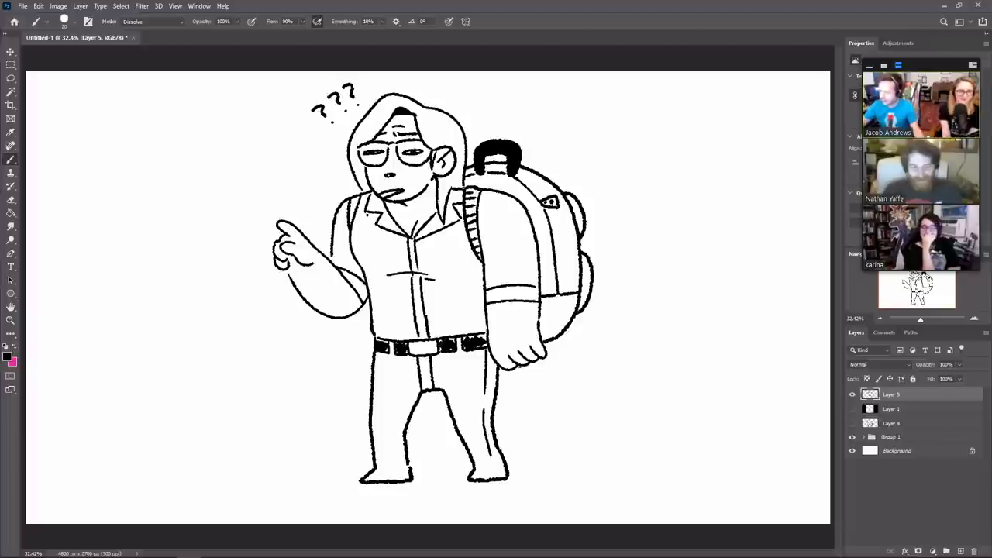
{"action": "left_click_drag", "start_coordinate": [357, 213], "coordinate": [351, 200]}
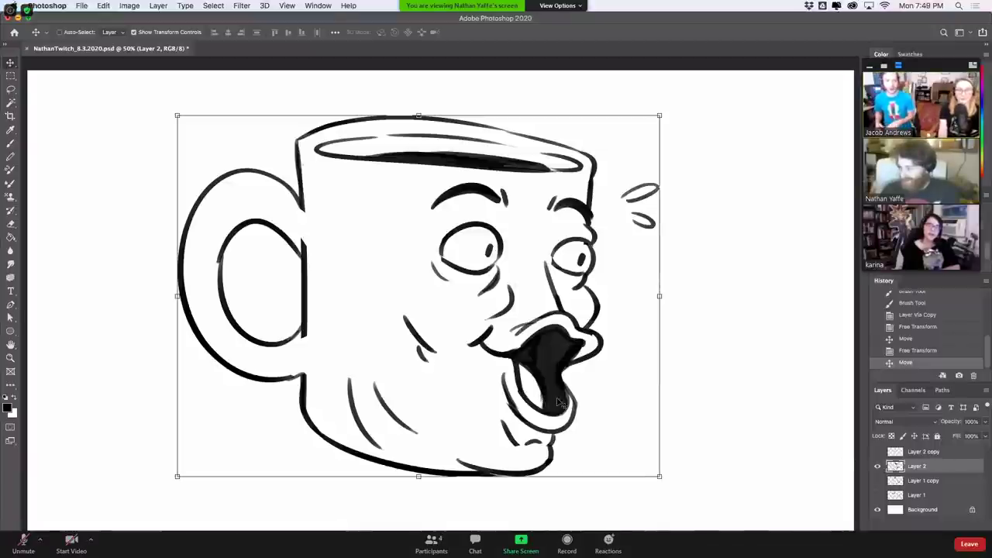
Step: In the other artist's shared document, shift the mug drawing slightly, add a new layer above Layer 2 copy, and hide Layer 2
{"action": "mouse_move", "coordinate": [520, 391]}
{"action": "left_mouse_down"}
{"action": "mouse_move", "coordinate": [545, 416]}
{"action": "mouse_move", "coordinate": [559, 370]}
{"action": "left_mouse_up"}
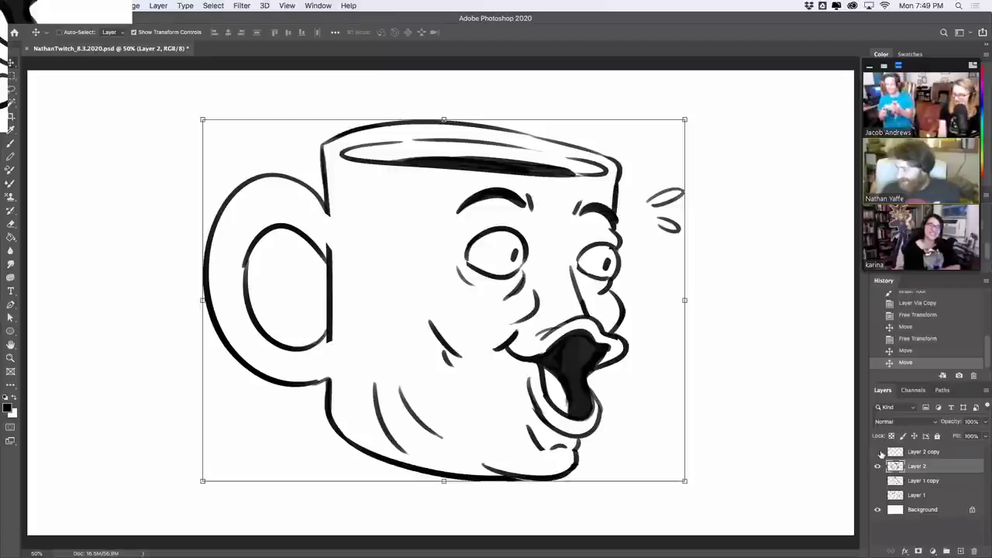
{"action": "left_click", "coordinate": [940, 458]}
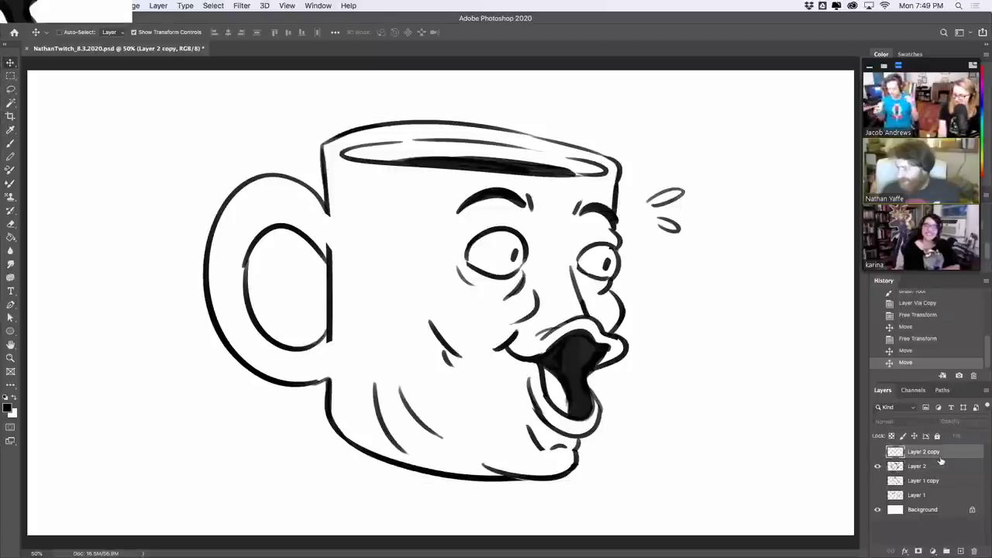
{"action": "left_click", "coordinate": [961, 550]}
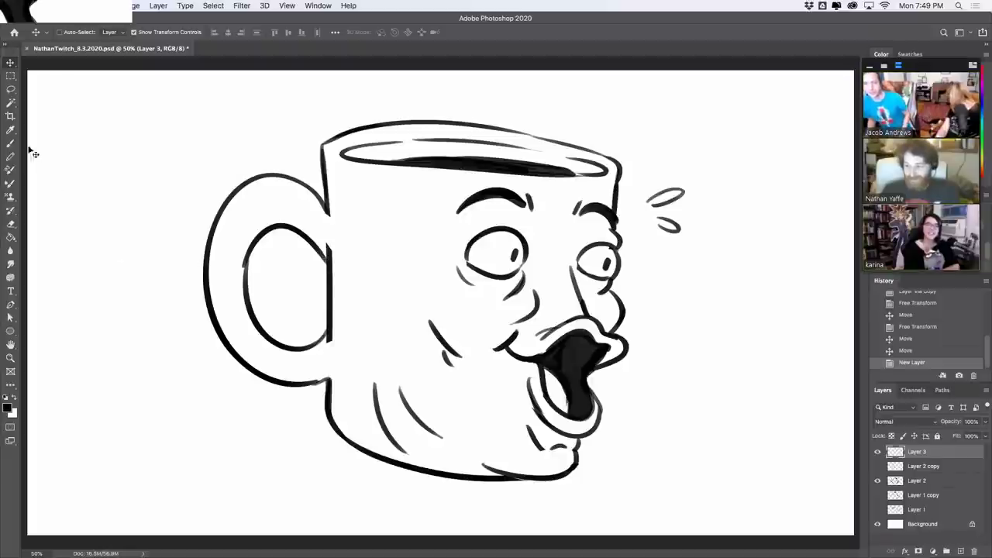
{"action": "key", "text": "b"}
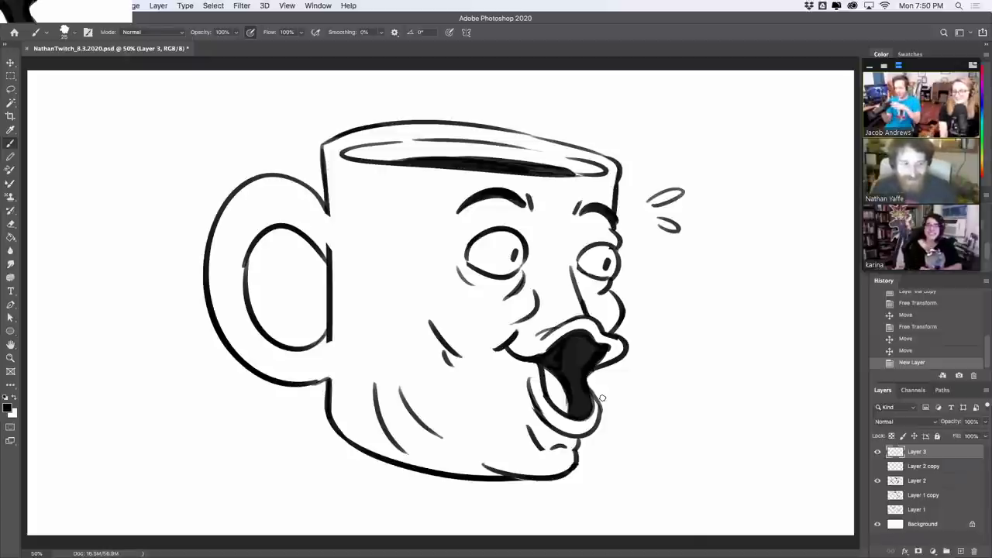
{"action": "left_click", "coordinate": [877, 481]}
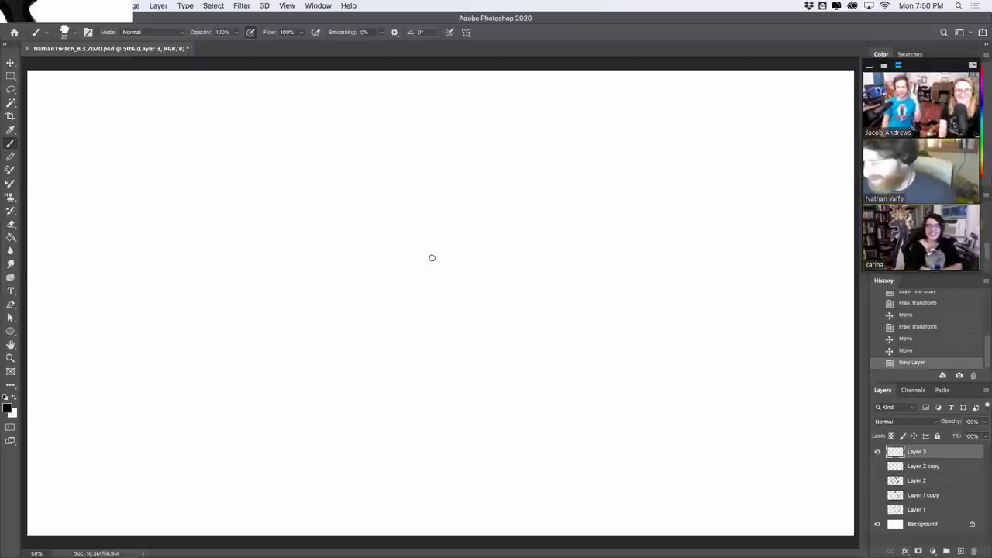
Step: Draw a U-shaped face outline with a gap at the chin, a small ear and two short dashes at eye level
{"action": "left_click_drag", "start_coordinate": [424, 180], "coordinate": [435, 248]}
{"action": "key", "text": "super+z"}
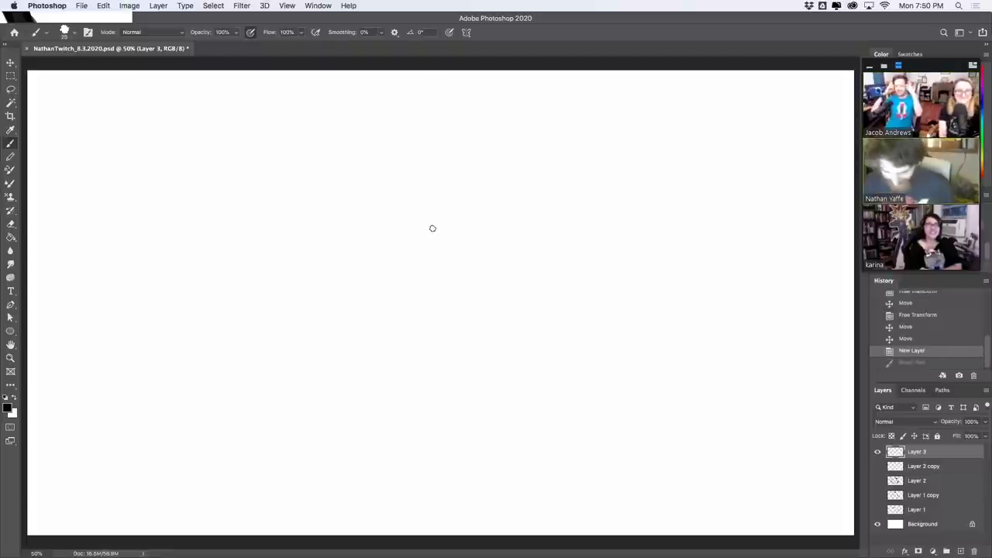
{"action": "mouse_move", "coordinate": [423, 177]}
{"action": "left_mouse_down"}
{"action": "mouse_move", "coordinate": [423, 234]}
{"action": "mouse_move", "coordinate": [447, 265]}
{"action": "mouse_move", "coordinate": [498, 263]}
{"action": "mouse_move", "coordinate": [512, 209]}
{"action": "left_mouse_up"}
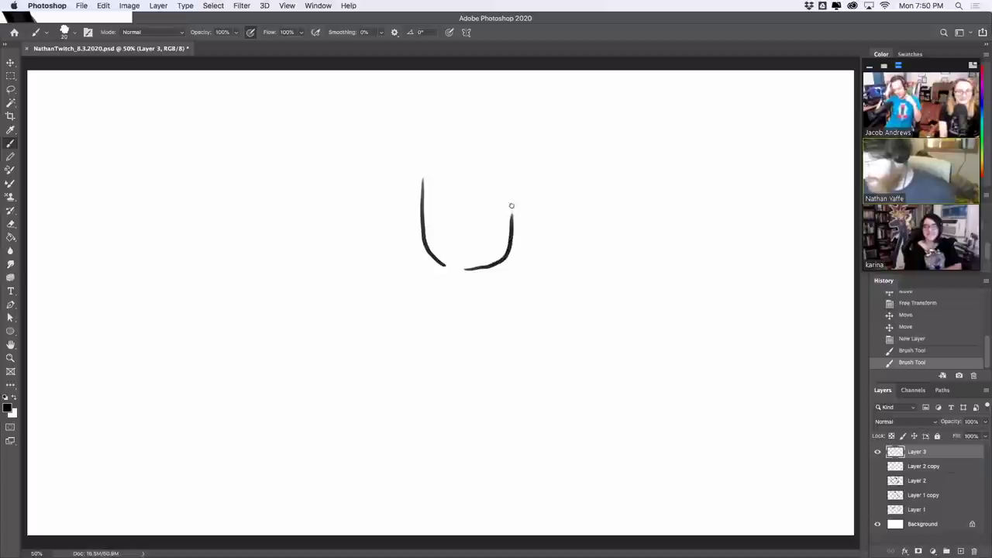
{"action": "mouse_move", "coordinate": [508, 169]}
{"action": "left_mouse_down"}
{"action": "mouse_move", "coordinate": [509, 229]}
{"action": "mouse_move", "coordinate": [530, 213]}
{"action": "mouse_move", "coordinate": [517, 224]}
{"action": "mouse_move", "coordinate": [522, 207]}
{"action": "left_mouse_up"}
{"action": "key", "text": "super+z"}
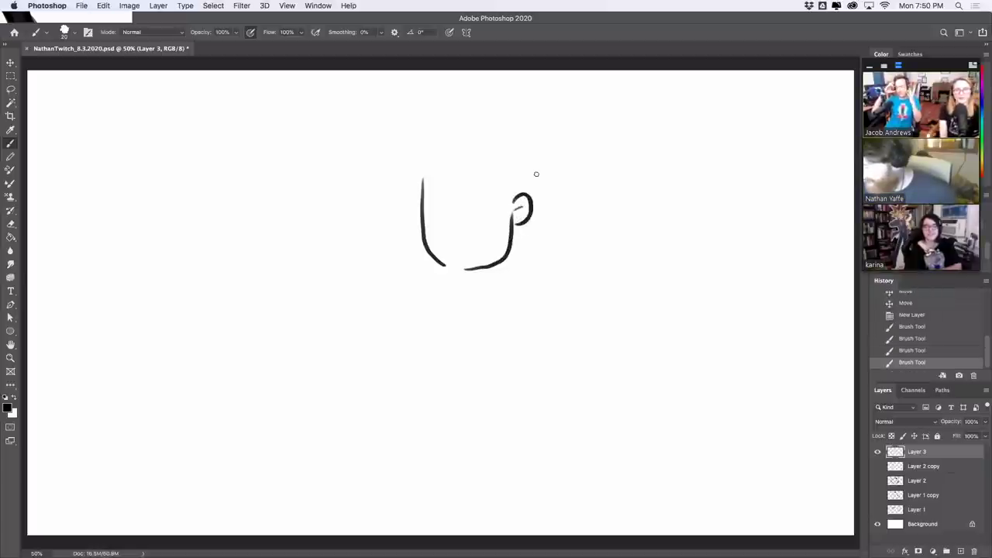
{"action": "left_click_drag", "start_coordinate": [433, 196], "coordinate": [495, 193]}
{"action": "key", "text": "super+z"}
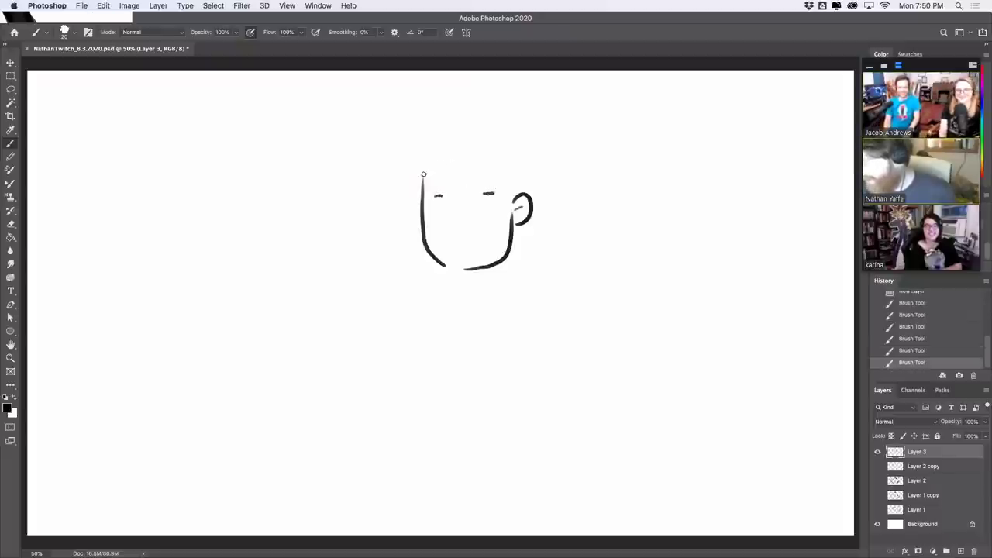
Step: Draw a cap with a flat brim and a rounded crown on the head, and add wavy hair in front of the ear
{"action": "mouse_move", "coordinate": [423, 176]}
{"action": "left_mouse_down"}
{"action": "mouse_move", "coordinate": [387, 176]}
{"action": "mouse_move", "coordinate": [506, 171]}
{"action": "left_mouse_up"}
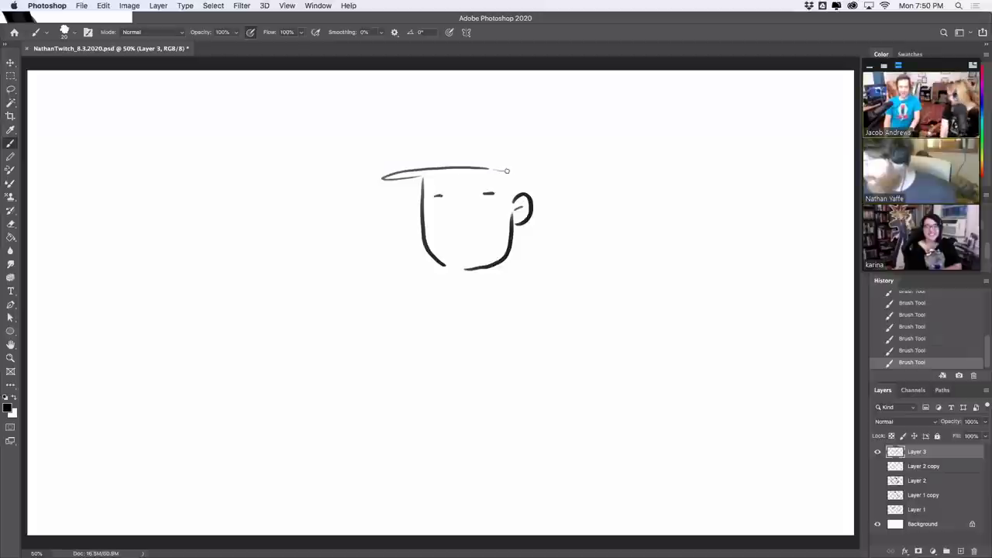
{"action": "left_click_drag", "start_coordinate": [424, 161], "coordinate": [478, 128]}
{"action": "key", "text": "super+z"}
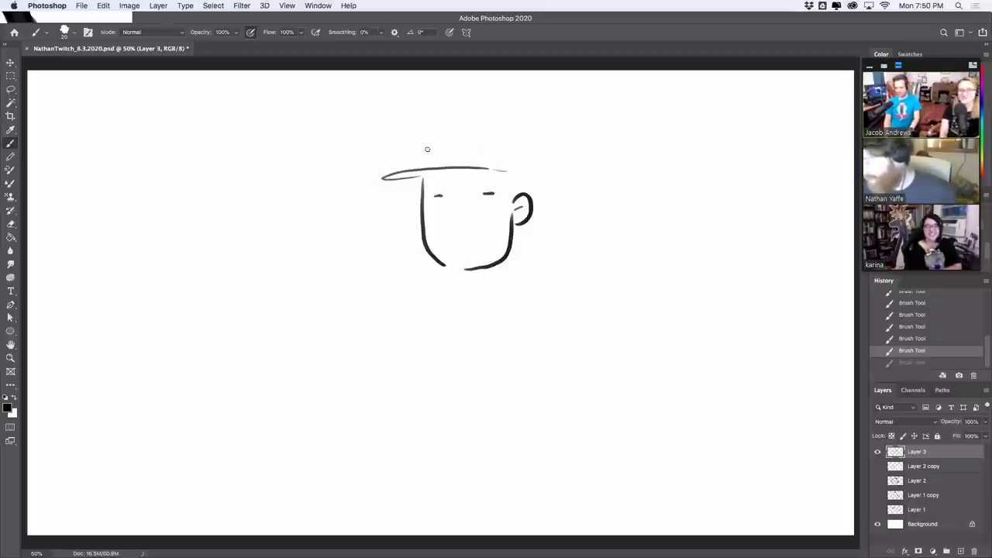
{"action": "mouse_move", "coordinate": [423, 160]}
{"action": "left_mouse_down"}
{"action": "mouse_move", "coordinate": [500, 118]}
{"action": "mouse_move", "coordinate": [524, 121]}
{"action": "mouse_move", "coordinate": [508, 122]}
{"action": "mouse_move", "coordinate": [531, 170]}
{"action": "left_mouse_up"}
{"action": "key", "text": "super+z"}
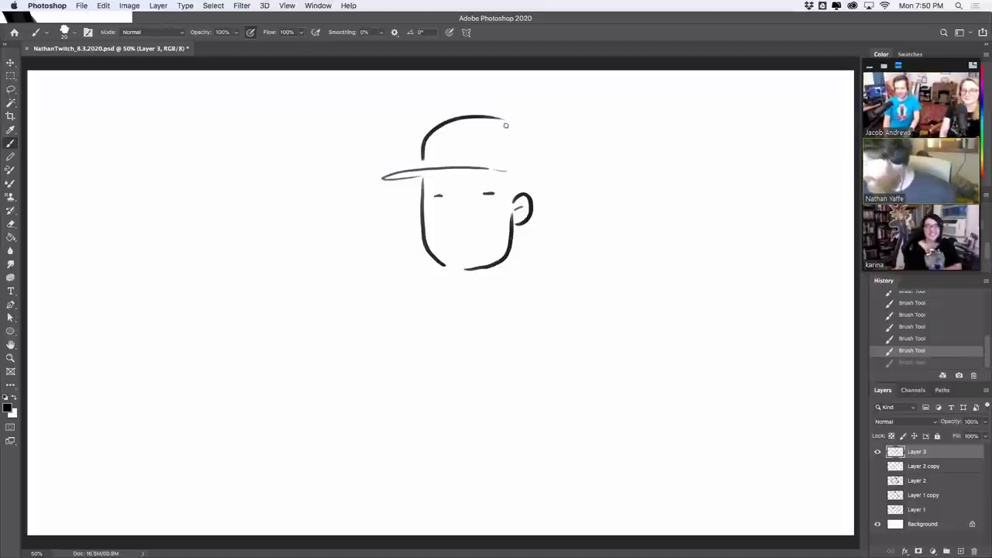
{"action": "mouse_move", "coordinate": [507, 124]}
{"action": "left_mouse_down"}
{"action": "mouse_move", "coordinate": [529, 182]}
{"action": "mouse_move", "coordinate": [507, 199]}
{"action": "mouse_move", "coordinate": [528, 189]}
{"action": "left_mouse_up"}
{"action": "key", "text": "super+z"}
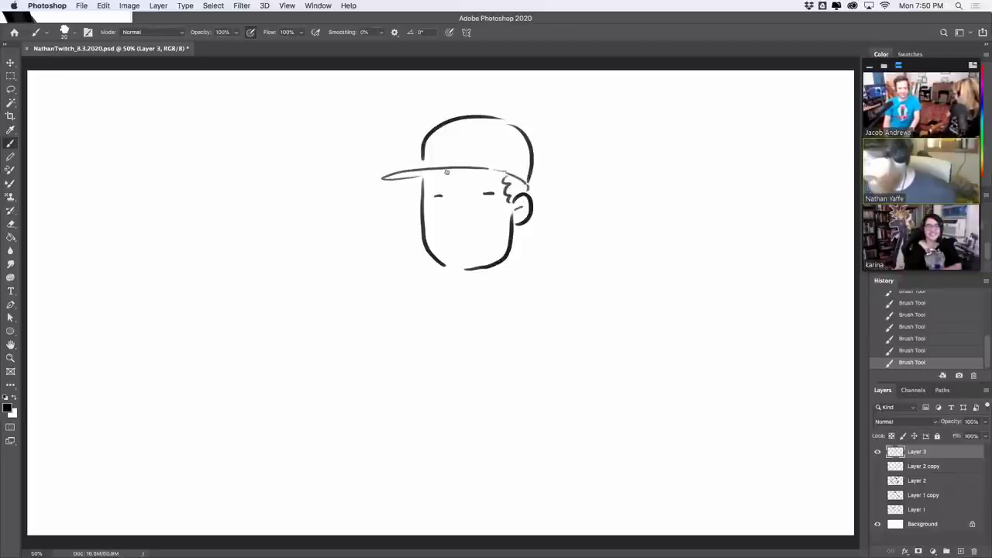
Step: Draw the nose, a short flat mouth and a w-shaped curl under the brim, and add narrow oval eyes above the dashes
{"action": "mouse_move", "coordinate": [446, 172]}
{"action": "left_mouse_down"}
{"action": "mouse_move", "coordinate": [466, 170]}
{"action": "mouse_move", "coordinate": [469, 251]}
{"action": "left_mouse_up"}
{"action": "key", "text": "super+z"}
{"action": "key", "text": "super+z"}
{"action": "key", "text": "super+z"}
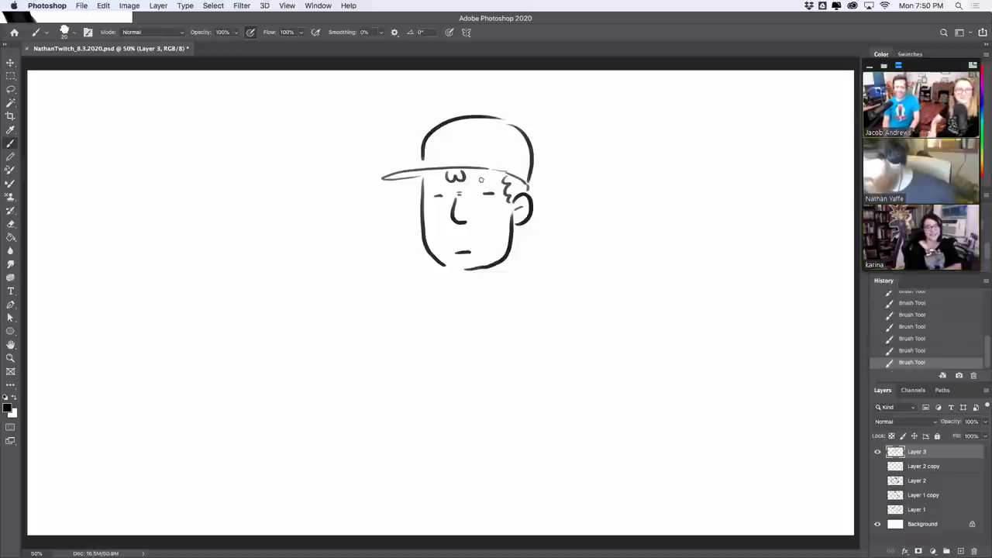
{"action": "mouse_move", "coordinate": [481, 186]}
{"action": "left_mouse_down"}
{"action": "mouse_move", "coordinate": [490, 184]}
{"action": "mouse_move", "coordinate": [446, 186]}
{"action": "left_mouse_up"}
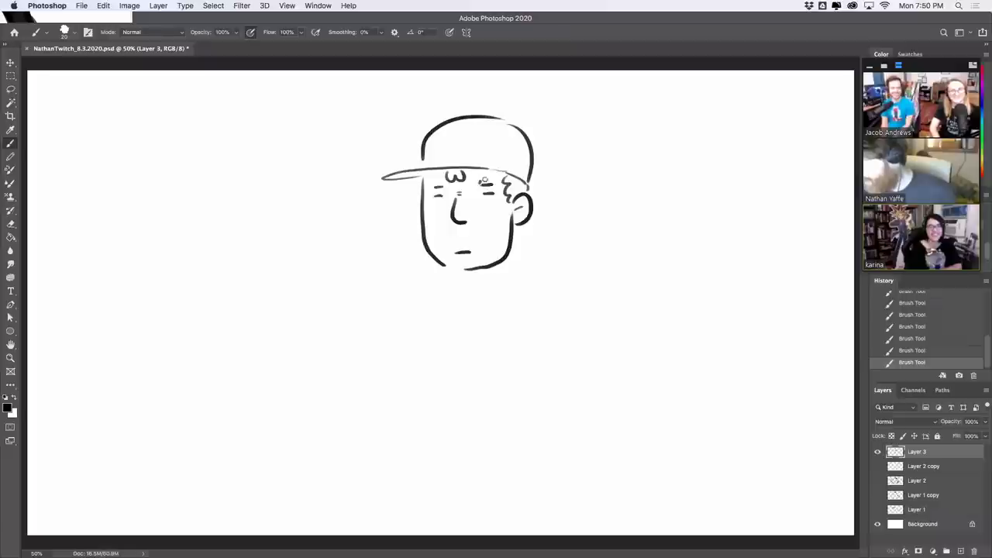
{"action": "key", "text": "super+z"}
{"action": "left_click_drag", "start_coordinate": [480, 182], "coordinate": [494, 182]}
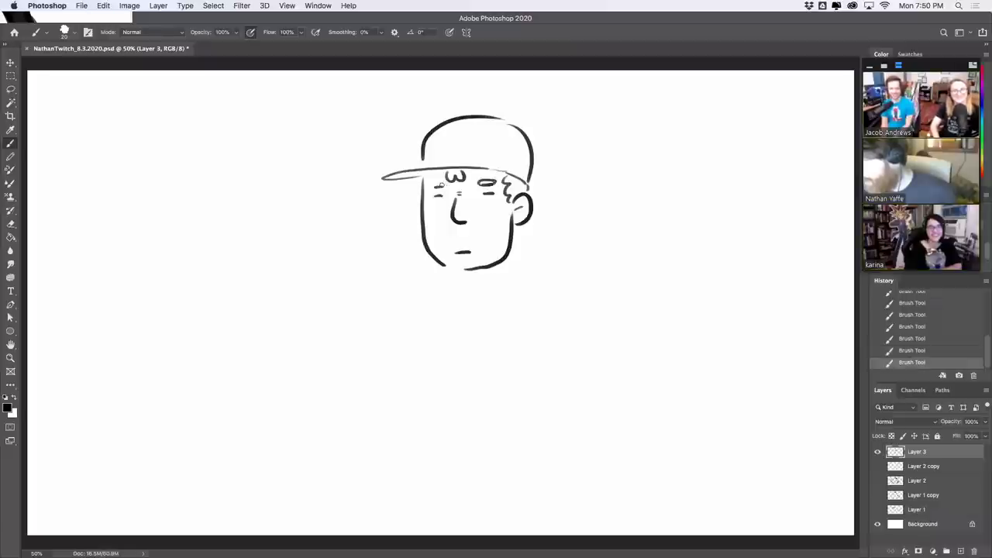
{"action": "mouse_move", "coordinate": [396, 319]}
{"action": "left_mouse_down"}
{"action": "mouse_move", "coordinate": [441, 283]}
{"action": "mouse_move", "coordinate": [461, 286]}
{"action": "left_mouse_up"}
{"action": "key", "text": "ctrl+z"}
{"action": "mouse_move", "coordinate": [396, 341]}
{"action": "left_mouse_down"}
{"action": "mouse_move", "coordinate": [397, 293]}
{"action": "mouse_move", "coordinate": [425, 280]}
{"action": "left_mouse_up"}
{"action": "key", "text": "ctrl+z"}
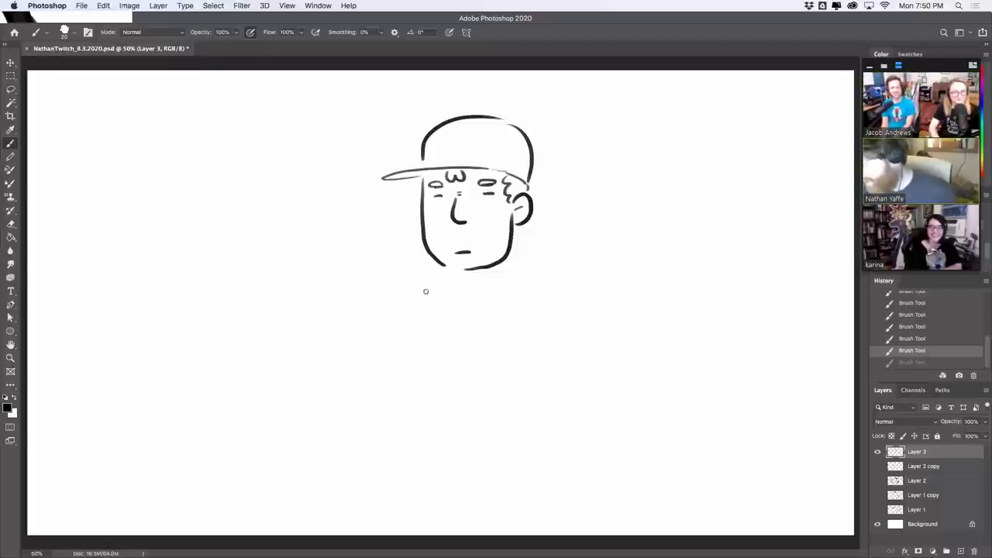
Step: Draw a mitt-like hand below the chin with finger lines, a separate thumb and a small rectangle near the wrist
{"action": "mouse_move", "coordinate": [404, 343]}
{"action": "left_mouse_down"}
{"action": "mouse_move", "coordinate": [392, 310]}
{"action": "mouse_move", "coordinate": [431, 293]}
{"action": "mouse_move", "coordinate": [457, 296]}
{"action": "mouse_move", "coordinate": [476, 341]}
{"action": "mouse_move", "coordinate": [443, 330]}
{"action": "left_mouse_up"}
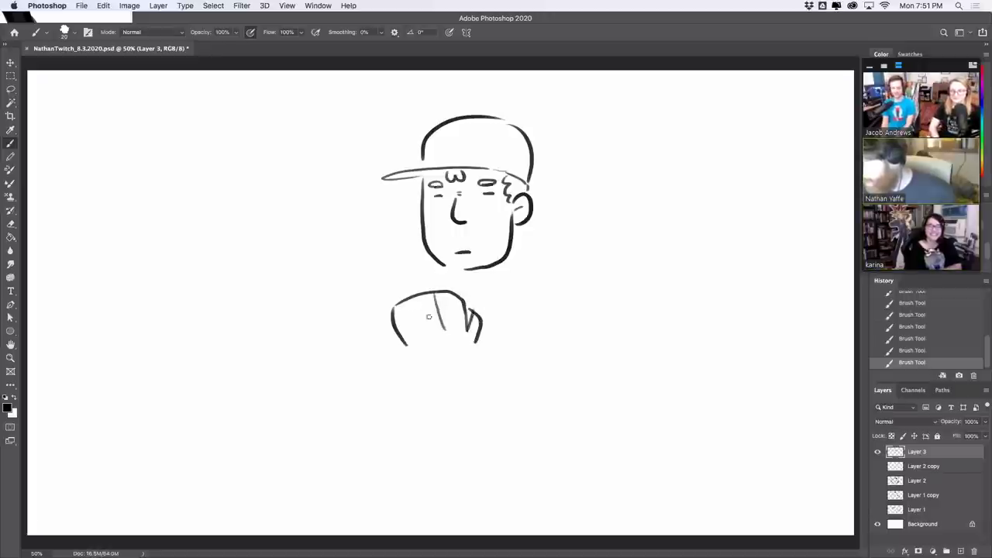
{"action": "mouse_move", "coordinate": [409, 297]}
{"action": "left_mouse_down"}
{"action": "mouse_move", "coordinate": [441, 376]}
{"action": "mouse_move", "coordinate": [450, 355]}
{"action": "mouse_move", "coordinate": [438, 375]}
{"action": "left_mouse_up"}
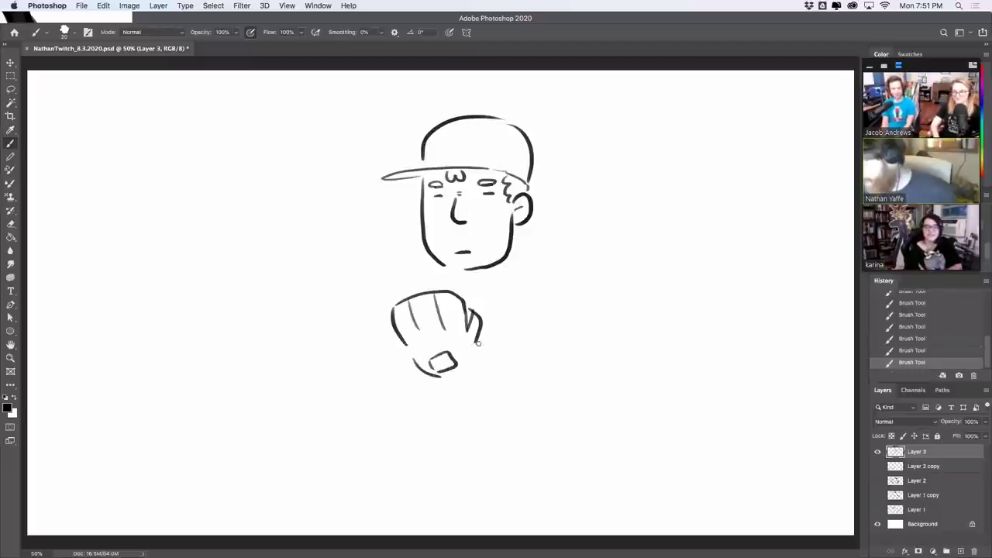
{"action": "left_click_drag", "start_coordinate": [479, 345], "coordinate": [476, 358]}
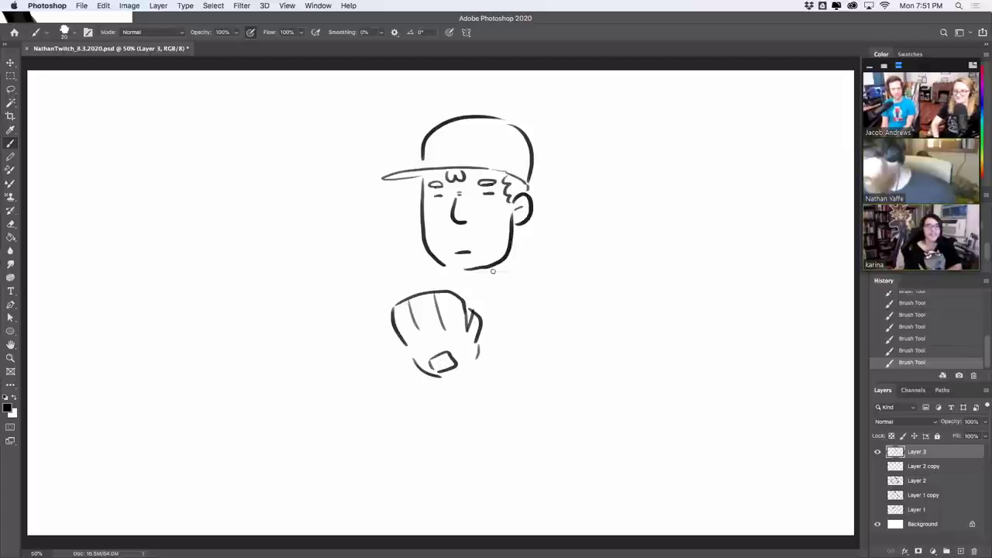
Step: Close the chin line, and draw a short neck with a collar and sloping shoulders on both sides
{"action": "mouse_move", "coordinate": [448, 266]}
{"action": "left_mouse_down"}
{"action": "mouse_move", "coordinate": [491, 268]}
{"action": "mouse_move", "coordinate": [547, 304]}
{"action": "left_mouse_up"}
{"action": "key", "text": "super+z"}
{"action": "key", "text": "super+z"}
{"action": "left_click_drag", "start_coordinate": [488, 273], "coordinate": [546, 313]}
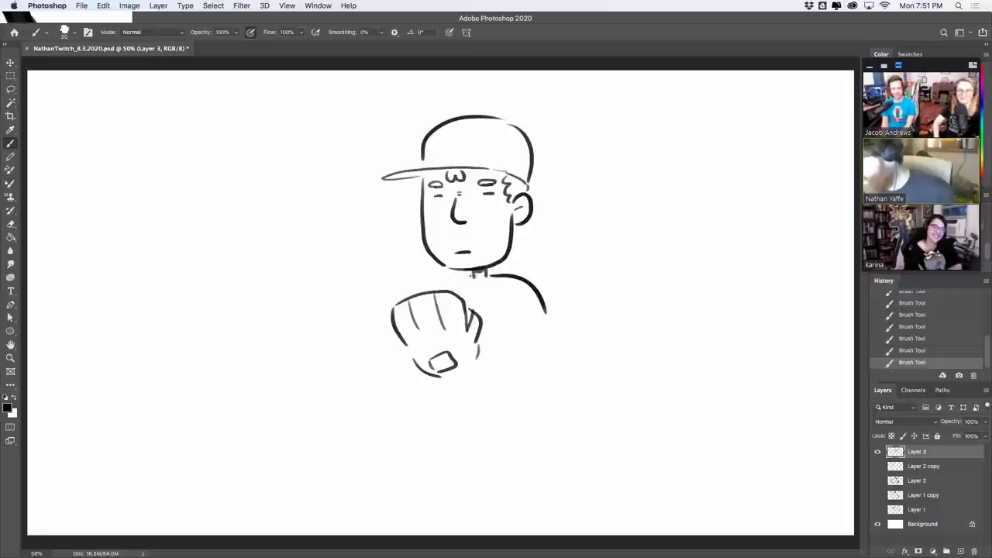
{"action": "mouse_move", "coordinate": [471, 274]}
{"action": "left_mouse_down"}
{"action": "mouse_move", "coordinate": [442, 286]}
{"action": "mouse_move", "coordinate": [488, 276]}
{"action": "left_mouse_up"}
{"action": "key", "text": "super+z"}
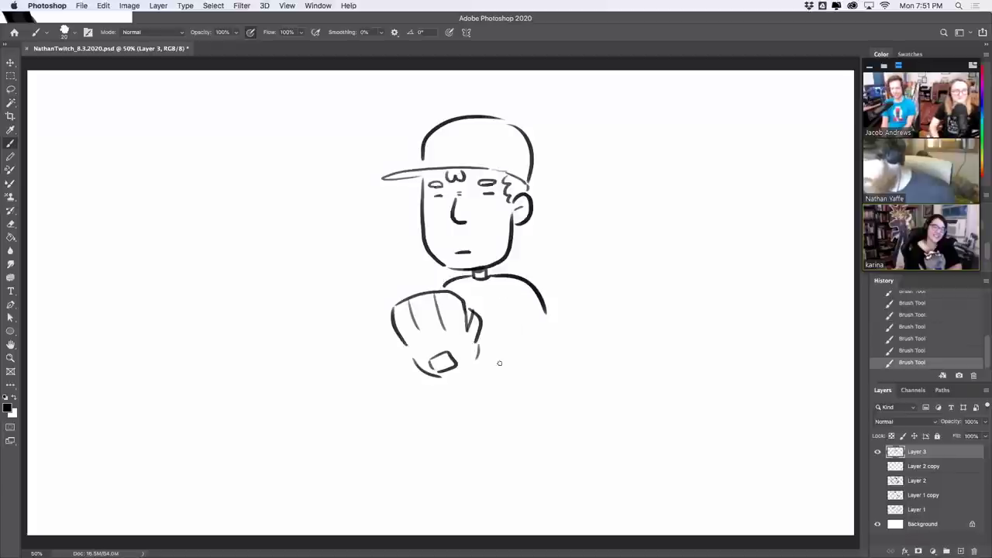
Step: Draw a bent arm running from the far shoulder to the mitt, and add a short sleeve edge across it
{"action": "mouse_move", "coordinate": [458, 385]}
{"action": "left_mouse_down"}
{"action": "mouse_move", "coordinate": [487, 403]}
{"action": "mouse_move", "coordinate": [532, 350]}
{"action": "left_mouse_up"}
{"action": "key", "text": "super+z"}
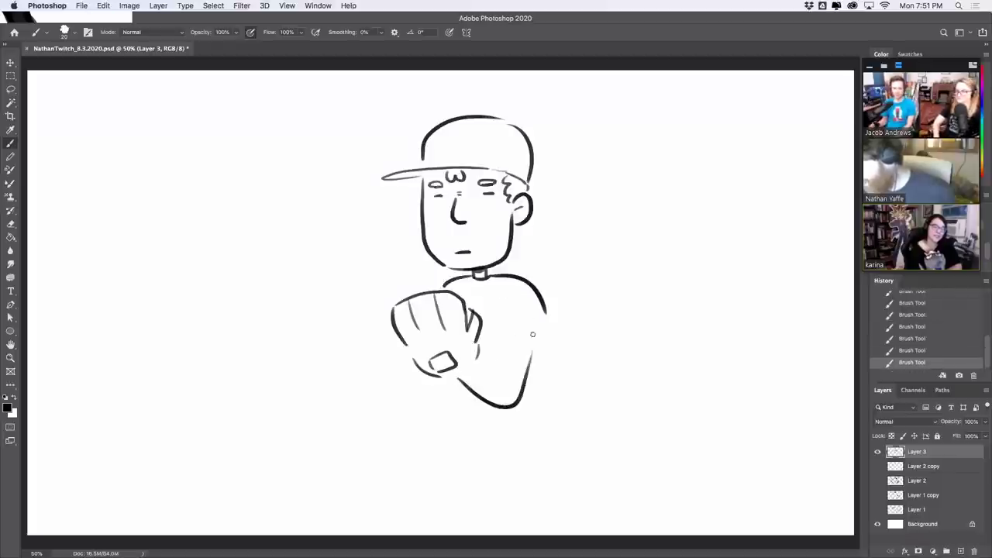
{"action": "key", "text": "super+z"}
{"action": "mouse_move", "coordinate": [463, 387]}
{"action": "left_mouse_down"}
{"action": "mouse_move", "coordinate": [524, 397]}
{"action": "mouse_move", "coordinate": [547, 319]}
{"action": "left_mouse_up"}
{"action": "key", "text": "super+z"}
{"action": "left_click_drag", "start_coordinate": [463, 383], "coordinate": [546, 319]}
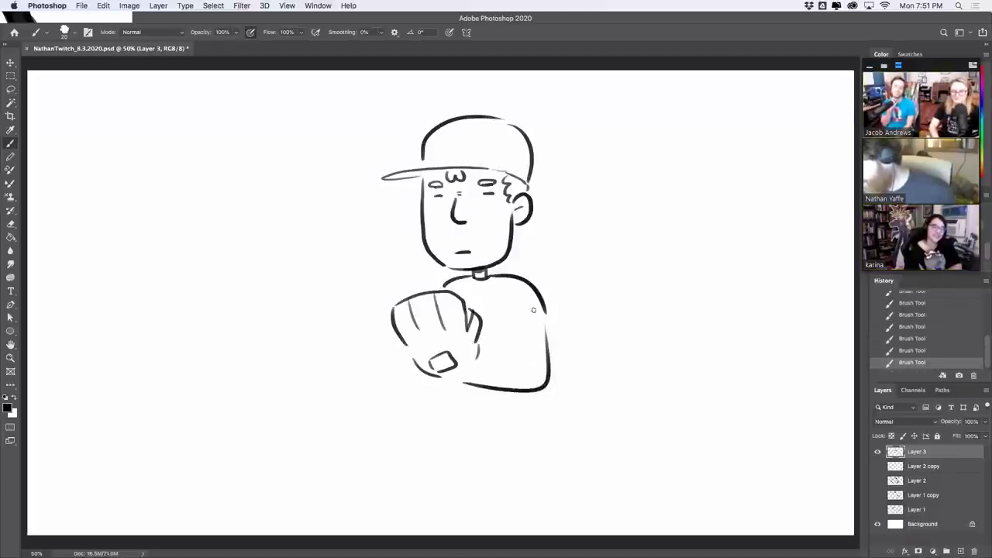
{"action": "mouse_move", "coordinate": [478, 364]}
{"action": "left_mouse_down"}
{"action": "mouse_move", "coordinate": [532, 365]}
{"action": "mouse_move", "coordinate": [519, 329]}
{"action": "mouse_move", "coordinate": [547, 336]}
{"action": "left_mouse_up"}
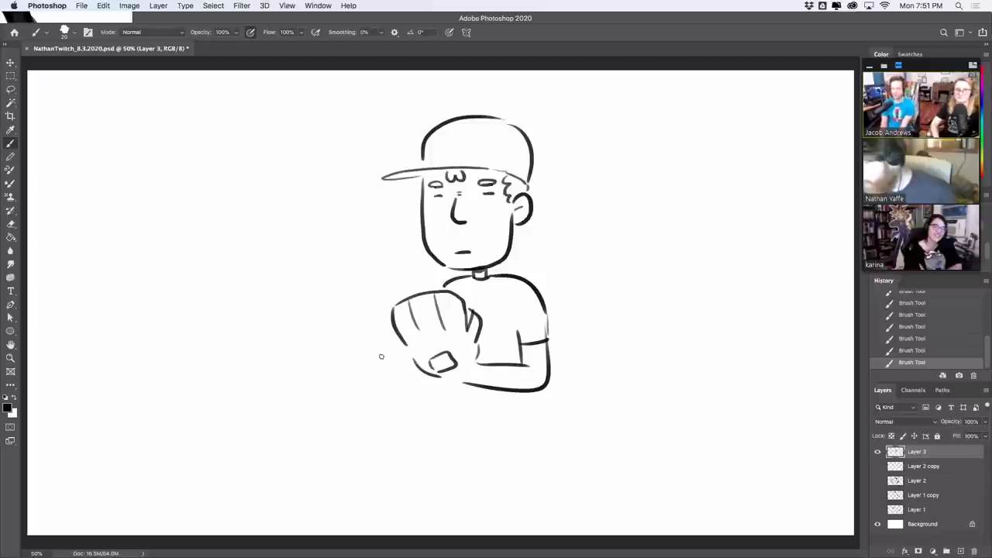
Step: Draw the other elbow beside the mitt, and close the mitt's outline at the wrist
{"action": "key", "text": "super+z"}
{"action": "mouse_move", "coordinate": [400, 337]}
{"action": "left_mouse_down"}
{"action": "mouse_move", "coordinate": [381, 374]}
{"action": "mouse_move", "coordinate": [406, 385]}
{"action": "mouse_move", "coordinate": [422, 377]}
{"action": "left_mouse_up"}
{"action": "key", "text": "super+z"}
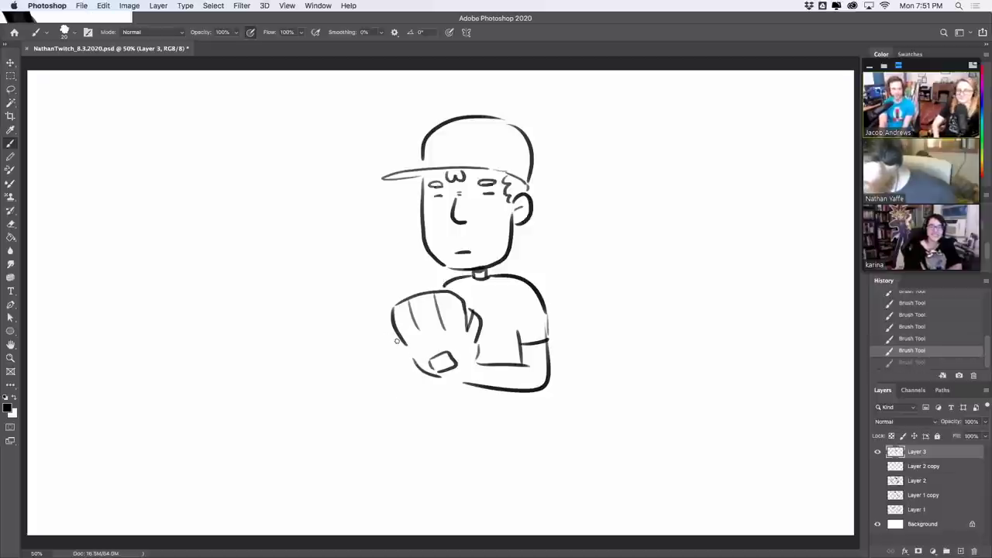
{"action": "mouse_move", "coordinate": [400, 341]}
{"action": "left_mouse_down"}
{"action": "mouse_move", "coordinate": [395, 386]}
{"action": "mouse_move", "coordinate": [425, 362]}
{"action": "mouse_move", "coordinate": [480, 358]}
{"action": "left_mouse_up"}
{"action": "key", "text": "super+z"}
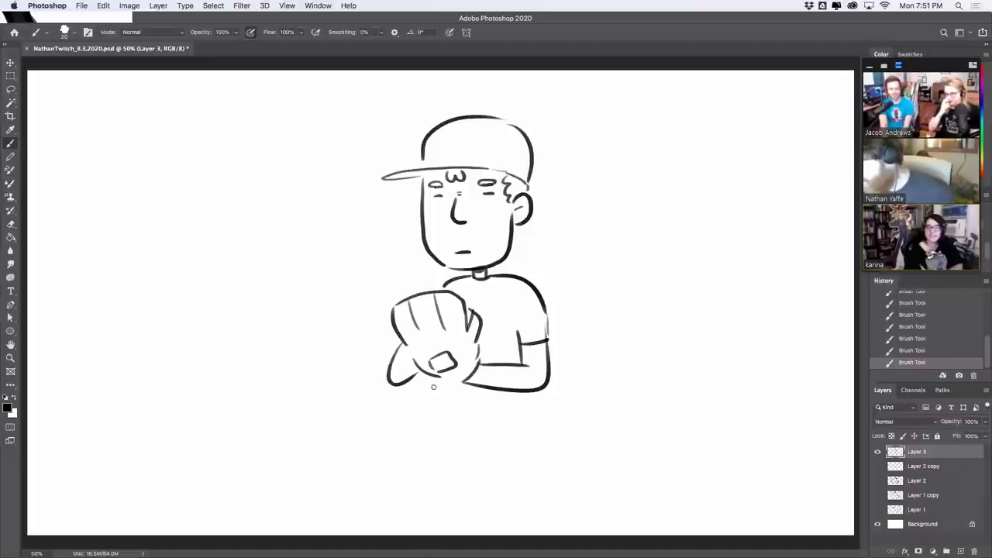
Step: Draw the lower shirt sides below the arms, curving inward to the waist on both sides
{"action": "mouse_move", "coordinate": [433, 386]}
{"action": "left_mouse_down"}
{"action": "mouse_move", "coordinate": [440, 425]}
{"action": "mouse_move", "coordinate": [453, 433]}
{"action": "mouse_move", "coordinate": [525, 425]}
{"action": "left_mouse_up"}
{"action": "key", "text": "super+z"}
{"action": "mouse_move", "coordinate": [435, 394]}
{"action": "left_mouse_down"}
{"action": "mouse_move", "coordinate": [493, 445]}
{"action": "mouse_move", "coordinate": [539, 436]}
{"action": "left_mouse_up"}
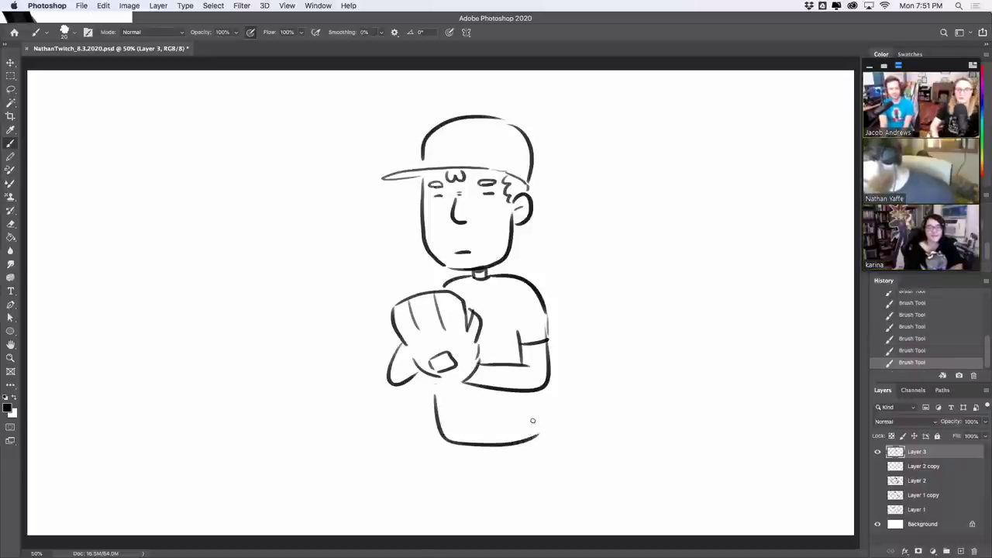
{"action": "key", "text": "super+z"}
{"action": "mouse_move", "coordinate": [436, 388]}
{"action": "left_mouse_down"}
{"action": "mouse_move", "coordinate": [442, 420]}
{"action": "mouse_move", "coordinate": [431, 400]}
{"action": "mouse_move", "coordinate": [448, 409]}
{"action": "left_mouse_up"}
{"action": "key", "text": "super+z"}
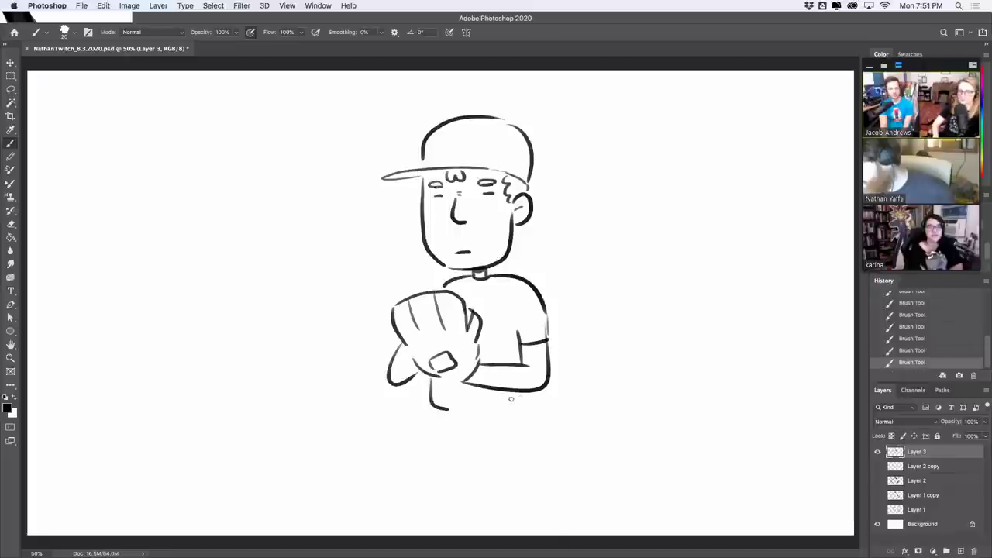
{"action": "left_click_drag", "start_coordinate": [521, 411], "coordinate": [533, 394]}
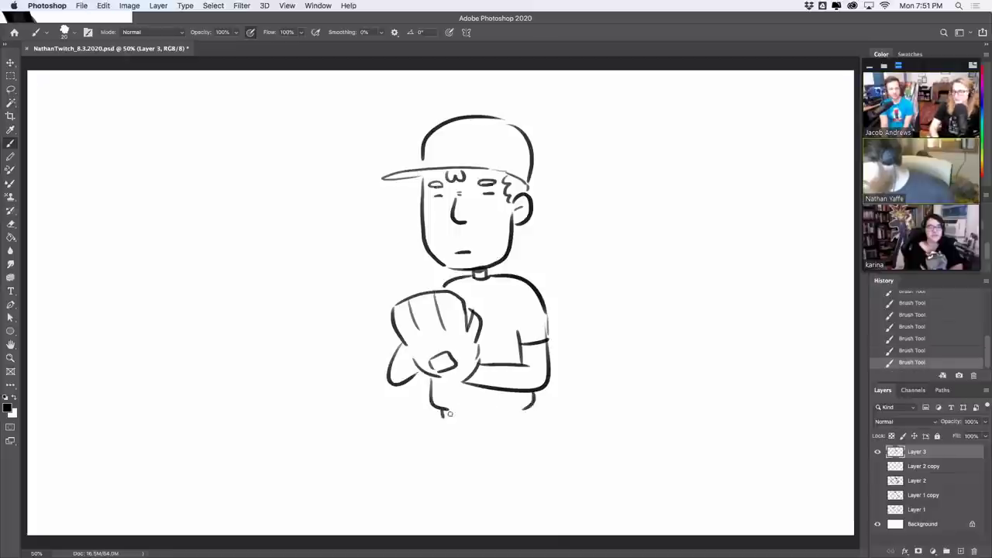
Step: Draw the front line of the trousers, and add a narrow belt with loops across the waist
{"action": "left_click_drag", "start_coordinate": [443, 418], "coordinate": [437, 484]}
{"action": "key", "text": "super+z"}
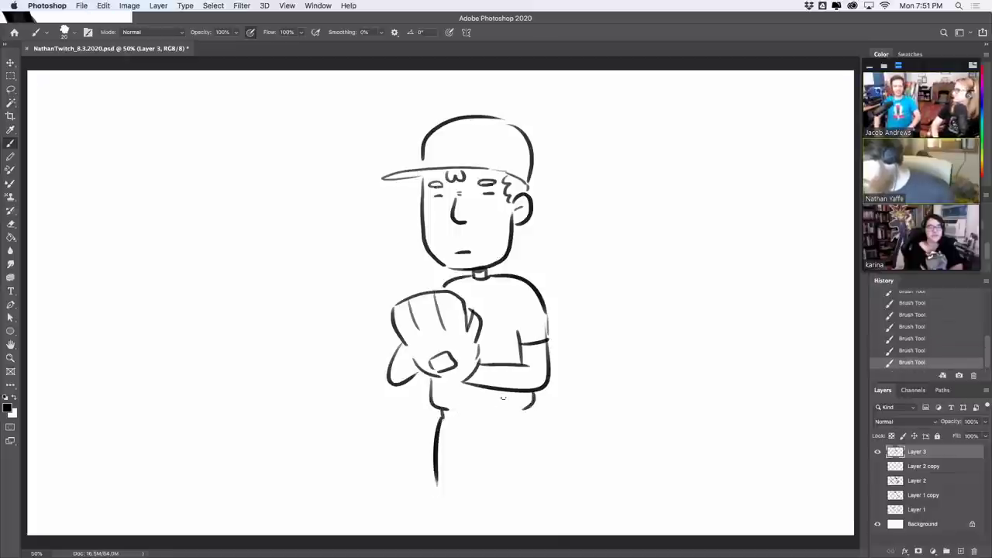
{"action": "left_click_drag", "start_coordinate": [464, 410], "coordinate": [524, 403]}
{"action": "key", "text": "super+z"}
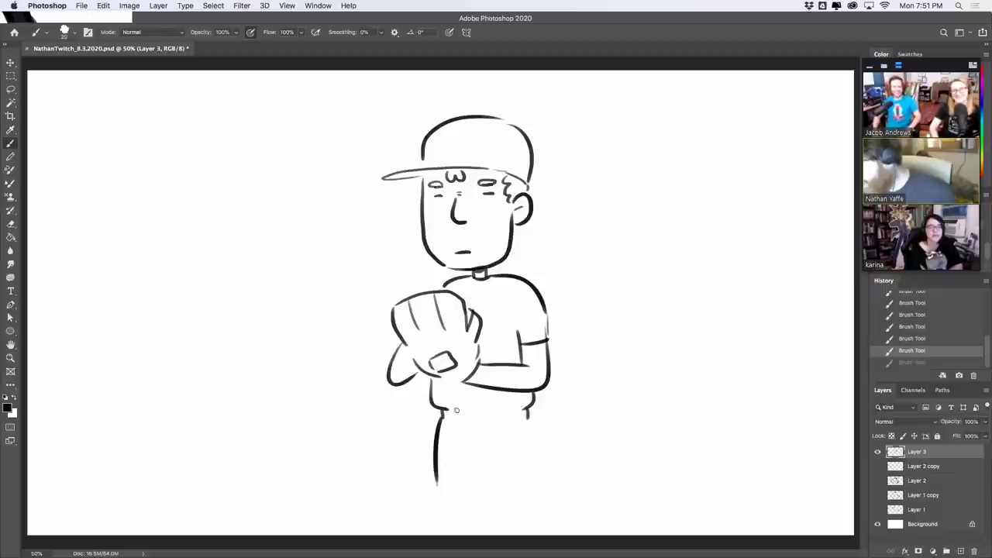
{"action": "left_click_drag", "start_coordinate": [456, 411], "coordinate": [526, 415]}
{"action": "key", "text": "super+z"}
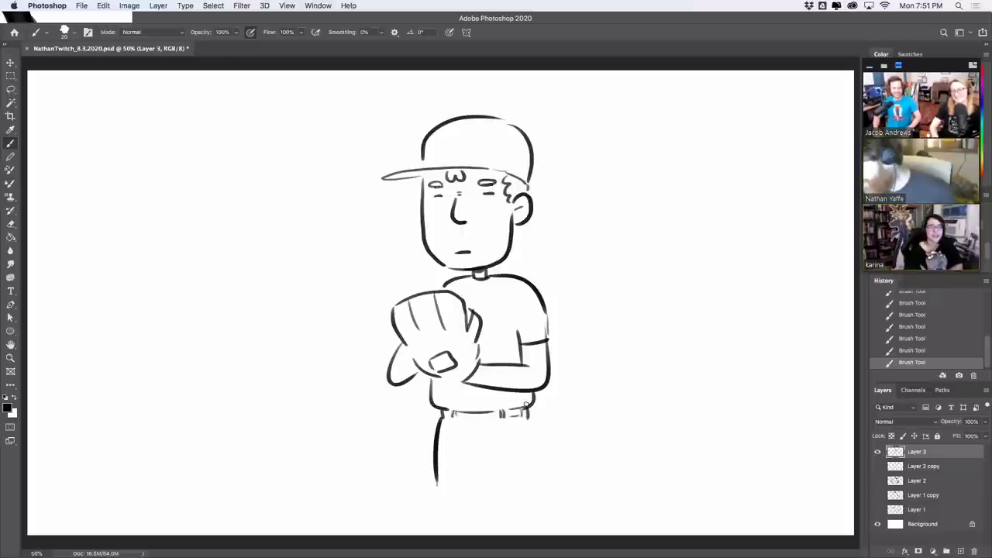
Step: Draw a large rounded backside below the belt, and continue it with a slanted line down the back of the thigh
{"action": "mouse_move", "coordinate": [448, 408]}
{"action": "left_mouse_down"}
{"action": "mouse_move", "coordinate": [527, 396]}
{"action": "mouse_move", "coordinate": [467, 417]}
{"action": "mouse_move", "coordinate": [517, 406]}
{"action": "mouse_move", "coordinate": [547, 471]}
{"action": "left_mouse_up"}
{"action": "key", "text": "super+z"}
{"action": "mouse_move", "coordinate": [528, 417]}
{"action": "left_mouse_down"}
{"action": "mouse_move", "coordinate": [543, 473]}
{"action": "mouse_move", "coordinate": [556, 457]}
{"action": "mouse_move", "coordinate": [547, 470]}
{"action": "left_mouse_up"}
{"action": "key", "text": "super+z"}
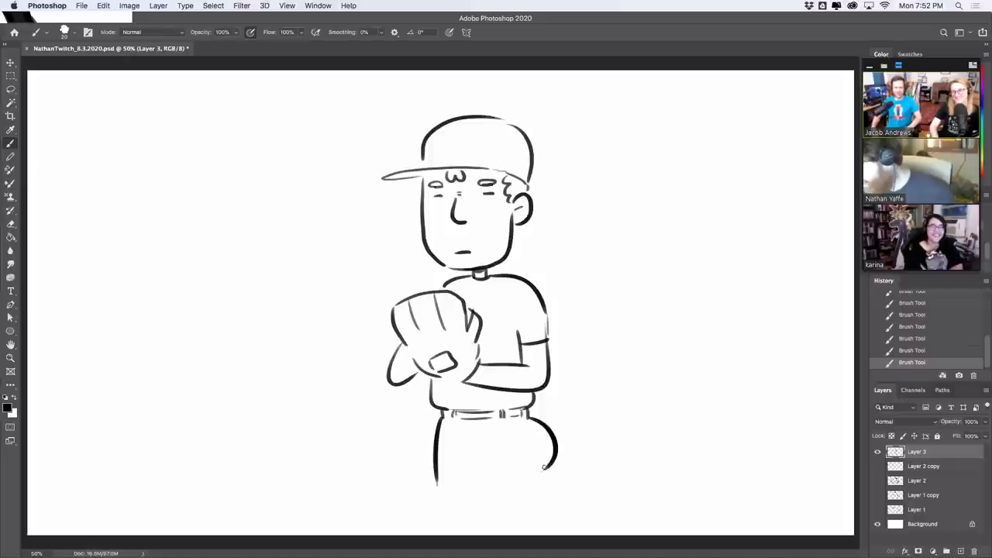
{"action": "left_click_drag", "start_coordinate": [544, 467], "coordinate": [509, 530]}
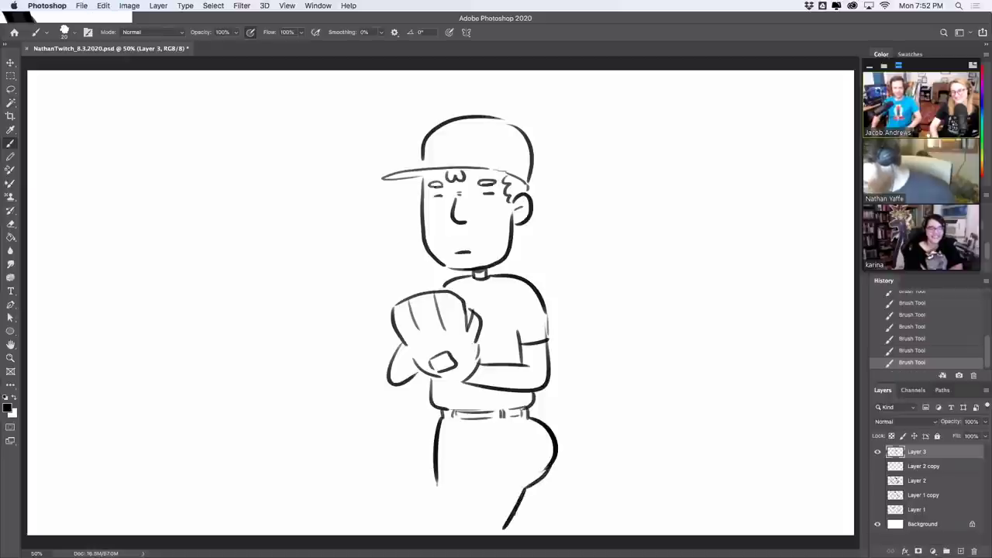
Step: Extend the front leg line down to the canvas's lower edge
{"action": "left_click_drag", "start_coordinate": [437, 481], "coordinate": [447, 531]}
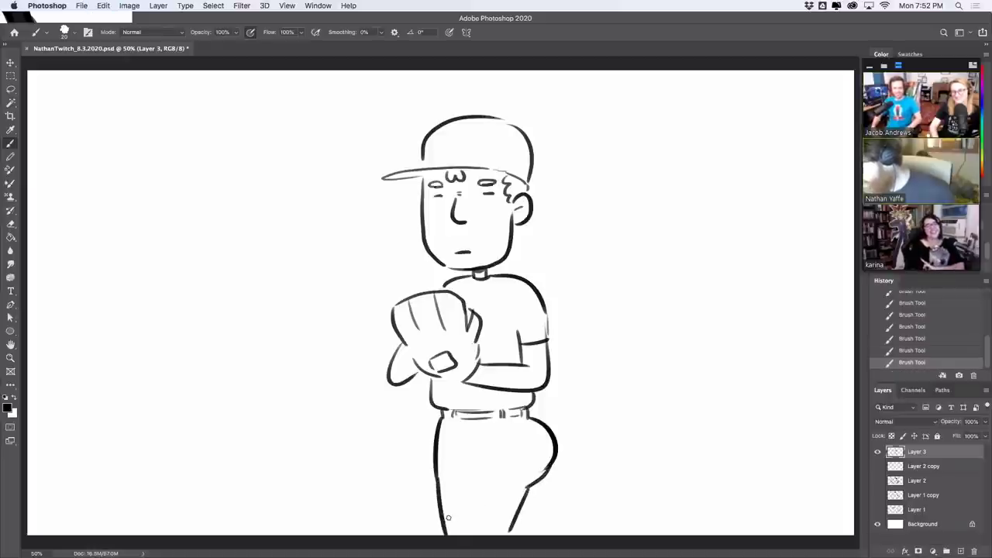
{"action": "key", "text": "super+z"}
{"action": "left_click_drag", "start_coordinate": [433, 473], "coordinate": [447, 530]}
{"action": "key", "text": "super+z"}
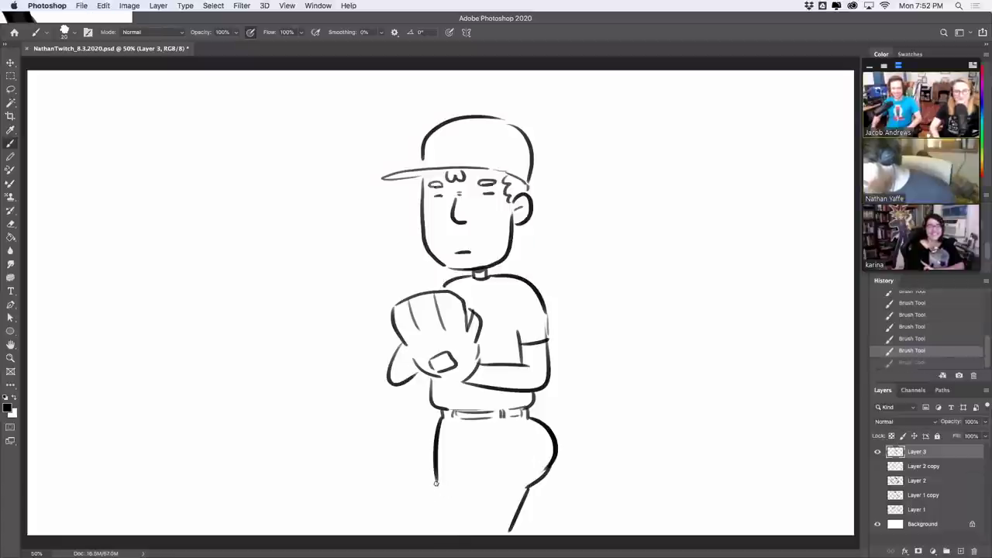
{"action": "left_click_drag", "start_coordinate": [436, 483], "coordinate": [446, 534]}
{"action": "key", "text": "super+z"}
Step: Add a second rounded backside curve with the far leg and short crease lines, and erase the overlapping strokes beneath it
{"action": "mouse_move", "coordinate": [542, 490]}
{"action": "left_mouse_down"}
{"action": "mouse_move", "coordinate": [540, 534]}
{"action": "mouse_move", "coordinate": [555, 430]}
{"action": "mouse_move", "coordinate": [547, 487]}
{"action": "left_mouse_up"}
{"action": "key", "text": "super+z"}
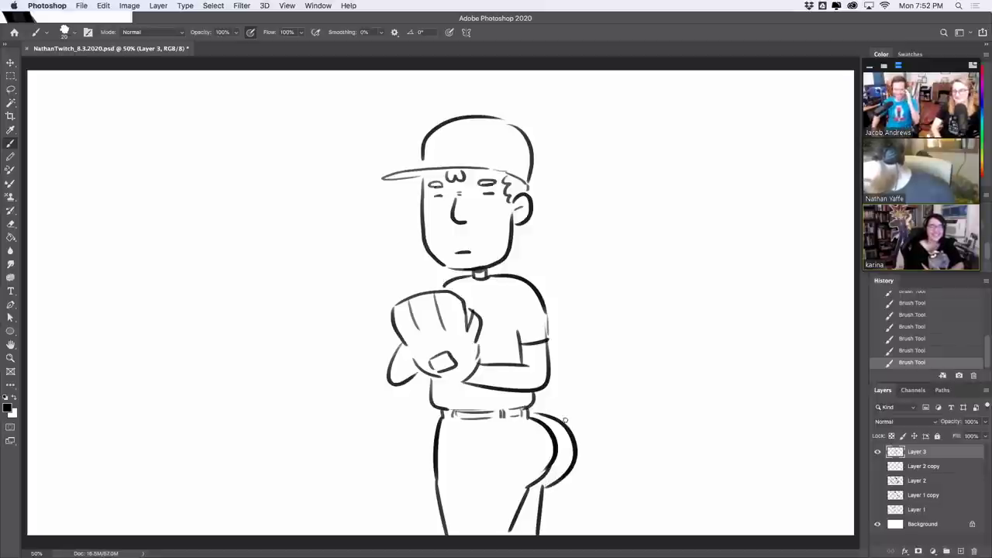
{"action": "mouse_move", "coordinate": [505, 491]}
{"action": "left_mouse_down"}
{"action": "mouse_move", "coordinate": [539, 472]}
{"action": "mouse_move", "coordinate": [532, 479]}
{"action": "left_mouse_up"}
{"action": "key", "text": "super+z"}
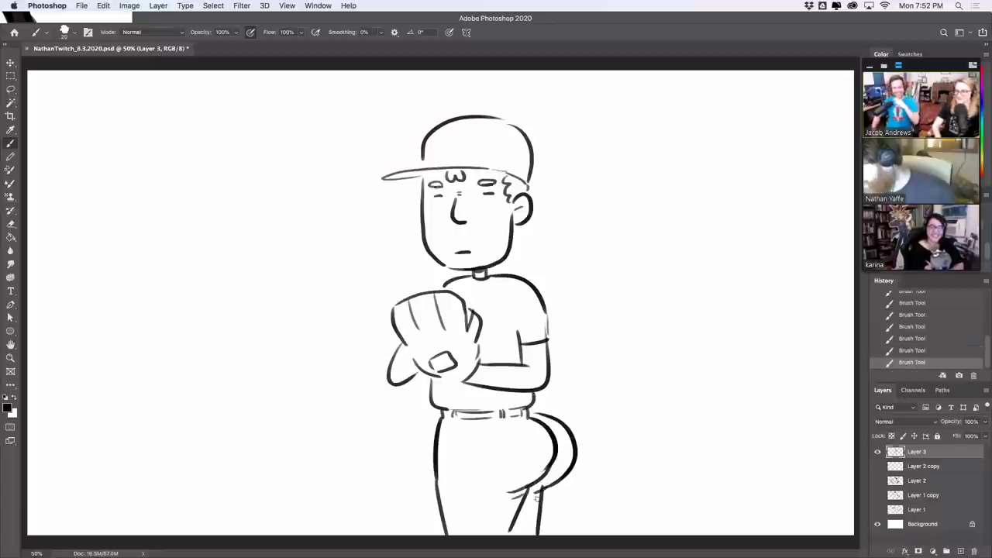
{"action": "key", "text": "e"}
{"action": "mouse_move", "coordinate": [540, 479]}
{"action": "left_mouse_down"}
{"action": "mouse_move", "coordinate": [552, 498]}
{"action": "mouse_move", "coordinate": [548, 488]}
{"action": "left_mouse_up"}
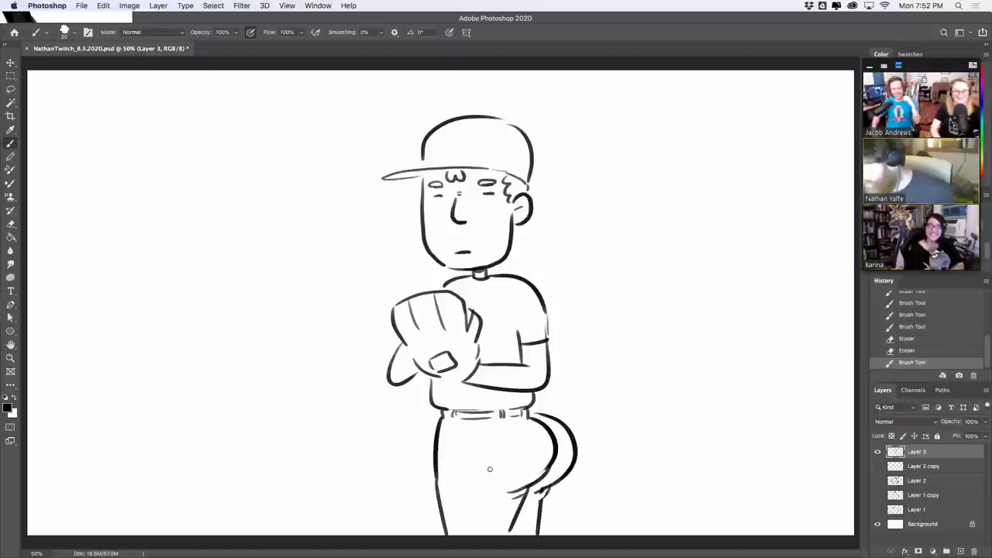
Step: Move the capped figure to the right side of the canvas
{"action": "key", "text": "v"}
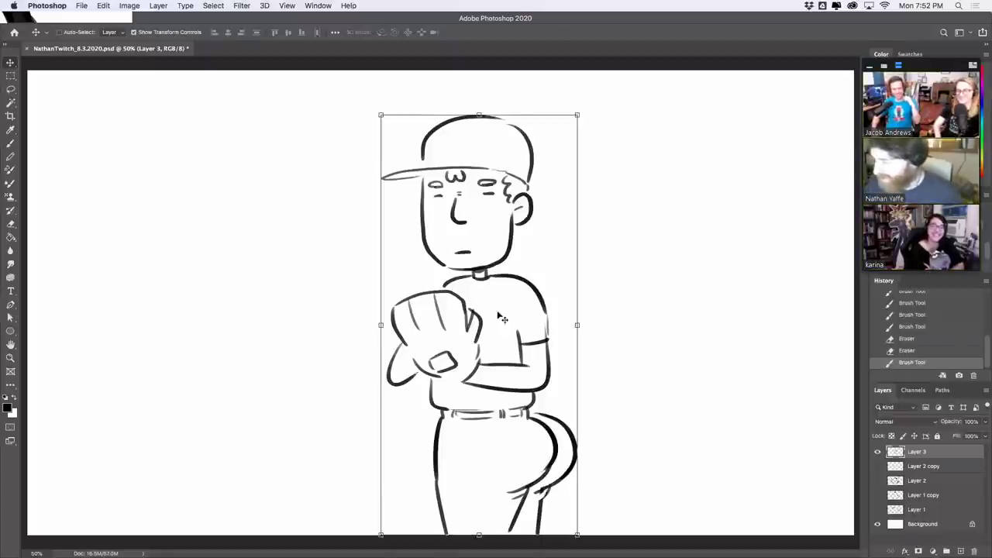
{"action": "mouse_move", "coordinate": [499, 313]}
{"action": "left_mouse_down"}
{"action": "mouse_move", "coordinate": [711, 298]}
{"action": "mouse_move", "coordinate": [723, 314]}
{"action": "mouse_move", "coordinate": [713, 318]}
{"action": "left_mouse_up"}
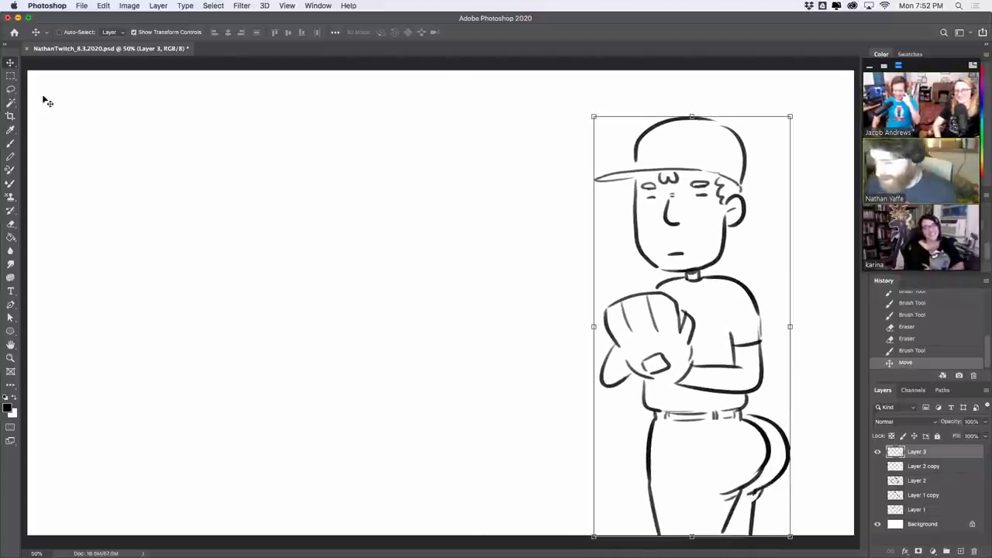
Step: Draw two parallel slanted brush lines from the canvas's top edge as the upper half of a lightning-bolt divider
{"action": "left_click", "coordinate": [10, 142]}
{"action": "mouse_move", "coordinate": [478, 72]}
{"action": "left_mouse_down"}
{"action": "mouse_move", "coordinate": [407, 241]}
{"action": "mouse_move", "coordinate": [428, 285]}
{"action": "mouse_move", "coordinate": [335, 502]}
{"action": "left_mouse_up"}
{"action": "key", "text": "ctrl+z"}
{"action": "left_click_drag", "start_coordinate": [492, 72], "coordinate": [423, 341]}
{"action": "left_click_drag", "start_coordinate": [507, 72], "coordinate": [465, 305]}
{"action": "key", "text": "ctrl+z"}
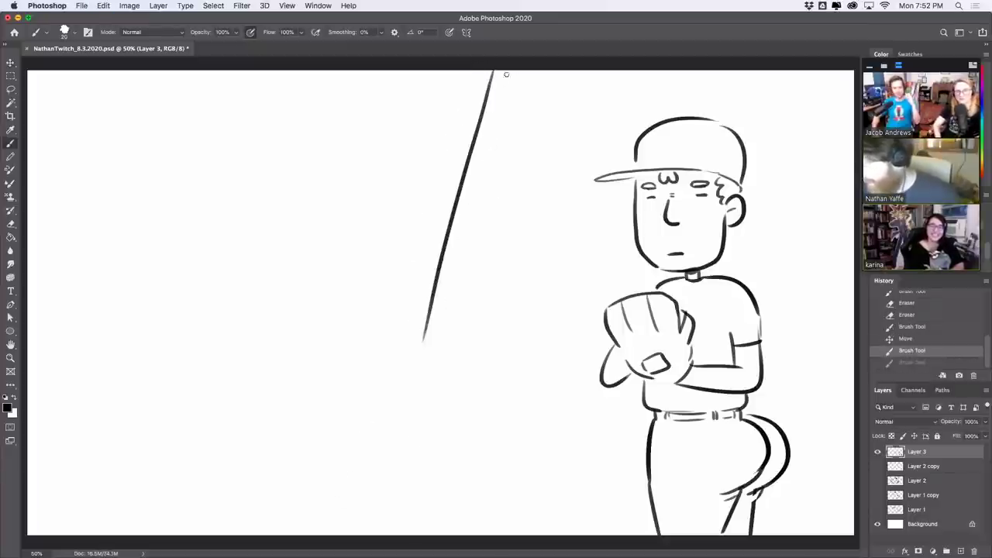
{"action": "mouse_move", "coordinate": [505, 73]}
{"action": "left_mouse_down"}
{"action": "mouse_move", "coordinate": [443, 308]}
{"action": "mouse_move", "coordinate": [455, 320]}
{"action": "left_mouse_up"}
Step: Add the divider's zigzag notch, and draw two slanted lines below it as the bolt's lower half
{"action": "left_click_drag", "start_coordinate": [454, 321], "coordinate": [423, 428]}
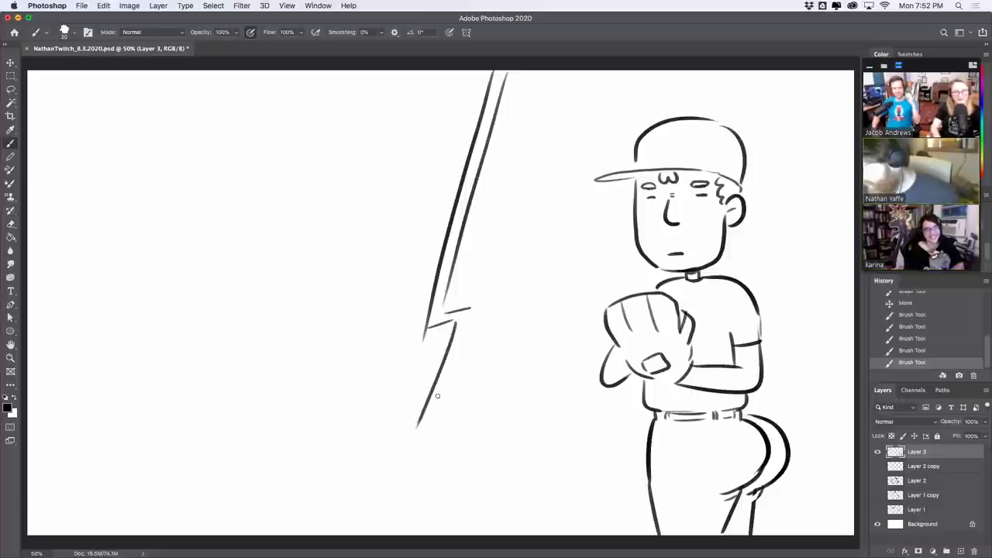
{"action": "key", "text": "ctrl+z"}
{"action": "left_click_drag", "start_coordinate": [453, 324], "coordinate": [437, 436]}
{"action": "key", "text": "ctrl+z"}
{"action": "mouse_move", "coordinate": [456, 322]}
{"action": "left_mouse_down"}
{"action": "mouse_move", "coordinate": [425, 462]}
{"action": "mouse_move", "coordinate": [465, 348]}
{"action": "mouse_move", "coordinate": [420, 517]}
{"action": "left_mouse_up"}
{"action": "key", "text": "ctrl+z"}
{"action": "mouse_move", "coordinate": [475, 307]}
{"action": "left_mouse_down"}
{"action": "mouse_move", "coordinate": [458, 458]}
{"action": "mouse_move", "coordinate": [473, 309]}
{"action": "mouse_move", "coordinate": [421, 505]}
{"action": "left_mouse_up"}
{"action": "key", "text": "ctrl+z"}
Step: Erase the overshooting ends at the notch, and redraw the bolt's lower left line down to the canvas's lower edge
{"action": "left_click_drag", "start_coordinate": [432, 335], "coordinate": [419, 341]}
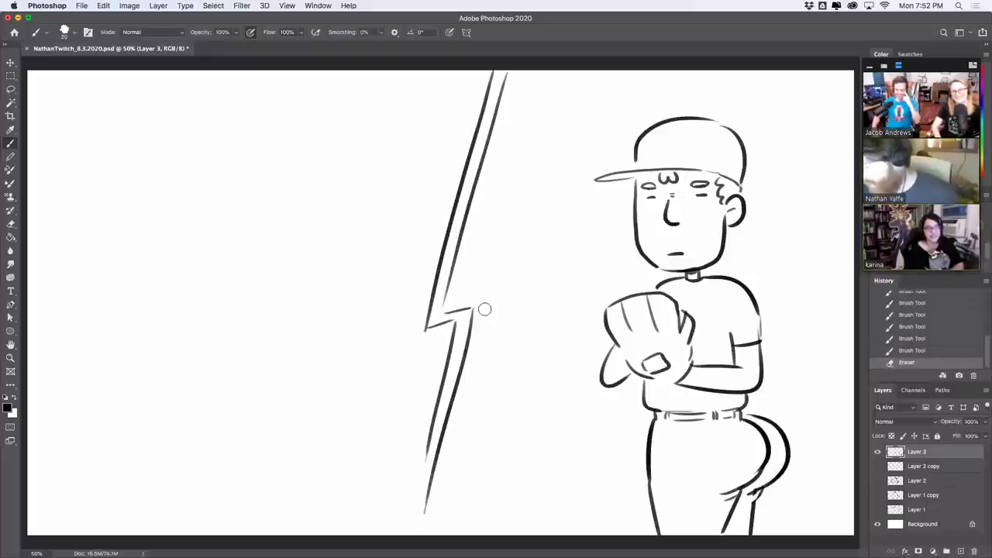
{"action": "mouse_move", "coordinate": [486, 310]}
{"action": "left_mouse_down"}
{"action": "mouse_move", "coordinate": [424, 450]}
{"action": "mouse_move", "coordinate": [430, 409]}
{"action": "left_mouse_up"}
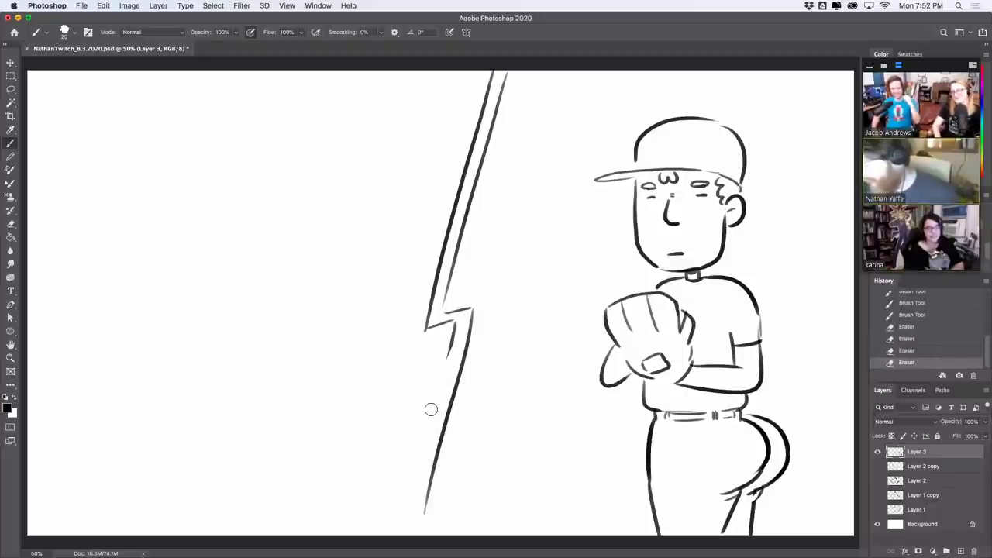
{"action": "left_click_drag", "start_coordinate": [452, 341], "coordinate": [400, 532]}
{"action": "key", "text": "ctrl+z"}
{"action": "left_click_drag", "start_coordinate": [453, 340], "coordinate": [404, 533]}
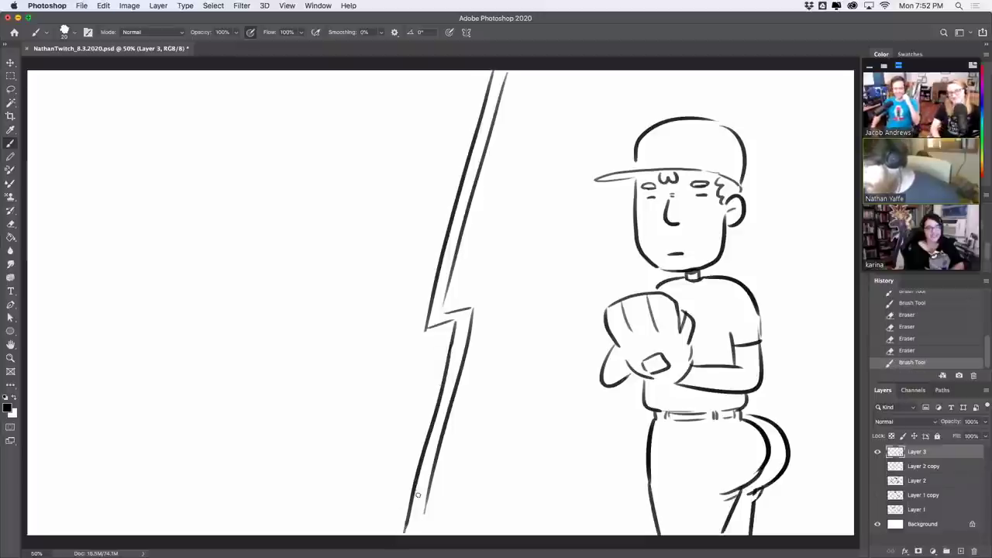
{"action": "mouse_move", "coordinate": [152, 202]}
{"action": "left_mouse_down"}
{"action": "mouse_move", "coordinate": [160, 175]}
{"action": "mouse_move", "coordinate": [221, 150]}
{"action": "left_mouse_up"}
{"action": "key", "text": "ctrl+z"}
{"action": "left_click_drag", "start_coordinate": [164, 159], "coordinate": [250, 159]}
{"action": "key", "text": "ctrl+z"}
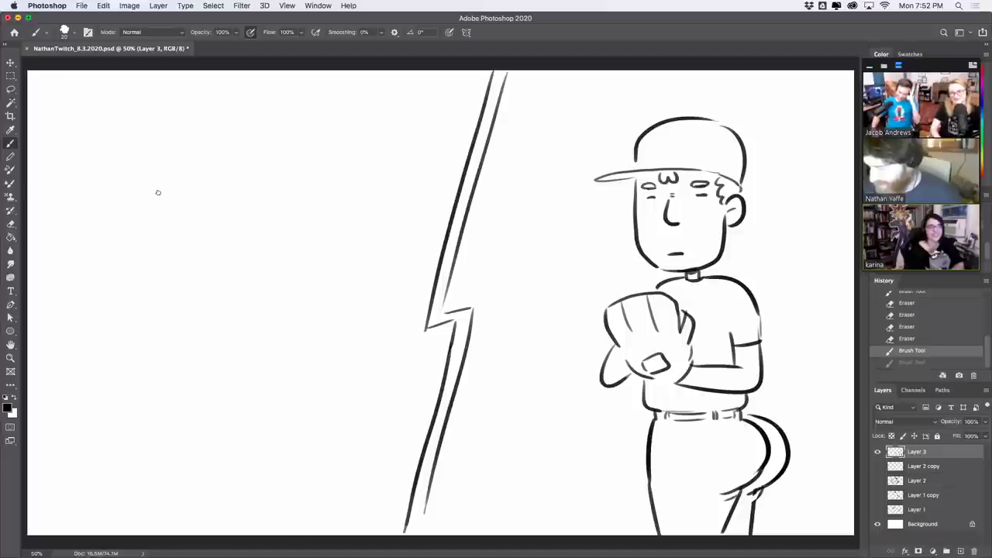
Step: Draw a second cap with a rounded crown and a brim pointing right in the empty area left of the divider
{"action": "left_click_drag", "start_coordinate": [129, 201], "coordinate": [175, 125]}
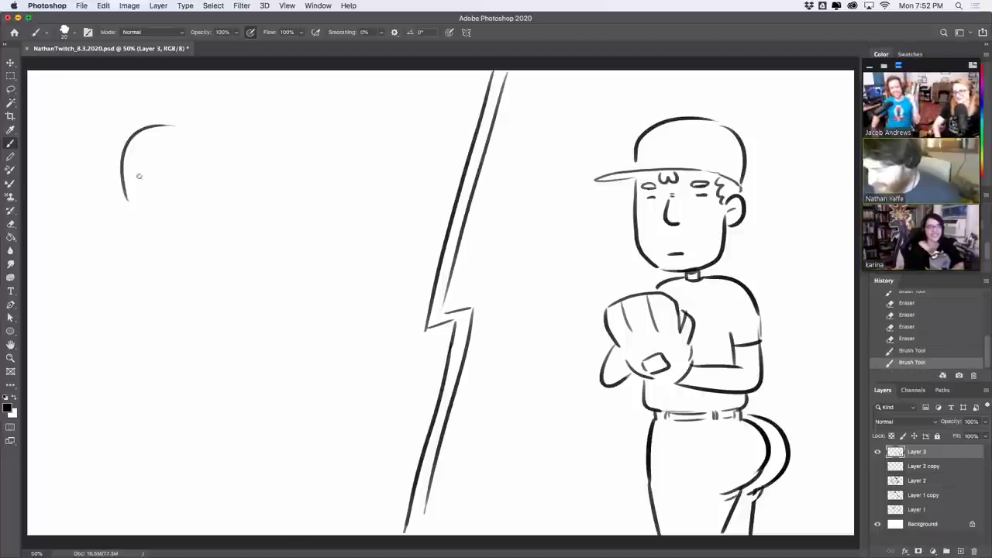
{"action": "left_click_drag", "start_coordinate": [130, 176], "coordinate": [333, 172]}
{"action": "key", "text": "ctrl+z"}
{"action": "mouse_move", "coordinate": [128, 187]}
{"action": "left_mouse_down"}
{"action": "mouse_move", "coordinate": [219, 164]}
{"action": "mouse_move", "coordinate": [207, 134]}
{"action": "left_mouse_up"}
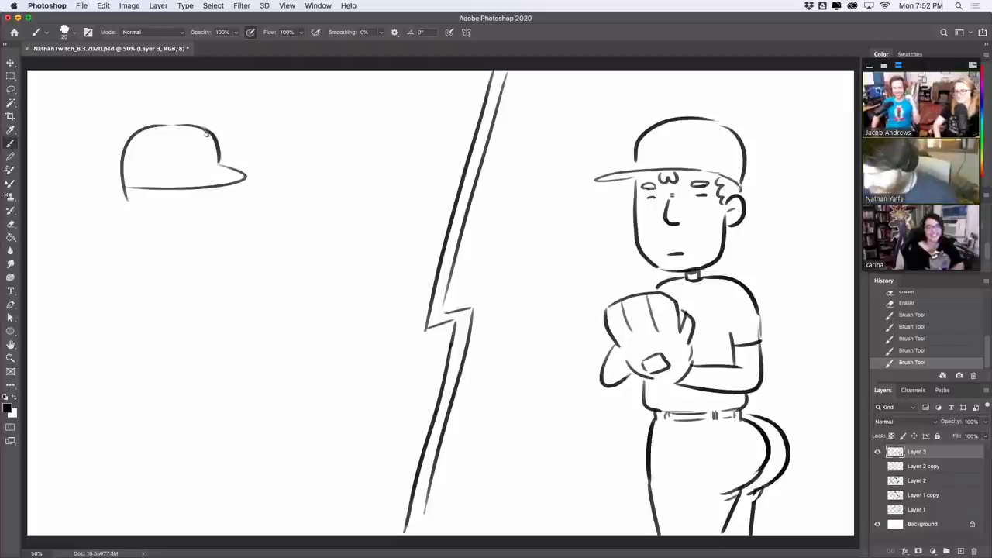
Step: Draw a long ear flap below the brim, and outline a larger crown curve above the first one
{"action": "mouse_move", "coordinate": [216, 191]}
{"action": "left_mouse_down"}
{"action": "mouse_move", "coordinate": [236, 190]}
{"action": "mouse_move", "coordinate": [221, 127]}
{"action": "left_mouse_up"}
{"action": "key", "text": "super+z"}
{"action": "key", "text": "super+z"}
{"action": "mouse_move", "coordinate": [235, 168]}
{"action": "left_mouse_down"}
{"action": "mouse_move", "coordinate": [202, 117]}
{"action": "mouse_move", "coordinate": [228, 135]}
{"action": "mouse_move", "coordinate": [203, 118]}
{"action": "mouse_move", "coordinate": [147, 124]}
{"action": "mouse_move", "coordinate": [211, 121]}
{"action": "left_mouse_up"}
{"action": "key", "text": "super+z"}
{"action": "key", "text": "super+z"}
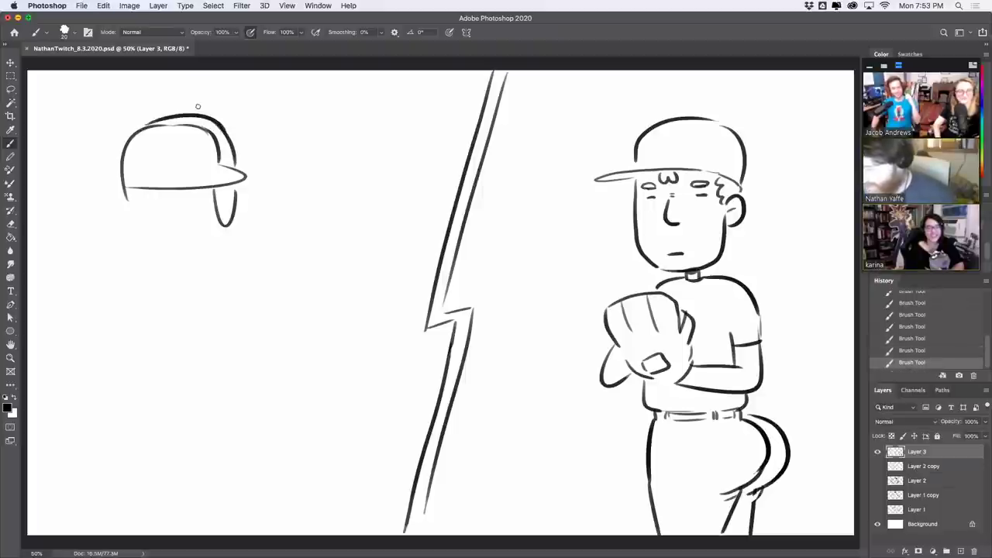
Step: Erase the smaller inner crown line, and extend the larger crown curve down to the cap's left edge
{"action": "mouse_move", "coordinate": [218, 158]}
{"action": "left_mouse_down"}
{"action": "mouse_move", "coordinate": [175, 124]}
{"action": "mouse_move", "coordinate": [131, 166]}
{"action": "mouse_move", "coordinate": [148, 151]}
{"action": "left_mouse_up"}
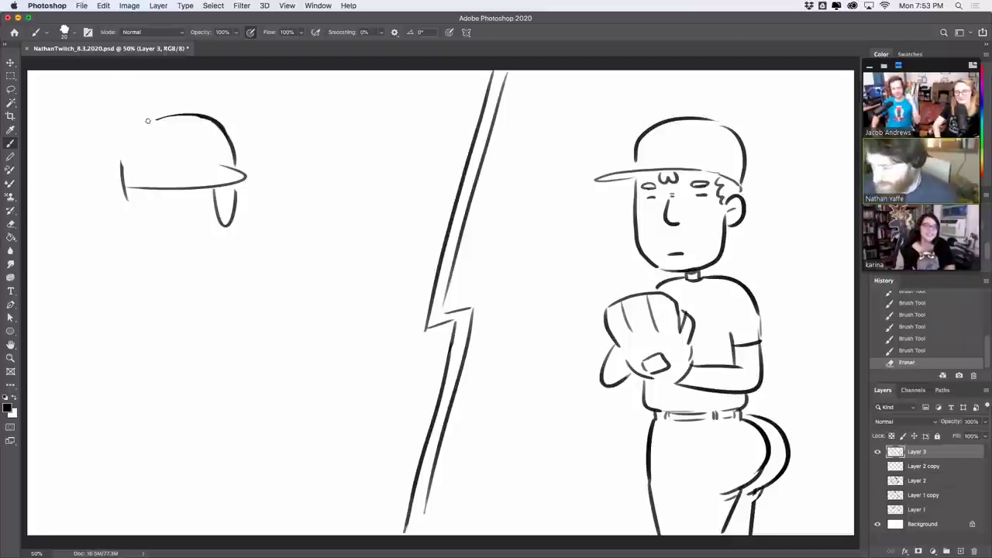
{"action": "mouse_move", "coordinate": [177, 116]}
{"action": "left_mouse_down"}
{"action": "mouse_move", "coordinate": [121, 164]}
{"action": "mouse_move", "coordinate": [223, 169]}
{"action": "left_mouse_up"}
{"action": "key", "text": "super+z"}
{"action": "key", "text": "super+z"}
{"action": "key", "text": "super+z"}
{"action": "key", "text": "super+z"}
{"action": "key", "text": "super+shift+z"}
{"action": "key", "text": "super+z"}
{"action": "key", "text": "super+shift+z"}
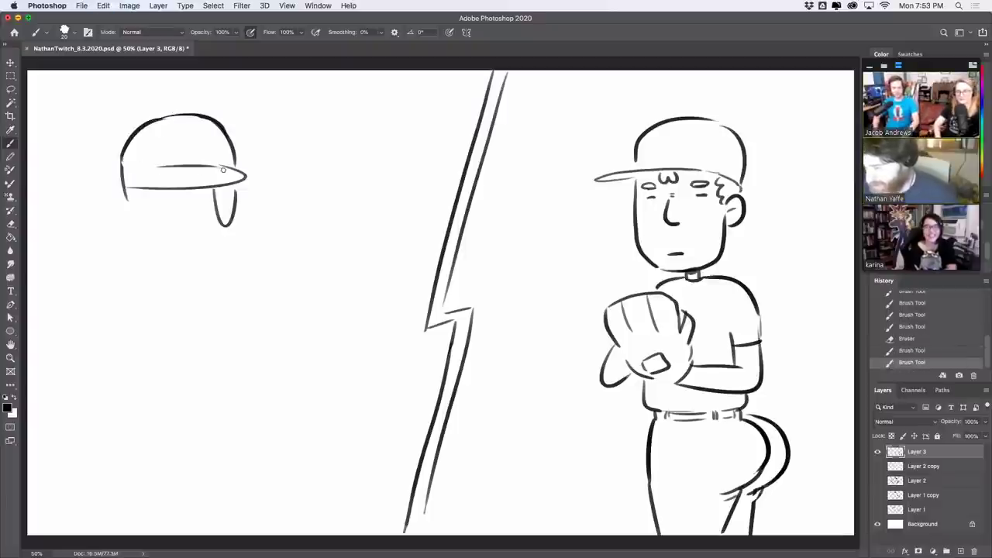
{"action": "key", "text": "super+z"}
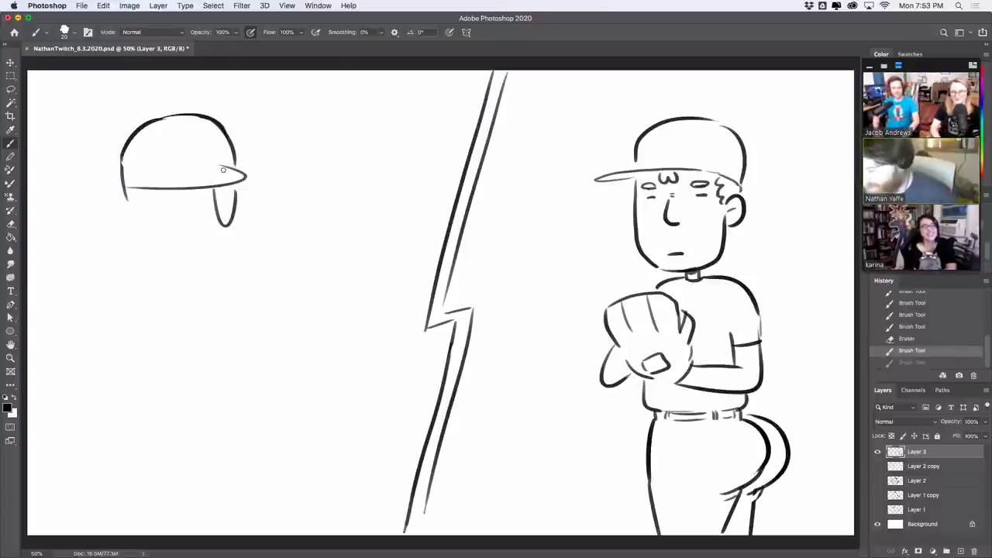
Step: Add a small narrow oval inside the ear flap, and draw the face and jaw line below the cap
{"action": "mouse_move", "coordinate": [226, 193]}
{"action": "left_mouse_down"}
{"action": "mouse_move", "coordinate": [230, 210]}
{"action": "mouse_move", "coordinate": [234, 200]}
{"action": "left_mouse_up"}
{"action": "key", "text": "super+z"}
{"action": "mouse_move", "coordinate": [133, 207]}
{"action": "left_mouse_down"}
{"action": "mouse_move", "coordinate": [175, 240]}
{"action": "mouse_move", "coordinate": [216, 230]}
{"action": "mouse_move", "coordinate": [126, 206]}
{"action": "mouse_move", "coordinate": [155, 231]}
{"action": "mouse_move", "coordinate": [126, 206]}
{"action": "mouse_move", "coordinate": [210, 246]}
{"action": "left_mouse_up"}
{"action": "key", "text": "e"}
{"action": "key", "text": "super+z"}
{"action": "key", "text": "b"}
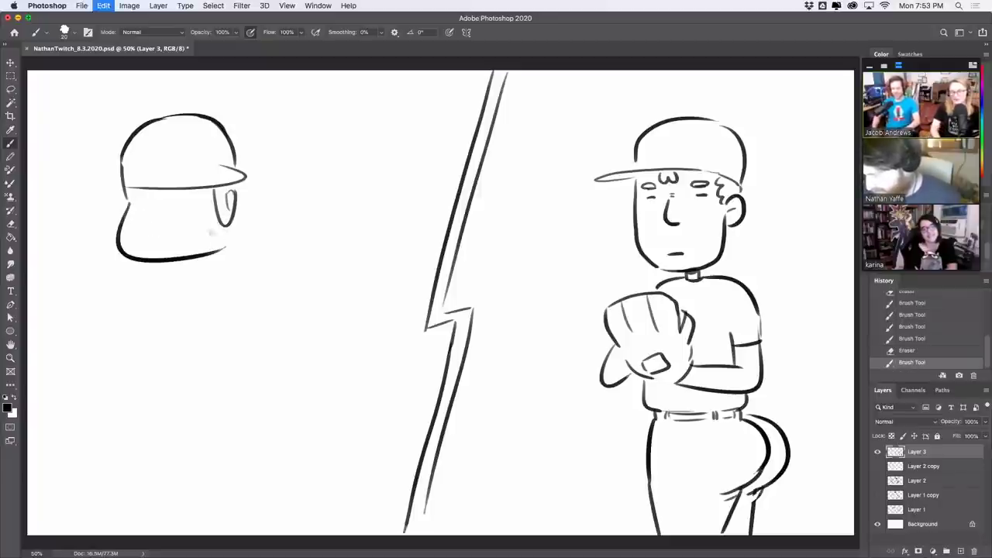
Step: Replace the brim with one pointing left, and rework the ear flap with an outer curve and a new inner oval
{"action": "key", "text": "e"}
{"action": "mouse_move", "coordinate": [241, 168]}
{"action": "left_mouse_down"}
{"action": "mouse_move", "coordinate": [255, 171]}
{"action": "mouse_move", "coordinate": [212, 189]}
{"action": "mouse_move", "coordinate": [147, 182]}
{"action": "mouse_move", "coordinate": [194, 186]}
{"action": "left_mouse_up"}
{"action": "key", "text": "b"}
{"action": "key", "text": "super+z"}
{"action": "mouse_move", "coordinate": [93, 192]}
{"action": "left_mouse_down"}
{"action": "mouse_move", "coordinate": [198, 186]}
{"action": "mouse_move", "coordinate": [230, 224]}
{"action": "left_mouse_up"}
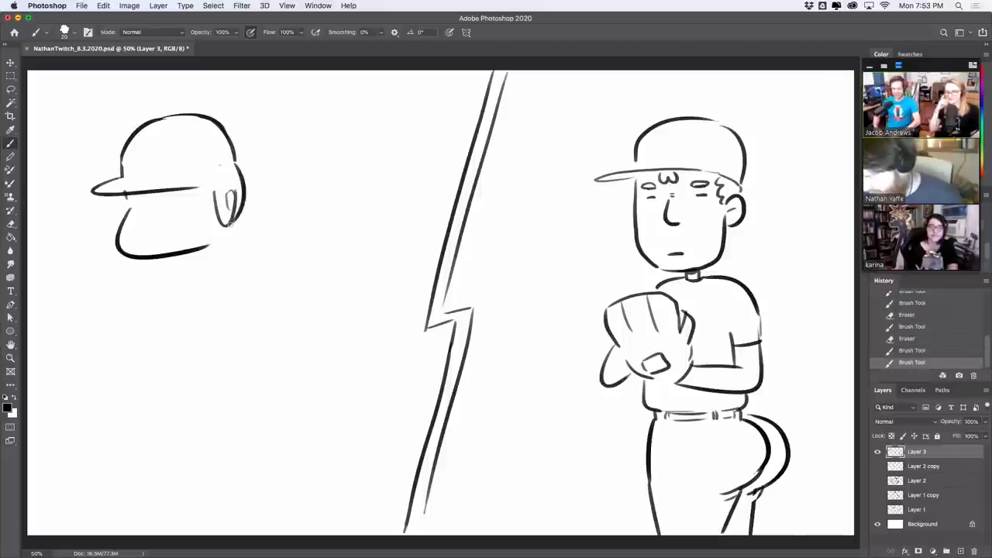
{"action": "key", "text": "e"}
{"action": "left_click_drag", "start_coordinate": [231, 186], "coordinate": [231, 198]}
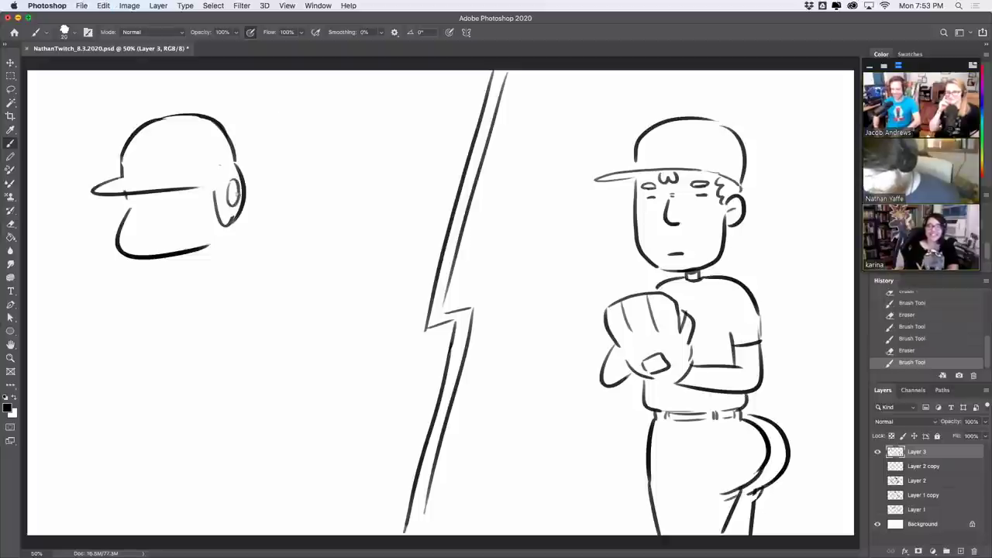
Step: Draw two half-lidded eyes under the helmet brim and a scowling mouth with gritted teeth on the face
{"action": "mouse_move", "coordinate": [170, 221]}
{"action": "left_mouse_down"}
{"action": "mouse_move", "coordinate": [179, 234]}
{"action": "mouse_move", "coordinate": [148, 229]}
{"action": "mouse_move", "coordinate": [164, 229]}
{"action": "left_mouse_up"}
{"action": "key", "text": "super+z"}
{"action": "left_click_drag", "start_coordinate": [134, 196], "coordinate": [214, 187]}
{"action": "key", "text": "super+z"}
{"action": "key", "text": "super+z"}
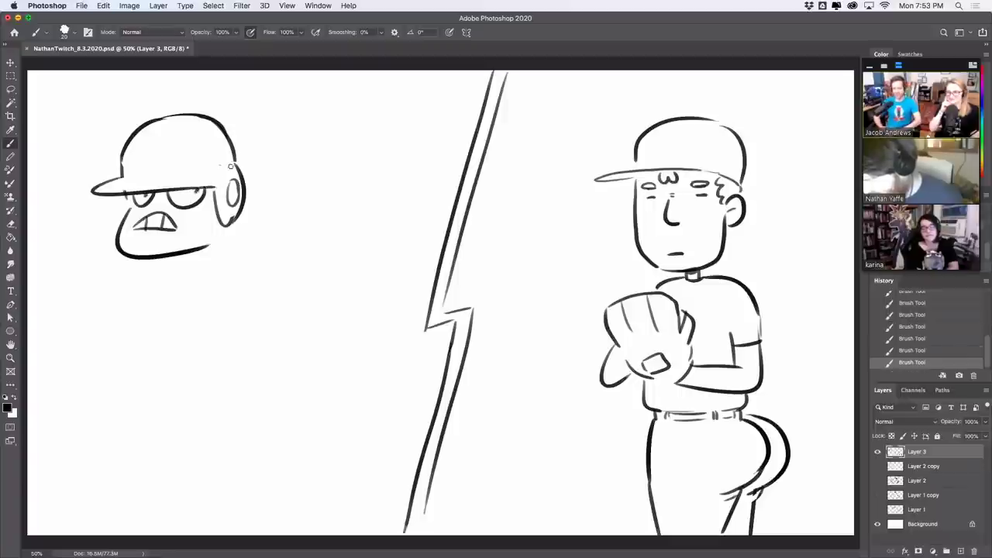
Step: Add an oval highlight and a few small marks near the back of the helmet above the ear flap
{"action": "left_click_drag", "start_coordinate": [212, 138], "coordinate": [225, 173]}
{"action": "key", "text": "super+z"}
{"action": "mouse_move", "coordinate": [247, 209]}
{"action": "left_mouse_down"}
{"action": "mouse_move", "coordinate": [284, 268]}
{"action": "mouse_move", "coordinate": [269, 278]}
{"action": "left_mouse_up"}
{"action": "key", "text": "super+z"}
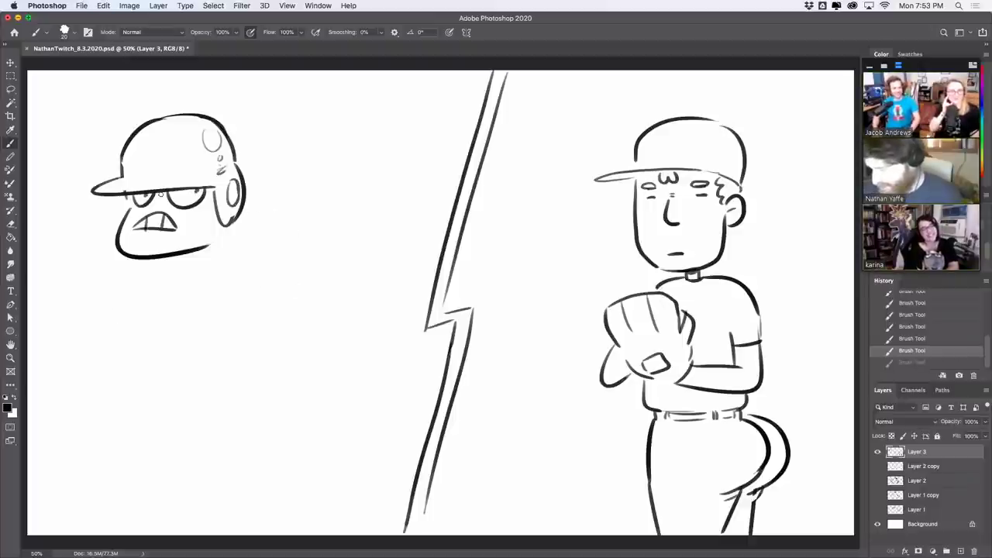
Step: Draw a small nose between the eyes, a cheek crease beside the mouth and short stubble lines on the chin
{"action": "left_click_drag", "start_coordinate": [160, 194], "coordinate": [183, 237]}
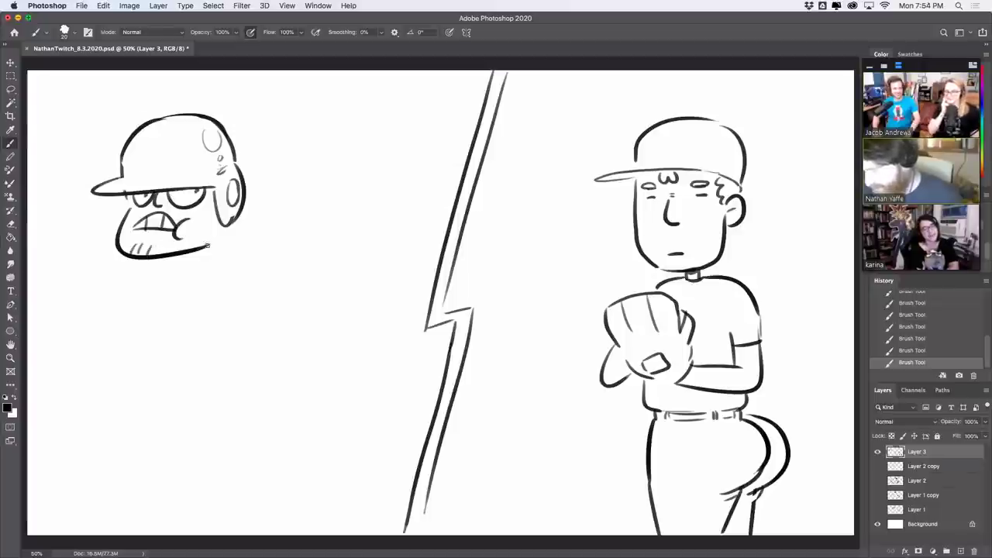
{"action": "mouse_move", "coordinate": [208, 247]}
{"action": "left_mouse_down"}
{"action": "mouse_move", "coordinate": [229, 231]}
{"action": "mouse_move", "coordinate": [221, 242]}
{"action": "left_mouse_up"}
{"action": "key", "text": "super+z"}
{"action": "key", "text": "super+z"}
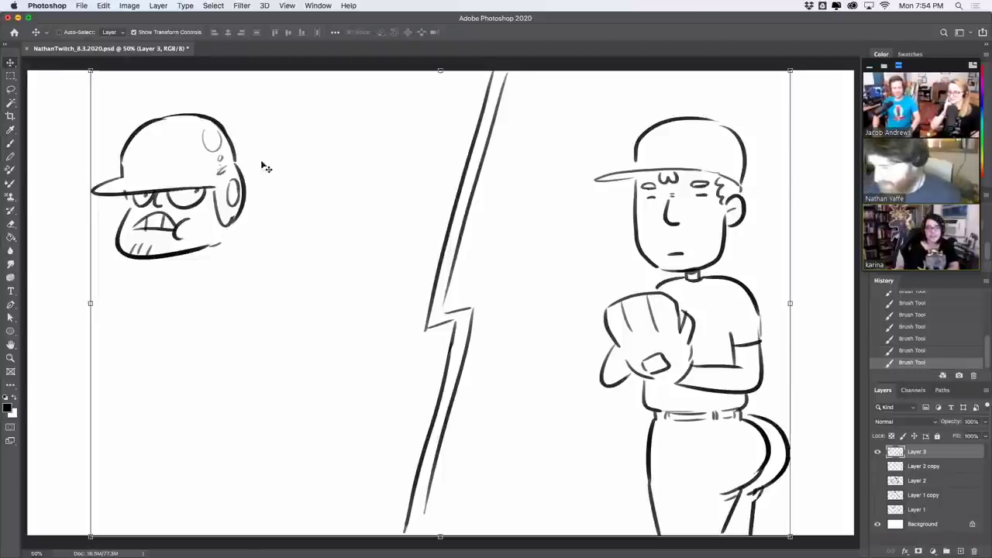
{"action": "key", "text": "super+z"}
Step: Lasso the helmeted head, move it slightly down and closer to the lightning-bolt divider, and deselect it
{"action": "key", "text": "l"}
{"action": "mouse_move", "coordinate": [128, 104]}
{"action": "left_mouse_down"}
{"action": "mouse_move", "coordinate": [76, 190]}
{"action": "mouse_move", "coordinate": [221, 105]}
{"action": "mouse_move", "coordinate": [128, 101]}
{"action": "left_mouse_up"}
{"action": "key", "text": "v"}
{"action": "left_click_drag", "start_coordinate": [242, 159], "coordinate": [328, 171]}
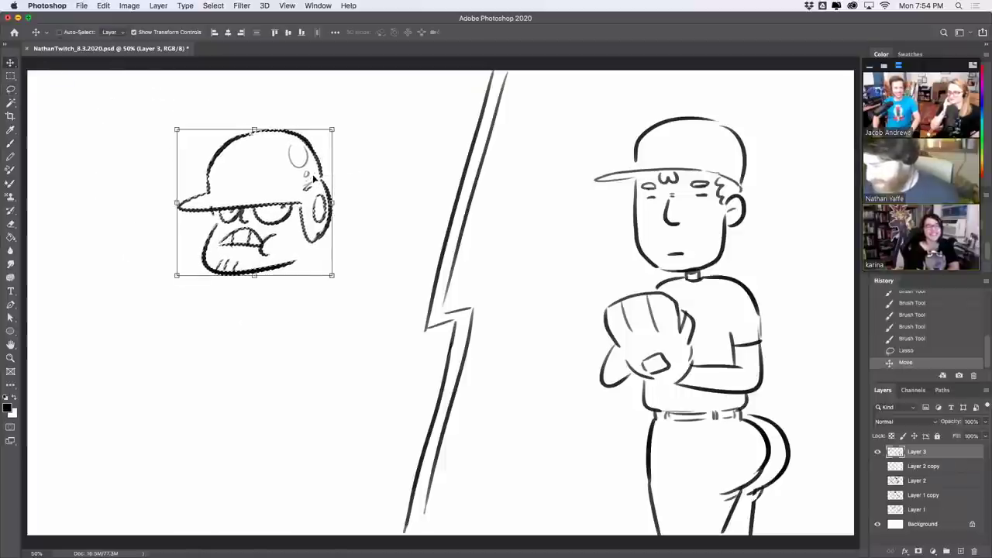
{"action": "left_click", "coordinate": [11, 75]}
{"action": "key", "text": "super+d"}
{"action": "key", "text": "b"}
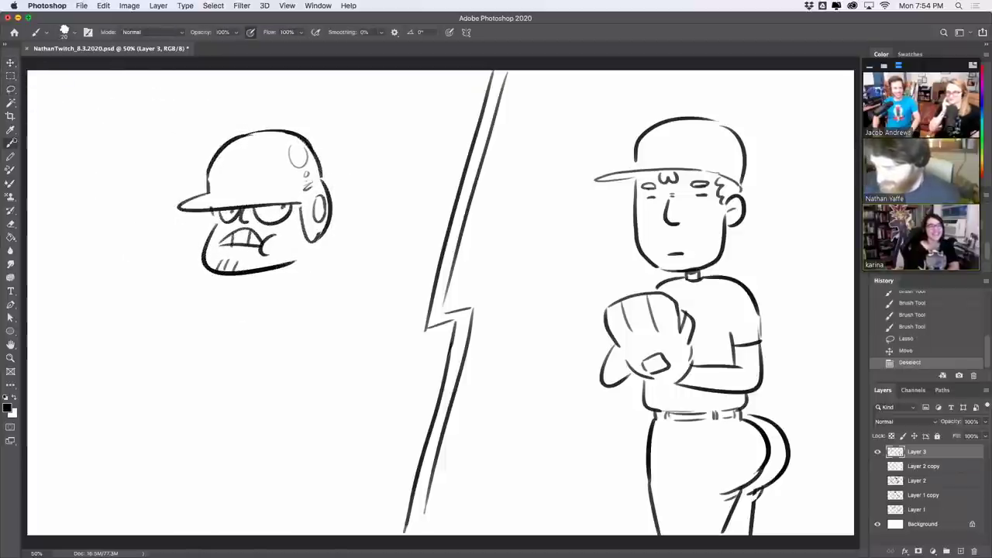
{"action": "left_click_drag", "start_coordinate": [156, 188], "coordinate": [167, 195]}
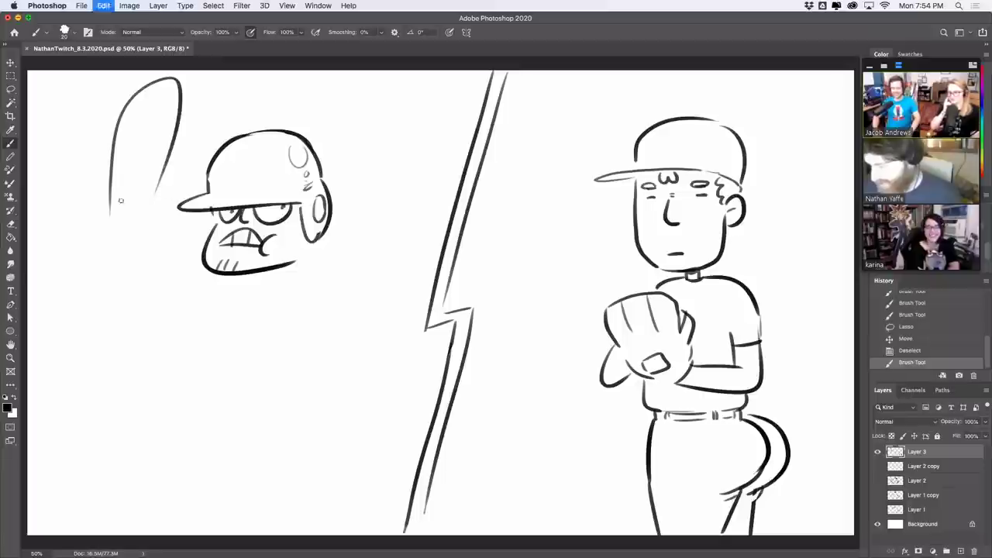
{"action": "key", "text": "super+z"}
{"action": "mouse_move", "coordinate": [113, 218]}
{"action": "left_mouse_down"}
{"action": "mouse_move", "coordinate": [133, 86]}
{"action": "mouse_move", "coordinate": [124, 97]}
{"action": "mouse_move", "coordinate": [136, 212]}
{"action": "mouse_move", "coordinate": [149, 217]}
{"action": "mouse_move", "coordinate": [130, 84]}
{"action": "mouse_move", "coordinate": [145, 249]}
{"action": "left_mouse_up"}
{"action": "key", "text": "super+z"}
{"action": "key", "text": "super+z"}
{"action": "key", "text": "super+z"}
Step: Draw a tall tapering bat barrel in front of the helmeted head, with a fist showing fingers and a thumb beneath it
{"action": "left_click_drag", "start_coordinate": [130, 90], "coordinate": [116, 227]}
{"action": "mouse_move", "coordinate": [131, 89]}
{"action": "left_mouse_down"}
{"action": "mouse_move", "coordinate": [183, 92]}
{"action": "mouse_move", "coordinate": [142, 242]}
{"action": "left_mouse_up"}
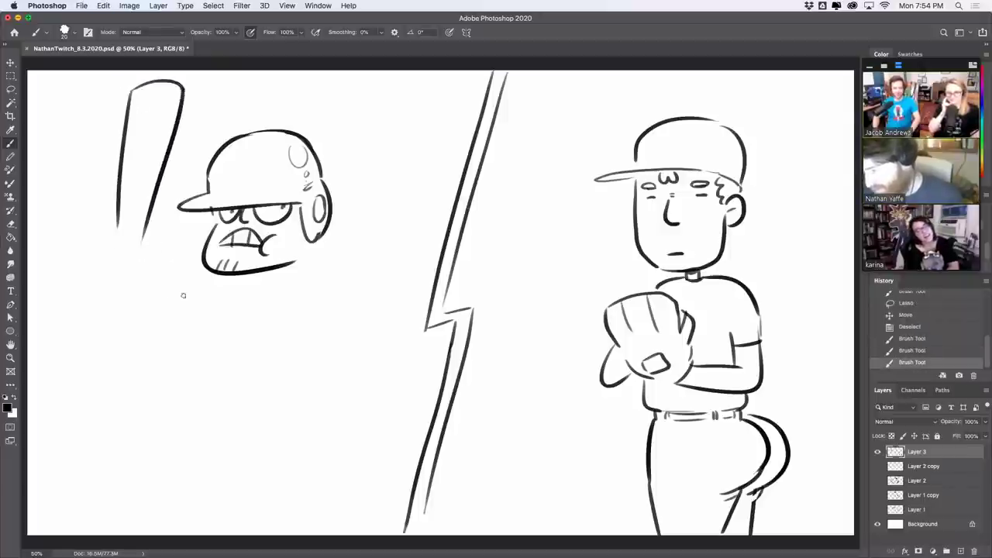
{"action": "mouse_move", "coordinate": [94, 304]}
{"action": "left_mouse_down"}
{"action": "mouse_move", "coordinate": [165, 256]}
{"action": "mouse_move", "coordinate": [120, 288]}
{"action": "mouse_move", "coordinate": [154, 277]}
{"action": "left_mouse_up"}
{"action": "key", "text": "super+z"}
{"action": "mouse_move", "coordinate": [96, 318]}
{"action": "left_mouse_down"}
{"action": "mouse_move", "coordinate": [116, 305]}
{"action": "mouse_move", "coordinate": [133, 312]}
{"action": "left_mouse_up"}
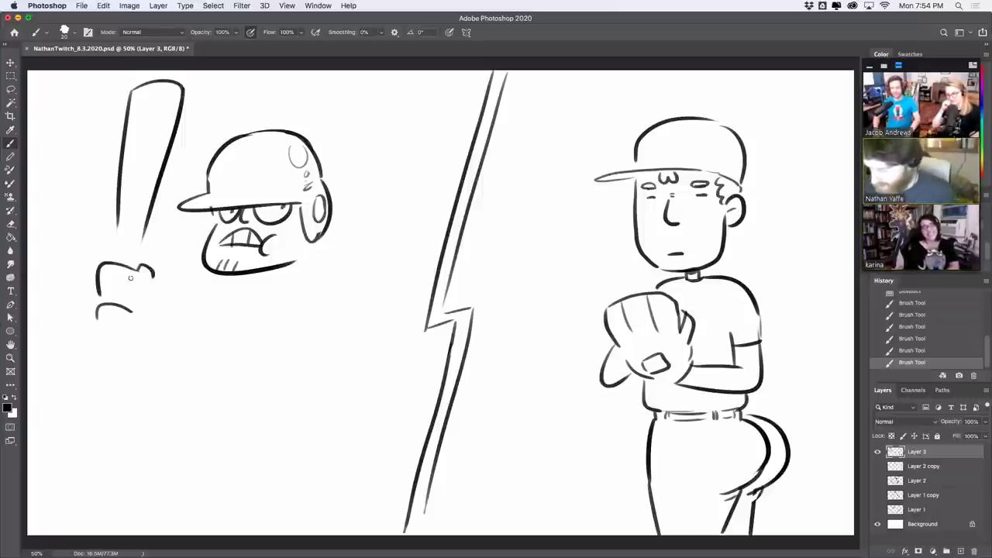
{"action": "mouse_move", "coordinate": [136, 270]}
{"action": "left_mouse_down"}
{"action": "mouse_move", "coordinate": [134, 304]}
{"action": "mouse_move", "coordinate": [148, 300]}
{"action": "left_mouse_up"}
{"action": "mouse_move", "coordinate": [112, 279]}
{"action": "left_mouse_down"}
{"action": "mouse_move", "coordinate": [136, 279]}
{"action": "mouse_move", "coordinate": [136, 291]}
{"action": "left_mouse_up"}
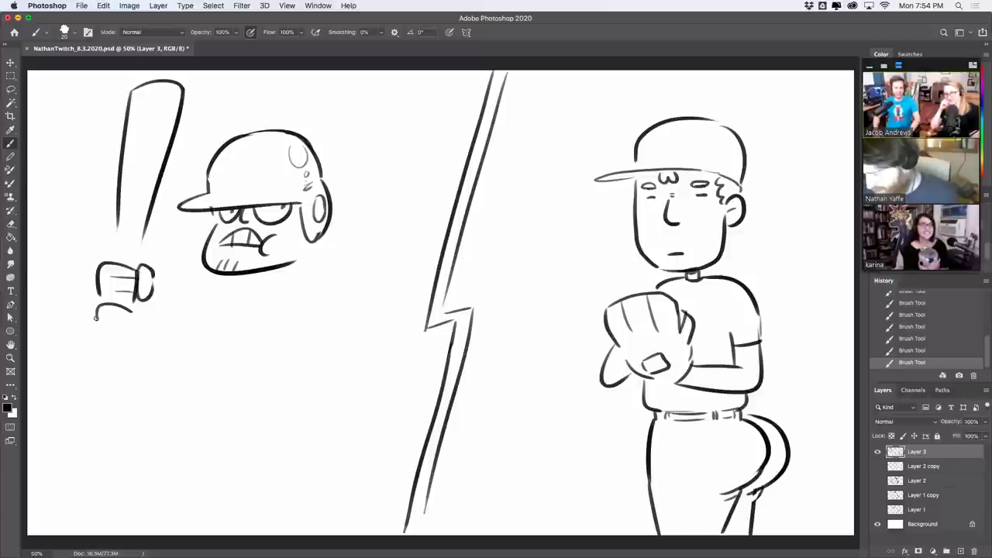
Step: Outline a second fist directly below the first, and extend both edges of the bat down to the upper fist
{"action": "left_click_drag", "start_coordinate": [96, 317], "coordinate": [104, 358]}
{"action": "left_click_drag", "start_coordinate": [142, 322], "coordinate": [189, 331]}
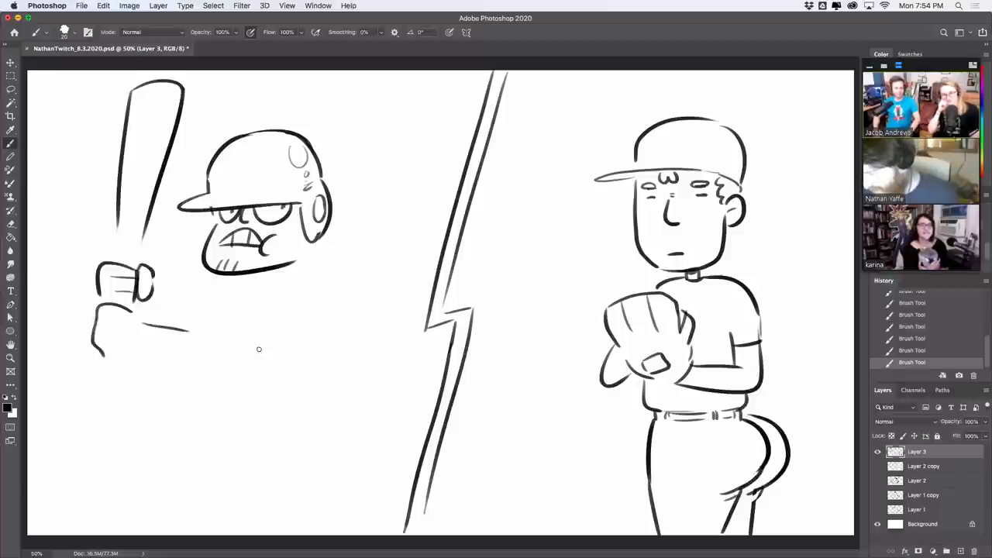
{"action": "key", "text": "ctrl+z"}
{"action": "mouse_move", "coordinate": [93, 345]}
{"action": "left_mouse_down"}
{"action": "mouse_move", "coordinate": [130, 353]}
{"action": "mouse_move", "coordinate": [109, 348]}
{"action": "left_mouse_up"}
{"action": "key", "text": "e"}
{"action": "mouse_move", "coordinate": [131, 310]}
{"action": "left_mouse_down"}
{"action": "mouse_move", "coordinate": [159, 317]}
{"action": "mouse_move", "coordinate": [133, 315]}
{"action": "mouse_move", "coordinate": [142, 319]}
{"action": "mouse_move", "coordinate": [136, 296]}
{"action": "left_mouse_up"}
{"action": "key", "text": "ctrl+z"}
{"action": "key", "text": "ctrl+z"}
{"action": "mouse_move", "coordinate": [135, 301]}
{"action": "left_mouse_down"}
{"action": "mouse_move", "coordinate": [138, 285]}
{"action": "mouse_move", "coordinate": [101, 302]}
{"action": "left_mouse_up"}
{"action": "key", "text": "super+z"}
{"action": "left_click_drag", "start_coordinate": [119, 214], "coordinate": [117, 264]}
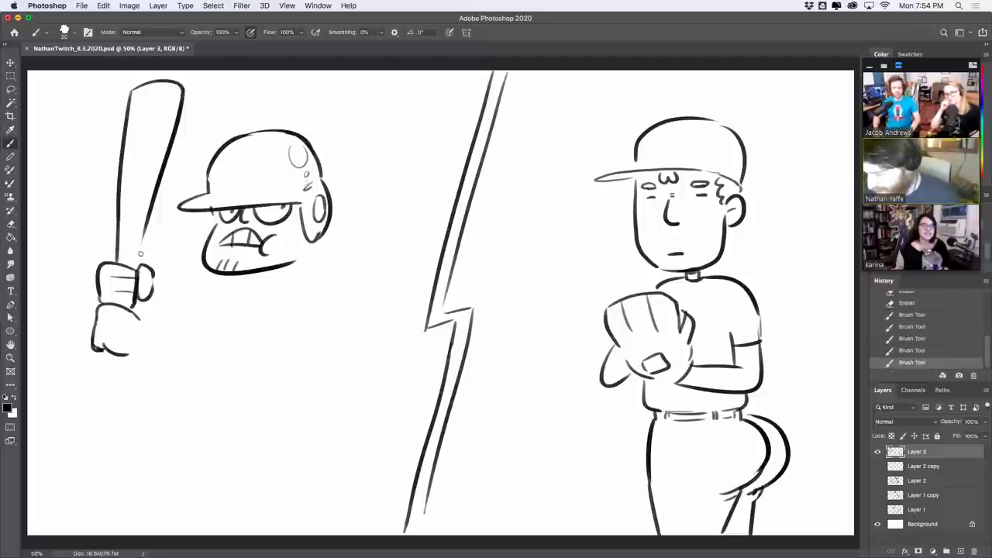
{"action": "left_click_drag", "start_coordinate": [147, 227], "coordinate": [137, 264]}
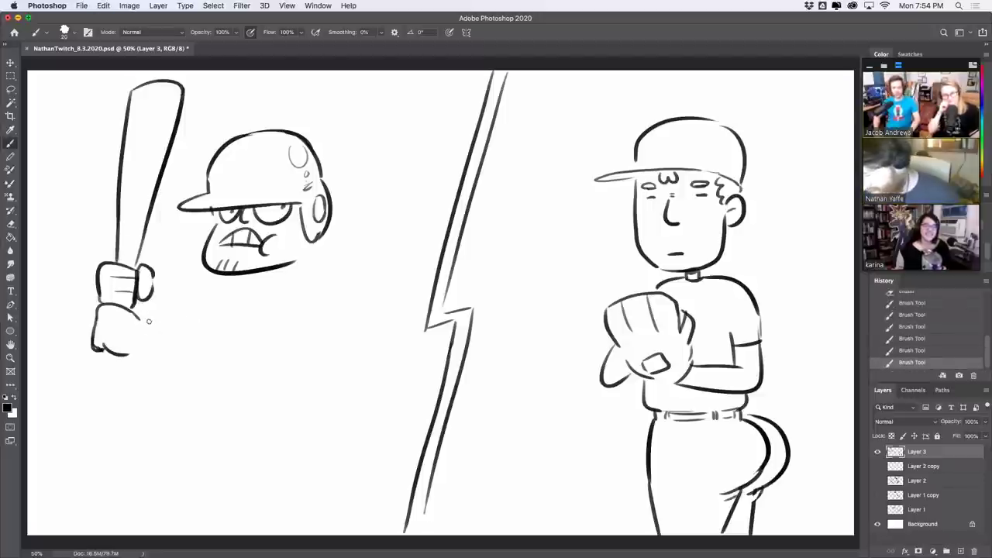
{"action": "left_click_drag", "start_coordinate": [148, 320], "coordinate": [256, 310]}
{"action": "key", "text": "ctrl+z"}
{"action": "left_click_drag", "start_coordinate": [139, 350], "coordinate": [235, 404]}
{"action": "key", "text": "super+z"}
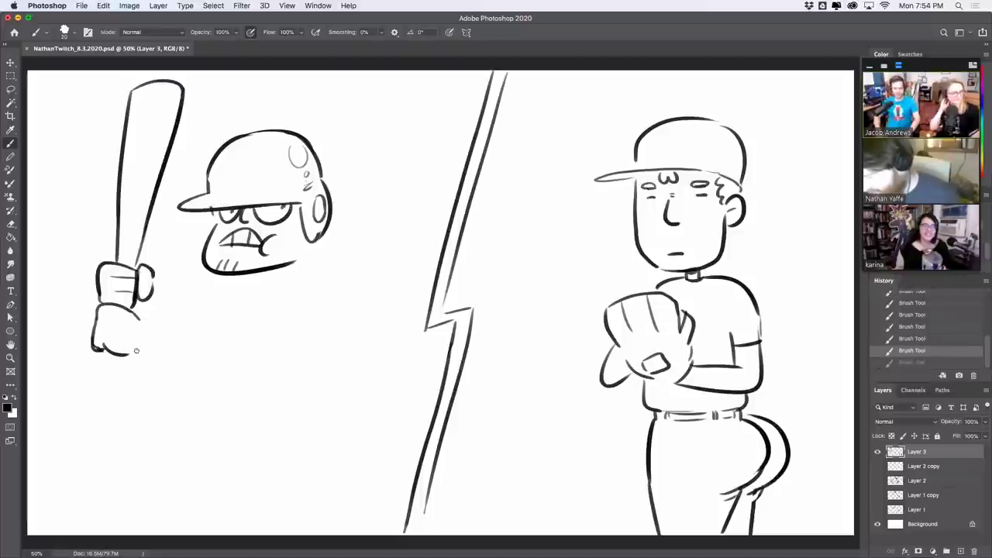
Step: Draw the near arm's upper and lower edges starting from the lower fist, and a large rounded shoulder rising behind the jaw
{"action": "left_click_drag", "start_coordinate": [139, 351], "coordinate": [226, 389]}
{"action": "mouse_move", "coordinate": [148, 321]}
{"action": "left_mouse_down"}
{"action": "mouse_move", "coordinate": [253, 324]}
{"action": "mouse_move", "coordinate": [361, 244]}
{"action": "left_mouse_up"}
{"action": "key", "text": "super+z"}
{"action": "left_click_drag", "start_coordinate": [292, 274], "coordinate": [380, 248]}
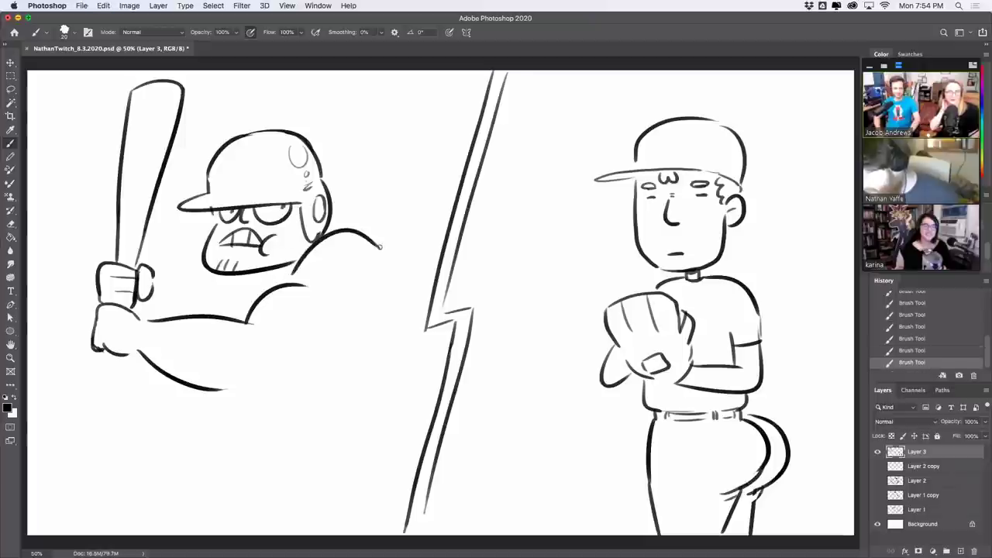
{"action": "key", "text": "super+z"}
{"action": "mouse_move", "coordinate": [292, 270]}
{"action": "left_mouse_down"}
{"action": "mouse_move", "coordinate": [337, 229]}
{"action": "mouse_move", "coordinate": [384, 261]}
{"action": "left_mouse_up"}
{"action": "key", "text": "super+z"}
{"action": "key", "text": "super+shift+z"}
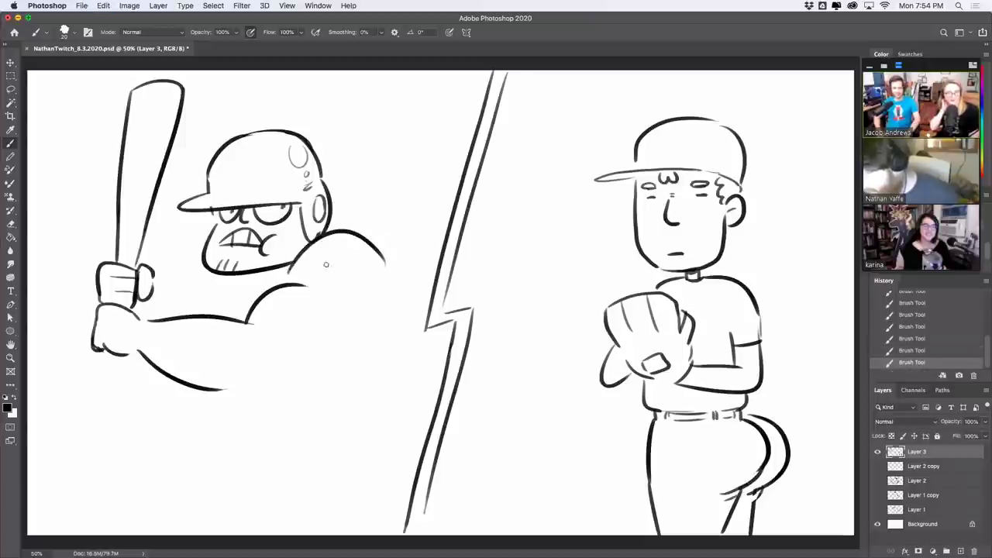
Step: Draw the chest front and a curved line across the near upper arm, and add a thumb and wrist cuff to the lower fist
{"action": "left_click_drag", "start_coordinate": [154, 288], "coordinate": [179, 305]}
{"action": "mouse_move", "coordinate": [202, 264]}
{"action": "left_mouse_down"}
{"action": "mouse_move", "coordinate": [190, 271]}
{"action": "mouse_move", "coordinate": [190, 308]}
{"action": "mouse_move", "coordinate": [202, 312]}
{"action": "left_mouse_up"}
{"action": "key", "text": "super+z"}
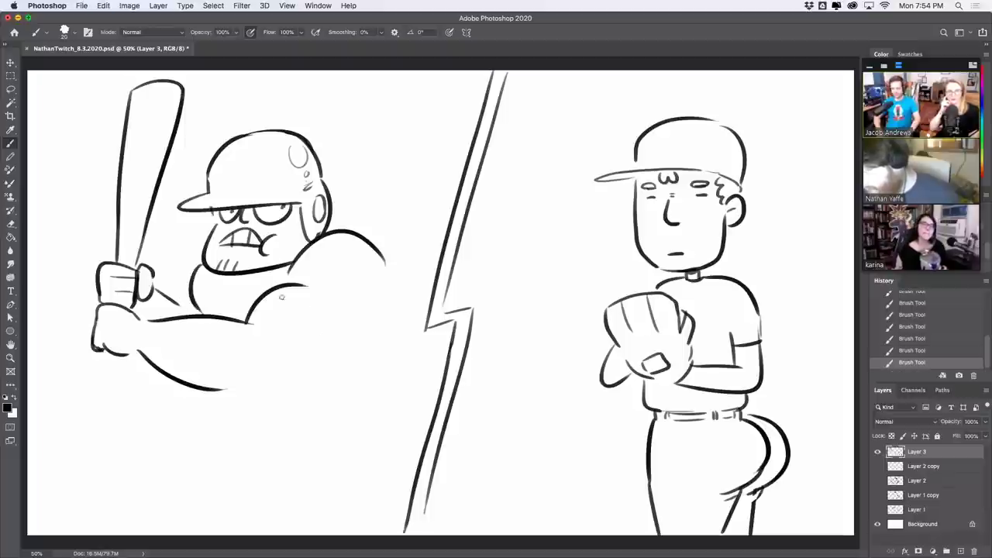
{"action": "left_click_drag", "start_coordinate": [269, 293], "coordinate": [329, 342]}
{"action": "mouse_move", "coordinate": [144, 320]}
{"action": "left_mouse_down"}
{"action": "mouse_move", "coordinate": [144, 353]}
{"action": "mouse_move", "coordinate": [116, 341]}
{"action": "mouse_move", "coordinate": [127, 340]}
{"action": "left_mouse_up"}
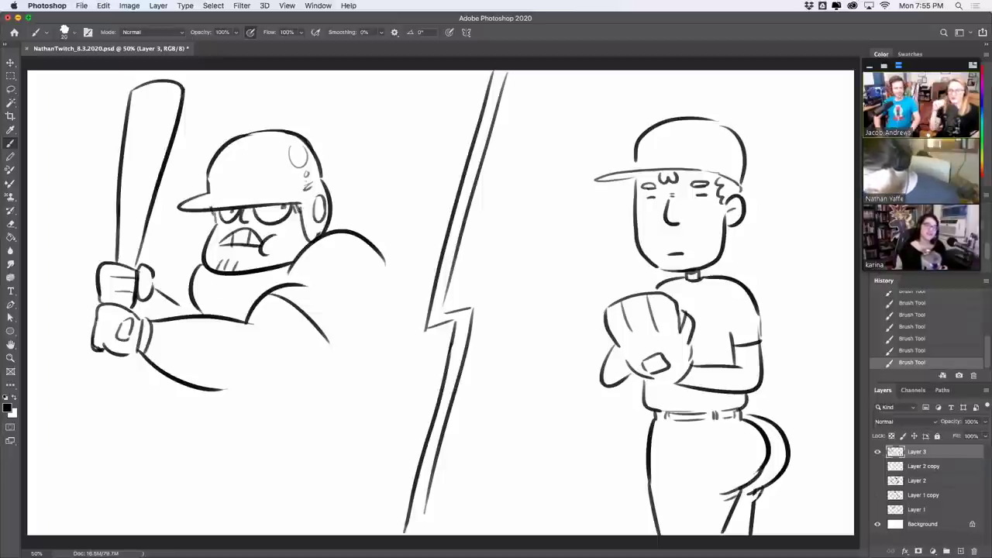
Step: Draw the bat handle and oval knob below the lower fist, and add grip stripes below and above the hands
{"action": "left_click_drag", "start_coordinate": [104, 351], "coordinate": [103, 386]}
{"action": "mouse_move", "coordinate": [116, 355]}
{"action": "left_mouse_down"}
{"action": "mouse_move", "coordinate": [115, 387]}
{"action": "mouse_move", "coordinate": [106, 390]}
{"action": "mouse_move", "coordinate": [118, 383]}
{"action": "left_mouse_up"}
{"action": "left_click_drag", "start_coordinate": [107, 379], "coordinate": [118, 375]}
{"action": "left_click_drag", "start_coordinate": [106, 370], "coordinate": [118, 367]}
{"action": "left_click_drag", "start_coordinate": [107, 364], "coordinate": [118, 362]}
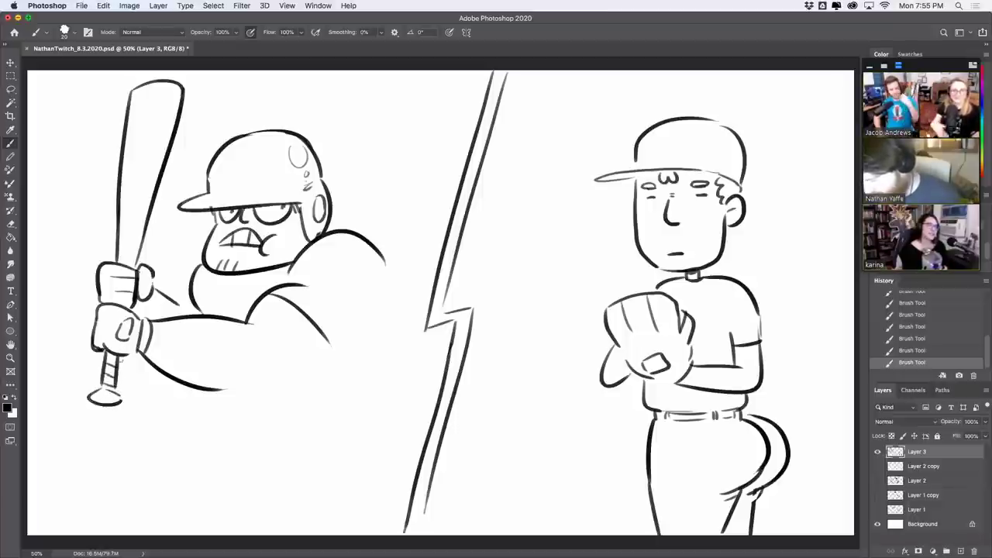
{"action": "left_click_drag", "start_coordinate": [118, 254], "coordinate": [138, 257]}
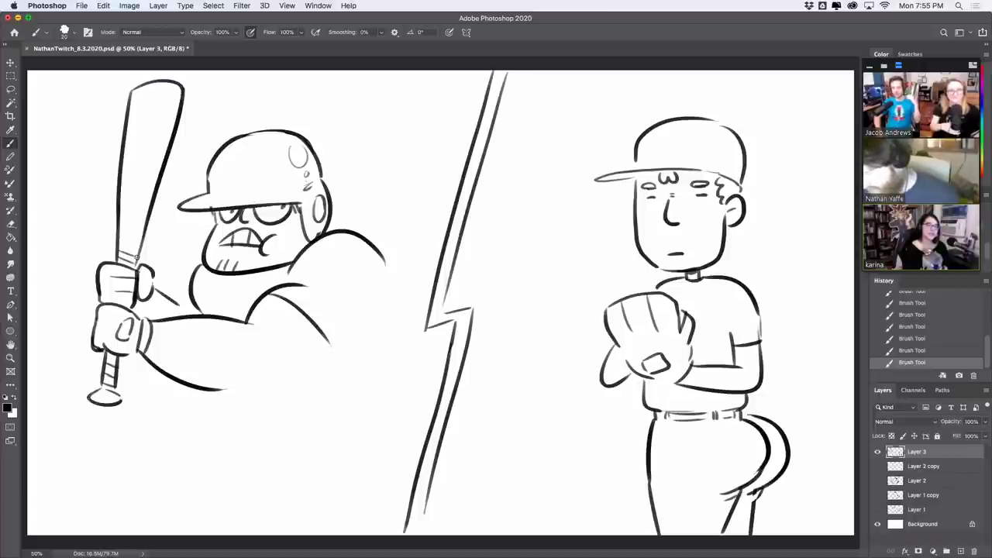
Step: Try a vertical line on the chest and a belly curve hanging beneath the near forearm
{"action": "left_click_drag", "start_coordinate": [218, 279], "coordinate": [213, 315]}
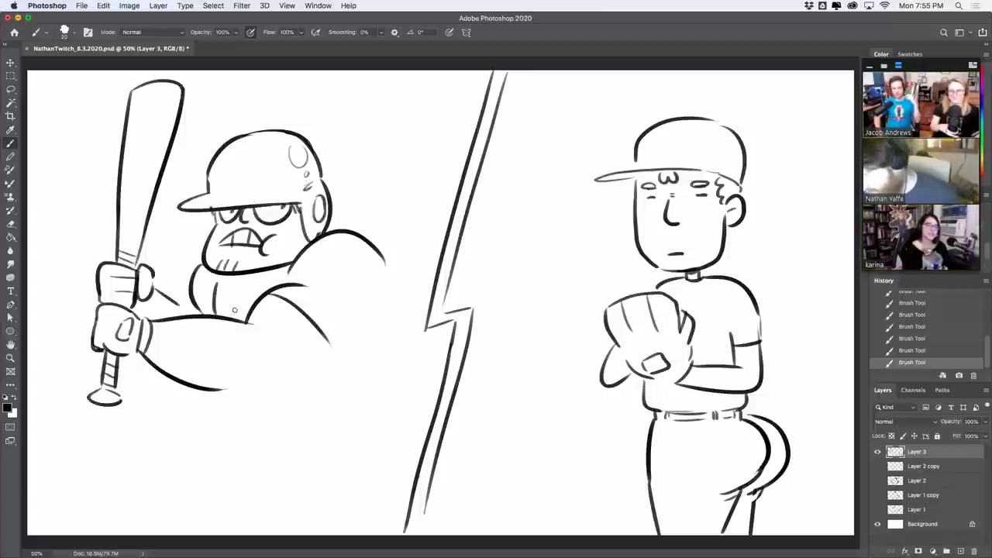
{"action": "left_click_drag", "start_coordinate": [128, 359], "coordinate": [173, 388]}
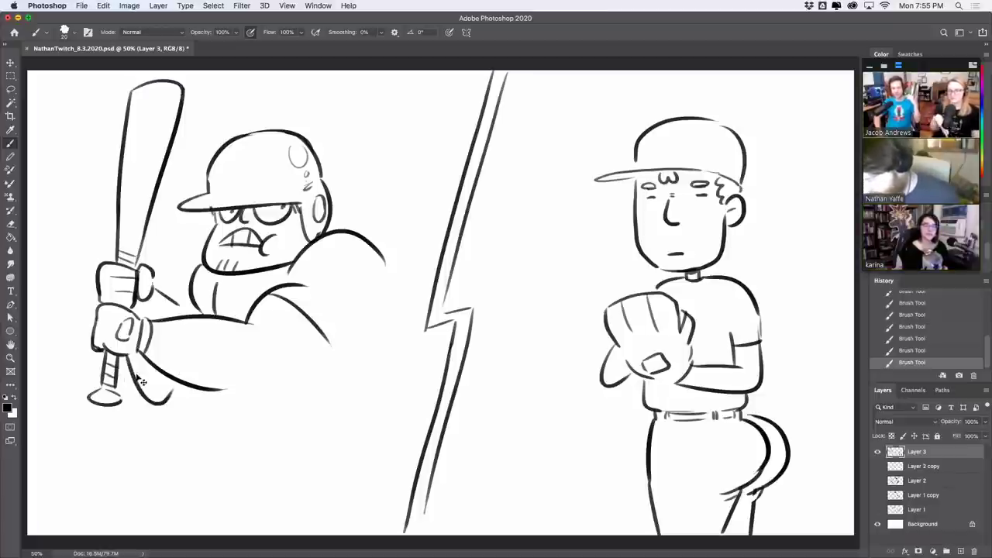
{"action": "key", "text": "super+z"}
{"action": "left_click_drag", "start_coordinate": [130, 355], "coordinate": [180, 390]}
Step: Erase the belly, chest-front and far-forearm lines, and draw a bulging bent far arm between the bat and the face
{"action": "left_click_drag", "start_coordinate": [160, 287], "coordinate": [175, 304]}
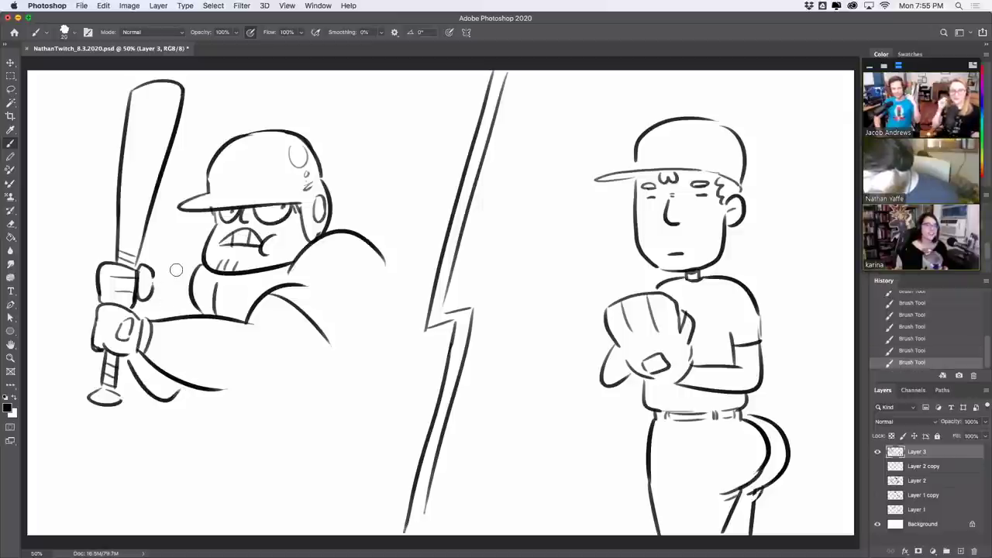
{"action": "mouse_move", "coordinate": [128, 358]}
{"action": "left_mouse_down"}
{"action": "mouse_move", "coordinate": [161, 399]}
{"action": "mouse_move", "coordinate": [201, 266]}
{"action": "left_mouse_up"}
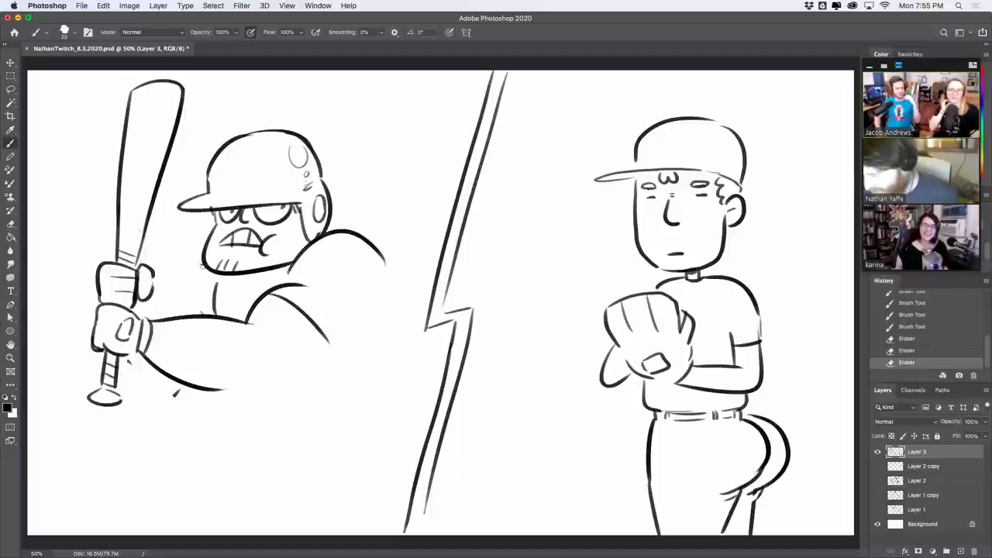
{"action": "left_click_drag", "start_coordinate": [139, 242], "coordinate": [203, 247]}
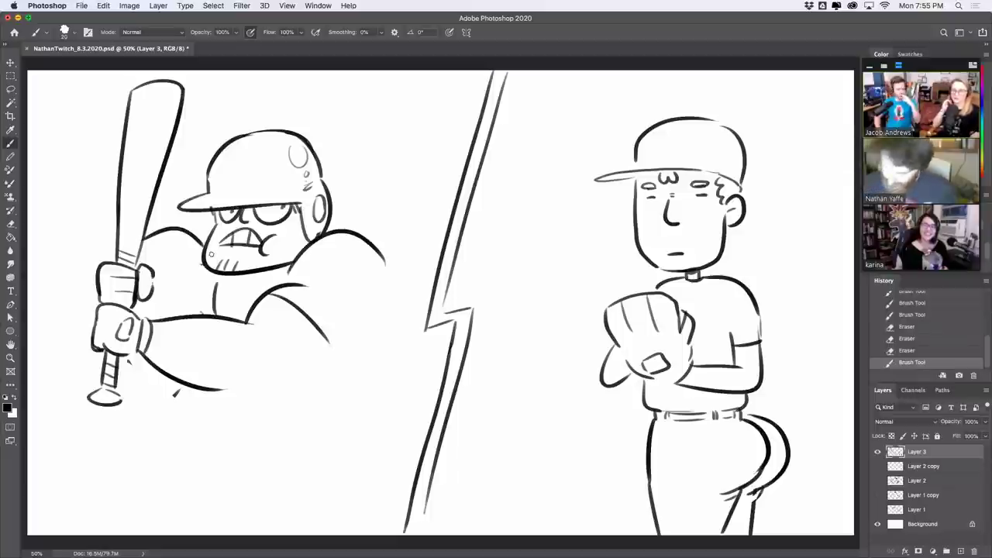
{"action": "key", "text": "ctrl+z"}
{"action": "left_click_drag", "start_coordinate": [145, 234], "coordinate": [204, 220]}
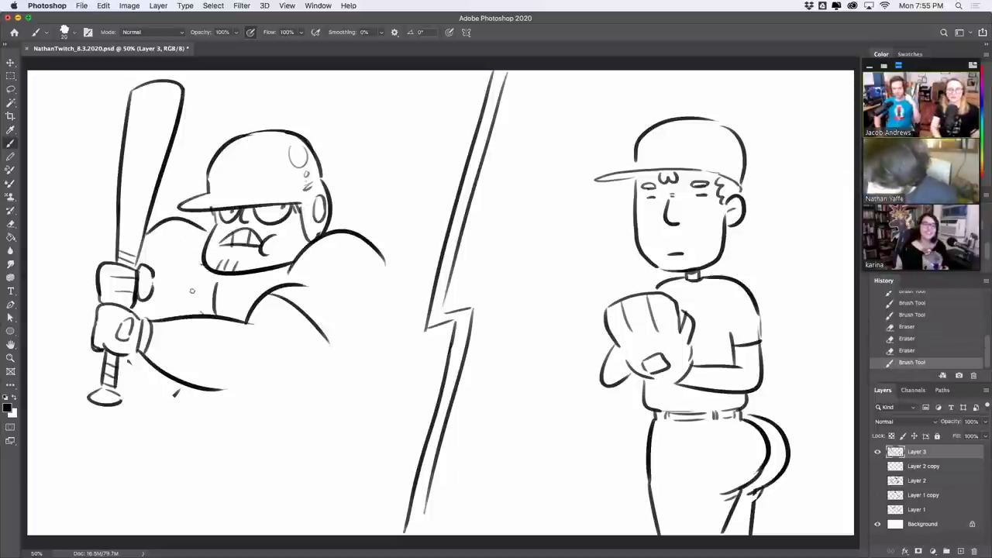
{"action": "key", "text": "super+z"}
{"action": "mouse_move", "coordinate": [147, 301]}
{"action": "left_mouse_down"}
{"action": "mouse_move", "coordinate": [184, 301]}
{"action": "mouse_move", "coordinate": [172, 296]}
{"action": "mouse_move", "coordinate": [184, 290]}
{"action": "mouse_move", "coordinate": [185, 273]}
{"action": "mouse_move", "coordinate": [207, 308]}
{"action": "left_mouse_up"}
{"action": "key", "text": "super+z"}
{"action": "key", "text": "super+z"}
{"action": "left_click_drag", "start_coordinate": [198, 225], "coordinate": [215, 221]}
{"action": "key", "text": "super+z"}
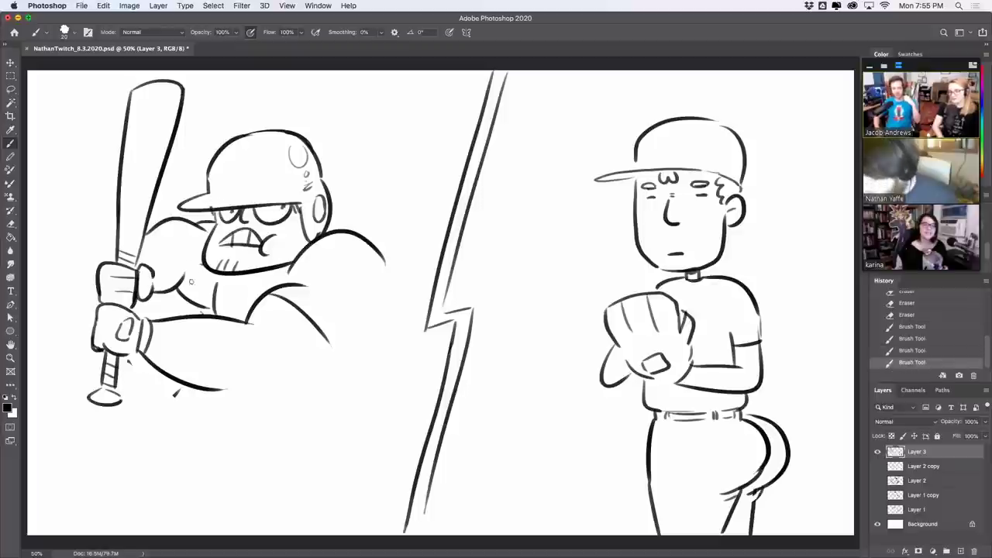
Step: Erase the inner chest line, redraw the chest front below the chin, and draw a wide belly curve under the near forearm
{"action": "mouse_move", "coordinate": [194, 301]}
{"action": "left_mouse_down"}
{"action": "mouse_move", "coordinate": [210, 257]}
{"action": "mouse_move", "coordinate": [206, 313]}
{"action": "left_mouse_up"}
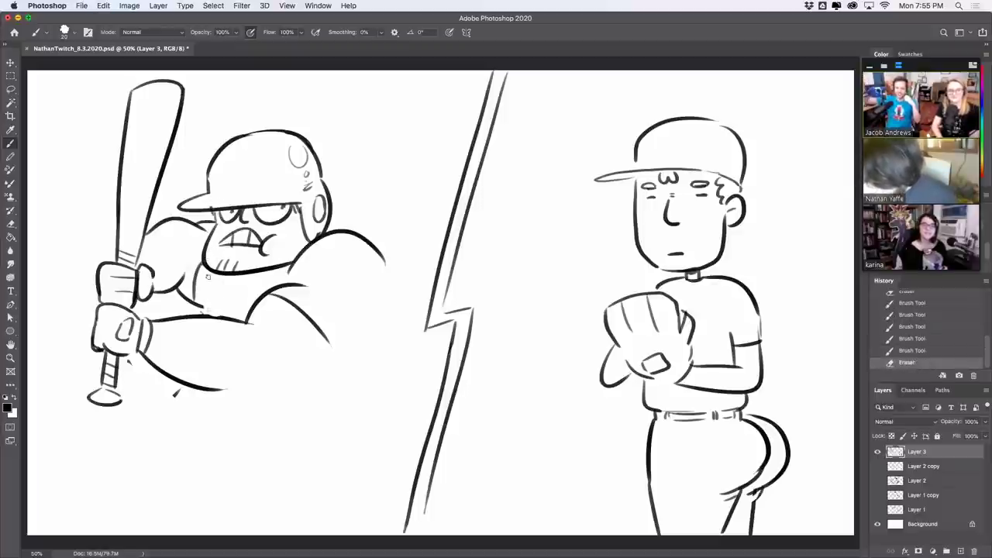
{"action": "left_click_drag", "start_coordinate": [207, 277], "coordinate": [198, 314]}
{"action": "left_click_drag", "start_coordinate": [182, 386], "coordinate": [278, 423]}
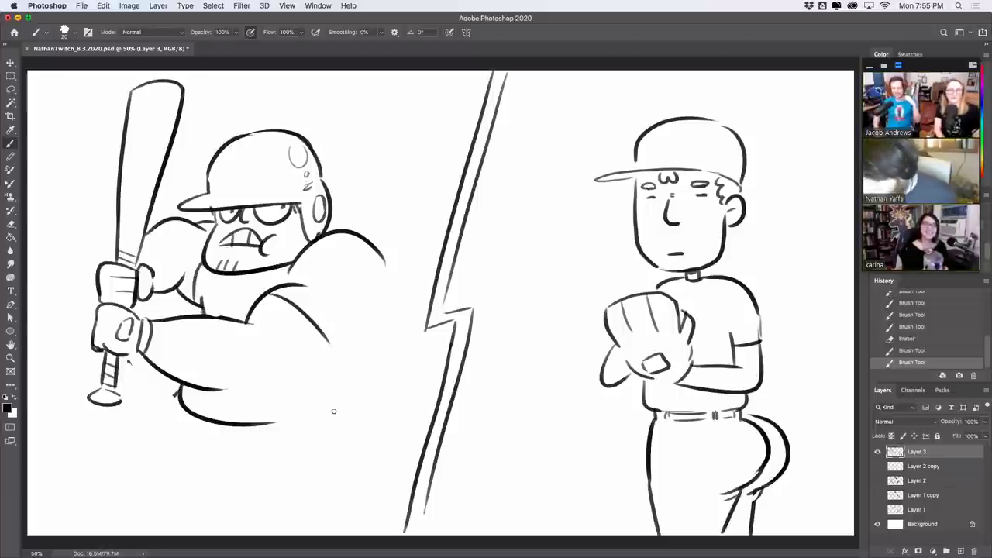
Step: Draw the near arm's underside with a small elbow bump and a long curve sweeping up toward the back
{"action": "mouse_move", "coordinate": [222, 391]}
{"action": "left_mouse_down"}
{"action": "mouse_move", "coordinate": [282, 382]}
{"action": "mouse_move", "coordinate": [362, 322]}
{"action": "left_mouse_up"}
{"action": "key", "text": "super+z"}
{"action": "left_click_drag", "start_coordinate": [274, 386], "coordinate": [399, 314]}
{"action": "key", "text": "super+z"}
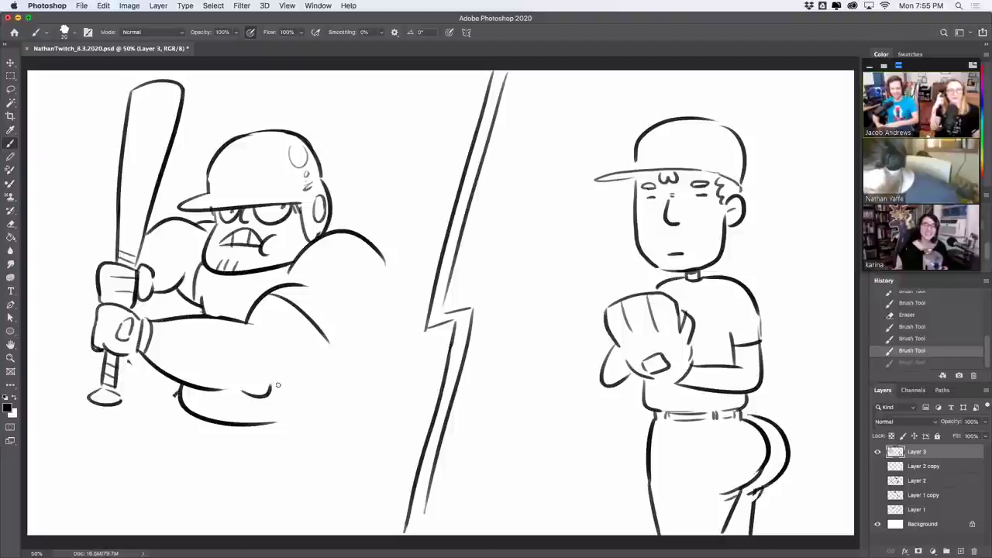
{"action": "left_click_drag", "start_coordinate": [275, 387], "coordinate": [369, 333]}
Step: Draw the shoulder's outer edge and the back curving around under the torso, and erase the stray mark at the belly's front
{"action": "mouse_move", "coordinate": [385, 263]}
{"action": "left_mouse_down"}
{"action": "mouse_move", "coordinate": [385, 326]}
{"action": "mouse_move", "coordinate": [366, 394]}
{"action": "left_mouse_up"}
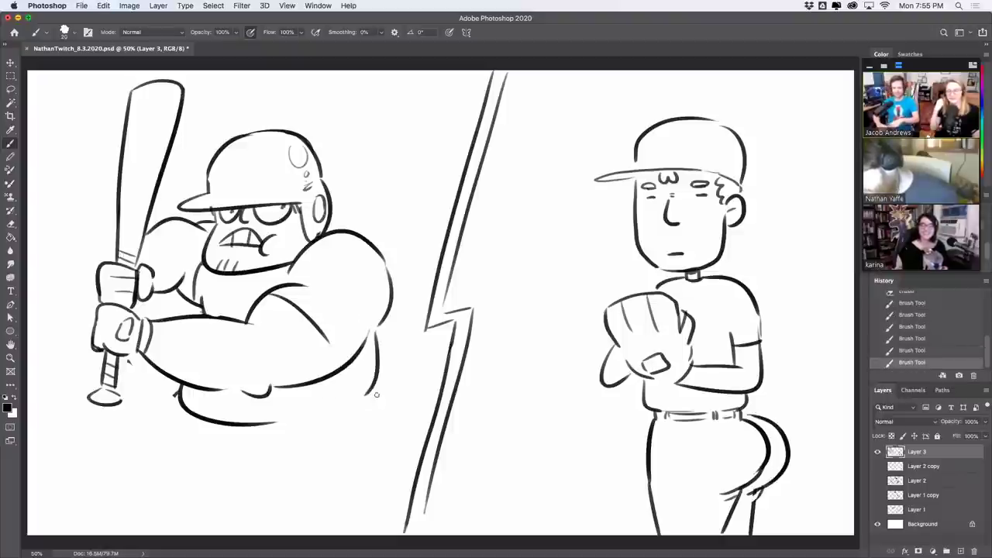
{"action": "key", "text": "super+z"}
{"action": "left_click_drag", "start_coordinate": [375, 334], "coordinate": [326, 423]}
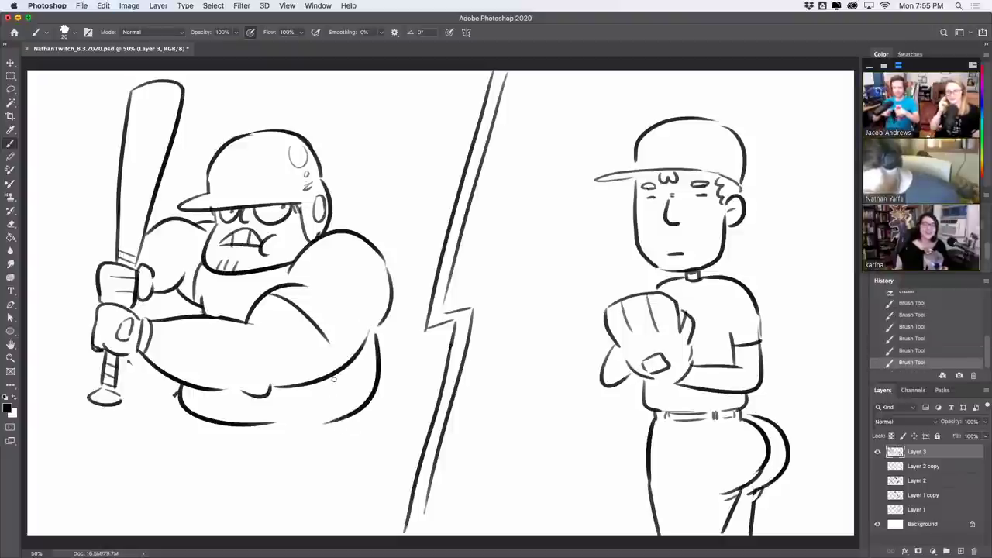
{"action": "key", "text": "e"}
{"action": "left_click_drag", "start_coordinate": [192, 387], "coordinate": [175, 400]}
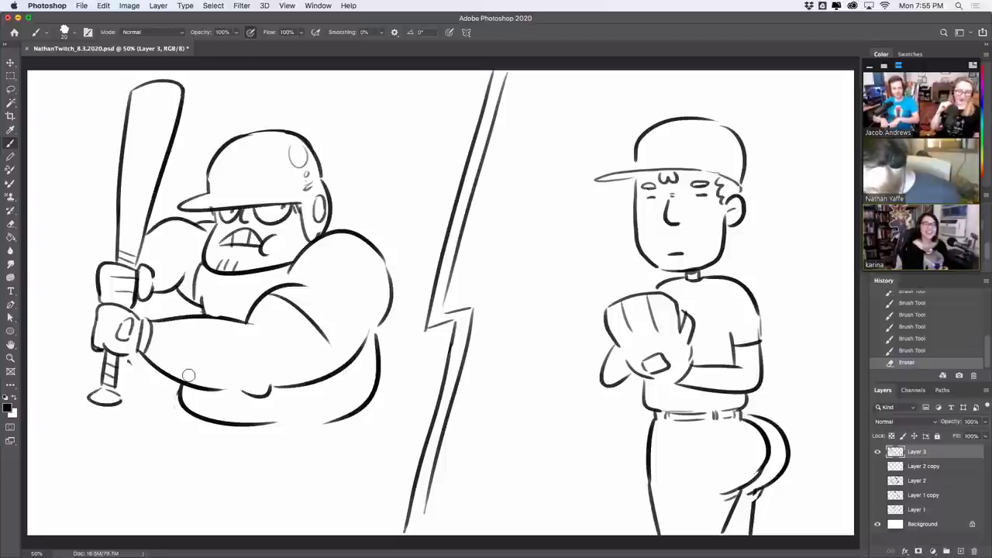
Step: Draw a rounded buttock curve behind the batter's lower back, with a smaller curve just above it
{"action": "key", "text": "b"}
{"action": "mouse_move", "coordinate": [377, 383]}
{"action": "left_mouse_down"}
{"action": "mouse_move", "coordinate": [390, 392]}
{"action": "mouse_move", "coordinate": [359, 443]}
{"action": "left_mouse_up"}
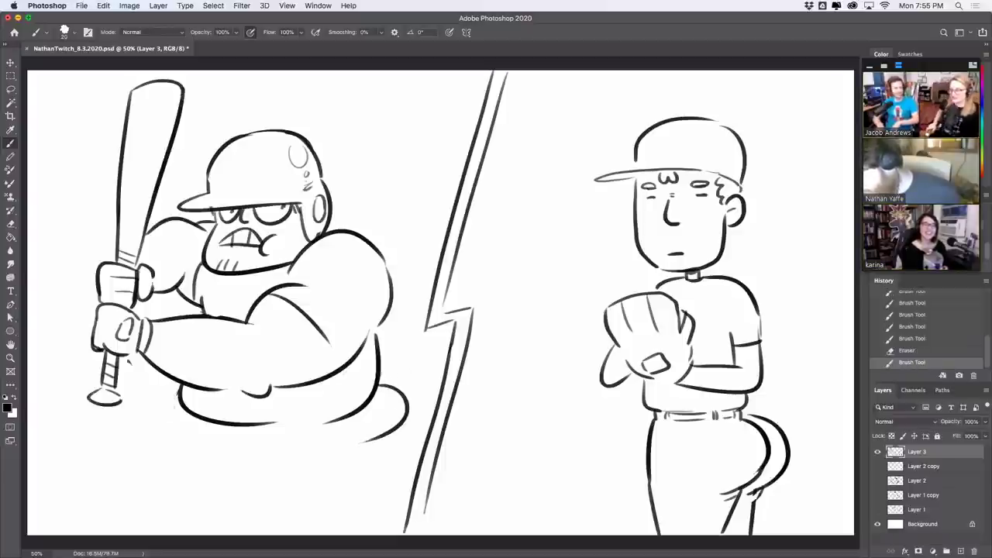
{"action": "mouse_move", "coordinate": [382, 377]}
{"action": "left_mouse_down"}
{"action": "mouse_move", "coordinate": [411, 397]}
{"action": "mouse_move", "coordinate": [402, 386]}
{"action": "left_mouse_up"}
{"action": "key", "text": "super+z"}
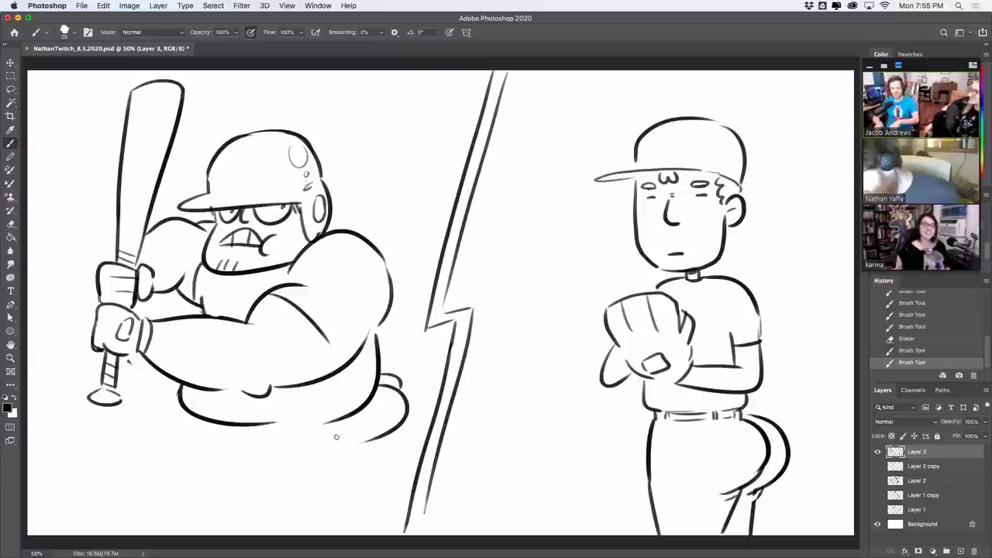
Step: Draw the batter's near thigh with a top curve rounding into the knee and a long underside curve sweeping up to the buttock
{"action": "mouse_move", "coordinate": [267, 434]}
{"action": "left_mouse_down"}
{"action": "mouse_move", "coordinate": [155, 470]}
{"action": "mouse_move", "coordinate": [200, 482]}
{"action": "left_mouse_up"}
{"action": "mouse_move", "coordinate": [355, 445]}
{"action": "left_mouse_down"}
{"action": "mouse_move", "coordinate": [211, 468]}
{"action": "mouse_move", "coordinate": [296, 490]}
{"action": "mouse_move", "coordinate": [196, 491]}
{"action": "mouse_move", "coordinate": [291, 502]}
{"action": "left_mouse_up"}
{"action": "key", "text": "super+z"}
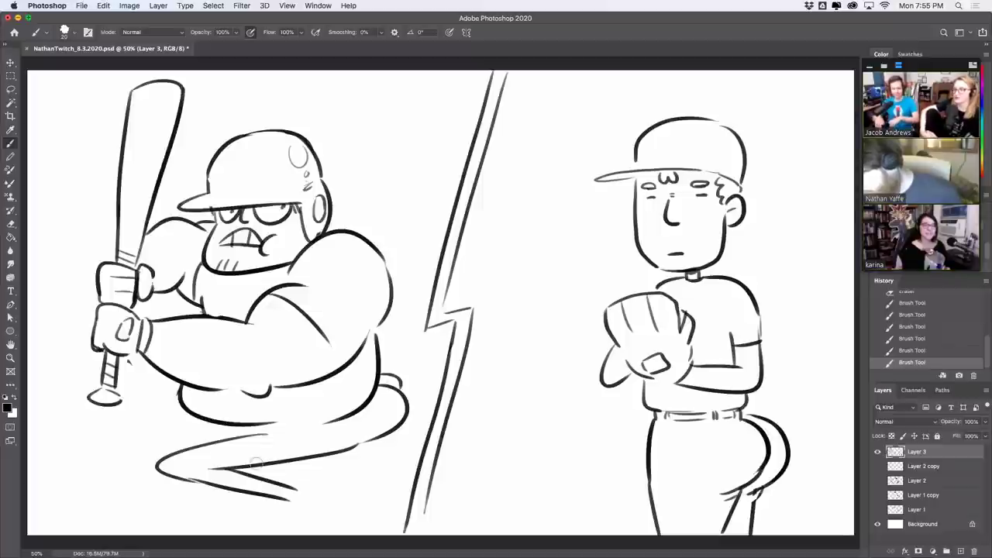
{"action": "mouse_move", "coordinate": [255, 462]}
{"action": "left_mouse_down"}
{"action": "mouse_move", "coordinate": [237, 461]}
{"action": "mouse_move", "coordinate": [248, 474]}
{"action": "mouse_move", "coordinate": [195, 481]}
{"action": "mouse_move", "coordinate": [406, 421]}
{"action": "left_mouse_up"}
{"action": "key", "text": "super+z"}
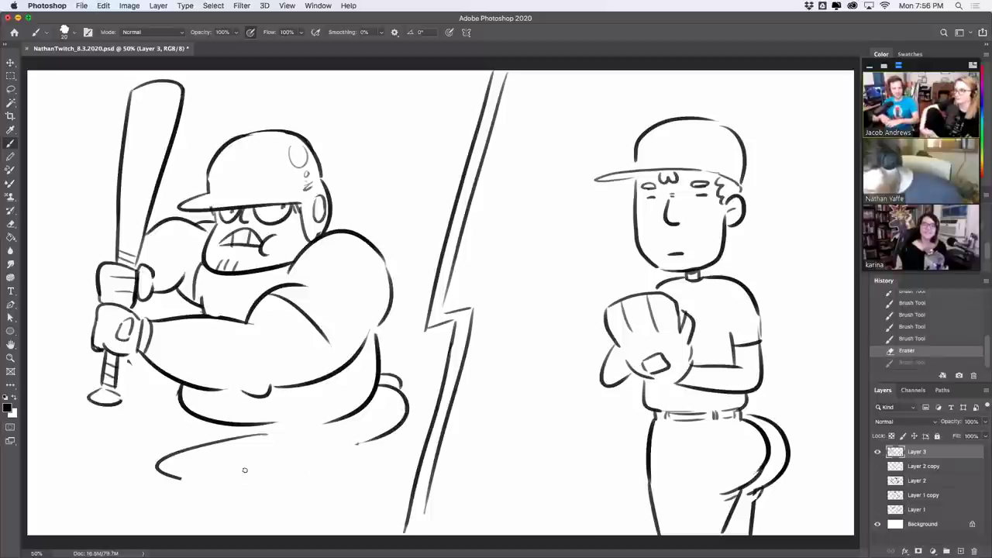
{"action": "left_click_drag", "start_coordinate": [236, 472], "coordinate": [408, 417]}
{"action": "left_click_drag", "start_coordinate": [363, 441], "coordinate": [391, 427]}
Step: Draw the batter's far leg as a bent knee below the belly with a shin line slanting down in front
{"action": "mouse_move", "coordinate": [191, 427]}
{"action": "left_mouse_down"}
{"action": "mouse_move", "coordinate": [209, 444]}
{"action": "mouse_move", "coordinate": [103, 467]}
{"action": "mouse_move", "coordinate": [144, 484]}
{"action": "mouse_move", "coordinate": [159, 431]}
{"action": "mouse_move", "coordinate": [150, 464]}
{"action": "mouse_move", "coordinate": [103, 498]}
{"action": "left_mouse_up"}
{"action": "key", "text": "super+z"}
{"action": "key", "text": "ctrl+z"}
Step: Draw the batter's near shin with a flat pointed foot, and add a small round stool with splayed legs under the buttocks
{"action": "left_click_drag", "start_coordinate": [182, 477], "coordinate": [247, 493]}
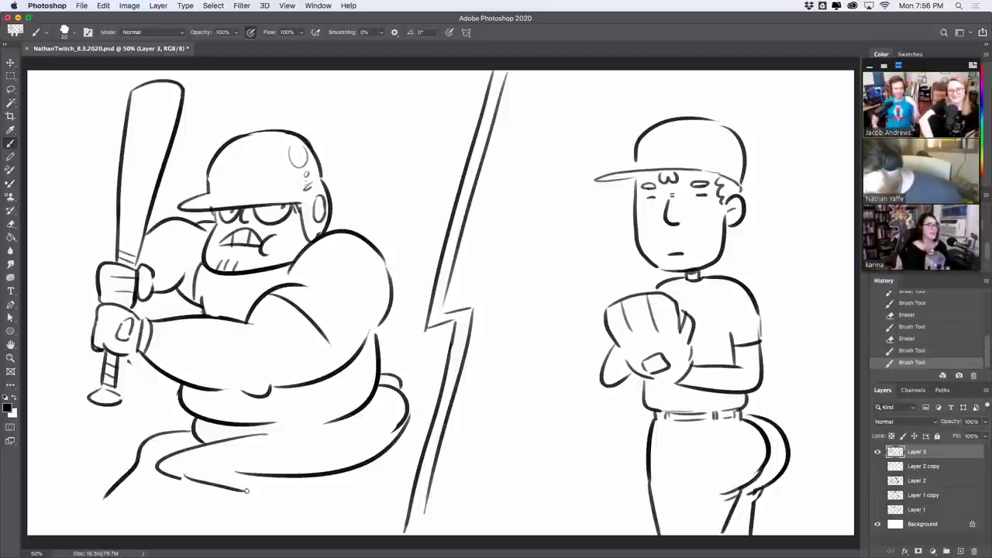
{"action": "key", "text": "super+z"}
{"action": "left_click_drag", "start_coordinate": [183, 478], "coordinate": [286, 514]}
{"action": "mouse_move", "coordinate": [331, 476]}
{"action": "left_mouse_down"}
{"action": "mouse_move", "coordinate": [399, 459]}
{"action": "mouse_move", "coordinate": [408, 468]}
{"action": "mouse_move", "coordinate": [347, 521]}
{"action": "left_mouse_up"}
{"action": "mouse_move", "coordinate": [362, 476]}
{"action": "left_mouse_down"}
{"action": "mouse_move", "coordinate": [356, 517]}
{"action": "mouse_move", "coordinate": [385, 471]}
{"action": "mouse_move", "coordinate": [349, 476]}
{"action": "left_mouse_up"}
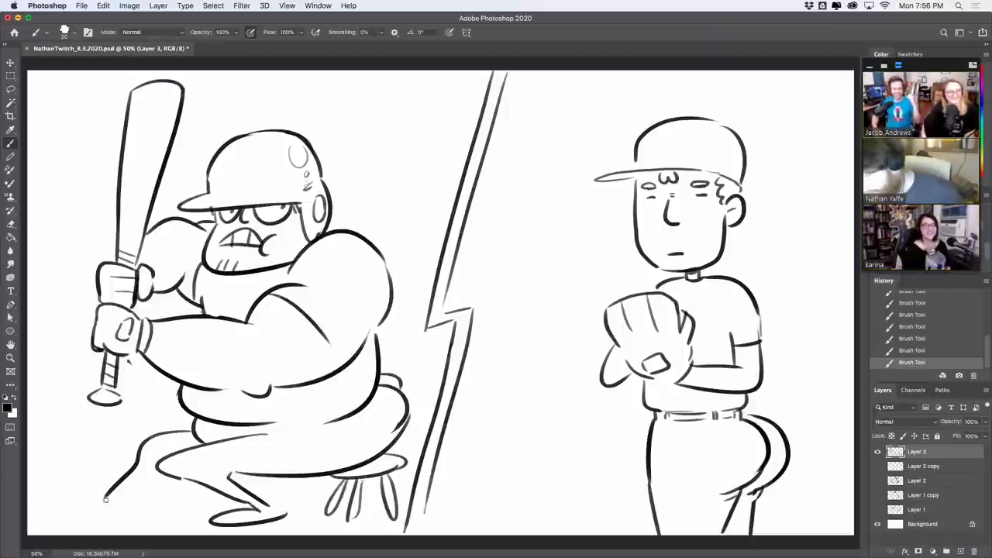
Step: Complete the far shin with a pointed shoe marked by short spiky ticks, and add contour lines along the near shin below the knee
{"action": "mouse_move", "coordinate": [77, 487]}
{"action": "left_mouse_down"}
{"action": "mouse_move", "coordinate": [120, 519]}
{"action": "mouse_move", "coordinate": [161, 467]}
{"action": "left_mouse_up"}
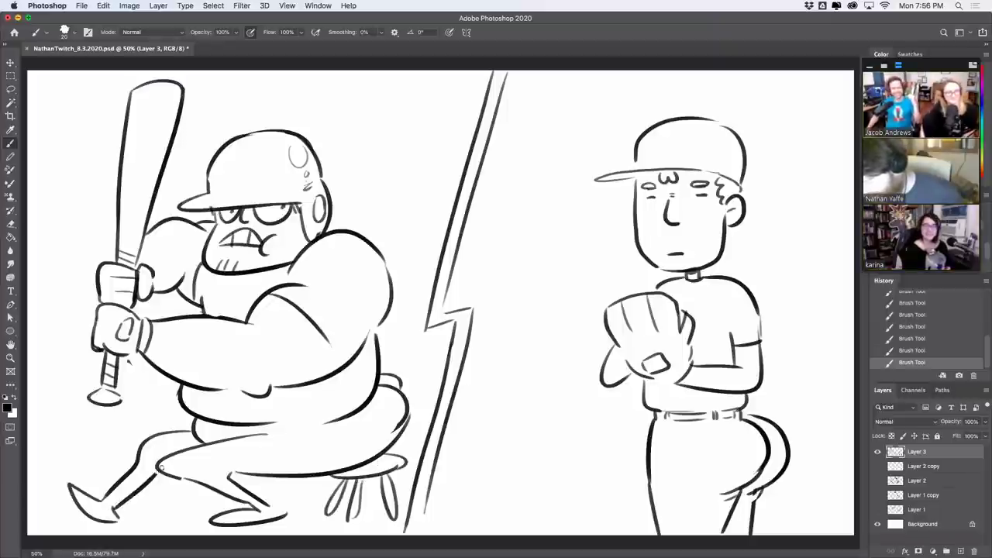
{"action": "key", "text": "super+z"}
{"action": "mouse_move", "coordinate": [115, 510]}
{"action": "left_mouse_down"}
{"action": "mouse_move", "coordinate": [163, 477]}
{"action": "mouse_move", "coordinate": [111, 504]}
{"action": "mouse_move", "coordinate": [129, 494]}
{"action": "mouse_move", "coordinate": [119, 513]}
{"action": "mouse_move", "coordinate": [78, 510]}
{"action": "left_mouse_up"}
{"action": "key", "text": "super+z"}
{"action": "left_click_drag", "start_coordinate": [94, 513], "coordinate": [106, 500]}
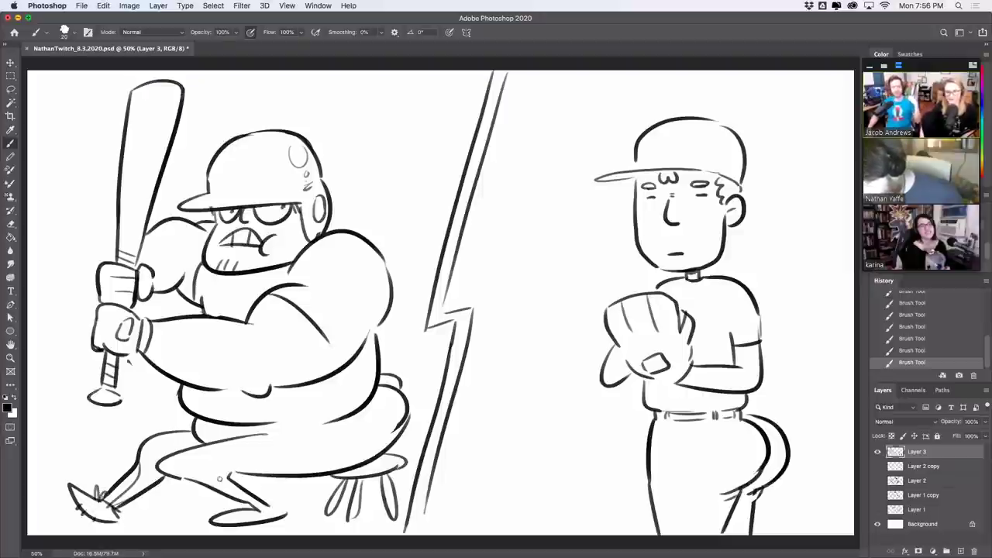
{"action": "mouse_move", "coordinate": [207, 477]}
{"action": "left_mouse_down"}
{"action": "mouse_move", "coordinate": [242, 485]}
{"action": "mouse_move", "coordinate": [272, 513]}
{"action": "left_mouse_up"}
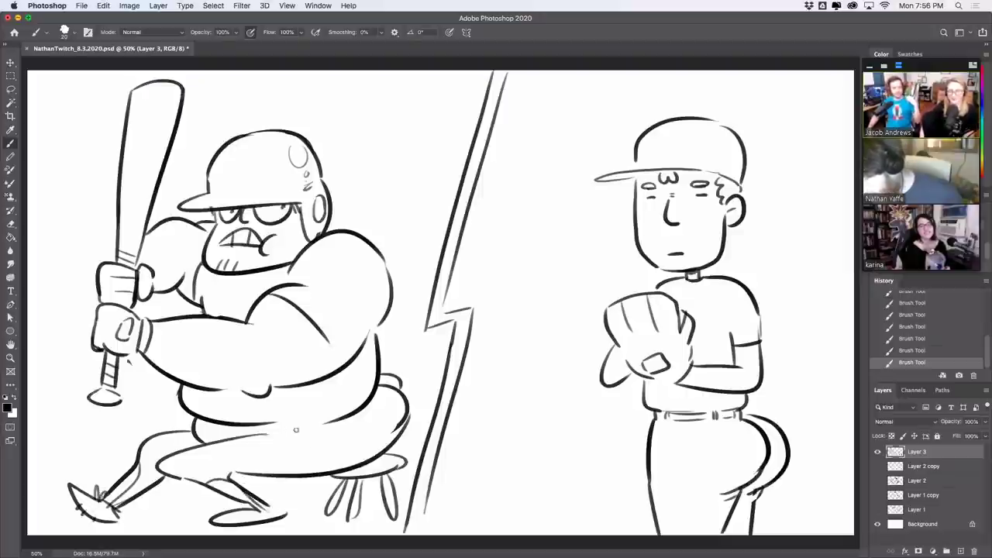
Step: Close the gap in the belly's lower edge above the thigh, and draw a curved band line across the helmet above its brim
{"action": "mouse_move", "coordinate": [305, 433]}
{"action": "left_mouse_down"}
{"action": "mouse_move", "coordinate": [266, 438]}
{"action": "mouse_move", "coordinate": [324, 421]}
{"action": "left_mouse_up"}
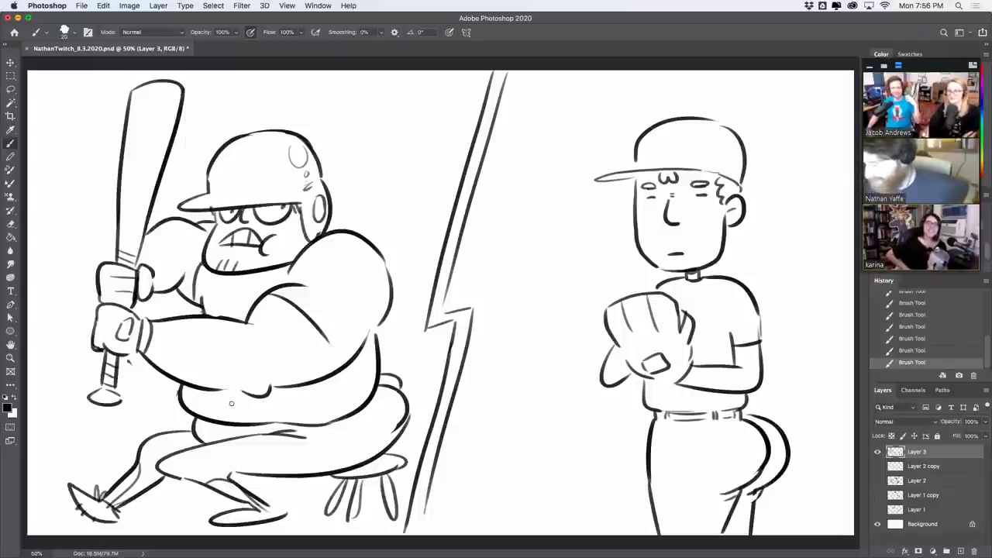
{"action": "left_click_drag", "start_coordinate": [211, 191], "coordinate": [280, 185]}
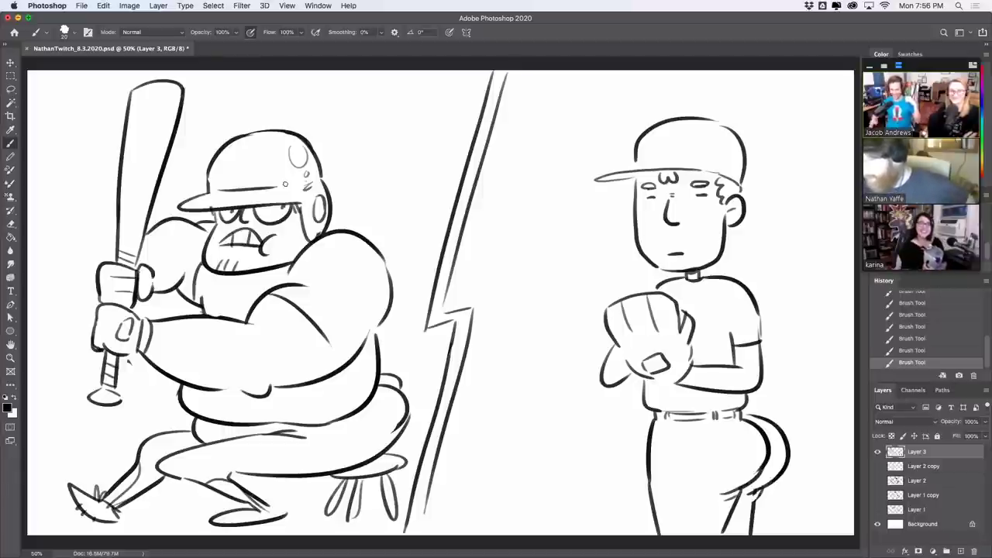
Step: Lasso the lightning-bolt divider, move it slightly toward the mitt-holding player, and deselect it
{"action": "left_click", "coordinate": [11, 89]}
{"action": "mouse_move", "coordinate": [479, 71]}
{"action": "left_mouse_down"}
{"action": "mouse_move", "coordinate": [444, 186]}
{"action": "mouse_move", "coordinate": [408, 539]}
{"action": "mouse_move", "coordinate": [505, 321]}
{"action": "mouse_move", "coordinate": [546, 78]}
{"action": "left_mouse_up"}
{"action": "left_click", "coordinate": [10, 62]}
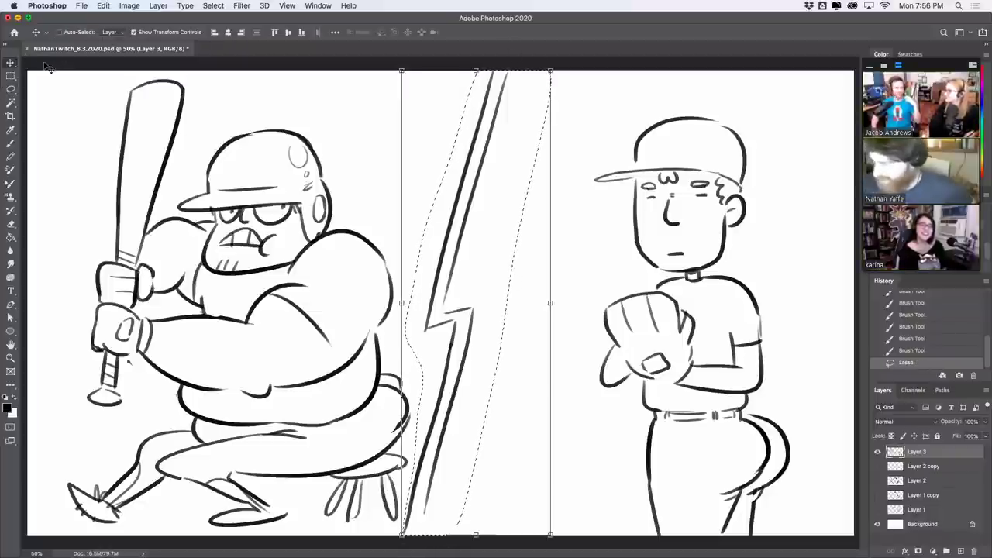
{"action": "left_click_drag", "start_coordinate": [478, 240], "coordinate": [505, 242]}
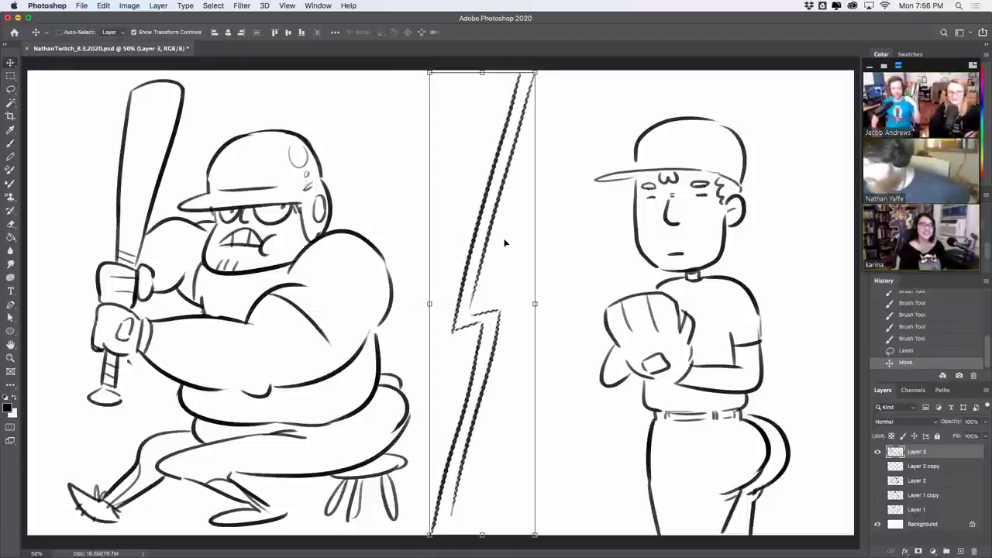
{"action": "key", "text": "m"}
{"action": "key", "text": "super+d"}
{"action": "key", "text": "super+d"}
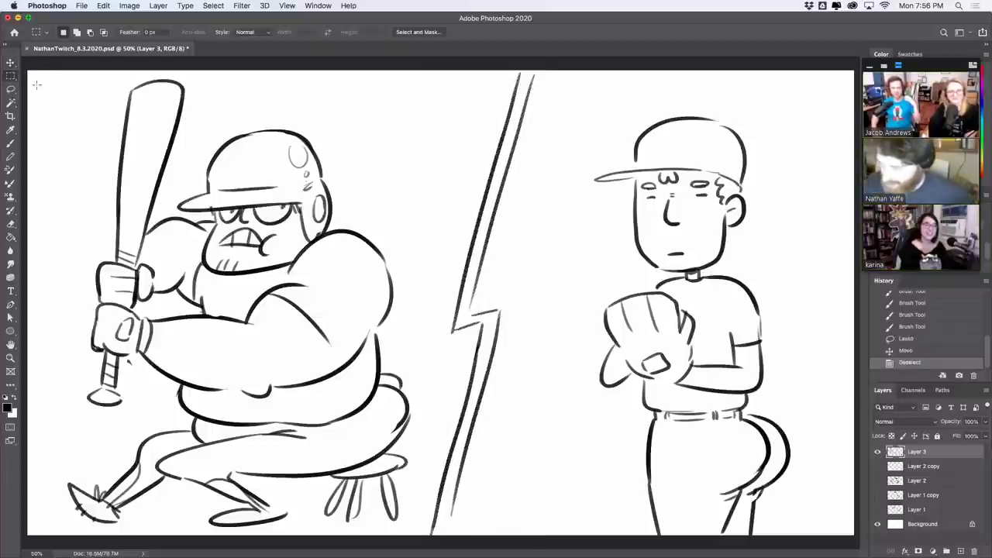
Step: Draw pairs of short radiating accent lines on both sides above the batter and above the mitt-holding player
{"action": "key", "text": "b"}
{"action": "left_click_drag", "start_coordinate": [48, 85], "coordinate": [85, 117]}
{"action": "left_click_drag", "start_coordinate": [66, 92], "coordinate": [88, 115]}
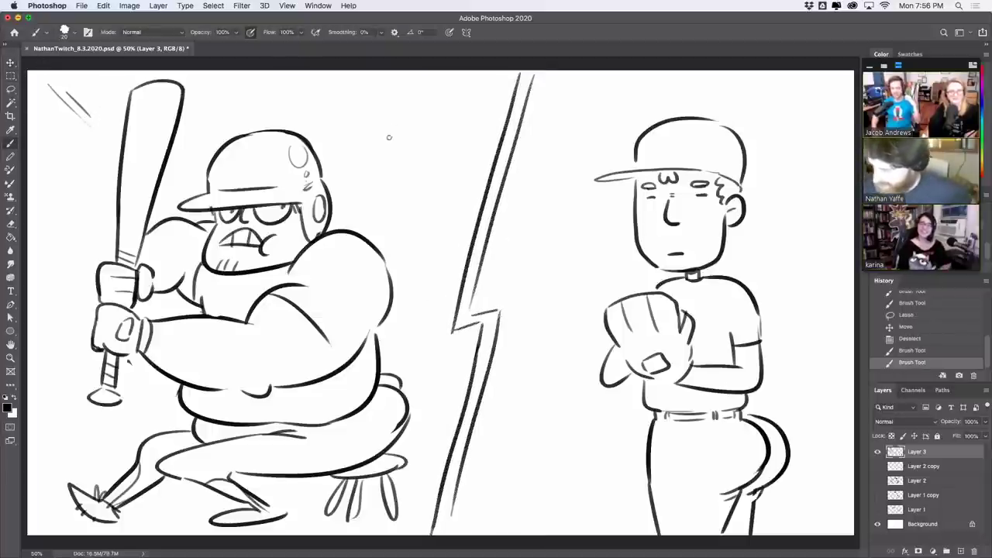
{"action": "mouse_move", "coordinate": [373, 136]}
{"action": "left_mouse_down"}
{"action": "mouse_move", "coordinate": [457, 87]}
{"action": "mouse_move", "coordinate": [437, 121]}
{"action": "left_mouse_up"}
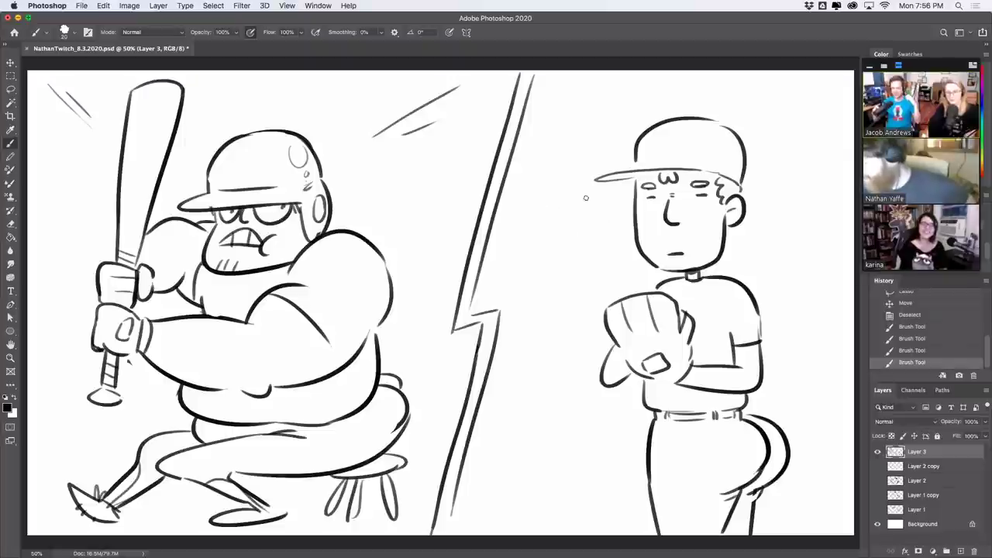
{"action": "left_click_drag", "start_coordinate": [575, 86], "coordinate": [618, 138]}
{"action": "left_click_drag", "start_coordinate": [605, 103], "coordinate": [618, 122]}
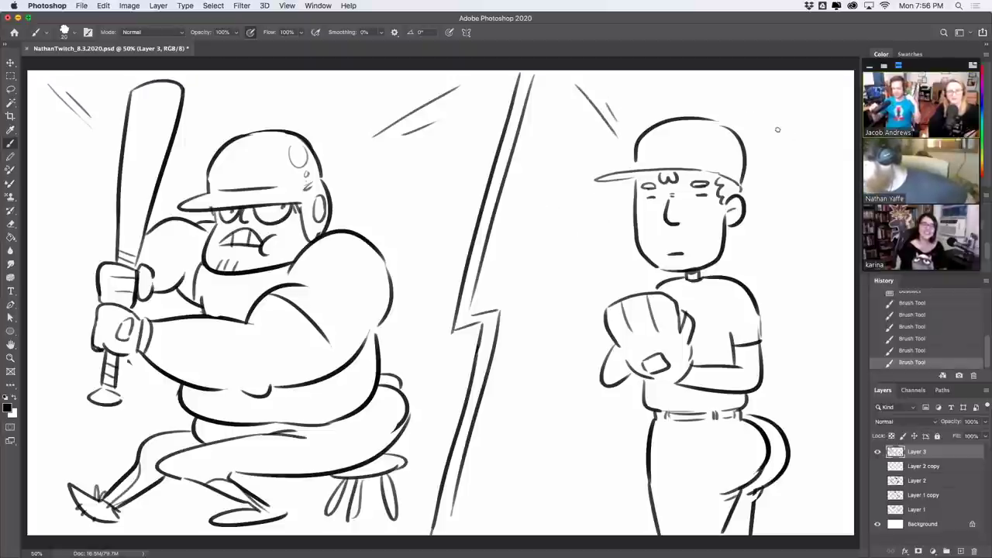
{"action": "left_click_drag", "start_coordinate": [776, 133], "coordinate": [819, 99]}
{"action": "left_click_drag", "start_coordinate": [778, 152], "coordinate": [816, 134]}
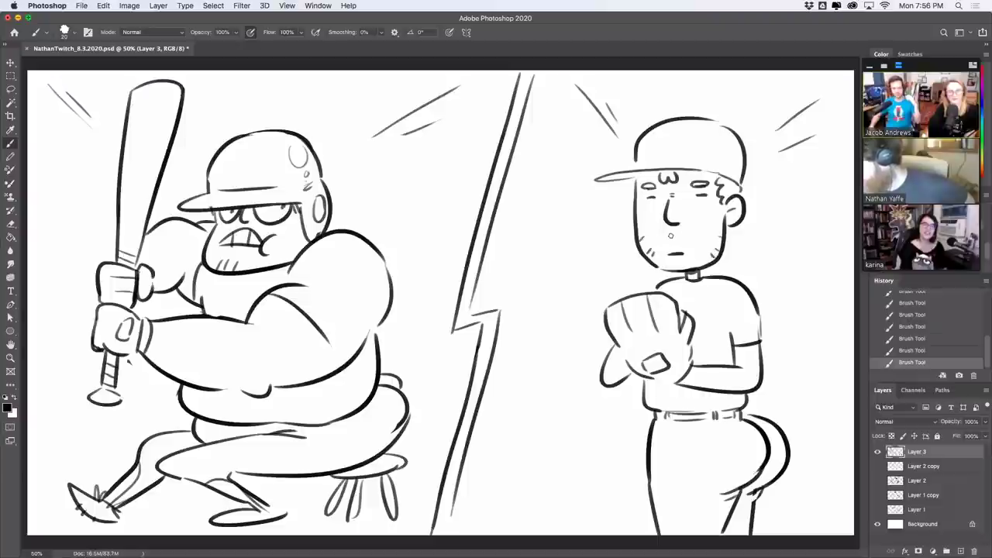
Step: Add stubble ticks around the mitt-holding player's chin, and draw wrist and hand edge lines beside and under the mitt
{"action": "left_click_drag", "start_coordinate": [674, 264], "coordinate": [684, 269]}
{"action": "left_click_drag", "start_coordinate": [691, 262], "coordinate": [694, 266]}
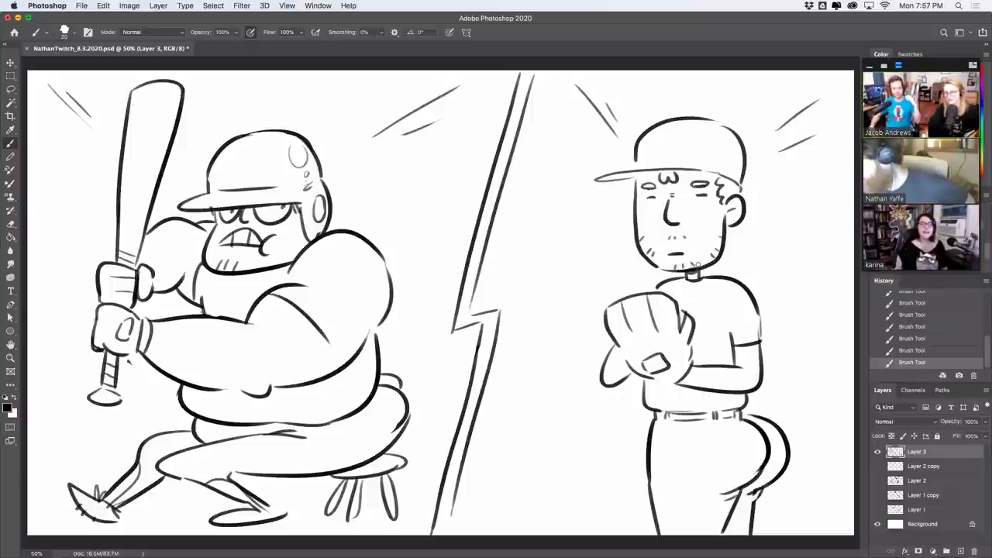
{"action": "left_click_drag", "start_coordinate": [619, 348], "coordinate": [629, 368]}
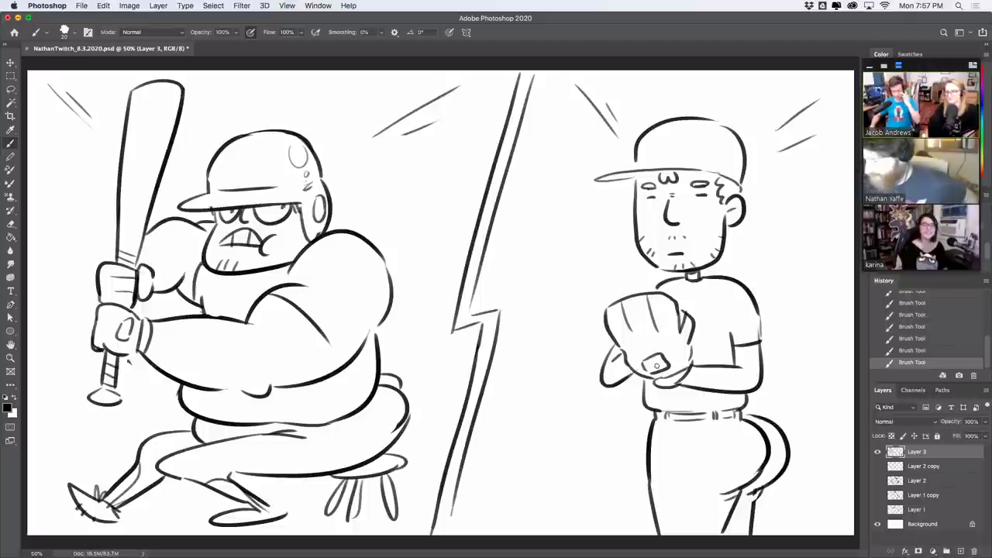
Step: Add short slanted hair strokes on the batter's near forearm and far arm
{"action": "left_click_drag", "start_coordinate": [186, 329], "coordinate": [201, 354]}
{"action": "left_click_drag", "start_coordinate": [206, 335], "coordinate": [212, 356]}
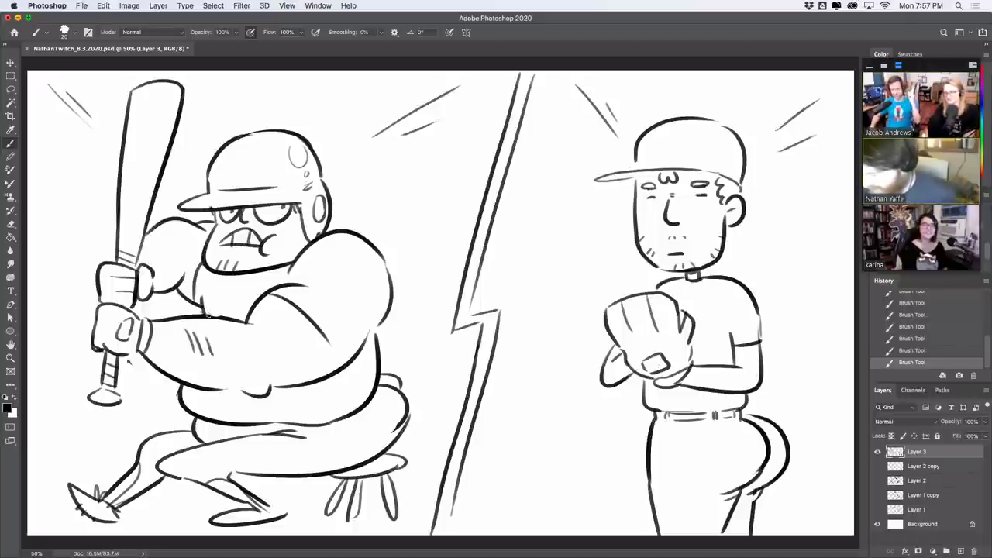
{"action": "left_click_drag", "start_coordinate": [163, 240], "coordinate": [173, 251]}
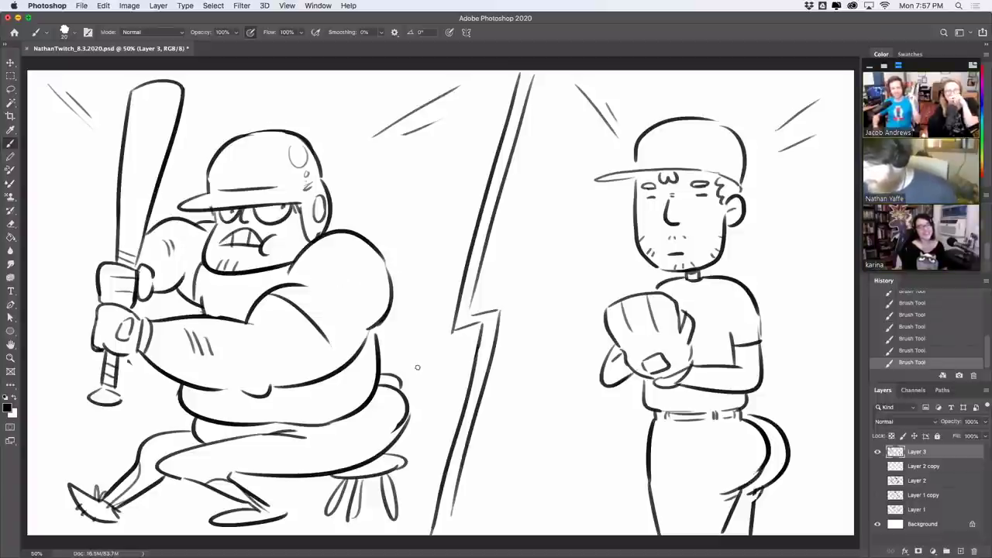
Step: Erase the extra line inside the buttock, redraw the batter's lower back as an outward-bulging roll, and erase the old back line
{"action": "key", "text": "e"}
{"action": "left_click_drag", "start_coordinate": [400, 409], "coordinate": [399, 425]}
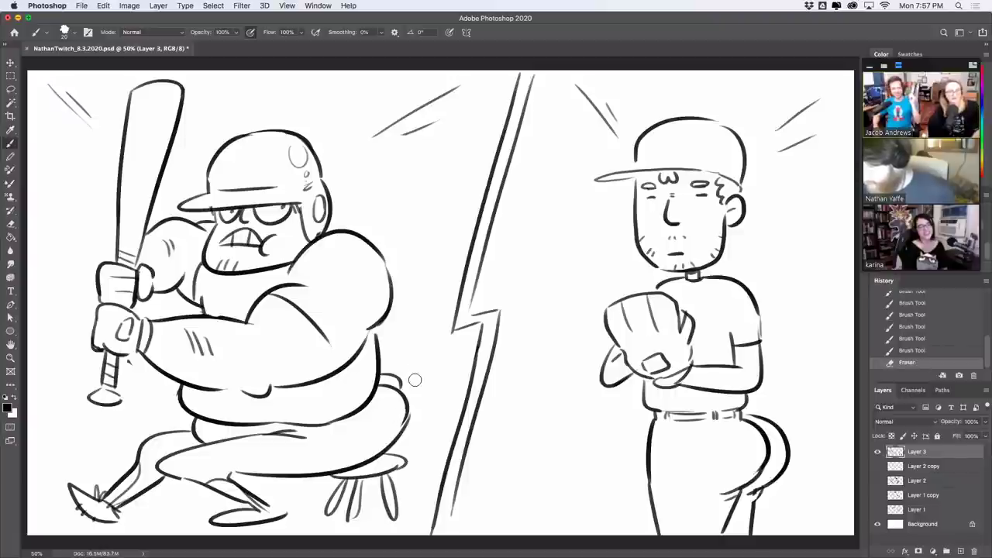
{"action": "key", "text": "b"}
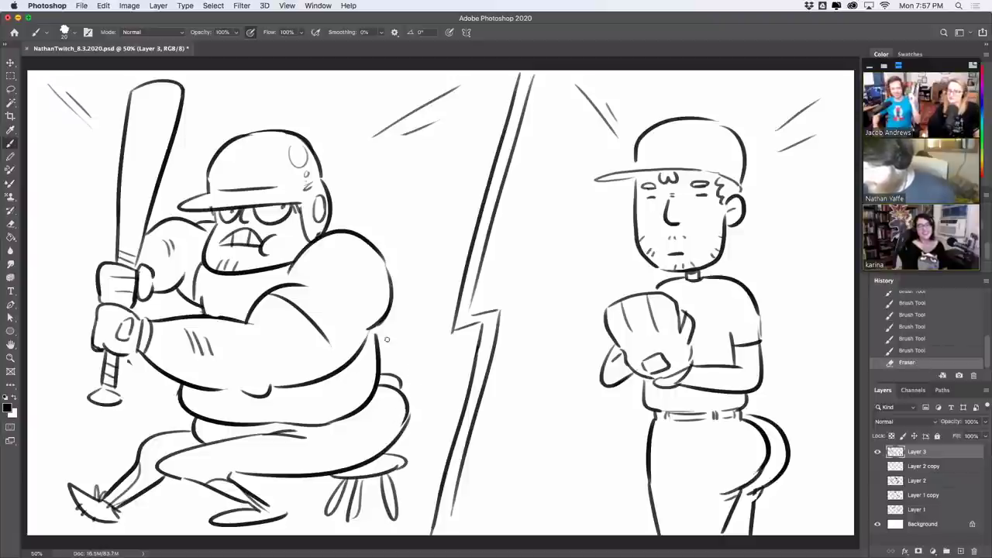
{"action": "left_click_drag", "start_coordinate": [385, 332], "coordinate": [378, 383]}
{"action": "key", "text": "e"}
{"action": "left_click_drag", "start_coordinate": [374, 335], "coordinate": [373, 379]}
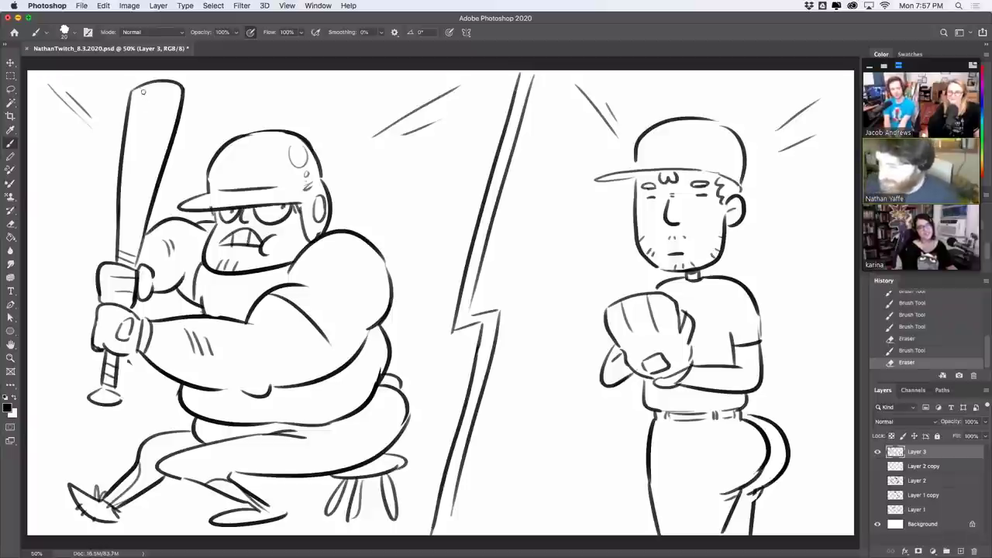
Step: Draw an angry face with slanted brows, glaring eyes and bared teeth near the tip of the bat
{"action": "left_click_drag", "start_coordinate": [141, 89], "coordinate": [164, 109]}
{"action": "left_click_drag", "start_coordinate": [176, 98], "coordinate": [158, 107]}
{"action": "mouse_move", "coordinate": [145, 103]}
{"action": "left_mouse_down"}
{"action": "mouse_move", "coordinate": [170, 113]}
{"action": "mouse_move", "coordinate": [177, 105]}
{"action": "mouse_move", "coordinate": [155, 125]}
{"action": "mouse_move", "coordinate": [169, 128]}
{"action": "mouse_move", "coordinate": [138, 127]}
{"action": "mouse_move", "coordinate": [172, 125]}
{"action": "left_mouse_up"}
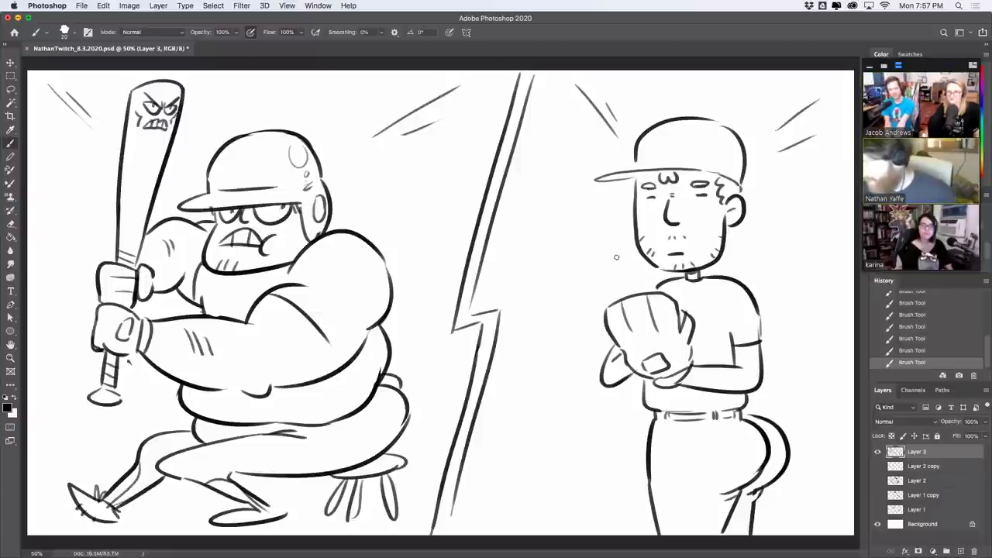
Step: Draw a round ball outline behind the mitt-holding player at shoulder height, undoing and redrawing strokes until the circle is clean
{"action": "mouse_move", "coordinate": [798, 228]}
{"action": "left_mouse_down"}
{"action": "mouse_move", "coordinate": [783, 262]}
{"action": "mouse_move", "coordinate": [802, 229]}
{"action": "mouse_move", "coordinate": [814, 260]}
{"action": "left_mouse_up"}
{"action": "key", "text": "super+z"}
{"action": "key", "text": "super+z"}
{"action": "key", "text": "super+shift+z"}
{"action": "key", "text": "super+z"}
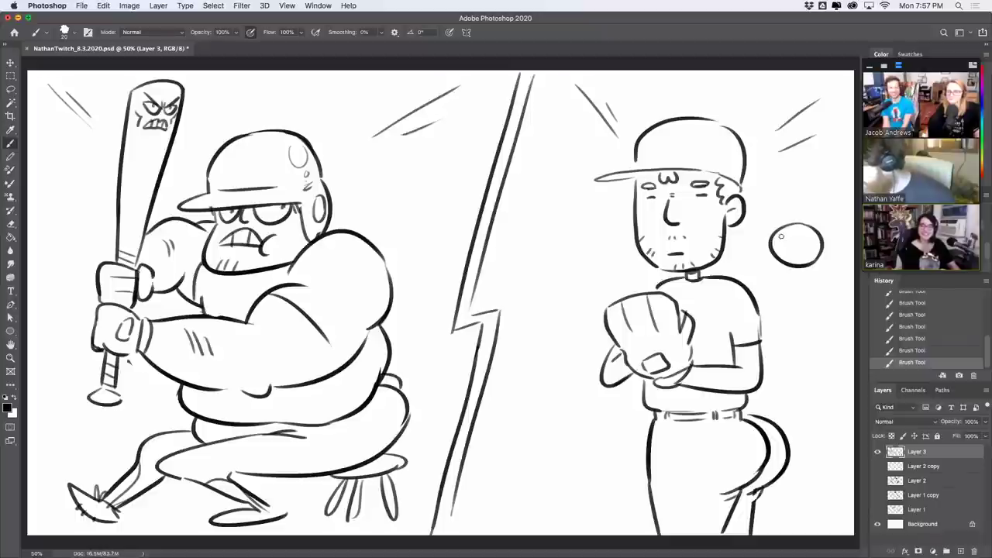
Step: Draw a cheerful face on the ball with arched eyes and an open smiling mouth, redoing unsatisfactory strokes
{"action": "left_click_drag", "start_coordinate": [779, 242], "coordinate": [812, 243]}
{"action": "key", "text": "super+z"}
{"action": "key", "text": "super+z"}
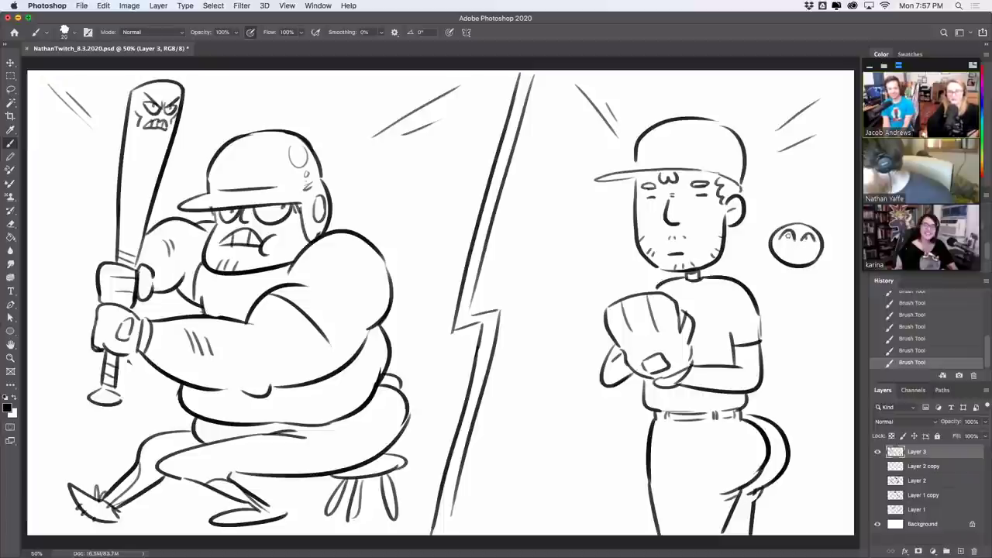
{"action": "key", "text": "super+z"}
{"action": "key", "text": "super+shift+z"}
{"action": "mouse_move", "coordinate": [788, 234]}
{"action": "left_mouse_down"}
{"action": "mouse_move", "coordinate": [794, 248]}
{"action": "mouse_move", "coordinate": [814, 247]}
{"action": "mouse_move", "coordinate": [792, 251]}
{"action": "left_mouse_up"}
{"action": "key", "text": "super+z"}
{"action": "key", "text": "super+z"}
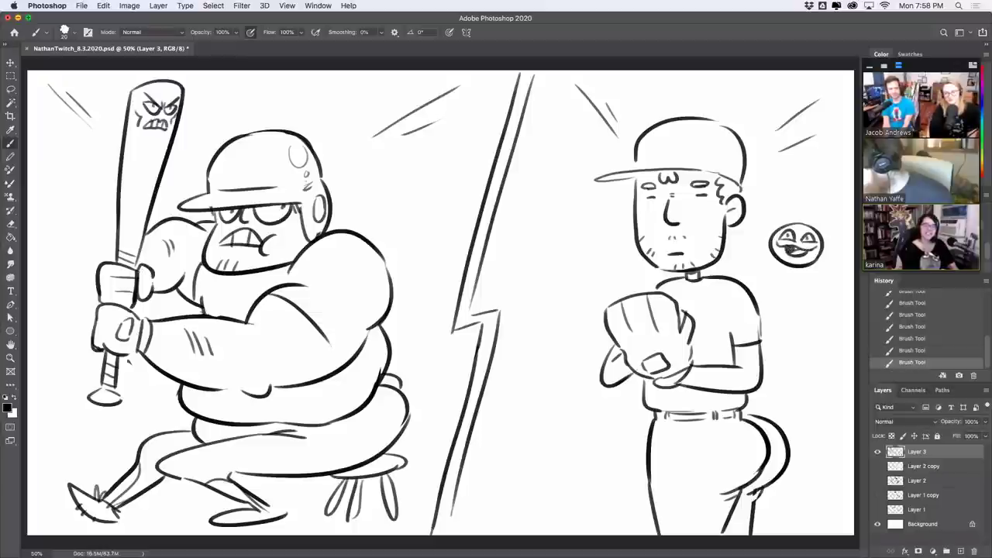
Step: Refine the ball's face with a small mark between the eyes, and draw a small sparkle just above the ball
{"action": "key", "text": "ctrl+z"}
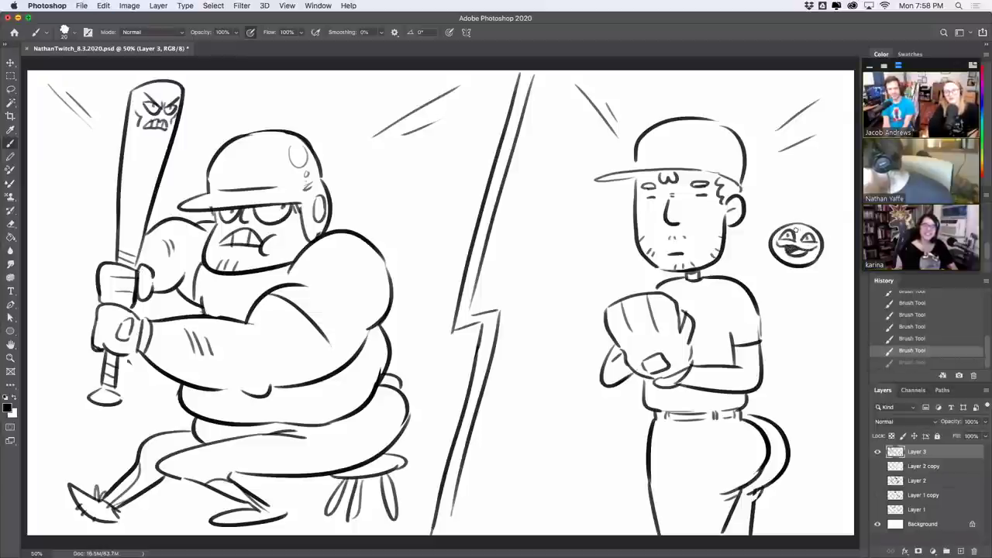
{"action": "left_click_drag", "start_coordinate": [795, 228], "coordinate": [796, 234]}
{"action": "key", "text": "super+z"}
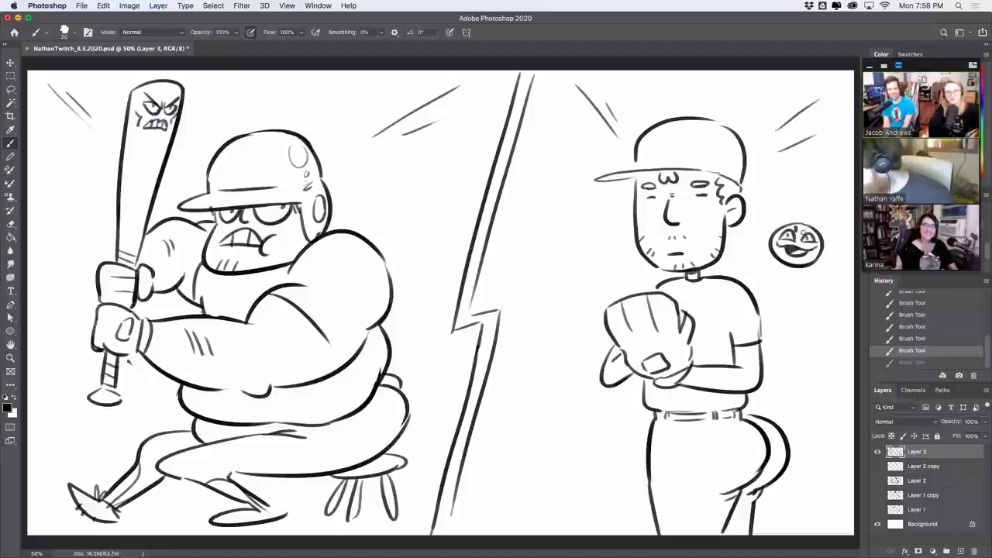
{"action": "key", "text": "ctrl+shift+z"}
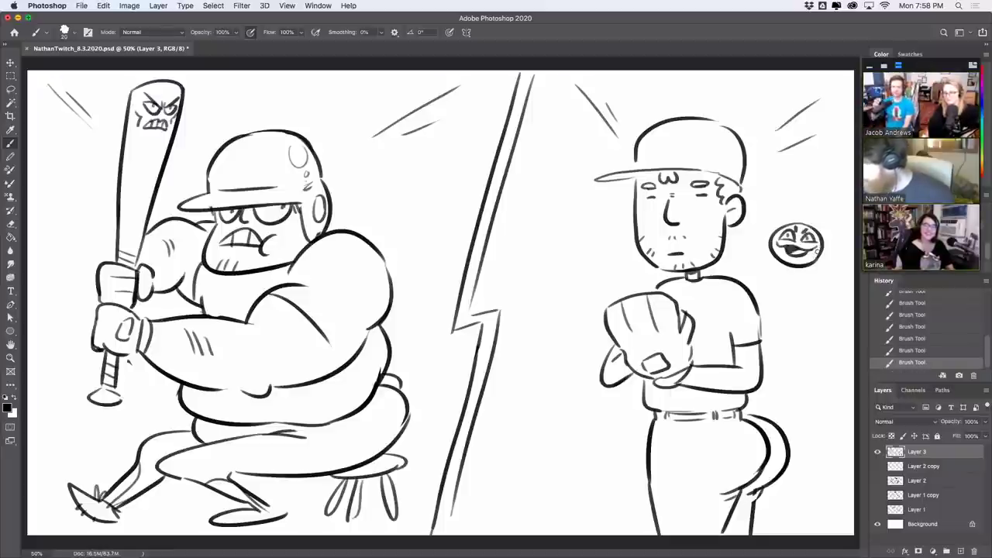
{"action": "mouse_move", "coordinate": [774, 208]}
{"action": "left_mouse_down"}
{"action": "mouse_move", "coordinate": [766, 217]}
{"action": "mouse_move", "coordinate": [776, 217]}
{"action": "left_mouse_up"}
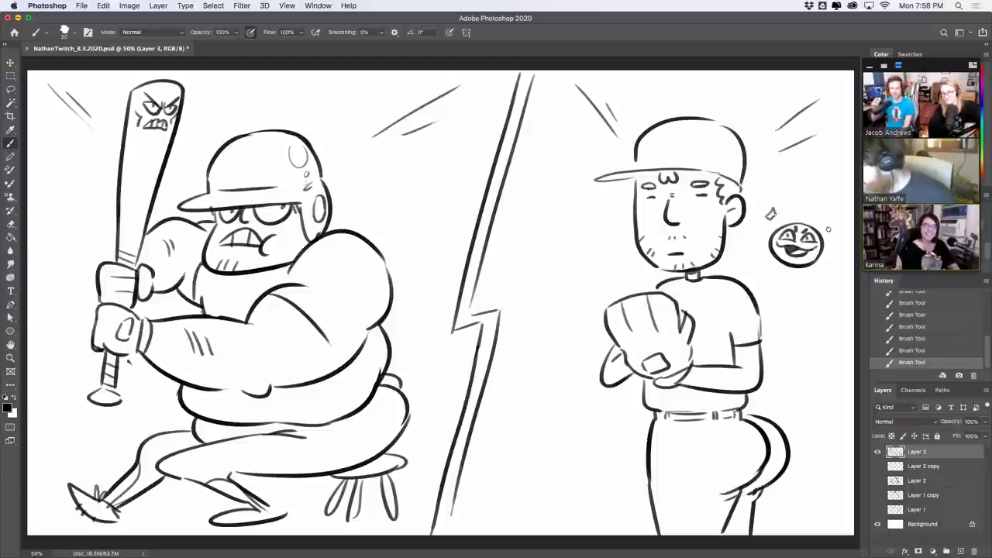
Step: Remove the sparkles beside the grinning baseball and redraw its eyes as one wide-open eye and one wink
{"action": "key", "text": "ctrl+z"}
{"action": "key", "text": "ctrl+z"}
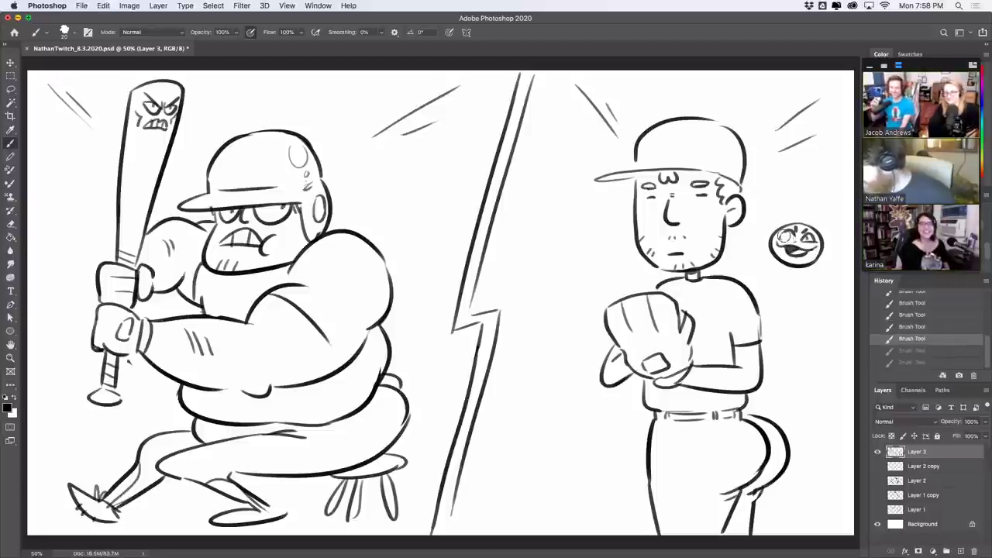
{"action": "key", "text": "e"}
{"action": "left_click_drag", "start_coordinate": [784, 235], "coordinate": [789, 240]}
{"action": "mouse_move", "coordinate": [800, 235]}
{"action": "left_mouse_down"}
{"action": "mouse_move", "coordinate": [785, 237]}
{"action": "mouse_move", "coordinate": [810, 235]}
{"action": "left_mouse_up"}
{"action": "key", "text": "b"}
{"action": "key", "text": "super+z"}
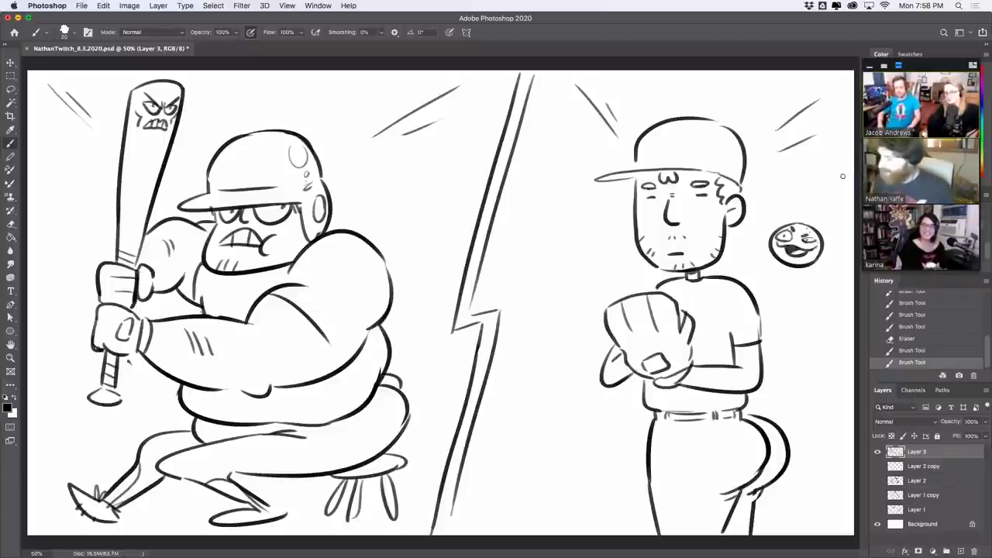
Step: Add a shoulder crease to the gloved player's shirt and draw an angry bunny logo on his cap
{"action": "left_click_drag", "start_coordinate": [726, 321], "coordinate": [719, 293]}
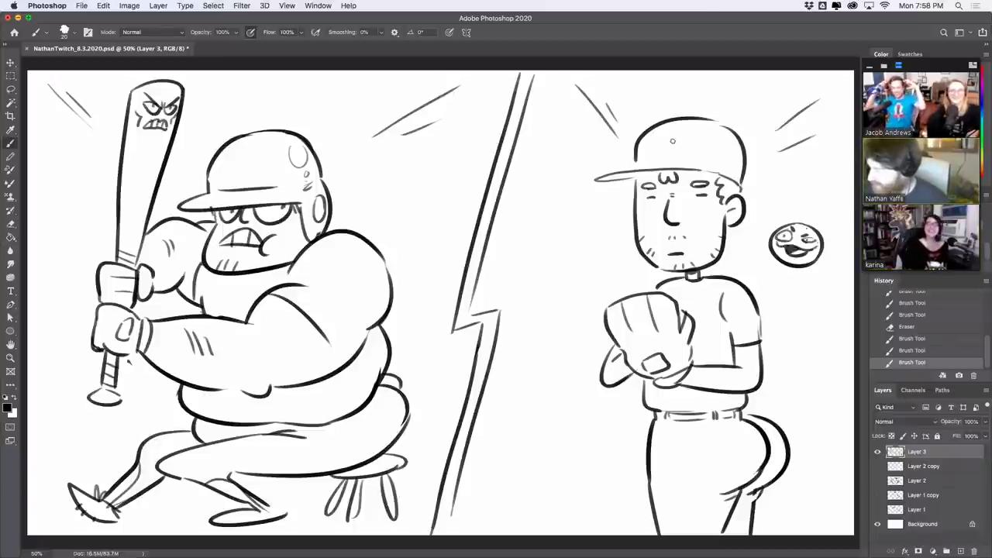
{"action": "mouse_move", "coordinate": [663, 143]}
{"action": "left_mouse_down"}
{"action": "mouse_move", "coordinate": [686, 137]}
{"action": "mouse_move", "coordinate": [678, 155]}
{"action": "mouse_move", "coordinate": [671, 147]}
{"action": "mouse_move", "coordinate": [682, 146]}
{"action": "mouse_move", "coordinate": [679, 155]}
{"action": "left_mouse_up"}
{"action": "key", "text": "super+z"}
{"action": "key", "text": "super+z"}
{"action": "key", "text": "super+z"}
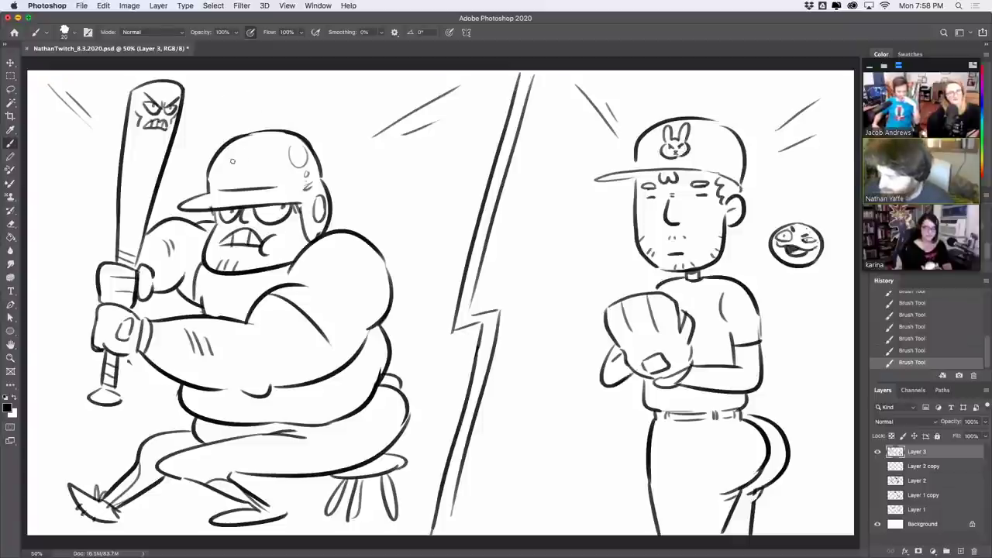
Step: Draw a long-necked dinosaur logo on the front of the batter's helmet
{"action": "left_click_drag", "start_coordinate": [213, 189], "coordinate": [232, 143]}
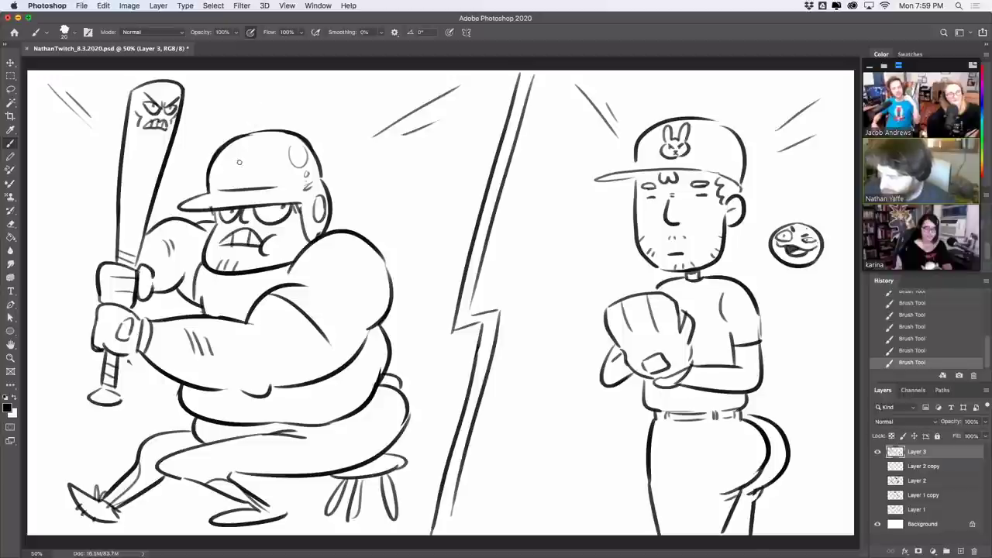
{"action": "mouse_move", "coordinate": [235, 165]}
{"action": "left_mouse_down"}
{"action": "mouse_move", "coordinate": [256, 160]}
{"action": "mouse_move", "coordinate": [269, 143]}
{"action": "mouse_move", "coordinate": [261, 170]}
{"action": "mouse_move", "coordinate": [217, 178]}
{"action": "mouse_move", "coordinate": [258, 183]}
{"action": "mouse_move", "coordinate": [267, 139]}
{"action": "left_mouse_up"}
{"action": "key", "text": "super+z"}
{"action": "left_click", "coordinate": [263, 144]}
{"action": "key", "text": "ctrl+z"}
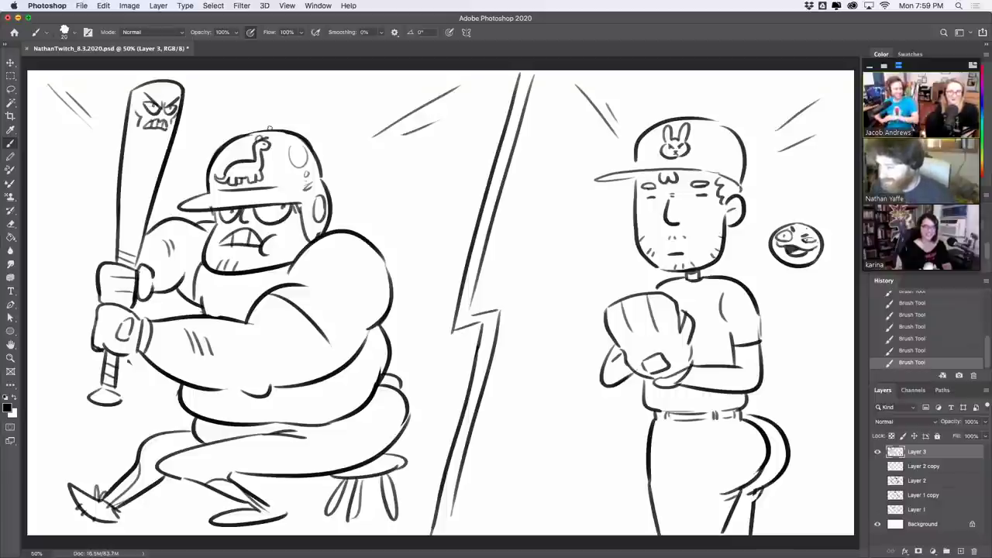
Step: Clean up the batter's near shoulder line, extend his sleeve hem down to the arm, and add creases at the shoulder and armpit
{"action": "left_click_drag", "start_coordinate": [305, 288], "coordinate": [294, 285]}
{"action": "key", "text": "b"}
{"action": "left_click_drag", "start_coordinate": [326, 336], "coordinate": [339, 364]}
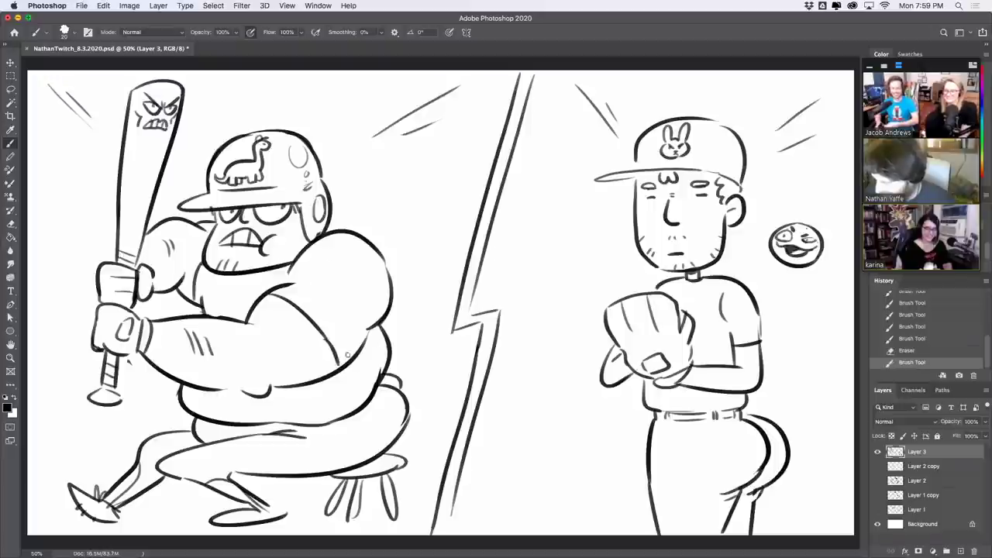
{"action": "left_click_drag", "start_coordinate": [357, 308], "coordinate": [360, 315]}
{"action": "left_click_drag", "start_coordinate": [361, 317], "coordinate": [367, 343]}
{"action": "left_click_drag", "start_coordinate": [313, 271], "coordinate": [291, 280]}
{"action": "left_click_drag", "start_coordinate": [310, 276], "coordinate": [290, 283]}
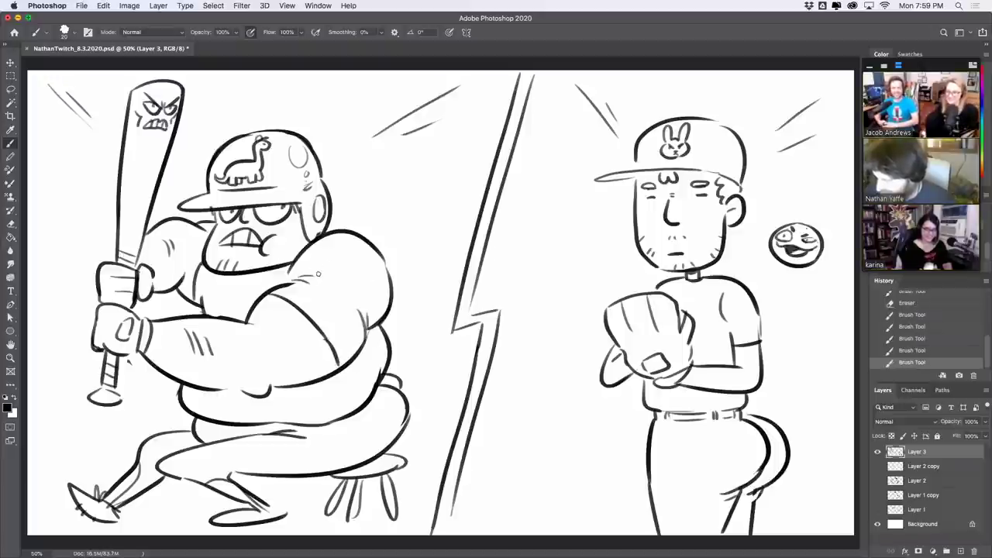
Step: Erase and redraw the batter's chest line between his rear arm and front forearm
{"action": "left_click_drag", "start_coordinate": [213, 291], "coordinate": [199, 313]}
{"action": "key", "text": "e"}
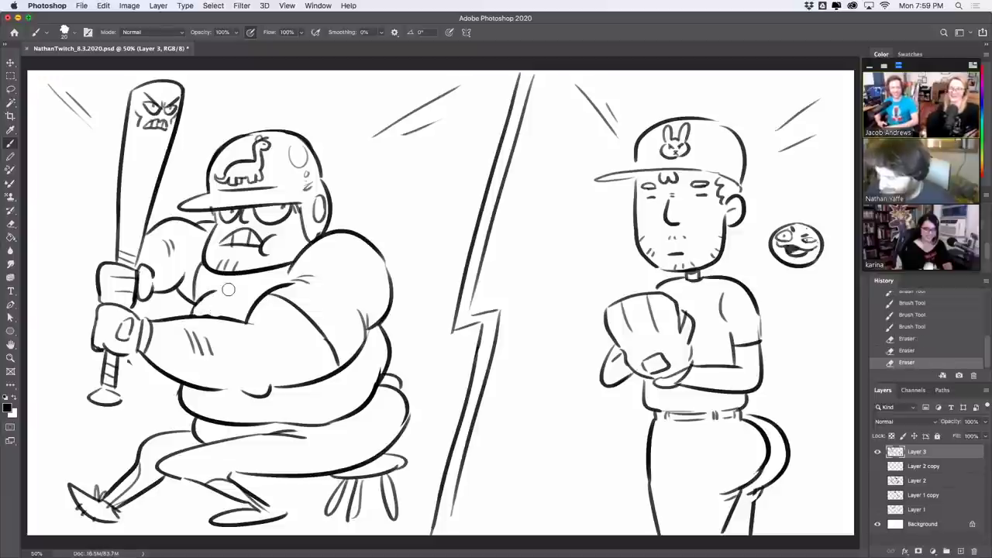
{"action": "left_click_drag", "start_coordinate": [240, 278], "coordinate": [232, 276]}
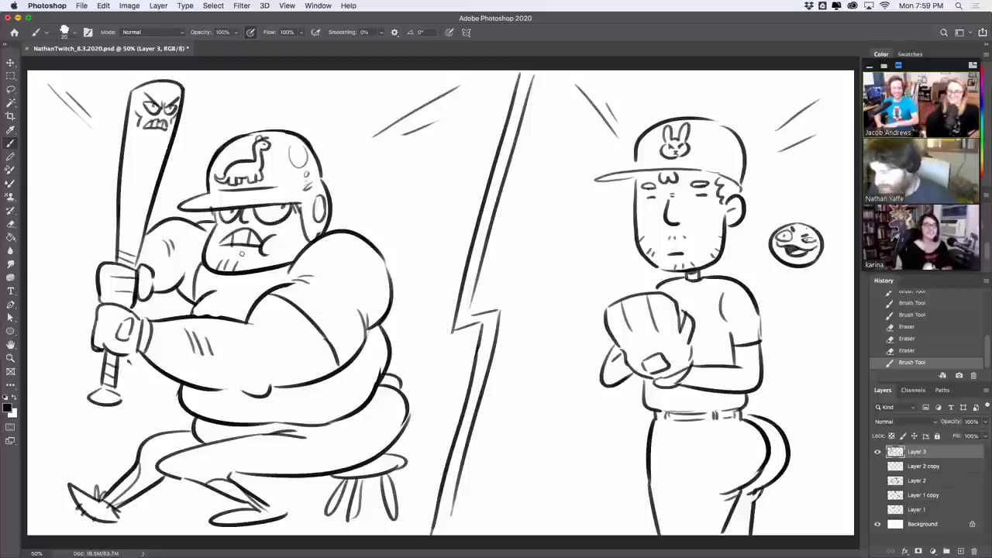
{"action": "key", "text": "e"}
{"action": "mouse_move", "coordinate": [203, 299]}
{"action": "left_mouse_down"}
{"action": "mouse_move", "coordinate": [196, 305]}
{"action": "mouse_move", "coordinate": [204, 277]}
{"action": "left_mouse_up"}
{"action": "key", "text": "b"}
{"action": "left_click", "coordinate": [190, 310]}
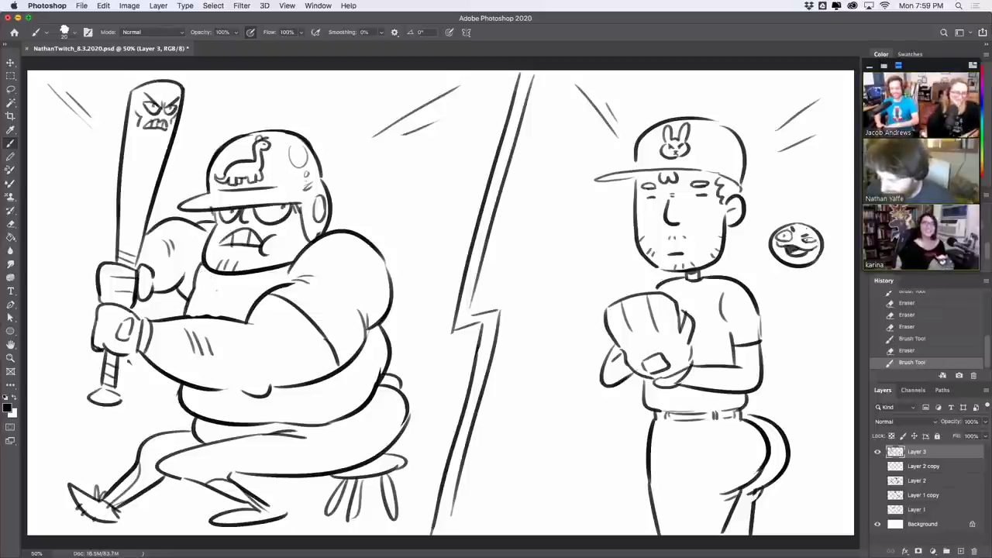
{"action": "key", "text": "super+z"}
{"action": "left_click_drag", "start_coordinate": [187, 313], "coordinate": [196, 290]}
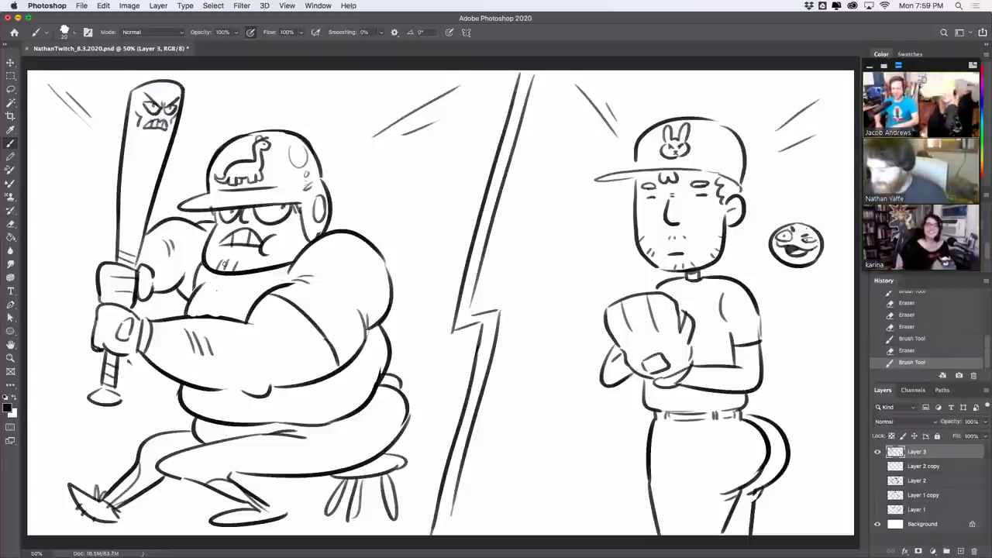
Step: Redraw the batter's lower gloved hand with bumpy knuckles around the bat handle
{"action": "mouse_move", "coordinate": [101, 336]}
{"action": "left_mouse_down"}
{"action": "mouse_move", "coordinate": [99, 349]}
{"action": "mouse_move", "coordinate": [96, 337]}
{"action": "mouse_move", "coordinate": [118, 354]}
{"action": "left_mouse_up"}
{"action": "key", "text": "e"}
{"action": "key", "text": "b"}
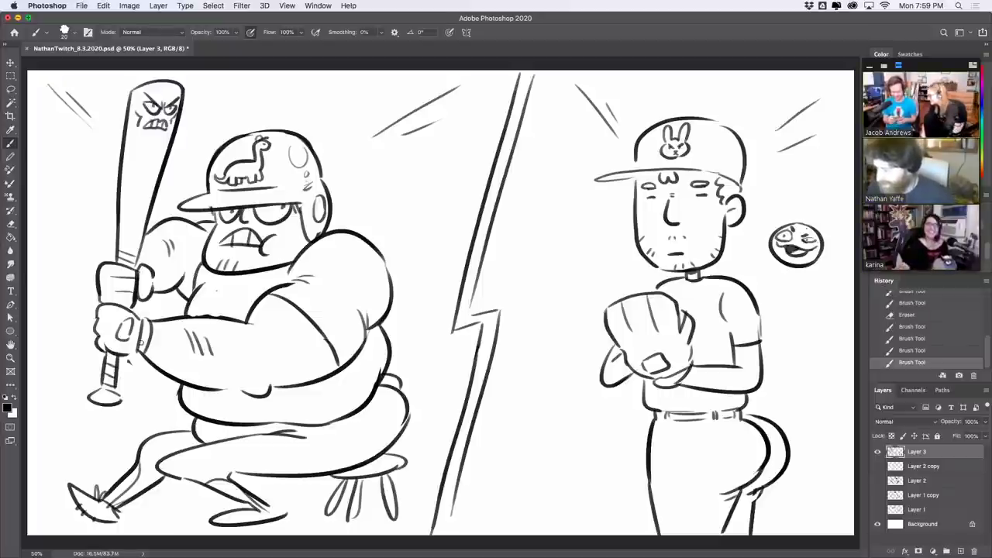
Step: Extend the lightning divider to the canvas's lower edge and add short action lines in the lower corners of both panels
{"action": "left_click_drag", "start_coordinate": [454, 511], "coordinate": [452, 536]}
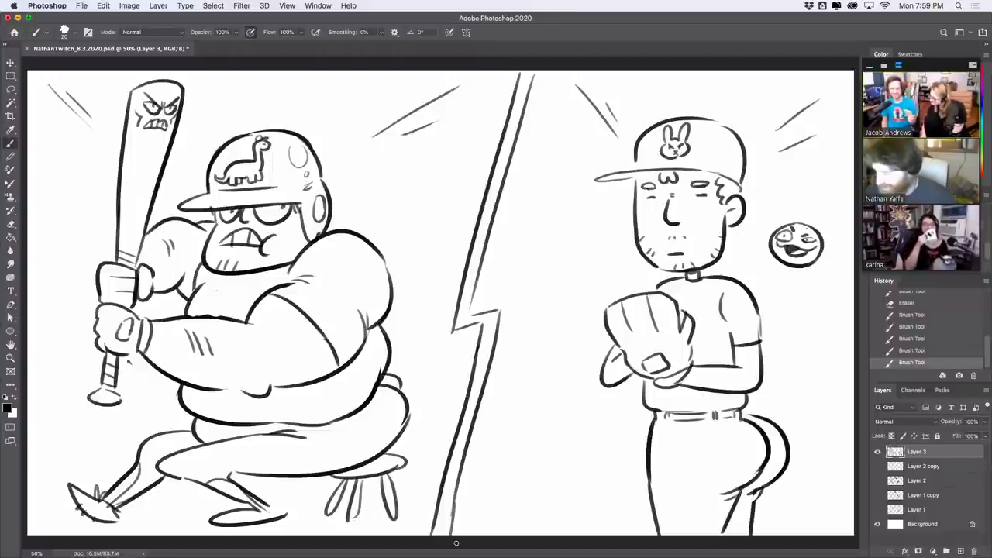
{"action": "left_click_drag", "start_coordinate": [65, 437], "coordinate": [43, 451]}
{"action": "left_click_drag", "start_coordinate": [83, 423], "coordinate": [49, 431]}
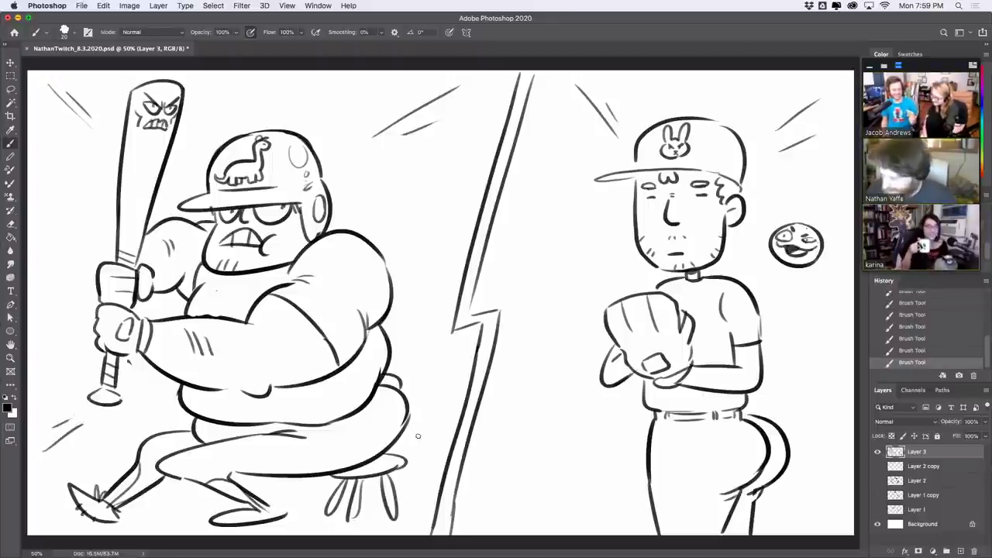
{"action": "left_click_drag", "start_coordinate": [419, 433], "coordinate": [442, 443]}
{"action": "mouse_move", "coordinate": [531, 512]}
{"action": "left_mouse_down"}
{"action": "mouse_move", "coordinate": [572, 484]}
{"action": "mouse_move", "coordinate": [564, 507]}
{"action": "left_mouse_up"}
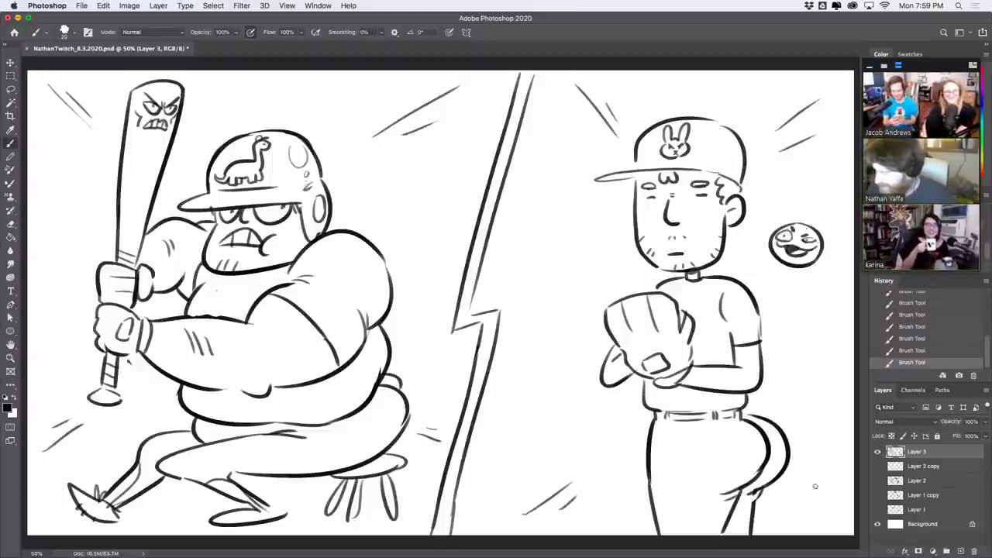
{"action": "left_click_drag", "start_coordinate": [815, 497], "coordinate": [837, 517]}
{"action": "left_click_drag", "start_coordinate": [816, 476], "coordinate": [844, 489]}
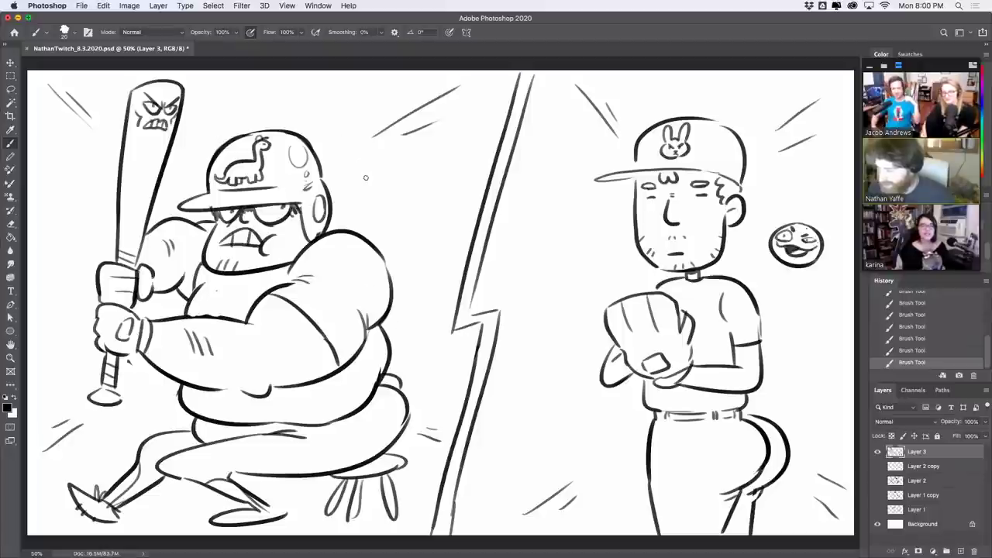
Step: Hand-letter "THIS IS BASE" diagonally beside the batter, running across the lightning divider
{"action": "mouse_move", "coordinate": [372, 161]}
{"action": "left_mouse_down"}
{"action": "mouse_move", "coordinate": [370, 183]}
{"action": "mouse_move", "coordinate": [384, 159]}
{"action": "left_mouse_up"}
{"action": "mouse_move", "coordinate": [381, 163]}
{"action": "left_mouse_down"}
{"action": "mouse_move", "coordinate": [380, 182]}
{"action": "mouse_move", "coordinate": [391, 179]}
{"action": "left_mouse_up"}
{"action": "left_click_drag", "start_coordinate": [382, 171], "coordinate": [400, 177]}
{"action": "left_click_drag", "start_coordinate": [411, 153], "coordinate": [412, 174]}
{"action": "mouse_move", "coordinate": [400, 200]}
{"action": "left_mouse_down"}
{"action": "mouse_move", "coordinate": [402, 211]}
{"action": "mouse_move", "coordinate": [414, 210]}
{"action": "mouse_move", "coordinate": [426, 266]}
{"action": "left_mouse_up"}
{"action": "mouse_move", "coordinate": [419, 240]}
{"action": "left_mouse_down"}
{"action": "mouse_move", "coordinate": [439, 251]}
{"action": "mouse_move", "coordinate": [429, 269]}
{"action": "left_mouse_up"}
{"action": "mouse_move", "coordinate": [448, 261]}
{"action": "left_mouse_down"}
{"action": "mouse_move", "coordinate": [458, 231]}
{"action": "mouse_move", "coordinate": [462, 242]}
{"action": "left_mouse_up"}
{"action": "mouse_move", "coordinate": [473, 218]}
{"action": "left_mouse_down"}
{"action": "mouse_move", "coordinate": [465, 237]}
{"action": "mouse_move", "coordinate": [496, 239]}
{"action": "left_mouse_up"}
{"action": "left_click_drag", "start_coordinate": [496, 238], "coordinate": [510, 236]}
{"action": "left_click_drag", "start_coordinate": [497, 230], "coordinate": [508, 218]}
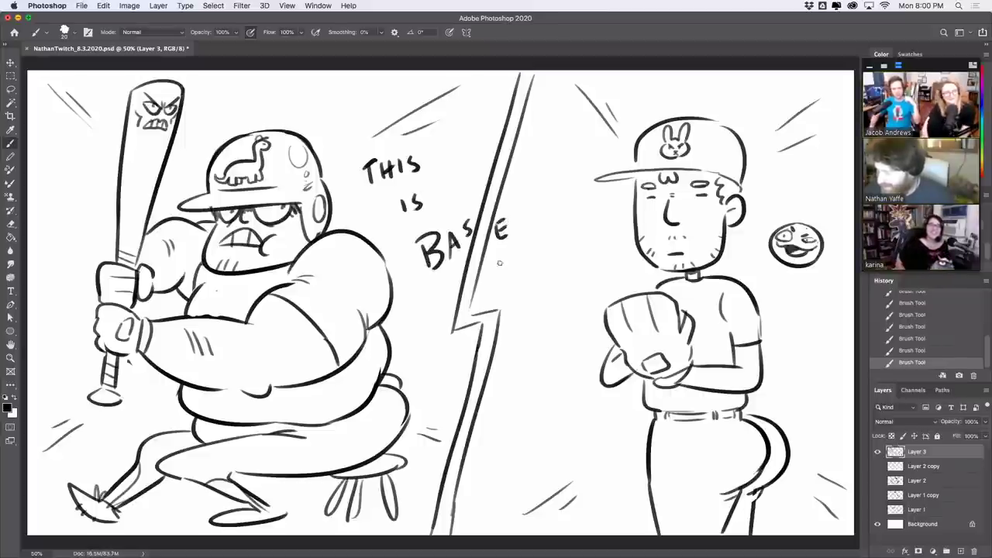
Step: Hand-letter "BALL" beneath the end of "BASE" in the space before the gloved player
{"action": "left_click_drag", "start_coordinate": [495, 252], "coordinate": [493, 275]}
{"action": "left_click_drag", "start_coordinate": [494, 252], "coordinate": [505, 276]}
{"action": "mouse_move", "coordinate": [521, 248]}
{"action": "left_mouse_down"}
{"action": "mouse_move", "coordinate": [521, 270]}
{"action": "mouse_move", "coordinate": [538, 266]}
{"action": "left_mouse_up"}
{"action": "left_click_drag", "start_coordinate": [524, 260], "coordinate": [533, 259]}
{"action": "left_click_drag", "start_coordinate": [540, 241], "coordinate": [553, 260]}
{"action": "mouse_move", "coordinate": [557, 237]}
{"action": "left_mouse_down"}
{"action": "mouse_move", "coordinate": [557, 246]}
{"action": "mouse_move", "coordinate": [576, 246]}
{"action": "left_mouse_up"}
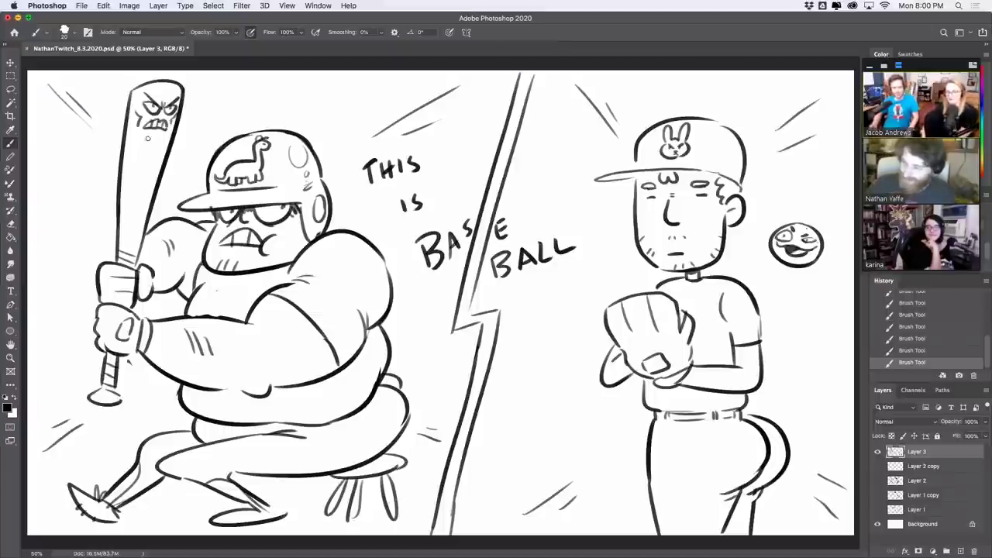
Step: Add a chin to the bat's angry face and surround the baseball with flames and small embers
{"action": "left_click_drag", "start_coordinate": [147, 140], "coordinate": [170, 130]}
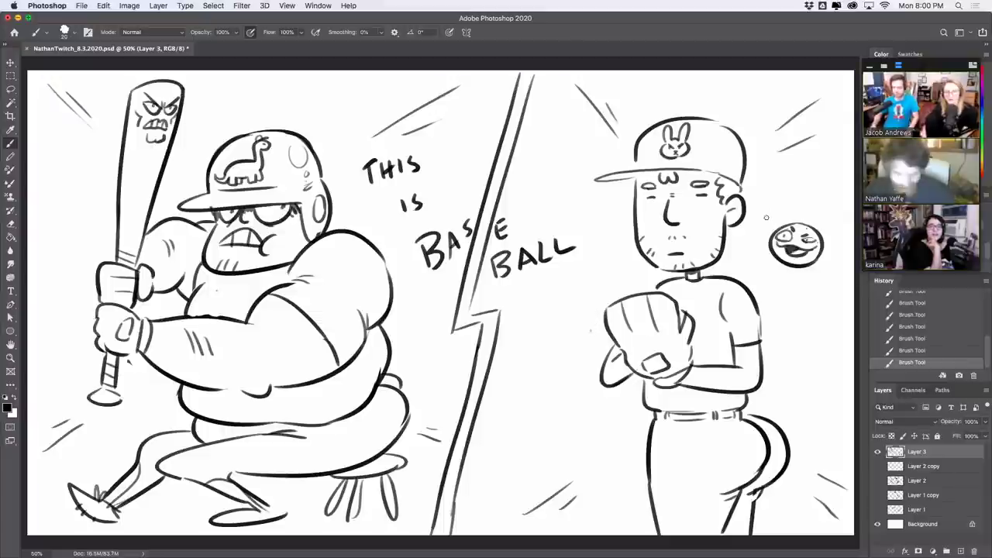
{"action": "key", "text": "super+z"}
{"action": "mouse_move", "coordinate": [757, 255]}
{"action": "left_mouse_down"}
{"action": "mouse_move", "coordinate": [767, 217]}
{"action": "mouse_move", "coordinate": [840, 188]}
{"action": "mouse_move", "coordinate": [817, 273]}
{"action": "left_mouse_up"}
{"action": "key", "text": "super+z"}
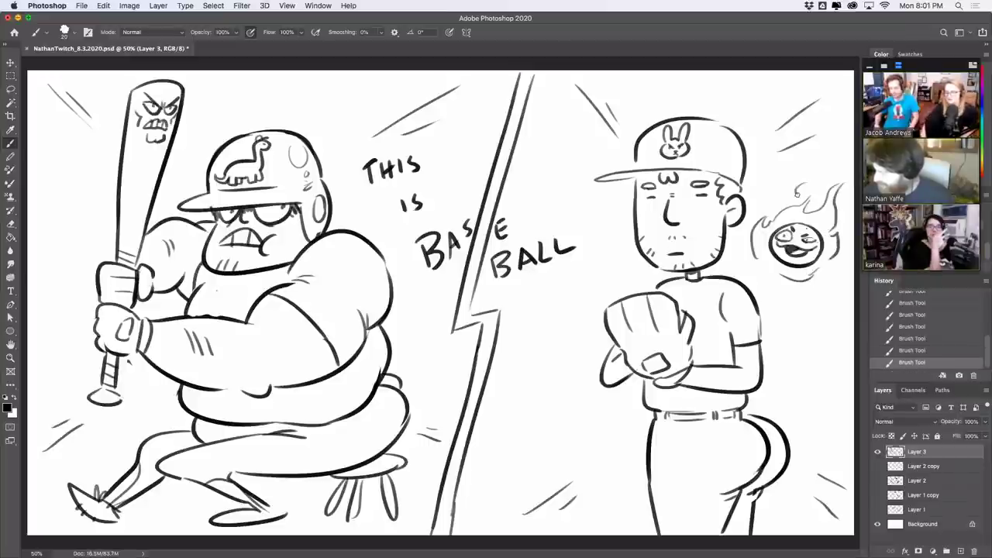
{"action": "mouse_move", "coordinate": [804, 186]}
{"action": "left_mouse_down"}
{"action": "mouse_move", "coordinate": [826, 172]}
{"action": "mouse_move", "coordinate": [839, 183]}
{"action": "mouse_move", "coordinate": [850, 226]}
{"action": "left_mouse_up"}
{"action": "left_click_drag", "start_coordinate": [829, 273], "coordinate": [834, 273]}
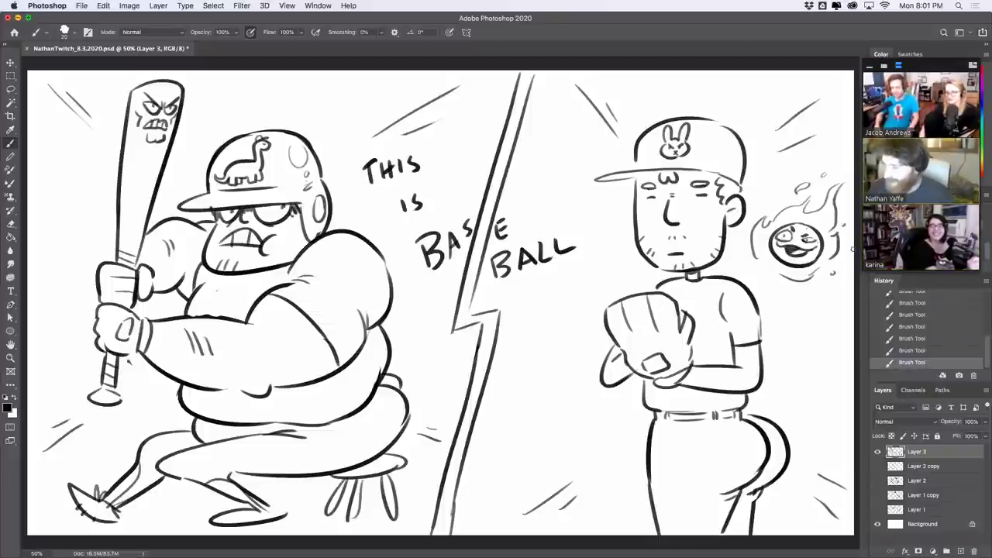
Step: Draw wavy flames rising along both sides of the bat and add small strokes around the batter's near eye
{"action": "mouse_move", "coordinate": [100, 234]}
{"action": "left_mouse_down"}
{"action": "mouse_move", "coordinate": [108, 74]}
{"action": "mouse_move", "coordinate": [117, 97]}
{"action": "mouse_move", "coordinate": [118, 72]}
{"action": "left_mouse_up"}
{"action": "mouse_move", "coordinate": [172, 190]}
{"action": "left_mouse_down"}
{"action": "mouse_move", "coordinate": [190, 144]}
{"action": "mouse_move", "coordinate": [194, 69]}
{"action": "left_mouse_up"}
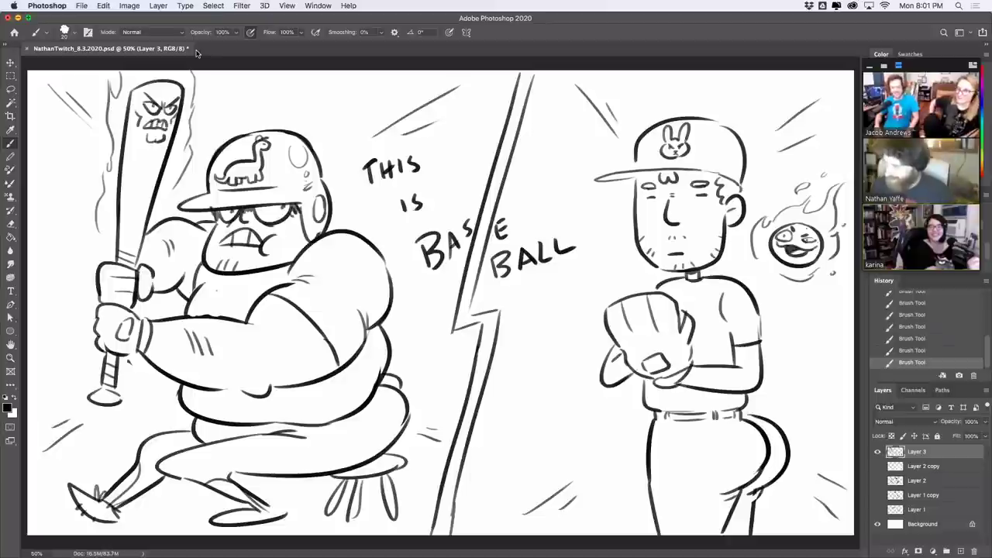
{"action": "left_click_drag", "start_coordinate": [276, 224], "coordinate": [283, 227]}
{"action": "left_click_drag", "start_coordinate": [283, 221], "coordinate": [295, 211]}
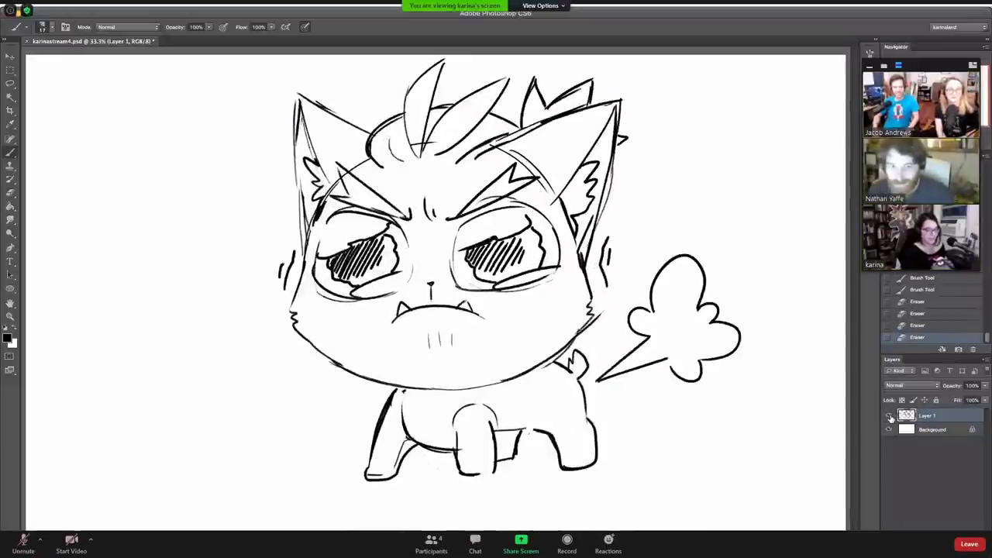
Step: In karinastream4.psd, hide the angry cat drawing on Layer 1 and add a new empty layer above it
{"action": "left_click", "coordinate": [960, 548]}
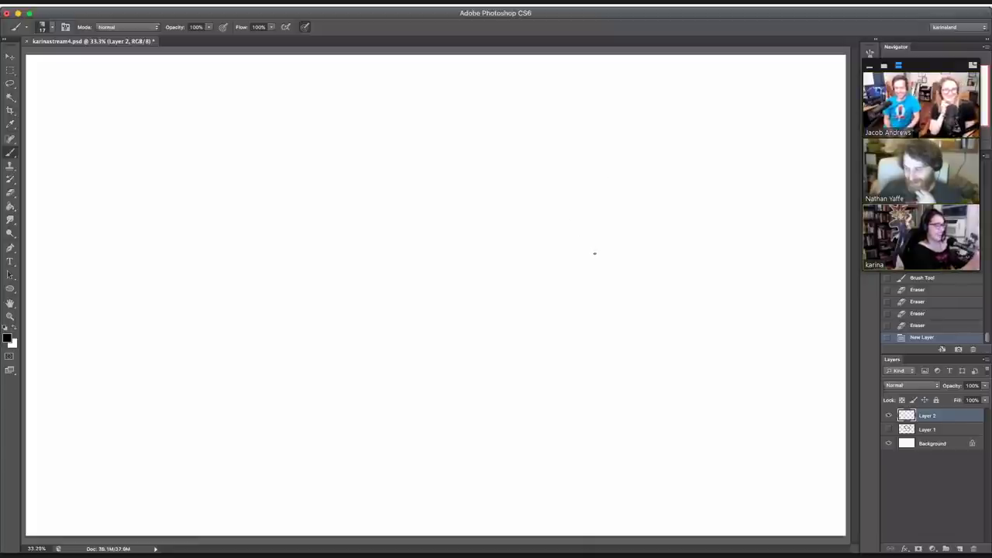
{"action": "left_click", "coordinate": [561, 234]}
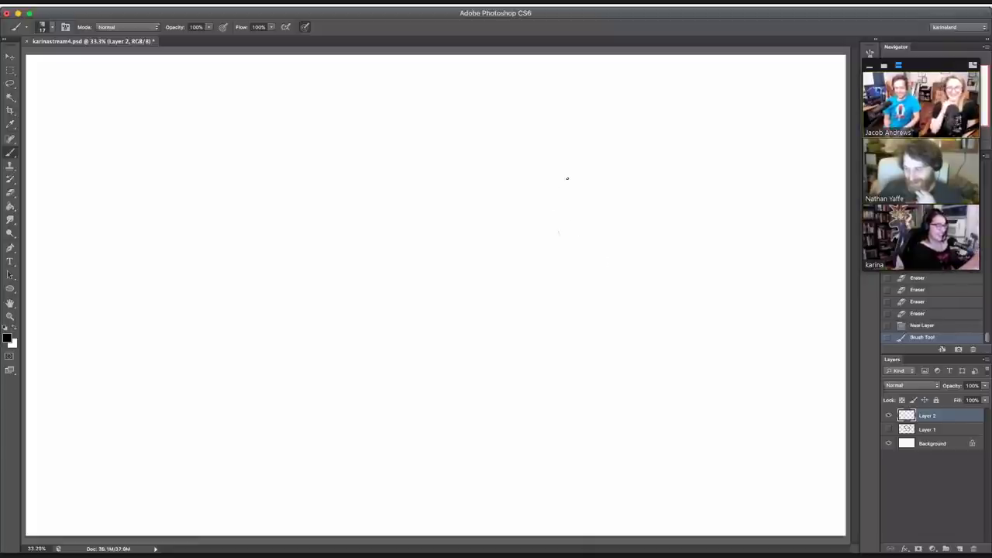
{"action": "left_click_drag", "start_coordinate": [555, 233], "coordinate": [561, 174]}
{"action": "key", "text": "ctrl+alt+z"}
{"action": "key", "text": "ctrl+alt+z"}
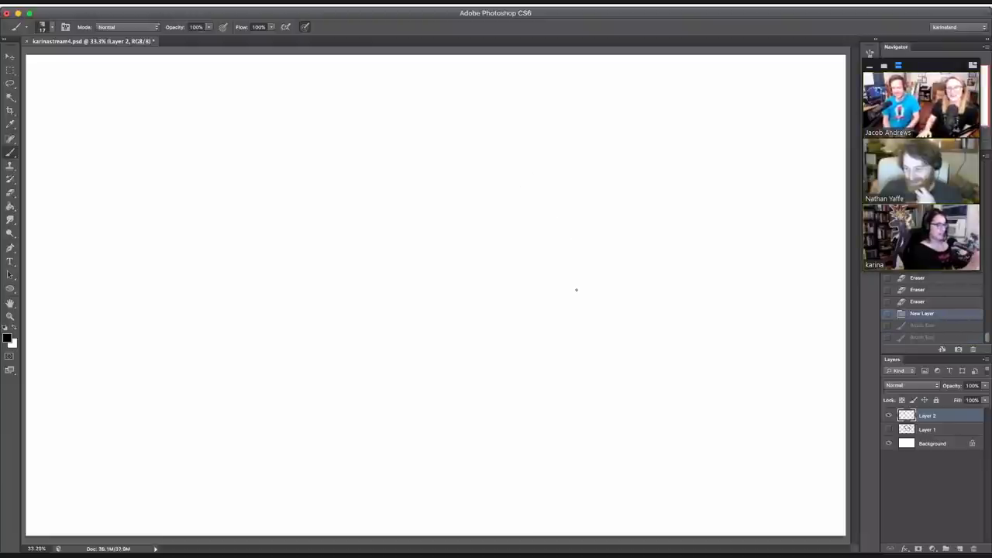
{"action": "mouse_move", "coordinate": [553, 199]}
{"action": "left_mouse_down"}
{"action": "mouse_move", "coordinate": [537, 170]}
{"action": "mouse_move", "coordinate": [565, 120]}
{"action": "mouse_move", "coordinate": [609, 122]}
{"action": "left_mouse_up"}
{"action": "key", "text": "ctrl+alt+z"}
Step: Sketch a rough circle for the head in the canvas's upper right, erasing the stray inner arc and reinforcing its lower curve
{"action": "left_click_drag", "start_coordinate": [538, 166], "coordinate": [536, 150]}
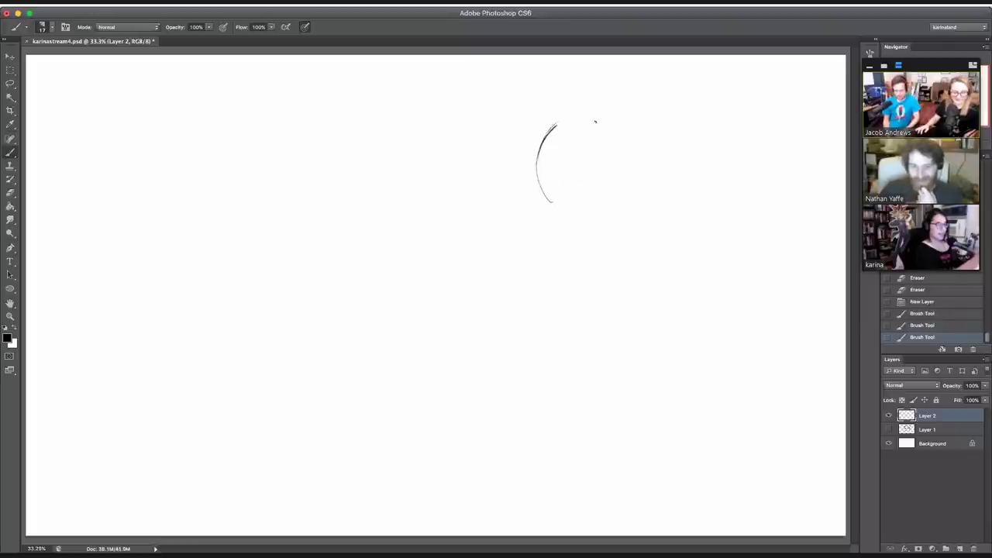
{"action": "left_click_drag", "start_coordinate": [579, 113], "coordinate": [620, 115]}
{"action": "mouse_move", "coordinate": [547, 136]}
{"action": "left_mouse_down"}
{"action": "mouse_move", "coordinate": [543, 173]}
{"action": "mouse_move", "coordinate": [571, 211]}
{"action": "left_mouse_up"}
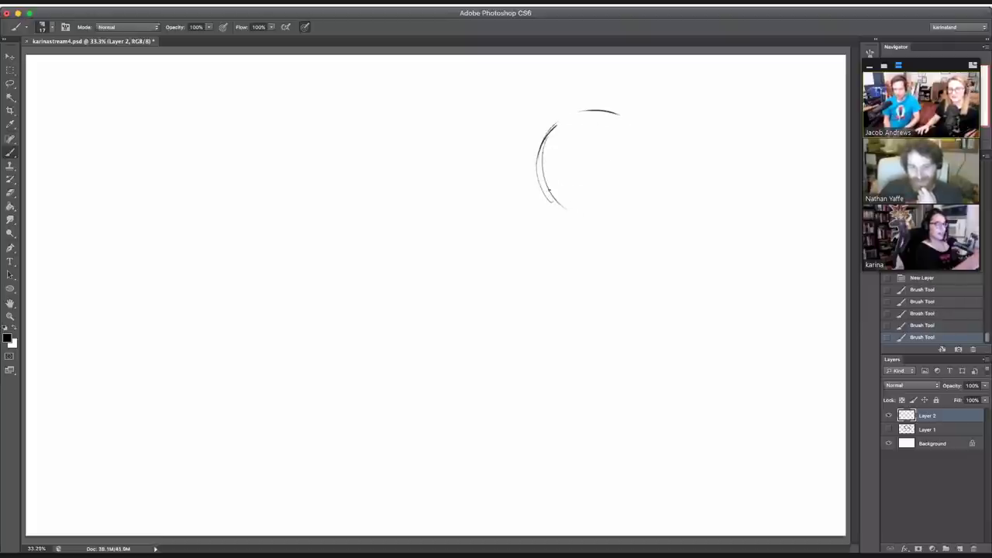
{"action": "mouse_move", "coordinate": [540, 176]}
{"action": "left_mouse_down"}
{"action": "mouse_move", "coordinate": [603, 222]}
{"action": "mouse_move", "coordinate": [561, 205]}
{"action": "mouse_move", "coordinate": [610, 219]}
{"action": "mouse_move", "coordinate": [627, 202]}
{"action": "mouse_move", "coordinate": [565, 204]}
{"action": "mouse_move", "coordinate": [582, 214]}
{"action": "mouse_move", "coordinate": [635, 194]}
{"action": "mouse_move", "coordinate": [586, 214]}
{"action": "mouse_move", "coordinate": [650, 169]}
{"action": "mouse_move", "coordinate": [643, 187]}
{"action": "mouse_move", "coordinate": [652, 164]}
{"action": "mouse_move", "coordinate": [625, 120]}
{"action": "mouse_move", "coordinate": [655, 159]}
{"action": "mouse_move", "coordinate": [641, 158]}
{"action": "mouse_move", "coordinate": [621, 115]}
{"action": "mouse_move", "coordinate": [650, 143]}
{"action": "left_mouse_up"}
{"action": "key", "text": "super+z"}
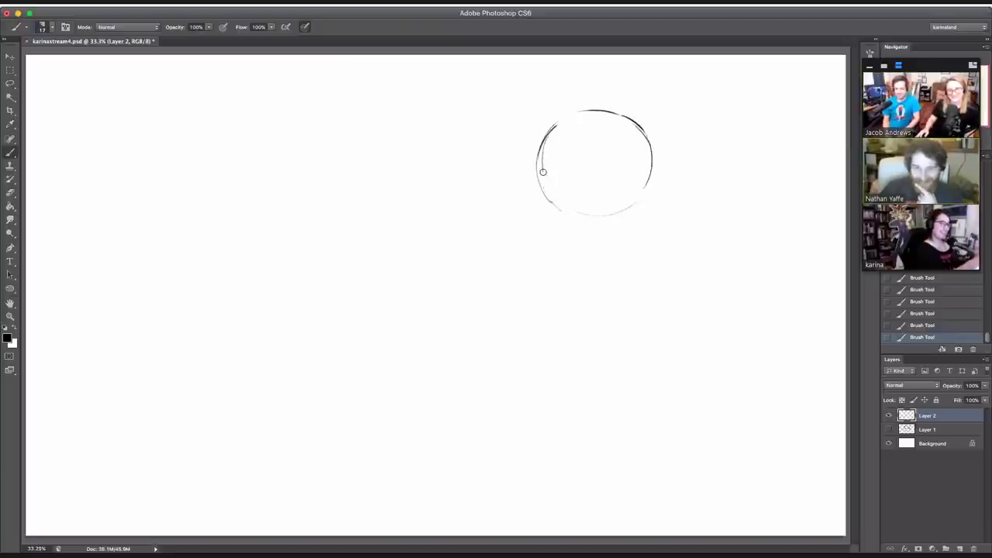
{"action": "left_click_drag", "start_coordinate": [544, 168], "coordinate": [558, 131]}
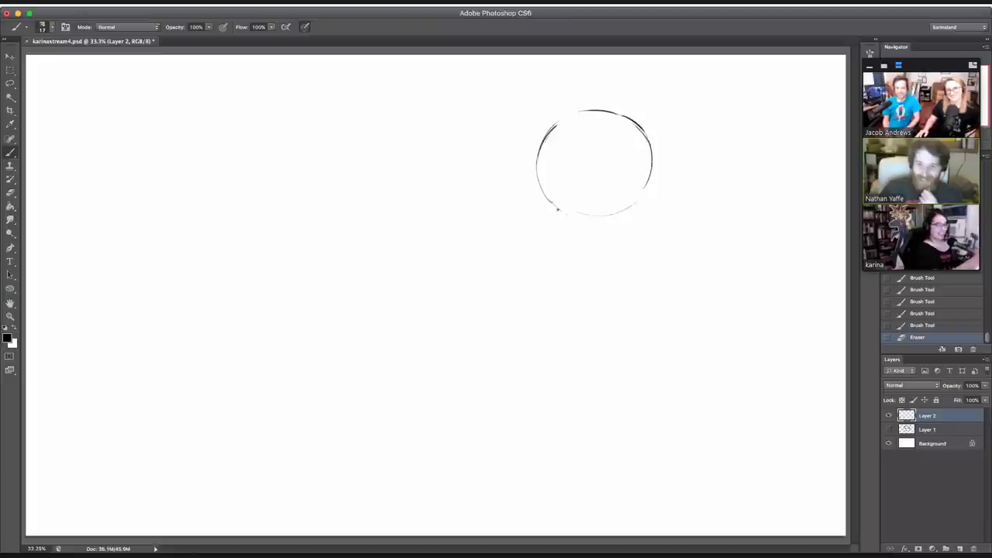
{"action": "mouse_move", "coordinate": [538, 182]}
{"action": "left_mouse_down"}
{"action": "mouse_move", "coordinate": [565, 214]}
{"action": "mouse_move", "coordinate": [624, 214]}
{"action": "left_mouse_up"}
{"action": "key", "text": "super+z"}
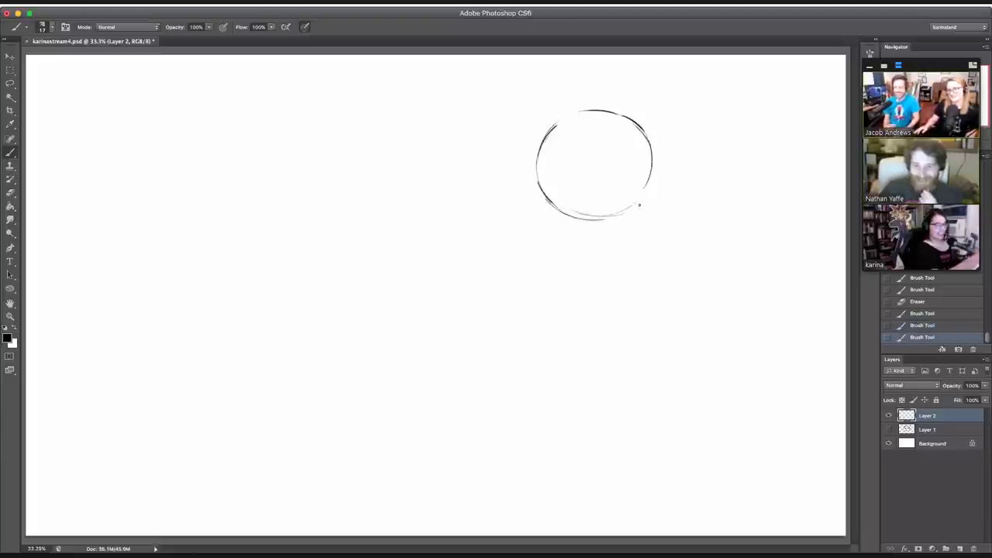
{"action": "key", "text": "ctrl+z"}
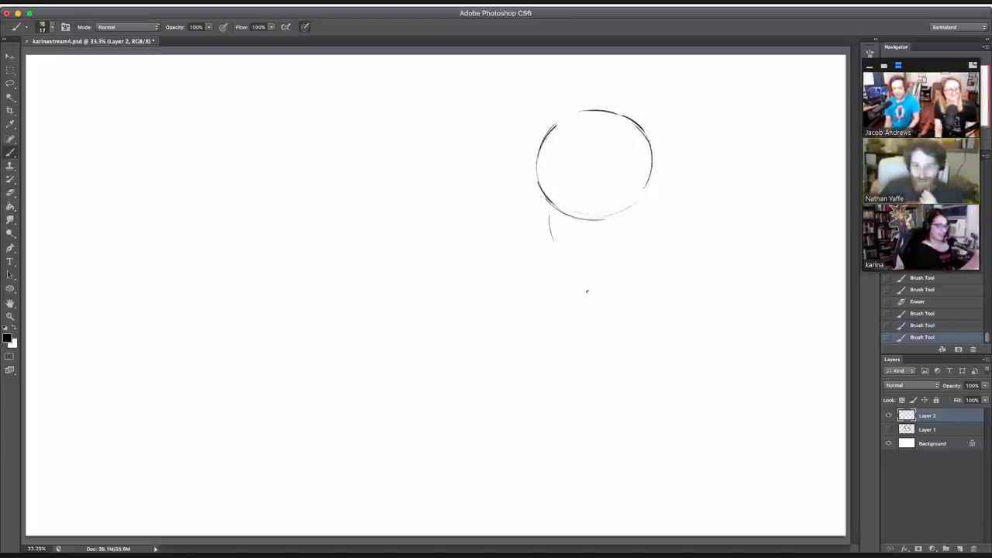
Step: Sketch a broad torso below the head with sloping sides, small rounded shoulders and a hem that angles down toward the far side
{"action": "mouse_move", "coordinate": [536, 199]}
{"action": "left_mouse_down"}
{"action": "mouse_move", "coordinate": [529, 225]}
{"action": "mouse_move", "coordinate": [551, 347]}
{"action": "mouse_move", "coordinate": [666, 383]}
{"action": "left_mouse_up"}
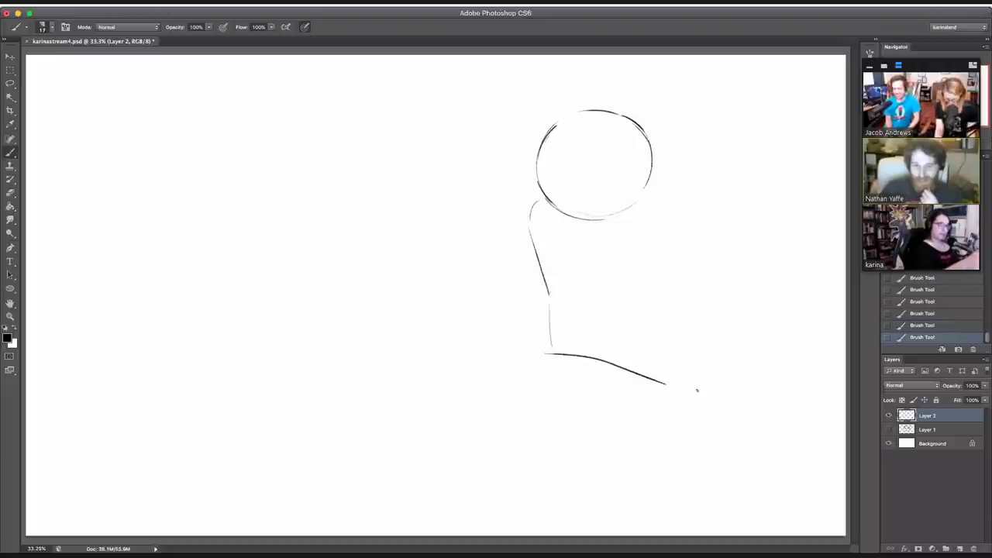
{"action": "key", "text": "ctrl+z"}
{"action": "mouse_move", "coordinate": [549, 355]}
{"action": "left_mouse_down"}
{"action": "mouse_move", "coordinate": [633, 356]}
{"action": "mouse_move", "coordinate": [612, 354]}
{"action": "mouse_move", "coordinate": [679, 374]}
{"action": "left_mouse_up"}
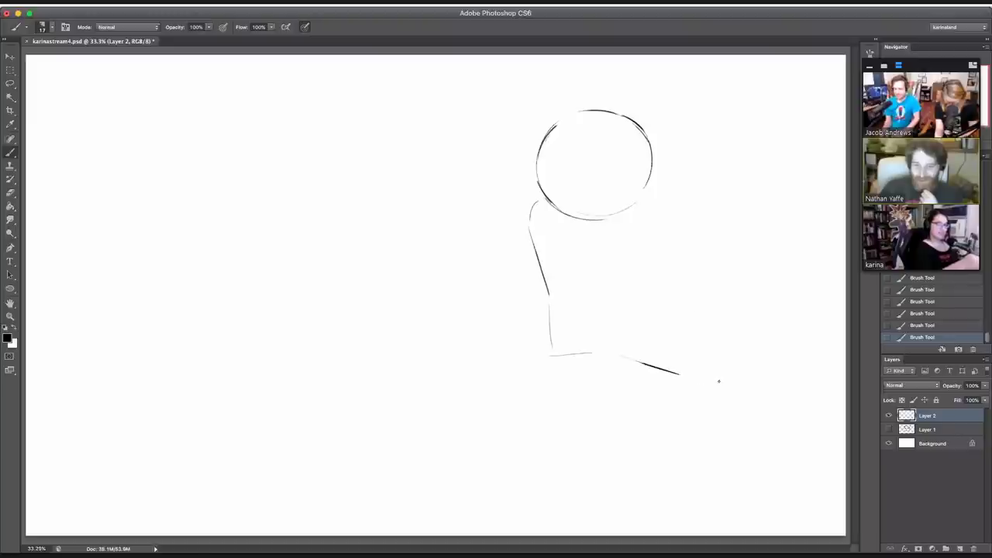
{"action": "mouse_move", "coordinate": [665, 208]}
{"action": "left_mouse_down"}
{"action": "mouse_move", "coordinate": [702, 307]}
{"action": "mouse_move", "coordinate": [703, 365]}
{"action": "left_mouse_up"}
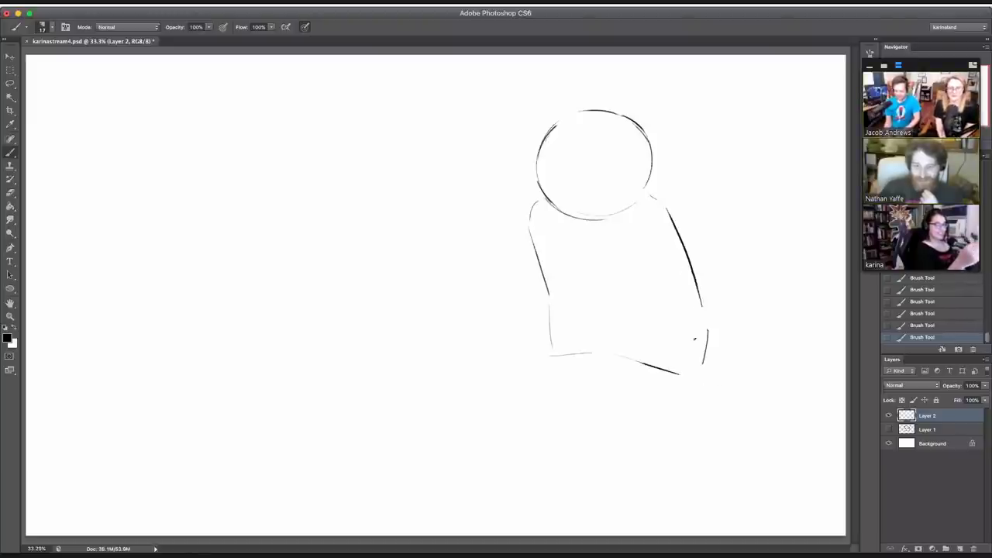
Step: Erase the lower curve of the head circle and redraw it with bold strokes as an angular jaw with a flat chin
{"action": "mouse_move", "coordinate": [581, 208]}
{"action": "left_mouse_down"}
{"action": "mouse_move", "coordinate": [631, 202]}
{"action": "mouse_move", "coordinate": [608, 211]}
{"action": "left_mouse_up"}
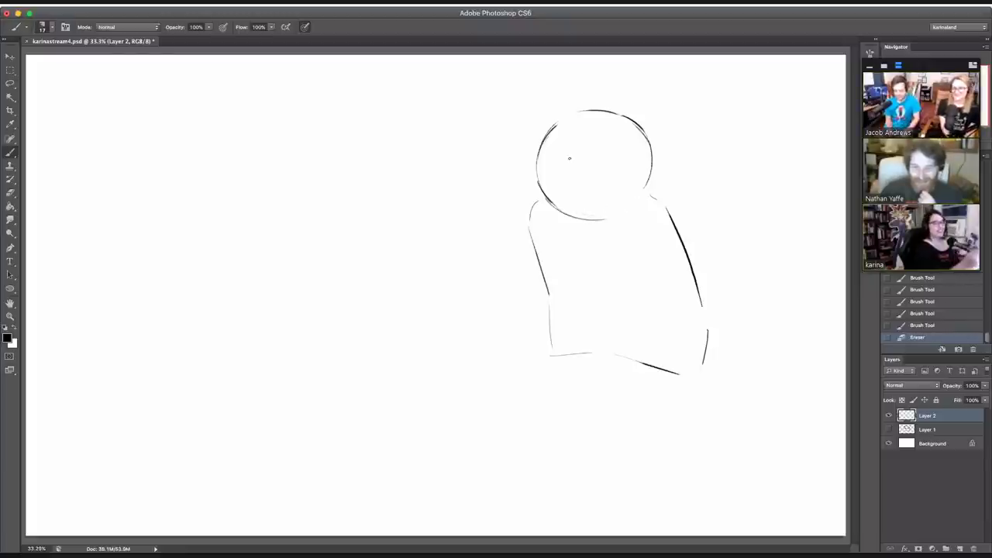
{"action": "mouse_move", "coordinate": [563, 118]}
{"action": "left_mouse_down"}
{"action": "mouse_move", "coordinate": [543, 165]}
{"action": "mouse_move", "coordinate": [554, 203]}
{"action": "mouse_move", "coordinate": [582, 220]}
{"action": "left_mouse_up"}
{"action": "mouse_move", "coordinate": [557, 208]}
{"action": "left_mouse_down"}
{"action": "mouse_move", "coordinate": [592, 224]}
{"action": "mouse_move", "coordinate": [624, 208]}
{"action": "left_mouse_up"}
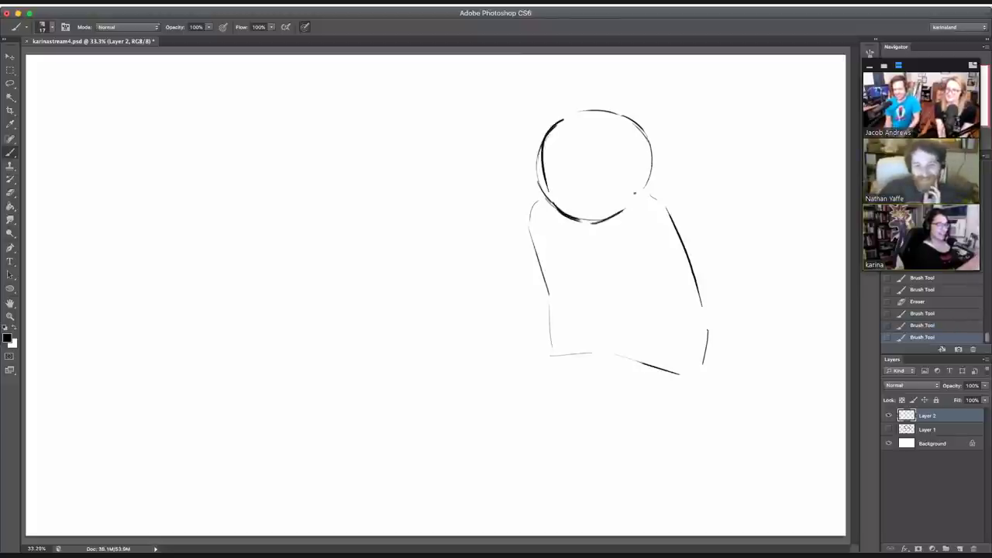
{"action": "key", "text": "e"}
{"action": "mouse_move", "coordinate": [557, 209]}
{"action": "left_mouse_down"}
{"action": "mouse_move", "coordinate": [625, 217]}
{"action": "mouse_move", "coordinate": [573, 225]}
{"action": "mouse_move", "coordinate": [598, 227]}
{"action": "left_mouse_up"}
{"action": "left_click_drag", "start_coordinate": [577, 225], "coordinate": [618, 215]}
{"action": "left_click_drag", "start_coordinate": [617, 215], "coordinate": [634, 178]}
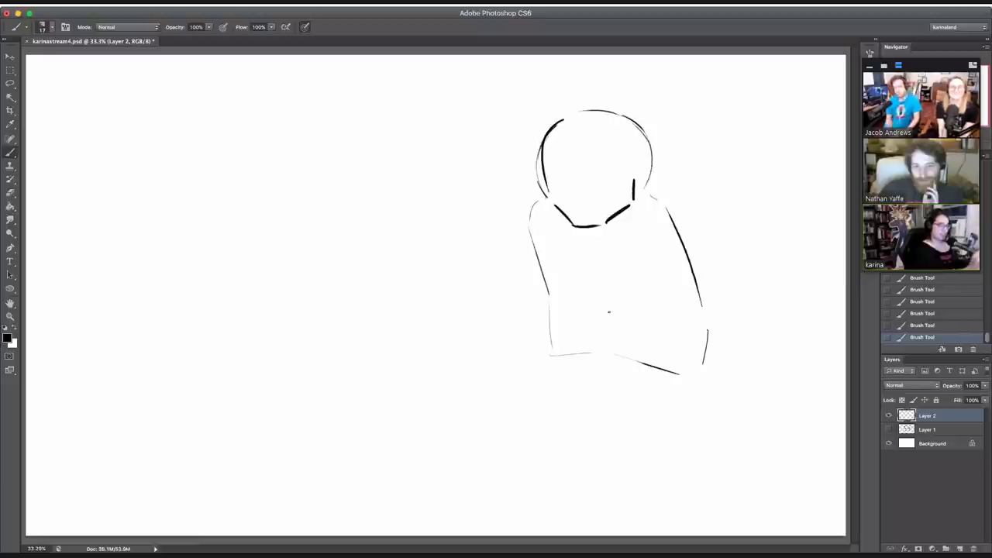
Step: Draw a pair of angry eyes with slanted brow lines, small pupils and a frown crease between them, undoing stray strokes
{"action": "left_click_drag", "start_coordinate": [527, 152], "coordinate": [624, 147]}
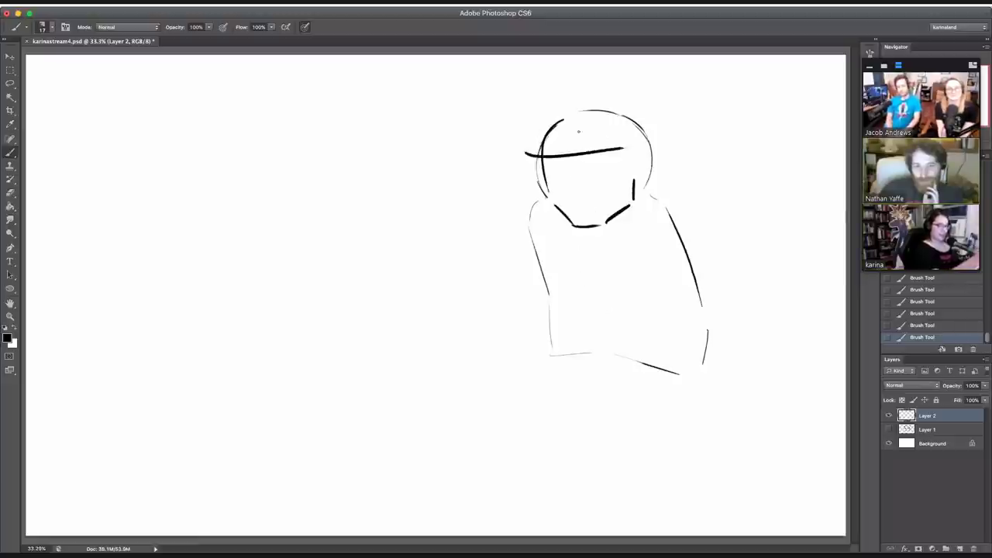
{"action": "key", "text": "super+z"}
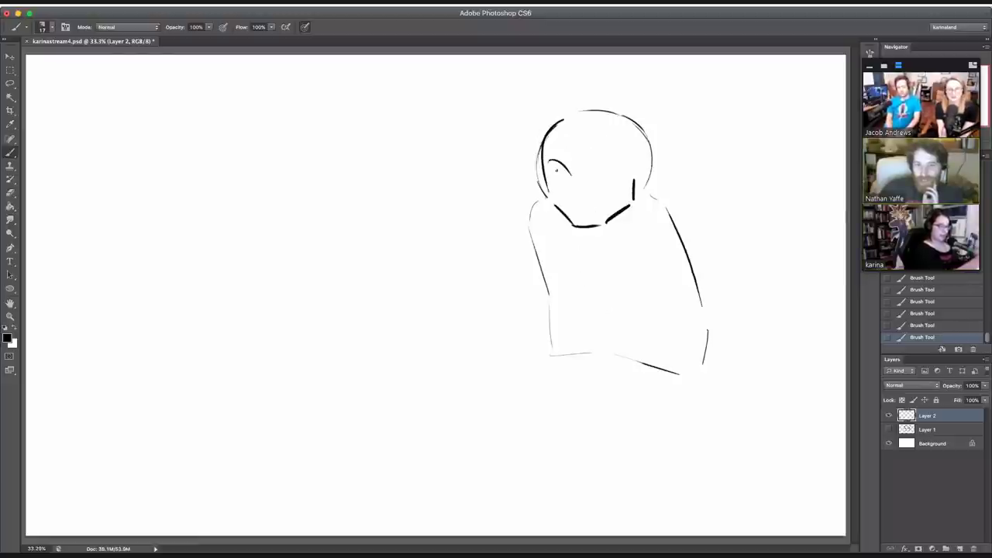
{"action": "mouse_move", "coordinate": [551, 174]}
{"action": "left_mouse_down"}
{"action": "mouse_move", "coordinate": [557, 162]}
{"action": "mouse_move", "coordinate": [579, 169]}
{"action": "mouse_move", "coordinate": [621, 156]}
{"action": "left_mouse_up"}
{"action": "key", "text": "super+z"}
{"action": "mouse_move", "coordinate": [555, 174]}
{"action": "left_mouse_down"}
{"action": "mouse_move", "coordinate": [596, 176]}
{"action": "mouse_move", "coordinate": [620, 156]}
{"action": "left_mouse_up"}
{"action": "key", "text": "super+alt+z"}
{"action": "key", "text": "super+alt+z"}
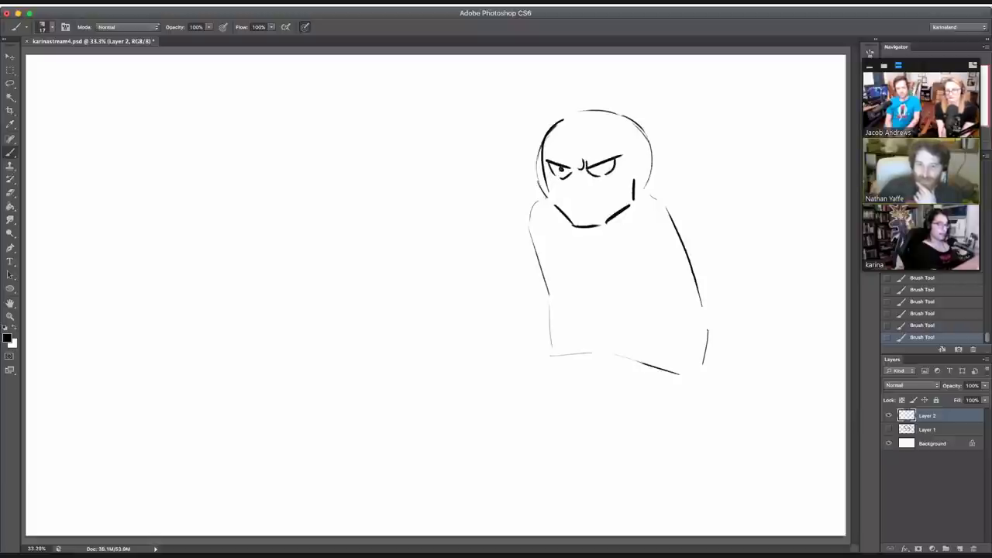
{"action": "left_click", "coordinate": [598, 166]}
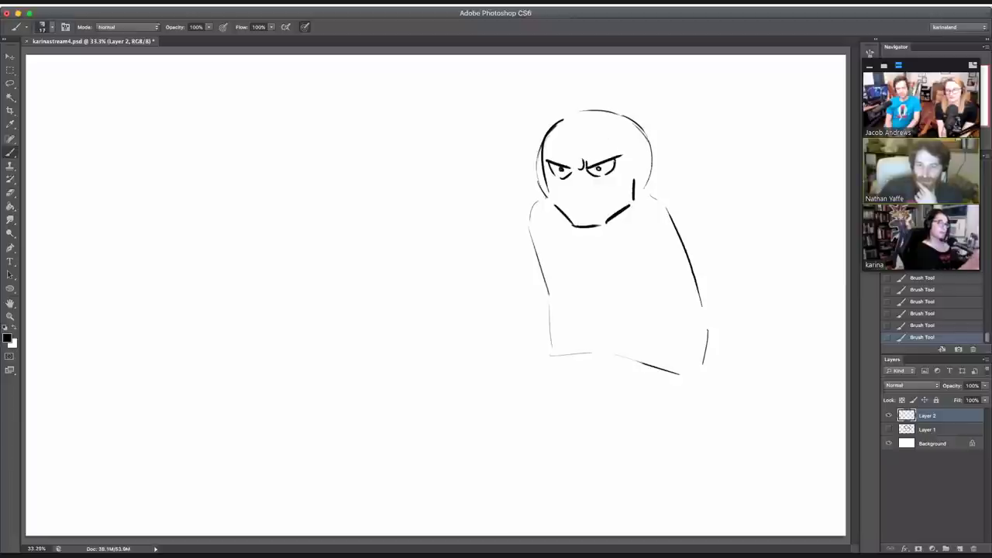
Step: Thicken the jawline, add a nose line and a scowling mouth, and erase the loose outer arc beside the cheek
{"action": "mouse_move", "coordinate": [550, 193]}
{"action": "left_mouse_down"}
{"action": "mouse_move", "coordinate": [572, 225]}
{"action": "mouse_move", "coordinate": [617, 215]}
{"action": "left_mouse_up"}
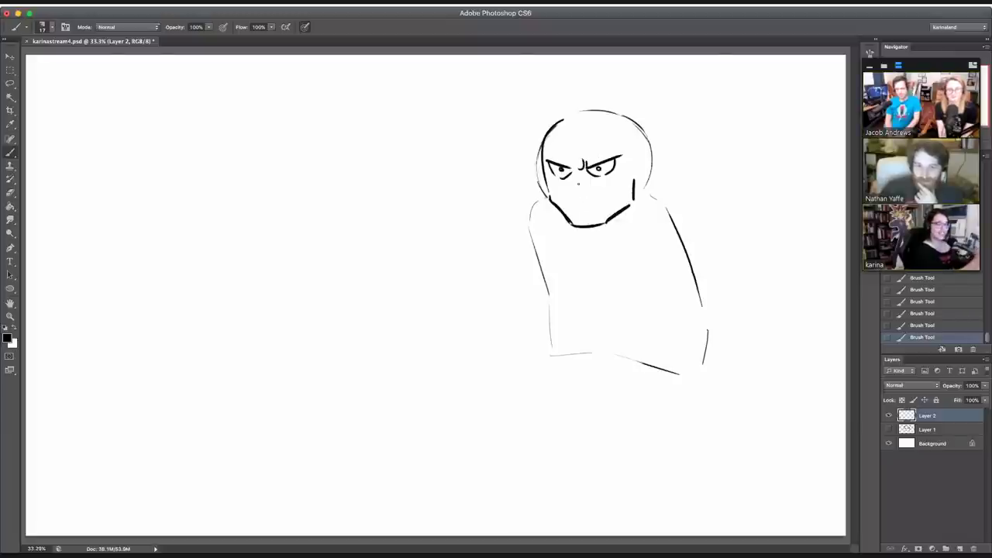
{"action": "mouse_move", "coordinate": [575, 172]}
{"action": "left_mouse_down"}
{"action": "mouse_move", "coordinate": [580, 203]}
{"action": "mouse_move", "coordinate": [608, 198]}
{"action": "left_mouse_up"}
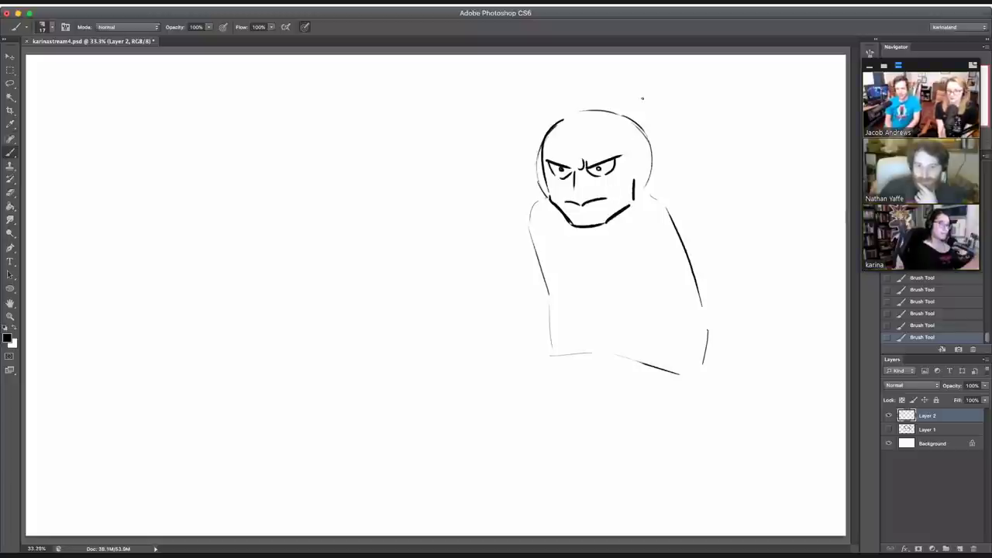
{"action": "key", "text": "e"}
{"action": "left_click_drag", "start_coordinate": [544, 203], "coordinate": [540, 147]}
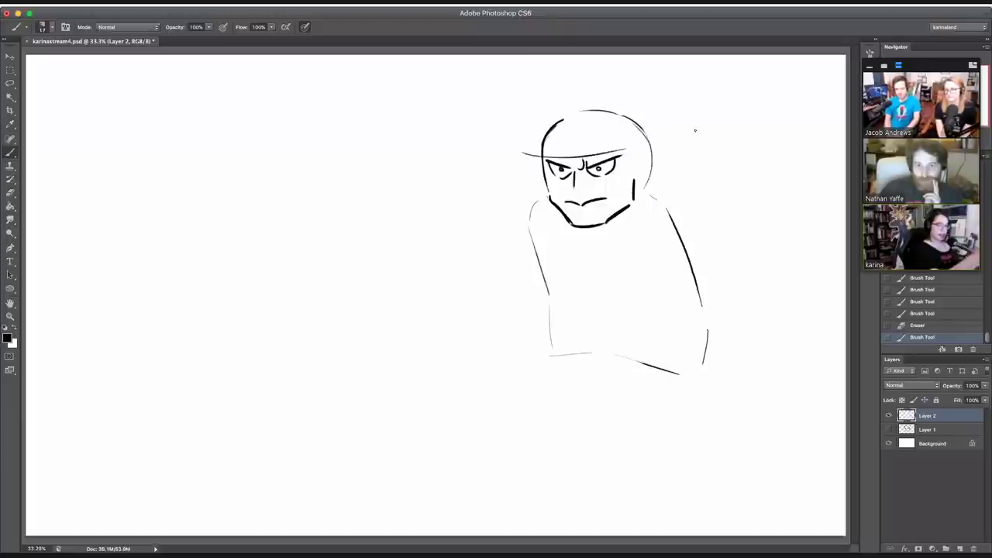
Step: Draw a helmet shell around the head with a straight edge above the eyes and a double bar crossing below the mouth
{"action": "mouse_move", "coordinate": [537, 155]}
{"action": "left_mouse_down"}
{"action": "mouse_move", "coordinate": [535, 129]}
{"action": "mouse_move", "coordinate": [598, 103]}
{"action": "mouse_move", "coordinate": [664, 130]}
{"action": "left_mouse_up"}
{"action": "mouse_move", "coordinate": [542, 152]}
{"action": "left_mouse_down"}
{"action": "mouse_move", "coordinate": [629, 145]}
{"action": "mouse_move", "coordinate": [544, 212]}
{"action": "mouse_move", "coordinate": [572, 216]}
{"action": "mouse_move", "coordinate": [632, 203]}
{"action": "mouse_move", "coordinate": [644, 159]}
{"action": "left_mouse_up"}
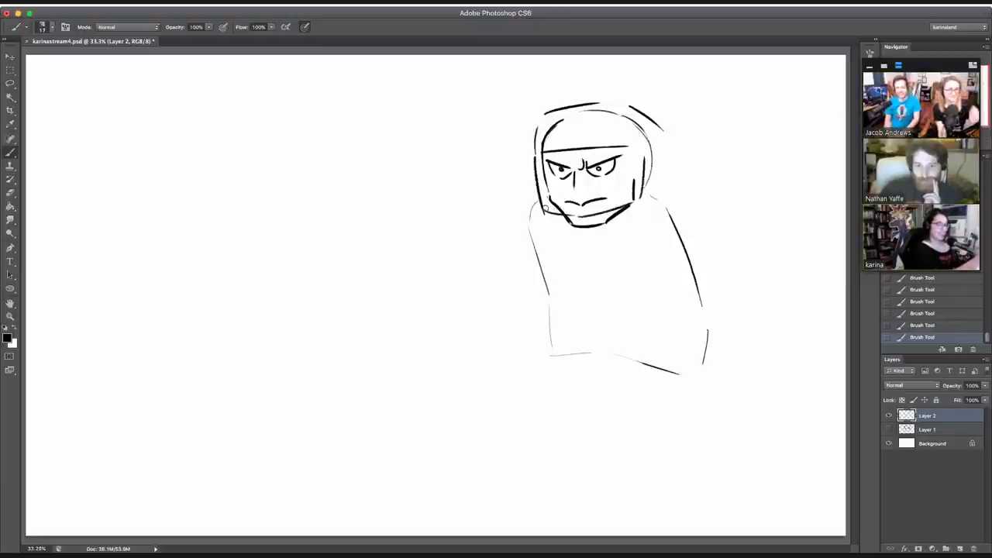
{"action": "mouse_move", "coordinate": [546, 210]}
{"action": "left_mouse_down"}
{"action": "mouse_move", "coordinate": [572, 217]}
{"action": "mouse_move", "coordinate": [633, 195]}
{"action": "left_mouse_up"}
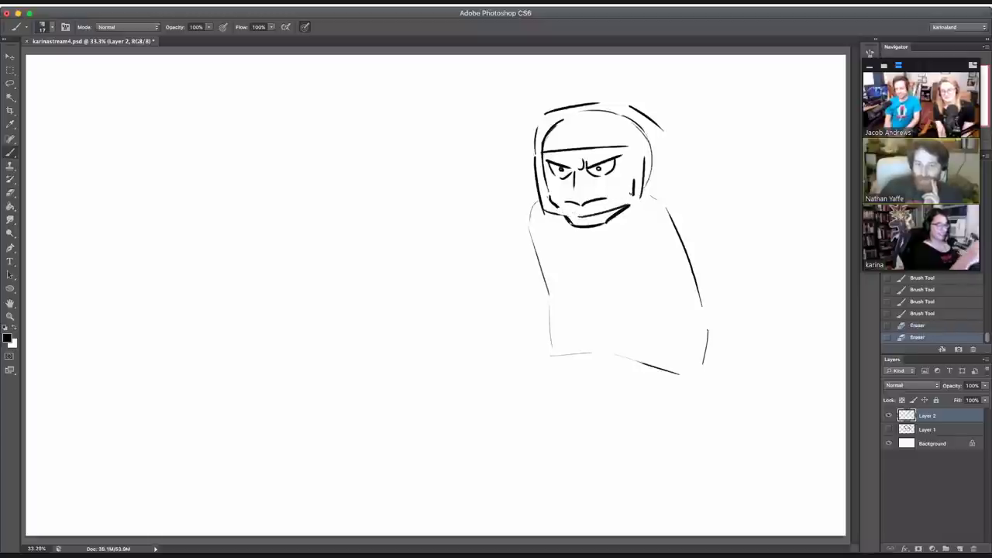
{"action": "key", "text": "super+z"}
{"action": "left_click_drag", "start_coordinate": [546, 210], "coordinate": [610, 205]}
{"action": "key", "text": "super+z"}
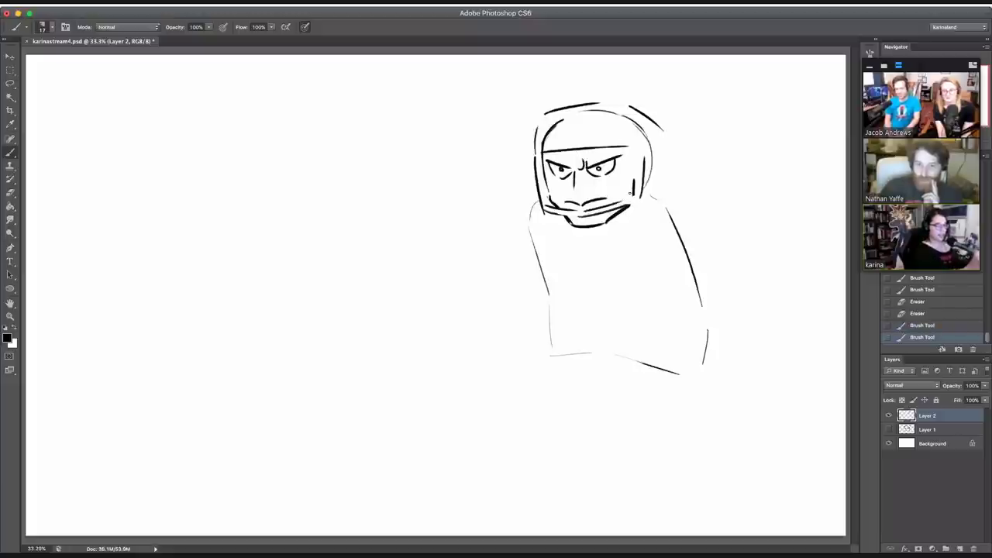
Step: Build the helmet's face guard with upright posts beside the face and a double crossbar below the eyes
{"action": "left_click_drag", "start_coordinate": [624, 167], "coordinate": [626, 202]}
{"action": "mouse_move", "coordinate": [633, 146]}
{"action": "left_mouse_down"}
{"action": "mouse_move", "coordinate": [634, 190]}
{"action": "mouse_move", "coordinate": [633, 164]}
{"action": "left_mouse_up"}
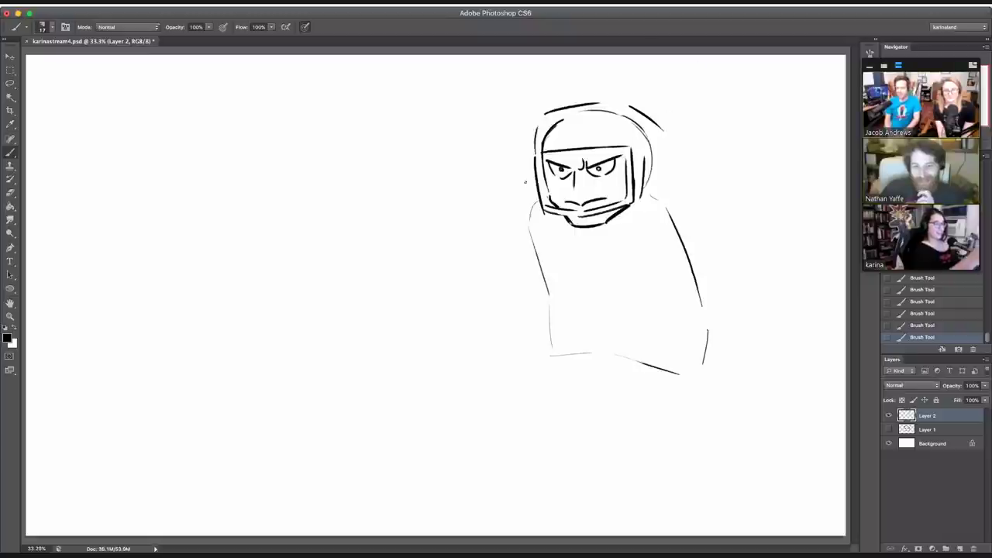
{"action": "mouse_move", "coordinate": [541, 158]}
{"action": "left_mouse_down"}
{"action": "mouse_move", "coordinate": [544, 205]}
{"action": "mouse_move", "coordinate": [552, 186]}
{"action": "mouse_move", "coordinate": [612, 184]}
{"action": "left_mouse_up"}
{"action": "left_click_drag", "start_coordinate": [544, 192], "coordinate": [607, 186]}
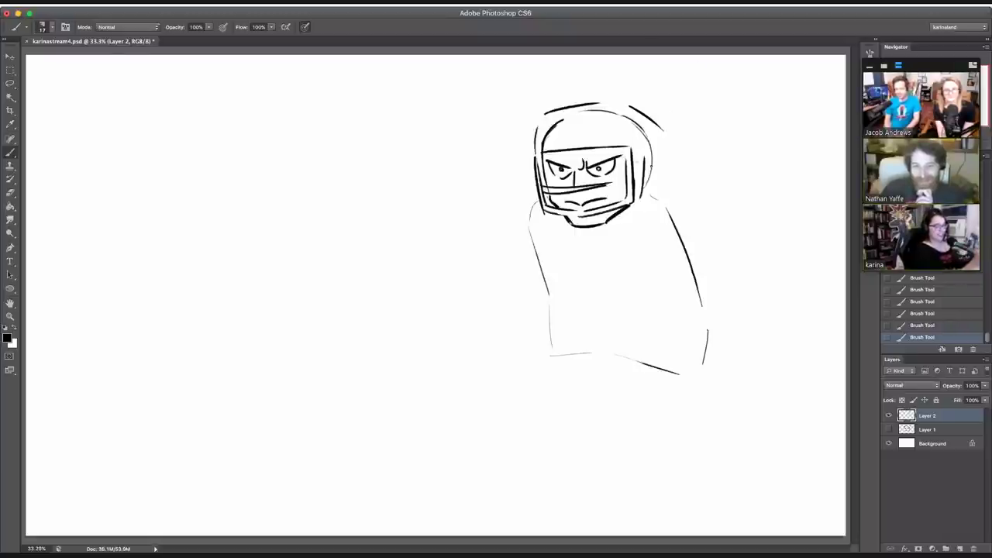
{"action": "key", "text": "super+z"}
{"action": "left_click_drag", "start_coordinate": [546, 192], "coordinate": [631, 178]}
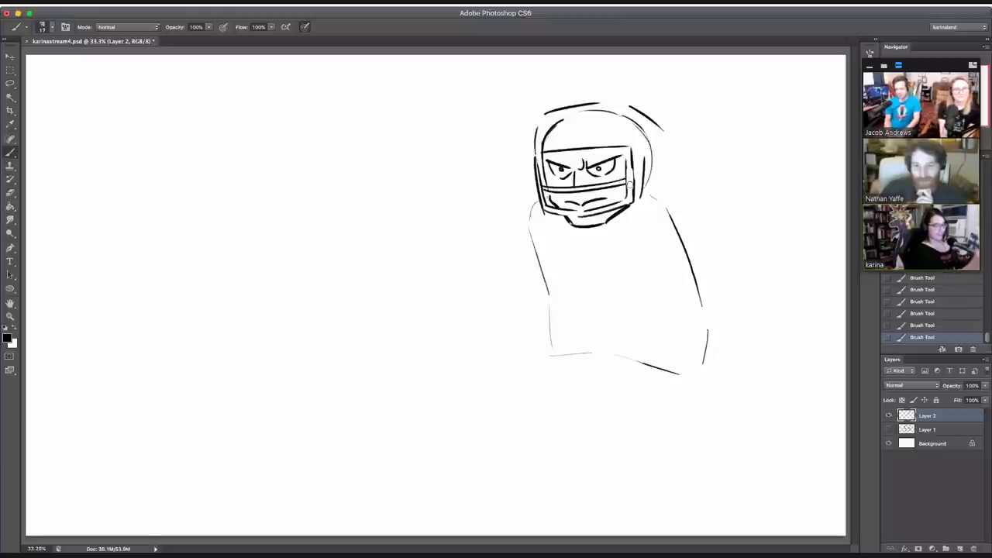
Step: Erase the overlapping lines where the face guard's bars meet and redraw the joint at the near end of the crossbar
{"action": "left_click_drag", "start_coordinate": [629, 185], "coordinate": [629, 156]}
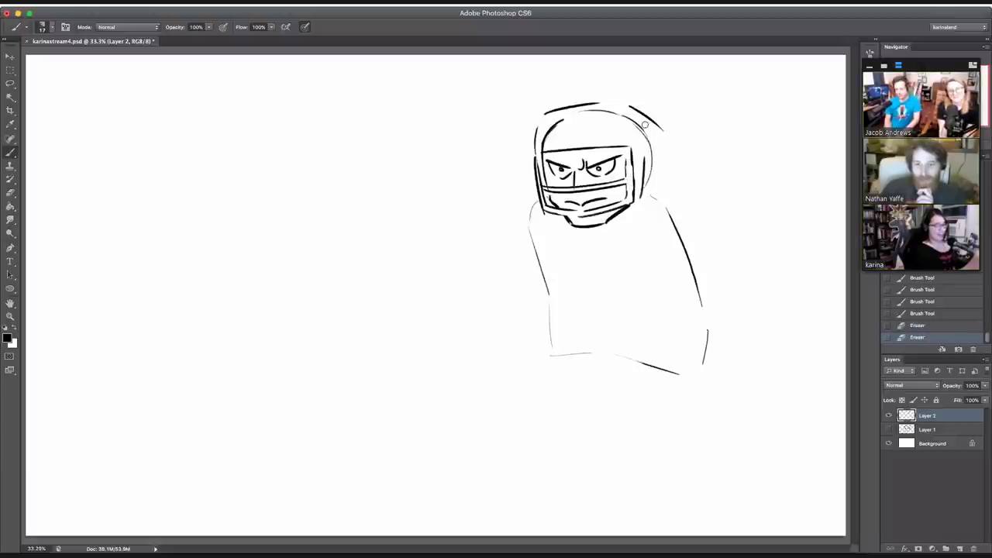
{"action": "left_click_drag", "start_coordinate": [541, 187], "coordinate": [555, 190]}
{"action": "left_click_drag", "start_coordinate": [544, 190], "coordinate": [556, 188]}
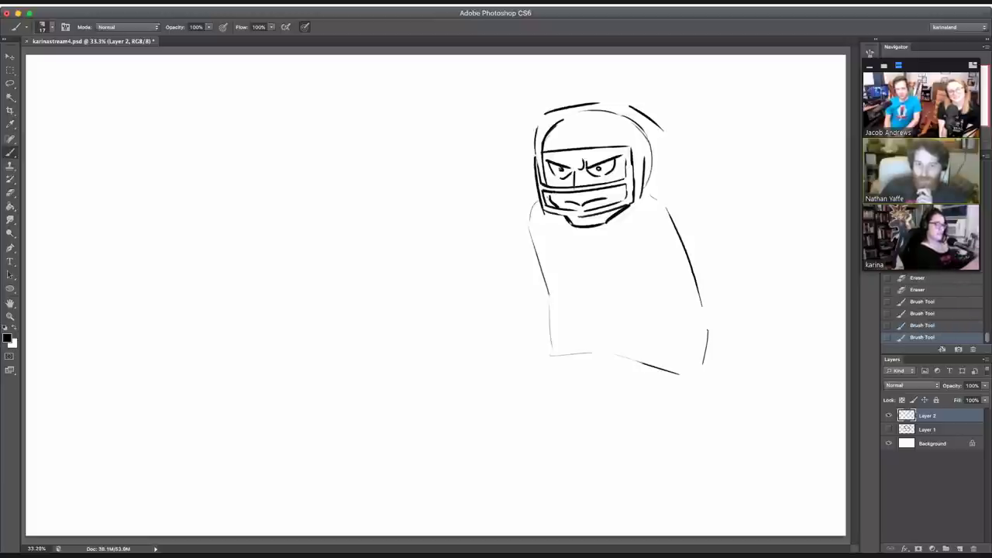
{"action": "left_click_drag", "start_coordinate": [625, 168], "coordinate": [626, 180]}
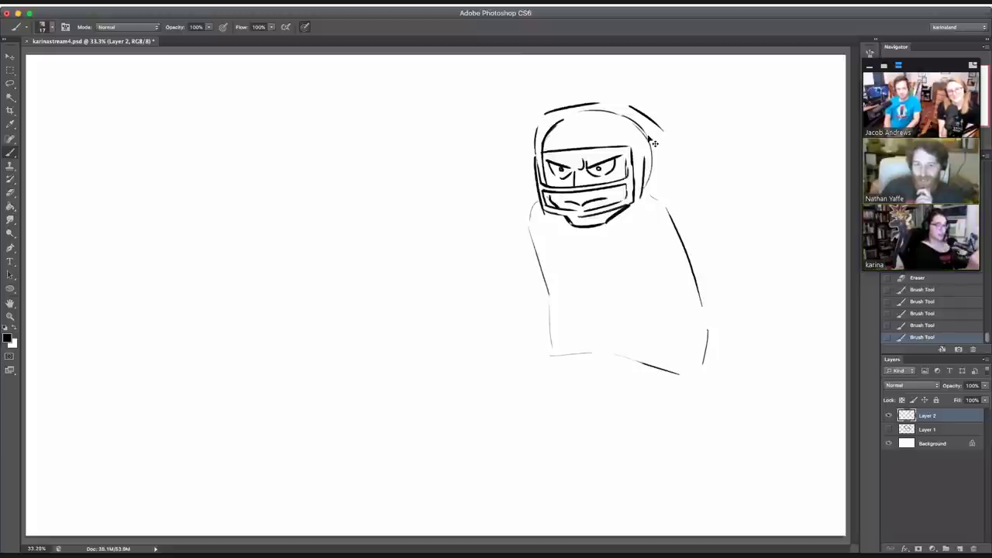
{"action": "key", "text": "super+z"}
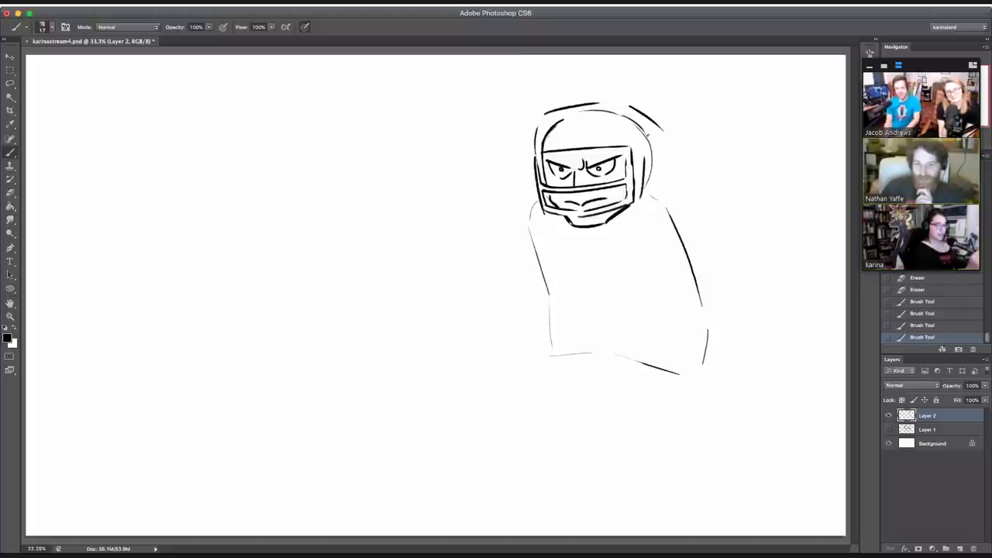
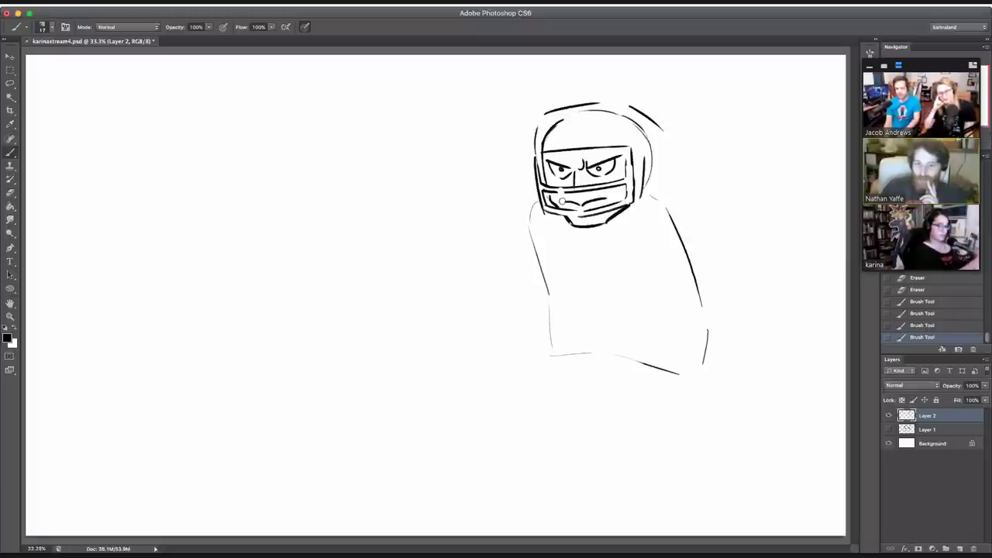
{"action": "mouse_move", "coordinate": [564, 210]}
{"action": "left_mouse_down"}
{"action": "mouse_move", "coordinate": [586, 196]}
{"action": "mouse_move", "coordinate": [579, 210]}
{"action": "mouse_move", "coordinate": [597, 195]}
{"action": "mouse_move", "coordinate": [600, 205]}
{"action": "mouse_move", "coordinate": [564, 211]}
{"action": "left_mouse_up"}
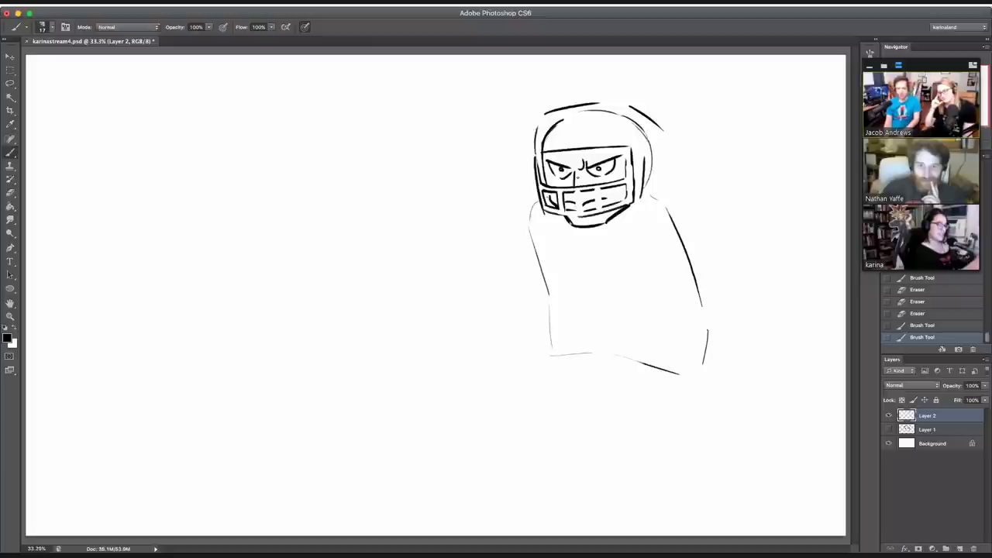
{"action": "left_click", "coordinate": [916, 278]}
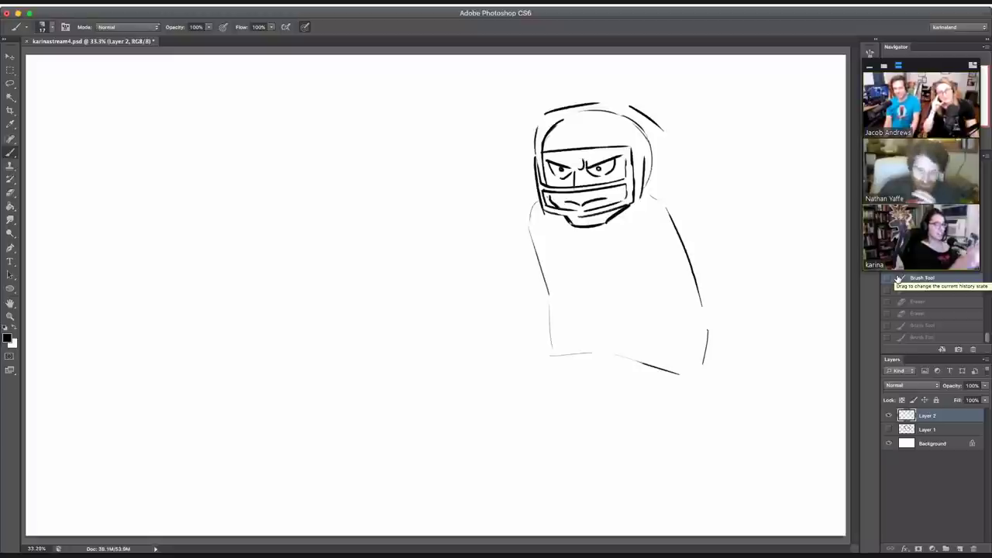
Step: Replace the leftover head circle with the helmet's back edge and shade a dark bruise under the larger eye
{"action": "mouse_move", "coordinate": [641, 130]}
{"action": "left_mouse_down"}
{"action": "mouse_move", "coordinate": [650, 192]}
{"action": "mouse_move", "coordinate": [655, 184]}
{"action": "left_mouse_up"}
{"action": "left_click_drag", "start_coordinate": [658, 127], "coordinate": [655, 168]}
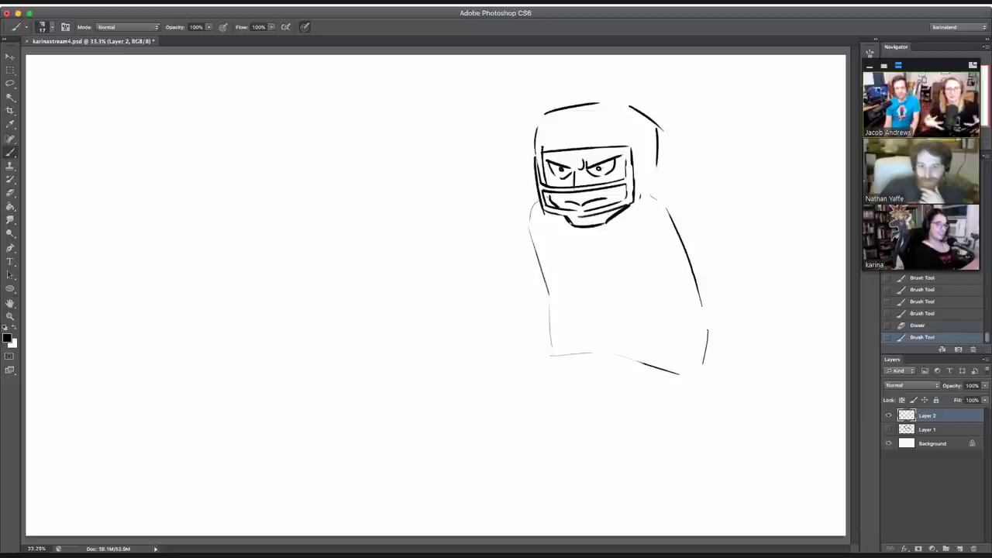
{"action": "mouse_move", "coordinate": [593, 177]}
{"action": "left_mouse_down"}
{"action": "mouse_move", "coordinate": [616, 173]}
{"action": "mouse_move", "coordinate": [594, 178]}
{"action": "mouse_move", "coordinate": [603, 179]}
{"action": "left_mouse_up"}
{"action": "mouse_move", "coordinate": [611, 171]}
{"action": "left_mouse_down"}
{"action": "mouse_move", "coordinate": [607, 178]}
{"action": "mouse_move", "coordinate": [616, 167]}
{"action": "left_mouse_up"}
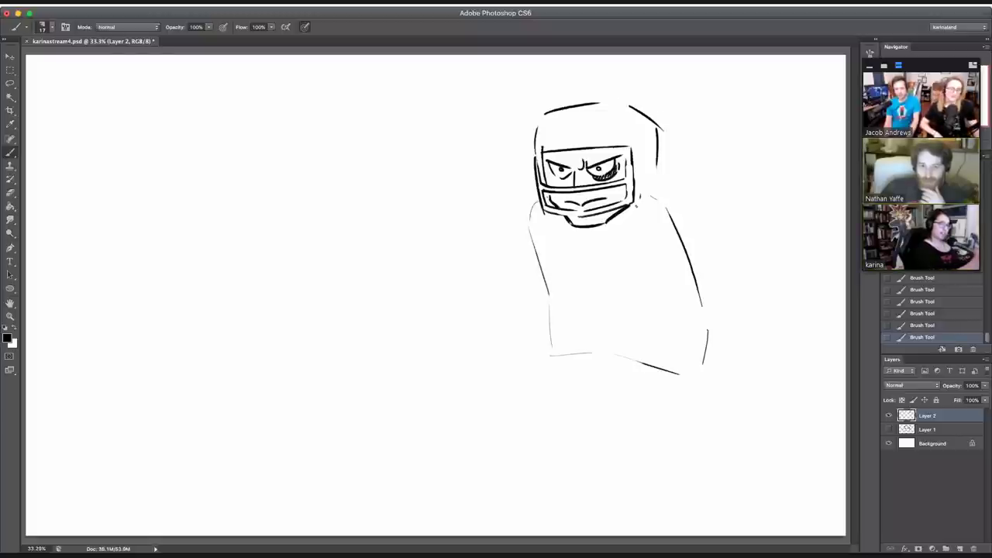
Step: Close the helmet's lower back corner, extend its back edge, and outline a side panel beside the face opening
{"action": "left_click_drag", "start_coordinate": [635, 206], "coordinate": [654, 195]}
{"action": "left_click_drag", "start_coordinate": [658, 135], "coordinate": [654, 184]}
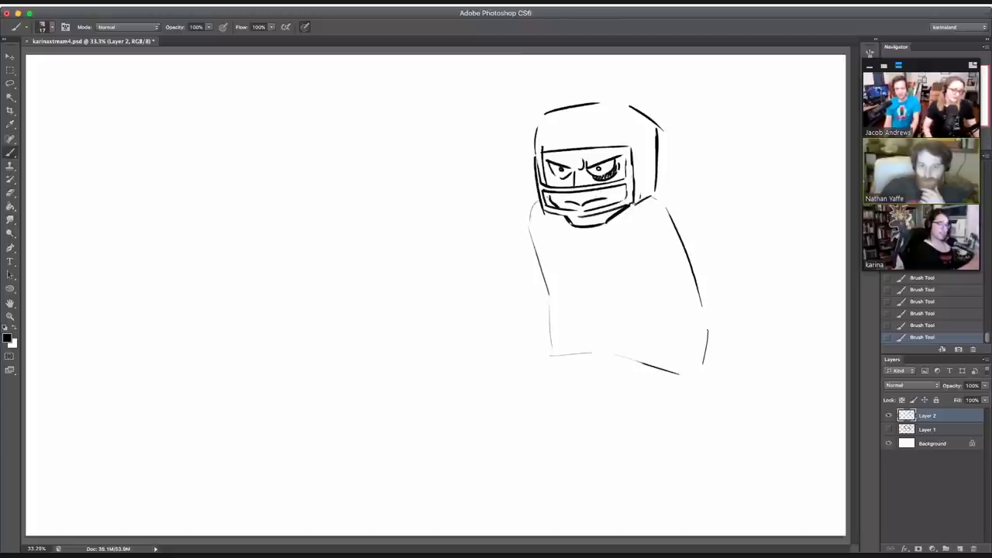
{"action": "mouse_move", "coordinate": [633, 150]}
{"action": "left_mouse_down"}
{"action": "mouse_move", "coordinate": [634, 192]}
{"action": "mouse_move", "coordinate": [657, 140]}
{"action": "mouse_move", "coordinate": [639, 202]}
{"action": "left_mouse_up"}
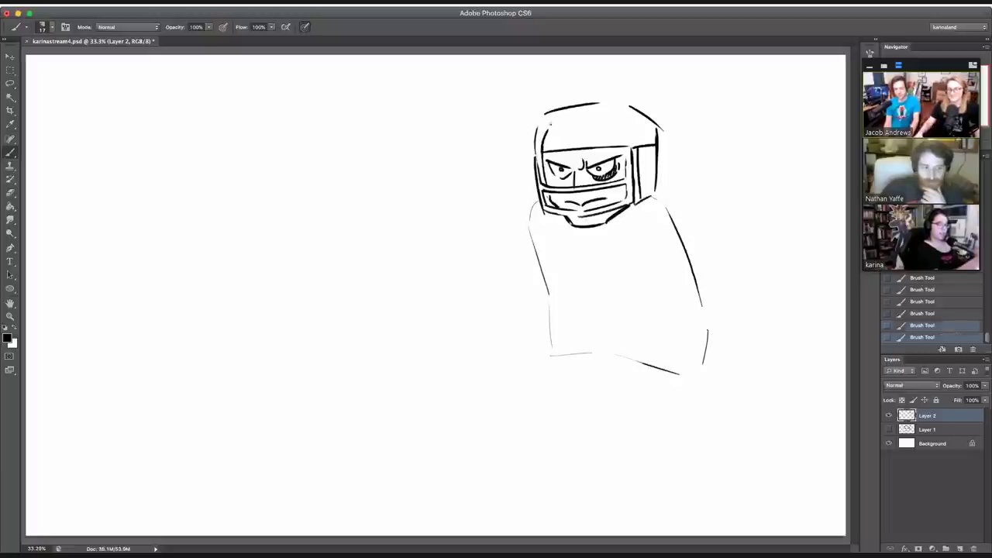
Step: Outline a forehead panel on the helmet's front and double its lower edge above the eyes, undoing misplaced strokes
{"action": "mouse_move", "coordinate": [551, 130]}
{"action": "left_mouse_down"}
{"action": "mouse_move", "coordinate": [600, 124]}
{"action": "mouse_move", "coordinate": [626, 144]}
{"action": "left_mouse_up"}
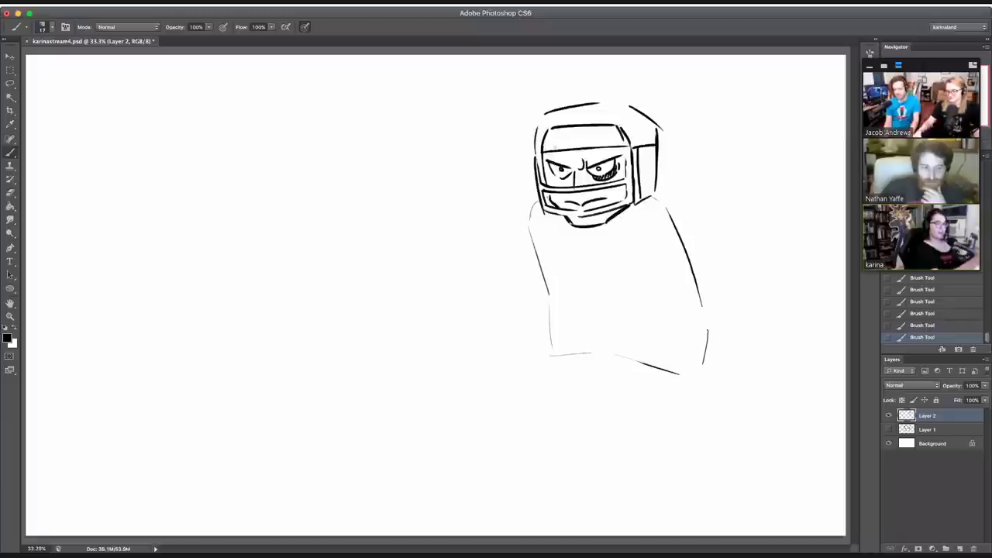
{"action": "left_click_drag", "start_coordinate": [542, 145], "coordinate": [609, 143]}
{"action": "key", "text": "super+z"}
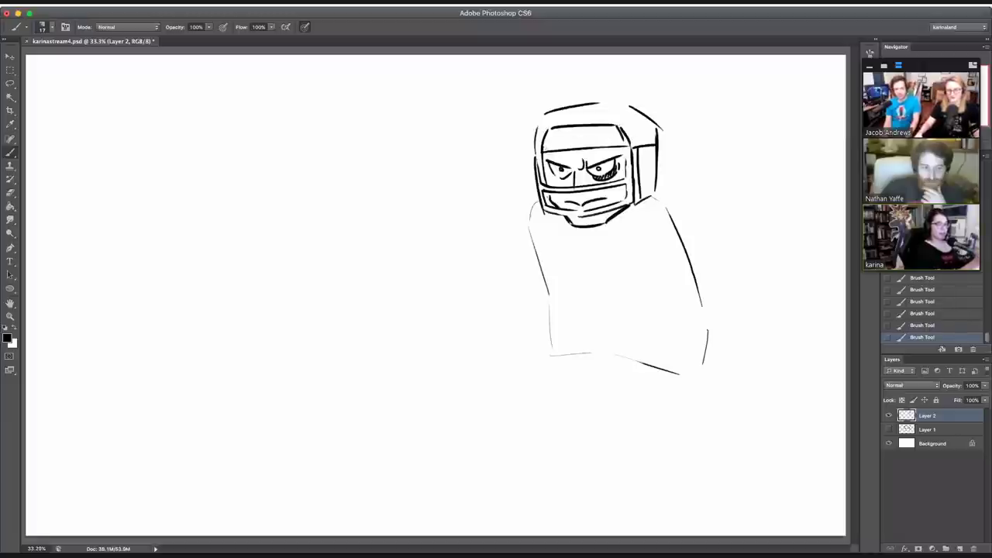
{"action": "mouse_move", "coordinate": [545, 146]}
{"action": "left_mouse_down"}
{"action": "mouse_move", "coordinate": [610, 142]}
{"action": "mouse_move", "coordinate": [568, 143]}
{"action": "left_mouse_up"}
{"action": "key", "text": "super+z"}
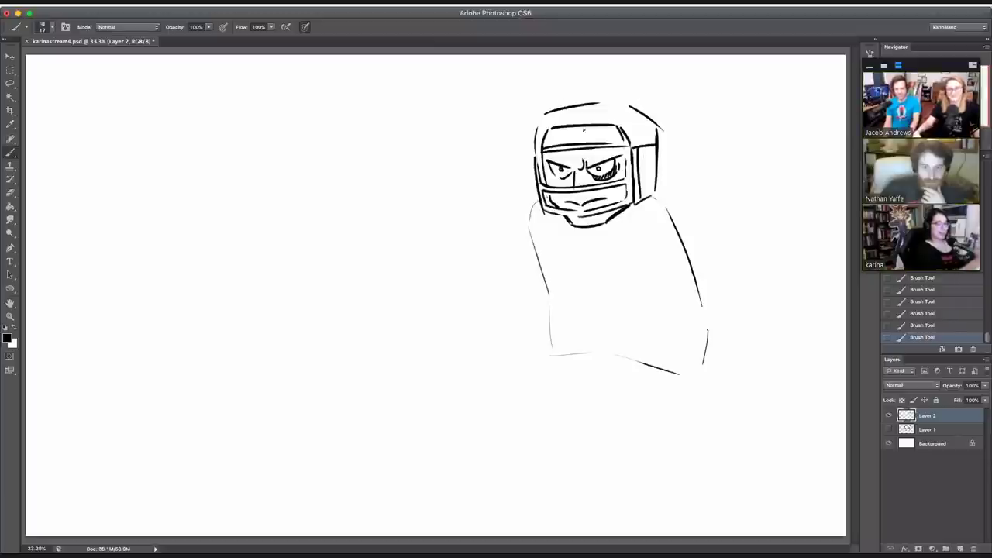
{"action": "left_click_drag", "start_coordinate": [585, 130], "coordinate": [581, 138]}
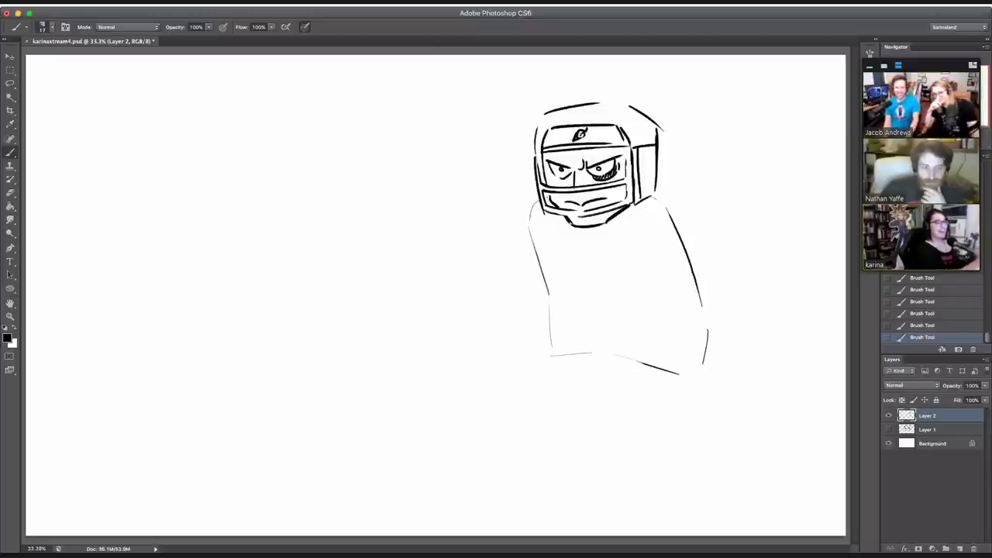
{"action": "left_click", "coordinate": [917, 293]}
{"action": "left_click", "coordinate": [911, 279]}
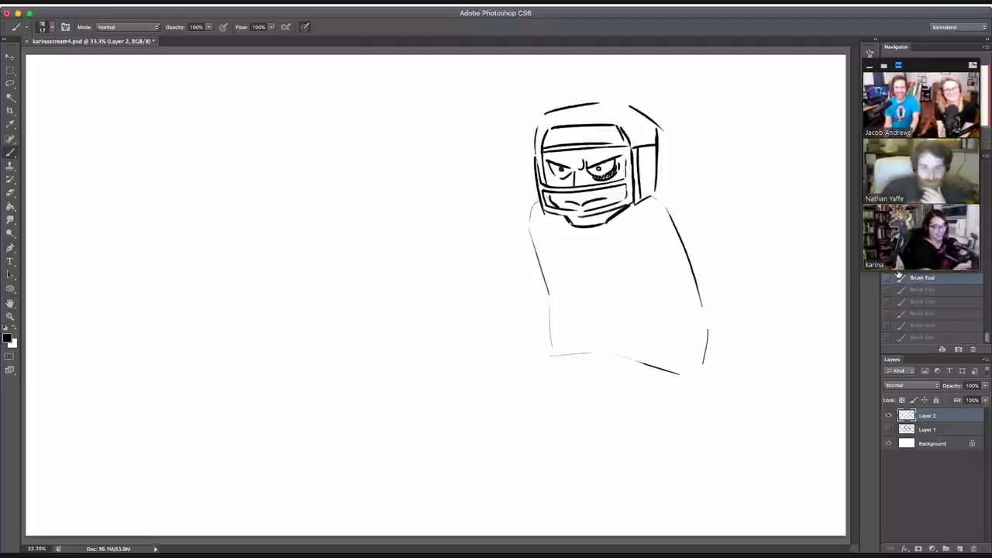
Step: Sketch sloping shoulder lines on both sides of the helmet and paint thick angry eyebrows above the eyes
{"action": "left_click_drag", "start_coordinate": [535, 205], "coordinate": [518, 221]}
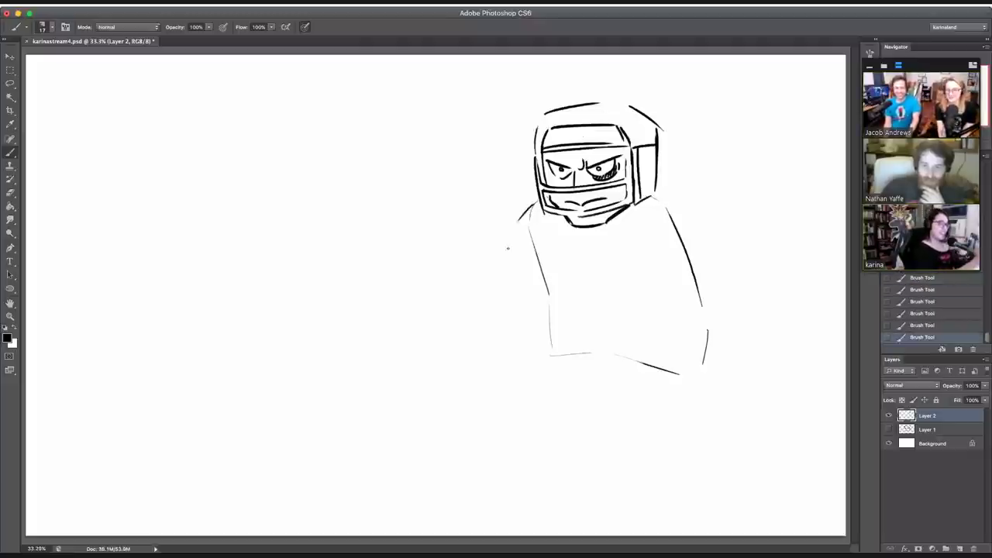
{"action": "mouse_move", "coordinate": [654, 193]}
{"action": "left_mouse_down"}
{"action": "mouse_move", "coordinate": [724, 219]}
{"action": "mouse_move", "coordinate": [702, 210]}
{"action": "left_mouse_up"}
{"action": "key", "text": "super+z"}
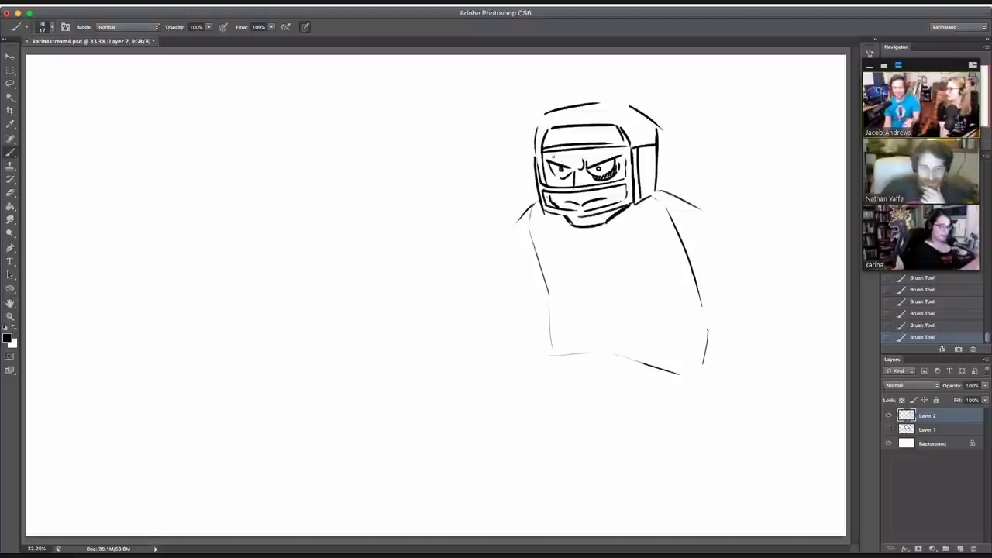
{"action": "mouse_move", "coordinate": [553, 156]}
{"action": "left_mouse_down"}
{"action": "mouse_move", "coordinate": [571, 166]}
{"action": "mouse_move", "coordinate": [606, 151]}
{"action": "left_mouse_up"}
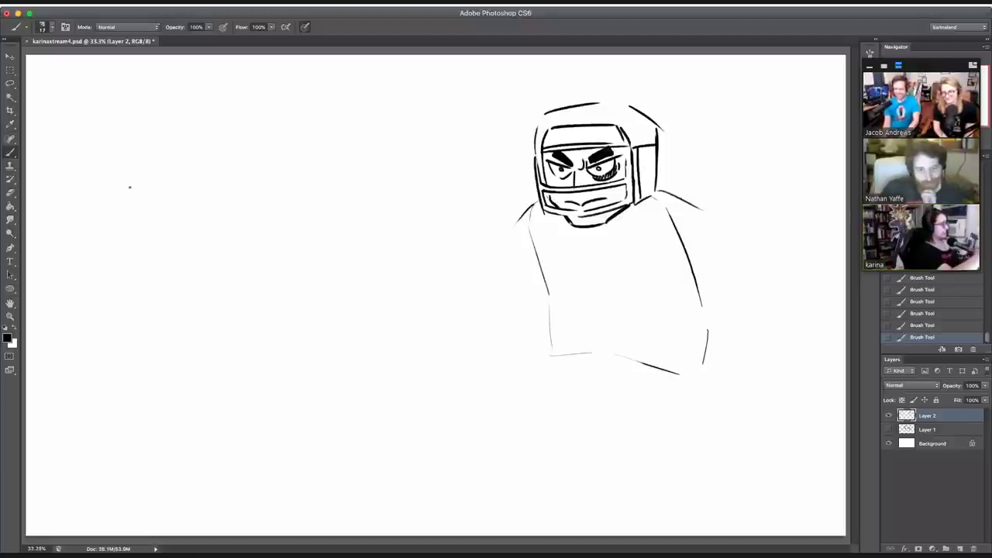
Step: Rough in the torso's front edge down to the waist and the far arm's outer line from shoulder to wrist
{"action": "mouse_move", "coordinate": [516, 226]}
{"action": "left_mouse_down"}
{"action": "mouse_move", "coordinate": [549, 294]}
{"action": "mouse_move", "coordinate": [541, 383]}
{"action": "mouse_move", "coordinate": [557, 379]}
{"action": "left_mouse_up"}
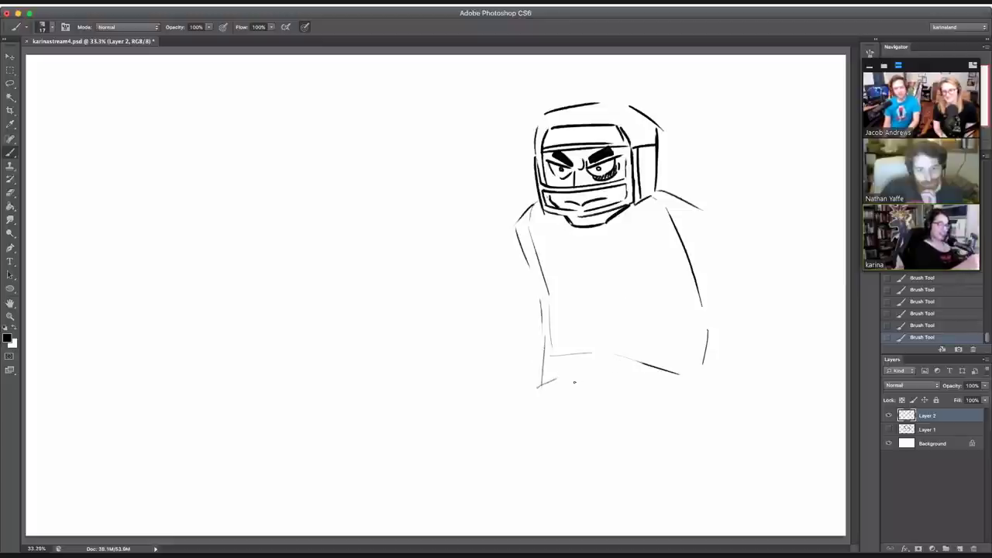
{"action": "mouse_move", "coordinate": [533, 191]}
{"action": "left_mouse_down"}
{"action": "mouse_move", "coordinate": [497, 234]}
{"action": "mouse_move", "coordinate": [514, 293]}
{"action": "left_mouse_up"}
{"action": "left_click_drag", "start_coordinate": [496, 243], "coordinate": [456, 354]}
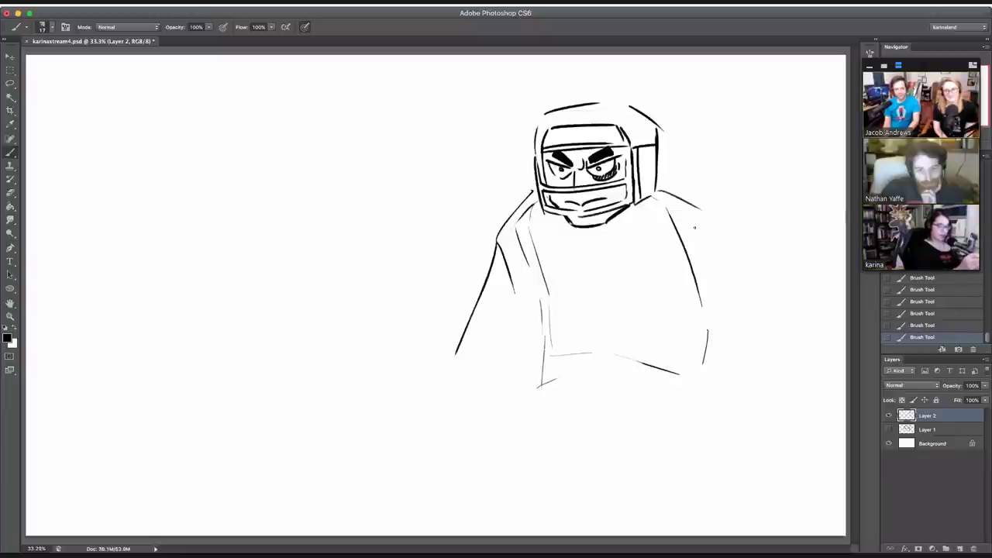
Step: Block in the near arm reaching diagonally across the torso, with a rounded shoulder, and sketch the curve of the far hand
{"action": "left_click_drag", "start_coordinate": [683, 230], "coordinate": [640, 282]}
{"action": "left_click_drag", "start_coordinate": [610, 311], "coordinate": [504, 400]}
{"action": "left_click_drag", "start_coordinate": [479, 360], "coordinate": [496, 392]}
{"action": "left_click_drag", "start_coordinate": [555, 286], "coordinate": [491, 355]}
{"action": "left_click_drag", "start_coordinate": [594, 244], "coordinate": [554, 285]}
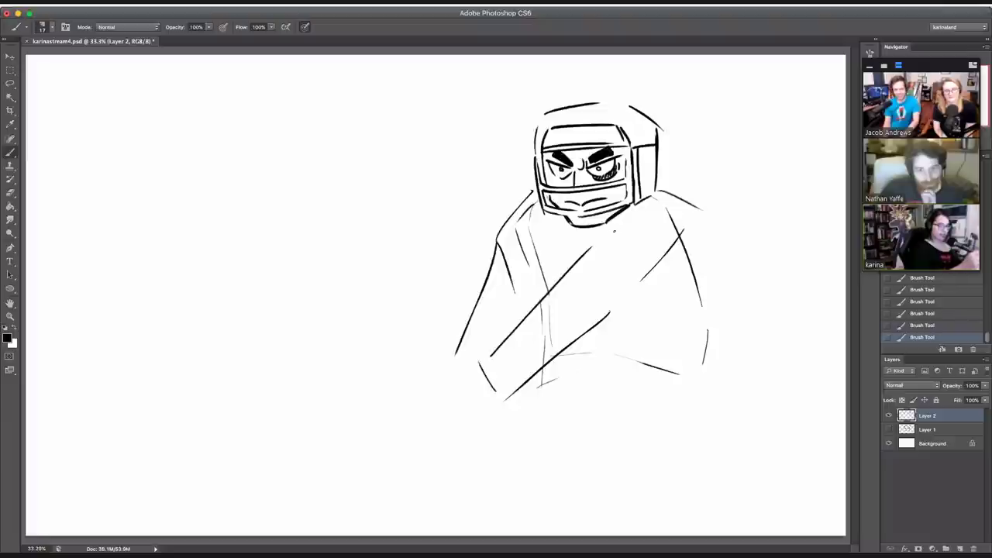
{"action": "left_click_drag", "start_coordinate": [665, 196], "coordinate": [685, 226]}
{"action": "left_click_drag", "start_coordinate": [457, 369], "coordinate": [468, 376]}
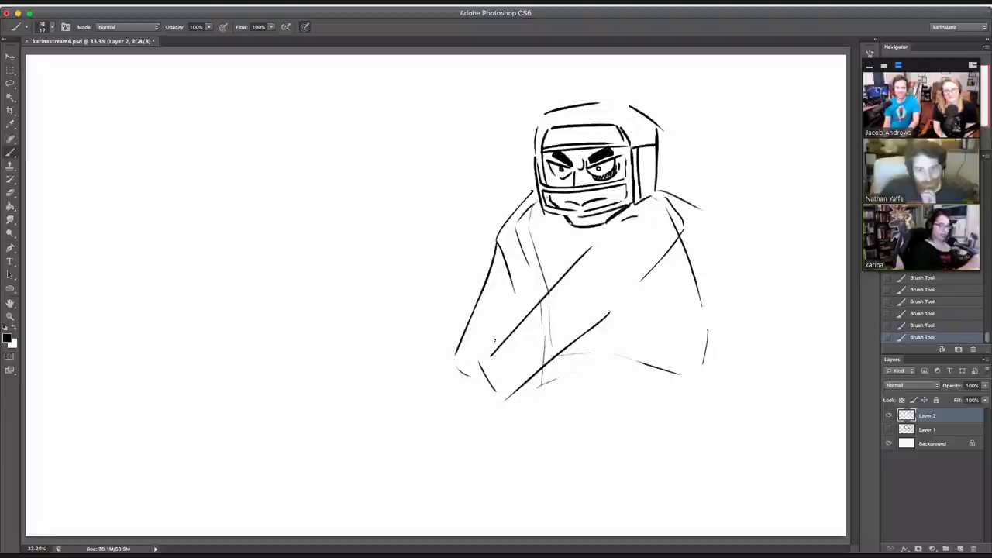
Step: Erase the old torso lines inside the far arm and draw the near hand's thumb and knuckle edge where the hands meet
{"action": "key", "text": "e"}
{"action": "left_click_drag", "start_coordinate": [505, 250], "coordinate": [506, 269]}
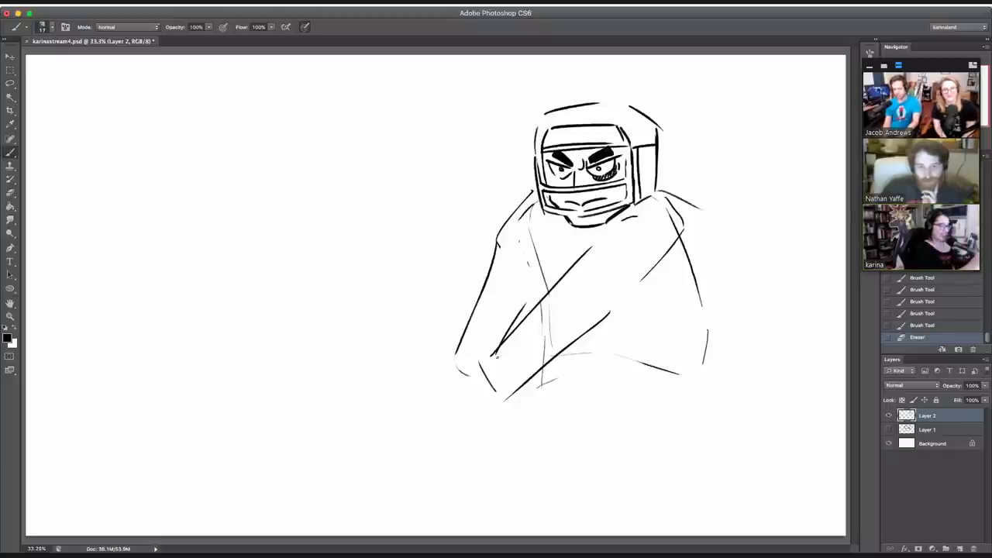
{"action": "left_click_drag", "start_coordinate": [500, 346], "coordinate": [490, 350]}
{"action": "mouse_move", "coordinate": [489, 353]}
{"action": "left_mouse_down"}
{"action": "mouse_move", "coordinate": [475, 370]}
{"action": "mouse_move", "coordinate": [496, 391]}
{"action": "left_mouse_up"}
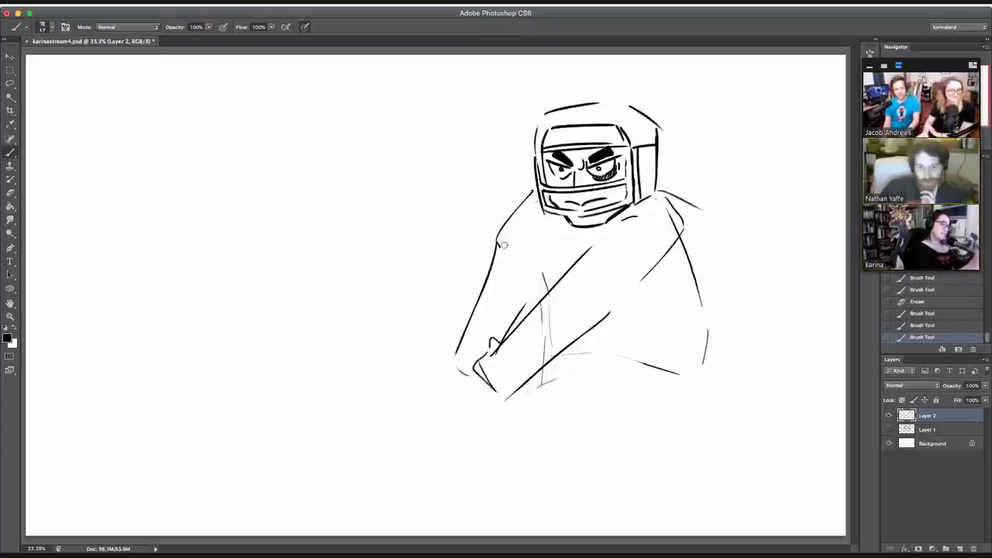
{"action": "left_click_drag", "start_coordinate": [499, 247], "coordinate": [503, 239]}
{"action": "left_click_drag", "start_coordinate": [544, 276], "coordinate": [539, 264]}
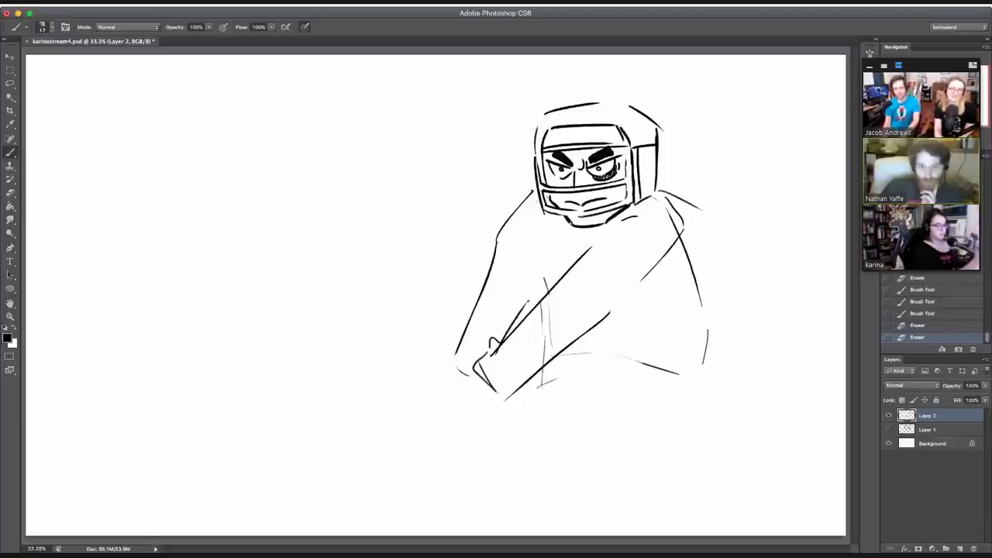
Step: Add a wrinkled fold at the far sleeve's inner edge and clean up both shoulder lines where they meet the helmet
{"action": "key", "text": "b"}
{"action": "mouse_move", "coordinate": [531, 299]}
{"action": "left_mouse_down"}
{"action": "mouse_move", "coordinate": [535, 289]}
{"action": "mouse_move", "coordinate": [539, 301]}
{"action": "left_mouse_up"}
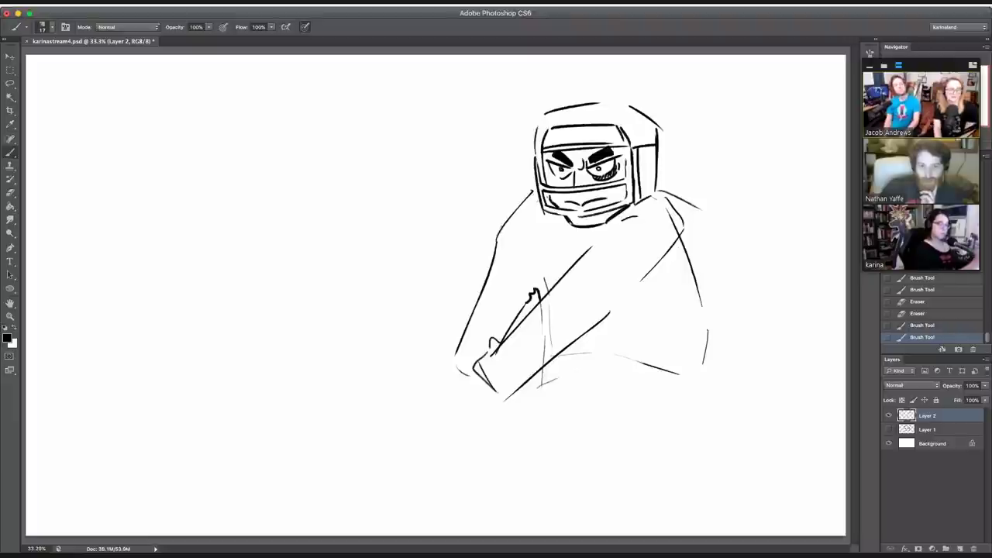
{"action": "left_click_drag", "start_coordinate": [498, 238], "coordinate": [537, 186]}
{"action": "key", "text": "super+z"}
{"action": "left_click_drag", "start_coordinate": [498, 238], "coordinate": [535, 188]}
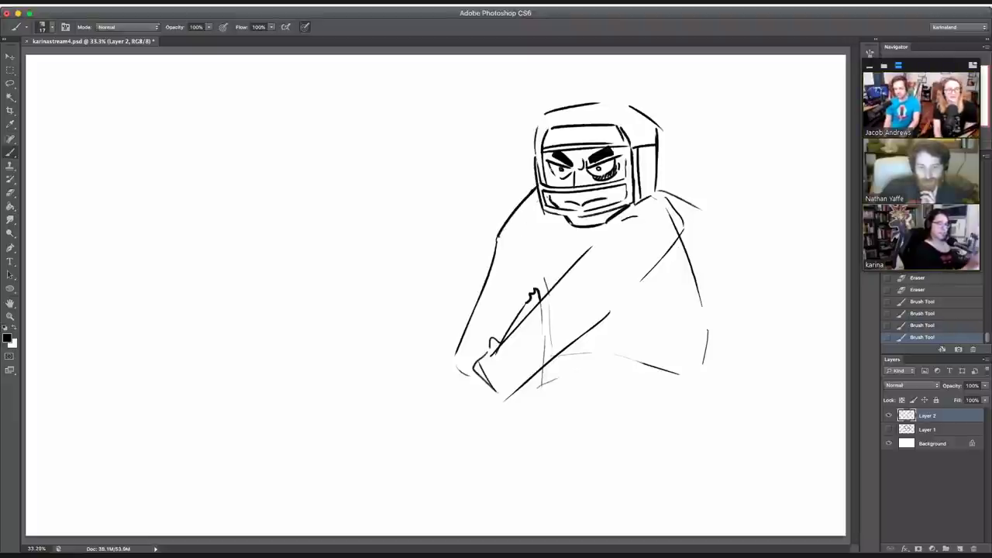
{"action": "mouse_move", "coordinate": [595, 239]}
{"action": "left_mouse_down"}
{"action": "mouse_move", "coordinate": [631, 200]}
{"action": "mouse_move", "coordinate": [661, 189]}
{"action": "mouse_move", "coordinate": [607, 238]}
{"action": "mouse_move", "coordinate": [651, 191]}
{"action": "mouse_move", "coordinate": [675, 229]}
{"action": "mouse_move", "coordinate": [671, 196]}
{"action": "mouse_move", "coordinate": [689, 199]}
{"action": "left_mouse_up"}
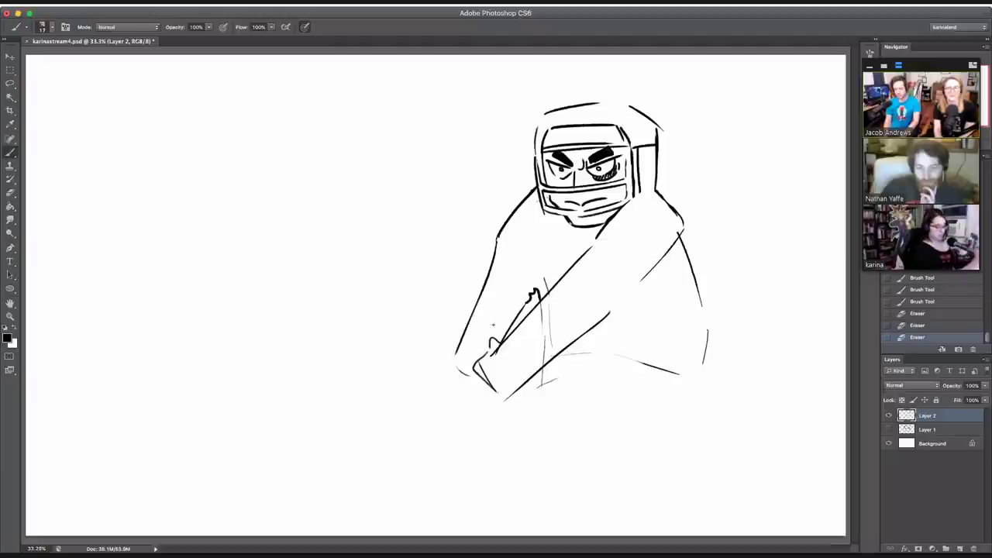
Step: Draw the cuff edges of both sleeves, widen the near sleeve with a new underside, and erase its old lower line
{"action": "key", "text": "b"}
{"action": "mouse_move", "coordinate": [473, 314]}
{"action": "left_mouse_down"}
{"action": "mouse_move", "coordinate": [569, 365]}
{"action": "mouse_move", "coordinate": [677, 252]}
{"action": "left_mouse_up"}
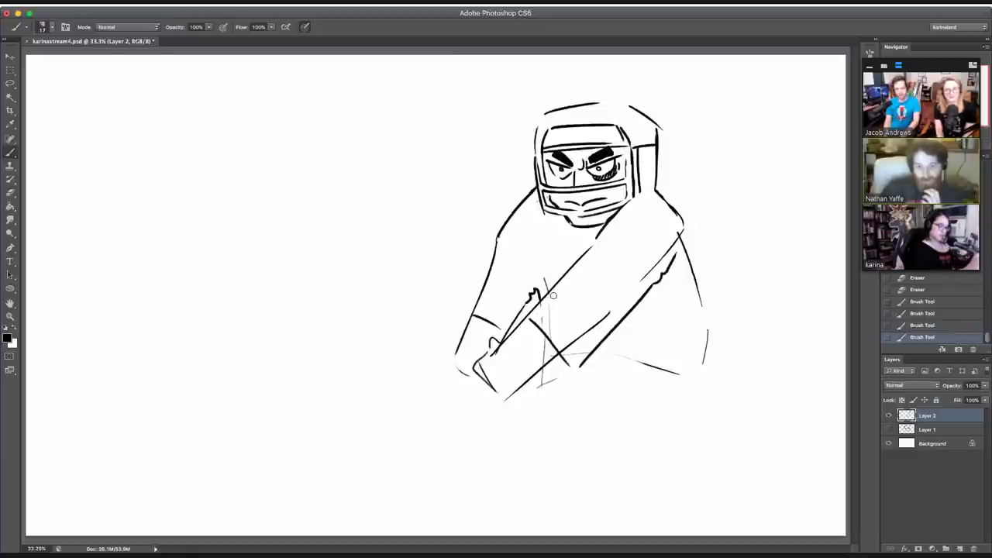
{"action": "left_click_drag", "start_coordinate": [565, 343], "coordinate": [608, 314]}
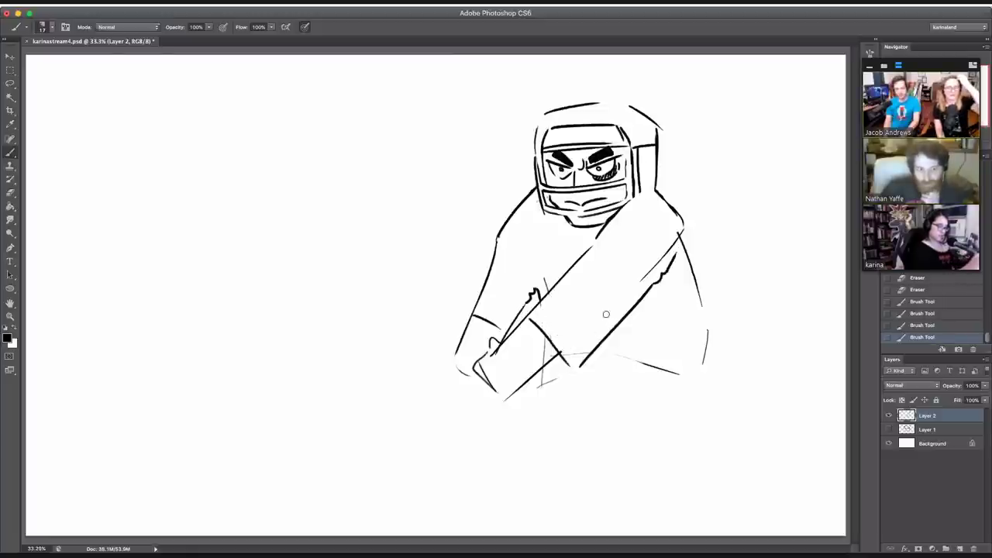
{"action": "mouse_move", "coordinate": [662, 257]}
{"action": "left_mouse_down"}
{"action": "mouse_move", "coordinate": [638, 284]}
{"action": "mouse_move", "coordinate": [676, 242]}
{"action": "left_mouse_up"}
Step: Draw curved stripes across the near sleeve, close together by the cuff and spaced wider at the upper arm
{"action": "left_click_drag", "start_coordinate": [540, 309], "coordinate": [574, 347]}
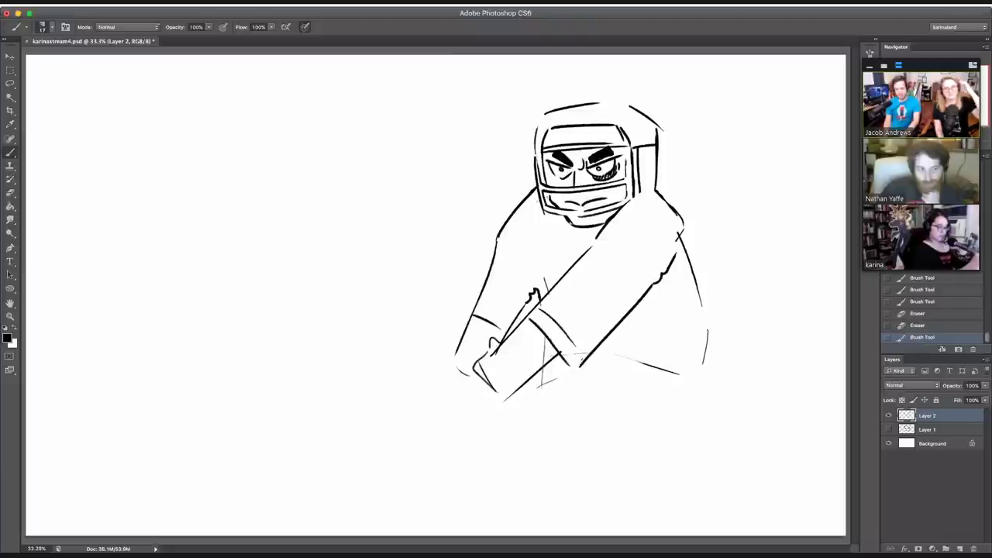
{"action": "left_click_drag", "start_coordinate": [543, 303], "coordinate": [580, 348]}
{"action": "left_click_drag", "start_coordinate": [550, 299], "coordinate": [586, 346]}
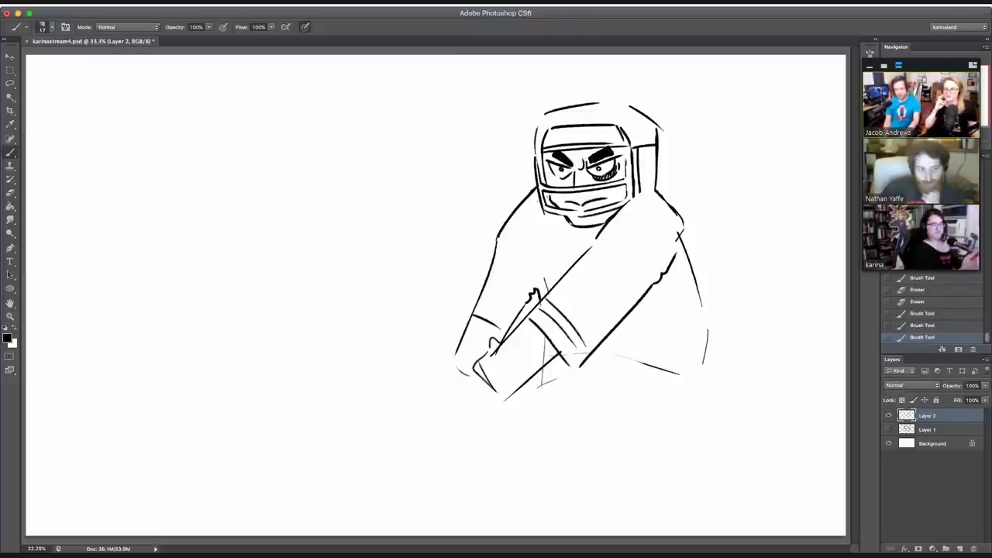
{"action": "left_click_drag", "start_coordinate": [597, 247], "coordinate": [639, 285]}
{"action": "left_click_drag", "start_coordinate": [617, 218], "coordinate": [660, 258]}
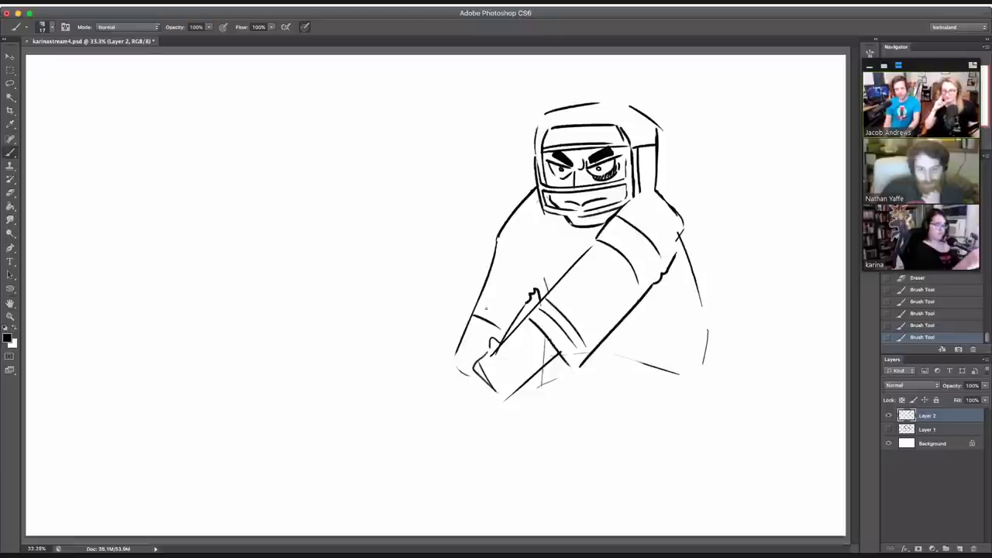
Step: Draw matching stripes and an inner edge on the far sleeve, and add a band across the near glove
{"action": "mouse_move", "coordinate": [472, 315]}
{"action": "left_mouse_down"}
{"action": "mouse_move", "coordinate": [515, 324]}
{"action": "mouse_move", "coordinate": [499, 298]}
{"action": "mouse_move", "coordinate": [523, 302]}
{"action": "left_mouse_up"}
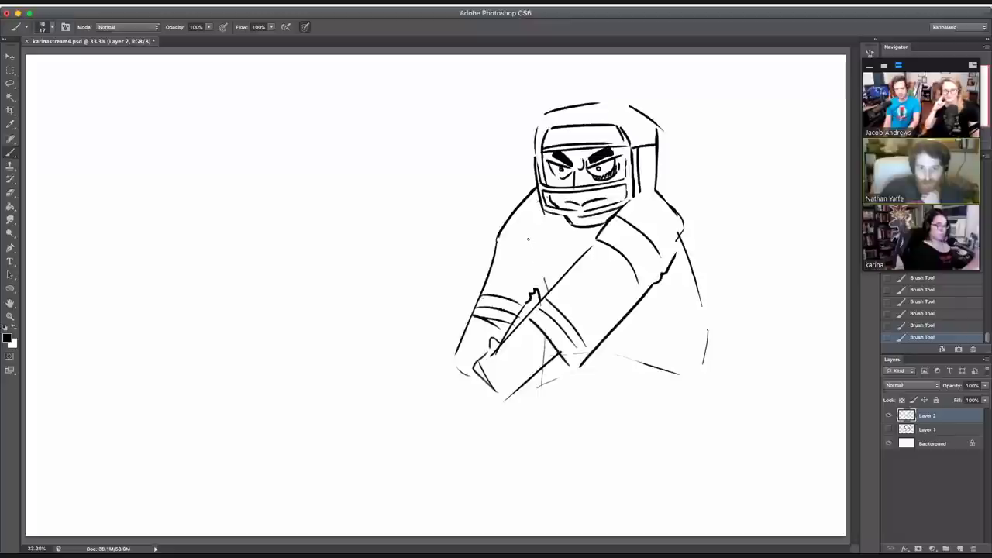
{"action": "mouse_move", "coordinate": [513, 227]}
{"action": "left_mouse_down"}
{"action": "mouse_move", "coordinate": [536, 257]}
{"action": "mouse_move", "coordinate": [541, 294]}
{"action": "left_mouse_up"}
{"action": "key", "text": "super+z"}
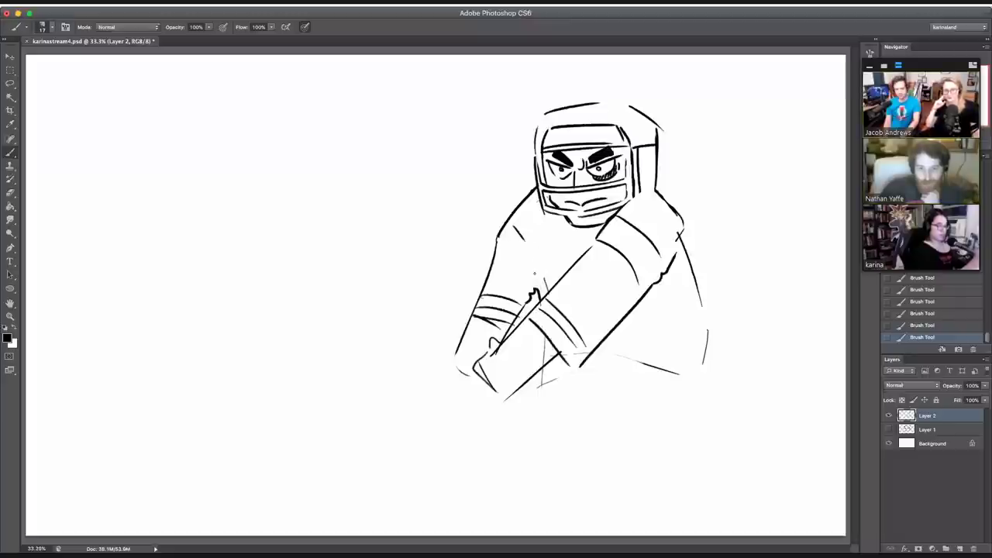
{"action": "left_click_drag", "start_coordinate": [531, 260], "coordinate": [540, 291]}
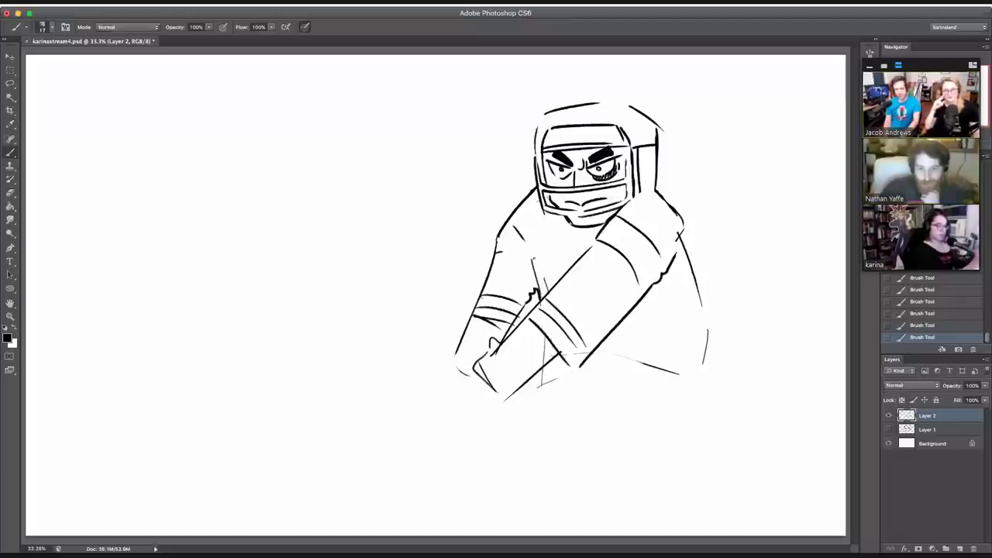
{"action": "mouse_move", "coordinate": [496, 252]}
{"action": "left_mouse_down"}
{"action": "mouse_move", "coordinate": [527, 261]}
{"action": "mouse_move", "coordinate": [550, 290]}
{"action": "left_mouse_up"}
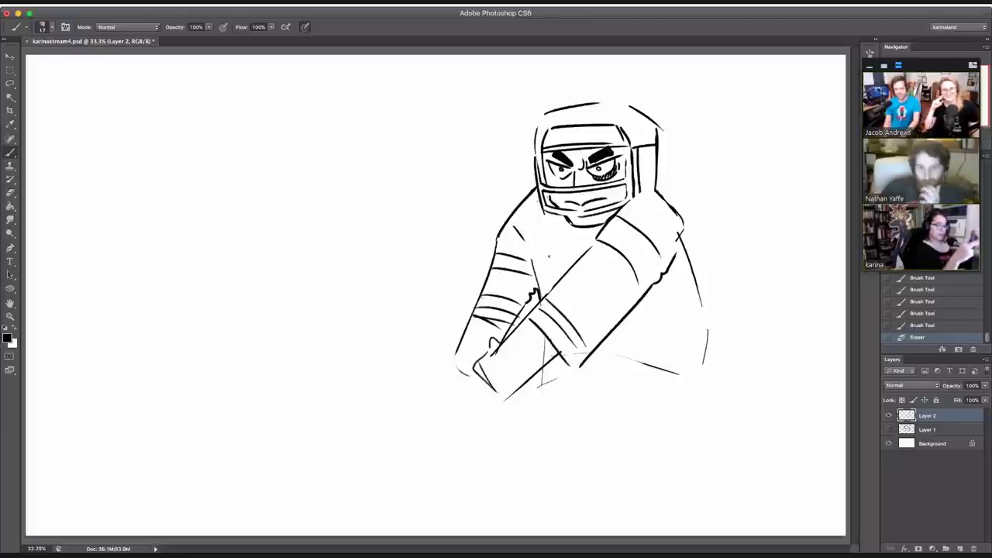
{"action": "left_click_drag", "start_coordinate": [515, 332], "coordinate": [543, 365]}
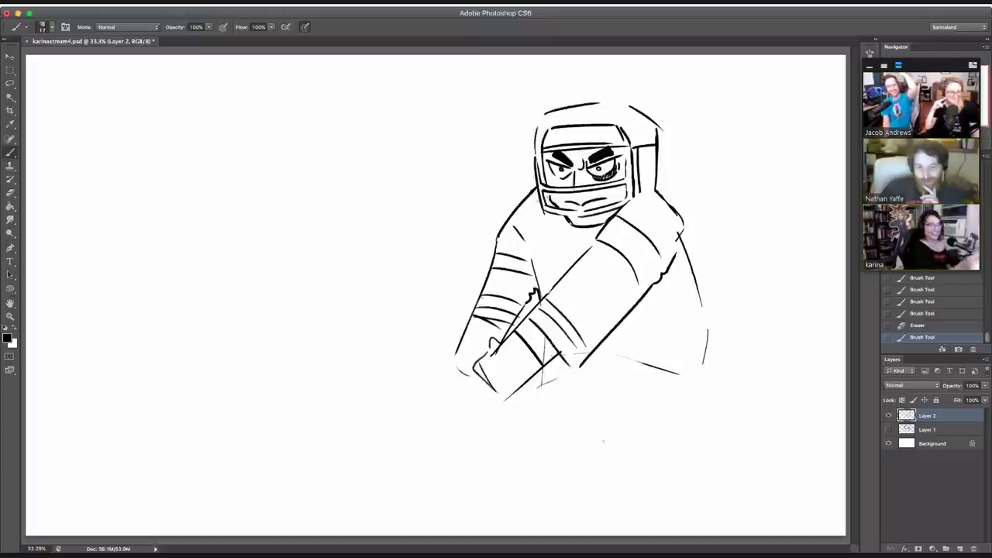
Step: Rough in the bent front leg with its foot and the rear leg stretched out behind the body
{"action": "mouse_move", "coordinate": [525, 387]}
{"action": "left_mouse_down"}
{"action": "mouse_move", "coordinate": [505, 402]}
{"action": "mouse_move", "coordinate": [506, 461]}
{"action": "mouse_move", "coordinate": [477, 493]}
{"action": "mouse_move", "coordinate": [537, 482]}
{"action": "left_mouse_up"}
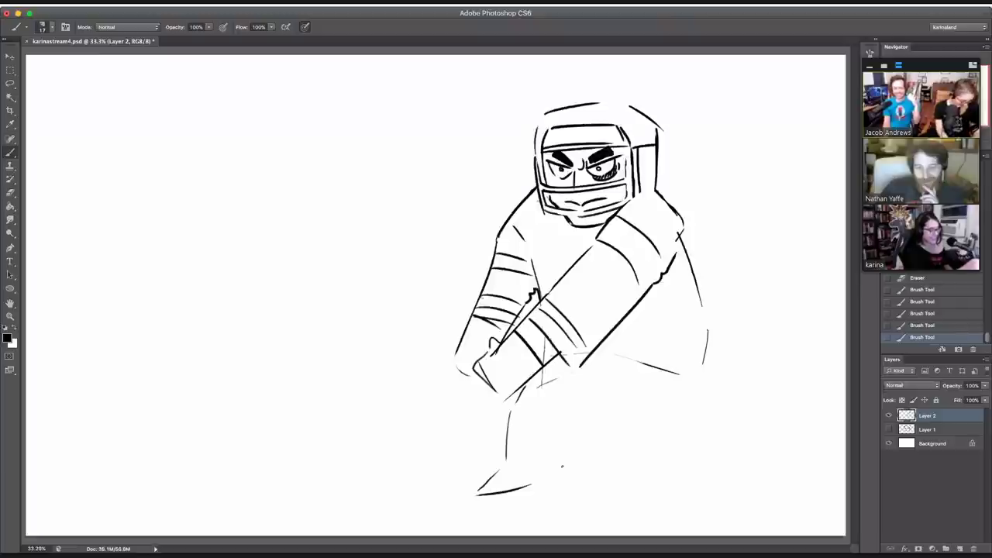
{"action": "left_click_drag", "start_coordinate": [557, 430], "coordinate": [556, 473]}
{"action": "mouse_move", "coordinate": [556, 421]}
{"action": "left_mouse_down"}
{"action": "mouse_move", "coordinate": [585, 384]}
{"action": "mouse_move", "coordinate": [624, 369]}
{"action": "mouse_move", "coordinate": [640, 374]}
{"action": "mouse_move", "coordinate": [705, 465]}
{"action": "mouse_move", "coordinate": [691, 449]}
{"action": "mouse_move", "coordinate": [714, 469]}
{"action": "left_mouse_up"}
{"action": "mouse_move", "coordinate": [708, 332]}
{"action": "left_mouse_down"}
{"action": "mouse_move", "coordinate": [708, 407]}
{"action": "mouse_move", "coordinate": [709, 397]}
{"action": "mouse_move", "coordinate": [730, 447]}
{"action": "left_mouse_up"}
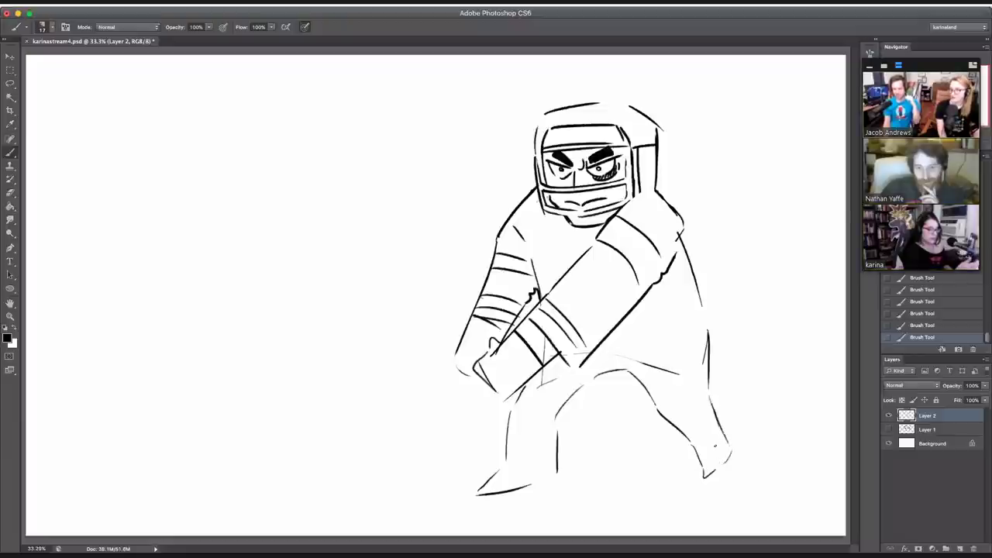
Step: Erase the front foot and redraw it shorter, with a sole line reaching the back of the leg
{"action": "key", "text": "e"}
{"action": "mouse_move", "coordinate": [499, 469]}
{"action": "left_mouse_down"}
{"action": "mouse_move", "coordinate": [487, 487]}
{"action": "mouse_move", "coordinate": [540, 479]}
{"action": "left_mouse_up"}
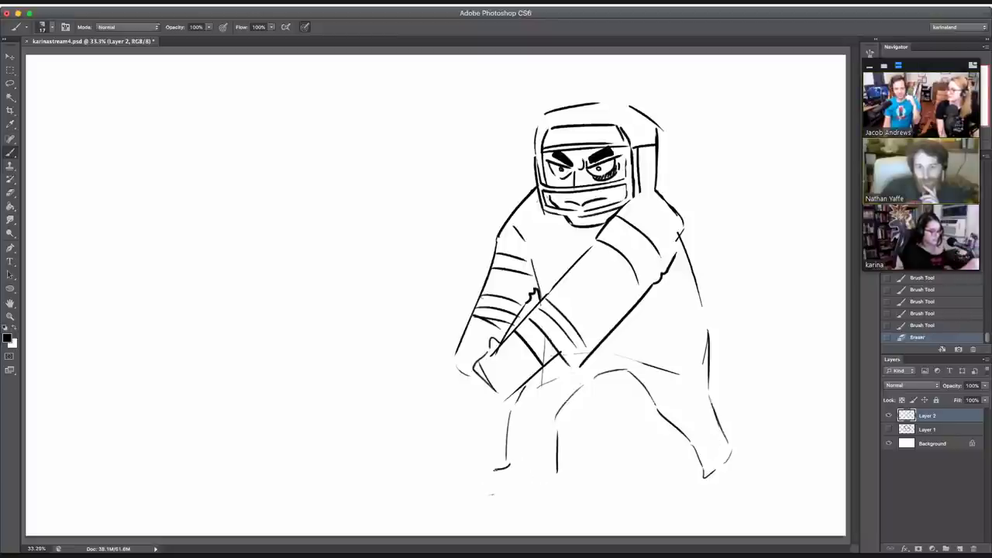
{"action": "mouse_move", "coordinate": [505, 467]}
{"action": "left_mouse_down"}
{"action": "mouse_move", "coordinate": [540, 470]}
{"action": "mouse_move", "coordinate": [493, 484]}
{"action": "mouse_move", "coordinate": [556, 469]}
{"action": "left_mouse_up"}
{"action": "key", "text": "super+z"}
{"action": "key", "text": "e"}
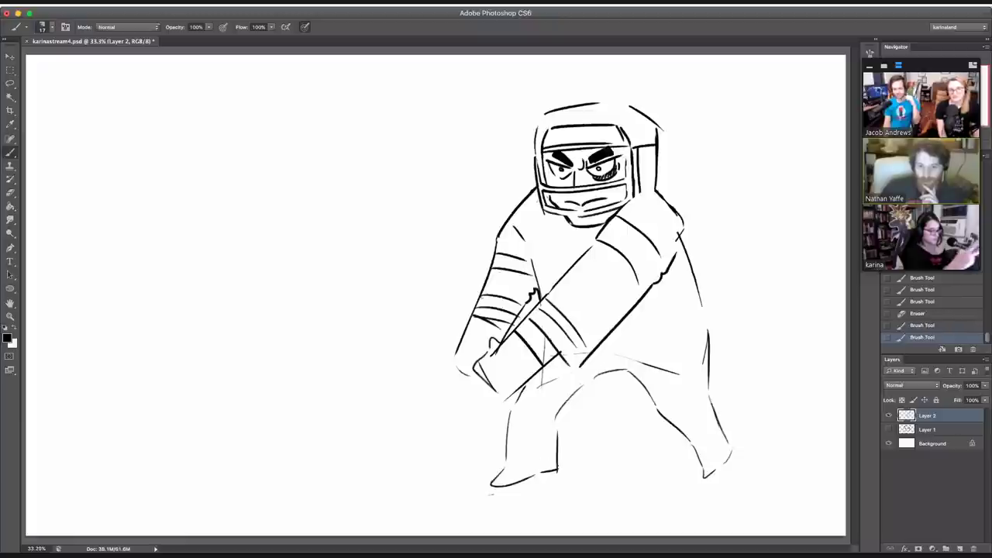
{"action": "left_click_drag", "start_coordinate": [490, 494], "coordinate": [499, 496]}
Step: Erase the rear leg and redraw it angled farther back, with its outer edge continuing down from the torso
{"action": "mouse_move", "coordinate": [641, 381]}
{"action": "left_mouse_down"}
{"action": "mouse_move", "coordinate": [703, 465]}
{"action": "mouse_move", "coordinate": [720, 463]}
{"action": "mouse_move", "coordinate": [709, 348]}
{"action": "mouse_move", "coordinate": [675, 395]}
{"action": "mouse_move", "coordinate": [653, 372]}
{"action": "left_mouse_up"}
{"action": "left_click_drag", "start_coordinate": [721, 441], "coordinate": [714, 448]}
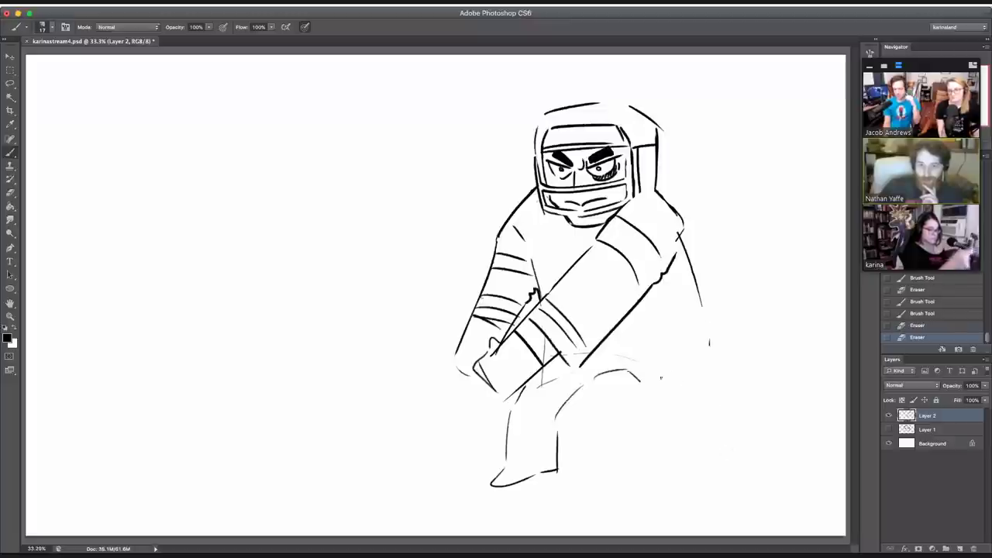
{"action": "mouse_move", "coordinate": [645, 384]}
{"action": "left_mouse_down"}
{"action": "mouse_move", "coordinate": [690, 411]}
{"action": "mouse_move", "coordinate": [727, 449]}
{"action": "left_mouse_up"}
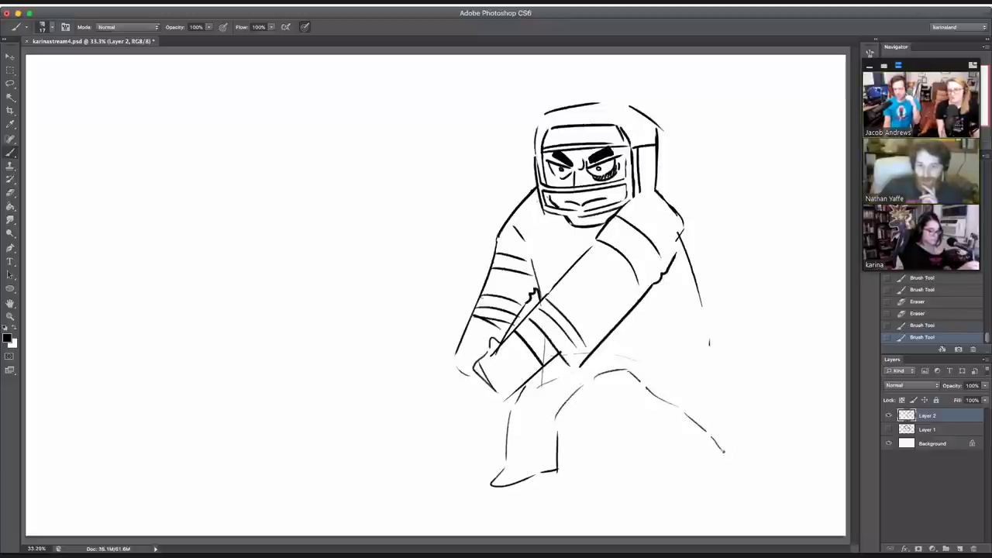
{"action": "left_click_drag", "start_coordinate": [704, 312], "coordinate": [727, 445]}
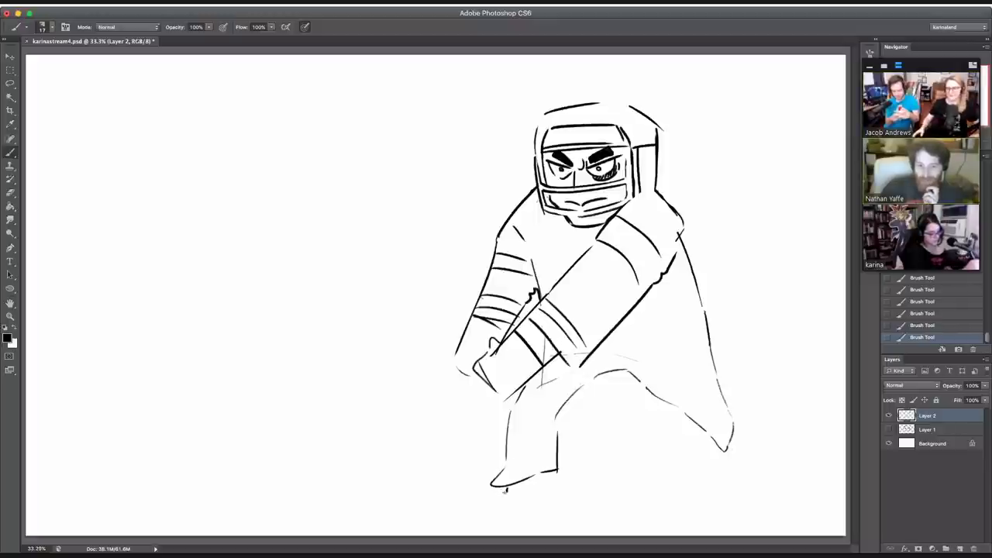
{"action": "mouse_move", "coordinate": [504, 490]}
{"action": "left_mouse_down"}
{"action": "mouse_move", "coordinate": [515, 496]}
{"action": "mouse_move", "coordinate": [571, 473]}
{"action": "left_mouse_up"}
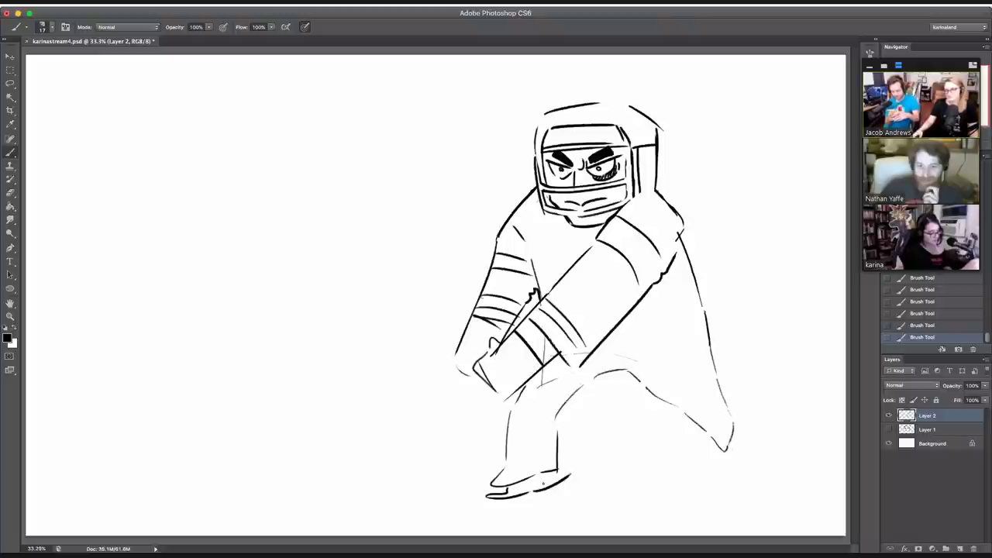
{"action": "key", "text": "ctrl+alt+z"}
{"action": "key", "text": "ctrl+alt+z"}
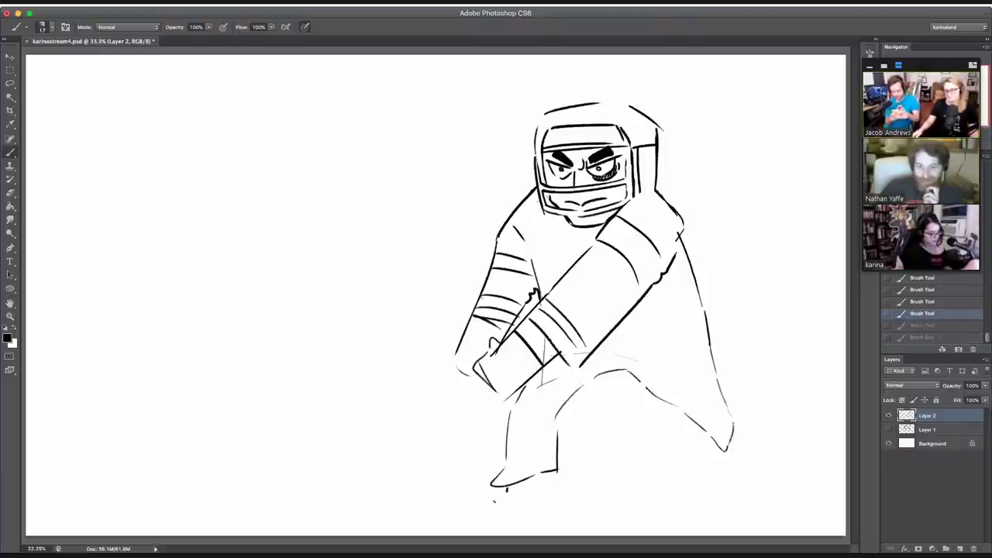
Step: Draw a skate blade beneath the front foot and connect it to the sole with short support posts
{"action": "left_click_drag", "start_coordinate": [492, 496], "coordinate": [552, 489]}
{"action": "left_click_drag", "start_coordinate": [496, 504], "coordinate": [570, 489]}
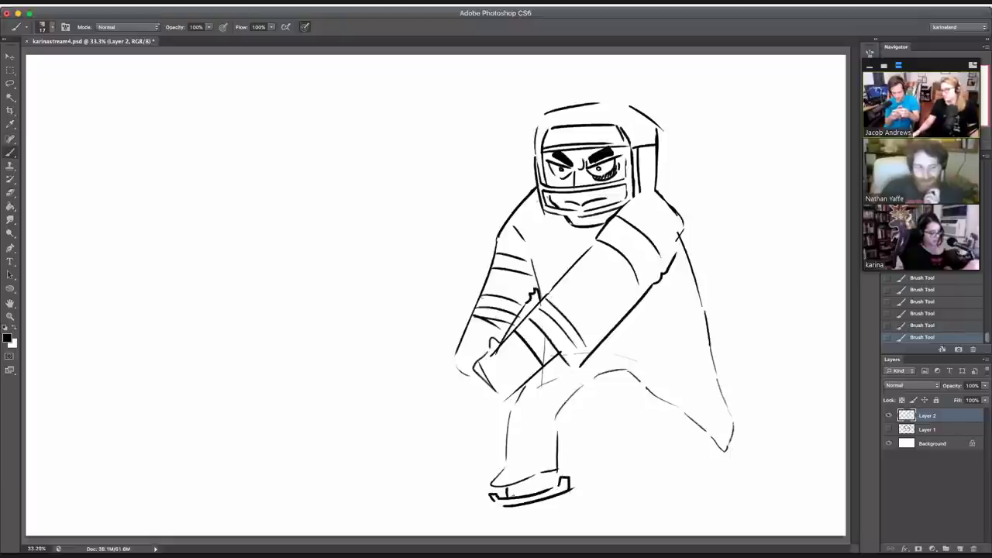
{"action": "mouse_move", "coordinate": [499, 491]}
{"action": "left_mouse_down"}
{"action": "mouse_move", "coordinate": [555, 476]}
{"action": "mouse_move", "coordinate": [545, 489]}
{"action": "left_mouse_up"}
{"action": "key", "text": "super+z"}
{"action": "left_click_drag", "start_coordinate": [548, 478], "coordinate": [550, 488]}
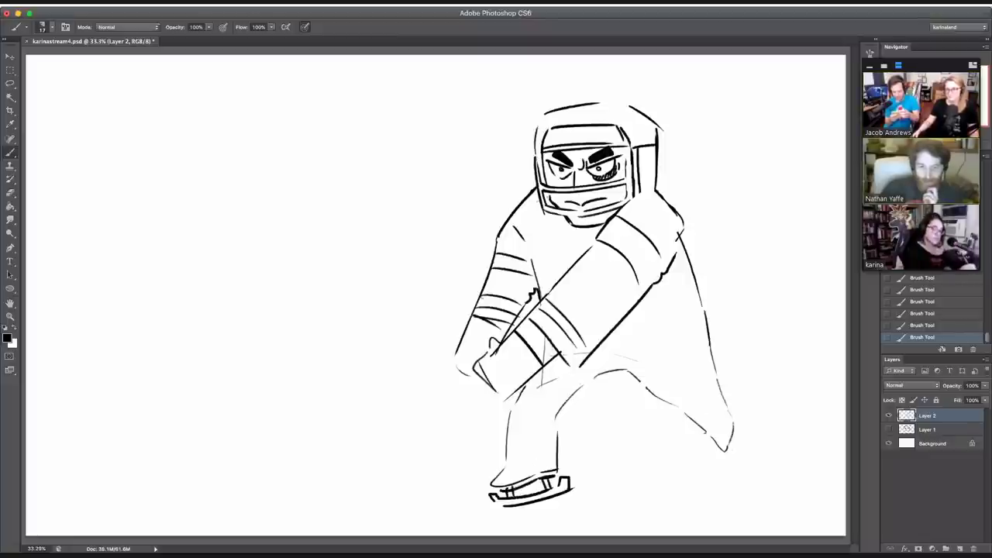
Step: Close off the rear foot with a skate boot and draw its curved blade along the sole
{"action": "mouse_move", "coordinate": [721, 404]}
{"action": "left_mouse_down"}
{"action": "mouse_move", "coordinate": [727, 430]}
{"action": "mouse_move", "coordinate": [735, 423]}
{"action": "mouse_move", "coordinate": [723, 455]}
{"action": "left_mouse_up"}
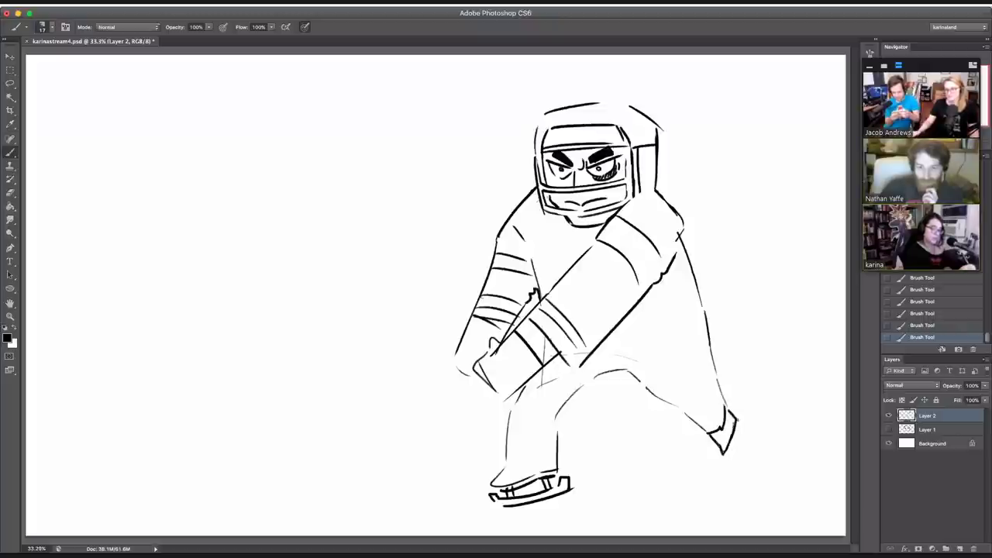
{"action": "mouse_move", "coordinate": [740, 415]}
{"action": "left_mouse_down"}
{"action": "mouse_move", "coordinate": [724, 456]}
{"action": "mouse_move", "coordinate": [742, 417]}
{"action": "left_mouse_up"}
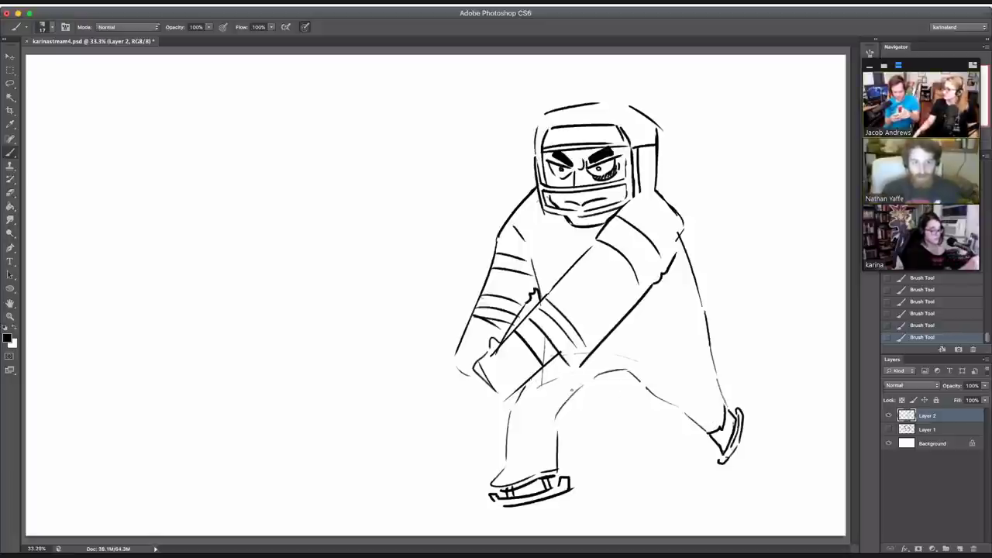
Step: Draw the jersey's curved hem across the tops of both legs and erase the leg and construction lines above it
{"action": "mouse_move", "coordinate": [529, 386]}
{"action": "left_mouse_down"}
{"action": "mouse_move", "coordinate": [601, 392]}
{"action": "mouse_move", "coordinate": [697, 355]}
{"action": "left_mouse_up"}
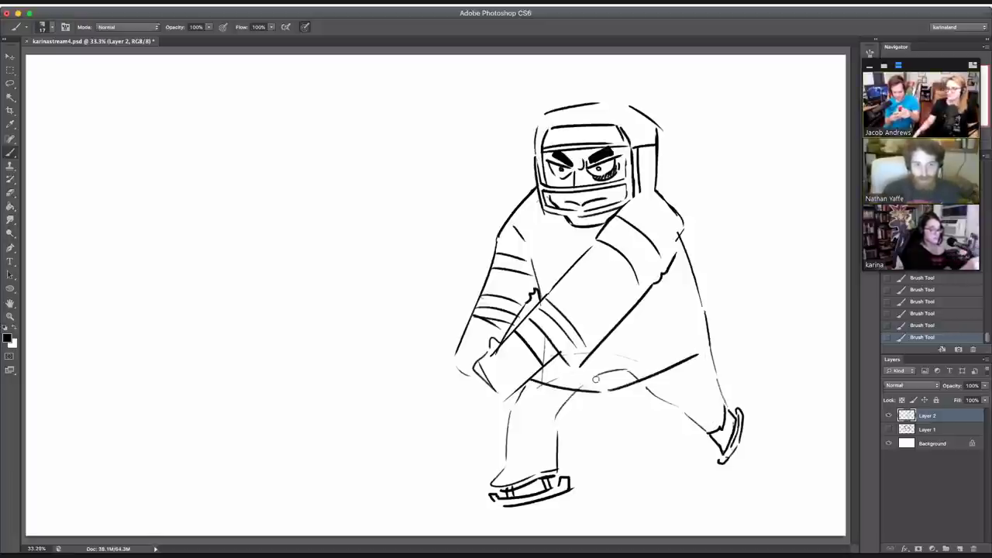
{"action": "left_click_drag", "start_coordinate": [559, 377], "coordinate": [546, 383]}
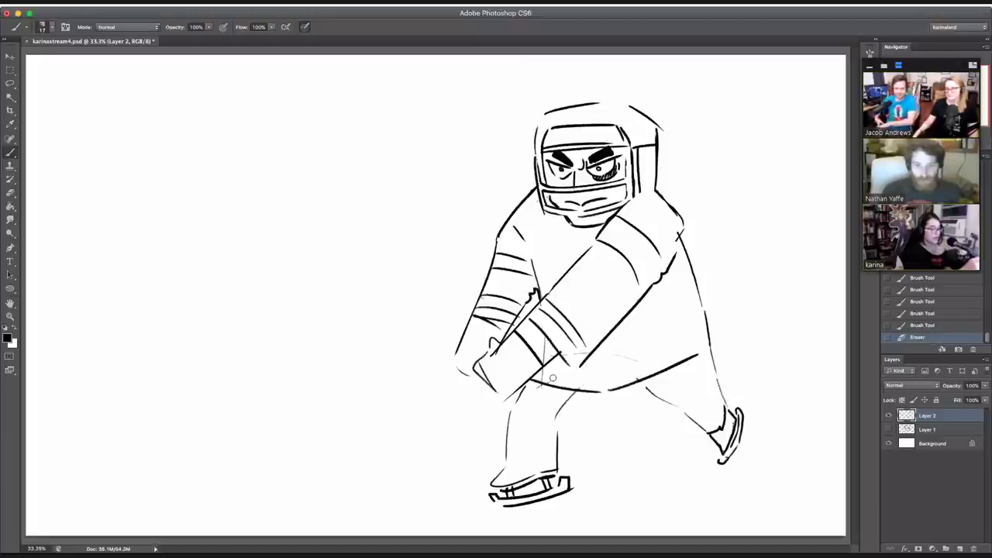
{"action": "left_click_drag", "start_coordinate": [592, 353], "coordinate": [637, 361]}
{"action": "left_click_drag", "start_coordinate": [554, 386], "coordinate": [606, 391]}
{"action": "key", "text": "super+z"}
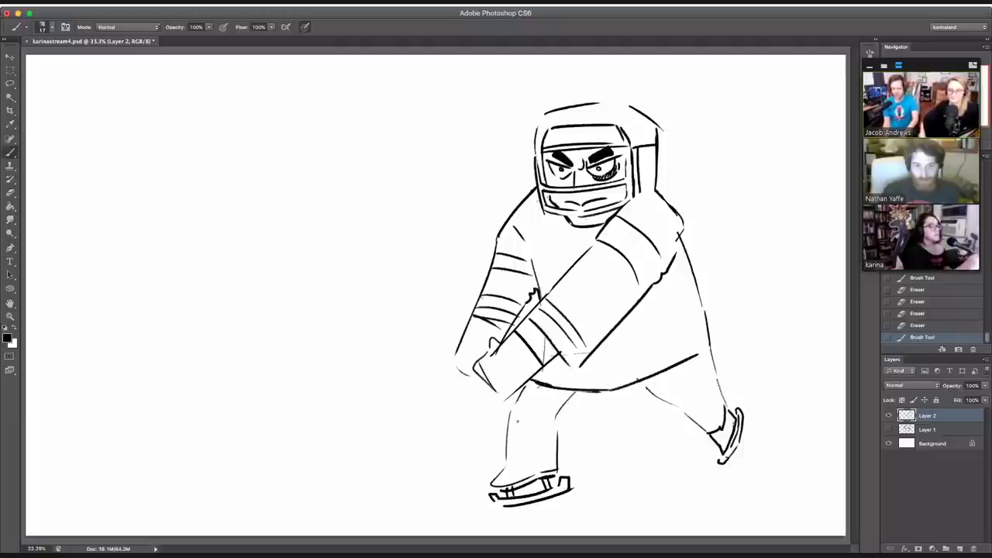
Step: Draw an oval knee pad with short ridge lines and a doubled side edge on each leg
{"action": "mouse_move", "coordinate": [507, 437]}
{"action": "left_mouse_down"}
{"action": "mouse_move", "coordinate": [522, 394]}
{"action": "mouse_move", "coordinate": [511, 431]}
{"action": "mouse_move", "coordinate": [521, 398]}
{"action": "mouse_move", "coordinate": [524, 417]}
{"action": "left_mouse_up"}
{"action": "left_click_drag", "start_coordinate": [511, 427], "coordinate": [520, 424]}
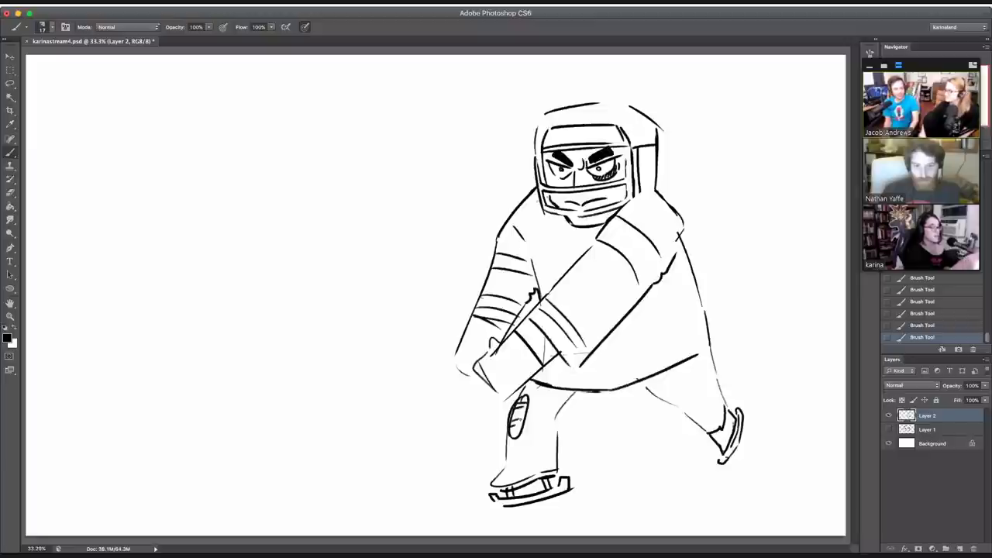
{"action": "mouse_move", "coordinate": [676, 387]}
{"action": "left_mouse_down"}
{"action": "mouse_move", "coordinate": [693, 419]}
{"action": "mouse_move", "coordinate": [674, 408]}
{"action": "mouse_move", "coordinate": [689, 392]}
{"action": "mouse_move", "coordinate": [698, 415]}
{"action": "left_mouse_up"}
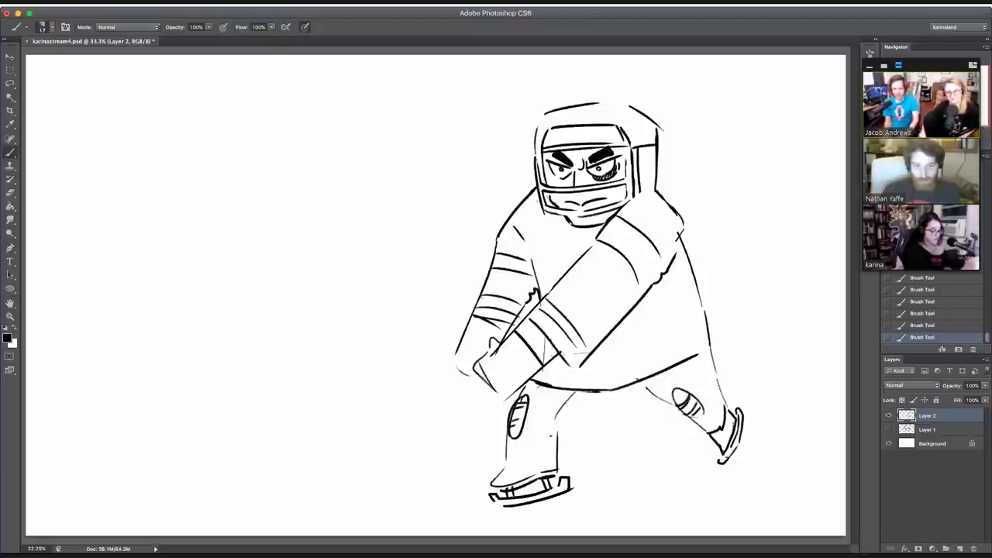
{"action": "left_click_drag", "start_coordinate": [522, 439], "coordinate": [530, 399]}
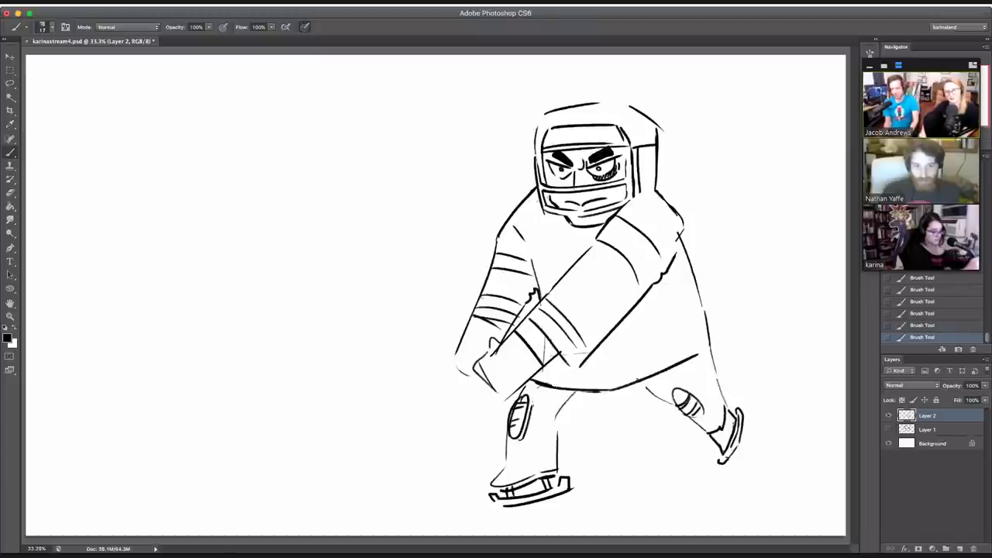
{"action": "left_click_drag", "start_coordinate": [679, 387], "coordinate": [701, 405]}
{"action": "key", "text": "super+z"}
{"action": "key", "text": "super+z"}
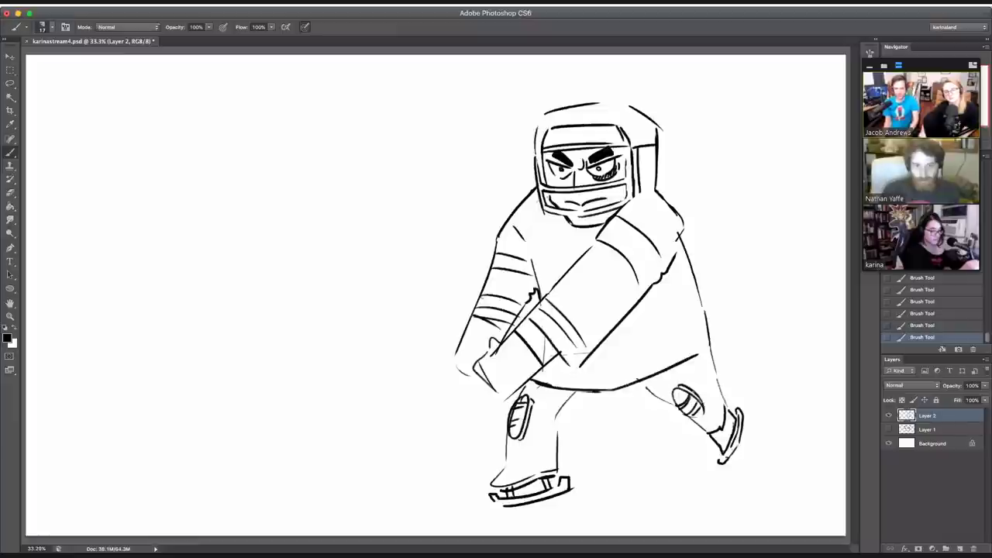
Step: Darken the back of the front leg and both edges of the rear leg, and erase the stray mark at the hem
{"action": "left_click_drag", "start_coordinate": [578, 392], "coordinate": [556, 450]}
{"action": "left_click_drag", "start_coordinate": [702, 330], "coordinate": [725, 408]}
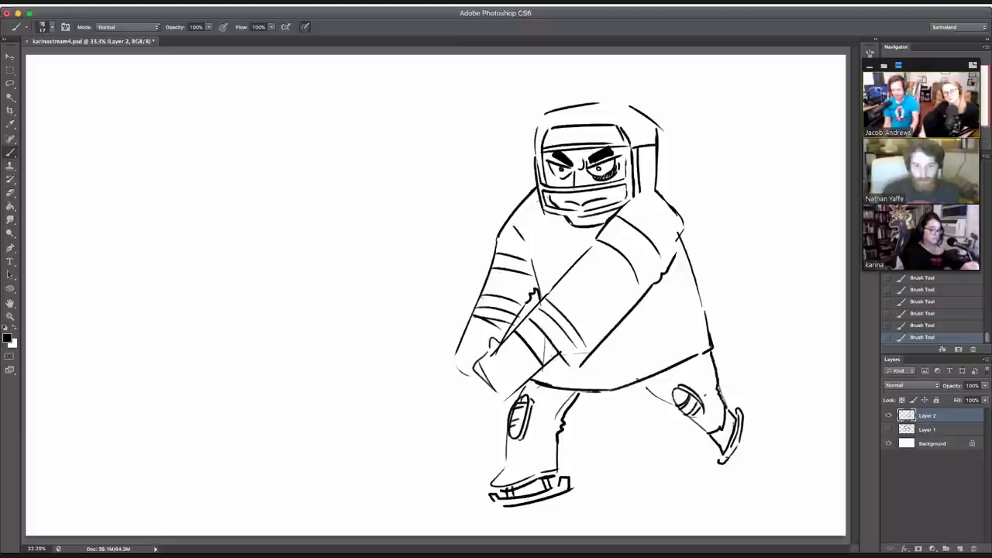
{"action": "left_click_drag", "start_coordinate": [637, 382], "coordinate": [678, 410]}
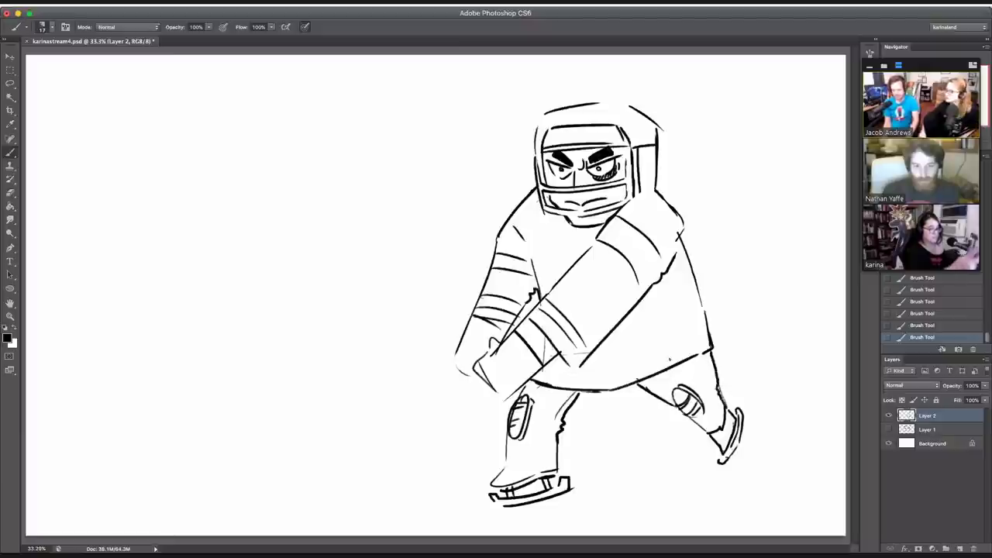
{"action": "left_click", "coordinate": [636, 377]}
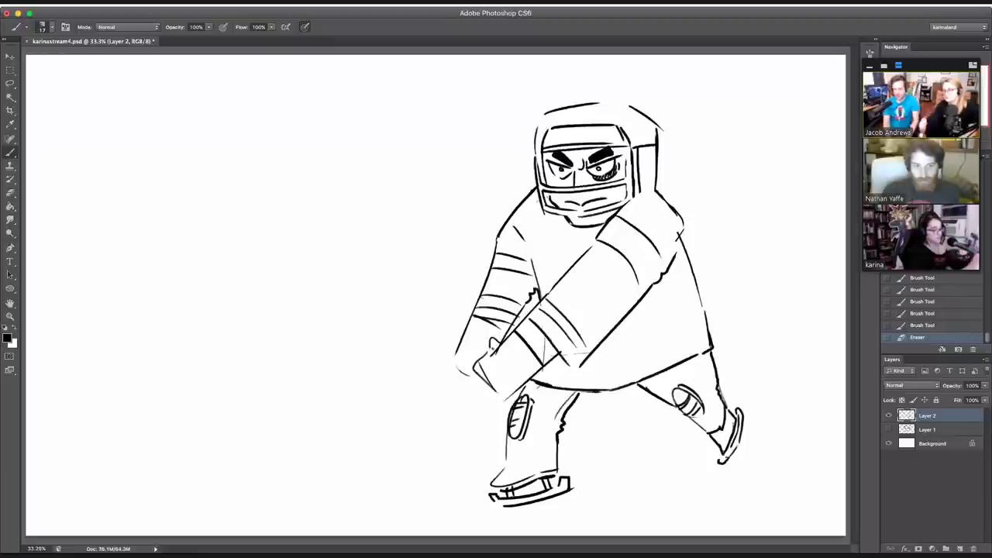
Step: Darken the near hand and sleeve cuff with the brush and outline the rounded far hand beside them
{"action": "key", "text": "b"}
{"action": "mouse_move", "coordinate": [490, 345]}
{"action": "left_mouse_down"}
{"action": "mouse_move", "coordinate": [480, 379]}
{"action": "mouse_move", "coordinate": [501, 394]}
{"action": "left_mouse_up"}
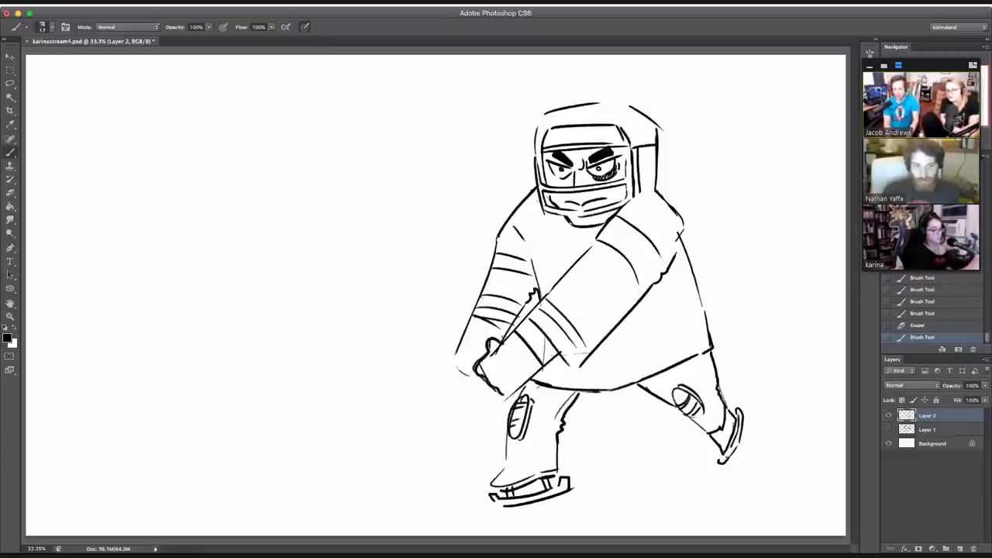
{"action": "mouse_move", "coordinate": [455, 358]}
{"action": "left_mouse_down"}
{"action": "mouse_move", "coordinate": [476, 380]}
{"action": "mouse_move", "coordinate": [472, 345]}
{"action": "mouse_move", "coordinate": [478, 355]}
{"action": "mouse_move", "coordinate": [490, 337]}
{"action": "mouse_move", "coordinate": [508, 273]}
{"action": "mouse_move", "coordinate": [494, 337]}
{"action": "left_mouse_up"}
{"action": "key", "text": "super+z"}
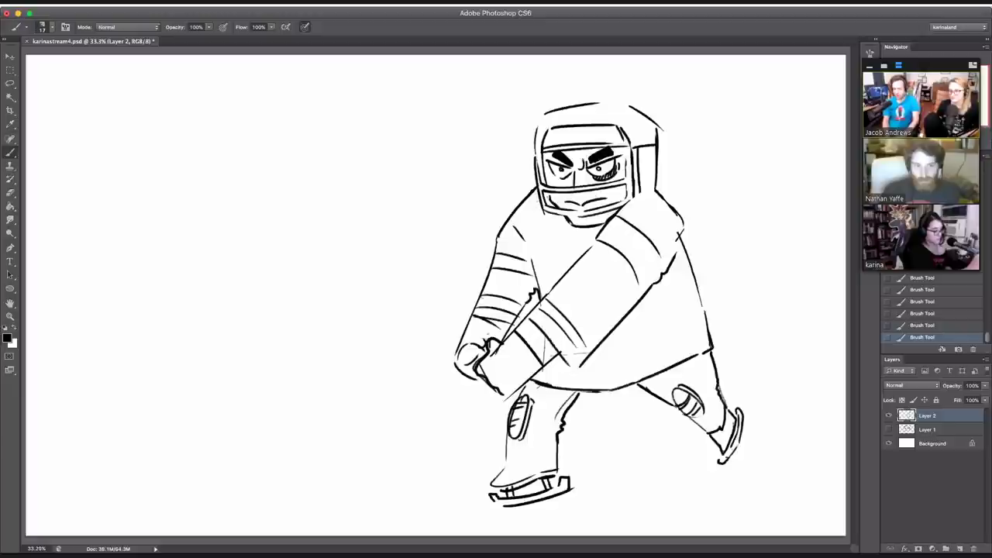
{"action": "mouse_move", "coordinate": [485, 344]}
{"action": "left_mouse_down"}
{"action": "mouse_move", "coordinate": [504, 281]}
{"action": "mouse_move", "coordinate": [534, 248]}
{"action": "mouse_move", "coordinate": [499, 338]}
{"action": "mouse_move", "coordinate": [533, 254]}
{"action": "left_mouse_up"}
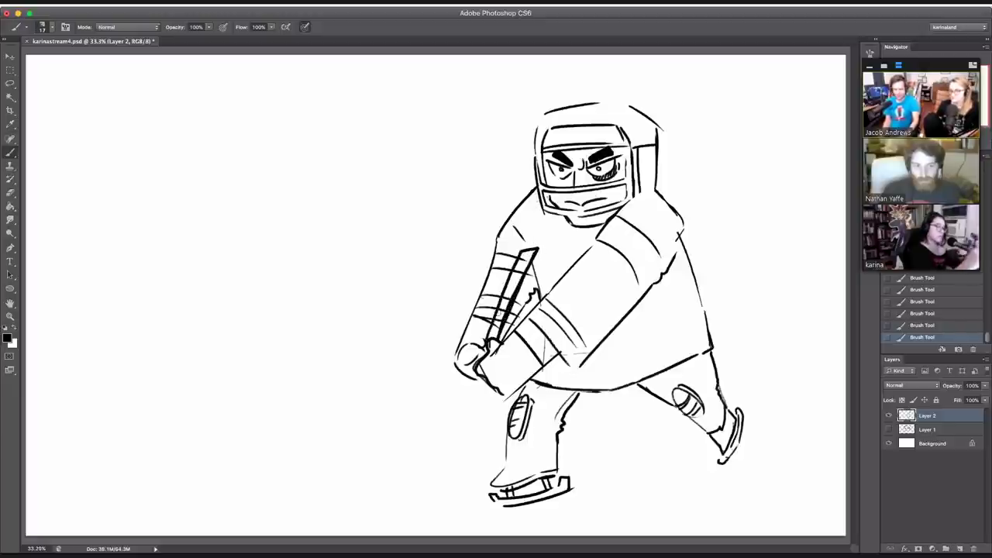
{"action": "left_click_drag", "start_coordinate": [494, 334], "coordinate": [522, 265]}
{"action": "left_click_drag", "start_coordinate": [506, 302], "coordinate": [524, 258]}
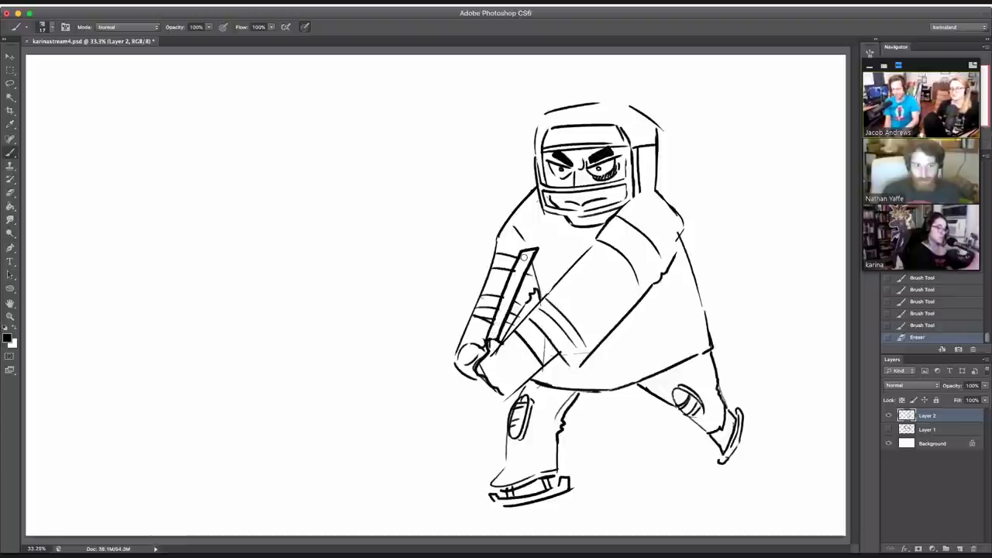
{"action": "left_click_drag", "start_coordinate": [496, 329], "coordinate": [521, 263]}
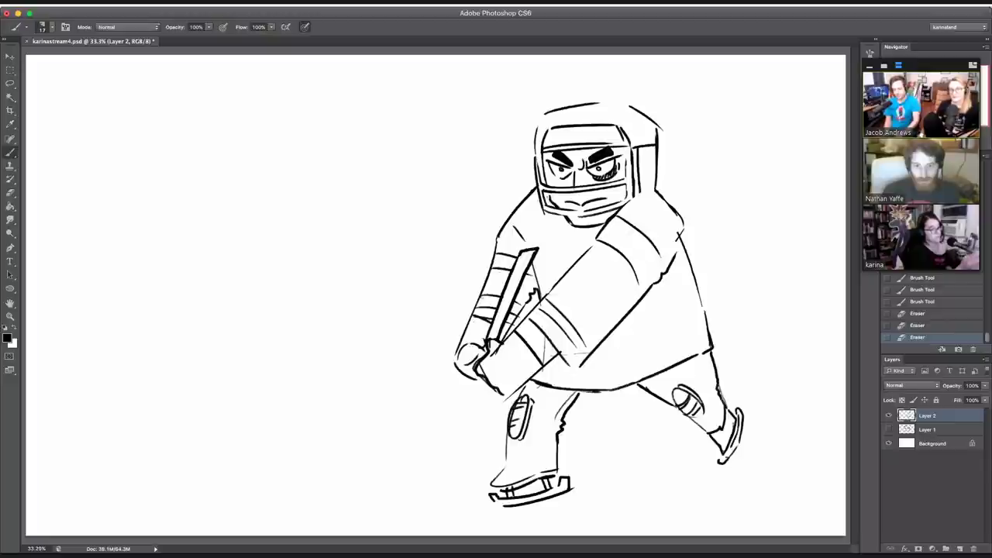
{"action": "key", "text": "super+alt+z"}
{"action": "key", "text": "super+alt+z"}
{"action": "key", "text": "super+alt+z"}
{"action": "key", "text": "super+alt+z"}
{"action": "key", "text": "super+alt+z"}
{"action": "key", "text": "super+alt+z"}
{"action": "left_click", "coordinate": [911, 293]}
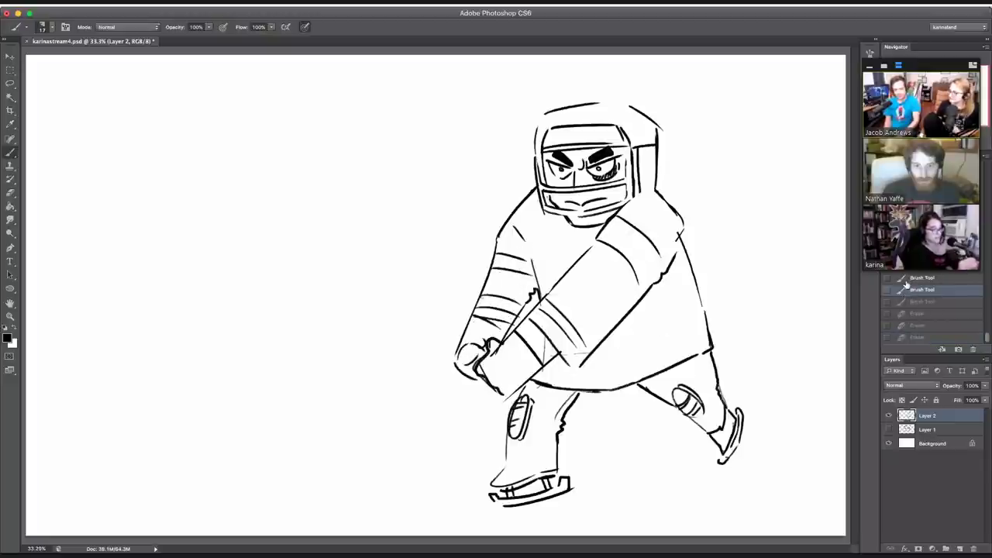
{"action": "left_click", "coordinate": [905, 281]}
{"action": "left_click", "coordinate": [911, 293]}
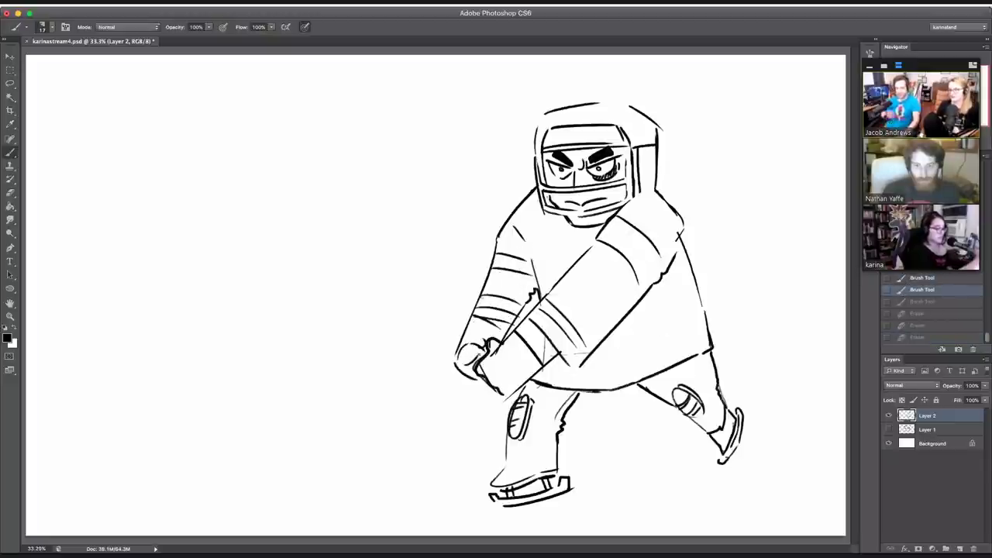
Step: Draw a diagonal stick shaft line rising outward from the hands, and a band line across the front leg above the foot
{"action": "left_click_drag", "start_coordinate": [465, 351], "coordinate": [430, 284]}
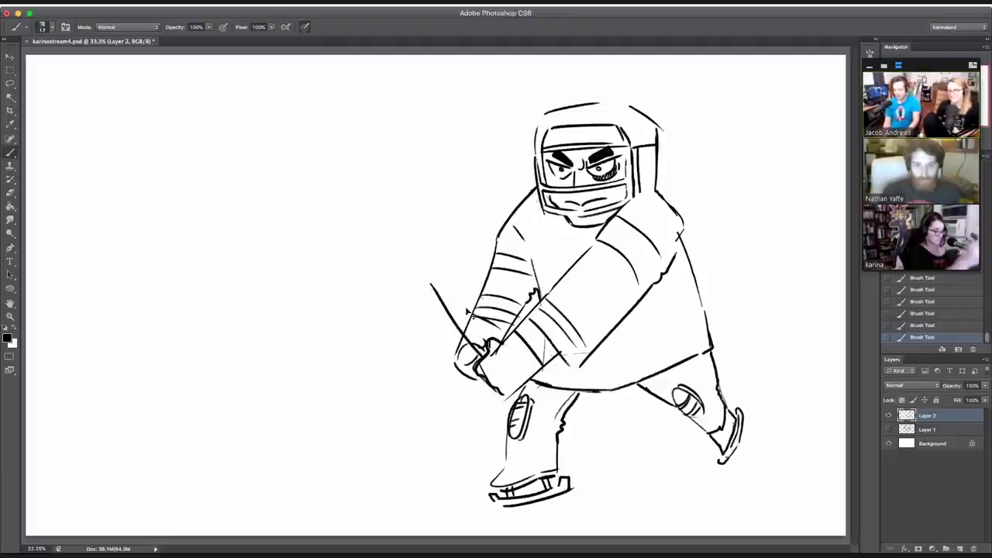
{"action": "key", "text": "ctrl+z"}
{"action": "left_click_drag", "start_coordinate": [466, 353], "coordinate": [435, 297]}
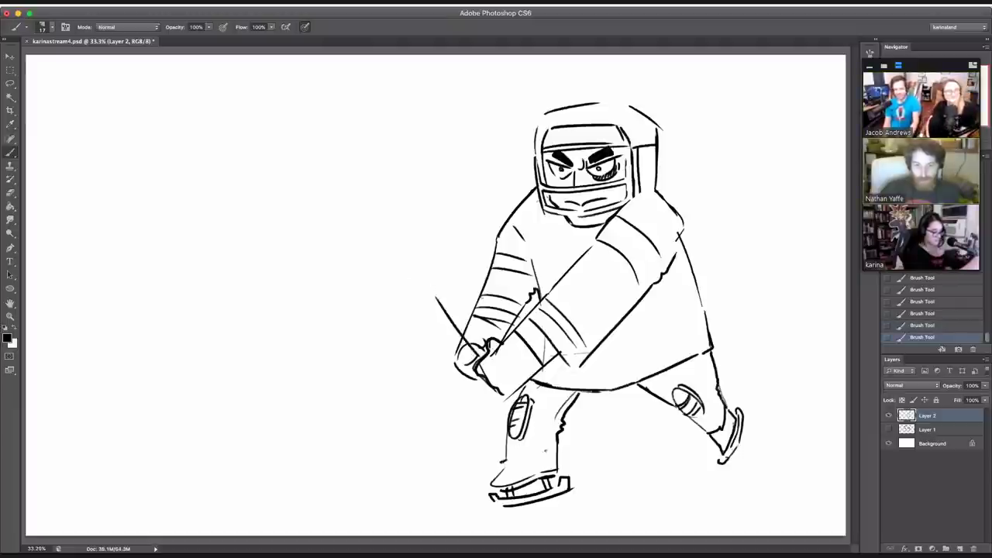
{"action": "left_click_drag", "start_coordinate": [500, 463], "coordinate": [557, 457]}
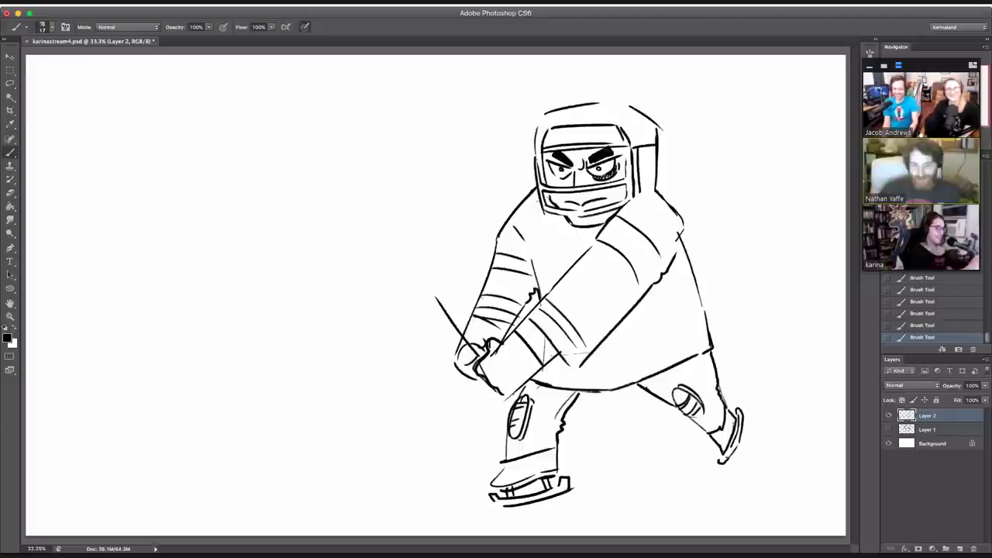
Step: Draw the lower stick shaft from the hands across the front knee, and step back through the history to remove its last strokes
{"action": "mouse_move", "coordinate": [512, 398]}
{"action": "left_mouse_down"}
{"action": "mouse_move", "coordinate": [535, 427]}
{"action": "mouse_move", "coordinate": [541, 414]}
{"action": "left_mouse_up"}
{"action": "key", "text": "super+z"}
{"action": "key", "text": "super+z"}
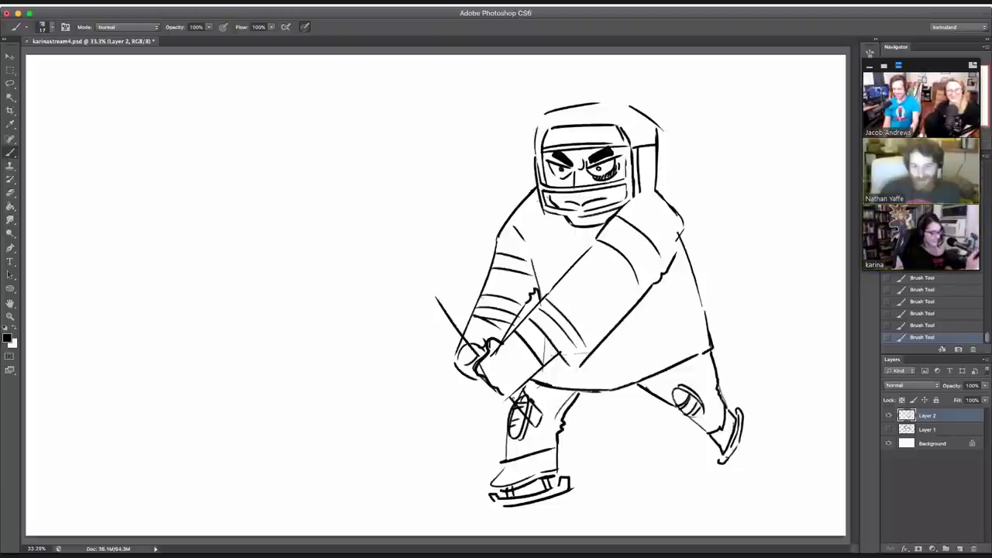
{"action": "left_click", "coordinate": [922, 282]}
{"action": "left_click", "coordinate": [924, 302]}
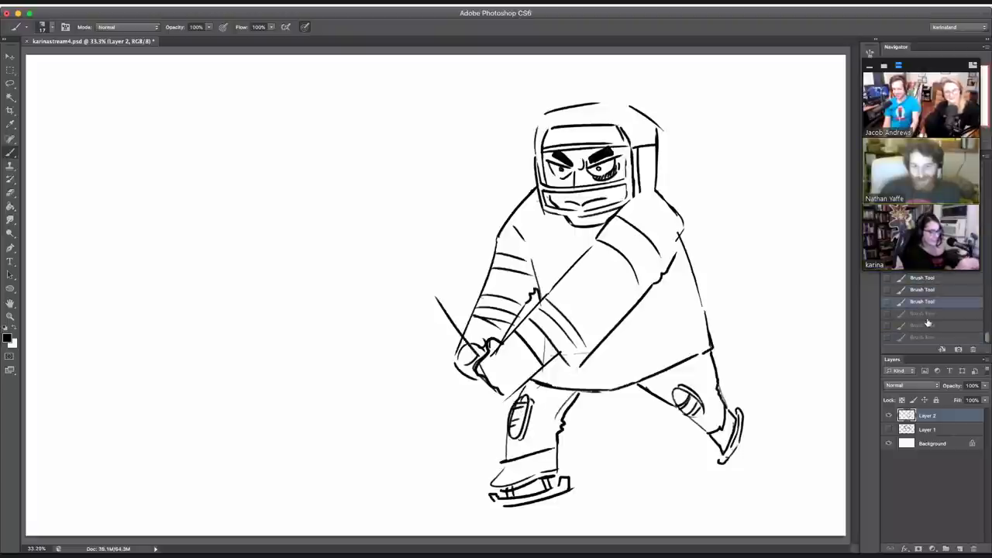
{"action": "left_click", "coordinate": [920, 335]}
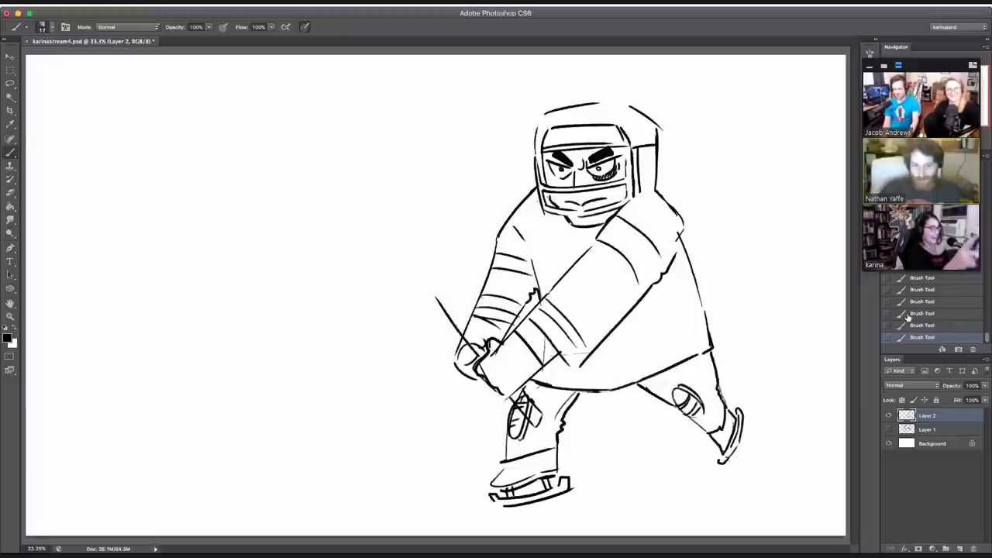
{"action": "left_click", "coordinate": [914, 326]}
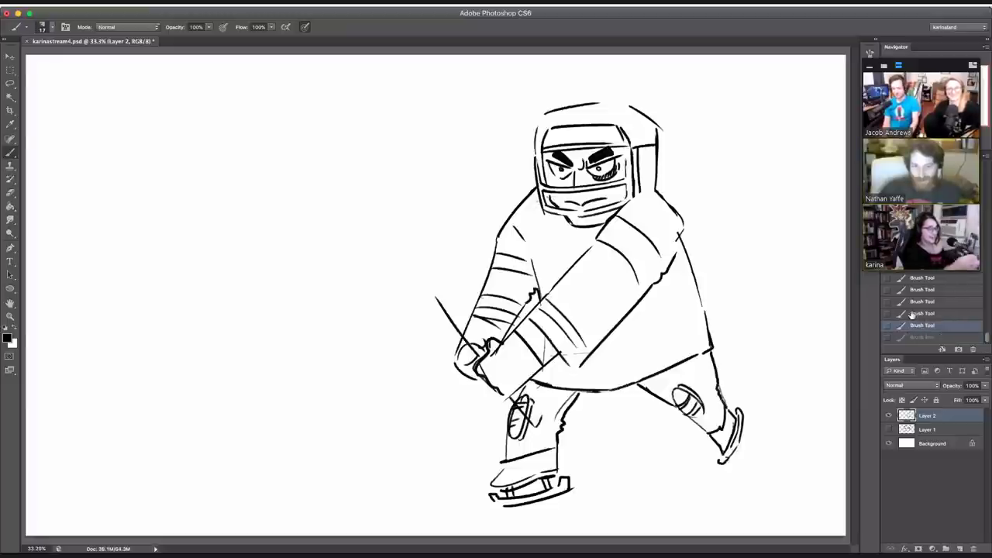
{"action": "left_click", "coordinate": [912, 313]}
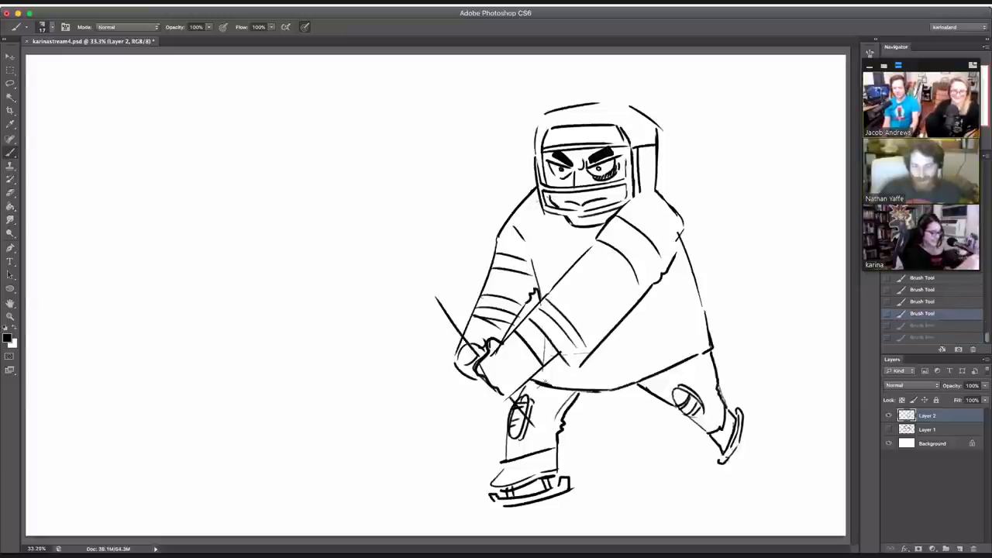
Step: Draw the hockey stick's long rounded blade across the front leg, then erase the leg lines inside the stick and darken its lower shaft
{"action": "left_click_drag", "start_coordinate": [541, 442], "coordinate": [606, 448]}
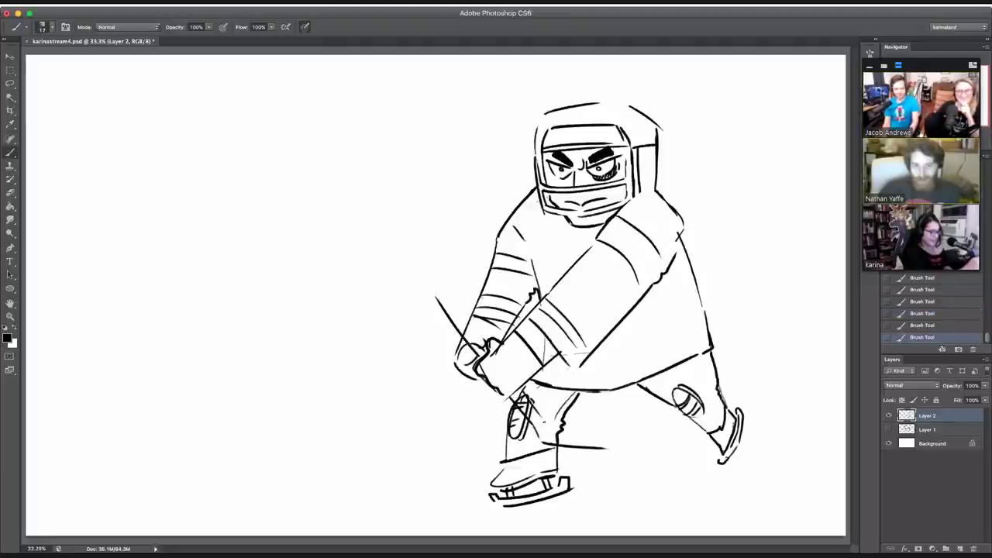
{"action": "left_click_drag", "start_coordinate": [540, 421], "coordinate": [626, 423]}
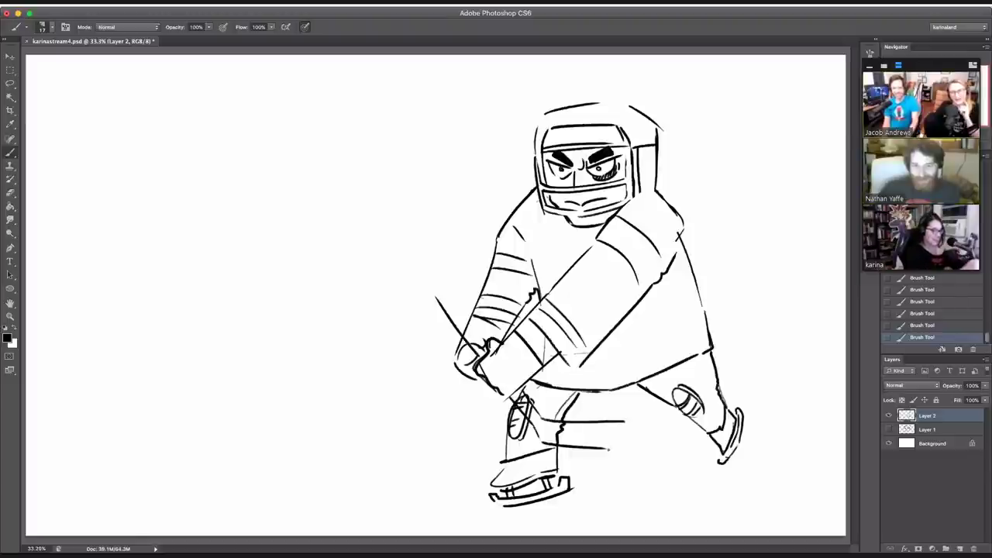
{"action": "left_click_drag", "start_coordinate": [625, 422], "coordinate": [623, 450]}
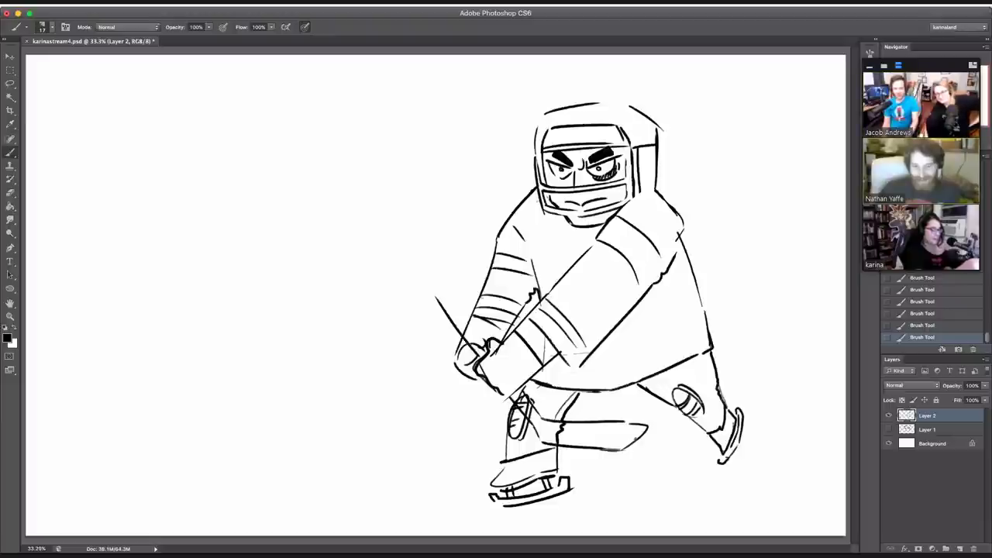
{"action": "left_click_drag", "start_coordinate": [518, 398], "coordinate": [558, 444]}
{"action": "mouse_move", "coordinate": [513, 400]}
{"action": "left_mouse_down"}
{"action": "mouse_move", "coordinate": [542, 445]}
{"action": "mouse_move", "coordinate": [545, 420]}
{"action": "left_mouse_up"}
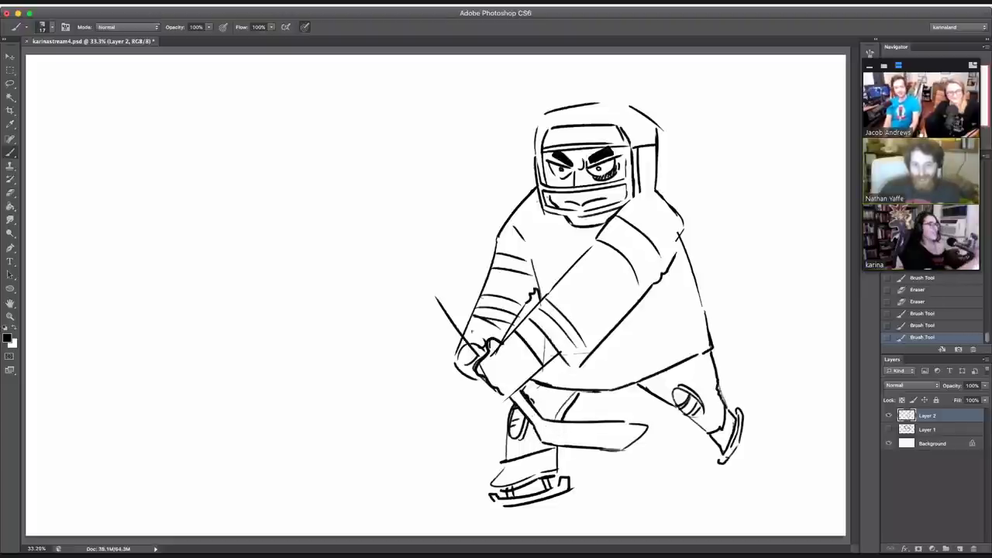
Step: Extend the upper stick shaft with two parallel edges beyond the hands and redraw the far hand's fingers gripping it
{"action": "left_click_drag", "start_coordinate": [486, 347], "coordinate": [430, 267]}
{"action": "key", "text": "super+z"}
{"action": "key", "text": "super+z"}
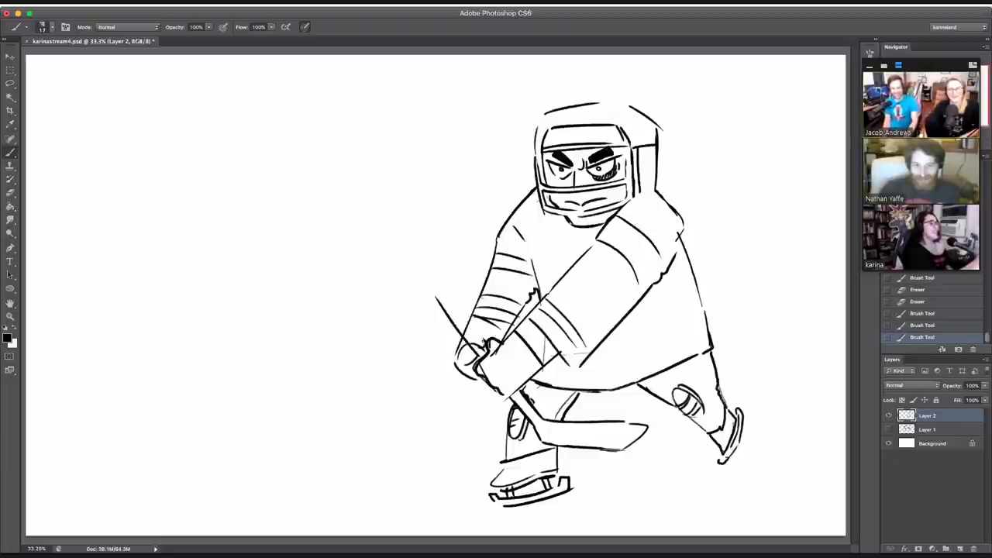
{"action": "mouse_move", "coordinate": [485, 346]}
{"action": "left_mouse_down"}
{"action": "mouse_move", "coordinate": [435, 273]}
{"action": "mouse_move", "coordinate": [431, 287]}
{"action": "mouse_move", "coordinate": [425, 278]}
{"action": "left_mouse_up"}
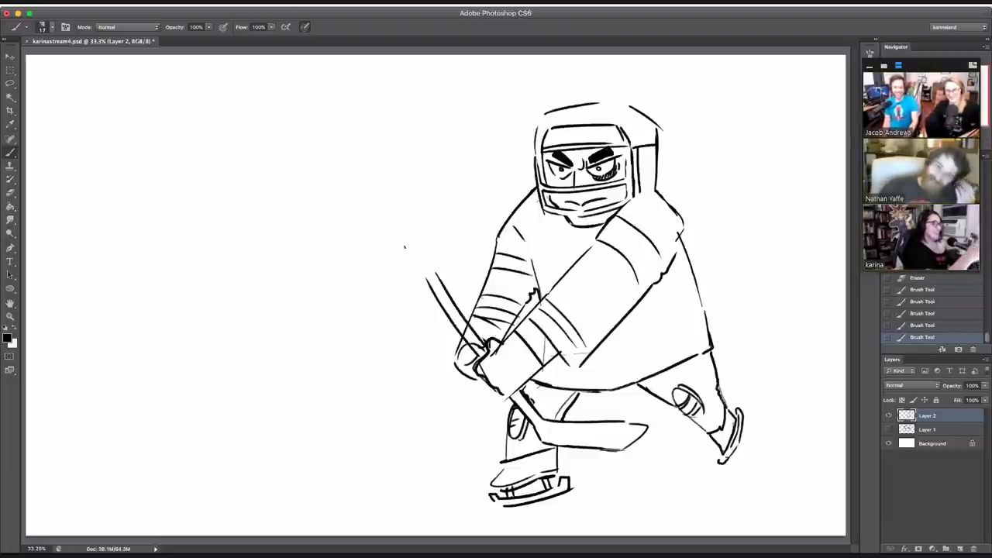
{"action": "mouse_move", "coordinate": [477, 352]}
{"action": "left_mouse_down"}
{"action": "mouse_move", "coordinate": [457, 321]}
{"action": "mouse_move", "coordinate": [484, 349]}
{"action": "mouse_move", "coordinate": [476, 363]}
{"action": "mouse_move", "coordinate": [461, 349]}
{"action": "mouse_move", "coordinate": [479, 356]}
{"action": "mouse_move", "coordinate": [461, 370]}
{"action": "left_mouse_up"}
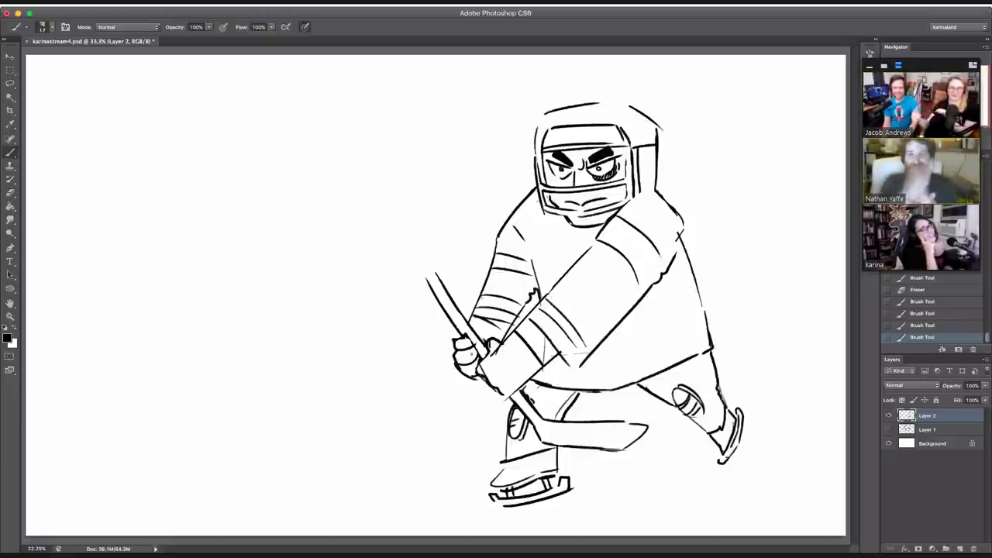
Step: Add slanted tape stripes across the hockey stick's blade
{"action": "left_click_drag", "start_coordinate": [568, 447], "coordinate": [578, 422]}
{"action": "mouse_move", "coordinate": [578, 447]}
{"action": "left_mouse_down"}
{"action": "mouse_move", "coordinate": [587, 423]}
{"action": "mouse_move", "coordinate": [607, 426]}
{"action": "left_mouse_up"}
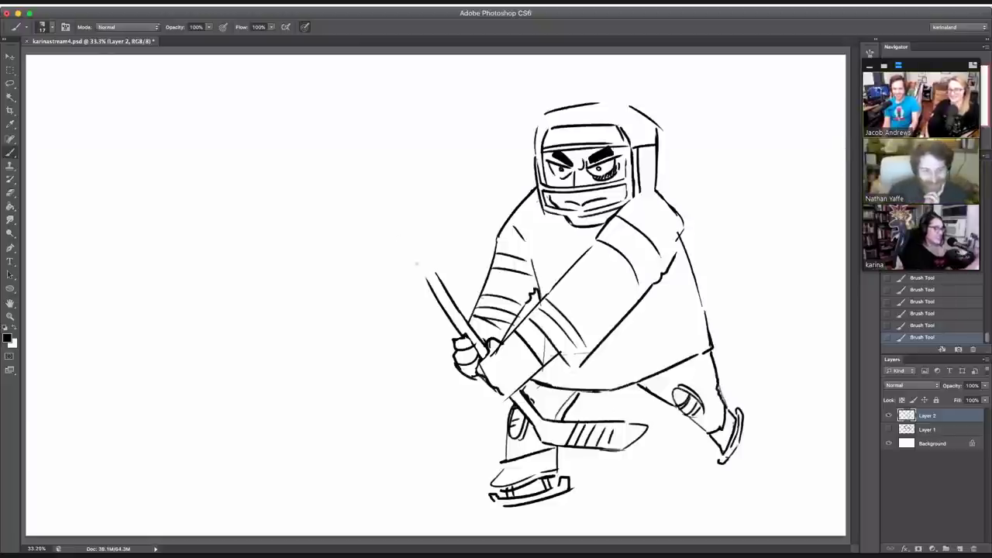
Step: Lengthen the hockey stick's upper shaft with two parallel edges and a small end mark, and add a curved double stripe above the jersey hem
{"action": "left_click_drag", "start_coordinate": [414, 258], "coordinate": [435, 297]}
{"action": "left_click_drag", "start_coordinate": [400, 231], "coordinate": [413, 256]}
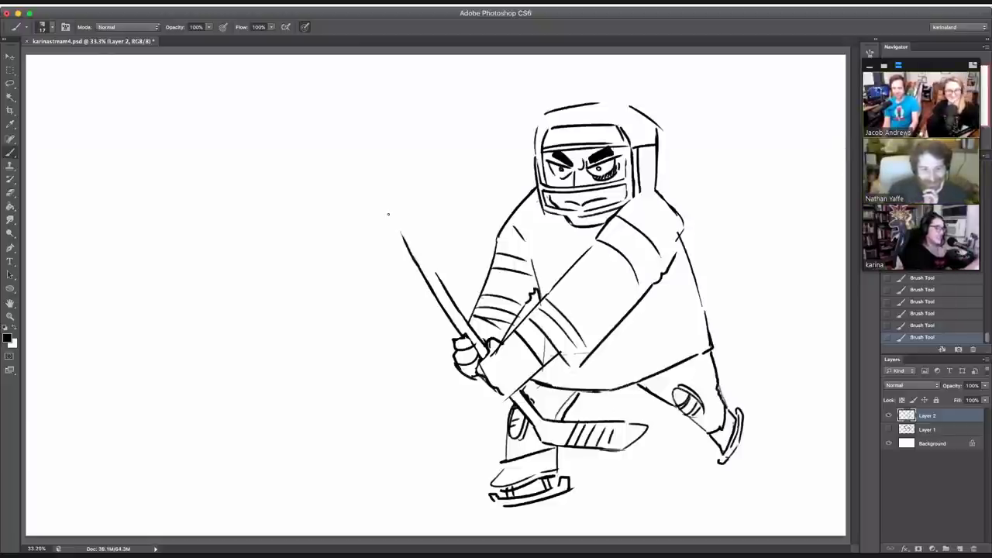
{"action": "left_click_drag", "start_coordinate": [410, 221], "coordinate": [430, 262]}
{"action": "left_click_drag", "start_coordinate": [411, 221], "coordinate": [445, 293]}
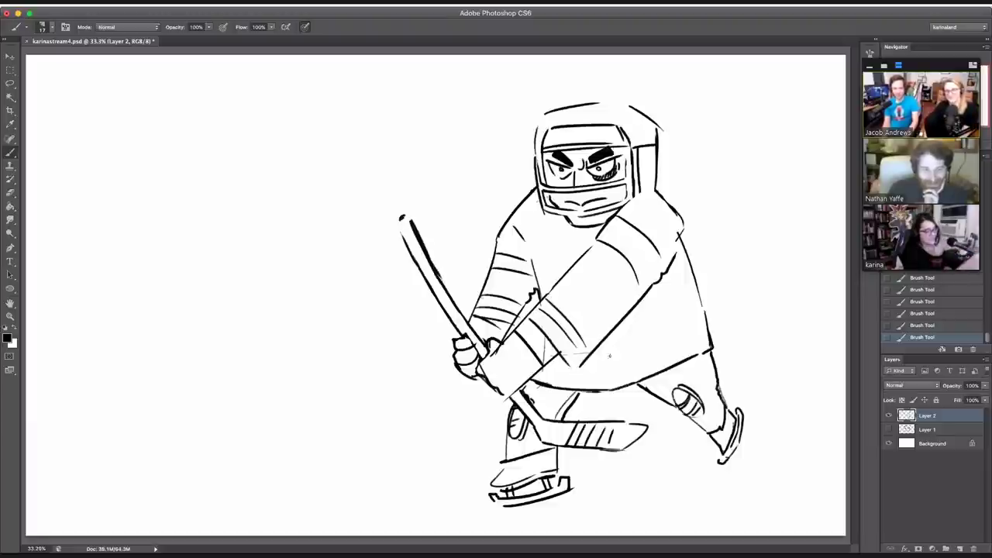
{"action": "left_click_drag", "start_coordinate": [541, 378], "coordinate": [713, 332]}
{"action": "left_click_drag", "start_coordinate": [575, 363], "coordinate": [711, 331]}
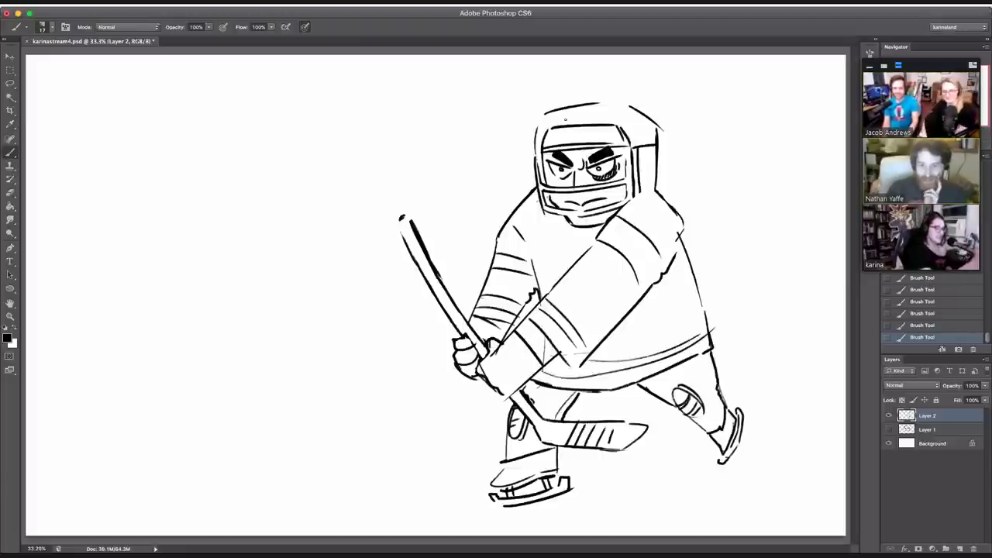
Step: Free-transform the player drawing, scaling it to about 89% and rotating it about 10 degrees counter-clockwise so the figure leans forward
{"action": "left_click", "coordinate": [10, 57]}
{"action": "mouse_move", "coordinate": [752, 98]}
{"action": "left_mouse_down"}
{"action": "mouse_move", "coordinate": [712, 68]}
{"action": "mouse_move", "coordinate": [668, 146]}
{"action": "left_mouse_up"}
{"action": "mouse_move", "coordinate": [637, 293]}
{"action": "left_mouse_down"}
{"action": "mouse_move", "coordinate": [671, 245]}
{"action": "mouse_move", "coordinate": [678, 255]}
{"action": "left_mouse_up"}
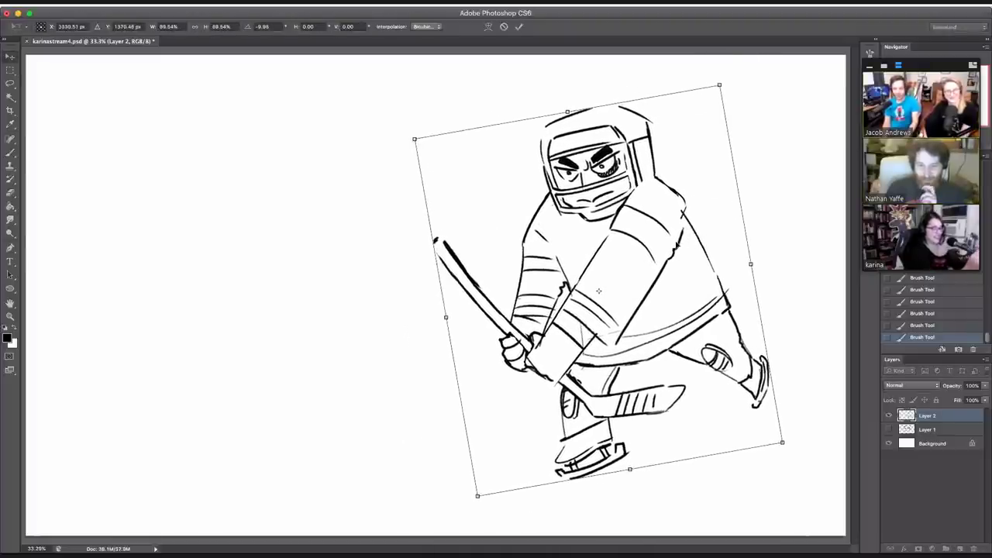
{"action": "key", "text": "Return"}
Step: Brush slanted skate-track lines on the ice trailing behind the front skate
{"action": "left_click", "coordinate": [10, 152]}
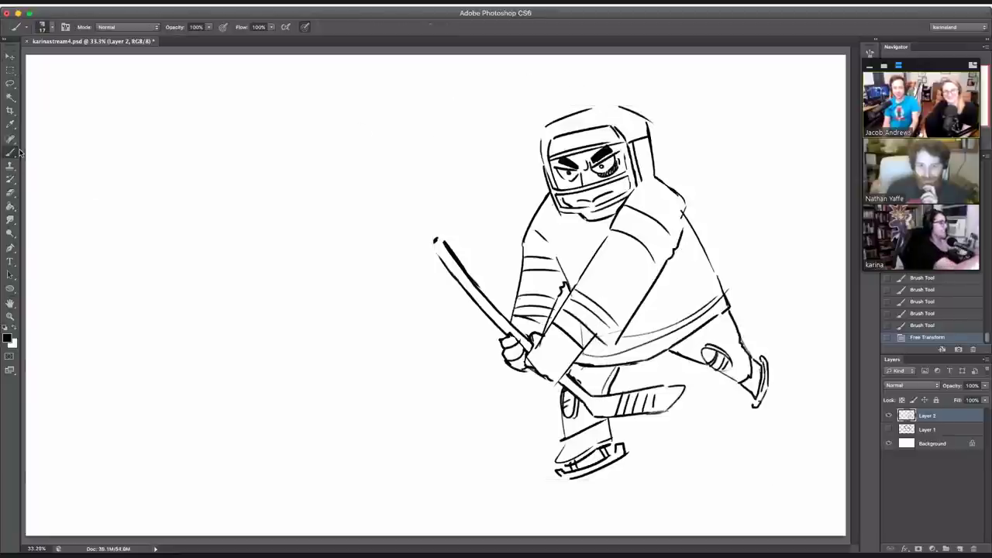
{"action": "left_click_drag", "start_coordinate": [630, 455], "coordinate": [688, 424]}
{"action": "left_click_drag", "start_coordinate": [628, 452], "coordinate": [654, 435]}
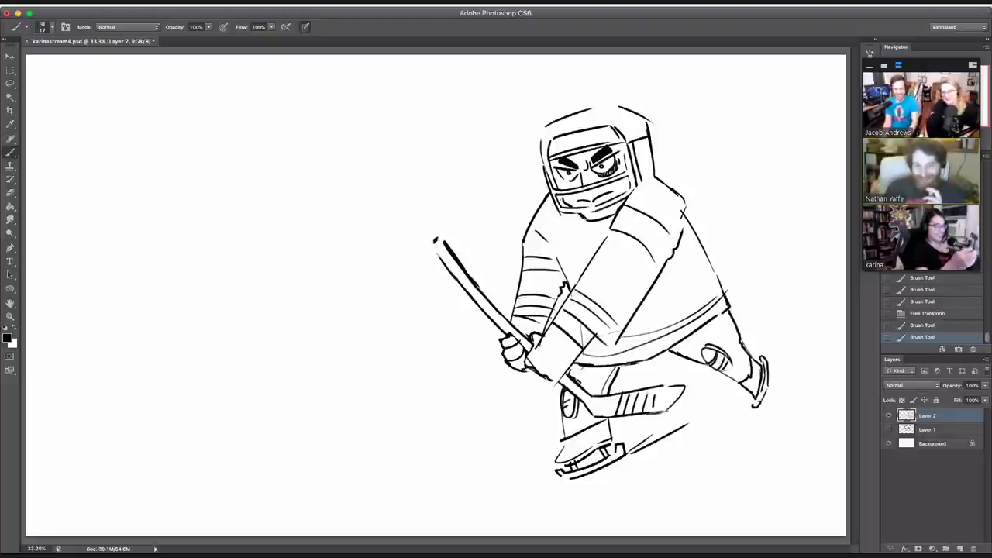
Step: Shade both of the player's gloves with close hatching strokes
{"action": "mouse_move", "coordinate": [531, 353]}
{"action": "left_mouse_down"}
{"action": "mouse_move", "coordinate": [543, 372]}
{"action": "mouse_move", "coordinate": [554, 331]}
{"action": "left_mouse_up"}
{"action": "left_click_drag", "start_coordinate": [547, 376], "coordinate": [560, 337]}
{"action": "left_click_drag", "start_coordinate": [552, 372], "coordinate": [563, 344]}
{"action": "left_click_drag", "start_coordinate": [548, 374], "coordinate": [564, 352]}
{"action": "mouse_move", "coordinate": [503, 355]}
{"action": "left_mouse_down"}
{"action": "mouse_move", "coordinate": [507, 338]}
{"action": "mouse_move", "coordinate": [518, 345]}
{"action": "left_mouse_up"}
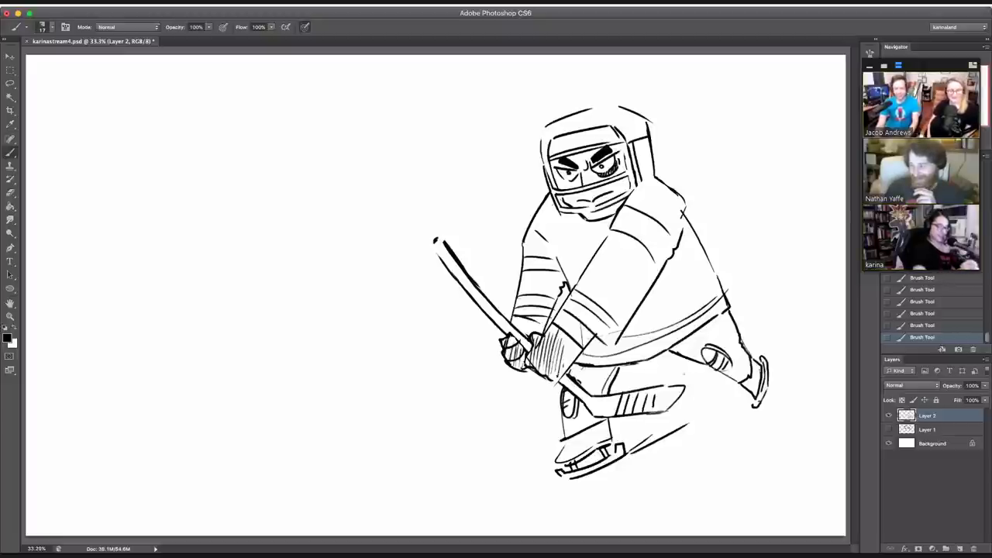
Step: Draw a small jagged mark above the stick blade and spiky ice spray behind the rear skate, trimming the spray's lines near the skate
{"action": "left_click_drag", "start_coordinate": [676, 380], "coordinate": [686, 377]}
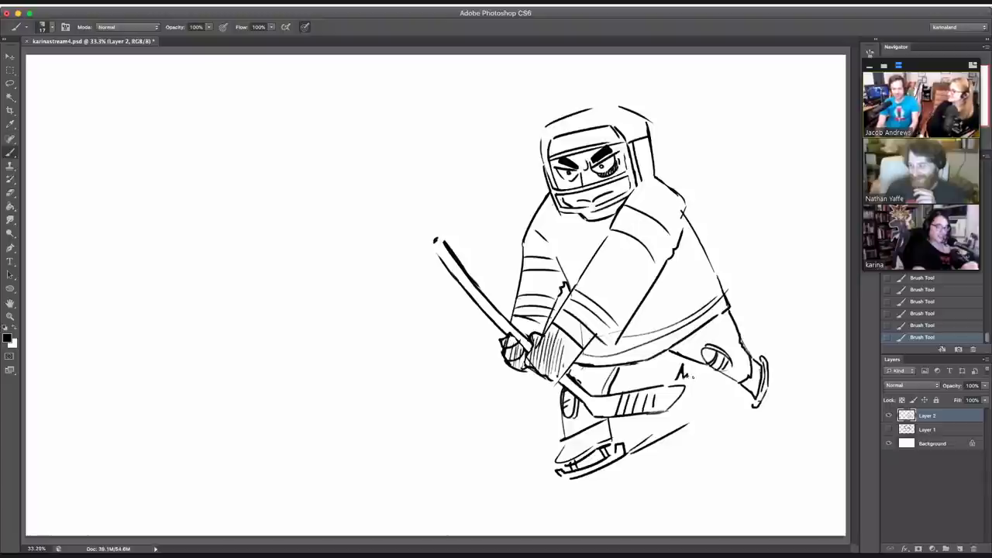
{"action": "left_click_drag", "start_coordinate": [733, 321], "coordinate": [802, 212]}
{"action": "key", "text": "ctrl+z"}
{"action": "mouse_move", "coordinate": [738, 316]}
{"action": "left_mouse_down"}
{"action": "mouse_move", "coordinate": [765, 272]}
{"action": "mouse_move", "coordinate": [822, 227]}
{"action": "left_mouse_up"}
{"action": "key", "text": "ctrl+z"}
{"action": "mouse_move", "coordinate": [740, 319]}
{"action": "left_mouse_down"}
{"action": "mouse_move", "coordinate": [758, 292]}
{"action": "mouse_move", "coordinate": [771, 293]}
{"action": "mouse_move", "coordinate": [823, 245]}
{"action": "mouse_move", "coordinate": [753, 353]}
{"action": "mouse_move", "coordinate": [829, 297]}
{"action": "left_mouse_up"}
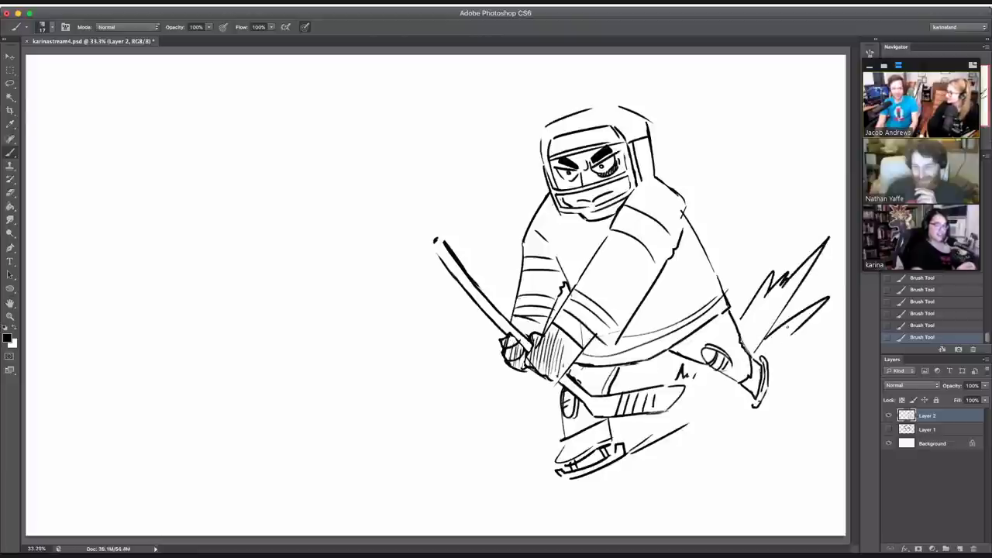
{"action": "key", "text": "e"}
{"action": "left_click_drag", "start_coordinate": [758, 350], "coordinate": [772, 339]}
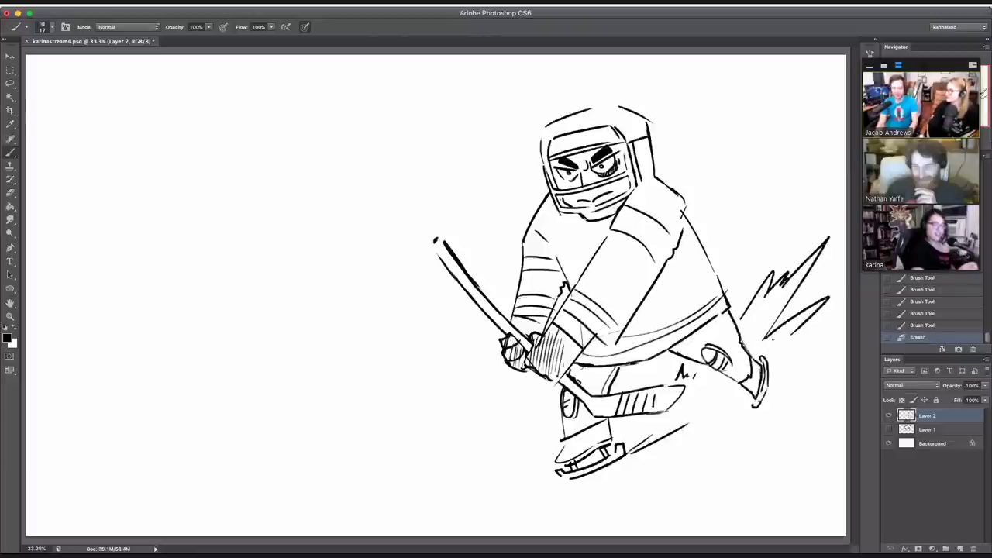
Step: Extend the front skate's ice track, then add a low jagged spray behind the rear skate and small ice chips below it
{"action": "left_click_drag", "start_coordinate": [716, 407], "coordinate": [697, 419]}
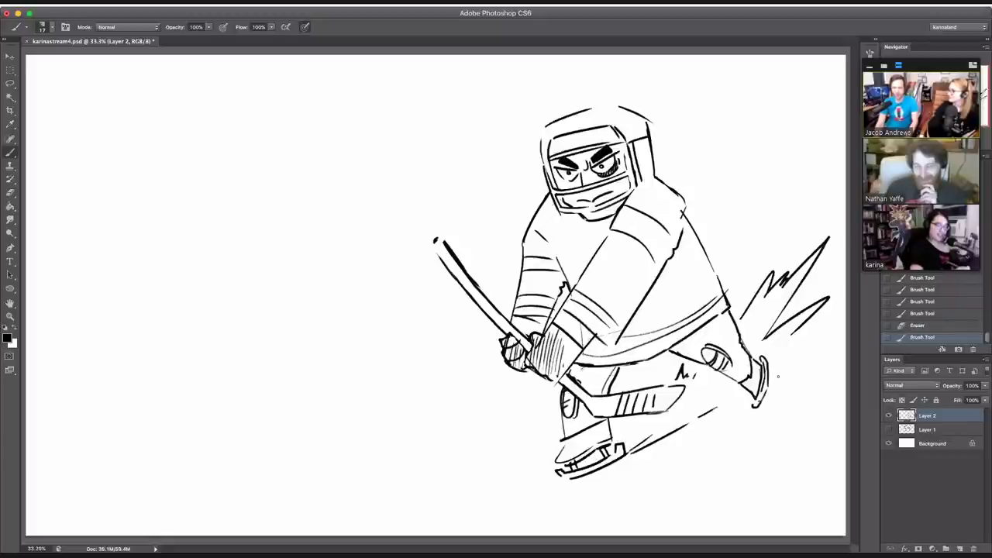
{"action": "mouse_move", "coordinate": [771, 380]}
{"action": "left_mouse_down"}
{"action": "mouse_move", "coordinate": [837, 349]}
{"action": "mouse_move", "coordinate": [809, 345]}
{"action": "mouse_move", "coordinate": [814, 337]}
{"action": "left_mouse_up"}
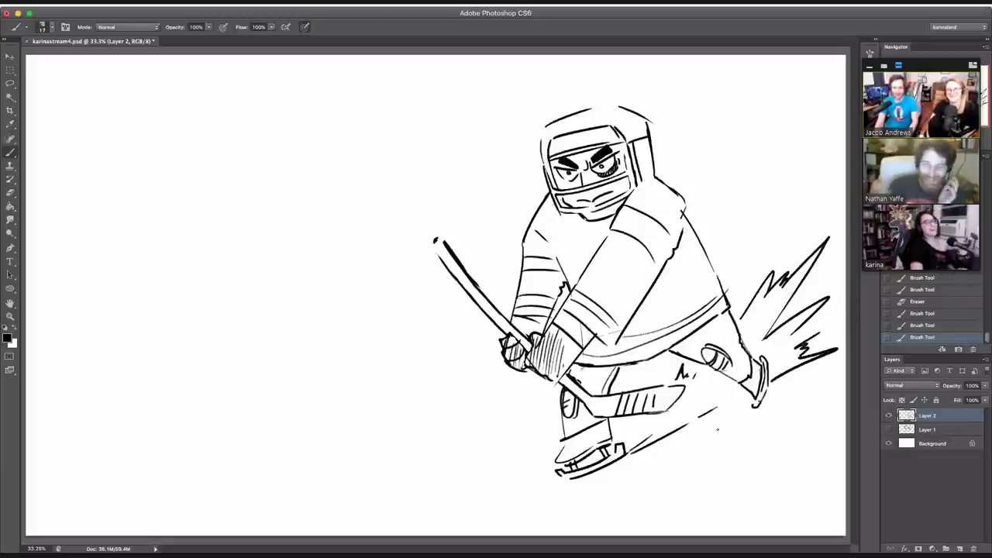
{"action": "mouse_move", "coordinate": [717, 428]}
{"action": "left_mouse_down"}
{"action": "mouse_move", "coordinate": [746, 421]}
{"action": "mouse_move", "coordinate": [712, 428]}
{"action": "mouse_move", "coordinate": [696, 447]}
{"action": "left_mouse_up"}
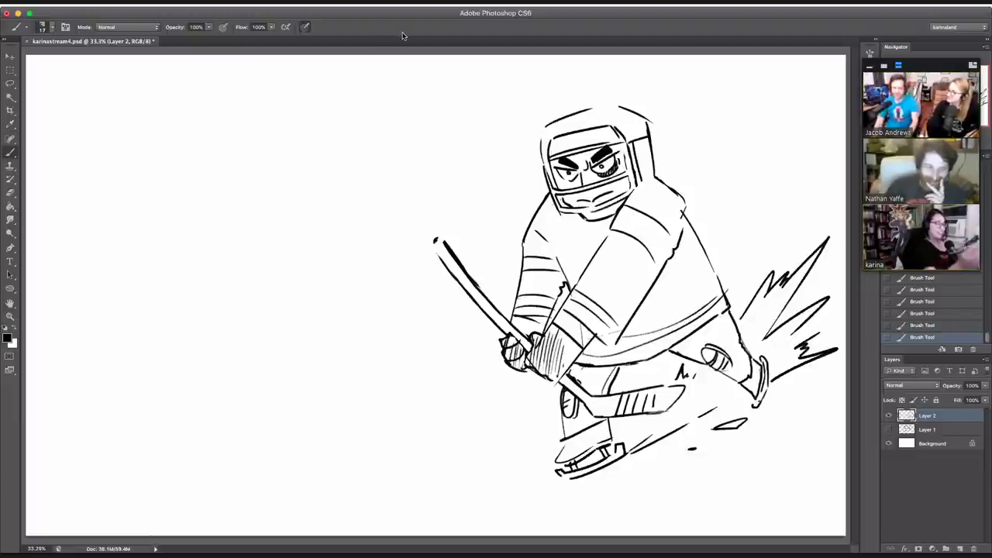
{"action": "mouse_move", "coordinate": [470, 206]}
{"action": "left_mouse_down"}
{"action": "mouse_move", "coordinate": [453, 221]}
{"action": "mouse_move", "coordinate": [492, 231]}
{"action": "mouse_move", "coordinate": [469, 120]}
{"action": "mouse_move", "coordinate": [508, 144]}
{"action": "left_mouse_up"}
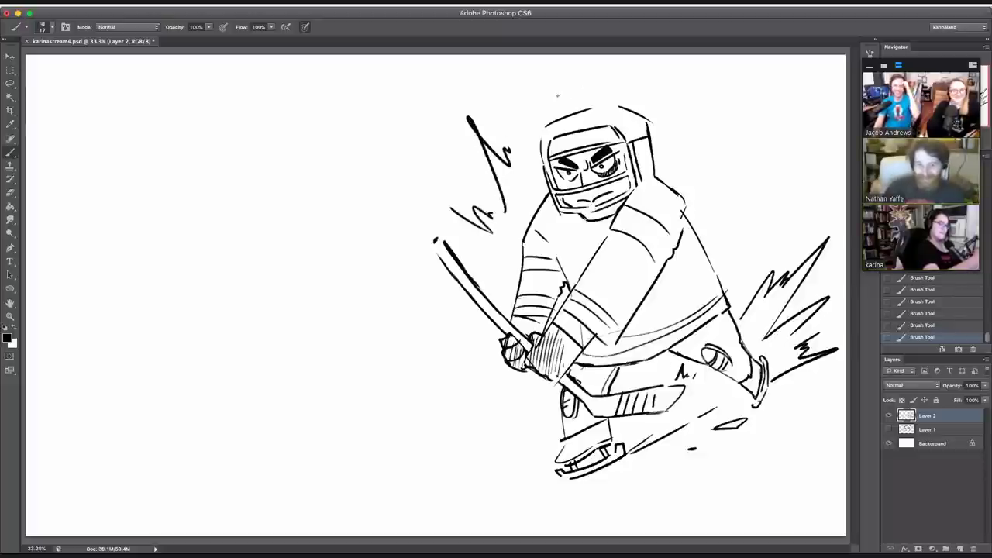
{"action": "left_click_drag", "start_coordinate": [547, 81], "coordinate": [573, 74]}
{"action": "left_click", "coordinate": [920, 326]}
{"action": "left_click", "coordinate": [912, 314]}
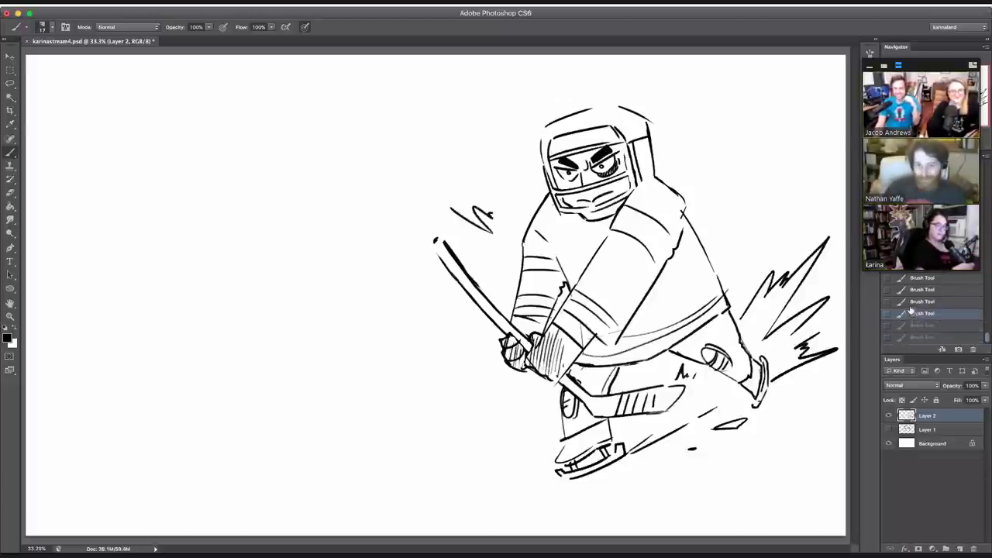
{"action": "left_click", "coordinate": [912, 302]}
Step: Draw a fan of tapered action lines radiating outward behind the player's back and shoulder
{"action": "mouse_move", "coordinate": [717, 175]}
{"action": "left_mouse_down"}
{"action": "mouse_move", "coordinate": [774, 75]}
{"action": "mouse_move", "coordinate": [762, 114]}
{"action": "mouse_move", "coordinate": [810, 53]}
{"action": "left_mouse_up"}
{"action": "key", "text": "super+z"}
{"action": "left_click_drag", "start_coordinate": [715, 178], "coordinate": [791, 55]}
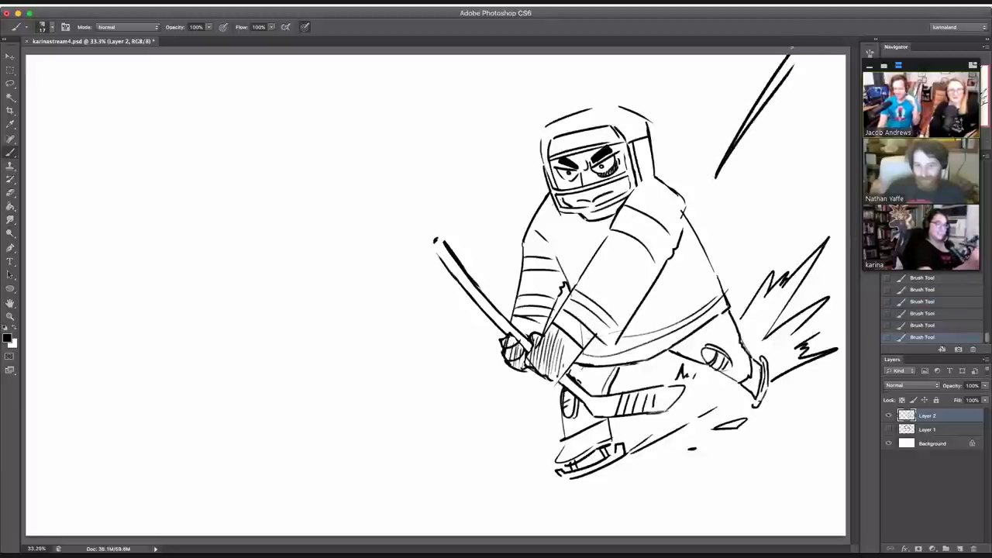
{"action": "left_click_drag", "start_coordinate": [733, 186], "coordinate": [787, 150]}
{"action": "left_click_drag", "start_coordinate": [729, 175], "coordinate": [806, 97]}
{"action": "left_click_drag", "start_coordinate": [748, 156], "coordinate": [770, 137]}
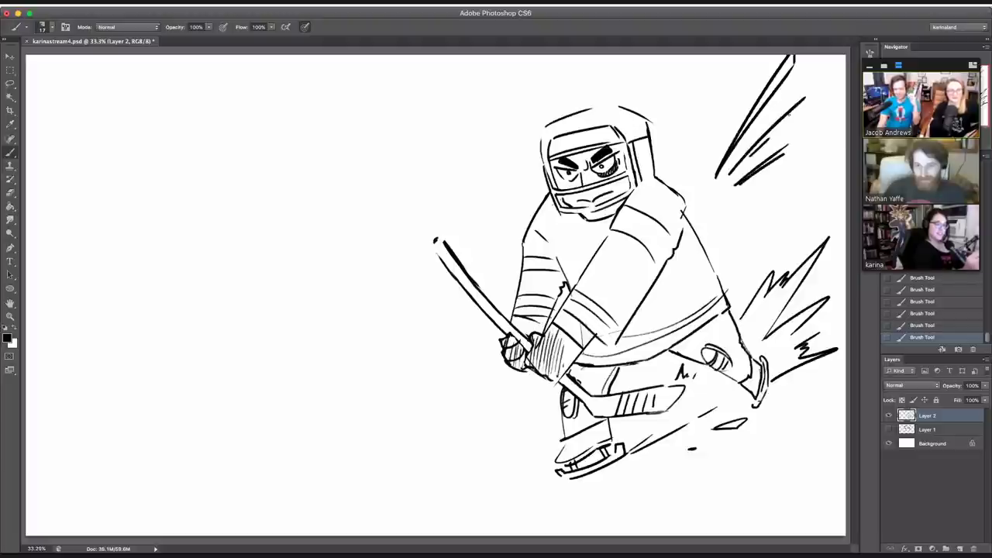
{"action": "left_click_drag", "start_coordinate": [743, 186], "coordinate": [811, 164]}
{"action": "left_click_drag", "start_coordinate": [754, 203], "coordinate": [772, 194]}
{"action": "left_click_drag", "start_coordinate": [847, 199], "coordinate": [753, 215]}
{"action": "mouse_move", "coordinate": [845, 213]}
{"action": "left_mouse_down"}
{"action": "mouse_move", "coordinate": [758, 223]}
{"action": "mouse_move", "coordinate": [817, 226]}
{"action": "left_mouse_up"}
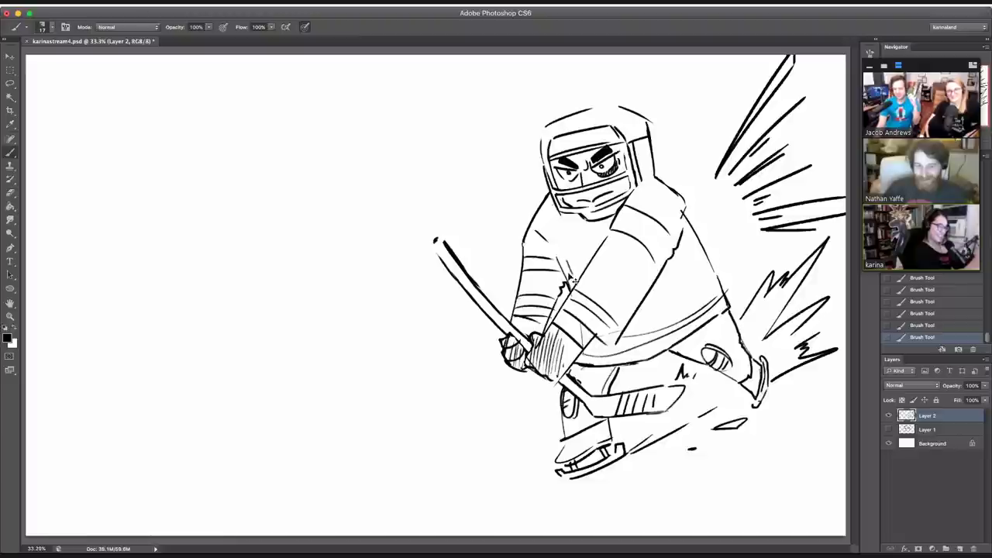
Step: Outline block letters across the jersey's chest and close the hockey stick's upper end with a flared knob
{"action": "mouse_move", "coordinate": [564, 254]}
{"action": "left_mouse_down"}
{"action": "mouse_move", "coordinate": [586, 261]}
{"action": "mouse_move", "coordinate": [577, 267]}
{"action": "mouse_move", "coordinate": [600, 237]}
{"action": "mouse_move", "coordinate": [589, 264]}
{"action": "mouse_move", "coordinate": [607, 237]}
{"action": "left_mouse_up"}
{"action": "key", "text": "super+z"}
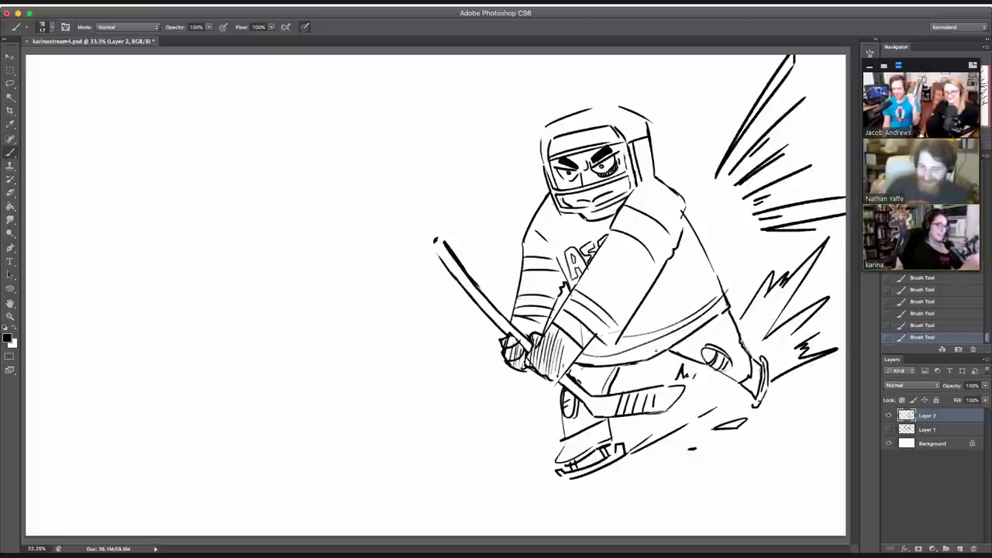
{"action": "mouse_move", "coordinate": [445, 262]}
{"action": "left_mouse_down"}
{"action": "mouse_move", "coordinate": [431, 243]}
{"action": "mouse_move", "coordinate": [436, 234]}
{"action": "mouse_move", "coordinate": [444, 240]}
{"action": "left_mouse_up"}
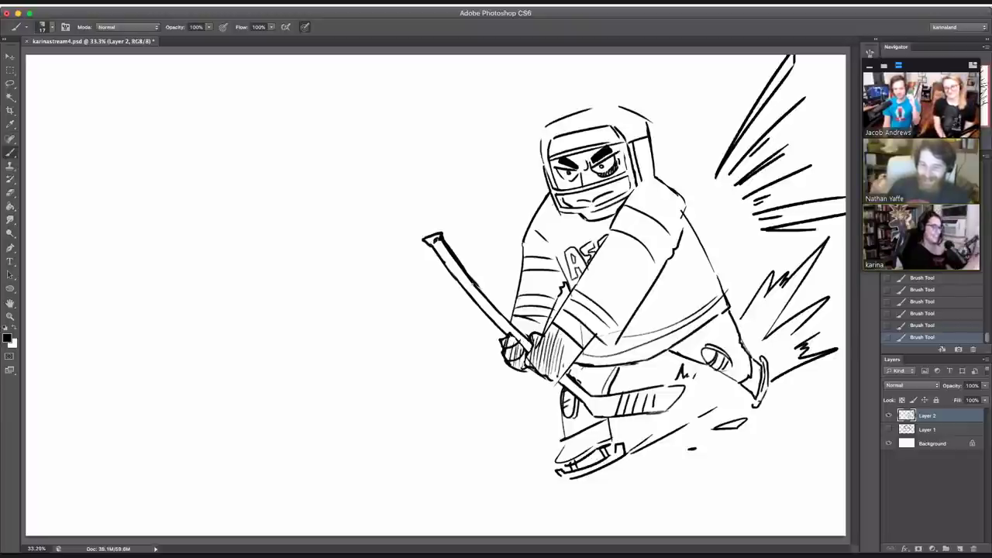
Step: Erase the far glove and the whole striped sleeve of the far arm
{"action": "mouse_move", "coordinate": [512, 348]}
{"action": "left_mouse_down"}
{"action": "mouse_move", "coordinate": [508, 364]}
{"action": "mouse_move", "coordinate": [516, 344]}
{"action": "mouse_move", "coordinate": [524, 365]}
{"action": "left_mouse_up"}
{"action": "mouse_move", "coordinate": [544, 327]}
{"action": "left_mouse_down"}
{"action": "mouse_move", "coordinate": [560, 289]}
{"action": "mouse_move", "coordinate": [533, 322]}
{"action": "mouse_move", "coordinate": [505, 303]}
{"action": "mouse_move", "coordinate": [536, 317]}
{"action": "mouse_move", "coordinate": [535, 271]}
{"action": "mouse_move", "coordinate": [514, 306]}
{"action": "mouse_move", "coordinate": [541, 216]}
{"action": "left_mouse_up"}
{"action": "key", "text": "b"}
{"action": "left_click_drag", "start_coordinate": [510, 333], "coordinate": [524, 350]}
{"action": "left_click_drag", "start_coordinate": [513, 338], "coordinate": [525, 354]}
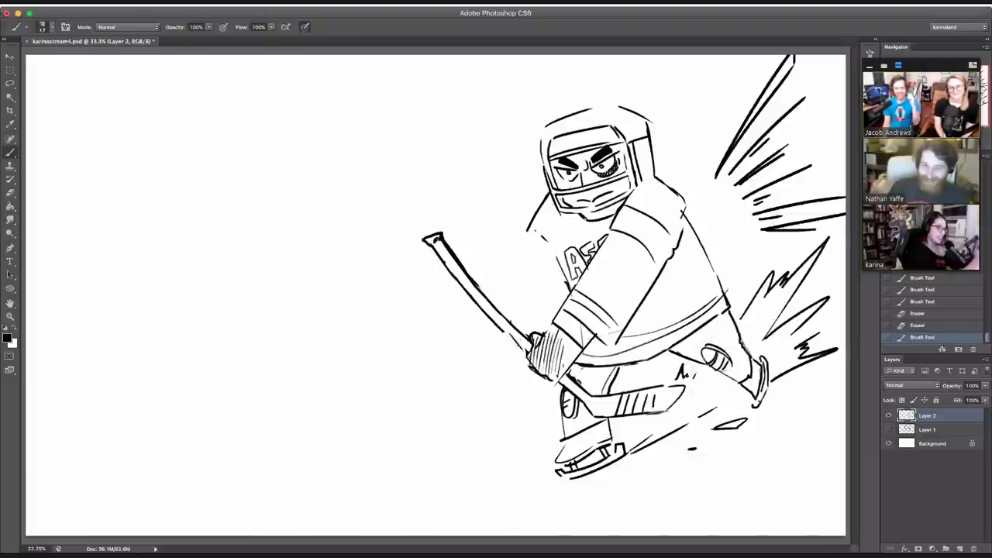
{"action": "left_click", "coordinate": [554, 285]}
{"action": "left_click_drag", "start_coordinate": [561, 285], "coordinate": [530, 310]}
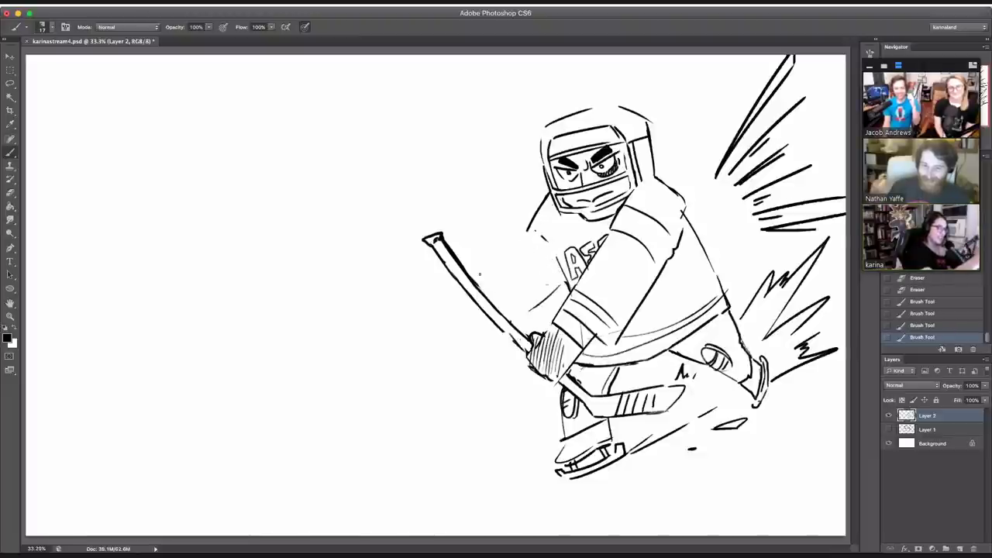
{"action": "mouse_move", "coordinate": [480, 280]}
{"action": "left_mouse_down"}
{"action": "mouse_move", "coordinate": [466, 210]}
{"action": "mouse_move", "coordinate": [490, 186]}
{"action": "mouse_move", "coordinate": [487, 164]}
{"action": "mouse_move", "coordinate": [505, 227]}
{"action": "mouse_move", "coordinate": [527, 228]}
{"action": "left_mouse_up"}
{"action": "key", "text": "ctrl+z"}
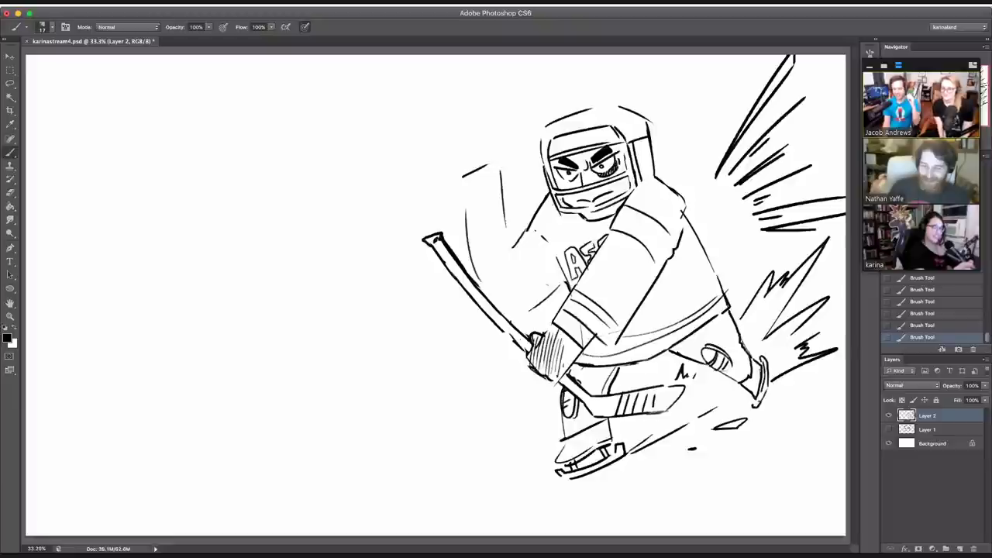
{"action": "key", "text": "super+alt+z"}
{"action": "key", "text": "super+alt+z"}
{"action": "key", "text": "super+alt+z"}
{"action": "key", "text": "super+alt+z"}
{"action": "key", "text": "super+alt+z"}
{"action": "key", "text": "super+alt+z"}
{"action": "left_click_drag", "start_coordinate": [530, 234], "coordinate": [547, 259]}
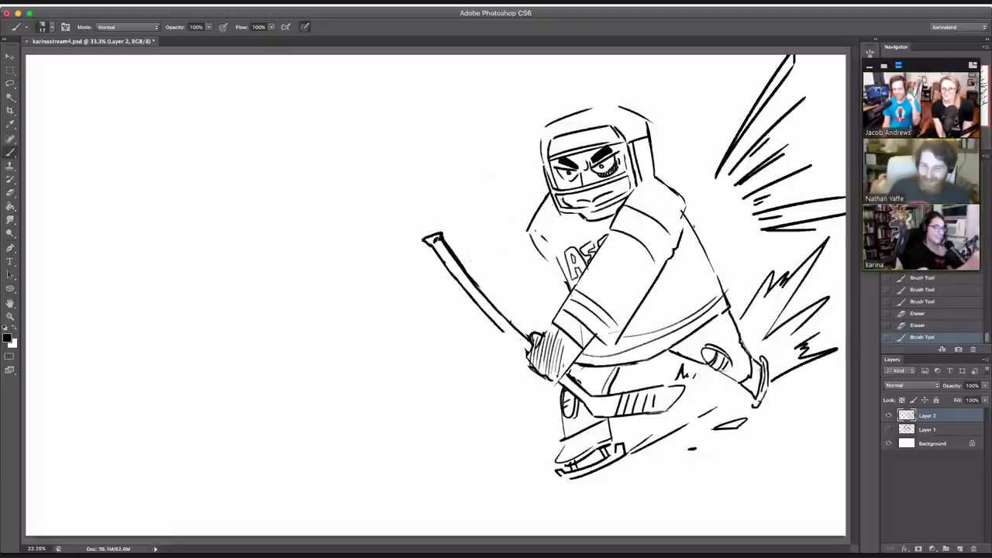
{"action": "left_click_drag", "start_coordinate": [693, 225], "coordinate": [737, 244]}
{"action": "left_click_drag", "start_coordinate": [736, 247], "coordinate": [726, 253]}
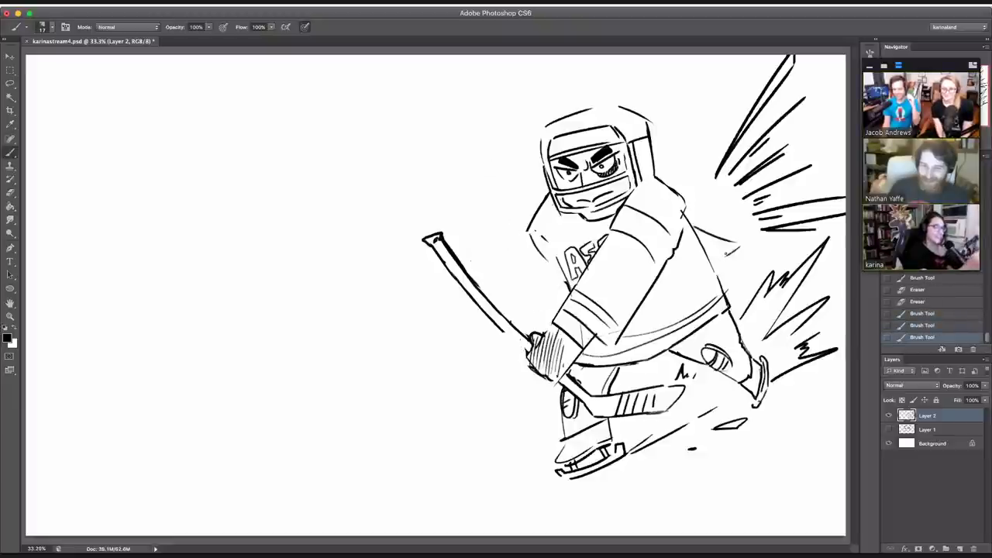
{"action": "left_click", "coordinate": [914, 301]}
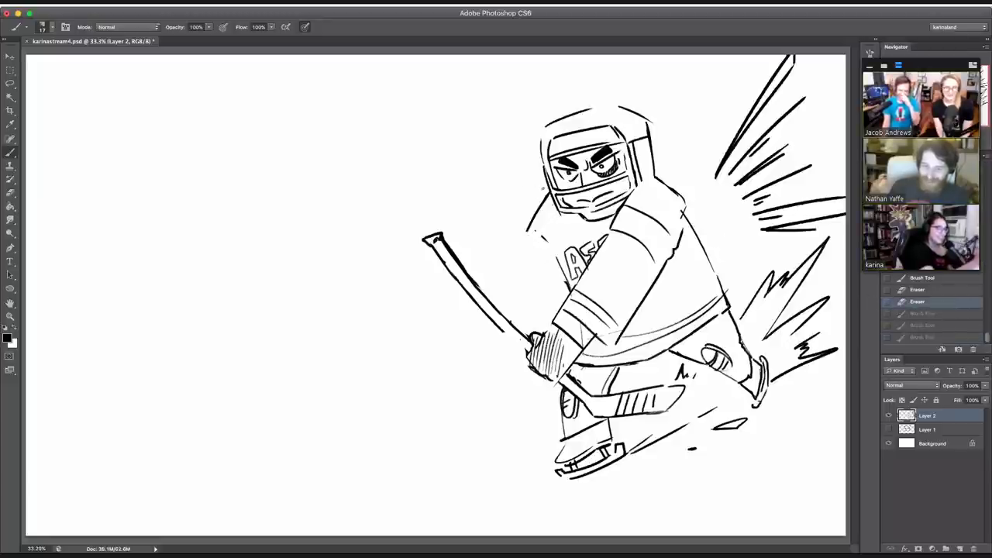
{"action": "mouse_move", "coordinate": [543, 186]}
{"action": "left_mouse_down"}
{"action": "mouse_move", "coordinate": [494, 216]}
{"action": "mouse_move", "coordinate": [462, 263]}
{"action": "left_mouse_up"}
{"action": "left_click_drag", "start_coordinate": [457, 300], "coordinate": [476, 334]}
{"action": "mouse_move", "coordinate": [502, 279]}
{"action": "left_mouse_down"}
{"action": "mouse_move", "coordinate": [496, 308]}
{"action": "mouse_move", "coordinate": [534, 254]}
{"action": "left_mouse_up"}
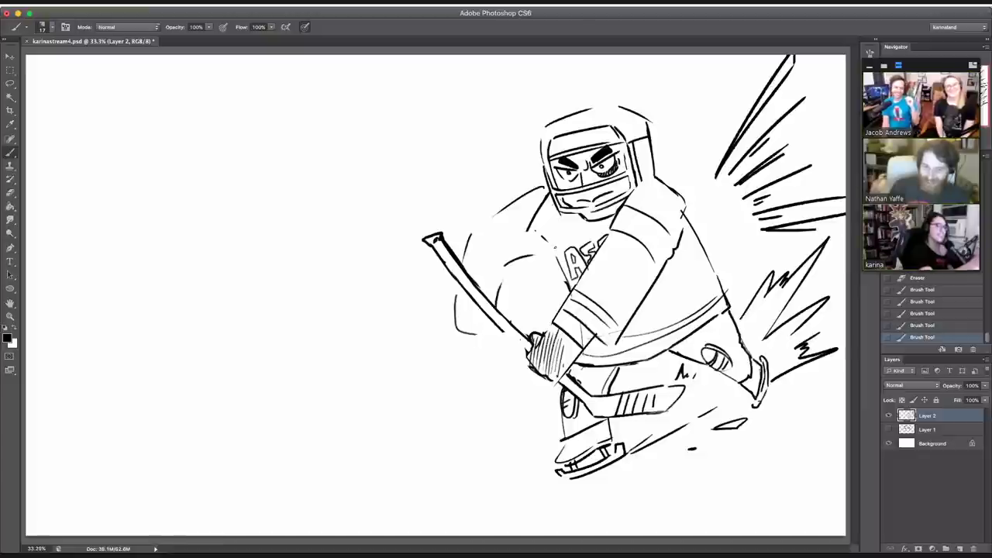
{"action": "left_click", "coordinate": [908, 277]}
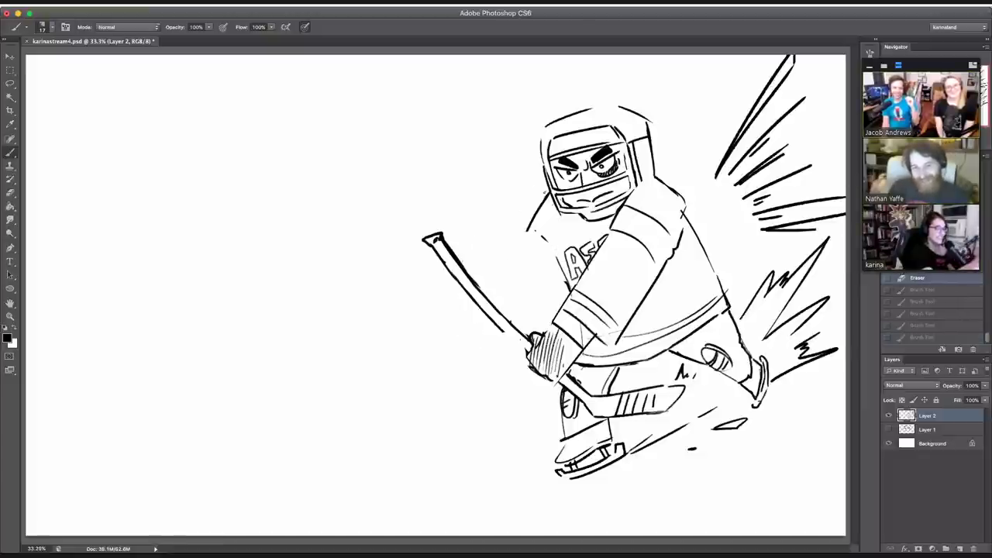
{"action": "mouse_move", "coordinate": [546, 193]}
{"action": "left_mouse_down"}
{"action": "mouse_move", "coordinate": [527, 233]}
{"action": "mouse_move", "coordinate": [549, 259]}
{"action": "left_mouse_up"}
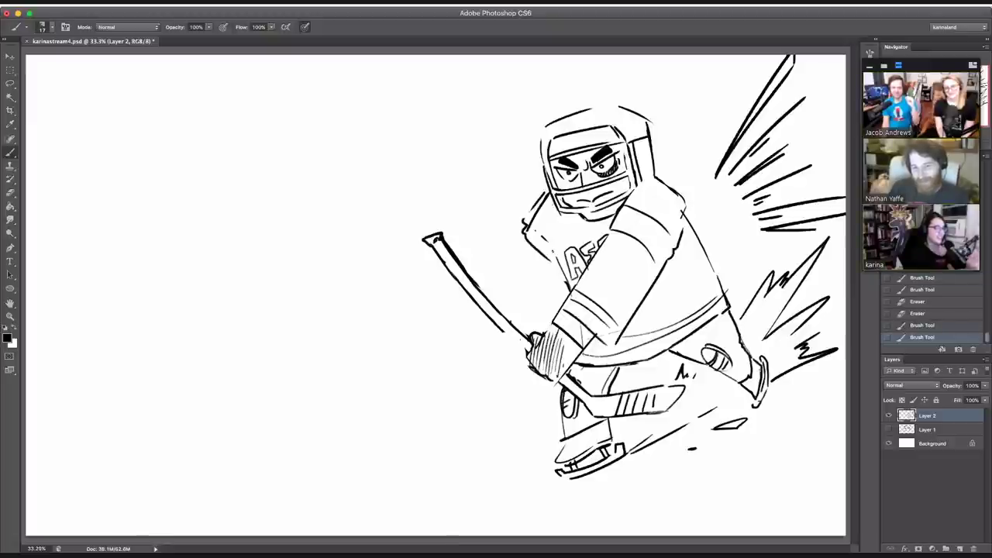
{"action": "key", "text": "super+alt+z"}
{"action": "key", "text": "super+alt+z"}
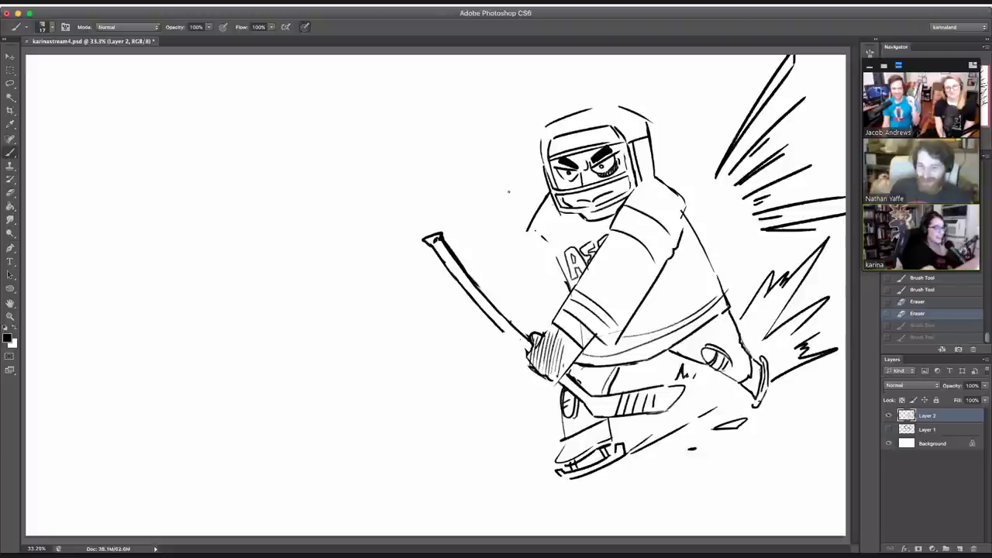
Step: Redraw the far arm as a forward-reaching sleeve with a banded cuff above the stick, and erase the stray line beneath it
{"action": "mouse_move", "coordinate": [522, 193]}
{"action": "left_mouse_down"}
{"action": "mouse_move", "coordinate": [546, 191]}
{"action": "mouse_move", "coordinate": [476, 252]}
{"action": "mouse_move", "coordinate": [497, 295]}
{"action": "left_mouse_up"}
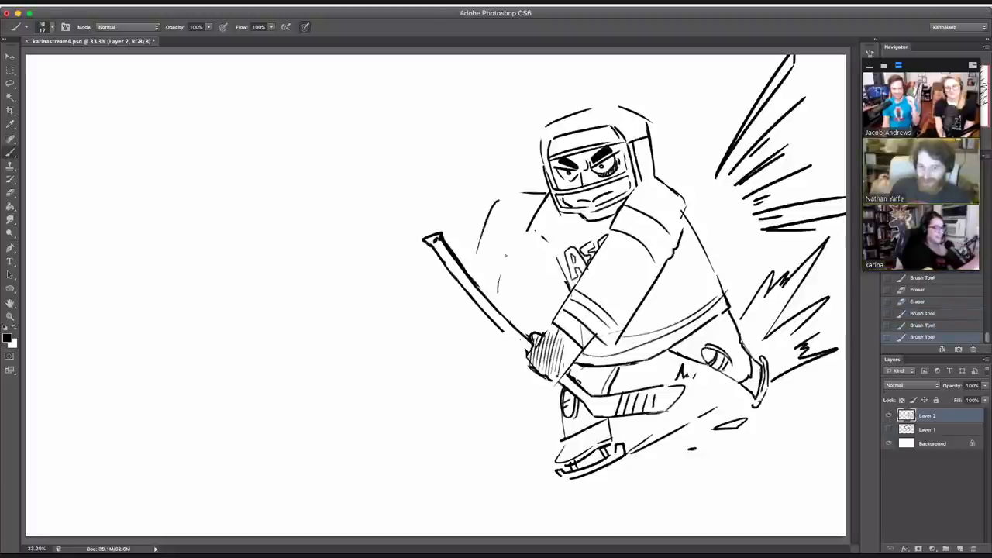
{"action": "mouse_move", "coordinate": [505, 254]}
{"action": "left_mouse_down"}
{"action": "mouse_move", "coordinate": [541, 249]}
{"action": "mouse_move", "coordinate": [546, 198]}
{"action": "left_mouse_up"}
{"action": "left_click_drag", "start_coordinate": [504, 276], "coordinate": [497, 287]}
{"action": "mouse_move", "coordinate": [486, 226]}
{"action": "left_mouse_down"}
{"action": "mouse_move", "coordinate": [473, 261]}
{"action": "mouse_move", "coordinate": [501, 276]}
{"action": "mouse_move", "coordinate": [497, 200]}
{"action": "left_mouse_up"}
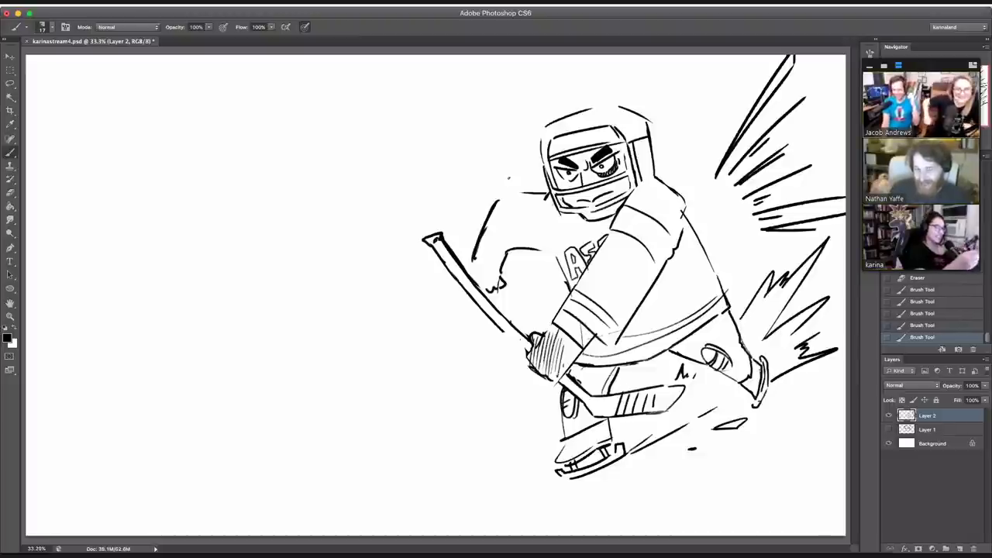
{"action": "mouse_move", "coordinate": [472, 256]}
{"action": "left_mouse_down"}
{"action": "mouse_move", "coordinate": [505, 273]}
{"action": "mouse_move", "coordinate": [511, 237]}
{"action": "mouse_move", "coordinate": [535, 252]}
{"action": "left_mouse_up"}
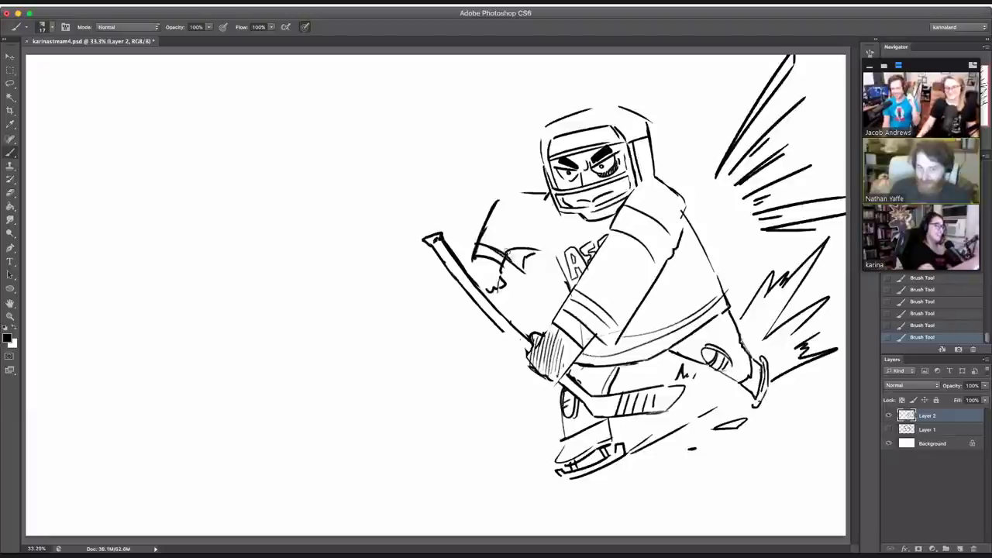
{"action": "left_click_drag", "start_coordinate": [519, 248], "coordinate": [535, 246]}
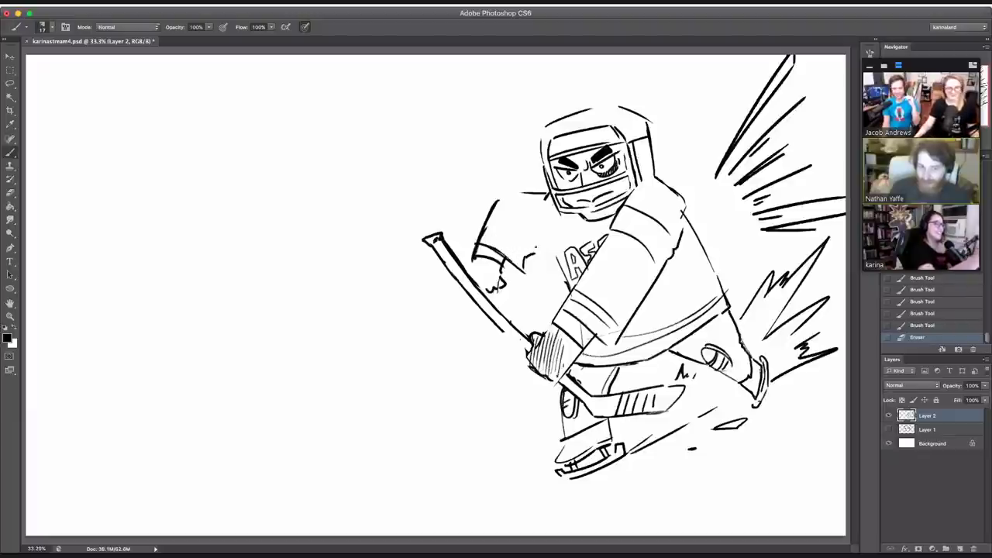
Step: Draw a jagged lightning-shaped divider running diagonally down the canvas between the blank area and the hockey player
{"action": "left_click_drag", "start_coordinate": [281, 58], "coordinate": [351, 218]}
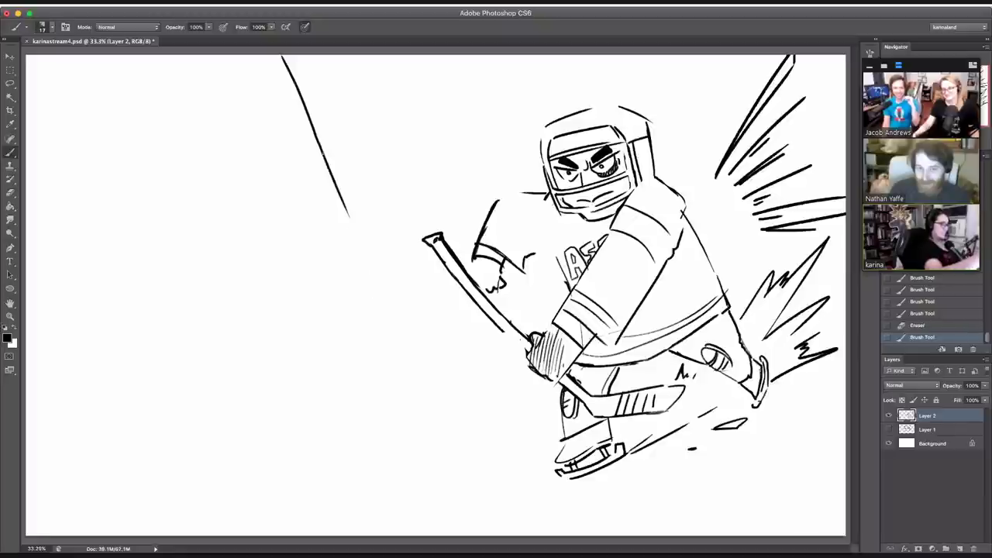
{"action": "key", "text": "ctrl+z"}
{"action": "mouse_move", "coordinate": [299, 57]}
{"action": "left_mouse_down"}
{"action": "mouse_move", "coordinate": [395, 341]}
{"action": "mouse_move", "coordinate": [377, 275]}
{"action": "mouse_move", "coordinate": [351, 277]}
{"action": "mouse_move", "coordinate": [358, 288]}
{"action": "mouse_move", "coordinate": [332, 270]}
{"action": "mouse_move", "coordinate": [355, 292]}
{"action": "mouse_move", "coordinate": [417, 418]}
{"action": "mouse_move", "coordinate": [442, 504]}
{"action": "mouse_move", "coordinate": [422, 425]}
{"action": "mouse_move", "coordinate": [443, 432]}
{"action": "mouse_move", "coordinate": [499, 535]}
{"action": "left_mouse_up"}
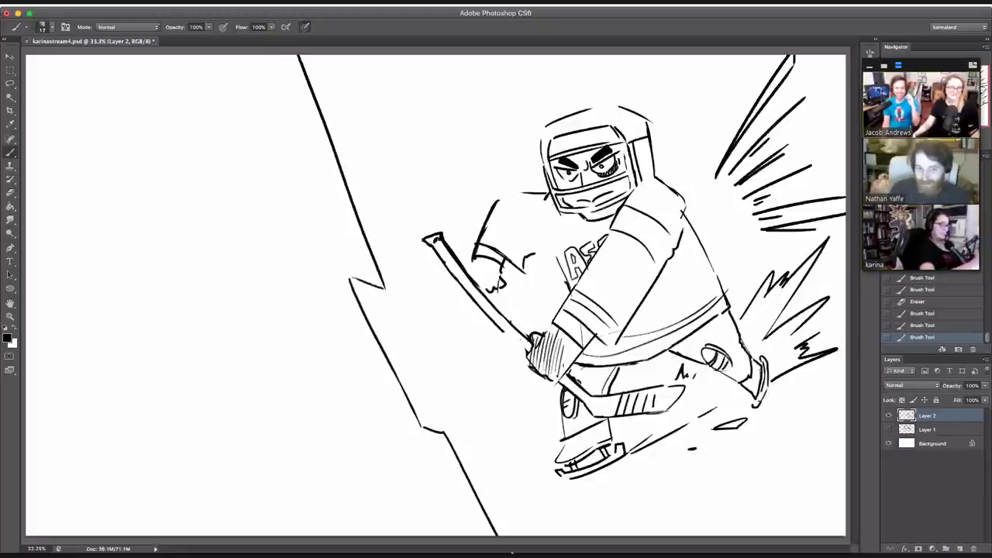
{"action": "key", "text": "super+z"}
Step: Double the jagged divider with a parallel second stroke from its lower end up to the canvas's upper edge
{"action": "mouse_move", "coordinate": [426, 437]}
{"action": "left_mouse_down"}
{"action": "mouse_move", "coordinate": [433, 418]}
{"action": "mouse_move", "coordinate": [491, 535]}
{"action": "mouse_move", "coordinate": [434, 406]}
{"action": "mouse_move", "coordinate": [425, 418]}
{"action": "mouse_move", "coordinate": [356, 288]}
{"action": "mouse_move", "coordinate": [387, 292]}
{"action": "left_mouse_up"}
{"action": "mouse_move", "coordinate": [383, 257]}
{"action": "left_mouse_down"}
{"action": "mouse_move", "coordinate": [393, 294]}
{"action": "mouse_move", "coordinate": [277, 14]}
{"action": "left_mouse_up"}
{"action": "key", "text": "super+z"}
{"action": "left_click_drag", "start_coordinate": [393, 293], "coordinate": [317, 56]}
{"action": "key", "text": "super+z"}
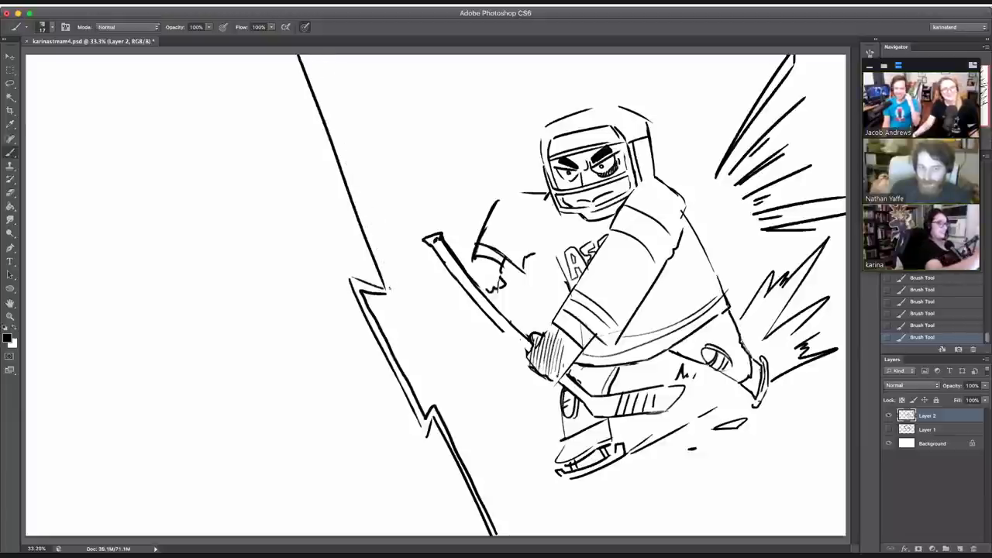
{"action": "left_click_drag", "start_coordinate": [390, 287], "coordinate": [315, 54]}
{"action": "key", "text": "ctrl+z"}
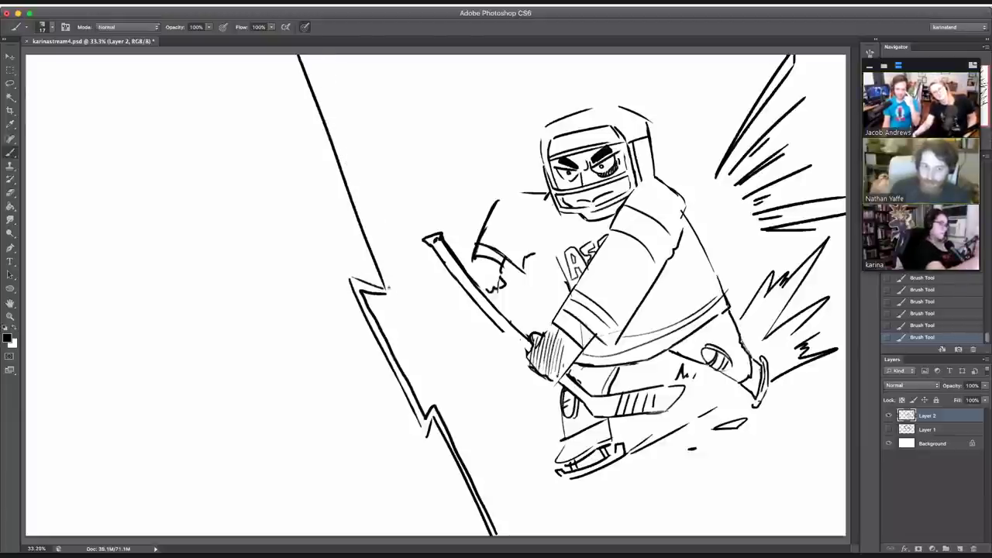
{"action": "left_click_drag", "start_coordinate": [388, 287], "coordinate": [376, 245]}
{"action": "key", "text": "ctrl+z"}
{"action": "left_click_drag", "start_coordinate": [392, 292], "coordinate": [353, 182]}
{"action": "key", "text": "ctrl+z"}
{"action": "left_click_drag", "start_coordinate": [391, 292], "coordinate": [301, 54]}
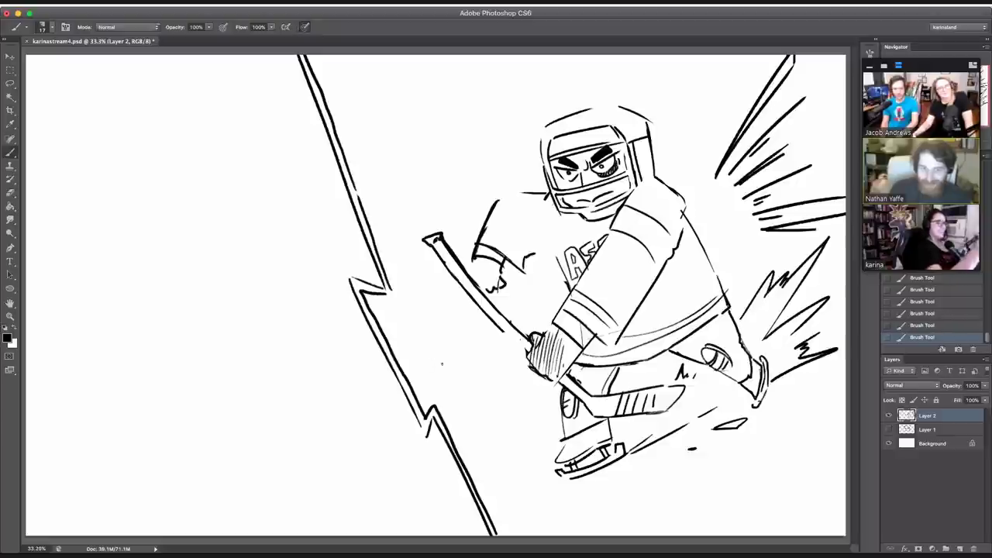
Step: Draw the rink boards behind the stick as two slanted horizontal edges, with a tapered glass post rising above them
{"action": "left_click_drag", "start_coordinate": [389, 339], "coordinate": [465, 326]}
{"action": "key", "text": "super+z"}
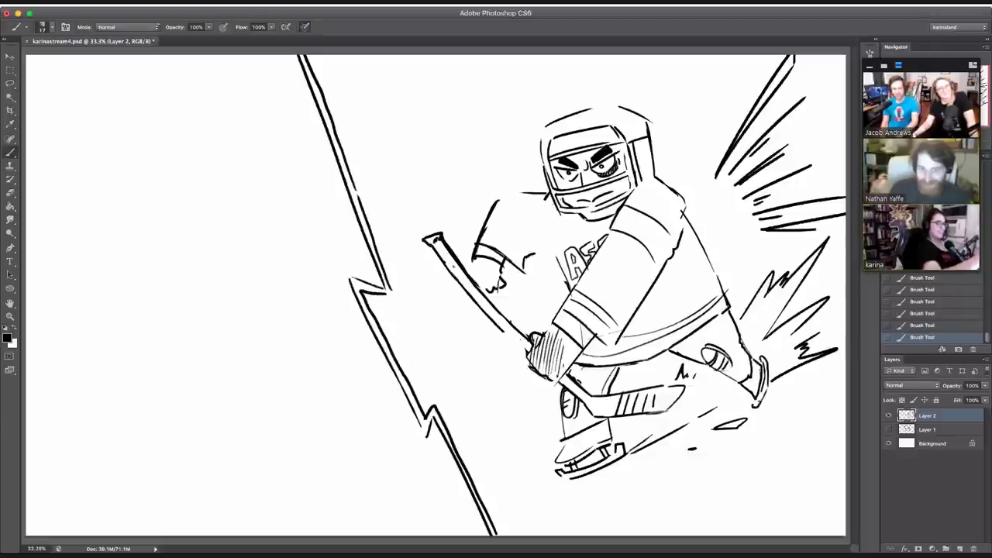
{"action": "left_click_drag", "start_coordinate": [385, 272], "coordinate": [431, 265]}
{"action": "left_click_drag", "start_coordinate": [415, 386], "coordinate": [493, 372]}
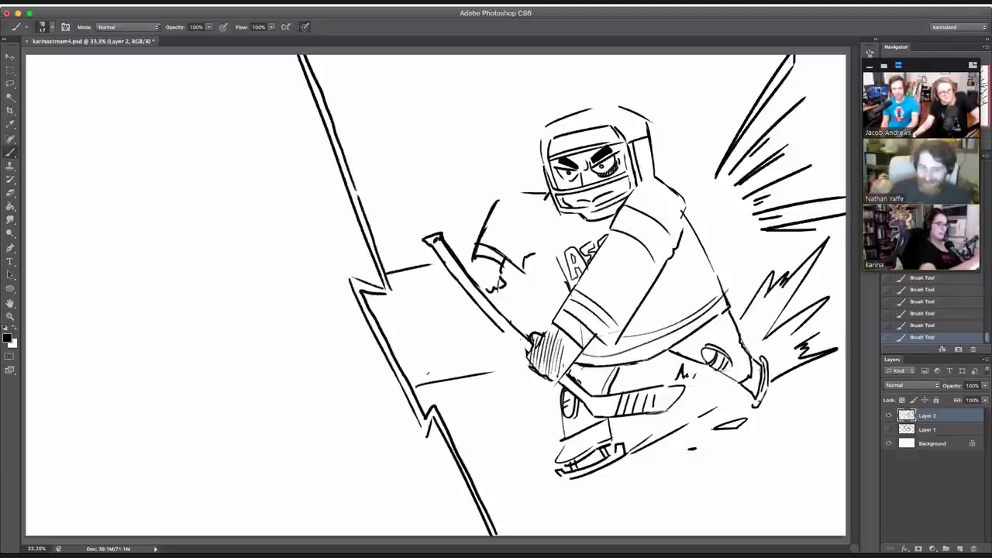
{"action": "key", "text": "super+z"}
{"action": "left_click_drag", "start_coordinate": [411, 377], "coordinate": [510, 353]}
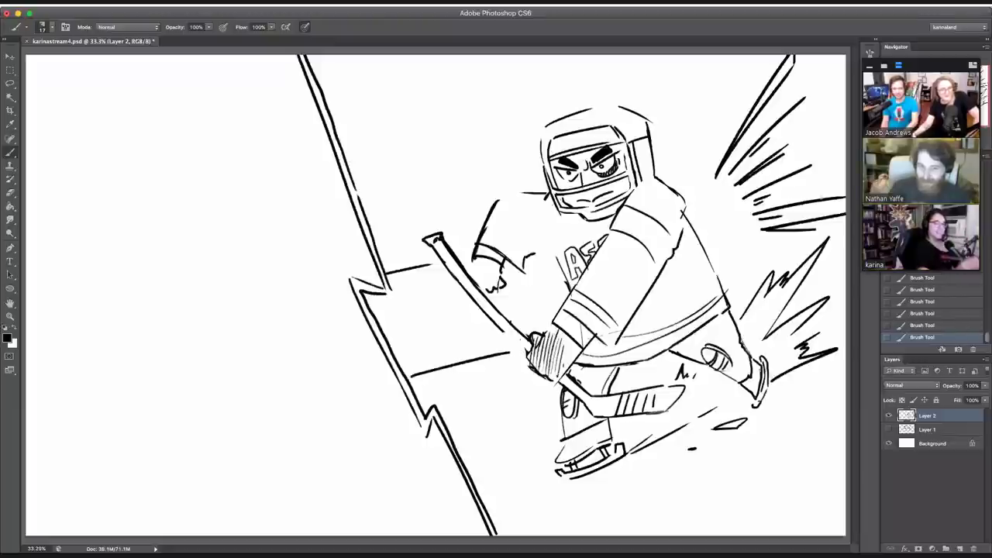
{"action": "mouse_move", "coordinate": [389, 144]}
{"action": "left_mouse_down"}
{"action": "mouse_move", "coordinate": [400, 264]}
{"action": "mouse_move", "coordinate": [386, 109]}
{"action": "left_mouse_up"}
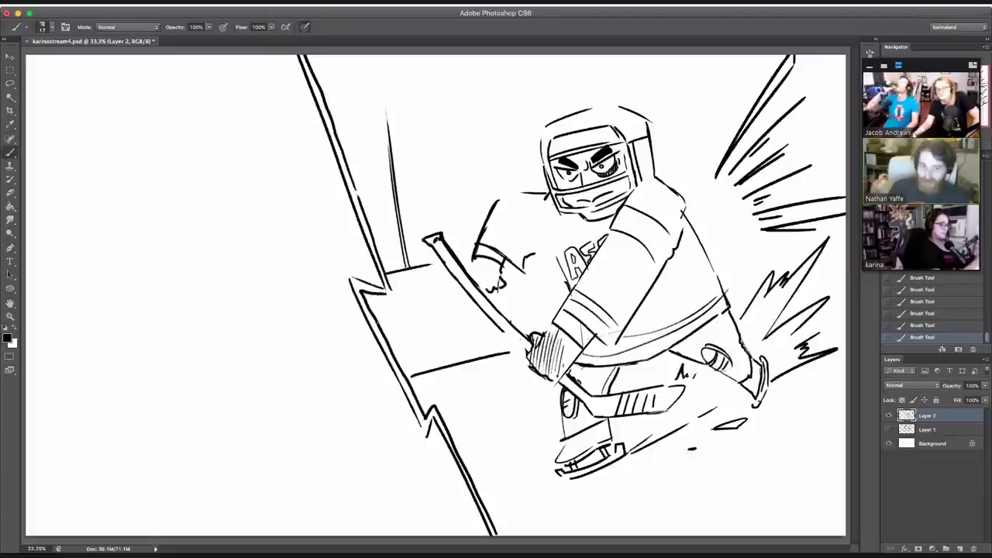
Step: Letter "RAYMOND" in outlined block capitals across the rink boards, partly hidden behind the stick and the player
{"action": "mouse_move", "coordinate": [370, 306]}
{"action": "left_mouse_down"}
{"action": "mouse_move", "coordinate": [407, 358]}
{"action": "mouse_move", "coordinate": [385, 324]}
{"action": "mouse_move", "coordinate": [413, 300]}
{"action": "mouse_move", "coordinate": [435, 345]}
{"action": "left_mouse_up"}
{"action": "mouse_move", "coordinate": [407, 354]}
{"action": "left_mouse_down"}
{"action": "mouse_move", "coordinate": [432, 346]}
{"action": "mouse_move", "coordinate": [422, 313]}
{"action": "mouse_move", "coordinate": [437, 308]}
{"action": "mouse_move", "coordinate": [445, 346]}
{"action": "left_mouse_up"}
{"action": "mouse_move", "coordinate": [456, 288]}
{"action": "left_mouse_down"}
{"action": "mouse_move", "coordinate": [444, 332]}
{"action": "mouse_move", "coordinate": [445, 307]}
{"action": "mouse_move", "coordinate": [466, 344]}
{"action": "mouse_move", "coordinate": [474, 313]}
{"action": "mouse_move", "coordinate": [487, 327]}
{"action": "left_mouse_up"}
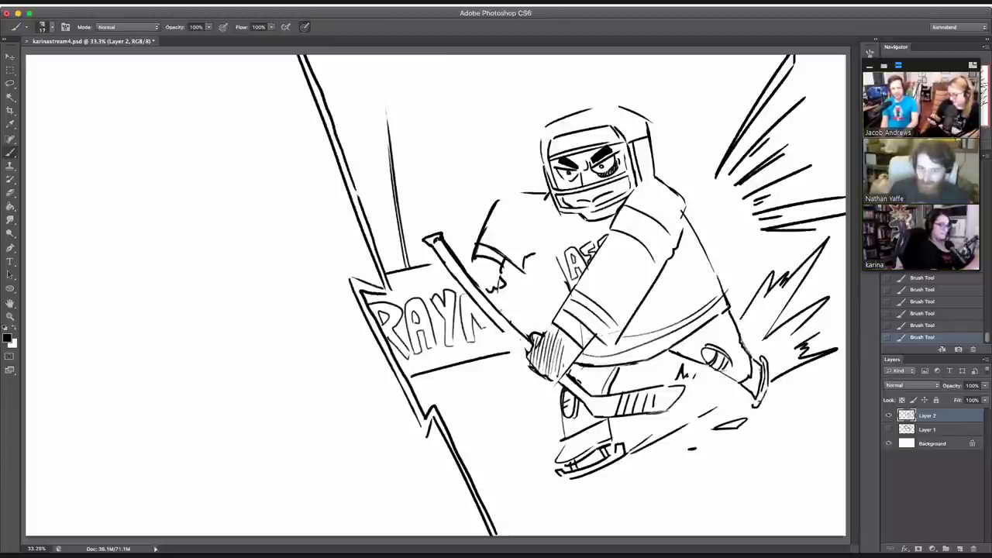
{"action": "mouse_move", "coordinate": [505, 291]}
{"action": "left_mouse_down"}
{"action": "mouse_move", "coordinate": [514, 318]}
{"action": "mouse_move", "coordinate": [532, 284]}
{"action": "mouse_move", "coordinate": [540, 308]}
{"action": "left_mouse_up"}
{"action": "key", "text": "super+z"}
{"action": "mouse_move", "coordinate": [539, 307]}
{"action": "left_mouse_down"}
{"action": "mouse_move", "coordinate": [547, 274]}
{"action": "mouse_move", "coordinate": [538, 322]}
{"action": "mouse_move", "coordinate": [545, 308]}
{"action": "left_mouse_up"}
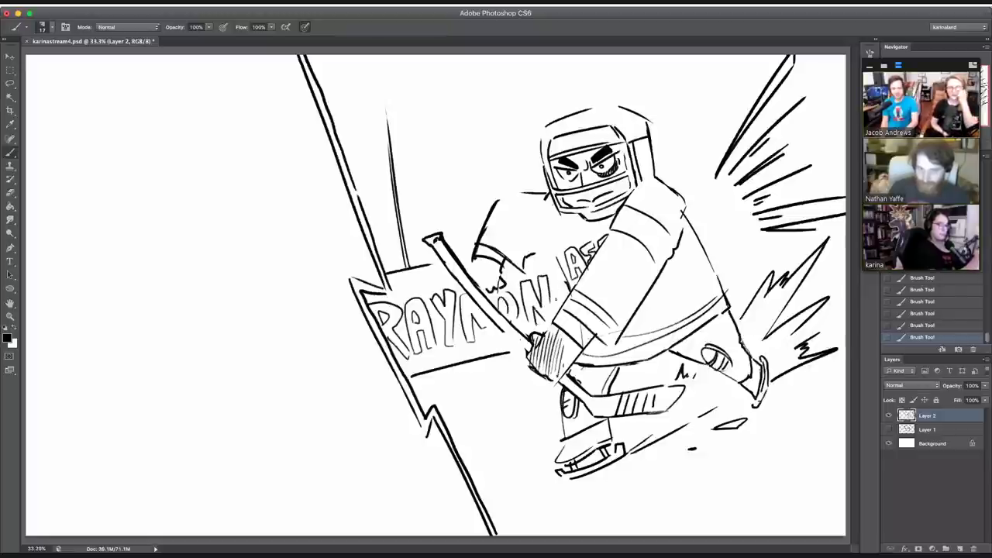
{"action": "left_click_drag", "start_coordinate": [559, 271], "coordinate": [554, 301]}
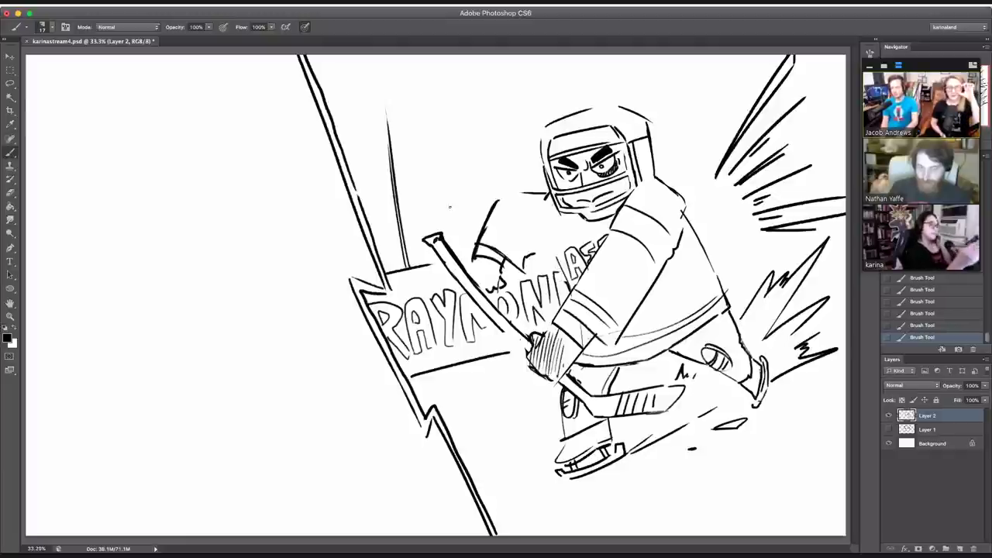
Step: Outline a spectator's round head above the boards and add more action lines above the player's back
{"action": "mouse_move", "coordinate": [450, 177]}
{"action": "left_mouse_down"}
{"action": "mouse_move", "coordinate": [451, 219]}
{"action": "mouse_move", "coordinate": [440, 210]}
{"action": "mouse_move", "coordinate": [445, 179]}
{"action": "mouse_move", "coordinate": [474, 162]}
{"action": "mouse_move", "coordinate": [509, 183]}
{"action": "left_mouse_up"}
{"action": "key", "text": "super+z"}
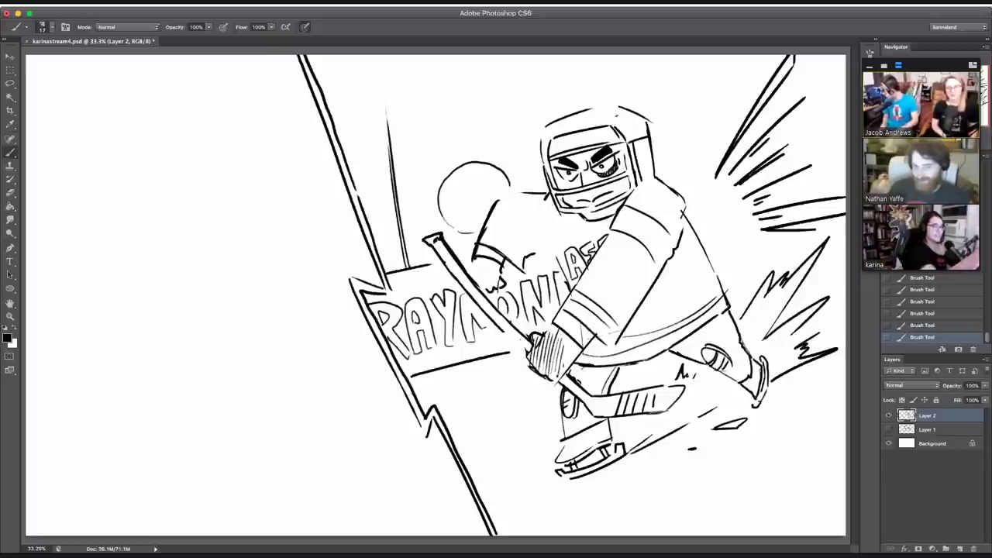
{"action": "left_click_drag", "start_coordinate": [675, 146], "coordinate": [685, 55]}
{"action": "mouse_move", "coordinate": [693, 55]}
{"action": "left_mouse_down"}
{"action": "mouse_move", "coordinate": [672, 145]}
{"action": "mouse_move", "coordinate": [702, 138]}
{"action": "left_mouse_up"}
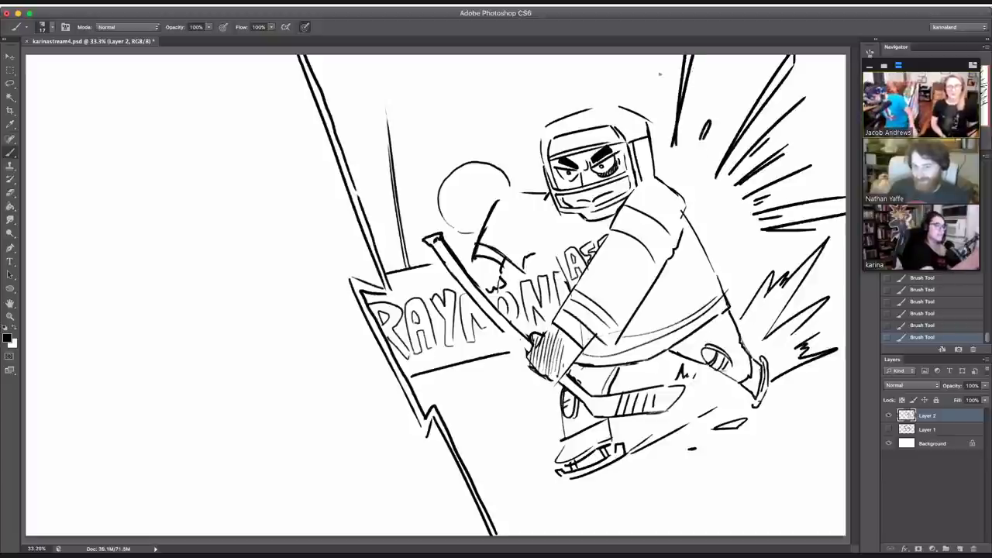
Step: Give the spectator pointed cat ears, a hair tuft, browline glasses, eyes and a small cat mouth
{"action": "mouse_move", "coordinate": [440, 190]}
{"action": "left_mouse_down"}
{"action": "mouse_move", "coordinate": [462, 158]}
{"action": "mouse_move", "coordinate": [501, 171]}
{"action": "left_mouse_up"}
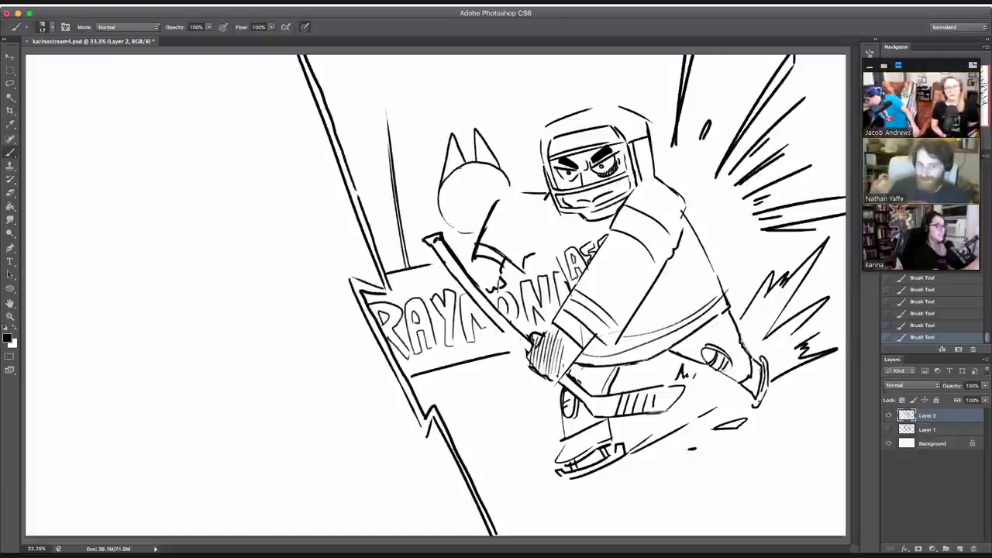
{"action": "left_click_drag", "start_coordinate": [464, 184], "coordinate": [487, 172]}
{"action": "left_click_drag", "start_coordinate": [436, 199], "coordinate": [508, 177]}
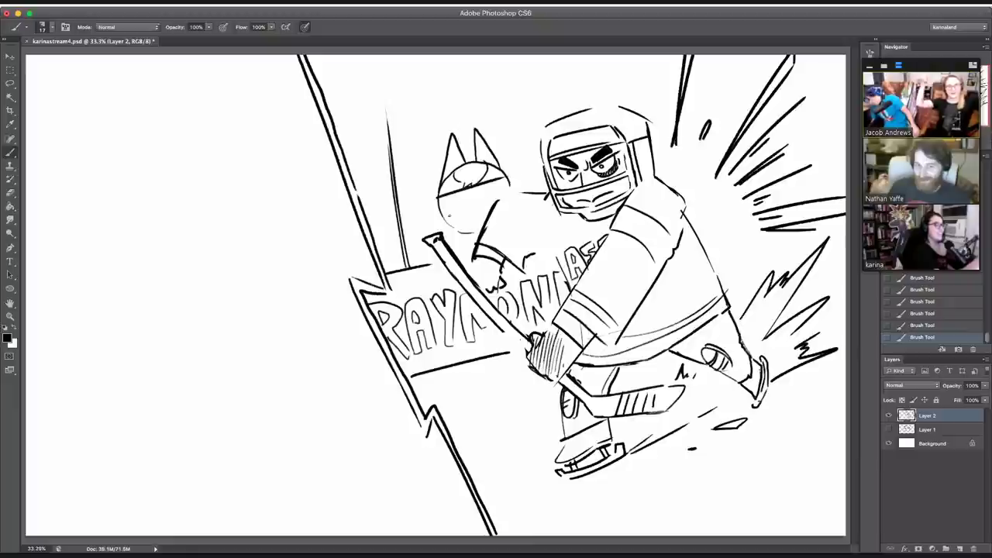
{"action": "mouse_move", "coordinate": [443, 214]}
{"action": "left_mouse_down"}
{"action": "mouse_move", "coordinate": [474, 213]}
{"action": "mouse_move", "coordinate": [448, 217]}
{"action": "mouse_move", "coordinate": [471, 209]}
{"action": "mouse_move", "coordinate": [468, 190]}
{"action": "mouse_move", "coordinate": [480, 199]}
{"action": "left_mouse_up"}
{"action": "key", "text": "super+z"}
{"action": "left_click_drag", "start_coordinate": [477, 204], "coordinate": [509, 189]}
{"action": "left_click_drag", "start_coordinate": [447, 207], "coordinate": [448, 201]}
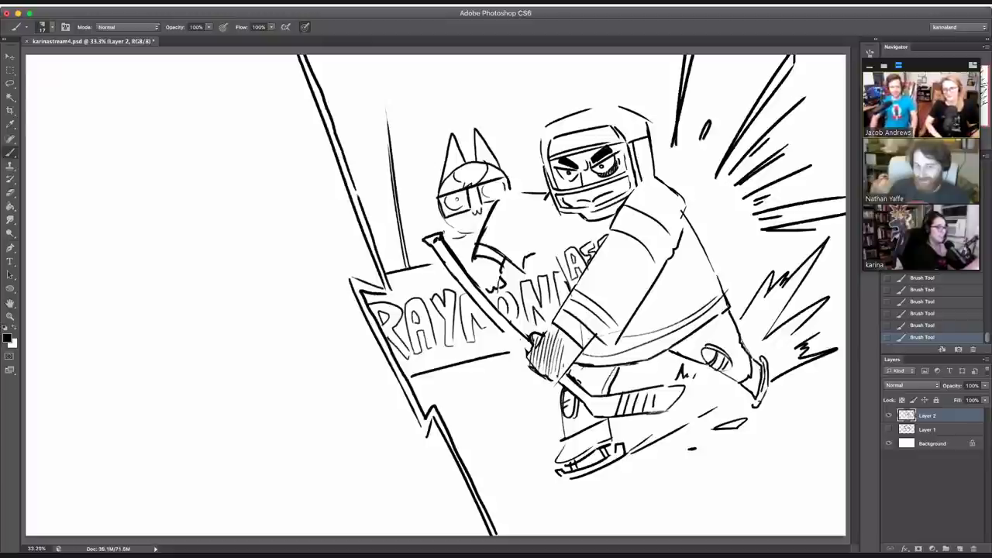
Step: Draw the cat spectator's raised paws on both sides and clean up the lines under its chin
{"action": "mouse_move", "coordinate": [429, 212]}
{"action": "left_mouse_down"}
{"action": "mouse_move", "coordinate": [426, 232]}
{"action": "mouse_move", "coordinate": [443, 227]}
{"action": "mouse_move", "coordinate": [470, 236]}
{"action": "mouse_move", "coordinate": [467, 246]}
{"action": "left_mouse_up"}
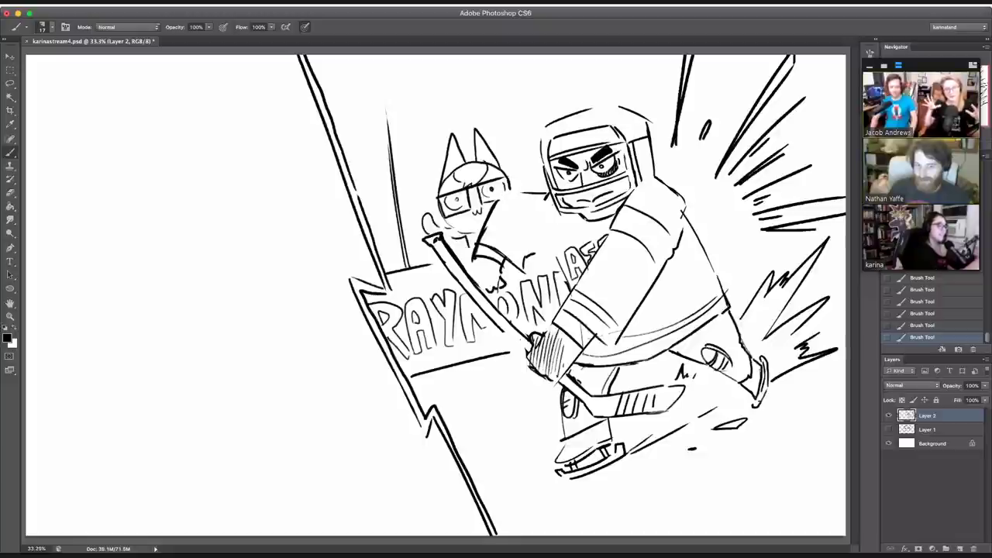
{"action": "left_click_drag", "start_coordinate": [532, 184], "coordinate": [525, 192]}
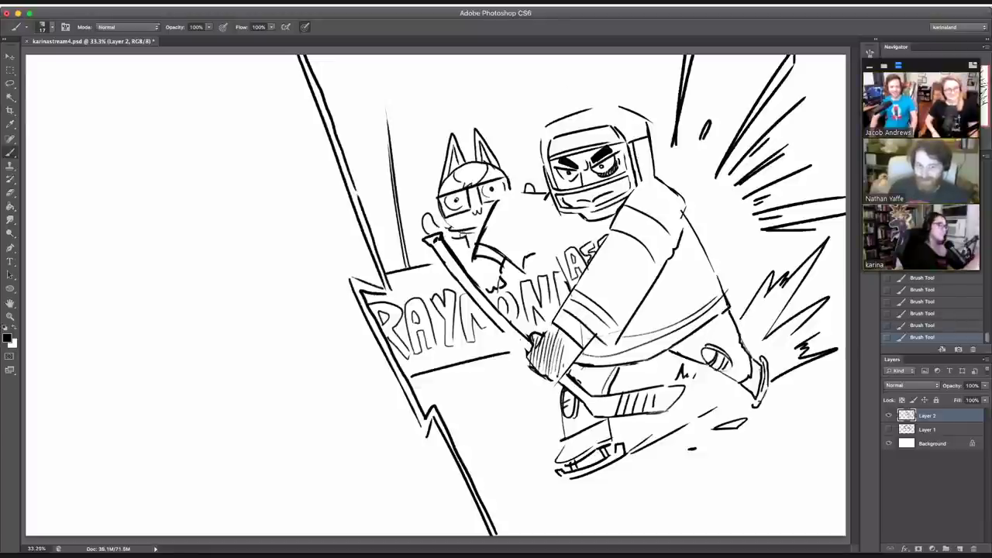
{"action": "left_click_drag", "start_coordinate": [457, 235], "coordinate": [471, 233]}
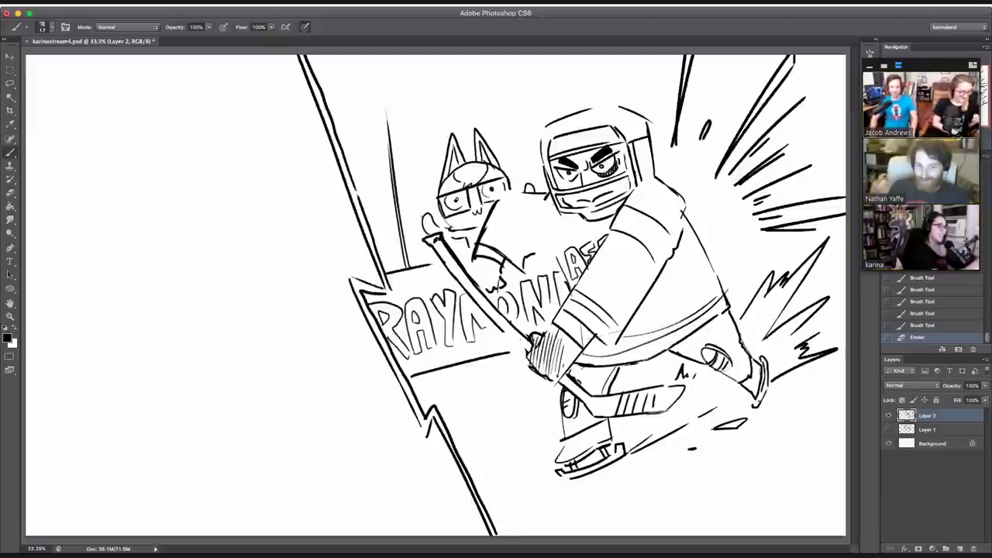
Step: Draw a small paddle-shaped sign on a handle in each of the cat's raised paws
{"action": "mouse_move", "coordinate": [428, 194]}
{"action": "left_mouse_down"}
{"action": "mouse_move", "coordinate": [415, 226]}
{"action": "mouse_move", "coordinate": [436, 187]}
{"action": "mouse_move", "coordinate": [418, 193]}
{"action": "mouse_move", "coordinate": [420, 209]}
{"action": "mouse_move", "coordinate": [438, 178]}
{"action": "left_mouse_up"}
{"action": "key", "text": "e"}
{"action": "key", "text": "b"}
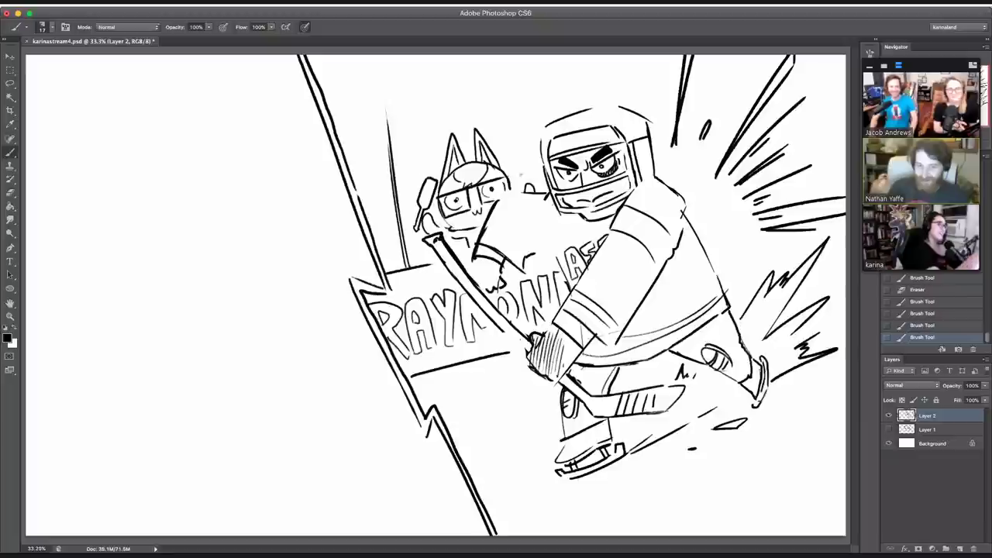
{"action": "mouse_move", "coordinate": [525, 183]}
{"action": "left_mouse_down"}
{"action": "mouse_move", "coordinate": [541, 191]}
{"action": "mouse_move", "coordinate": [538, 174]}
{"action": "mouse_move", "coordinate": [523, 175]}
{"action": "mouse_move", "coordinate": [530, 166]}
{"action": "mouse_move", "coordinate": [526, 177]}
{"action": "left_mouse_up"}
{"action": "key", "text": "super+z"}
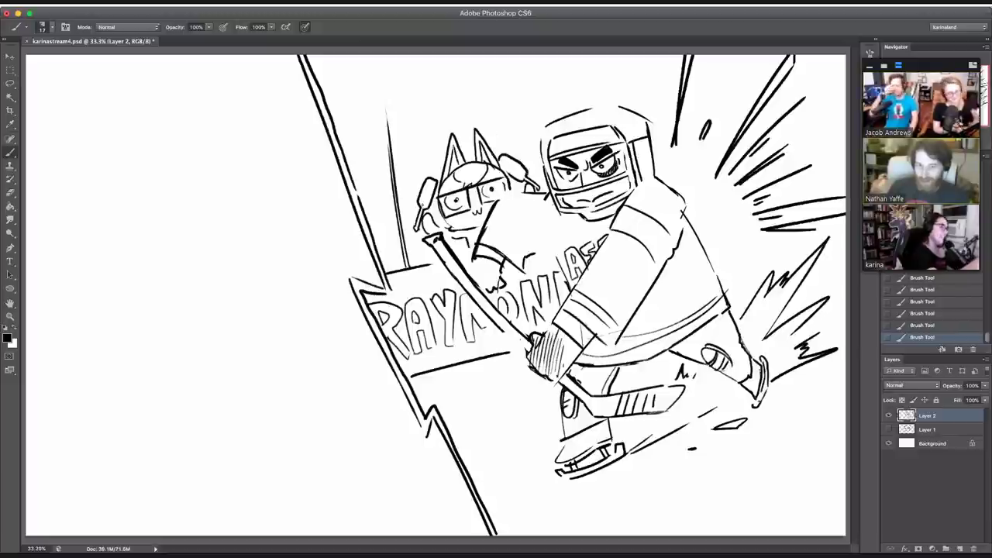
{"action": "left_click_drag", "start_coordinate": [423, 197], "coordinate": [428, 205]}
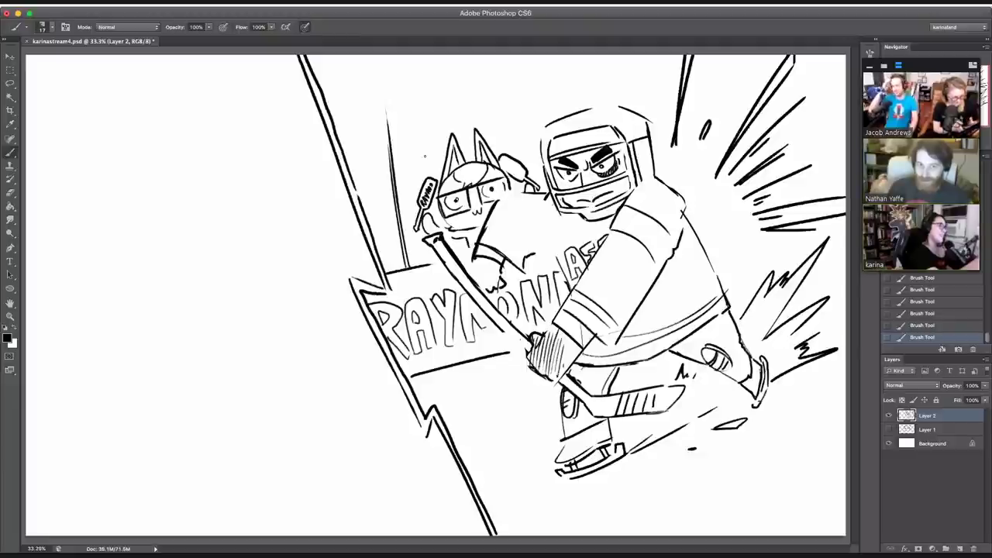
{"action": "left_click", "coordinate": [913, 301]}
{"action": "left_click", "coordinate": [914, 266]}
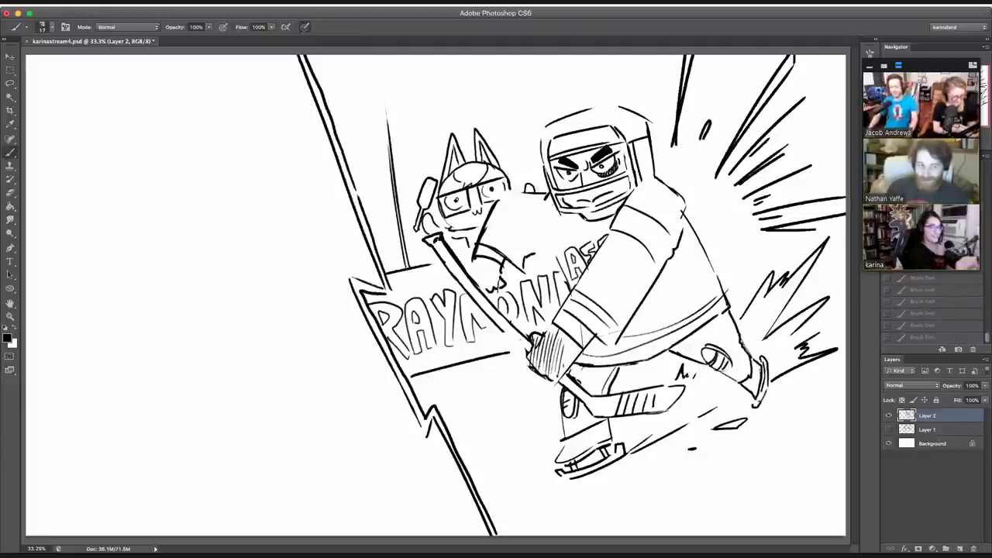
{"action": "left_click", "coordinate": [918, 279]}
{"action": "left_click", "coordinate": [917, 268]}
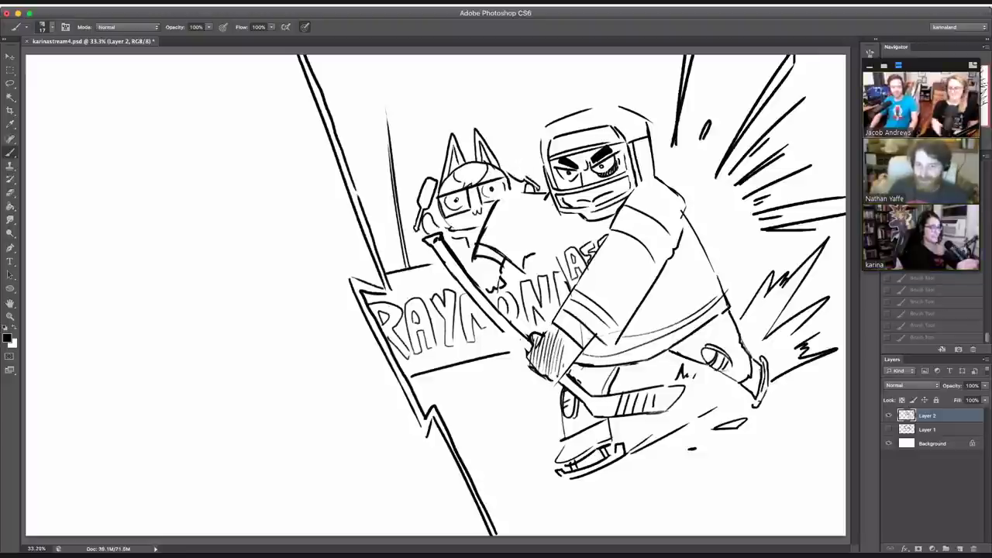
{"action": "left_click", "coordinate": [917, 273]}
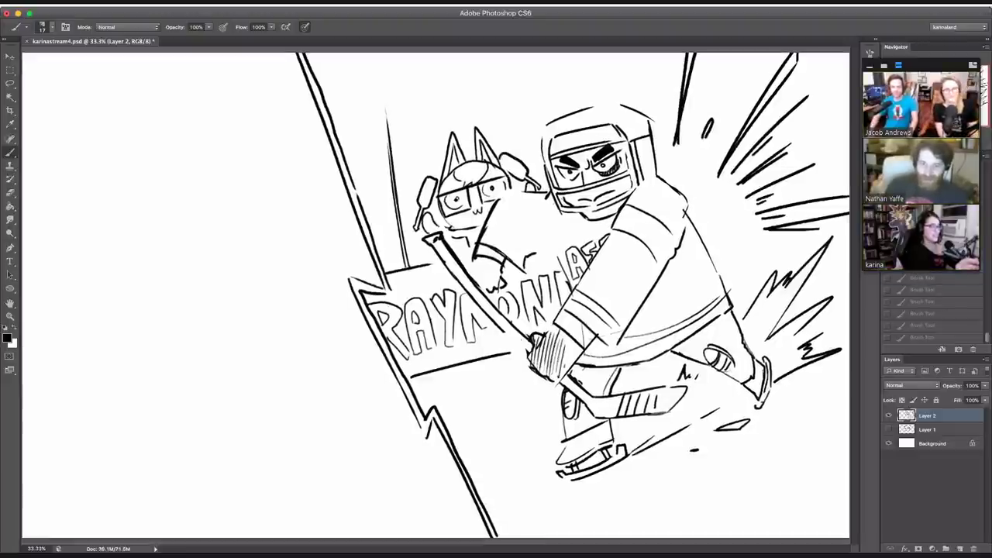
Step: Letter "RAYMOND" and "ASS" on the cat's two paddle signs with a 6 px brush
{"action": "key", "text": "super+plus"}
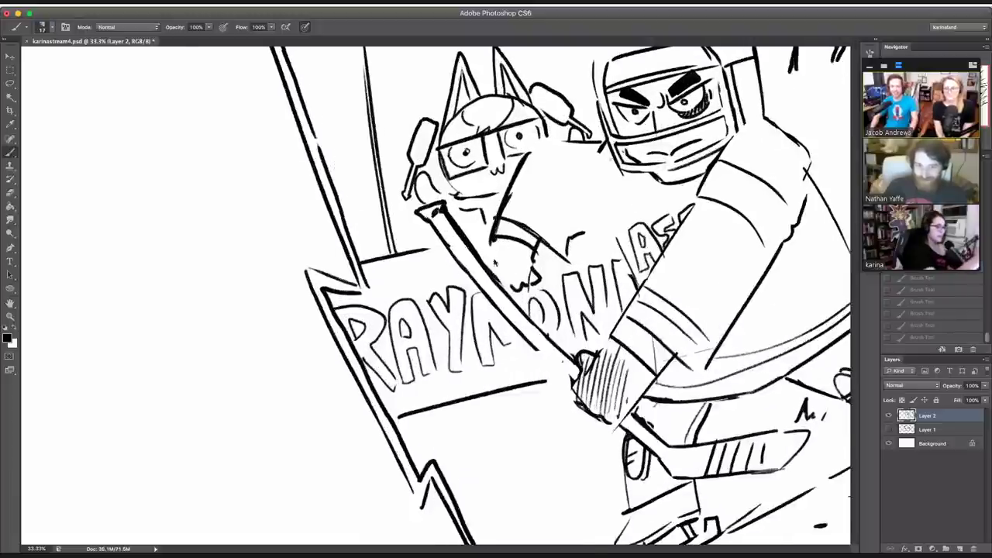
{"action": "key", "text": "super+plus"}
{"action": "right_click", "coordinate": [441, 253]}
{"action": "type", "text": "6"}
{"action": "key", "text": "Return"}
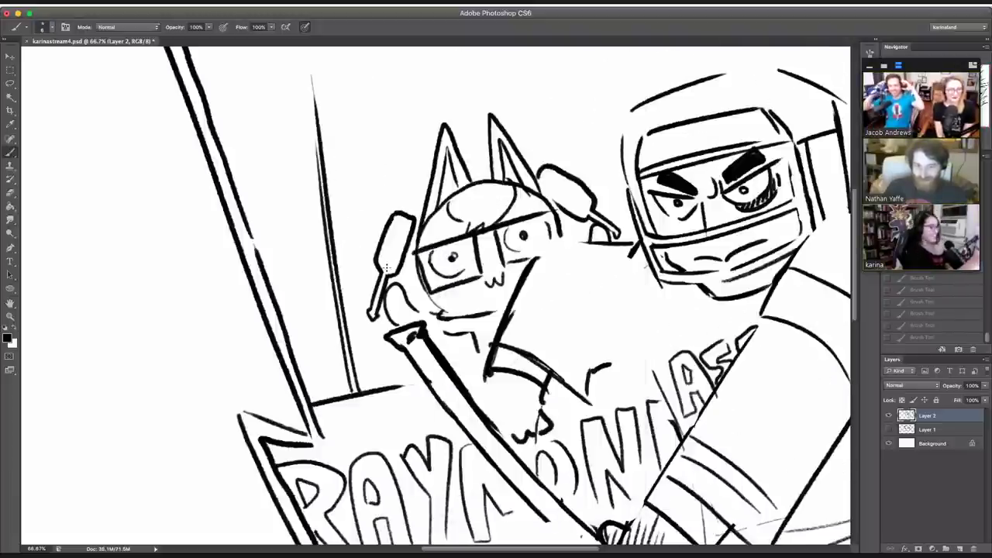
{"action": "mouse_move", "coordinate": [381, 262]}
{"action": "left_mouse_down"}
{"action": "mouse_move", "coordinate": [390, 267]}
{"action": "mouse_move", "coordinate": [406, 217]}
{"action": "left_mouse_up"}
{"action": "left_click_drag", "start_coordinate": [402, 227], "coordinate": [405, 218]}
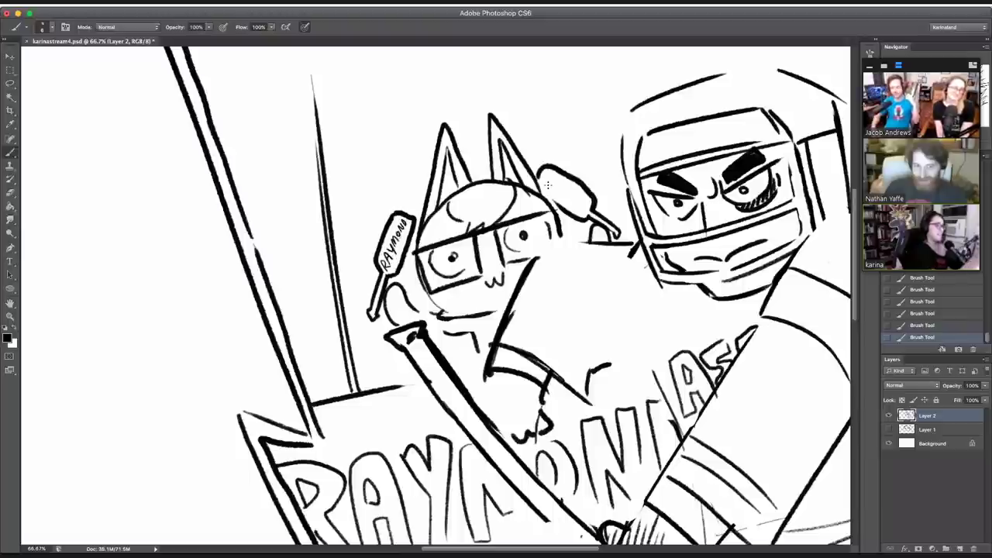
{"action": "left_click_drag", "start_coordinate": [549, 191], "coordinate": [558, 190]}
{"action": "left_click_drag", "start_coordinate": [549, 186], "coordinate": [573, 206]}
Step: Draw a large circle in the blank area with a 17 px brush and erase the overlapping stroke inside its edge
{"action": "key", "text": "super+minus"}
{"action": "key", "text": "super+minus"}
{"action": "key", "text": "super+minus"}
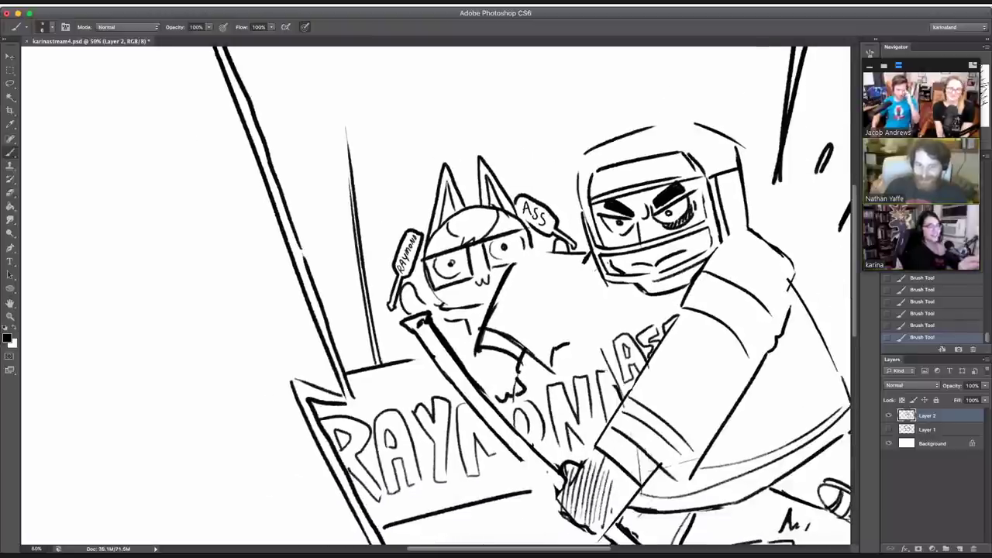
{"action": "right_click", "coordinate": [695, 252]}
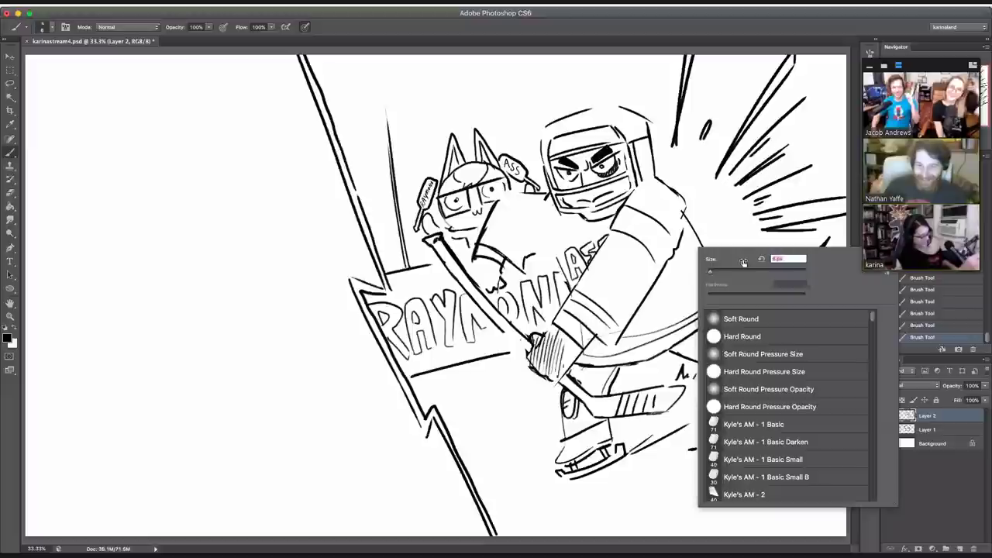
{"action": "type", "text": "17"}
{"action": "key", "text": "Return"}
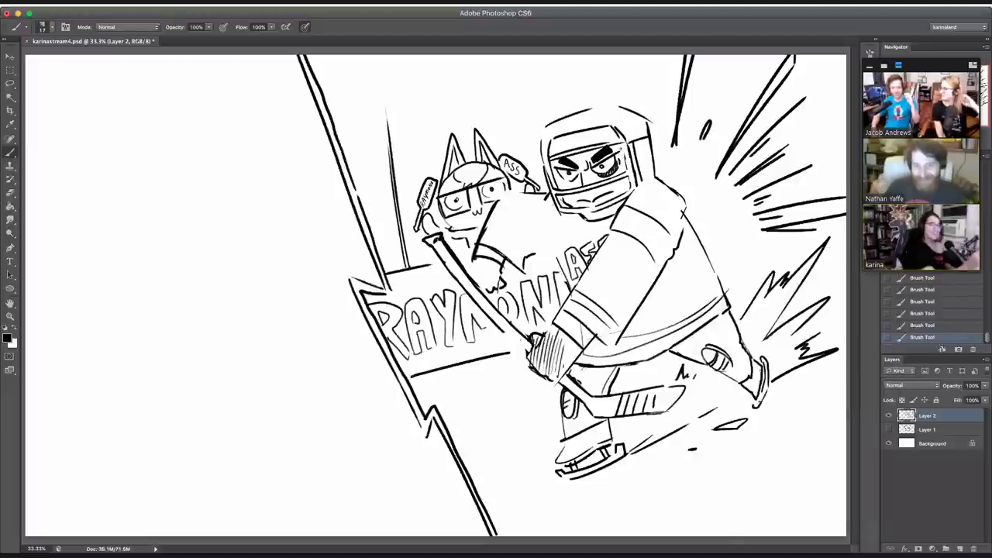
{"action": "mouse_move", "coordinate": [107, 296]}
{"action": "left_mouse_down"}
{"action": "mouse_move", "coordinate": [87, 277]}
{"action": "mouse_move", "coordinate": [256, 236]}
{"action": "mouse_move", "coordinate": [81, 286]}
{"action": "mouse_move", "coordinate": [103, 200]}
{"action": "left_mouse_up"}
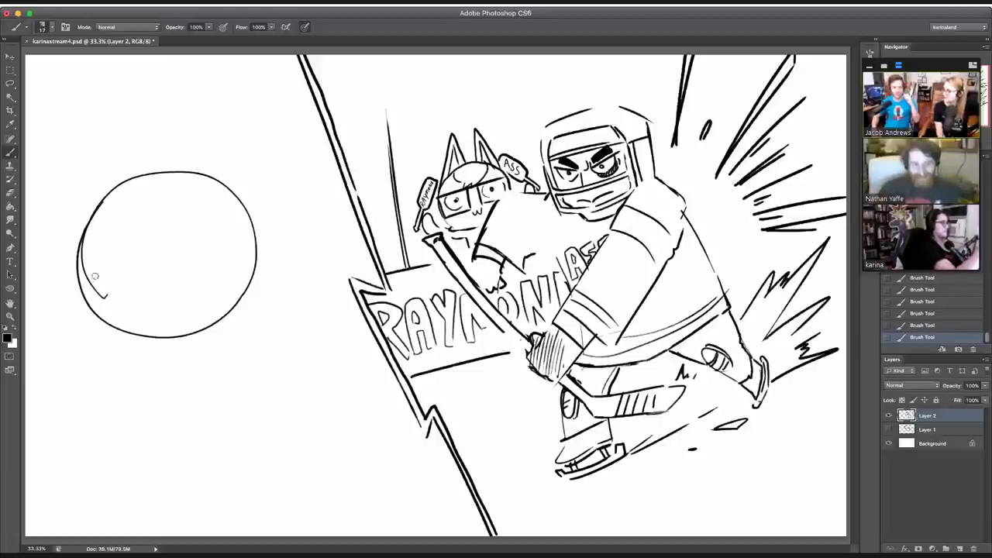
{"action": "mouse_move", "coordinate": [104, 295]}
{"action": "left_mouse_down"}
{"action": "mouse_move", "coordinate": [85, 277]}
{"action": "mouse_move", "coordinate": [84, 240]}
{"action": "left_mouse_up"}
{"action": "left_click_drag", "start_coordinate": [105, 203], "coordinate": [85, 245]}
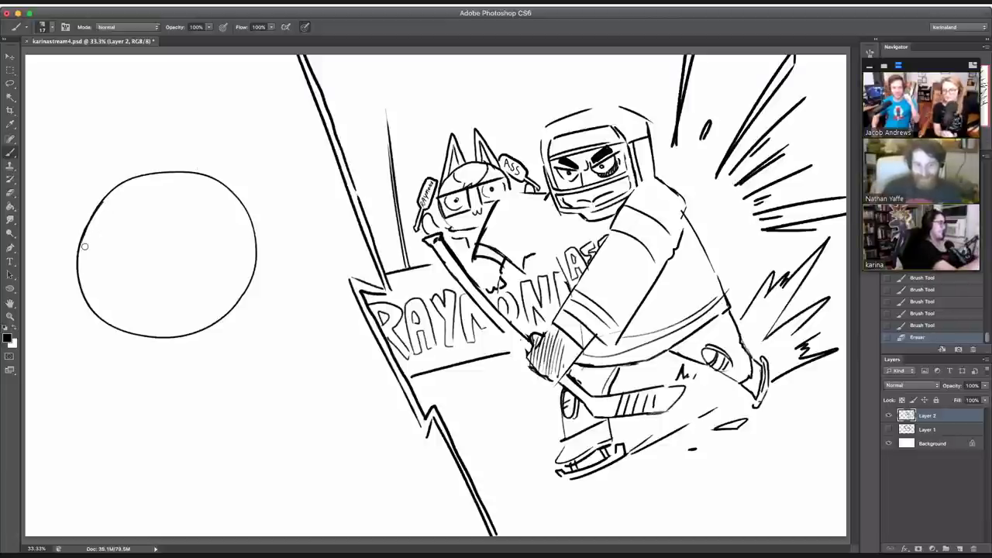
{"action": "left_click", "coordinate": [84, 245]}
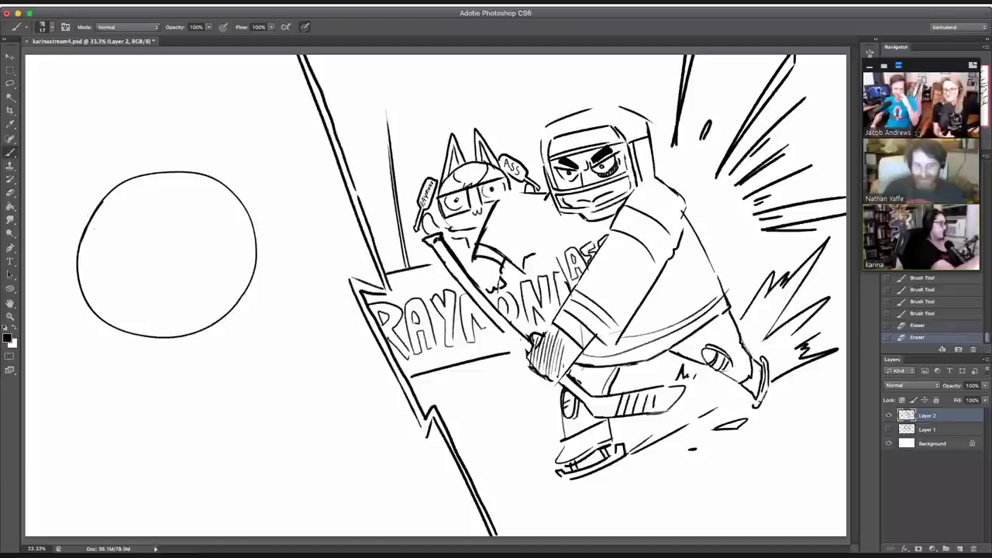
Step: Draw a curved forehead band across the top of the large circle and erase the circle's arc inside it
{"action": "mouse_move", "coordinate": [81, 226]}
{"action": "left_mouse_down"}
{"action": "mouse_move", "coordinate": [86, 175]}
{"action": "mouse_move", "coordinate": [208, 139]}
{"action": "mouse_move", "coordinate": [206, 185]}
{"action": "left_mouse_up"}
{"action": "left_click_drag", "start_coordinate": [189, 141], "coordinate": [220, 181]}
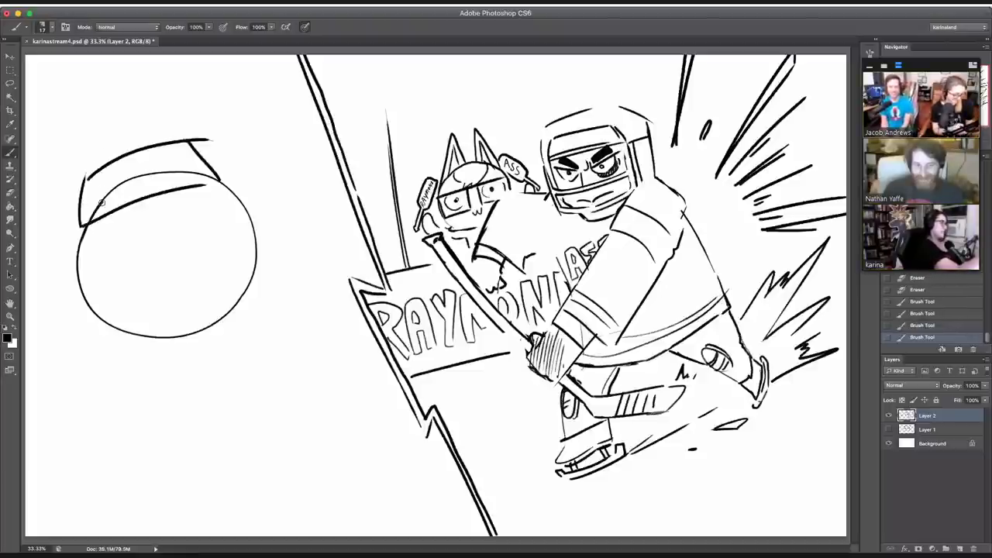
{"action": "mouse_move", "coordinate": [87, 219]}
{"action": "left_mouse_down"}
{"action": "mouse_move", "coordinate": [155, 175]}
{"action": "mouse_move", "coordinate": [209, 176]}
{"action": "left_mouse_up"}
Step: Draw the helmet's outer sides, its lower edge and the inner edges of the face opening around the circle
{"action": "mouse_move", "coordinate": [116, 202]}
{"action": "left_mouse_down"}
{"action": "mouse_move", "coordinate": [123, 191]}
{"action": "mouse_move", "coordinate": [67, 240]}
{"action": "mouse_move", "coordinate": [112, 352]}
{"action": "left_mouse_up"}
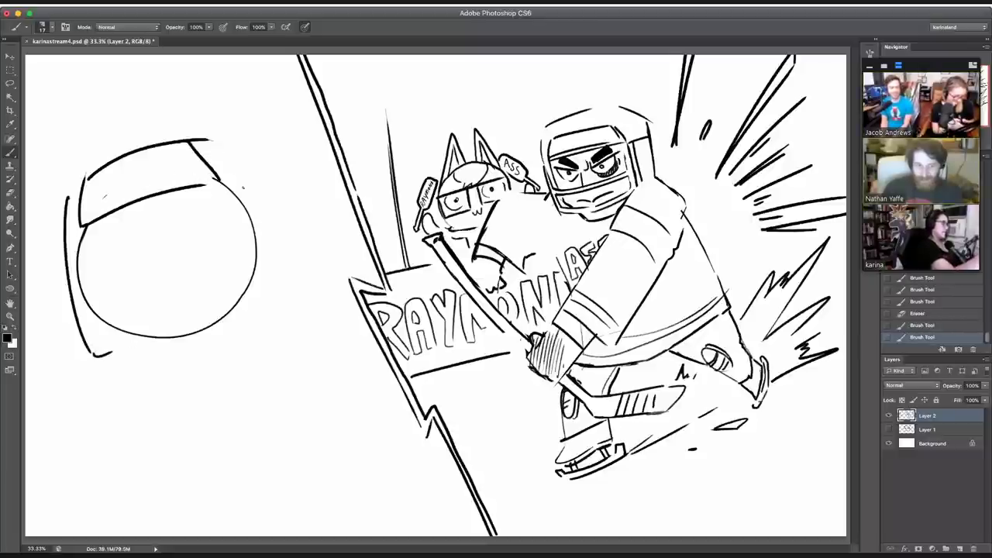
{"action": "mouse_move", "coordinate": [219, 140]}
{"action": "left_mouse_down"}
{"action": "mouse_move", "coordinate": [281, 286]}
{"action": "mouse_move", "coordinate": [255, 299]}
{"action": "left_mouse_up"}
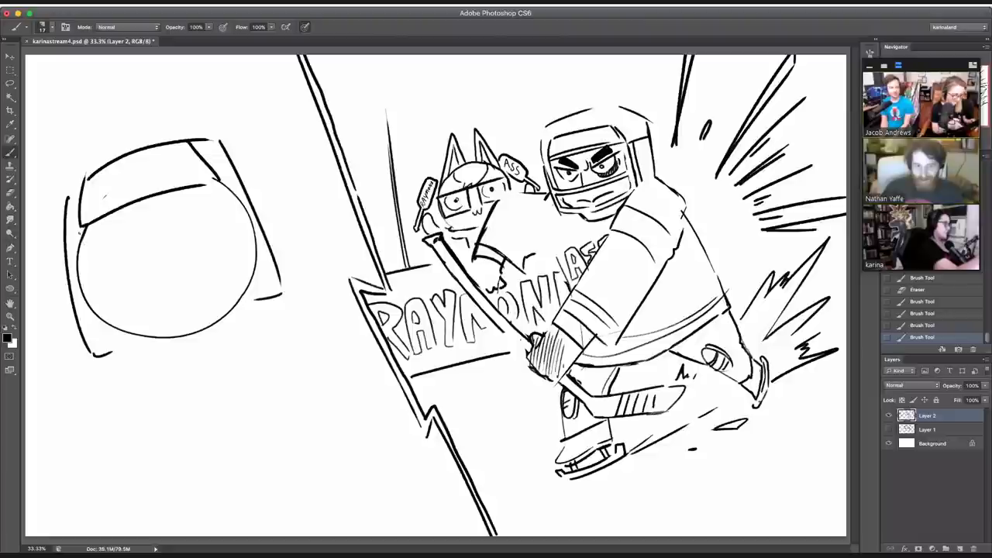
{"action": "mouse_move", "coordinate": [80, 226]}
{"action": "left_mouse_down"}
{"action": "mouse_move", "coordinate": [77, 257]}
{"action": "mouse_move", "coordinate": [108, 350]}
{"action": "left_mouse_up"}
{"action": "left_click_drag", "start_coordinate": [87, 231], "coordinate": [117, 337]}
{"action": "mouse_move", "coordinate": [256, 299]}
{"action": "left_mouse_down"}
{"action": "mouse_move", "coordinate": [120, 344]}
{"action": "mouse_move", "coordinate": [105, 335]}
{"action": "left_mouse_up"}
{"action": "left_click_drag", "start_coordinate": [273, 285], "coordinate": [251, 291]}
{"action": "mouse_move", "coordinate": [214, 180]}
{"action": "left_mouse_down"}
{"action": "mouse_move", "coordinate": [262, 292]}
{"action": "mouse_move", "coordinate": [260, 272]}
{"action": "left_mouse_up"}
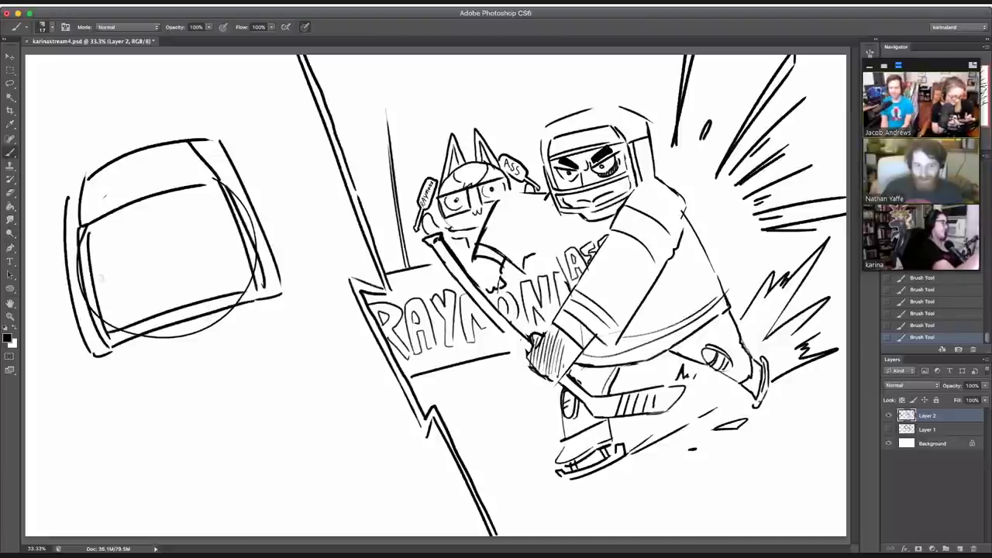
Step: Erase the overlapping construction lines inside the helmet frame and redraw the inner edge of the face opening
{"action": "mouse_move", "coordinate": [107, 338]}
{"action": "left_mouse_down"}
{"action": "mouse_move", "coordinate": [86, 231]}
{"action": "mouse_move", "coordinate": [98, 316]}
{"action": "left_mouse_up"}
{"action": "left_click_drag", "start_coordinate": [85, 231], "coordinate": [88, 240]}
{"action": "mouse_move", "coordinate": [96, 290]}
{"action": "left_mouse_down"}
{"action": "mouse_move", "coordinate": [101, 316]}
{"action": "mouse_move", "coordinate": [152, 320]}
{"action": "mouse_move", "coordinate": [144, 327]}
{"action": "mouse_move", "coordinate": [171, 313]}
{"action": "left_mouse_up"}
{"action": "mouse_move", "coordinate": [246, 290]}
{"action": "left_mouse_down"}
{"action": "mouse_move", "coordinate": [231, 299]}
{"action": "mouse_move", "coordinate": [232, 212]}
{"action": "left_mouse_up"}
{"action": "left_click_drag", "start_coordinate": [253, 270], "coordinate": [265, 289]}
{"action": "left_click_drag", "start_coordinate": [240, 231], "coordinate": [259, 276]}
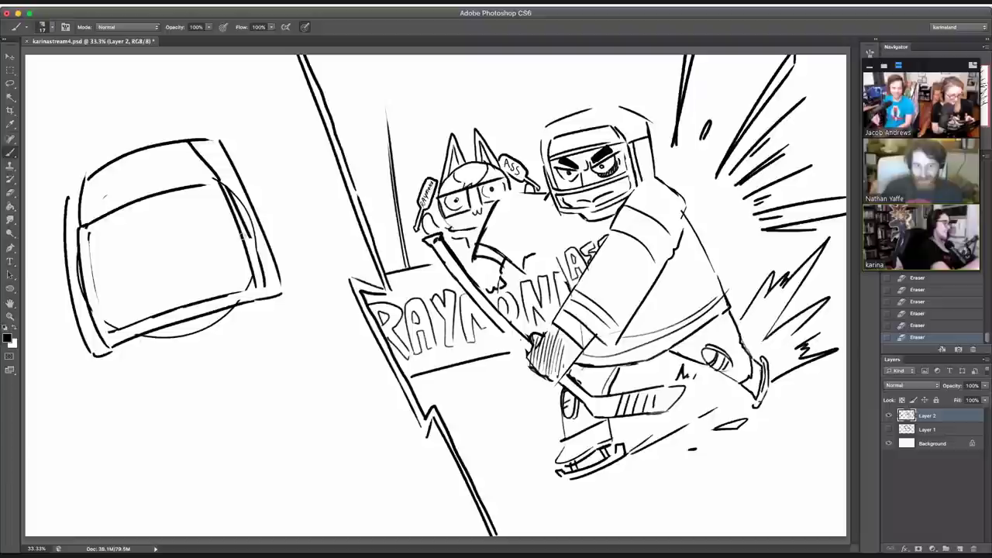
{"action": "mouse_move", "coordinate": [105, 336]}
{"action": "left_mouse_down"}
{"action": "mouse_move", "coordinate": [82, 271]}
{"action": "mouse_move", "coordinate": [85, 215]}
{"action": "left_mouse_up"}
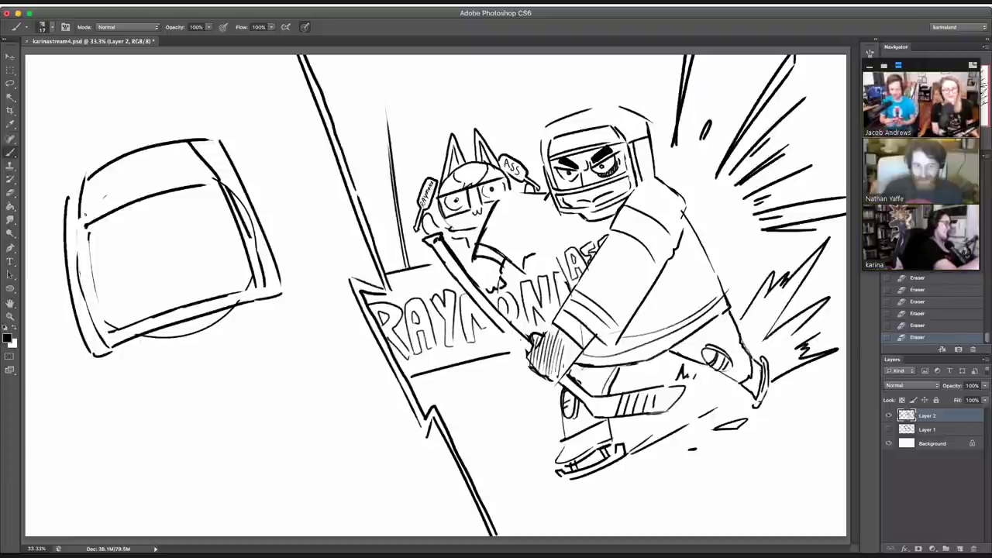
{"action": "left_click_drag", "start_coordinate": [90, 259], "coordinate": [109, 331]}
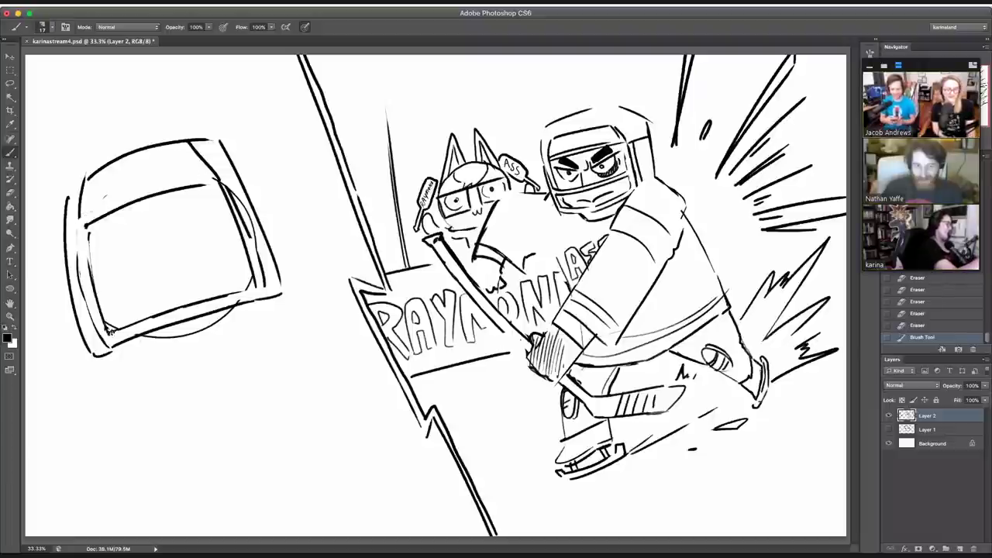
{"action": "key", "text": "super+z"}
{"action": "left_click_drag", "start_coordinate": [90, 233], "coordinate": [109, 330]}
Step: Draw a double curved band across the lower face and tidy the lines where it meets the helmet sides
{"action": "mouse_move", "coordinate": [89, 233]}
{"action": "left_mouse_down"}
{"action": "mouse_move", "coordinate": [101, 310]}
{"action": "mouse_move", "coordinate": [121, 281]}
{"action": "mouse_move", "coordinate": [240, 251]}
{"action": "left_mouse_up"}
{"action": "left_click_drag", "start_coordinate": [97, 286], "coordinate": [239, 242]}
{"action": "key", "text": "e"}
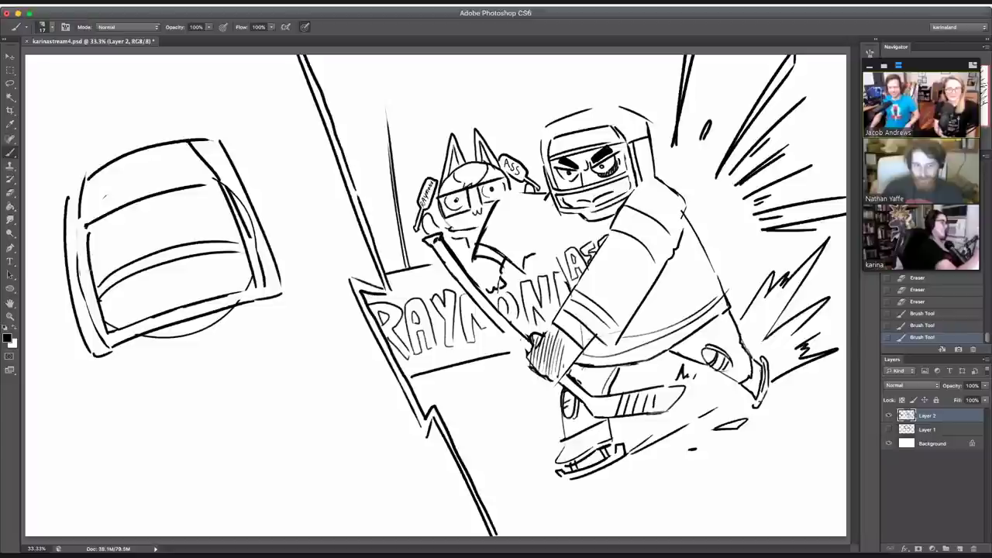
{"action": "left_click_drag", "start_coordinate": [93, 287], "coordinate": [102, 306]}
{"action": "left_click", "coordinate": [103, 301]}
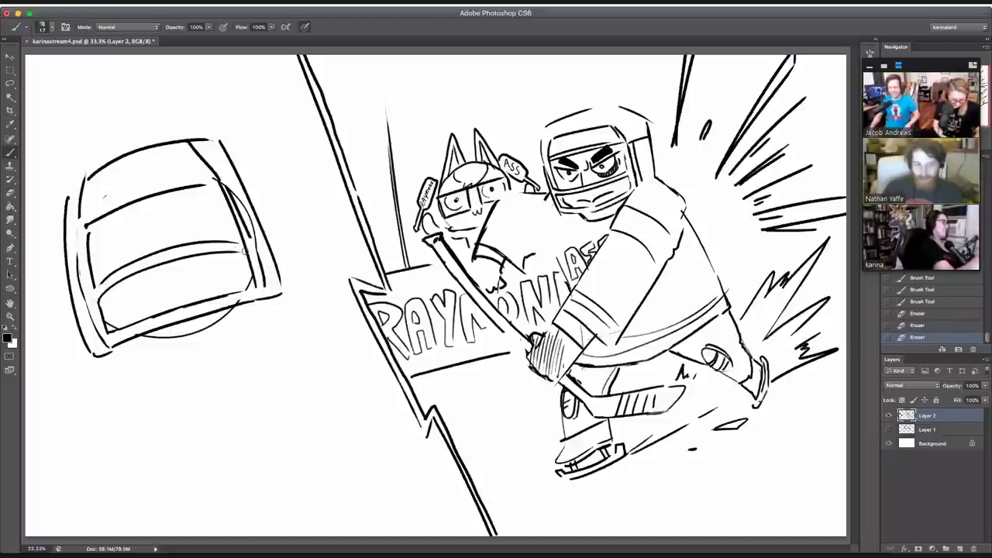
{"action": "mouse_move", "coordinate": [246, 252]}
{"action": "left_mouse_down"}
{"action": "mouse_move", "coordinate": [215, 176]}
{"action": "mouse_move", "coordinate": [259, 259]}
{"action": "left_mouse_up"}
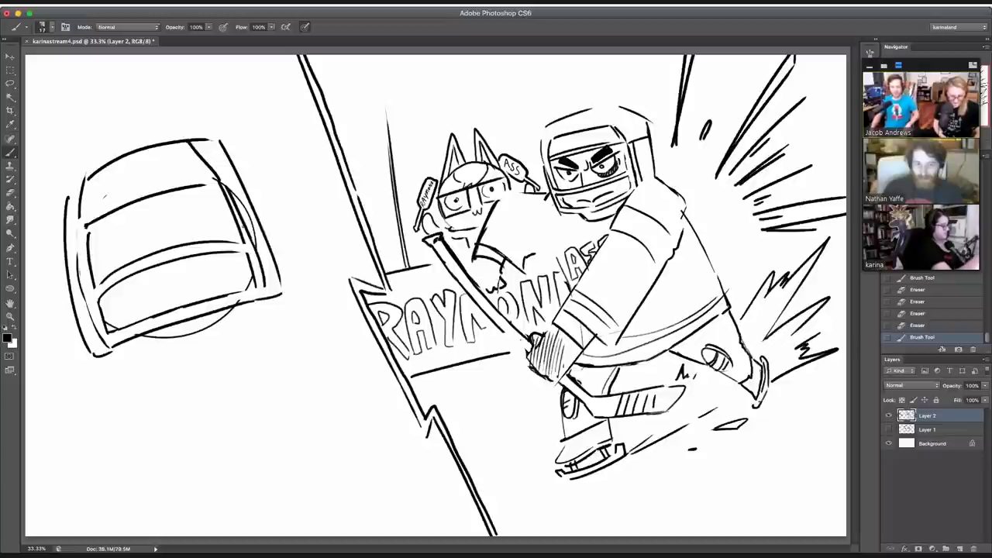
{"action": "mouse_move", "coordinate": [84, 288]}
{"action": "left_mouse_down"}
{"action": "mouse_move", "coordinate": [85, 321]}
{"action": "mouse_move", "coordinate": [76, 207]}
{"action": "left_mouse_up"}
Step: Draw two wide round eyes with small dot pupils above the curved band
{"action": "key", "text": "b"}
{"action": "mouse_move", "coordinate": [91, 265]}
{"action": "left_mouse_down"}
{"action": "mouse_move", "coordinate": [96, 232]}
{"action": "mouse_move", "coordinate": [136, 242]}
{"action": "mouse_move", "coordinate": [125, 226]}
{"action": "mouse_move", "coordinate": [133, 257]}
{"action": "mouse_move", "coordinate": [113, 240]}
{"action": "left_mouse_up"}
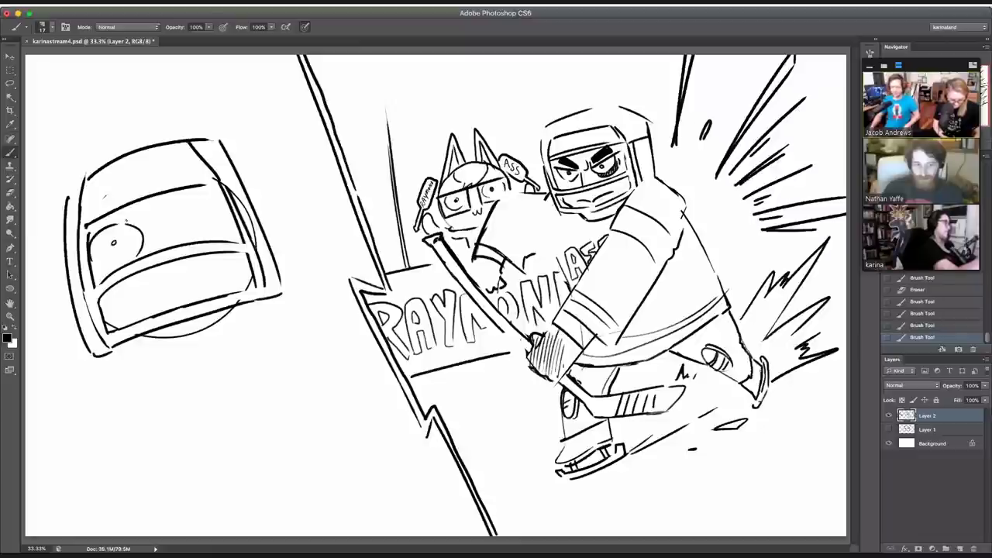
{"action": "left_click_drag", "start_coordinate": [184, 239], "coordinate": [210, 193]}
{"action": "key", "text": "e"}
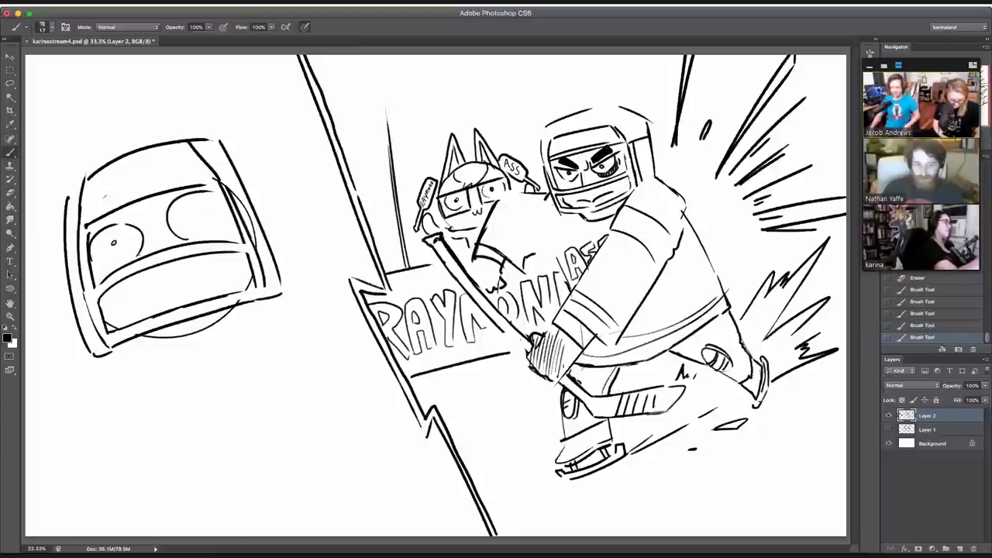
{"action": "left_click_drag", "start_coordinate": [113, 234], "coordinate": [118, 240]}
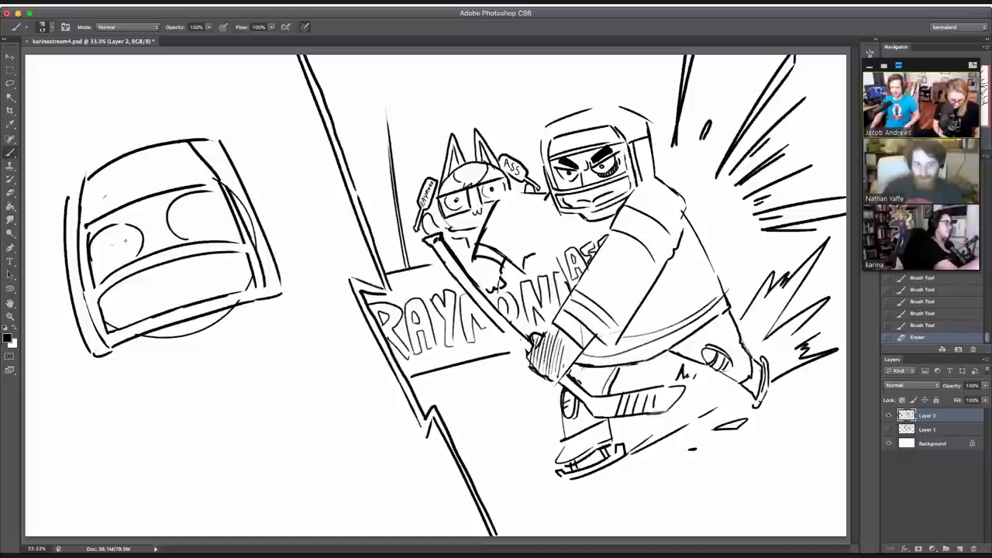
{"action": "left_click", "coordinate": [125, 242]}
{"action": "left_click", "coordinate": [190, 221]}
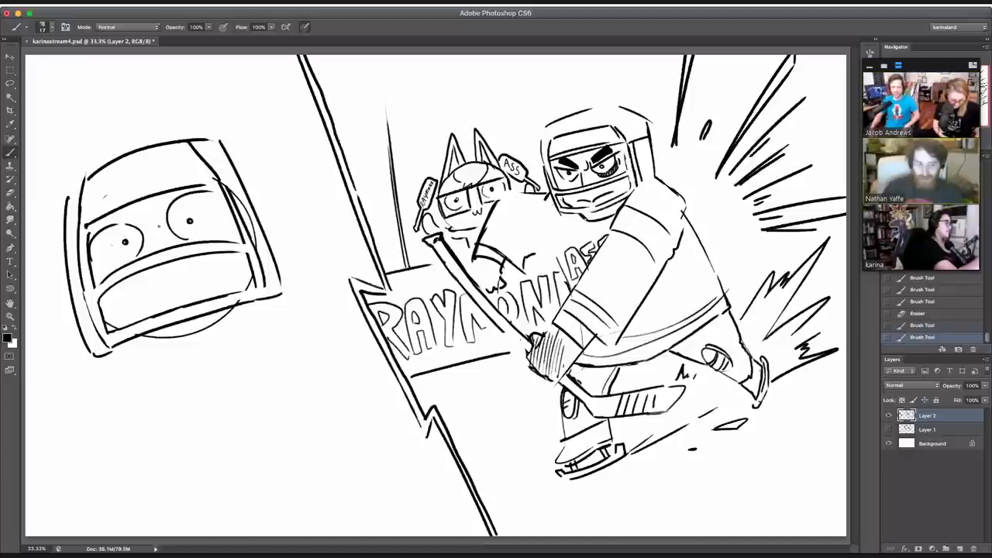
Step: Add the nose, brow creases and a small worried, downturned mouth to the face
{"action": "mouse_move", "coordinate": [167, 221]}
{"action": "left_mouse_down"}
{"action": "mouse_move", "coordinate": [163, 241]}
{"action": "mouse_move", "coordinate": [167, 196]}
{"action": "mouse_move", "coordinate": [161, 206]}
{"action": "left_mouse_up"}
{"action": "left_click_drag", "start_coordinate": [101, 219], "coordinate": [136, 219]}
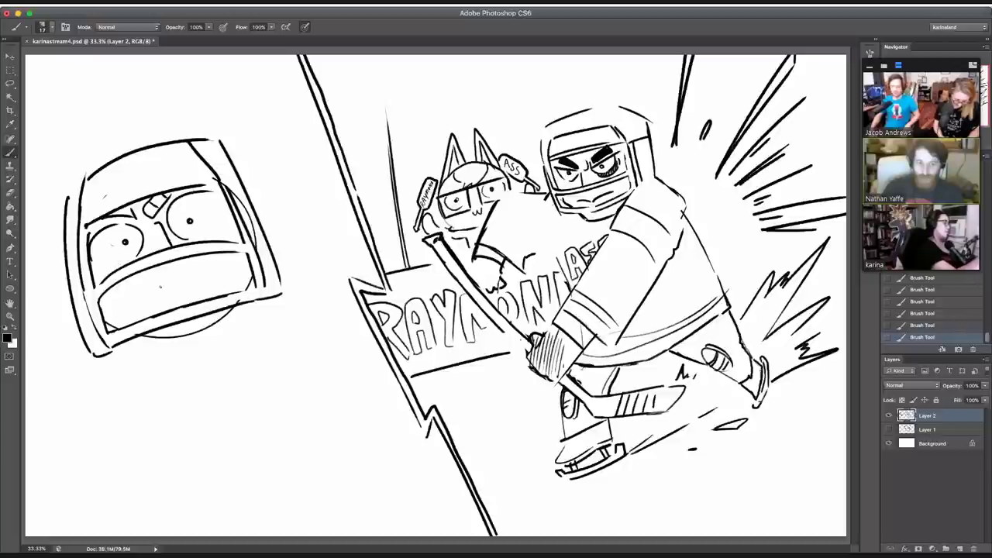
{"action": "mouse_move", "coordinate": [155, 291]}
{"action": "left_mouse_down"}
{"action": "mouse_move", "coordinate": [188, 274]}
{"action": "mouse_move", "coordinate": [200, 290]}
{"action": "mouse_move", "coordinate": [154, 302]}
{"action": "left_mouse_up"}
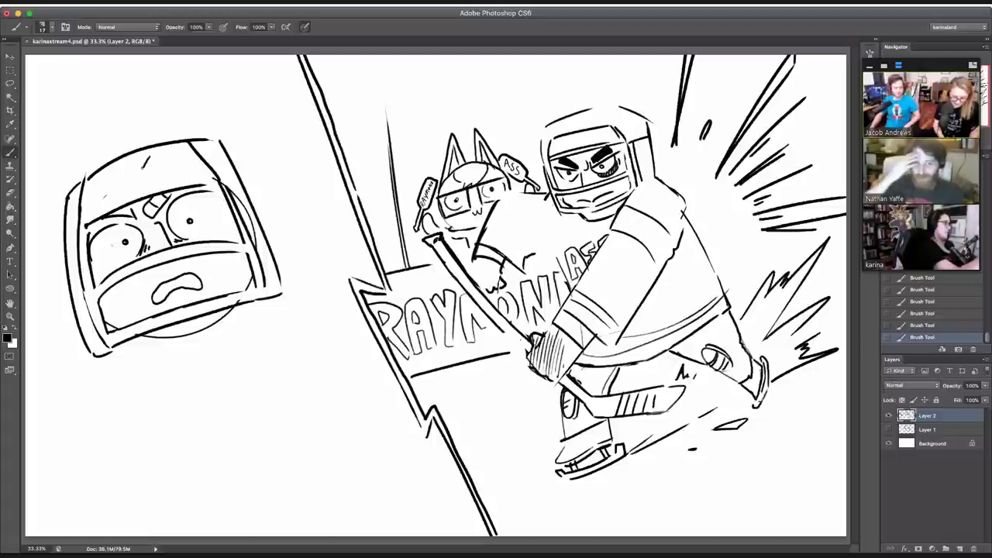
Step: Draw a swirl leaf emblem on the forehead band and a second outline along the top of the helmet
{"action": "left_click_drag", "start_coordinate": [147, 159], "coordinate": [140, 175]}
{"action": "key", "text": "super+z"}
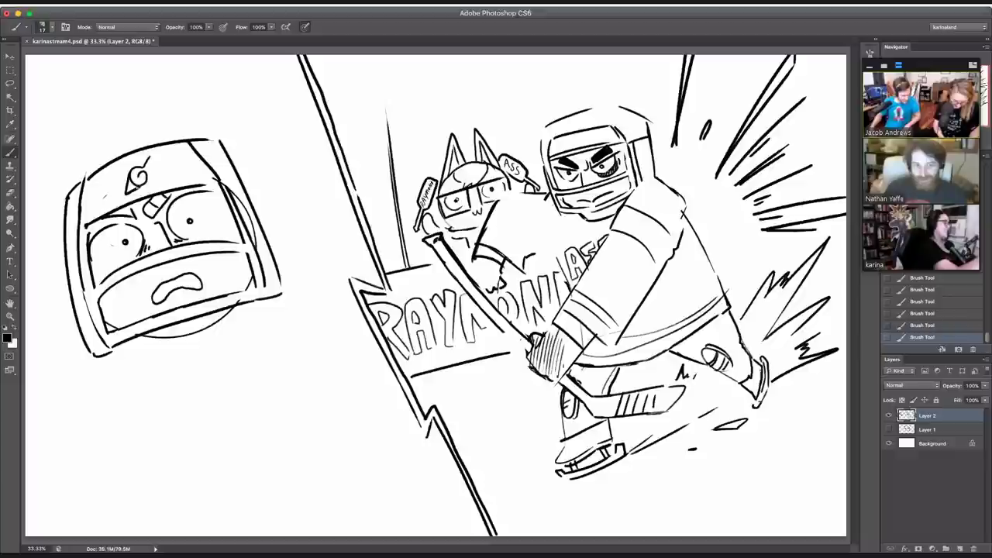
{"action": "mouse_move", "coordinate": [72, 181]}
{"action": "left_mouse_down"}
{"action": "mouse_move", "coordinate": [109, 148]}
{"action": "mouse_move", "coordinate": [181, 135]}
{"action": "left_mouse_up"}
{"action": "key", "text": "super+z"}
{"action": "left_click_drag", "start_coordinate": [97, 155], "coordinate": [178, 133]}
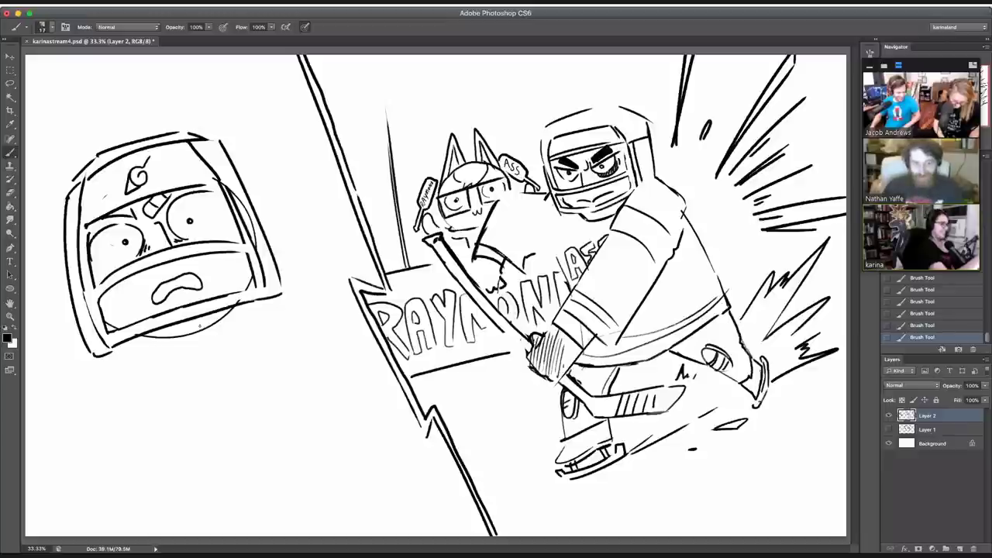
{"action": "mouse_move", "coordinate": [338, 349]}
{"action": "left_mouse_down"}
{"action": "mouse_move", "coordinate": [289, 306]}
{"action": "mouse_move", "coordinate": [242, 308]}
{"action": "left_mouse_up"}
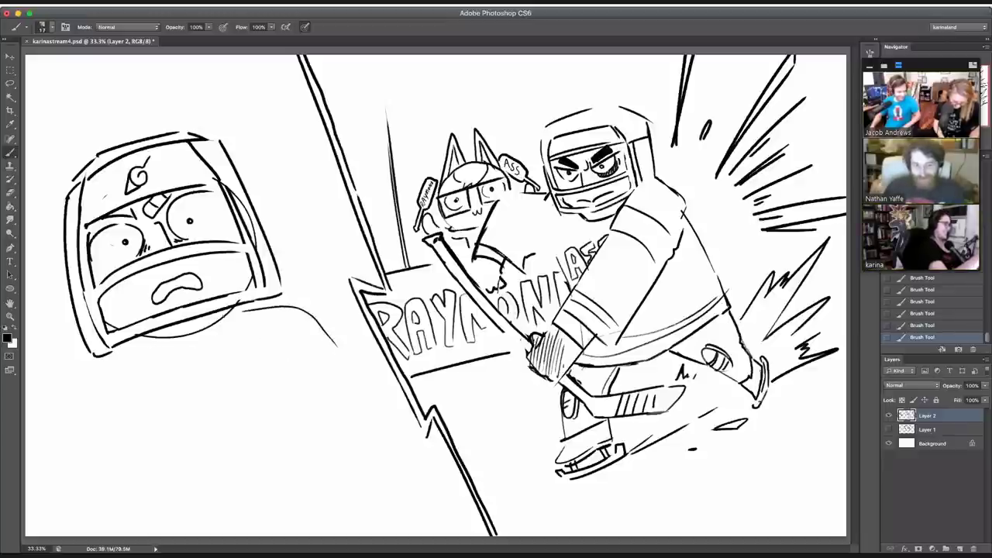
{"action": "key", "text": "super+z"}
{"action": "mouse_move", "coordinate": [356, 311]}
{"action": "left_mouse_down"}
{"action": "mouse_move", "coordinate": [281, 306]}
{"action": "mouse_move", "coordinate": [182, 329]}
{"action": "left_mouse_up"}
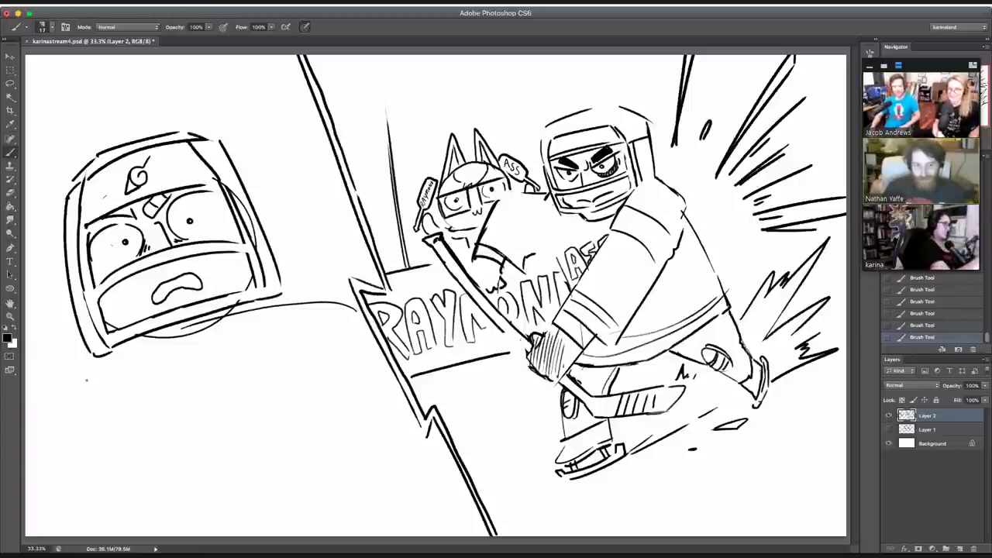
{"action": "mouse_move", "coordinate": [99, 371]}
{"action": "left_mouse_down"}
{"action": "mouse_move", "coordinate": [44, 480]}
{"action": "mouse_move", "coordinate": [99, 514]}
{"action": "left_mouse_up"}
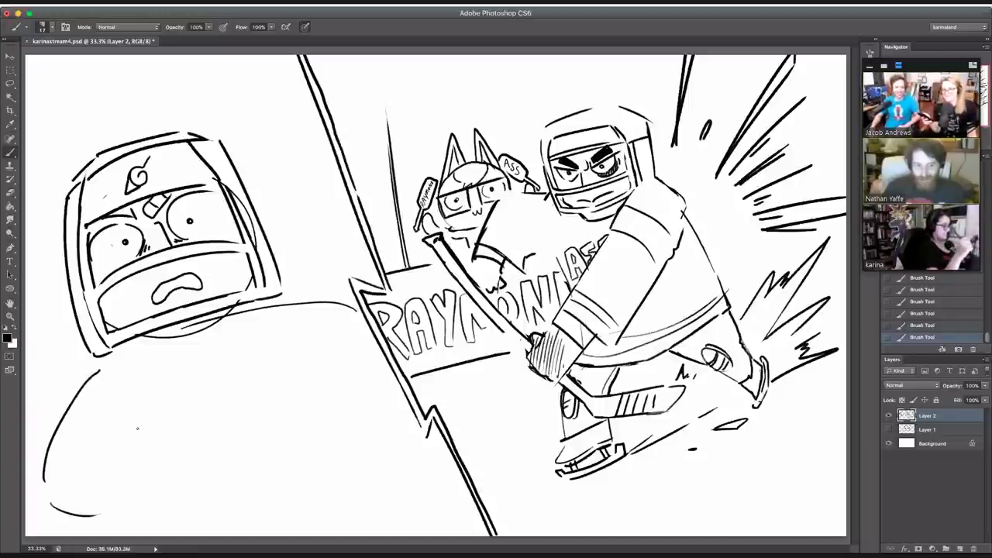
{"action": "left_click", "coordinate": [905, 312]}
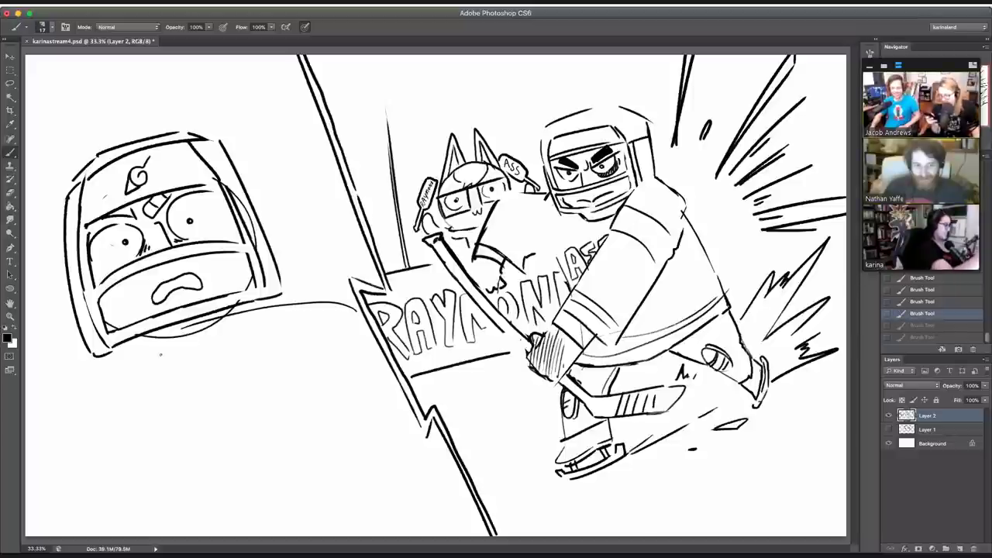
{"action": "left_click", "coordinate": [922, 302]}
Step: Mark the neckline under the helmet and draw the shoulder sloping down to the jagged panel divider
{"action": "left_click_drag", "start_coordinate": [172, 331], "coordinate": [181, 346]}
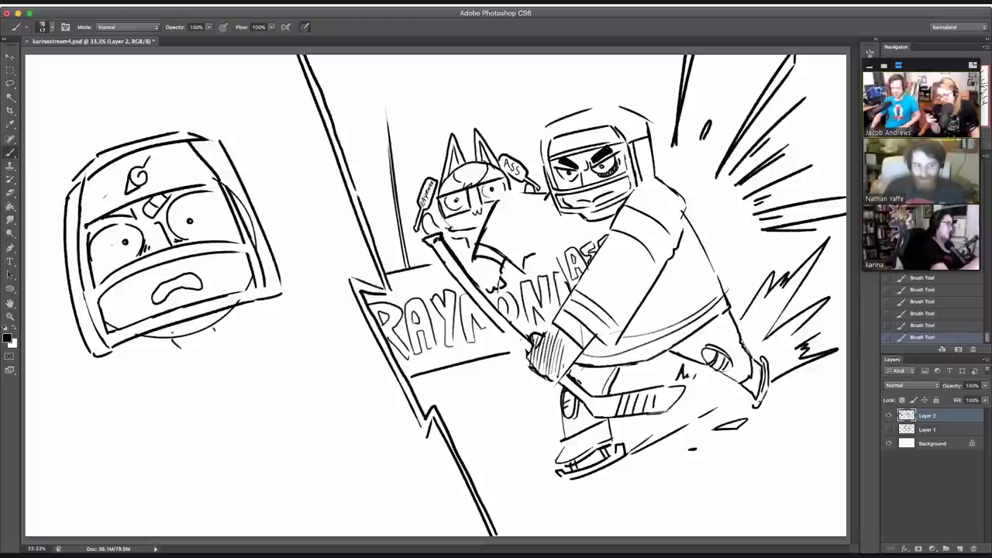
{"action": "mouse_move", "coordinate": [248, 322]}
{"action": "left_mouse_down"}
{"action": "mouse_move", "coordinate": [269, 294]}
{"action": "mouse_move", "coordinate": [376, 330]}
{"action": "left_mouse_up"}
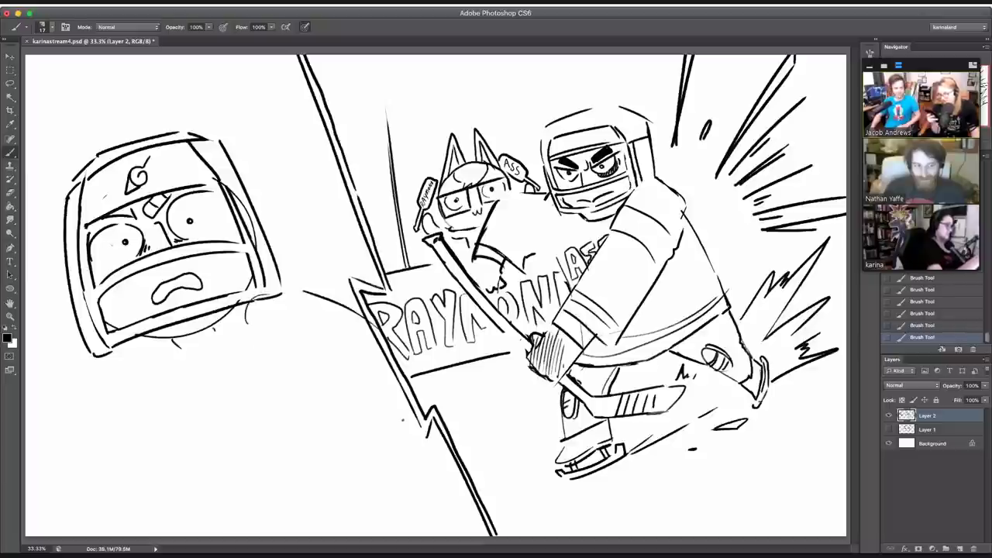
{"action": "key", "text": "super+z"}
{"action": "left_click_drag", "start_coordinate": [288, 294], "coordinate": [377, 353]}
Step: Draw the forearm reaching across the chest with a wide open sleeve cuff and shade the cuff's lower fold
{"action": "left_click_drag", "start_coordinate": [411, 468], "coordinate": [222, 466]}
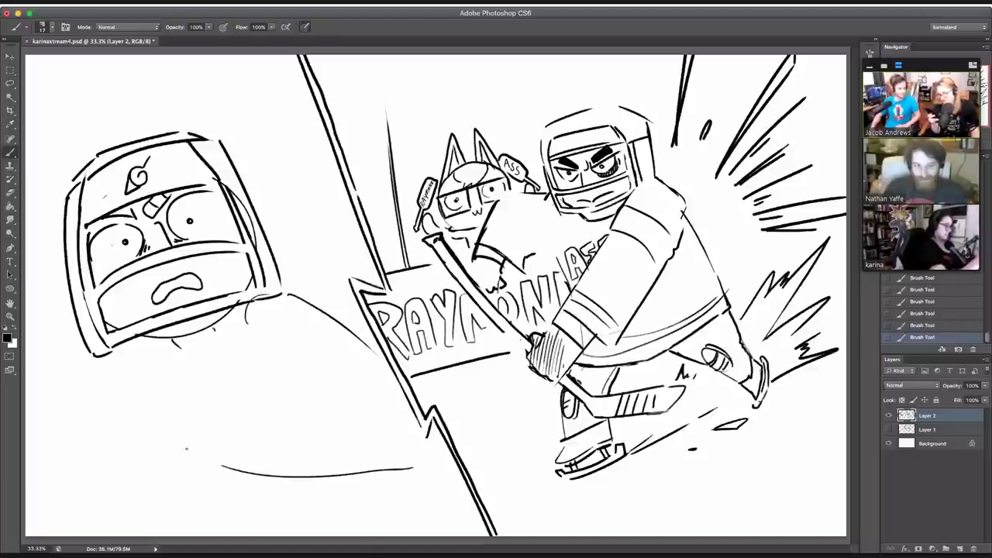
{"action": "left_click_drag", "start_coordinate": [204, 389], "coordinate": [199, 431]}
{"action": "mouse_move", "coordinate": [224, 376]}
{"action": "left_mouse_down"}
{"action": "mouse_move", "coordinate": [337, 390]}
{"action": "mouse_move", "coordinate": [350, 371]}
{"action": "mouse_move", "coordinate": [341, 500]}
{"action": "mouse_move", "coordinate": [423, 465]}
{"action": "left_mouse_up"}
{"action": "mouse_move", "coordinate": [327, 392]}
{"action": "left_mouse_down"}
{"action": "mouse_move", "coordinate": [348, 500]}
{"action": "mouse_move", "coordinate": [328, 399]}
{"action": "left_mouse_up"}
{"action": "key", "text": "super+z"}
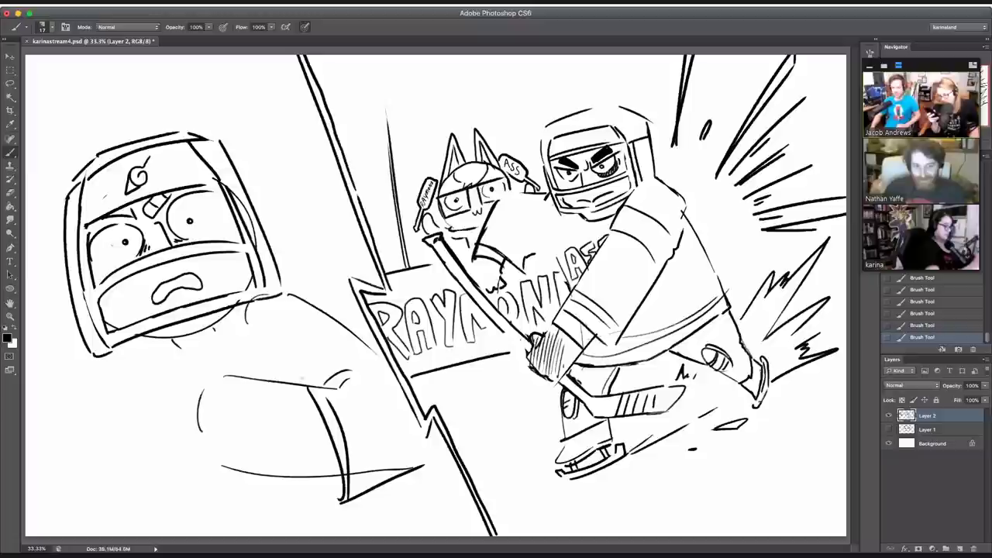
{"action": "left_click_drag", "start_coordinate": [344, 487], "coordinate": [329, 494]}
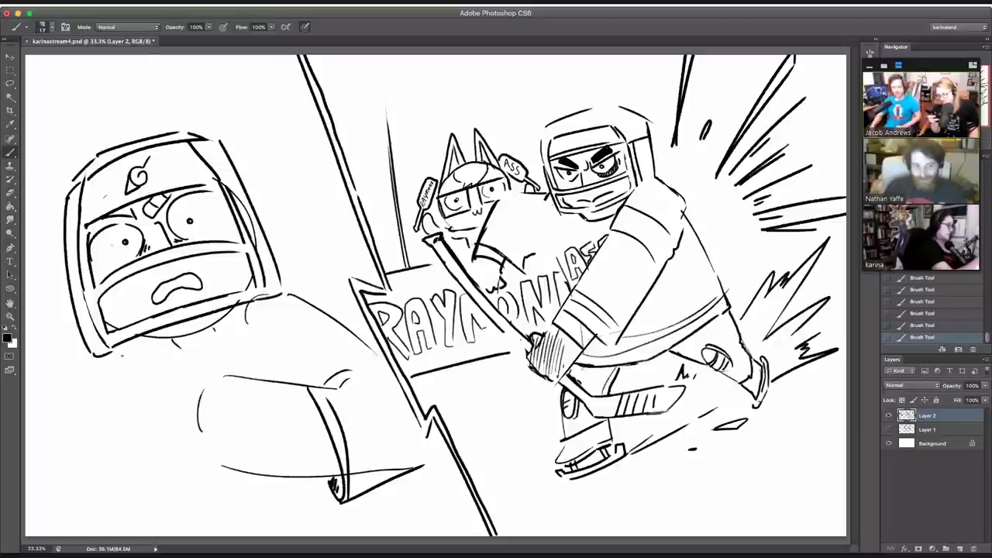
Step: Draw the other shoulder and rounded bent elbow, and erase the hand end of the forearm's lower line
{"action": "left_click_drag", "start_coordinate": [122, 355], "coordinate": [95, 393]}
{"action": "mouse_move", "coordinate": [66, 443]}
{"action": "left_mouse_down"}
{"action": "mouse_move", "coordinate": [85, 497]}
{"action": "mouse_move", "coordinate": [118, 473]}
{"action": "left_mouse_up"}
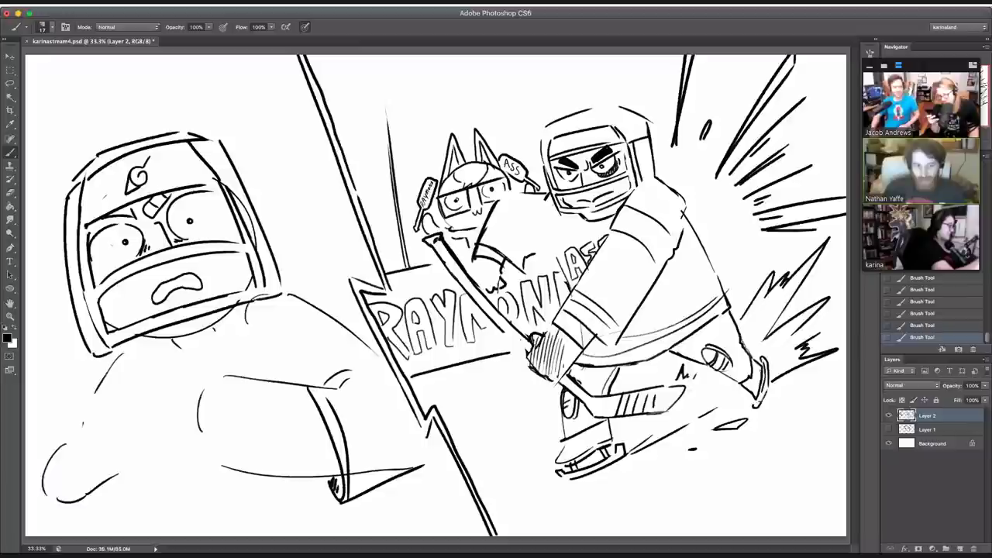
{"action": "mouse_move", "coordinate": [42, 477]}
{"action": "left_mouse_down"}
{"action": "mouse_move", "coordinate": [71, 505]}
{"action": "mouse_move", "coordinate": [81, 501]}
{"action": "mouse_move", "coordinate": [62, 447]}
{"action": "mouse_move", "coordinate": [78, 428]}
{"action": "left_mouse_up"}
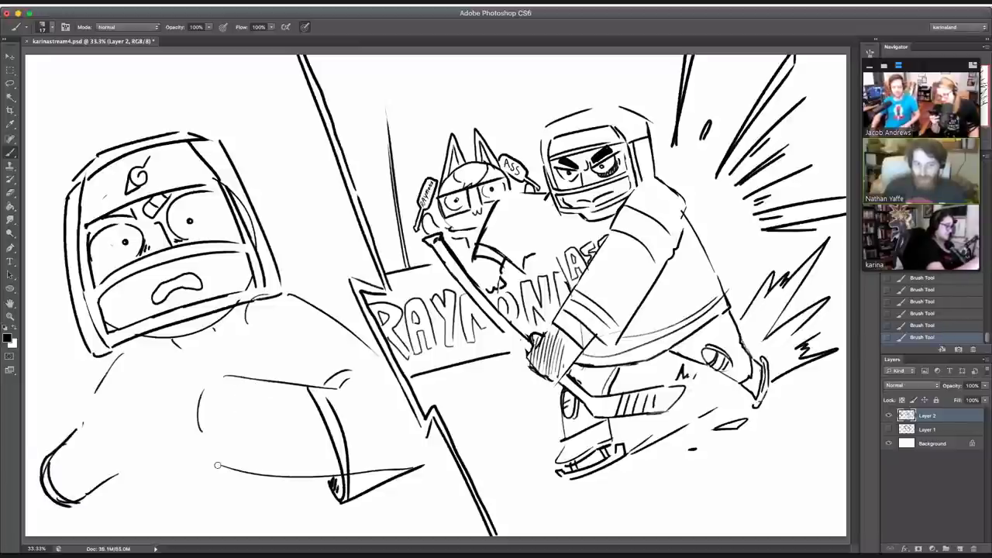
{"action": "left_click_drag", "start_coordinate": [219, 466], "coordinate": [313, 474]}
{"action": "left_click_drag", "start_coordinate": [232, 377], "coordinate": [200, 410]}
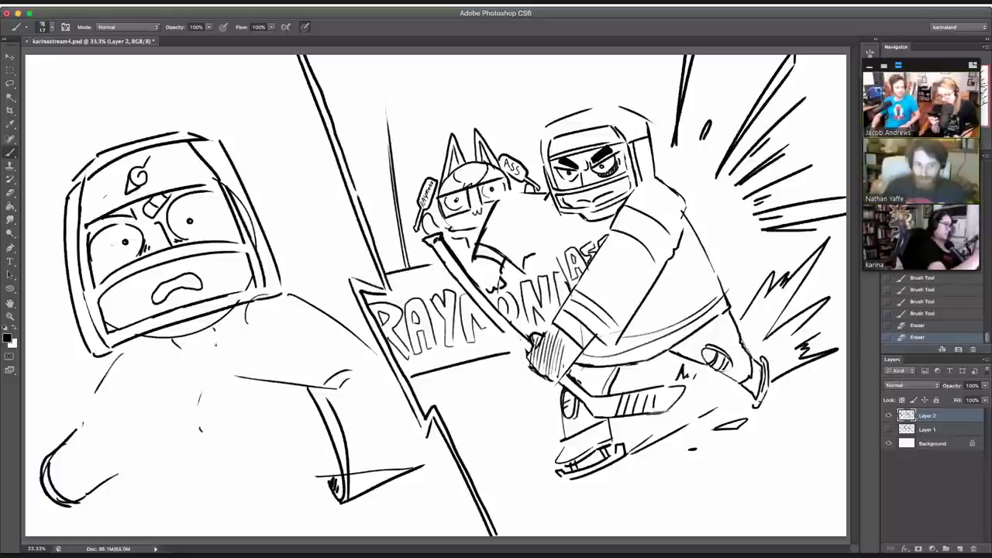
{"action": "mouse_move", "coordinate": [234, 380]}
{"action": "left_mouse_down"}
{"action": "mouse_move", "coordinate": [198, 401]}
{"action": "mouse_move", "coordinate": [200, 441]}
{"action": "mouse_move", "coordinate": [215, 457]}
{"action": "left_mouse_up"}
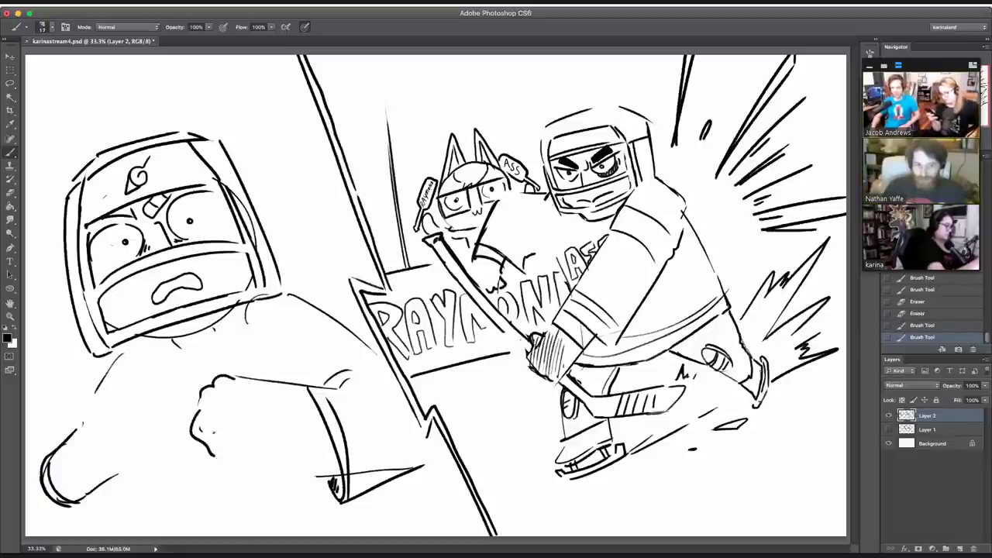
{"action": "left_click", "coordinate": [907, 302]}
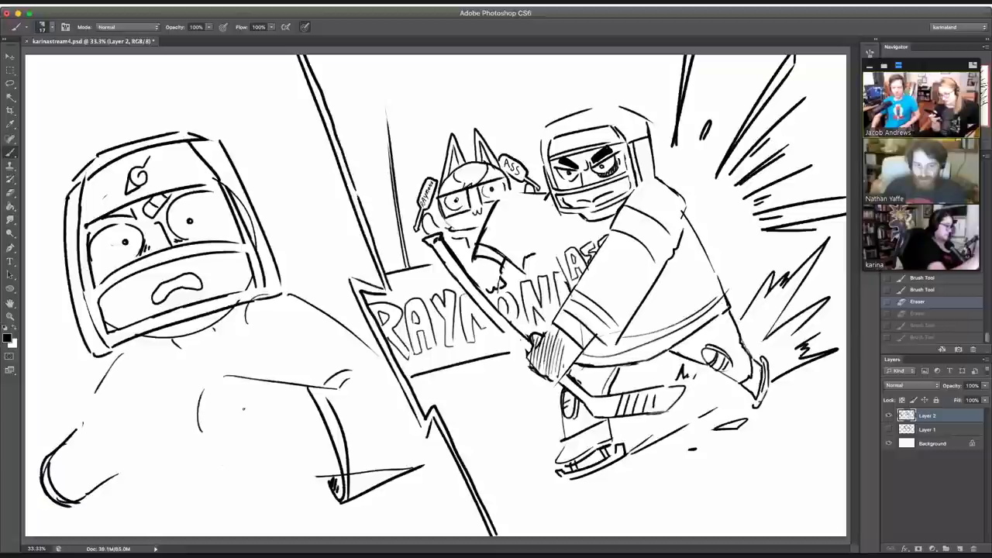
Step: Draw an open hand with spread, angular fingers and a thumb at the end of the forearm
{"action": "mouse_move", "coordinate": [259, 429]}
{"action": "left_mouse_down"}
{"action": "mouse_move", "coordinate": [236, 444]}
{"action": "mouse_move", "coordinate": [217, 487]}
{"action": "mouse_move", "coordinate": [250, 462]}
{"action": "mouse_move", "coordinate": [262, 472]}
{"action": "mouse_move", "coordinate": [313, 474]}
{"action": "left_mouse_up"}
{"action": "key", "text": "super+z"}
{"action": "left_click_drag", "start_coordinate": [234, 454], "coordinate": [170, 422]}
{"action": "left_click_drag", "start_coordinate": [170, 423], "coordinate": [217, 430]}
{"action": "mouse_move", "coordinate": [198, 426]}
{"action": "left_mouse_down"}
{"action": "mouse_move", "coordinate": [190, 382]}
{"action": "mouse_move", "coordinate": [190, 400]}
{"action": "left_mouse_up"}
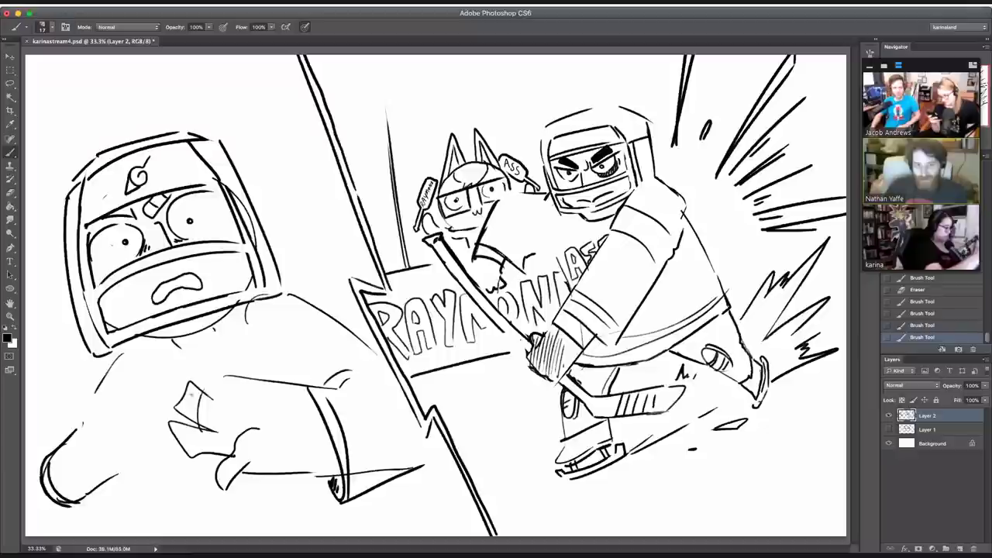
{"action": "left_click_drag", "start_coordinate": [217, 414], "coordinate": [221, 445]}
{"action": "mouse_move", "coordinate": [212, 369]}
{"action": "left_mouse_down"}
{"action": "mouse_move", "coordinate": [191, 399]}
{"action": "mouse_move", "coordinate": [235, 374]}
{"action": "left_mouse_up"}
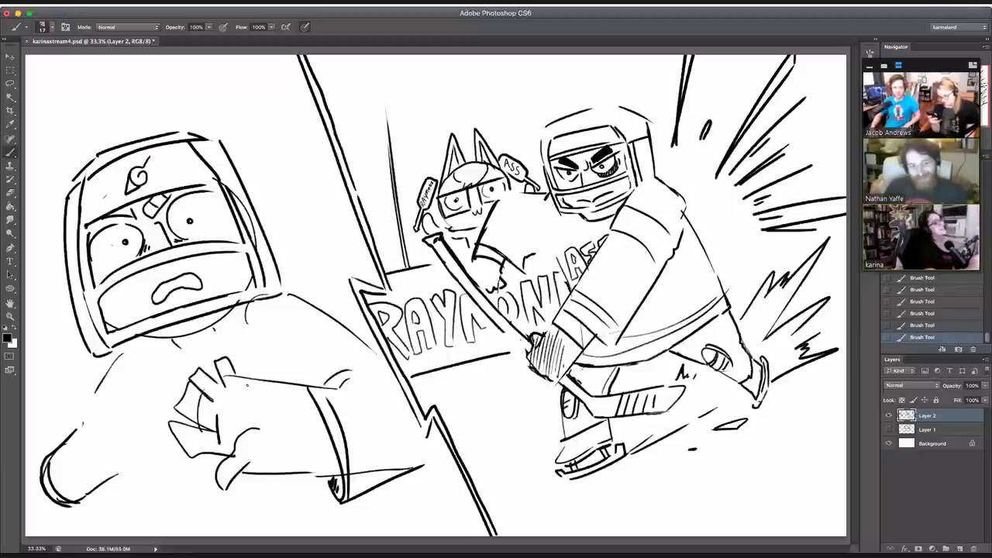
{"action": "mouse_move", "coordinate": [246, 386]}
{"action": "left_mouse_down"}
{"action": "mouse_move", "coordinate": [231, 367]}
{"action": "mouse_move", "coordinate": [284, 418]}
{"action": "left_mouse_up"}
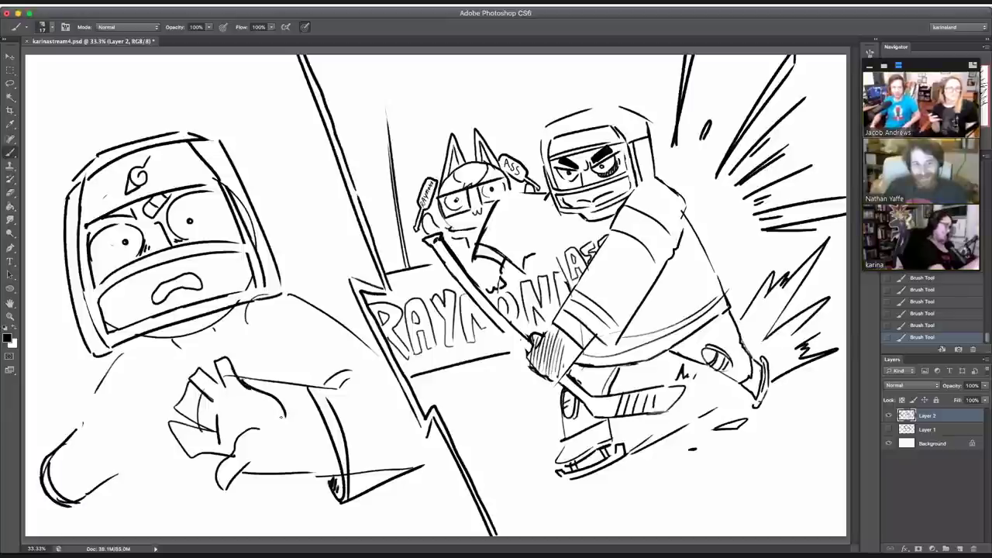
Step: Delete the open hand with its spread fingers and the adjoining forearm lines using lasso selections
{"action": "left_click", "coordinate": [10, 83]}
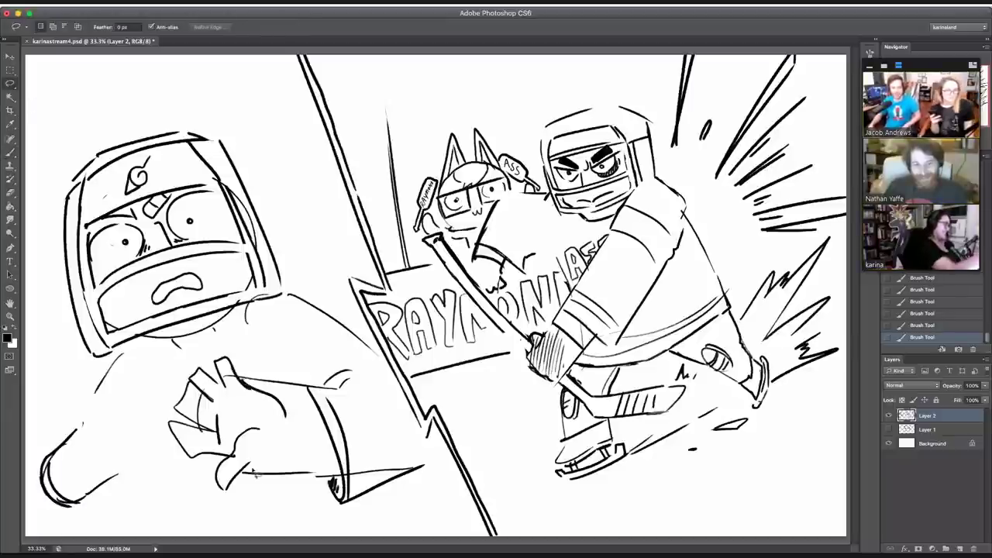
{"action": "mouse_move", "coordinate": [258, 474]}
{"action": "left_mouse_down"}
{"action": "mouse_move", "coordinate": [210, 366]}
{"action": "mouse_move", "coordinate": [240, 486]}
{"action": "left_mouse_up"}
{"action": "key", "text": "Delete"}
{"action": "mouse_move", "coordinate": [155, 389]}
{"action": "left_mouse_down"}
{"action": "mouse_move", "coordinate": [224, 491]}
{"action": "mouse_move", "coordinate": [249, 447]}
{"action": "mouse_move", "coordinate": [225, 476]}
{"action": "mouse_move", "coordinate": [221, 460]}
{"action": "mouse_move", "coordinate": [243, 441]}
{"action": "left_mouse_up"}
{"action": "key", "text": "Delete"}
{"action": "left_click", "coordinate": [11, 152]}
{"action": "key", "text": "ctrl+d"}
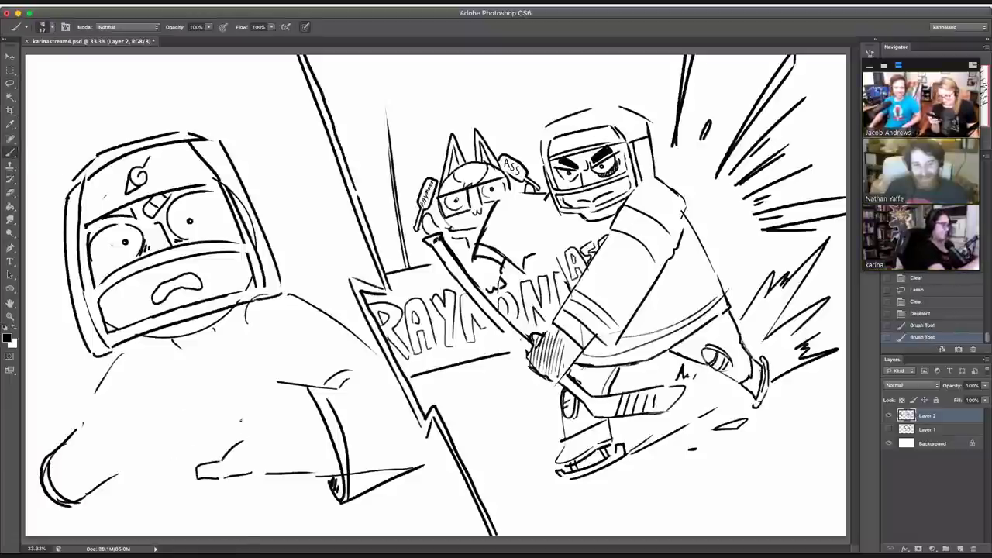
Step: Draw a new hand with fingers held together and a thumb, add a second cuff line, and outline the sleeve's shoulder
{"action": "left_click_drag", "start_coordinate": [186, 429], "coordinate": [228, 452]}
{"action": "mouse_move", "coordinate": [176, 391]}
{"action": "left_mouse_down"}
{"action": "mouse_move", "coordinate": [177, 422]}
{"action": "mouse_move", "coordinate": [217, 424]}
{"action": "mouse_move", "coordinate": [199, 362]}
{"action": "left_mouse_up"}
{"action": "left_click_drag", "start_coordinate": [199, 362], "coordinate": [235, 403]}
{"action": "mouse_move", "coordinate": [204, 358]}
{"action": "left_mouse_down"}
{"action": "mouse_move", "coordinate": [221, 348]}
{"action": "mouse_move", "coordinate": [242, 377]}
{"action": "mouse_move", "coordinate": [240, 359]}
{"action": "mouse_move", "coordinate": [256, 364]}
{"action": "left_mouse_up"}
{"action": "mouse_move", "coordinate": [259, 368]}
{"action": "left_mouse_down"}
{"action": "mouse_move", "coordinate": [277, 379]}
{"action": "mouse_move", "coordinate": [271, 392]}
{"action": "mouse_move", "coordinate": [292, 385]}
{"action": "mouse_move", "coordinate": [270, 389]}
{"action": "mouse_move", "coordinate": [302, 481]}
{"action": "left_mouse_up"}
{"action": "key", "text": "super+z"}
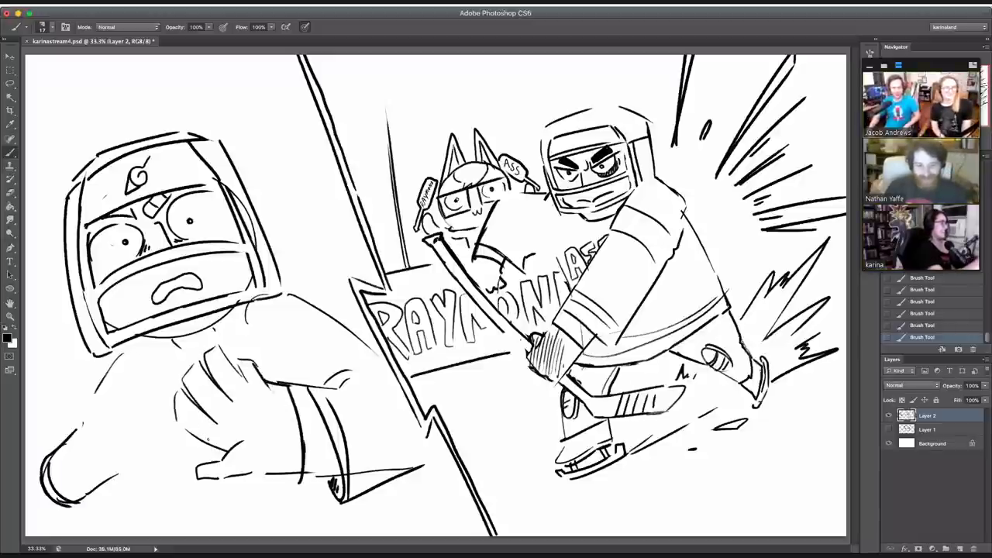
{"action": "left_click_drag", "start_coordinate": [233, 458], "coordinate": [266, 432]}
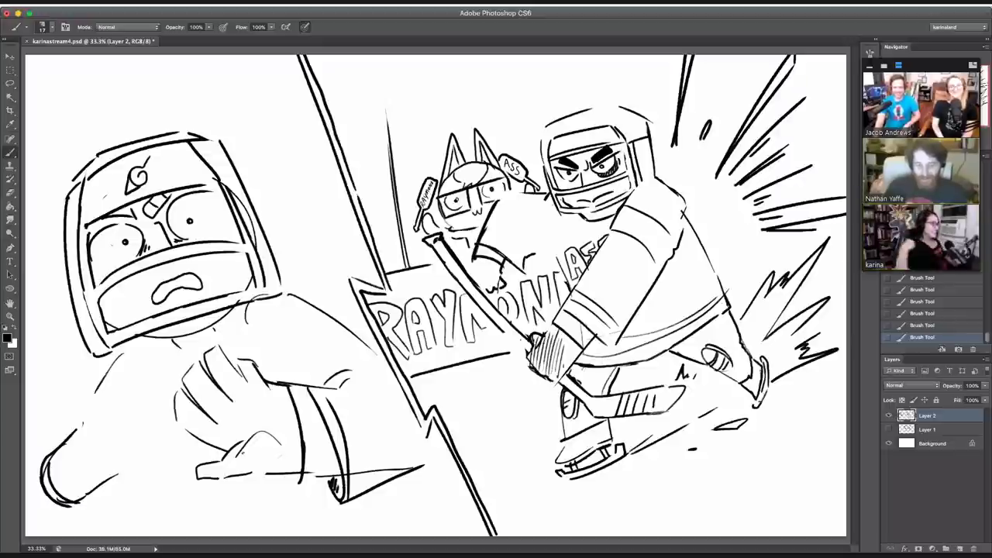
{"action": "mouse_move", "coordinate": [298, 296]}
{"action": "left_mouse_down"}
{"action": "mouse_move", "coordinate": [274, 298]}
{"action": "mouse_move", "coordinate": [237, 341]}
{"action": "left_mouse_up"}
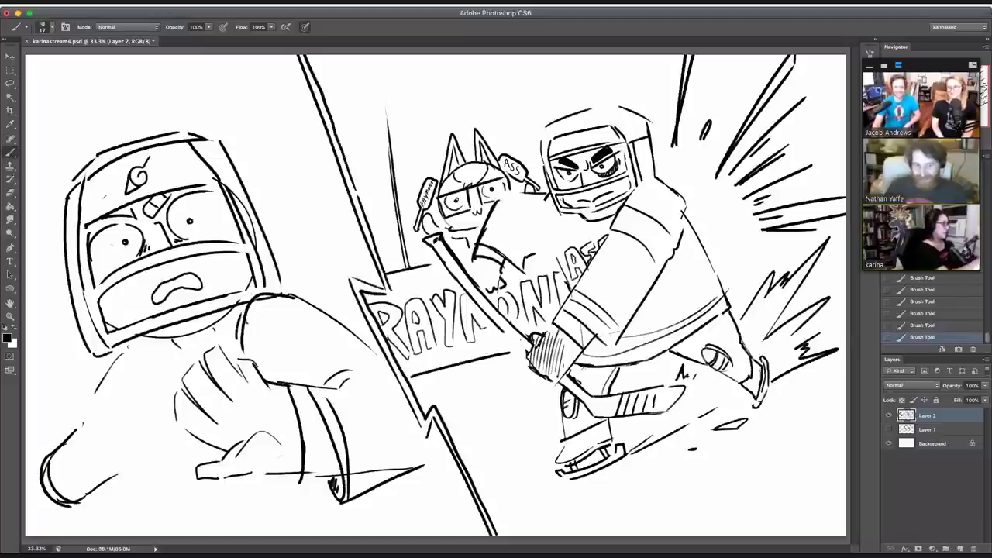
Step: Redraw the bent elbow as an open sleeve cuff and draw the side lines of the frightened player's torso
{"action": "mouse_move", "coordinate": [45, 476]}
{"action": "left_mouse_down"}
{"action": "mouse_move", "coordinate": [117, 523]}
{"action": "mouse_move", "coordinate": [128, 476]}
{"action": "left_mouse_up"}
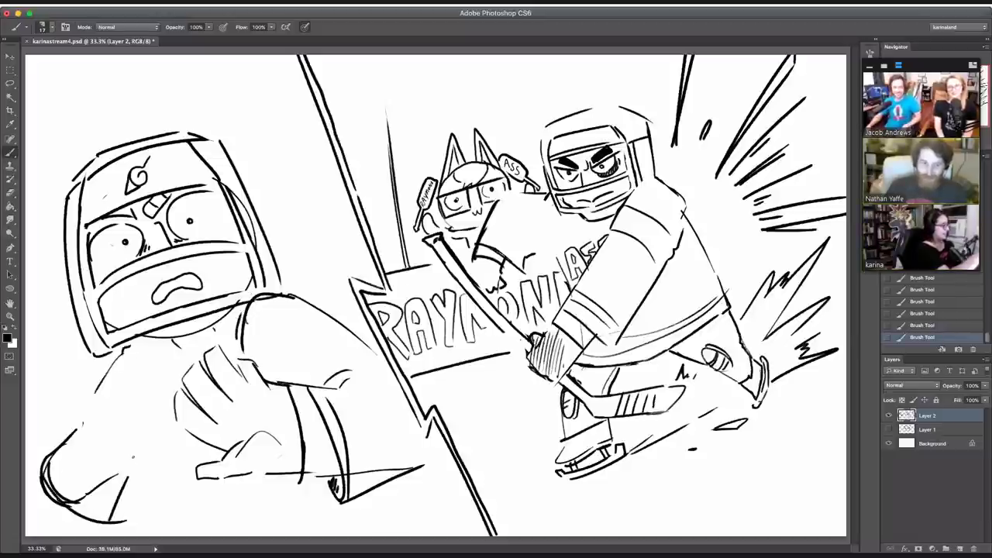
{"action": "key", "text": "e"}
{"action": "mouse_move", "coordinate": [47, 473]}
{"action": "left_mouse_down"}
{"action": "mouse_move", "coordinate": [74, 504]}
{"action": "mouse_move", "coordinate": [105, 485]}
{"action": "mouse_move", "coordinate": [110, 465]}
{"action": "left_mouse_up"}
{"action": "key", "text": "b"}
{"action": "left_click_drag", "start_coordinate": [46, 462], "coordinate": [108, 518]}
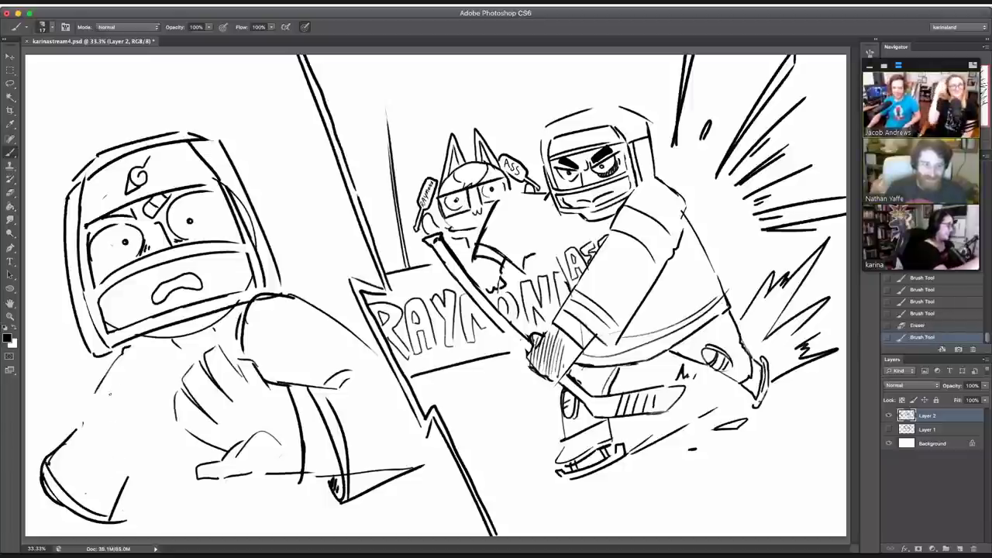
{"action": "mouse_move", "coordinate": [107, 384]}
{"action": "left_mouse_down"}
{"action": "mouse_move", "coordinate": [146, 482]}
{"action": "mouse_move", "coordinate": [148, 528]}
{"action": "left_mouse_up"}
{"action": "left_click_drag", "start_coordinate": [382, 490], "coordinate": [396, 524]}
Step: Surround the frightened player's helmet and shoulders with jagged zigzag shock lines radiating outward
{"action": "mouse_move", "coordinate": [27, 439]}
{"action": "left_mouse_down"}
{"action": "mouse_move", "coordinate": [65, 379]}
{"action": "mouse_move", "coordinate": [27, 403]}
{"action": "left_mouse_up"}
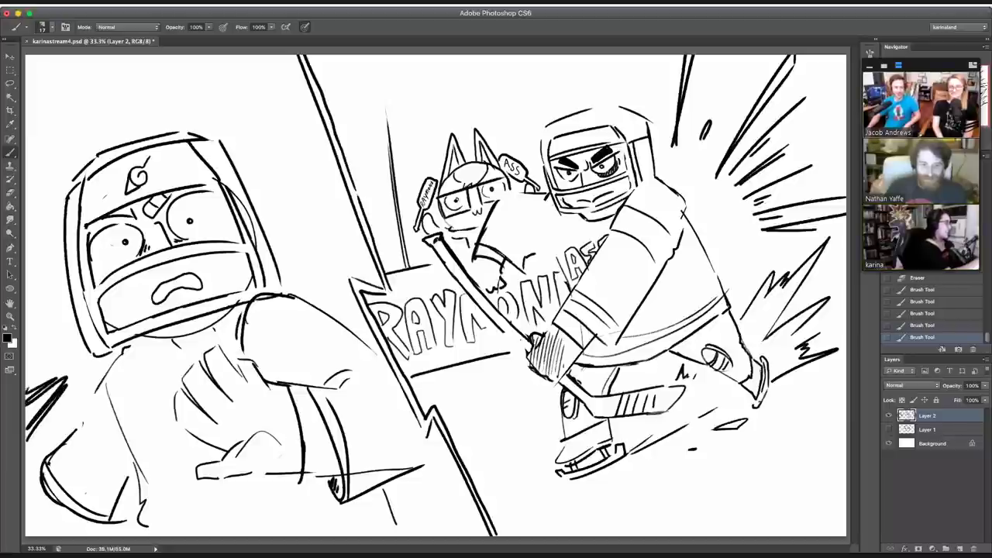
{"action": "mouse_move", "coordinate": [27, 358]}
{"action": "left_mouse_down"}
{"action": "mouse_move", "coordinate": [50, 341]}
{"action": "mouse_move", "coordinate": [29, 315]}
{"action": "left_mouse_up"}
{"action": "left_click_drag", "start_coordinate": [31, 91], "coordinate": [65, 152]}
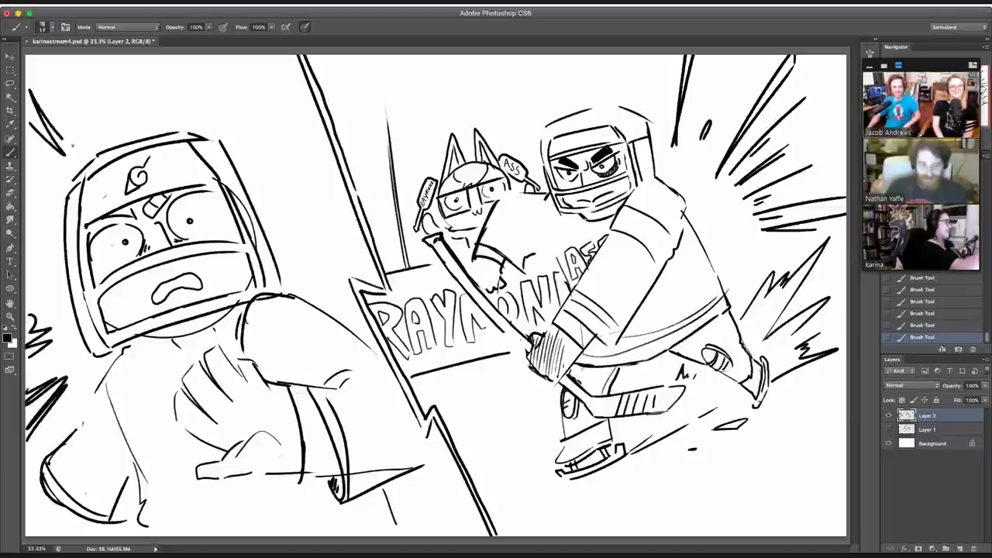
{"action": "left_click_drag", "start_coordinate": [41, 65], "coordinate": [72, 147]}
{"action": "left_click_drag", "start_coordinate": [57, 63], "coordinate": [74, 124]}
{"action": "left_click_drag", "start_coordinate": [141, 59], "coordinate": [163, 116]}
{"action": "left_click_drag", "start_coordinate": [170, 55], "coordinate": [173, 107]}
{"action": "left_click_drag", "start_coordinate": [192, 56], "coordinate": [185, 82]}
{"action": "mouse_move", "coordinate": [214, 114]}
{"action": "left_mouse_down"}
{"action": "mouse_move", "coordinate": [244, 58]}
{"action": "mouse_move", "coordinate": [292, 56]}
{"action": "left_mouse_up"}
{"action": "mouse_move", "coordinate": [309, 98]}
{"action": "left_mouse_down"}
{"action": "mouse_move", "coordinate": [293, 162]}
{"action": "mouse_move", "coordinate": [335, 186]}
{"action": "mouse_move", "coordinate": [313, 205]}
{"action": "left_mouse_up"}
{"action": "mouse_move", "coordinate": [350, 320]}
{"action": "left_mouse_down"}
{"action": "mouse_move", "coordinate": [345, 286]}
{"action": "mouse_move", "coordinate": [358, 253]}
{"action": "mouse_move", "coordinate": [305, 237]}
{"action": "left_mouse_up"}
{"action": "mouse_move", "coordinate": [306, 238]}
{"action": "left_mouse_down"}
{"action": "mouse_move", "coordinate": [346, 225]}
{"action": "mouse_move", "coordinate": [307, 213]}
{"action": "left_mouse_up"}
{"action": "mouse_move", "coordinate": [207, 54]}
{"action": "left_mouse_down"}
{"action": "mouse_move", "coordinate": [200, 112]}
{"action": "mouse_move", "coordinate": [273, 113]}
{"action": "left_mouse_up"}
{"action": "left_click_drag", "start_coordinate": [80, 71], "coordinate": [93, 124]}
{"action": "left_click_drag", "start_coordinate": [96, 74], "coordinate": [105, 104]}
{"action": "mouse_move", "coordinate": [109, 77]}
{"action": "left_mouse_down"}
{"action": "mouse_move", "coordinate": [115, 110]}
{"action": "mouse_move", "coordinate": [128, 107]}
{"action": "left_mouse_up"}
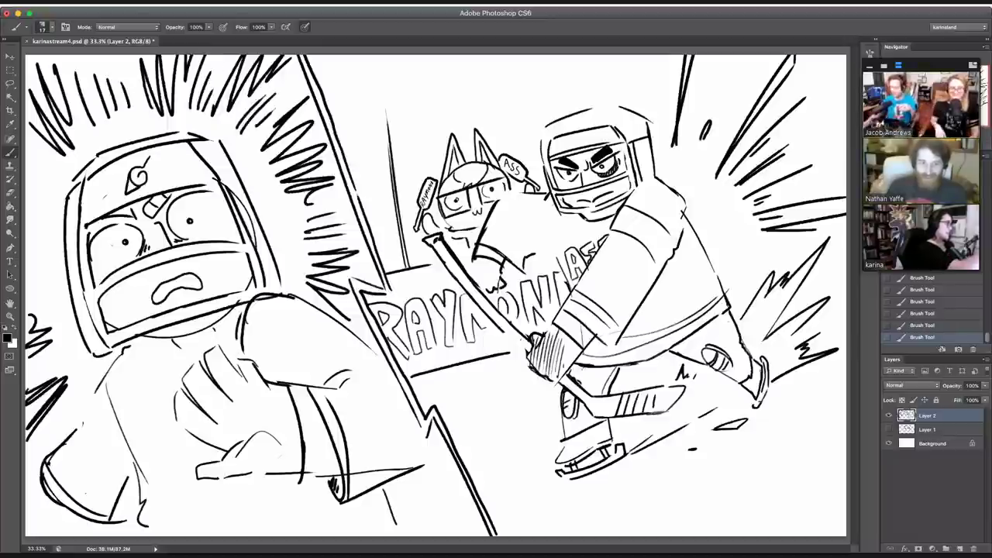
{"action": "left_click_drag", "start_coordinate": [31, 286], "coordinate": [49, 278]}
{"action": "mouse_move", "coordinate": [140, 474]}
{"action": "left_mouse_down"}
{"action": "mouse_move", "coordinate": [155, 448]}
{"action": "mouse_move", "coordinate": [150, 434]}
{"action": "mouse_move", "coordinate": [168, 462]}
{"action": "mouse_move", "coordinate": [158, 456]}
{"action": "mouse_move", "coordinate": [175, 427]}
{"action": "left_mouse_up"}
{"action": "mouse_move", "coordinate": [175, 425]}
{"action": "left_mouse_down"}
{"action": "mouse_move", "coordinate": [192, 456]}
{"action": "mouse_move", "coordinate": [174, 451]}
{"action": "mouse_move", "coordinate": [186, 434]}
{"action": "mouse_move", "coordinate": [205, 450]}
{"action": "left_mouse_up"}
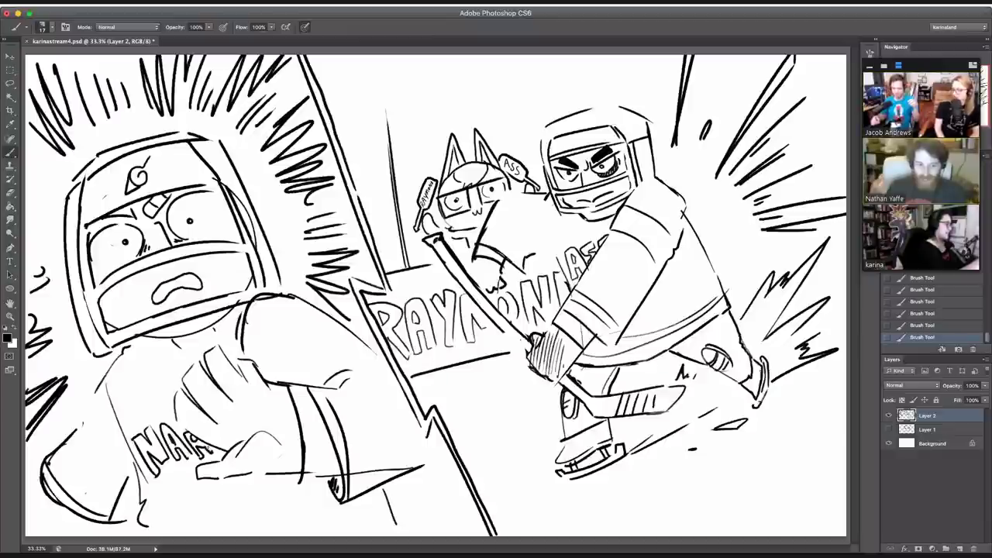
{"action": "left_click_drag", "start_coordinate": [217, 456], "coordinate": [224, 449]}
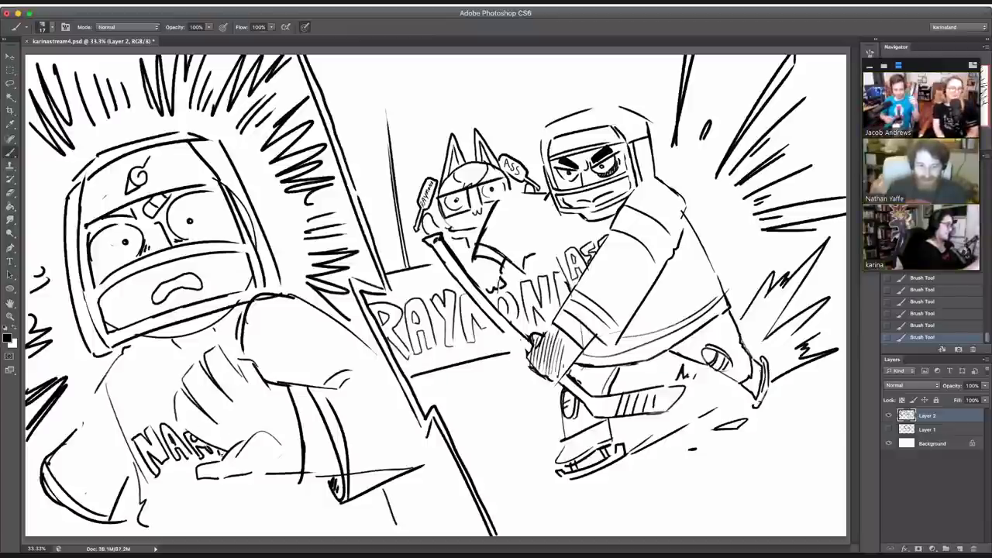
{"action": "key", "text": "ctrl+alt+z"}
{"action": "key", "text": "ctrl+alt+z"}
{"action": "key", "text": "ctrl+alt+z"}
{"action": "key", "text": "ctrl+alt+z"}
{"action": "key", "text": "ctrl+alt+z"}
{"action": "key", "text": "ctrl+alt+z"}
{"action": "key", "text": "ctrl+alt+z"}
{"action": "key", "text": "ctrl+alt+z"}
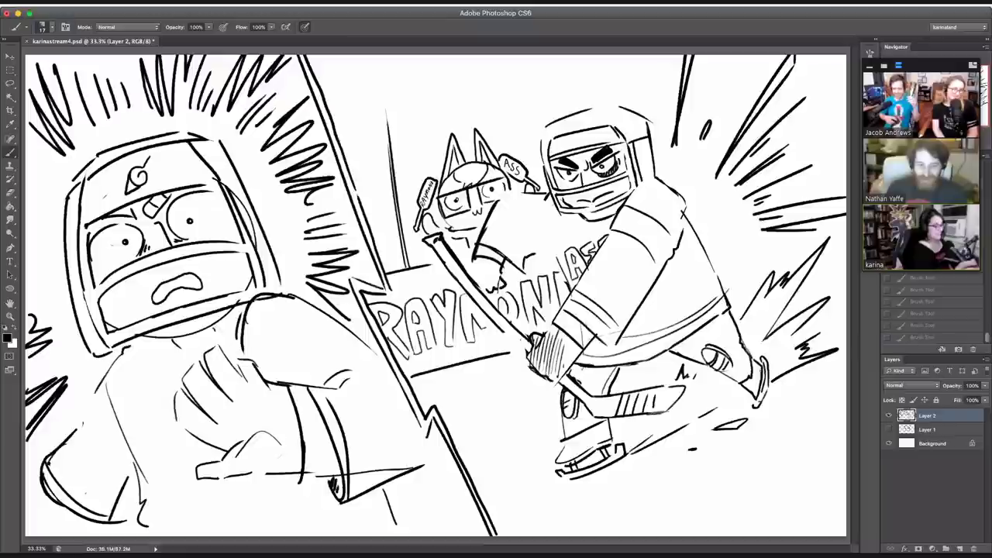
Step: Letter "NARTS" in outlined capitals across the lower jersey, and add the collar and side fold lines
{"action": "mouse_move", "coordinate": [151, 480]}
{"action": "left_mouse_down"}
{"action": "mouse_move", "coordinate": [159, 523]}
{"action": "mouse_move", "coordinate": [167, 470]}
{"action": "mouse_move", "coordinate": [185, 514]}
{"action": "mouse_move", "coordinate": [162, 522]}
{"action": "mouse_move", "coordinate": [192, 507]}
{"action": "mouse_move", "coordinate": [195, 483]}
{"action": "left_mouse_up"}
{"action": "mouse_move", "coordinate": [196, 524]}
{"action": "left_mouse_down"}
{"action": "mouse_move", "coordinate": [203, 505]}
{"action": "mouse_move", "coordinate": [214, 524]}
{"action": "left_mouse_up"}
{"action": "mouse_move", "coordinate": [204, 482]}
{"action": "left_mouse_down"}
{"action": "mouse_move", "coordinate": [223, 521]}
{"action": "mouse_move", "coordinate": [207, 502]}
{"action": "mouse_move", "coordinate": [231, 524]}
{"action": "mouse_move", "coordinate": [255, 494]}
{"action": "mouse_move", "coordinate": [246, 481]}
{"action": "left_mouse_up"}
{"action": "mouse_move", "coordinate": [235, 487]}
{"action": "left_mouse_down"}
{"action": "mouse_move", "coordinate": [238, 500]}
{"action": "mouse_move", "coordinate": [274, 485]}
{"action": "mouse_move", "coordinate": [292, 510]}
{"action": "mouse_move", "coordinate": [294, 475]}
{"action": "mouse_move", "coordinate": [299, 498]}
{"action": "mouse_move", "coordinate": [322, 515]}
{"action": "mouse_move", "coordinate": [315, 478]}
{"action": "left_mouse_up"}
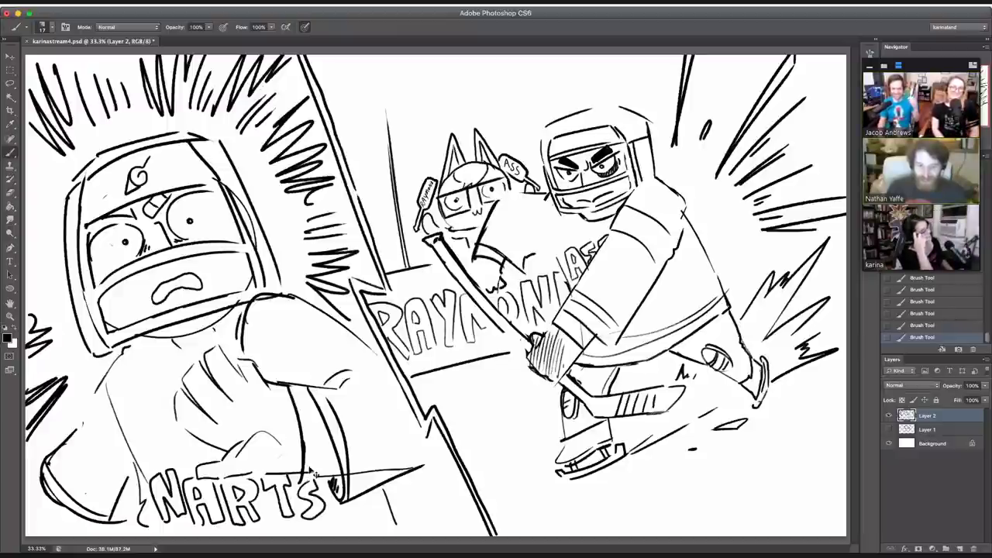
{"action": "key", "text": "ctrl+z"}
{"action": "mouse_move", "coordinate": [311, 482]}
{"action": "left_mouse_down"}
{"action": "mouse_move", "coordinate": [303, 502]}
{"action": "mouse_move", "coordinate": [317, 511]}
{"action": "mouse_move", "coordinate": [317, 492]}
{"action": "left_mouse_up"}
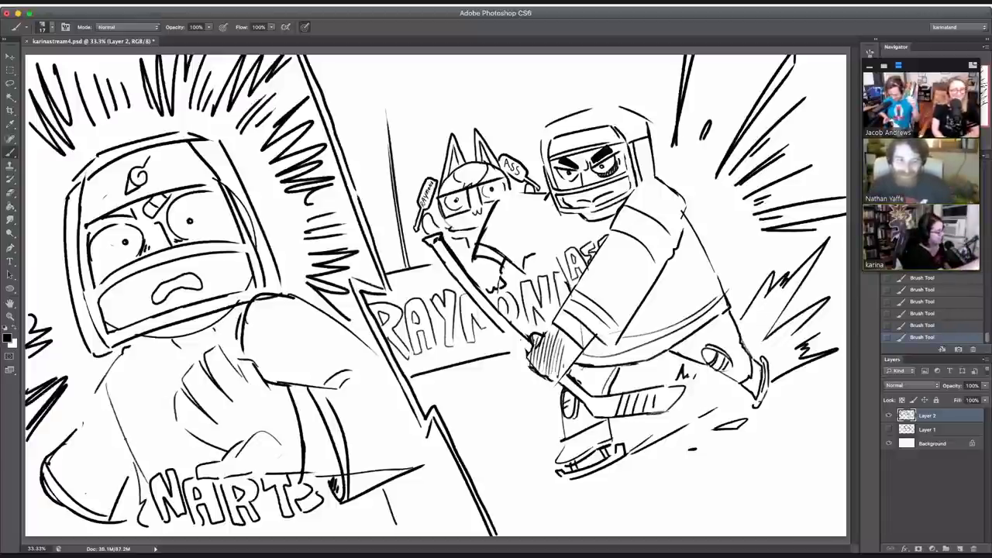
{"action": "left_click_drag", "start_coordinate": [104, 408], "coordinate": [115, 426]}
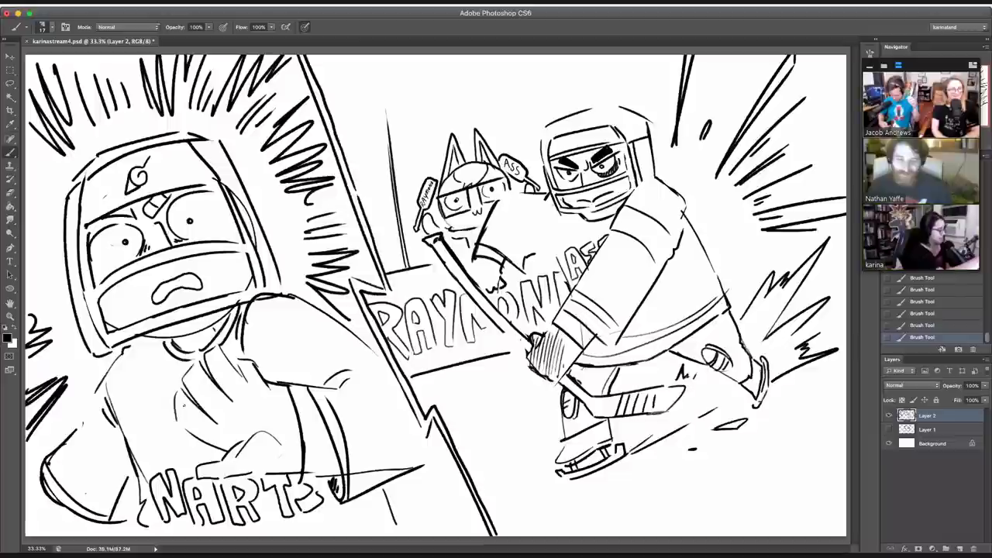
Step: Letter "NA" on the chest above "NARTS", partly behind the hand, and draw a spiral sun emblem on the upper sleeve
{"action": "mouse_move", "coordinate": [153, 463]}
{"action": "left_mouse_down"}
{"action": "mouse_move", "coordinate": [155, 414]}
{"action": "mouse_move", "coordinate": [172, 456]}
{"action": "mouse_move", "coordinate": [160, 461]}
{"action": "left_mouse_up"}
{"action": "mouse_move", "coordinate": [170, 424]}
{"action": "left_mouse_down"}
{"action": "mouse_move", "coordinate": [186, 458]}
{"action": "mouse_move", "coordinate": [178, 438]}
{"action": "mouse_move", "coordinate": [217, 445]}
{"action": "mouse_move", "coordinate": [219, 454]}
{"action": "left_mouse_up"}
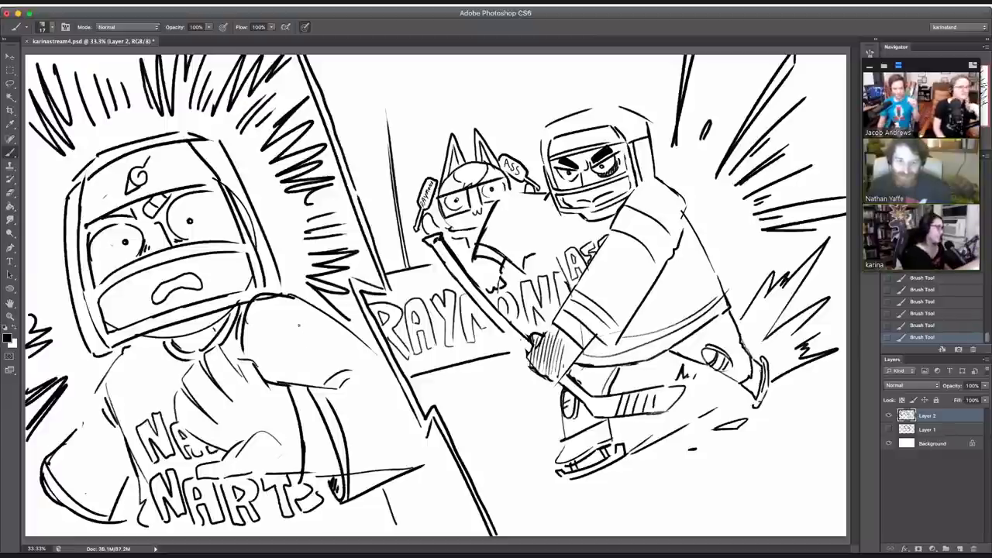
{"action": "mouse_move", "coordinate": [299, 321]}
{"action": "left_mouse_down"}
{"action": "mouse_move", "coordinate": [295, 335]}
{"action": "mouse_move", "coordinate": [315, 327]}
{"action": "mouse_move", "coordinate": [298, 357]}
{"action": "mouse_move", "coordinate": [333, 338]}
{"action": "left_mouse_up"}
{"action": "mouse_move", "coordinate": [331, 338]}
{"action": "left_mouse_down"}
{"action": "mouse_move", "coordinate": [311, 361]}
{"action": "mouse_move", "coordinate": [307, 346]}
{"action": "left_mouse_up"}
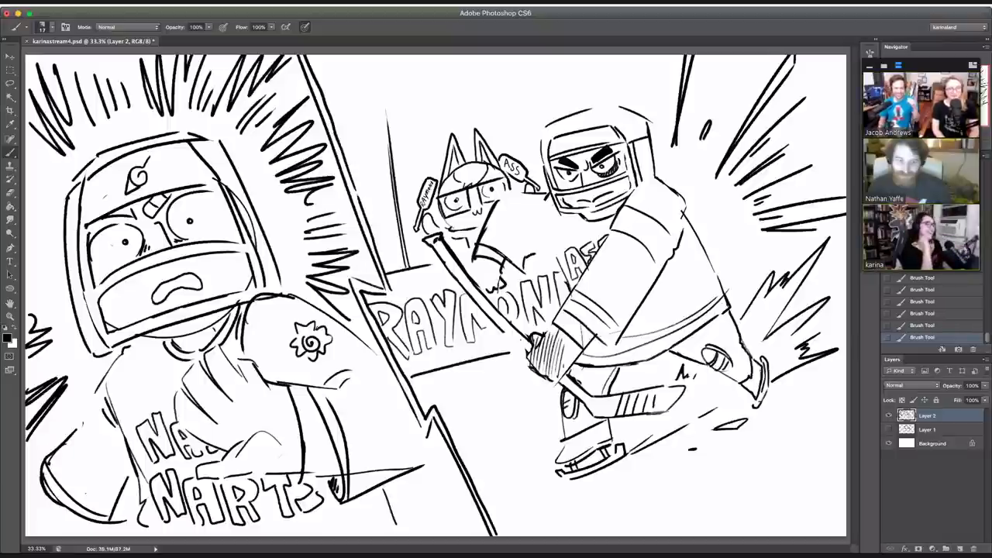
Step: Sketch rounded crowd heads in the background on both sides of the rink post and around the cat fan
{"action": "left_click_drag", "start_coordinate": [400, 170], "coordinate": [432, 167]}
{"action": "left_click_drag", "start_coordinate": [367, 203], "coordinate": [391, 200]}
{"action": "left_click_drag", "start_coordinate": [368, 195], "coordinate": [384, 183]}
{"action": "left_click_drag", "start_coordinate": [375, 223], "coordinate": [411, 194]}
{"action": "left_click_drag", "start_coordinate": [404, 248], "coordinate": [421, 246]}
{"action": "left_click_drag", "start_coordinate": [404, 213], "coordinate": [411, 211]}
{"action": "left_click_drag", "start_coordinate": [432, 158], "coordinate": [434, 167]}
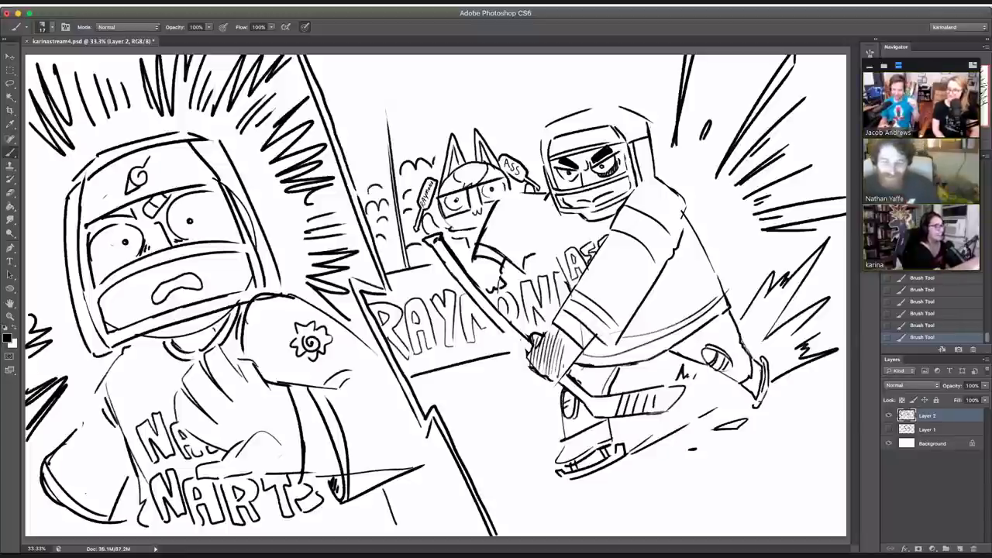
{"action": "left_click_drag", "start_coordinate": [507, 145], "coordinate": [535, 151]}
{"action": "left_click_drag", "start_coordinate": [383, 168], "coordinate": [358, 168]}
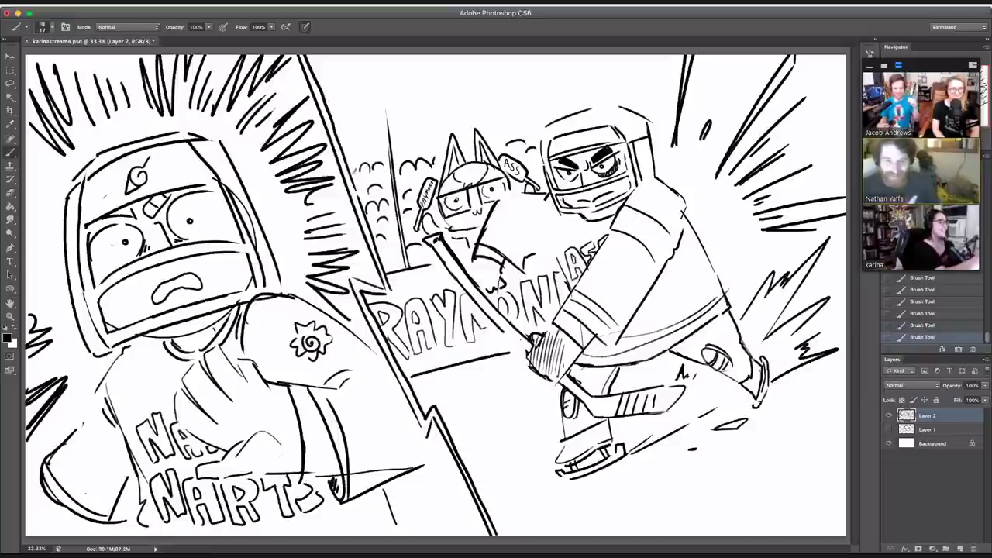
Step: Try a small star above the cat fan, undo it, and add more rows of crowd heads behind both characters
{"action": "mouse_move", "coordinate": [480, 87]}
{"action": "left_mouse_down"}
{"action": "mouse_move", "coordinate": [494, 82]}
{"action": "mouse_move", "coordinate": [496, 100]}
{"action": "mouse_move", "coordinate": [477, 98]}
{"action": "left_mouse_up"}
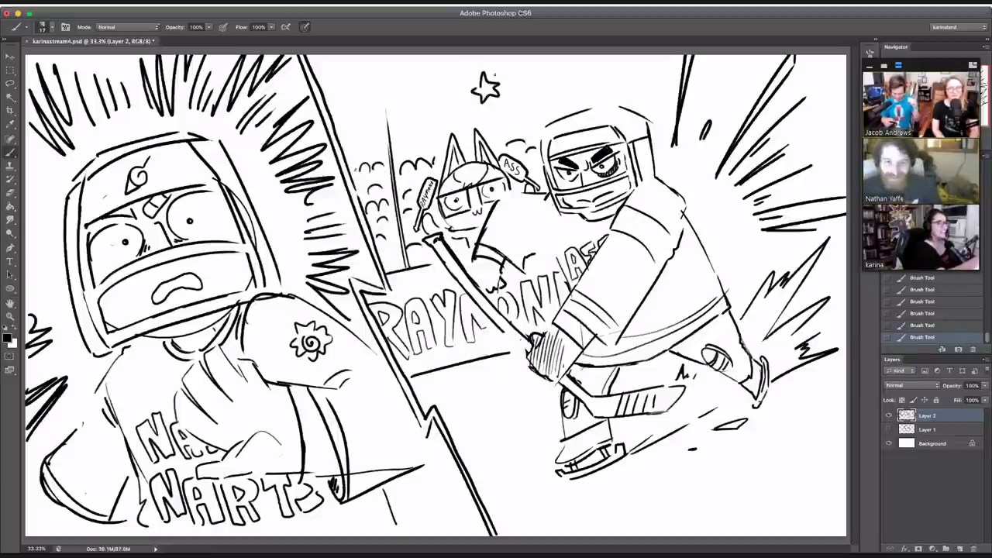
{"action": "key", "text": "ctrl+z"}
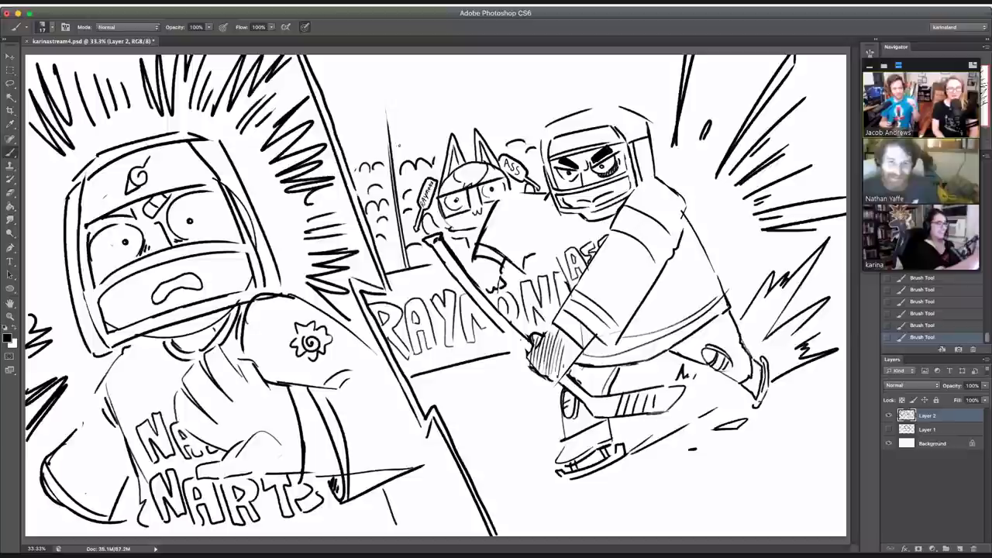
{"action": "mouse_move", "coordinate": [401, 155]}
{"action": "left_mouse_down"}
{"action": "mouse_move", "coordinate": [433, 128]}
{"action": "mouse_move", "coordinate": [502, 126]}
{"action": "mouse_move", "coordinate": [488, 125]}
{"action": "mouse_move", "coordinate": [536, 115]}
{"action": "left_mouse_up"}
{"action": "mouse_move", "coordinate": [653, 102]}
{"action": "left_mouse_down"}
{"action": "mouse_move", "coordinate": [665, 99]}
{"action": "mouse_move", "coordinate": [652, 99]}
{"action": "left_mouse_up"}
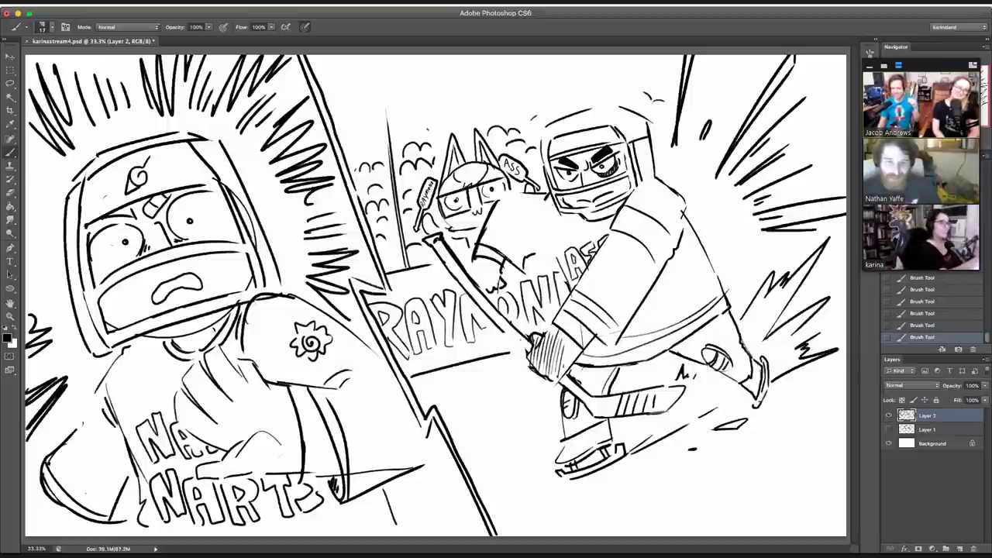
Step: Draw a tilted crowd sign lettered "ASS!!!!!" with small hands holding it up, and add more crowd heads beside it
{"action": "mouse_move", "coordinate": [468, 107]}
{"action": "left_mouse_down"}
{"action": "mouse_move", "coordinate": [518, 80]}
{"action": "mouse_move", "coordinate": [545, 94]}
{"action": "mouse_move", "coordinate": [562, 90]}
{"action": "left_mouse_up"}
{"action": "left_click_drag", "start_coordinate": [475, 105], "coordinate": [485, 100]}
{"action": "mouse_move", "coordinate": [496, 93]}
{"action": "left_mouse_down"}
{"action": "mouse_move", "coordinate": [490, 104]}
{"action": "mouse_move", "coordinate": [545, 89]}
{"action": "left_mouse_up"}
{"action": "left_click", "coordinate": [516, 99]}
{"action": "left_click", "coordinate": [521, 98]}
{"action": "left_click", "coordinate": [529, 96]}
{"action": "left_click", "coordinate": [538, 93]}
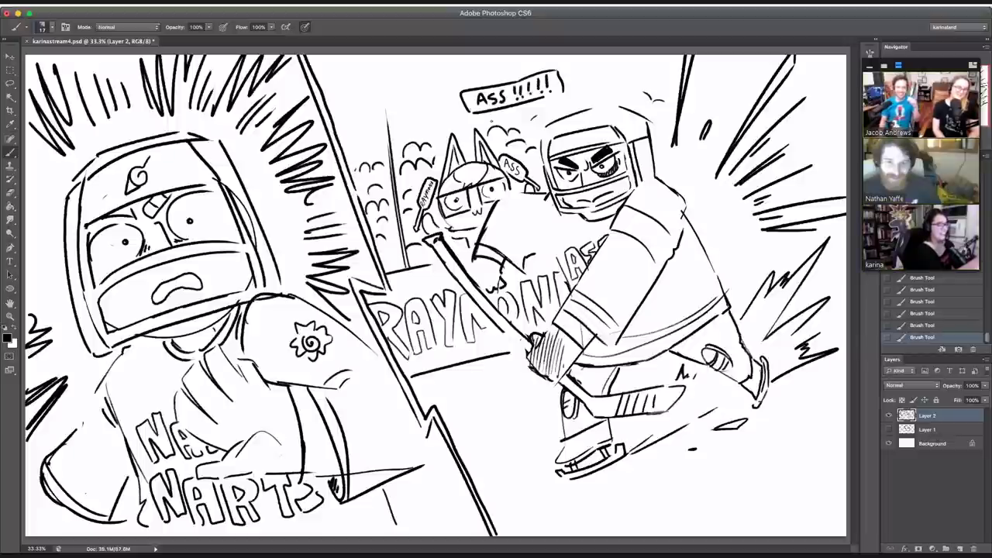
{"action": "left_click_drag", "start_coordinate": [491, 110], "coordinate": [502, 121]}
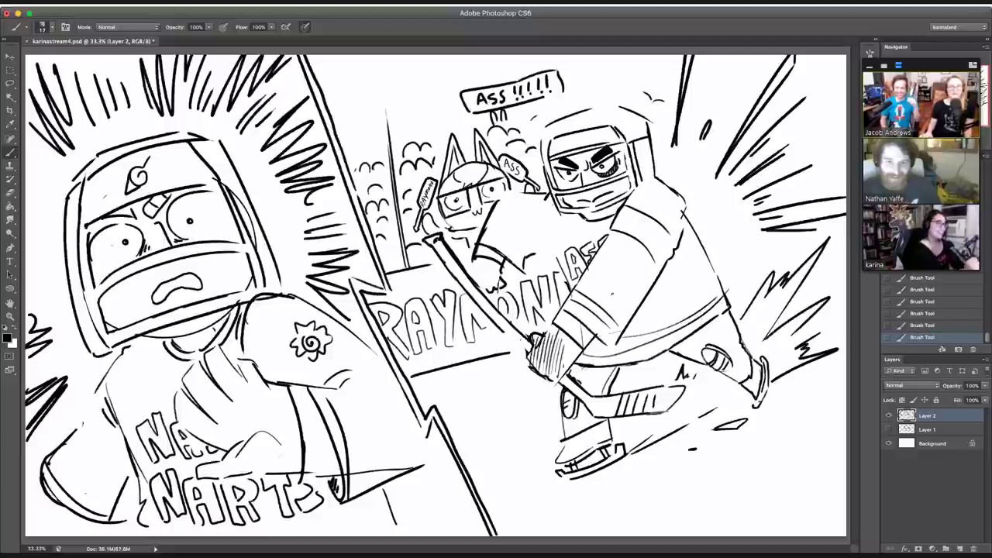
{"action": "left_click_drag", "start_coordinate": [551, 98], "coordinate": [555, 110]}
{"action": "left_click_drag", "start_coordinate": [560, 93], "coordinate": [564, 108]}
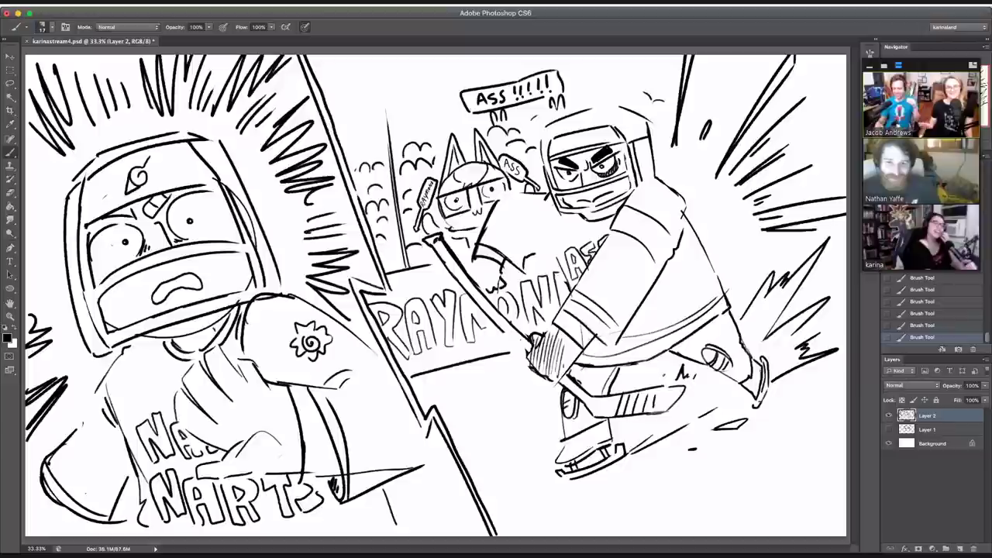
{"action": "left_click_drag", "start_coordinate": [436, 129], "coordinate": [458, 120]}
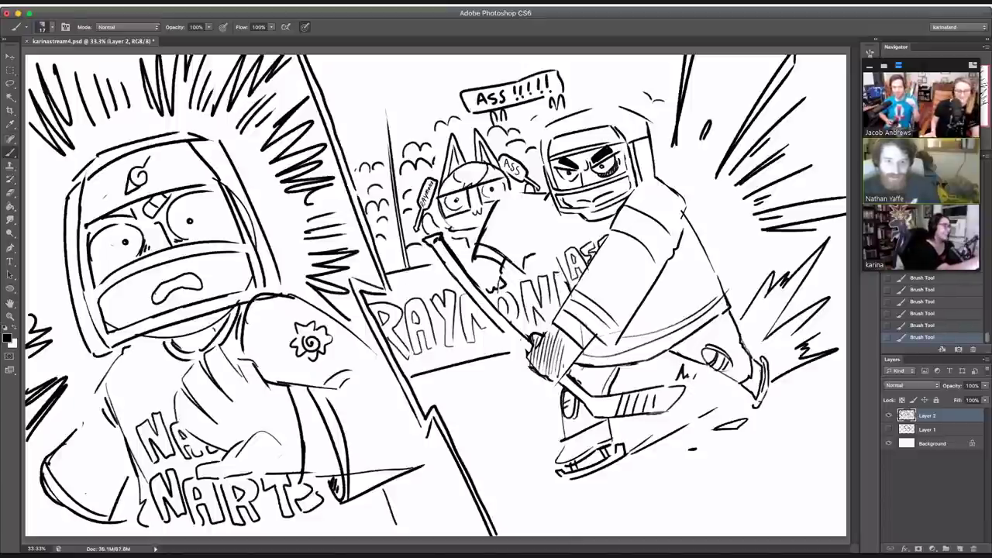
Step: Hatch shadows between the frightened player's eyes, around the mouth and on the neck under the helmet
{"action": "left_click_drag", "start_coordinate": [158, 292], "coordinate": [194, 281]}
{"action": "mouse_move", "coordinate": [130, 225]}
{"action": "left_mouse_down"}
{"action": "mouse_move", "coordinate": [147, 211]}
{"action": "mouse_move", "coordinate": [160, 223]}
{"action": "left_mouse_up"}
{"action": "left_click_drag", "start_coordinate": [155, 274], "coordinate": [180, 263]}
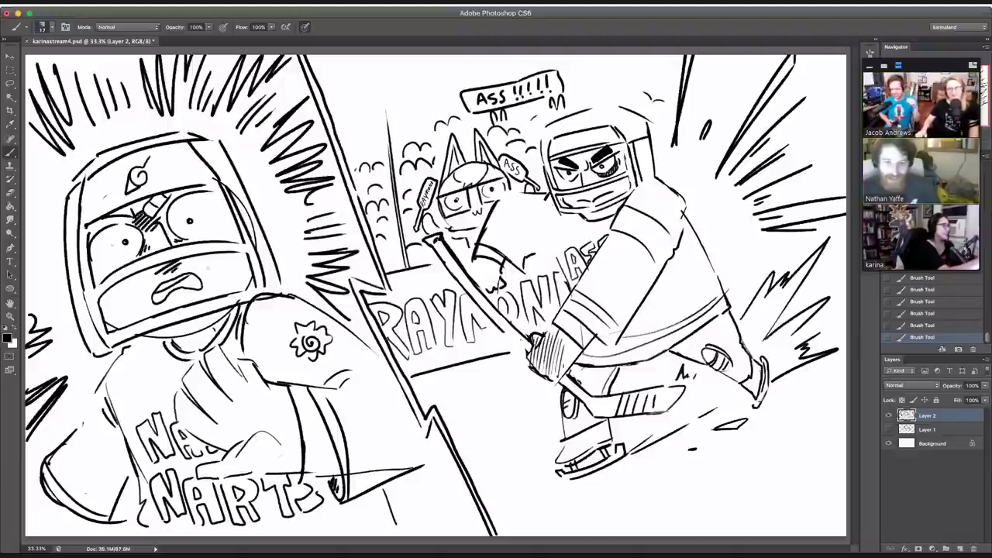
{"action": "mouse_move", "coordinate": [180, 343]}
{"action": "left_mouse_down"}
{"action": "mouse_move", "coordinate": [206, 327]}
{"action": "mouse_move", "coordinate": [205, 343]}
{"action": "left_mouse_up"}
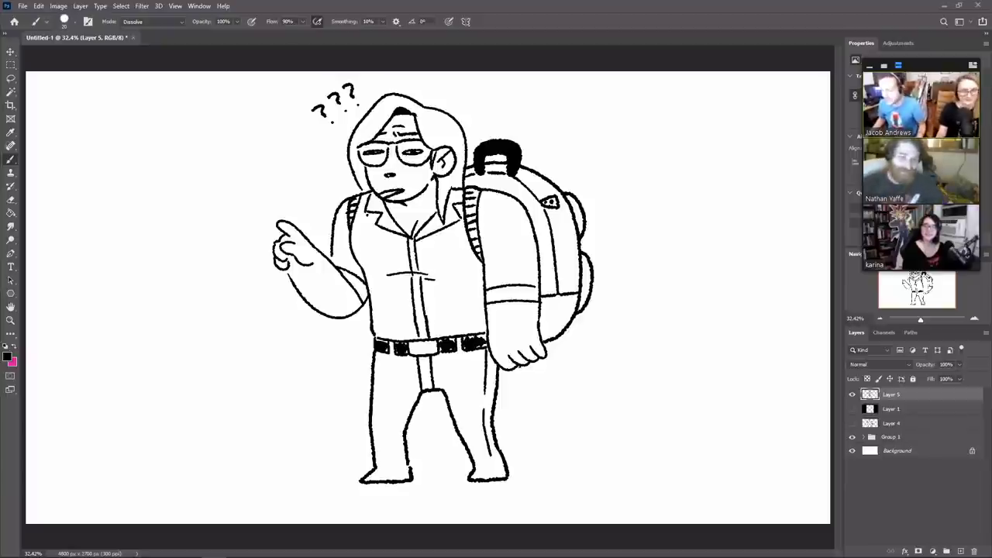
Step: In the Untitled-1 document, hide the backpack figure's layer and draw an oval head on a new layer
{"action": "left_click", "coordinate": [853, 394]}
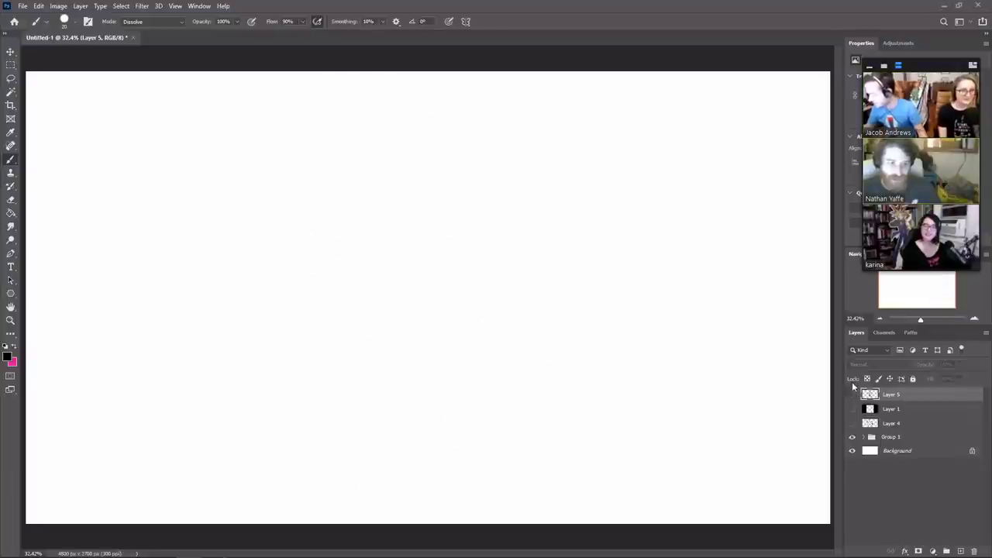
{"action": "left_click", "coordinate": [961, 551]}
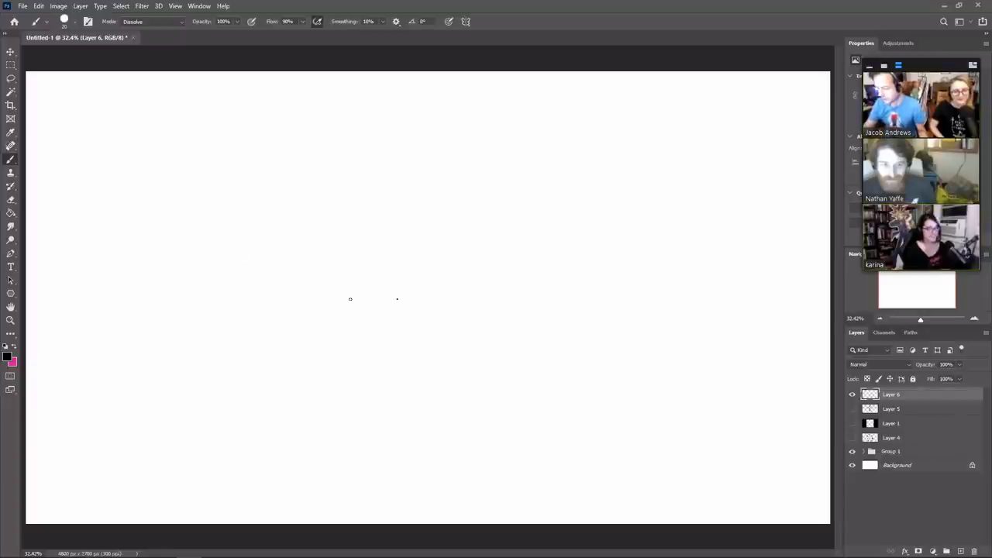
{"action": "left_click_drag", "start_coordinate": [397, 299], "coordinate": [361, 225]}
{"action": "key", "text": "ctrl+z"}
{"action": "left_click_drag", "start_coordinate": [419, 289], "coordinate": [344, 265]}
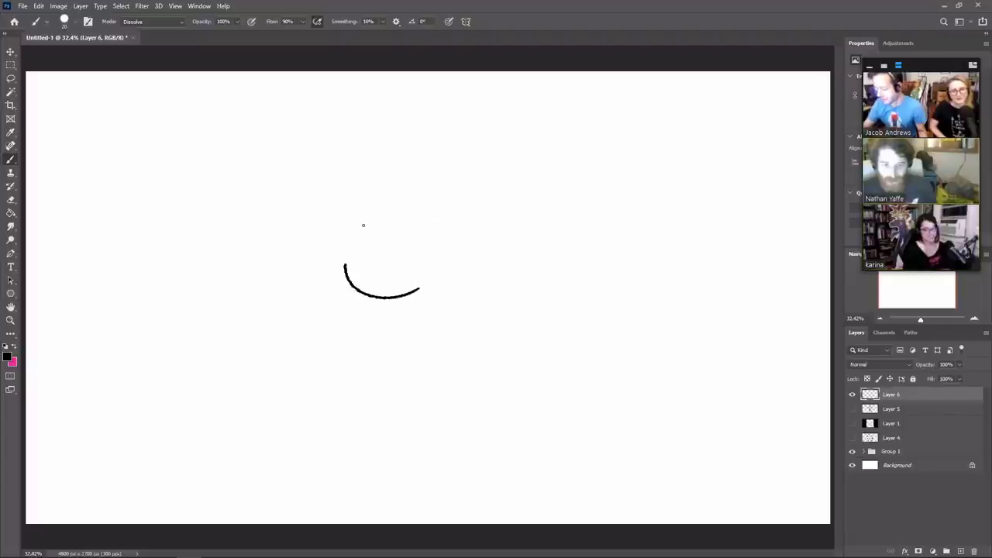
{"action": "left_click_drag", "start_coordinate": [362, 225], "coordinate": [418, 289]}
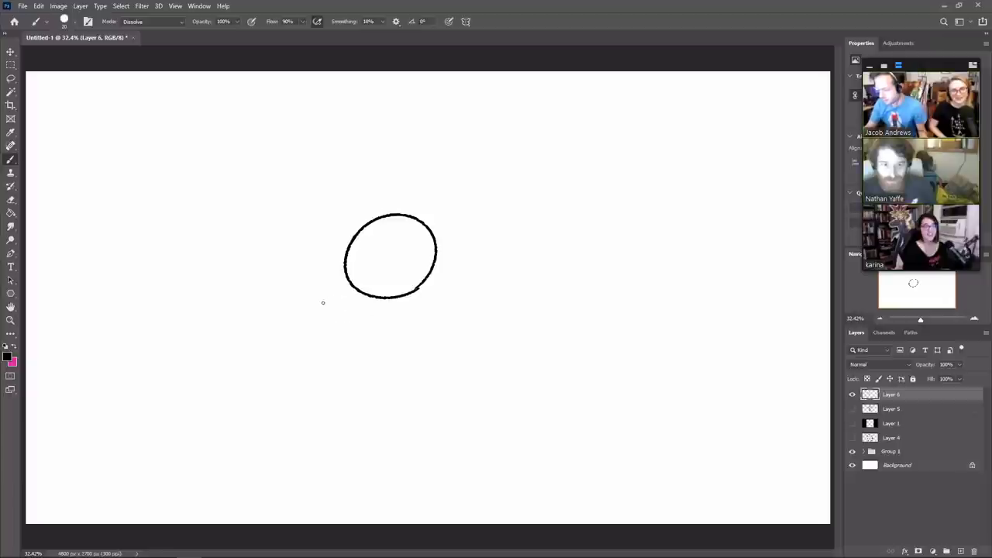
Step: Draw a rounded torso below the oval head with a curved back, belly and lower edge
{"action": "mouse_move", "coordinate": [345, 295]}
{"action": "left_mouse_down"}
{"action": "mouse_move", "coordinate": [299, 375]}
{"action": "mouse_move", "coordinate": [324, 410]}
{"action": "left_mouse_up"}
{"action": "key", "text": "ctrl+z"}
{"action": "left_click_drag", "start_coordinate": [298, 347], "coordinate": [320, 423]}
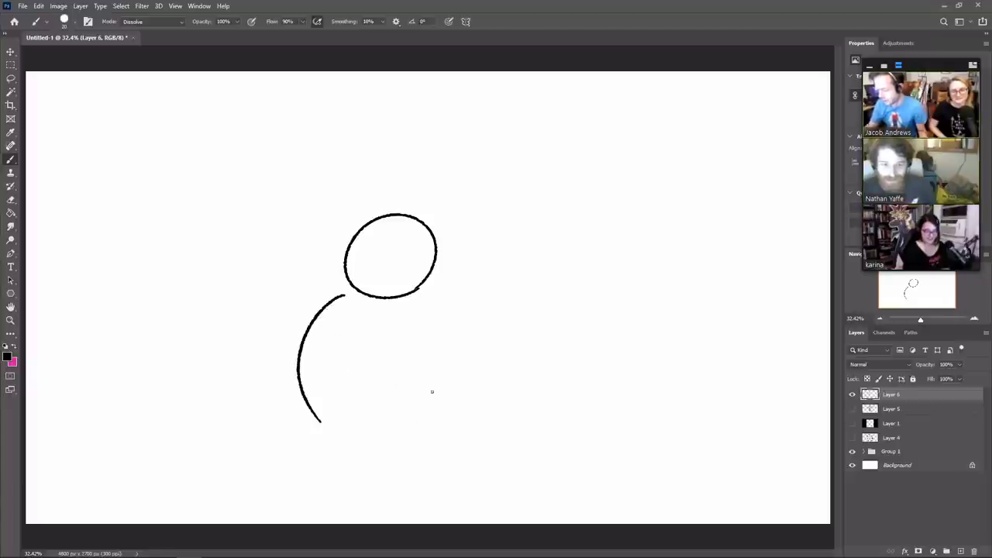
{"action": "key", "text": "ctrl+z"}
{"action": "mouse_move", "coordinate": [300, 339]}
{"action": "left_mouse_down"}
{"action": "mouse_move", "coordinate": [307, 400]}
{"action": "mouse_move", "coordinate": [399, 401]}
{"action": "mouse_move", "coordinate": [416, 341]}
{"action": "mouse_move", "coordinate": [403, 311]}
{"action": "left_mouse_up"}
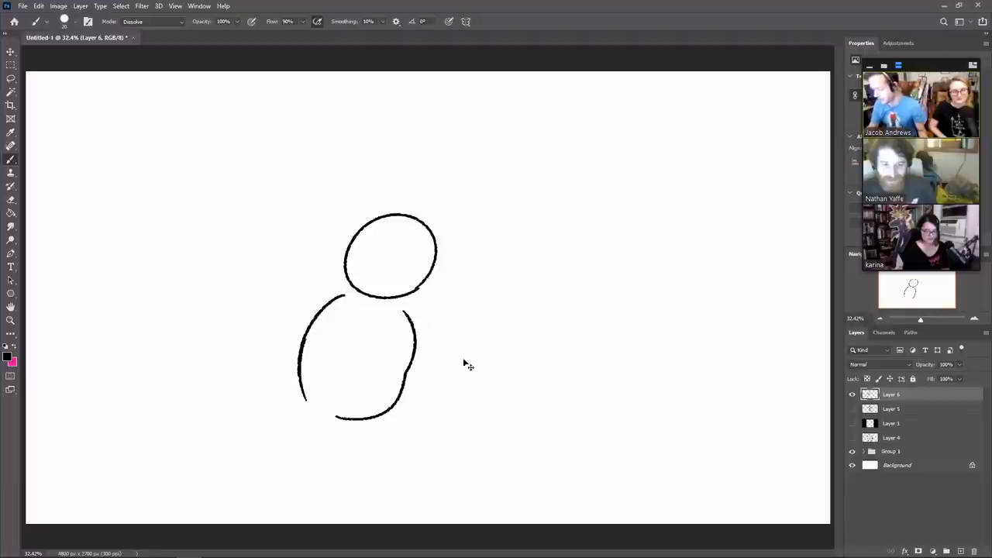
Step: Redraw the torso's front line as a fuller chest curving in toward the belly beneath the head
{"action": "key", "text": "ctrl+z"}
{"action": "left_click_drag", "start_coordinate": [405, 372], "coordinate": [418, 302]}
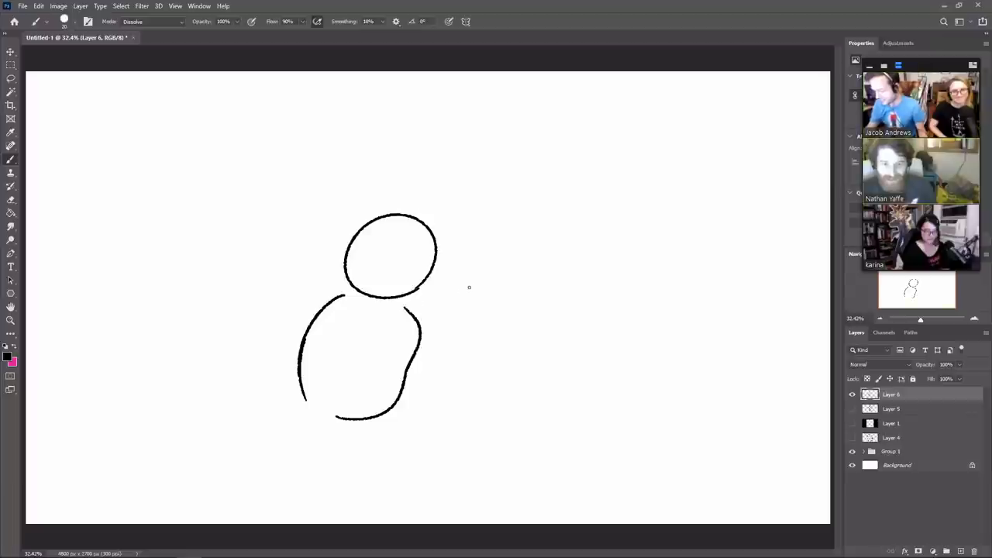
{"action": "key", "text": "ctrl+z"}
{"action": "left_click_drag", "start_coordinate": [407, 372], "coordinate": [424, 308]}
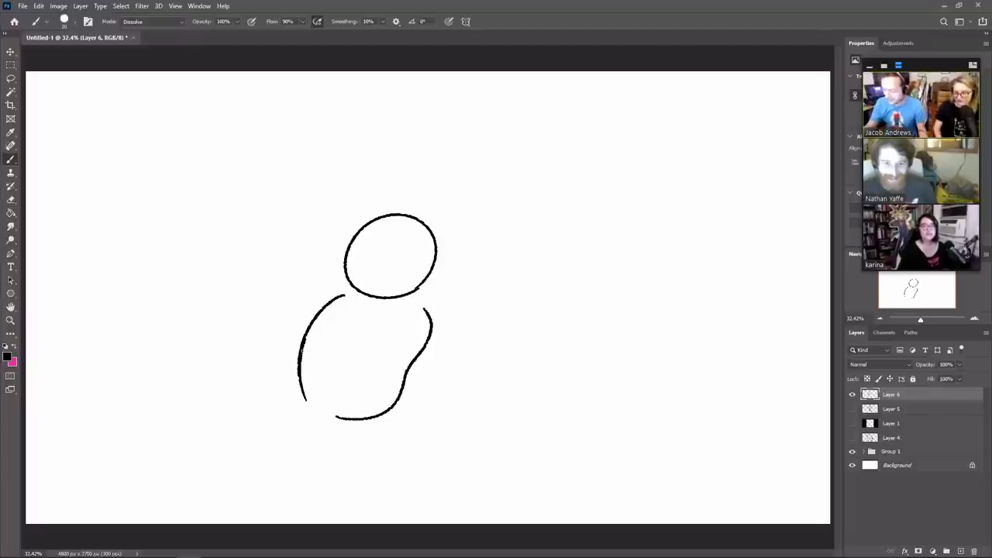
Step: Draw the rear leg's thigh lines extending back from the torso and the upper line bending down from the knee
{"action": "left_click_drag", "start_coordinate": [301, 350], "coordinate": [241, 327]}
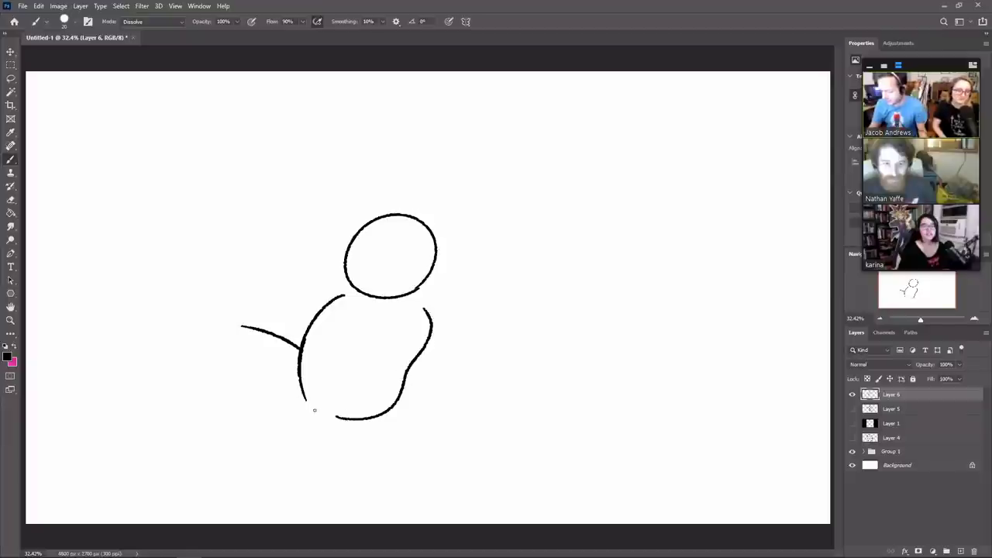
{"action": "left_click_drag", "start_coordinate": [307, 402], "coordinate": [264, 383]}
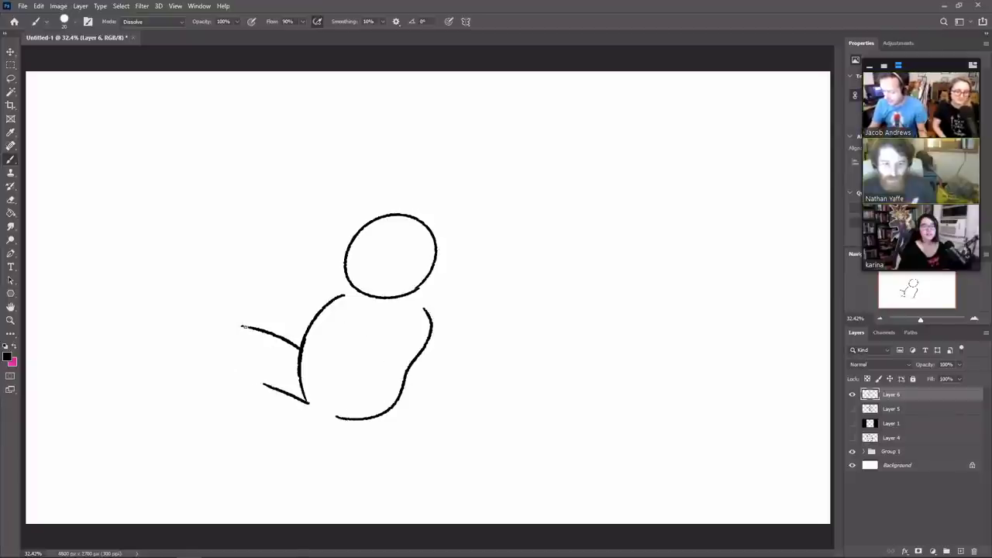
{"action": "left_click_drag", "start_coordinate": [242, 326], "coordinate": [218, 396]}
{"action": "key", "text": "ctrl+z"}
{"action": "left_click_drag", "start_coordinate": [240, 327], "coordinate": [201, 382]}
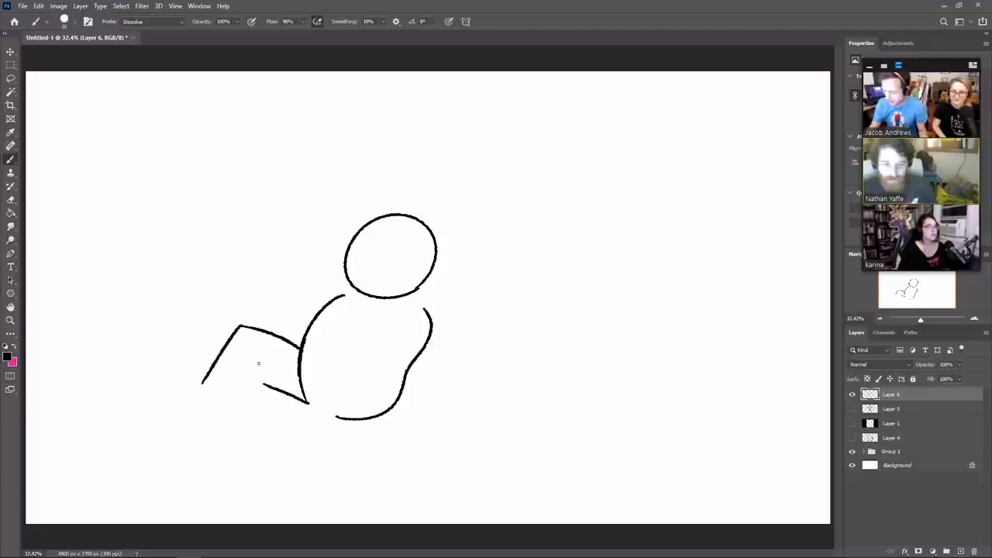
{"action": "key", "text": "ctrl+z"}
{"action": "left_click_drag", "start_coordinate": [245, 326], "coordinate": [210, 362]}
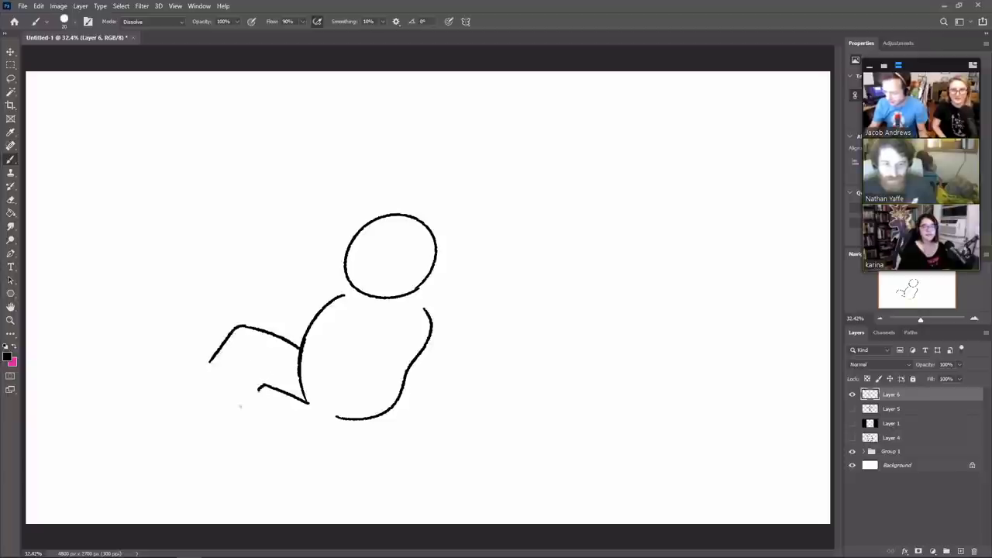
{"action": "mouse_move", "coordinate": [240, 406]}
{"action": "left_mouse_down"}
{"action": "mouse_move", "coordinate": [263, 384]}
{"action": "mouse_move", "coordinate": [240, 400]}
{"action": "mouse_move", "coordinate": [204, 349]}
{"action": "left_mouse_up"}
{"action": "key", "text": "ctrl+z"}
{"action": "key", "text": "ctrl+z"}
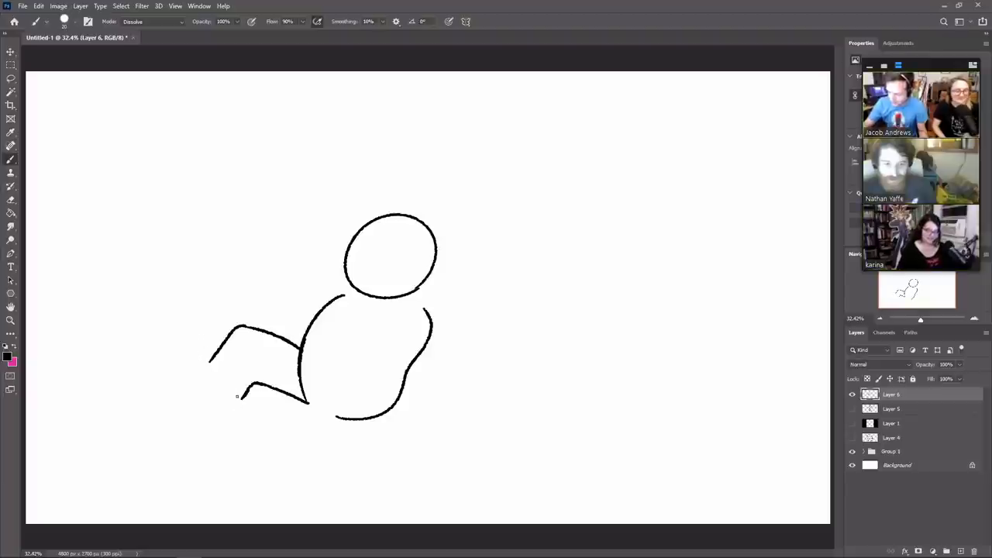
{"action": "left_click_drag", "start_coordinate": [240, 398], "coordinate": [208, 345]}
{"action": "key", "text": "ctrl+z"}
{"action": "key", "text": "ctrl+z"}
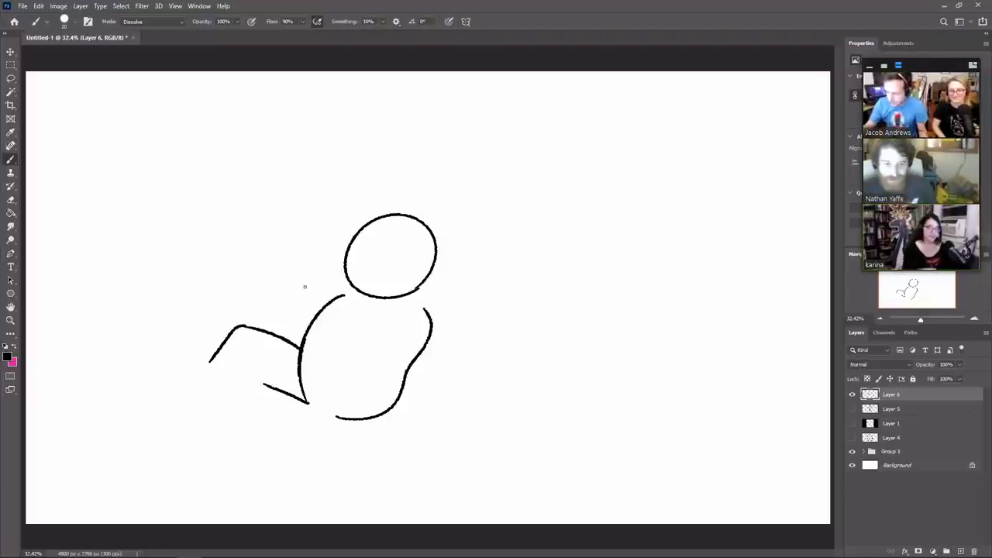
Step: Round off the rear knee, draw the lower calf line and pointed foot, and erase the overlap at the ankle
{"action": "key", "text": "e"}
{"action": "mouse_move", "coordinate": [211, 360]}
{"action": "left_mouse_down"}
{"action": "mouse_move", "coordinate": [238, 322]}
{"action": "mouse_move", "coordinate": [252, 322]}
{"action": "mouse_move", "coordinate": [247, 341]}
{"action": "mouse_move", "coordinate": [269, 330]}
{"action": "mouse_move", "coordinate": [234, 410]}
{"action": "mouse_move", "coordinate": [206, 359]}
{"action": "left_mouse_up"}
{"action": "key", "text": "b"}
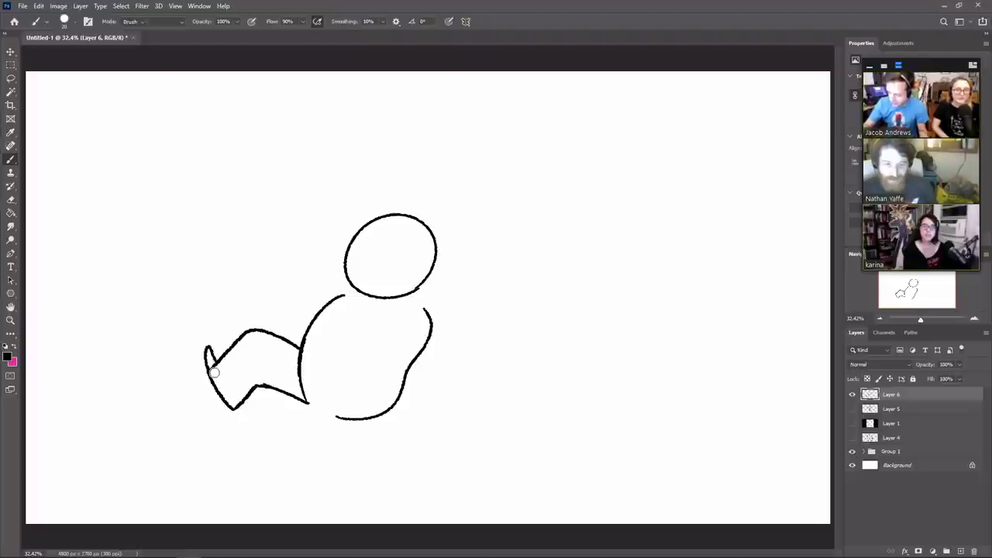
{"action": "key", "text": "e"}
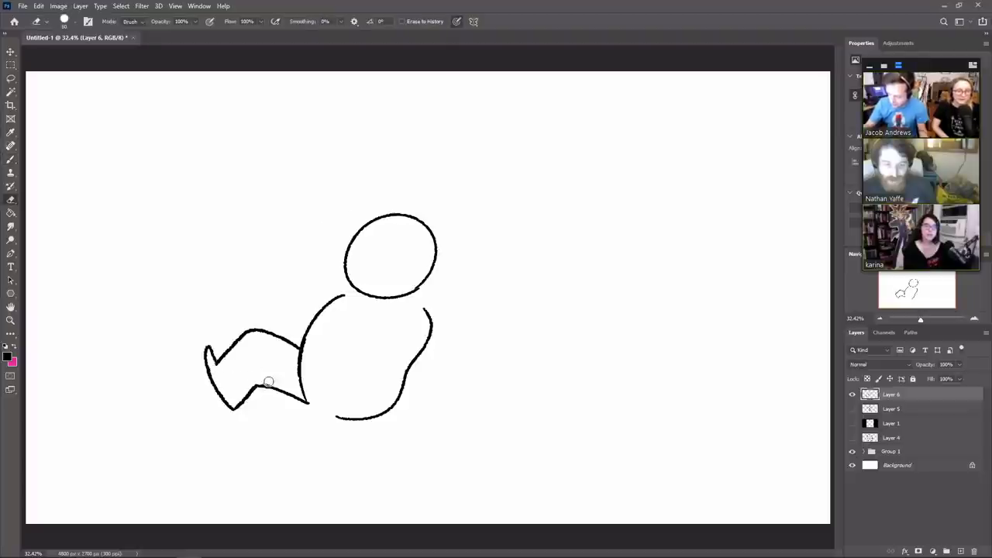
Step: Erase the torso line crossing the rear thigh and draw the front leg bent beneath the body with its foot
{"action": "mouse_move", "coordinate": [300, 350]}
{"action": "left_mouse_down"}
{"action": "mouse_move", "coordinate": [304, 397]}
{"action": "mouse_move", "coordinate": [388, 444]}
{"action": "left_mouse_up"}
{"action": "key", "text": "b"}
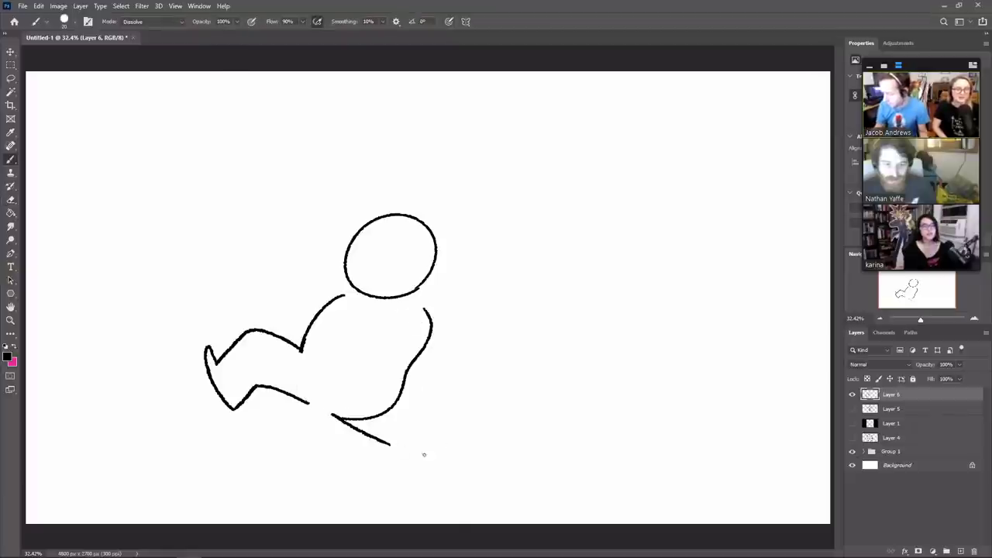
{"action": "key", "text": "ctrl+z"}
{"action": "left_click_drag", "start_coordinate": [334, 416], "coordinate": [387, 456]}
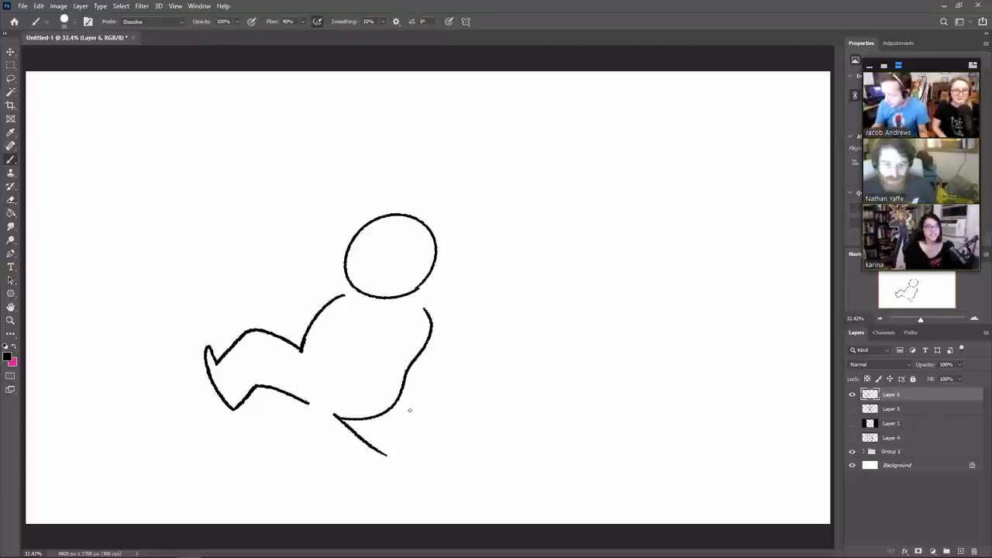
{"action": "left_click_drag", "start_coordinate": [397, 399], "coordinate": [414, 423]}
{"action": "mouse_move", "coordinate": [385, 454]}
{"action": "left_mouse_down"}
{"action": "mouse_move", "coordinate": [426, 448]}
{"action": "mouse_move", "coordinate": [438, 423]}
{"action": "mouse_move", "coordinate": [431, 400]}
{"action": "mouse_move", "coordinate": [439, 434]}
{"action": "left_mouse_up"}
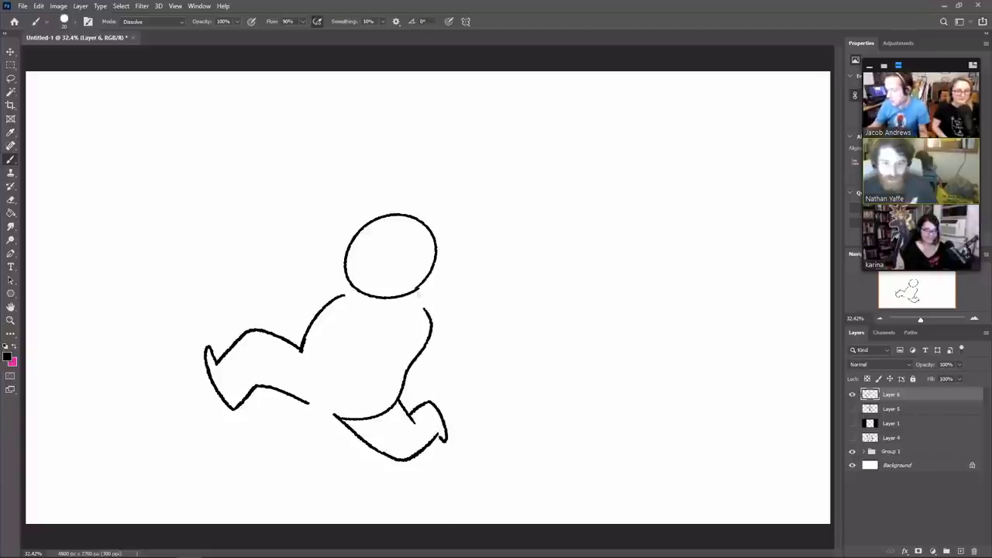
{"action": "mouse_move", "coordinate": [317, 310]}
{"action": "left_mouse_down"}
{"action": "mouse_move", "coordinate": [313, 221]}
{"action": "mouse_move", "coordinate": [326, 201]}
{"action": "left_mouse_up"}
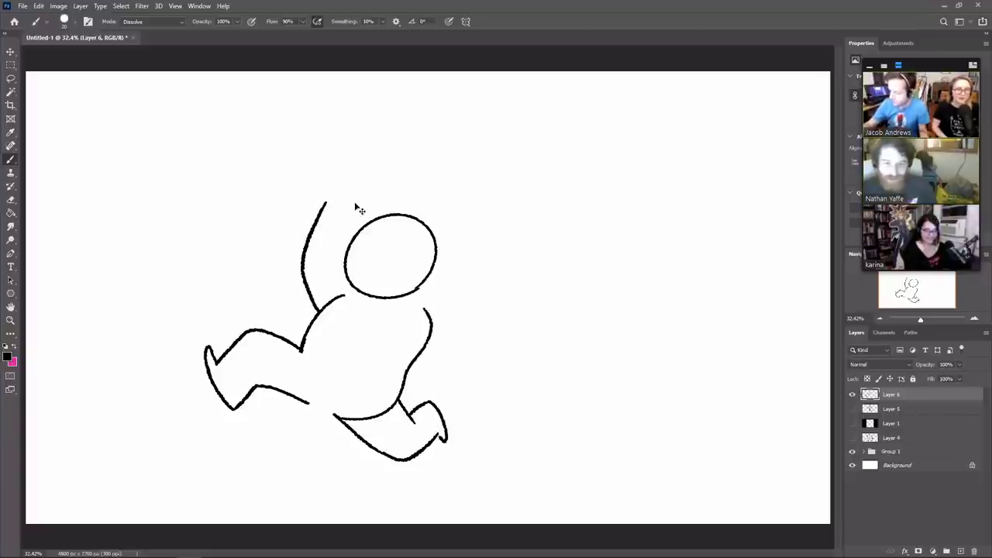
{"action": "key", "text": "ctrl+z"}
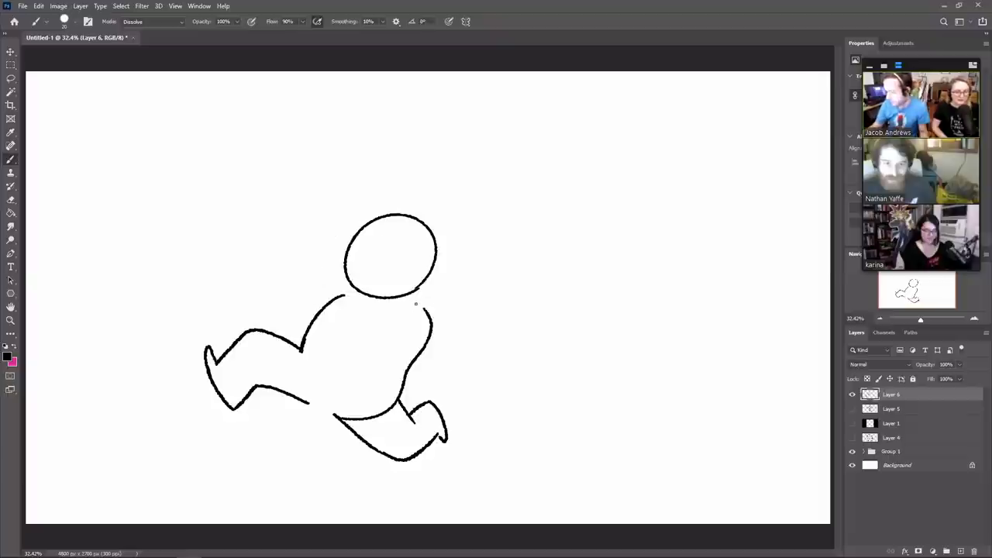
{"action": "left_click_drag", "start_coordinate": [415, 302], "coordinate": [472, 305]}
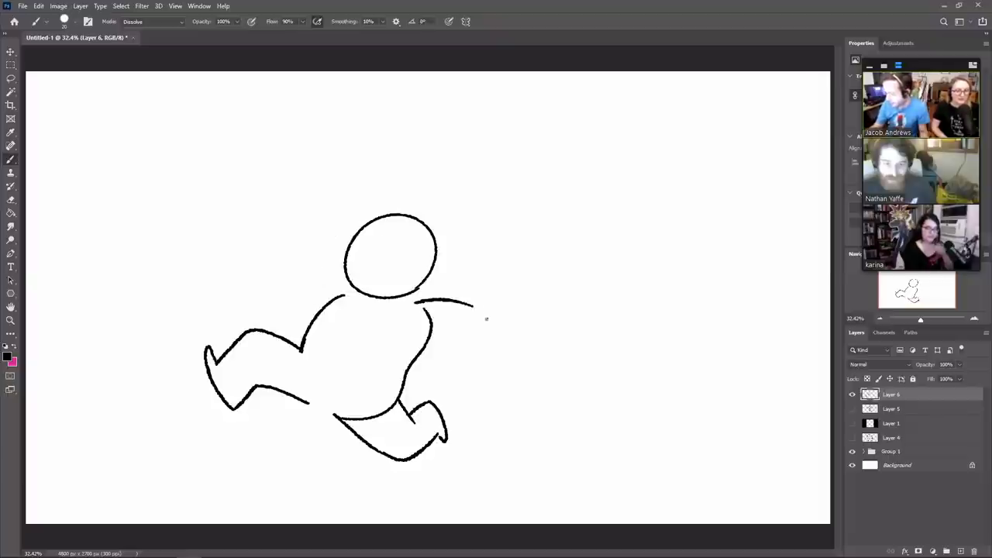
{"action": "key", "text": "ctrl+z"}
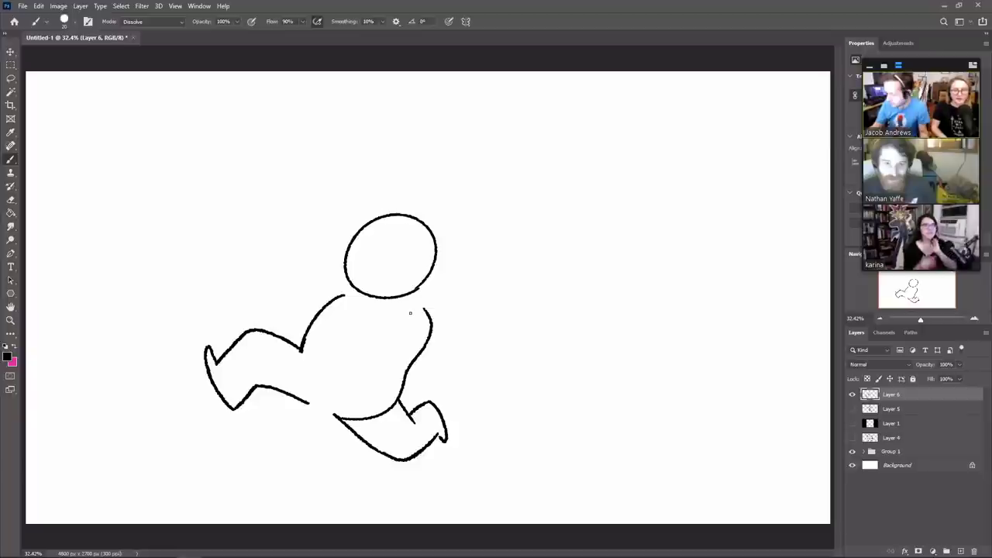
{"action": "left_click_drag", "start_coordinate": [411, 303], "coordinate": [460, 314]}
{"action": "key", "text": "ctrl+z"}
Step: Draw the front arm with a rounded shoulder and a downward-bent forearm, erasing the chest line that crosses it
{"action": "mouse_move", "coordinate": [425, 355]}
{"action": "left_mouse_down"}
{"action": "mouse_move", "coordinate": [431, 304]}
{"action": "mouse_move", "coordinate": [423, 310]}
{"action": "mouse_move", "coordinate": [465, 319]}
{"action": "left_mouse_up"}
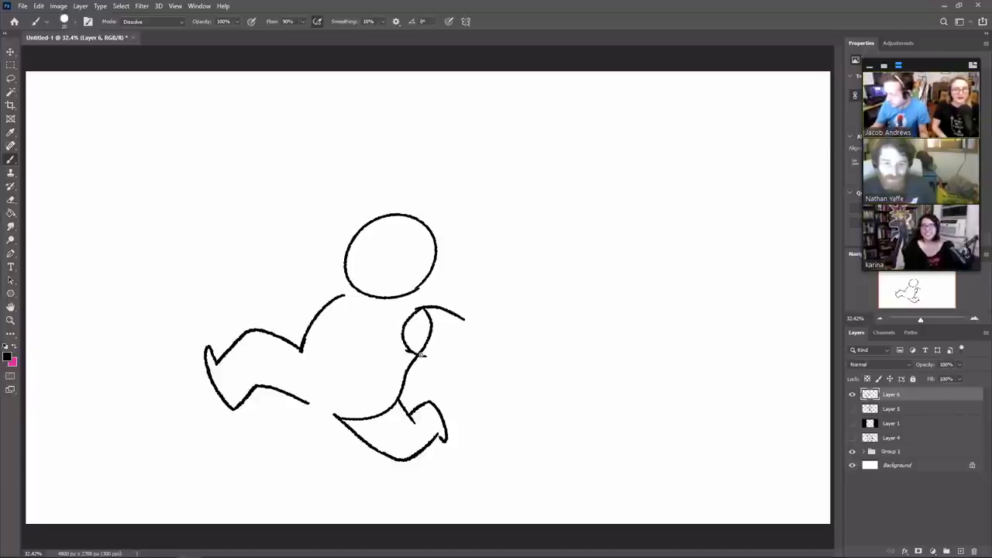
{"action": "left_click_drag", "start_coordinate": [421, 355], "coordinate": [460, 351]}
{"action": "key", "text": "e"}
{"action": "mouse_move", "coordinate": [417, 314]}
{"action": "left_mouse_down"}
{"action": "mouse_move", "coordinate": [454, 312]}
{"action": "mouse_move", "coordinate": [459, 299]}
{"action": "mouse_move", "coordinate": [427, 344]}
{"action": "mouse_move", "coordinate": [470, 347]}
{"action": "left_mouse_up"}
{"action": "key", "text": "b"}
{"action": "key", "text": "ctrl+z"}
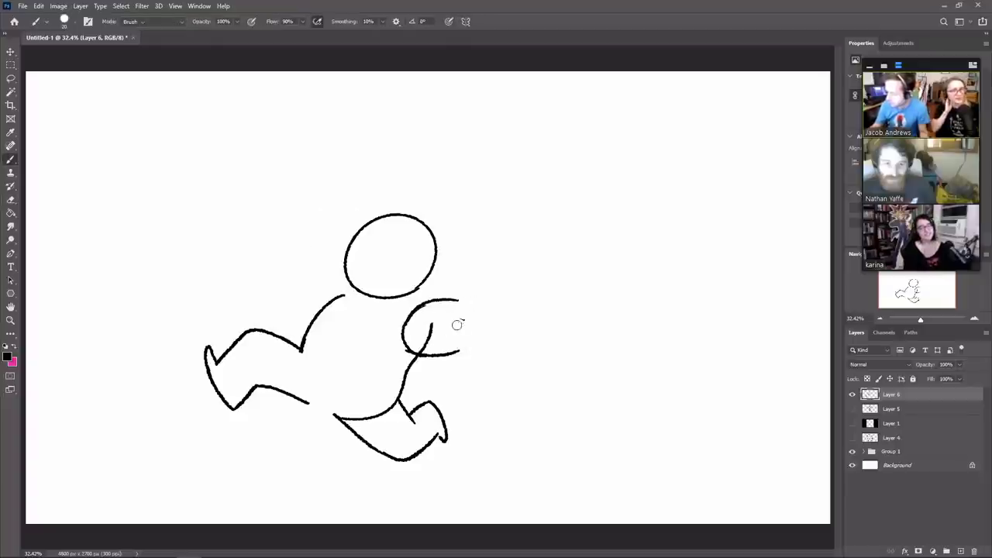
{"action": "key", "text": "e"}
{"action": "key", "text": "b"}
{"action": "key", "text": "e"}
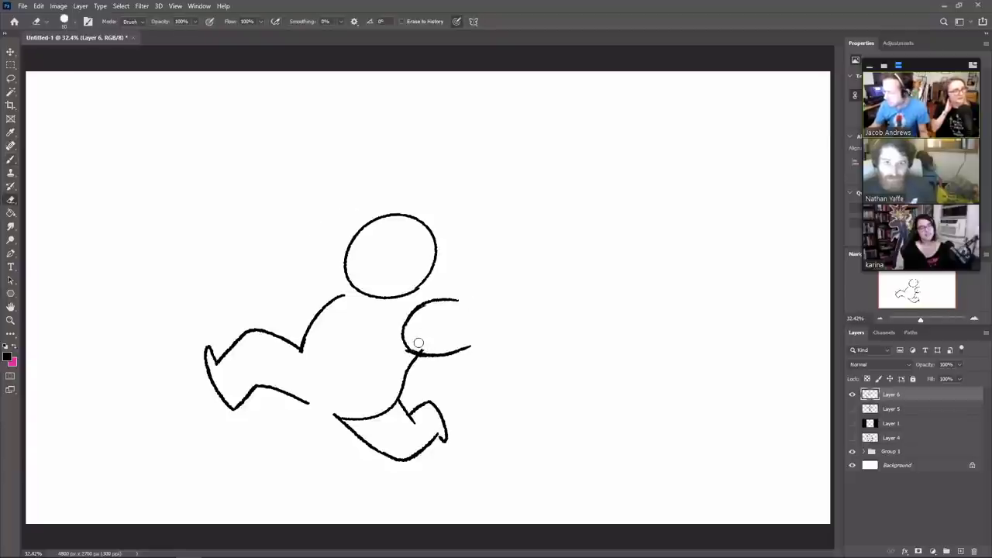
{"action": "key", "text": "b"}
{"action": "mouse_move", "coordinate": [460, 300]}
{"action": "left_mouse_down"}
{"action": "mouse_move", "coordinate": [508, 343]}
{"action": "mouse_move", "coordinate": [479, 352]}
{"action": "mouse_move", "coordinate": [488, 361]}
{"action": "left_mouse_up"}
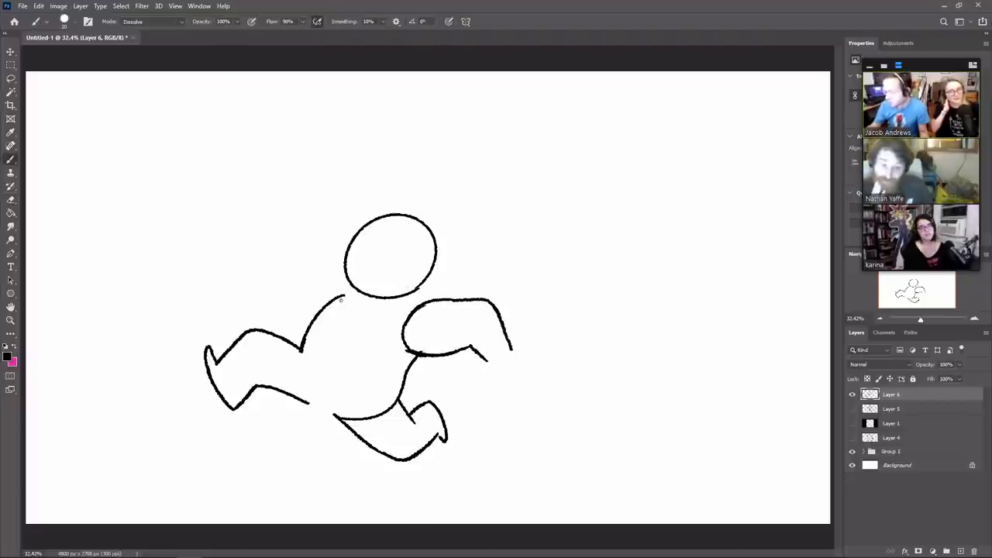
Step: Draw the raised arm's outer line beside the head and a curved sleeve edge across the bent arm
{"action": "mouse_move", "coordinate": [318, 310]}
{"action": "left_mouse_down"}
{"action": "mouse_move", "coordinate": [301, 243]}
{"action": "mouse_move", "coordinate": [339, 192]}
{"action": "left_mouse_up"}
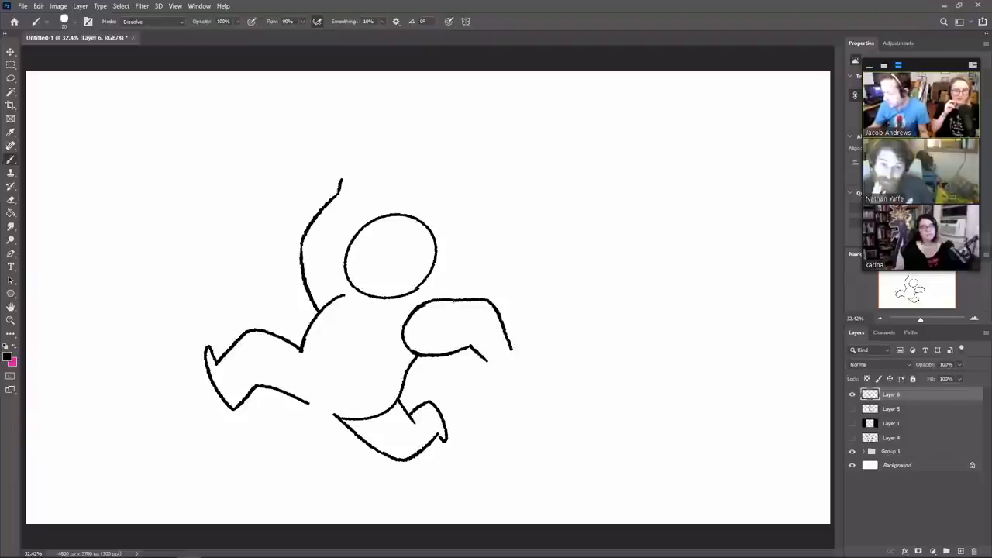
{"action": "left_click_drag", "start_coordinate": [457, 308], "coordinate": [451, 347]}
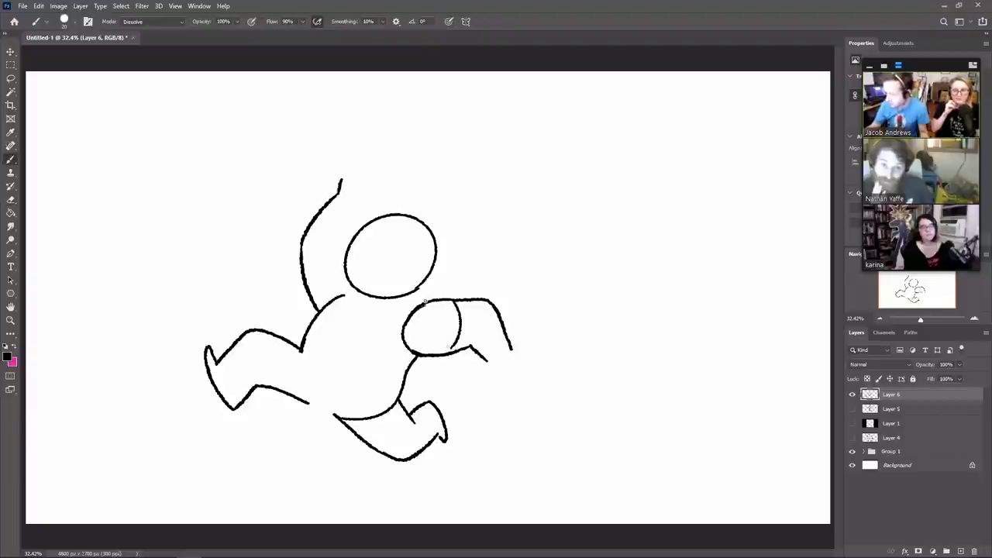
Step: Replace the torso's lower edge with a curved waistline running from the back to the front of the hip
{"action": "key", "text": "e"}
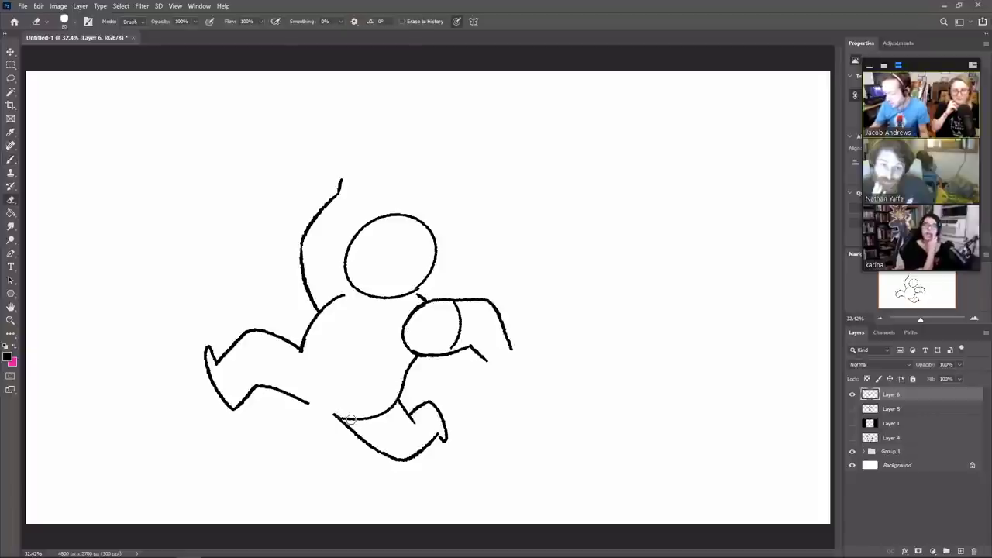
{"action": "left_click_drag", "start_coordinate": [341, 417], "coordinate": [387, 410]}
{"action": "key", "text": "b"}
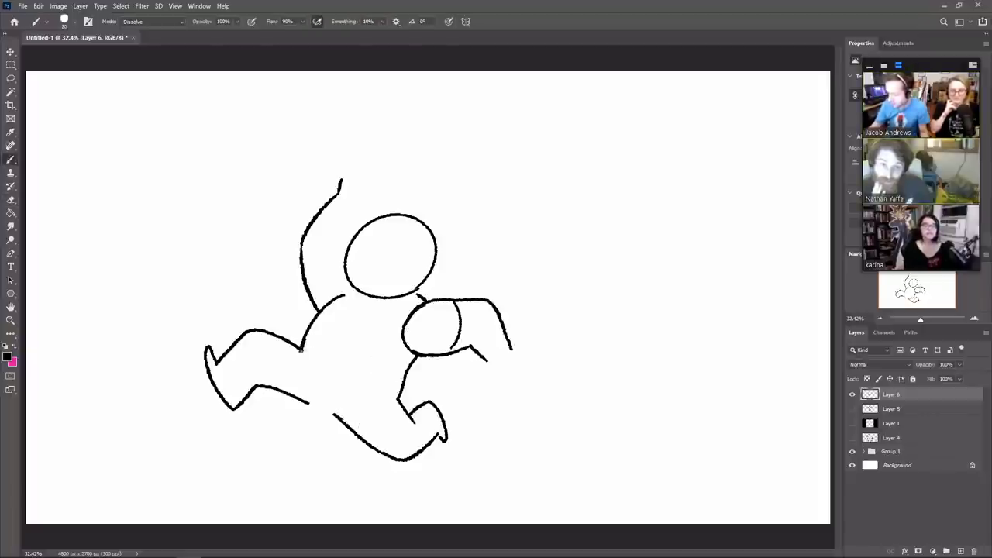
{"action": "left_click_drag", "start_coordinate": [302, 350], "coordinate": [357, 399]}
{"action": "key", "text": "ctrl+z"}
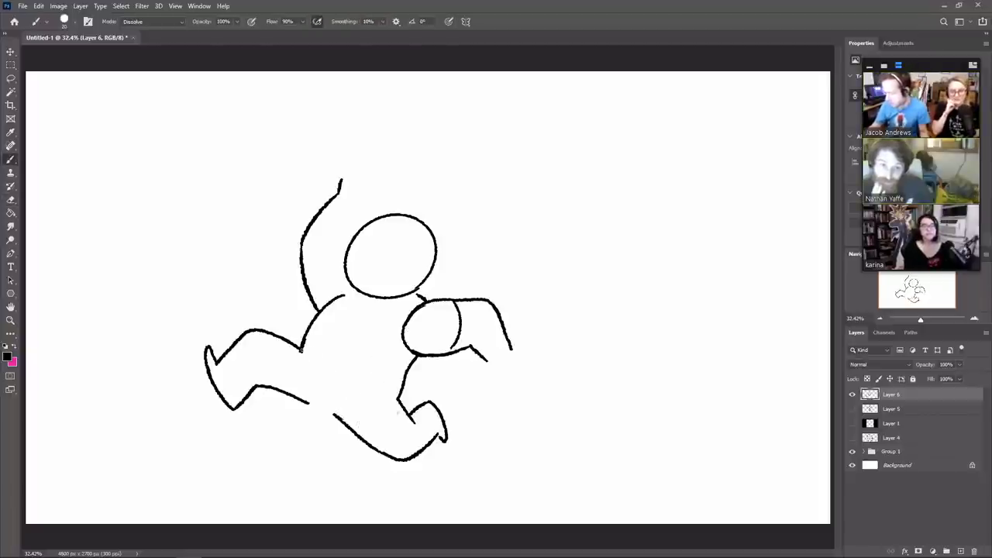
{"action": "left_click_drag", "start_coordinate": [301, 350], "coordinate": [397, 400]}
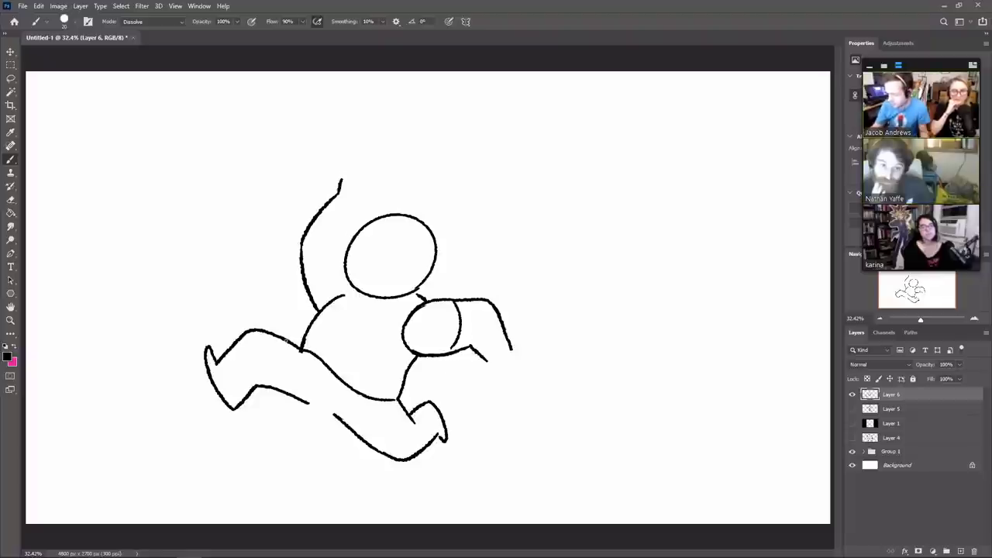
Step: Draw curved shorts hems across both thighs and join the legs with a line along their underside
{"action": "left_click_drag", "start_coordinate": [286, 338], "coordinate": [295, 391]}
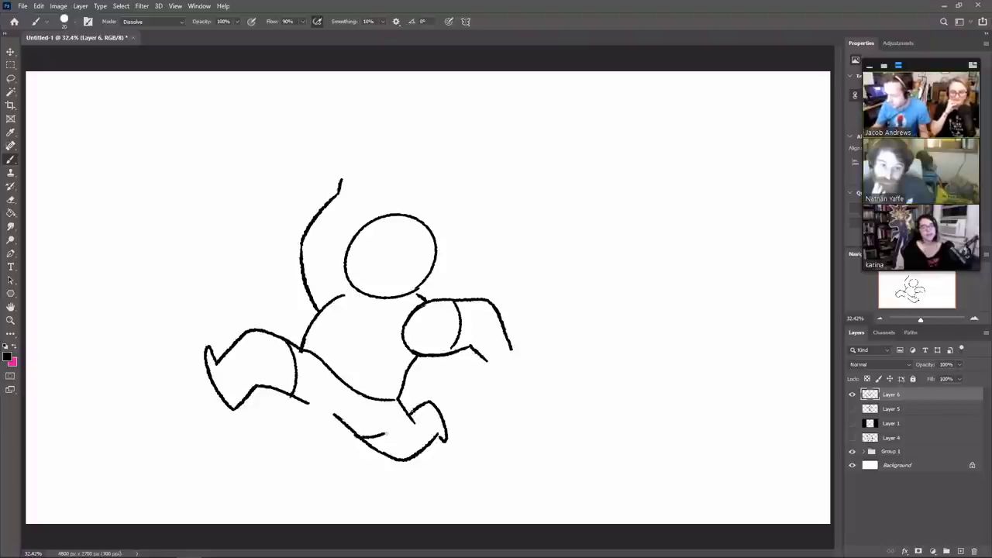
{"action": "left_click_drag", "start_coordinate": [386, 434], "coordinate": [410, 419]}
{"action": "left_click_drag", "start_coordinate": [292, 394], "coordinate": [336, 417]}
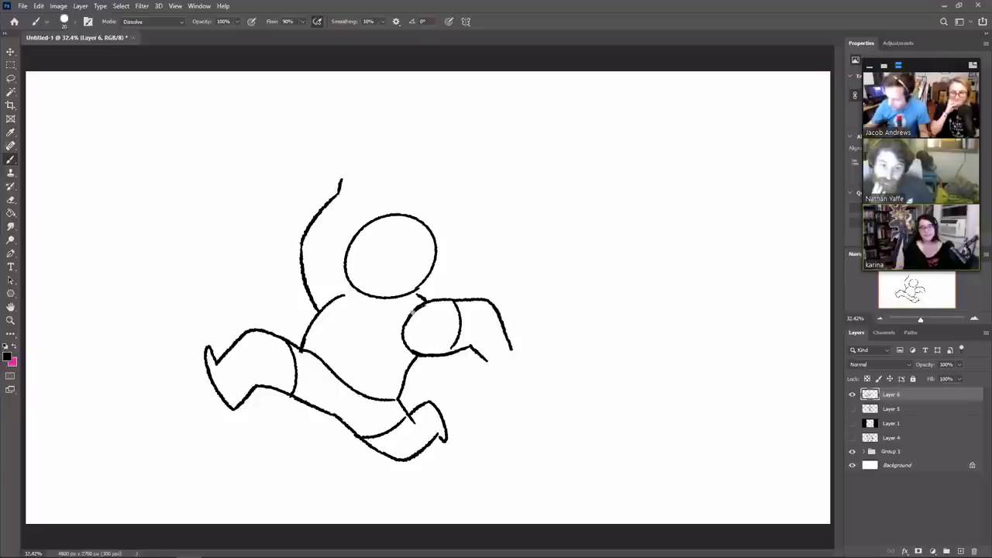
{"action": "key", "text": "e"}
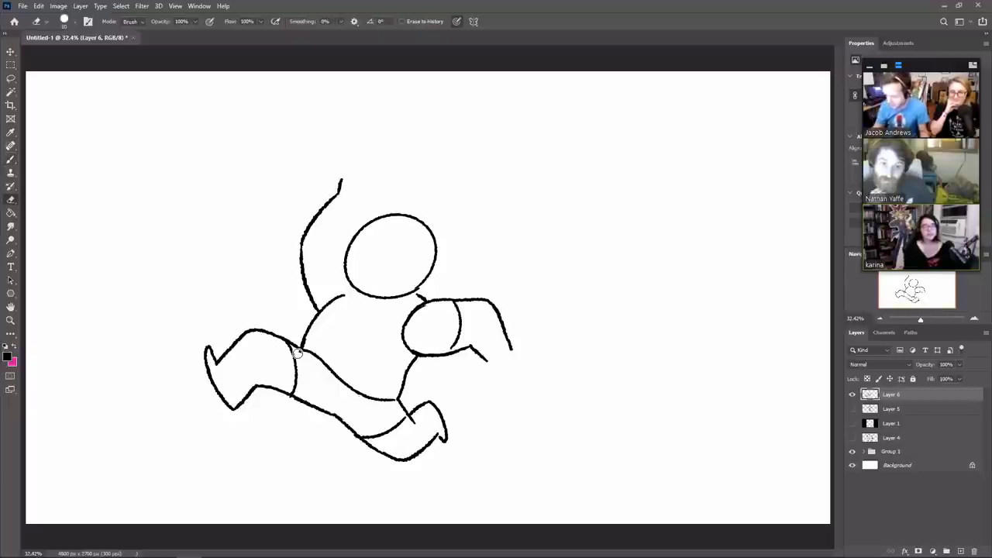
{"action": "key", "text": "b"}
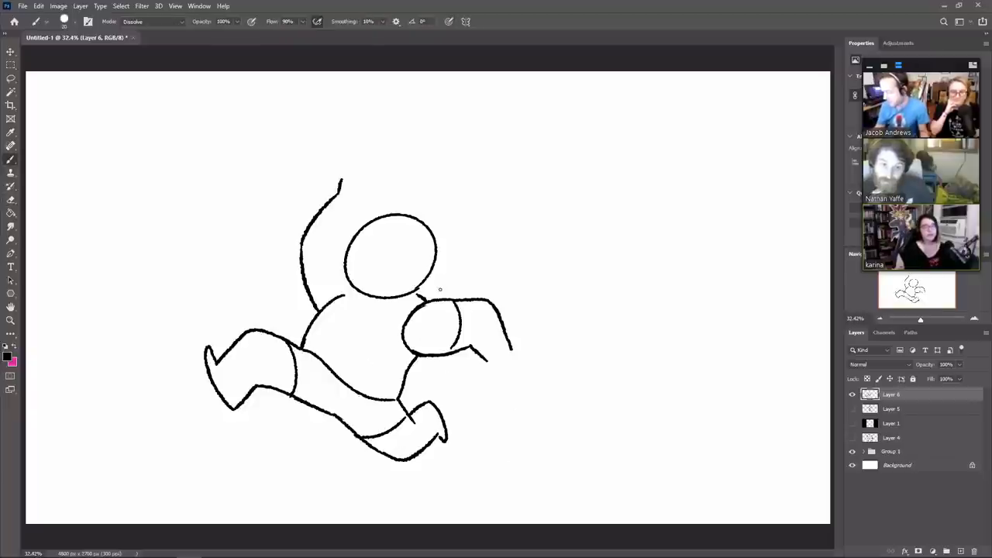
Step: Add a sleeve edge across the raised arm and draw a closed fist at the end of the bent forearm
{"action": "left_click_drag", "start_coordinate": [305, 285], "coordinate": [339, 268]}
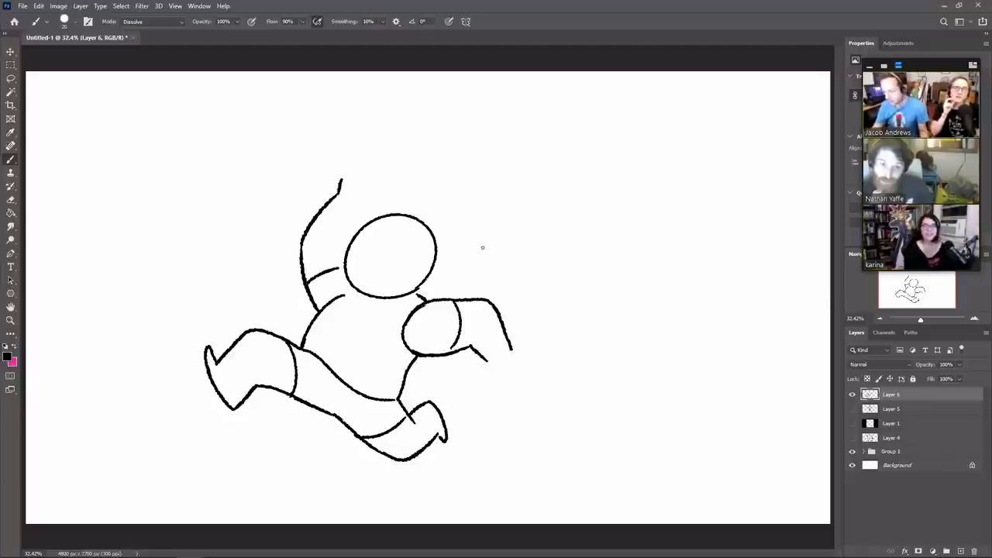
{"action": "left_click_drag", "start_coordinate": [510, 347], "coordinate": [514, 361]}
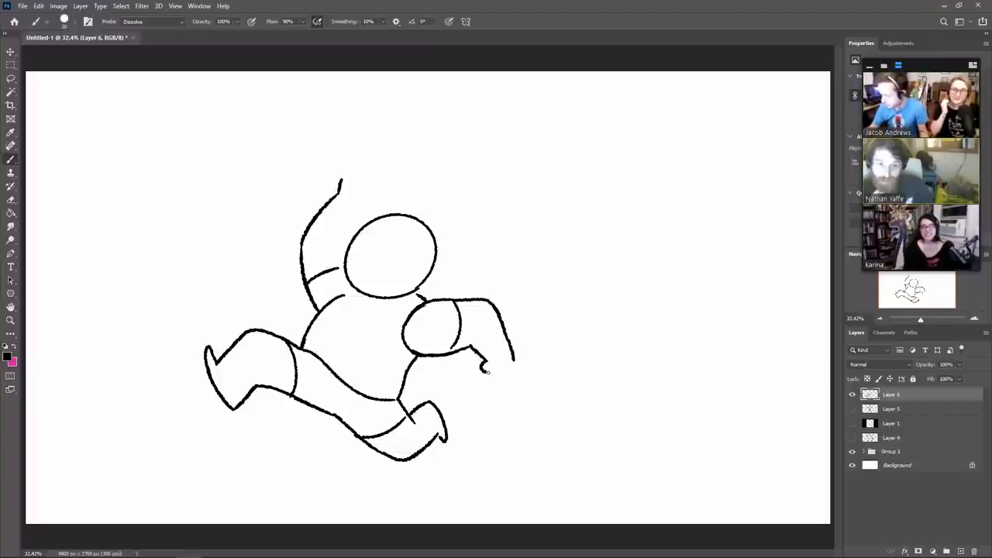
{"action": "left_click_drag", "start_coordinate": [485, 371], "coordinate": [491, 379]}
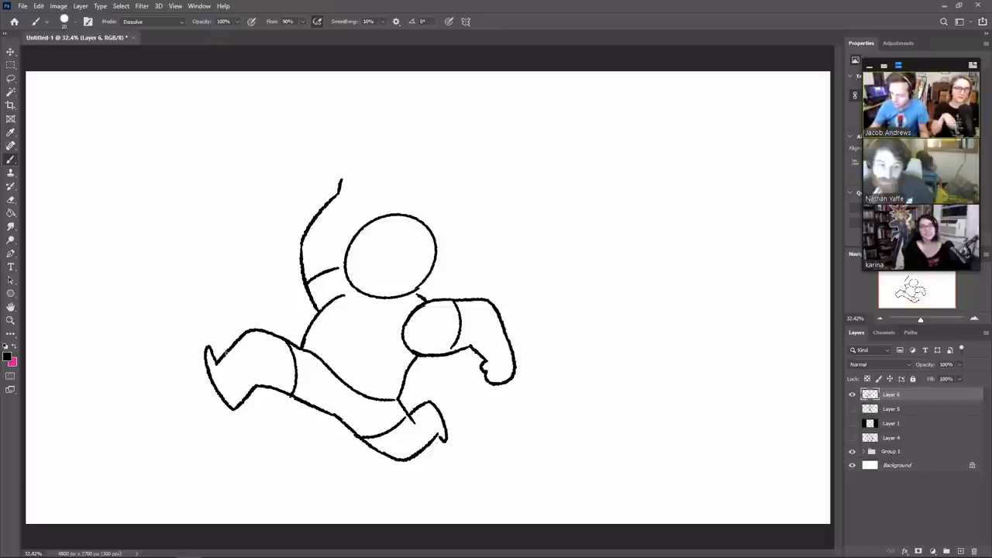
Step: Draw shoe opening and sole lines on both feet and a double stripe down the side of the shorts
{"action": "left_click_drag", "start_coordinate": [224, 351], "coordinate": [237, 377]}
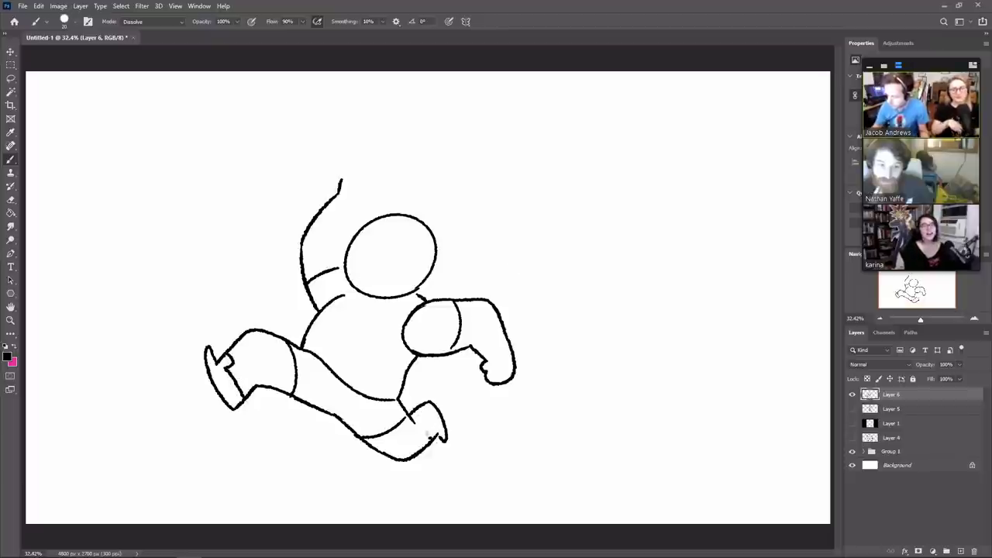
{"action": "left_click_drag", "start_coordinate": [427, 435], "coordinate": [419, 406]}
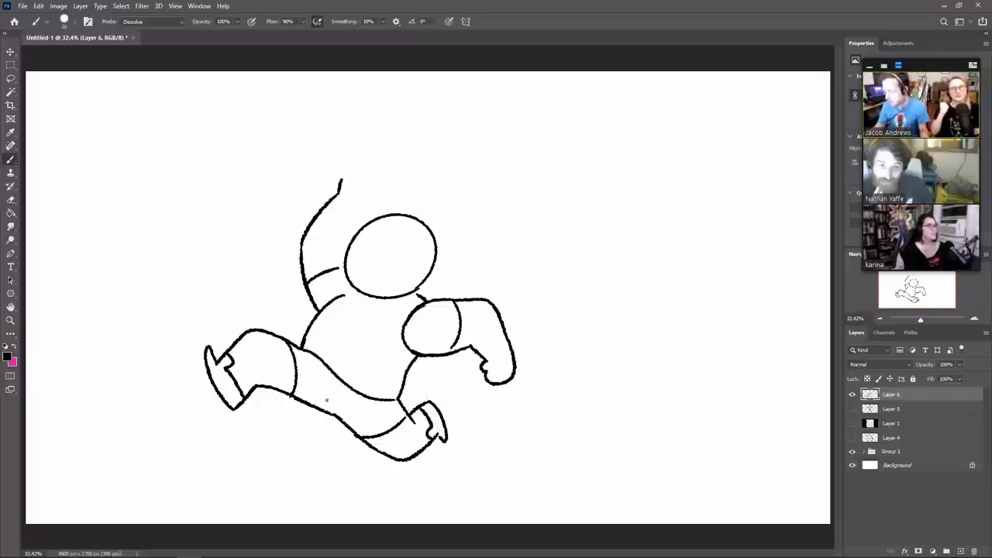
{"action": "mouse_move", "coordinate": [334, 375]}
{"action": "left_mouse_down"}
{"action": "mouse_move", "coordinate": [324, 411]}
{"action": "mouse_move", "coordinate": [333, 417]}
{"action": "left_mouse_up"}
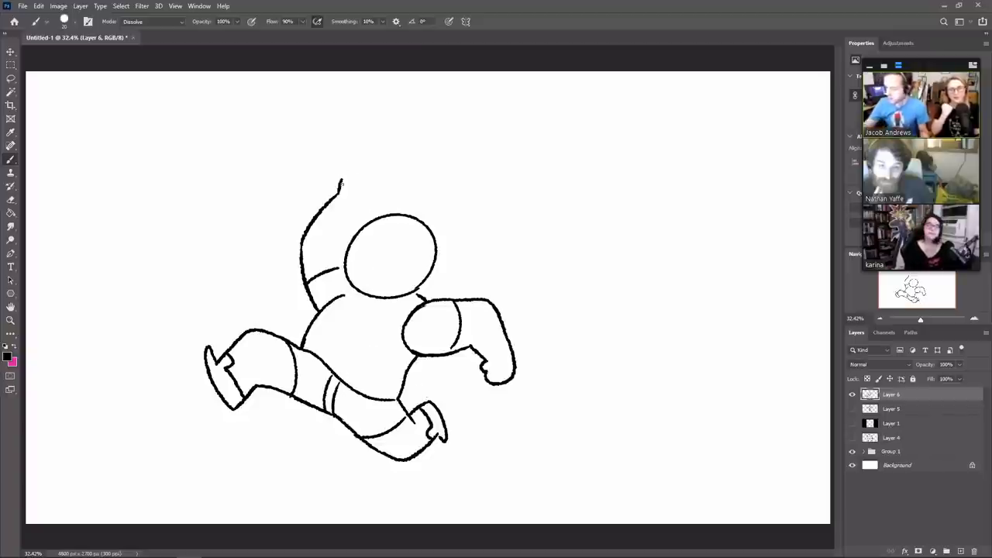
{"action": "key", "text": "r"}
{"action": "mouse_move", "coordinate": [341, 168]}
{"action": "left_mouse_down"}
{"action": "mouse_move", "coordinate": [339, 182]}
{"action": "mouse_move", "coordinate": [342, 162]}
{"action": "left_mouse_up"}
{"action": "key", "text": "b"}
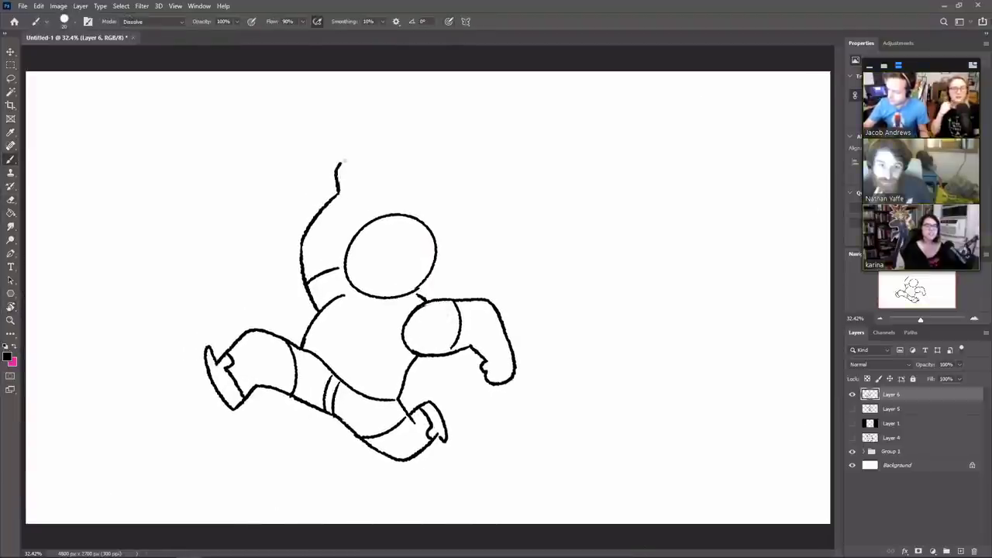
{"action": "key", "text": "ctrl+z"}
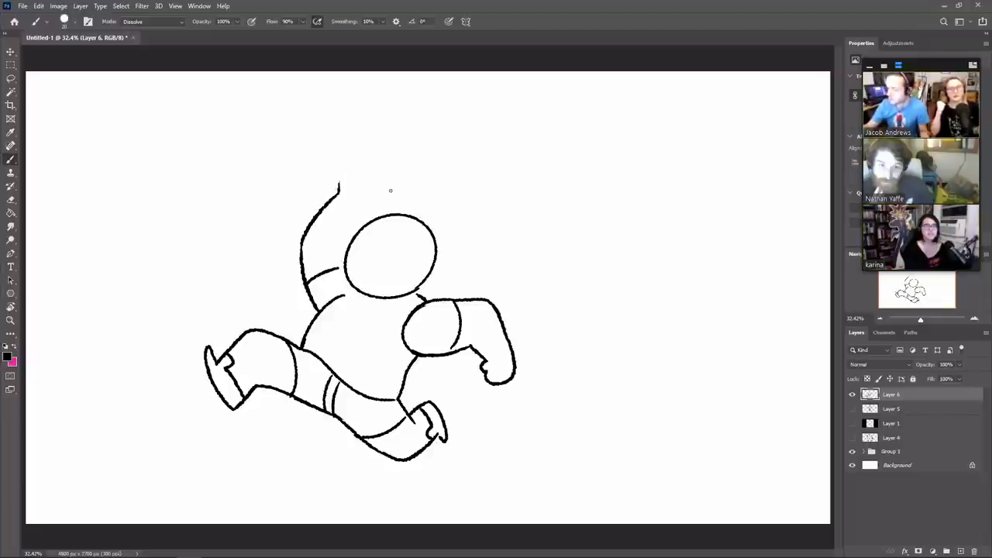
Step: Draw an oval ball above the raised arm with four fingers gripping its upper edge, and erase the outline running through the fingers
{"action": "mouse_move", "coordinate": [391, 191]}
{"action": "left_mouse_down"}
{"action": "mouse_move", "coordinate": [340, 156]}
{"action": "mouse_move", "coordinate": [384, 144]}
{"action": "mouse_move", "coordinate": [412, 160]}
{"action": "left_mouse_up"}
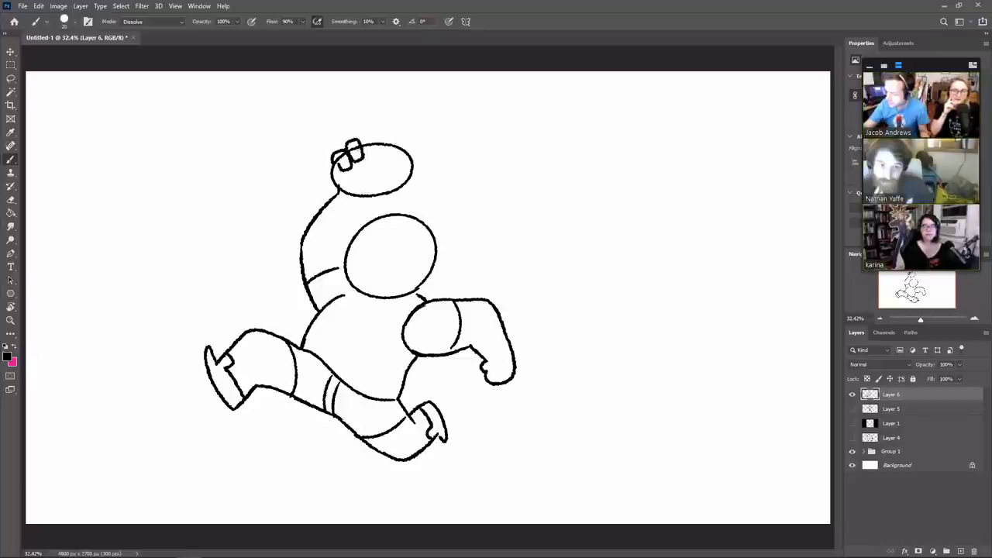
{"action": "mouse_move", "coordinate": [362, 140]}
{"action": "left_mouse_down"}
{"action": "mouse_move", "coordinate": [364, 159]}
{"action": "mouse_move", "coordinate": [380, 141]}
{"action": "mouse_move", "coordinate": [382, 153]}
{"action": "mouse_move", "coordinate": [340, 159]}
{"action": "mouse_move", "coordinate": [375, 144]}
{"action": "left_mouse_up"}
{"action": "key", "text": "e"}
{"action": "key", "text": "b"}
{"action": "key", "text": "e"}
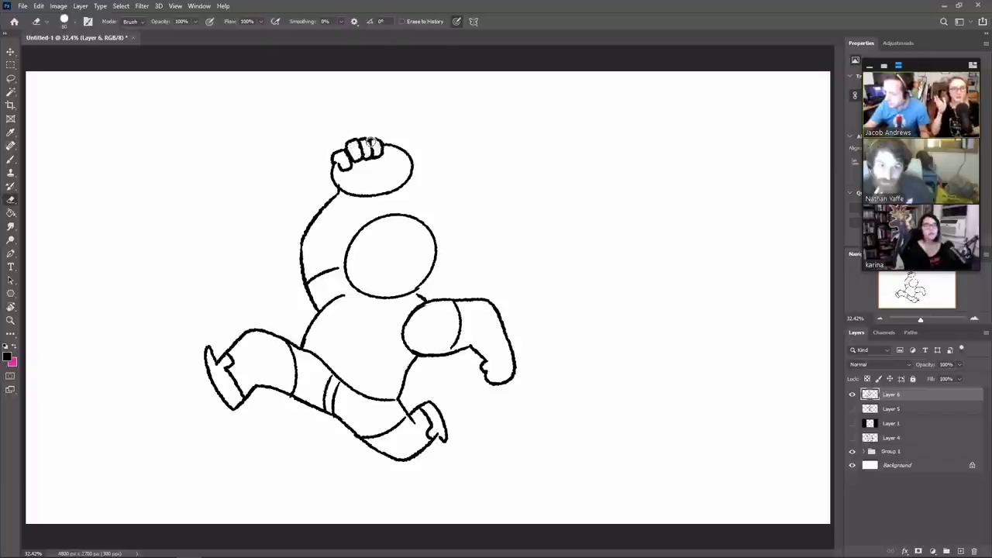
{"action": "key", "text": "b"}
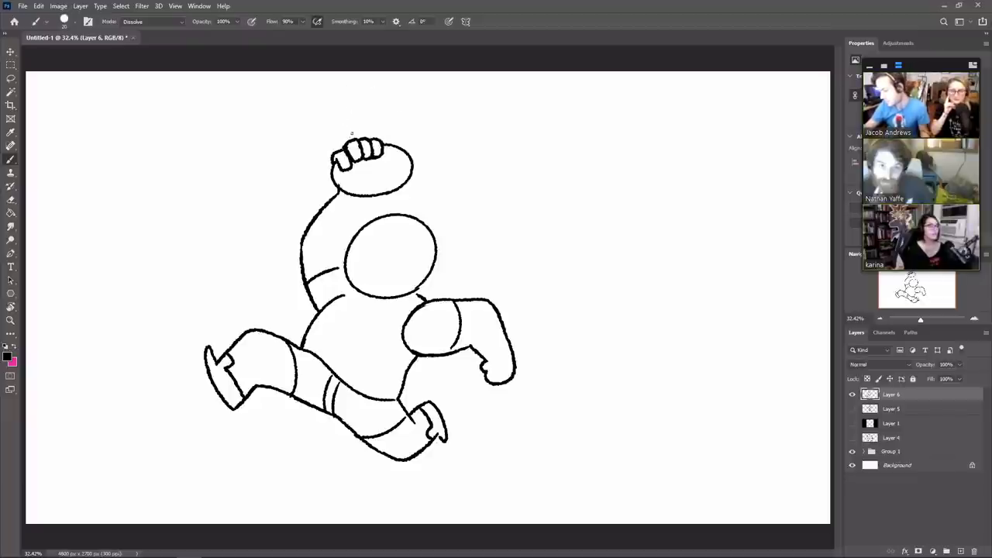
Step: Draw a squarish thumb over the ball's lower edge and erase the ball outline inside it
{"action": "mouse_move", "coordinate": [369, 200]}
{"action": "left_mouse_down"}
{"action": "mouse_move", "coordinate": [389, 184]}
{"action": "mouse_move", "coordinate": [370, 180]}
{"action": "mouse_move", "coordinate": [381, 191]}
{"action": "mouse_move", "coordinate": [372, 194]}
{"action": "left_mouse_up"}
{"action": "key", "text": "e"}
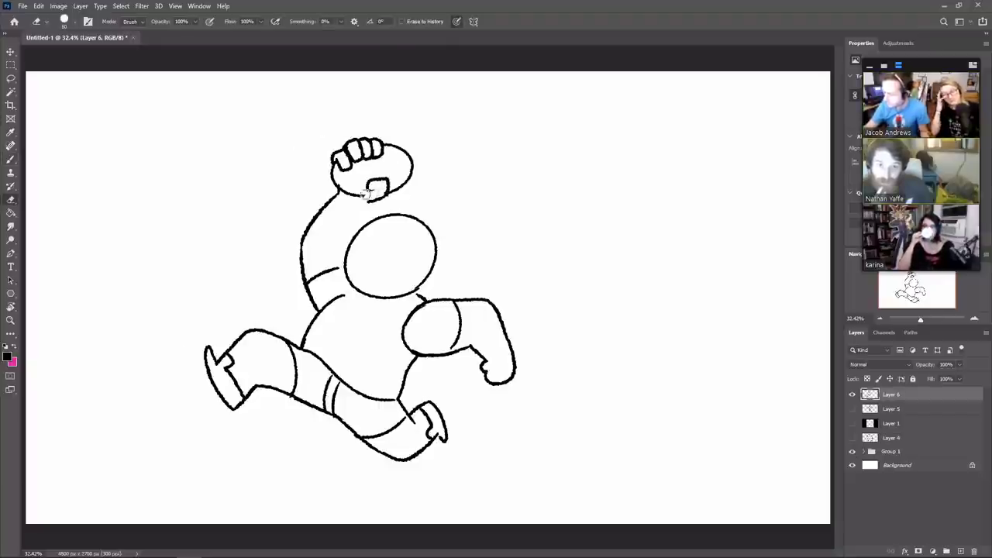
{"action": "key", "text": "b"}
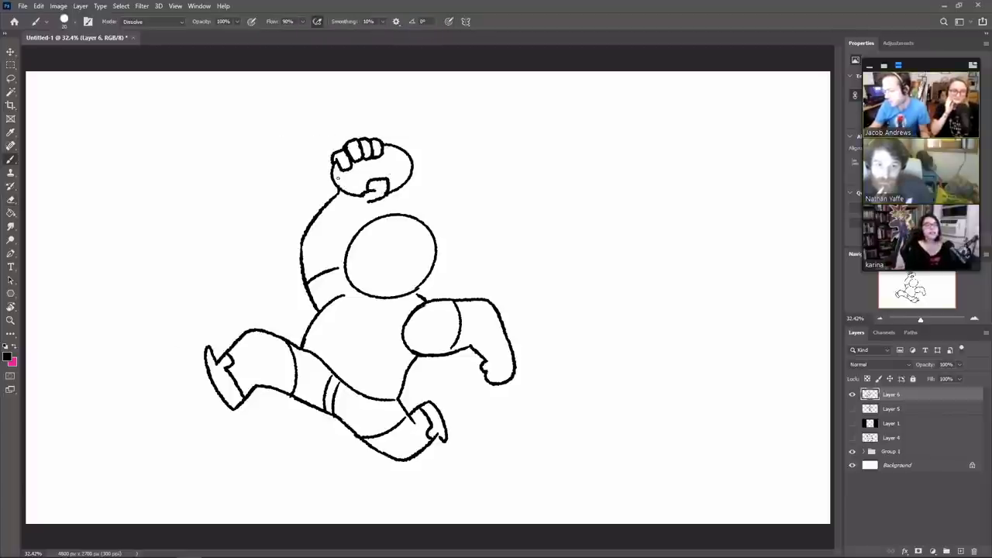
Step: Add a dashed seam across the ball and a short inner forearm line from the thumb toward the head
{"action": "mouse_move", "coordinate": [337, 180]}
{"action": "left_mouse_down"}
{"action": "mouse_move", "coordinate": [356, 174]}
{"action": "mouse_move", "coordinate": [352, 186]}
{"action": "mouse_move", "coordinate": [355, 173]}
{"action": "left_mouse_up"}
{"action": "key", "text": "ctrl+z"}
{"action": "key", "text": "ctrl+z"}
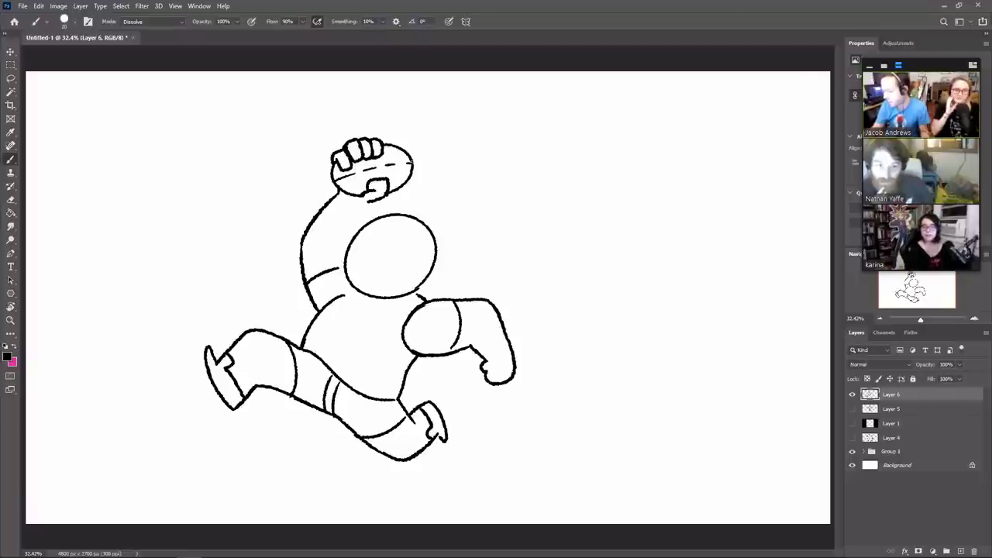
{"action": "key", "text": "ctrl+z"}
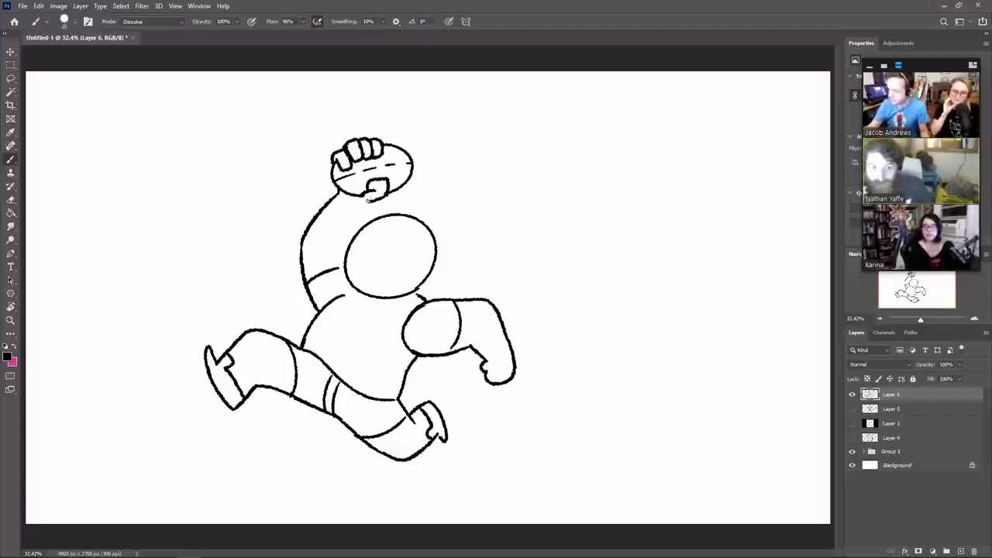
{"action": "left_click_drag", "start_coordinate": [360, 222], "coordinate": [369, 200]}
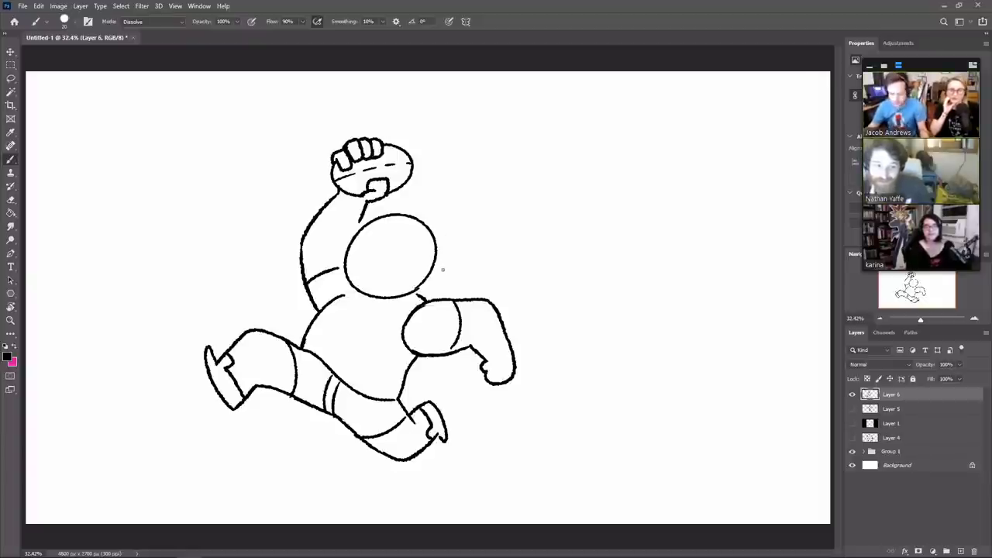
Step: Select the head circle and shift it slightly down toward the shoulders, then deselect it
{"action": "key", "text": "l"}
{"action": "mouse_move", "coordinate": [362, 304]}
{"action": "left_mouse_down"}
{"action": "mouse_move", "coordinate": [348, 284]}
{"action": "mouse_move", "coordinate": [353, 225]}
{"action": "mouse_move", "coordinate": [460, 258]}
{"action": "mouse_move", "coordinate": [420, 294]}
{"action": "mouse_move", "coordinate": [364, 306]}
{"action": "left_mouse_up"}
{"action": "key", "text": "v"}
{"action": "left_click_drag", "start_coordinate": [434, 256], "coordinate": [438, 262]}
{"action": "key", "text": "l"}
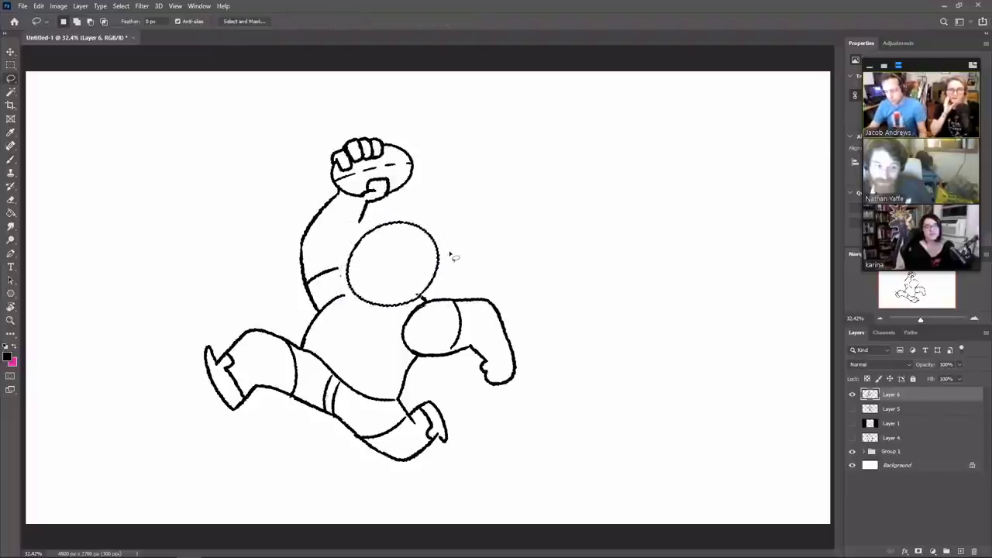
{"action": "key", "text": "ctrl+d"}
Step: Draw a wide open mouth with upper and lower teeth on the face and fill the far part of the gap black
{"action": "key", "text": "e"}
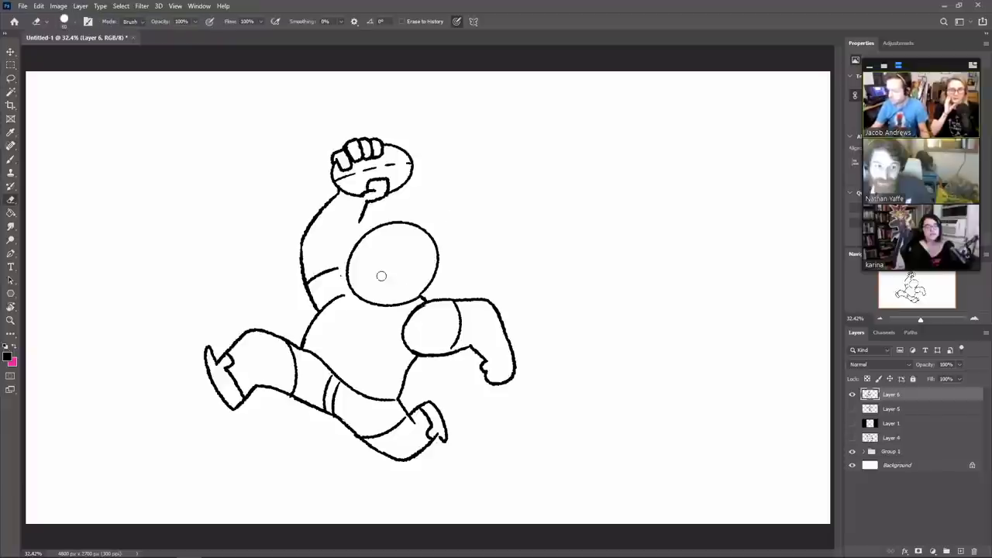
{"action": "key", "text": "z"}
{"action": "mouse_move", "coordinate": [374, 246]}
{"action": "left_mouse_down"}
{"action": "mouse_move", "coordinate": [394, 245]}
{"action": "mouse_move", "coordinate": [406, 221]}
{"action": "mouse_move", "coordinate": [457, 228]}
{"action": "left_mouse_up"}
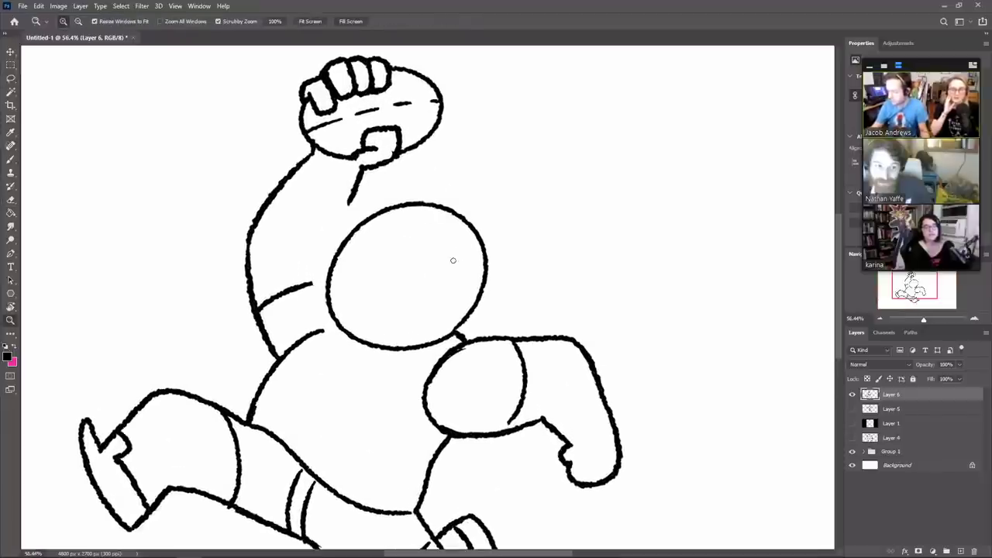
{"action": "key", "text": "b"}
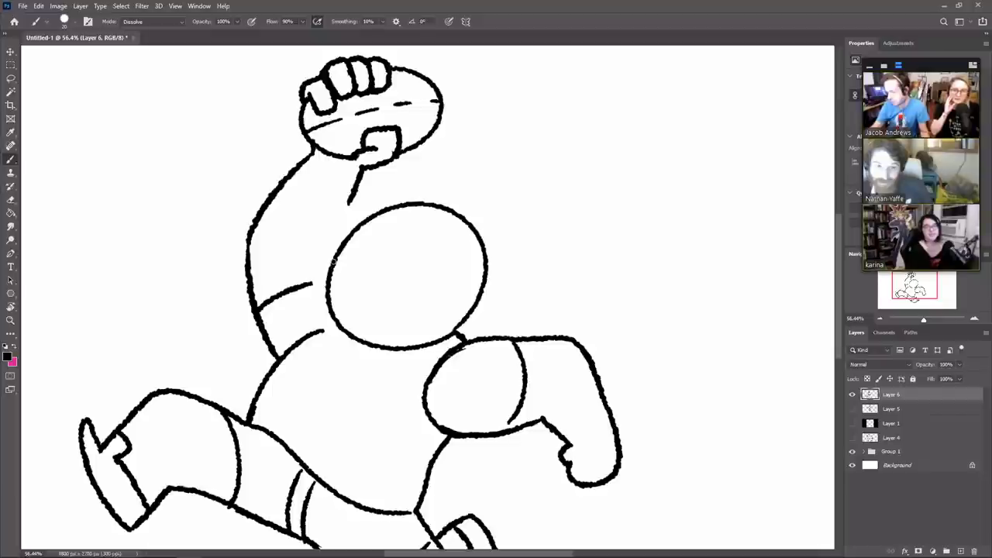
{"action": "mouse_move", "coordinate": [334, 264]}
{"action": "left_mouse_down"}
{"action": "mouse_move", "coordinate": [409, 251]}
{"action": "mouse_move", "coordinate": [419, 259]}
{"action": "left_mouse_up"}
{"action": "key", "text": "ctrl+z"}
{"action": "mouse_move", "coordinate": [334, 260]}
{"action": "left_mouse_down"}
{"action": "mouse_move", "coordinate": [386, 268]}
{"action": "mouse_move", "coordinate": [425, 255]}
{"action": "mouse_move", "coordinate": [448, 271]}
{"action": "mouse_move", "coordinate": [445, 303]}
{"action": "mouse_move", "coordinate": [329, 292]}
{"action": "mouse_move", "coordinate": [342, 272]}
{"action": "mouse_move", "coordinate": [441, 277]}
{"action": "mouse_move", "coordinate": [342, 265]}
{"action": "left_mouse_up"}
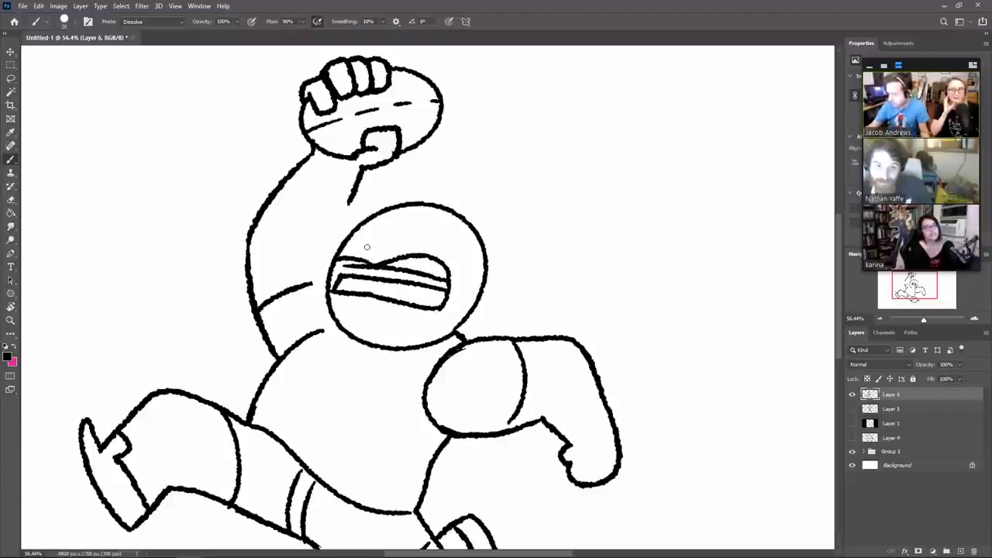
{"action": "key", "text": "ctrl+z"}
{"action": "left_click_drag", "start_coordinate": [448, 280], "coordinate": [339, 270]}
{"action": "mouse_move", "coordinate": [335, 285]}
{"action": "left_mouse_down"}
{"action": "mouse_move", "coordinate": [339, 269]}
{"action": "mouse_move", "coordinate": [383, 278]}
{"action": "mouse_move", "coordinate": [351, 268]}
{"action": "left_mouse_up"}
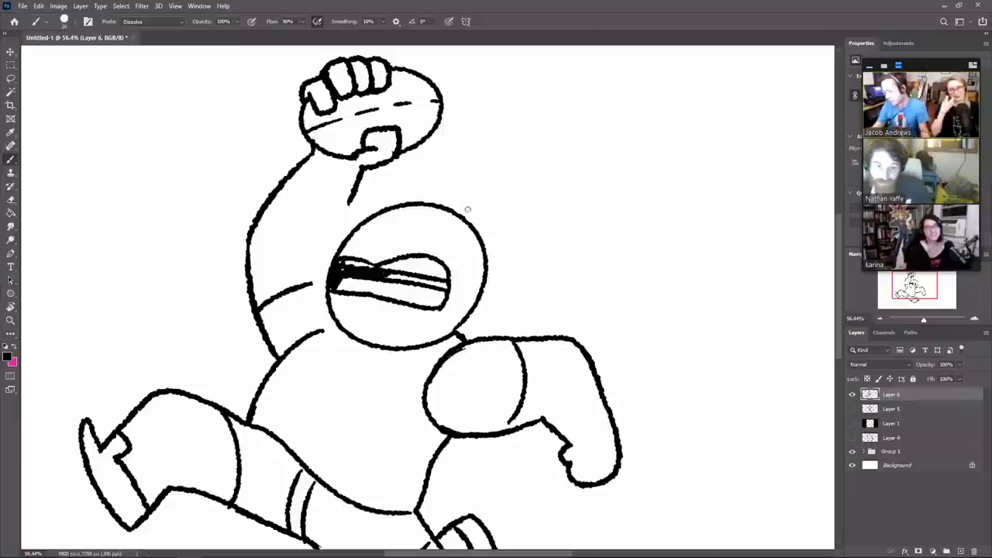
Step: Draw two half-round eyes above the mouth, erase the head outline through the far eye and add its pupil
{"action": "mouse_move", "coordinate": [451, 249]}
{"action": "left_mouse_down"}
{"action": "mouse_move", "coordinate": [414, 241]}
{"action": "mouse_move", "coordinate": [407, 228]}
{"action": "mouse_move", "coordinate": [431, 218]}
{"action": "mouse_move", "coordinate": [457, 236]}
{"action": "mouse_move", "coordinate": [450, 248]}
{"action": "left_mouse_up"}
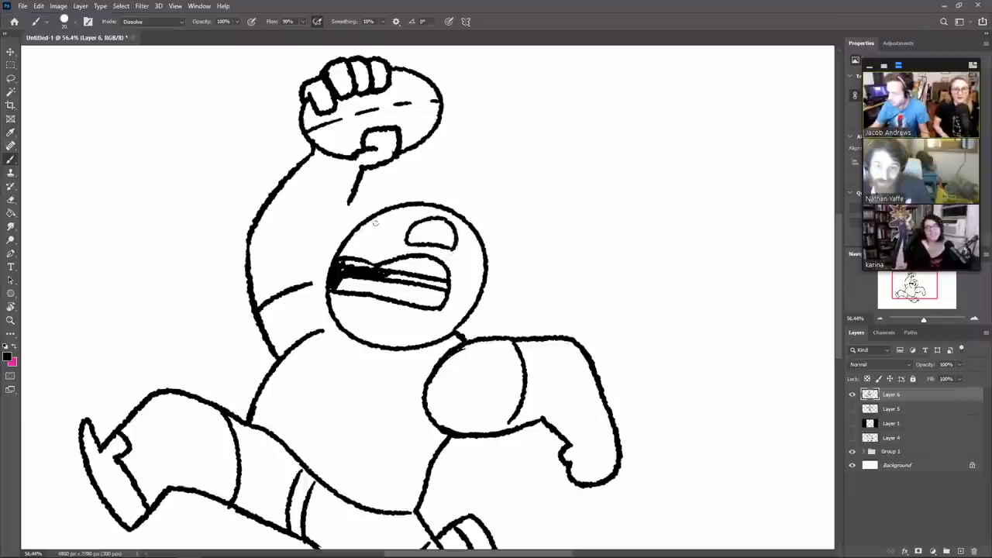
{"action": "mouse_move", "coordinate": [370, 243]}
{"action": "left_mouse_down"}
{"action": "mouse_move", "coordinate": [342, 241]}
{"action": "mouse_move", "coordinate": [357, 217]}
{"action": "mouse_move", "coordinate": [382, 227]}
{"action": "mouse_move", "coordinate": [375, 245]}
{"action": "mouse_move", "coordinate": [348, 232]}
{"action": "mouse_move", "coordinate": [370, 222]}
{"action": "left_mouse_up"}
{"action": "key", "text": "e"}
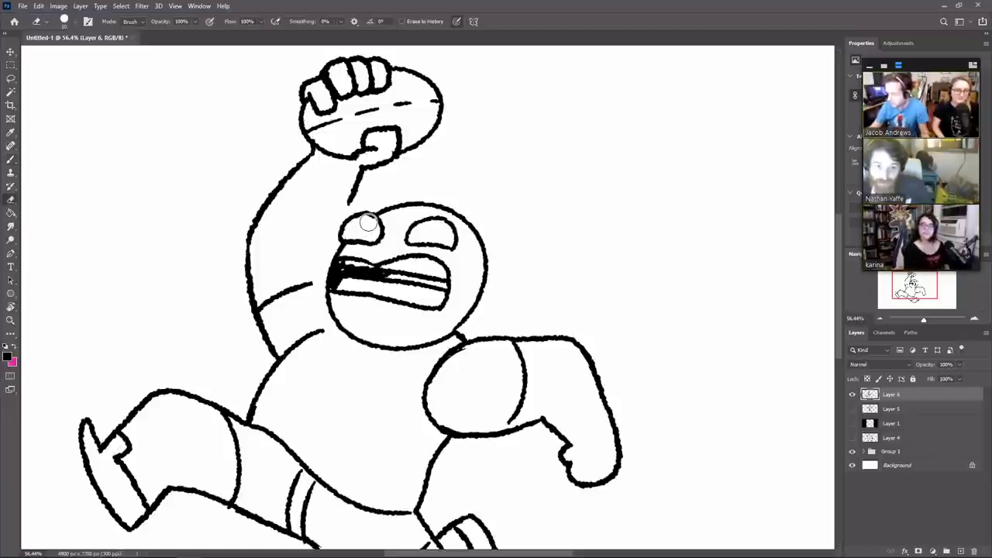
{"action": "key", "text": "b"}
{"action": "left_click", "coordinate": [372, 225]}
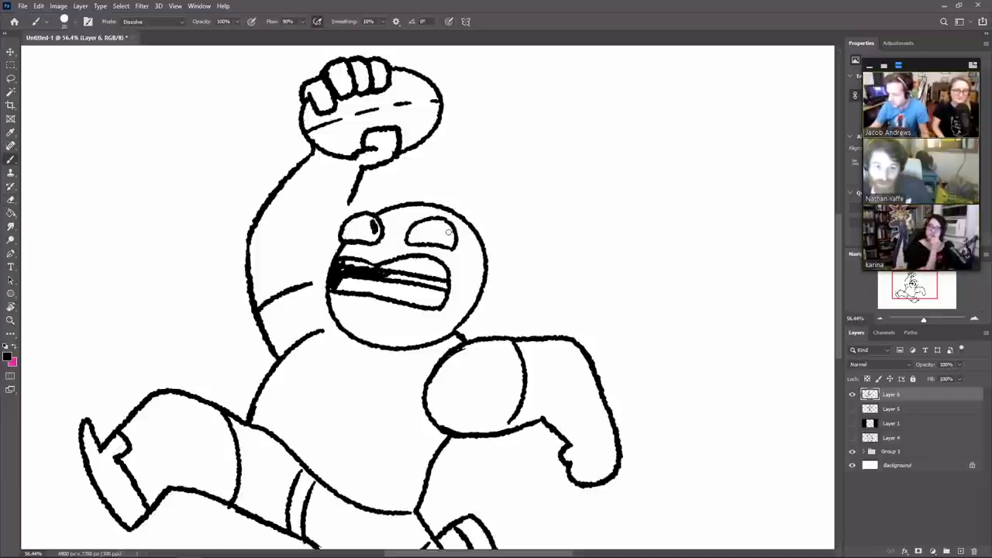
Step: Add the near eye's pupil, draw short worried brows over both eyes and extend the inner forearm line to the head
{"action": "mouse_move", "coordinate": [435, 208]}
{"action": "left_mouse_down"}
{"action": "mouse_move", "coordinate": [426, 216]}
{"action": "mouse_move", "coordinate": [450, 217]}
{"action": "left_mouse_up"}
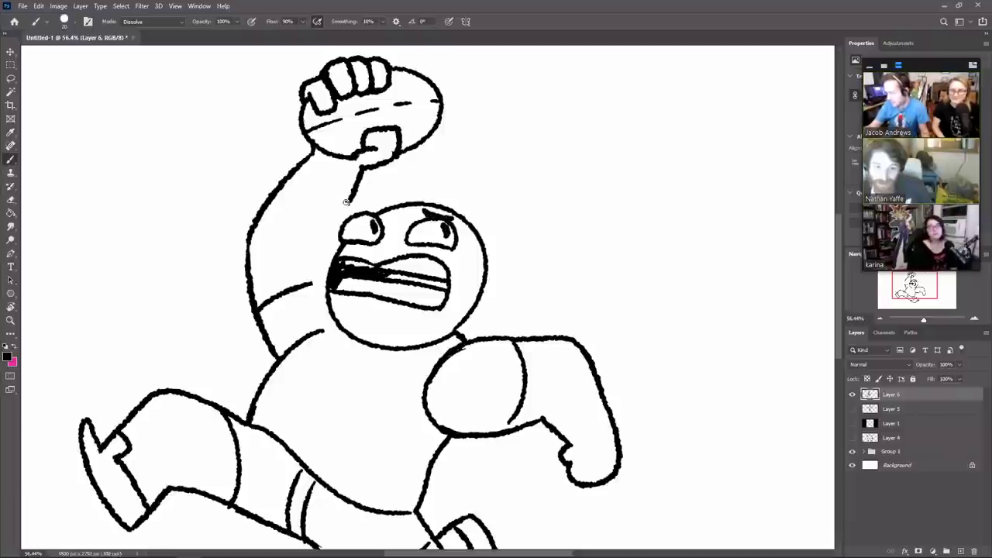
{"action": "mouse_move", "coordinate": [347, 205]}
{"action": "left_mouse_down"}
{"action": "mouse_move", "coordinate": [381, 204]}
{"action": "mouse_move", "coordinate": [351, 198]}
{"action": "left_mouse_up"}
{"action": "key", "text": "ctrl+z"}
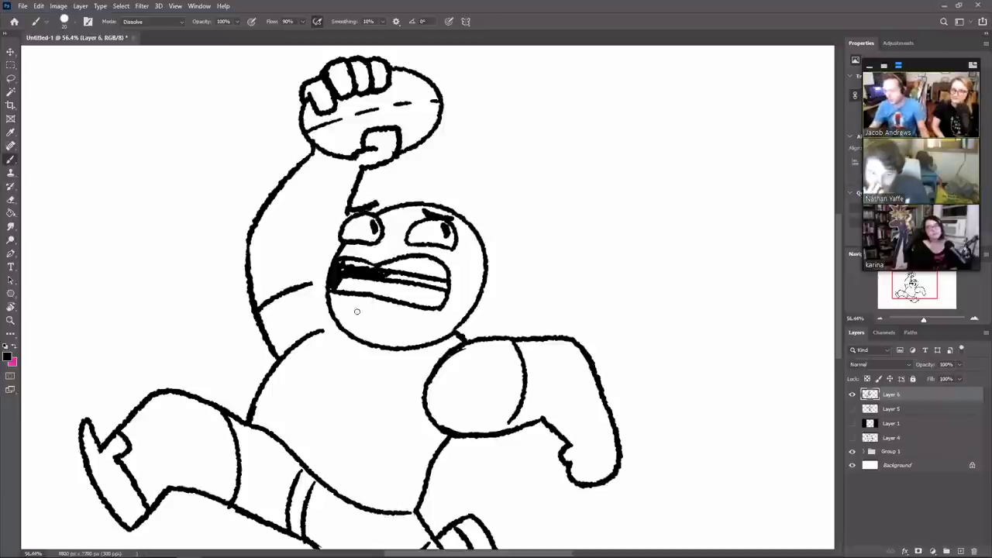
Step: Draw a curved chin line below the mouth with a few short marks across it
{"action": "mouse_move", "coordinate": [350, 306]}
{"action": "left_mouse_down"}
{"action": "mouse_move", "coordinate": [380, 324]}
{"action": "mouse_move", "coordinate": [355, 319]}
{"action": "mouse_move", "coordinate": [381, 324]}
{"action": "mouse_move", "coordinate": [360, 313]}
{"action": "mouse_move", "coordinate": [360, 326]}
{"action": "left_mouse_up"}
{"action": "key", "text": "ctrl+z"}
{"action": "key", "text": "ctrl+z"}
{"action": "key", "text": "ctrl+z"}
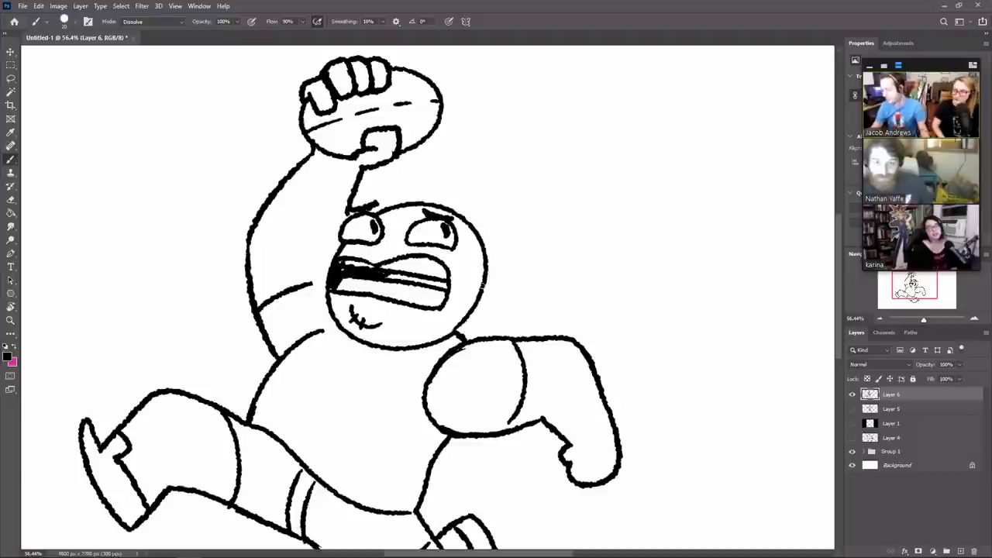
Step: Draw a rounded ear on the back of the head and erase the head outline crossing it
{"action": "mouse_move", "coordinate": [482, 290]}
{"action": "left_mouse_down"}
{"action": "mouse_move", "coordinate": [501, 304]}
{"action": "mouse_move", "coordinate": [478, 322]}
{"action": "mouse_move", "coordinate": [495, 280]}
{"action": "mouse_move", "coordinate": [515, 307]}
{"action": "mouse_move", "coordinate": [467, 319]}
{"action": "left_mouse_up"}
{"action": "key", "text": "ctrl+z"}
{"action": "key", "text": "e"}
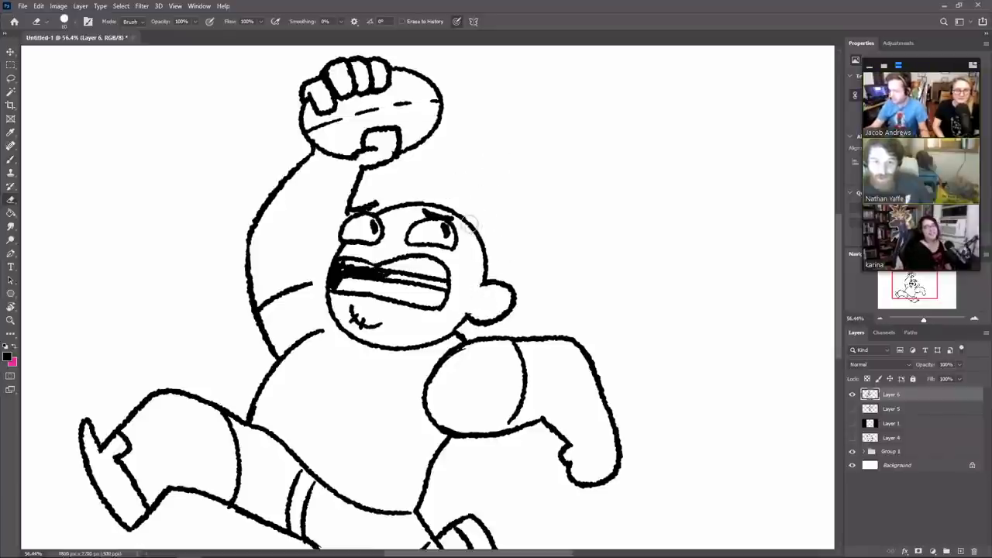
Step: Draw an oval nose between the eyes and erase the lines overlapping it
{"action": "key", "text": "b"}
{"action": "mouse_move", "coordinate": [388, 248]}
{"action": "left_mouse_down"}
{"action": "mouse_move", "coordinate": [375, 246]}
{"action": "mouse_move", "coordinate": [390, 222]}
{"action": "mouse_move", "coordinate": [406, 222]}
{"action": "mouse_move", "coordinate": [395, 246]}
{"action": "mouse_move", "coordinate": [380, 236]}
{"action": "mouse_move", "coordinate": [387, 227]}
{"action": "left_mouse_up"}
{"action": "key", "text": "e"}
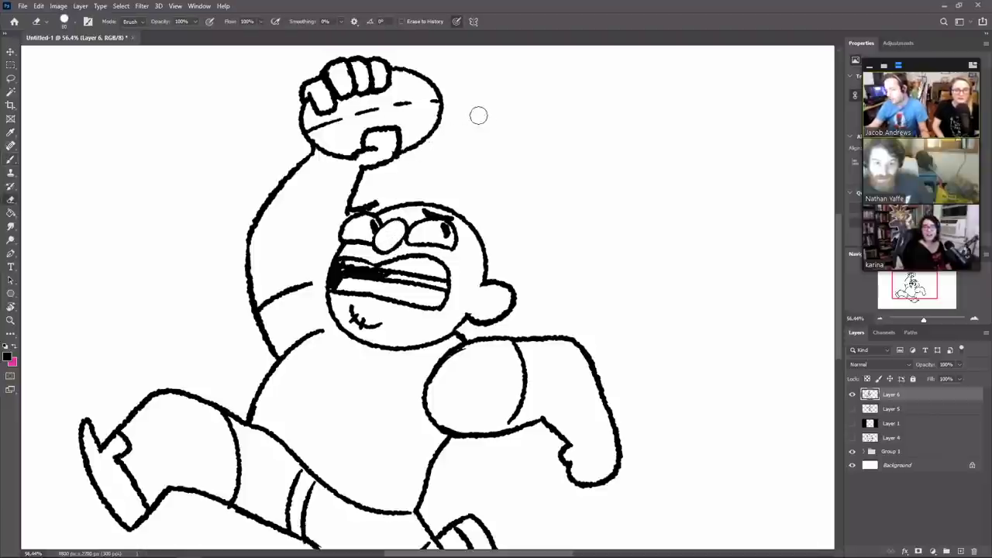
Step: Add inner fold lines to the ear and extend the raised arm's sleeve and shoulder lines toward the head
{"action": "key", "text": "b"}
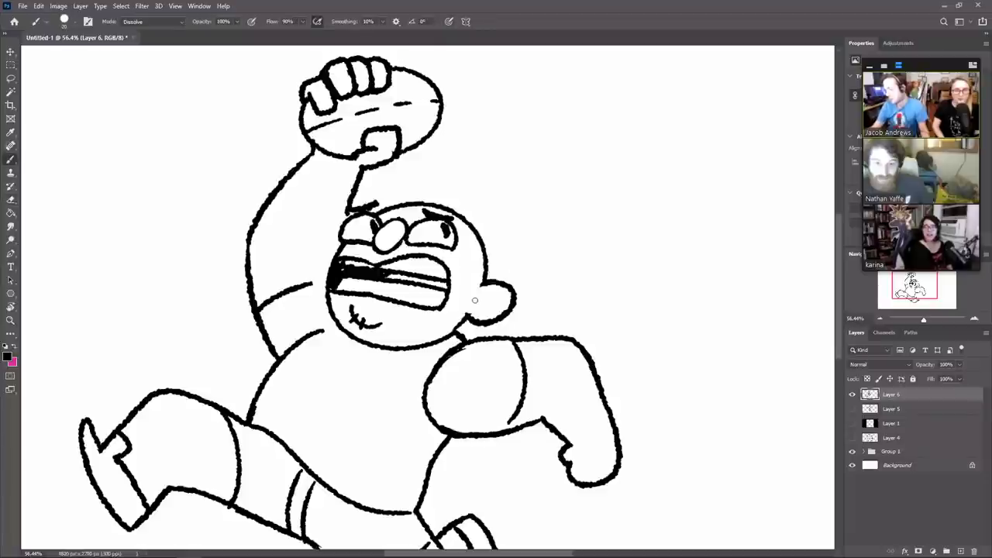
{"action": "mouse_move", "coordinate": [475, 300]}
{"action": "left_mouse_down"}
{"action": "mouse_move", "coordinate": [503, 287]}
{"action": "mouse_move", "coordinate": [482, 308]}
{"action": "left_mouse_up"}
{"action": "key", "text": "ctrl+z"}
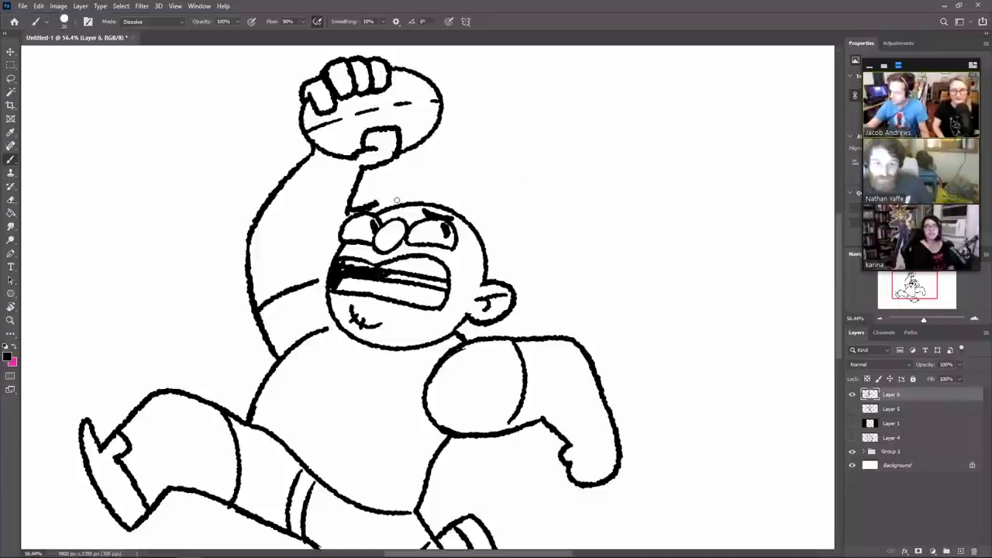
Step: Draw short hair with spiky tufts on the crown and back of the head plus a hairline to the ear, erasing stray overlaps
{"action": "mouse_move", "coordinate": [408, 191]}
{"action": "left_mouse_down"}
{"action": "mouse_move", "coordinate": [422, 162]}
{"action": "mouse_move", "coordinate": [419, 189]}
{"action": "mouse_move", "coordinate": [463, 167]}
{"action": "mouse_move", "coordinate": [440, 193]}
{"action": "mouse_move", "coordinate": [485, 212]}
{"action": "mouse_move", "coordinate": [506, 247]}
{"action": "mouse_move", "coordinate": [525, 245]}
{"action": "mouse_move", "coordinate": [527, 270]}
{"action": "mouse_move", "coordinate": [478, 279]}
{"action": "mouse_move", "coordinate": [490, 253]}
{"action": "mouse_move", "coordinate": [478, 284]}
{"action": "mouse_move", "coordinate": [487, 267]}
{"action": "mouse_move", "coordinate": [479, 293]}
{"action": "left_mouse_up"}
{"action": "key", "text": "e"}
{"action": "key", "text": "b"}
{"action": "key", "text": "e"}
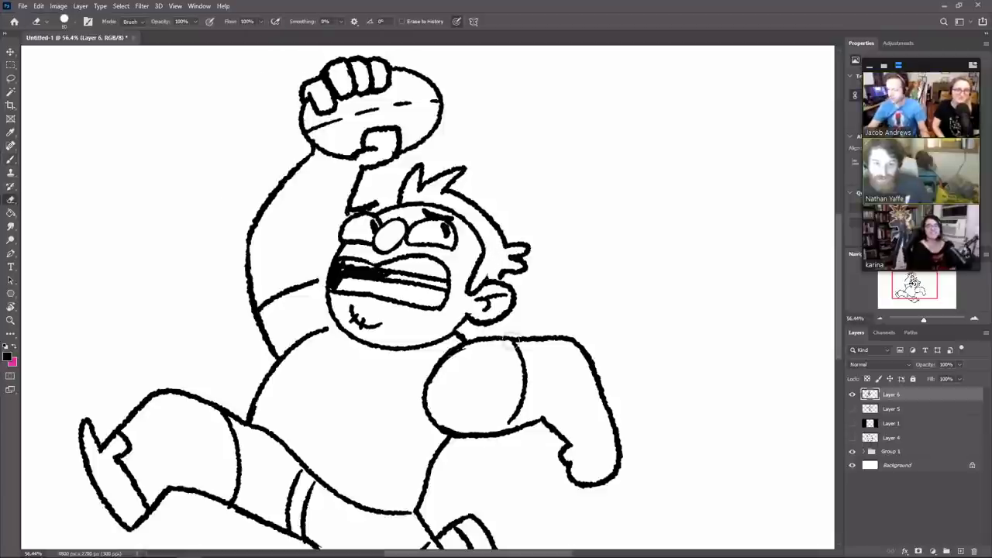
Step: Draw a curved shirt collar beneath the chin
{"action": "key", "text": "z"}
{"action": "mouse_move", "coordinate": [671, 393]}
{"action": "left_mouse_down"}
{"action": "mouse_move", "coordinate": [651, 395]}
{"action": "mouse_move", "coordinate": [622, 367]}
{"action": "left_mouse_up"}
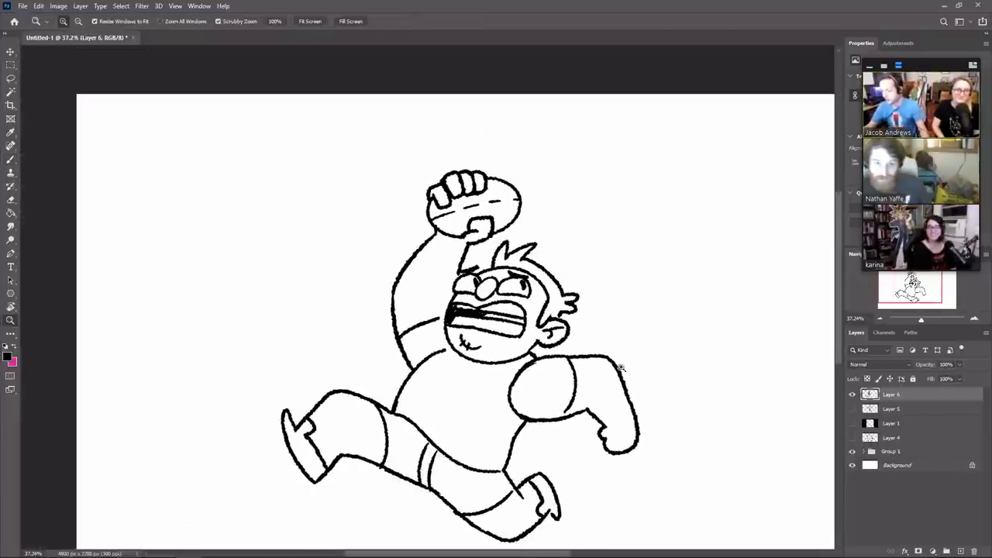
{"action": "key", "text": "b"}
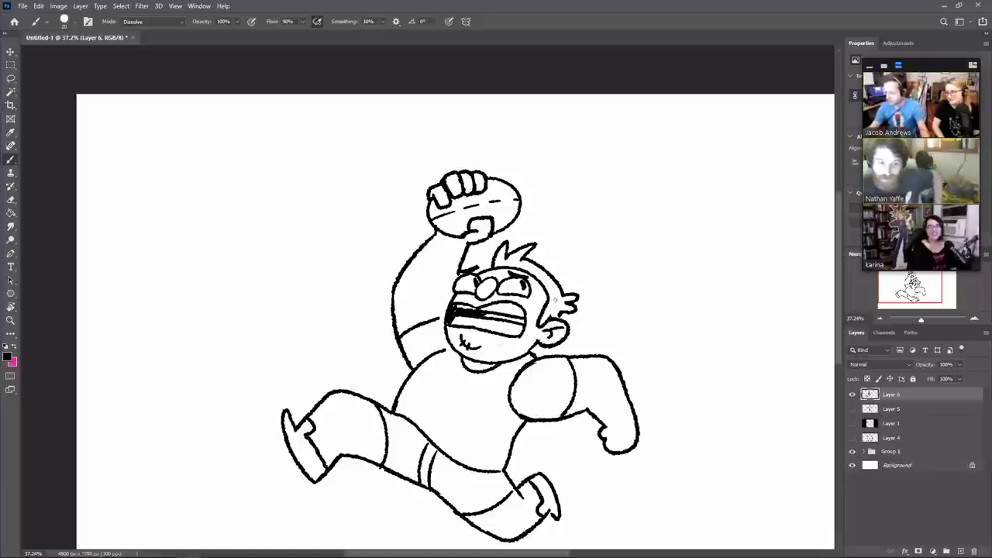
Step: Move the whole running character down and to the left on the canvas
{"action": "key", "text": "z"}
{"action": "left_click_drag", "start_coordinate": [627, 385], "coordinate": [620, 381]}
{"action": "key", "text": "v"}
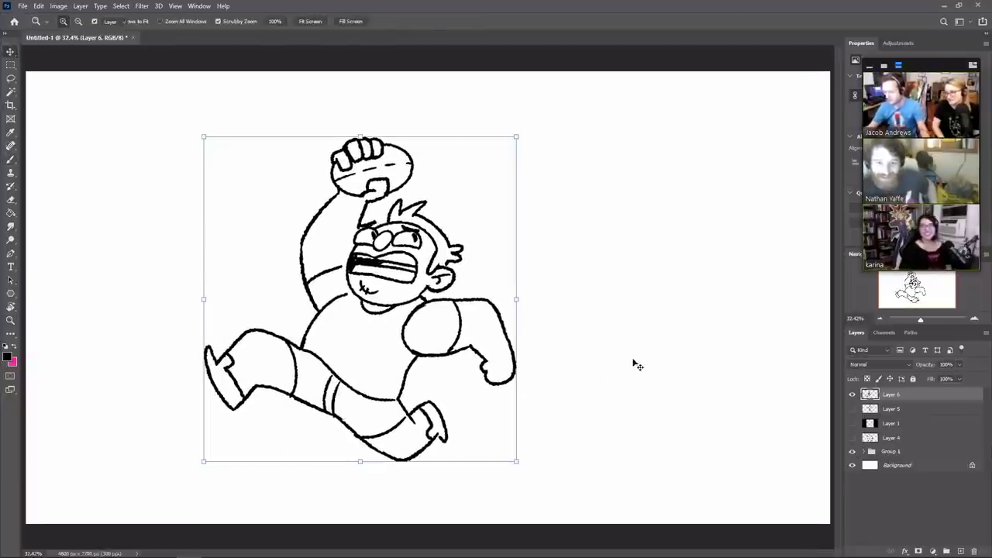
{"action": "mouse_move", "coordinate": [485, 403]}
{"action": "left_mouse_down"}
{"action": "mouse_move", "coordinate": [431, 430]}
{"action": "mouse_move", "coordinate": [456, 432]}
{"action": "mouse_move", "coordinate": [443, 434]}
{"action": "mouse_move", "coordinate": [460, 416]}
{"action": "left_mouse_up"}
{"action": "key", "text": "b"}
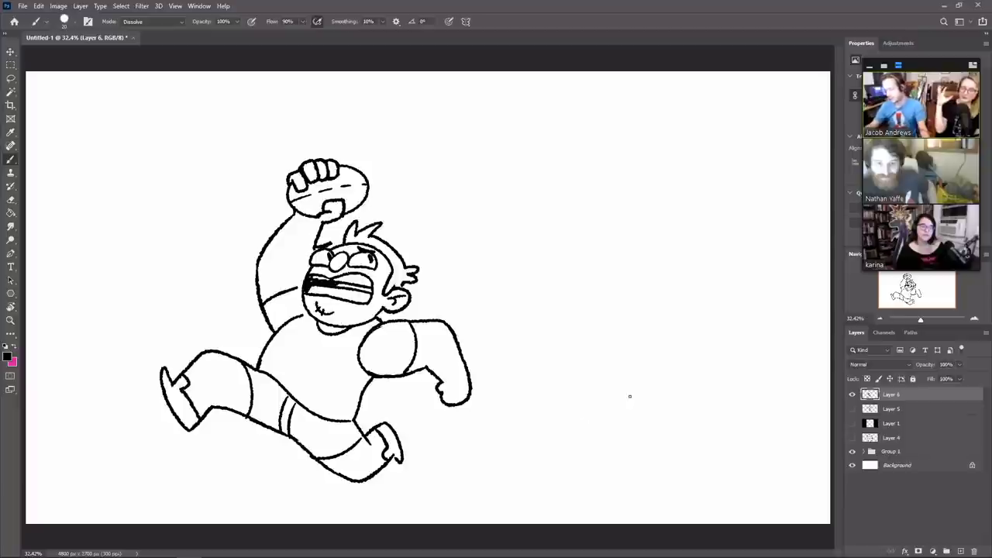
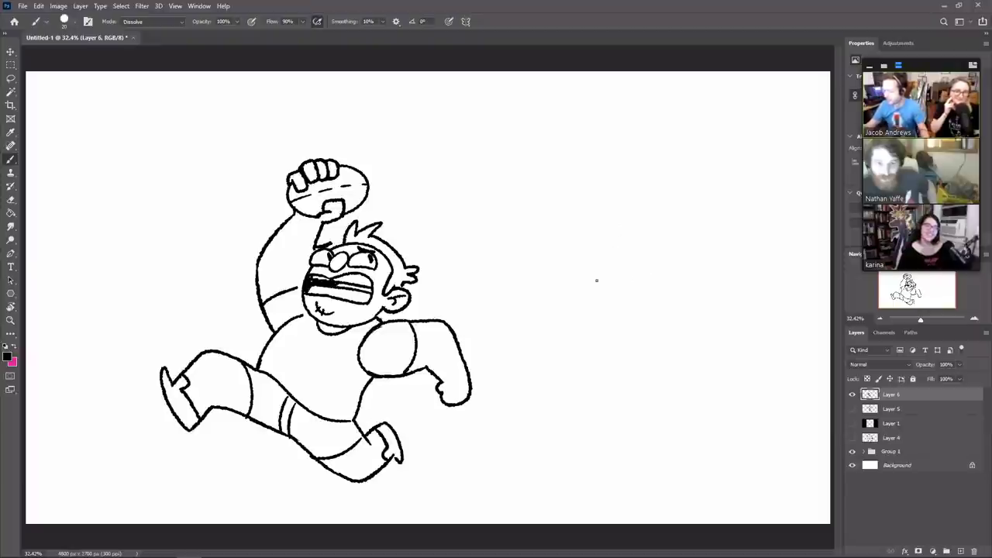
{"action": "mouse_move", "coordinate": [620, 265]}
{"action": "left_mouse_down"}
{"action": "mouse_move", "coordinate": [582, 268]}
{"action": "mouse_move", "coordinate": [602, 255]}
{"action": "mouse_move", "coordinate": [567, 254]}
{"action": "mouse_move", "coordinate": [562, 206]}
{"action": "left_mouse_up"}
{"action": "key", "text": "ctrl+z"}
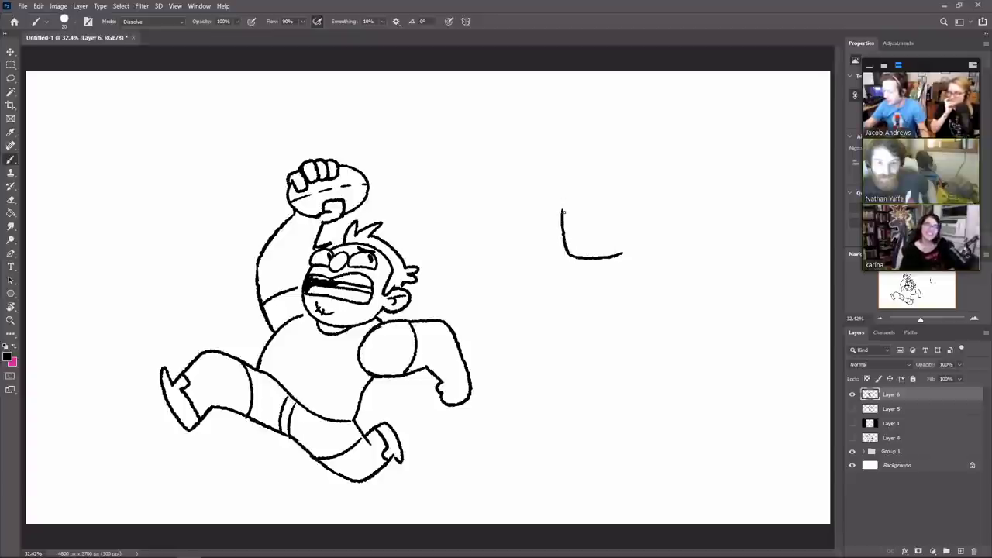
{"action": "key", "text": "ctrl+z"}
{"action": "key", "text": "ctrl+z"}
Step: Draw a second character's squarish head beside the ball carrier, with an ear, heavy brow, straight nose and clenched teeth
{"action": "mouse_move", "coordinate": [614, 252]}
{"action": "left_mouse_down"}
{"action": "mouse_move", "coordinate": [567, 259]}
{"action": "mouse_move", "coordinate": [563, 205]}
{"action": "mouse_move", "coordinate": [611, 194]}
{"action": "mouse_move", "coordinate": [616, 245]}
{"action": "mouse_move", "coordinate": [630, 237]}
{"action": "left_mouse_up"}
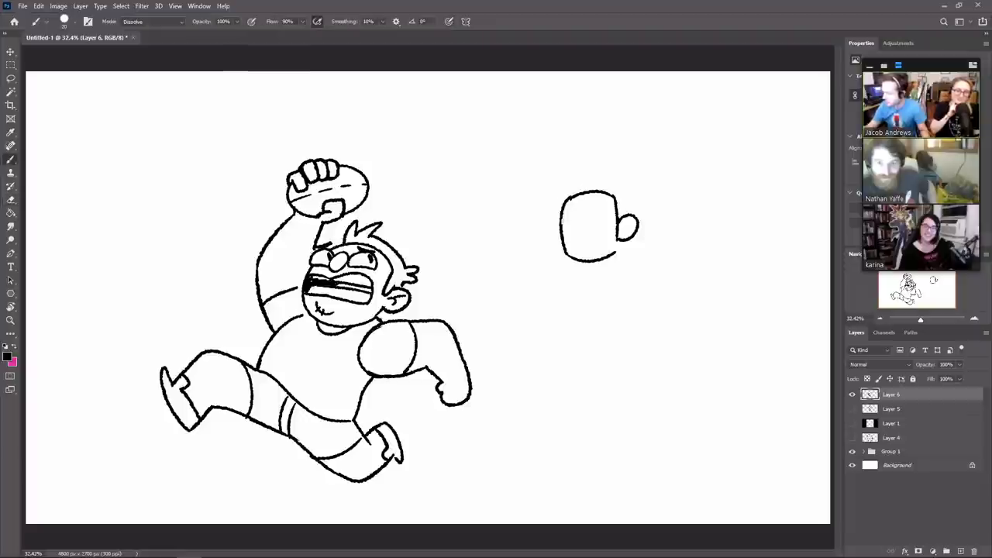
{"action": "mouse_move", "coordinate": [562, 218]}
{"action": "left_mouse_down"}
{"action": "mouse_move", "coordinate": [608, 207]}
{"action": "mouse_move", "coordinate": [578, 237]}
{"action": "mouse_move", "coordinate": [589, 218]}
{"action": "left_mouse_up"}
{"action": "key", "text": "ctrl+z"}
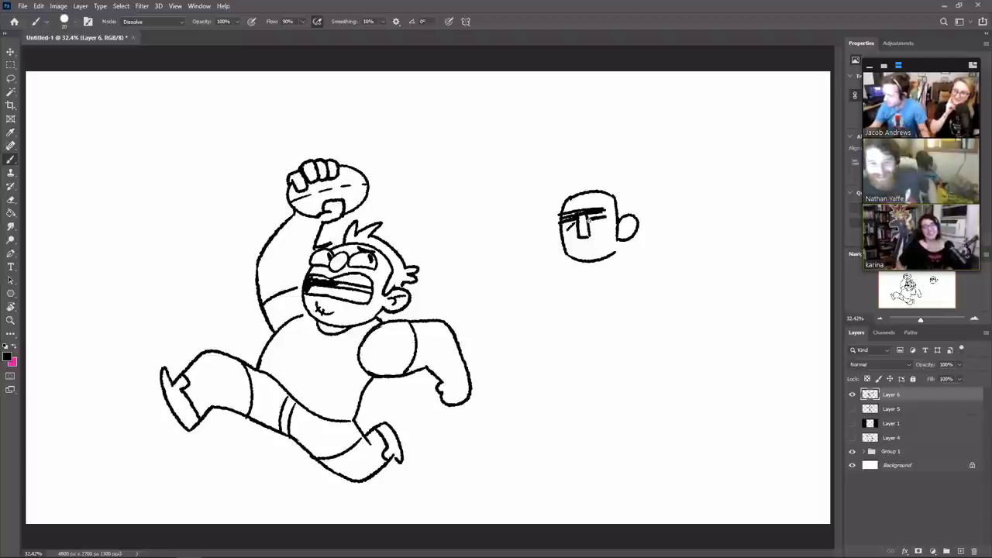
{"action": "mouse_move", "coordinate": [587, 218]}
{"action": "left_mouse_down"}
{"action": "mouse_move", "coordinate": [609, 232]}
{"action": "mouse_move", "coordinate": [581, 252]}
{"action": "left_mouse_up"}
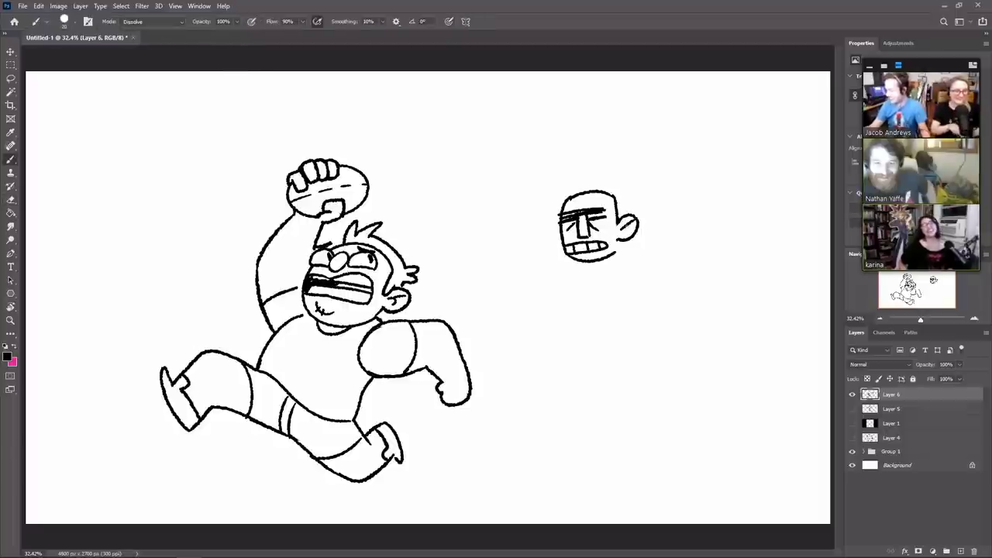
{"action": "left_click_drag", "start_coordinate": [625, 224], "coordinate": [630, 234]}
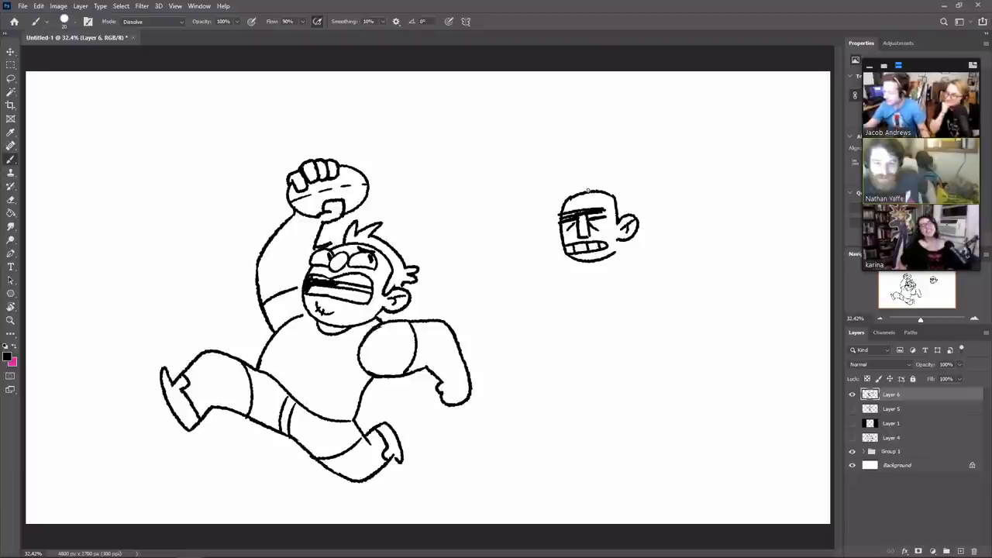
Step: Draw the hairline over the second character's head, with a short tufted ponytail at the upper back
{"action": "left_click_drag", "start_coordinate": [589, 186], "coordinate": [600, 168]}
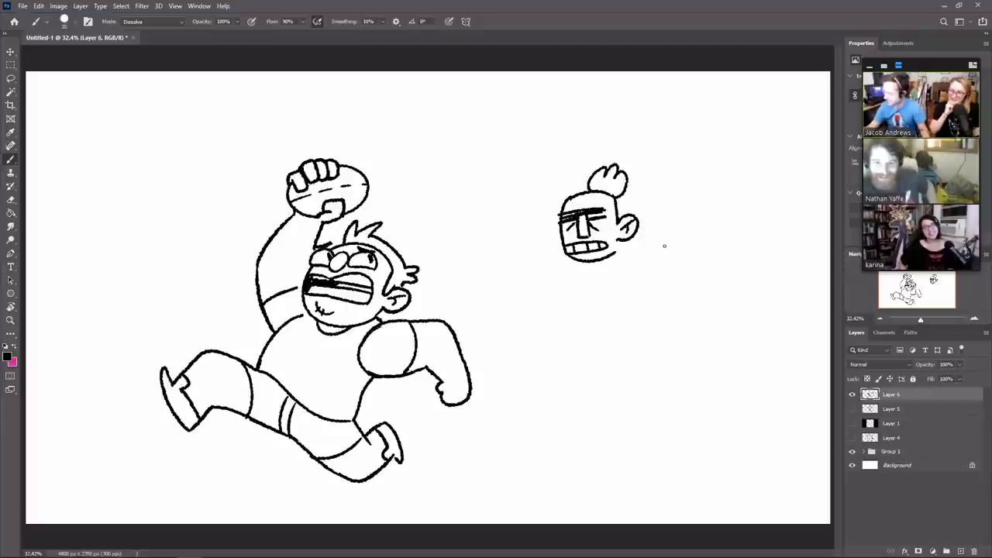
{"action": "key", "text": "ctrl+z"}
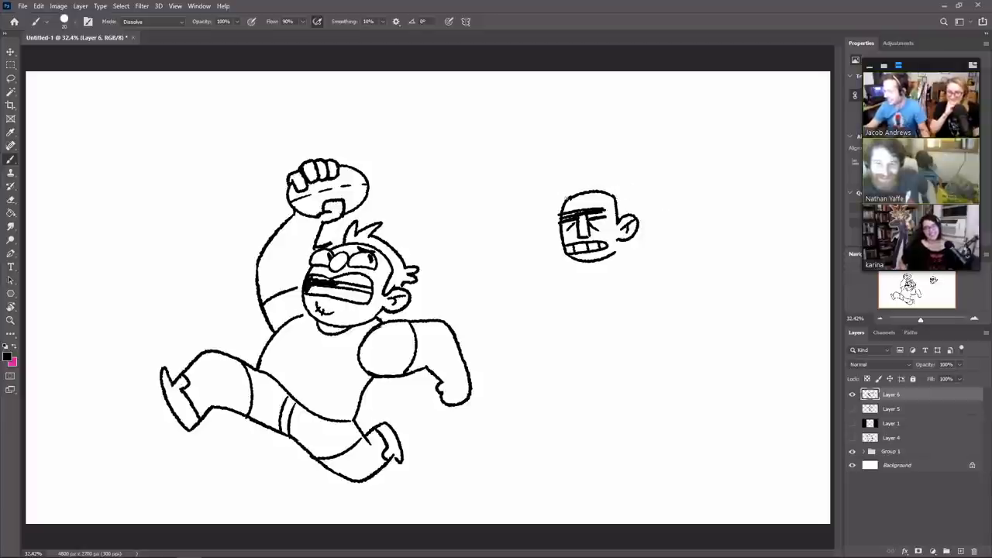
{"action": "mouse_move", "coordinate": [565, 198]}
{"action": "left_mouse_down"}
{"action": "mouse_move", "coordinate": [600, 187]}
{"action": "mouse_move", "coordinate": [629, 197]}
{"action": "mouse_move", "coordinate": [636, 222]}
{"action": "mouse_move", "coordinate": [637, 168]}
{"action": "mouse_move", "coordinate": [647, 185]}
{"action": "left_mouse_up"}
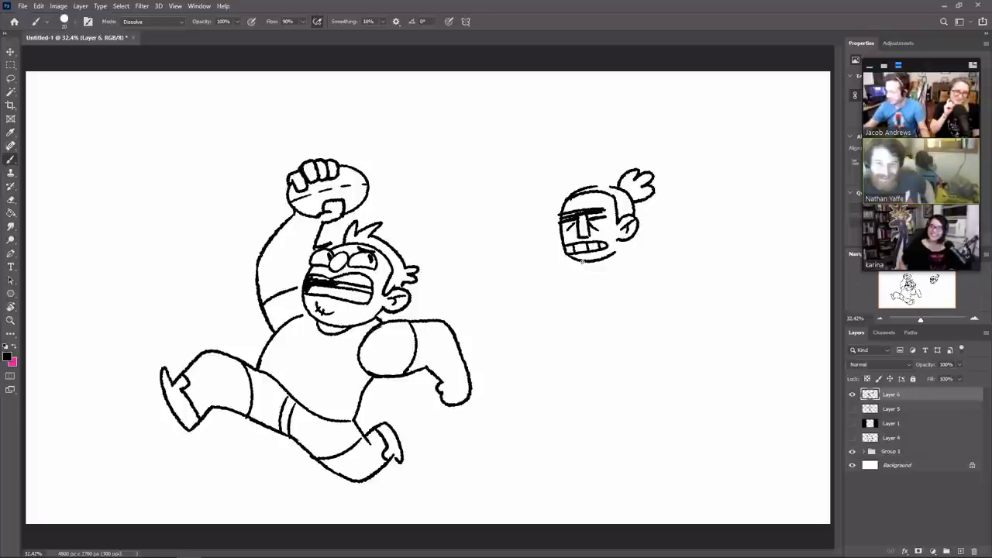
Step: Sketch the shoulder slopes on both sides of the head, with a wide curved chest line and a neckline below
{"action": "mouse_move", "coordinate": [560, 236]}
{"action": "left_mouse_down"}
{"action": "mouse_move", "coordinate": [528, 250]}
{"action": "mouse_move", "coordinate": [543, 246]}
{"action": "left_mouse_up"}
{"action": "key", "text": "ctrl+z"}
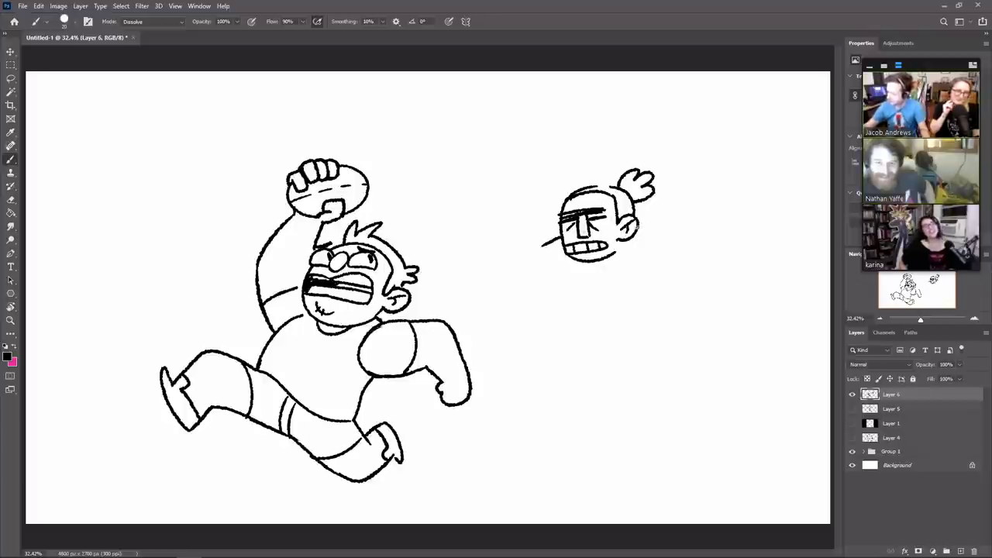
{"action": "left_click_drag", "start_coordinate": [632, 229], "coordinate": [685, 243]}
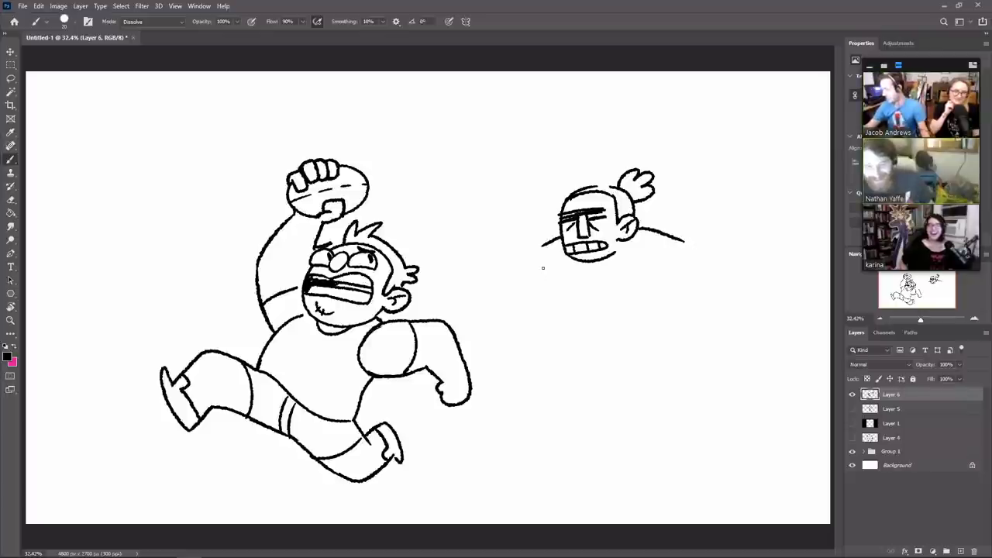
{"action": "mouse_move", "coordinate": [545, 280]}
{"action": "left_mouse_down"}
{"action": "mouse_move", "coordinate": [594, 316]}
{"action": "mouse_move", "coordinate": [662, 297]}
{"action": "left_mouse_up"}
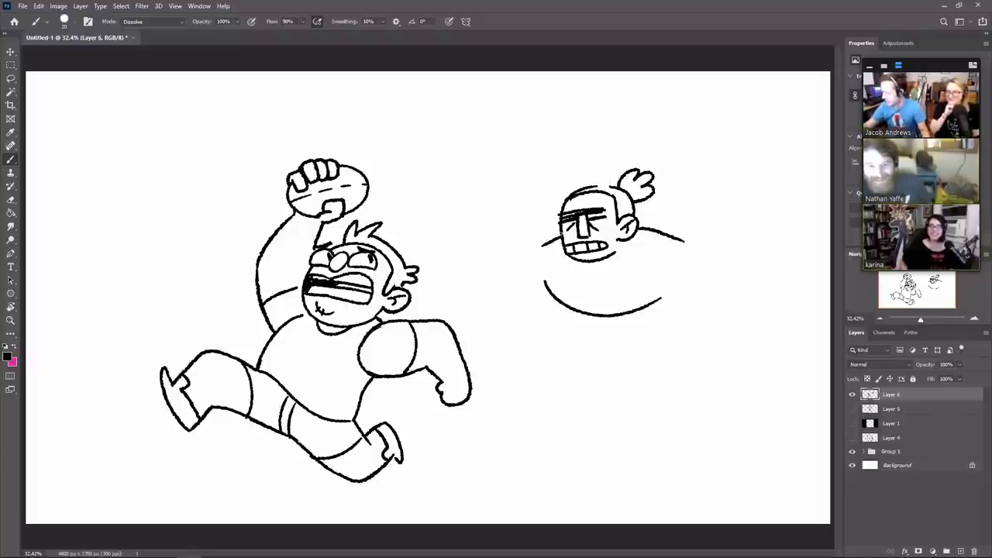
{"action": "left_click_drag", "start_coordinate": [590, 262], "coordinate": [627, 246]}
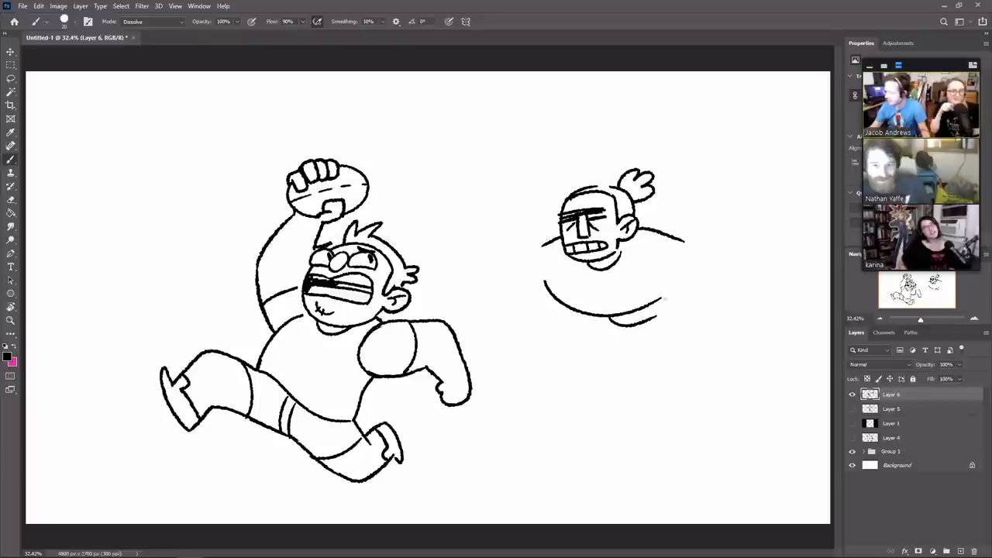
Step: Sketch the side of the waist and a curved belly line beneath the second character's chest
{"action": "left_click_drag", "start_coordinate": [612, 316], "coordinate": [583, 361]}
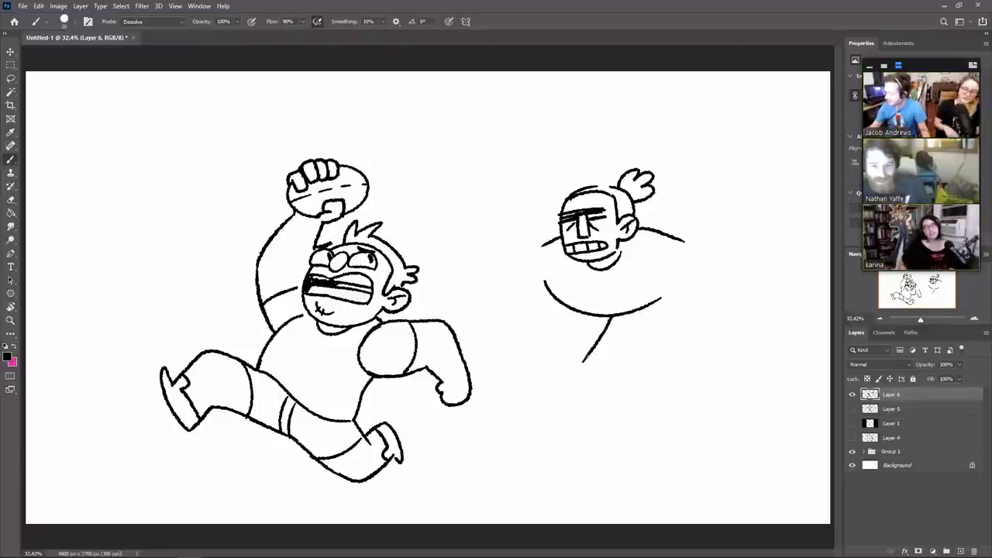
{"action": "key", "text": "ctrl+z"}
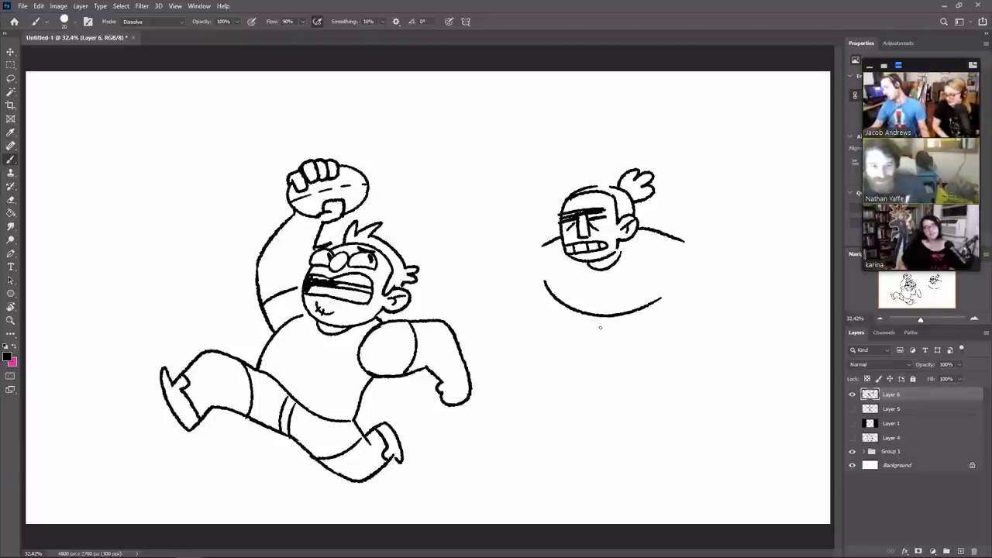
{"action": "mouse_move", "coordinate": [594, 313]}
{"action": "left_mouse_down"}
{"action": "mouse_move", "coordinate": [614, 330]}
{"action": "mouse_move", "coordinate": [683, 319]}
{"action": "left_mouse_up"}
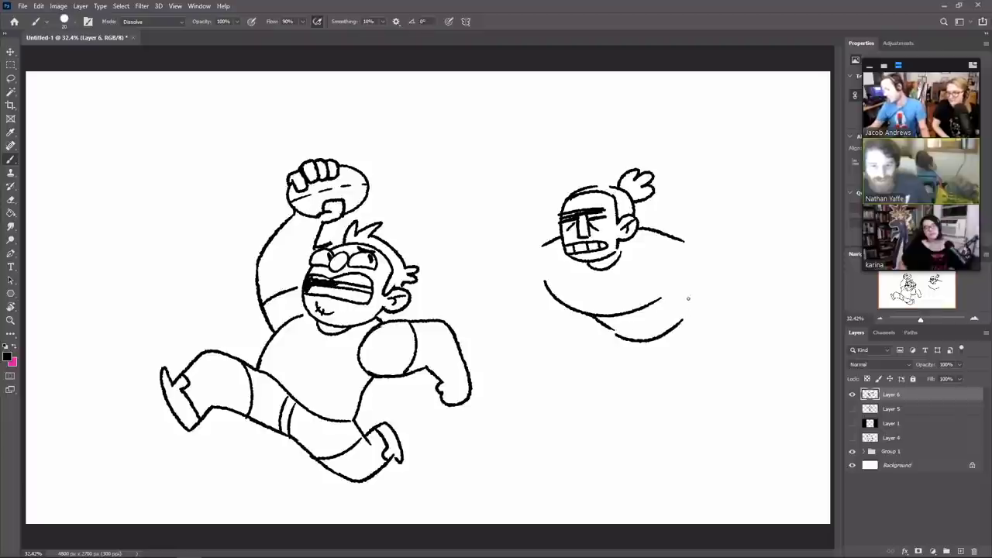
Step: Draw both of the second character's thick arms extending outward from the shoulders and bending down at the elbows
{"action": "key", "text": "e"}
{"action": "mouse_move", "coordinate": [545, 245]}
{"action": "left_mouse_down"}
{"action": "mouse_move", "coordinate": [558, 231]}
{"action": "mouse_move", "coordinate": [479, 243]}
{"action": "left_mouse_up"}
{"action": "key", "text": "b"}
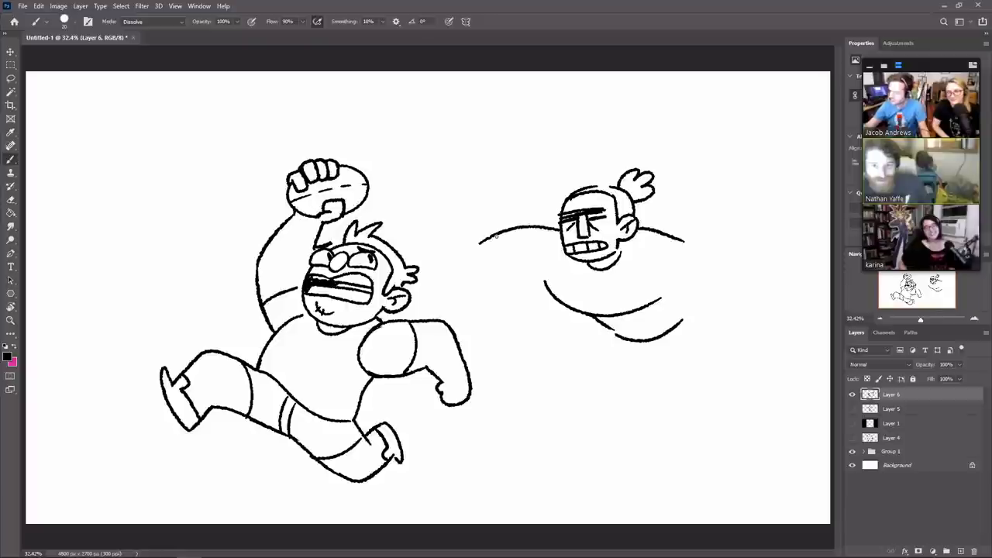
{"action": "key", "text": "ctrl+z"}
{"action": "mouse_move", "coordinate": [561, 227]}
{"action": "left_mouse_down"}
{"action": "mouse_move", "coordinate": [536, 248]}
{"action": "mouse_move", "coordinate": [493, 236]}
{"action": "mouse_move", "coordinate": [505, 225]}
{"action": "mouse_move", "coordinate": [470, 316]}
{"action": "left_mouse_up"}
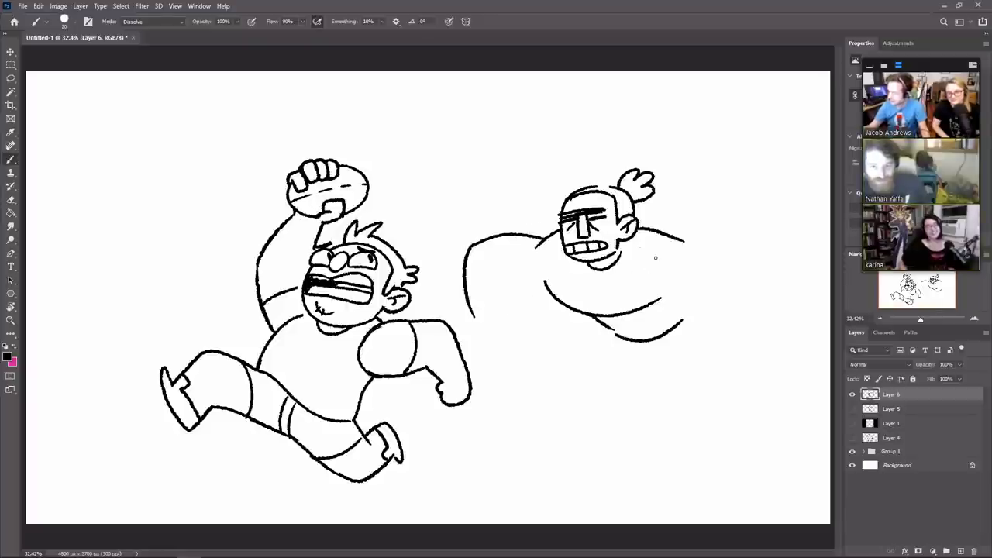
{"action": "mouse_move", "coordinate": [545, 285]}
{"action": "left_mouse_down"}
{"action": "mouse_move", "coordinate": [500, 284]}
{"action": "mouse_move", "coordinate": [496, 311]}
{"action": "left_mouse_up"}
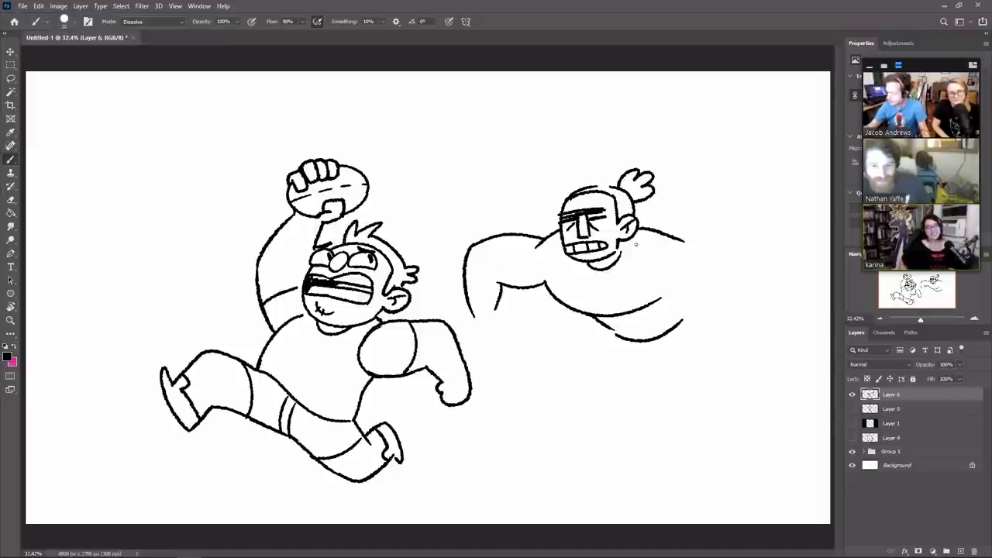
{"action": "mouse_move", "coordinate": [680, 234]}
{"action": "left_mouse_down"}
{"action": "mouse_move", "coordinate": [760, 241]}
{"action": "mouse_move", "coordinate": [750, 320]}
{"action": "left_mouse_up"}
{"action": "mouse_move", "coordinate": [678, 283]}
{"action": "left_mouse_down"}
{"action": "mouse_move", "coordinate": [731, 273]}
{"action": "mouse_move", "coordinate": [730, 316]}
{"action": "left_mouse_up"}
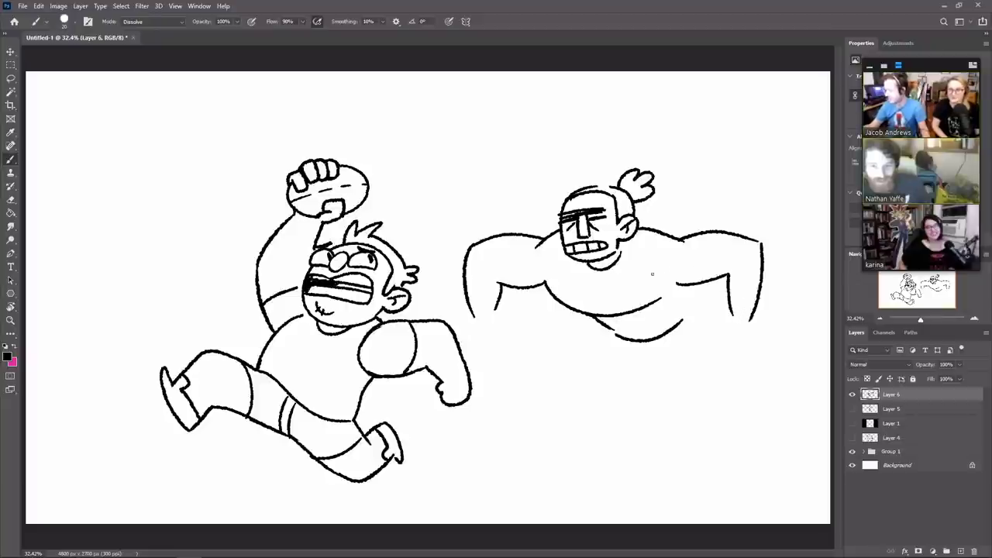
Step: Add muscle creases near both armpits and erase parts of the chest and waist lines
{"action": "left_click_drag", "start_coordinate": [682, 264], "coordinate": [643, 283]}
{"action": "left_click_drag", "start_coordinate": [530, 266], "coordinate": [557, 280]}
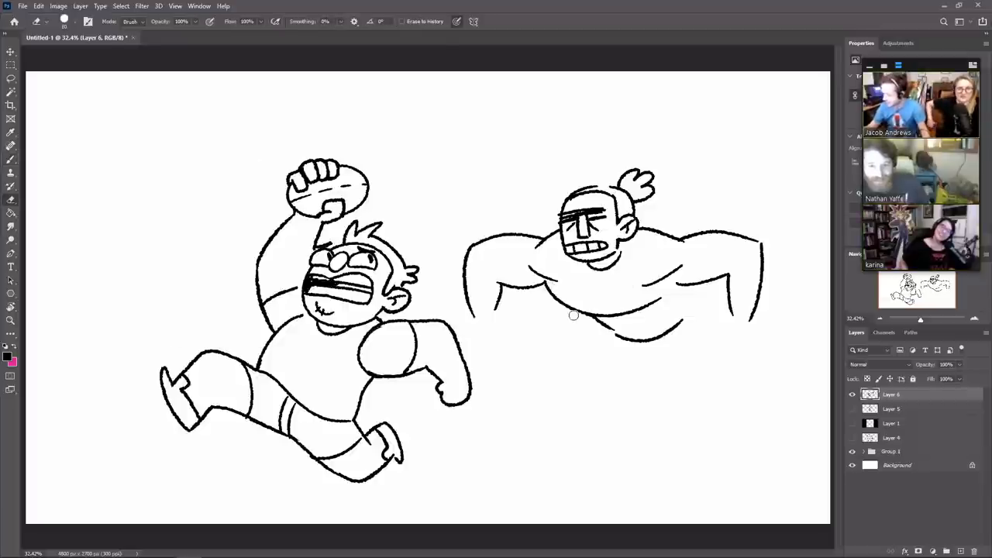
{"action": "mouse_move", "coordinate": [659, 303]}
{"action": "left_mouse_down"}
{"action": "mouse_move", "coordinate": [588, 320]}
{"action": "mouse_move", "coordinate": [642, 304]}
{"action": "mouse_move", "coordinate": [596, 309]}
{"action": "mouse_move", "coordinate": [668, 302]}
{"action": "mouse_move", "coordinate": [653, 303]}
{"action": "mouse_move", "coordinate": [663, 294]}
{"action": "mouse_move", "coordinate": [647, 311]}
{"action": "mouse_move", "coordinate": [675, 292]}
{"action": "left_mouse_up"}
{"action": "key", "text": "b"}
{"action": "key", "text": "e"}
{"action": "left_click_drag", "start_coordinate": [600, 322], "coordinate": [614, 331]}
{"action": "key", "text": "b"}
Step: Draw sleeve hems across both upper arms and replace the belly curve with a lower torso closed at the waist
{"action": "left_click_drag", "start_coordinate": [513, 235], "coordinate": [513, 284]}
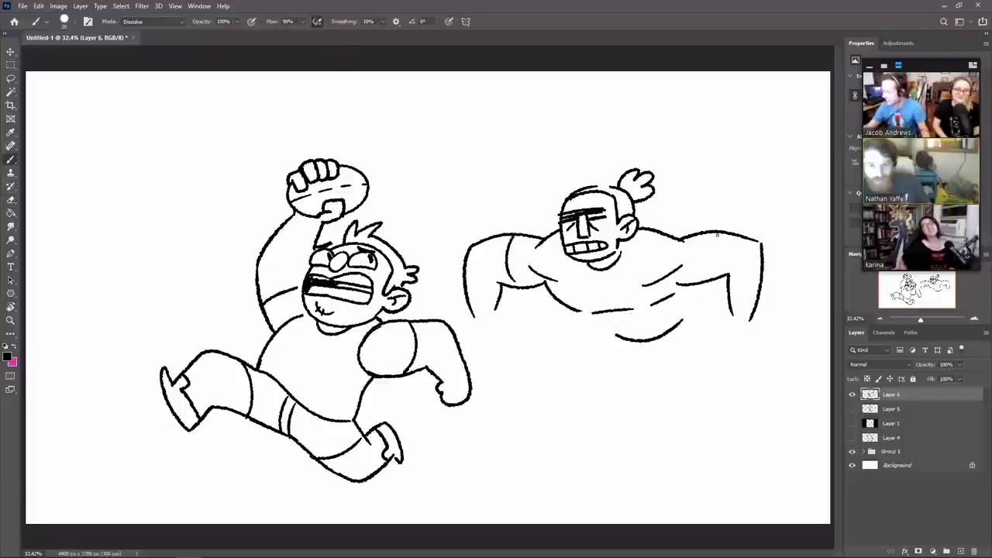
{"action": "left_click_drag", "start_coordinate": [714, 234], "coordinate": [713, 274]}
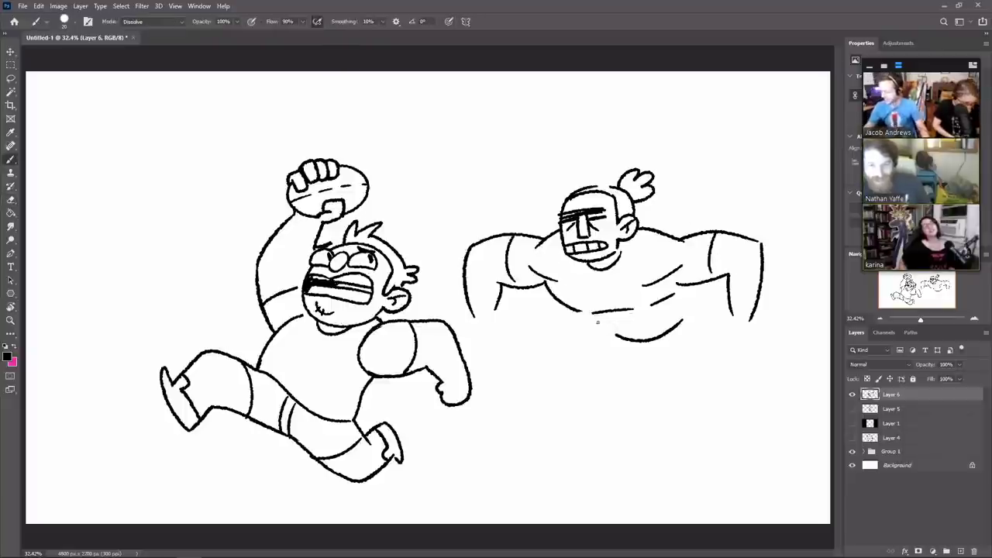
{"action": "mouse_move", "coordinate": [593, 314]}
{"action": "left_mouse_down"}
{"action": "mouse_move", "coordinate": [621, 332]}
{"action": "mouse_move", "coordinate": [602, 328]}
{"action": "mouse_move", "coordinate": [664, 321]}
{"action": "mouse_move", "coordinate": [642, 340]}
{"action": "left_mouse_up"}
{"action": "key", "text": "e"}
{"action": "key", "text": "b"}
{"action": "left_click_drag", "start_coordinate": [684, 285], "coordinate": [702, 326]}
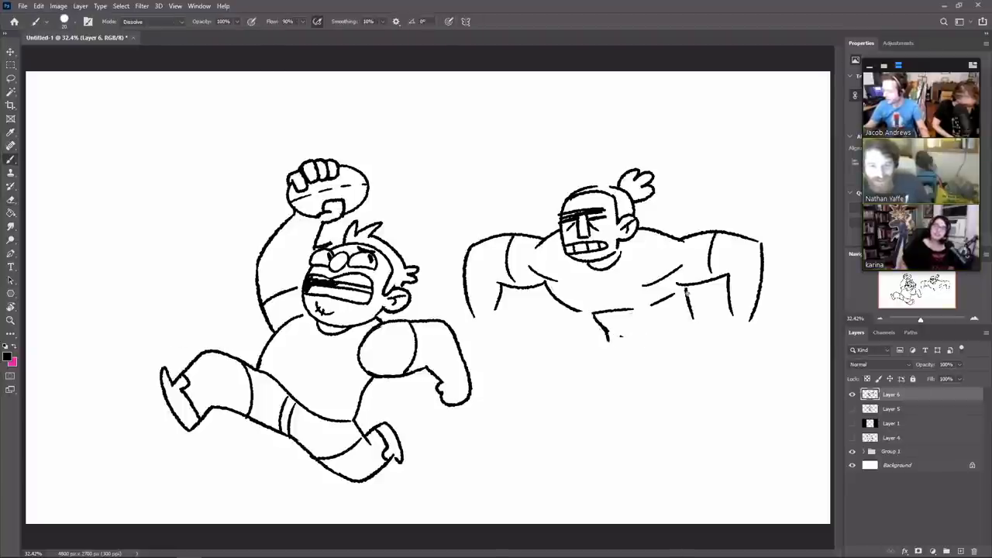
{"action": "key", "text": "ctrl+z"}
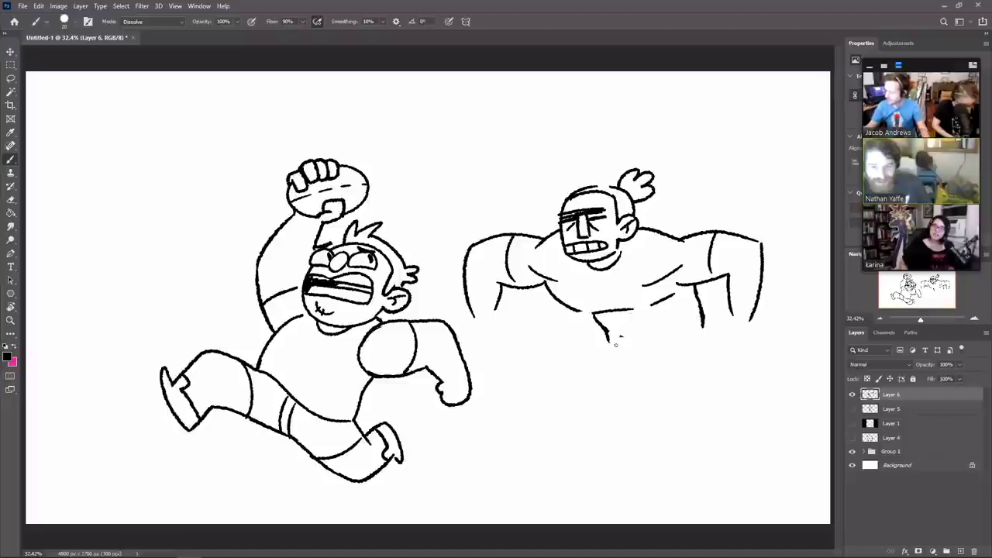
{"action": "left_click_drag", "start_coordinate": [610, 343], "coordinate": [701, 326]}
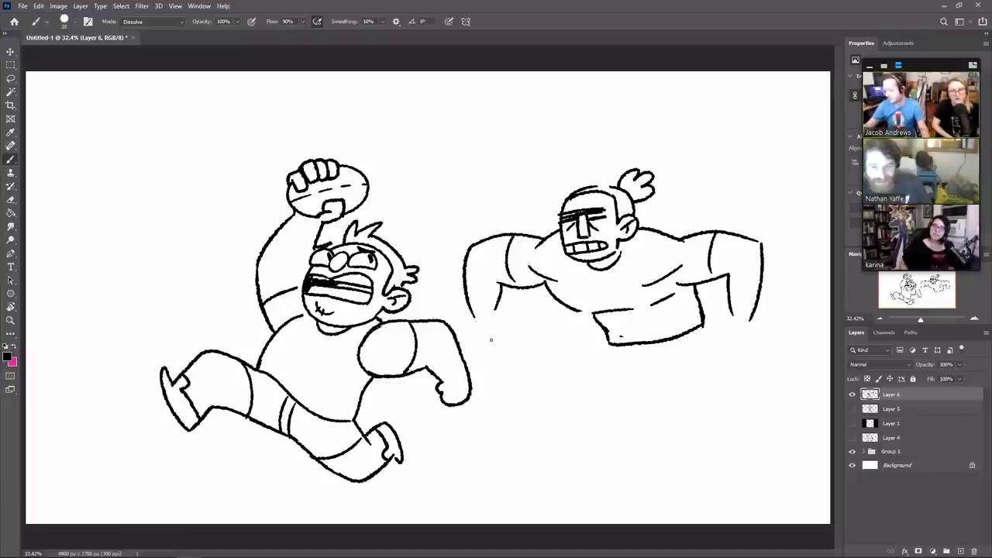
Step: Draw clenched fists at the ends of both arms and complete the line beneath the second character's jaw
{"action": "mouse_move", "coordinate": [491, 340]}
{"action": "left_mouse_down"}
{"action": "mouse_move", "coordinate": [473, 317]}
{"action": "mouse_move", "coordinate": [509, 323]}
{"action": "mouse_move", "coordinate": [494, 340]}
{"action": "left_mouse_up"}
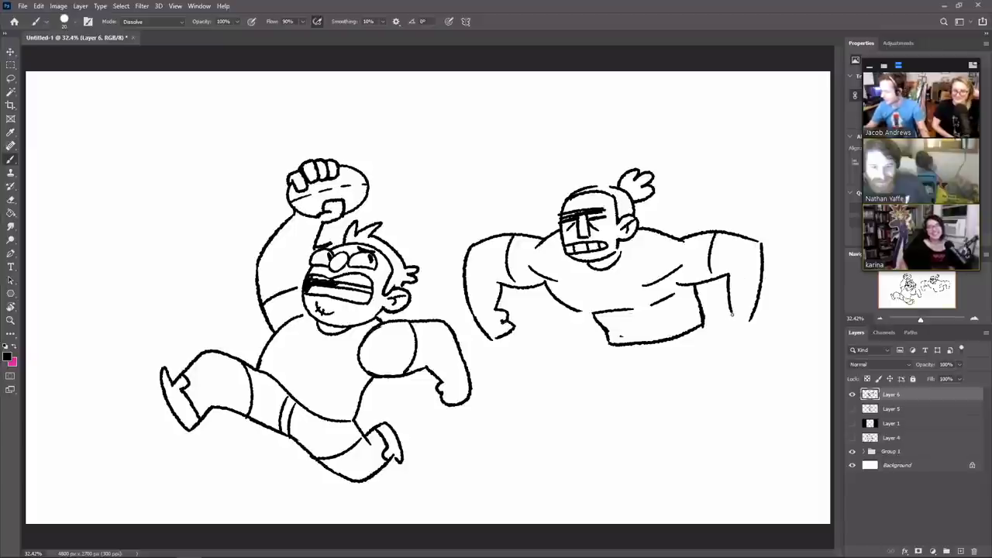
{"action": "mouse_move", "coordinate": [722, 323]}
{"action": "left_mouse_down"}
{"action": "mouse_move", "coordinate": [718, 338]}
{"action": "mouse_move", "coordinate": [752, 319]}
{"action": "left_mouse_up"}
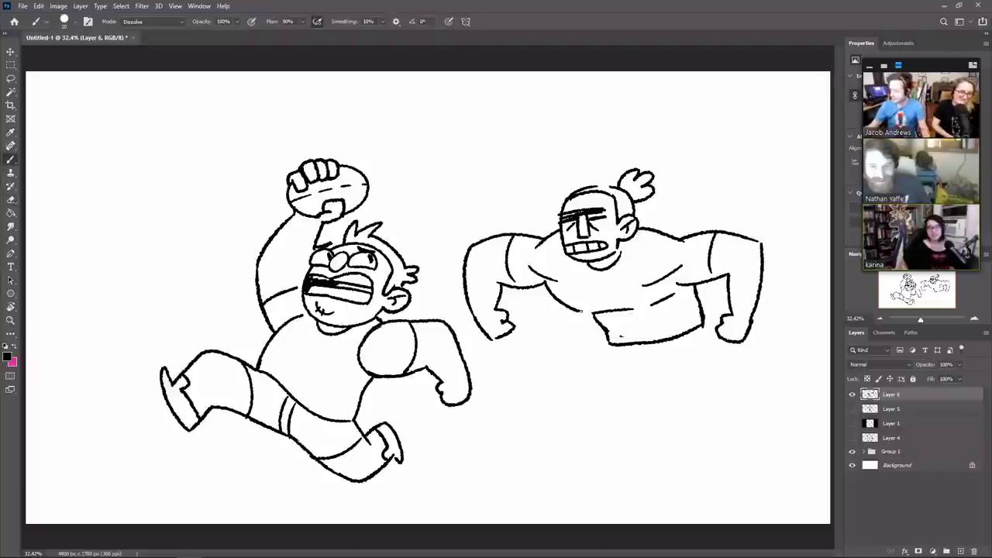
{"action": "left_click_drag", "start_coordinate": [628, 242], "coordinate": [610, 266]}
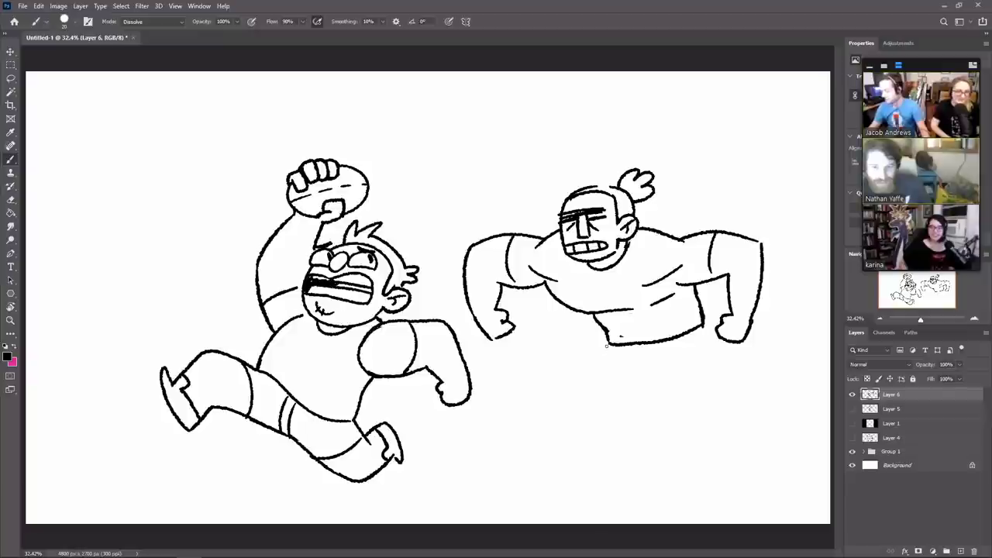
Step: Draw the front leg stretched forward with a pointed foot, and undo the trial strokes for the rear leg
{"action": "mouse_move", "coordinate": [608, 342]}
{"action": "left_mouse_down"}
{"action": "mouse_move", "coordinate": [552, 399]}
{"action": "mouse_move", "coordinate": [534, 387]}
{"action": "mouse_move", "coordinate": [555, 418]}
{"action": "mouse_move", "coordinate": [547, 405]}
{"action": "mouse_move", "coordinate": [555, 419]}
{"action": "mouse_move", "coordinate": [617, 361]}
{"action": "mouse_move", "coordinate": [682, 354]}
{"action": "mouse_move", "coordinate": [730, 395]}
{"action": "left_mouse_up"}
{"action": "key", "text": "ctrl+z"}
{"action": "key", "text": "ctrl+z"}
{"action": "key", "text": "ctrl+z"}
{"action": "mouse_move", "coordinate": [705, 352]}
{"action": "left_mouse_down"}
{"action": "mouse_move", "coordinate": [717, 363]}
{"action": "mouse_move", "coordinate": [693, 354]}
{"action": "mouse_move", "coordinate": [719, 382]}
{"action": "left_mouse_up"}
{"action": "key", "text": "ctrl+z"}
{"action": "key", "text": "ctrl+z"}
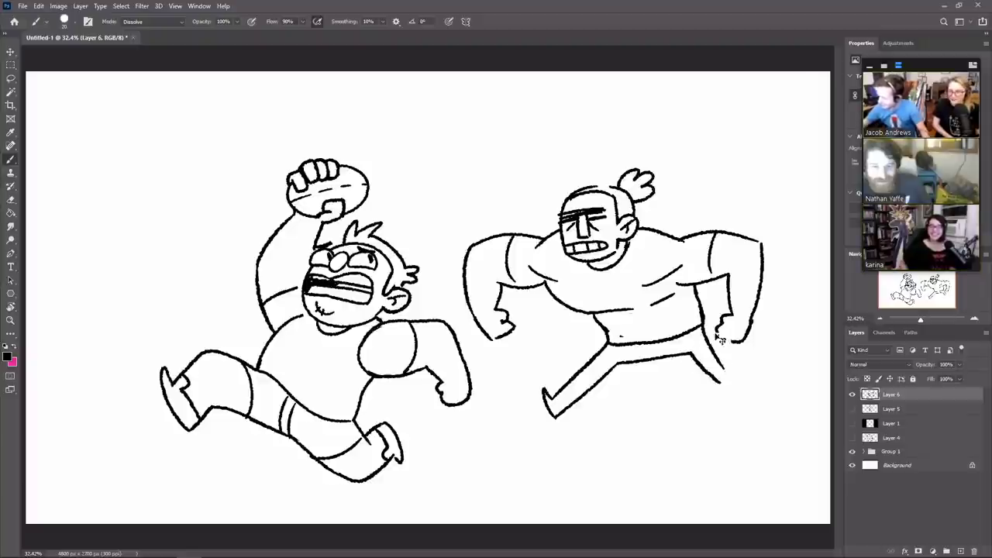
{"action": "key", "text": "ctrl+z"}
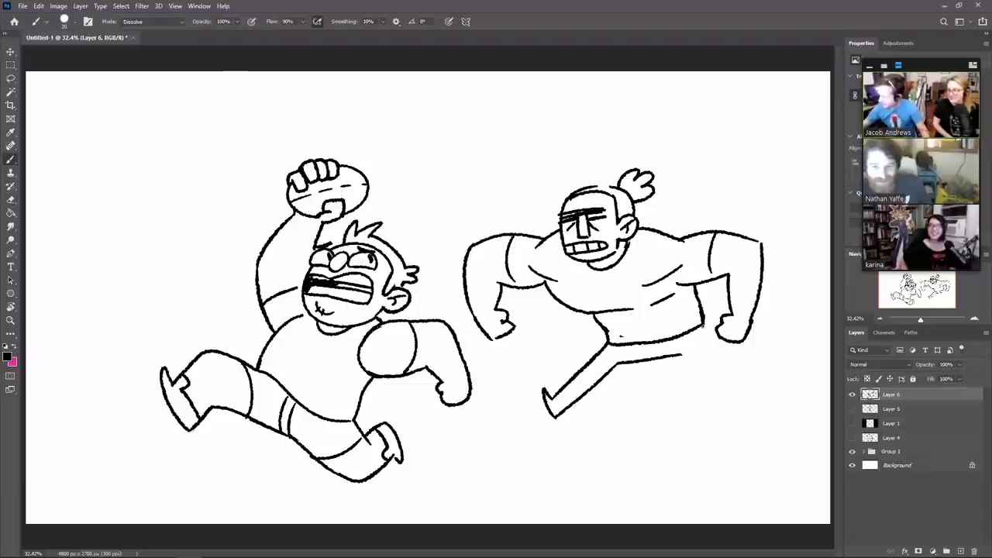
Step: Draw the rear leg bent backward from the hip with a raised foot, and clean up the foot with the Eraser
{"action": "mouse_move", "coordinate": [680, 355]}
{"action": "left_mouse_down"}
{"action": "mouse_move", "coordinate": [705, 389]}
{"action": "mouse_move", "coordinate": [728, 365]}
{"action": "mouse_move", "coordinate": [711, 397]}
{"action": "mouse_move", "coordinate": [736, 378]}
{"action": "mouse_move", "coordinate": [738, 387]}
{"action": "left_mouse_up"}
{"action": "key", "text": "e"}
{"action": "left_click", "coordinate": [735, 378]}
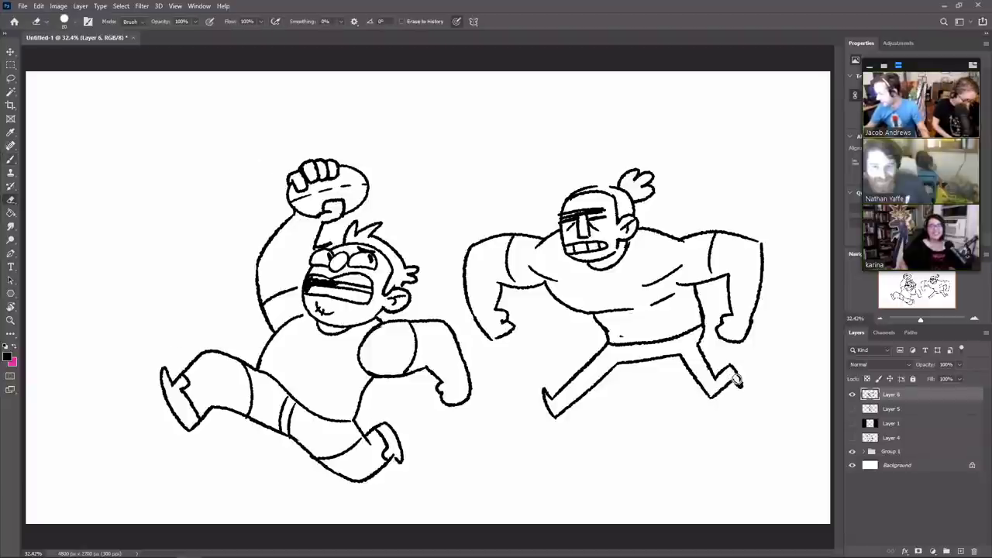
Step: Add sock lines across both lower legs and small detail strokes on both of the second character's feet
{"action": "key", "text": "b"}
{"action": "left_click_drag", "start_coordinate": [585, 370], "coordinate": [596, 384]}
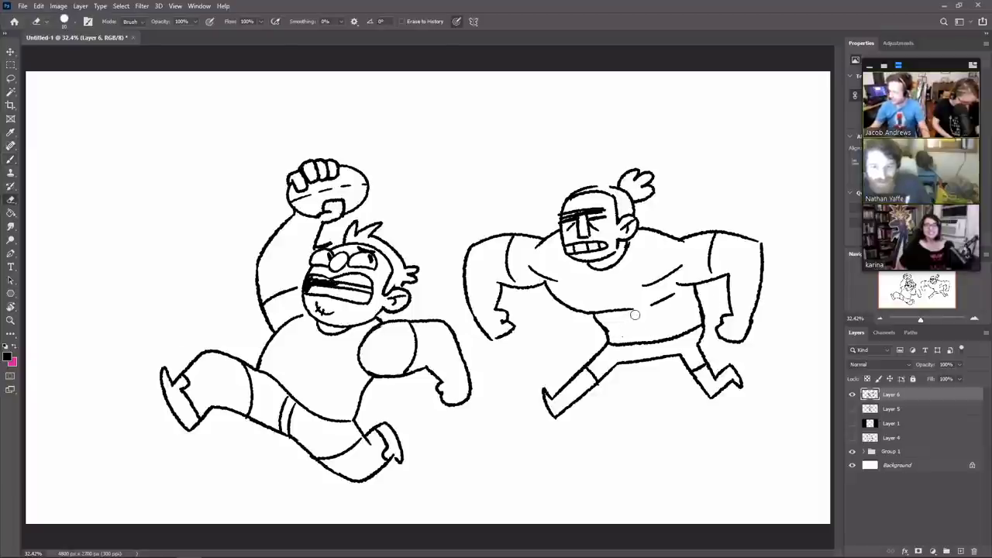
{"action": "left_click_drag", "start_coordinate": [555, 394], "coordinate": [559, 401]}
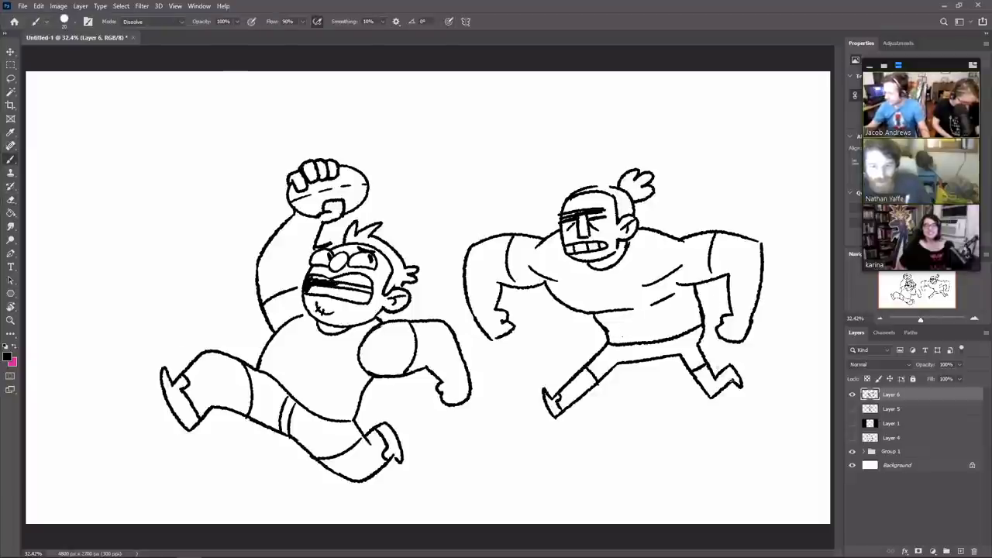
{"action": "left_click_drag", "start_coordinate": [728, 377], "coordinate": [731, 383]}
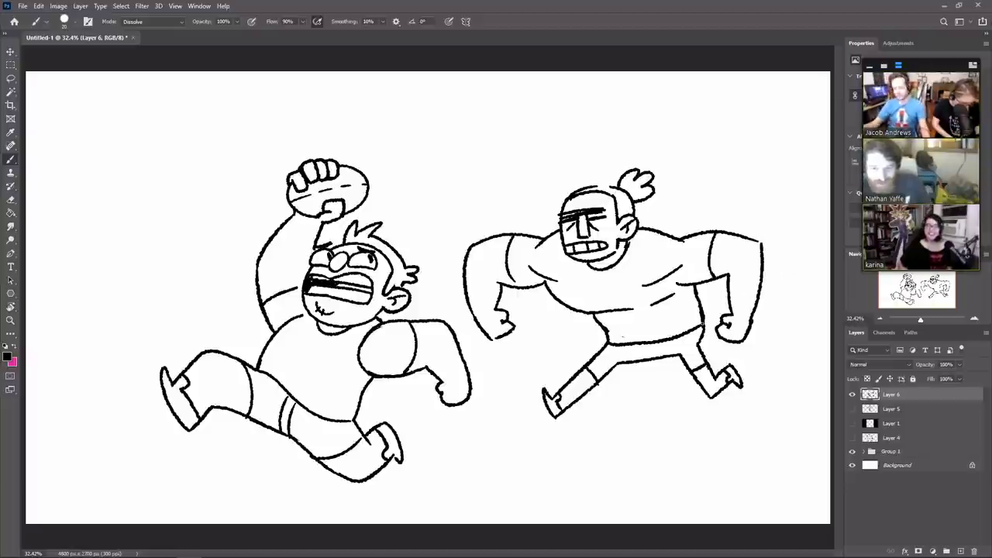
Step: Move the ball carrier toward the canvas's left edge, scale him up to about 117%, and clear the selection
{"action": "key", "text": "l"}
{"action": "mouse_move", "coordinate": [389, 498]}
{"action": "left_mouse_down"}
{"action": "mouse_move", "coordinate": [168, 208]}
{"action": "mouse_move", "coordinate": [448, 283]}
{"action": "mouse_move", "coordinate": [469, 488]}
{"action": "left_mouse_up"}
{"action": "key", "text": "v"}
{"action": "mouse_move", "coordinate": [432, 440]}
{"action": "left_mouse_down"}
{"action": "mouse_move", "coordinate": [395, 437]}
{"action": "mouse_move", "coordinate": [369, 452]}
{"action": "left_mouse_up"}
{"action": "key", "text": "ctrl+t"}
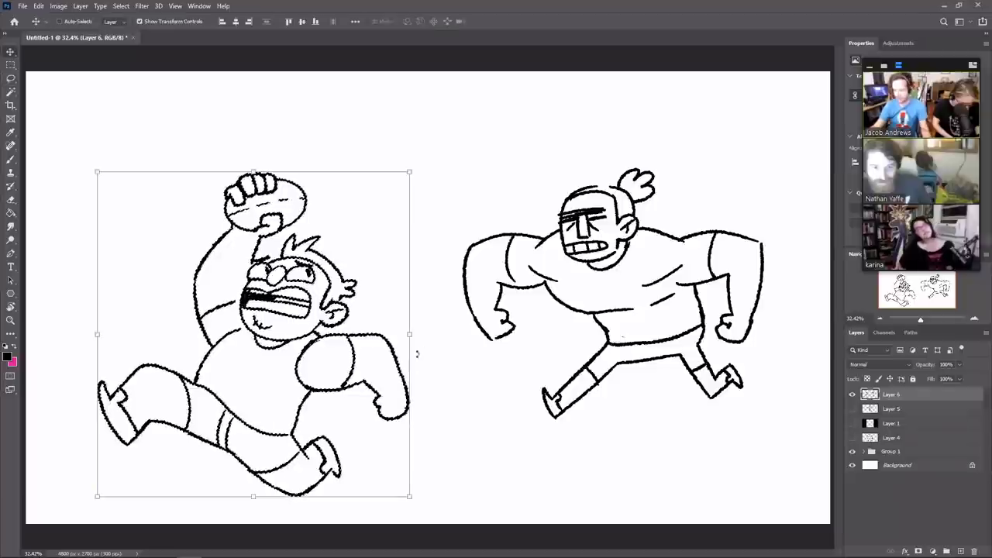
{"action": "mouse_move", "coordinate": [411, 337]}
{"action": "left_mouse_down"}
{"action": "mouse_move", "coordinate": [465, 318]}
{"action": "mouse_move", "coordinate": [415, 348]}
{"action": "mouse_move", "coordinate": [388, 343]}
{"action": "mouse_move", "coordinate": [376, 354]}
{"action": "left_mouse_up"}
{"action": "key", "text": "Return"}
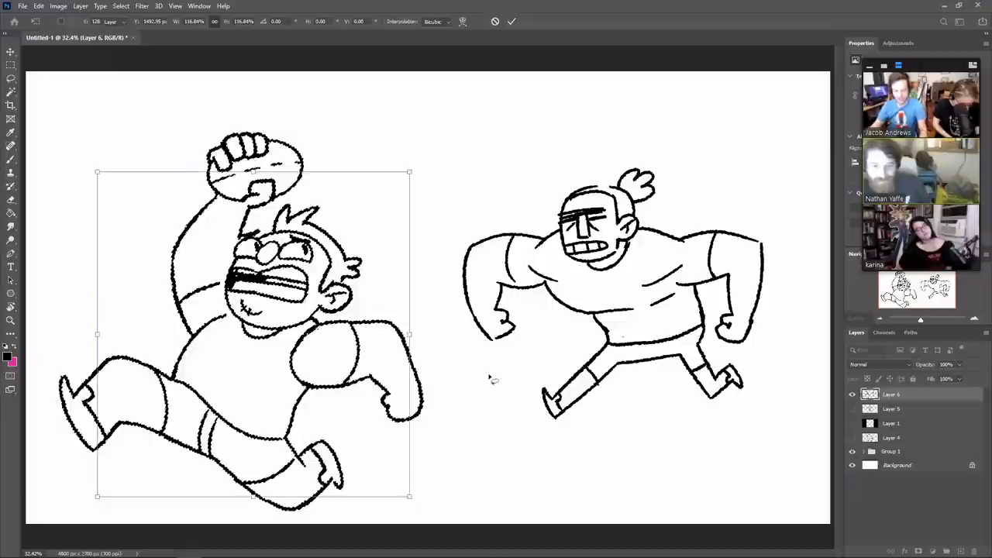
{"action": "key", "text": "ctrl+d"}
Step: Shift the whole second character slightly closer to the ball carrier and clear the selection
{"action": "mouse_move", "coordinate": [625, 454]}
{"action": "left_mouse_down"}
{"action": "mouse_move", "coordinate": [553, 459]}
{"action": "mouse_move", "coordinate": [705, 139]}
{"action": "mouse_move", "coordinate": [712, 468]}
{"action": "left_mouse_up"}
{"action": "mouse_move", "coordinate": [719, 415]}
{"action": "left_mouse_down", "text": "ctrl"}
{"action": "mouse_move", "coordinate": [698, 424]}
{"action": "mouse_move", "coordinate": [697, 413]}
{"action": "left_mouse_up", "text": "ctrl"}
{"action": "key", "text": "ctrl+d"}
Step: Draw a tall oval head outline above the second character's front shoulder, undoing the trial strokes
{"action": "key", "text": "b"}
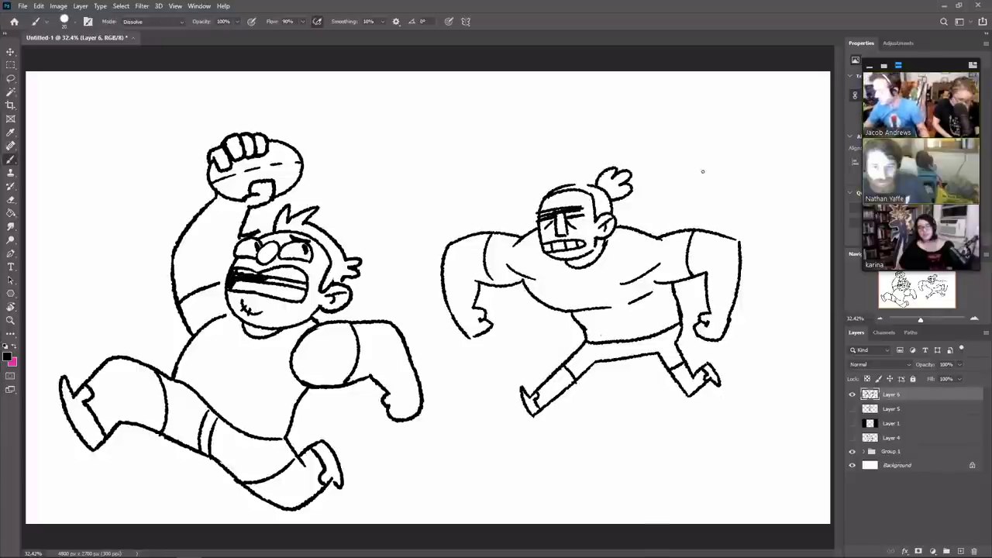
{"action": "left_click_drag", "start_coordinate": [504, 210], "coordinate": [461, 178]}
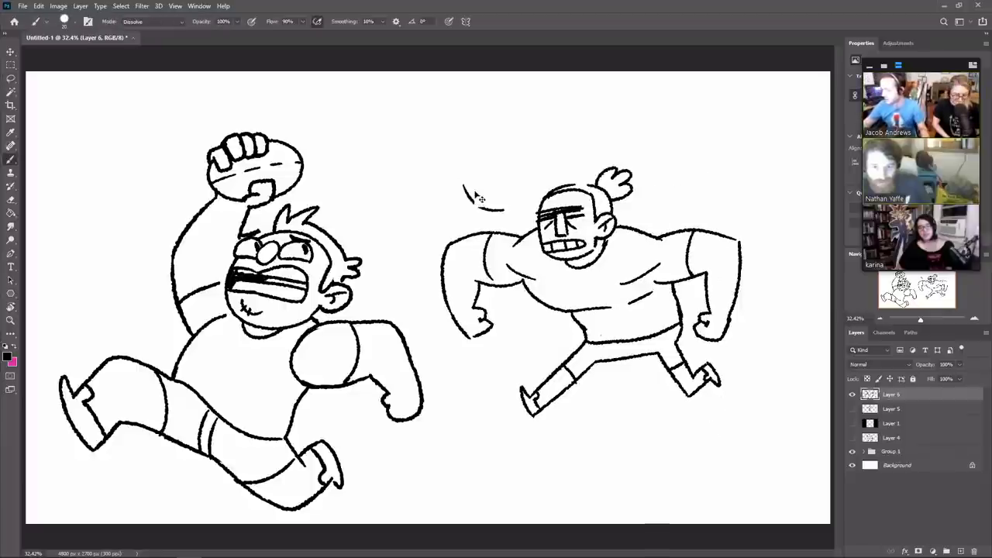
{"action": "key", "text": "ctrl+z"}
{"action": "mouse_move", "coordinate": [488, 209]}
{"action": "left_mouse_down"}
{"action": "mouse_move", "coordinate": [461, 152]}
{"action": "mouse_move", "coordinate": [479, 130]}
{"action": "mouse_move", "coordinate": [506, 138]}
{"action": "mouse_move", "coordinate": [512, 177]}
{"action": "left_mouse_up"}
{"action": "key", "text": "ctrl+z"}
{"action": "mouse_move", "coordinate": [463, 154]}
{"action": "left_mouse_down"}
{"action": "mouse_move", "coordinate": [496, 124]}
{"action": "mouse_move", "coordinate": [515, 140]}
{"action": "mouse_move", "coordinate": [521, 195]}
{"action": "left_mouse_up"}
{"action": "key", "text": "ctrl+z"}
{"action": "mouse_move", "coordinate": [462, 159]}
{"action": "left_mouse_down"}
{"action": "mouse_move", "coordinate": [472, 136]}
{"action": "mouse_move", "coordinate": [488, 131]}
{"action": "mouse_move", "coordinate": [506, 147]}
{"action": "mouse_move", "coordinate": [497, 208]}
{"action": "left_mouse_up"}
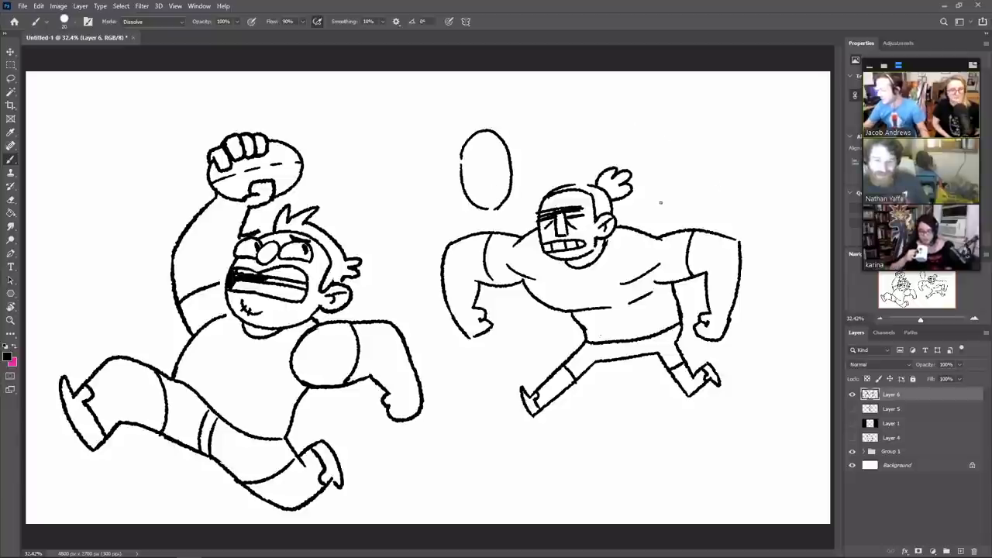
Step: Draw a round head outline behind the second character's rear shoulder and a wide rounded one above his hair bun
{"action": "mouse_move", "coordinate": [660, 220]}
{"action": "left_mouse_down"}
{"action": "mouse_move", "coordinate": [665, 191]}
{"action": "mouse_move", "coordinate": [693, 176]}
{"action": "mouse_move", "coordinate": [718, 188]}
{"action": "mouse_move", "coordinate": [720, 225]}
{"action": "left_mouse_up"}
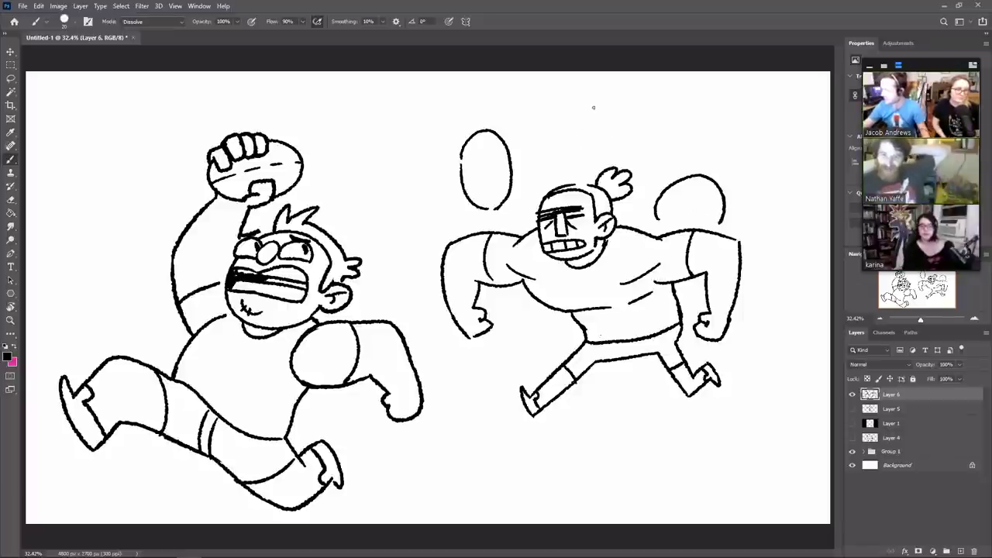
{"action": "mouse_move", "coordinate": [619, 138]}
{"action": "left_mouse_down"}
{"action": "mouse_move", "coordinate": [586, 133]}
{"action": "mouse_move", "coordinate": [582, 102]}
{"action": "mouse_move", "coordinate": [646, 86]}
{"action": "mouse_move", "coordinate": [657, 95]}
{"action": "mouse_move", "coordinate": [655, 126]}
{"action": "mouse_move", "coordinate": [600, 143]}
{"action": "left_mouse_up"}
{"action": "key", "text": "e"}
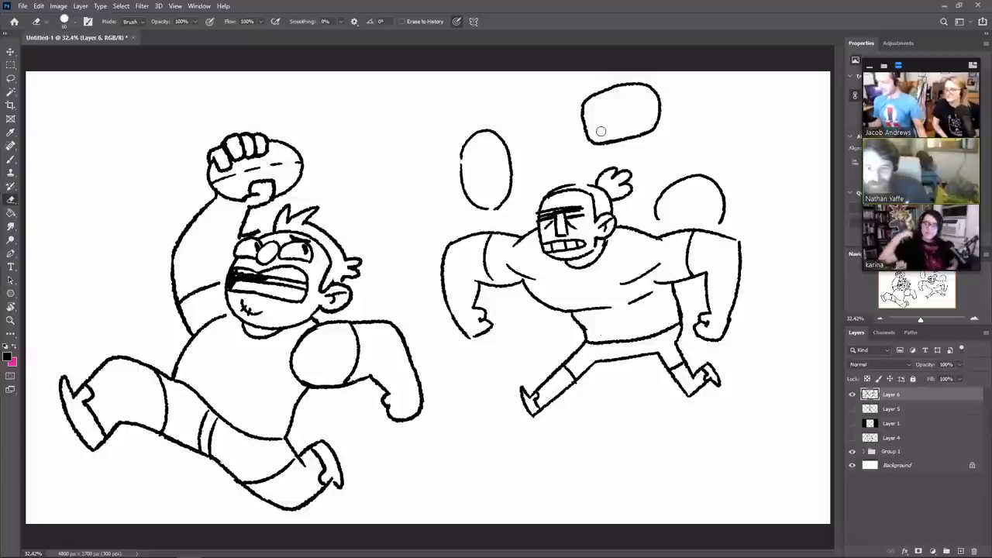
{"action": "key", "text": "b"}
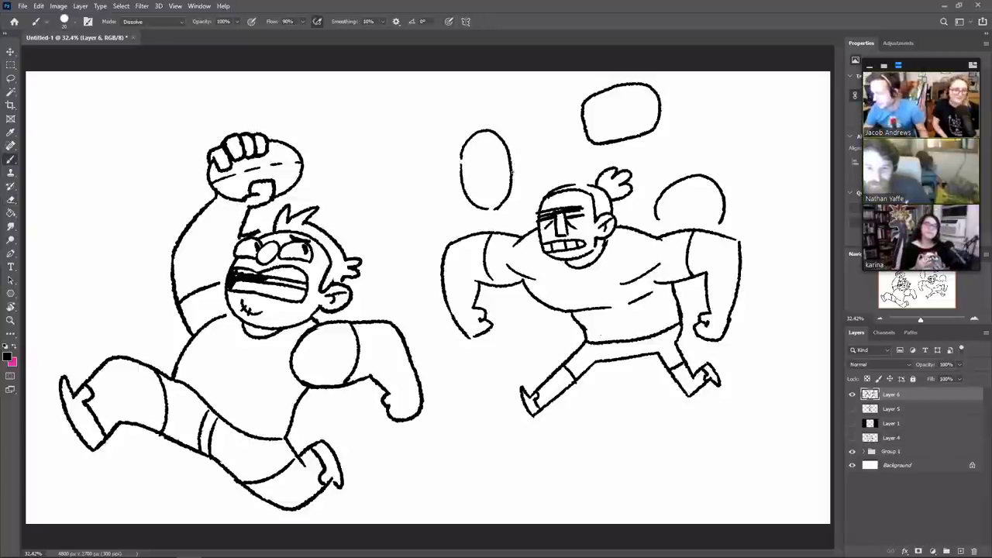
Step: Add an ear, frowning mouth, narrowed eyes and nose to the oval head, and undo the extra mouth line
{"action": "left_click_drag", "start_coordinate": [521, 167], "coordinate": [513, 179]}
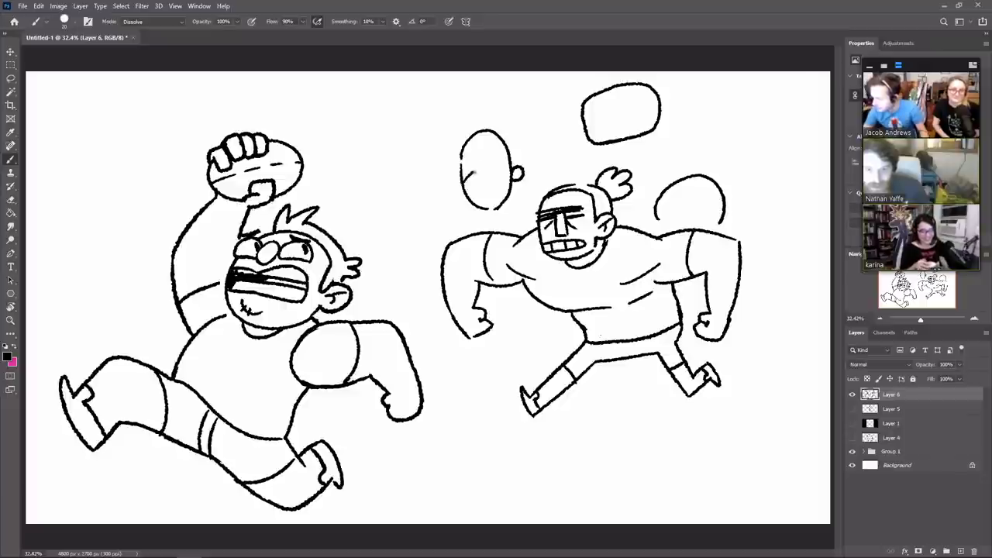
{"action": "left_click_drag", "start_coordinate": [494, 169], "coordinate": [504, 177]}
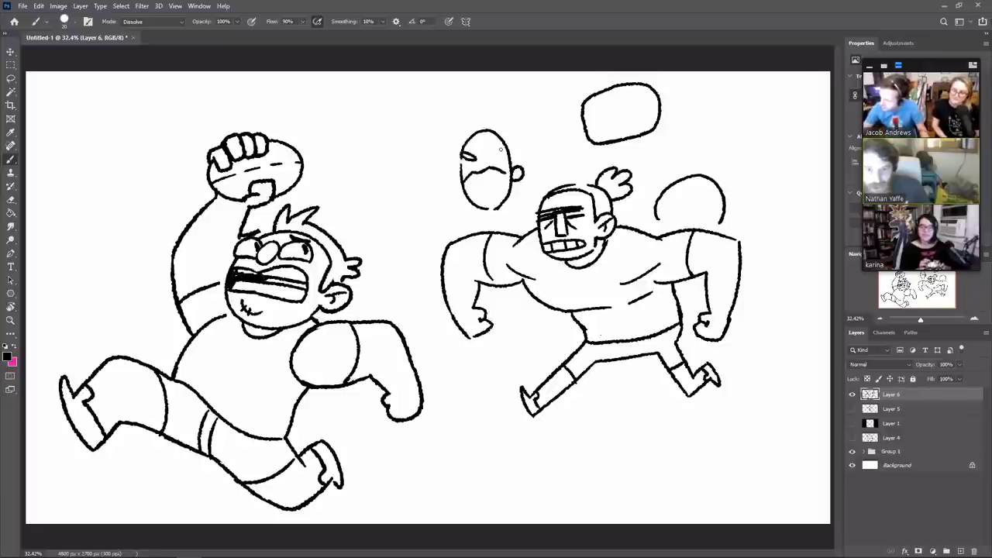
{"action": "mouse_move", "coordinate": [501, 149]}
{"action": "left_mouse_down"}
{"action": "mouse_move", "coordinate": [487, 155]}
{"action": "mouse_move", "coordinate": [503, 146]}
{"action": "mouse_move", "coordinate": [496, 152]}
{"action": "left_mouse_up"}
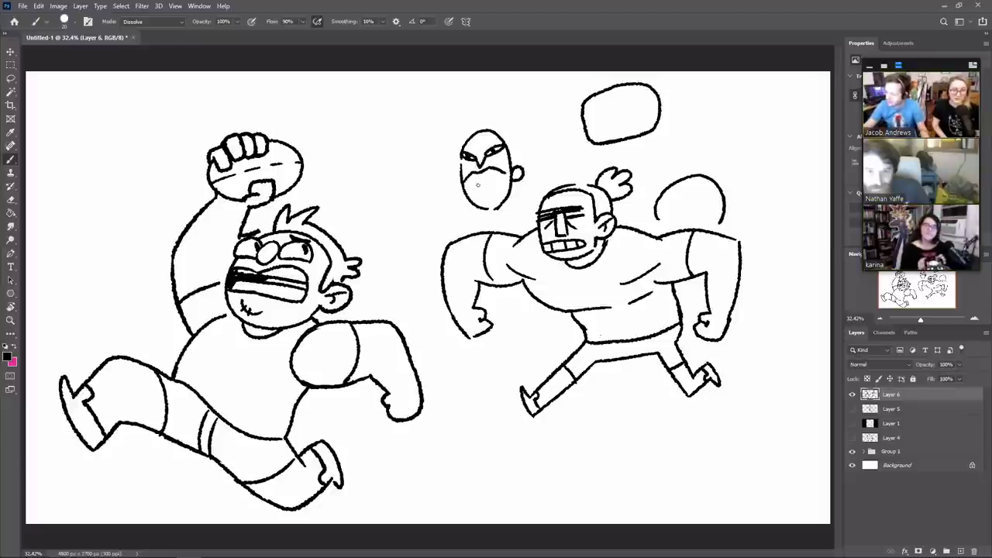
{"action": "left_click_drag", "start_coordinate": [462, 184], "coordinate": [490, 180]}
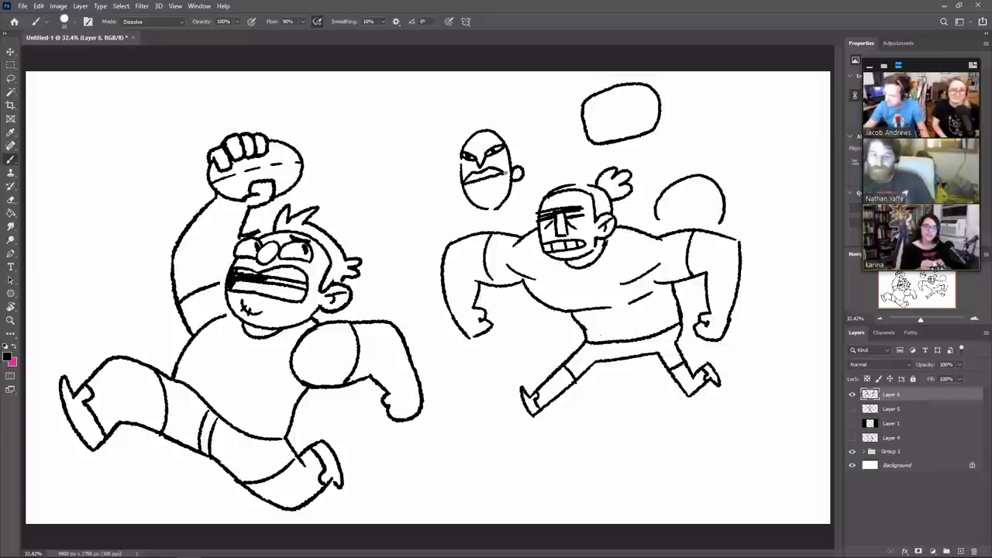
{"action": "key", "text": "ctrl+z"}
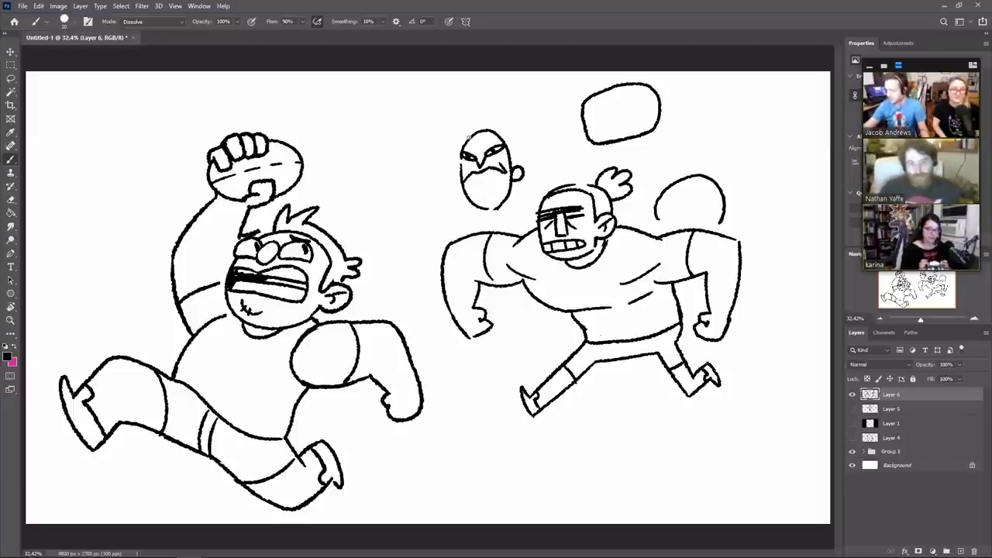
Step: Give the oval head spiky hair filled in black, start its shoulder lines, and add the neck line beneath the jaw
{"action": "mouse_move", "coordinate": [464, 138]}
{"action": "left_mouse_down"}
{"action": "mouse_move", "coordinate": [511, 118]}
{"action": "mouse_move", "coordinate": [533, 127]}
{"action": "mouse_move", "coordinate": [513, 161]}
{"action": "left_mouse_up"}
{"action": "key", "text": "ctrl+z"}
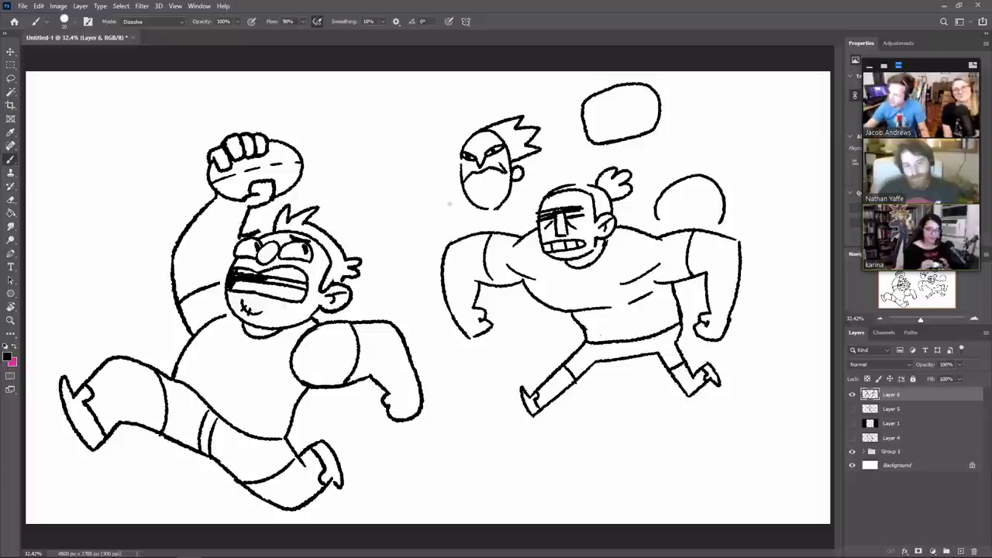
{"action": "left_click_drag", "start_coordinate": [463, 189], "coordinate": [451, 202]}
{"action": "left_click_drag", "start_coordinate": [523, 168], "coordinate": [550, 176]}
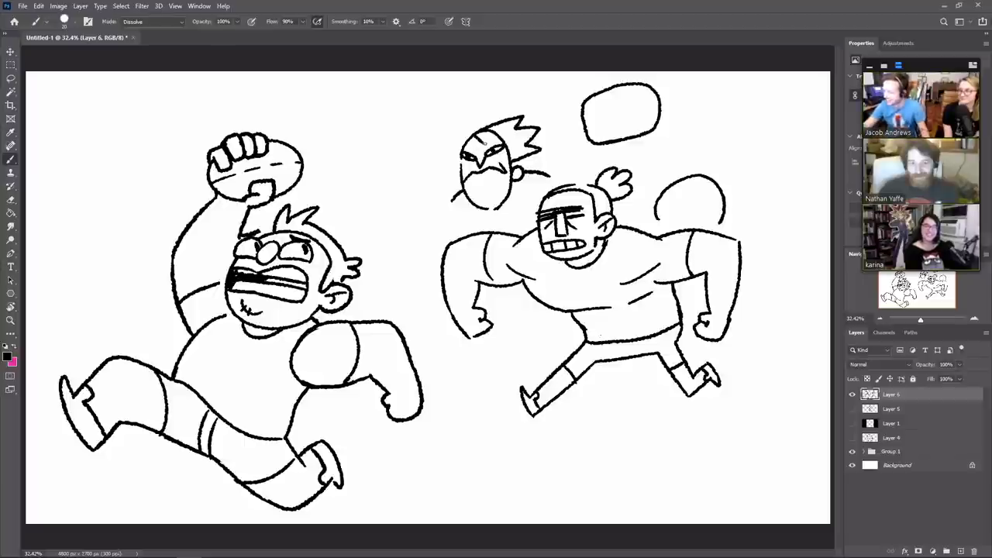
{"action": "mouse_move", "coordinate": [489, 128]}
{"action": "left_mouse_down"}
{"action": "mouse_move", "coordinate": [481, 139]}
{"action": "mouse_move", "coordinate": [498, 123]}
{"action": "mouse_move", "coordinate": [484, 133]}
{"action": "mouse_move", "coordinate": [511, 122]}
{"action": "mouse_move", "coordinate": [495, 134]}
{"action": "mouse_move", "coordinate": [506, 141]}
{"action": "mouse_move", "coordinate": [501, 133]}
{"action": "mouse_move", "coordinate": [536, 132]}
{"action": "mouse_move", "coordinate": [511, 146]}
{"action": "mouse_move", "coordinate": [518, 158]}
{"action": "mouse_move", "coordinate": [535, 150]}
{"action": "mouse_move", "coordinate": [513, 137]}
{"action": "left_mouse_up"}
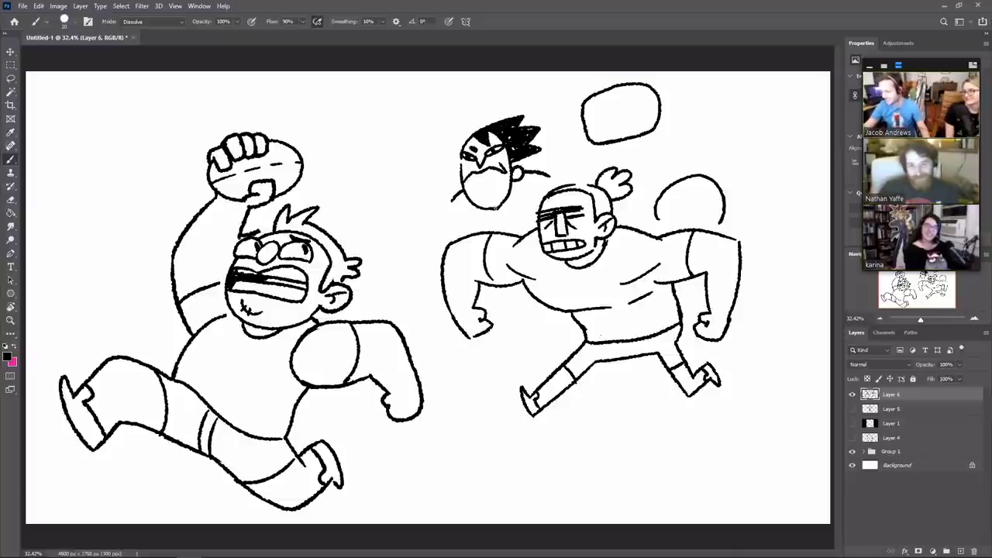
{"action": "mouse_move", "coordinate": [493, 209]}
{"action": "left_mouse_down"}
{"action": "mouse_move", "coordinate": [508, 211]}
{"action": "mouse_move", "coordinate": [516, 182]}
{"action": "left_mouse_up"}
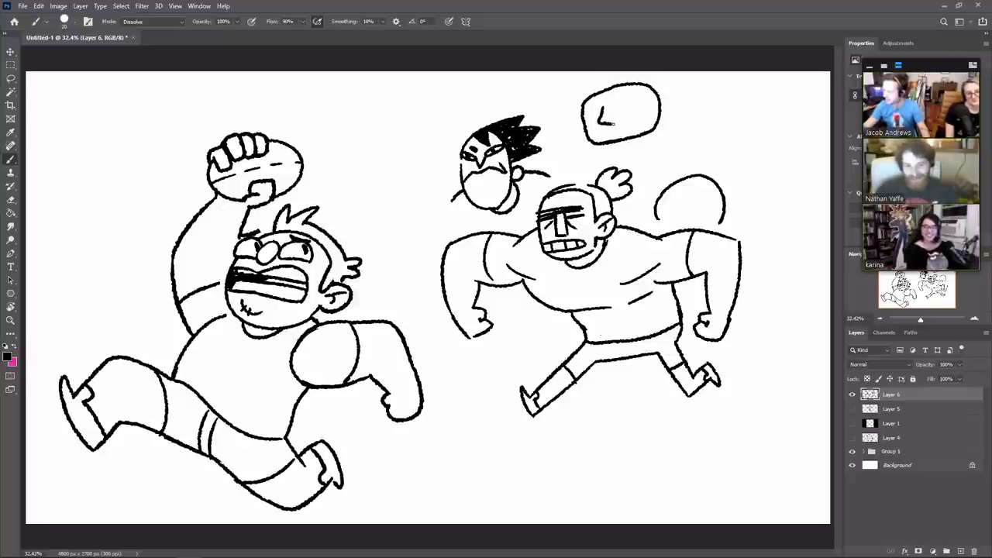
Step: Draw a bulbous nose, ringed round eyes, thick eyebrows and a long smiling mouth on the wide rounded head
{"action": "left_click_drag", "start_coordinate": [627, 115], "coordinate": [613, 102]}
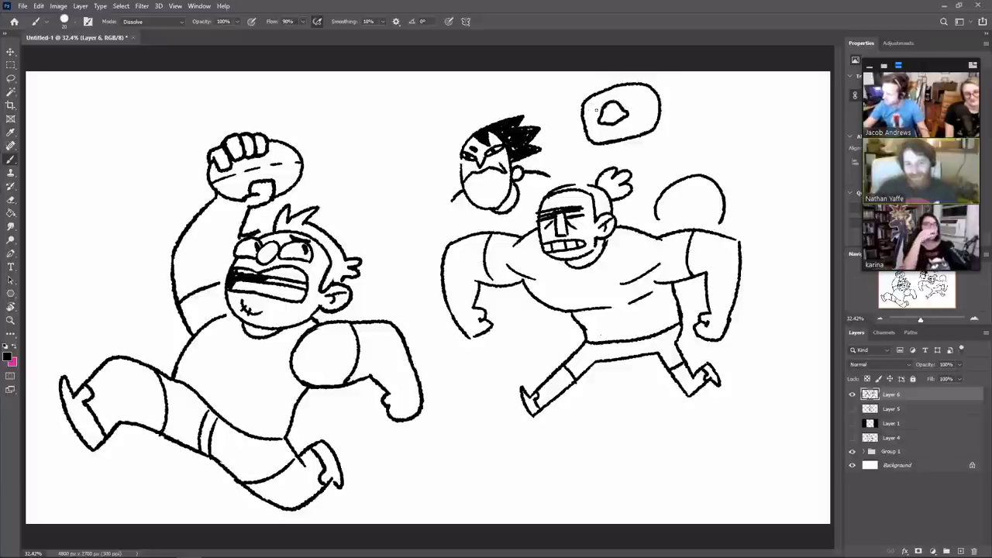
{"action": "mouse_move", "coordinate": [601, 116]}
{"action": "left_mouse_down"}
{"action": "mouse_move", "coordinate": [591, 108]}
{"action": "mouse_move", "coordinate": [635, 100]}
{"action": "mouse_move", "coordinate": [599, 114]}
{"action": "left_mouse_up"}
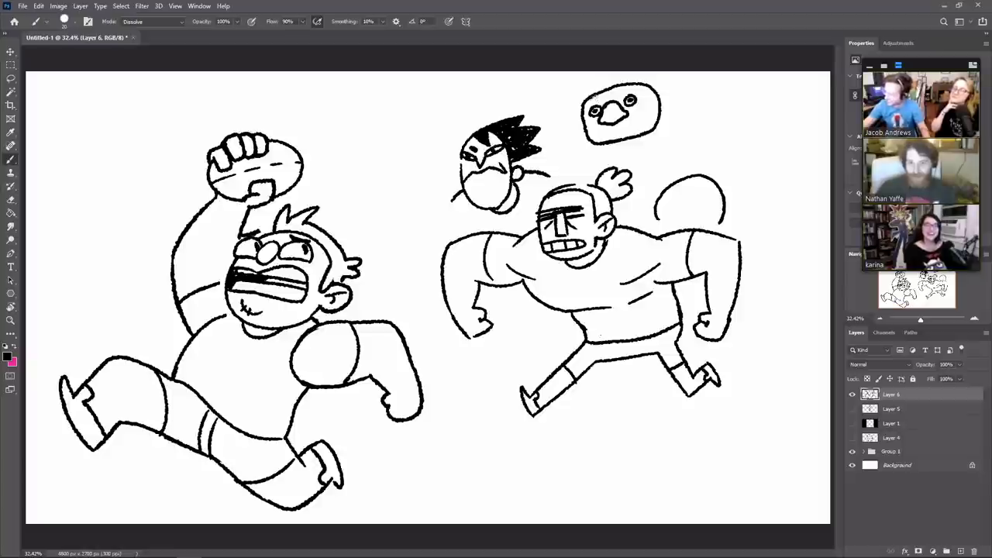
{"action": "mouse_move", "coordinate": [604, 96]}
{"action": "left_mouse_down"}
{"action": "mouse_move", "coordinate": [592, 99]}
{"action": "mouse_move", "coordinate": [640, 85]}
{"action": "mouse_move", "coordinate": [625, 88]}
{"action": "left_mouse_up"}
{"action": "left_click_drag", "start_coordinate": [614, 122], "coordinate": [619, 128]}
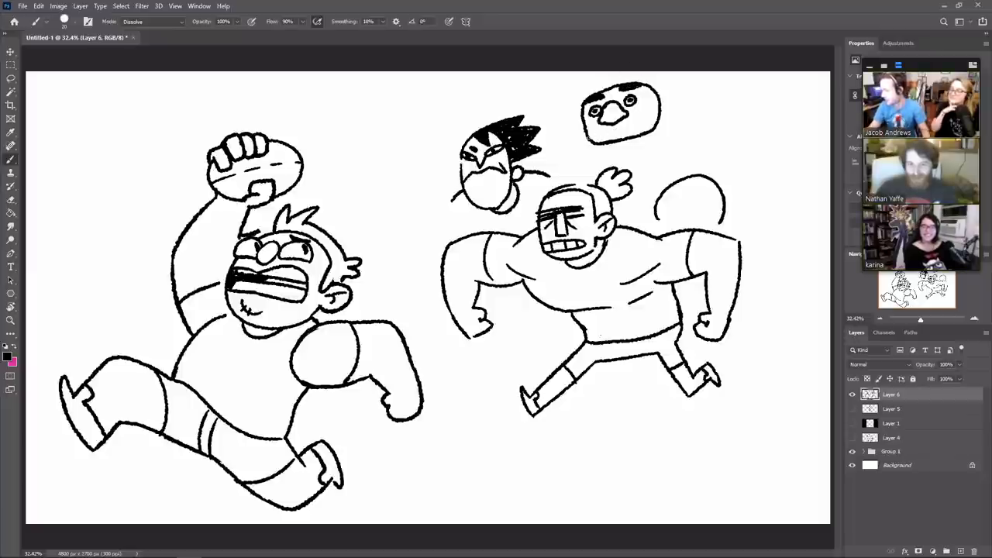
{"action": "left_click_drag", "start_coordinate": [588, 142], "coordinate": [650, 120]}
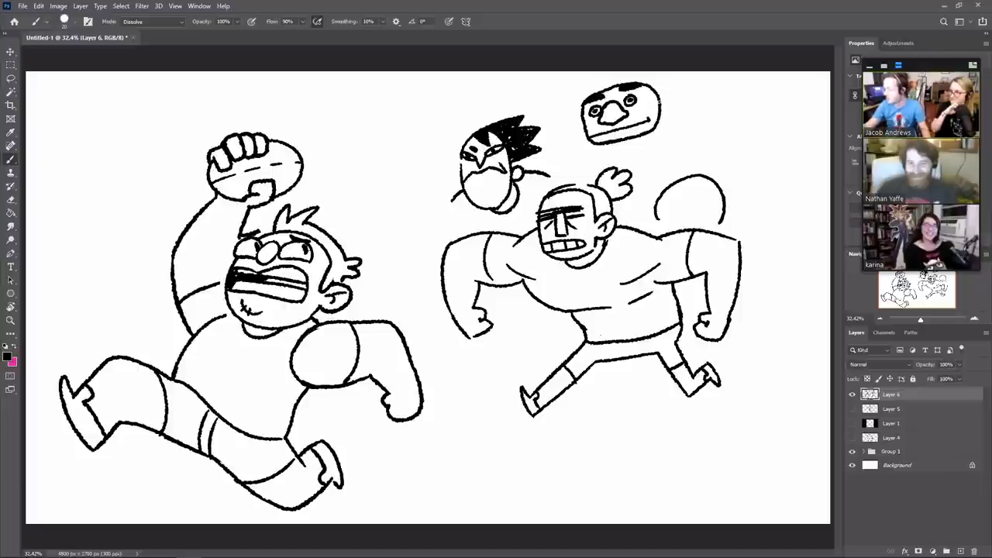
Step: Add both ears, a crown line and a heavy jaw to the wide rounded head, undoing stray strokes
{"action": "mouse_move", "coordinate": [660, 100]}
{"action": "left_mouse_down"}
{"action": "mouse_move", "coordinate": [683, 96]}
{"action": "mouse_move", "coordinate": [661, 117]}
{"action": "left_mouse_up"}
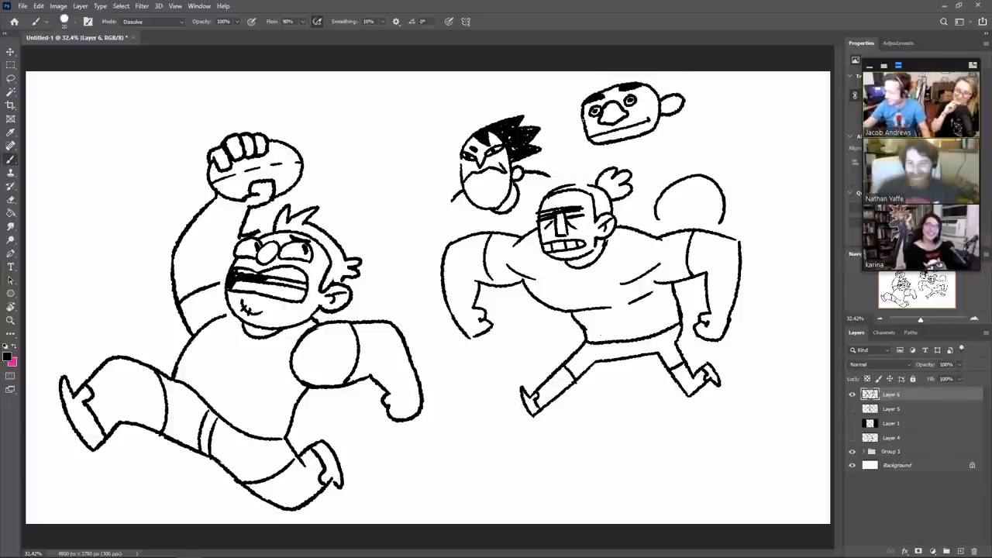
{"action": "mouse_move", "coordinate": [583, 114]}
{"action": "left_mouse_down"}
{"action": "mouse_move", "coordinate": [570, 124]}
{"action": "mouse_move", "coordinate": [576, 135]}
{"action": "mouse_move", "coordinate": [587, 83]}
{"action": "mouse_move", "coordinate": [626, 69]}
{"action": "left_mouse_up"}
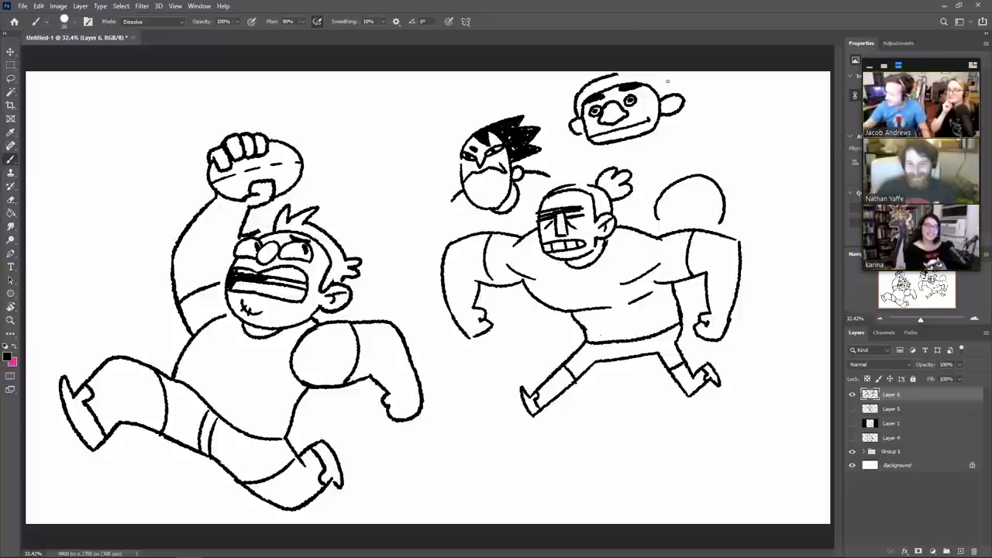
{"action": "left_click_drag", "start_coordinate": [589, 141], "coordinate": [599, 152]}
{"action": "key", "text": "ctrl+z"}
{"action": "key", "text": "ctrl+z"}
{"action": "left_click_drag", "start_coordinate": [665, 115], "coordinate": [670, 122]}
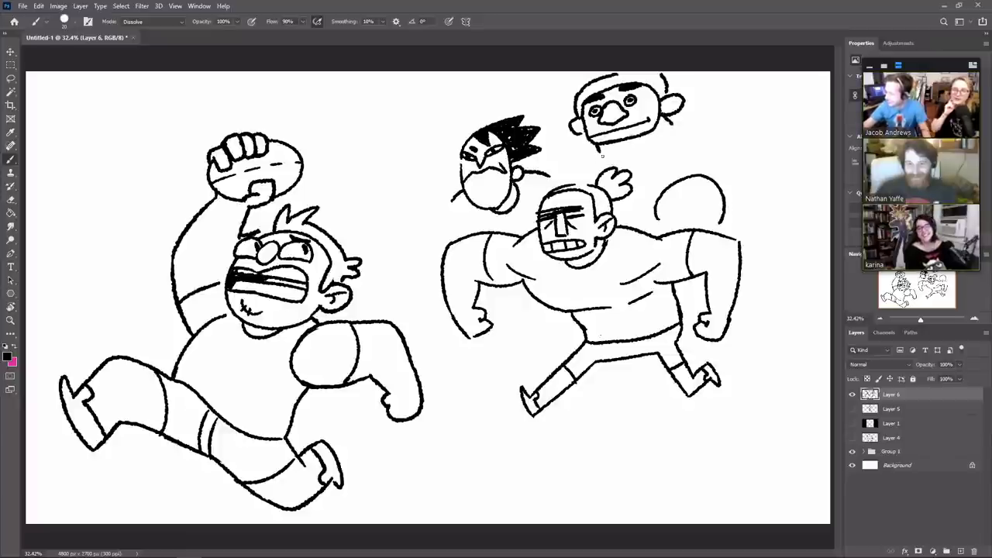
{"action": "mouse_move", "coordinate": [598, 147]}
{"action": "left_mouse_down"}
{"action": "mouse_move", "coordinate": [647, 155]}
{"action": "mouse_move", "coordinate": [672, 123]}
{"action": "left_mouse_up"}
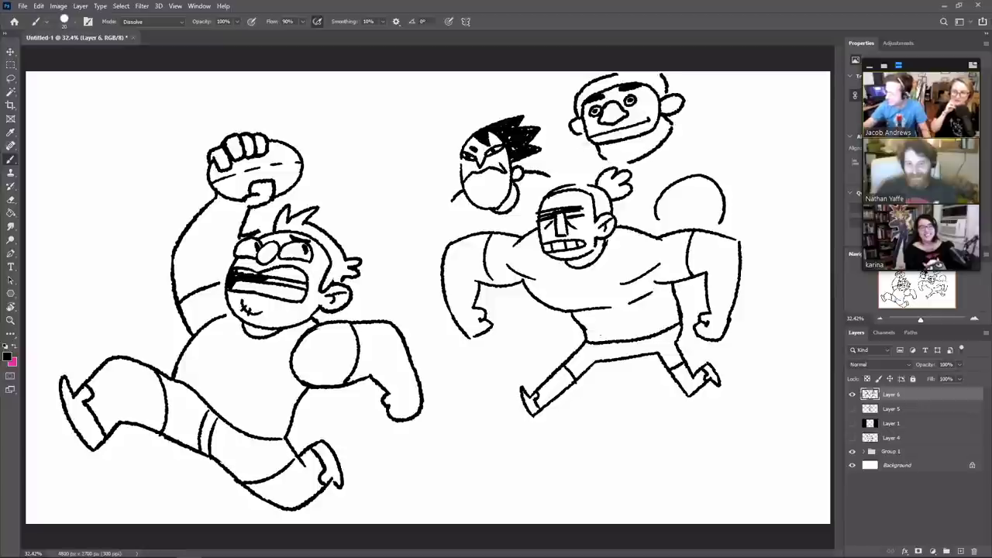
Step: Draw shoulder lines on both sides of the wide-headed player and extend the spiky-haired player's front shoulder
{"action": "left_click_drag", "start_coordinate": [597, 152], "coordinate": [556, 162]}
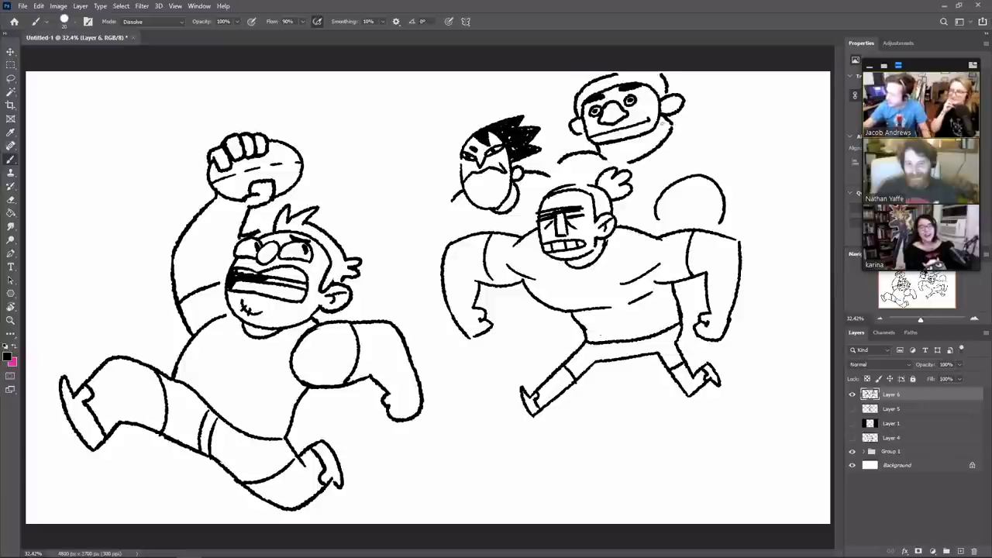
{"action": "left_click_drag", "start_coordinate": [674, 126], "coordinate": [746, 120]}
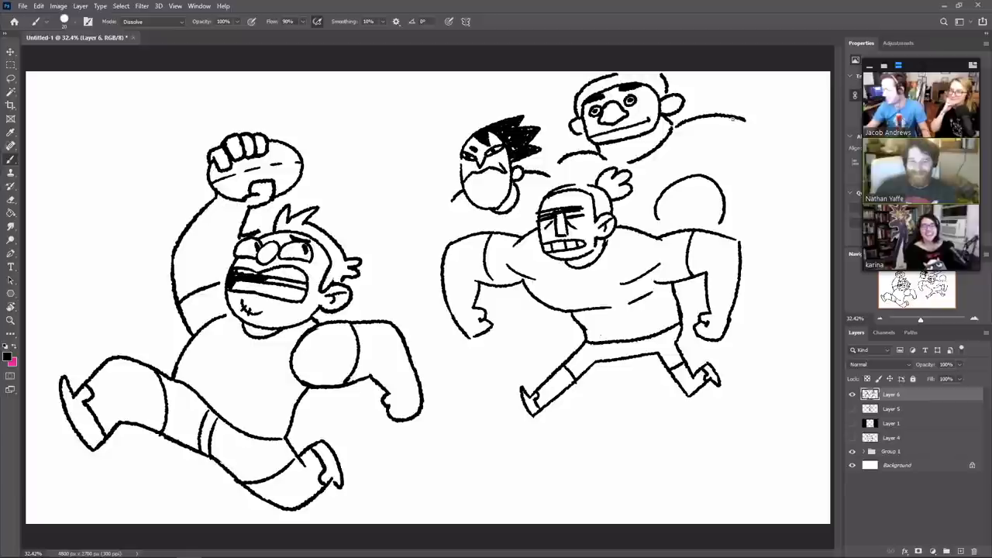
{"action": "left_click_drag", "start_coordinate": [451, 203], "coordinate": [444, 227]}
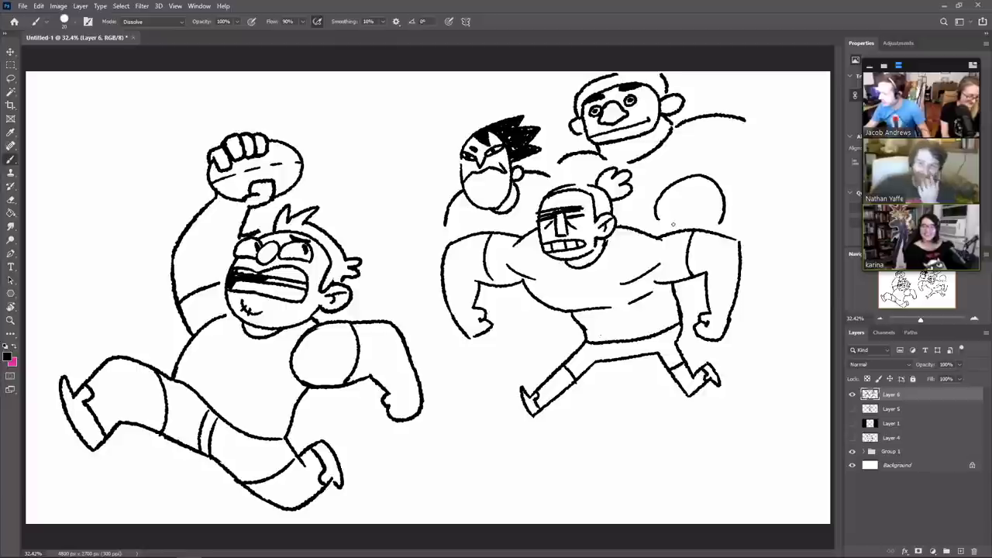
Step: Draw a shouting toothed mouth, angry brows, nose, ear and curly hair on the round head behind the rear shoulder
{"action": "mouse_move", "coordinate": [668, 223]}
{"action": "left_mouse_down"}
{"action": "mouse_move", "coordinate": [670, 205]}
{"action": "mouse_move", "coordinate": [688, 195]}
{"action": "mouse_move", "coordinate": [707, 220]}
{"action": "mouse_move", "coordinate": [690, 206]}
{"action": "mouse_move", "coordinate": [700, 206]}
{"action": "mouse_move", "coordinate": [689, 217]}
{"action": "mouse_move", "coordinate": [706, 212]}
{"action": "left_mouse_up"}
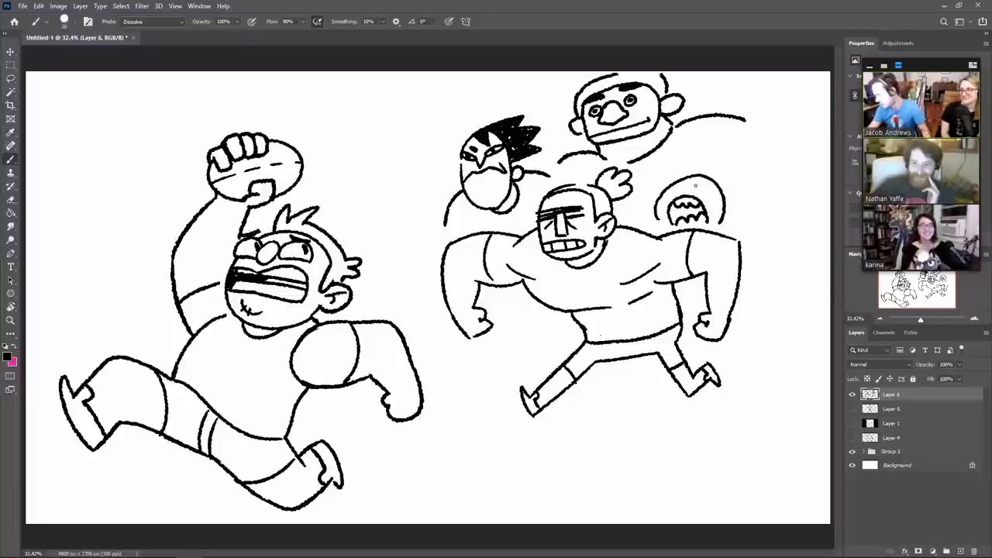
{"action": "mouse_move", "coordinate": [693, 188]}
{"action": "left_mouse_down"}
{"action": "mouse_move", "coordinate": [711, 191]}
{"action": "mouse_move", "coordinate": [703, 179]}
{"action": "mouse_move", "coordinate": [712, 175]}
{"action": "left_mouse_up"}
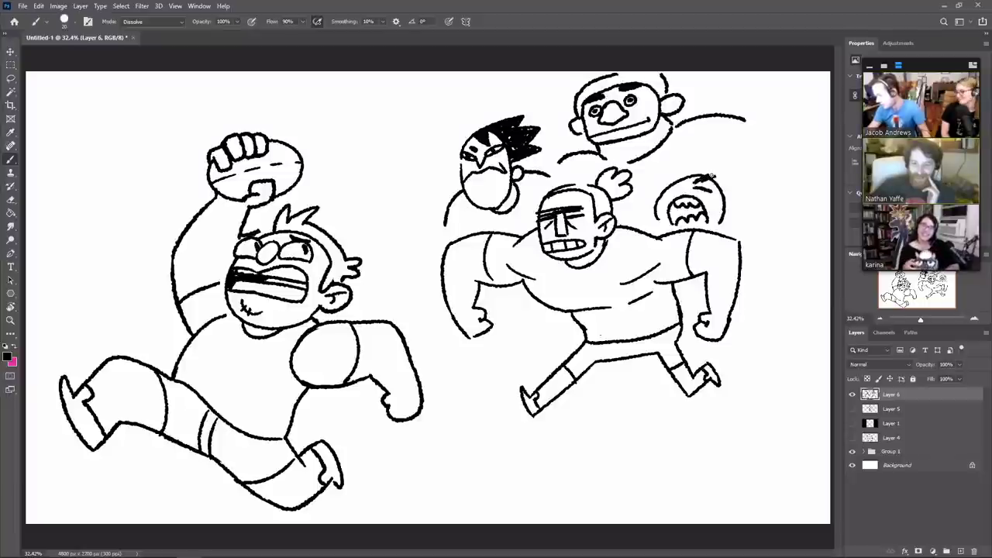
{"action": "left_click_drag", "start_coordinate": [659, 197], "coordinate": [680, 174]}
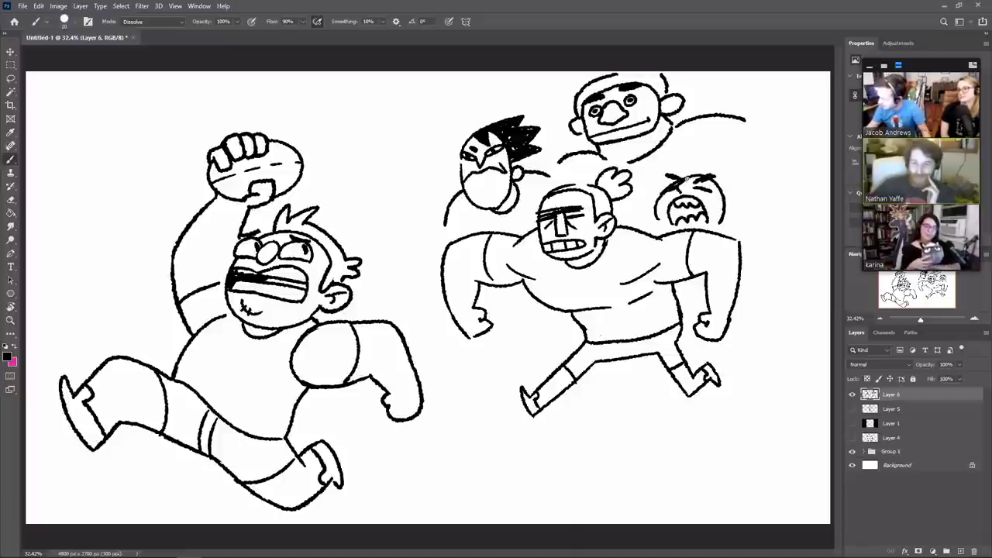
{"action": "left_click_drag", "start_coordinate": [683, 186], "coordinate": [687, 194]}
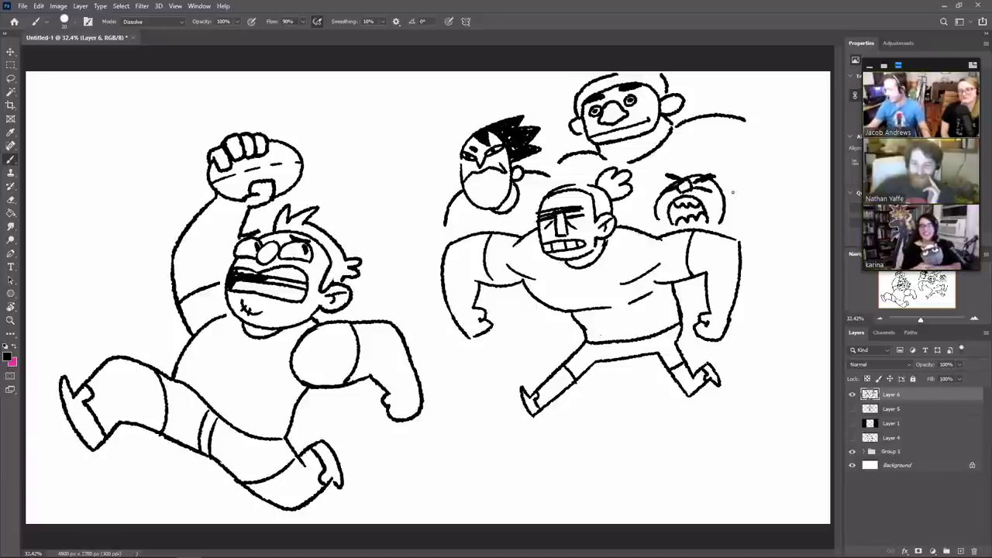
{"action": "mouse_move", "coordinate": [725, 206]}
{"action": "left_mouse_down"}
{"action": "mouse_move", "coordinate": [735, 206]}
{"action": "mouse_move", "coordinate": [722, 220]}
{"action": "left_mouse_up"}
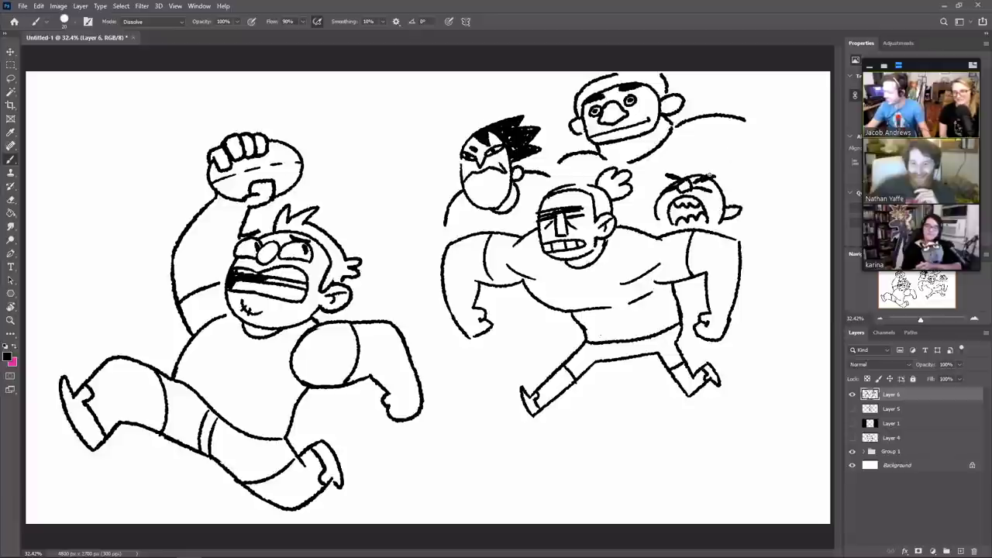
{"action": "mouse_move", "coordinate": [691, 166]}
{"action": "left_mouse_down"}
{"action": "mouse_move", "coordinate": [715, 166]}
{"action": "mouse_move", "coordinate": [734, 203]}
{"action": "left_mouse_up"}
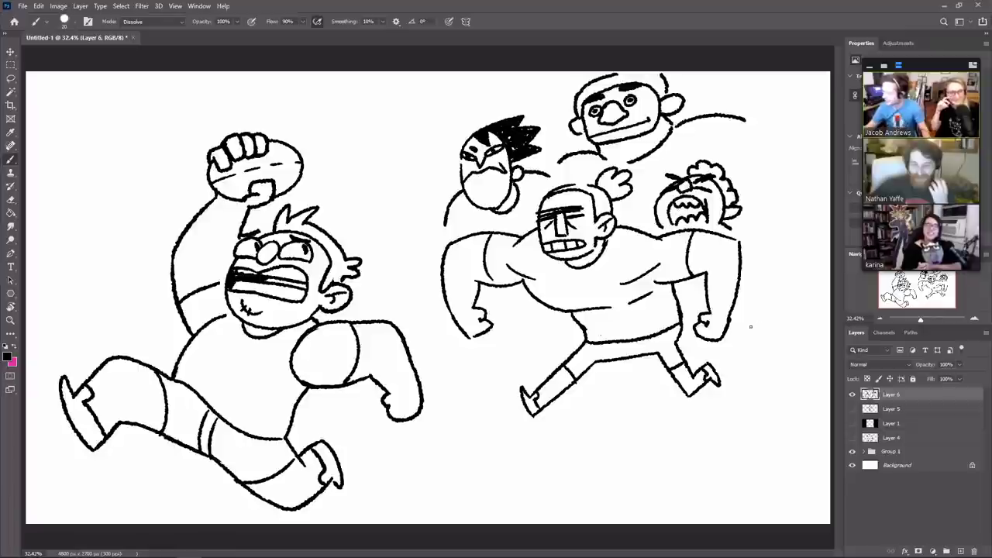
Step: Draw the curly-haired player's kicked-back leg and rear arm behind the muscular player, undoing a stray stroke
{"action": "mouse_move", "coordinate": [750, 327]}
{"action": "left_mouse_down"}
{"action": "mouse_move", "coordinate": [772, 301]}
{"action": "mouse_move", "coordinate": [767, 251]}
{"action": "left_mouse_up"}
{"action": "mouse_move", "coordinate": [750, 328]}
{"action": "left_mouse_down"}
{"action": "mouse_move", "coordinate": [757, 334]}
{"action": "mouse_move", "coordinate": [734, 363]}
{"action": "mouse_move", "coordinate": [721, 355]}
{"action": "mouse_move", "coordinate": [733, 332]}
{"action": "left_mouse_up"}
{"action": "key", "text": "ctrl+z"}
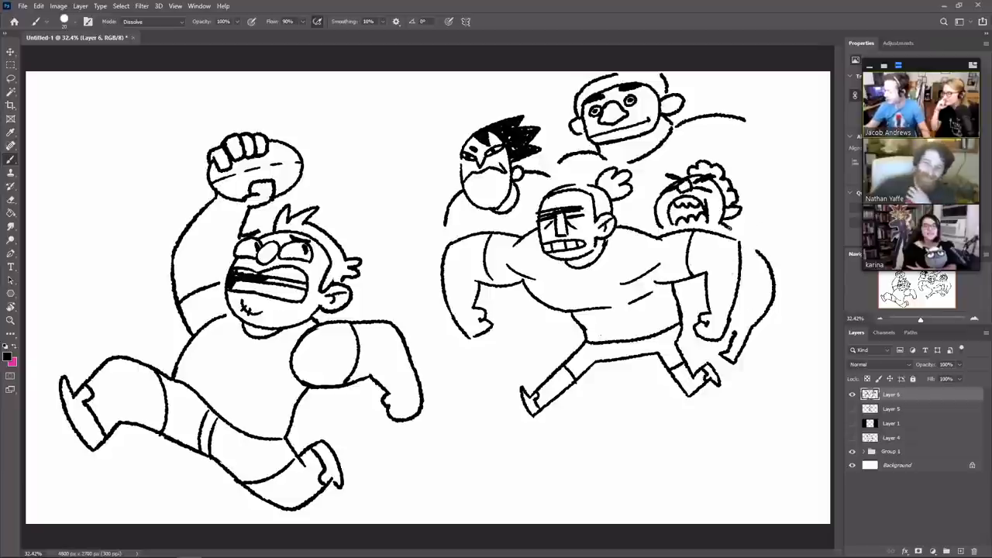
{"action": "mouse_move", "coordinate": [727, 227]}
{"action": "left_mouse_down"}
{"action": "mouse_move", "coordinate": [773, 219]}
{"action": "mouse_move", "coordinate": [788, 226]}
{"action": "mouse_move", "coordinate": [772, 238]}
{"action": "mouse_move", "coordinate": [796, 237]}
{"action": "mouse_move", "coordinate": [781, 220]}
{"action": "left_mouse_up"}
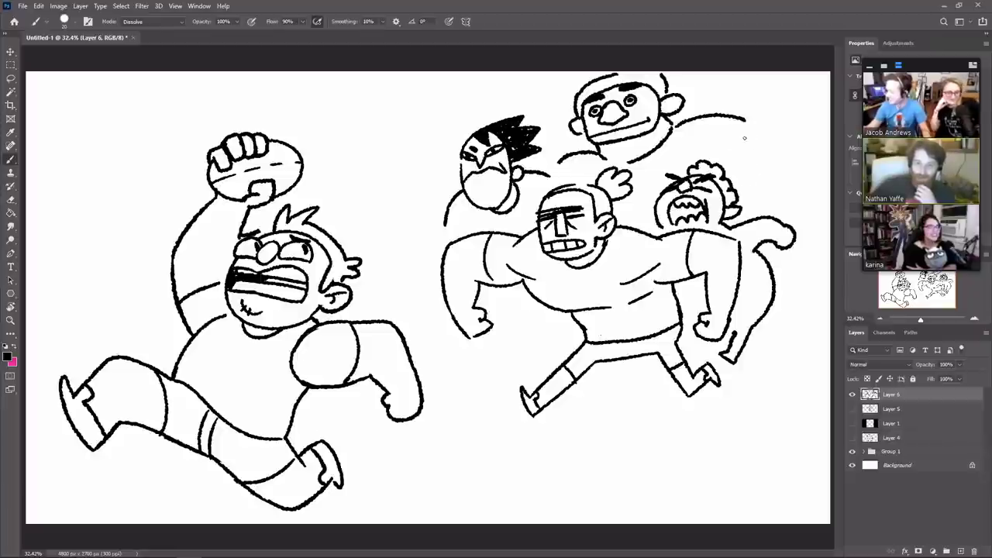
Step: Draw the wide-headed player's huge bent arm and fist above the curly-haired player, undoing the first attempt
{"action": "mouse_move", "coordinate": [755, 179]}
{"action": "left_mouse_down"}
{"action": "mouse_move", "coordinate": [744, 159]}
{"action": "mouse_move", "coordinate": [733, 169]}
{"action": "mouse_move", "coordinate": [732, 141]}
{"action": "mouse_move", "coordinate": [754, 150]}
{"action": "mouse_move", "coordinate": [749, 134]}
{"action": "mouse_move", "coordinate": [765, 141]}
{"action": "mouse_move", "coordinate": [788, 133]}
{"action": "mouse_move", "coordinate": [770, 123]}
{"action": "mouse_move", "coordinate": [820, 177]}
{"action": "mouse_move", "coordinate": [806, 210]}
{"action": "left_mouse_up"}
{"action": "key", "text": "ctrl+z"}
{"action": "left_click_drag", "start_coordinate": [754, 177], "coordinate": [765, 203]}
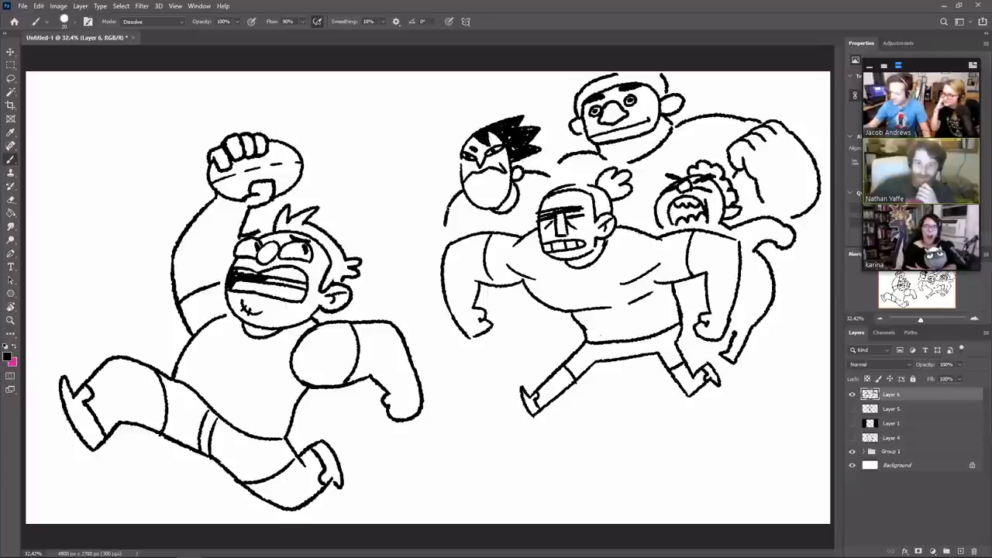
Step: Draw the spiky-haired player's front arm reaching forward and rear arm raised overhead, erasing the overlapping shoulder line
{"action": "mouse_move", "coordinate": [446, 204]}
{"action": "left_mouse_down"}
{"action": "mouse_move", "coordinate": [425, 263]}
{"action": "mouse_move", "coordinate": [396, 223]}
{"action": "mouse_move", "coordinate": [370, 220]}
{"action": "mouse_move", "coordinate": [375, 246]}
{"action": "mouse_move", "coordinate": [386, 243]}
{"action": "mouse_move", "coordinate": [408, 283]}
{"action": "mouse_move", "coordinate": [432, 290]}
{"action": "mouse_move", "coordinate": [431, 279]}
{"action": "left_mouse_up"}
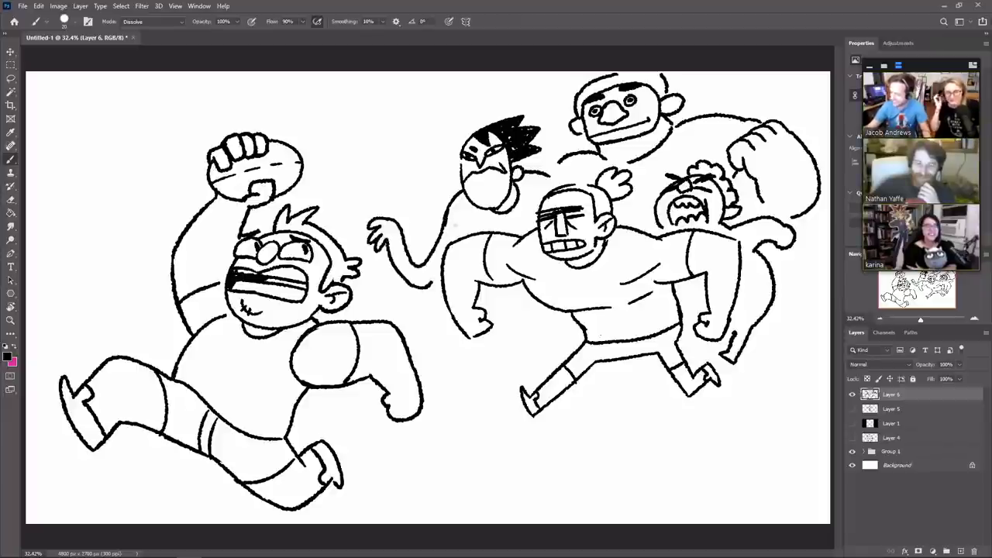
{"action": "left_click_drag", "start_coordinate": [448, 223], "coordinate": [461, 229]}
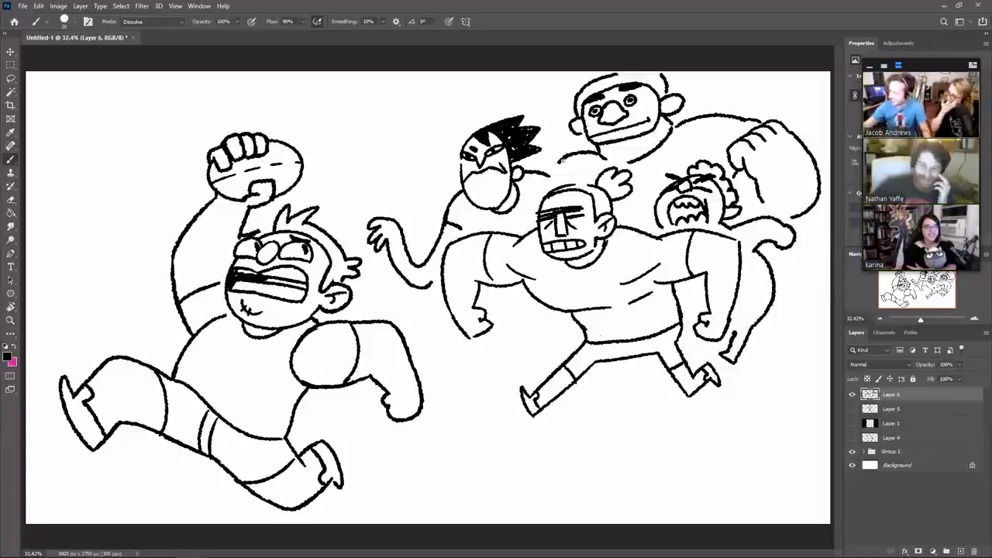
{"action": "key", "text": "e"}
{"action": "mouse_move", "coordinate": [561, 163]}
{"action": "left_mouse_down"}
{"action": "mouse_move", "coordinate": [575, 152]}
{"action": "mouse_move", "coordinate": [521, 94]}
{"action": "mouse_move", "coordinate": [544, 79]}
{"action": "mouse_move", "coordinate": [574, 174]}
{"action": "mouse_move", "coordinate": [555, 172]}
{"action": "mouse_move", "coordinate": [524, 116]}
{"action": "mouse_move", "coordinate": [572, 98]}
{"action": "mouse_move", "coordinate": [582, 183]}
{"action": "mouse_move", "coordinate": [581, 144]}
{"action": "mouse_move", "coordinate": [561, 117]}
{"action": "left_mouse_up"}
{"action": "key", "text": "b"}
{"action": "key", "text": "l"}
{"action": "key", "text": "v"}
{"action": "key", "text": "ctrl+d"}
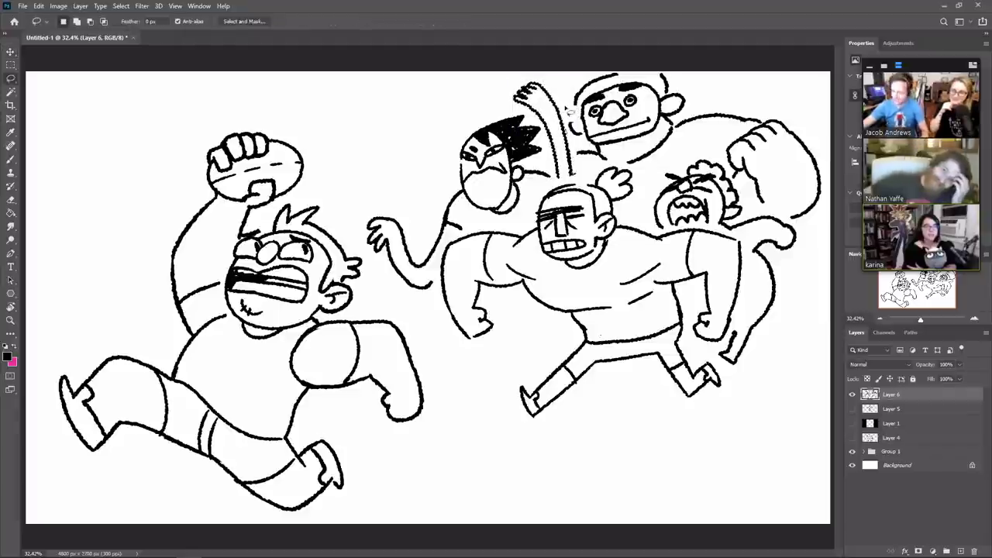
{"action": "key", "text": "e"}
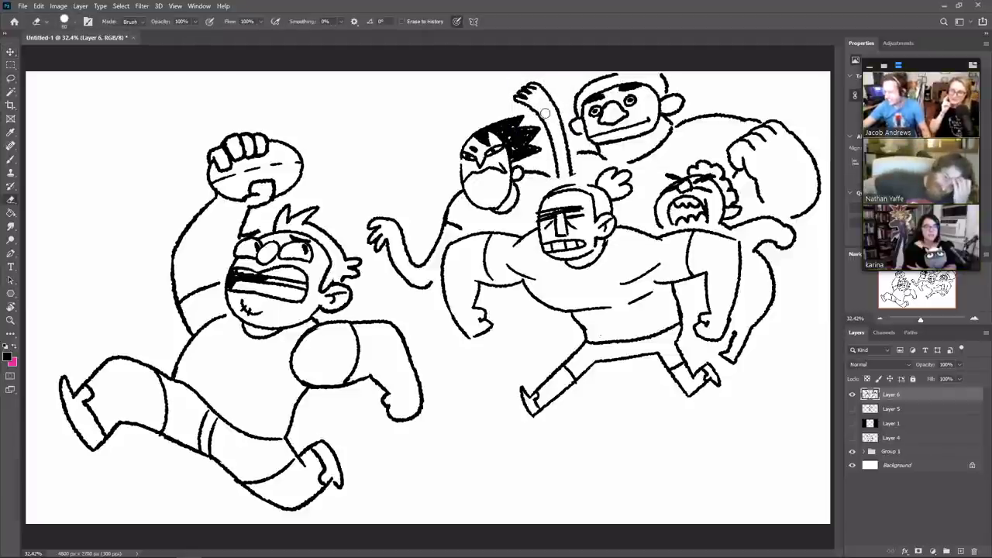
{"action": "key", "text": "b"}
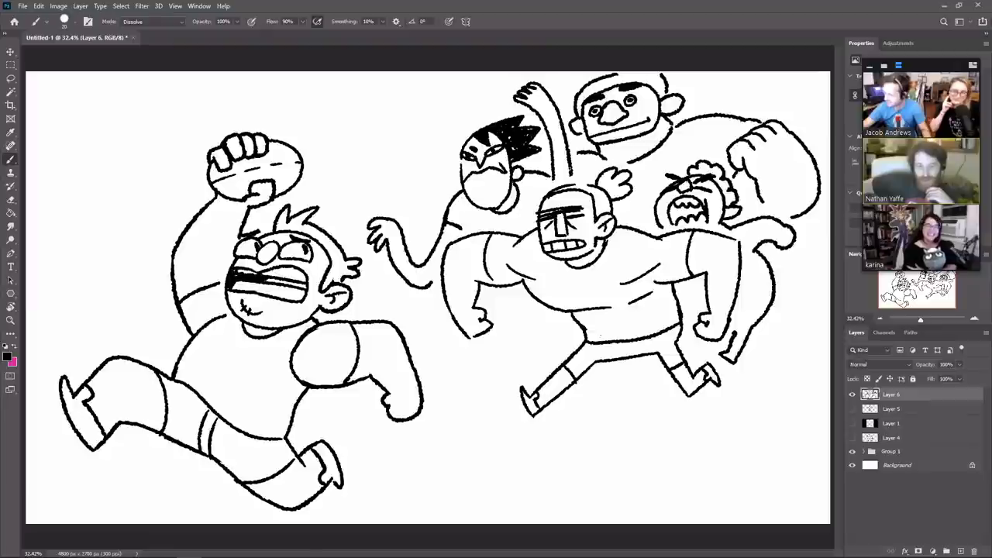
Step: Add the spiky-haired player's collar line, bent running leg and lower body line, undoing a stray stroke
{"action": "left_click_drag", "start_coordinate": [465, 209], "coordinate": [482, 230]}
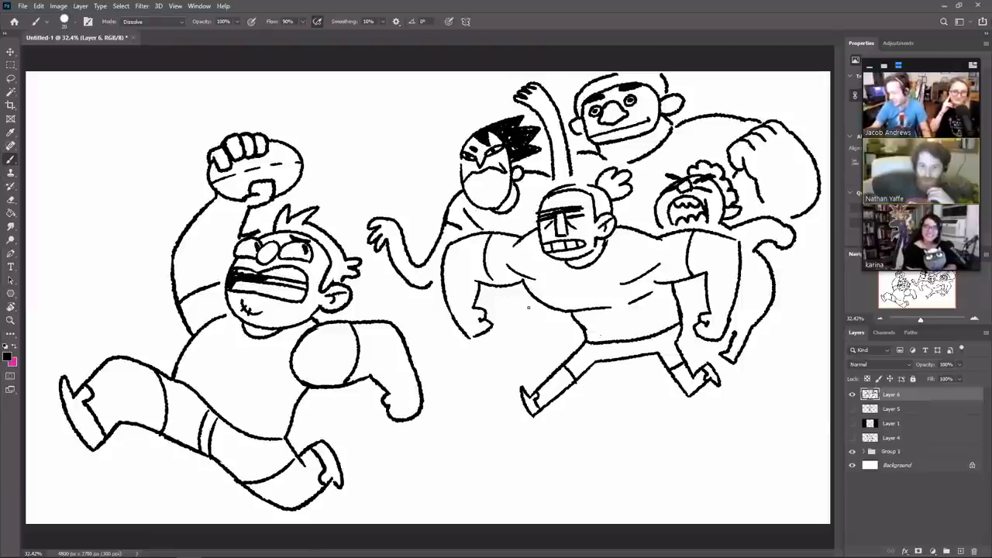
{"action": "mouse_move", "coordinate": [439, 301]}
{"action": "left_mouse_down"}
{"action": "mouse_move", "coordinate": [423, 314]}
{"action": "mouse_move", "coordinate": [432, 347]}
{"action": "mouse_move", "coordinate": [460, 380]}
{"action": "mouse_move", "coordinate": [476, 366]}
{"action": "mouse_move", "coordinate": [440, 321]}
{"action": "left_mouse_up"}
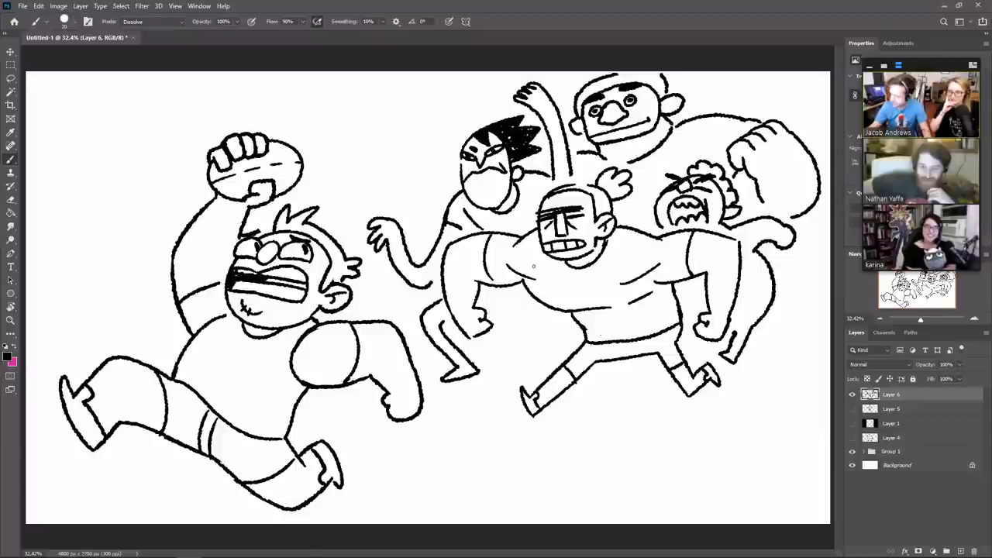
{"action": "left_click_drag", "start_coordinate": [488, 297], "coordinate": [513, 291]}
{"action": "key", "text": "ctrl+z"}
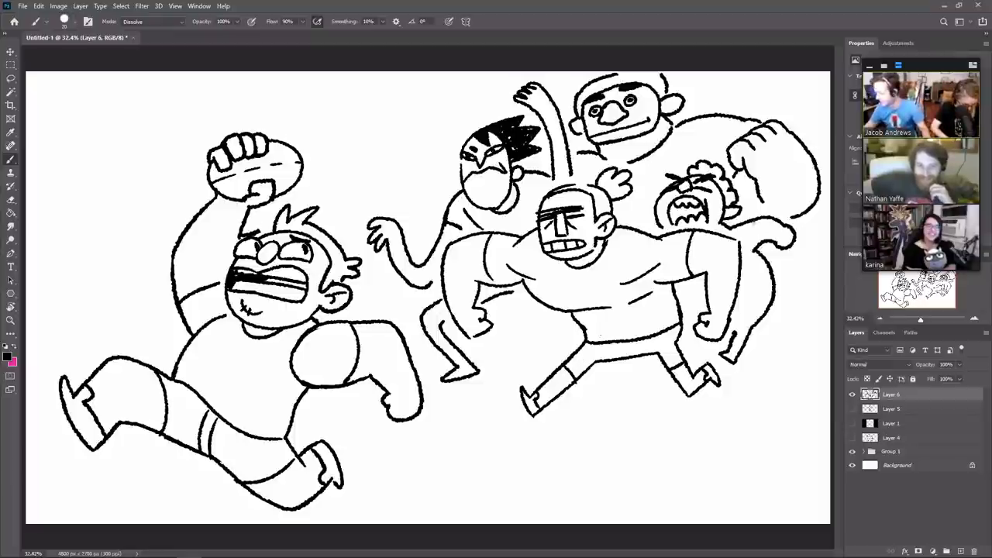
Step: Add sleeve, shorts and sock lines to the curly-haired player behind the muscular player's arm
{"action": "left_click_drag", "start_coordinate": [752, 221], "coordinate": [763, 240]}
{"action": "left_click_drag", "start_coordinate": [743, 297], "coordinate": [773, 280]}
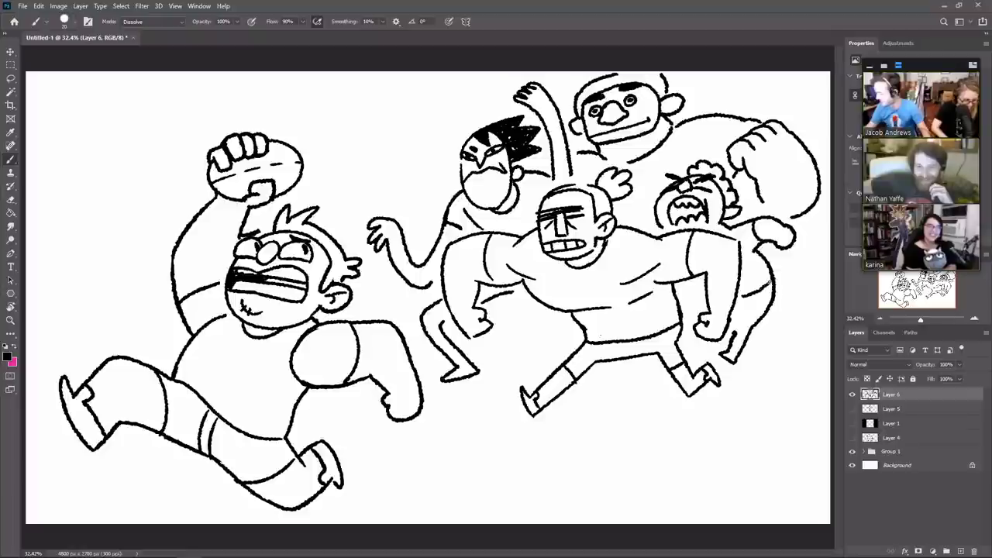
{"action": "left_click_drag", "start_coordinate": [734, 340], "coordinate": [748, 334]}
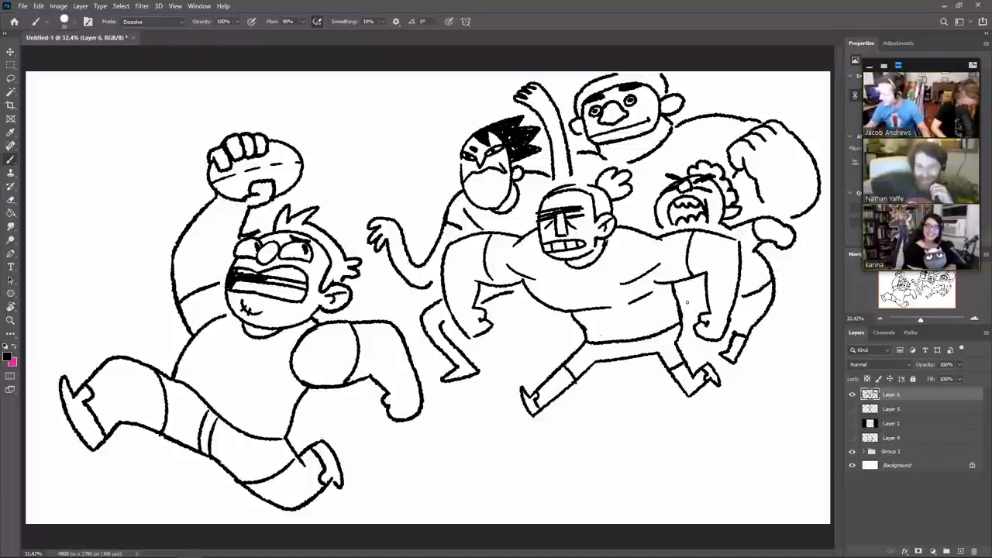
{"action": "left_click_drag", "start_coordinate": [686, 303], "coordinate": [702, 298]}
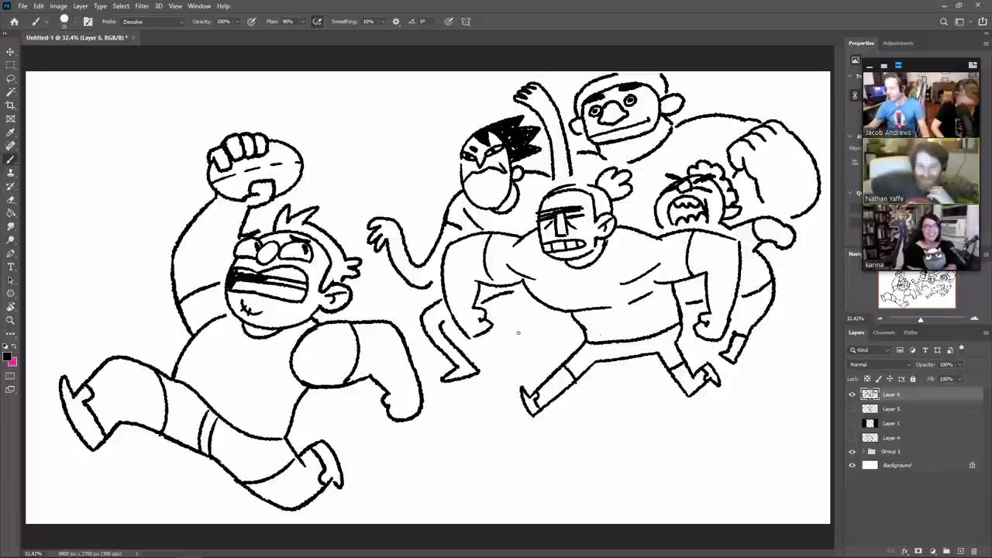
Step: Draw jagged impact marks around the outside of the group of pursuers
{"action": "mouse_move", "coordinate": [377, 187]}
{"action": "left_mouse_down"}
{"action": "mouse_move", "coordinate": [392, 134]}
{"action": "mouse_move", "coordinate": [422, 104]}
{"action": "mouse_move", "coordinate": [485, 78]}
{"action": "left_mouse_up"}
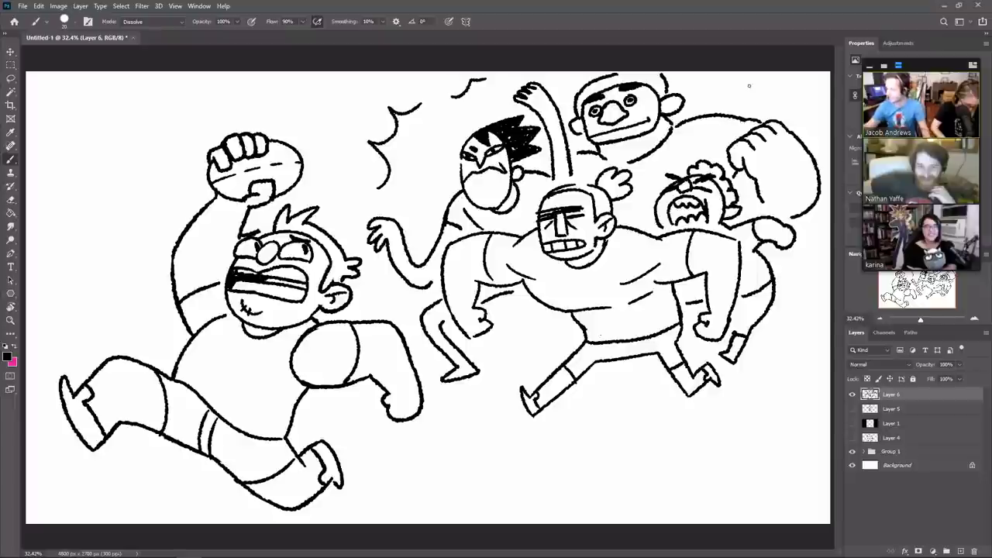
{"action": "left_click_drag", "start_coordinate": [752, 89], "coordinate": [759, 99]}
{"action": "left_click_drag", "start_coordinate": [793, 283], "coordinate": [825, 247]}
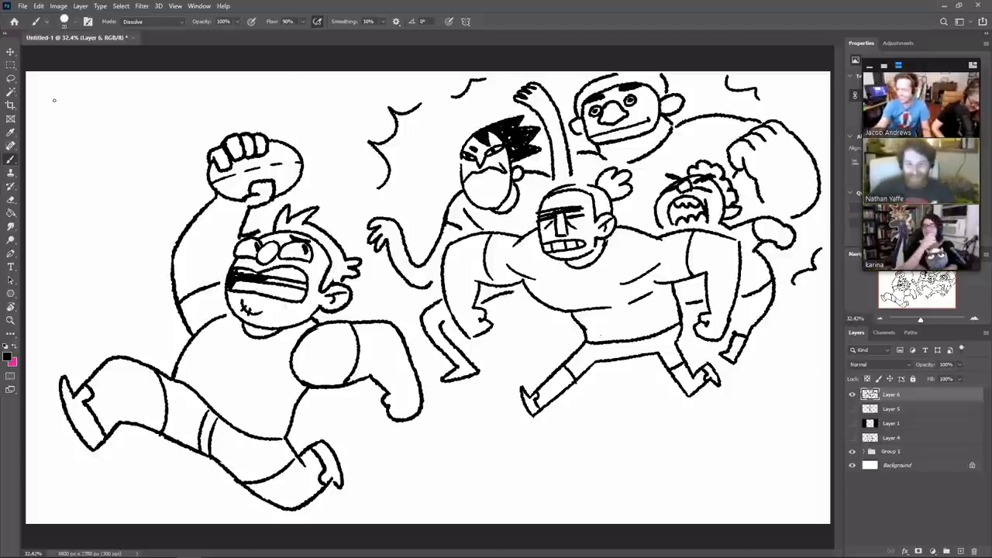
Step: Draw long and short speed lines around the ball carrier's raised ball, replacing one stroke with a longer one
{"action": "left_click_drag", "start_coordinate": [62, 99], "coordinate": [241, 89]}
{"action": "left_click_drag", "start_coordinate": [160, 116], "coordinate": [208, 110]}
{"action": "left_click_drag", "start_coordinate": [104, 187], "coordinate": [138, 177]}
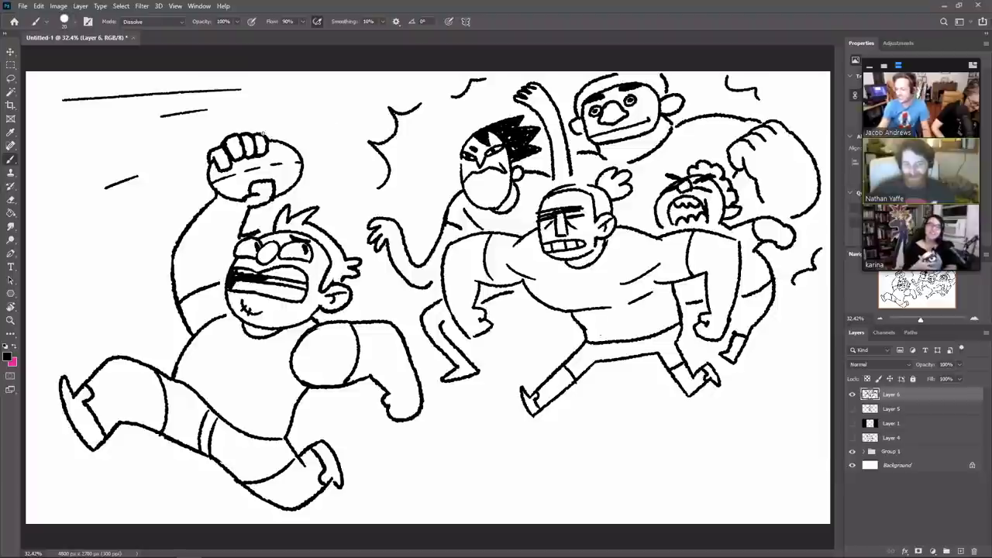
{"action": "key", "text": "ctrl+z"}
{"action": "left_click_drag", "start_coordinate": [29, 211], "coordinate": [148, 183]}
{"action": "left_click_drag", "start_coordinate": [320, 187], "coordinate": [331, 183]}
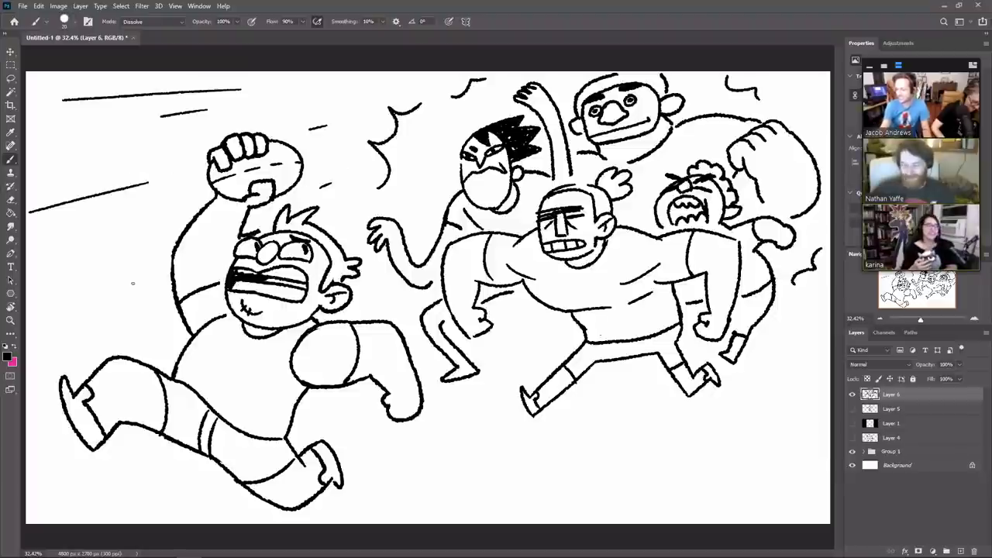
Step: Draw slanted speed lines beside the ball carrier's torso, under the front foot and around the trailing arm
{"action": "mouse_move", "coordinate": [136, 292]}
{"action": "left_mouse_down"}
{"action": "mouse_move", "coordinate": [44, 341]}
{"action": "mouse_move", "coordinate": [129, 291]}
{"action": "mouse_move", "coordinate": [145, 315]}
{"action": "left_mouse_up"}
{"action": "key", "text": "ctrl+z"}
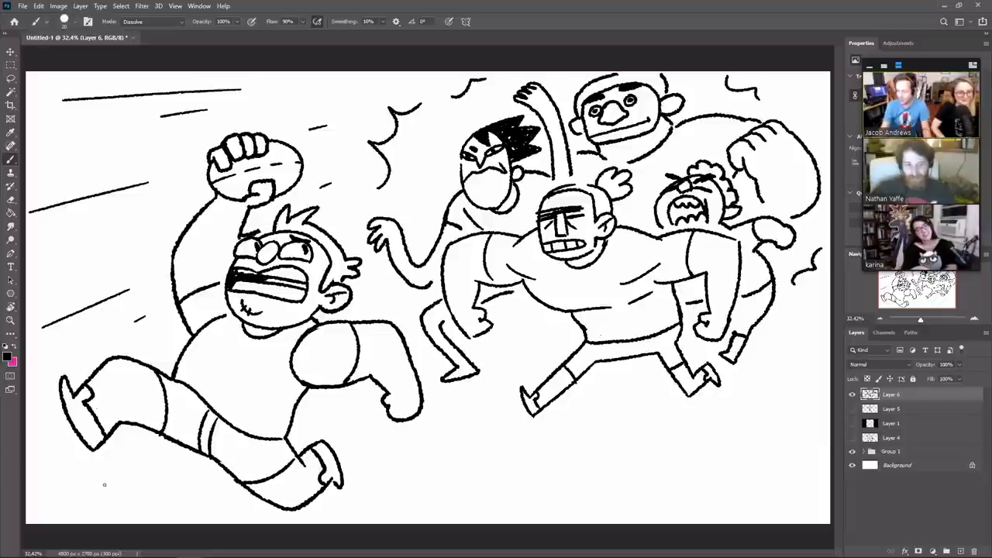
{"action": "left_click_drag", "start_coordinate": [143, 457], "coordinate": [65, 513]}
{"action": "left_click_drag", "start_coordinate": [340, 411], "coordinate": [327, 424]}
{"action": "left_click_drag", "start_coordinate": [379, 278], "coordinate": [370, 284]}
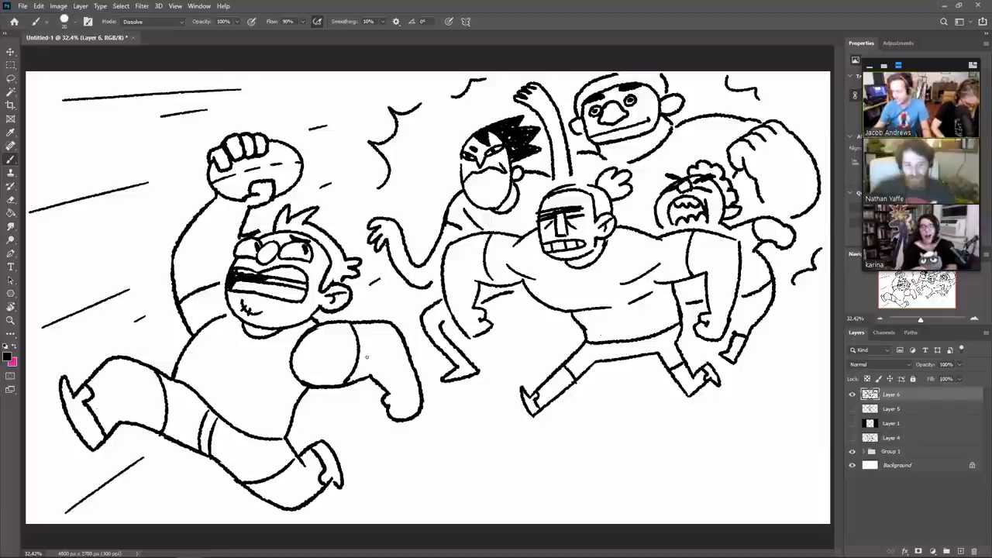
Step: Draw long and short slanted speed lines on the ground beneath the pursuers, redrawing the misplaced ones
{"action": "left_click_drag", "start_coordinate": [395, 523], "coordinate": [437, 458]}
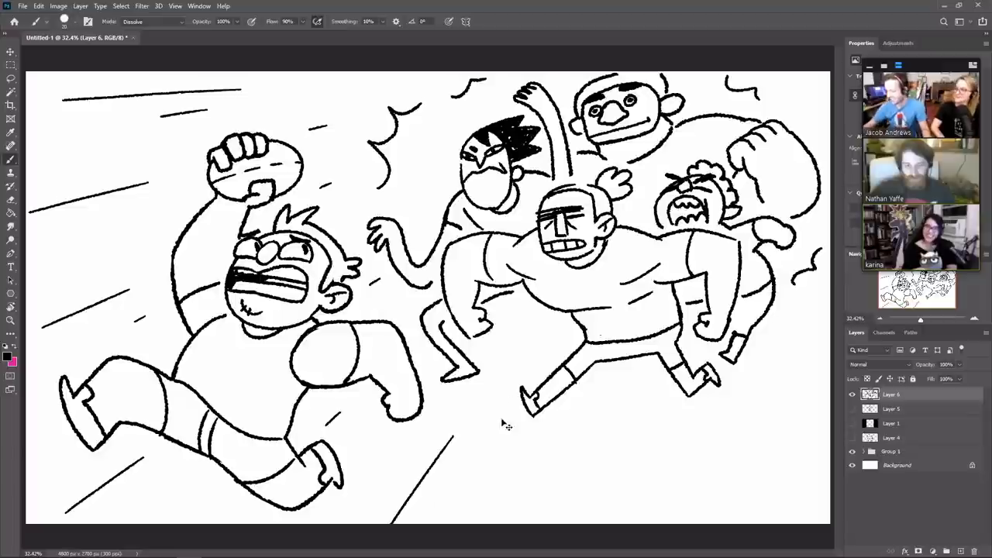
{"action": "key", "text": "ctrl+z"}
{"action": "mouse_move", "coordinate": [381, 523]}
{"action": "left_mouse_down"}
{"action": "mouse_move", "coordinate": [450, 419]}
{"action": "mouse_move", "coordinate": [453, 459]}
{"action": "left_mouse_up"}
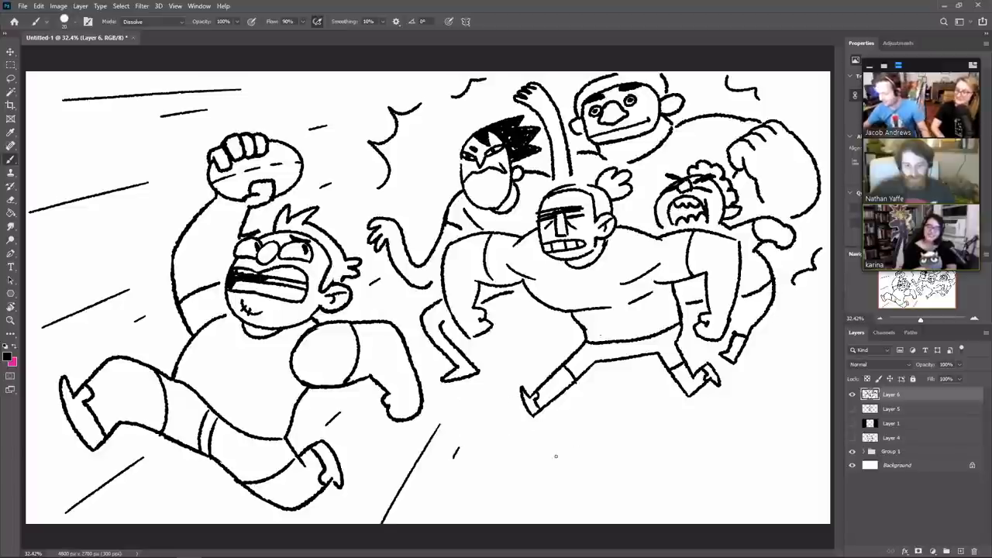
{"action": "left_click_drag", "start_coordinate": [536, 524], "coordinate": [547, 472]}
{"action": "key", "text": "ctrl+z"}
{"action": "mouse_move", "coordinate": [540, 524]}
{"action": "left_mouse_down"}
{"action": "mouse_move", "coordinate": [576, 431]}
{"action": "mouse_move", "coordinate": [598, 454]}
{"action": "left_mouse_up"}
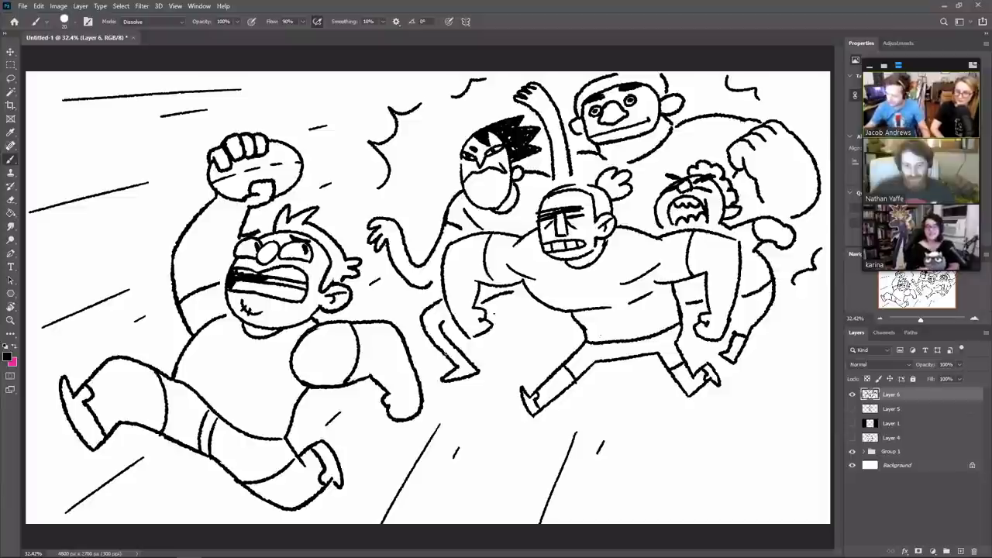
Step: Fill the spiky-haired player's shoe and the inside of the curly-haired player's shouting mouth with black
{"action": "mouse_move", "coordinate": [449, 359]}
{"action": "left_mouse_down"}
{"action": "mouse_move", "coordinate": [457, 355]}
{"action": "mouse_move", "coordinate": [458, 370]}
{"action": "mouse_move", "coordinate": [449, 380]}
{"action": "mouse_move", "coordinate": [467, 372]}
{"action": "mouse_move", "coordinate": [459, 365]}
{"action": "mouse_move", "coordinate": [457, 378]}
{"action": "mouse_move", "coordinate": [465, 375]}
{"action": "left_mouse_up"}
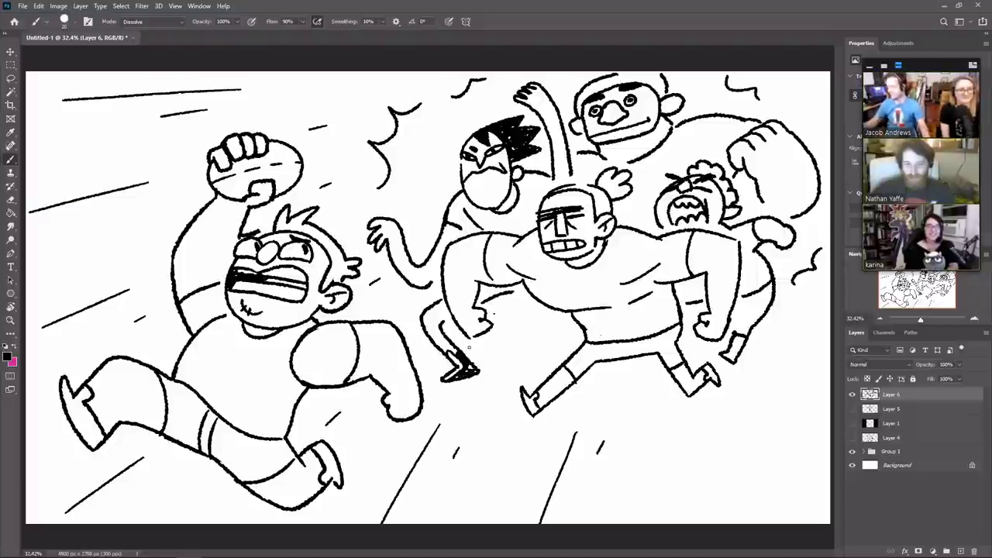
{"action": "mouse_move", "coordinate": [673, 208]}
{"action": "left_mouse_down"}
{"action": "mouse_move", "coordinate": [696, 223]}
{"action": "mouse_move", "coordinate": [679, 222]}
{"action": "left_mouse_up"}
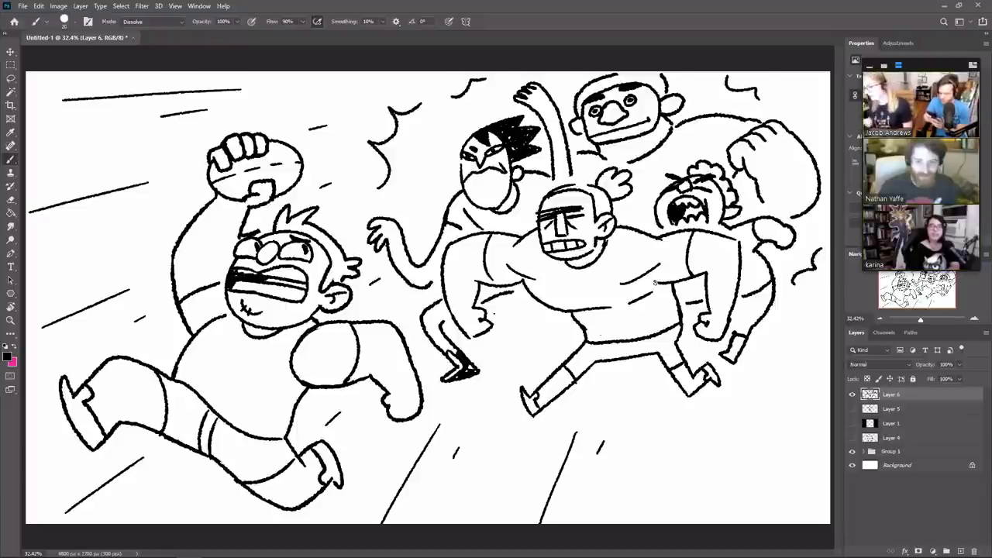
Step: Hide the chase drawing on Layer 6 and add a new empty layer above it
{"action": "left_click", "coordinate": [852, 395]}
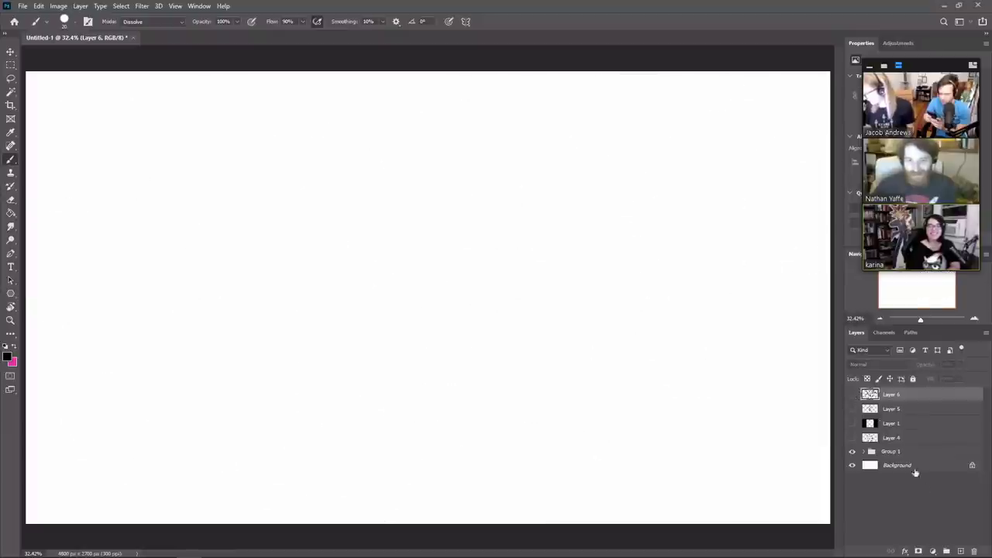
{"action": "left_click", "coordinate": [961, 551]}
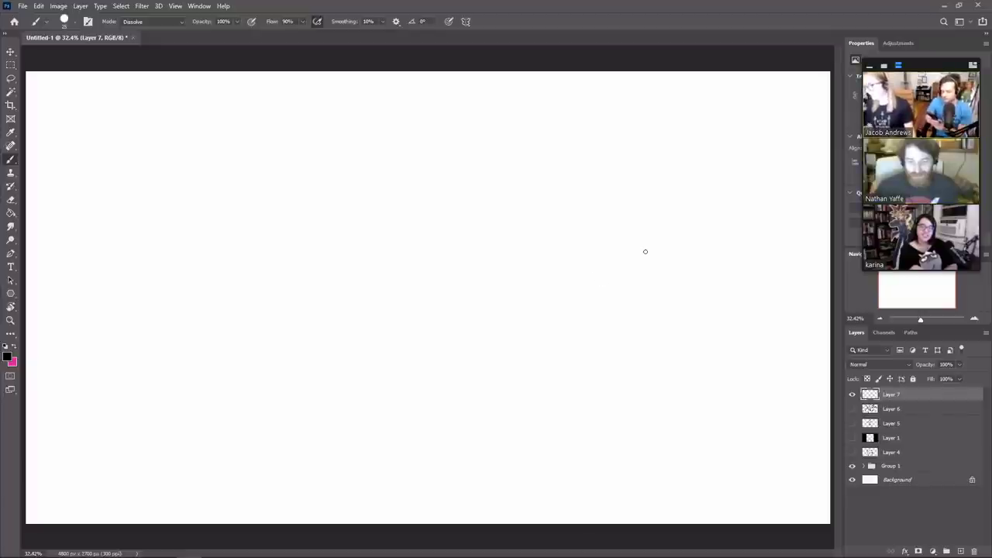
Step: Draw a small round head with a cap band, detailed ears, hatched round glasses, a nose and a blackened frowning mouth
{"action": "mouse_move", "coordinate": [662, 229]}
{"action": "left_mouse_down"}
{"action": "mouse_move", "coordinate": [607, 247]}
{"action": "mouse_move", "coordinate": [612, 285]}
{"action": "mouse_move", "coordinate": [664, 304]}
{"action": "mouse_move", "coordinate": [698, 282]}
{"action": "mouse_move", "coordinate": [689, 243]}
{"action": "mouse_move", "coordinate": [672, 232]}
{"action": "mouse_move", "coordinate": [659, 242]}
{"action": "mouse_move", "coordinate": [685, 260]}
{"action": "mouse_move", "coordinate": [630, 245]}
{"action": "mouse_move", "coordinate": [625, 254]}
{"action": "mouse_move", "coordinate": [645, 261]}
{"action": "mouse_move", "coordinate": [651, 249]}
{"action": "mouse_move", "coordinate": [663, 256]}
{"action": "mouse_move", "coordinate": [653, 266]}
{"action": "mouse_move", "coordinate": [671, 275]}
{"action": "mouse_move", "coordinate": [679, 268]}
{"action": "mouse_move", "coordinate": [651, 255]}
{"action": "left_mouse_up"}
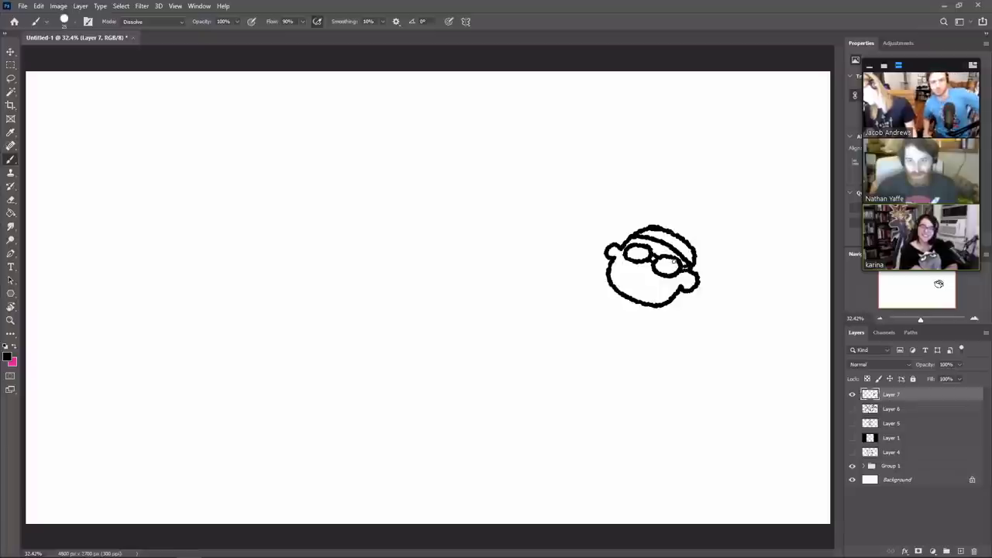
{"action": "mouse_move", "coordinate": [665, 266]}
{"action": "left_mouse_down"}
{"action": "mouse_move", "coordinate": [626, 251]}
{"action": "mouse_move", "coordinate": [655, 249]}
{"action": "left_mouse_up"}
{"action": "left_click_drag", "start_coordinate": [633, 268], "coordinate": [641, 264]}
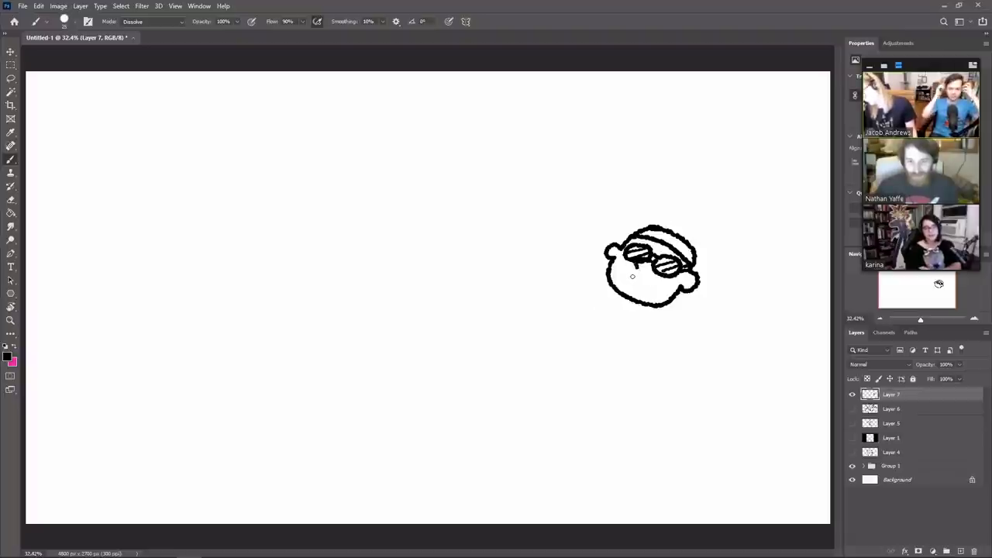
{"action": "mouse_move", "coordinate": [631, 272]}
{"action": "left_mouse_down"}
{"action": "mouse_move", "coordinate": [626, 278]}
{"action": "mouse_move", "coordinate": [648, 280]}
{"action": "mouse_move", "coordinate": [690, 258]}
{"action": "mouse_move", "coordinate": [688, 284]}
{"action": "left_mouse_up"}
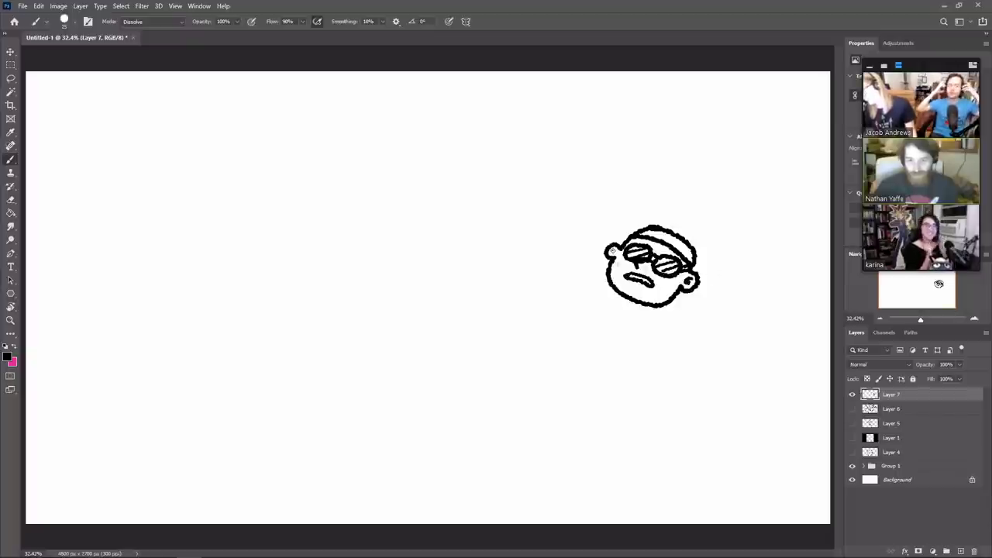
{"action": "left_click_drag", "start_coordinate": [614, 250], "coordinate": [613, 254]}
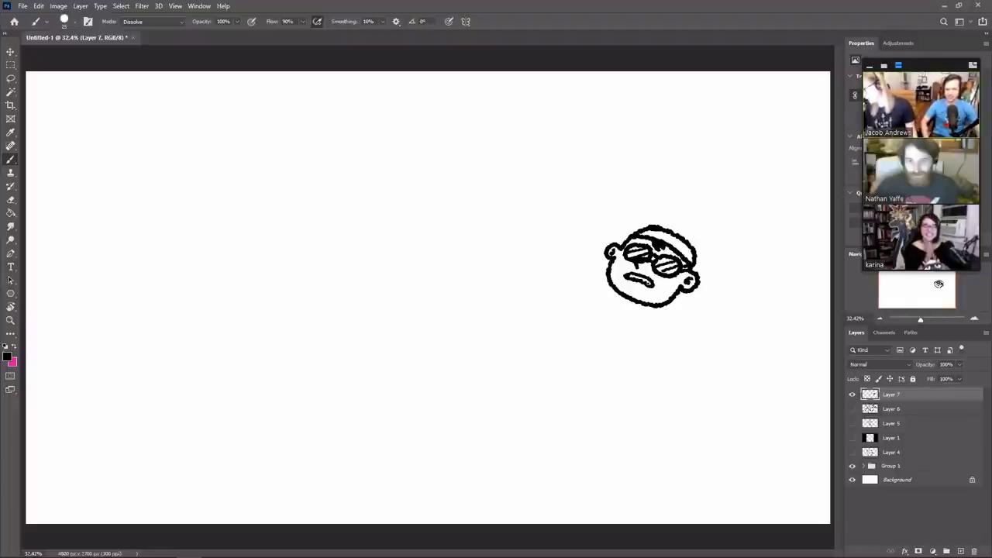
{"action": "left_click_drag", "start_coordinate": [649, 283], "coordinate": [628, 276]}
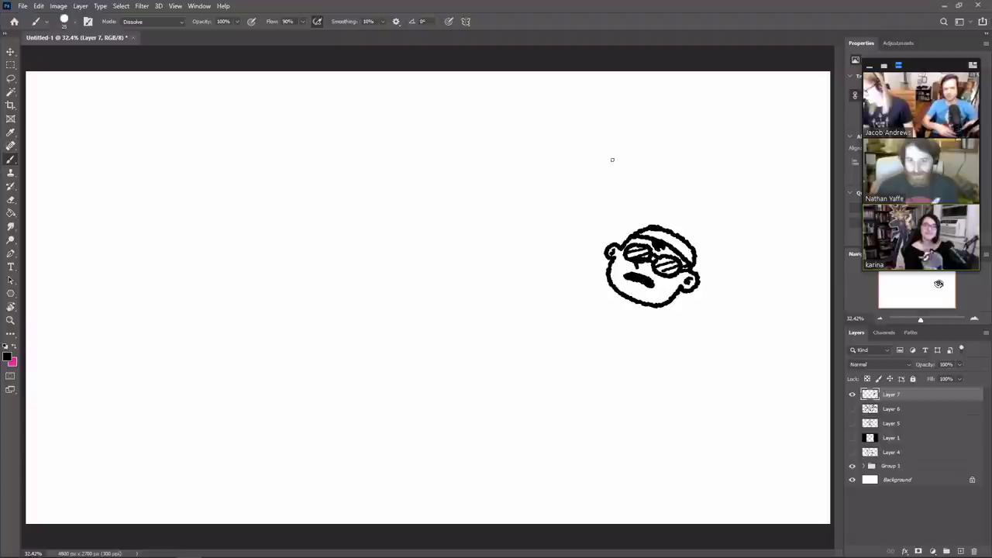
Step: Draw the bespectacled man's raised arm as two slanted lines beside the head, redoing the first stroke, and extend its outer line down his side
{"action": "left_click_drag", "start_coordinate": [629, 201], "coordinate": [617, 246]}
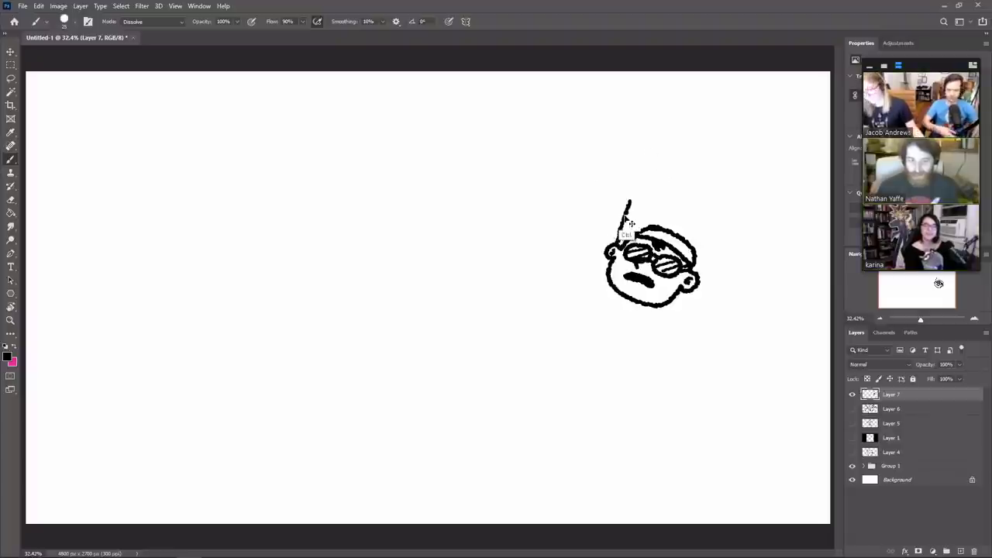
{"action": "key", "text": "ctrl+z"}
{"action": "key", "text": "e"}
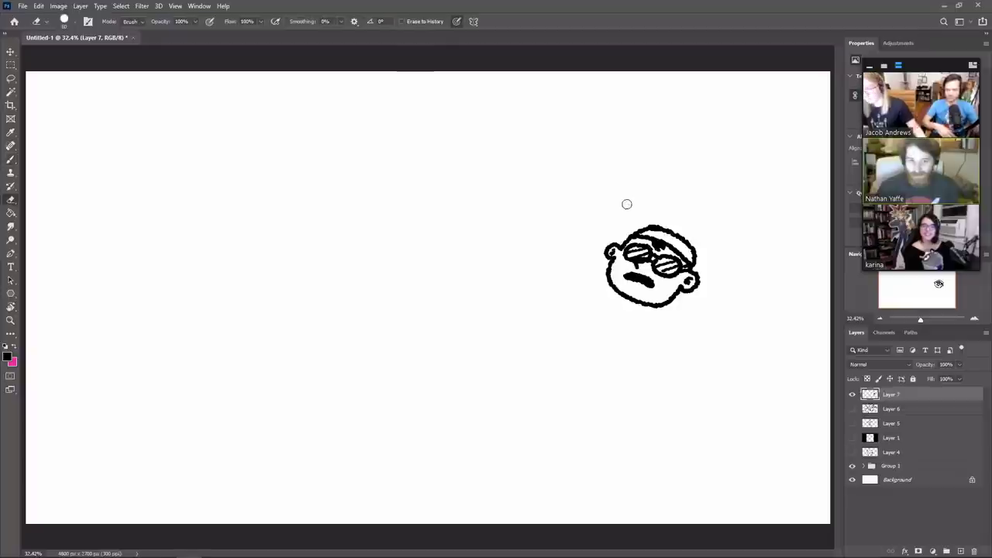
{"action": "key", "text": "b"}
{"action": "left_click_drag", "start_coordinate": [634, 199], "coordinate": [597, 288]}
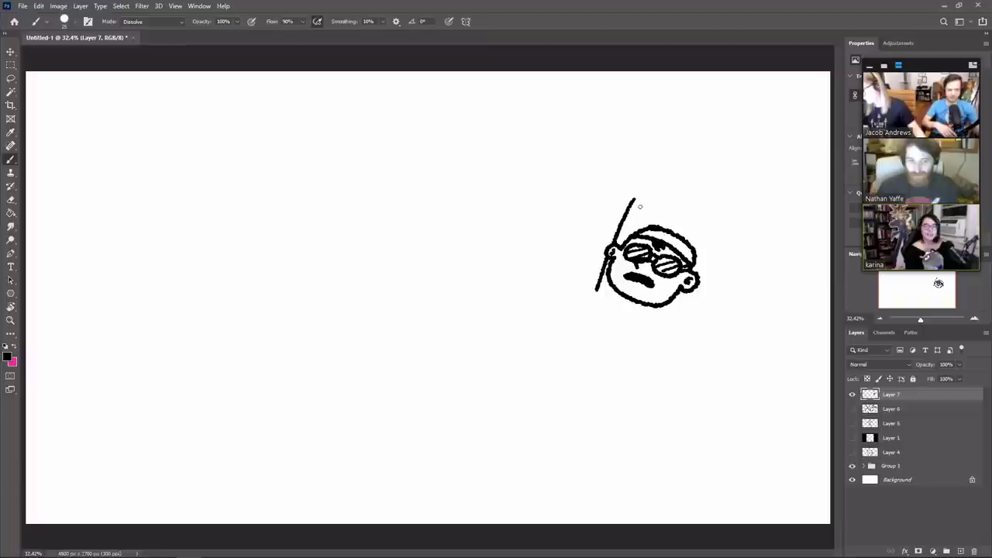
{"action": "left_click_drag", "start_coordinate": [627, 244], "coordinate": [645, 199]}
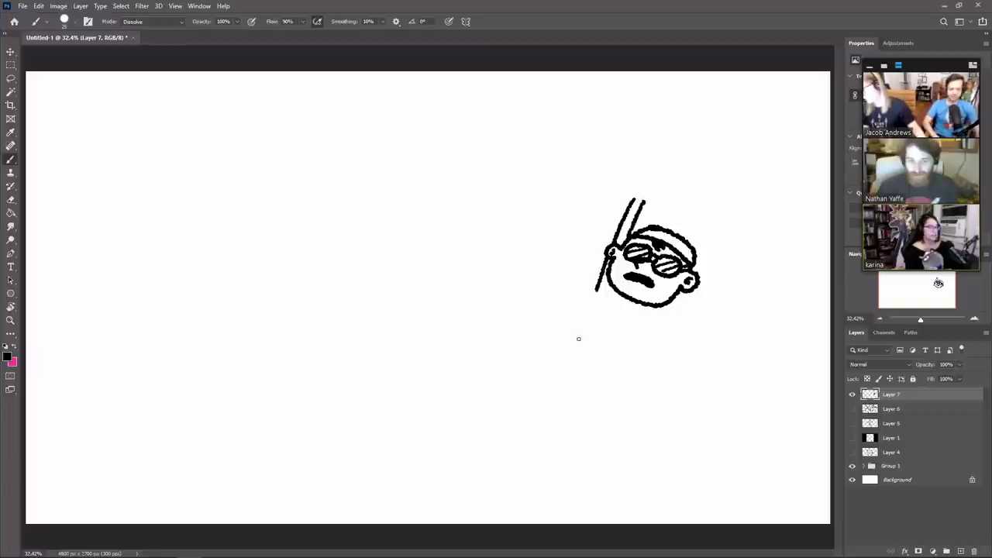
{"action": "left_click_drag", "start_coordinate": [596, 286], "coordinate": [586, 374]}
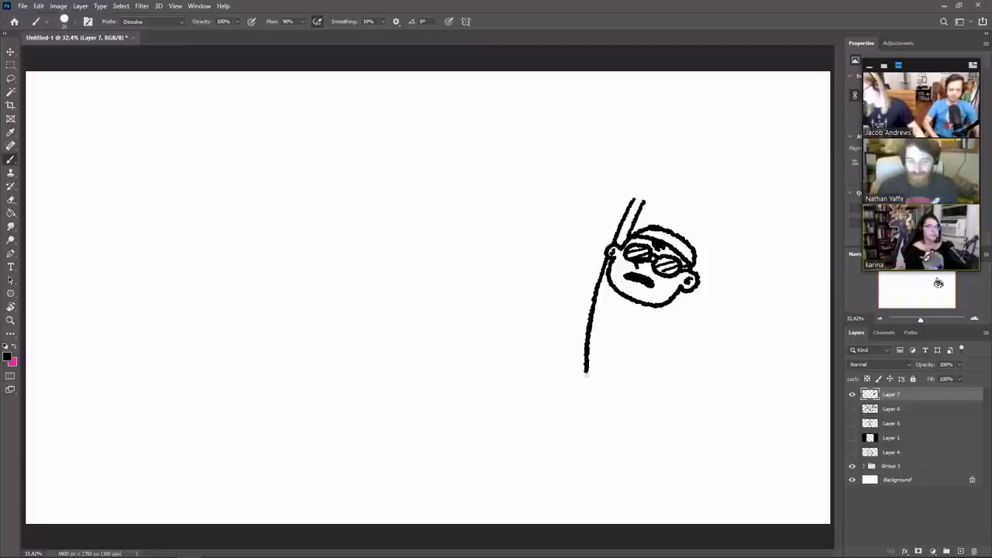
Step: Draw the man's chest and collarbone lines and his other arm bent outward with a clenched fist, redoing the shoulder line
{"action": "mouse_move", "coordinate": [597, 329]}
{"action": "left_mouse_down"}
{"action": "mouse_move", "coordinate": [624, 322]}
{"action": "mouse_move", "coordinate": [654, 342]}
{"action": "left_mouse_up"}
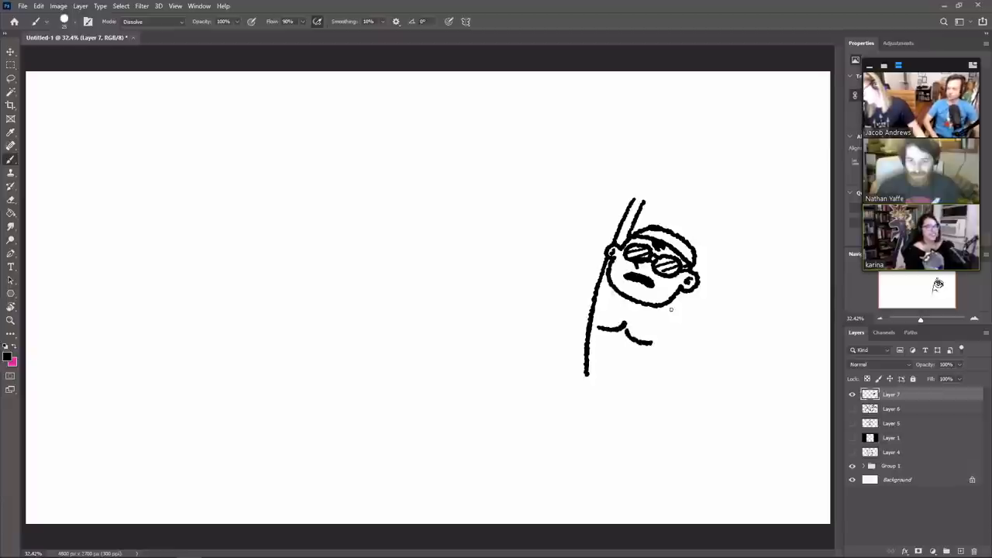
{"action": "mouse_move", "coordinate": [668, 303]}
{"action": "left_mouse_down"}
{"action": "mouse_move", "coordinate": [709, 315]}
{"action": "mouse_move", "coordinate": [733, 339]}
{"action": "left_mouse_up"}
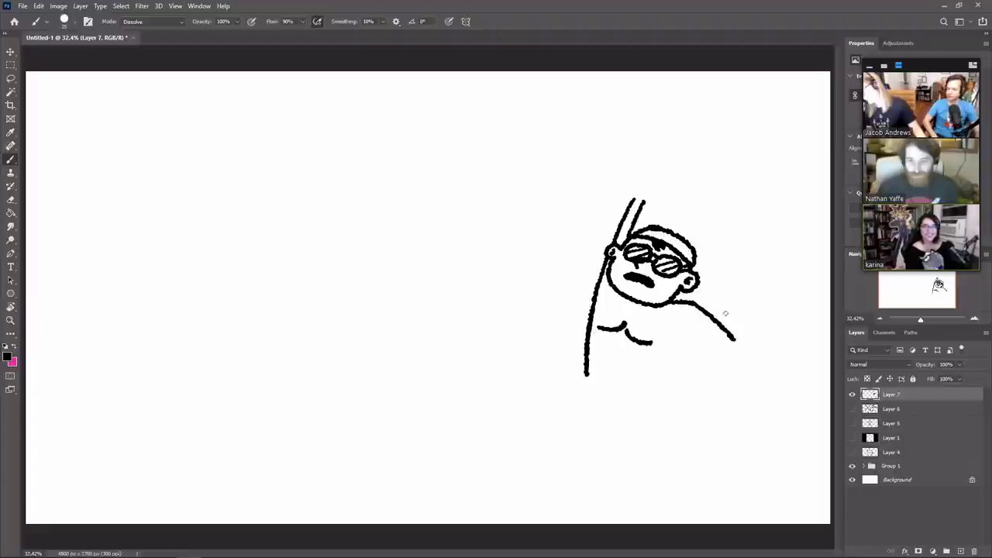
{"action": "key", "text": "ctrl+z"}
{"action": "mouse_move", "coordinate": [697, 322]}
{"action": "left_mouse_down"}
{"action": "mouse_move", "coordinate": [730, 362]}
{"action": "mouse_move", "coordinate": [693, 396]}
{"action": "left_mouse_up"}
{"action": "mouse_move", "coordinate": [703, 358]}
{"action": "left_mouse_down"}
{"action": "mouse_move", "coordinate": [670, 391]}
{"action": "mouse_move", "coordinate": [678, 402]}
{"action": "mouse_move", "coordinate": [695, 394]}
{"action": "left_mouse_up"}
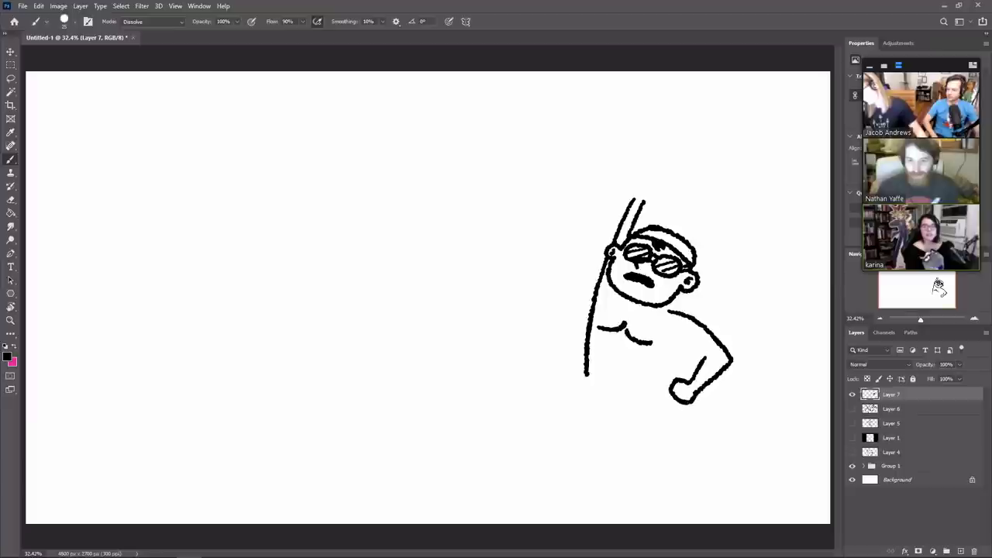
{"action": "mouse_move", "coordinate": [704, 358]}
{"action": "left_mouse_down"}
{"action": "mouse_move", "coordinate": [678, 339]}
{"action": "mouse_move", "coordinate": [653, 376]}
{"action": "mouse_move", "coordinate": [658, 393]}
{"action": "left_mouse_up"}
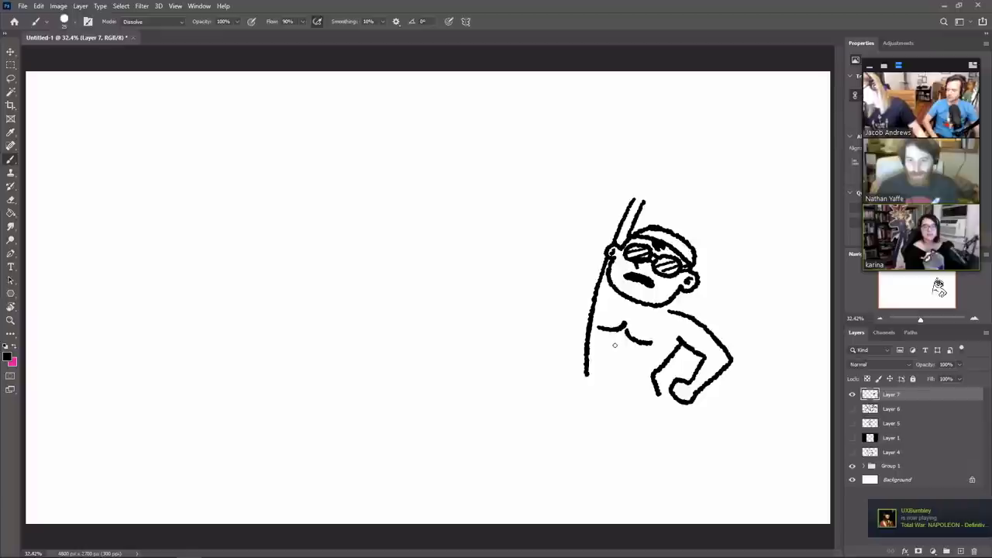
{"action": "mouse_move", "coordinate": [604, 348]}
{"action": "left_mouse_down"}
{"action": "mouse_move", "coordinate": [616, 339]}
{"action": "mouse_move", "coordinate": [628, 349]}
{"action": "left_mouse_up"}
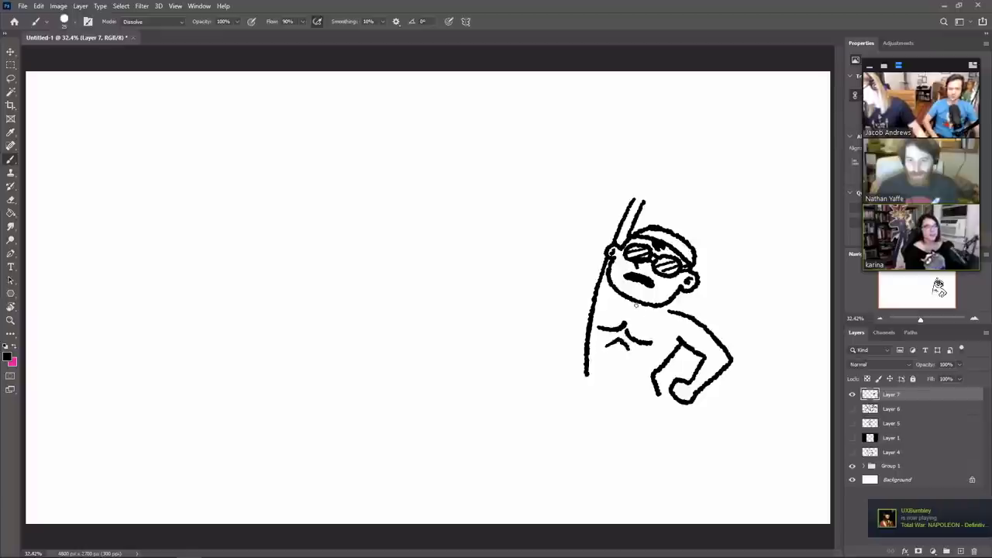
{"action": "left_click_drag", "start_coordinate": [633, 314], "coordinate": [654, 314]}
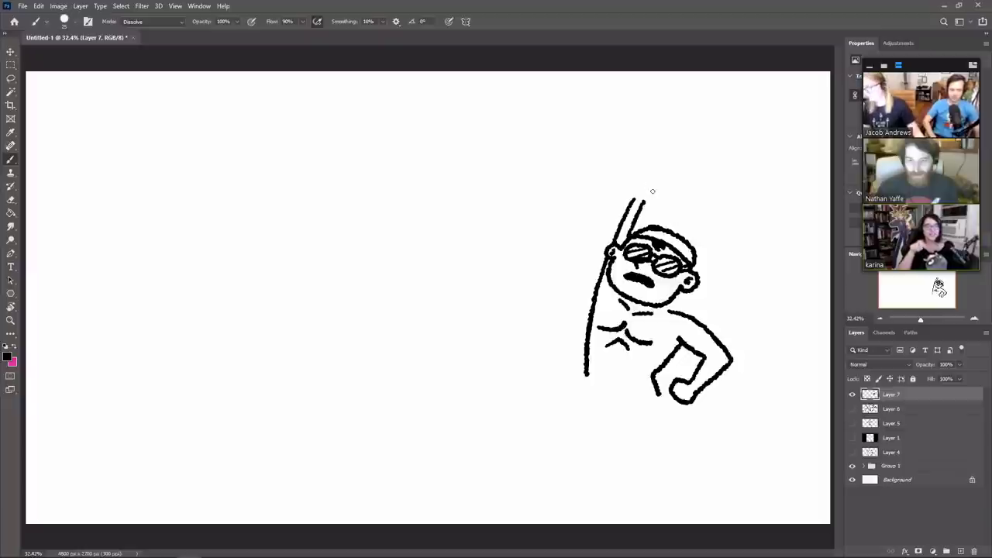
Step: Draw the raised hand gripping a long-handled mallet, and add a jagged waterline at the man's waist with water droplets around him
{"action": "mouse_move", "coordinate": [650, 186]}
{"action": "left_mouse_down"}
{"action": "mouse_move", "coordinate": [632, 177]}
{"action": "mouse_move", "coordinate": [646, 171]}
{"action": "mouse_move", "coordinate": [651, 186]}
{"action": "mouse_move", "coordinate": [665, 144]}
{"action": "mouse_move", "coordinate": [657, 171]}
{"action": "mouse_move", "coordinate": [678, 154]}
{"action": "mouse_move", "coordinate": [683, 163]}
{"action": "mouse_move", "coordinate": [668, 186]}
{"action": "mouse_move", "coordinate": [595, 229]}
{"action": "mouse_move", "coordinate": [637, 182]}
{"action": "left_mouse_up"}
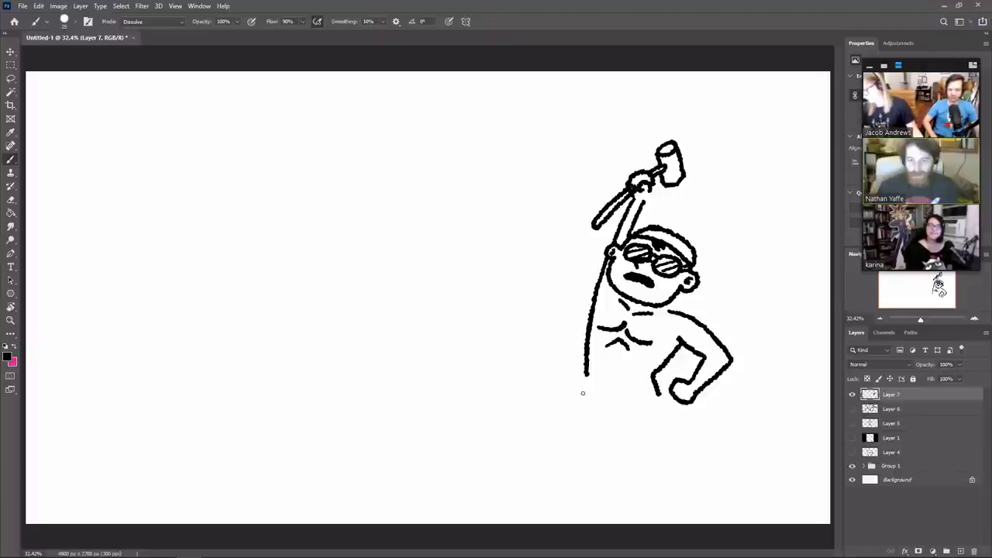
{"action": "mouse_move", "coordinate": [582, 377]}
{"action": "left_mouse_down"}
{"action": "mouse_move", "coordinate": [606, 370]}
{"action": "mouse_move", "coordinate": [610, 380]}
{"action": "mouse_move", "coordinate": [617, 371]}
{"action": "mouse_move", "coordinate": [622, 383]}
{"action": "mouse_move", "coordinate": [631, 371]}
{"action": "mouse_move", "coordinate": [650, 389]}
{"action": "mouse_move", "coordinate": [674, 380]}
{"action": "mouse_move", "coordinate": [689, 358]}
{"action": "left_mouse_up"}
{"action": "left_click_drag", "start_coordinate": [709, 285], "coordinate": [710, 287]}
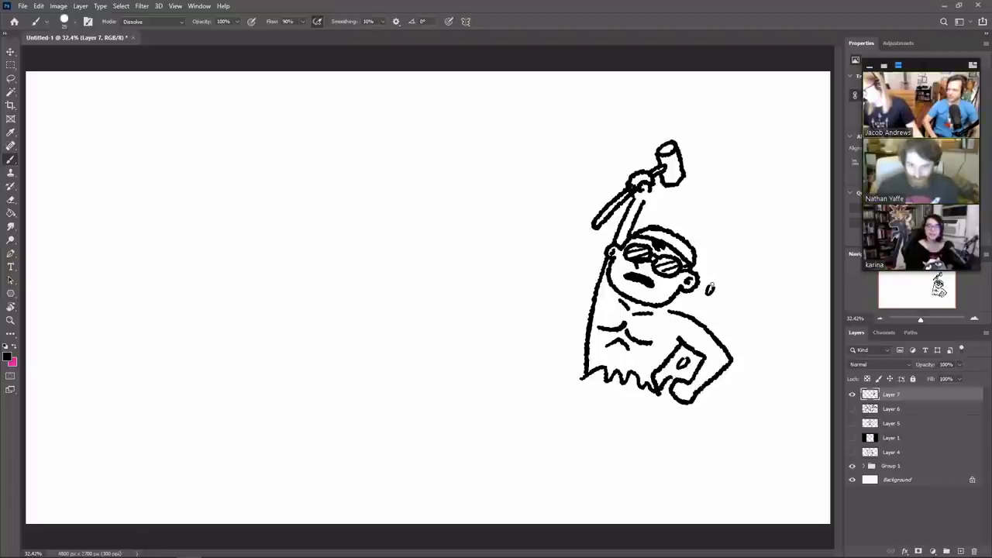
{"action": "left_click_drag", "start_coordinate": [572, 325], "coordinate": [573, 329]}
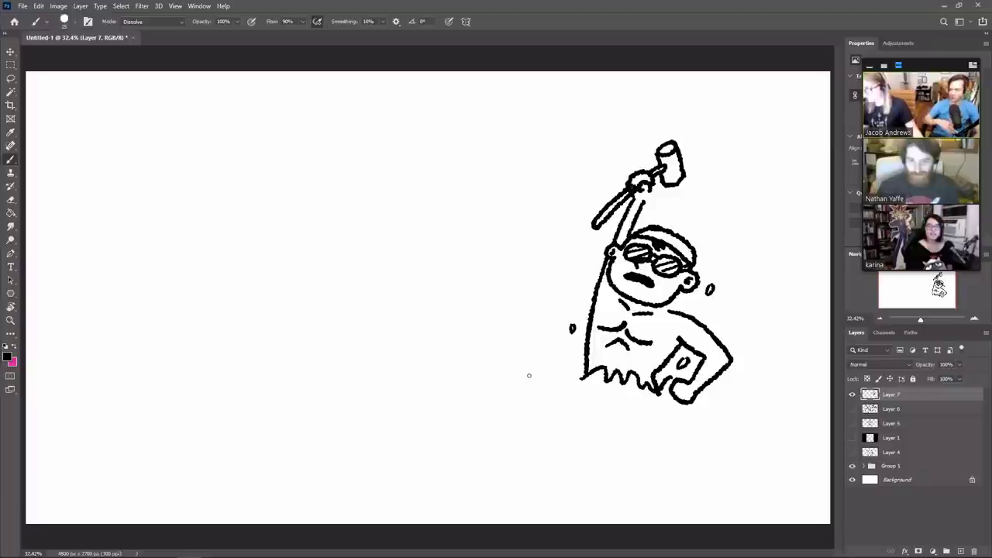
Step: Draw a large horse head and neck in front of the man, with a round eye, a pointed ear and a curved mouth line
{"action": "mouse_move", "coordinate": [529, 370]}
{"action": "left_mouse_down"}
{"action": "mouse_move", "coordinate": [528, 330]}
{"action": "mouse_move", "coordinate": [558, 270]}
{"action": "mouse_move", "coordinate": [521, 224]}
{"action": "mouse_move", "coordinate": [477, 211]}
{"action": "mouse_move", "coordinate": [444, 216]}
{"action": "mouse_move", "coordinate": [417, 251]}
{"action": "mouse_move", "coordinate": [459, 300]}
{"action": "mouse_move", "coordinate": [445, 366]}
{"action": "left_mouse_up"}
{"action": "mouse_move", "coordinate": [553, 256]}
{"action": "left_mouse_down"}
{"action": "mouse_move", "coordinate": [587, 250]}
{"action": "mouse_move", "coordinate": [560, 258]}
{"action": "mouse_move", "coordinate": [520, 243]}
{"action": "left_mouse_up"}
{"action": "mouse_move", "coordinate": [424, 237]}
{"action": "left_mouse_down"}
{"action": "mouse_move", "coordinate": [462, 240]}
{"action": "mouse_move", "coordinate": [505, 288]}
{"action": "left_mouse_up"}
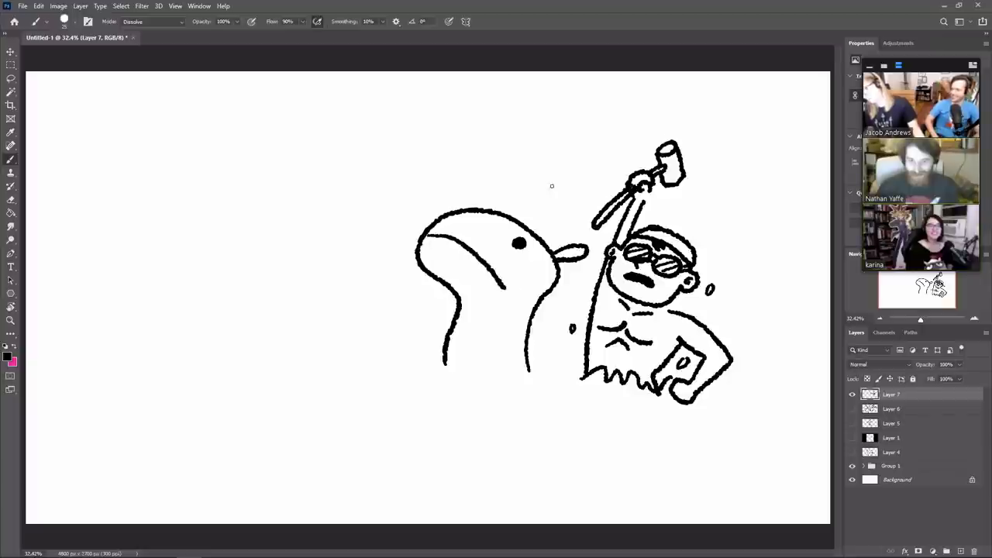
Step: Add a small second ear to the horse and redraw its eye as a wide ringed eye with a brow line
{"action": "mouse_move", "coordinate": [535, 232]}
{"action": "left_mouse_down"}
{"action": "mouse_move", "coordinate": [541, 220]}
{"action": "mouse_move", "coordinate": [518, 244]}
{"action": "mouse_move", "coordinate": [524, 251]}
{"action": "mouse_move", "coordinate": [513, 250]}
{"action": "mouse_move", "coordinate": [520, 264]}
{"action": "mouse_move", "coordinate": [530, 248]}
{"action": "mouse_move", "coordinate": [529, 258]}
{"action": "mouse_move", "coordinate": [504, 254]}
{"action": "mouse_move", "coordinate": [507, 263]}
{"action": "left_mouse_up"}
{"action": "key", "text": "e"}
{"action": "key", "text": "b"}
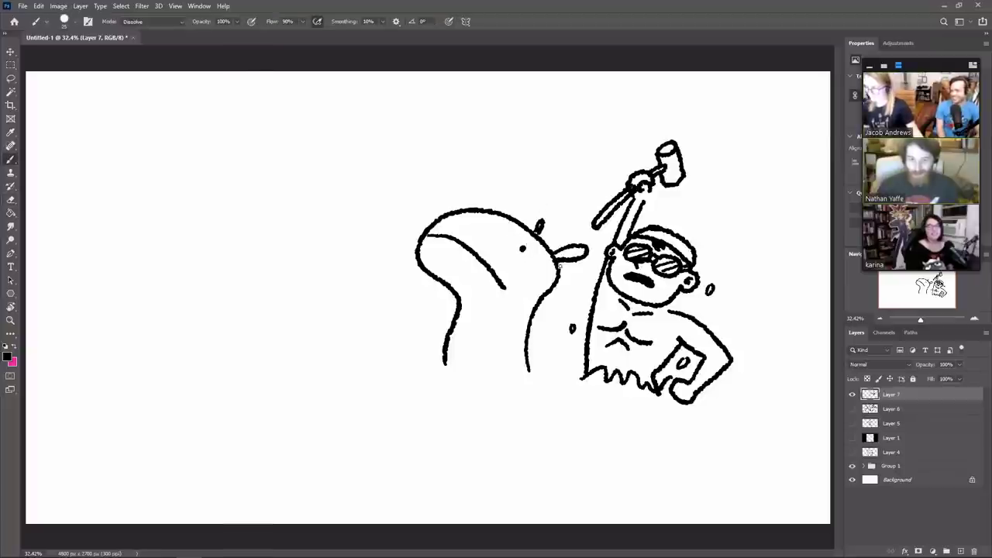
{"action": "key", "text": "e"}
{"action": "key", "text": "b"}
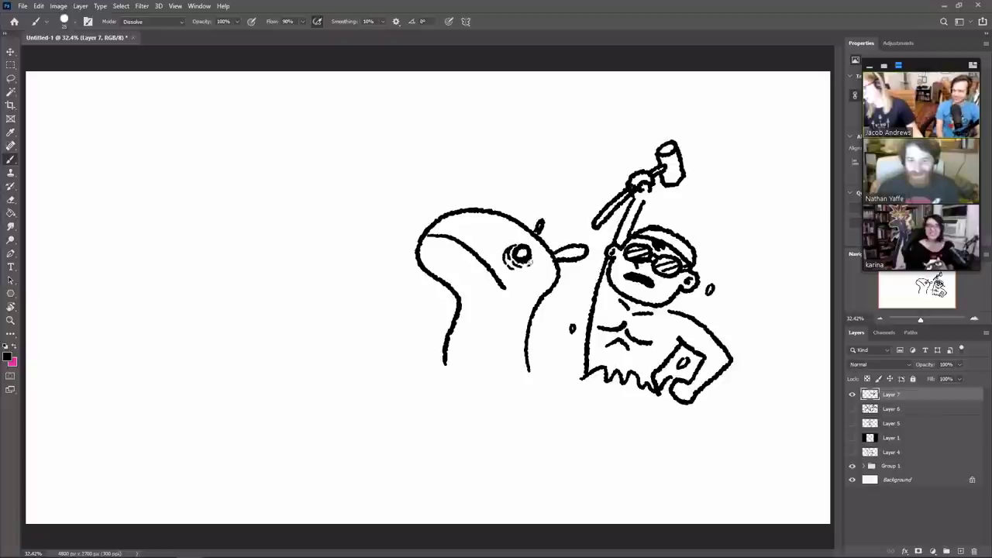
{"action": "mouse_move", "coordinate": [535, 241]}
{"action": "left_mouse_down"}
{"action": "mouse_move", "coordinate": [527, 259]}
{"action": "mouse_move", "coordinate": [536, 260]}
{"action": "left_mouse_up"}
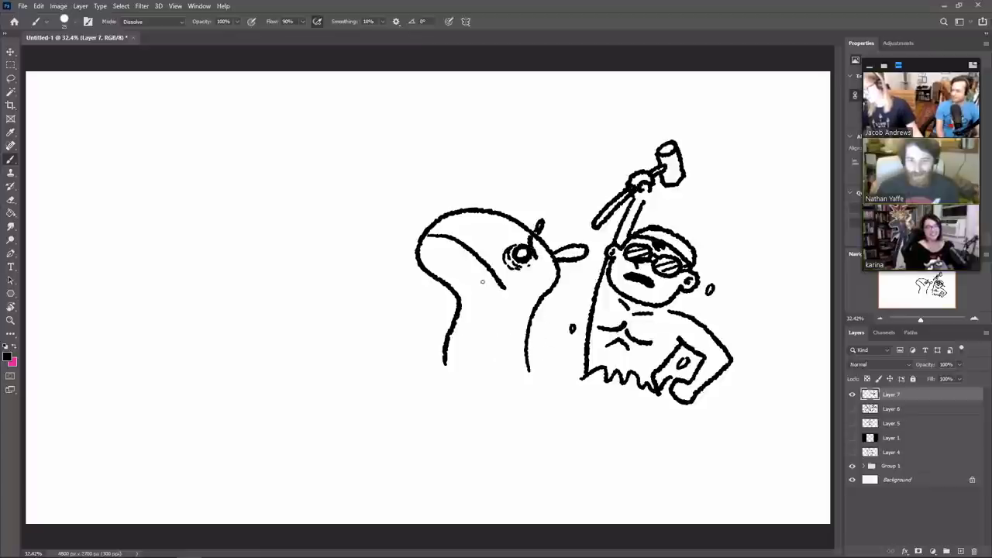
Step: Draw the horse's bent foreleg in front of its neck, erasing the inner end and covering it with a jagged splash
{"action": "mouse_move", "coordinate": [486, 335]}
{"action": "left_mouse_down"}
{"action": "mouse_move", "coordinate": [462, 339]}
{"action": "mouse_move", "coordinate": [456, 397]}
{"action": "left_mouse_up"}
{"action": "mouse_move", "coordinate": [478, 350]}
{"action": "left_mouse_down"}
{"action": "mouse_move", "coordinate": [475, 393]}
{"action": "mouse_move", "coordinate": [454, 396]}
{"action": "mouse_move", "coordinate": [477, 392]}
{"action": "mouse_move", "coordinate": [496, 360]}
{"action": "left_mouse_up"}
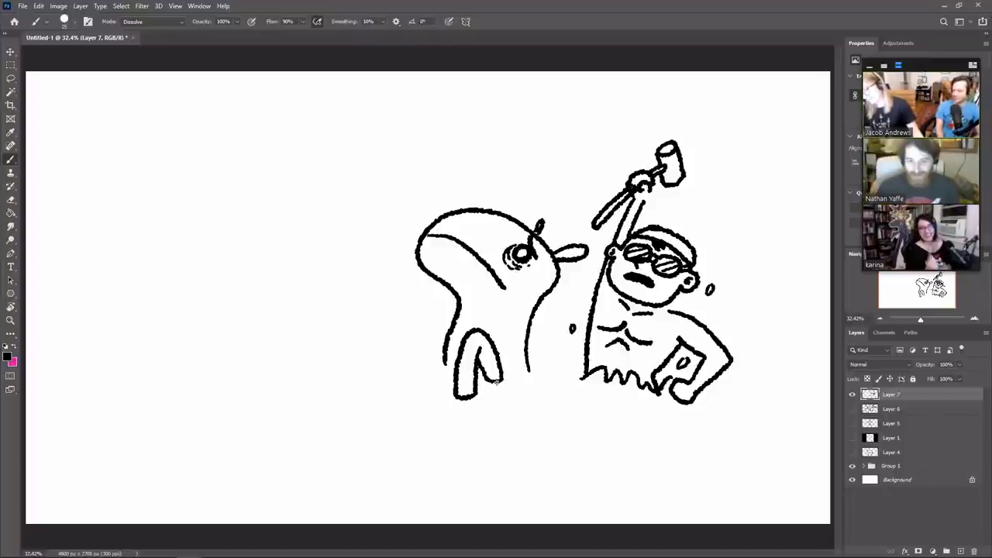
{"action": "key", "text": "e"}
{"action": "mouse_move", "coordinate": [492, 383]}
{"action": "left_mouse_down"}
{"action": "mouse_move", "coordinate": [509, 367]}
{"action": "mouse_move", "coordinate": [515, 375]}
{"action": "left_mouse_up"}
{"action": "key", "text": "b"}
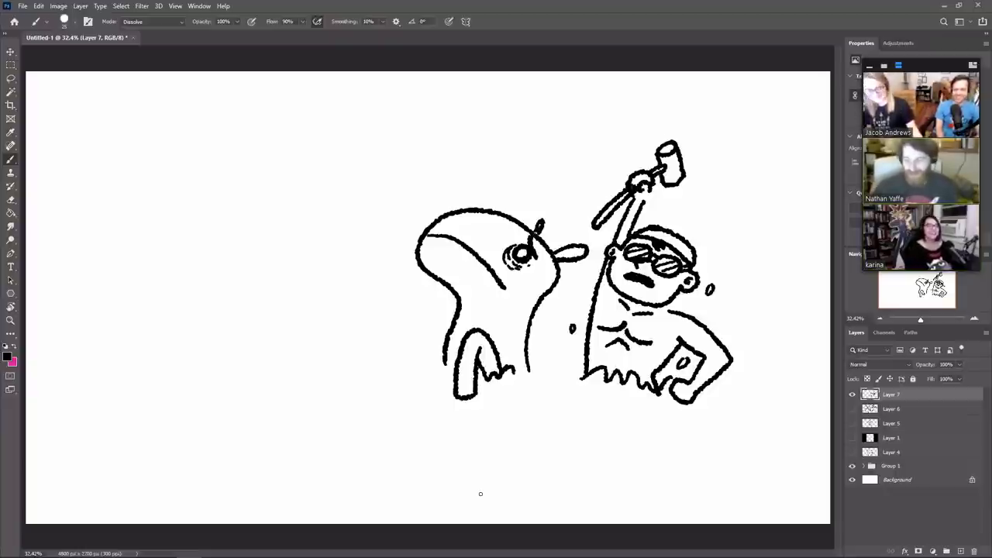
Step: Draw jagged water splashes on both sides of the horse's neck, adding a taller splash and a droplet in front
{"action": "mouse_move", "coordinate": [525, 380]}
{"action": "left_mouse_down"}
{"action": "mouse_move", "coordinate": [549, 346]}
{"action": "mouse_move", "coordinate": [551, 366]}
{"action": "mouse_move", "coordinate": [561, 365]}
{"action": "mouse_move", "coordinate": [556, 377]}
{"action": "mouse_move", "coordinate": [530, 374]}
{"action": "left_mouse_up"}
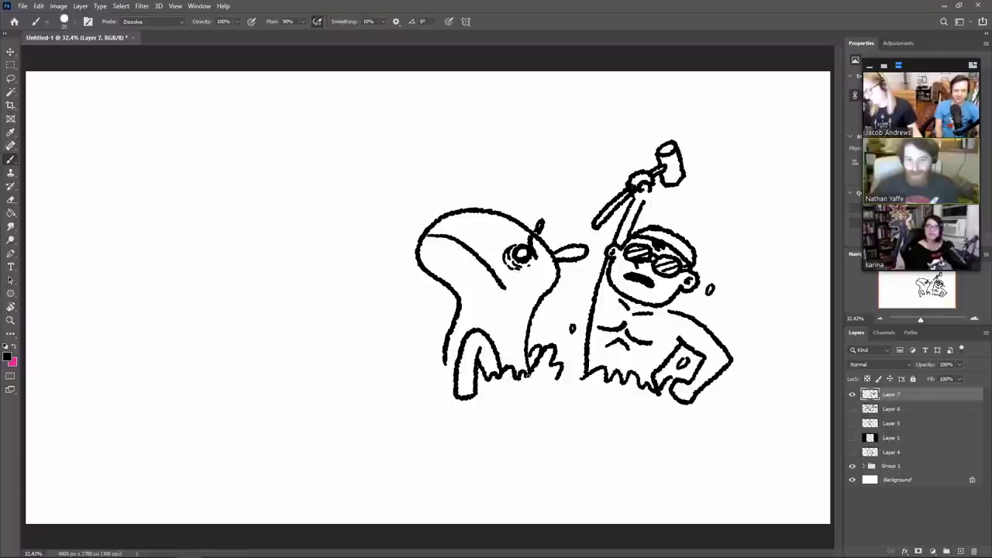
{"action": "mouse_move", "coordinate": [456, 380]}
{"action": "left_mouse_down"}
{"action": "mouse_move", "coordinate": [434, 353]}
{"action": "mouse_move", "coordinate": [423, 373]}
{"action": "mouse_move", "coordinate": [413, 361]}
{"action": "mouse_move", "coordinate": [417, 379]}
{"action": "left_mouse_up"}
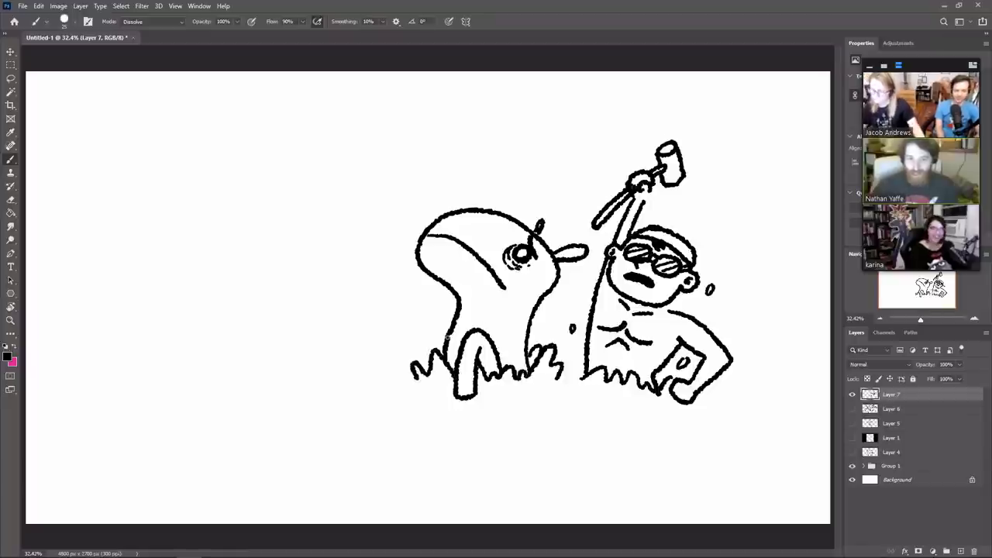
{"action": "mouse_move", "coordinate": [448, 338]}
{"action": "left_mouse_down"}
{"action": "mouse_move", "coordinate": [435, 318]}
{"action": "mouse_move", "coordinate": [439, 341]}
{"action": "mouse_move", "coordinate": [427, 338]}
{"action": "mouse_move", "coordinate": [408, 293]}
{"action": "mouse_move", "coordinate": [419, 309]}
{"action": "left_mouse_up"}
{"action": "key", "text": "e"}
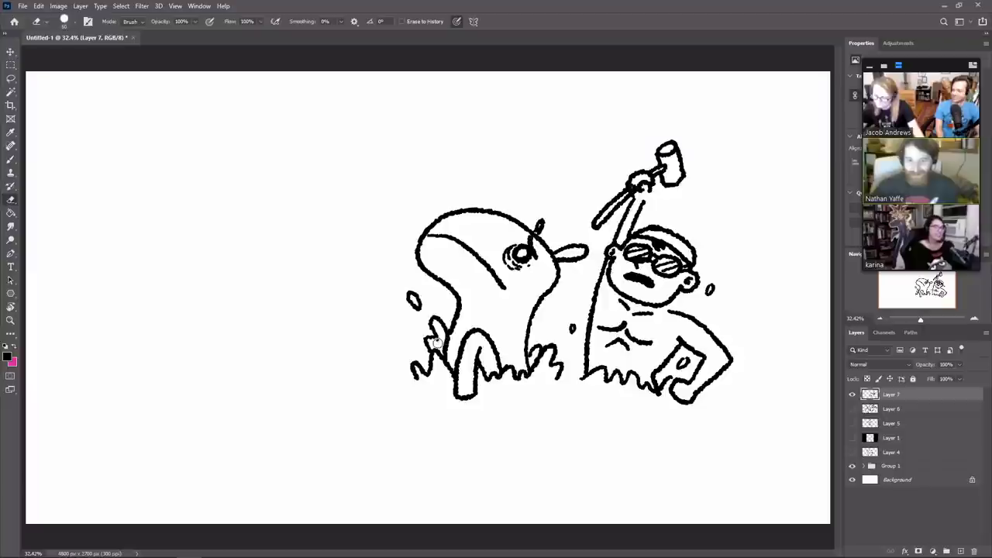
Step: Add a nostril and mouth-corner creases to the horse, and draw a ragged mane down its neck filled with black
{"action": "key", "text": "b"}
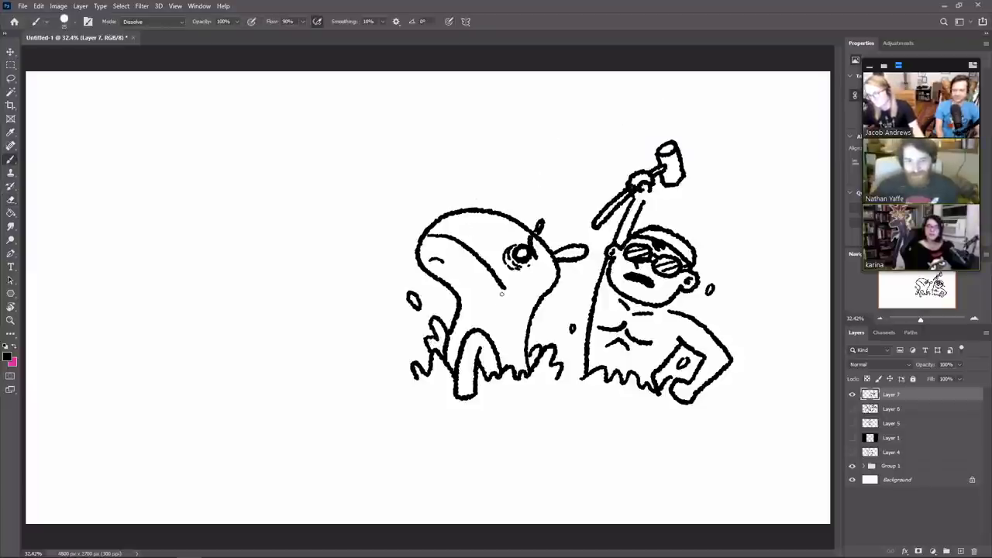
{"action": "left_click_drag", "start_coordinate": [502, 291], "coordinate": [507, 286]}
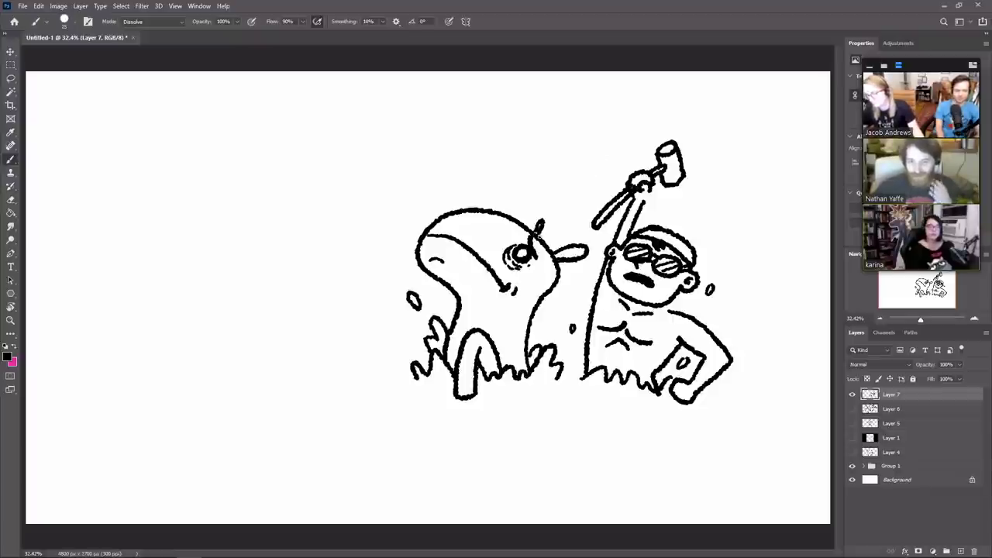
{"action": "mouse_move", "coordinate": [541, 234]}
{"action": "left_mouse_down"}
{"action": "mouse_move", "coordinate": [552, 223]}
{"action": "mouse_move", "coordinate": [577, 230]}
{"action": "mouse_move", "coordinate": [566, 227]}
{"action": "mouse_move", "coordinate": [564, 236]}
{"action": "mouse_move", "coordinate": [578, 244]}
{"action": "mouse_move", "coordinate": [583, 285]}
{"action": "mouse_move", "coordinate": [529, 350]}
{"action": "left_mouse_up"}
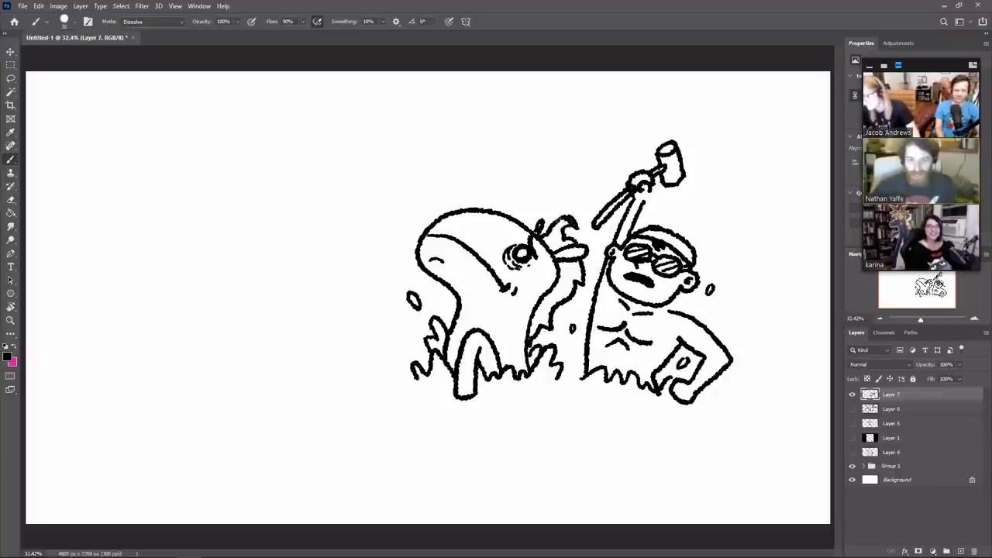
{"action": "mouse_move", "coordinate": [547, 226]}
{"action": "left_mouse_down"}
{"action": "mouse_move", "coordinate": [545, 236]}
{"action": "mouse_move", "coordinate": [571, 225]}
{"action": "mouse_move", "coordinate": [574, 211]}
{"action": "mouse_move", "coordinate": [565, 246]}
{"action": "mouse_move", "coordinate": [553, 241]}
{"action": "left_mouse_up"}
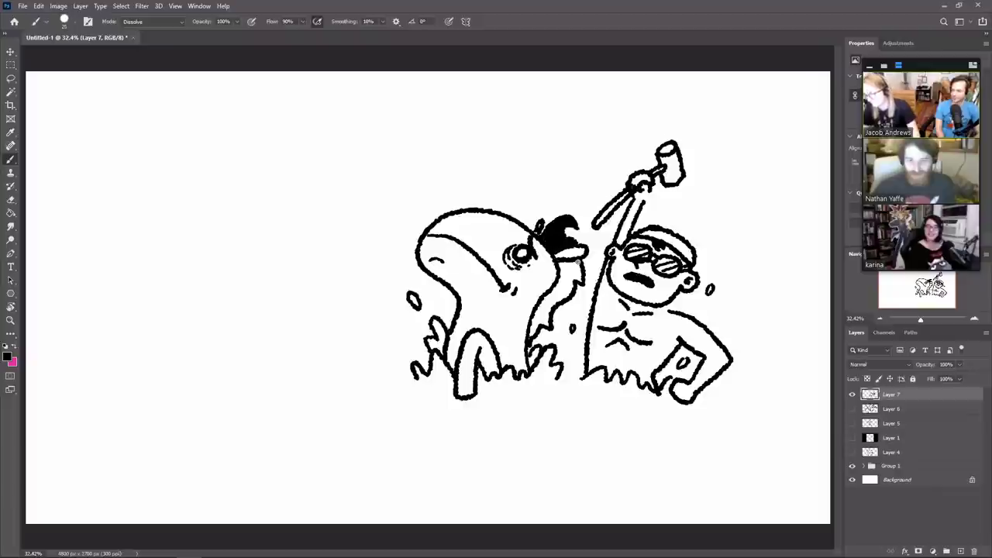
{"action": "mouse_move", "coordinate": [578, 261]}
{"action": "left_mouse_down"}
{"action": "mouse_move", "coordinate": [573, 291]}
{"action": "mouse_move", "coordinate": [552, 299]}
{"action": "mouse_move", "coordinate": [558, 283]}
{"action": "mouse_move", "coordinate": [541, 302]}
{"action": "mouse_move", "coordinate": [536, 326]}
{"action": "mouse_move", "coordinate": [555, 289]}
{"action": "mouse_move", "coordinate": [545, 318]}
{"action": "left_mouse_up"}
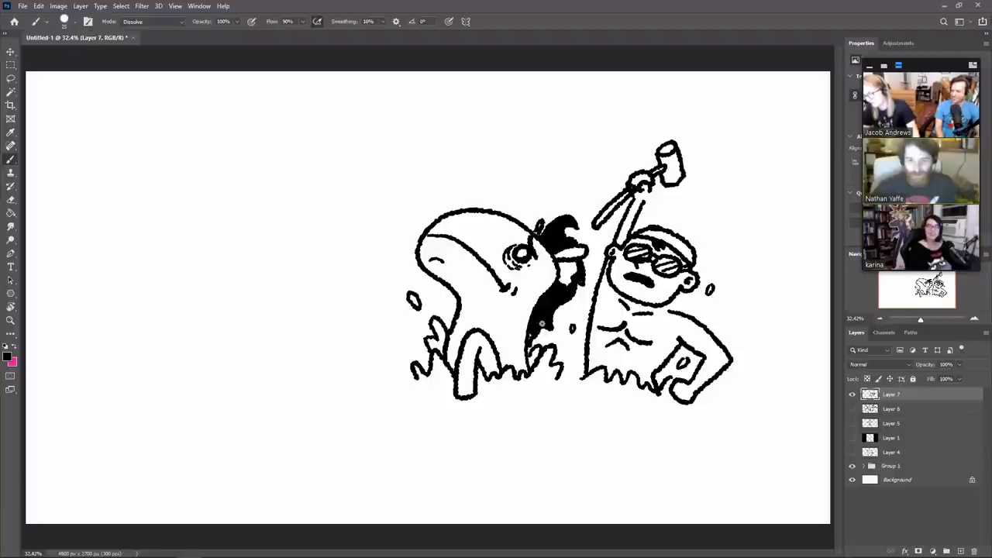
{"action": "mouse_move", "coordinate": [572, 265]}
{"action": "left_mouse_down"}
{"action": "mouse_move", "coordinate": [575, 276]}
{"action": "mouse_move", "coordinate": [560, 279]}
{"action": "mouse_move", "coordinate": [564, 262]}
{"action": "mouse_move", "coordinate": [566, 278]}
{"action": "left_mouse_up"}
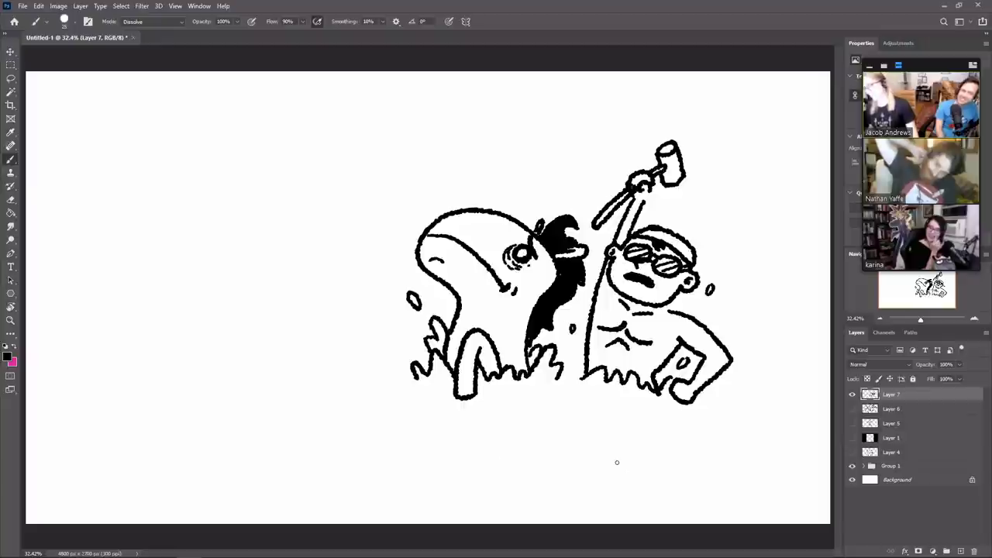
Step: Erase and redraw the horse's small front ear so it stays white against the mane, and fill the foreleg's hoof with black
{"action": "key", "text": "e"}
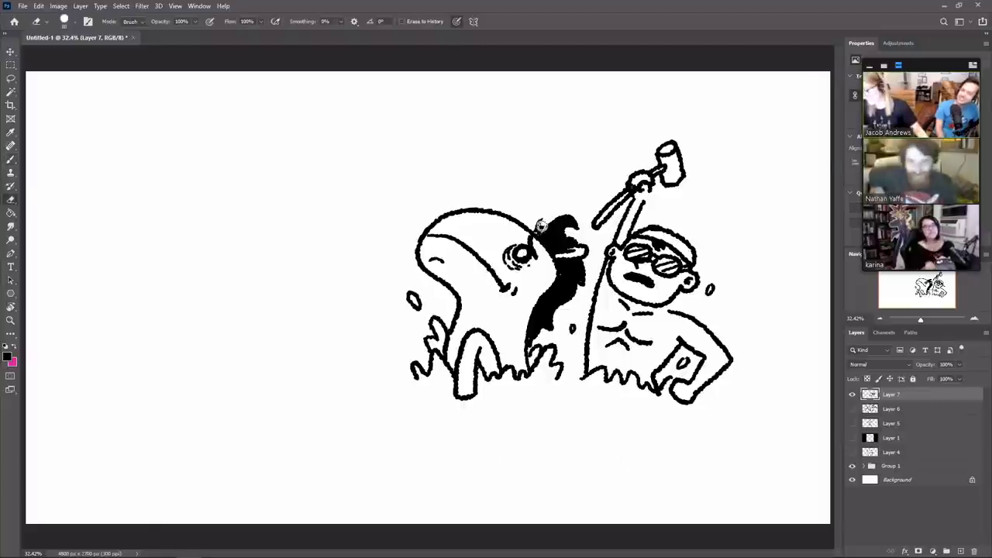
{"action": "key", "text": "b"}
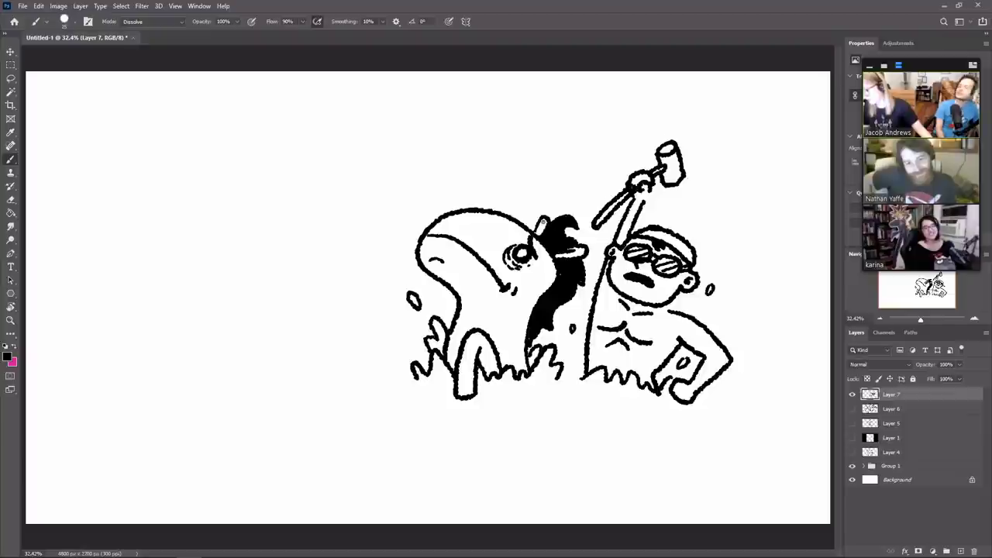
{"action": "left_click_drag", "start_coordinate": [542, 224], "coordinate": [538, 236]}
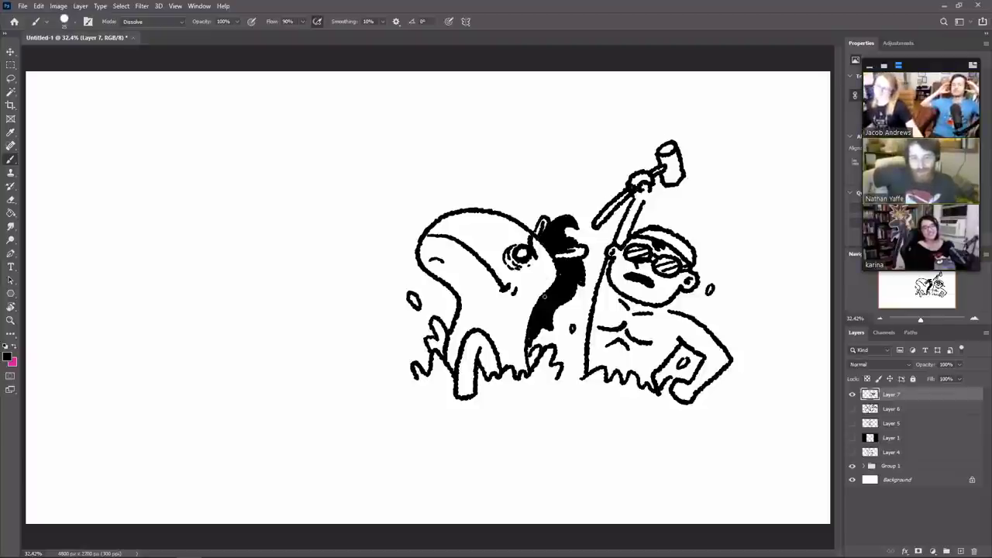
{"action": "mouse_move", "coordinate": [475, 382]}
{"action": "left_mouse_down"}
{"action": "mouse_move", "coordinate": [457, 390]}
{"action": "mouse_move", "coordinate": [471, 385]}
{"action": "left_mouse_up"}
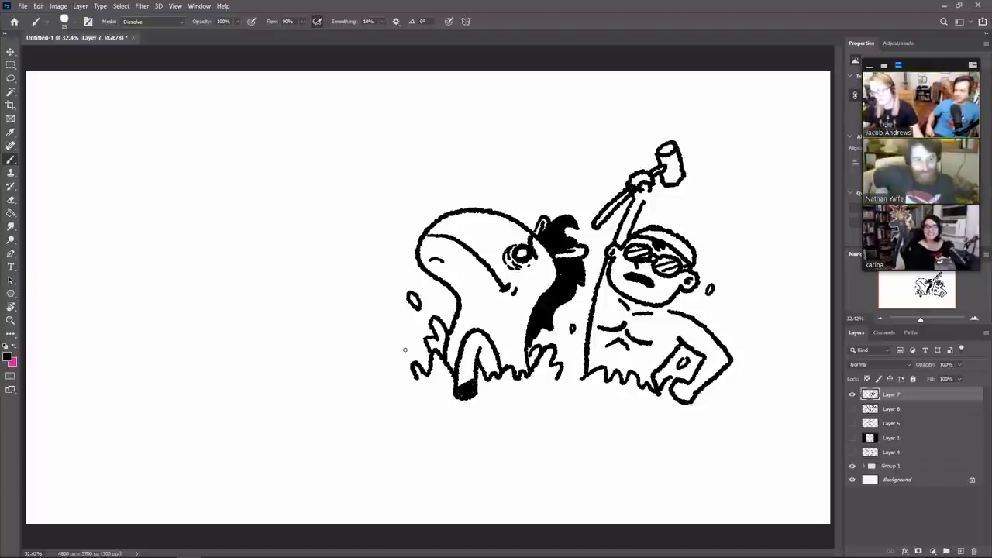
Step: Draw a second foreleg rising from the water in front of the horse, with a black hoof and a splash at its base, replacing the oversized first attempt
{"action": "mouse_move", "coordinate": [406, 359]}
{"action": "left_mouse_down"}
{"action": "mouse_move", "coordinate": [384, 286]}
{"action": "mouse_move", "coordinate": [397, 274]}
{"action": "left_mouse_up"}
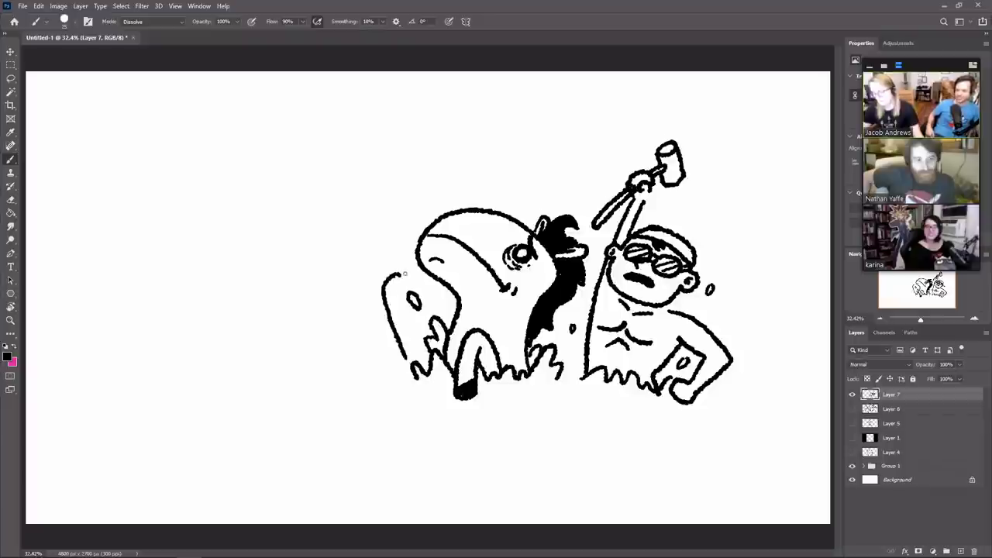
{"action": "key", "text": "ctrl+z"}
{"action": "mouse_move", "coordinate": [396, 366]}
{"action": "left_mouse_down"}
{"action": "mouse_move", "coordinate": [376, 309]}
{"action": "mouse_move", "coordinate": [392, 283]}
{"action": "mouse_move", "coordinate": [413, 363]}
{"action": "left_mouse_up"}
{"action": "mouse_move", "coordinate": [382, 308]}
{"action": "left_mouse_down"}
{"action": "mouse_move", "coordinate": [389, 288]}
{"action": "mouse_move", "coordinate": [381, 296]}
{"action": "mouse_move", "coordinate": [399, 370]}
{"action": "mouse_move", "coordinate": [403, 361]}
{"action": "mouse_move", "coordinate": [418, 369]}
{"action": "left_mouse_up"}
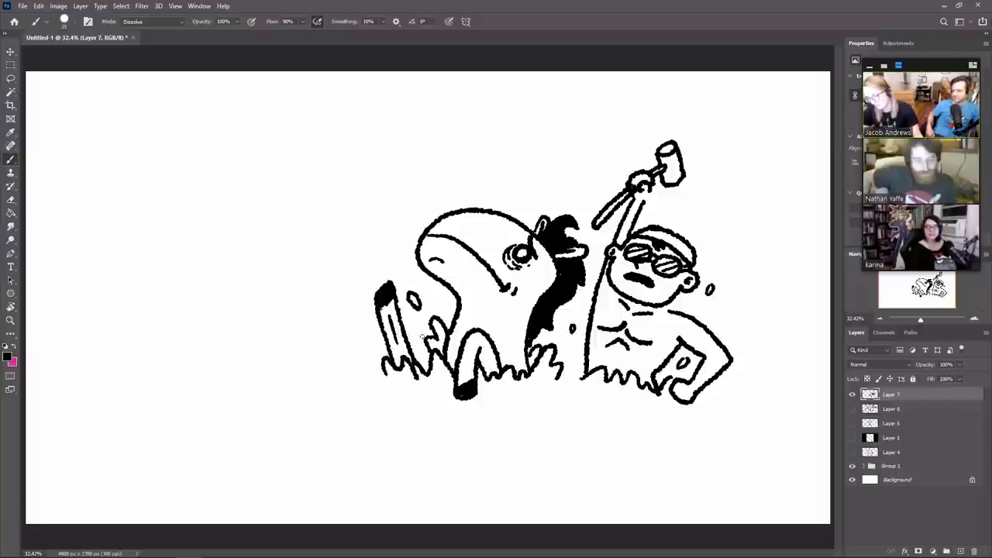
Step: Add another splash beside the horse's raised foreleg, and draw a curved band from the man's lowered hand to the splash behind the horse
{"action": "left_click_drag", "start_coordinate": [408, 329], "coordinate": [426, 368]}
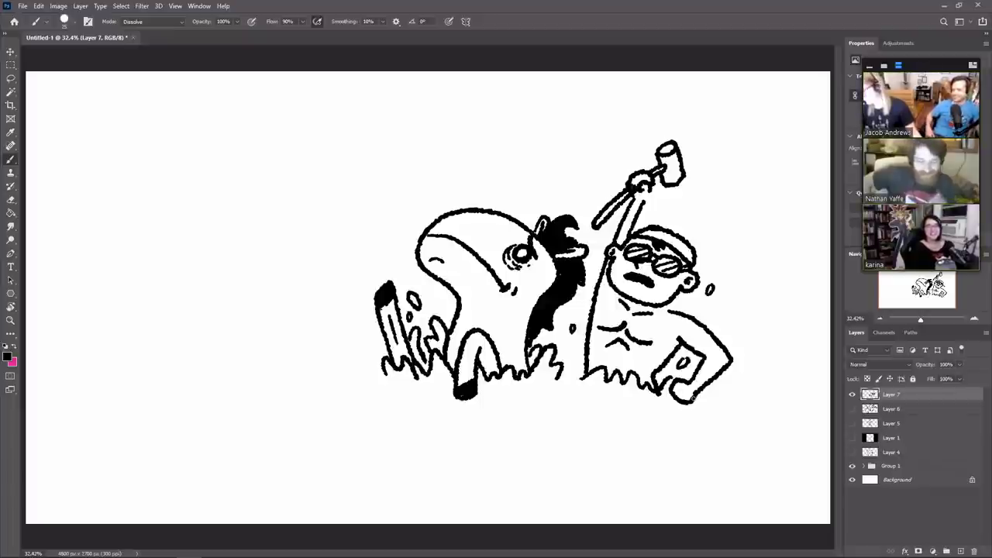
{"action": "mouse_move", "coordinate": [693, 398]}
{"action": "left_mouse_down"}
{"action": "mouse_move", "coordinate": [686, 417]}
{"action": "mouse_move", "coordinate": [573, 392]}
{"action": "mouse_move", "coordinate": [548, 369]}
{"action": "left_mouse_up"}
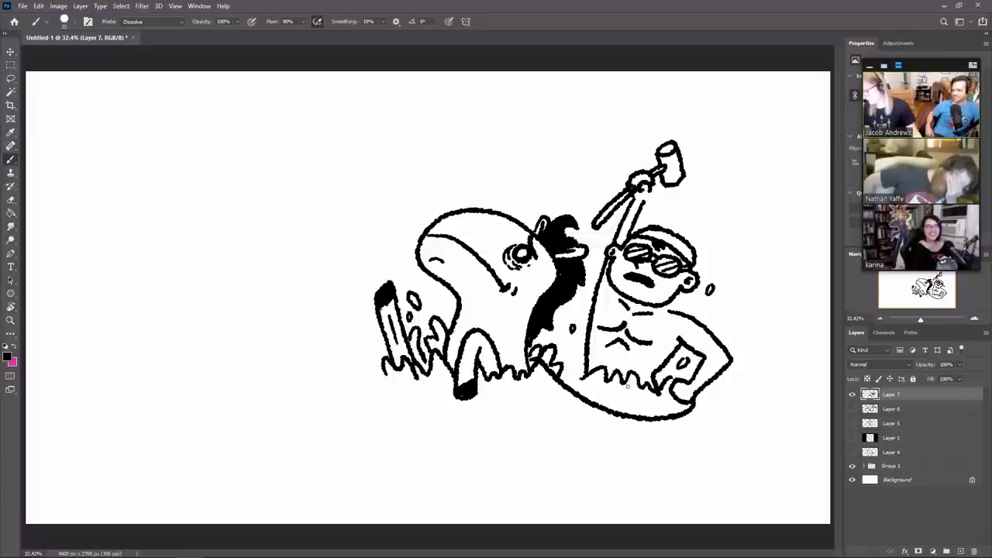
{"action": "left_click_drag", "start_coordinate": [690, 403], "coordinate": [634, 416]}
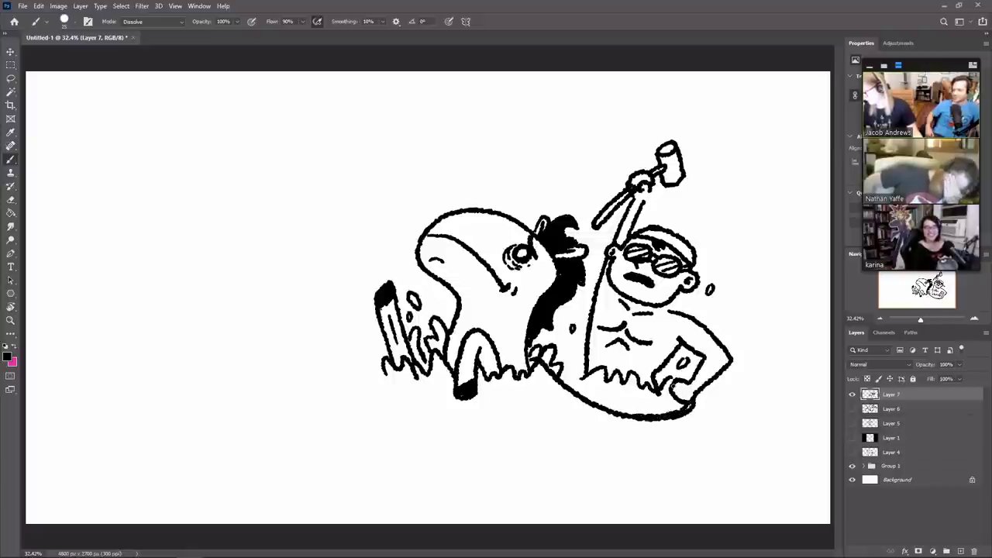
{"action": "mouse_move", "coordinate": [675, 385]}
{"action": "left_mouse_down"}
{"action": "mouse_move", "coordinate": [578, 377]}
{"action": "mouse_move", "coordinate": [541, 358]}
{"action": "mouse_move", "coordinate": [547, 387]}
{"action": "left_mouse_up"}
{"action": "key", "text": "e"}
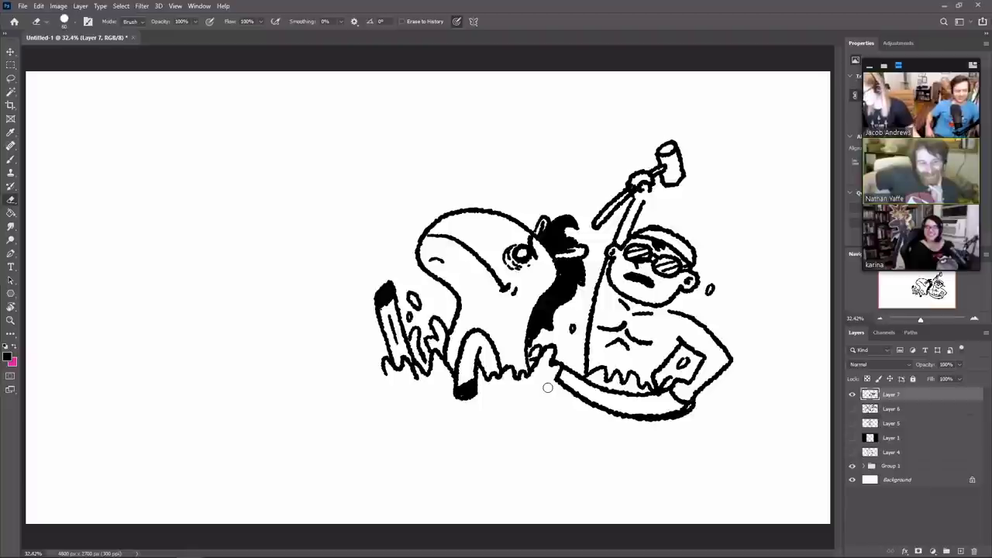
{"action": "key", "text": "b"}
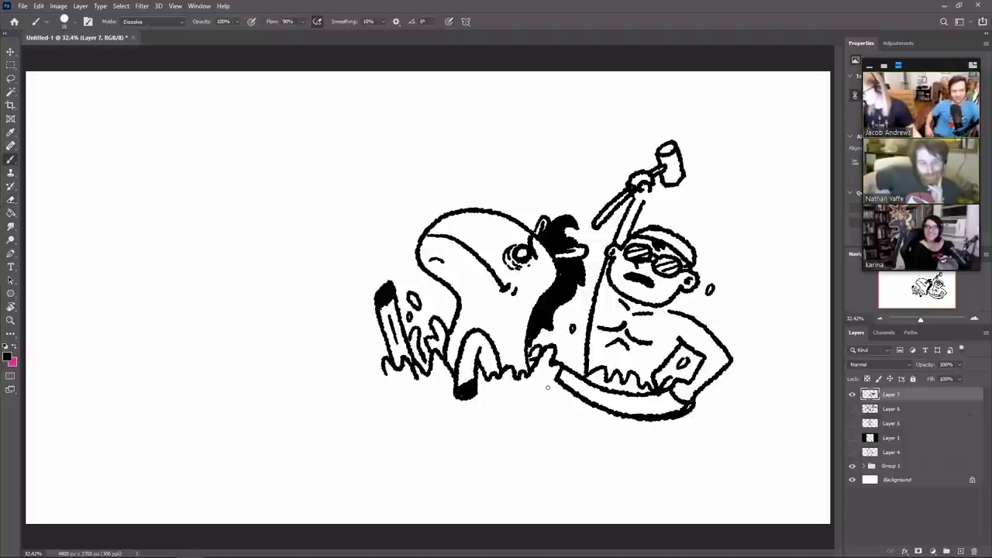
Step: Add two small marks to the mallet man's chest, and draw a small ball with curved seams in the air above the horse's nose
{"action": "left_click_drag", "start_coordinate": [668, 331], "coordinate": [658, 337]}
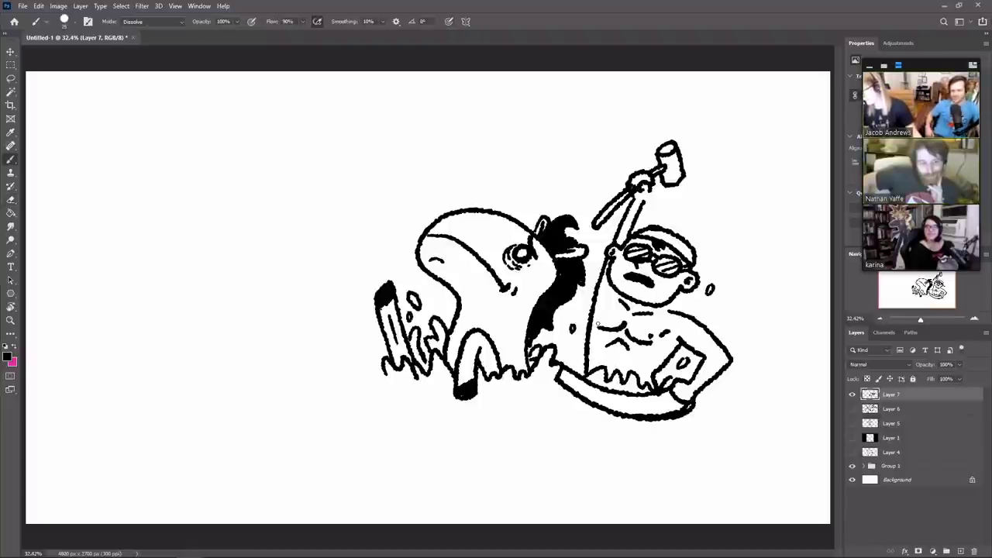
{"action": "left_click_drag", "start_coordinate": [597, 321], "coordinate": [602, 326]}
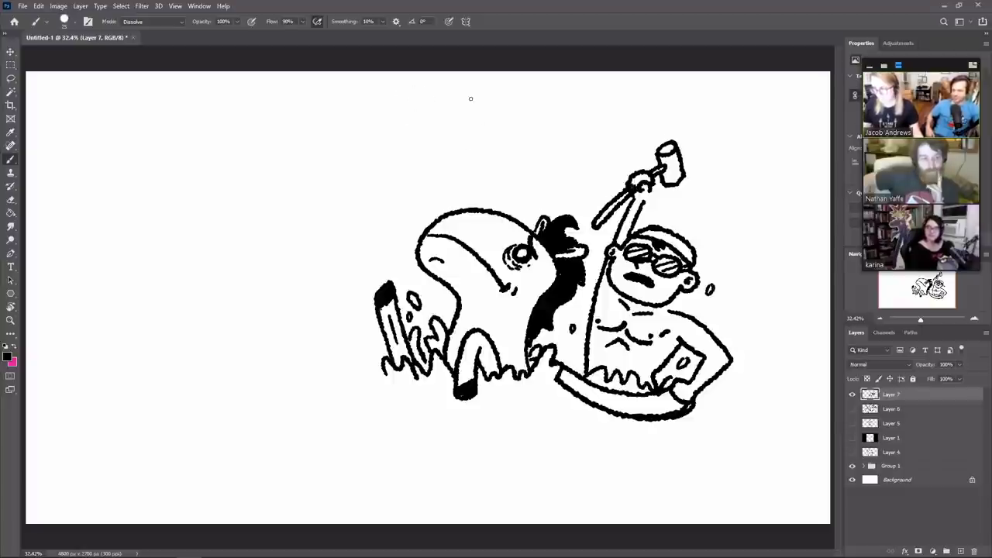
{"action": "key", "text": "e"}
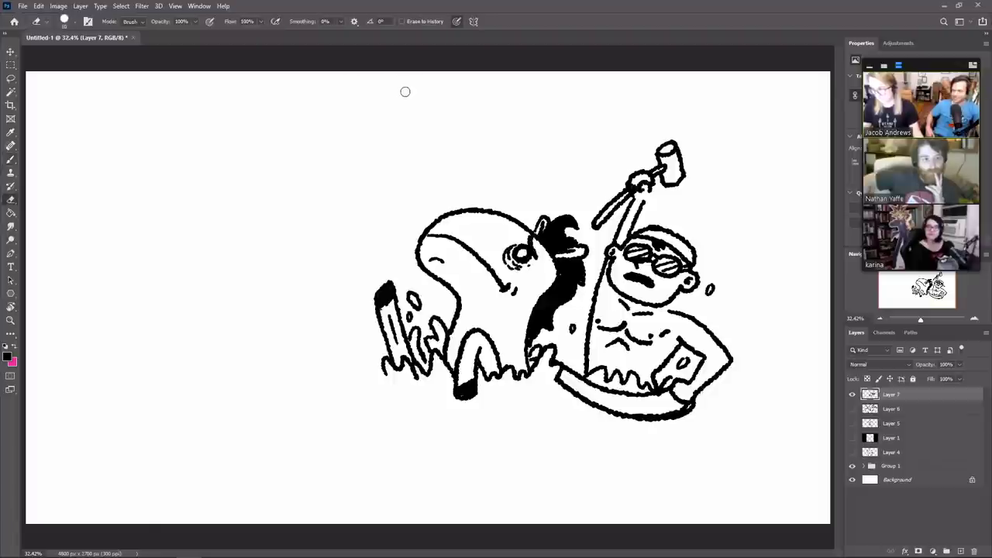
{"action": "key", "text": "b"}
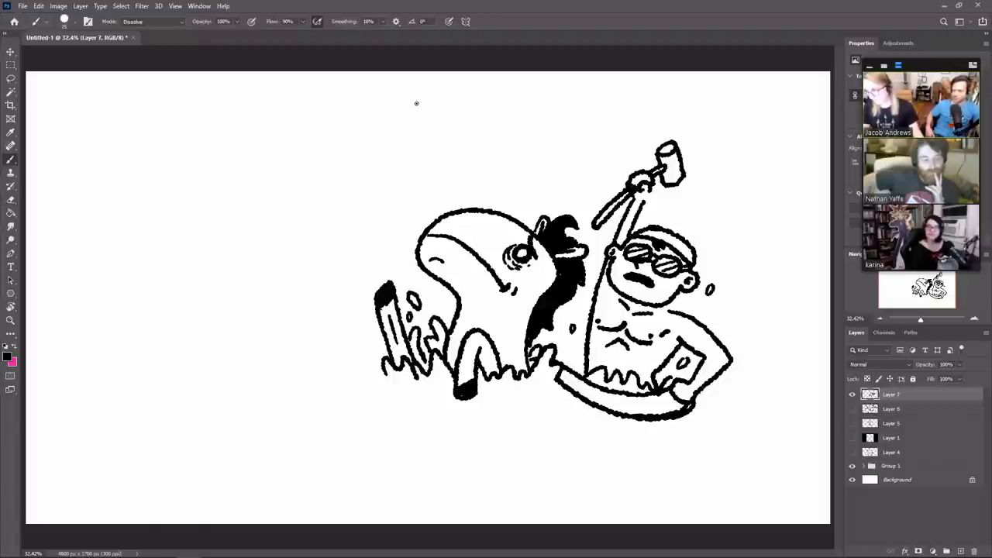
{"action": "mouse_move", "coordinate": [416, 103]}
{"action": "left_mouse_down"}
{"action": "mouse_move", "coordinate": [403, 113]}
{"action": "mouse_move", "coordinate": [411, 136]}
{"action": "mouse_move", "coordinate": [439, 127]}
{"action": "mouse_move", "coordinate": [436, 108]}
{"action": "mouse_move", "coordinate": [403, 112]}
{"action": "mouse_move", "coordinate": [423, 111]}
{"action": "mouse_move", "coordinate": [432, 134]}
{"action": "mouse_move", "coordinate": [429, 113]}
{"action": "mouse_move", "coordinate": [439, 121]}
{"action": "left_mouse_up"}
{"action": "key", "text": "e"}
{"action": "key", "text": "b"}
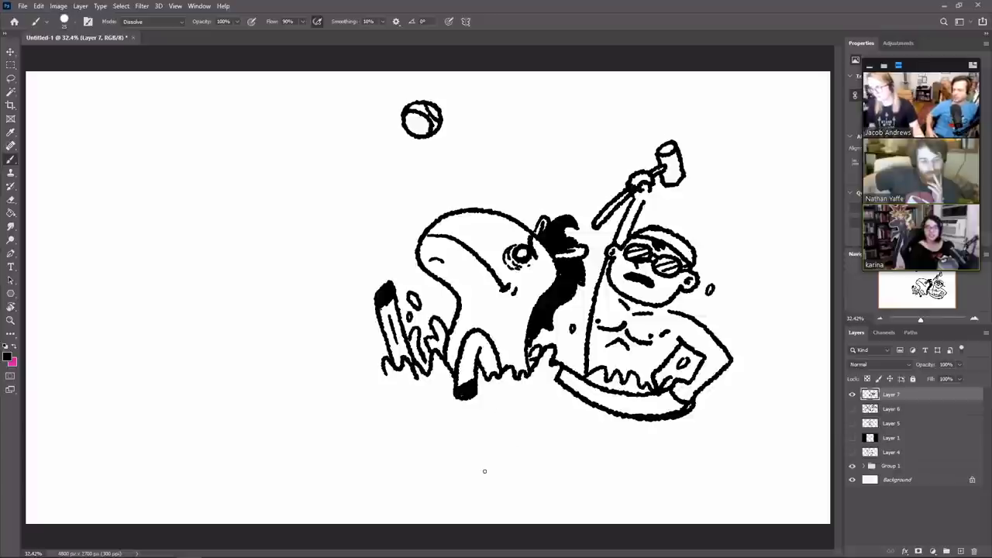
Step: Move the whole drawing to the right and slightly down, leaving more empty canvas in front of the horse
{"action": "key", "text": "v"}
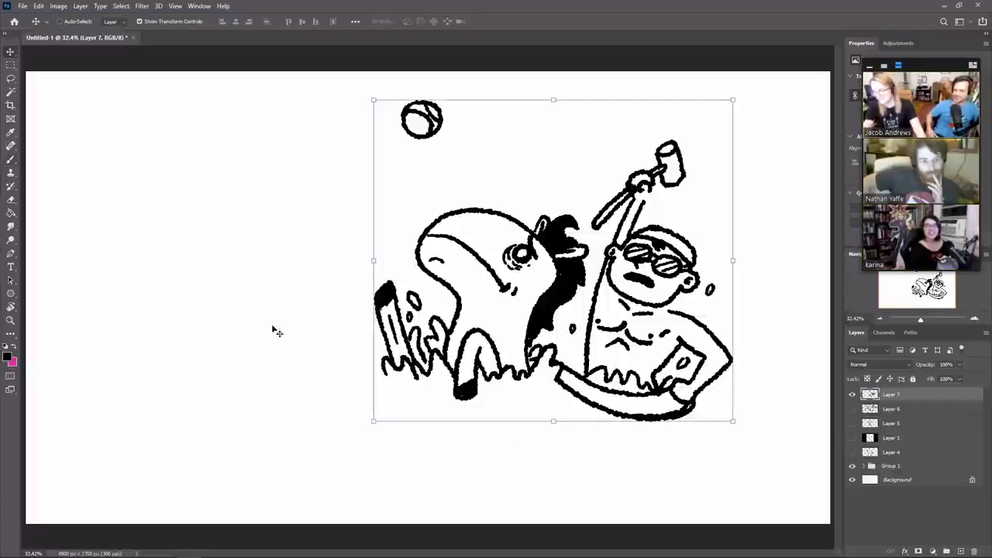
{"action": "left_click_drag", "start_coordinate": [575, 321], "coordinate": [637, 332]}
{"action": "key", "text": "b"}
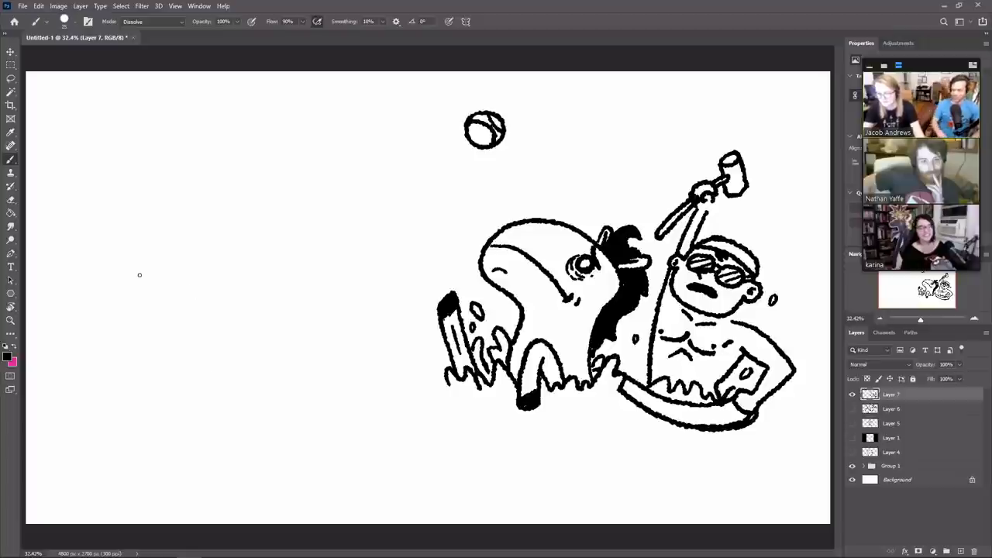
Step: Draw a long-faced man's head in the empty space facing the horse, with a swim cap, scowling eyes, long nose, small mouth and two ears
{"action": "mouse_move", "coordinate": [141, 278]}
{"action": "left_mouse_down"}
{"action": "mouse_move", "coordinate": [181, 288]}
{"action": "mouse_move", "coordinate": [196, 275]}
{"action": "mouse_move", "coordinate": [173, 194]}
{"action": "mouse_move", "coordinate": [137, 189]}
{"action": "mouse_move", "coordinate": [121, 214]}
{"action": "mouse_move", "coordinate": [126, 246]}
{"action": "left_mouse_up"}
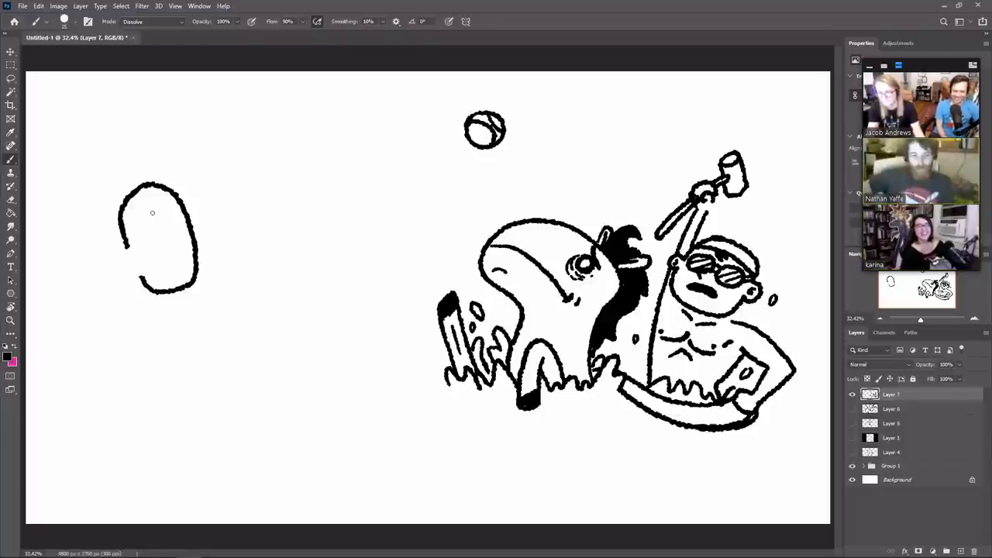
{"action": "left_click_drag", "start_coordinate": [134, 217], "coordinate": [170, 197]}
{"action": "mouse_move", "coordinate": [120, 223]}
{"action": "left_mouse_down"}
{"action": "mouse_move", "coordinate": [142, 201]}
{"action": "mouse_move", "coordinate": [178, 197]}
{"action": "left_mouse_up"}
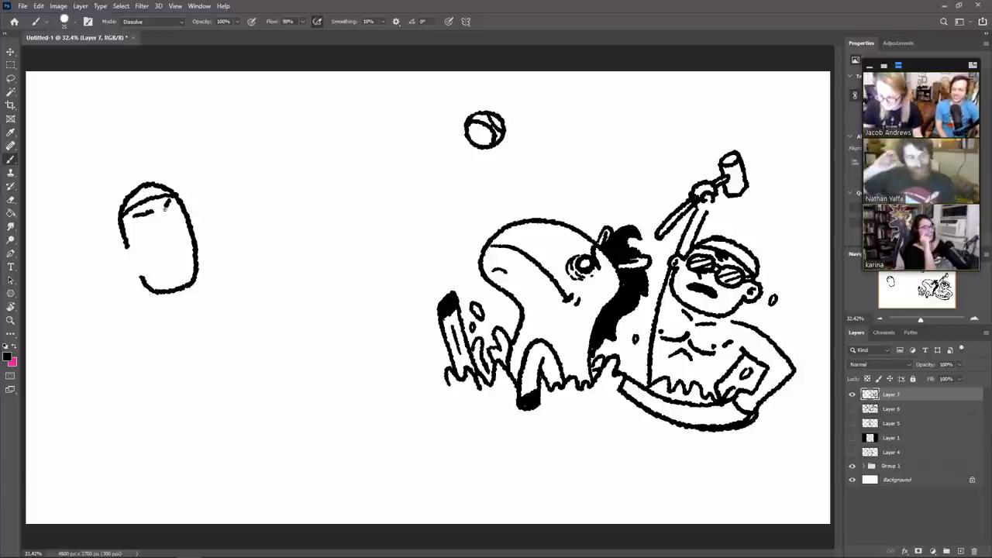
{"action": "left_click_drag", "start_coordinate": [166, 204], "coordinate": [168, 253]}
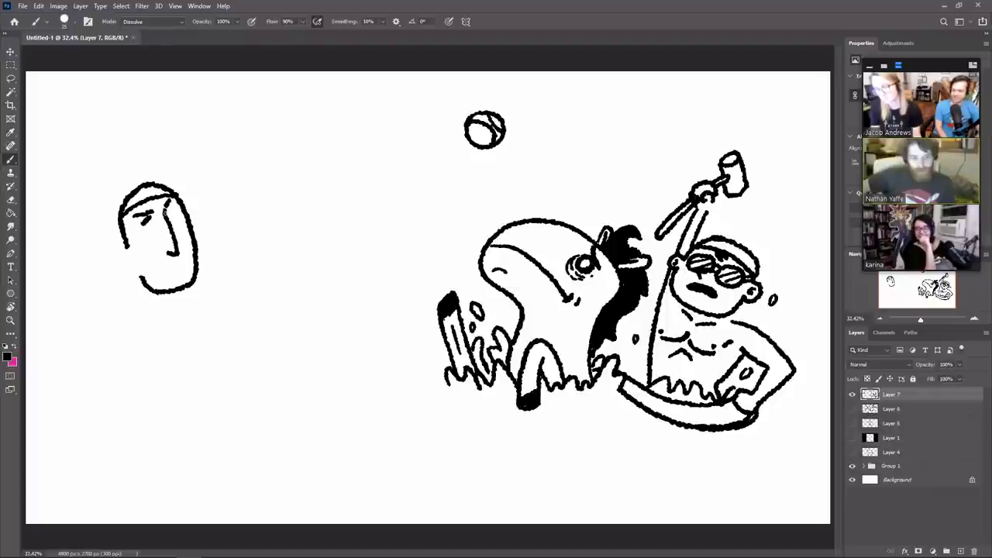
{"action": "mouse_move", "coordinate": [165, 212]}
{"action": "left_mouse_down"}
{"action": "mouse_move", "coordinate": [174, 214]}
{"action": "mouse_move", "coordinate": [151, 234]}
{"action": "left_mouse_up"}
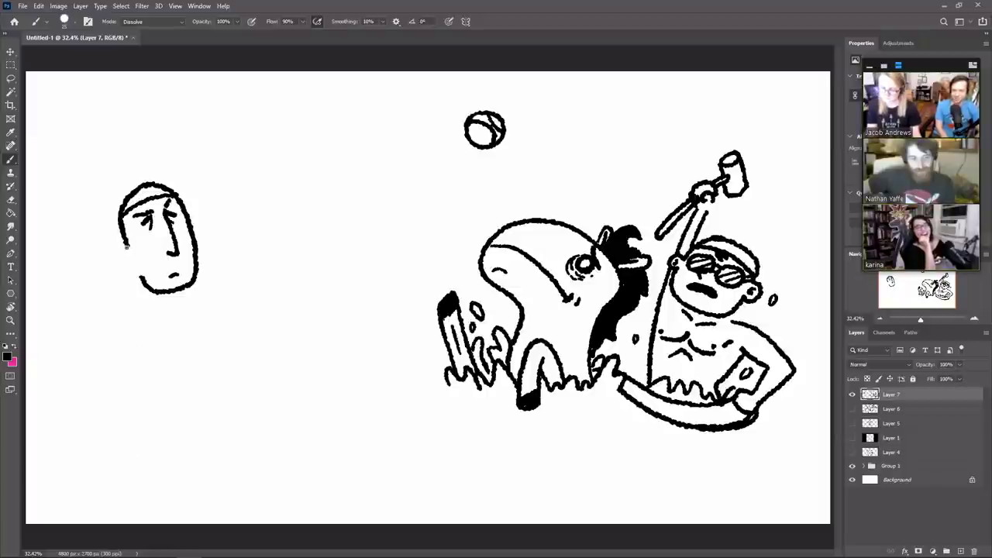
{"action": "mouse_move", "coordinate": [126, 245]}
{"action": "left_mouse_down"}
{"action": "mouse_move", "coordinate": [122, 271]}
{"action": "mouse_move", "coordinate": [145, 273]}
{"action": "left_mouse_up"}
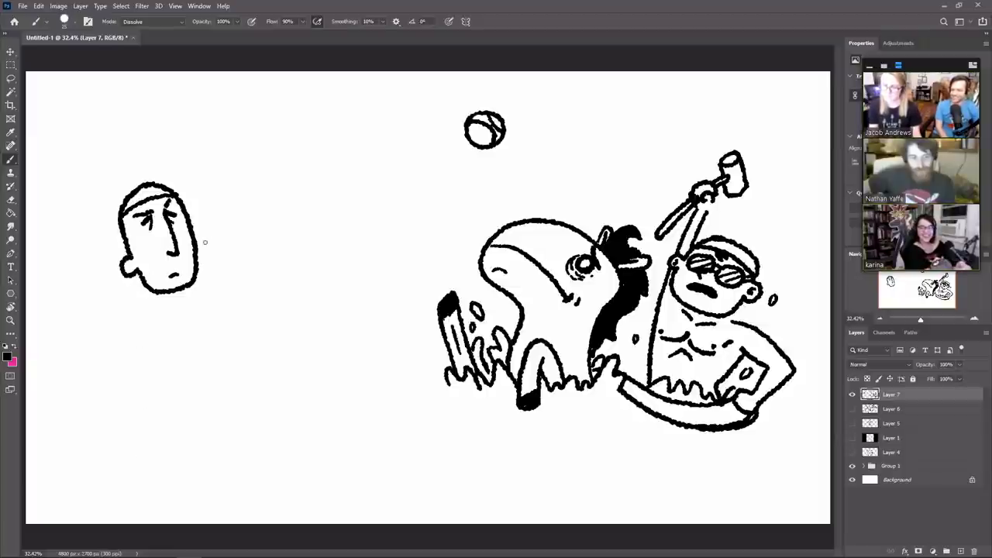
{"action": "mouse_move", "coordinate": [194, 242]}
{"action": "left_mouse_down"}
{"action": "mouse_move", "coordinate": [206, 250]}
{"action": "mouse_move", "coordinate": [198, 263]}
{"action": "left_mouse_up"}
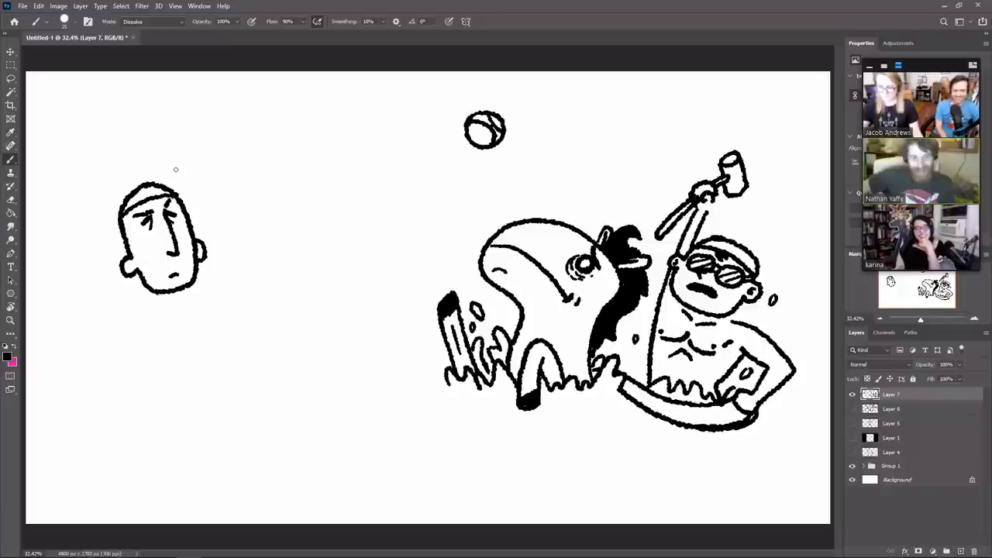
Step: Draw the capped man's arm raised straight up behind his head, ending in an open hand with a thumb and finger lines
{"action": "left_click_drag", "start_coordinate": [157, 184], "coordinate": [130, 128]}
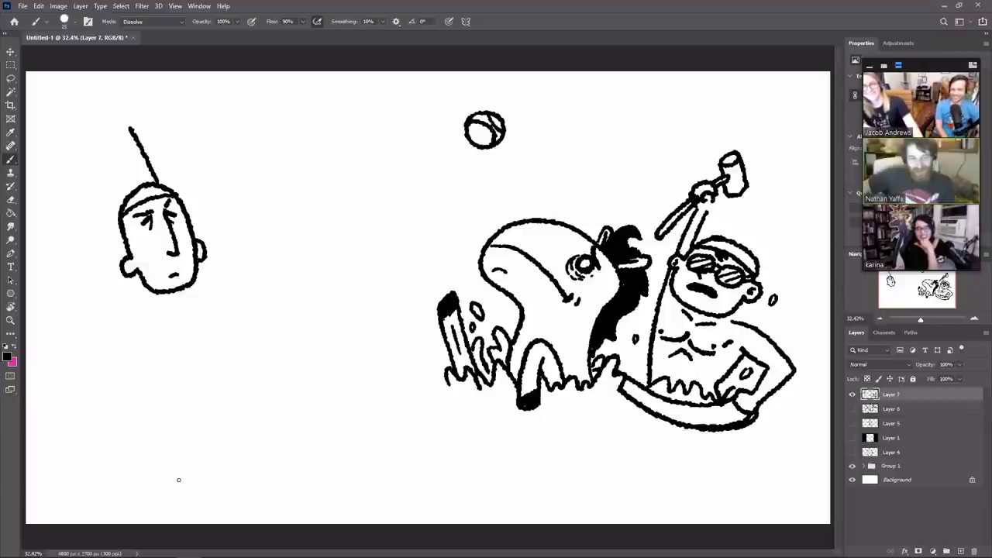
{"action": "left_click_drag", "start_coordinate": [138, 127], "coordinate": [169, 188]}
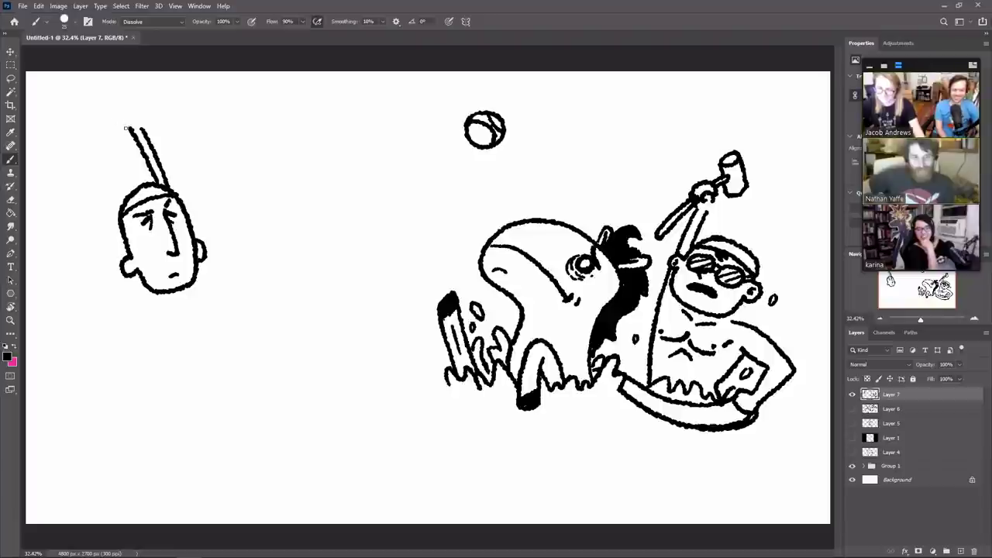
{"action": "mouse_move", "coordinate": [126, 127]}
{"action": "left_mouse_down"}
{"action": "mouse_move", "coordinate": [117, 116]}
{"action": "mouse_move", "coordinate": [117, 101]}
{"action": "mouse_move", "coordinate": [129, 102]}
{"action": "mouse_move", "coordinate": [116, 103]}
{"action": "mouse_move", "coordinate": [130, 128]}
{"action": "mouse_move", "coordinate": [107, 113]}
{"action": "mouse_move", "coordinate": [115, 90]}
{"action": "mouse_move", "coordinate": [139, 81]}
{"action": "mouse_move", "coordinate": [152, 103]}
{"action": "mouse_move", "coordinate": [140, 135]}
{"action": "left_mouse_up"}
{"action": "key", "text": "e"}
{"action": "key", "text": "b"}
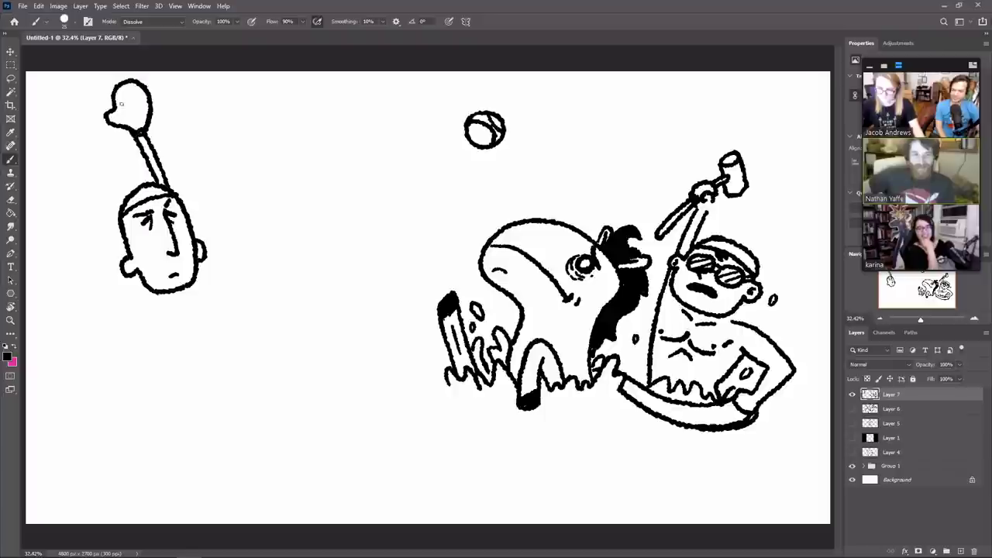
{"action": "mouse_move", "coordinate": [124, 104]}
{"action": "left_mouse_down"}
{"action": "mouse_move", "coordinate": [124, 84]}
{"action": "mouse_move", "coordinate": [143, 93]}
{"action": "mouse_move", "coordinate": [124, 111]}
{"action": "left_mouse_up"}
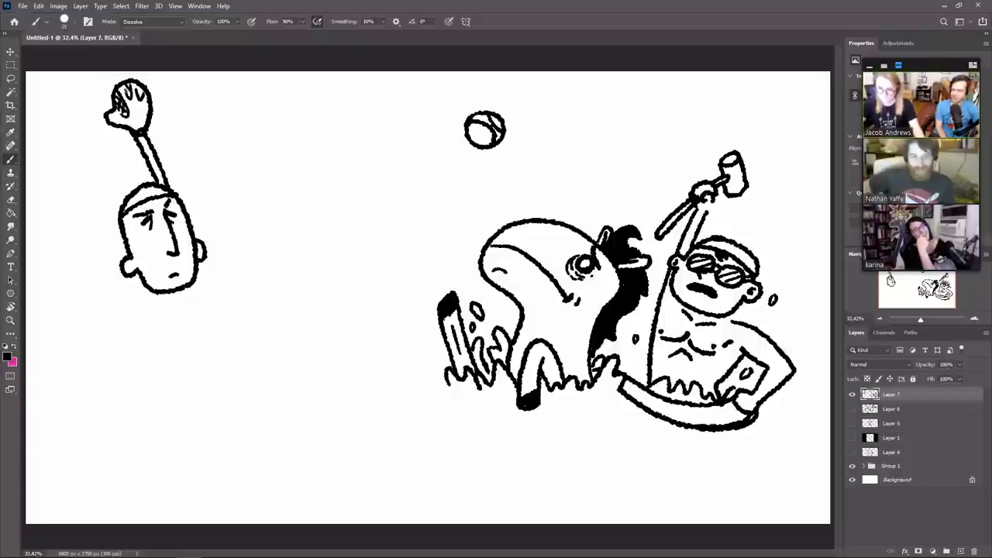
{"action": "left_click_drag", "start_coordinate": [137, 88], "coordinate": [144, 90]}
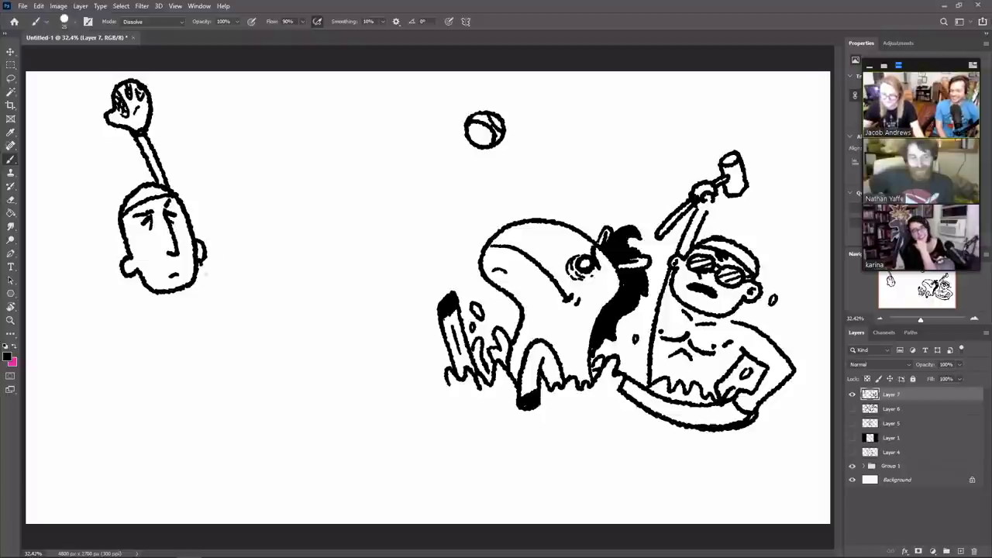
Step: Draw one side of the capped man's torso, trimming its lower end, and add his other arm bent downward with a closed hand
{"action": "mouse_move", "coordinate": [200, 263]}
{"action": "left_mouse_down"}
{"action": "mouse_move", "coordinate": [220, 333]}
{"action": "mouse_move", "coordinate": [214, 396]}
{"action": "left_mouse_up"}
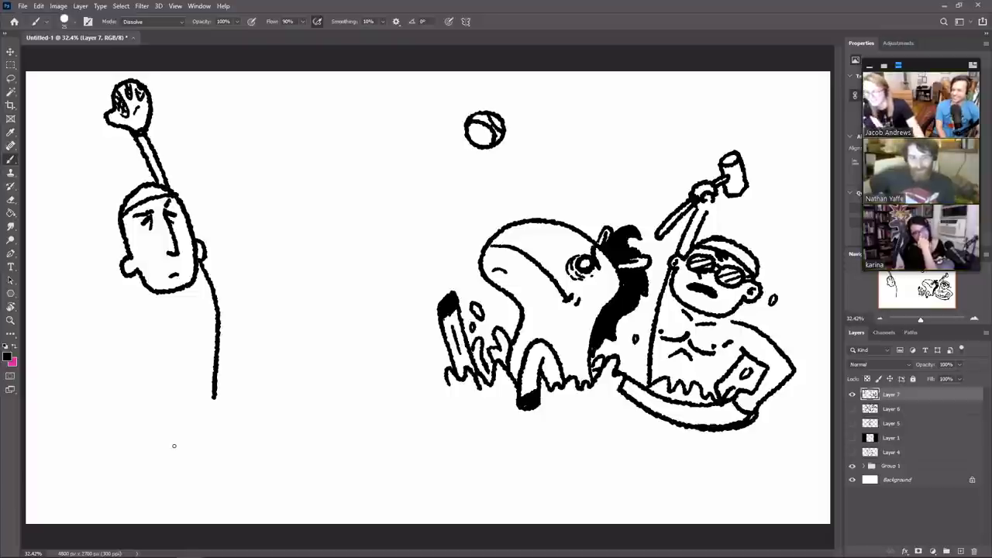
{"action": "key", "text": "e"}
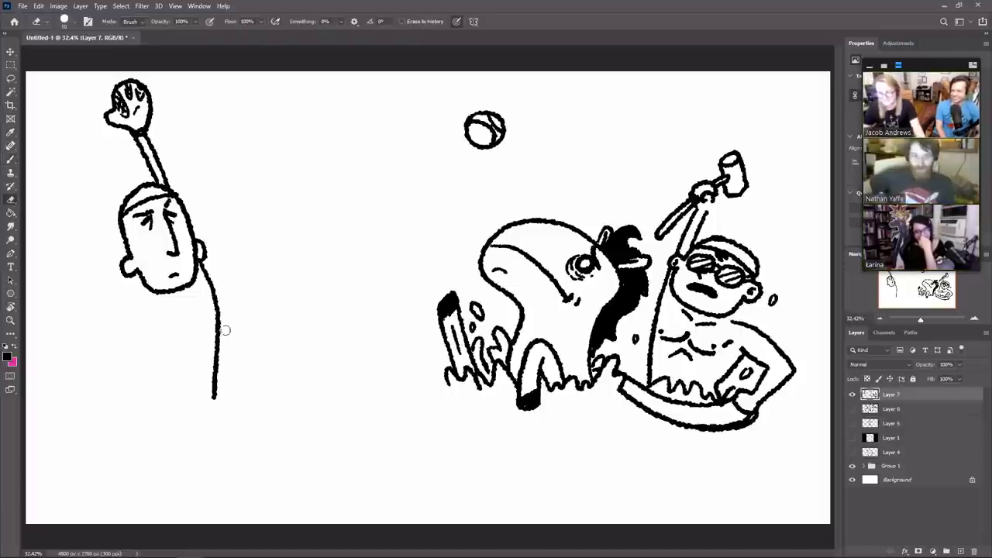
{"action": "left_click_drag", "start_coordinate": [216, 379], "coordinate": [217, 396]}
{"action": "key", "text": "b"}
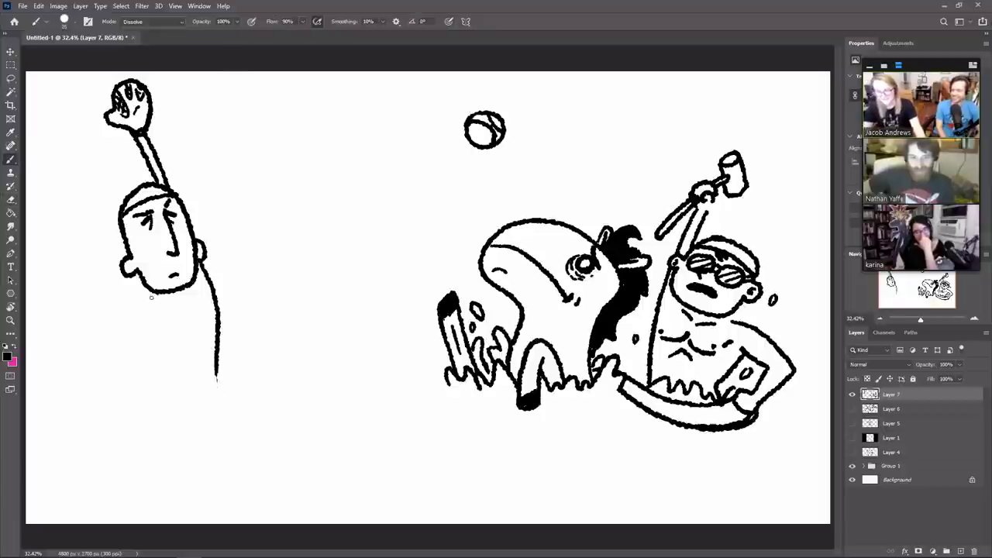
{"action": "mouse_move", "coordinate": [161, 296]}
{"action": "left_mouse_down"}
{"action": "mouse_move", "coordinate": [152, 287]}
{"action": "mouse_move", "coordinate": [121, 295]}
{"action": "mouse_move", "coordinate": [101, 333]}
{"action": "mouse_move", "coordinate": [97, 358]}
{"action": "mouse_move", "coordinate": [119, 391]}
{"action": "mouse_move", "coordinate": [123, 348]}
{"action": "mouse_move", "coordinate": [147, 397]}
{"action": "left_mouse_up"}
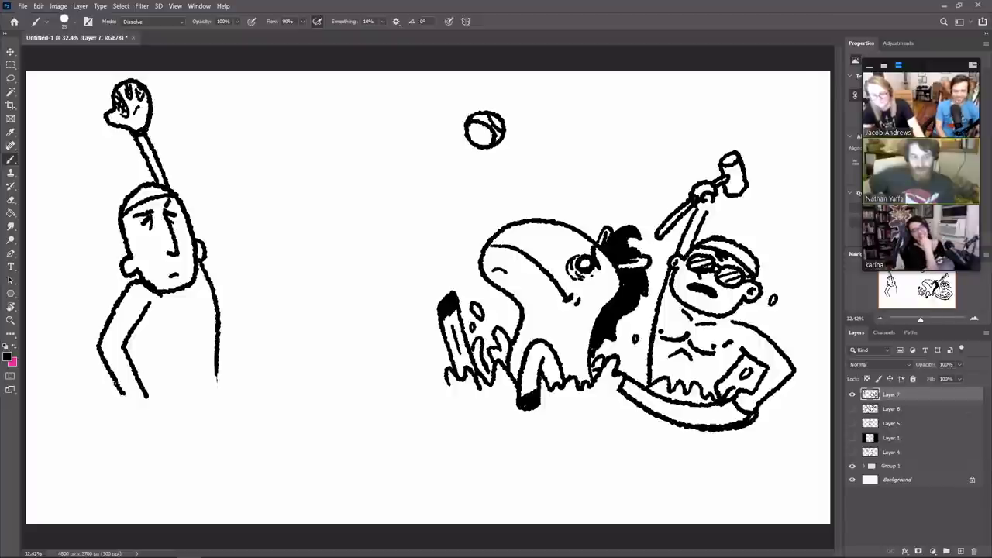
{"action": "mouse_move", "coordinate": [126, 397]}
{"action": "left_mouse_down"}
{"action": "mouse_move", "coordinate": [121, 423]}
{"action": "mouse_move", "coordinate": [158, 421]}
{"action": "mouse_move", "coordinate": [160, 408]}
{"action": "mouse_move", "coordinate": [160, 418]}
{"action": "left_mouse_up"}
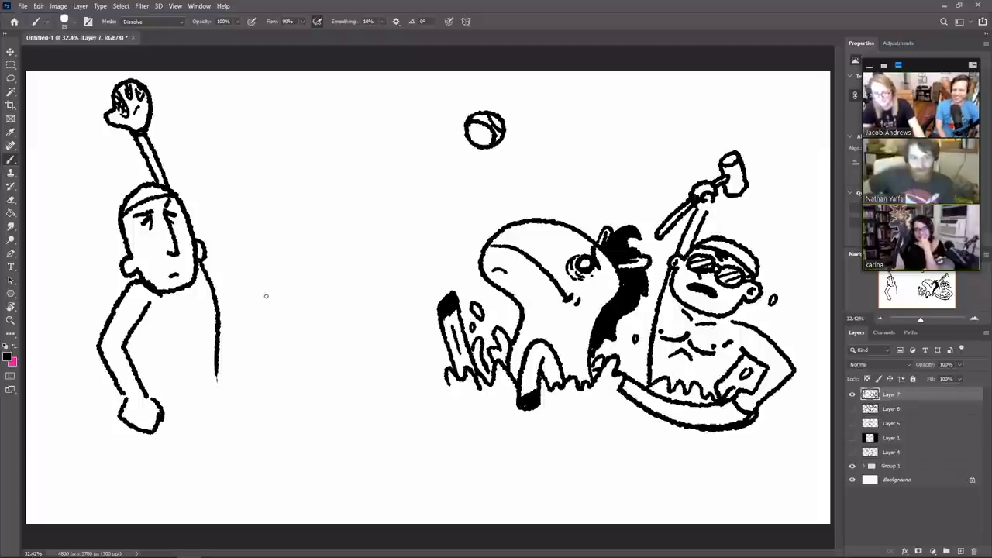
Step: Discard the stray arc beside the capped man, draw the other side of his torso inside the bent arm, and add collarbone marks
{"action": "mouse_move", "coordinate": [260, 373]}
{"action": "left_mouse_down"}
{"action": "mouse_move", "coordinate": [278, 335]}
{"action": "mouse_move", "coordinate": [303, 318]}
{"action": "mouse_move", "coordinate": [345, 333]}
{"action": "left_mouse_up"}
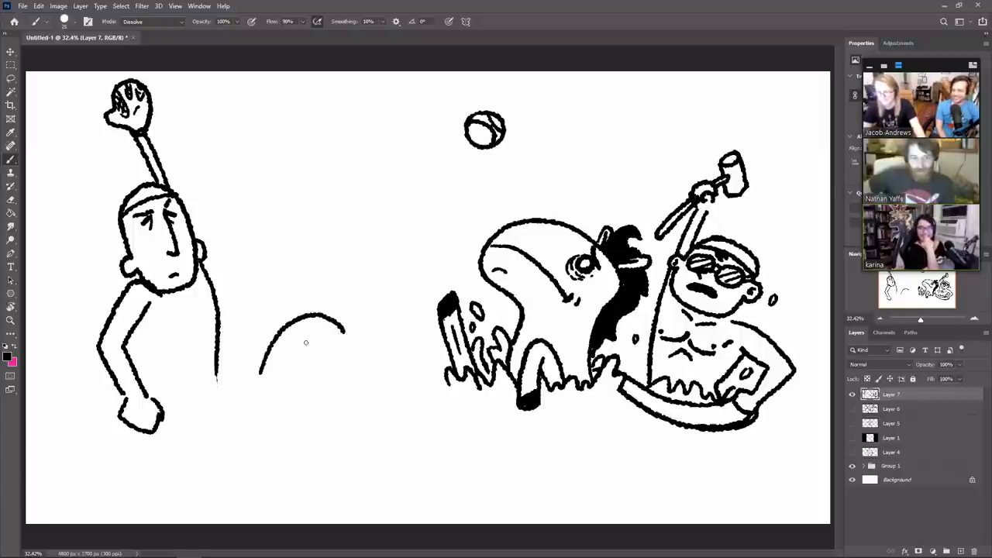
{"action": "key", "text": "ctrl+z"}
{"action": "left_click_drag", "start_coordinate": [142, 320], "coordinate": [167, 385]}
{"action": "mouse_move", "coordinate": [191, 293]}
{"action": "left_mouse_down"}
{"action": "mouse_move", "coordinate": [200, 314]}
{"action": "mouse_move", "coordinate": [179, 321]}
{"action": "left_mouse_up"}
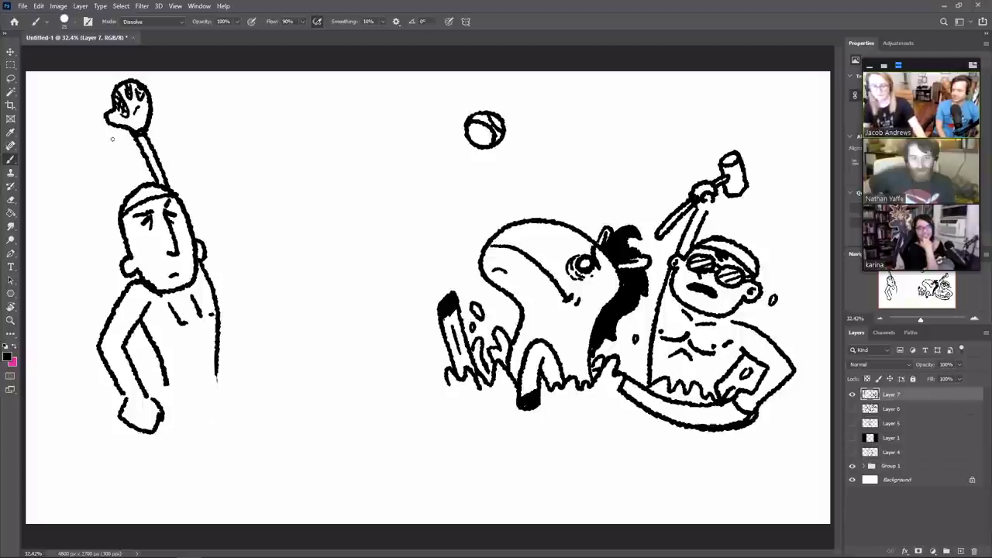
Step: Shift the whole drawing a little right and down to make room behind the capped man
{"action": "key", "text": "v"}
{"action": "left_click_drag", "start_coordinate": [623, 305], "coordinate": [646, 333]}
{"action": "key", "text": "b"}
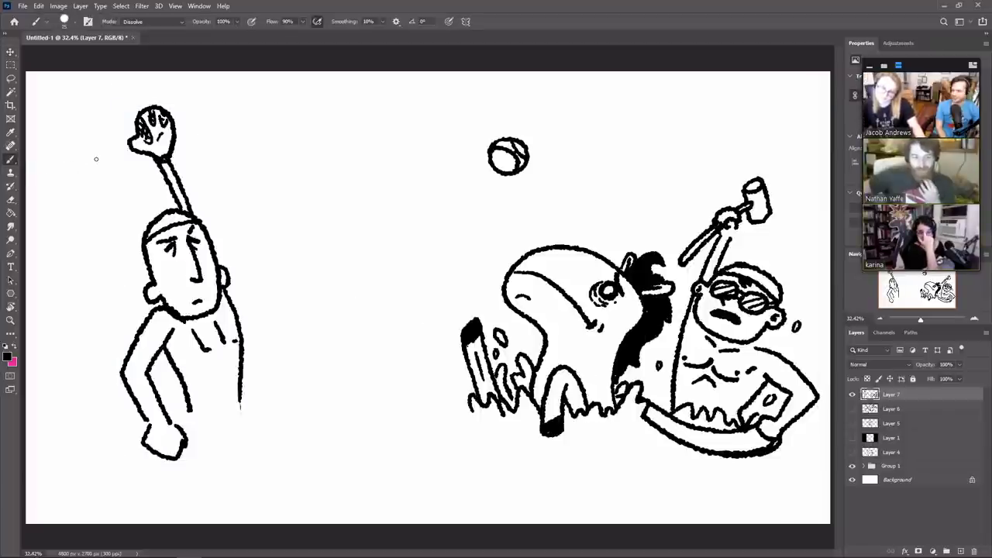
Step: Draw the goal behind the capped goalkeeper, with a crossbar running off the canvas edge and an upright post made of parallel lines
{"action": "left_click_drag", "start_coordinate": [96, 159], "coordinate": [22, 145]}
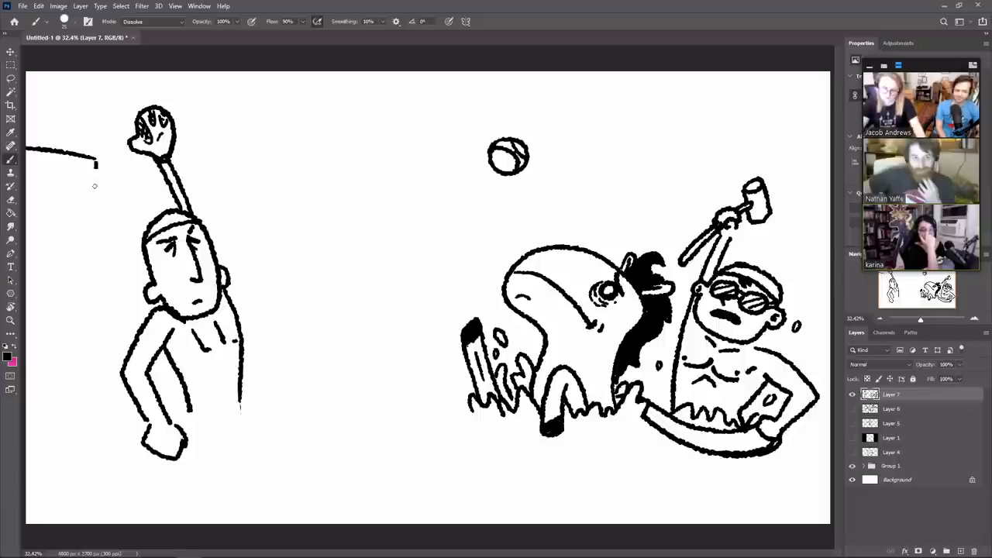
{"action": "left_click_drag", "start_coordinate": [96, 165], "coordinate": [84, 399]}
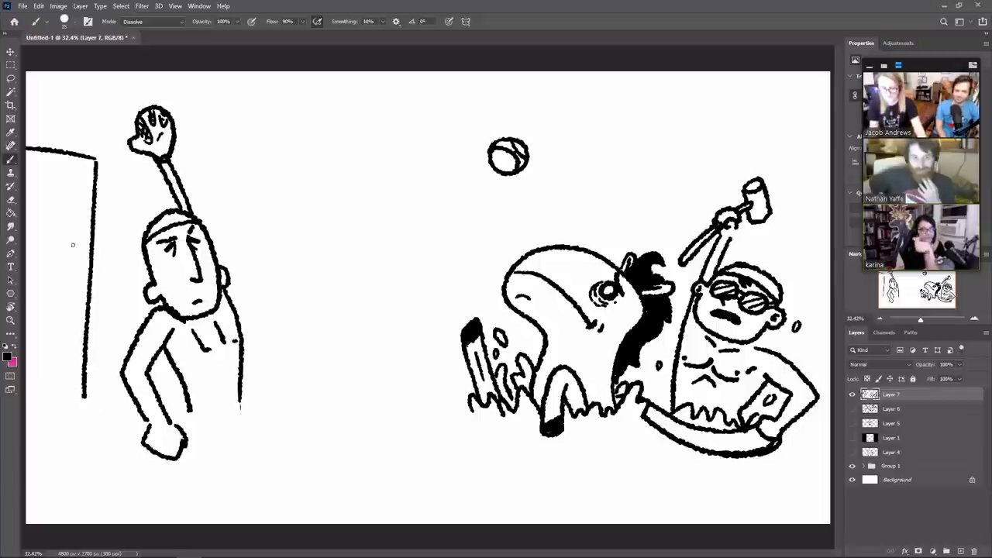
{"action": "left_click_drag", "start_coordinate": [87, 166], "coordinate": [80, 399]}
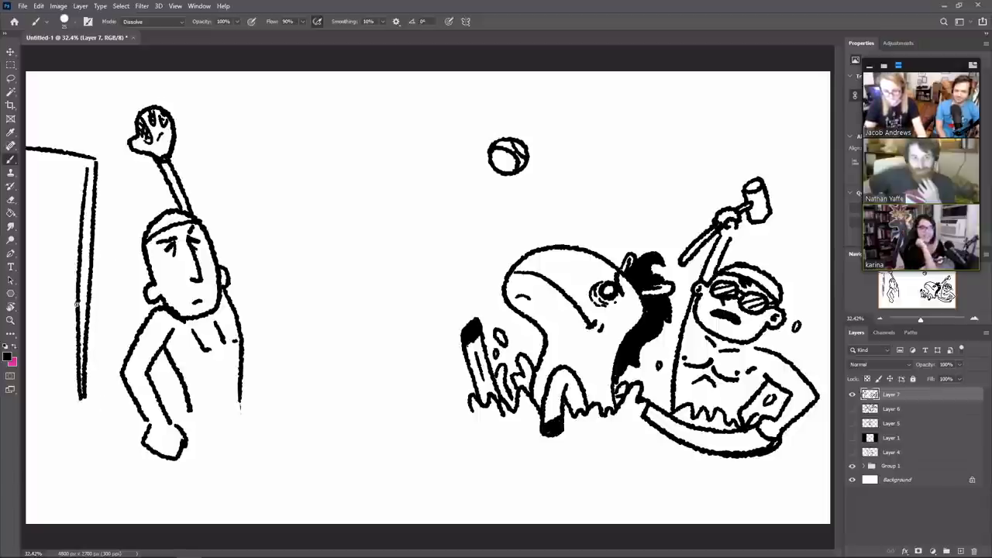
{"action": "mouse_move", "coordinate": [88, 165]}
{"action": "left_mouse_down"}
{"action": "mouse_move", "coordinate": [31, 146]}
{"action": "mouse_move", "coordinate": [74, 184]}
{"action": "mouse_move", "coordinate": [69, 401]}
{"action": "left_mouse_up"}
Step: Fill the inside of the goal with curved, sweeping net lines and short cross strokes near its upper corner
{"action": "mouse_move", "coordinate": [75, 172]}
{"action": "left_mouse_down"}
{"action": "mouse_move", "coordinate": [26, 168]}
{"action": "mouse_move", "coordinate": [33, 229]}
{"action": "left_mouse_up"}
{"action": "left_click_drag", "start_coordinate": [70, 186], "coordinate": [32, 267]}
{"action": "left_click_drag", "start_coordinate": [70, 203], "coordinate": [37, 275]}
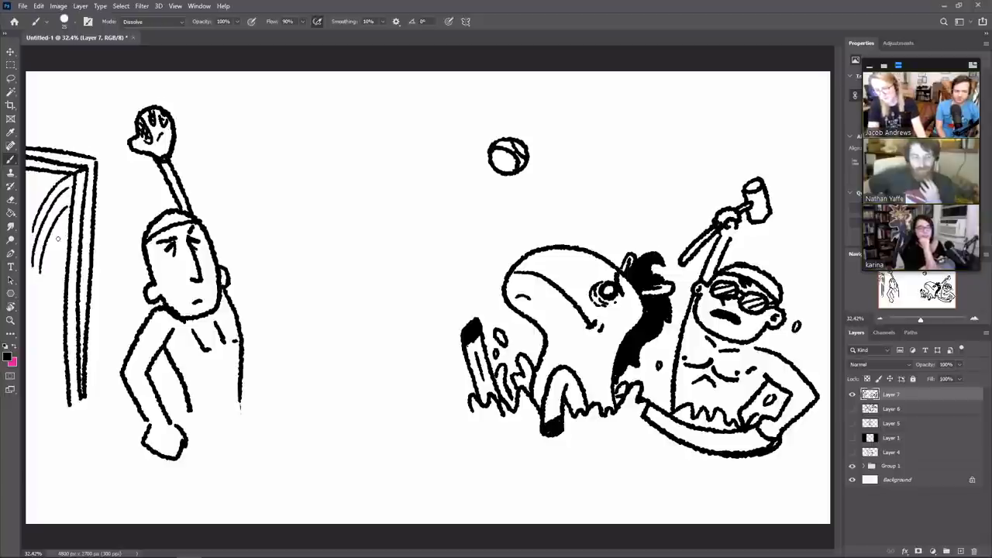
{"action": "left_click_drag", "start_coordinate": [67, 231], "coordinate": [33, 307]}
{"action": "left_click_drag", "start_coordinate": [62, 249], "coordinate": [32, 344]}
{"action": "left_click_drag", "start_coordinate": [50, 312], "coordinate": [32, 372]}
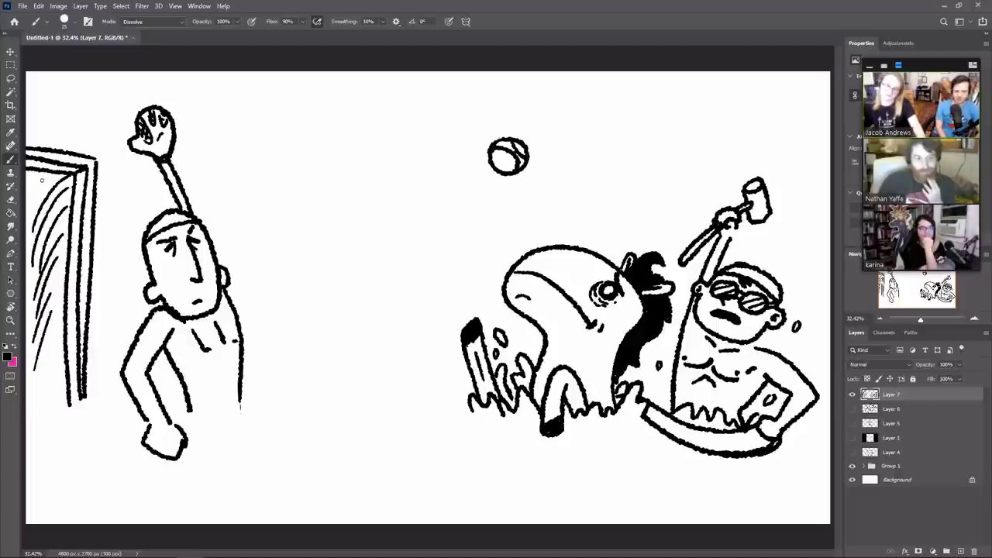
{"action": "mouse_move", "coordinate": [27, 204]}
{"action": "left_mouse_down"}
{"action": "mouse_move", "coordinate": [10, 222]}
{"action": "mouse_move", "coordinate": [31, 193]}
{"action": "left_mouse_up"}
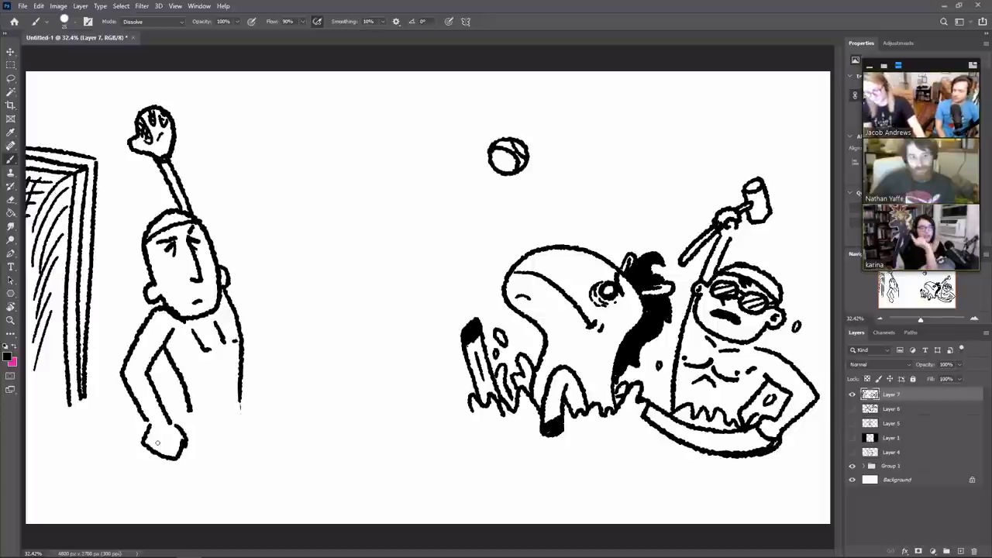
Step: Rework the goalkeeper's lowered hand into a fist with a curled thumb, and add a small curved mark on his chest
{"action": "key", "text": "e"}
{"action": "mouse_move", "coordinate": [183, 439]}
{"action": "left_mouse_down"}
{"action": "mouse_move", "coordinate": [175, 457]}
{"action": "mouse_move", "coordinate": [181, 444]}
{"action": "left_mouse_up"}
{"action": "key", "text": "b"}
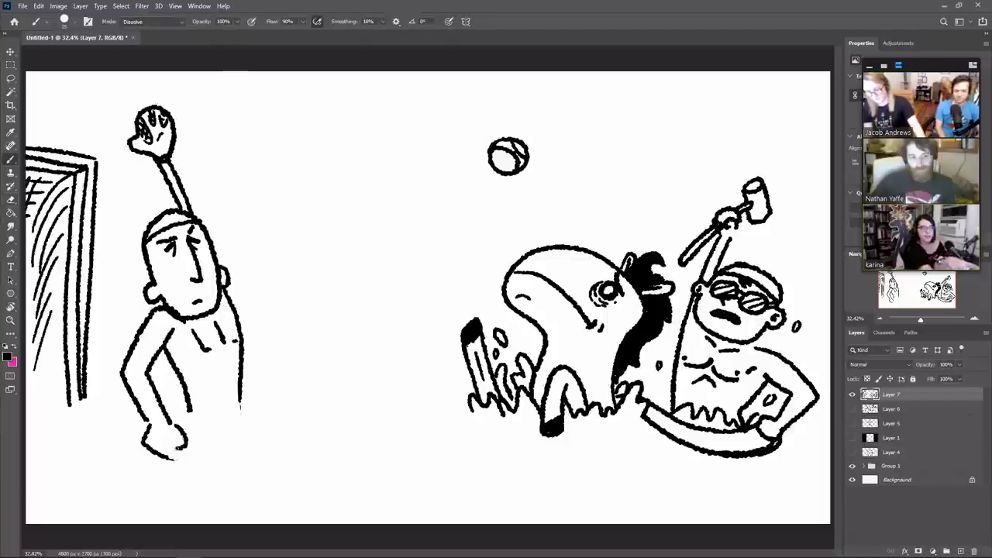
{"action": "mouse_move", "coordinate": [175, 450]}
{"action": "left_mouse_down"}
{"action": "mouse_move", "coordinate": [172, 442]}
{"action": "mouse_move", "coordinate": [171, 451]}
{"action": "left_mouse_up"}
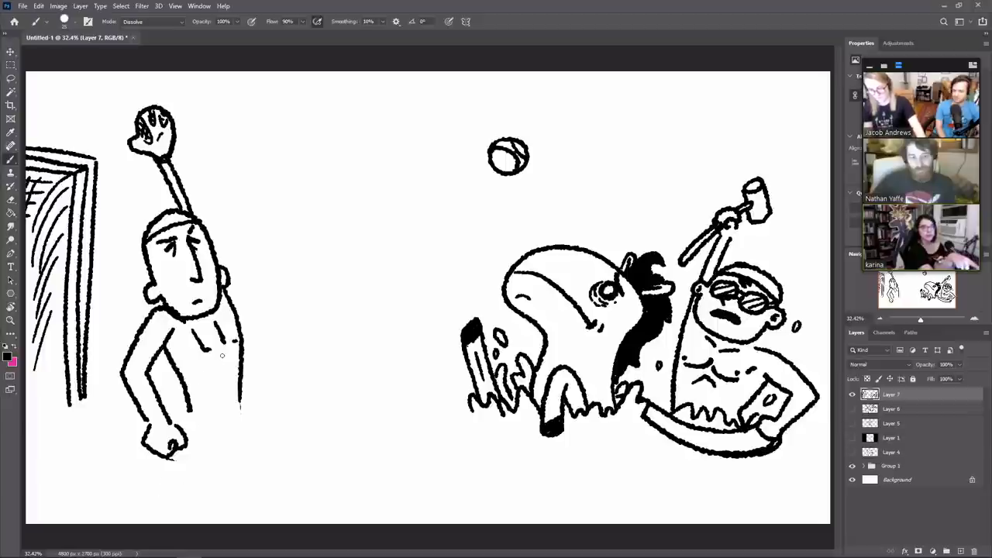
{"action": "left_click_drag", "start_coordinate": [230, 364], "coordinate": [220, 365]}
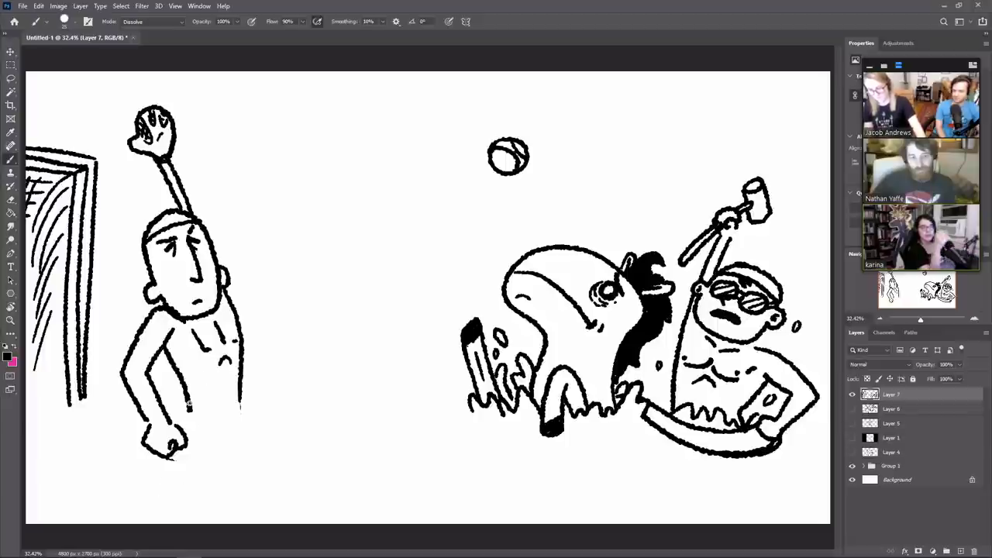
Step: Draw a jagged waterline across the goalkeeper's waist, discarding the stray stroke beside him, and add splash droplets around his body
{"action": "left_click_drag", "start_coordinate": [189, 402], "coordinate": [192, 411]}
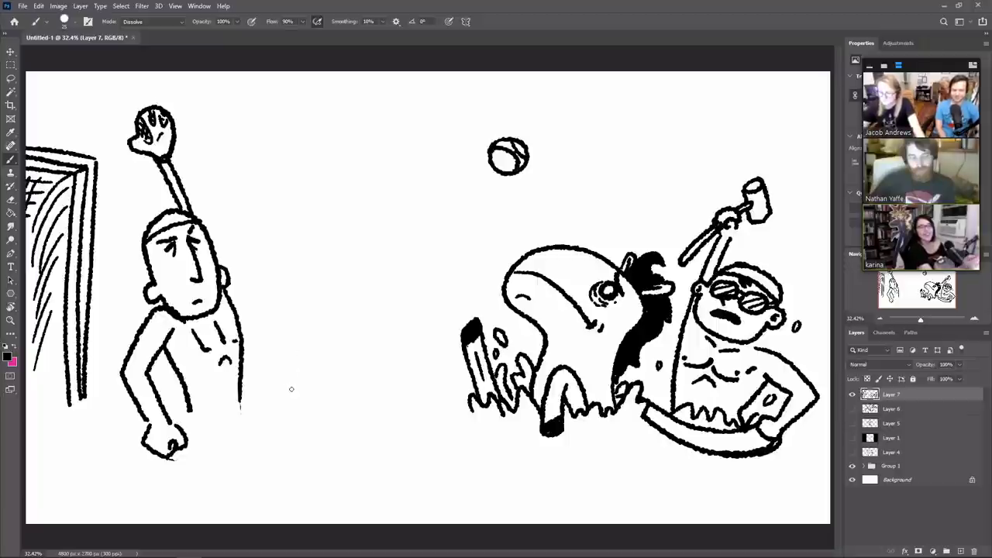
{"action": "left_click_drag", "start_coordinate": [292, 392], "coordinate": [291, 346]}
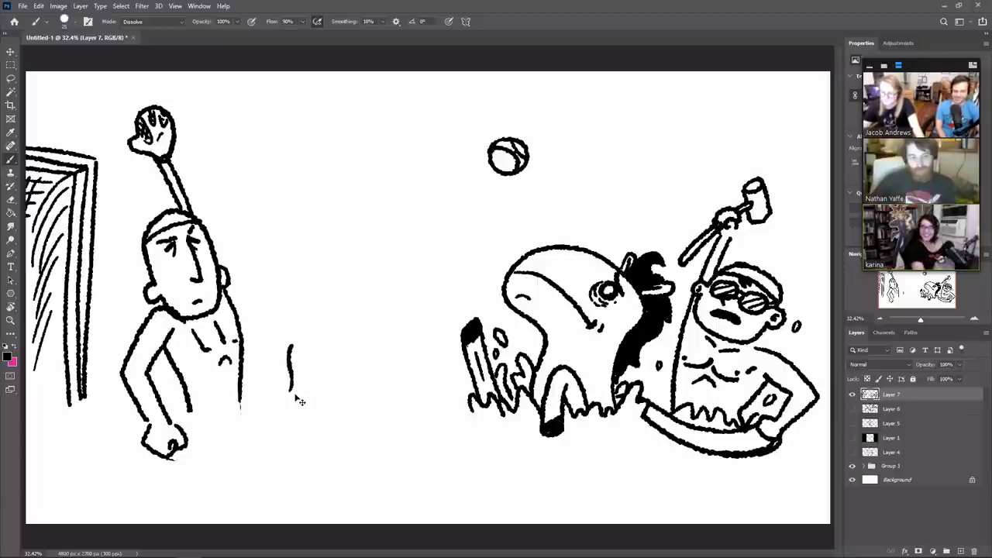
{"action": "key", "text": "ctrl+z"}
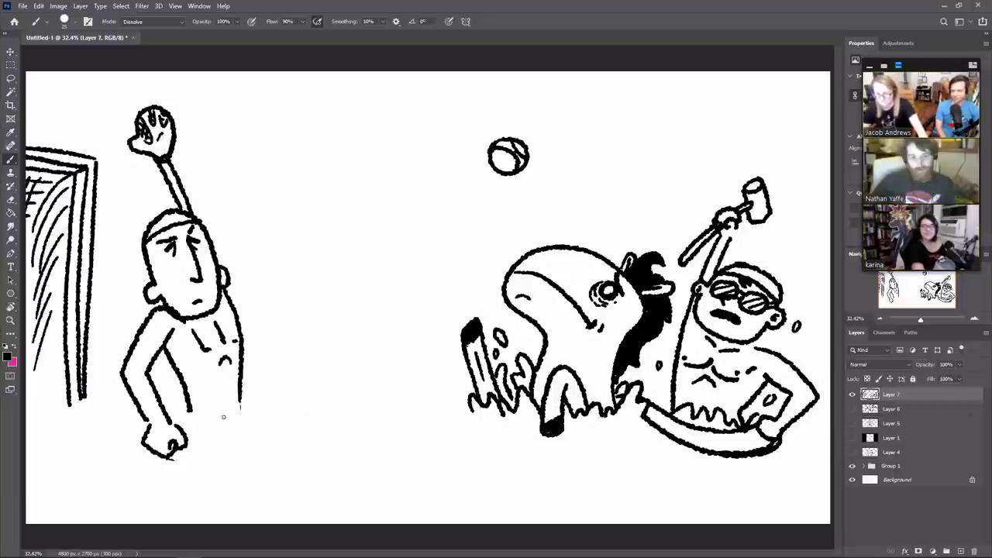
{"action": "mouse_move", "coordinate": [228, 402]}
{"action": "left_mouse_down"}
{"action": "mouse_move", "coordinate": [254, 384]}
{"action": "mouse_move", "coordinate": [256, 395]}
{"action": "mouse_move", "coordinate": [215, 396]}
{"action": "mouse_move", "coordinate": [210, 408]}
{"action": "mouse_move", "coordinate": [247, 388]}
{"action": "mouse_move", "coordinate": [261, 409]}
{"action": "mouse_move", "coordinate": [225, 401]}
{"action": "mouse_move", "coordinate": [174, 411]}
{"action": "left_mouse_up"}
{"action": "key", "text": "e"}
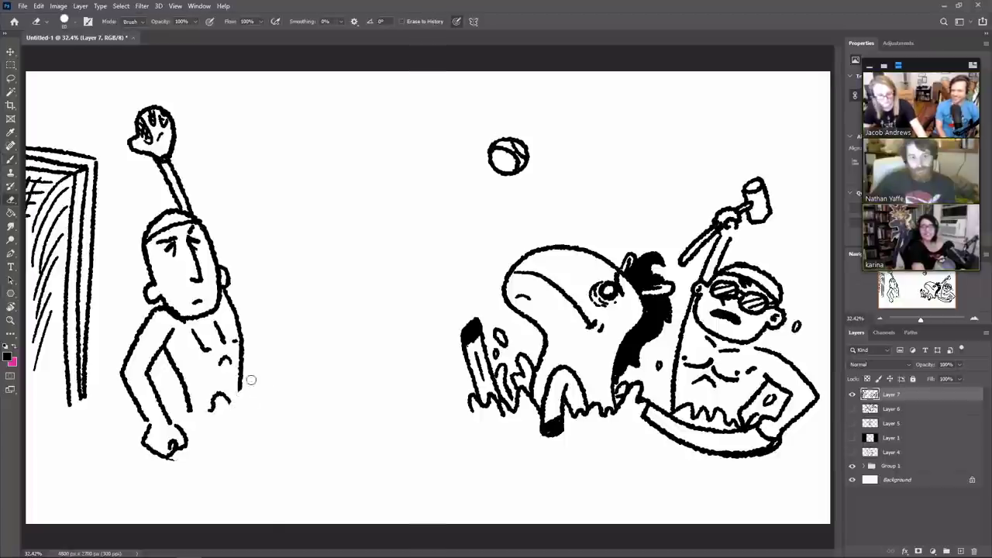
{"action": "key", "text": "b"}
{"action": "mouse_move", "coordinate": [259, 362]}
{"action": "left_mouse_down"}
{"action": "mouse_move", "coordinate": [265, 377]}
{"action": "mouse_move", "coordinate": [259, 360]}
{"action": "left_mouse_up"}
{"action": "mouse_move", "coordinate": [166, 381]}
{"action": "left_mouse_down"}
{"action": "mouse_move", "coordinate": [172, 392]}
{"action": "mouse_move", "coordinate": [168, 379]}
{"action": "left_mouse_up"}
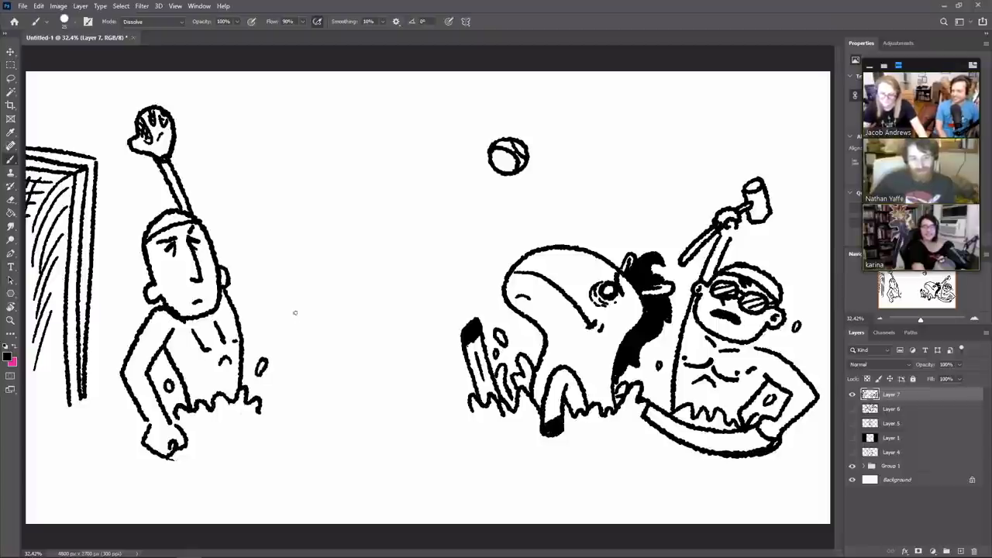
{"action": "left_click_drag", "start_coordinate": [282, 348], "coordinate": [282, 344]}
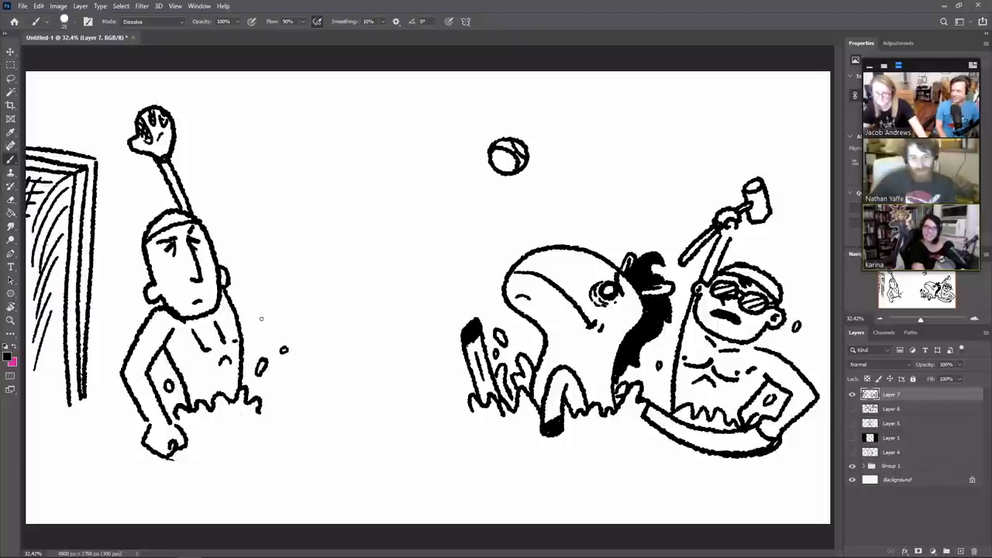
{"action": "left_click", "coordinate": [260, 321]}
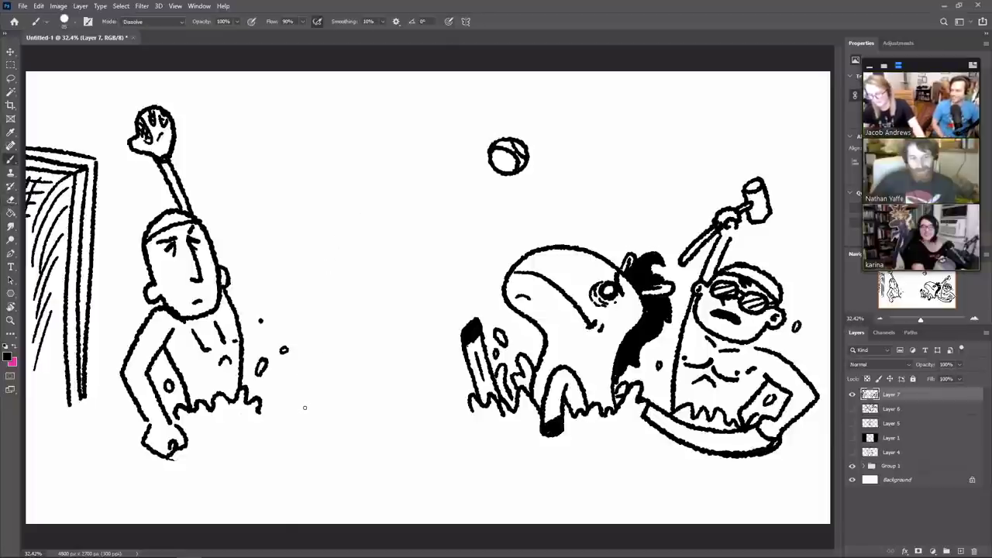
Step: Outline a tall rounded figure with a narrow second hump between the goalkeeper and the horse, adding a small loop near its base
{"action": "mouse_move", "coordinate": [307, 403]}
{"action": "left_mouse_down"}
{"action": "mouse_move", "coordinate": [310, 340]}
{"action": "mouse_move", "coordinate": [329, 310]}
{"action": "mouse_move", "coordinate": [356, 298]}
{"action": "mouse_move", "coordinate": [386, 323]}
{"action": "mouse_move", "coordinate": [382, 397]}
{"action": "left_mouse_up"}
{"action": "key", "text": "ctrl+z"}
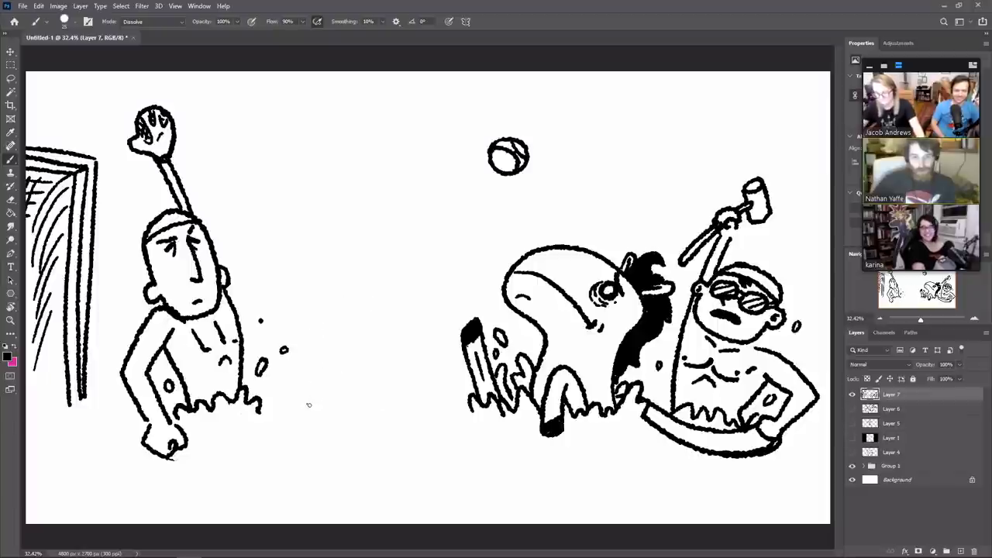
{"action": "mouse_move", "coordinate": [308, 404]}
{"action": "left_mouse_down"}
{"action": "mouse_move", "coordinate": [308, 356]}
{"action": "mouse_move", "coordinate": [345, 294]}
{"action": "mouse_move", "coordinate": [364, 302]}
{"action": "mouse_move", "coordinate": [377, 335]}
{"action": "left_mouse_up"}
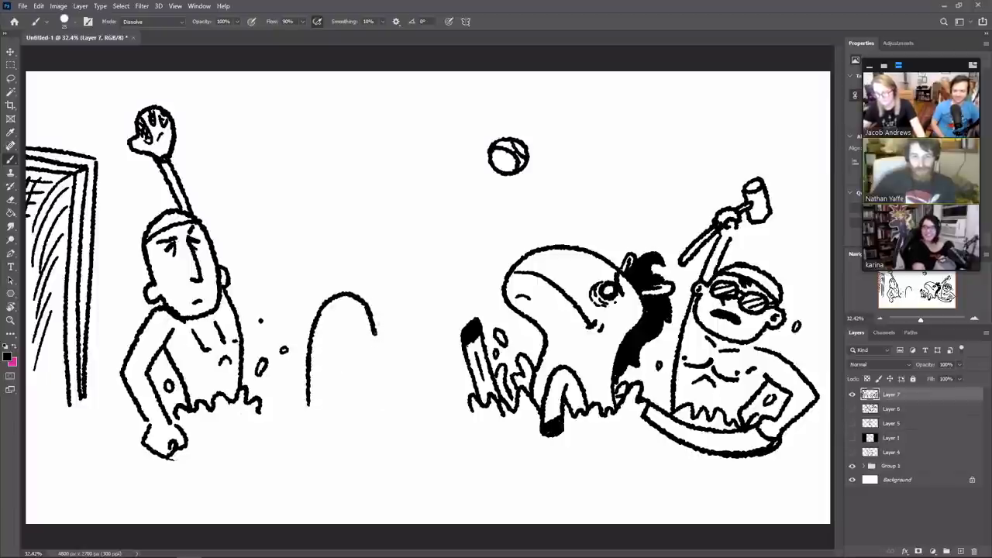
{"action": "mouse_move", "coordinate": [376, 373]}
{"action": "left_mouse_down"}
{"action": "mouse_move", "coordinate": [383, 314]}
{"action": "mouse_move", "coordinate": [394, 310]}
{"action": "mouse_move", "coordinate": [390, 396]}
{"action": "left_mouse_up"}
{"action": "mouse_move", "coordinate": [359, 313]}
{"action": "left_mouse_down"}
{"action": "mouse_move", "coordinate": [375, 370]}
{"action": "mouse_move", "coordinate": [319, 402]}
{"action": "mouse_move", "coordinate": [329, 399]}
{"action": "mouse_move", "coordinate": [325, 380]}
{"action": "left_mouse_up"}
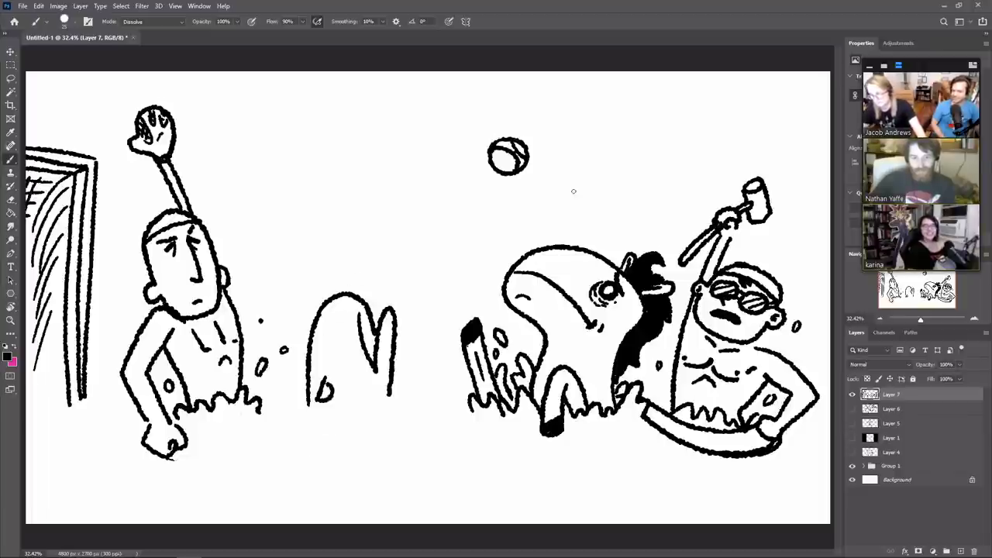
Step: Surround the base of the rounded figure with splashes and a wavy waterline, replacing the straight one, and add a droplet beside it
{"action": "mouse_move", "coordinate": [307, 404]}
{"action": "left_mouse_down"}
{"action": "mouse_move", "coordinate": [302, 414]}
{"action": "mouse_move", "coordinate": [289, 379]}
{"action": "mouse_move", "coordinate": [309, 403]}
{"action": "left_mouse_up"}
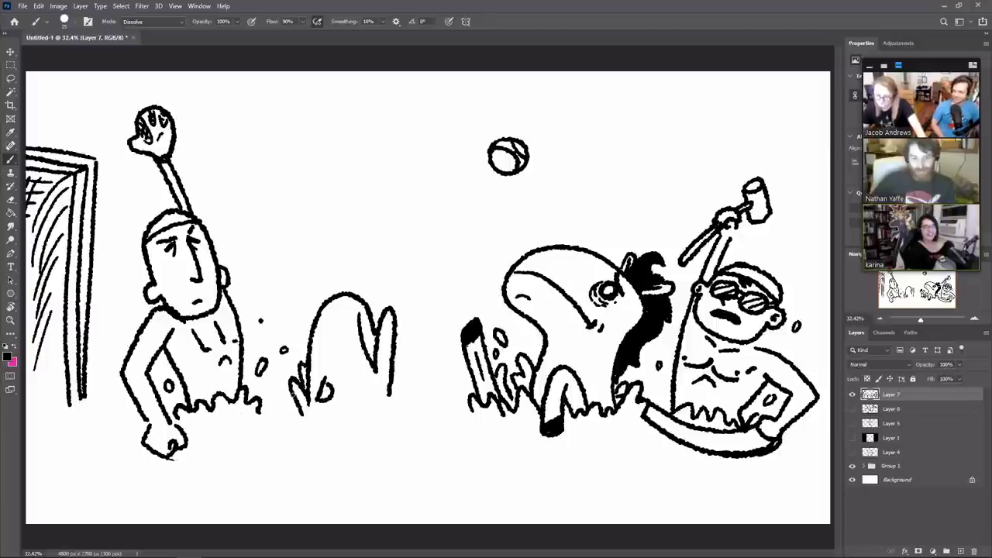
{"action": "mouse_move", "coordinate": [299, 387]}
{"action": "left_mouse_down"}
{"action": "mouse_move", "coordinate": [280, 418]}
{"action": "mouse_move", "coordinate": [364, 418]}
{"action": "mouse_move", "coordinate": [375, 404]}
{"action": "left_mouse_up"}
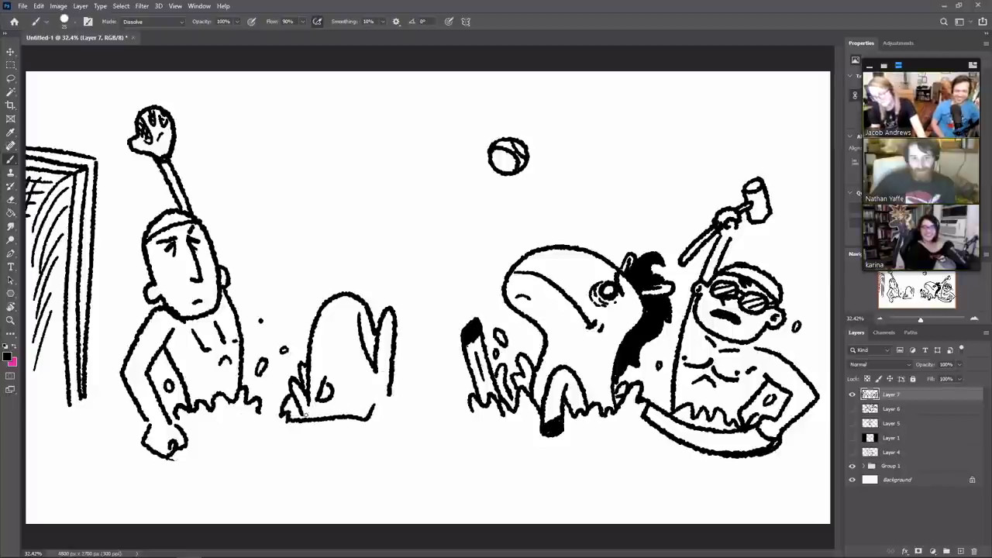
{"action": "key", "text": "ctrl+z"}
{"action": "key", "text": "ctrl+z"}
{"action": "mouse_move", "coordinate": [286, 418]}
{"action": "left_mouse_down"}
{"action": "mouse_move", "coordinate": [333, 404]}
{"action": "mouse_move", "coordinate": [350, 413]}
{"action": "mouse_move", "coordinate": [407, 379]}
{"action": "mouse_move", "coordinate": [409, 407]}
{"action": "left_mouse_up"}
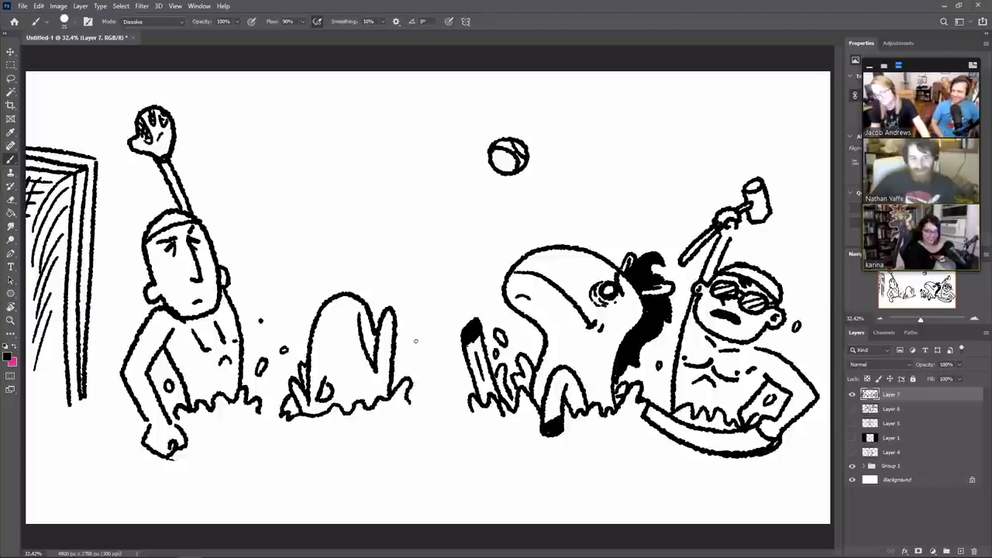
{"action": "mouse_move", "coordinate": [411, 350]}
{"action": "left_mouse_down"}
{"action": "mouse_move", "coordinate": [406, 364]}
{"action": "mouse_move", "coordinate": [417, 357]}
{"action": "mouse_move", "coordinate": [409, 350]}
{"action": "left_mouse_up"}
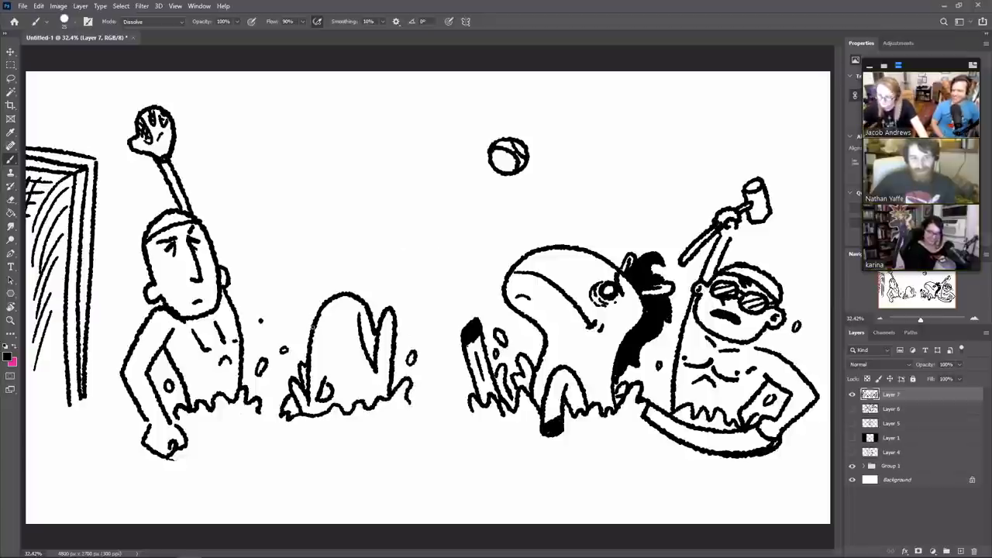
Step: Draw a raised arm behind the rounded figure, ending in an open hand with a thumb and finger lines
{"action": "mouse_move", "coordinate": [312, 321]}
{"action": "left_mouse_down"}
{"action": "mouse_move", "coordinate": [298, 265]}
{"action": "mouse_move", "coordinate": [316, 268]}
{"action": "mouse_move", "coordinate": [324, 307]}
{"action": "left_mouse_up"}
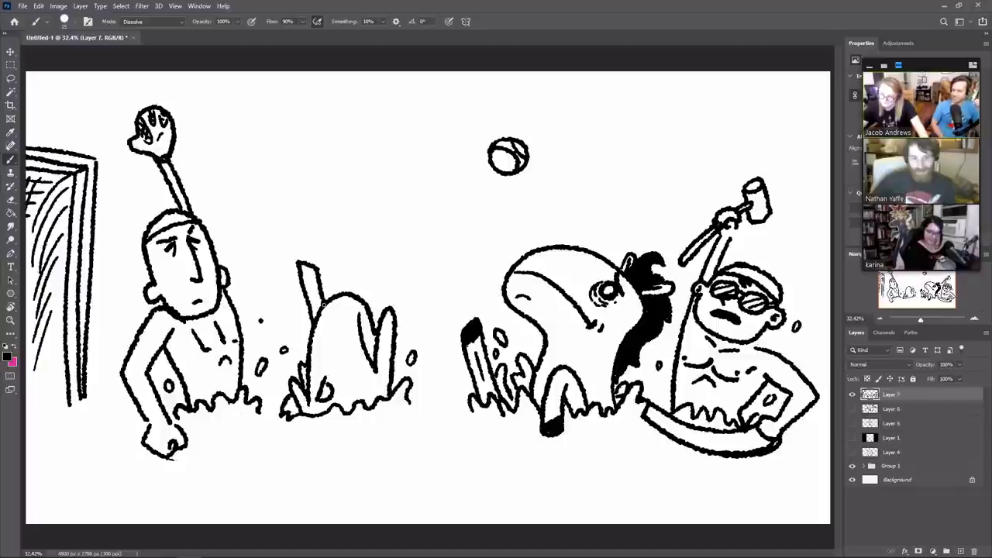
{"action": "key", "text": "e"}
{"action": "mouse_move", "coordinate": [299, 260]}
{"action": "left_mouse_down"}
{"action": "mouse_move", "coordinate": [324, 274]}
{"action": "mouse_move", "coordinate": [287, 256]}
{"action": "mouse_move", "coordinate": [267, 228]}
{"action": "mouse_move", "coordinate": [319, 277]}
{"action": "mouse_move", "coordinate": [298, 281]}
{"action": "mouse_move", "coordinate": [286, 274]}
{"action": "mouse_move", "coordinate": [279, 240]}
{"action": "mouse_move", "coordinate": [299, 217]}
{"action": "mouse_move", "coordinate": [310, 220]}
{"action": "mouse_move", "coordinate": [323, 303]}
{"action": "left_mouse_up"}
{"action": "key", "text": "b"}
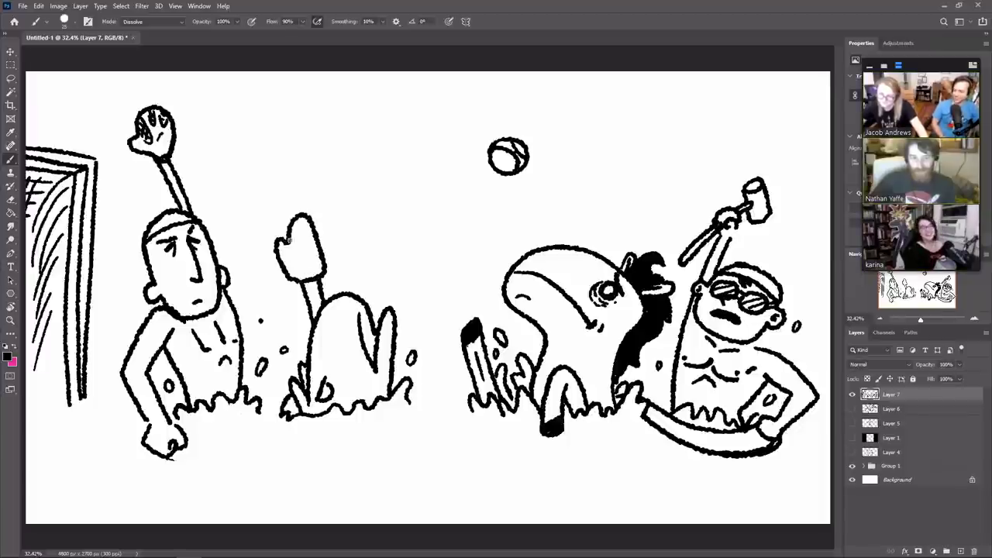
{"action": "left_click_drag", "start_coordinate": [295, 260], "coordinate": [308, 237]}
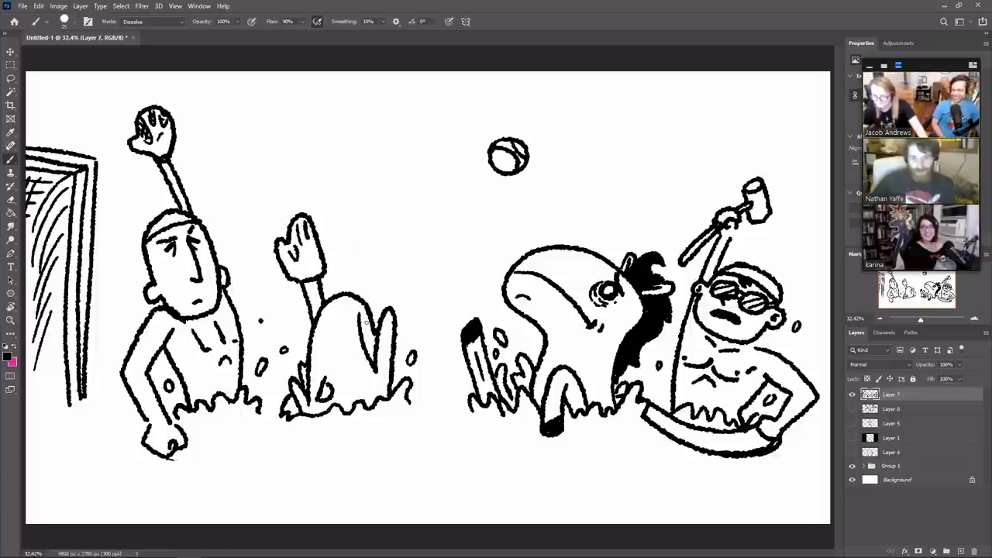
Step: Shade the fold between the figure's two humps, add a cheek line to the goalkeeper, and dot the figure and the horse's muzzle
{"action": "left_click_drag", "start_coordinate": [365, 319], "coordinate": [374, 363]}
{"action": "left_click_drag", "start_coordinate": [363, 316], "coordinate": [374, 353]}
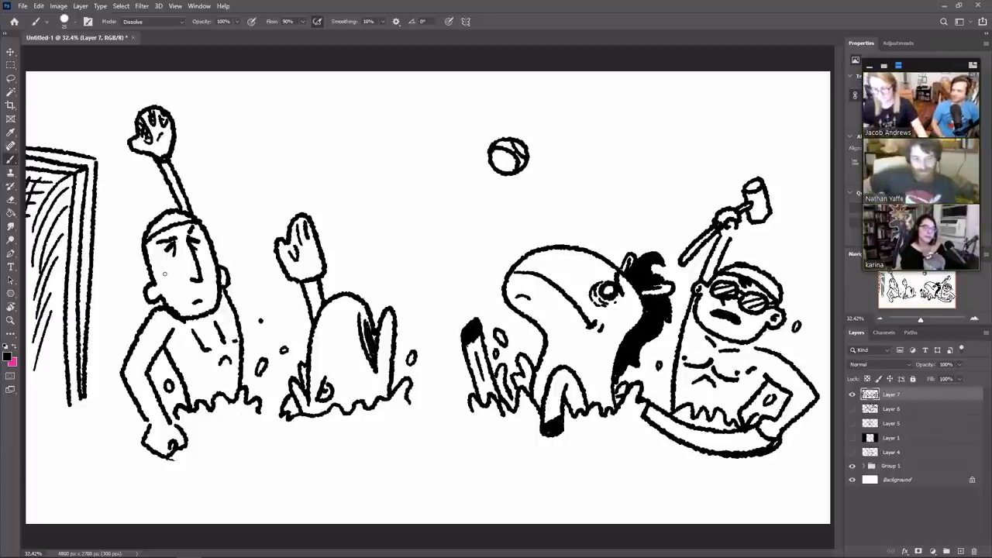
{"action": "left_click_drag", "start_coordinate": [166, 274], "coordinate": [174, 286]}
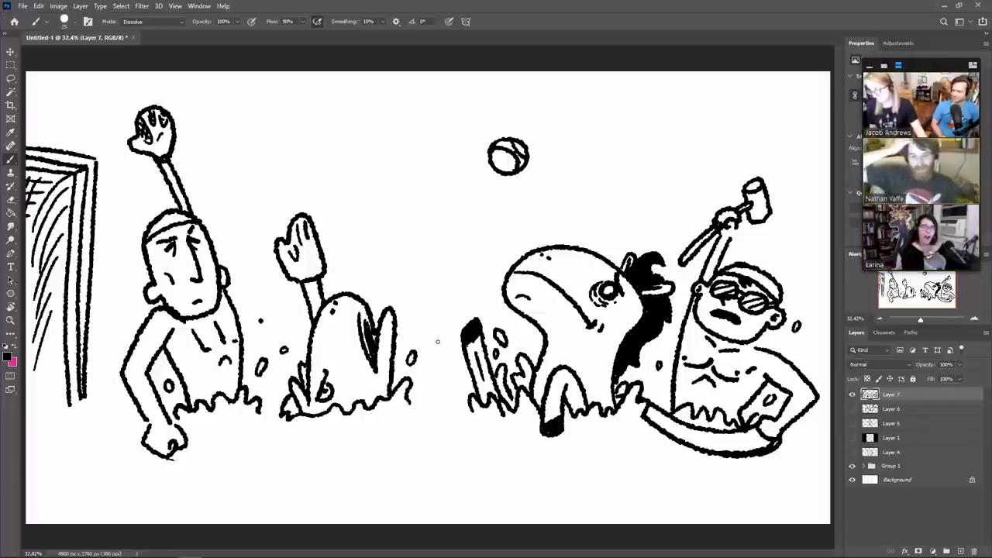
Step: Draw a horizontal background line in segments through the gaps between the goal, the goalkeeper, the rounded figure and the horse
{"action": "left_click_drag", "start_coordinate": [403, 342], "coordinate": [444, 341]}
{"action": "left_click_drag", "start_coordinate": [514, 341], "coordinate": [545, 341]}
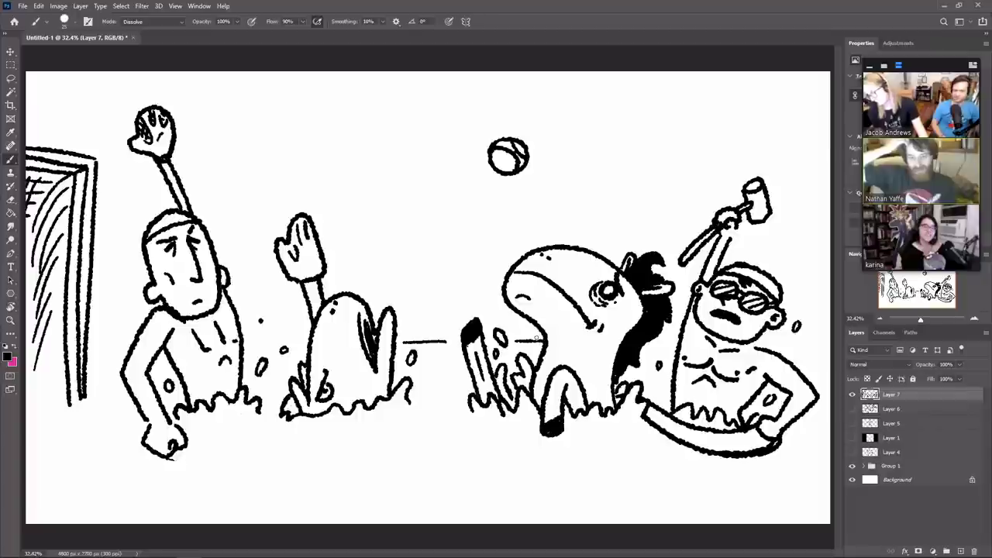
{"action": "left_click_drag", "start_coordinate": [260, 341], "coordinate": [299, 341]}
{"action": "left_click_drag", "start_coordinate": [99, 342], "coordinate": [136, 342]}
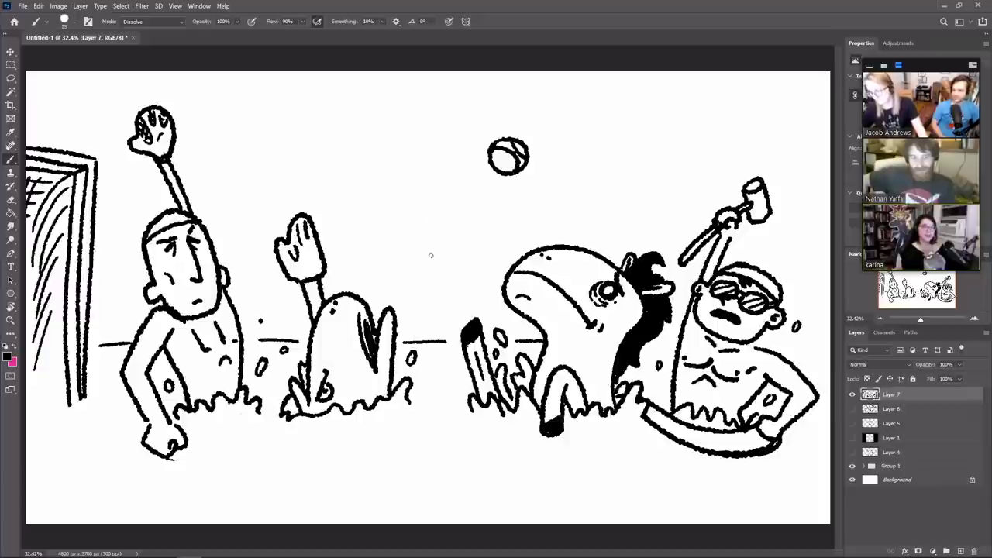
Step: Sketch a small lumpy head with dots inside it above the gap between the rounded figure and the horse, discarding the last stroke
{"action": "mouse_move", "coordinate": [425, 262]}
{"action": "left_mouse_down"}
{"action": "mouse_move", "coordinate": [436, 282]}
{"action": "mouse_move", "coordinate": [455, 281]}
{"action": "mouse_move", "coordinate": [476, 256]}
{"action": "left_mouse_up"}
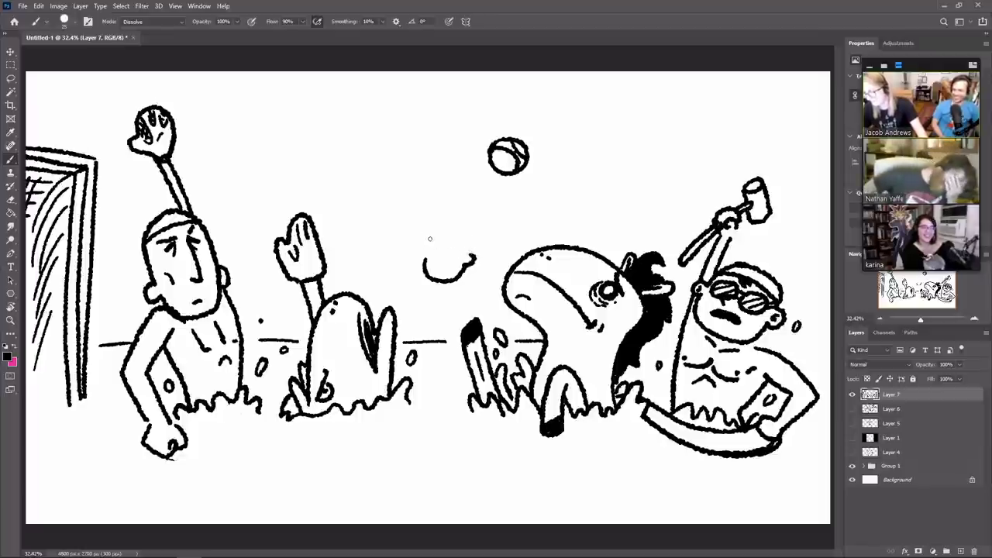
{"action": "left_click_drag", "start_coordinate": [424, 236], "coordinate": [431, 255]}
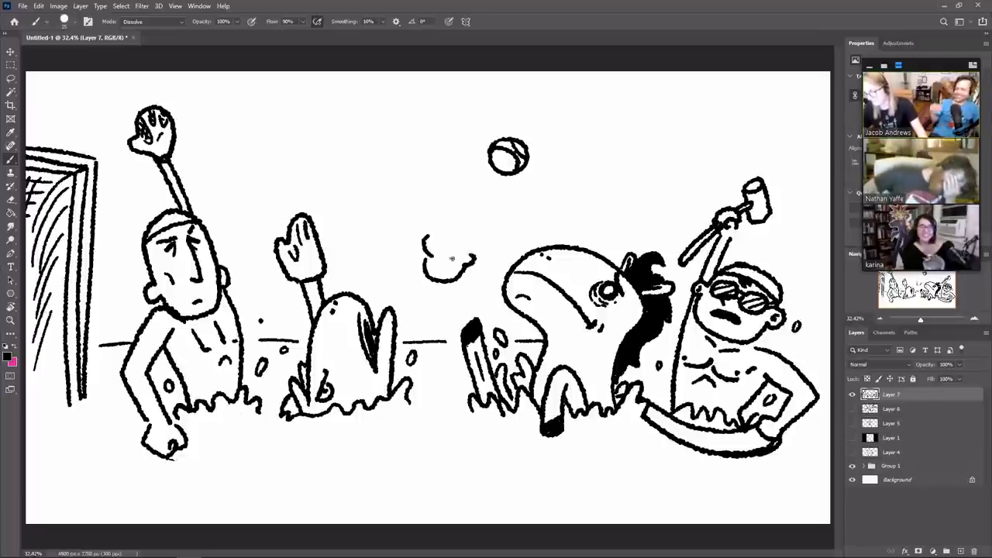
{"action": "left_click", "coordinate": [434, 259]}
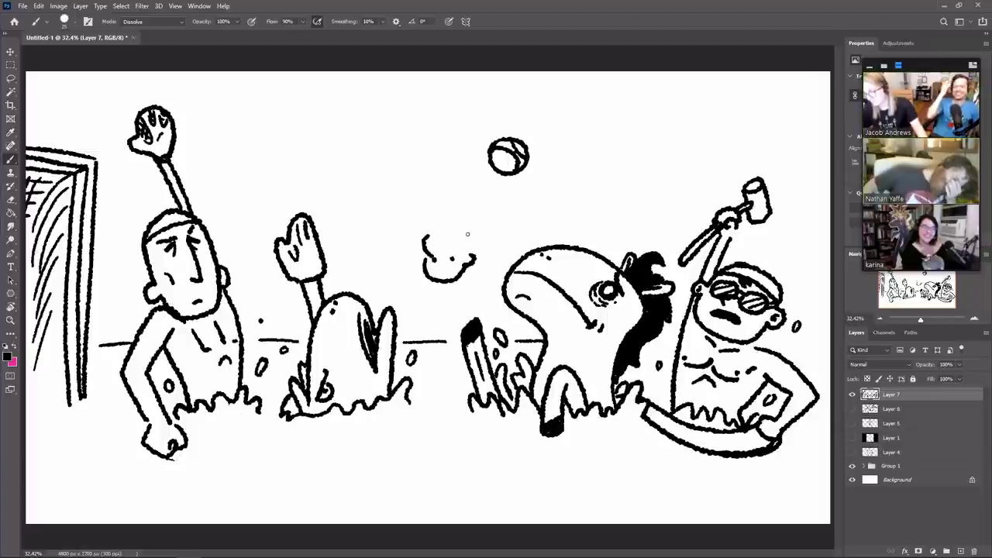
{"action": "mouse_move", "coordinate": [469, 234]}
{"action": "left_mouse_down"}
{"action": "mouse_move", "coordinate": [478, 229]}
{"action": "mouse_move", "coordinate": [475, 254]}
{"action": "mouse_move", "coordinate": [428, 232]}
{"action": "left_mouse_up"}
{"action": "mouse_move", "coordinate": [465, 268]}
{"action": "left_mouse_down"}
{"action": "mouse_move", "coordinate": [486, 307]}
{"action": "mouse_move", "coordinate": [497, 276]}
{"action": "mouse_move", "coordinate": [448, 292]}
{"action": "mouse_move", "coordinate": [488, 278]}
{"action": "mouse_move", "coordinate": [477, 281]}
{"action": "left_mouse_up"}
{"action": "key", "text": "ctrl+z"}
Step: Scale the small head above the gap to 79.83% and move it slightly lower
{"action": "key", "text": "l"}
{"action": "key", "text": "v"}
{"action": "key", "text": "ctrl+t"}
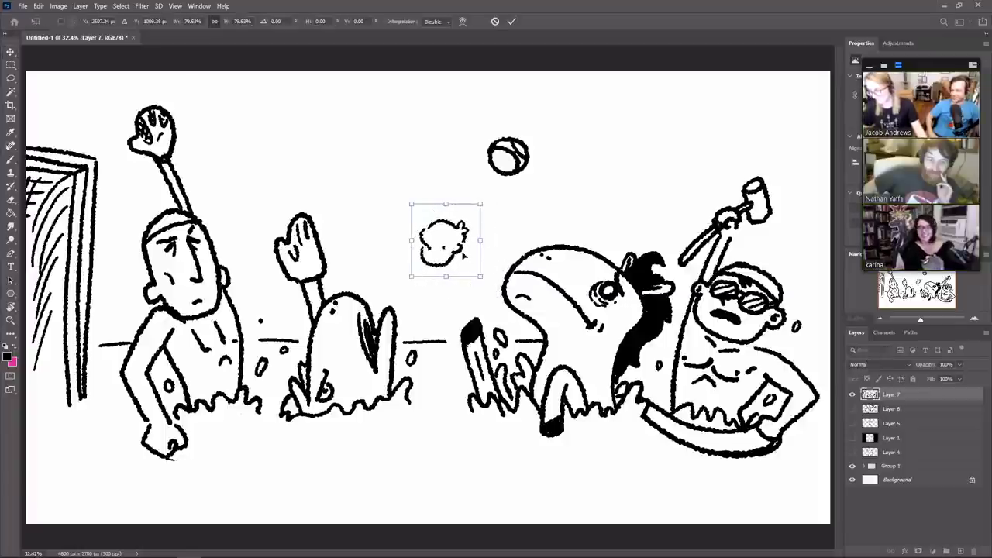
{"action": "left_click_drag", "start_coordinate": [448, 247], "coordinate": [449, 271]}
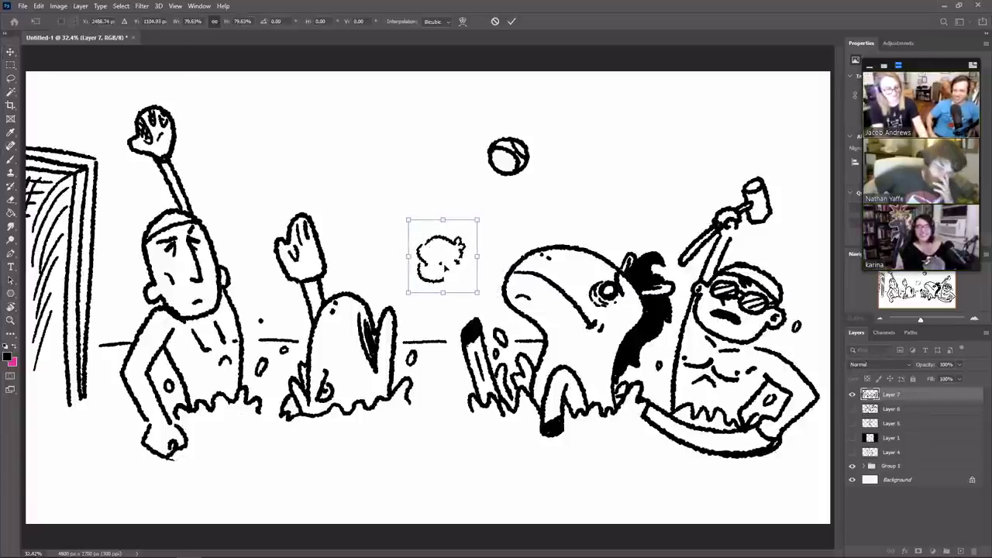
{"action": "key", "text": "Return"}
{"action": "key", "text": "b"}
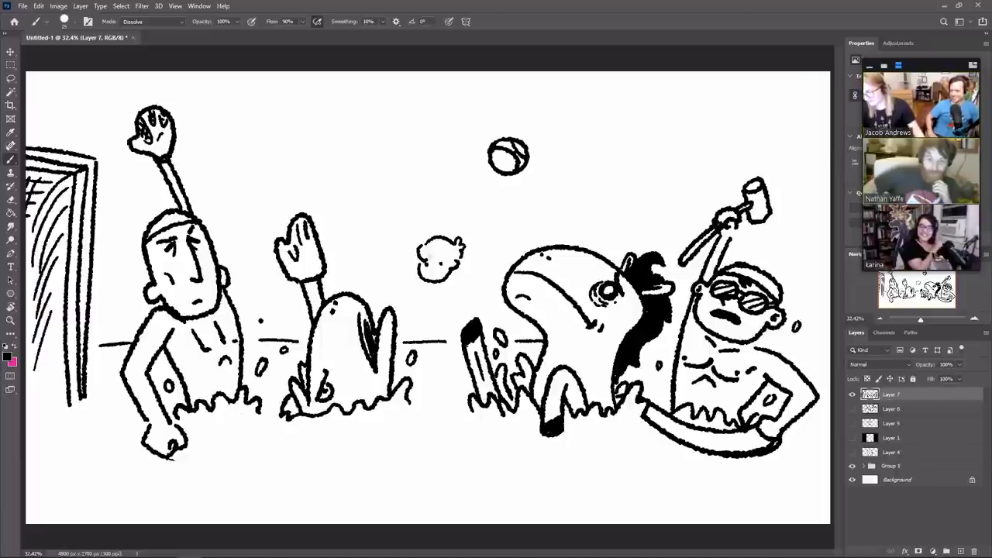
Step: Draw a wavy hairline and a small mouth on the background head
{"action": "mouse_move", "coordinate": [431, 255]}
{"action": "left_mouse_down"}
{"action": "mouse_move", "coordinate": [453, 254]}
{"action": "mouse_move", "coordinate": [433, 266]}
{"action": "left_mouse_up"}
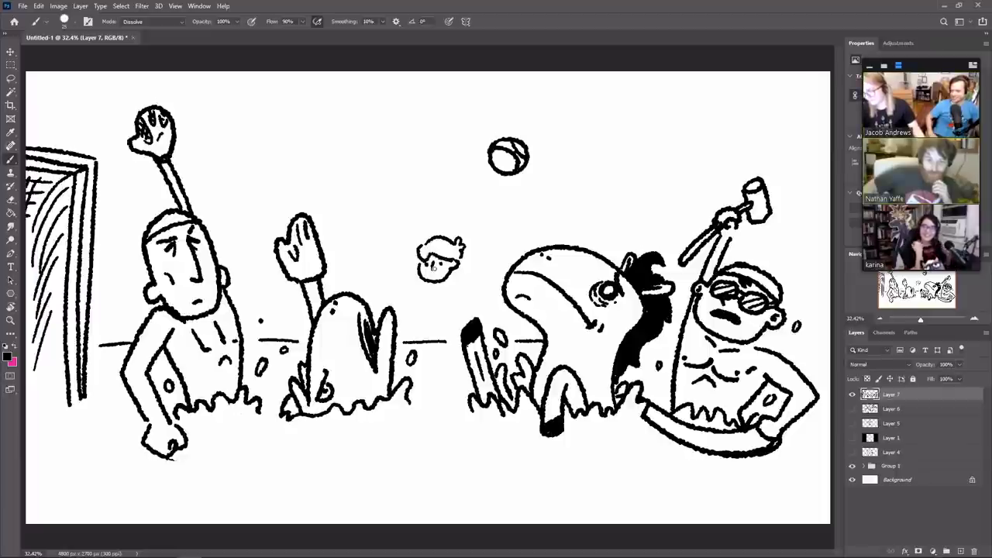
{"action": "key", "text": "e"}
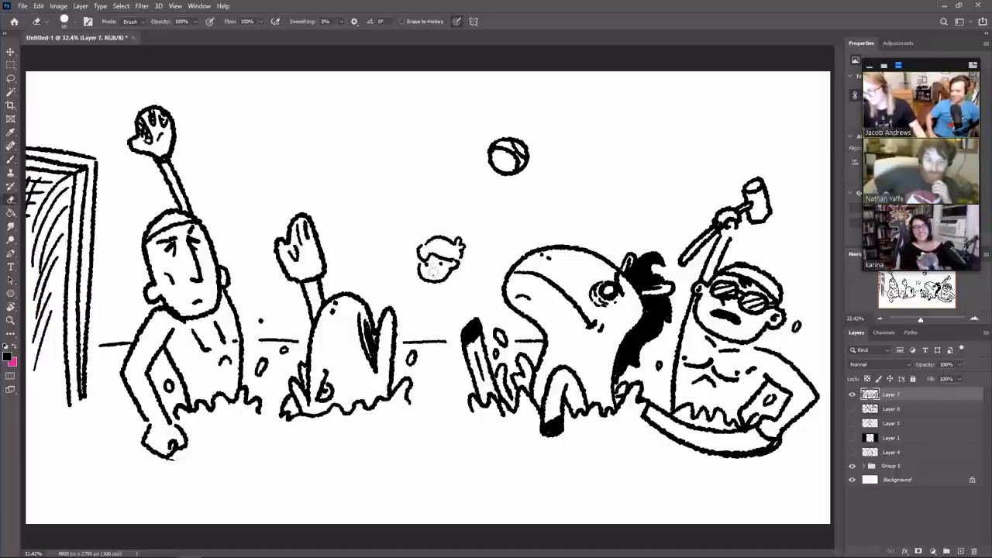
{"action": "key", "text": "b"}
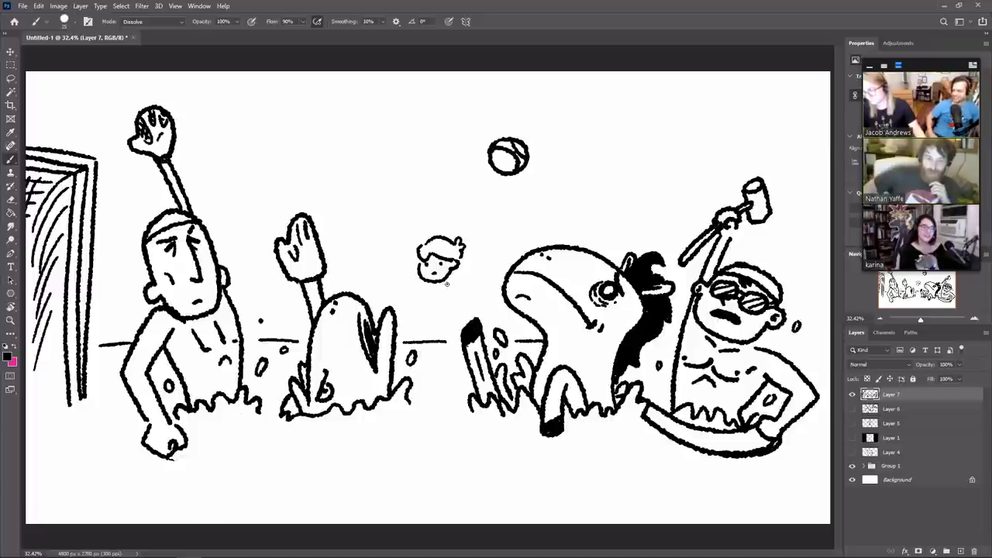
Step: Draw the small background figure's body with bent arms, shorts, running legs and a curved pack on its back
{"action": "mouse_move", "coordinate": [446, 284]}
{"action": "left_mouse_down"}
{"action": "mouse_move", "coordinate": [430, 312]}
{"action": "mouse_move", "coordinate": [424, 294]}
{"action": "mouse_move", "coordinate": [437, 314]}
{"action": "mouse_move", "coordinate": [452, 293]}
{"action": "mouse_move", "coordinate": [433, 292]}
{"action": "mouse_move", "coordinate": [455, 274]}
{"action": "mouse_move", "coordinate": [465, 302]}
{"action": "mouse_move", "coordinate": [454, 308]}
{"action": "mouse_move", "coordinate": [448, 284]}
{"action": "left_mouse_up"}
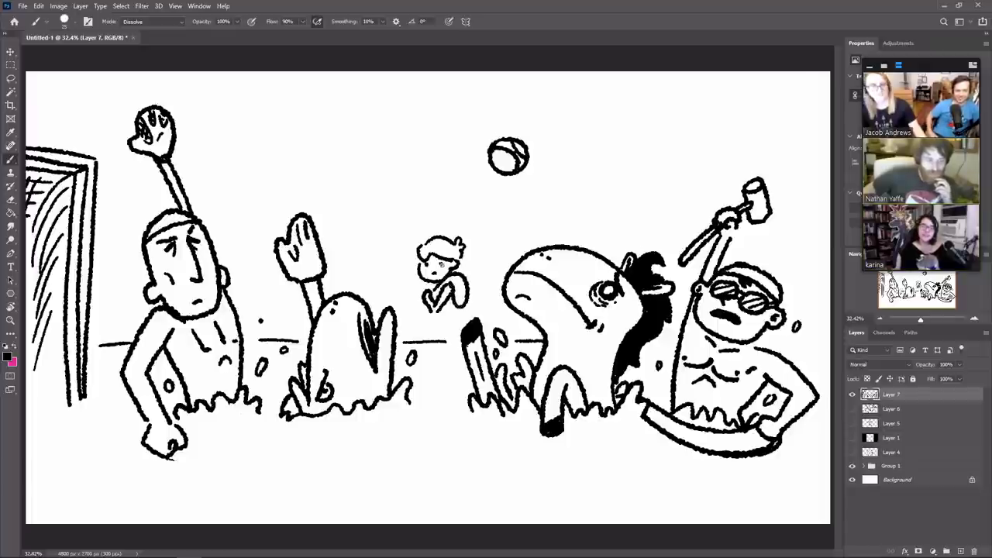
{"action": "left_click", "coordinate": [441, 264]}
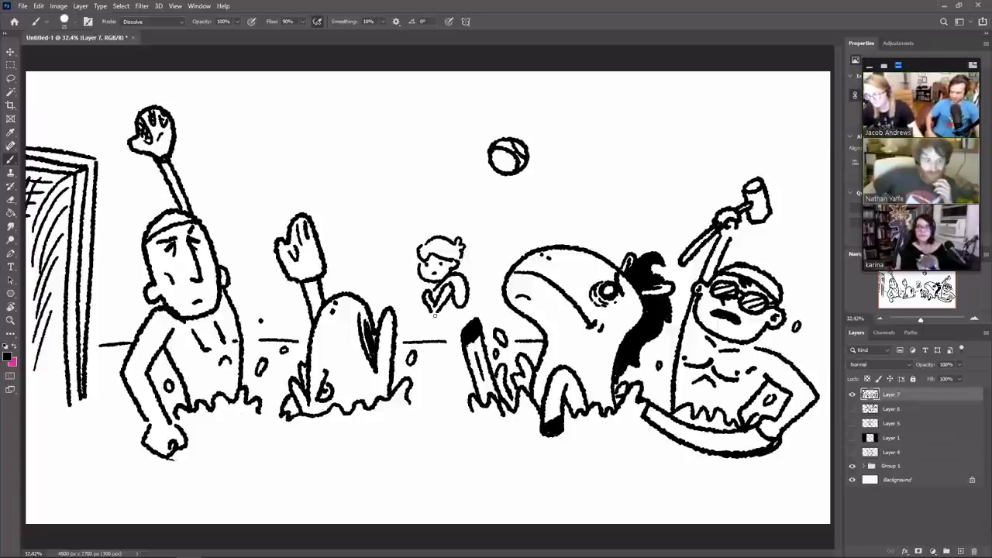
{"action": "mouse_move", "coordinate": [436, 314]}
{"action": "left_mouse_down"}
{"action": "mouse_move", "coordinate": [419, 333]}
{"action": "mouse_move", "coordinate": [444, 324]}
{"action": "mouse_move", "coordinate": [459, 339]}
{"action": "left_mouse_up"}
{"action": "mouse_move", "coordinate": [455, 303]}
{"action": "left_mouse_down"}
{"action": "mouse_move", "coordinate": [461, 334]}
{"action": "mouse_move", "coordinate": [459, 310]}
{"action": "mouse_move", "coordinate": [451, 327]}
{"action": "left_mouse_up"}
{"action": "mouse_move", "coordinate": [450, 279]}
{"action": "left_mouse_down"}
{"action": "mouse_move", "coordinate": [459, 276]}
{"action": "mouse_move", "coordinate": [463, 291]}
{"action": "left_mouse_up"}
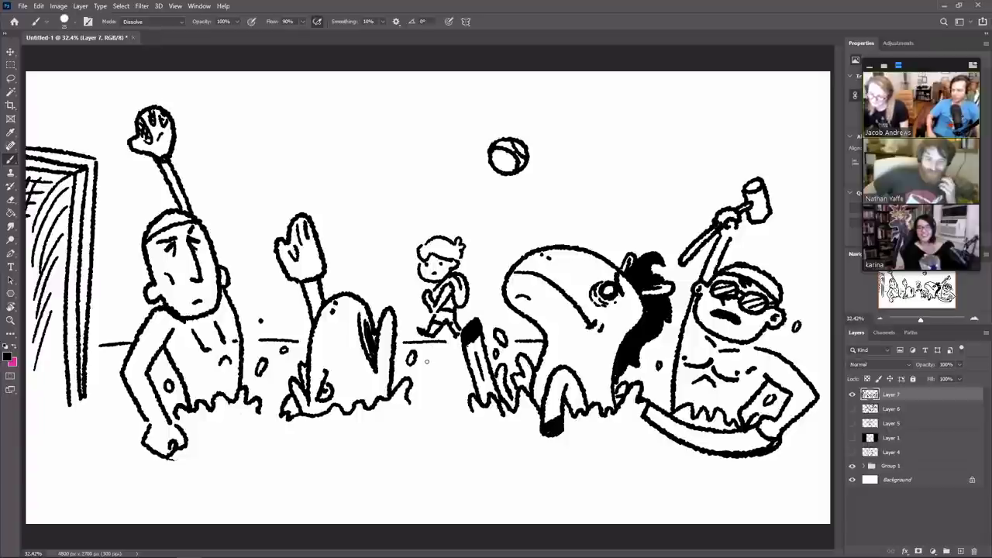
Step: Add a second horizontal background line through the gaps and extend both lines behind the horse and the mallet man to the canvas edge
{"action": "left_click_drag", "start_coordinate": [424, 361], "coordinate": [459, 358]}
{"action": "left_click_drag", "start_coordinate": [395, 361], "coordinate": [401, 361]}
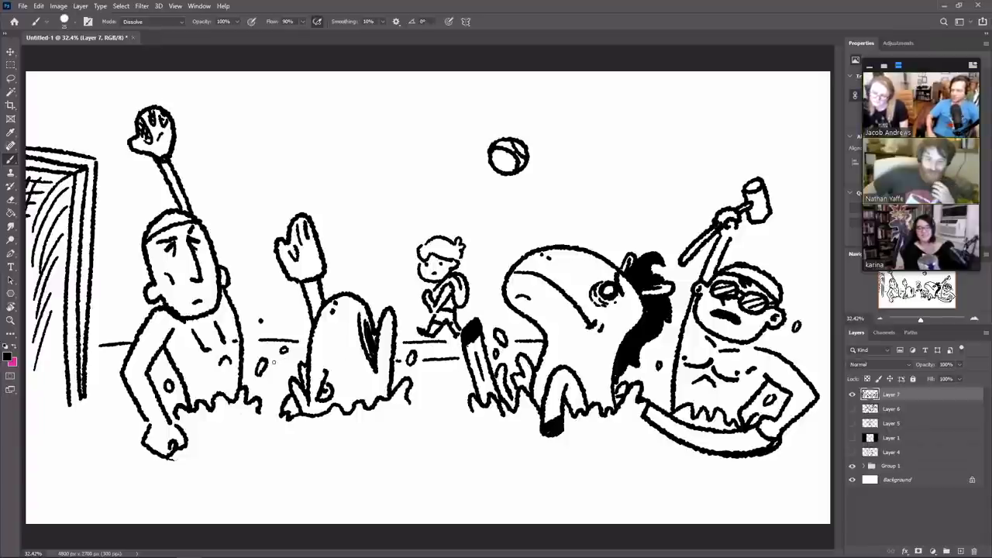
{"action": "left_click_drag", "start_coordinate": [272, 362], "coordinate": [288, 362]}
{"action": "left_click_drag", "start_coordinate": [97, 363], "coordinate": [121, 362]}
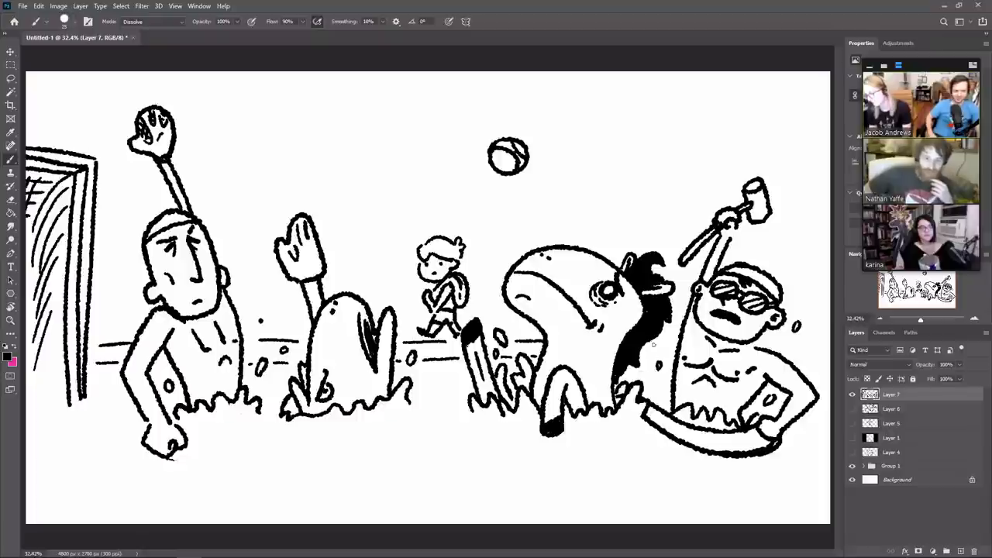
{"action": "left_click_drag", "start_coordinate": [648, 344], "coordinate": [672, 345]}
{"action": "left_click_drag", "start_coordinate": [643, 356], "coordinate": [666, 357]}
{"action": "mouse_move", "coordinate": [783, 349]}
{"action": "left_mouse_down"}
{"action": "mouse_move", "coordinate": [817, 348]}
{"action": "mouse_move", "coordinate": [825, 362]}
{"action": "left_mouse_up"}
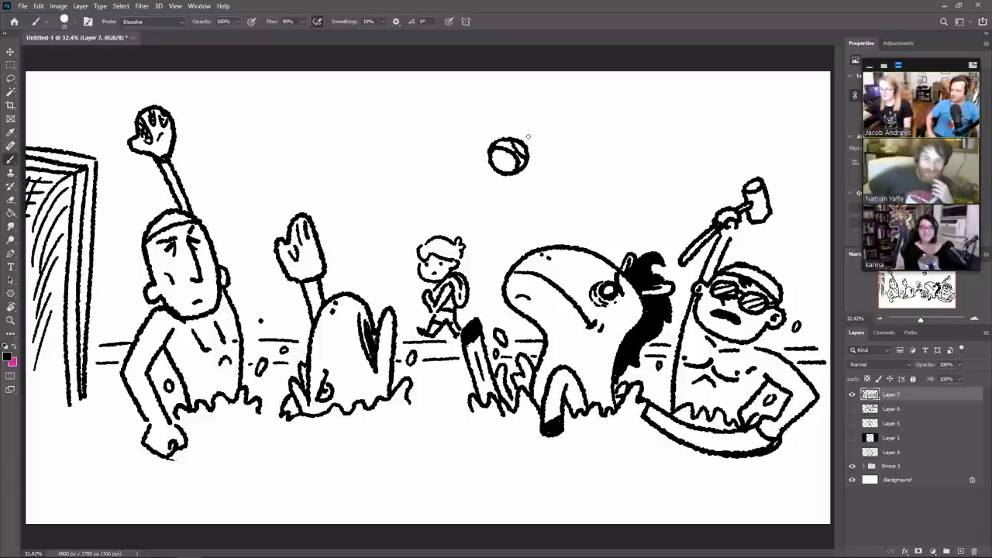
Step: Add short motion marks around the ball and draw a wavy waterline through the gaps between the figures and the goal
{"action": "left_click_drag", "start_coordinate": [532, 136], "coordinate": [538, 142]}
{"action": "mouse_move", "coordinate": [482, 156]}
{"action": "left_mouse_down"}
{"action": "mouse_move", "coordinate": [484, 171]}
{"action": "mouse_move", "coordinate": [538, 174]}
{"action": "left_mouse_up"}
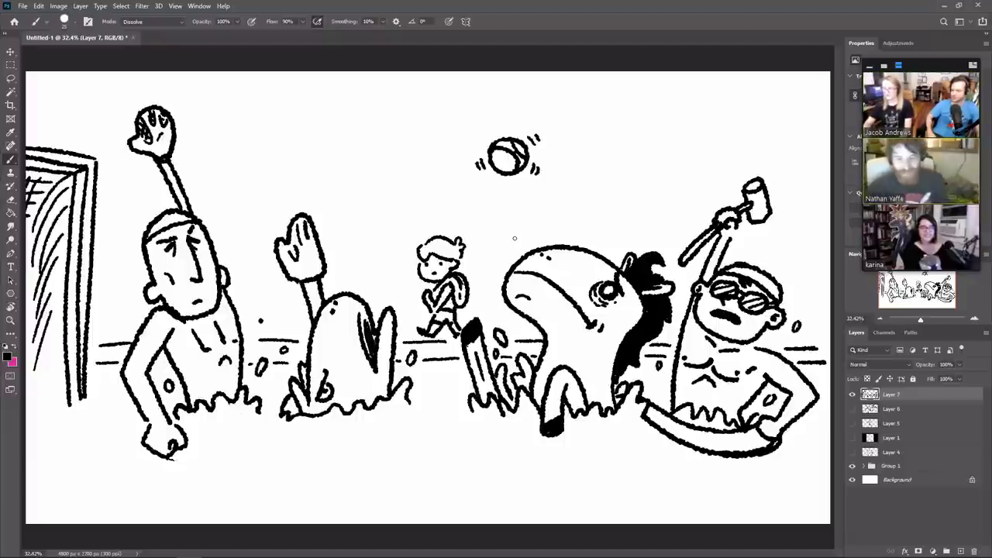
{"action": "left_click_drag", "start_coordinate": [416, 386], "coordinate": [473, 386]}
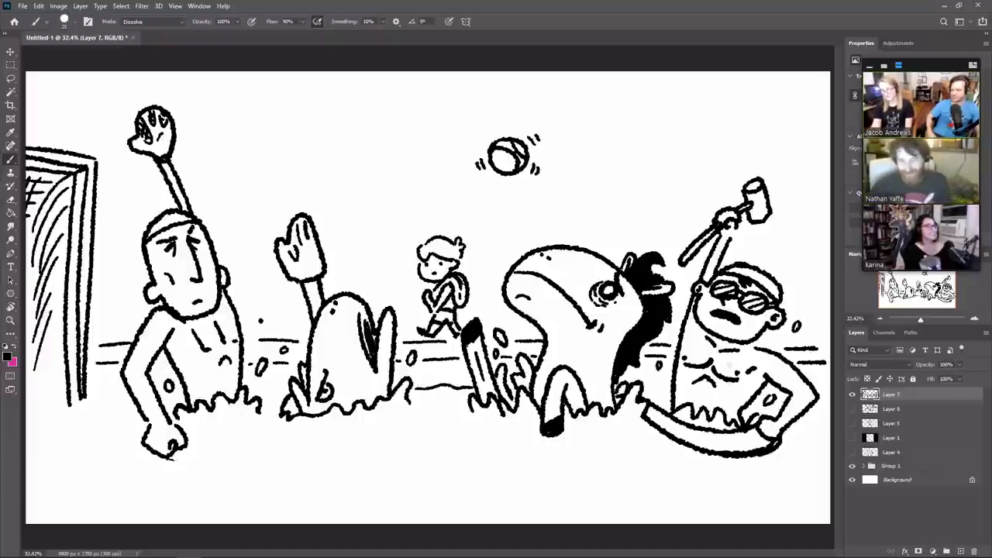
{"action": "left_click_drag", "start_coordinate": [819, 403], "coordinate": [830, 406]}
{"action": "left_click_drag", "start_coordinate": [288, 386], "coordinate": [255, 385]}
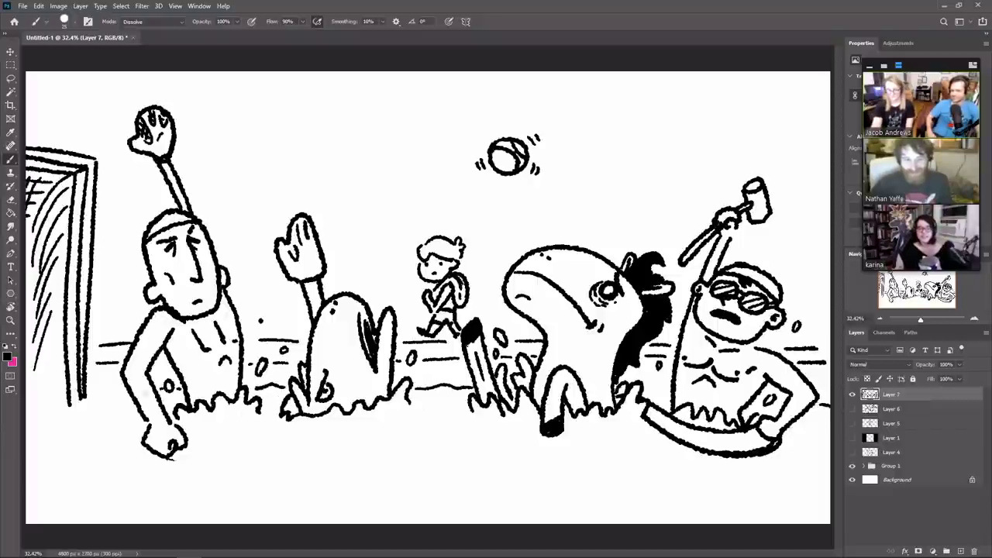
{"action": "mouse_move", "coordinate": [130, 387]}
{"action": "left_mouse_down"}
{"action": "mouse_move", "coordinate": [53, 391]}
{"action": "mouse_move", "coordinate": [50, 402]}
{"action": "left_mouse_up"}
{"action": "left_click_drag", "start_coordinate": [44, 403], "coordinate": [69, 397]}
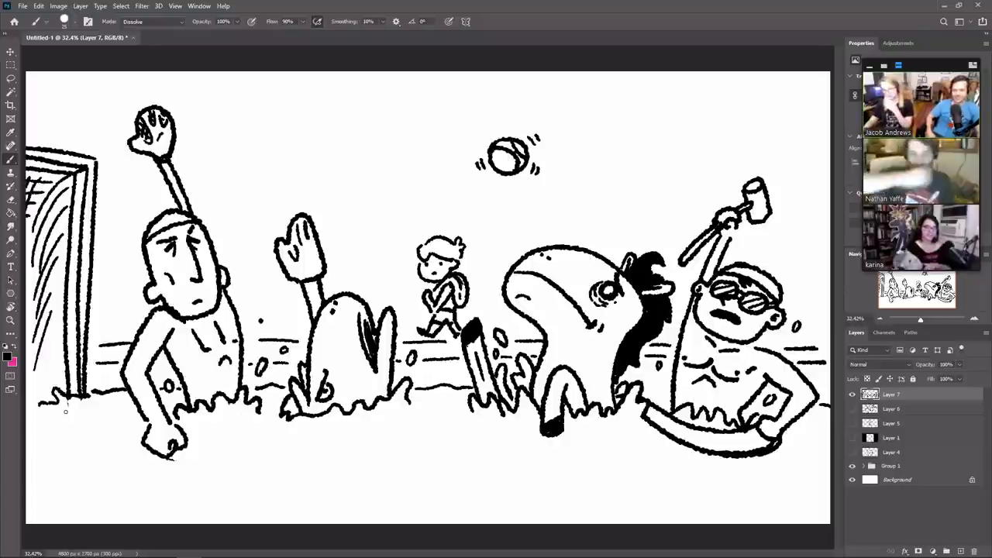
{"action": "left_click_drag", "start_coordinate": [587, 455], "coordinate": [452, 467]}
{"action": "mouse_move", "coordinate": [422, 456]}
{"action": "left_mouse_down"}
{"action": "mouse_move", "coordinate": [327, 461]}
{"action": "mouse_move", "coordinate": [249, 451]}
{"action": "left_mouse_up"}
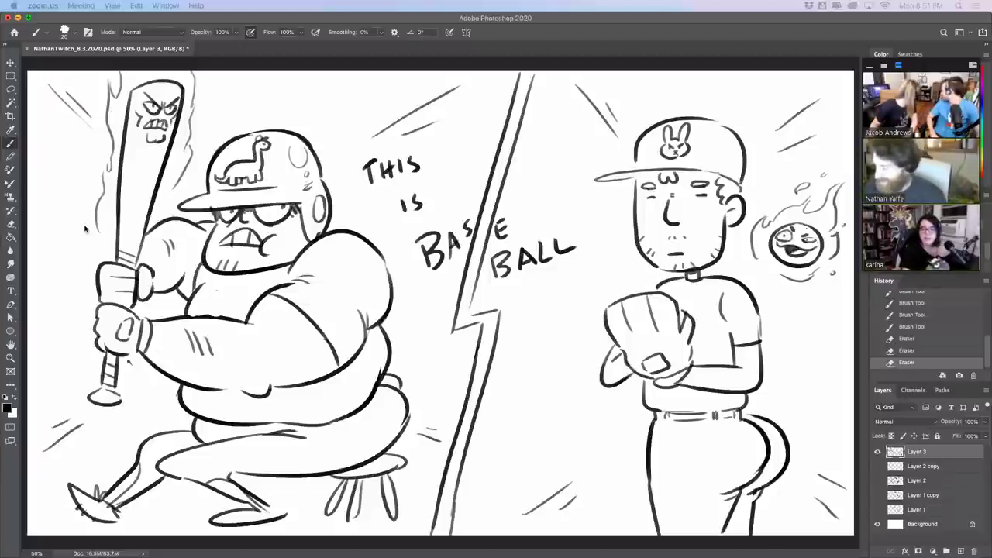
Step: Show Layer 2 copy in the baseball document, move its mug drawing above the batter's helmet, and hide the layer again
{"action": "left_click", "coordinate": [877, 466]}
{"action": "left_click", "coordinate": [878, 467]}
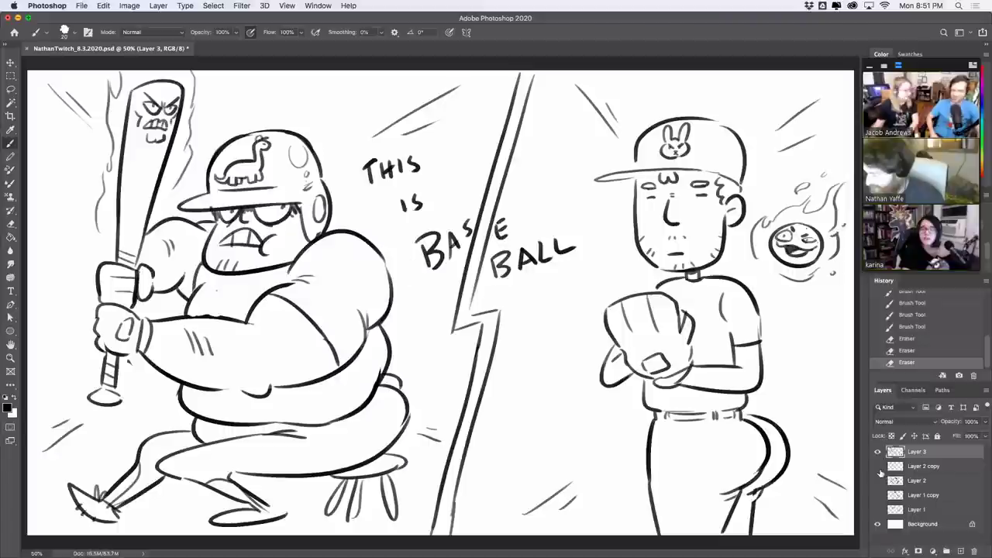
{"action": "left_click", "coordinate": [878, 468]}
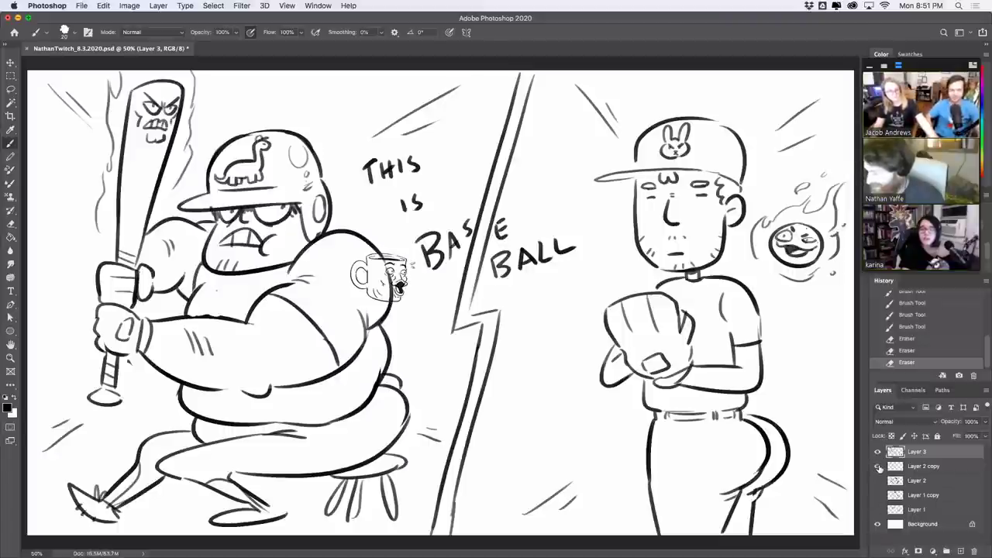
{"action": "left_click", "coordinate": [911, 468]}
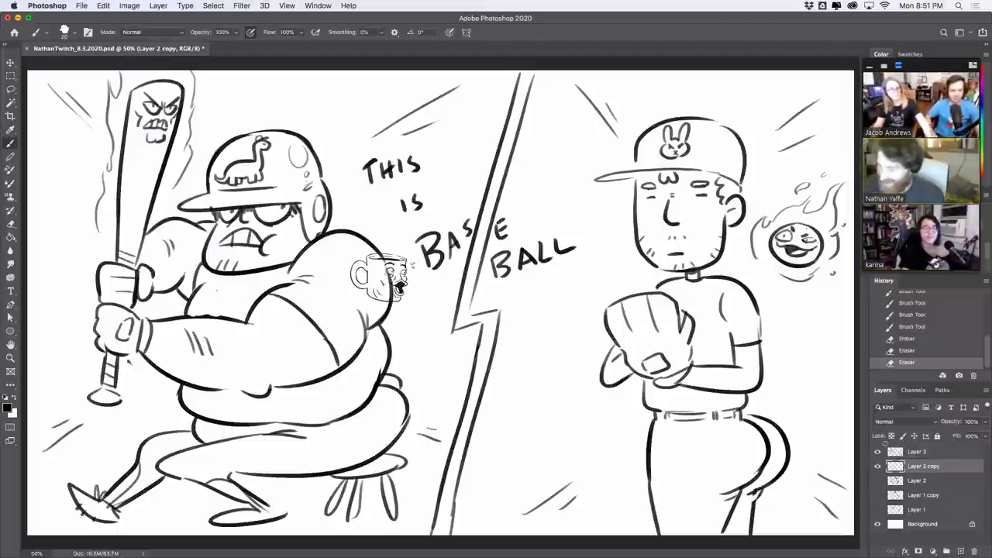
{"action": "key", "text": "v"}
{"action": "mouse_move", "coordinate": [503, 326]}
{"action": "left_mouse_down"}
{"action": "mouse_move", "coordinate": [538, 371]}
{"action": "mouse_move", "coordinate": [541, 403]}
{"action": "mouse_move", "coordinate": [650, 431]}
{"action": "mouse_move", "coordinate": [695, 348]}
{"action": "mouse_move", "coordinate": [711, 277]}
{"action": "mouse_move", "coordinate": [681, 240]}
{"action": "mouse_move", "coordinate": [582, 220]}
{"action": "mouse_move", "coordinate": [566, 193]}
{"action": "mouse_move", "coordinate": [470, 165]}
{"action": "left_mouse_up"}
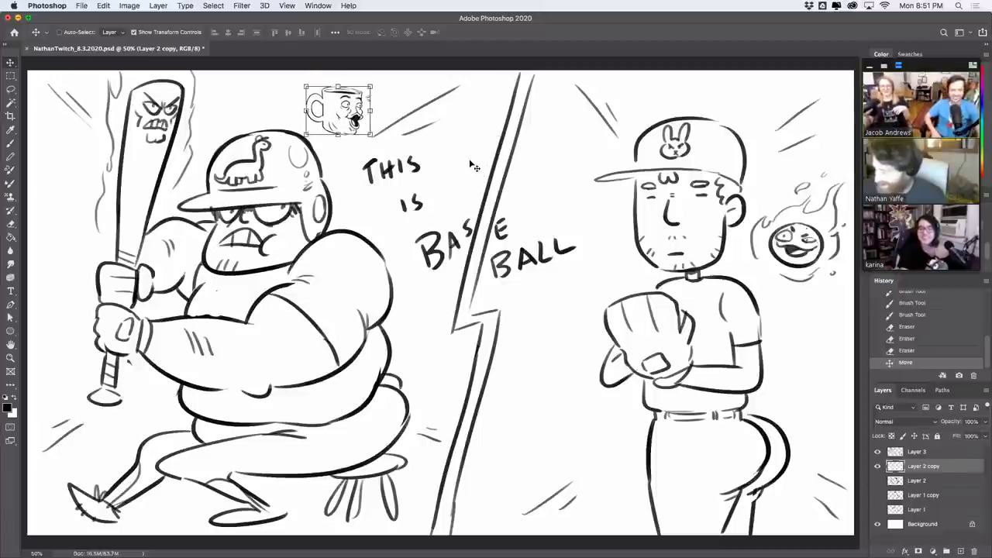
{"action": "left_click", "coordinate": [878, 466]}
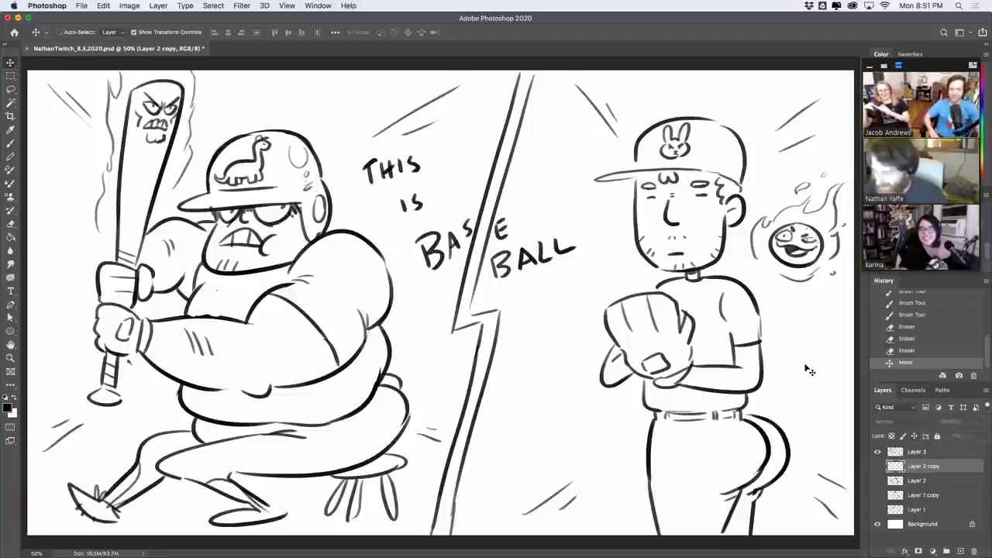
Step: Hide Layer 3, create a new layer at the top of the stack, and activate the Brush tool
{"action": "left_click", "coordinate": [878, 451]}
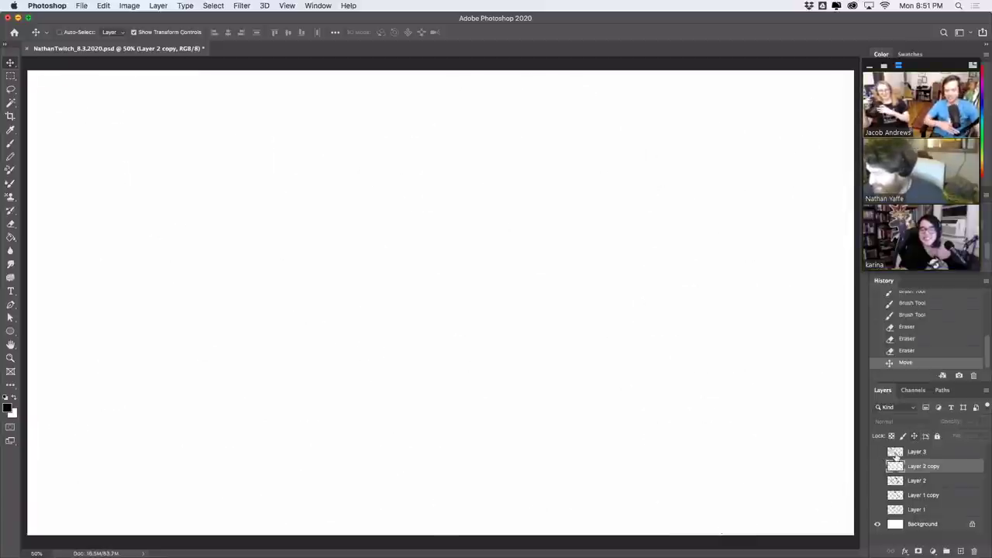
{"action": "left_click", "coordinate": [960, 550]}
{"action": "left_click_drag", "start_coordinate": [919, 466], "coordinate": [931, 449]}
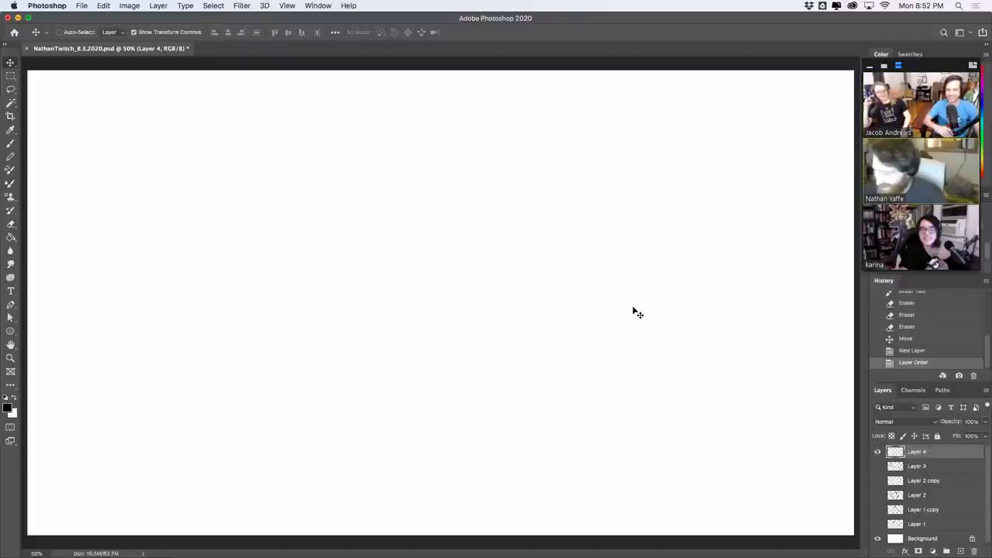
{"action": "left_click", "coordinate": [12, 144]}
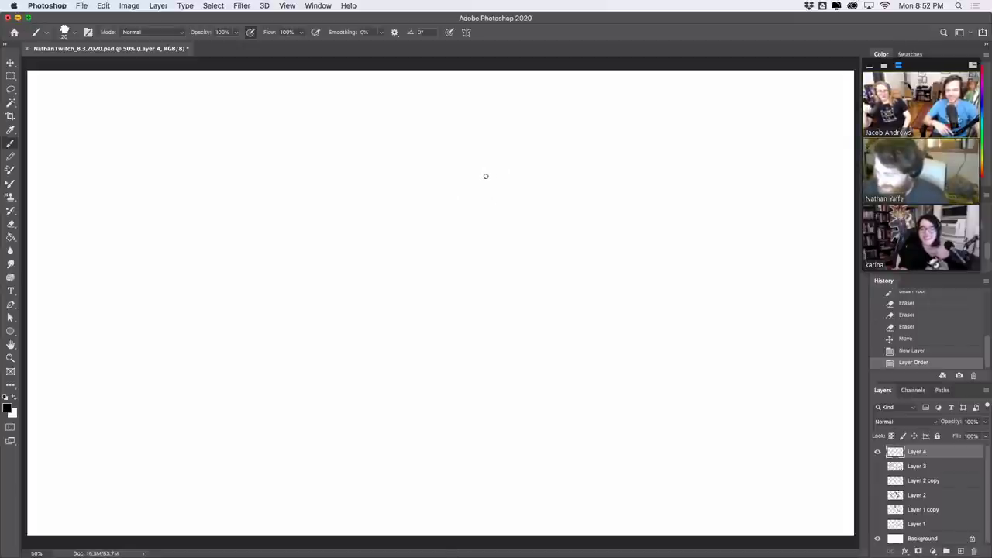
Step: Draw a curved brow line, a pointed nose and a shaded open mouth near the canvas's upper middle, undoing unwanted strokes
{"action": "mouse_move", "coordinate": [462, 198]}
{"action": "left_mouse_down"}
{"action": "mouse_move", "coordinate": [484, 160]}
{"action": "mouse_move", "coordinate": [527, 150]}
{"action": "mouse_move", "coordinate": [483, 178]}
{"action": "mouse_move", "coordinate": [491, 198]}
{"action": "mouse_move", "coordinate": [480, 206]}
{"action": "mouse_move", "coordinate": [495, 209]}
{"action": "mouse_move", "coordinate": [491, 230]}
{"action": "mouse_move", "coordinate": [475, 238]}
{"action": "mouse_move", "coordinate": [491, 217]}
{"action": "left_mouse_up"}
{"action": "key", "text": "super+z"}
{"action": "key", "text": "super+z"}
{"action": "key", "text": "super+z"}
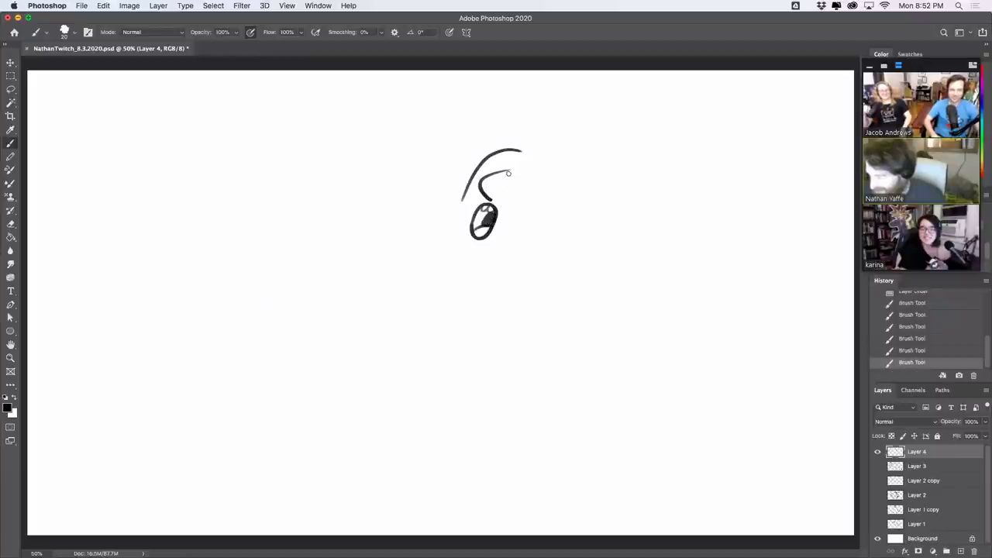
Step: Draw two round eyes with small pupils beside the nose, and add cheek and chin lines around the open mouth
{"action": "mouse_move", "coordinate": [465, 172]}
{"action": "left_mouse_down"}
{"action": "mouse_move", "coordinate": [480, 165]}
{"action": "mouse_move", "coordinate": [481, 180]}
{"action": "mouse_move", "coordinate": [486, 173]}
{"action": "left_mouse_up"}
{"action": "key", "text": "super+z"}
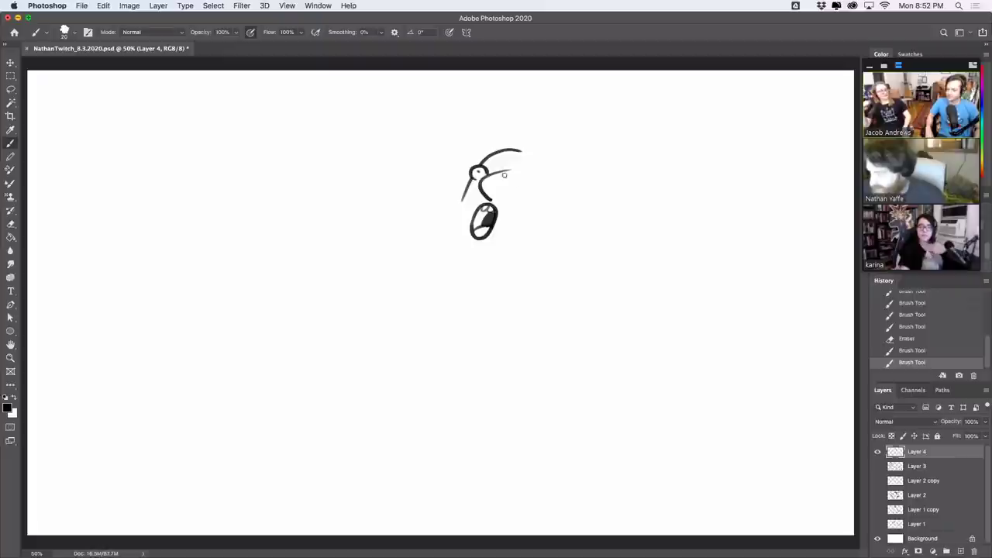
{"action": "key", "text": "ctrl+z"}
{"action": "left_click", "coordinate": [476, 172]}
{"action": "mouse_move", "coordinate": [523, 188]}
{"action": "left_mouse_down"}
{"action": "mouse_move", "coordinate": [521, 172]}
{"action": "mouse_move", "coordinate": [536, 187]}
{"action": "mouse_move", "coordinate": [524, 184]}
{"action": "left_mouse_up"}
{"action": "left_click", "coordinate": [525, 181]}
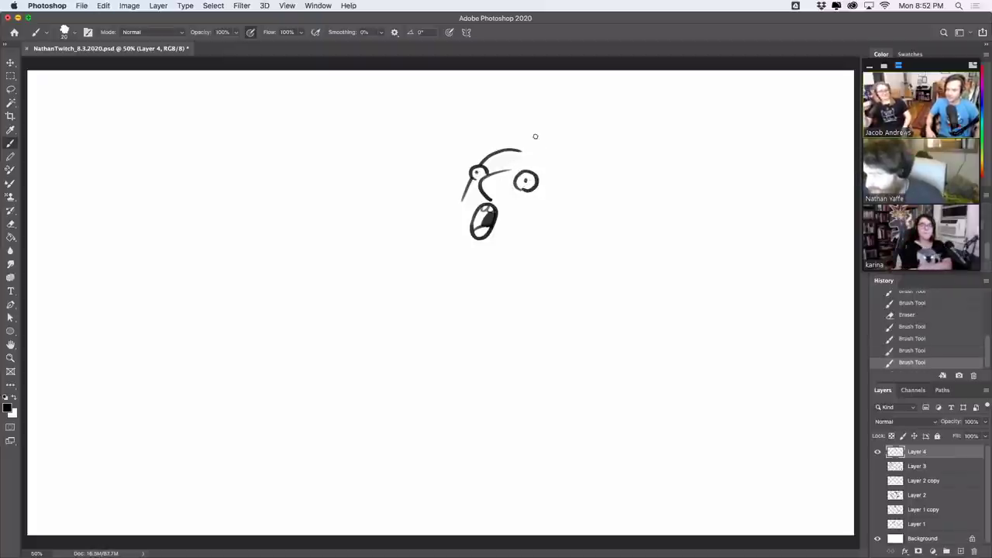
{"action": "mouse_move", "coordinate": [460, 202]}
{"action": "left_mouse_down"}
{"action": "mouse_move", "coordinate": [454, 225]}
{"action": "mouse_move", "coordinate": [476, 248]}
{"action": "left_mouse_up"}
{"action": "left_click_drag", "start_coordinate": [496, 193], "coordinate": [500, 199]}
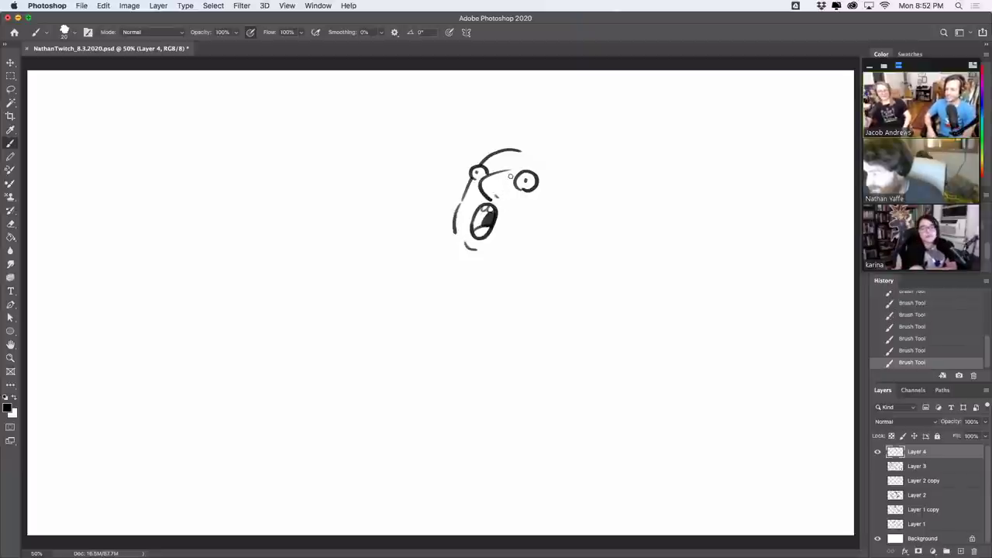
Step: Draw a tilted witch's hat with a wide brim and bent pointed crown, and add stringy hair behind the face
{"action": "mouse_move", "coordinate": [461, 151]}
{"action": "left_mouse_down"}
{"action": "mouse_move", "coordinate": [450, 120]}
{"action": "mouse_move", "coordinate": [555, 155]}
{"action": "mouse_move", "coordinate": [641, 208]}
{"action": "mouse_move", "coordinate": [566, 199]}
{"action": "left_mouse_up"}
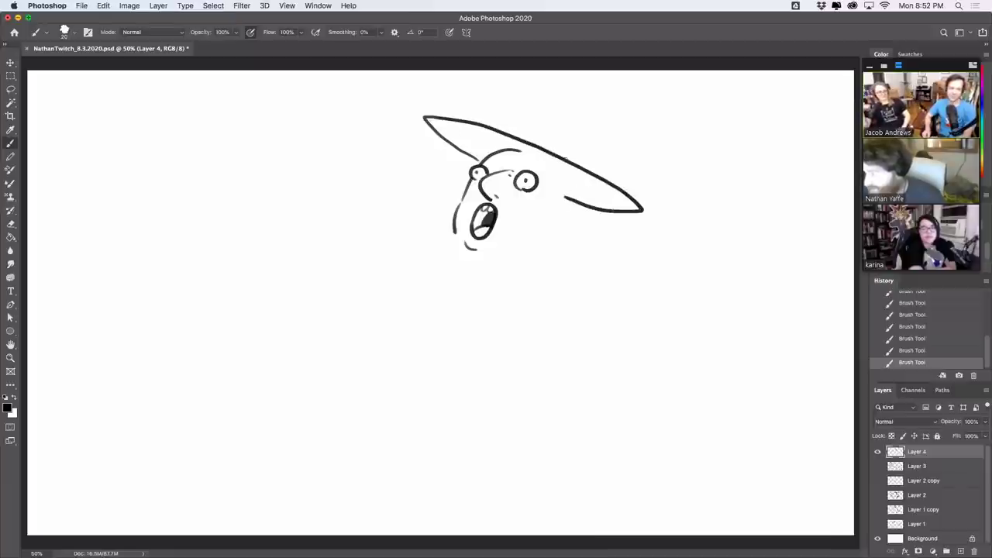
{"action": "mouse_move", "coordinate": [506, 133]}
{"action": "left_mouse_down"}
{"action": "mouse_move", "coordinate": [551, 105]}
{"action": "mouse_move", "coordinate": [603, 100]}
{"action": "mouse_move", "coordinate": [623, 122]}
{"action": "mouse_move", "coordinate": [694, 141]}
{"action": "mouse_move", "coordinate": [608, 140]}
{"action": "mouse_move", "coordinate": [587, 168]}
{"action": "left_mouse_up"}
{"action": "left_click_drag", "start_coordinate": [551, 180], "coordinate": [542, 213]}
{"action": "key", "text": "super+z"}
{"action": "mouse_move", "coordinate": [547, 179]}
{"action": "left_mouse_down"}
{"action": "mouse_move", "coordinate": [535, 210]}
{"action": "mouse_move", "coordinate": [565, 229]}
{"action": "mouse_move", "coordinate": [557, 252]}
{"action": "mouse_move", "coordinate": [535, 247]}
{"action": "left_mouse_up"}
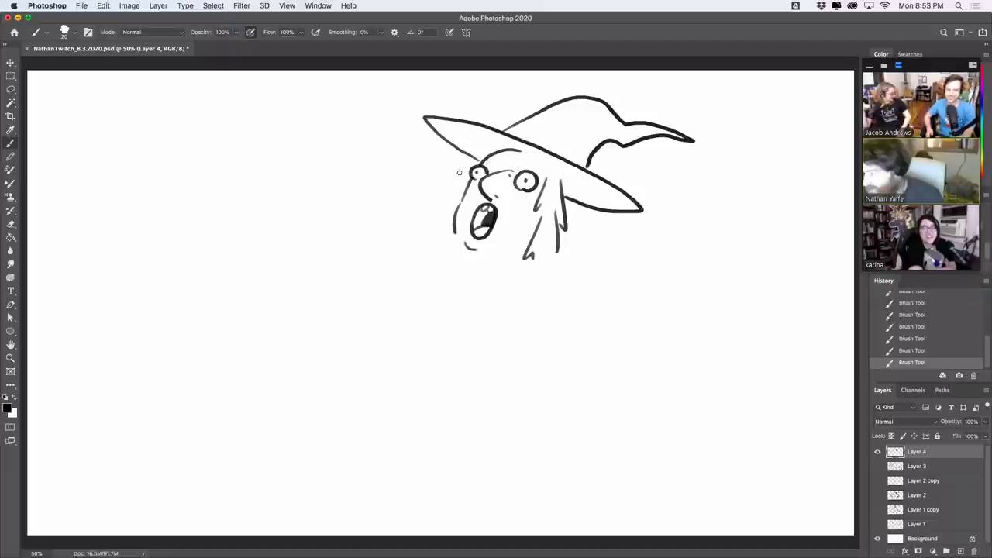
Step: Add a hair strand in front of the cheek, an ear, and short raised eyebrows to the witch, undoing unwanted strokes
{"action": "mouse_move", "coordinate": [465, 179]}
{"action": "left_mouse_down"}
{"action": "mouse_move", "coordinate": [434, 211]}
{"action": "mouse_move", "coordinate": [447, 223]}
{"action": "left_mouse_up"}
{"action": "mouse_move", "coordinate": [536, 215]}
{"action": "left_mouse_down"}
{"action": "mouse_move", "coordinate": [545, 230]}
{"action": "mouse_move", "coordinate": [535, 227]}
{"action": "left_mouse_up"}
{"action": "key", "text": "super+z"}
{"action": "key", "text": "super+z"}
{"action": "key", "text": "super+z"}
{"action": "key", "text": "super+z"}
{"action": "left_click_drag", "start_coordinate": [530, 166], "coordinate": [538, 161]}
{"action": "key", "text": "super+z"}
{"action": "key", "text": "super+shift+z"}
{"action": "left_click_drag", "start_coordinate": [479, 152], "coordinate": [489, 150]}
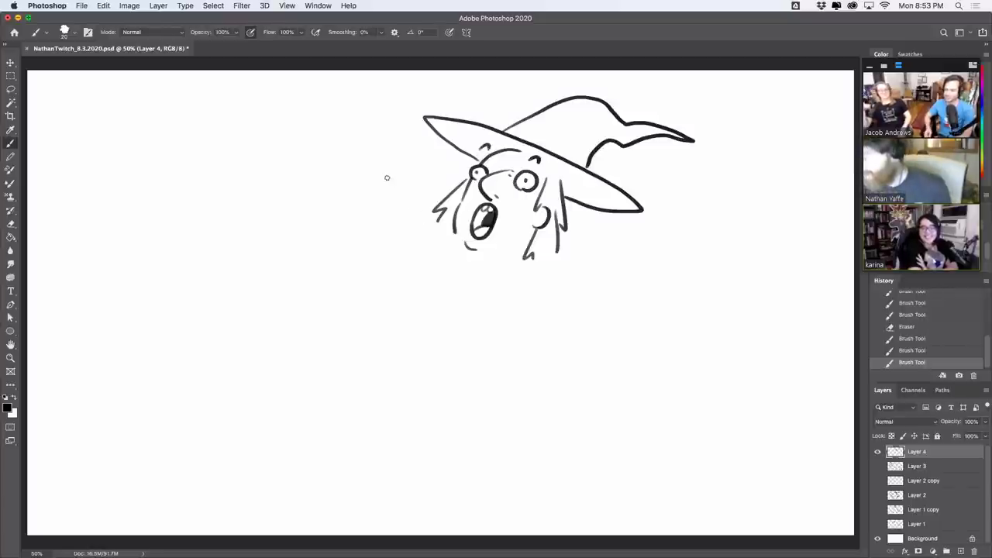
Step: Draw the witch's outstretched arm lines, a sleeve opening and an open hand with spread fingers, redoing unsatisfactory strokes
{"action": "left_click_drag", "start_coordinate": [387, 178], "coordinate": [453, 231]}
{"action": "key", "text": "super+z"}
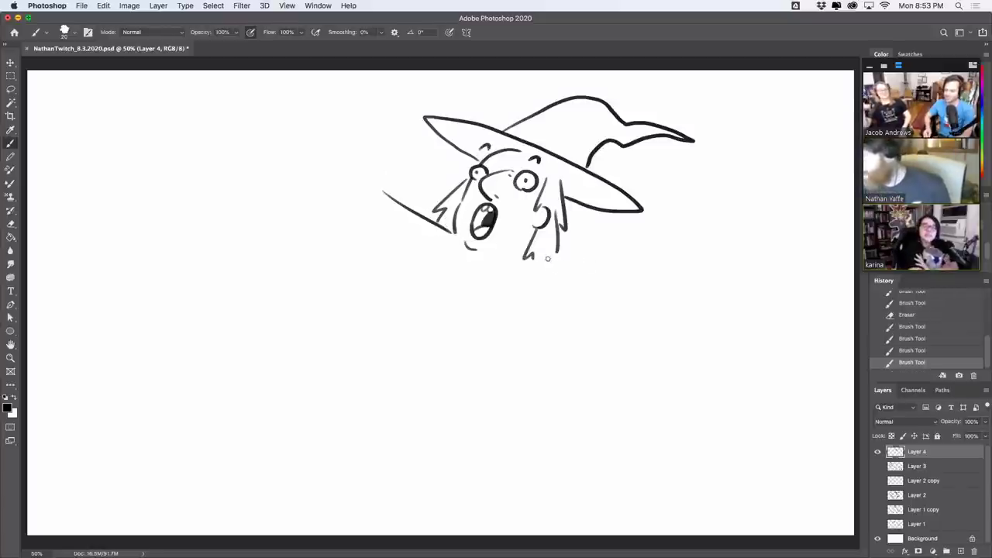
{"action": "mouse_move", "coordinate": [547, 259]}
{"action": "left_mouse_down"}
{"action": "mouse_move", "coordinate": [692, 212]}
{"action": "mouse_move", "coordinate": [687, 272]}
{"action": "left_mouse_up"}
{"action": "key", "text": "super+z"}
{"action": "mouse_move", "coordinate": [686, 222]}
{"action": "left_mouse_down"}
{"action": "mouse_move", "coordinate": [680, 264]}
{"action": "mouse_move", "coordinate": [722, 203]}
{"action": "mouse_move", "coordinate": [699, 211]}
{"action": "mouse_move", "coordinate": [732, 192]}
{"action": "left_mouse_up"}
{"action": "key", "text": "super+z"}
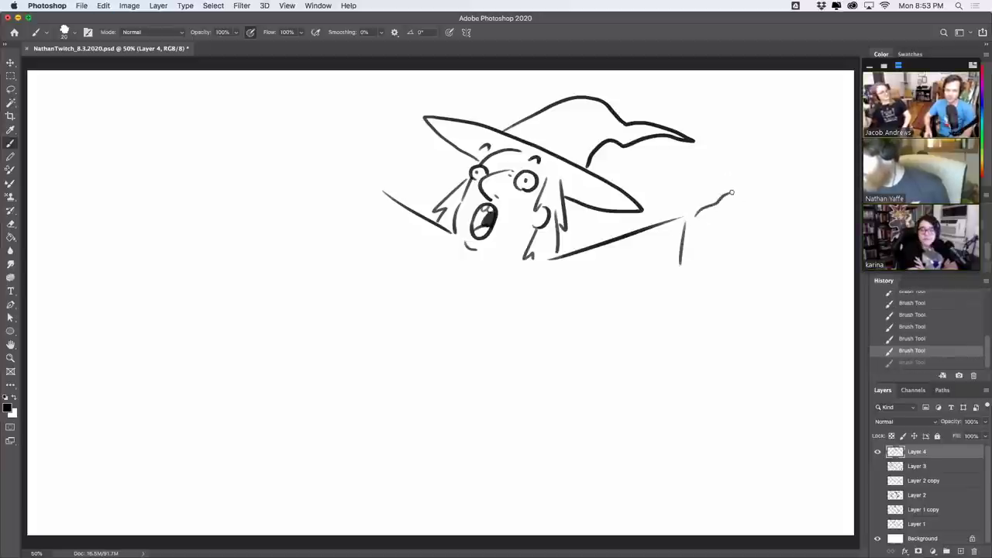
{"action": "key", "text": "super+z"}
{"action": "mouse_move", "coordinate": [688, 219]}
{"action": "left_mouse_down"}
{"action": "mouse_move", "coordinate": [729, 194]}
{"action": "mouse_move", "coordinate": [711, 229]}
{"action": "mouse_move", "coordinate": [753, 224]}
{"action": "mouse_move", "coordinate": [737, 224]}
{"action": "mouse_move", "coordinate": [746, 248]}
{"action": "mouse_move", "coordinate": [751, 234]}
{"action": "left_mouse_up"}
{"action": "key", "text": "super+z"}
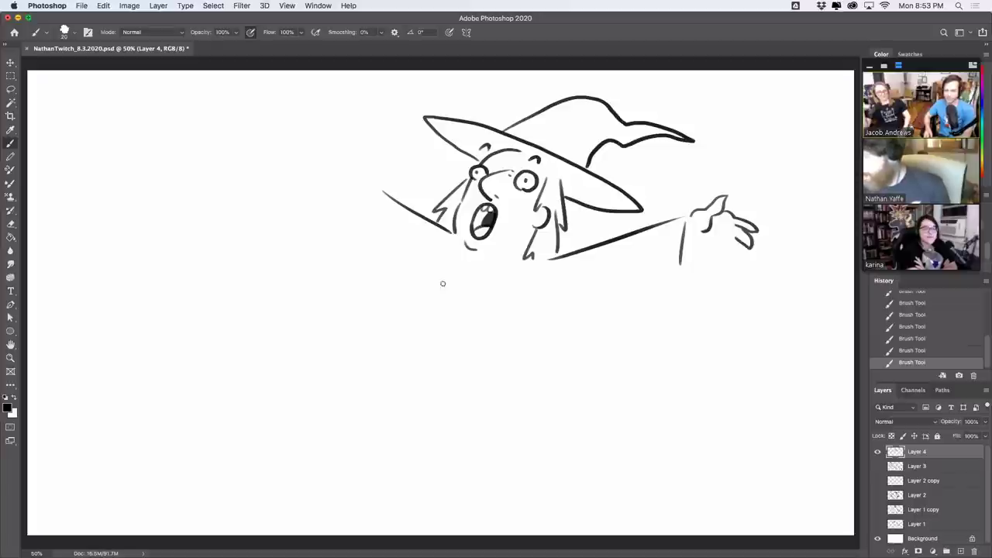
Step: Draw the long front line of the witch's robe, outline her rounded chin and jaw, and refine the face and hair lines
{"action": "left_click_drag", "start_coordinate": [442, 277], "coordinate": [447, 351]}
{"action": "key", "text": "super+z"}
{"action": "left_click_drag", "start_coordinate": [435, 288], "coordinate": [447, 436]}
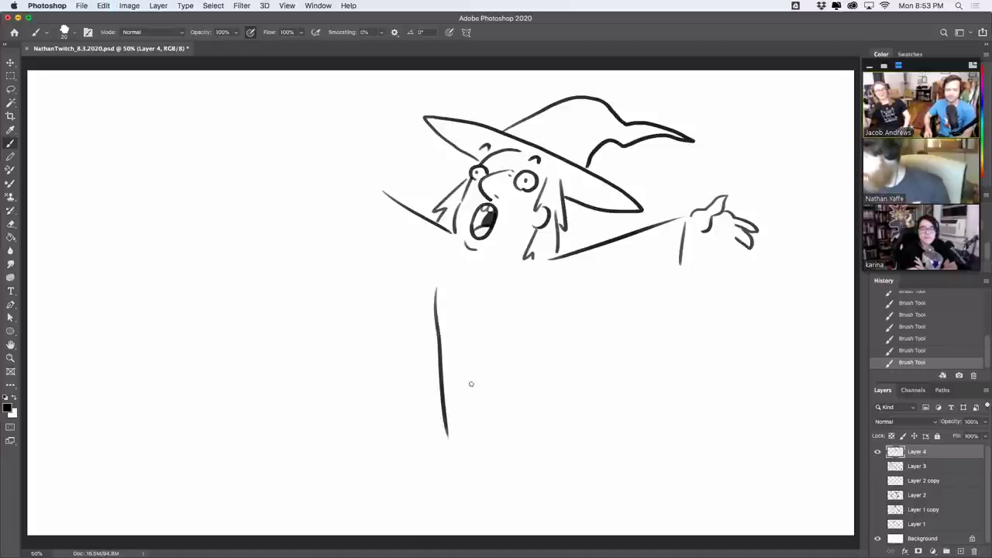
{"action": "mouse_move", "coordinate": [457, 241]}
{"action": "left_mouse_down"}
{"action": "mouse_move", "coordinate": [488, 269]}
{"action": "mouse_move", "coordinate": [528, 256]}
{"action": "mouse_move", "coordinate": [489, 246]}
{"action": "left_mouse_up"}
{"action": "key", "text": "super+z"}
{"action": "key", "text": "super+z"}
{"action": "mouse_move", "coordinate": [498, 205]}
{"action": "left_mouse_down"}
{"action": "mouse_move", "coordinate": [500, 216]}
{"action": "mouse_move", "coordinate": [528, 191]}
{"action": "left_mouse_up"}
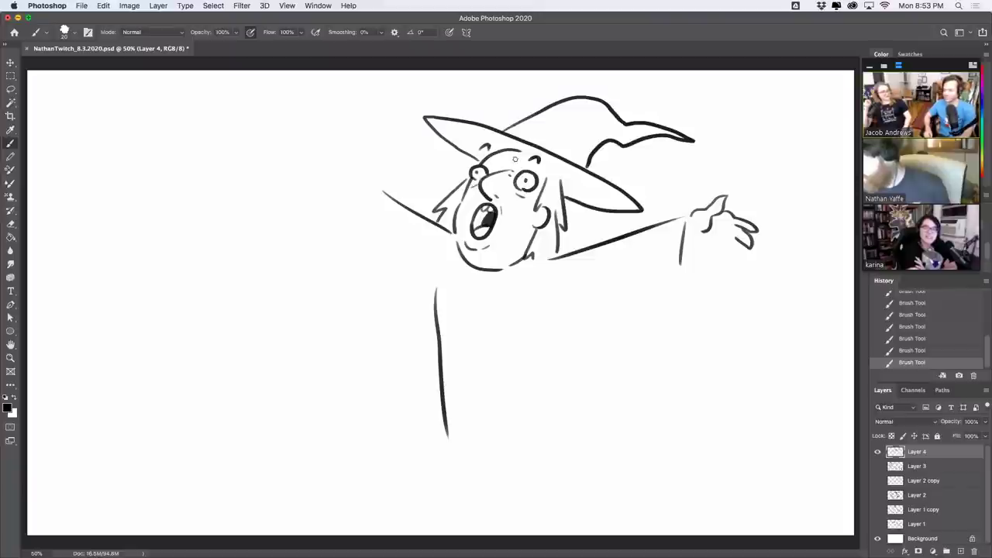
{"action": "mouse_move", "coordinate": [509, 173]}
{"action": "left_mouse_down"}
{"action": "mouse_move", "coordinate": [518, 165]}
{"action": "mouse_move", "coordinate": [559, 186]}
{"action": "left_mouse_up"}
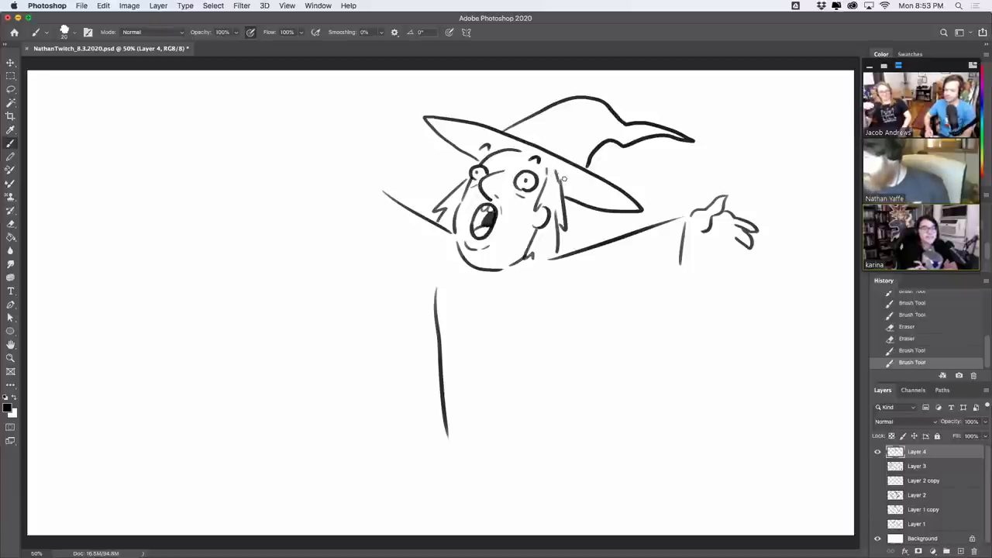
Step: Add the remaining fingers and the lower palm line to the witch's outstretched hand, erasing overlapping lines
{"action": "mouse_move", "coordinate": [724, 221]}
{"action": "left_mouse_down"}
{"action": "mouse_move", "coordinate": [740, 249]}
{"action": "mouse_move", "coordinate": [727, 250]}
{"action": "left_mouse_up"}
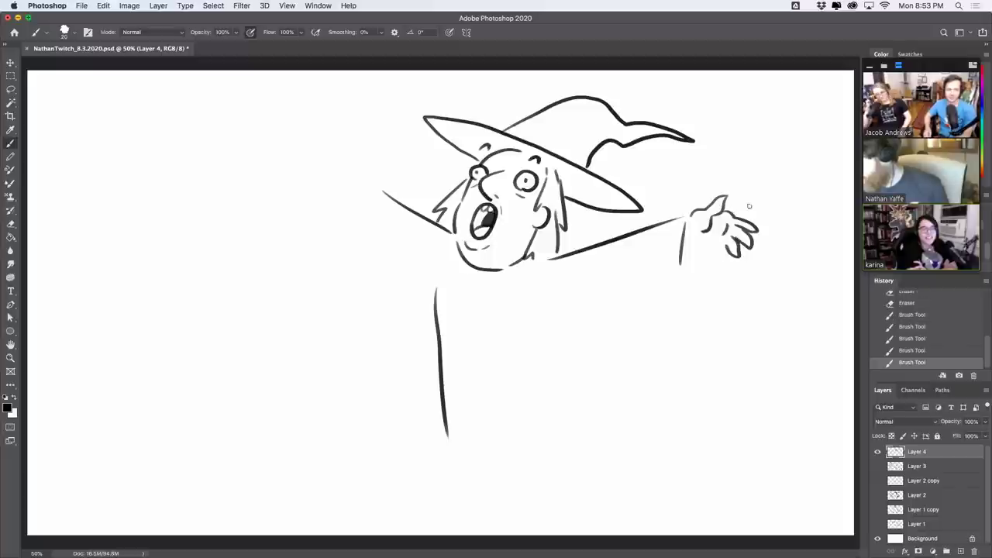
{"action": "mouse_move", "coordinate": [741, 211]}
{"action": "left_mouse_down"}
{"action": "mouse_move", "coordinate": [750, 220]}
{"action": "mouse_move", "coordinate": [748, 203]}
{"action": "mouse_move", "coordinate": [758, 212]}
{"action": "left_mouse_up"}
{"action": "key", "text": "e"}
{"action": "left_click_drag", "start_coordinate": [756, 211], "coordinate": [741, 214]}
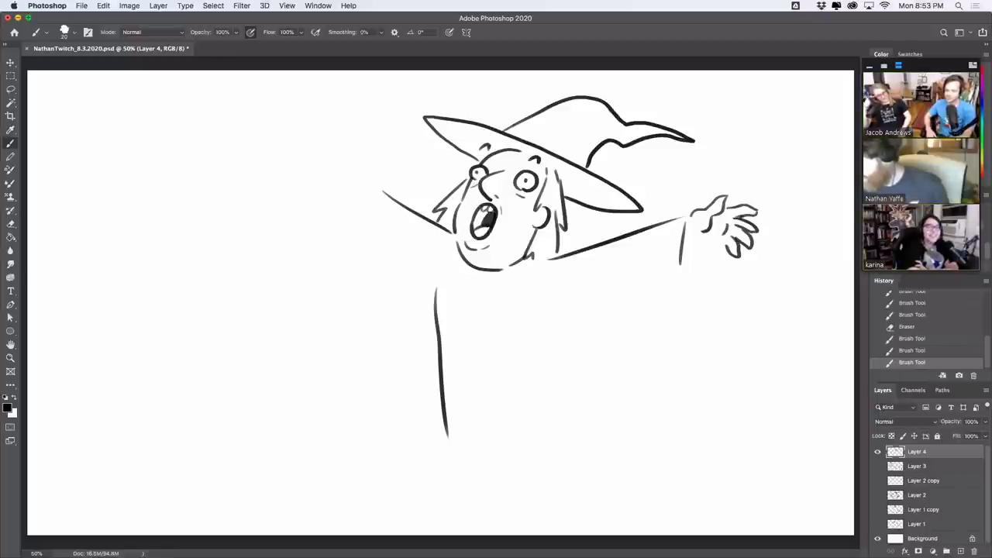
{"action": "mouse_move", "coordinate": [707, 247]}
{"action": "left_mouse_down"}
{"action": "mouse_move", "coordinate": [722, 251]}
{"action": "mouse_move", "coordinate": [713, 249]}
{"action": "left_mouse_up"}
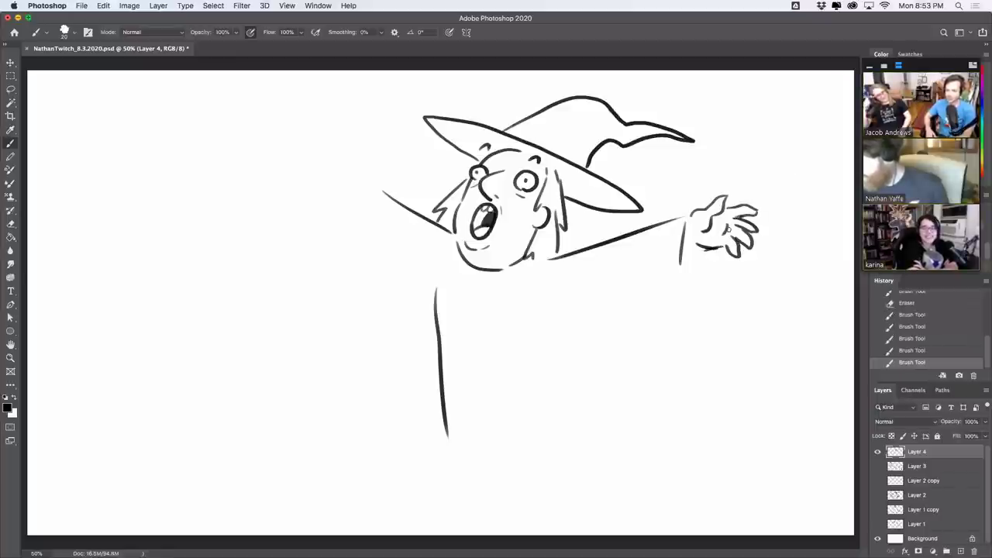
Step: Draw the underside of the outstretched sleeve and its hanging cuff, and shade the sleeve opening dark
{"action": "mouse_move", "coordinate": [549, 310]}
{"action": "left_mouse_down"}
{"action": "mouse_move", "coordinate": [653, 328]}
{"action": "mouse_move", "coordinate": [638, 319]}
{"action": "mouse_move", "coordinate": [678, 320]}
{"action": "mouse_move", "coordinate": [696, 247]}
{"action": "left_mouse_up"}
{"action": "key", "text": "super+z"}
{"action": "left_click_drag", "start_coordinate": [682, 257], "coordinate": [684, 302]}
{"action": "left_click_drag", "start_coordinate": [684, 302], "coordinate": [697, 241]}
{"action": "key", "text": "super+z"}
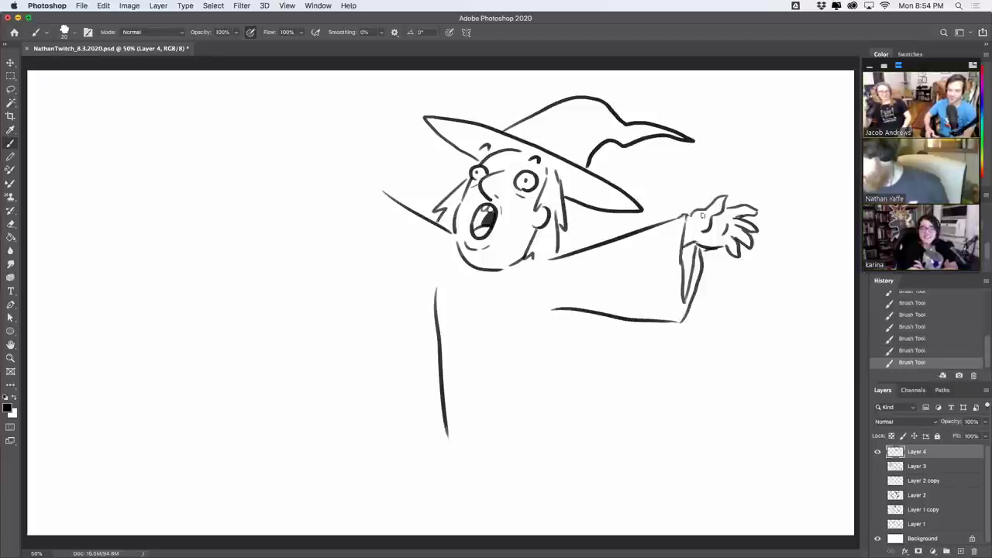
{"action": "key", "text": "e"}
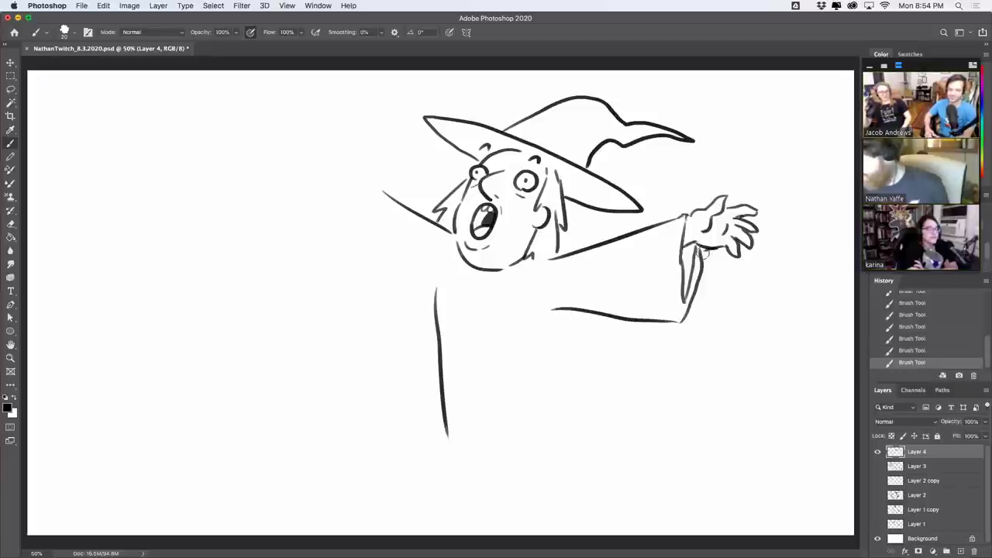
{"action": "mouse_move", "coordinate": [702, 250]}
{"action": "left_mouse_down"}
{"action": "mouse_move", "coordinate": [710, 252]}
{"action": "mouse_move", "coordinate": [690, 247]}
{"action": "mouse_move", "coordinate": [692, 284]}
{"action": "left_mouse_up"}
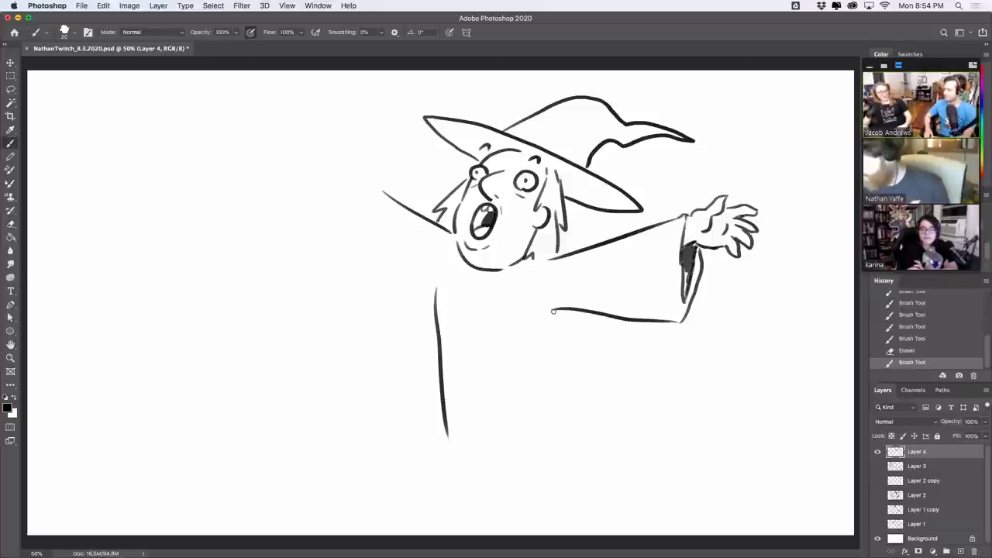
Step: Draw the flaring back line of the robe, extend its front line downward, and add the underside of the far arm
{"action": "left_click_drag", "start_coordinate": [553, 311], "coordinate": [620, 471]}
{"action": "left_click_drag", "start_coordinate": [447, 439], "coordinate": [452, 486]}
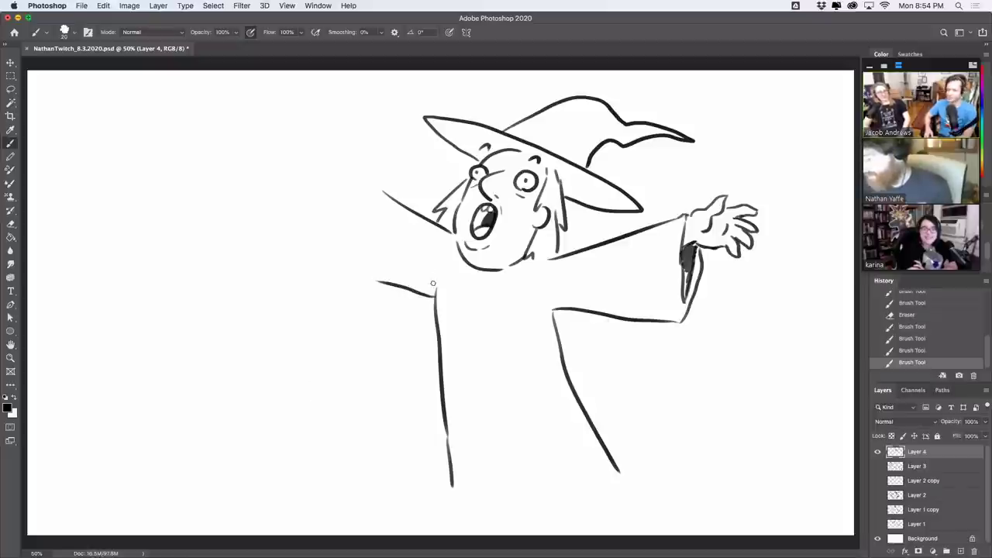
{"action": "key", "text": "super+z"}
{"action": "mouse_move", "coordinate": [434, 287]}
{"action": "left_mouse_down"}
{"action": "mouse_move", "coordinate": [402, 257]}
{"action": "mouse_move", "coordinate": [396, 268]}
{"action": "mouse_move", "coordinate": [362, 253]}
{"action": "left_mouse_up"}
{"action": "key", "text": "super+z"}
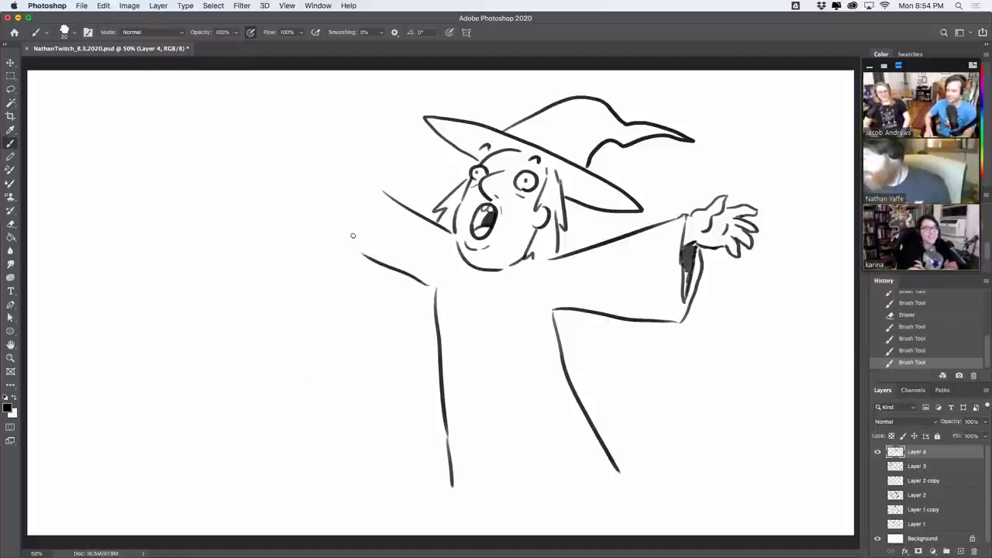
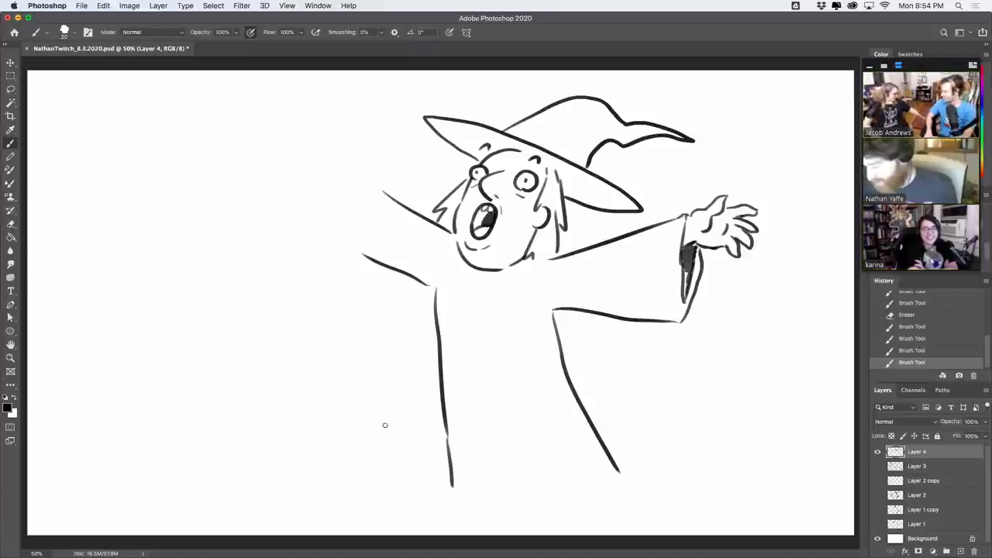
Step: Scale the whole witch drawing down proportionally to leave space beneath it, and return to the Brush tool
{"action": "key", "text": "super+t"}
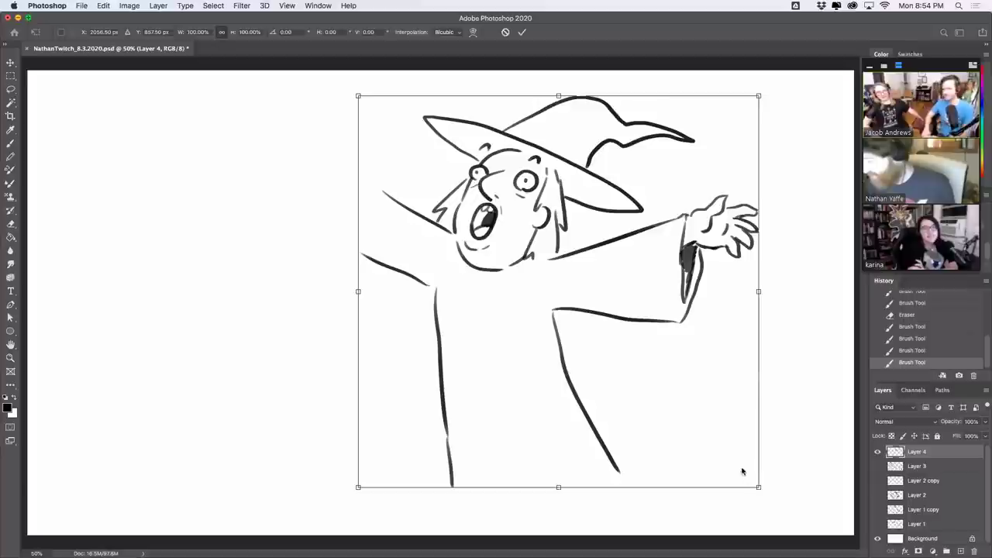
{"action": "left_click_drag", "start_coordinate": [743, 463], "coordinate": [723, 388]}
{"action": "key", "text": "Return"}
{"action": "left_click", "coordinate": [10, 144]}
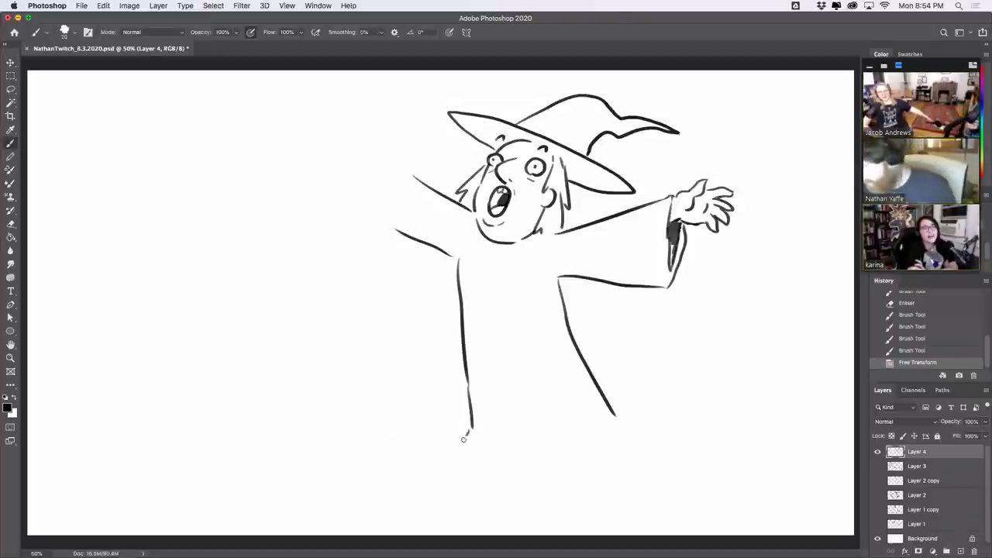
Step: Draw the robe's spreading hem with a small fold along the ground, erasing and redrawing its front corner
{"action": "left_click_drag", "start_coordinate": [471, 446], "coordinate": [524, 450]}
{"action": "left_click_drag", "start_coordinate": [617, 418], "coordinate": [663, 435]}
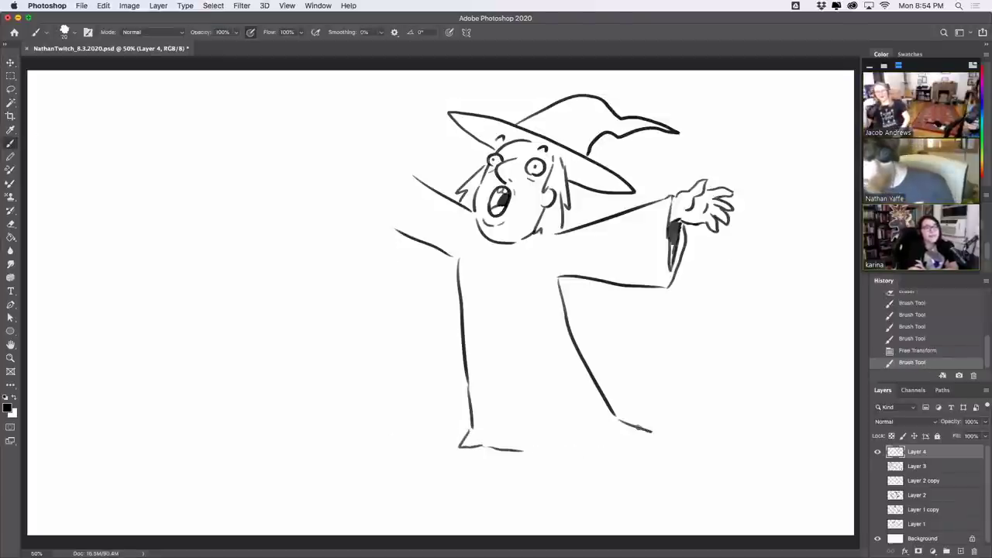
{"action": "left_click_drag", "start_coordinate": [534, 451], "coordinate": [668, 450]}
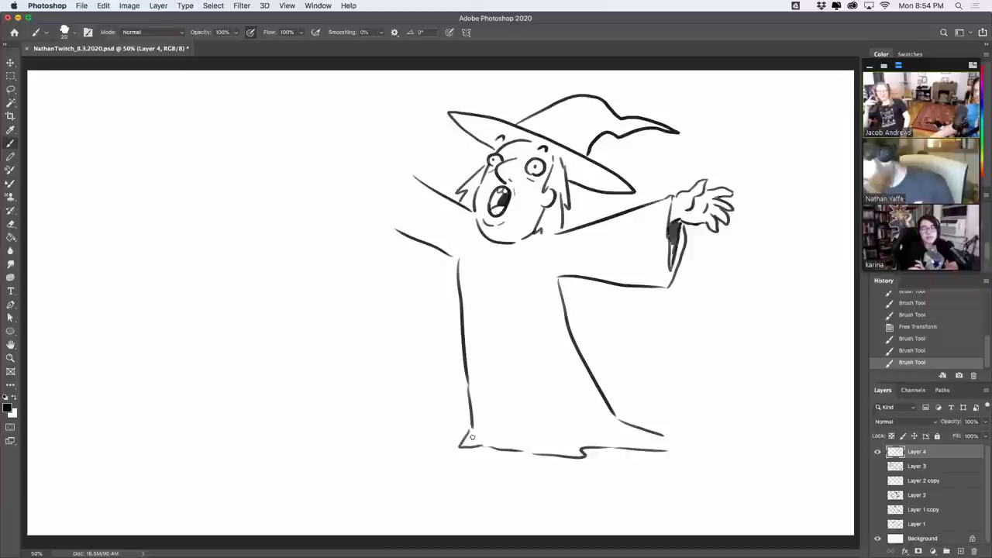
{"action": "key", "text": "e"}
{"action": "mouse_move", "coordinate": [471, 428]}
{"action": "left_mouse_down"}
{"action": "mouse_move", "coordinate": [453, 447]}
{"action": "mouse_move", "coordinate": [483, 451]}
{"action": "mouse_move", "coordinate": [510, 431]}
{"action": "mouse_move", "coordinate": [446, 452]}
{"action": "mouse_move", "coordinate": [526, 451]}
{"action": "mouse_move", "coordinate": [473, 444]}
{"action": "mouse_move", "coordinate": [500, 450]}
{"action": "left_mouse_up"}
{"action": "key", "text": "b"}
{"action": "key", "text": "super+z"}
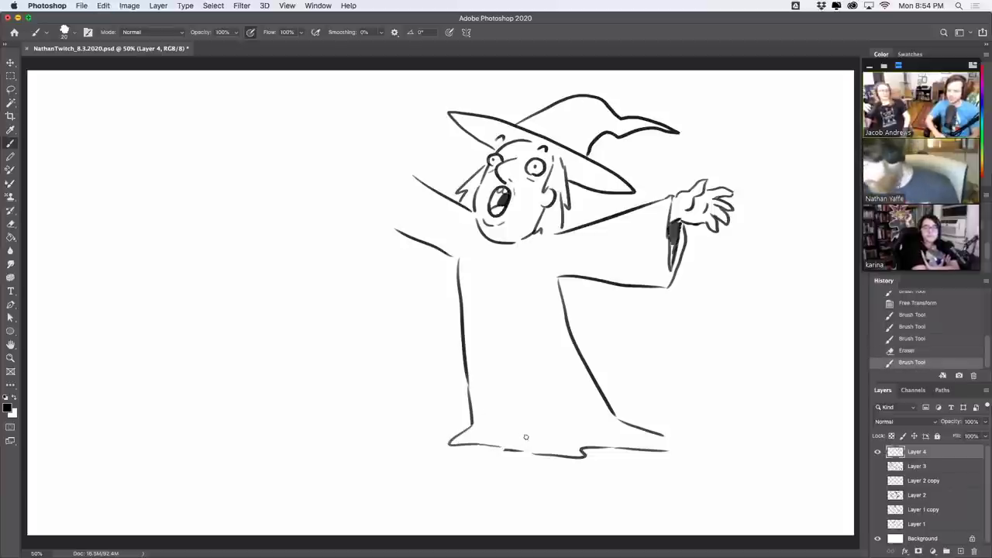
Step: Draw a wide flat ellipse on the ground in front of the witch, redoing unsatisfactory strokes
{"action": "mouse_move", "coordinate": [413, 459]}
{"action": "left_mouse_down"}
{"action": "mouse_move", "coordinate": [276, 482]}
{"action": "mouse_move", "coordinate": [389, 504]}
{"action": "mouse_move", "coordinate": [381, 463]}
{"action": "mouse_move", "coordinate": [231, 483]}
{"action": "mouse_move", "coordinate": [505, 492]}
{"action": "left_mouse_up"}
{"action": "key", "text": "super+z"}
{"action": "left_click_drag", "start_coordinate": [413, 463], "coordinate": [518, 481]}
{"action": "key", "text": "super+z"}
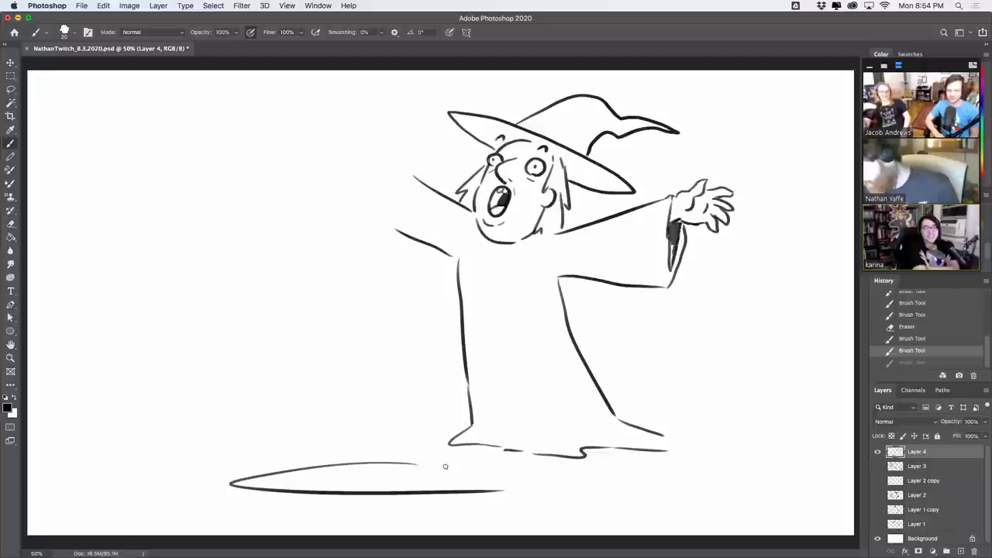
{"action": "key", "text": "super+z"}
{"action": "mouse_move", "coordinate": [413, 463]}
{"action": "left_mouse_down"}
{"action": "mouse_move", "coordinate": [520, 489]}
{"action": "mouse_move", "coordinate": [515, 474]}
{"action": "mouse_move", "coordinate": [497, 489]}
{"action": "left_mouse_up"}
{"action": "key", "text": "super+z"}
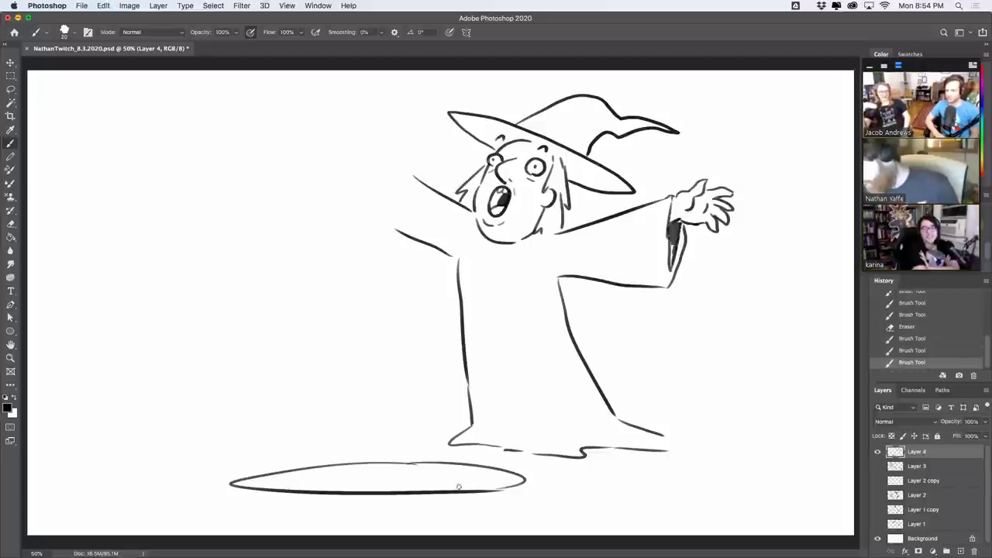
Step: Draw a five-pointed star in perspective inside the ground ellipse, undoing misplaced lines
{"action": "mouse_move", "coordinate": [281, 489]}
{"action": "left_mouse_down"}
{"action": "mouse_move", "coordinate": [428, 458]}
{"action": "mouse_move", "coordinate": [390, 493]}
{"action": "mouse_move", "coordinate": [299, 476]}
{"action": "mouse_move", "coordinate": [383, 490]}
{"action": "left_mouse_up"}
{"action": "key", "text": "super+z"}
{"action": "left_click_drag", "start_coordinate": [332, 468], "coordinate": [514, 478]}
{"action": "key", "text": "super+z"}
{"action": "left_click_drag", "start_coordinate": [325, 470], "coordinate": [507, 473]}
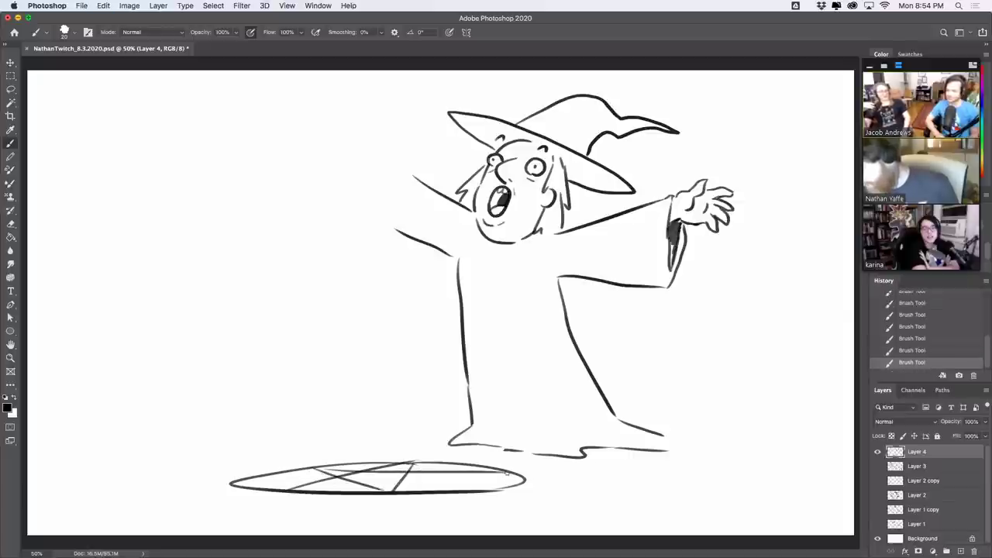
{"action": "left_click_drag", "start_coordinate": [393, 492], "coordinate": [507, 473]}
{"action": "key", "text": "super+z"}
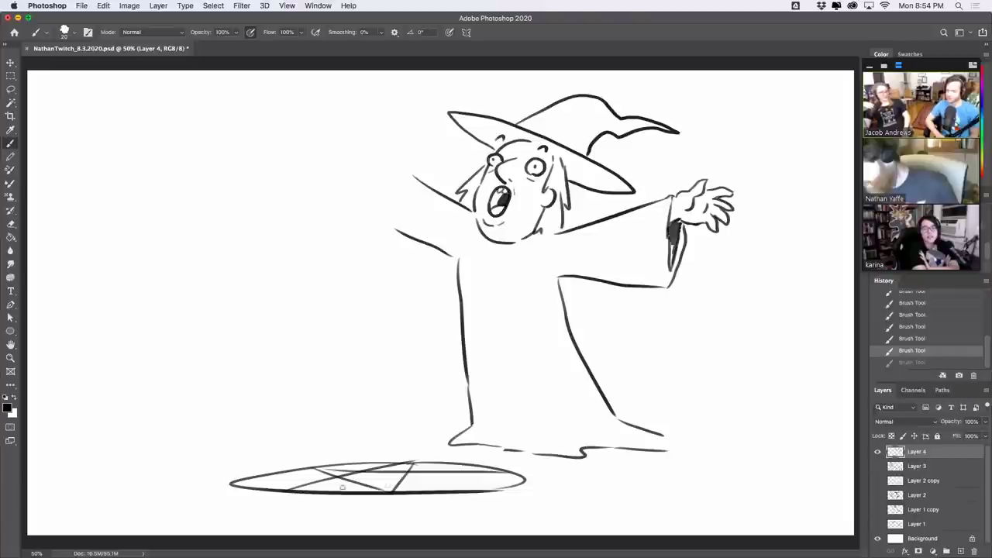
{"action": "left_click_drag", "start_coordinate": [301, 489], "coordinate": [508, 473]}
{"action": "key", "text": "super+z"}
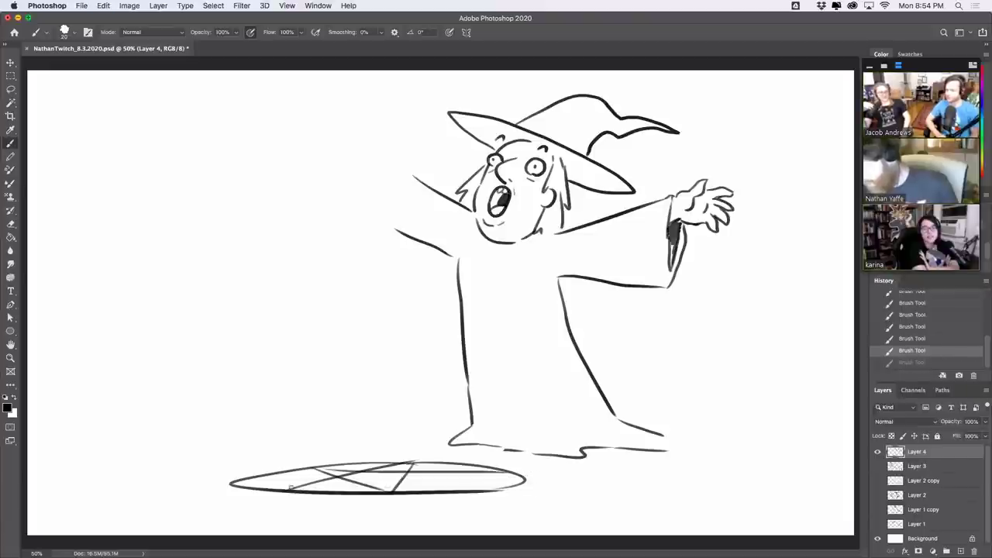
{"action": "left_click_drag", "start_coordinate": [288, 489], "coordinate": [507, 473]}
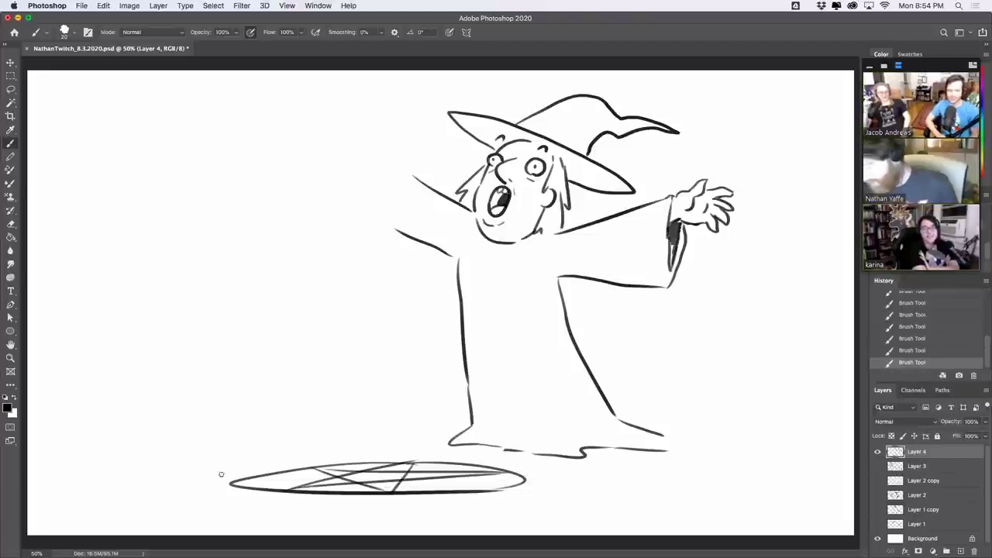
Step: Draw small flames around the edge of the pentagram circle, clearing the hem lines behind the nearest flame and adding a droplet-shaped spark
{"action": "mouse_move", "coordinate": [214, 480]}
{"action": "left_mouse_down"}
{"action": "mouse_move", "coordinate": [235, 421]}
{"action": "mouse_move", "coordinate": [253, 458]}
{"action": "left_mouse_up"}
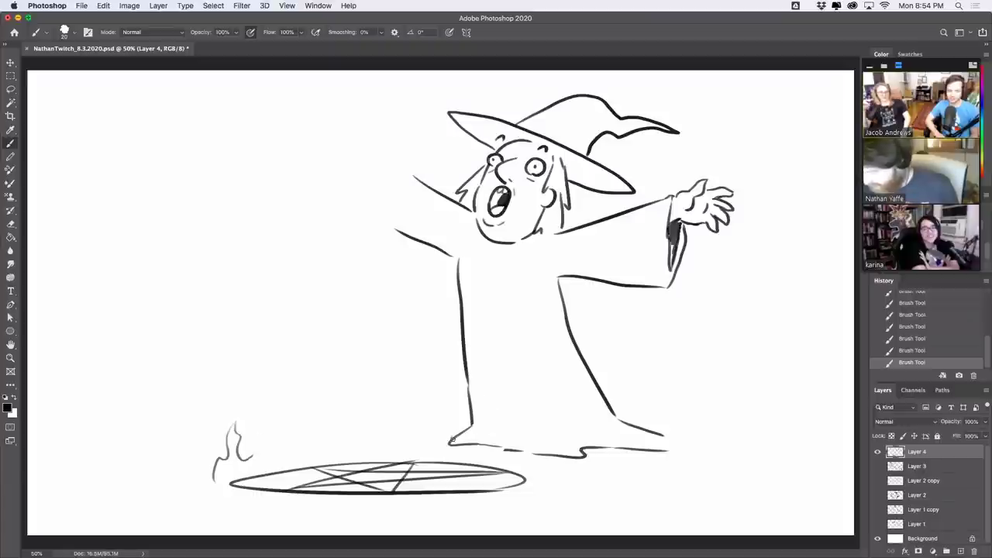
{"action": "mouse_move", "coordinate": [422, 419]}
{"action": "left_mouse_down"}
{"action": "mouse_move", "coordinate": [420, 442]}
{"action": "mouse_move", "coordinate": [500, 451]}
{"action": "mouse_move", "coordinate": [514, 414]}
{"action": "mouse_move", "coordinate": [537, 477]}
{"action": "left_mouse_up"}
{"action": "left_click_drag", "start_coordinate": [505, 448], "coordinate": [518, 453]}
{"action": "left_click_drag", "start_coordinate": [530, 419], "coordinate": [527, 423]}
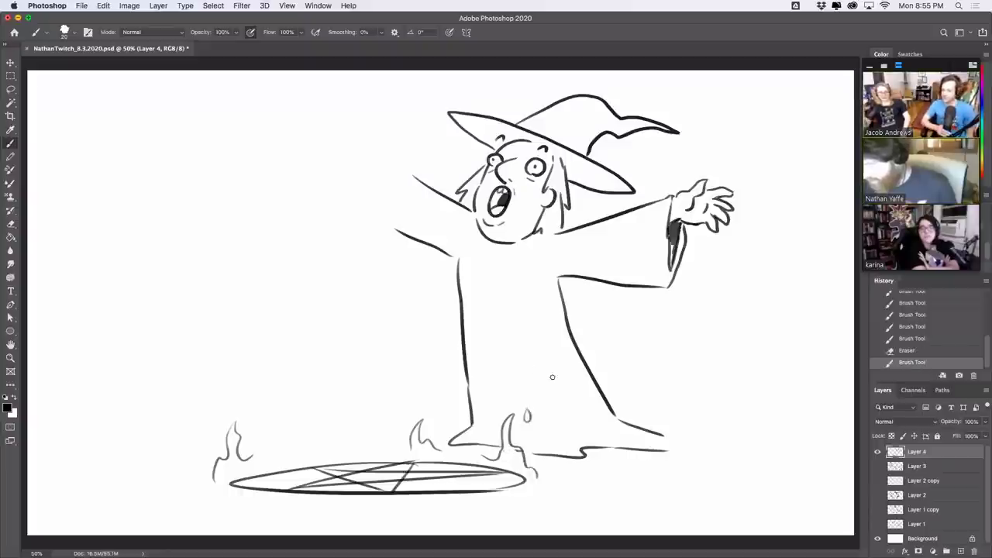
Step: Draw the witch's far hand with spread fingers and a sleeve cuff at the end of the arm
{"action": "mouse_move", "coordinate": [412, 178]}
{"action": "left_mouse_down"}
{"action": "mouse_move", "coordinate": [399, 172]}
{"action": "mouse_move", "coordinate": [386, 140]}
{"action": "mouse_move", "coordinate": [385, 176]}
{"action": "left_mouse_up"}
{"action": "key", "text": "super+z"}
{"action": "mouse_move", "coordinate": [384, 156]}
{"action": "left_mouse_down"}
{"action": "mouse_move", "coordinate": [357, 151]}
{"action": "mouse_move", "coordinate": [376, 162]}
{"action": "mouse_move", "coordinate": [352, 168]}
{"action": "mouse_move", "coordinate": [373, 167]}
{"action": "mouse_move", "coordinate": [357, 176]}
{"action": "mouse_move", "coordinate": [373, 176]}
{"action": "mouse_move", "coordinate": [364, 186]}
{"action": "mouse_move", "coordinate": [391, 169]}
{"action": "mouse_move", "coordinate": [412, 175]}
{"action": "mouse_move", "coordinate": [388, 196]}
{"action": "mouse_move", "coordinate": [400, 236]}
{"action": "left_mouse_up"}
{"action": "key", "text": "super+z"}
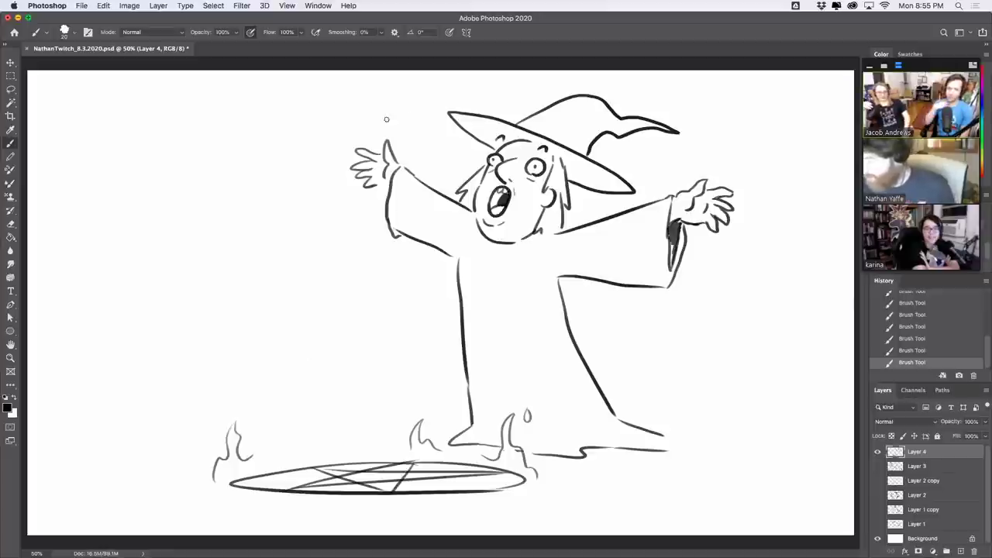
Step: Surround both of the witch's raised hands with small wispy flame lines
{"action": "mouse_move", "coordinate": [341, 174]}
{"action": "left_mouse_down"}
{"action": "mouse_move", "coordinate": [353, 129]}
{"action": "mouse_move", "coordinate": [395, 132]}
{"action": "left_mouse_up"}
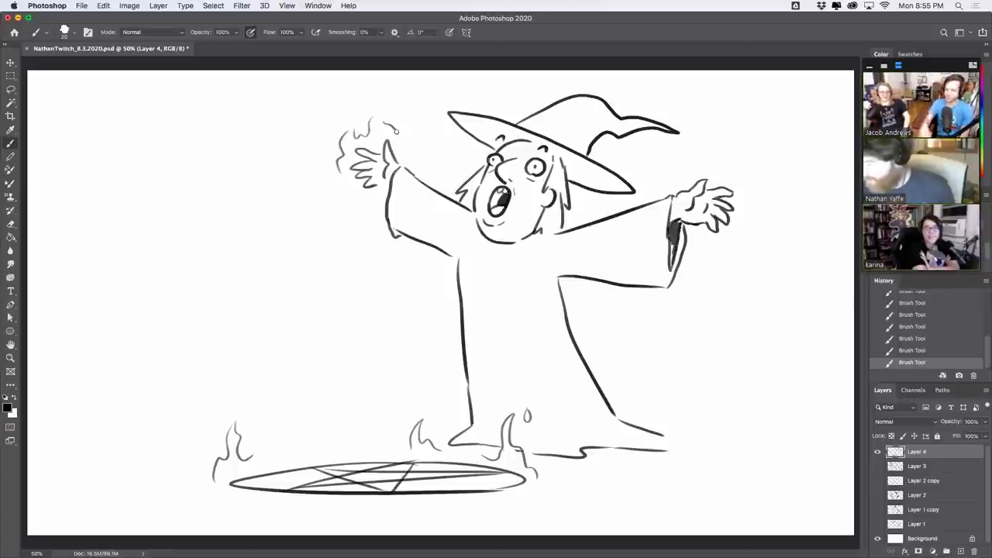
{"action": "mouse_move", "coordinate": [703, 160]}
{"action": "left_mouse_down"}
{"action": "mouse_move", "coordinate": [753, 186]}
{"action": "mouse_move", "coordinate": [750, 221]}
{"action": "left_mouse_up"}
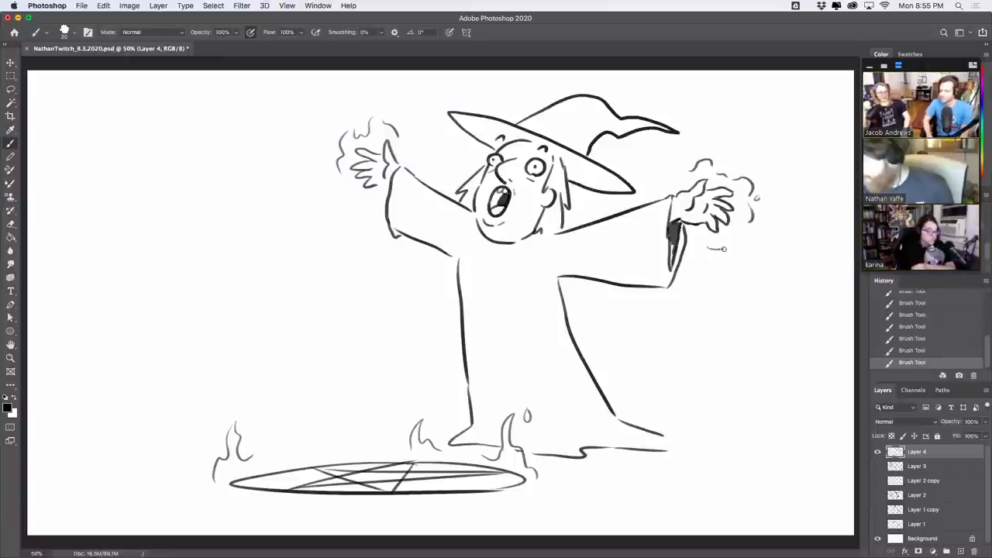
{"action": "left_click_drag", "start_coordinate": [348, 185], "coordinate": [372, 197]}
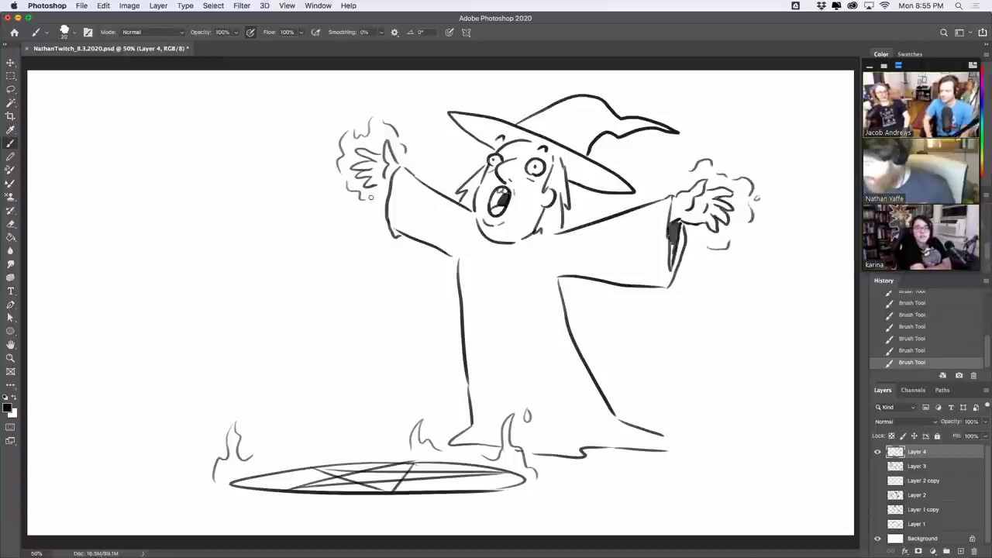
{"action": "left_click_drag", "start_coordinate": [272, 439], "coordinate": [249, 378]}
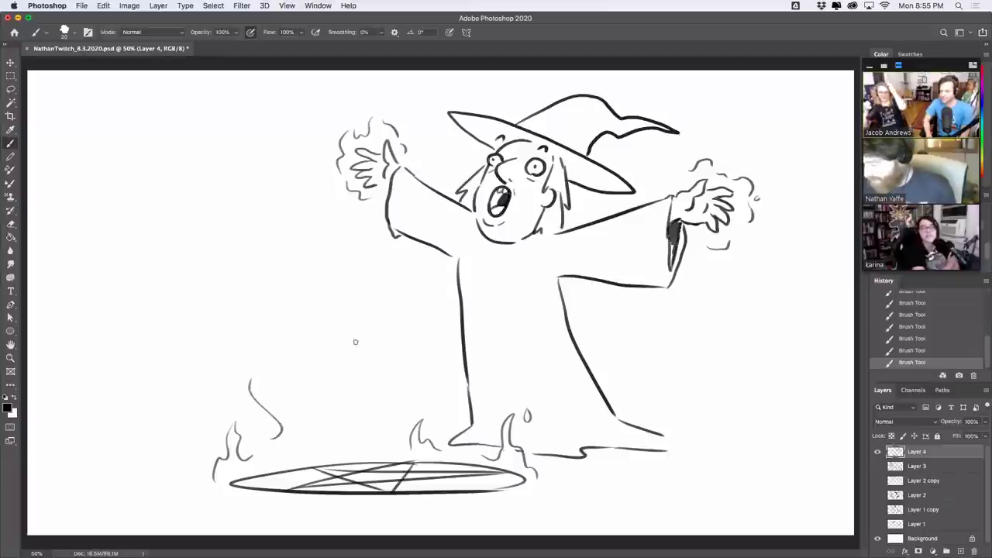
{"action": "left_click_drag", "start_coordinate": [355, 440], "coordinate": [339, 403]}
{"action": "left_click_drag", "start_coordinate": [364, 438], "coordinate": [396, 444]}
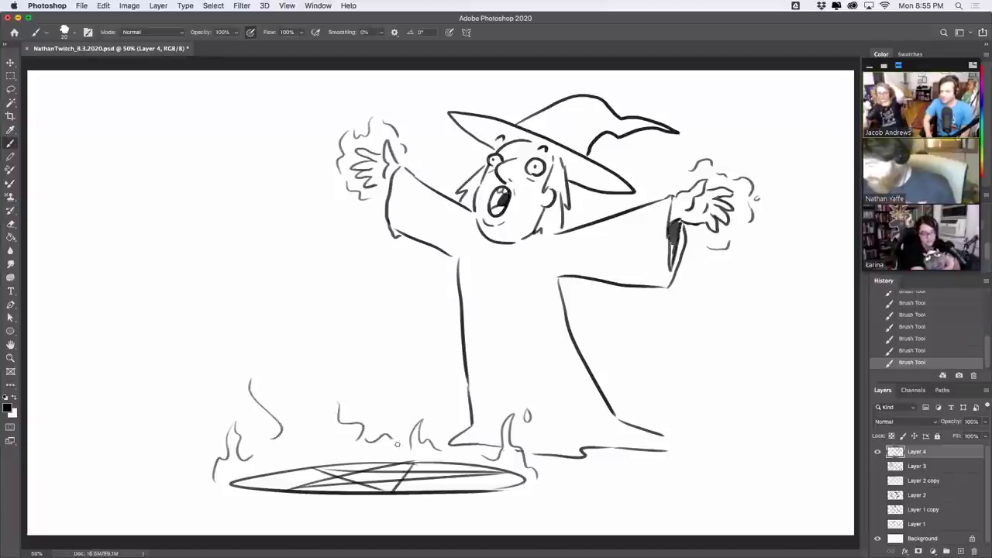
{"action": "key", "text": "super+z"}
{"action": "mouse_move", "coordinate": [332, 400]}
{"action": "left_mouse_down"}
{"action": "mouse_move", "coordinate": [354, 416]}
{"action": "mouse_move", "coordinate": [272, 430]}
{"action": "mouse_move", "coordinate": [279, 426]}
{"action": "left_mouse_up"}
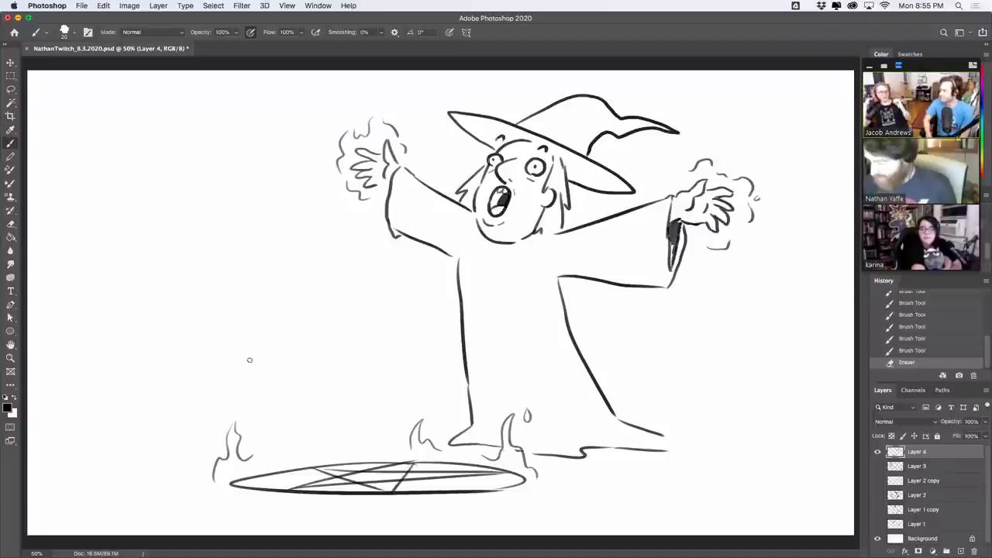
Step: Draw tall curling smoke lines rising from the pentagram, with more small flames and sparks around its rear edge
{"action": "mouse_move", "coordinate": [237, 340]}
{"action": "left_mouse_down"}
{"action": "mouse_move", "coordinate": [269, 372]}
{"action": "mouse_move", "coordinate": [325, 374]}
{"action": "mouse_move", "coordinate": [342, 431]}
{"action": "left_mouse_up"}
{"action": "mouse_move", "coordinate": [353, 346]}
{"action": "left_mouse_down"}
{"action": "mouse_move", "coordinate": [377, 438]}
{"action": "mouse_move", "coordinate": [400, 427]}
{"action": "mouse_move", "coordinate": [409, 445]}
{"action": "left_mouse_up"}
{"action": "left_click_drag", "start_coordinate": [340, 431], "coordinate": [310, 417]}
{"action": "left_click_drag", "start_coordinate": [252, 458], "coordinate": [298, 426]}
{"action": "left_click_drag", "start_coordinate": [413, 389], "coordinate": [412, 393]}
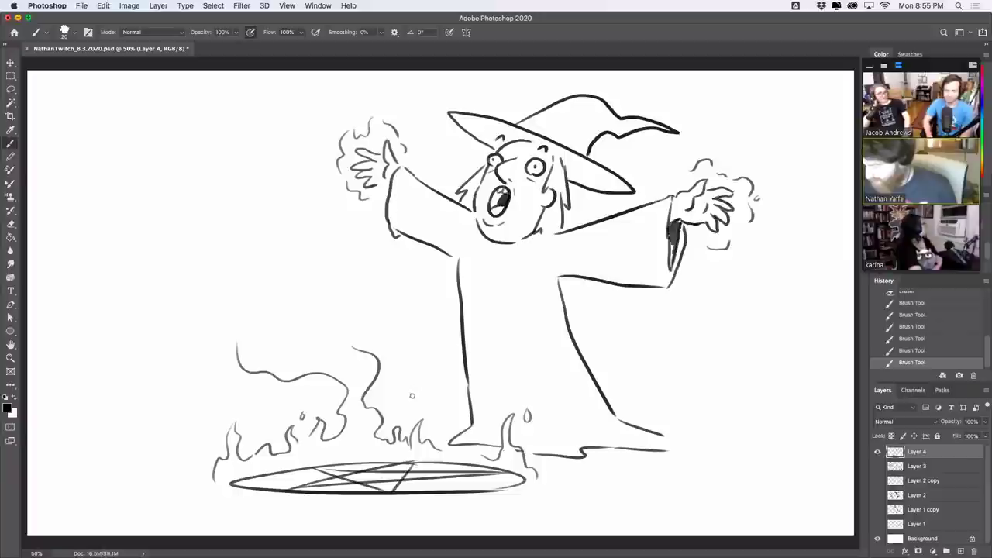
{"action": "left_click_drag", "start_coordinate": [207, 484], "coordinate": [199, 463]}
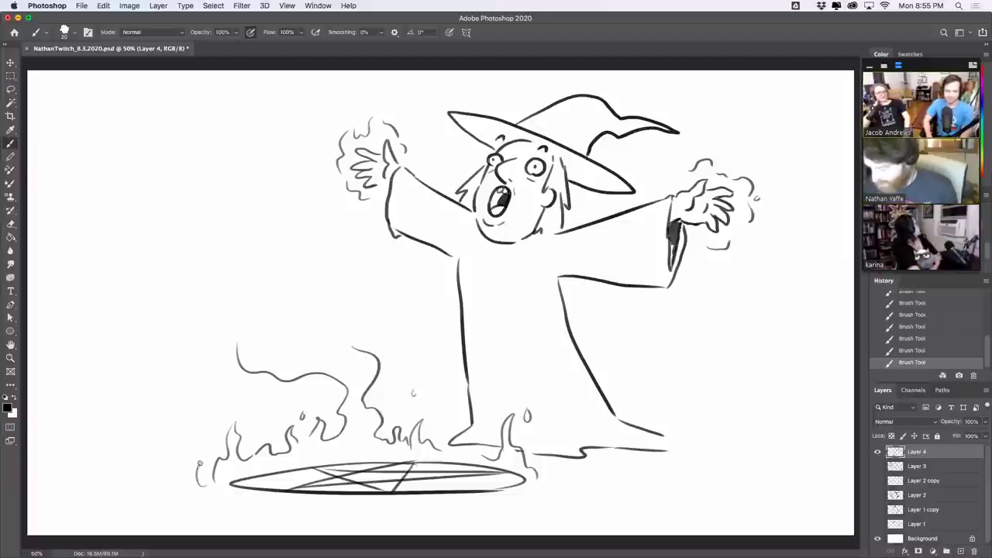
{"action": "left_click_drag", "start_coordinate": [314, 333], "coordinate": [301, 327]}
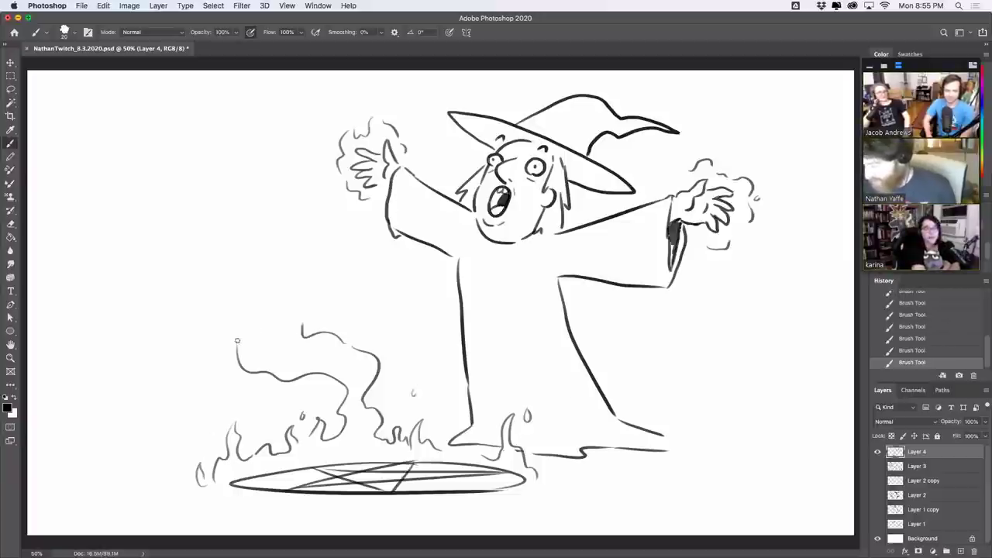
Step: Extend the outer smoke line from the pentagram upward in a long wavy curve toward the upper-left area of the canvas
{"action": "mouse_move", "coordinate": [236, 343]}
{"action": "left_mouse_down"}
{"action": "mouse_move", "coordinate": [173, 328]}
{"action": "mouse_move", "coordinate": [133, 279]}
{"action": "left_mouse_up"}
{"action": "key", "text": "ctrl+z"}
{"action": "mouse_move", "coordinate": [232, 341]}
{"action": "left_mouse_down"}
{"action": "mouse_move", "coordinate": [185, 340]}
{"action": "mouse_move", "coordinate": [143, 310]}
{"action": "mouse_move", "coordinate": [106, 239]}
{"action": "left_mouse_up"}
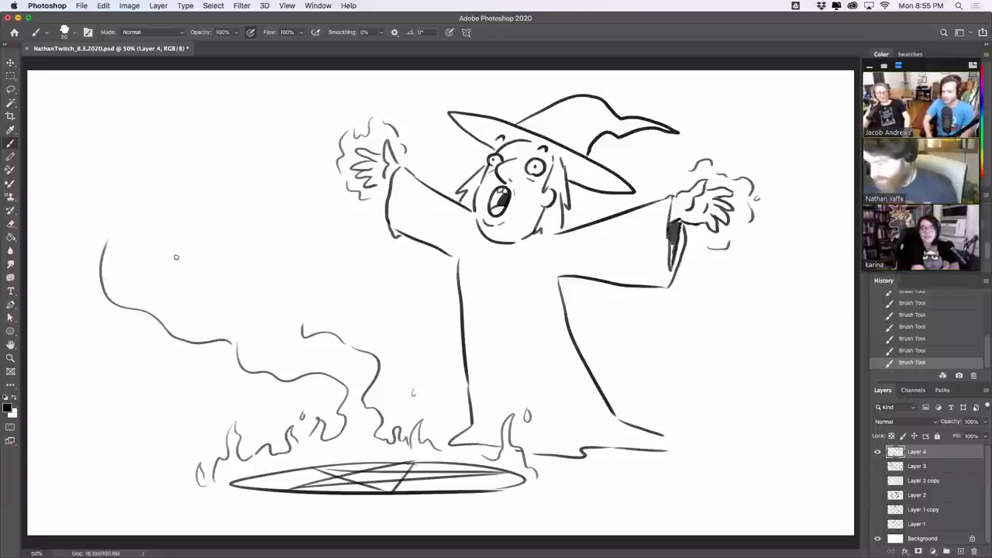
Step: Draw the outline of a large floating ham above the smoke, with a knobbed bone at its narrow lower end
{"action": "mouse_move", "coordinate": [166, 273]}
{"action": "left_mouse_down"}
{"action": "mouse_move", "coordinate": [184, 267]}
{"action": "mouse_move", "coordinate": [170, 260]}
{"action": "mouse_move", "coordinate": [187, 252]}
{"action": "mouse_move", "coordinate": [159, 137]}
{"action": "left_mouse_up"}
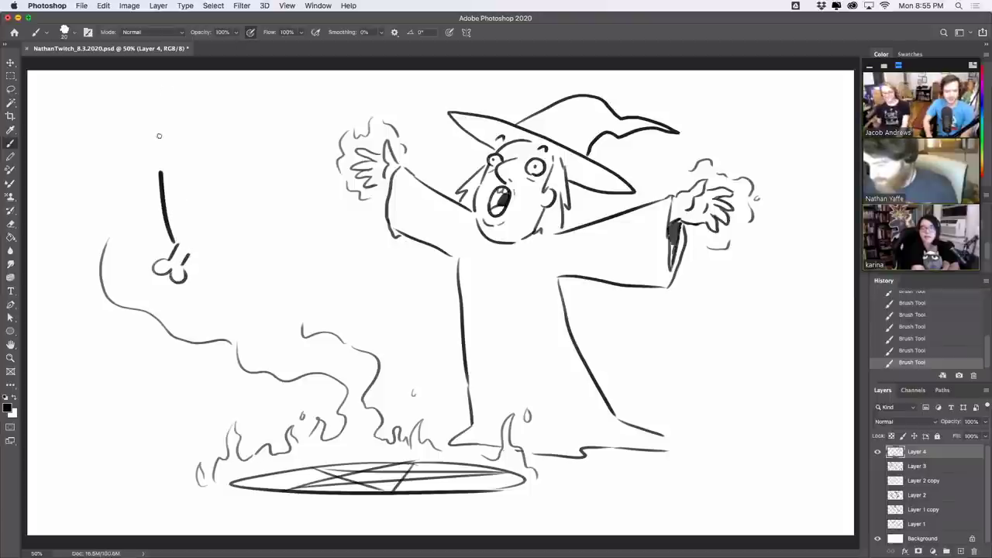
{"action": "key", "text": "ctrl+z"}
{"action": "left_click_drag", "start_coordinate": [171, 242], "coordinate": [172, 89]}
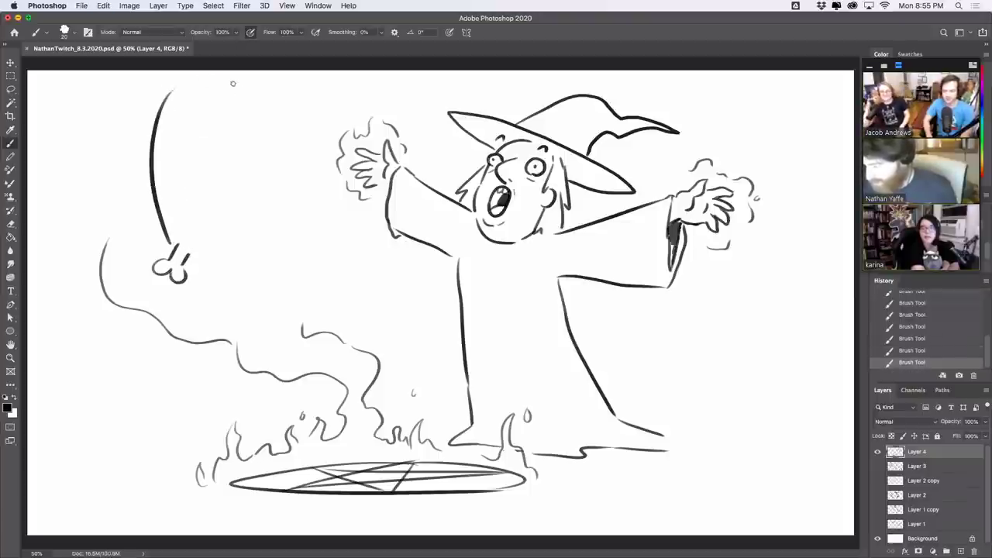
{"action": "mouse_move", "coordinate": [269, 81]}
{"action": "left_mouse_down"}
{"action": "mouse_move", "coordinate": [300, 120]}
{"action": "mouse_move", "coordinate": [313, 181]}
{"action": "left_mouse_up"}
{"action": "key", "text": "ctrl+z"}
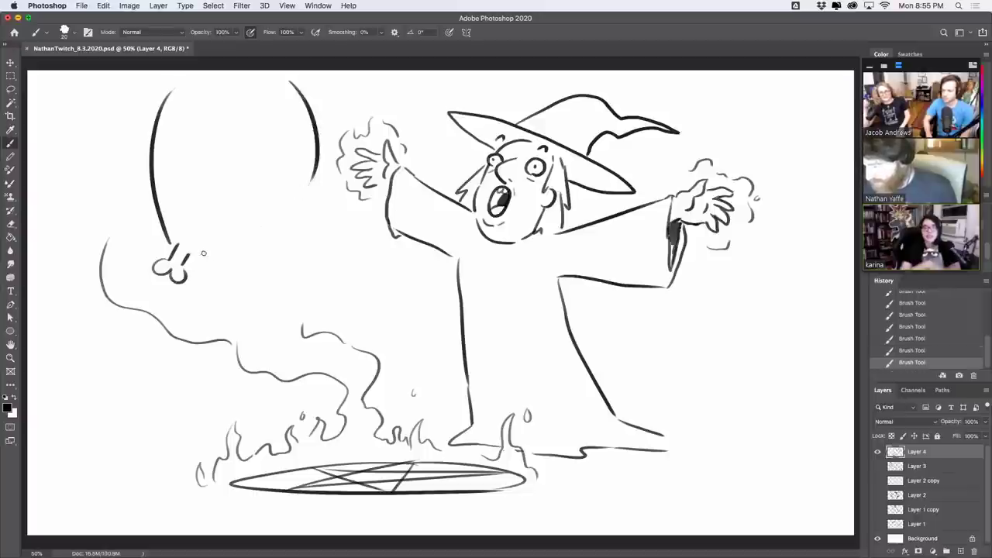
{"action": "left_click_drag", "start_coordinate": [198, 255], "coordinate": [249, 227]}
{"action": "key", "text": "ctrl+z"}
{"action": "mouse_move", "coordinate": [170, 249]}
{"action": "left_mouse_down"}
{"action": "mouse_move", "coordinate": [302, 203]}
{"action": "mouse_move", "coordinate": [316, 174]}
{"action": "left_mouse_up"}
Step: Draw the curved edge of the ham's cut face and an oval bone in the middle of it
{"action": "mouse_move", "coordinate": [241, 85]}
{"action": "left_mouse_down"}
{"action": "mouse_move", "coordinate": [278, 201]}
{"action": "mouse_move", "coordinate": [229, 128]}
{"action": "mouse_move", "coordinate": [278, 205]}
{"action": "left_mouse_up"}
{"action": "key", "text": "ctrl+z"}
{"action": "key", "text": "super+z"}
{"action": "mouse_move", "coordinate": [268, 123]}
{"action": "left_mouse_down"}
{"action": "mouse_move", "coordinate": [279, 125]}
{"action": "mouse_move", "coordinate": [269, 133]}
{"action": "mouse_move", "coordinate": [288, 126]}
{"action": "left_mouse_up"}
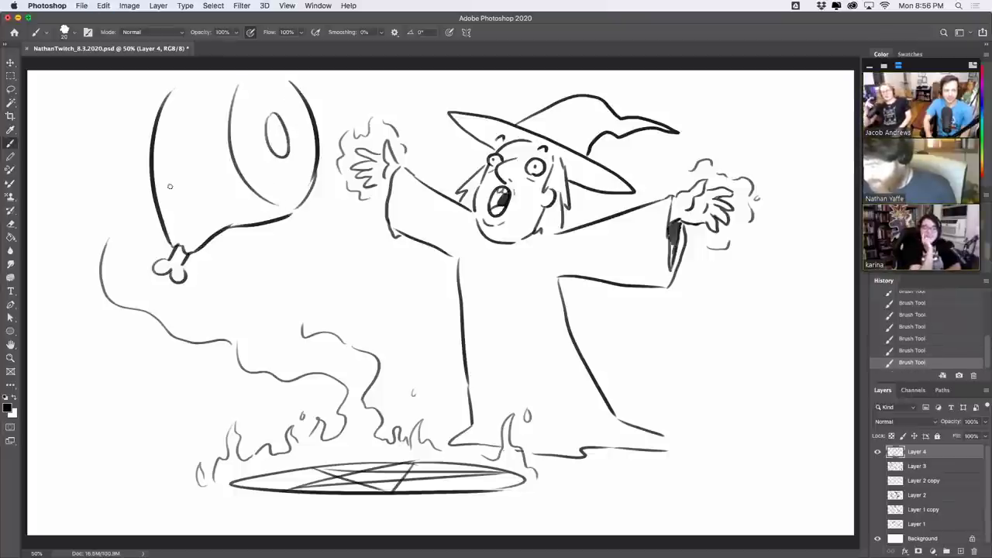
Step: Score the ham's side with a grid of curved crossing lines and extend its outline toward the canvas top
{"action": "left_click_drag", "start_coordinate": [159, 194], "coordinate": [219, 210]}
{"action": "mouse_move", "coordinate": [155, 143]}
{"action": "left_mouse_down"}
{"action": "mouse_move", "coordinate": [216, 165]}
{"action": "mouse_move", "coordinate": [181, 222]}
{"action": "left_mouse_up"}
{"action": "left_click_drag", "start_coordinate": [187, 118], "coordinate": [175, 164]}
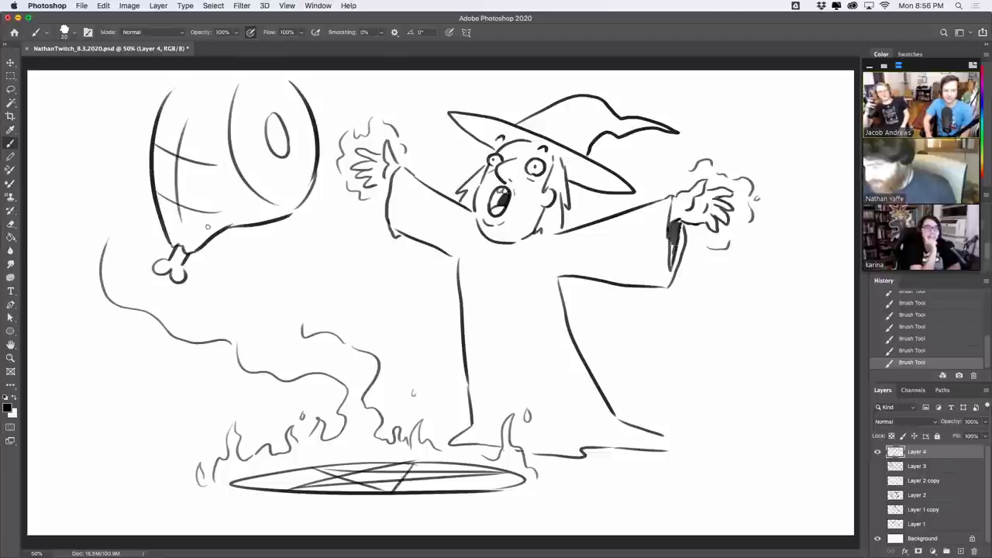
{"action": "left_click_drag", "start_coordinate": [208, 225], "coordinate": [218, 134]}
{"action": "mouse_move", "coordinate": [170, 99]}
{"action": "left_mouse_down"}
{"action": "mouse_move", "coordinate": [216, 107]}
{"action": "mouse_move", "coordinate": [216, 130]}
{"action": "mouse_move", "coordinate": [201, 89]}
{"action": "mouse_move", "coordinate": [181, 76]}
{"action": "left_mouse_up"}
{"action": "key", "text": "super+z"}
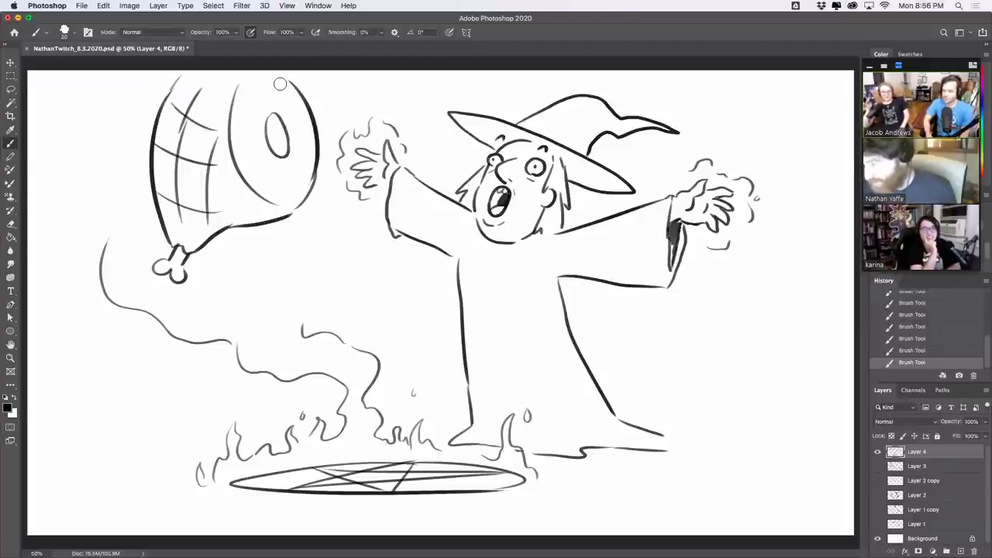
Step: Draw two slanted eyes on either side of the ham's oval bone and erase part of the ham's underside line
{"action": "mouse_move", "coordinate": [250, 142]}
{"action": "left_mouse_down"}
{"action": "mouse_move", "coordinate": [253, 160]}
{"action": "mouse_move", "coordinate": [296, 159]}
{"action": "mouse_move", "coordinate": [303, 146]}
{"action": "left_mouse_up"}
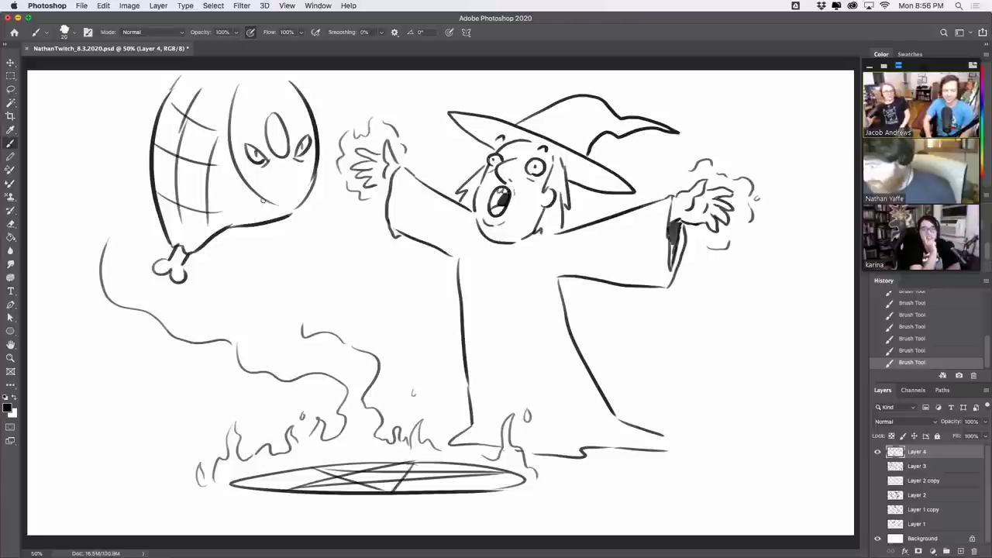
{"action": "left_click_drag", "start_coordinate": [271, 182], "coordinate": [297, 176]}
{"action": "key", "text": "super+z"}
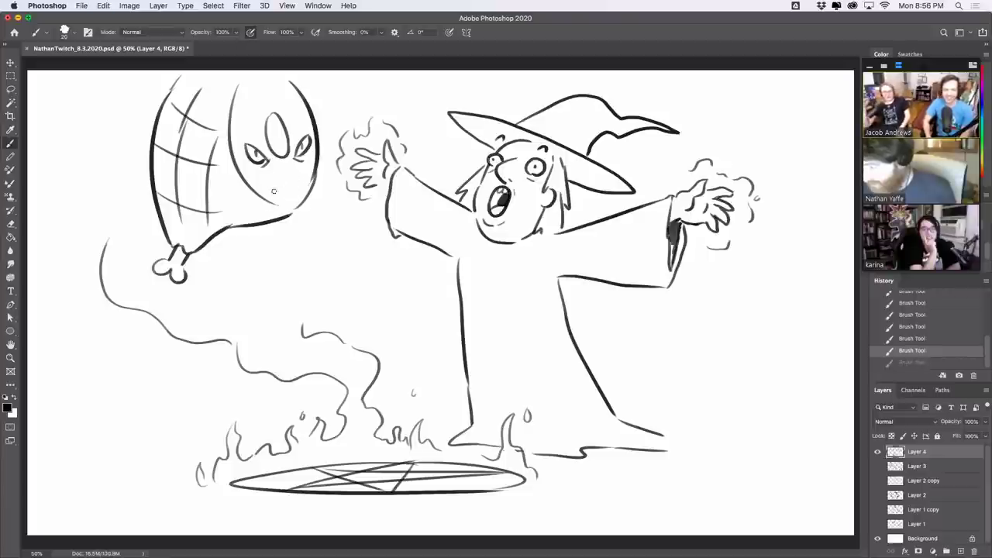
{"action": "mouse_move", "coordinate": [290, 212]}
{"action": "left_mouse_down"}
{"action": "mouse_move", "coordinate": [250, 225]}
{"action": "mouse_move", "coordinate": [267, 203]}
{"action": "left_mouse_up"}
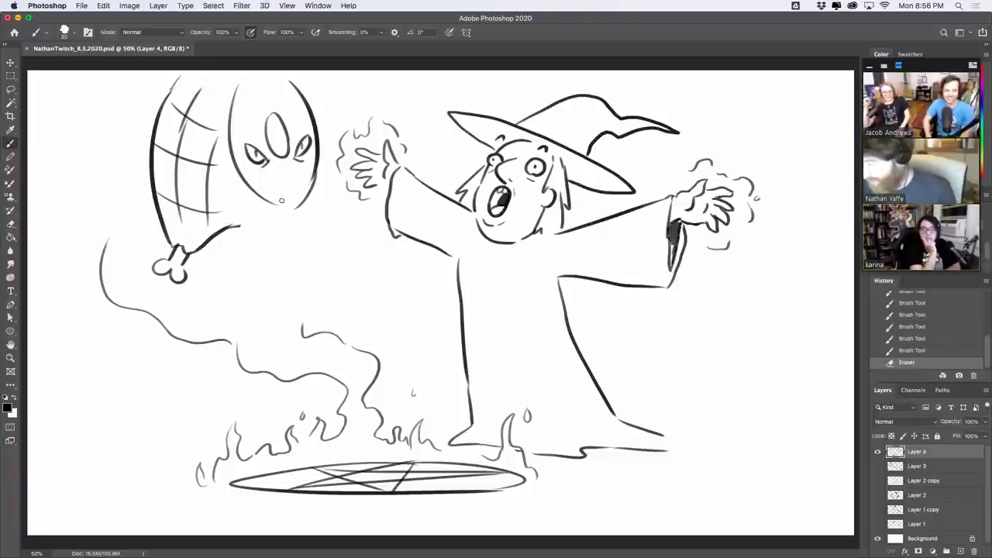
Step: Extend both smoke lines upward beneath and beside the ham, ending in curling wisps
{"action": "mouse_move", "coordinate": [301, 323]}
{"action": "left_mouse_down"}
{"action": "mouse_move", "coordinate": [285, 276]}
{"action": "mouse_move", "coordinate": [330, 270]}
{"action": "left_mouse_up"}
{"action": "mouse_move", "coordinate": [104, 245]}
{"action": "left_mouse_down"}
{"action": "mouse_move", "coordinate": [121, 210]}
{"action": "mouse_move", "coordinate": [108, 169]}
{"action": "mouse_move", "coordinate": [113, 98]}
{"action": "mouse_move", "coordinate": [130, 106]}
{"action": "mouse_move", "coordinate": [137, 82]}
{"action": "left_mouse_up"}
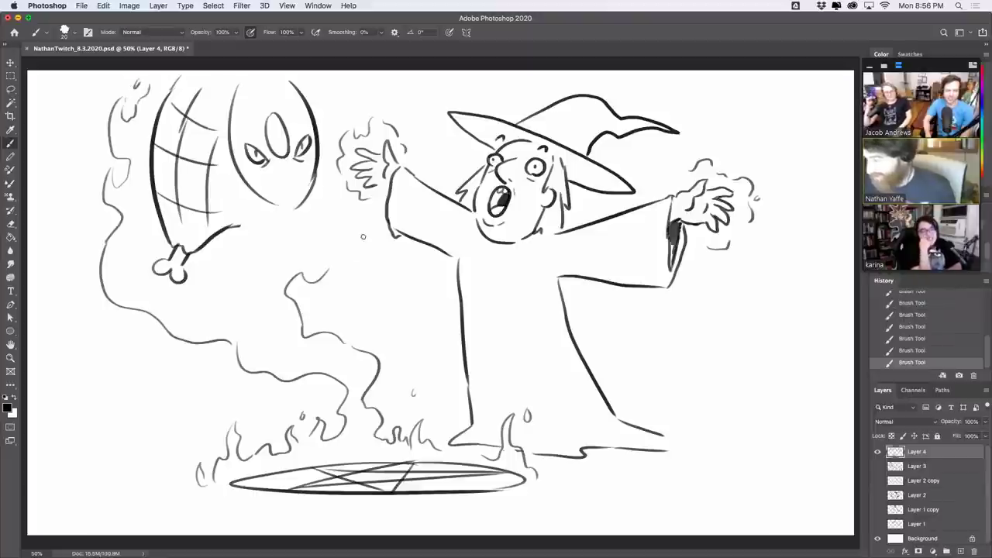
Step: Draw a diagonal sash across the witch's robe and letter "SAM" on it
{"action": "mouse_move", "coordinate": [463, 219]}
{"action": "left_mouse_down"}
{"action": "mouse_move", "coordinate": [480, 292]}
{"action": "mouse_move", "coordinate": [572, 377]}
{"action": "left_mouse_up"}
{"action": "left_click_drag", "start_coordinate": [490, 244], "coordinate": [575, 334]}
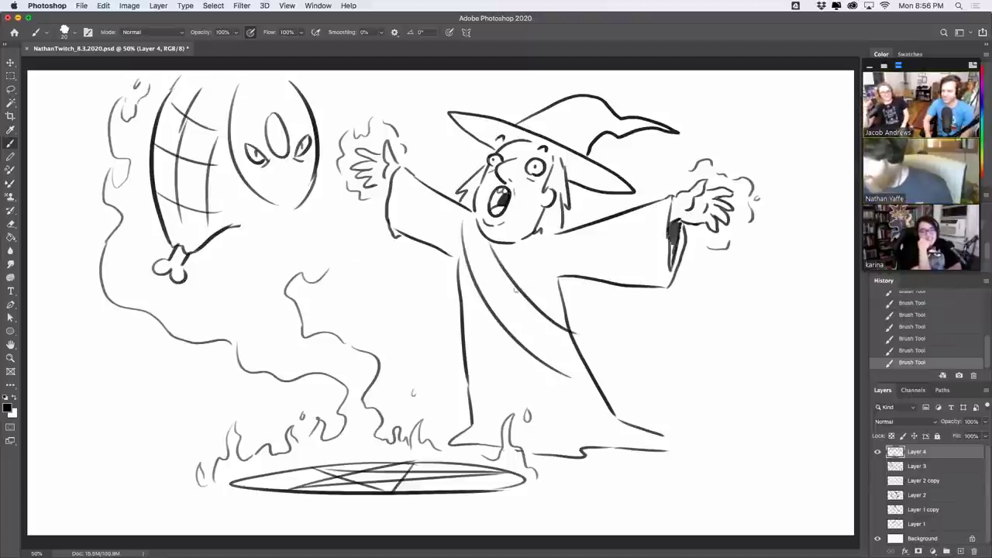
{"action": "mouse_move", "coordinate": [497, 272]}
{"action": "left_mouse_down"}
{"action": "mouse_move", "coordinate": [488, 293]}
{"action": "mouse_move", "coordinate": [515, 314]}
{"action": "left_mouse_up"}
{"action": "mouse_move", "coordinate": [504, 307]}
{"action": "left_mouse_down"}
{"action": "mouse_move", "coordinate": [532, 318]}
{"action": "mouse_move", "coordinate": [547, 345]}
{"action": "mouse_move", "coordinate": [593, 374]}
{"action": "left_mouse_up"}
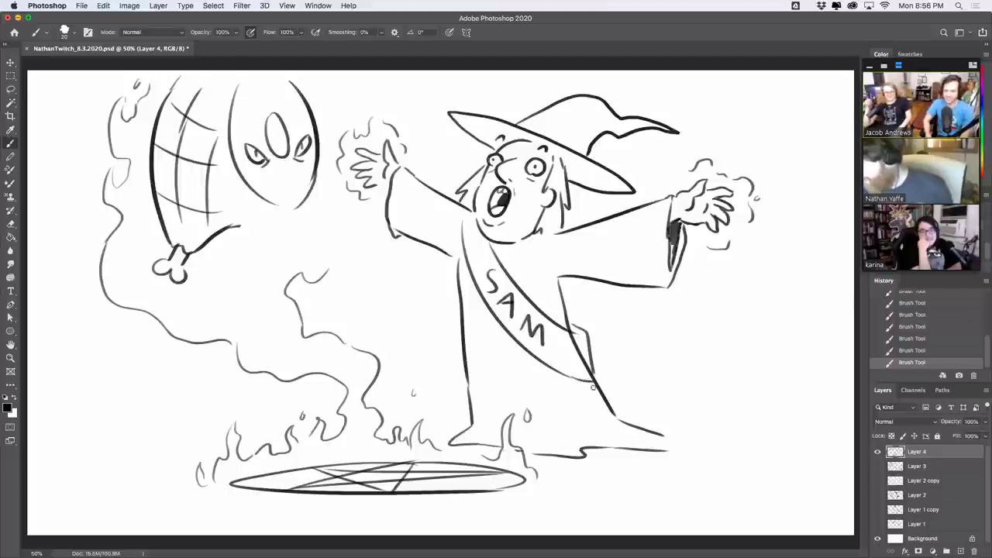
Step: Finish the sash where it wraps over the witch's shoulder and hip, erasing the robe lines that overlap it
{"action": "left_click_drag", "start_coordinate": [570, 324], "coordinate": [595, 375]}
{"action": "key", "text": "super+z"}
{"action": "mouse_move", "coordinate": [570, 324]}
{"action": "left_mouse_down"}
{"action": "mouse_move", "coordinate": [599, 358]}
{"action": "mouse_move", "coordinate": [596, 380]}
{"action": "left_mouse_up"}
{"action": "key", "text": "e"}
{"action": "mouse_move", "coordinate": [570, 341]}
{"action": "left_mouse_down"}
{"action": "mouse_move", "coordinate": [587, 369]}
{"action": "mouse_move", "coordinate": [584, 333]}
{"action": "left_mouse_up"}
{"action": "mouse_move", "coordinate": [466, 220]}
{"action": "left_mouse_down"}
{"action": "mouse_move", "coordinate": [471, 208]}
{"action": "mouse_move", "coordinate": [463, 223]}
{"action": "mouse_move", "coordinate": [471, 209]}
{"action": "mouse_move", "coordinate": [479, 226]}
{"action": "left_mouse_up"}
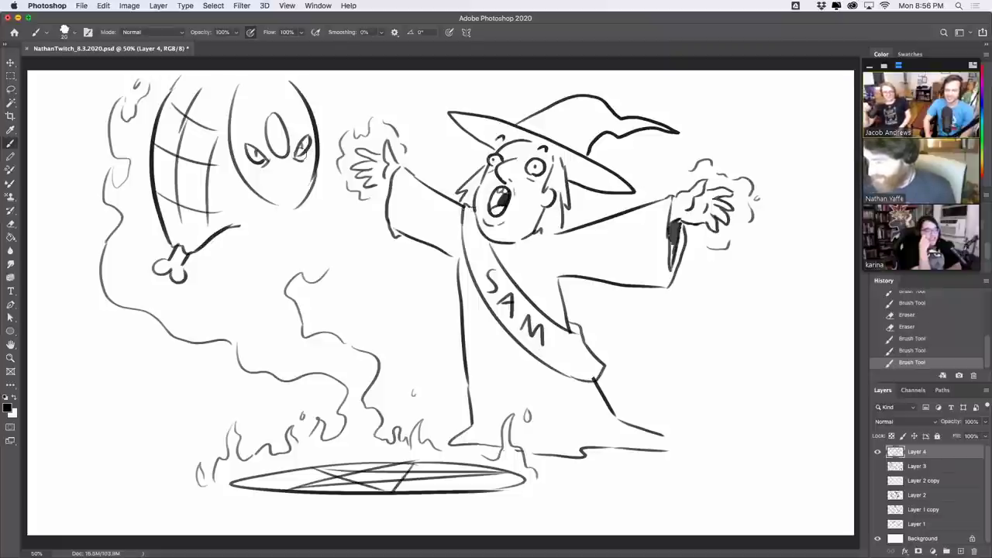
Step: Rework the ham's eyes with slit pupils, redraw its underside line and add two more eyes above the first pair
{"action": "key", "text": "e"}
{"action": "mouse_move", "coordinate": [303, 134]}
{"action": "left_mouse_down"}
{"action": "mouse_move", "coordinate": [295, 169]}
{"action": "mouse_move", "coordinate": [268, 167]}
{"action": "mouse_move", "coordinate": [259, 154]}
{"action": "mouse_move", "coordinate": [247, 163]}
{"action": "mouse_move", "coordinate": [267, 166]}
{"action": "mouse_move", "coordinate": [257, 162]}
{"action": "mouse_move", "coordinate": [307, 144]}
{"action": "mouse_move", "coordinate": [300, 161]}
{"action": "mouse_move", "coordinate": [303, 153]}
{"action": "left_mouse_up"}
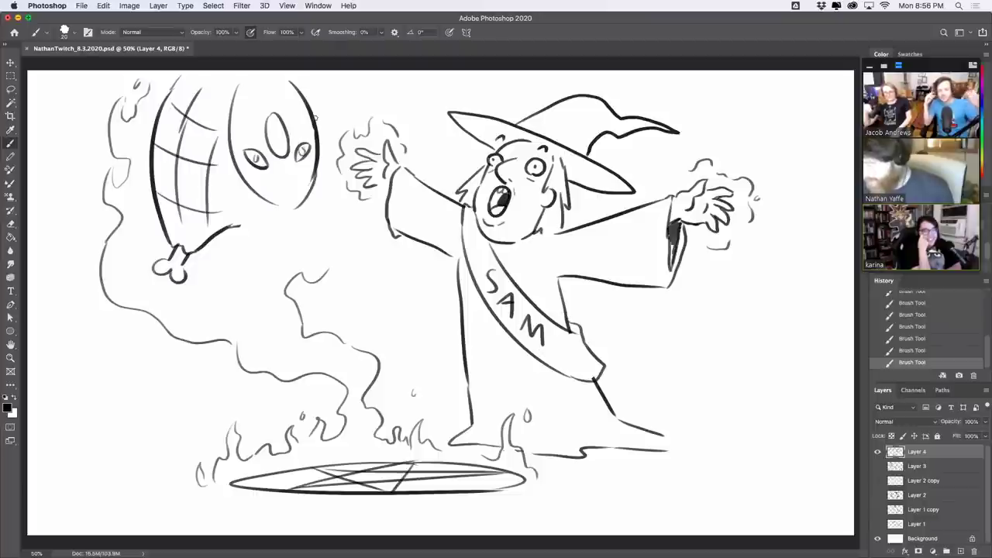
{"action": "left_click_drag", "start_coordinate": [242, 226], "coordinate": [285, 220]}
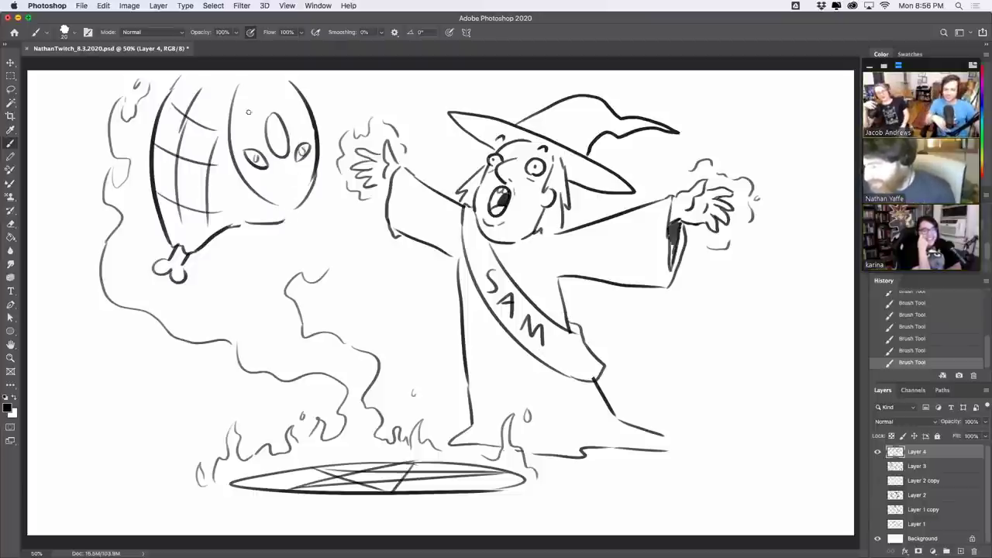
{"action": "mouse_move", "coordinate": [248, 108]}
{"action": "left_mouse_down"}
{"action": "mouse_move", "coordinate": [259, 129]}
{"action": "mouse_move", "coordinate": [251, 121]}
{"action": "mouse_move", "coordinate": [300, 104]}
{"action": "left_mouse_up"}
{"action": "left_click_drag", "start_coordinate": [294, 106], "coordinate": [296, 111]}
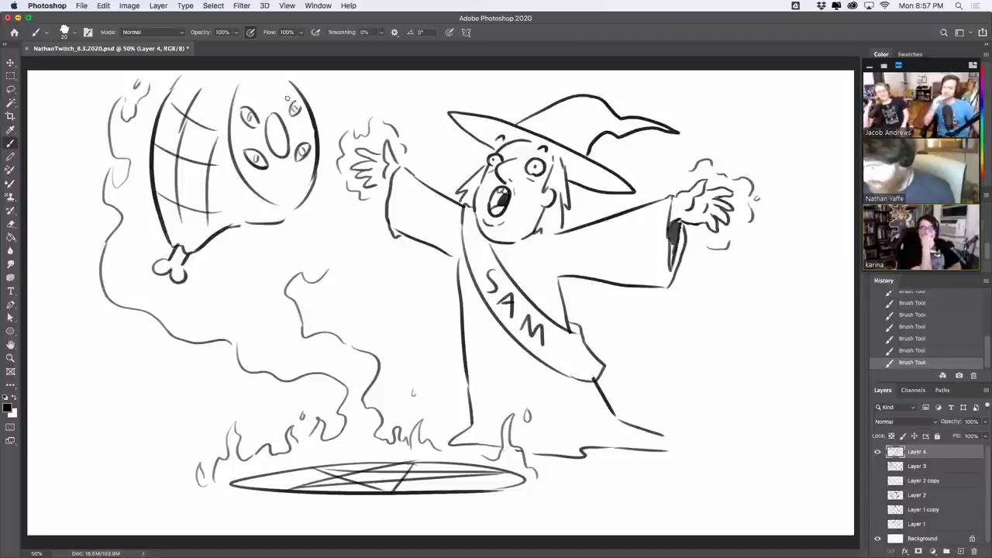
Step: Close the witch's trailing hem into a point and draw a cat's head with two raised paws behind her
{"action": "mouse_move", "coordinate": [664, 435]}
{"action": "left_mouse_down"}
{"action": "mouse_move", "coordinate": [689, 447]}
{"action": "mouse_move", "coordinate": [674, 451]}
{"action": "left_mouse_up"}
{"action": "mouse_move", "coordinate": [689, 362]}
{"action": "left_mouse_down"}
{"action": "mouse_move", "coordinate": [667, 348]}
{"action": "mouse_move", "coordinate": [746, 370]}
{"action": "left_mouse_up"}
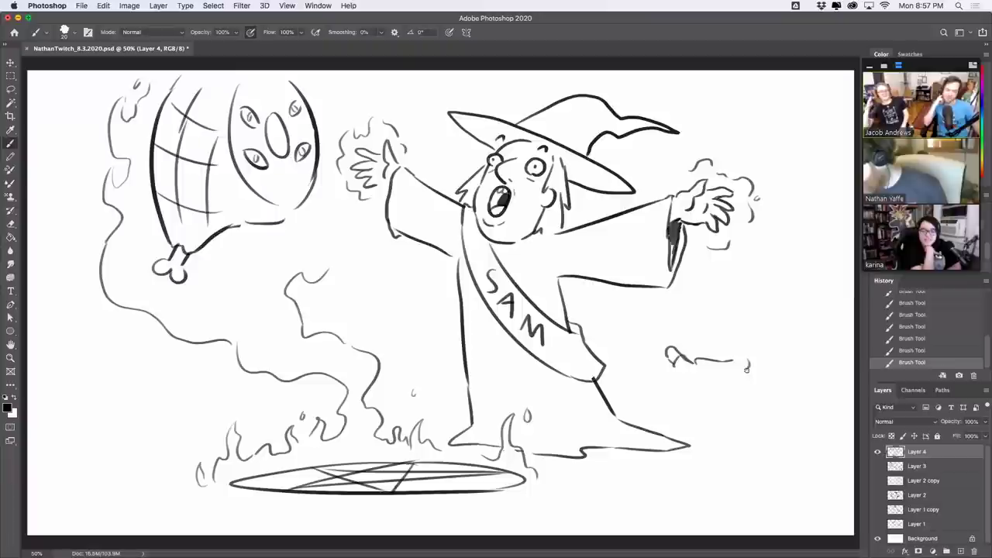
{"action": "key", "text": "super+z"}
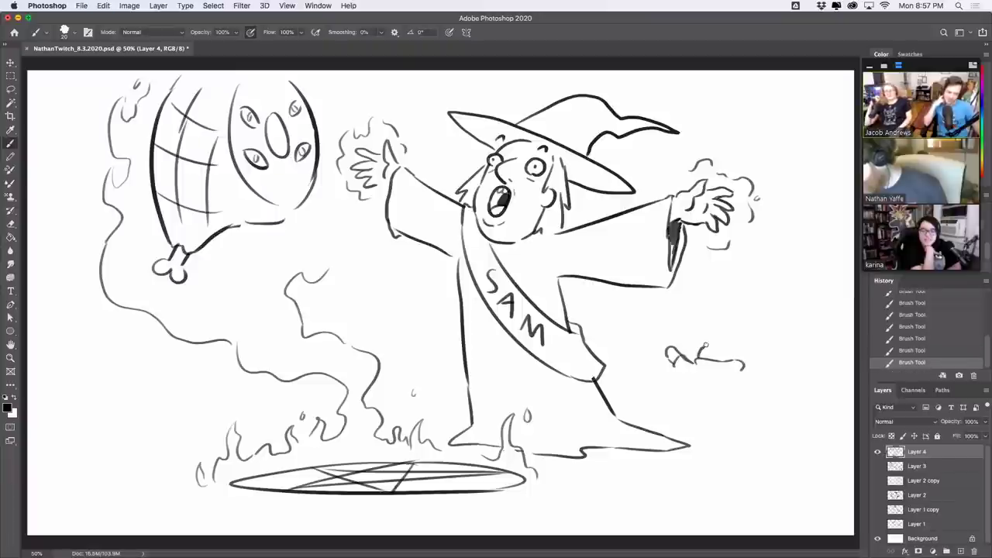
{"action": "mouse_move", "coordinate": [695, 336]}
{"action": "left_mouse_down"}
{"action": "mouse_move", "coordinate": [733, 351]}
{"action": "mouse_move", "coordinate": [711, 359]}
{"action": "left_mouse_up"}
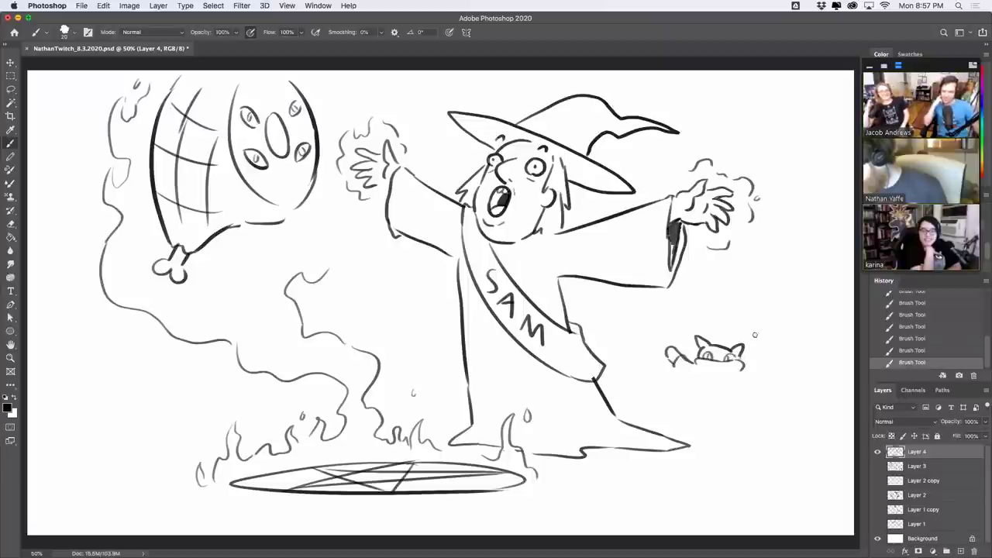
{"action": "mouse_move", "coordinate": [741, 369]}
{"action": "left_mouse_down"}
{"action": "mouse_move", "coordinate": [764, 362]}
{"action": "mouse_move", "coordinate": [766, 378]}
{"action": "mouse_move", "coordinate": [772, 364]}
{"action": "left_mouse_up"}
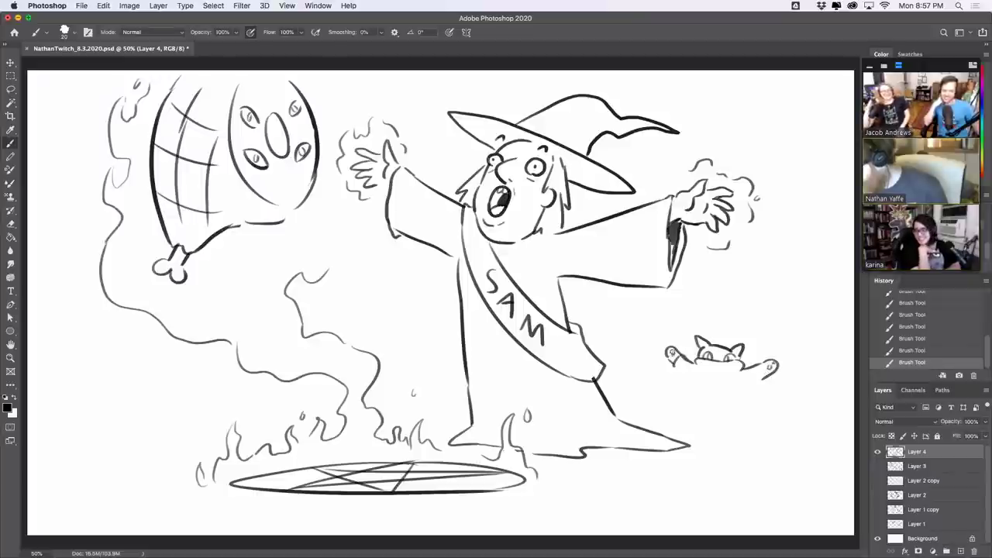
Step: Draw the cat's shirt-covered body with arms joining the raised paws and a line across the shirt's bottom
{"action": "mouse_move", "coordinate": [700, 370]}
{"action": "left_mouse_down"}
{"action": "mouse_move", "coordinate": [718, 376]}
{"action": "mouse_move", "coordinate": [692, 387]}
{"action": "mouse_move", "coordinate": [693, 420]}
{"action": "left_mouse_up"}
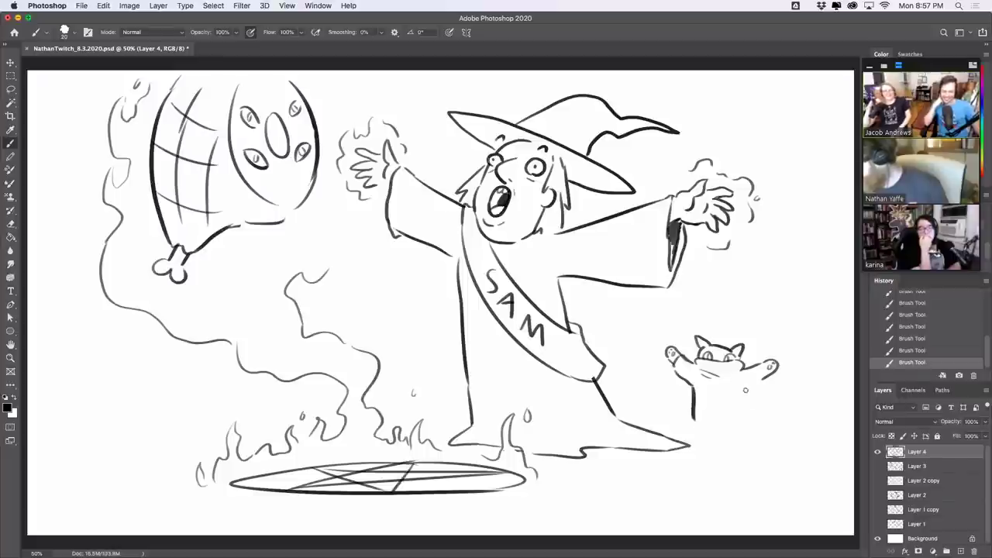
{"action": "mouse_move", "coordinate": [744, 388]}
{"action": "left_mouse_down"}
{"action": "mouse_move", "coordinate": [747, 410]}
{"action": "mouse_move", "coordinate": [763, 379]}
{"action": "left_mouse_up"}
{"action": "left_click_drag", "start_coordinate": [760, 365], "coordinate": [764, 379]}
{"action": "key", "text": "super+z"}
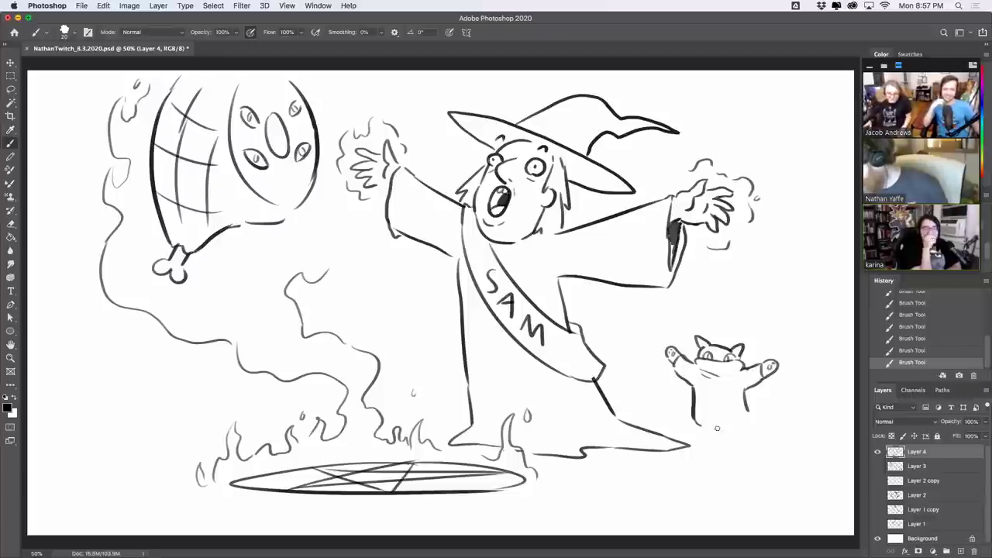
{"action": "key", "text": "super+z"}
{"action": "left_click_drag", "start_coordinate": [717, 428], "coordinate": [746, 431]}
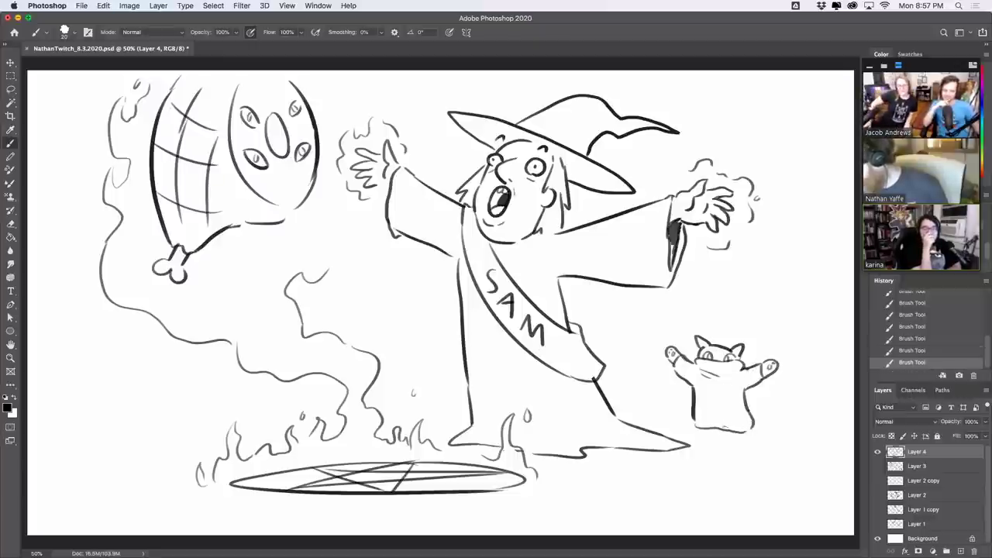
Step: Draw the cat's short legs and feet below the shirt and a curved tail behind it
{"action": "mouse_move", "coordinate": [701, 454]}
{"action": "left_mouse_down"}
{"action": "mouse_move", "coordinate": [738, 452]}
{"action": "mouse_move", "coordinate": [714, 456]}
{"action": "mouse_move", "coordinate": [738, 447]}
{"action": "mouse_move", "coordinate": [737, 436]}
{"action": "mouse_move", "coordinate": [742, 455]}
{"action": "mouse_move", "coordinate": [759, 456]}
{"action": "mouse_move", "coordinate": [754, 428]}
{"action": "mouse_move", "coordinate": [782, 405]}
{"action": "mouse_move", "coordinate": [765, 437]}
{"action": "mouse_move", "coordinate": [753, 427]}
{"action": "mouse_move", "coordinate": [793, 397]}
{"action": "mouse_move", "coordinate": [761, 442]}
{"action": "left_mouse_up"}
{"action": "key", "text": "super+z"}
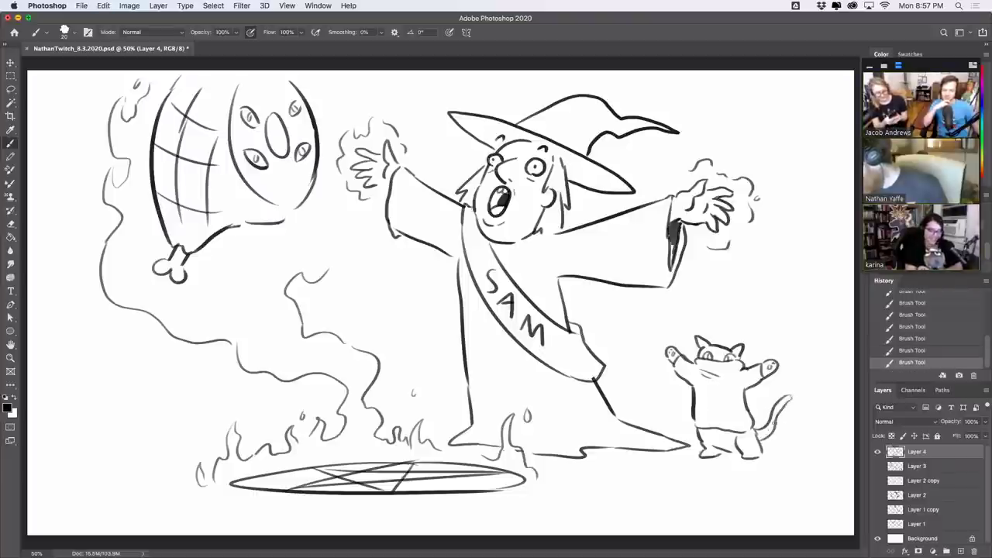
{"action": "key", "text": "super+z"}
{"action": "left_click_drag", "start_coordinate": [797, 394], "coordinate": [767, 431]}
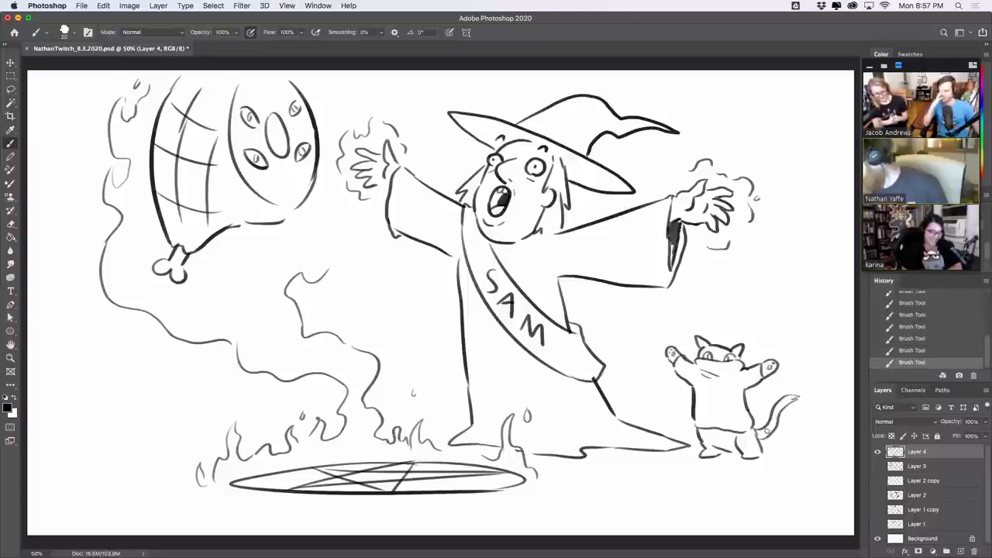
{"action": "key", "text": "super+z"}
Step: Add small magic lines around the cat's paws and detail its shirt with a collar, hem band and sleeve cuffs
{"action": "left_click_drag", "start_coordinate": [775, 355], "coordinate": [789, 358]}
{"action": "key", "text": "super+z"}
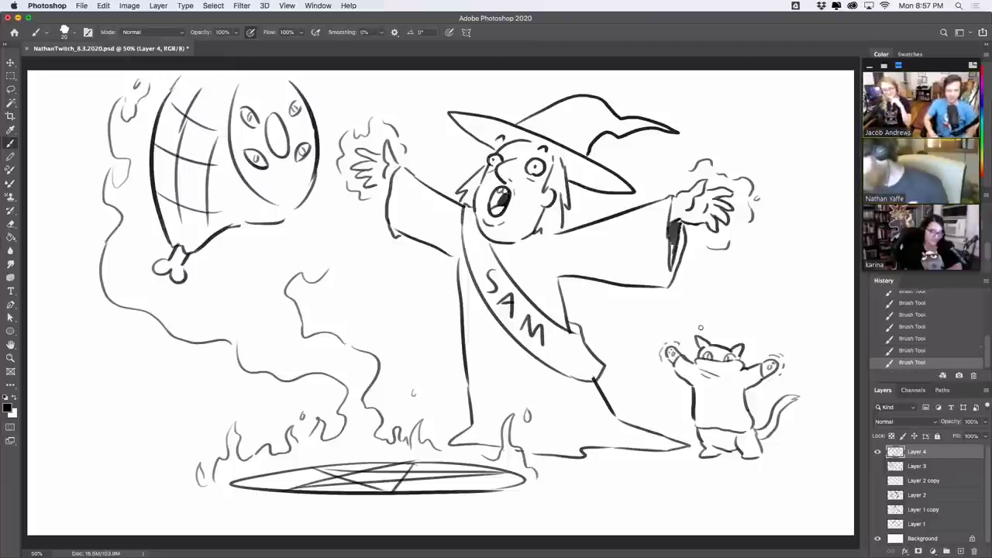
{"action": "left_click_drag", "start_coordinate": [725, 374], "coordinate": [735, 375]}
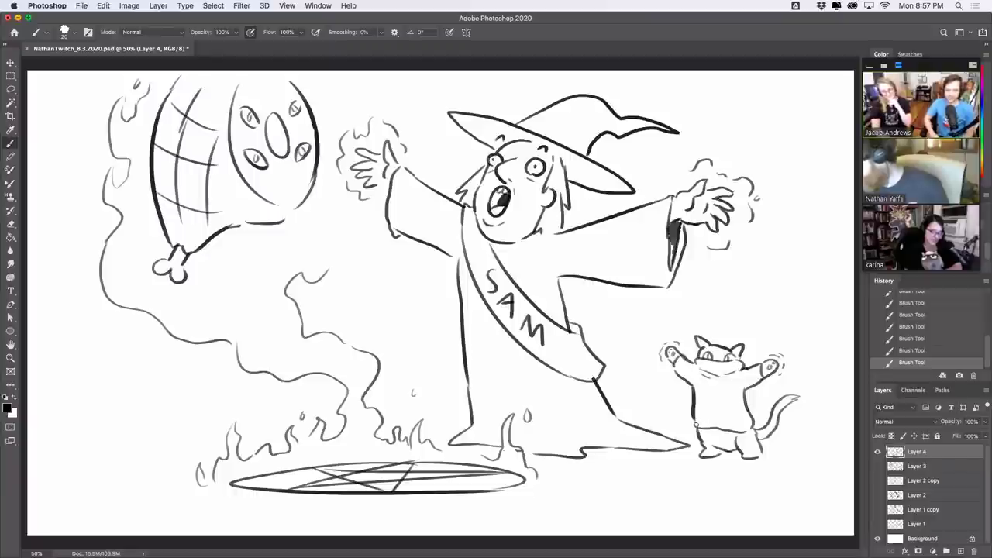
{"action": "key", "text": "super+z"}
{"action": "left_click_drag", "start_coordinate": [696, 424], "coordinate": [747, 426]}
{"action": "key", "text": "super+z"}
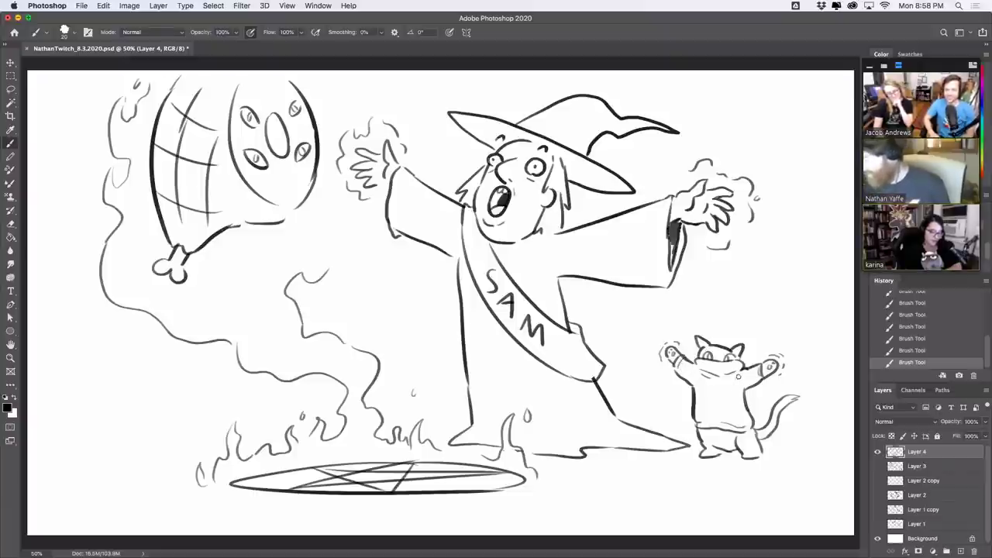
{"action": "key", "text": "super+z"}
{"action": "left_click_drag", "start_coordinate": [740, 370], "coordinate": [737, 383]}
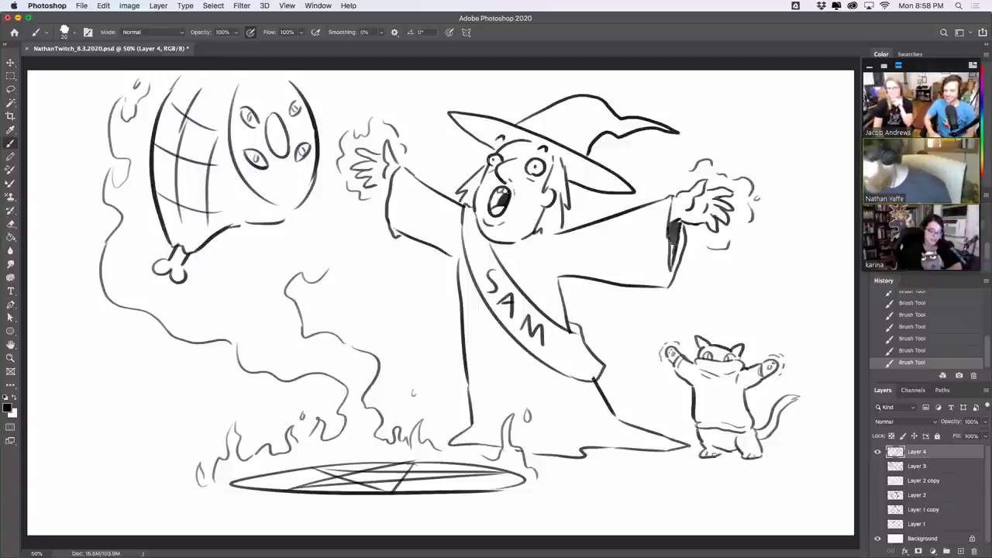
Step: Select the whole cat with the Lasso tool and copy it to a new layer
{"action": "key", "text": "l"}
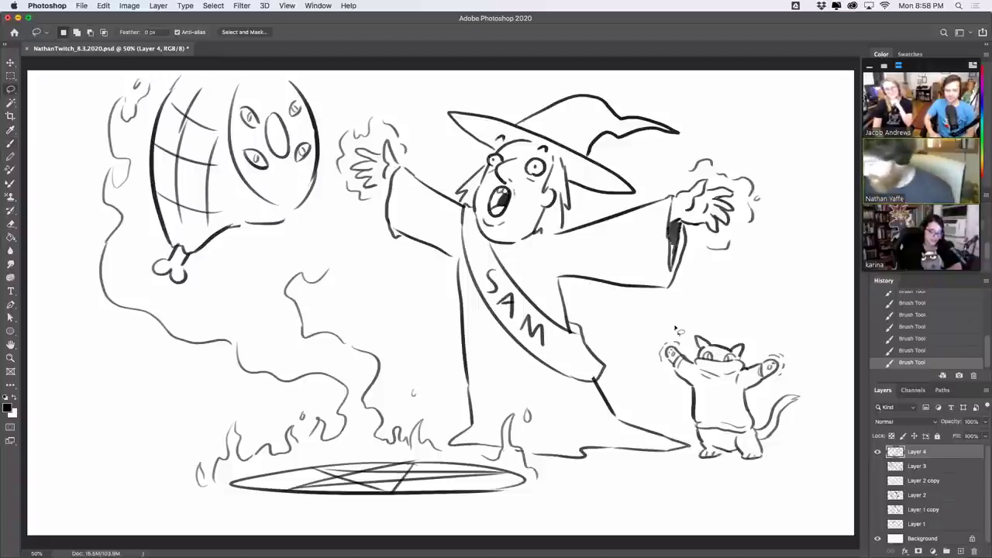
{"action": "mouse_move", "coordinate": [674, 327]}
{"action": "left_mouse_down"}
{"action": "mouse_move", "coordinate": [678, 399]}
{"action": "mouse_move", "coordinate": [695, 451]}
{"action": "mouse_move", "coordinate": [732, 487]}
{"action": "mouse_move", "coordinate": [808, 459]}
{"action": "mouse_move", "coordinate": [817, 354]}
{"action": "mouse_move", "coordinate": [675, 319]}
{"action": "left_mouse_up"}
{"action": "key", "text": "ctrl+j"}
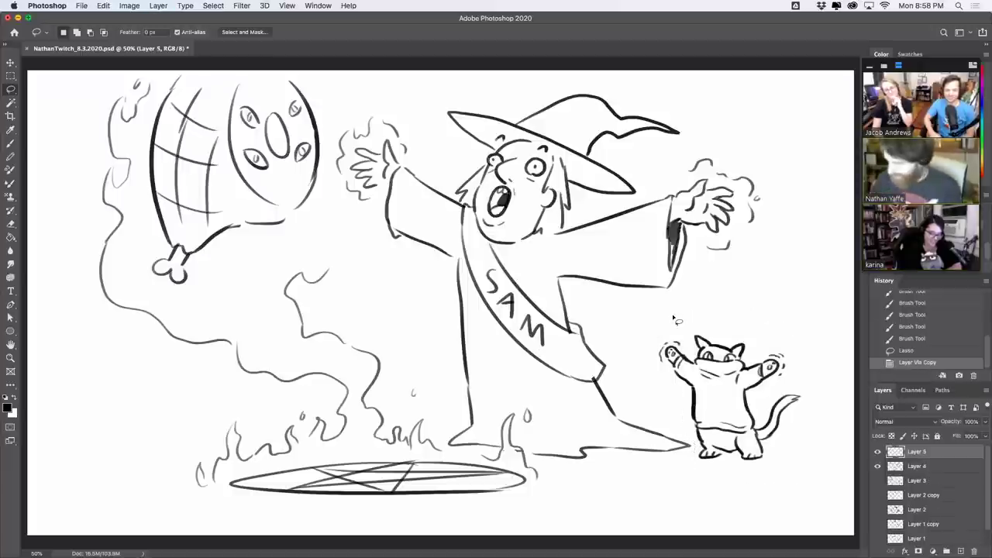
Step: Scale the cat copy down to about 52% and place it on the ground behind the original cat's tail
{"action": "left_click", "coordinate": [11, 62]}
{"action": "left_click_drag", "start_coordinate": [748, 393], "coordinate": [825, 390]}
{"action": "key", "text": "ctrl+t"}
{"action": "left_click_drag", "start_coordinate": [735, 331], "coordinate": [831, 371]}
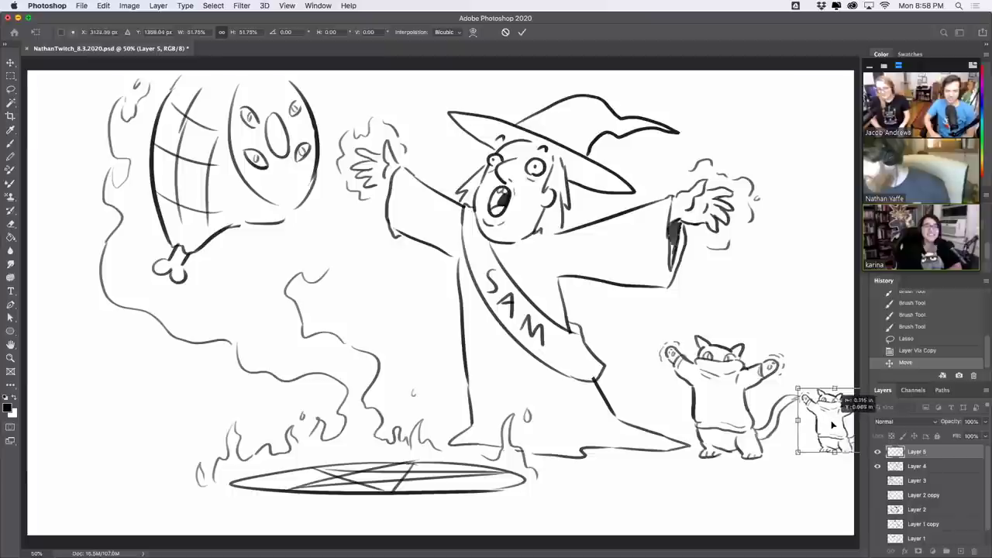
{"action": "left_click_drag", "start_coordinate": [841, 427], "coordinate": [837, 428]}
{"action": "key", "text": "Return"}
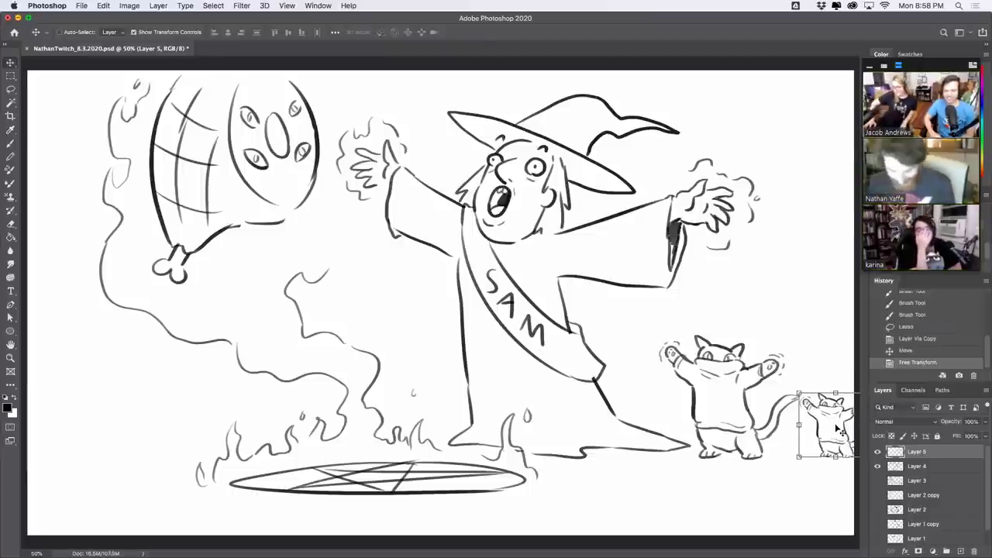
Step: Duplicate the small cat's layer and place the duplicate standing on the large cat's head
{"action": "key", "text": "ctrl+j"}
{"action": "left_click_drag", "start_coordinate": [834, 419], "coordinate": [722, 297]}
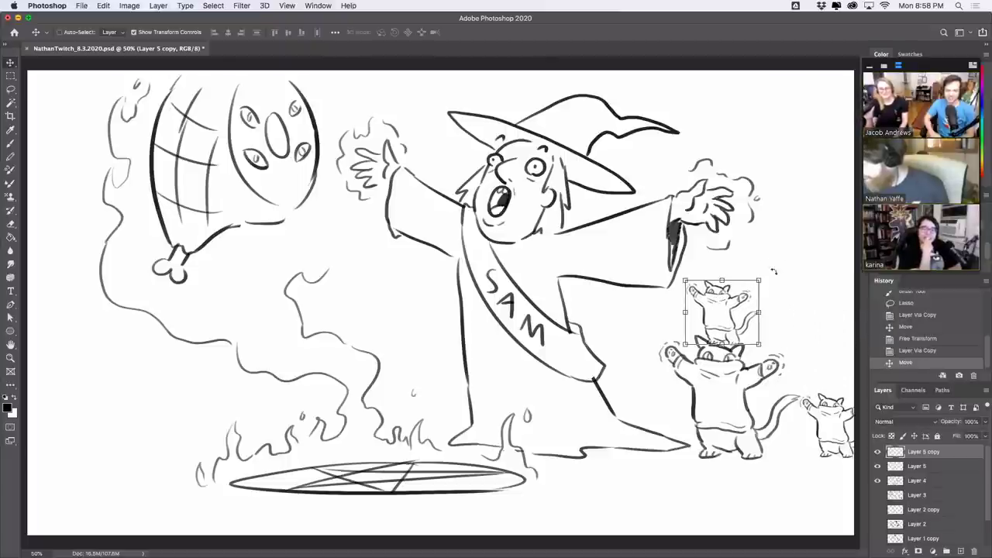
Step: Rotate the small cat on the large cat's head slightly clockwise
{"action": "key", "text": "ctrl+t"}
{"action": "left_click_drag", "start_coordinate": [769, 275], "coordinate": [764, 295]}
{"action": "key", "text": "Return"}
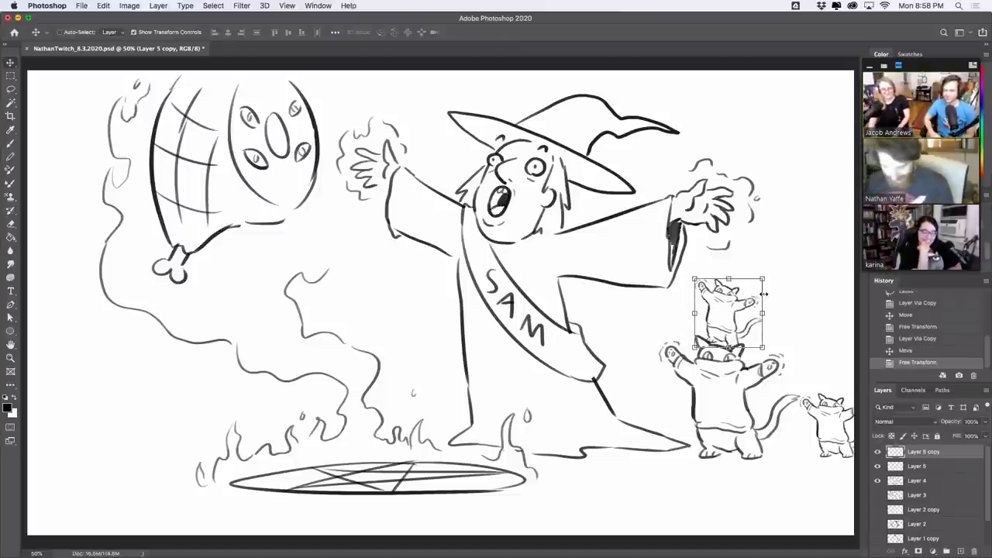
Step: Place a duplicate of the small cat, rotated about -22°, at the front edge of the robe and erase its parts overlapping the robe
{"action": "key", "text": "ctrl+j"}
{"action": "left_click_drag", "start_coordinate": [719, 285], "coordinate": [456, 381]}
{"action": "left_click_drag", "start_coordinate": [486, 349], "coordinate": [468, 336]}
{"action": "left_click_drag", "start_coordinate": [447, 374], "coordinate": [468, 378]}
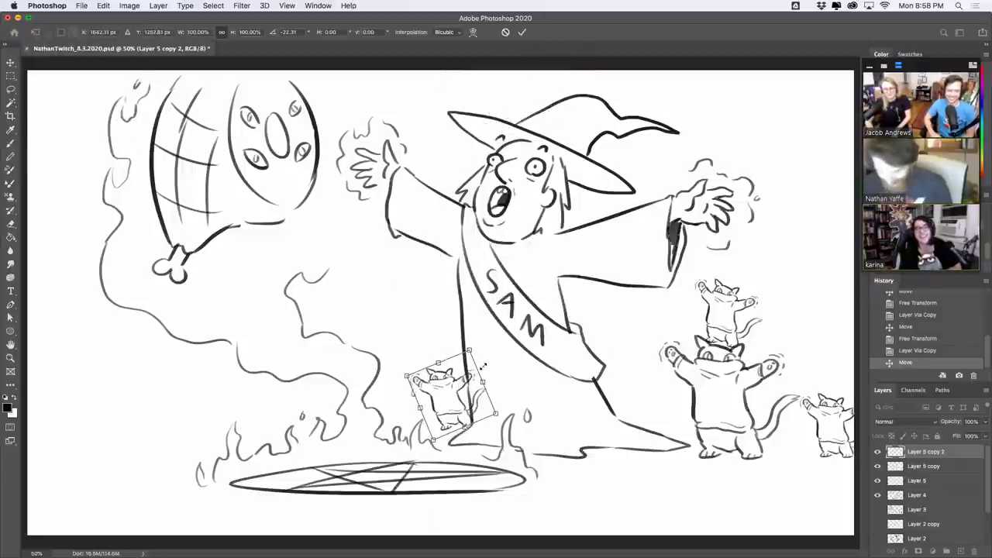
{"action": "key", "text": "Return"}
{"action": "key", "text": "b"}
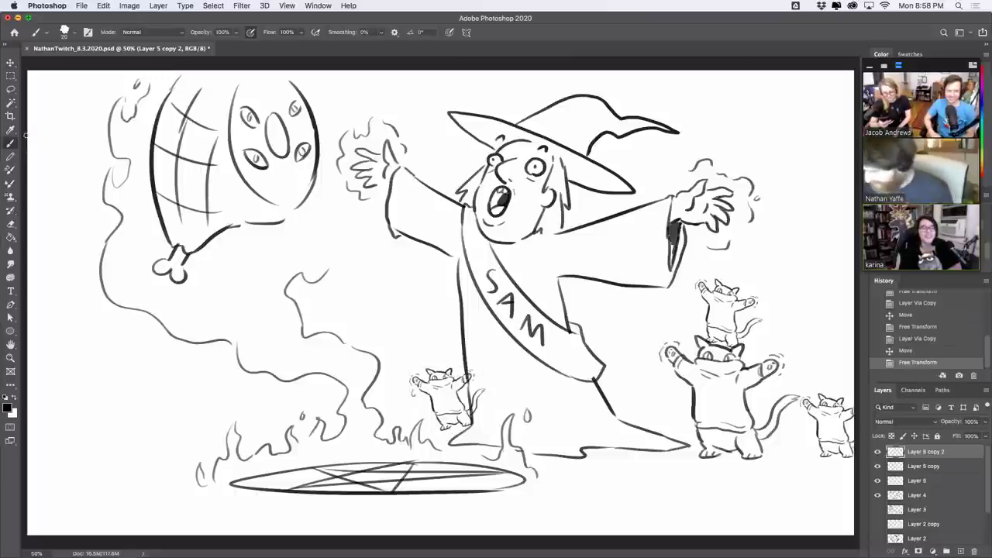
{"action": "mouse_move", "coordinate": [472, 374]}
{"action": "left_mouse_down"}
{"action": "mouse_move", "coordinate": [478, 410]}
{"action": "mouse_move", "coordinate": [485, 390]}
{"action": "mouse_move", "coordinate": [480, 418]}
{"action": "left_mouse_up"}
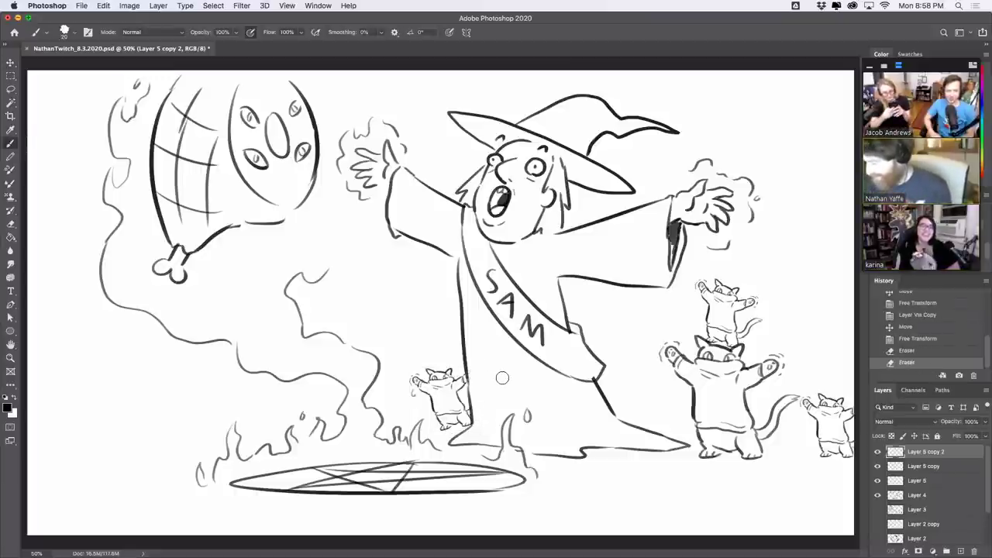
Step: Duplicate the Layer 5 copy cat and place the duplicate on the ground beyond the far side of the flaming summoning circle
{"action": "left_click", "coordinate": [933, 466]}
{"action": "key", "text": "super+j"}
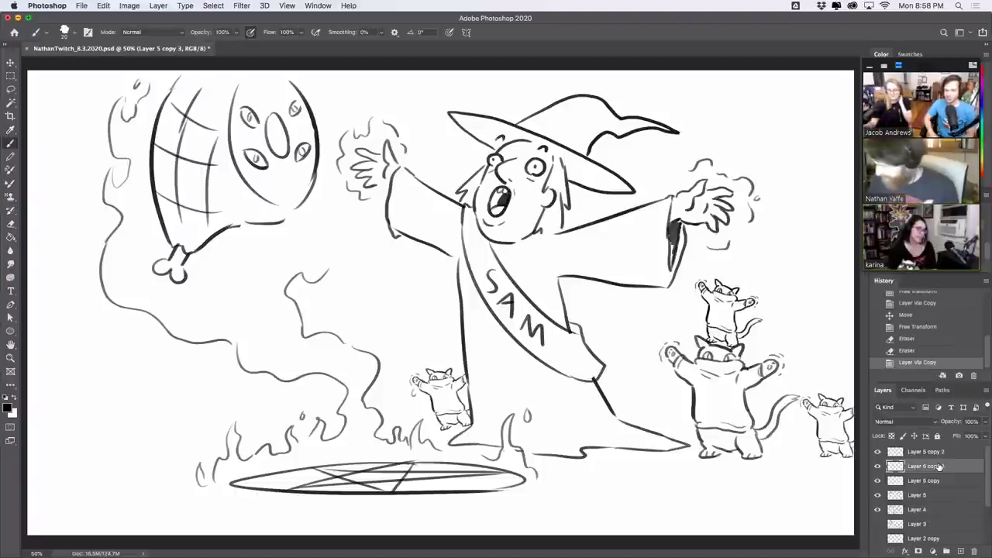
{"action": "left_click", "coordinate": [10, 62]}
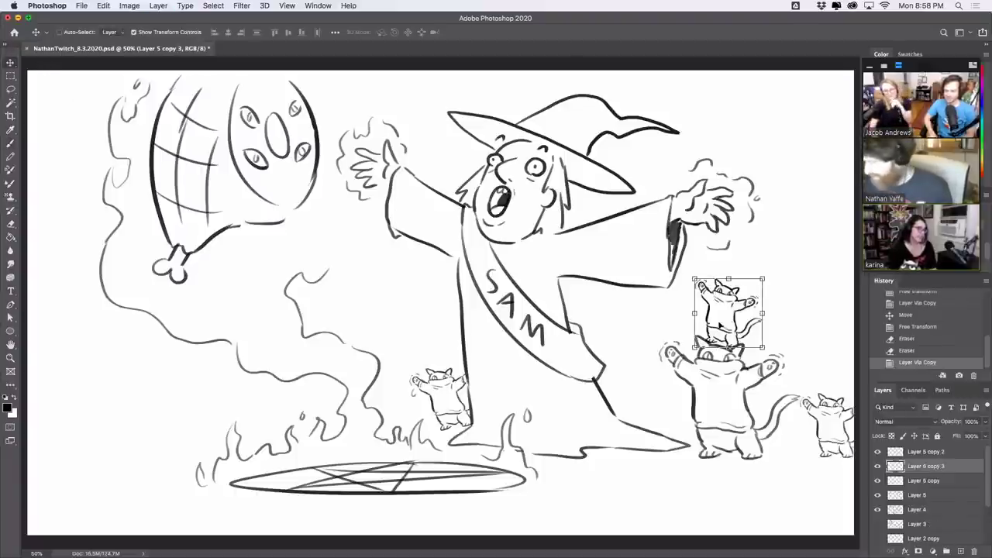
{"action": "left_click_drag", "start_coordinate": [732, 322], "coordinate": [144, 439]}
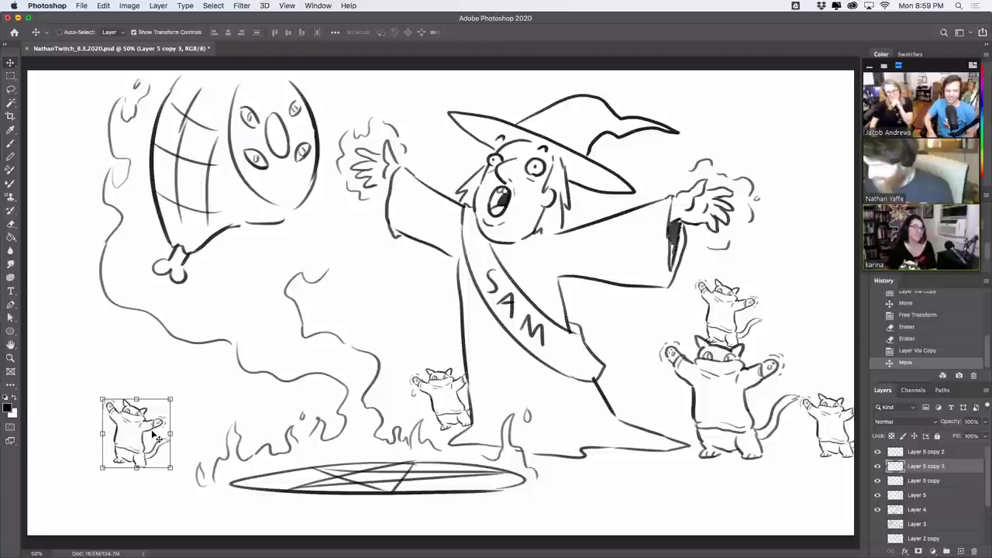
Step: Flip the cat beside the summoning circle horizontally so its face turns towards the witch
{"action": "left_click", "coordinate": [10, 143]}
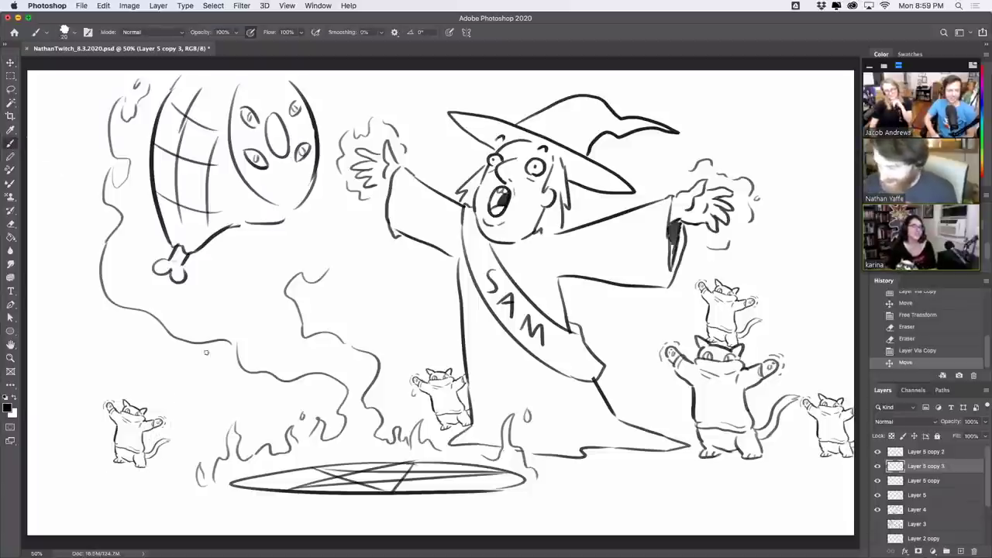
{"action": "left_click", "coordinate": [103, 6]}
{"action": "mouse_move", "coordinate": [178, 245]}
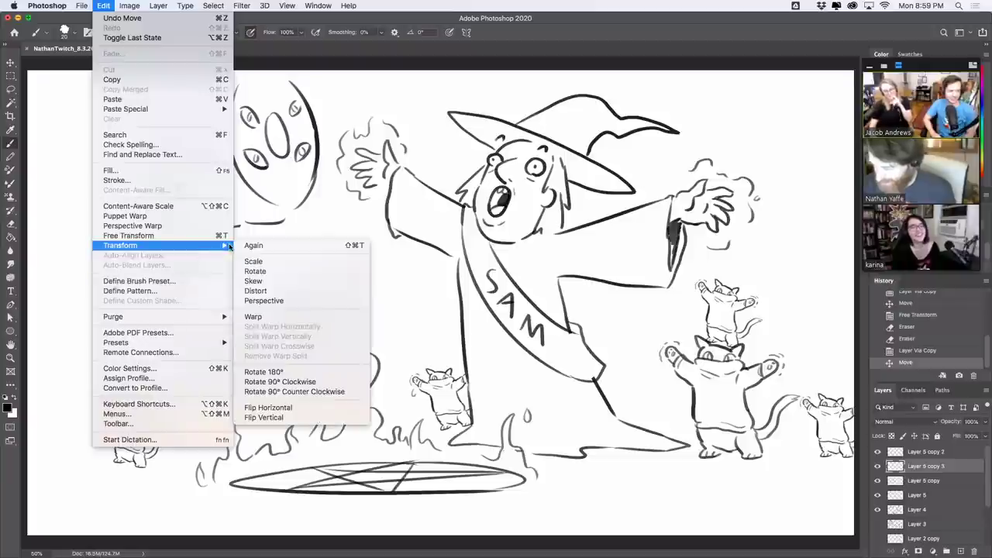
{"action": "left_click", "coordinate": [318, 408]}
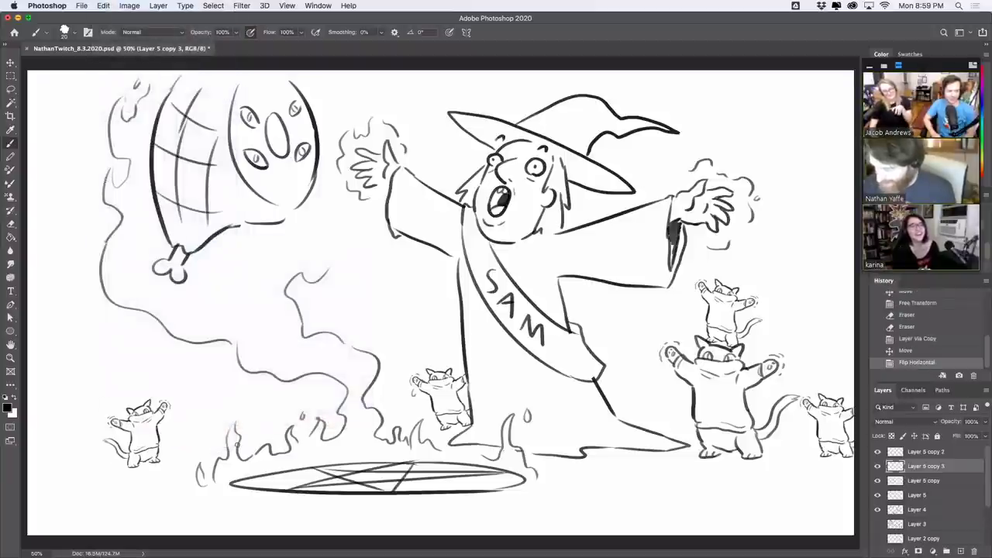
Step: Duplicate the flipped cat three times and arrange the four cats as a loose group beside the flames
{"action": "left_click", "coordinate": [11, 62]}
{"action": "left_click_drag", "start_coordinate": [159, 438], "coordinate": [223, 407]}
{"action": "key", "text": "super+j"}
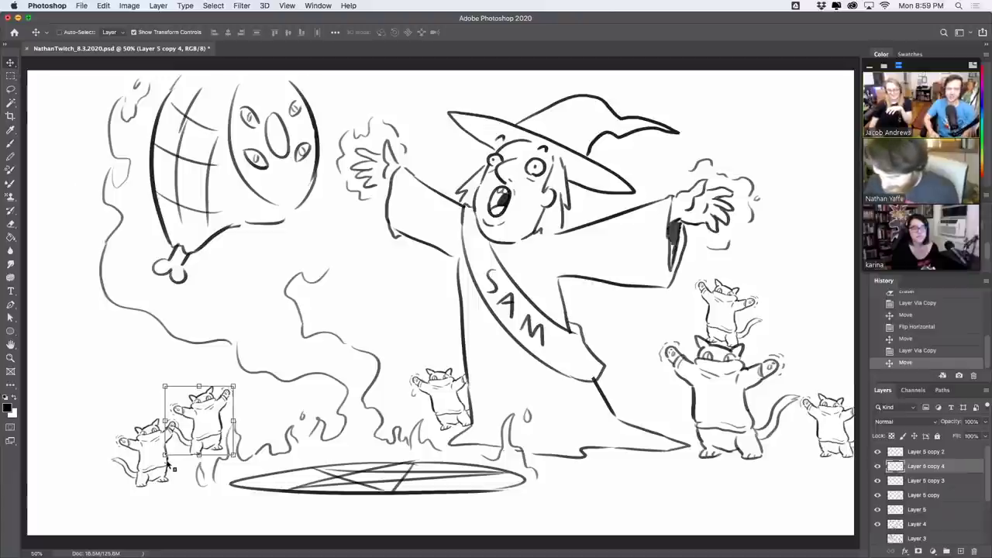
{"action": "left_click_drag", "start_coordinate": [167, 463], "coordinate": [144, 380]}
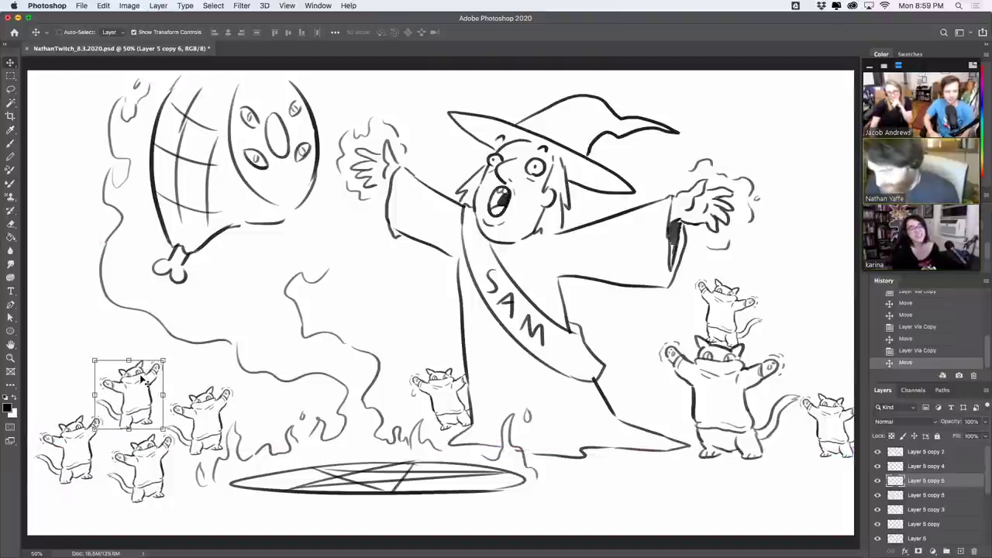
Step: Scale down the rearmost cat of the group beside the flames slightly
{"action": "key", "text": "super+t"}
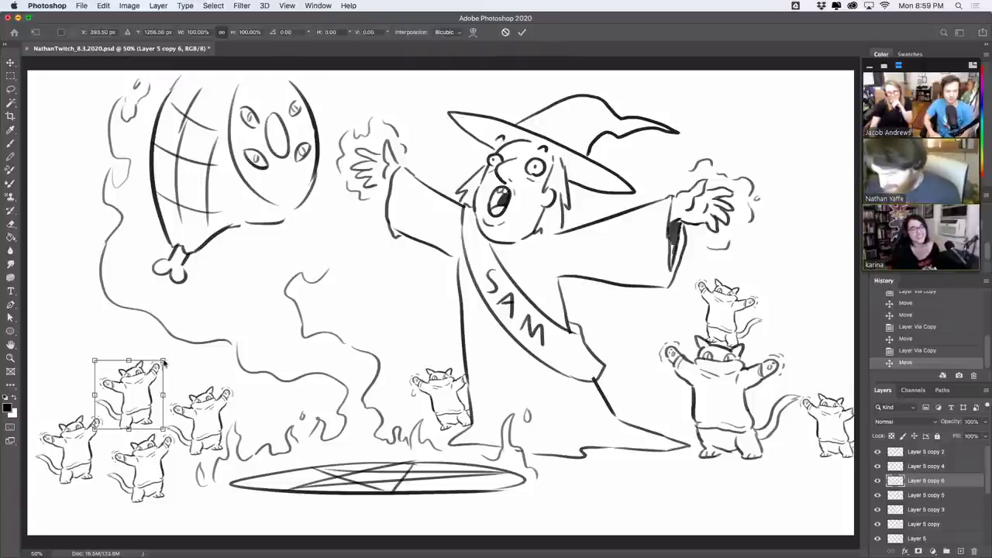
{"action": "left_click_drag", "start_coordinate": [162, 361], "coordinate": [154, 393]}
{"action": "key", "text": "Return"}
Step: Scale down the cat nearest the flames slightly and place a duplicate of it behind the group near the canvas's left edge
{"action": "left_click", "coordinate": [222, 419]}
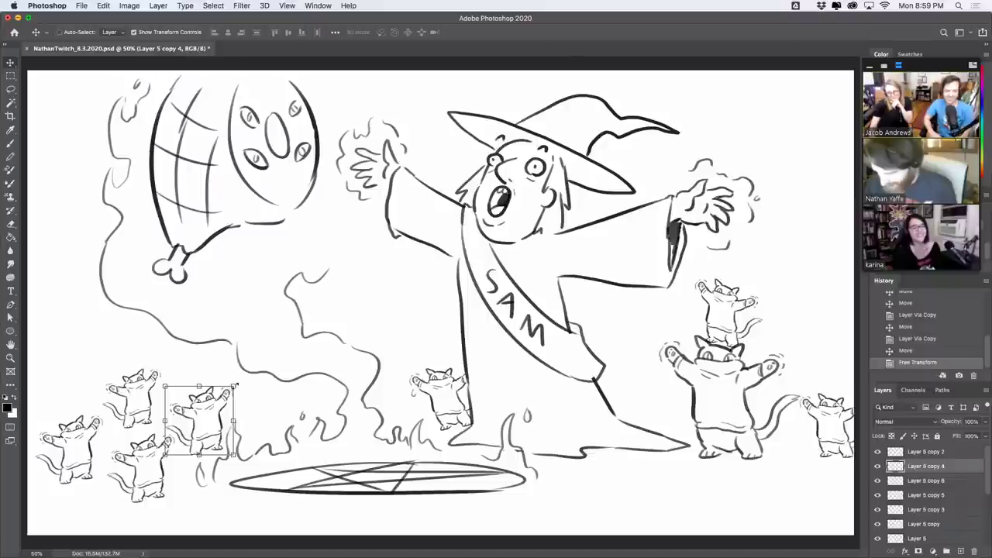
{"action": "left_click_drag", "start_coordinate": [233, 386], "coordinate": [72, 381]}
{"action": "key", "text": "Return"}
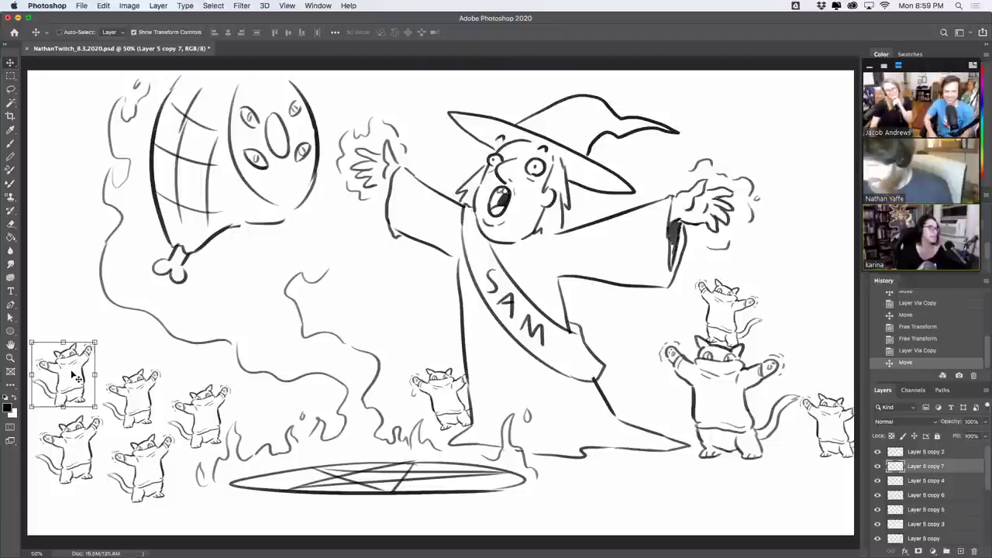
Step: Merge all the layers from Layer 5 copy 2 down to Layer 4 into one layer
{"action": "key", "text": "b"}
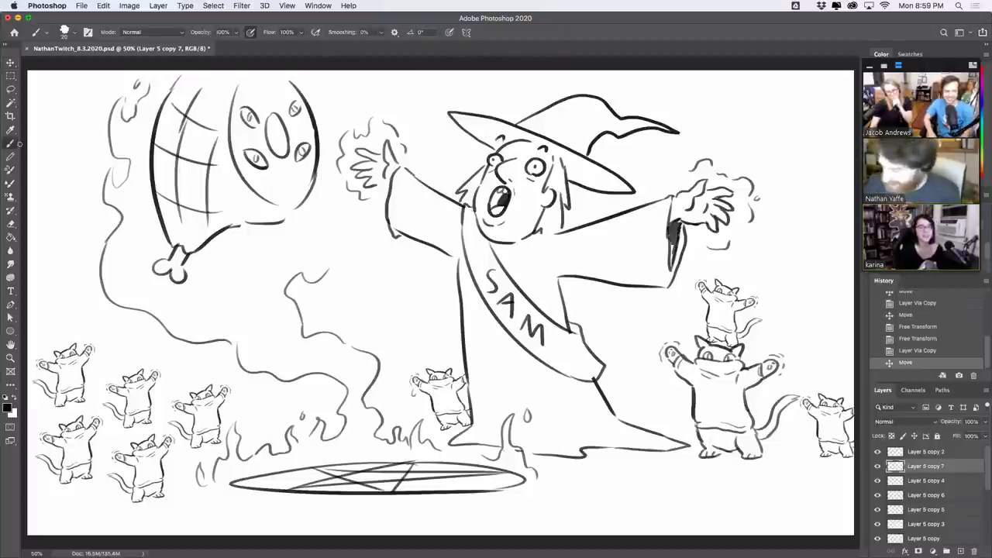
{"action": "left_click", "coordinate": [950, 452]}
{"action": "scroll", "coordinate": [930, 465], "scroll_direction": "down", "scroll_amount": 3}
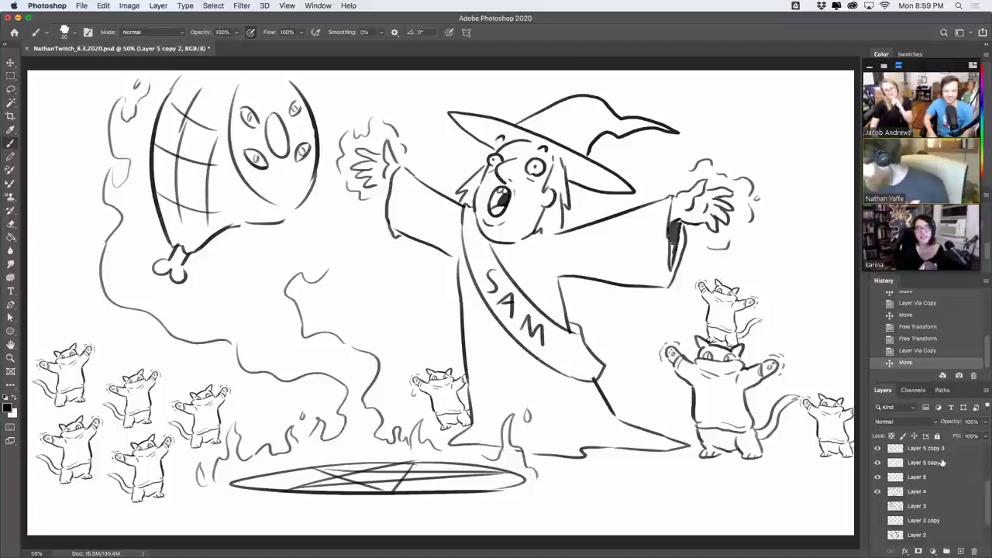
{"action": "left_click", "coordinate": [919, 494], "text": "shift"}
{"action": "right_click", "coordinate": [928, 494]}
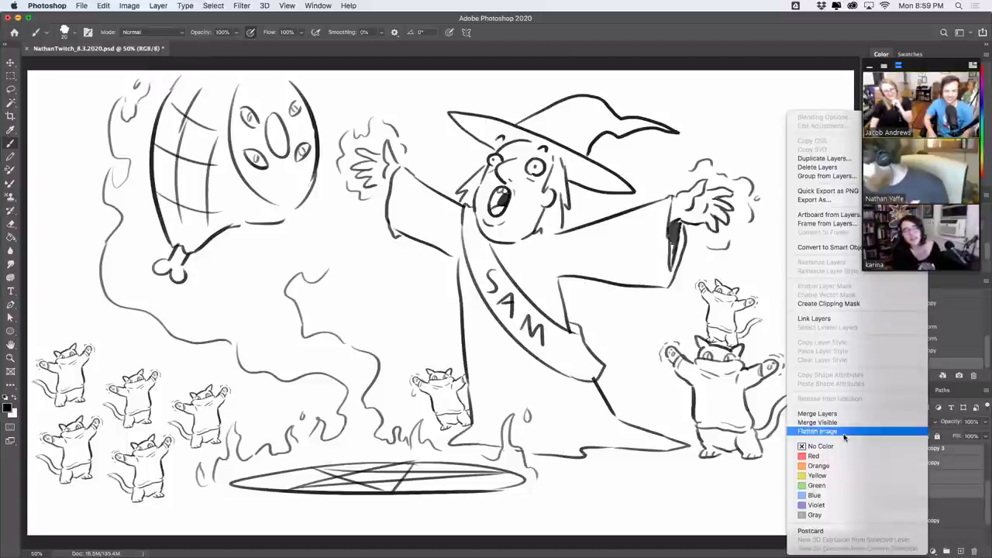
{"action": "left_click", "coordinate": [872, 414]}
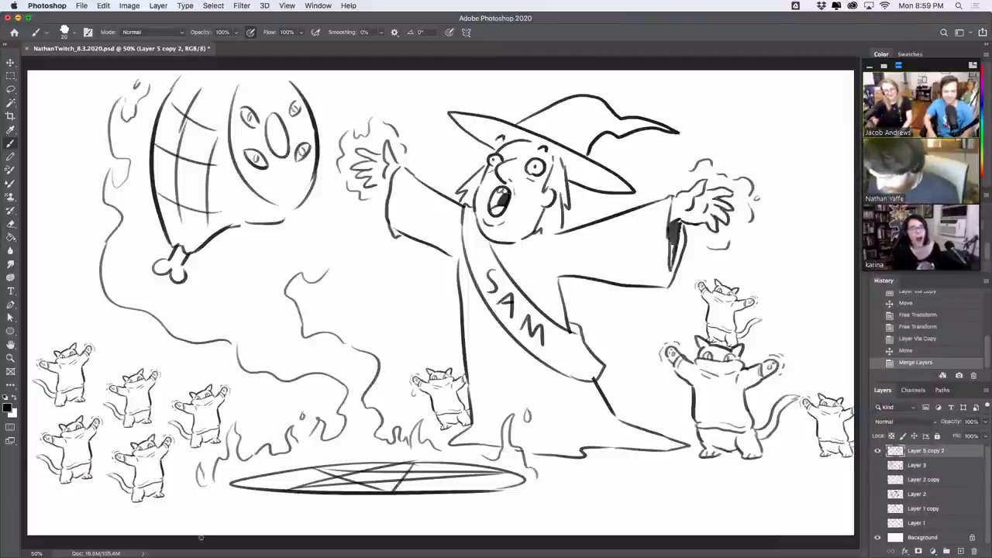
Step: Brush a foreground cat's head top with pointed ears and two raised arms along the canvas's lower edge
{"action": "mouse_move", "coordinate": [202, 535]}
{"action": "left_mouse_down"}
{"action": "mouse_move", "coordinate": [221, 516]}
{"action": "mouse_move", "coordinate": [258, 521]}
{"action": "left_mouse_up"}
{"action": "key", "text": "super+z"}
{"action": "left_click_drag", "start_coordinate": [189, 513], "coordinate": [194, 529]}
{"action": "mouse_move", "coordinate": [191, 510]}
{"action": "left_mouse_down"}
{"action": "mouse_move", "coordinate": [205, 523]}
{"action": "mouse_move", "coordinate": [256, 520]}
{"action": "mouse_move", "coordinate": [276, 535]}
{"action": "left_mouse_up"}
{"action": "left_click_drag", "start_coordinate": [188, 534], "coordinate": [205, 529]}
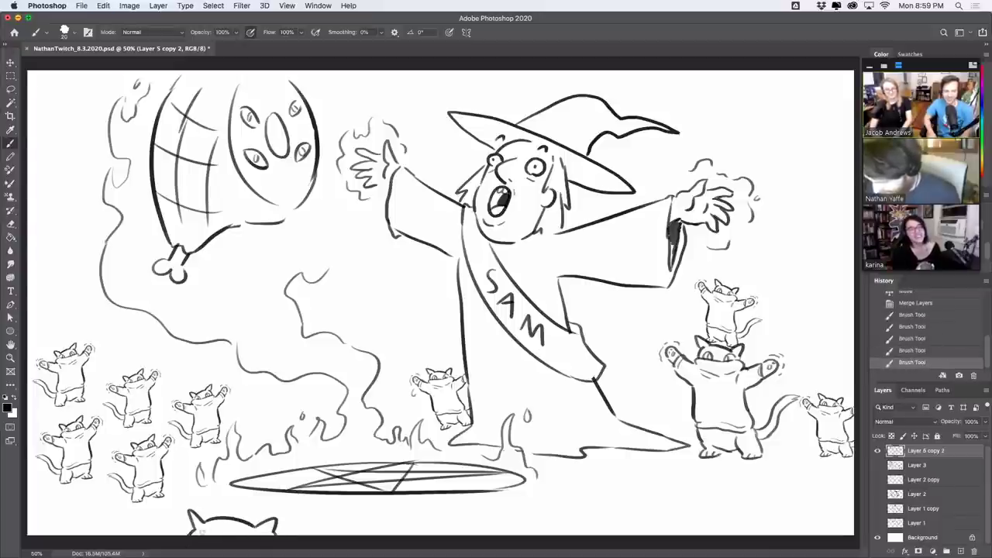
{"action": "left_click_drag", "start_coordinate": [307, 512], "coordinate": [318, 538]}
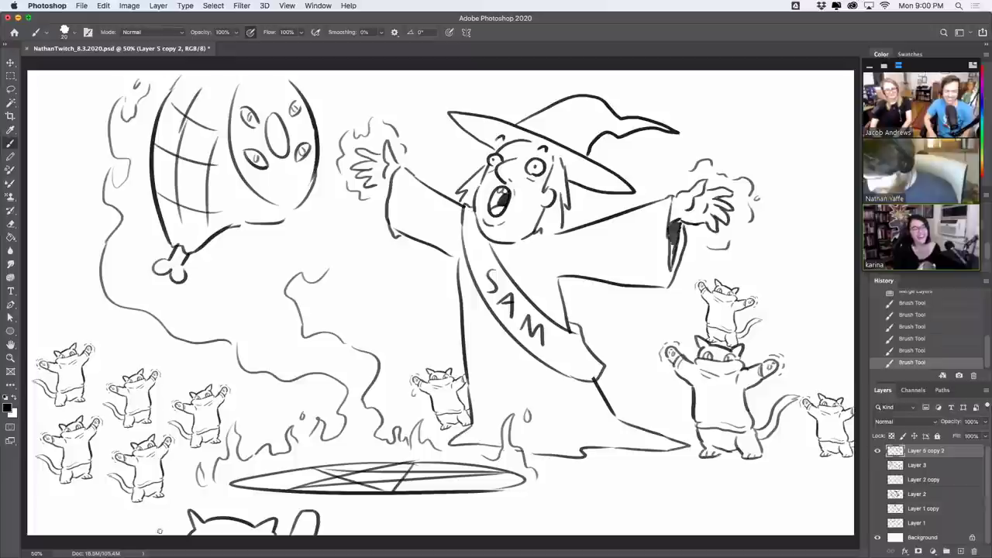
{"action": "left_click_drag", "start_coordinate": [152, 533], "coordinate": [172, 513]}
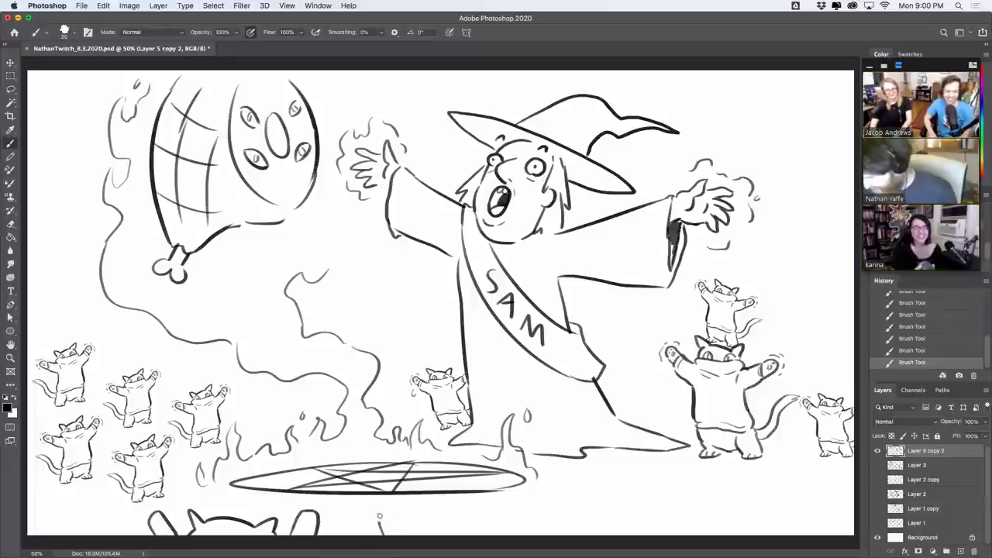
Step: Draw more foreground cat heads and raised arms across the lower edge, including partial cats at both canvas corners
{"action": "mouse_move", "coordinate": [379, 533]}
{"action": "left_mouse_down"}
{"action": "mouse_move", "coordinate": [411, 530]}
{"action": "mouse_move", "coordinate": [504, 524]}
{"action": "mouse_move", "coordinate": [511, 539]}
{"action": "mouse_move", "coordinate": [534, 532]}
{"action": "mouse_move", "coordinate": [516, 538]}
{"action": "mouse_move", "coordinate": [542, 542]}
{"action": "mouse_move", "coordinate": [618, 518]}
{"action": "mouse_move", "coordinate": [590, 537]}
{"action": "mouse_move", "coordinate": [639, 507]}
{"action": "mouse_move", "coordinate": [656, 505]}
{"action": "mouse_move", "coordinate": [658, 518]}
{"action": "mouse_move", "coordinate": [638, 507]}
{"action": "mouse_move", "coordinate": [660, 503]}
{"action": "mouse_move", "coordinate": [695, 508]}
{"action": "mouse_move", "coordinate": [725, 536]}
{"action": "mouse_move", "coordinate": [817, 494]}
{"action": "mouse_move", "coordinate": [804, 503]}
{"action": "mouse_move", "coordinate": [855, 504]}
{"action": "left_mouse_up"}
{"action": "key", "text": "super+z"}
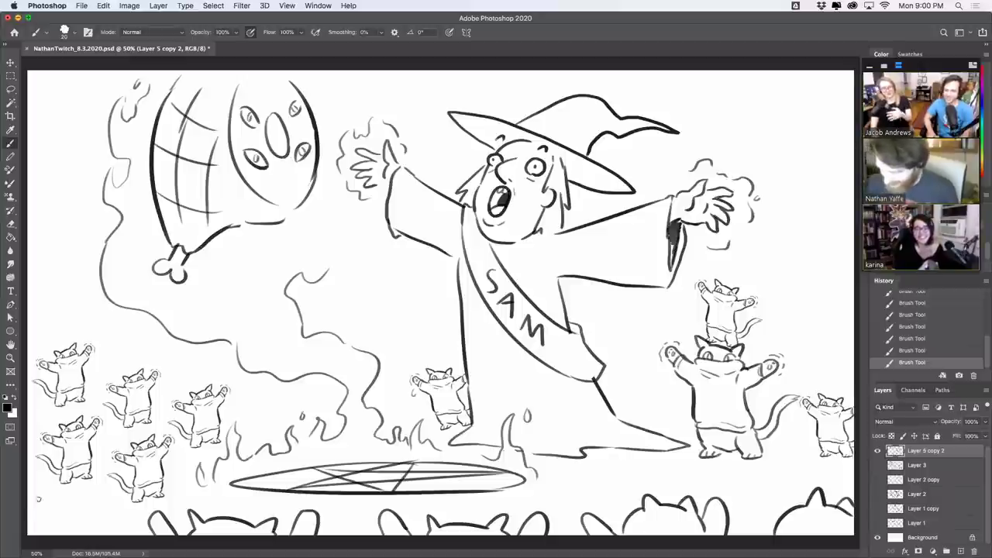
{"action": "mouse_move", "coordinate": [28, 505]}
{"action": "left_mouse_down"}
{"action": "mouse_move", "coordinate": [74, 511]}
{"action": "mouse_move", "coordinate": [76, 535]}
{"action": "left_mouse_up"}
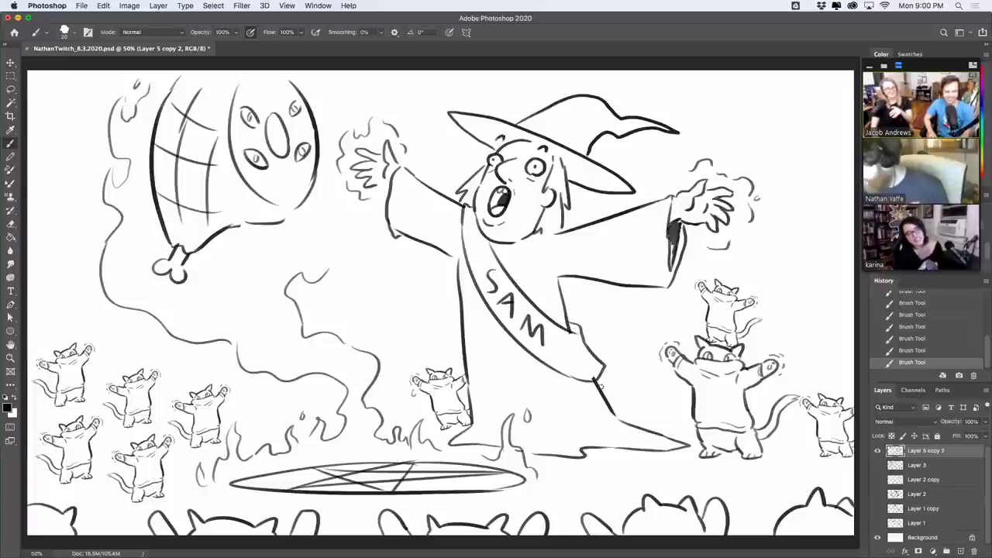
Step: Draw a tiny cat clinging to the back of the robe and another peeking over the witch's rear arm
{"action": "left_click_drag", "start_coordinate": [600, 386], "coordinate": [622, 387]}
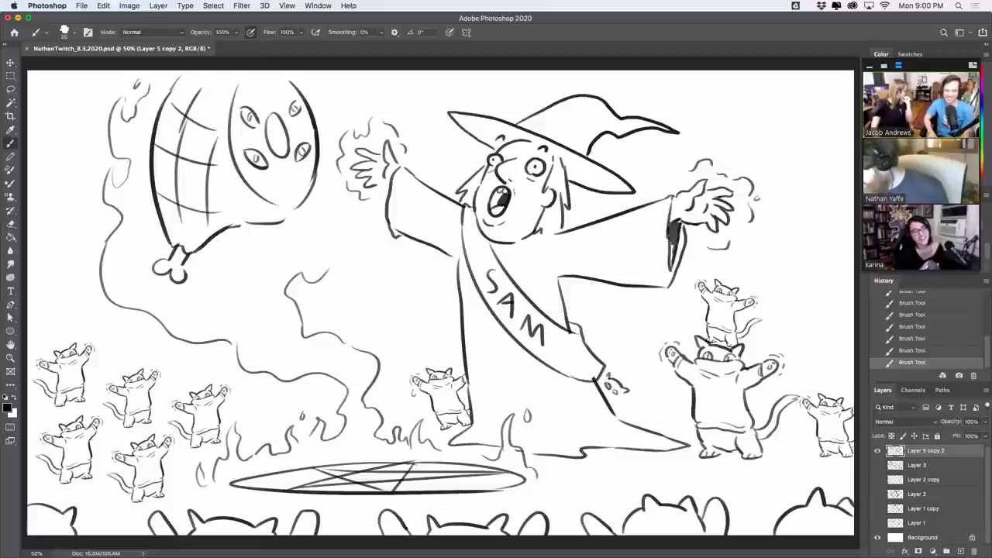
{"action": "left_click_drag", "start_coordinate": [618, 399], "coordinate": [631, 403]}
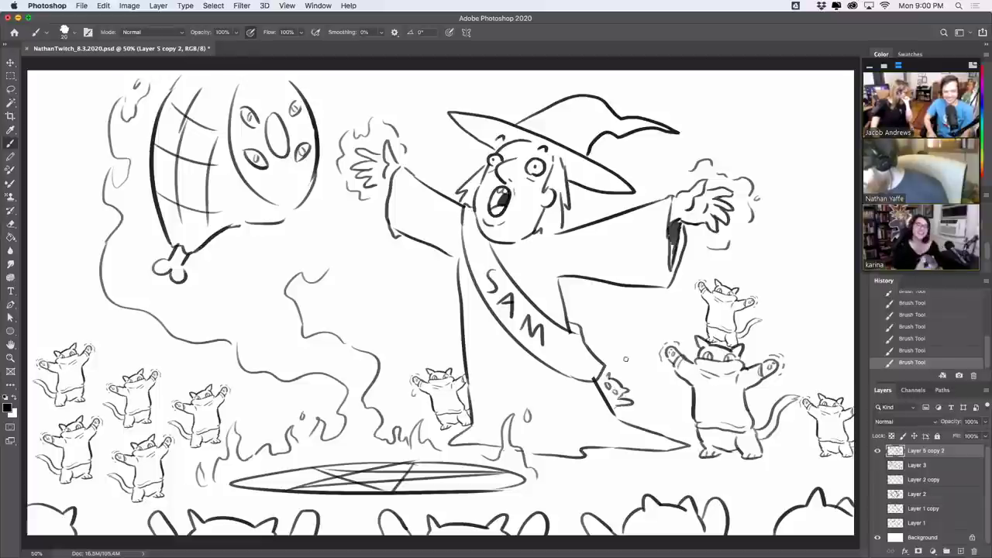
{"action": "mouse_move", "coordinate": [577, 218]}
{"action": "left_mouse_down"}
{"action": "mouse_move", "coordinate": [599, 208]}
{"action": "mouse_move", "coordinate": [577, 237]}
{"action": "left_mouse_up"}
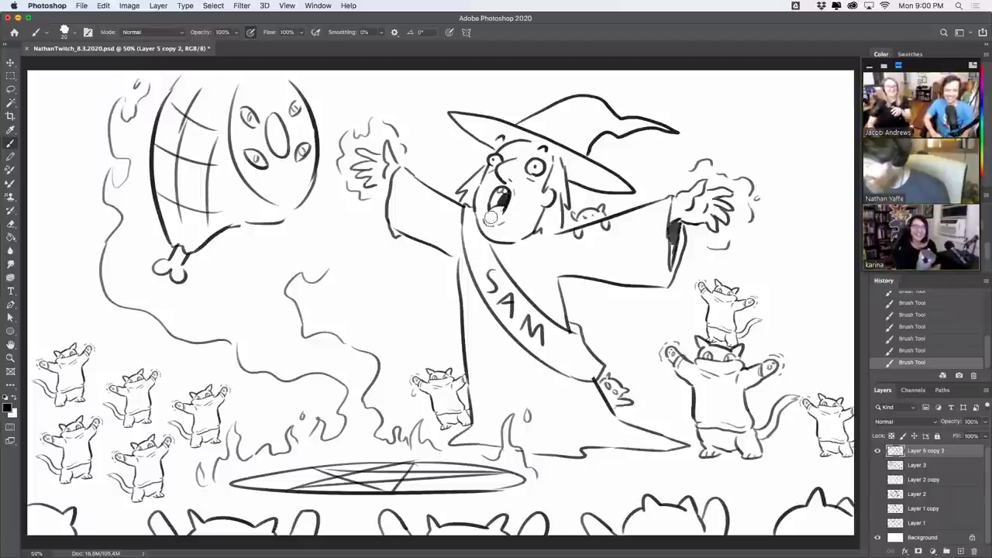
Step: Erase the lower part of the witch's open mouth and draw a tiny cat peeking out of it
{"action": "key", "text": "e"}
{"action": "mouse_move", "coordinate": [488, 221]}
{"action": "left_mouse_down"}
{"action": "mouse_move", "coordinate": [500, 222]}
{"action": "mouse_move", "coordinate": [491, 226]}
{"action": "left_mouse_up"}
{"action": "key", "text": "b"}
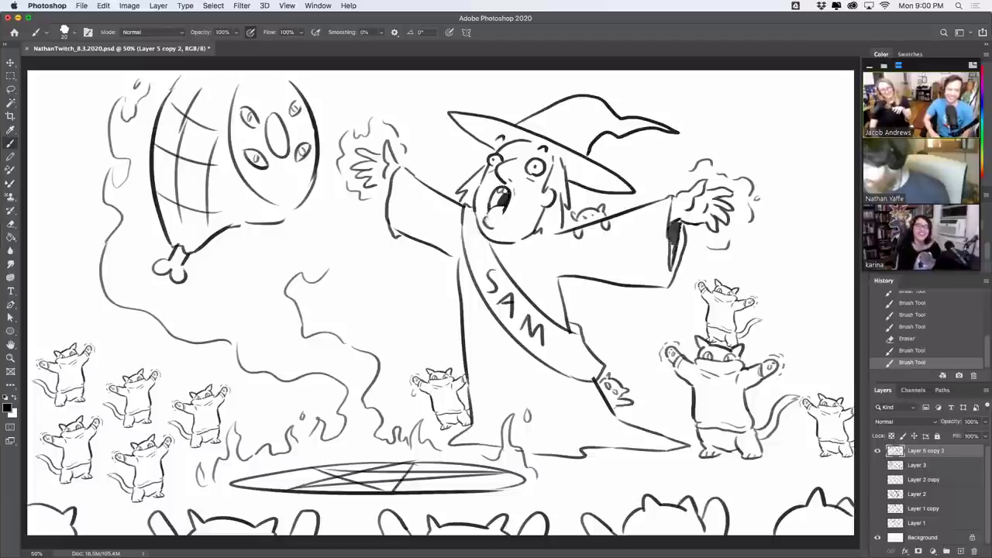
{"action": "mouse_move", "coordinate": [484, 217]}
{"action": "left_mouse_down"}
{"action": "mouse_move", "coordinate": [500, 220]}
{"action": "mouse_move", "coordinate": [501, 230]}
{"action": "mouse_move", "coordinate": [492, 222]}
{"action": "left_mouse_up"}
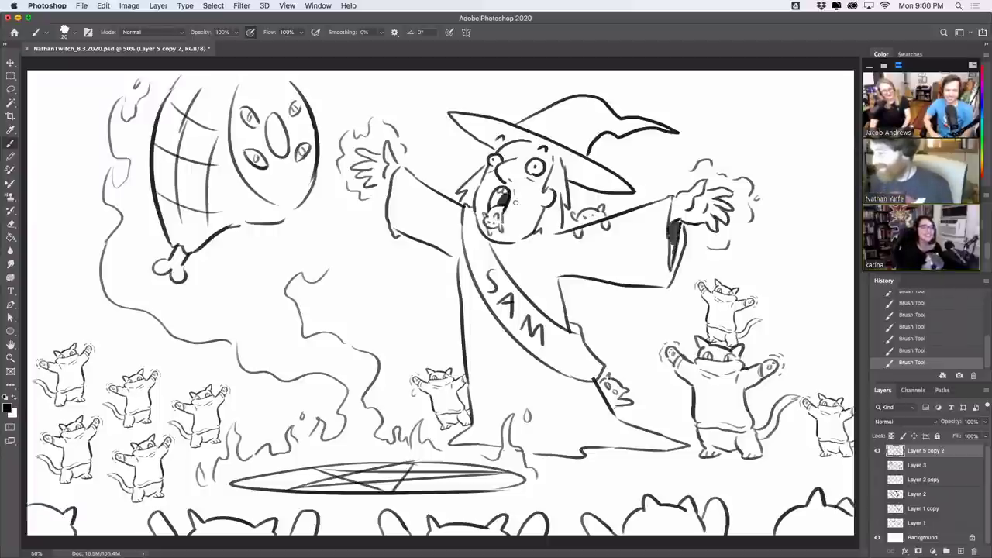
Step: Draw a large round face with dot eyes and a toothy grin in the canvas's upper-right corner
{"action": "left_click_drag", "start_coordinate": [746, 73], "coordinate": [775, 160]}
{"action": "left_click_drag", "start_coordinate": [793, 96], "coordinate": [806, 124]}
{"action": "mouse_move", "coordinate": [793, 107]}
{"action": "left_mouse_down"}
{"action": "mouse_move", "coordinate": [764, 120]}
{"action": "mouse_move", "coordinate": [798, 120]}
{"action": "mouse_move", "coordinate": [788, 118]}
{"action": "left_mouse_up"}
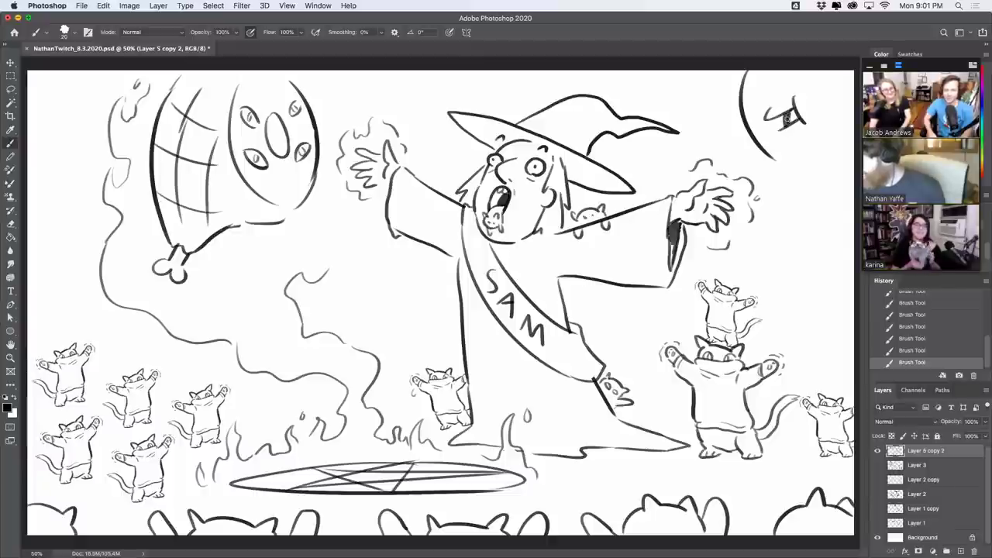
{"action": "key", "text": "super+z"}
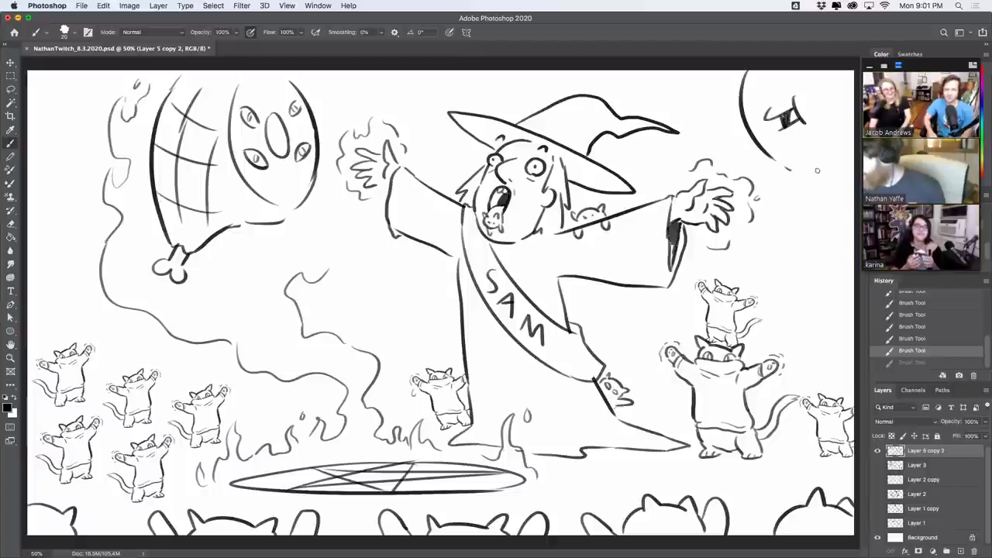
{"action": "left_click_drag", "start_coordinate": [818, 171], "coordinate": [830, 162]}
{"action": "left_click", "coordinate": [784, 82]}
{"action": "left_click", "coordinate": [761, 92]}
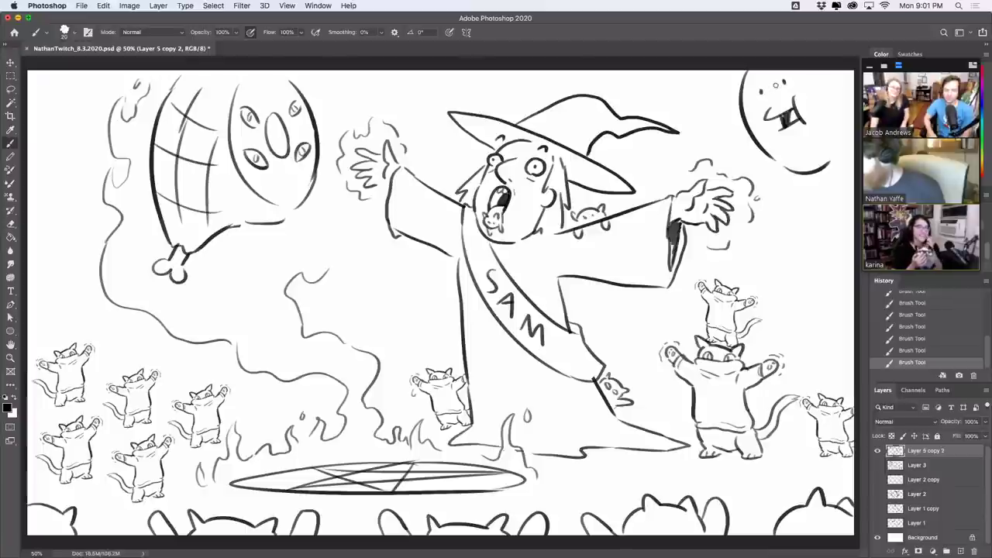
Step: Add small claw-like shapes on the ham's outer edge and four pointed horns around its many-eyed face
{"action": "mouse_move", "coordinate": [153, 130]}
{"action": "left_mouse_down"}
{"action": "mouse_move", "coordinate": [140, 117]}
{"action": "mouse_move", "coordinate": [135, 143]}
{"action": "mouse_move", "coordinate": [153, 134]}
{"action": "left_mouse_up"}
{"action": "left_click_drag", "start_coordinate": [166, 91], "coordinate": [145, 113]}
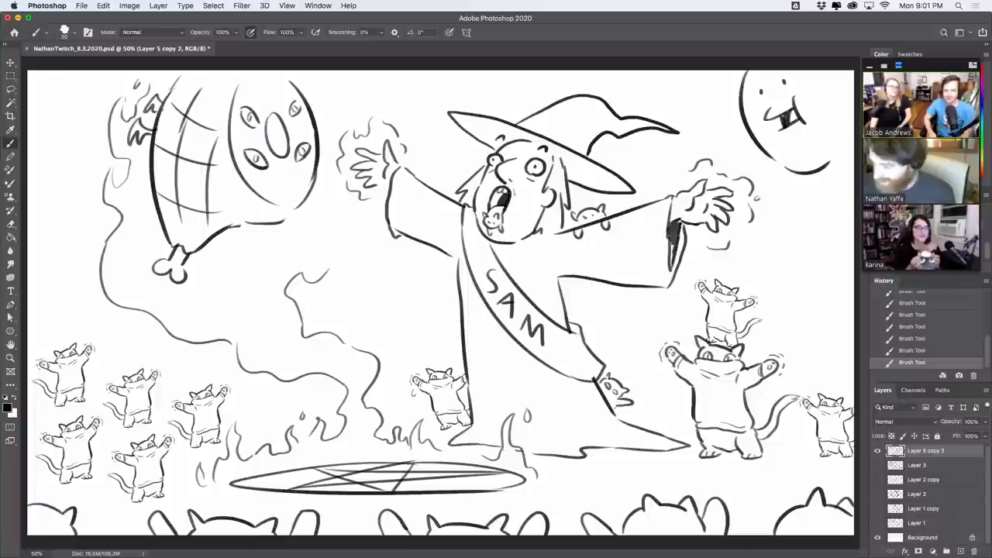
{"action": "mouse_move", "coordinate": [220, 93]}
{"action": "left_mouse_down"}
{"action": "mouse_move", "coordinate": [211, 83]}
{"action": "mouse_move", "coordinate": [219, 94]}
{"action": "left_mouse_up"}
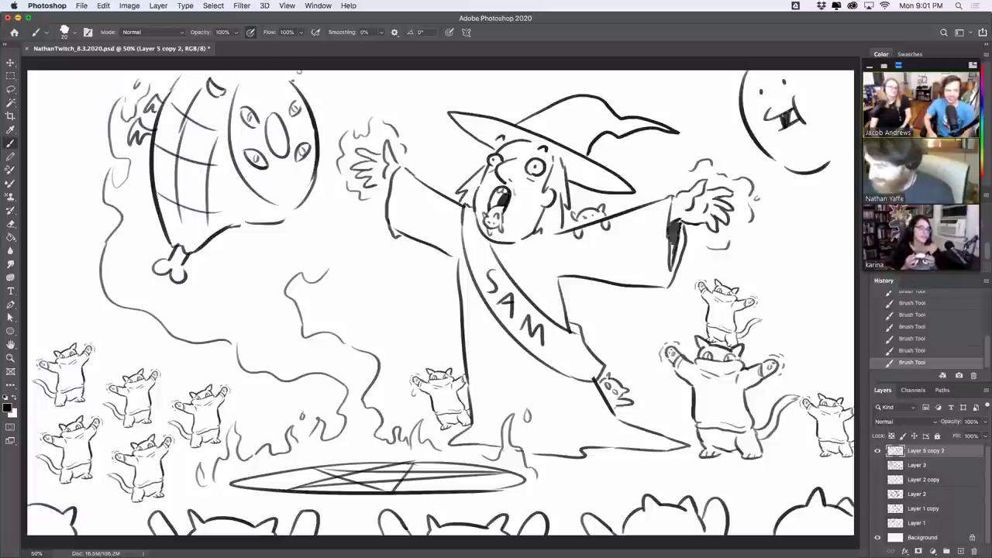
{"action": "left_click_drag", "start_coordinate": [299, 75], "coordinate": [295, 89]}
{"action": "mouse_move", "coordinate": [255, 204]}
{"action": "left_mouse_down"}
{"action": "mouse_move", "coordinate": [256, 217]}
{"action": "mouse_move", "coordinate": [257, 201]}
{"action": "mouse_move", "coordinate": [316, 211]}
{"action": "mouse_move", "coordinate": [319, 184]}
{"action": "left_mouse_up"}
Step: Add smoke wisps beside the ham and small crease lines on the witch's face and hat
{"action": "mouse_move", "coordinate": [330, 257]}
{"action": "left_mouse_down"}
{"action": "mouse_move", "coordinate": [317, 229]}
{"action": "mouse_move", "coordinate": [338, 192]}
{"action": "left_mouse_up"}
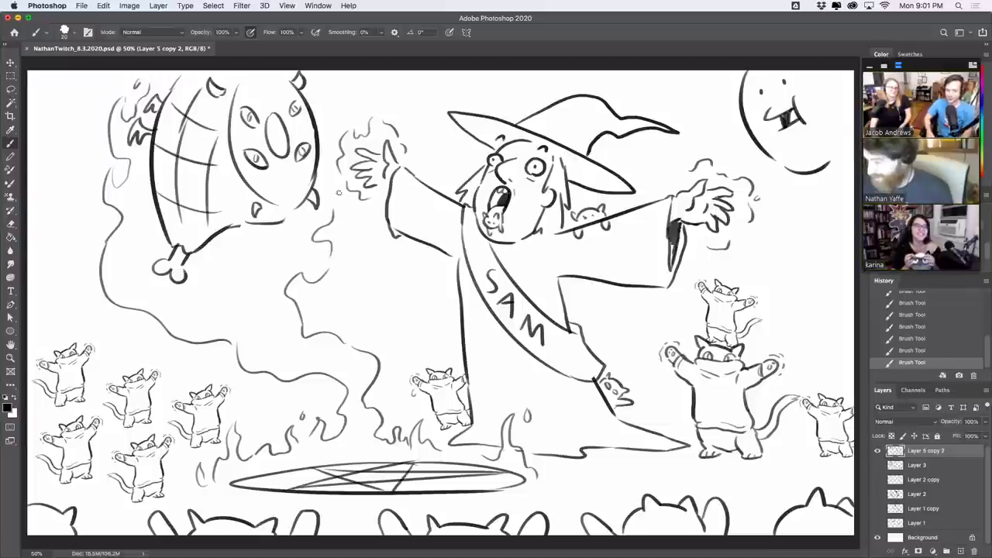
{"action": "left_click_drag", "start_coordinate": [336, 81], "coordinate": [326, 99]}
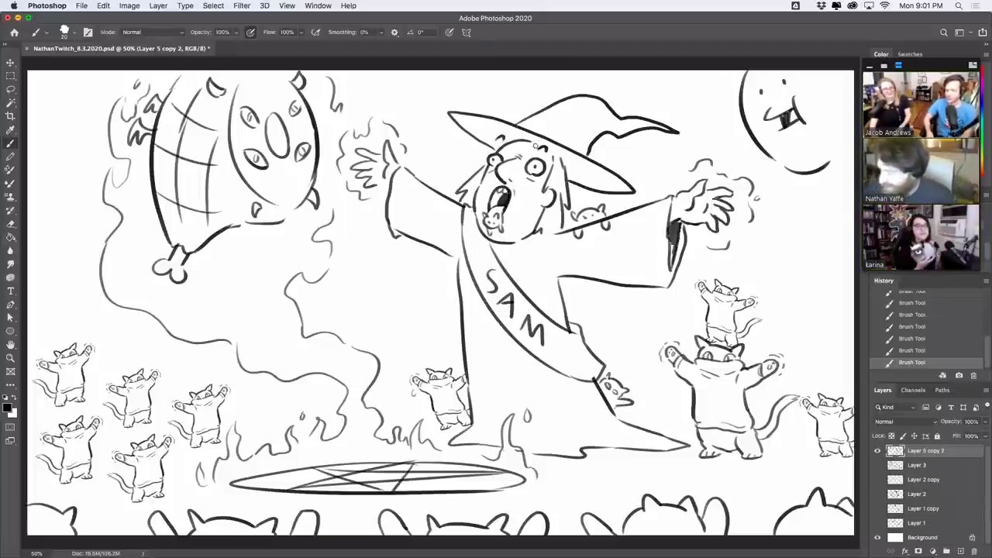
{"action": "left_click_drag", "start_coordinate": [575, 144], "coordinate": [583, 151]}
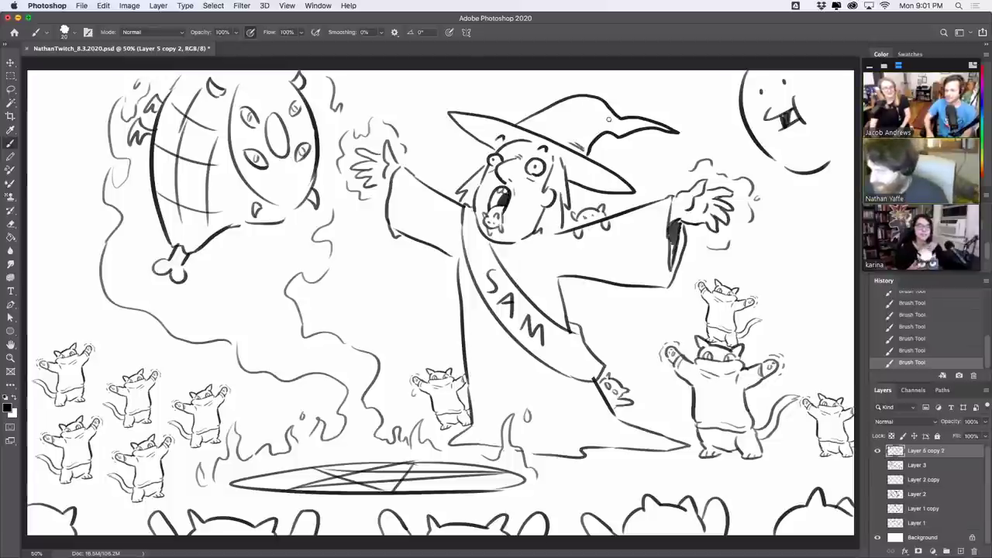
{"action": "left_click_drag", "start_coordinate": [611, 120], "coordinate": [617, 130]}
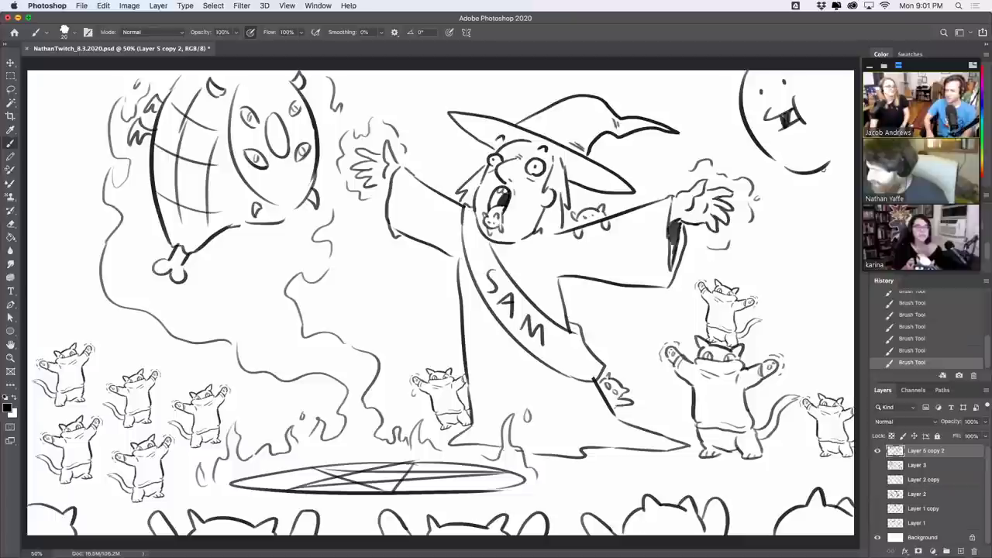
Step: Draw a curved line down the far side of the grinning round face and continue its outline to the canvas edge
{"action": "left_click_drag", "start_coordinate": [836, 152], "coordinate": [844, 122]}
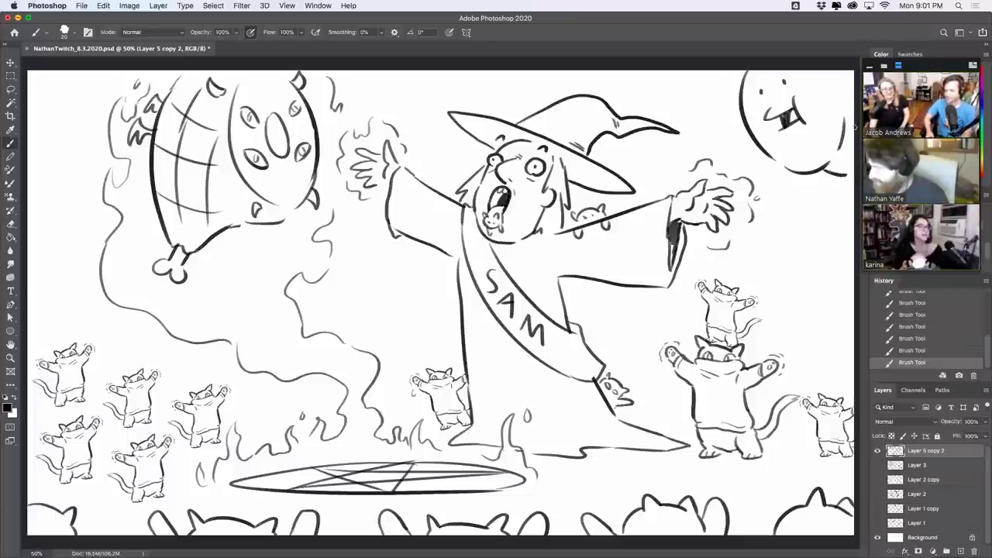
{"action": "left_click_drag", "start_coordinate": [840, 81], "coordinate": [843, 108]}
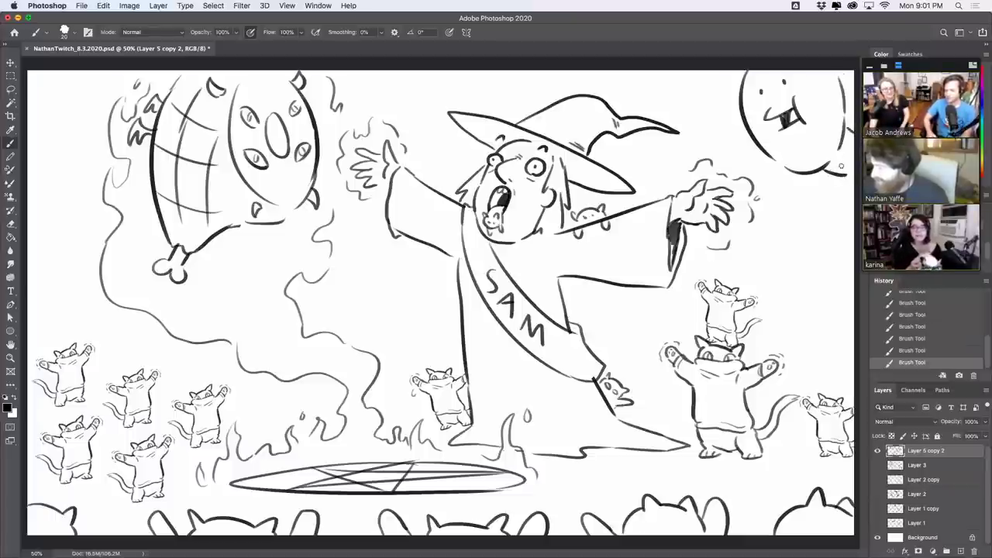